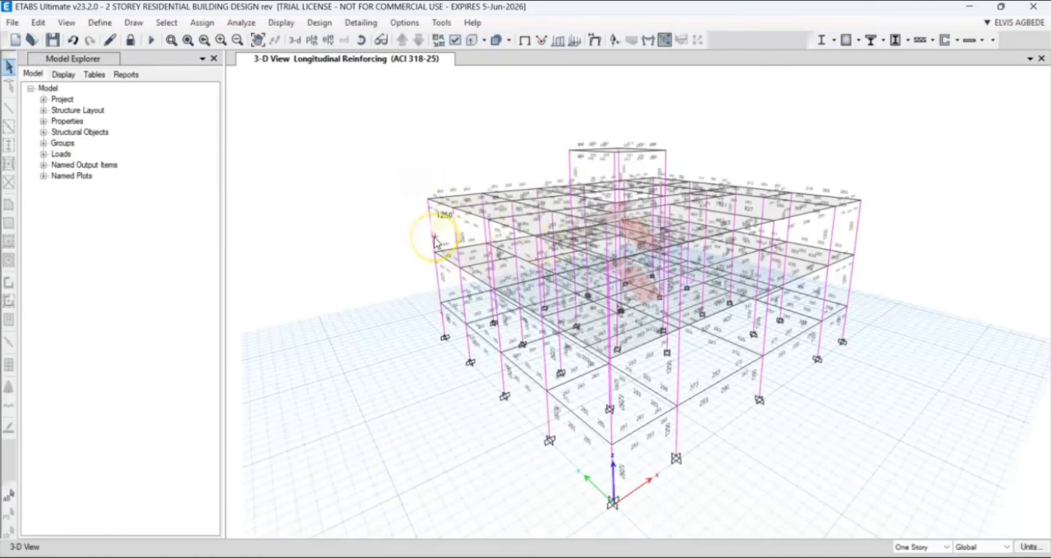
Examine the column base supports and the surrounding frame of the building in the 3-D view, both close up and as a whole.
mouse_move(608, 294)
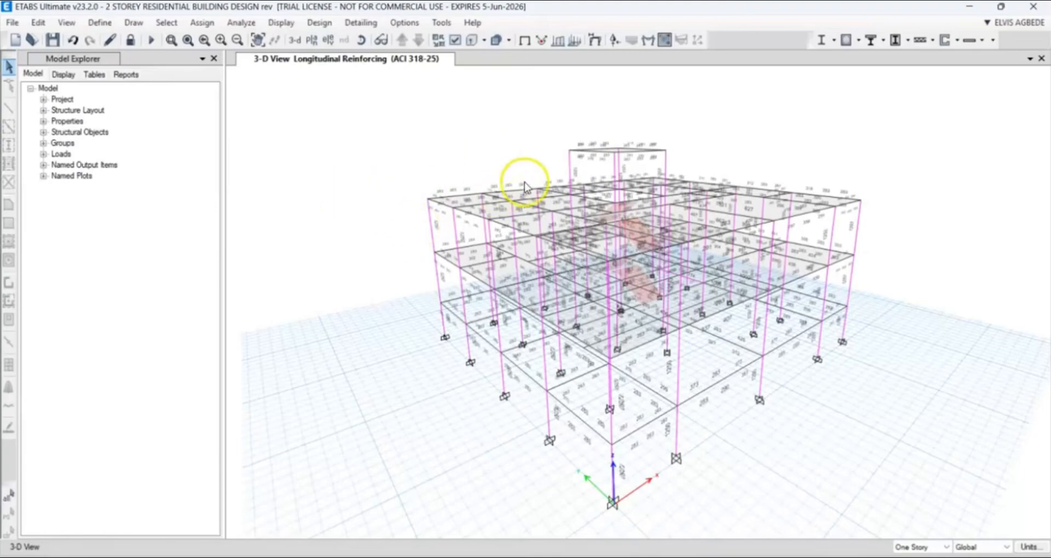
mouse_move(683, 227)
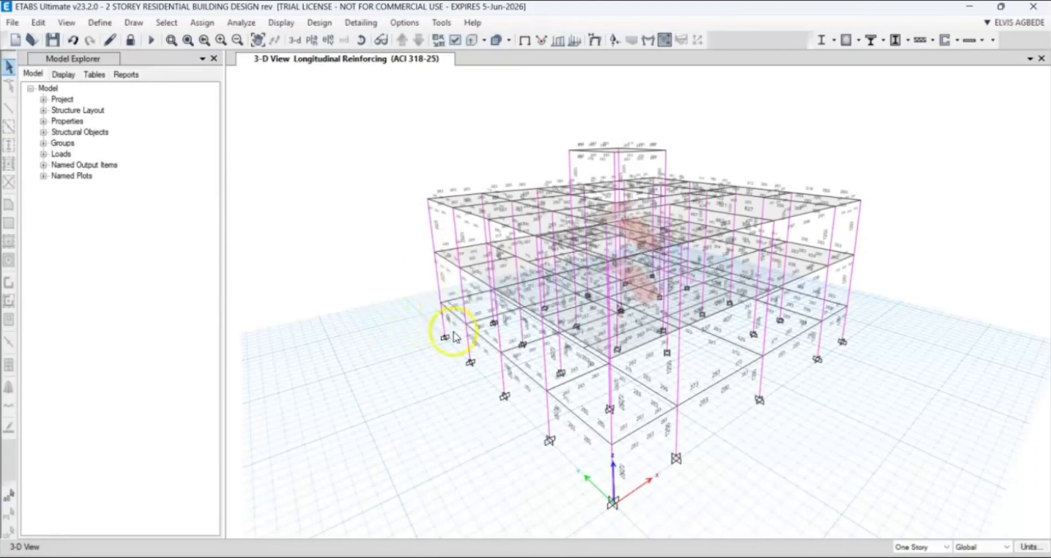
scroll(444, 336, "up", 4)
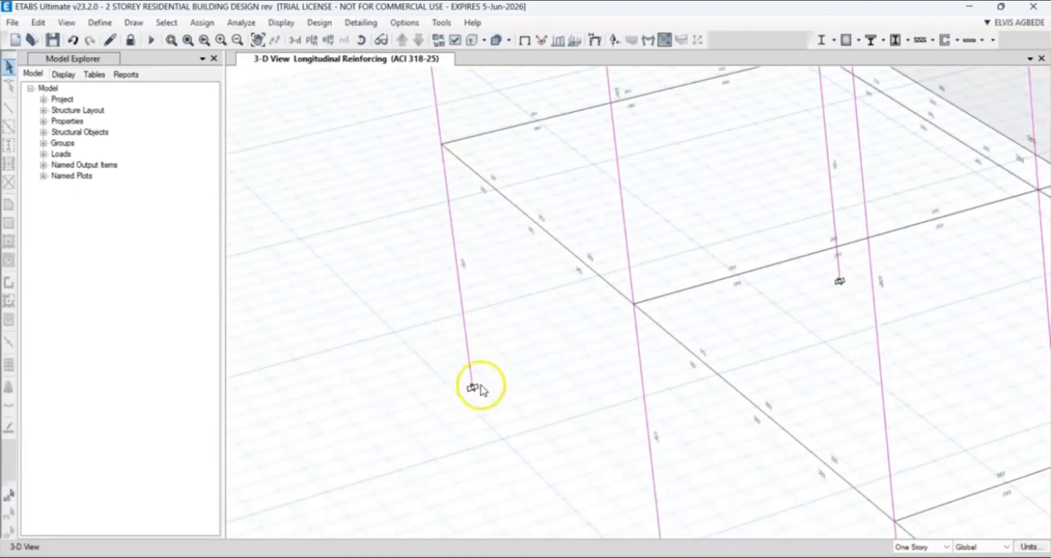
scroll(469, 387, "down", 3)
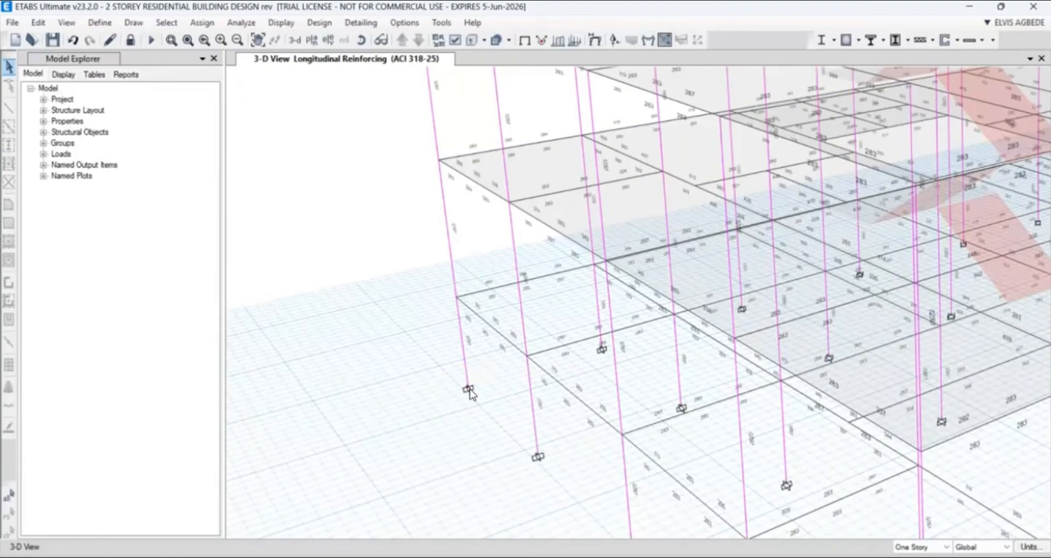
left_click(458, 397)
scroll(469, 391, "down", 5)
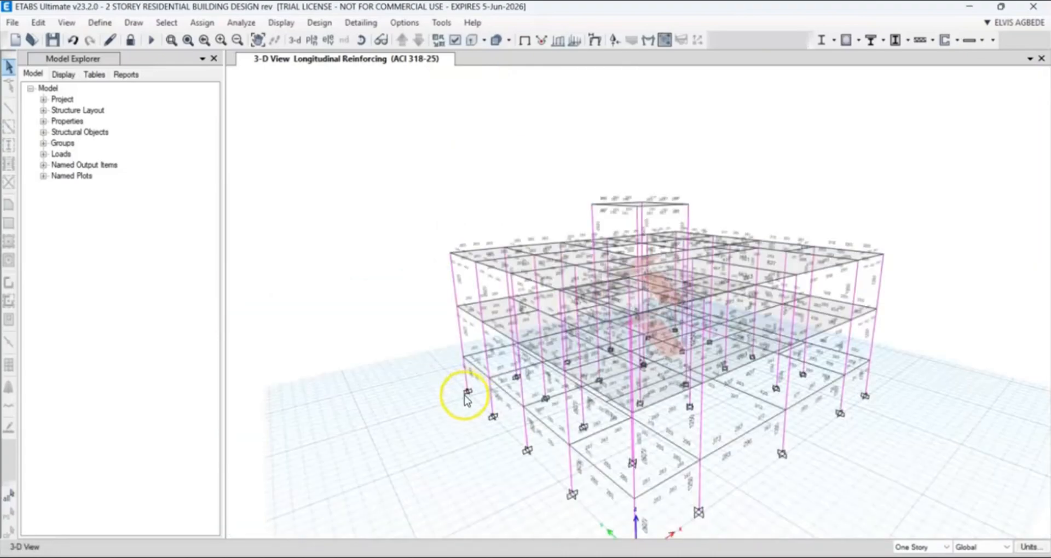
scroll(467, 402, "up", 5)
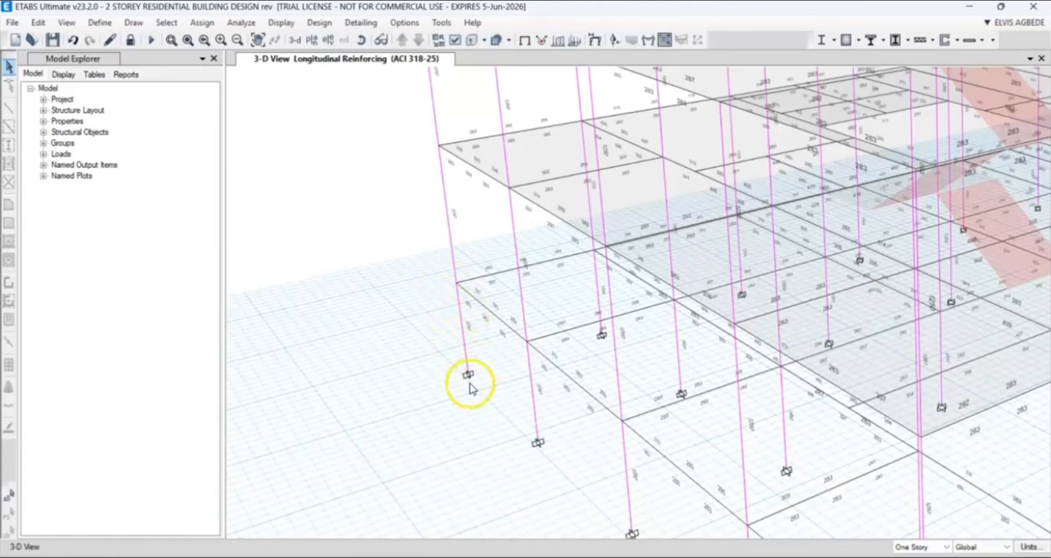
scroll(470, 381, "up", 3)
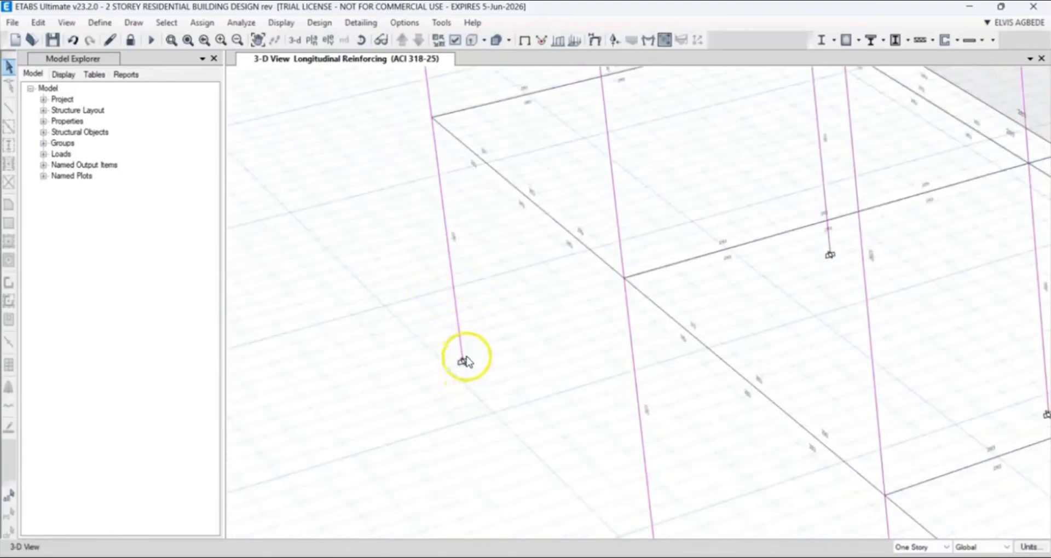
scroll(463, 364, "down", 3)
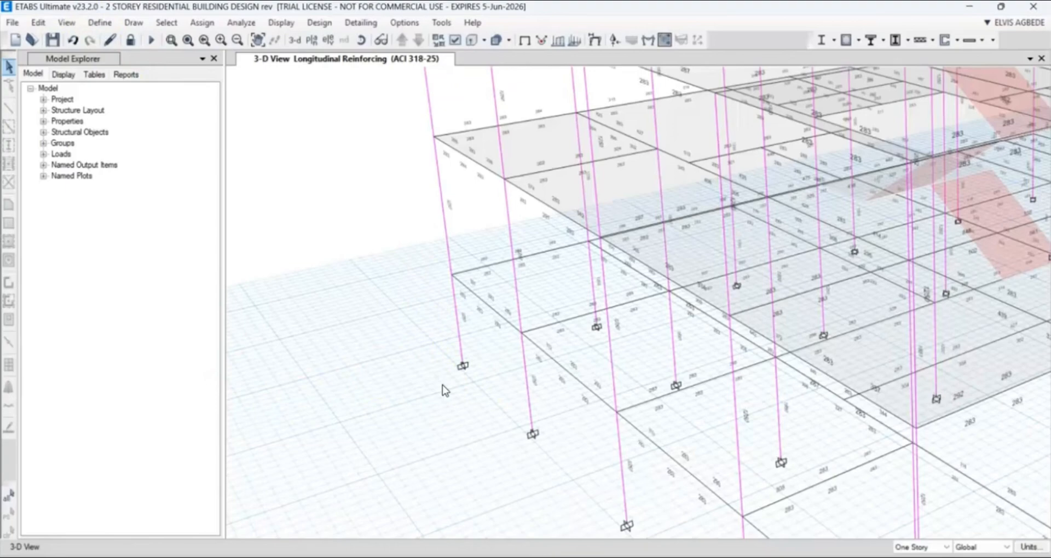
scroll(551, 258, "down", 5)
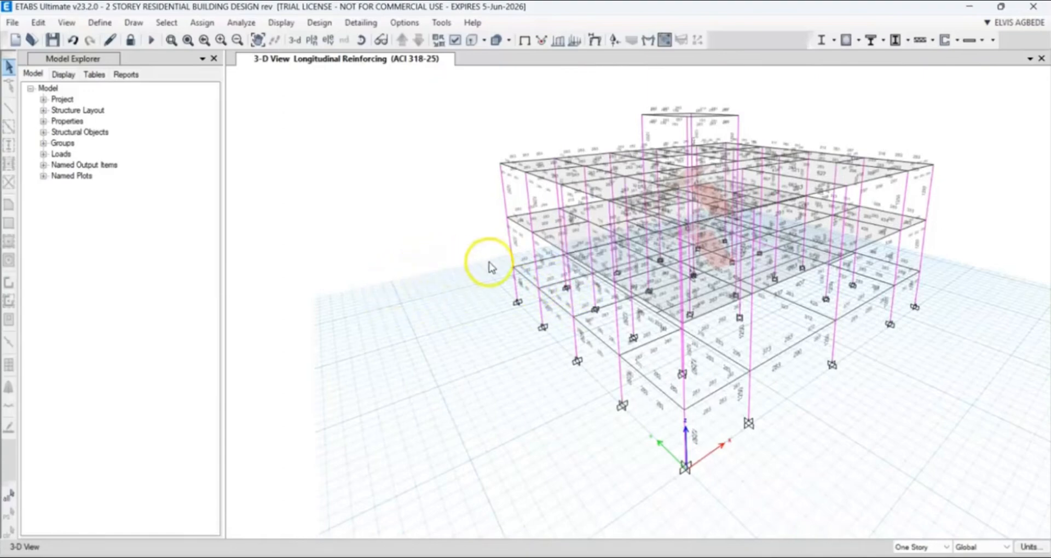
mouse_move(563, 317)
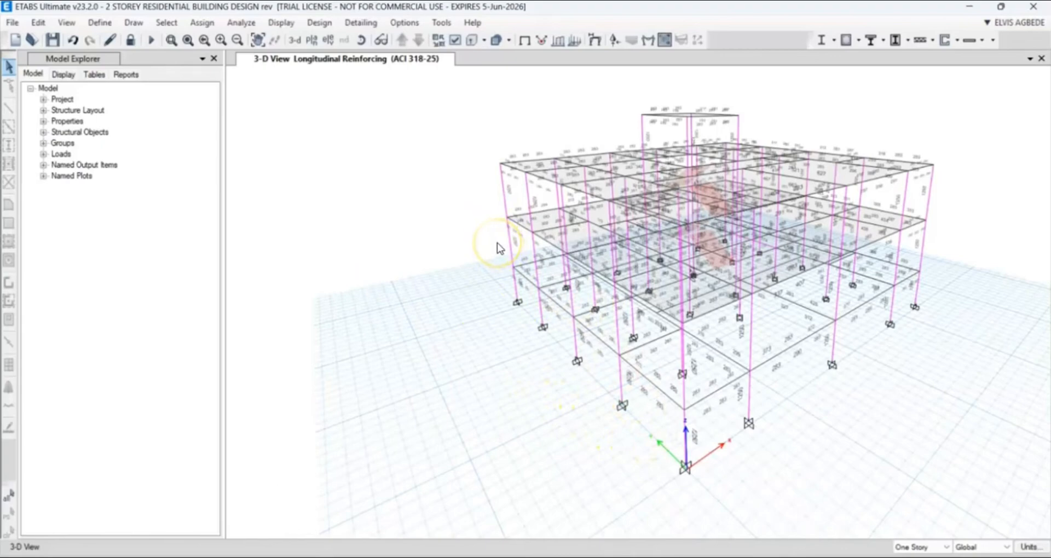
mouse_move(523, 268)
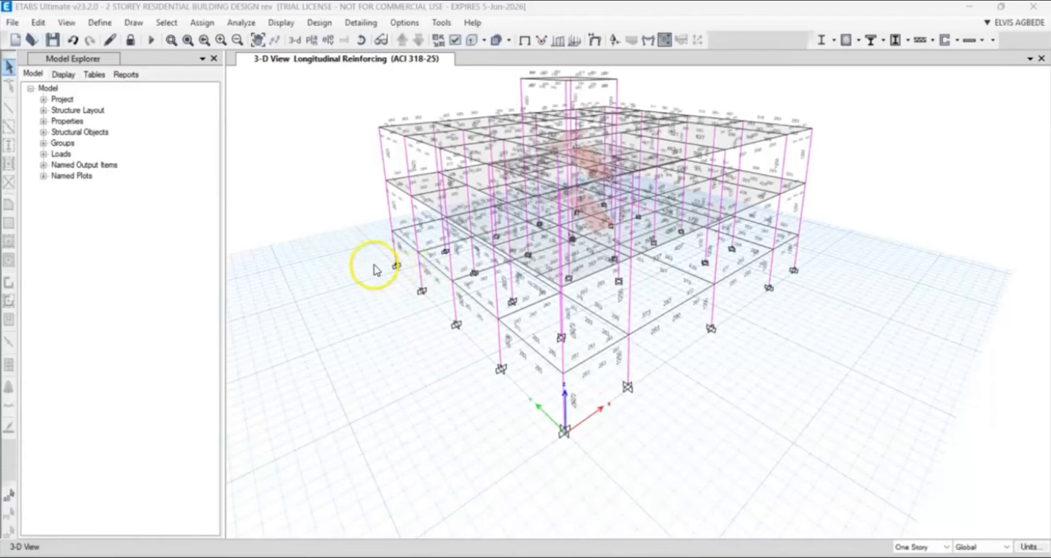
middle_click_drag(376, 267, 431, 273)
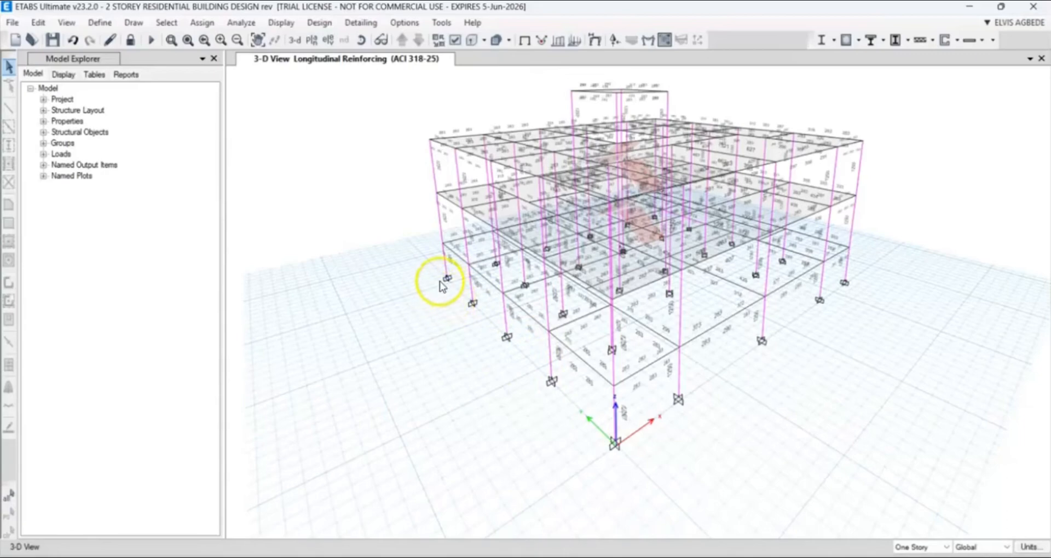
scroll(442, 284, "up", 3)
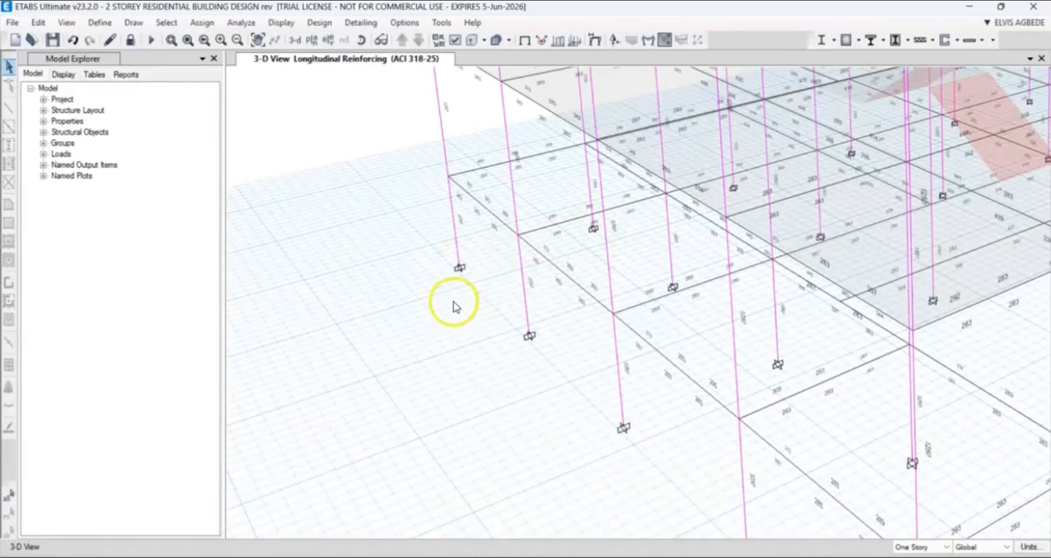
scroll(456, 282, "down", 5)
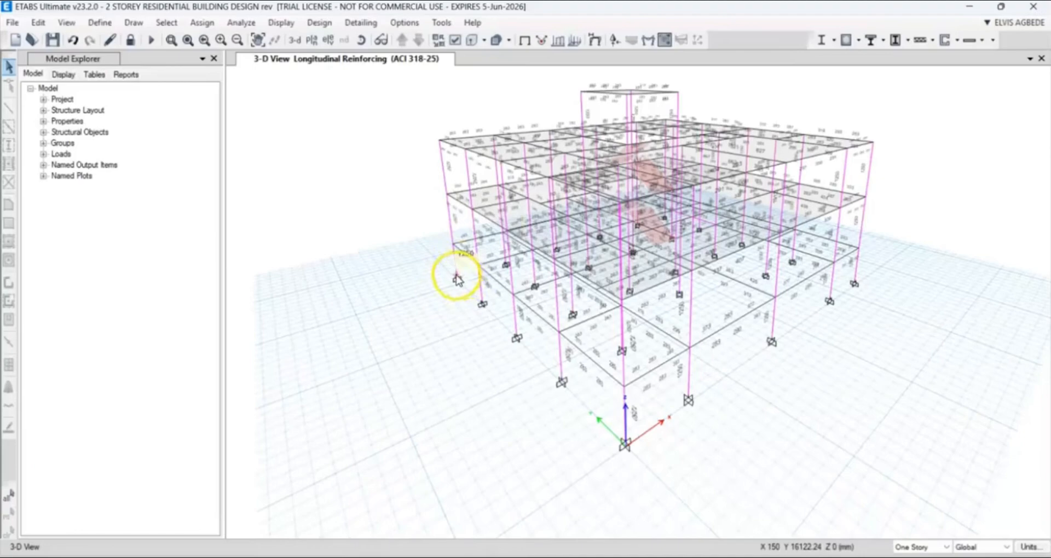
scroll(459, 279, "up", 5)
scroll(429, 160, "down", 5)
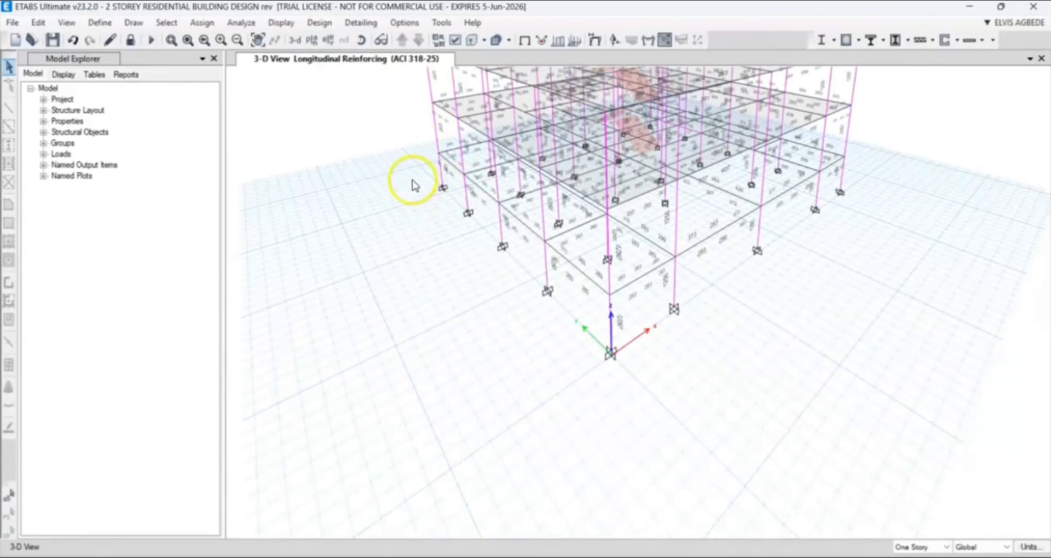
middle_click_drag(412, 183, 441, 244, "shift")
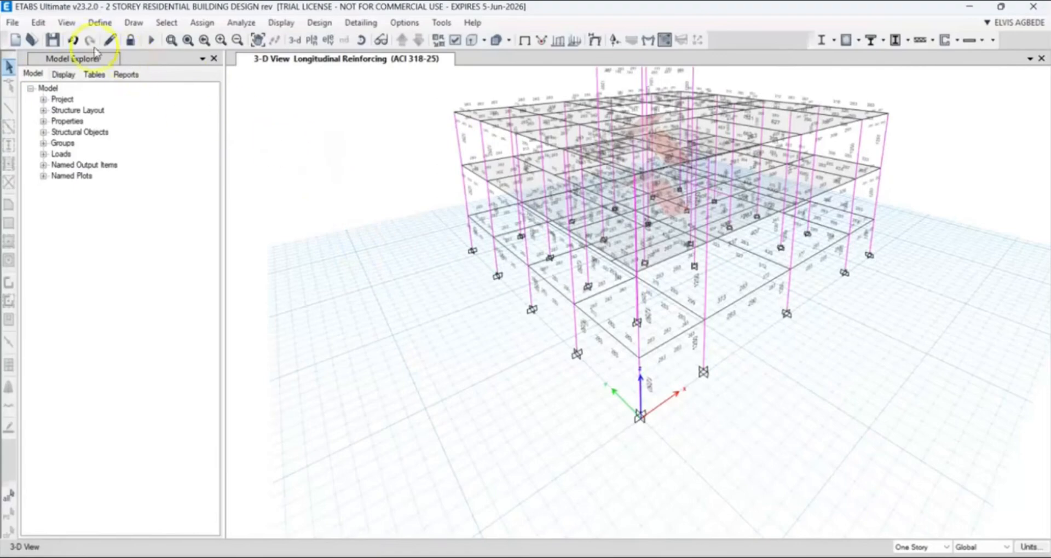
Start exporting a story as a SAFE V12 .f2k file and choose Foundation as the story to export.
left_click(12, 22)
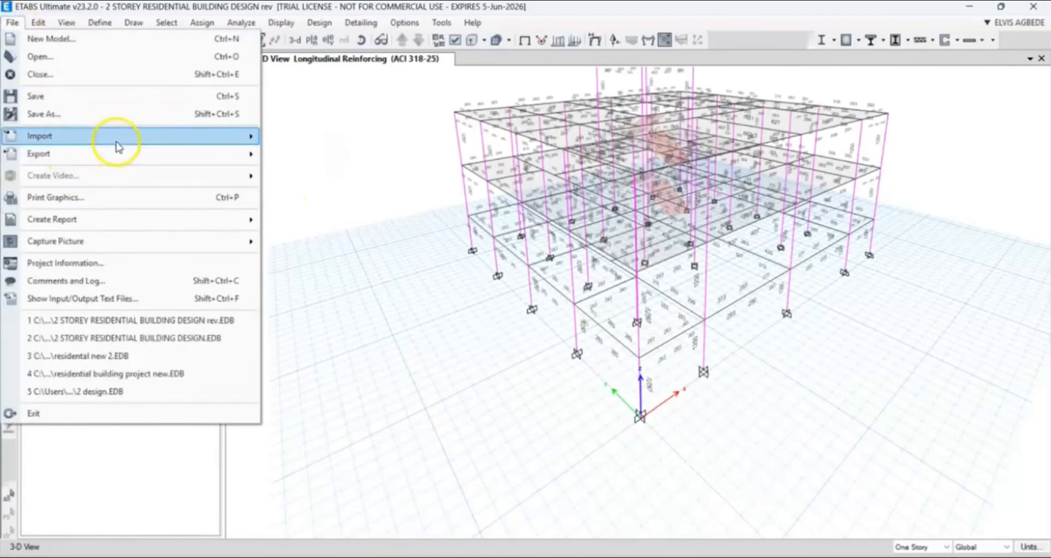
mouse_move(123, 154)
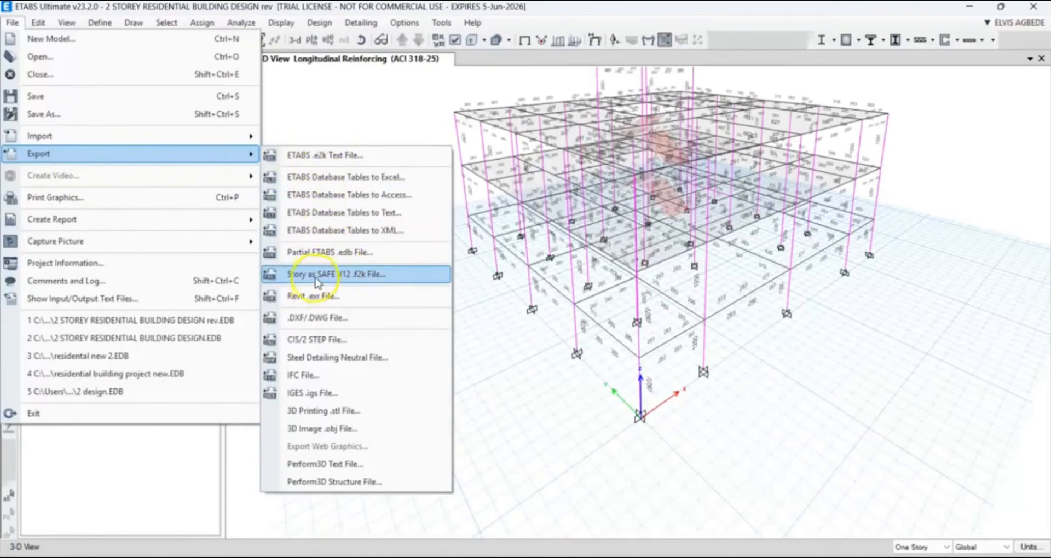
left_click(356, 272)
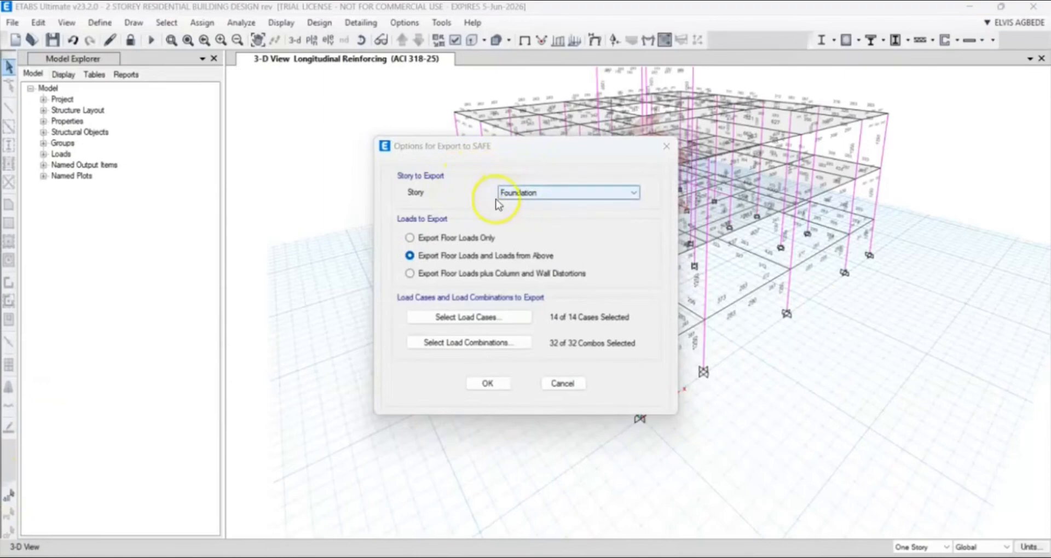
left_click(492, 153)
left_click_drag(492, 158, 287, 156)
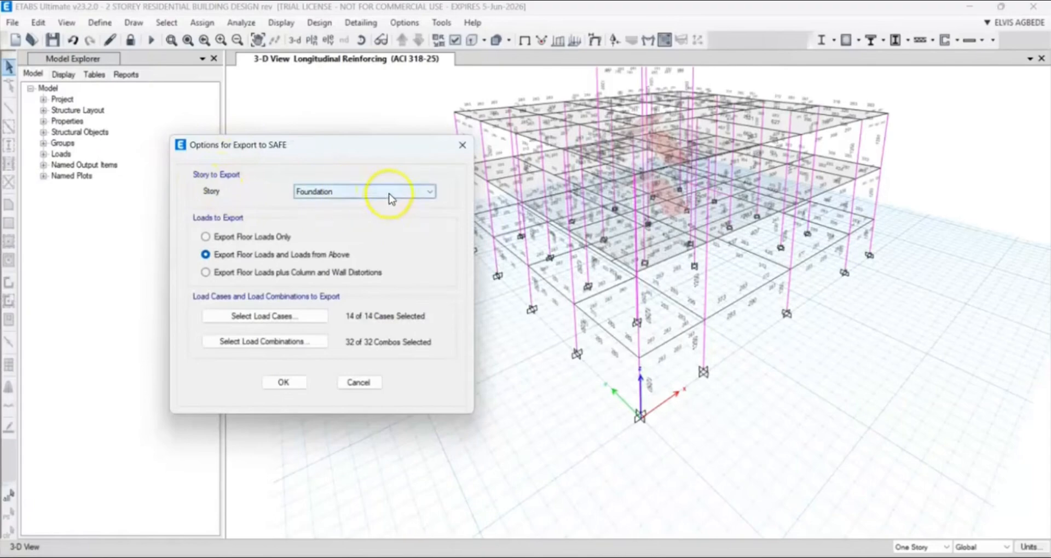
left_click(388, 202)
left_click(345, 239)
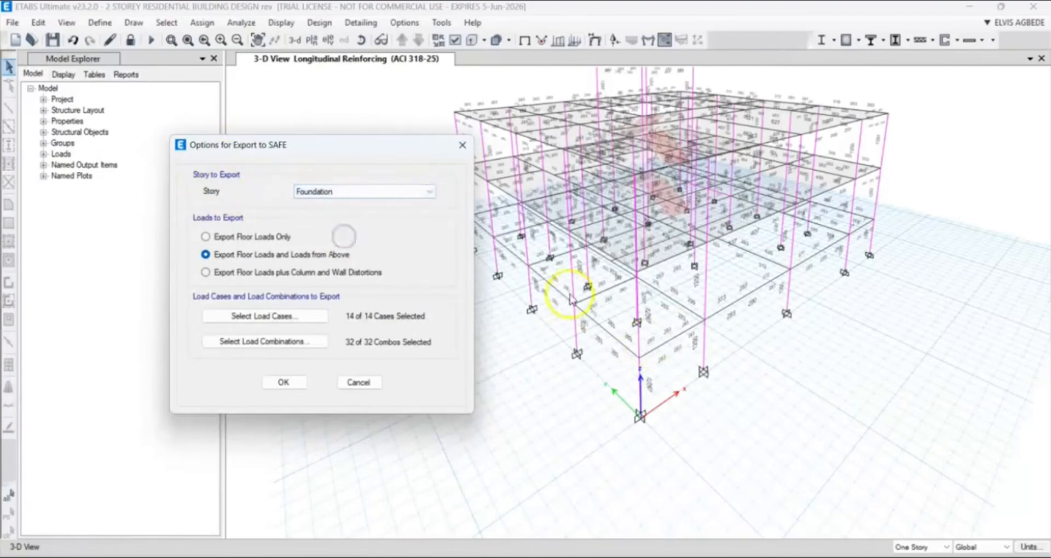
left_click_drag(425, 149, 340, 136)
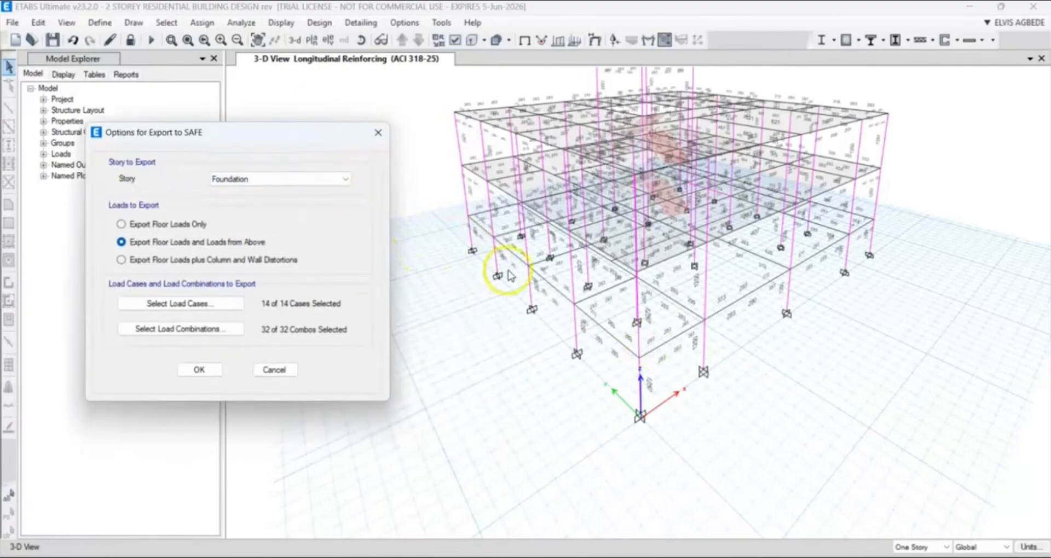
left_click(340, 181)
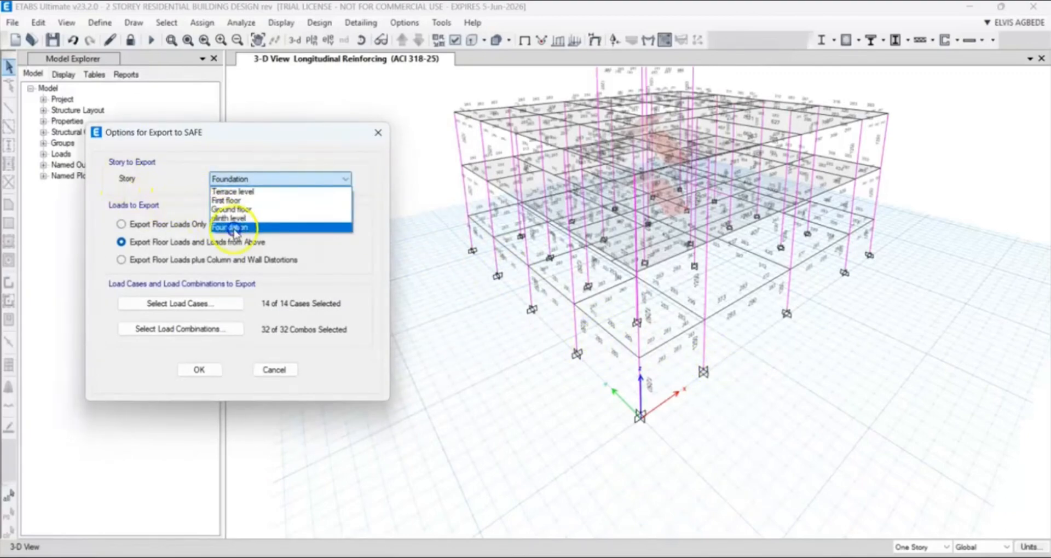
left_click(230, 228)
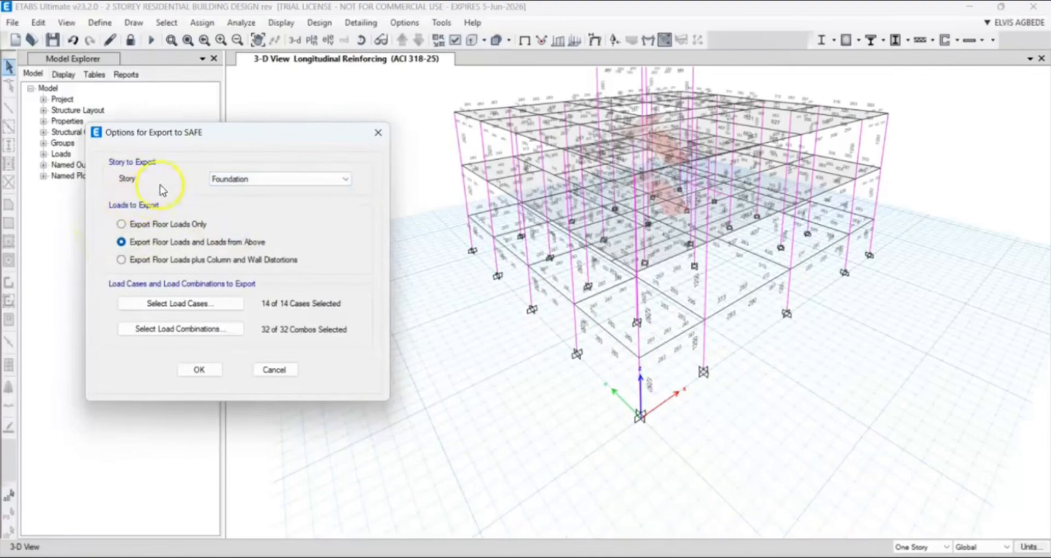
left_click_drag(254, 132, 300, 123)
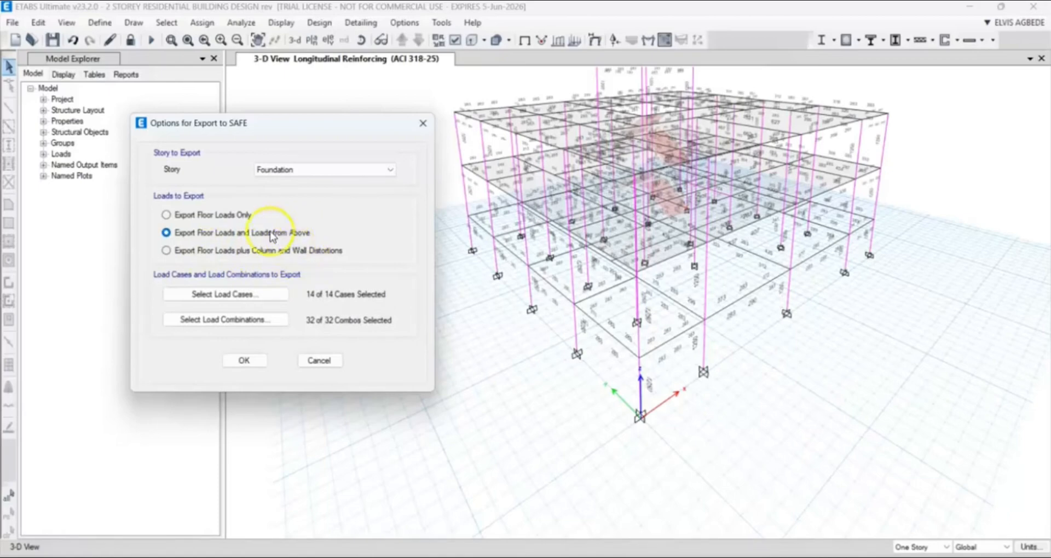
Go through the loads export options and settle on Export Floor Loads and Loads from Above.
left_click(168, 216)
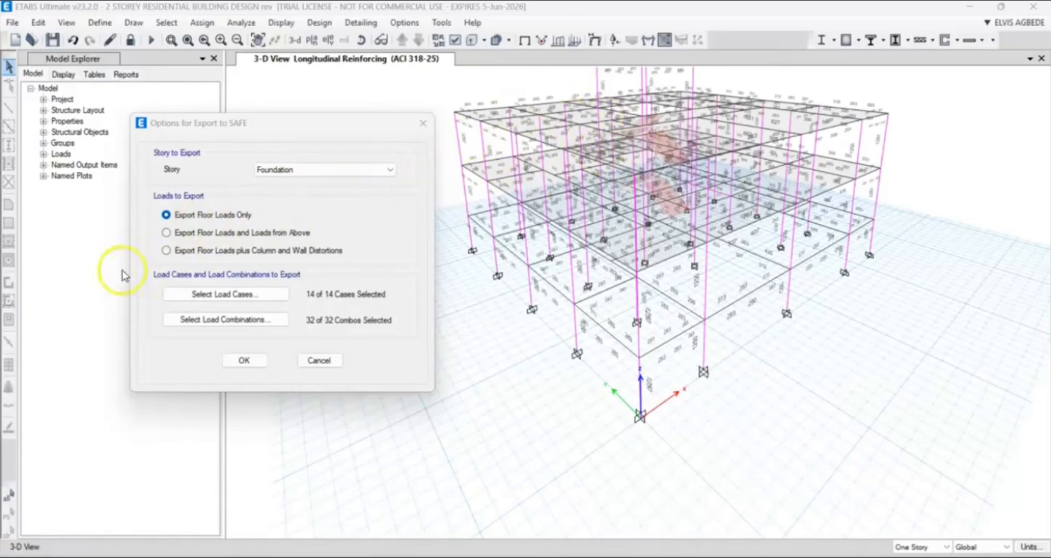
left_click(165, 233)
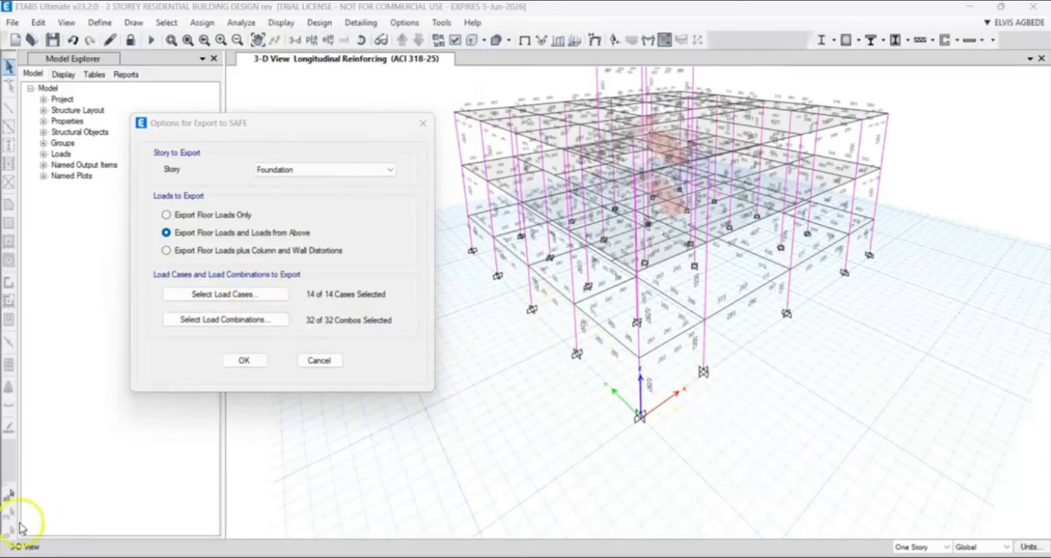
left_click(166, 251)
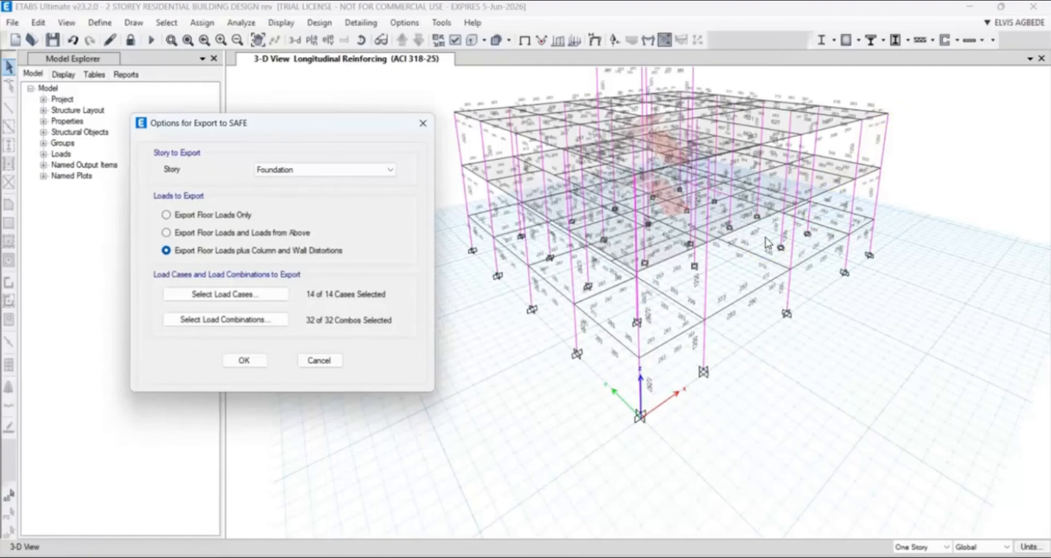
left_click(268, 290)
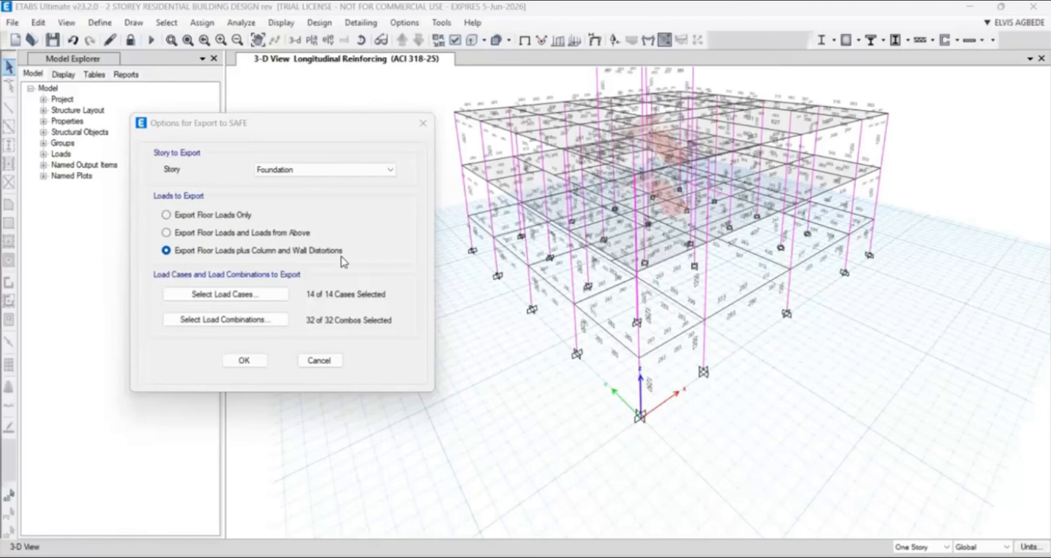
left_click(165, 233)
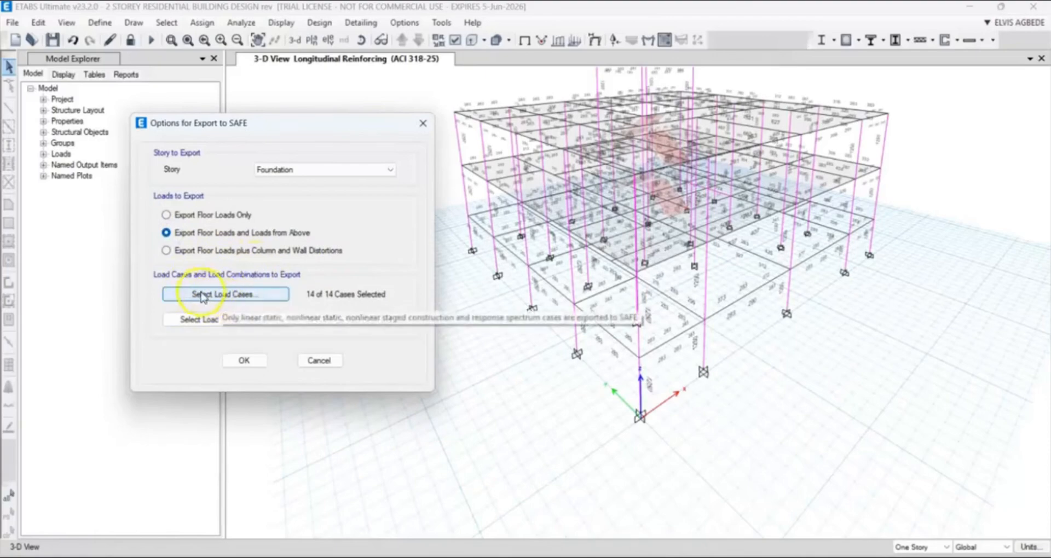
Select every load case from Dead to National Y for the SAFE export and accept the selection.
left_click(254, 300)
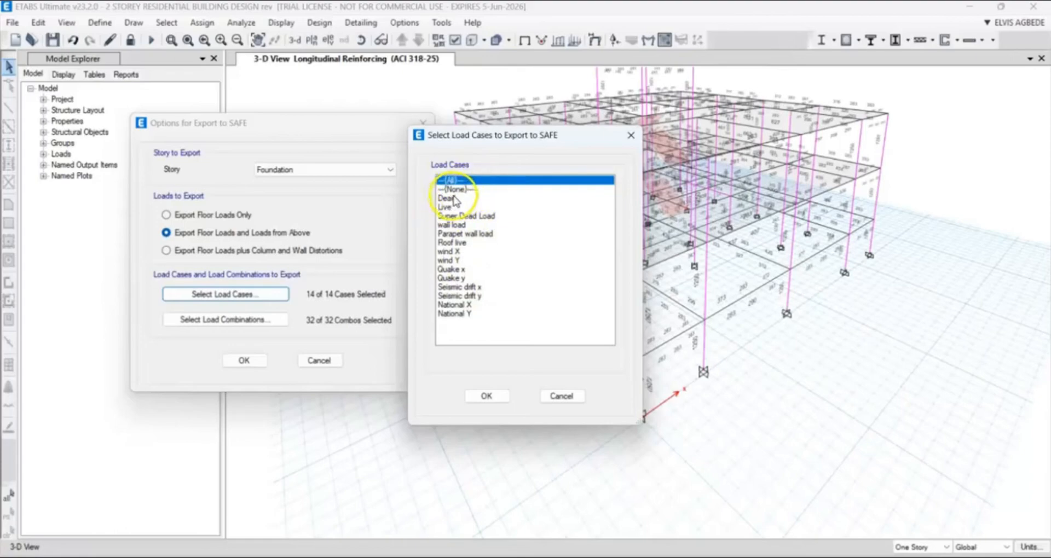
left_click_drag(458, 201, 474, 338)
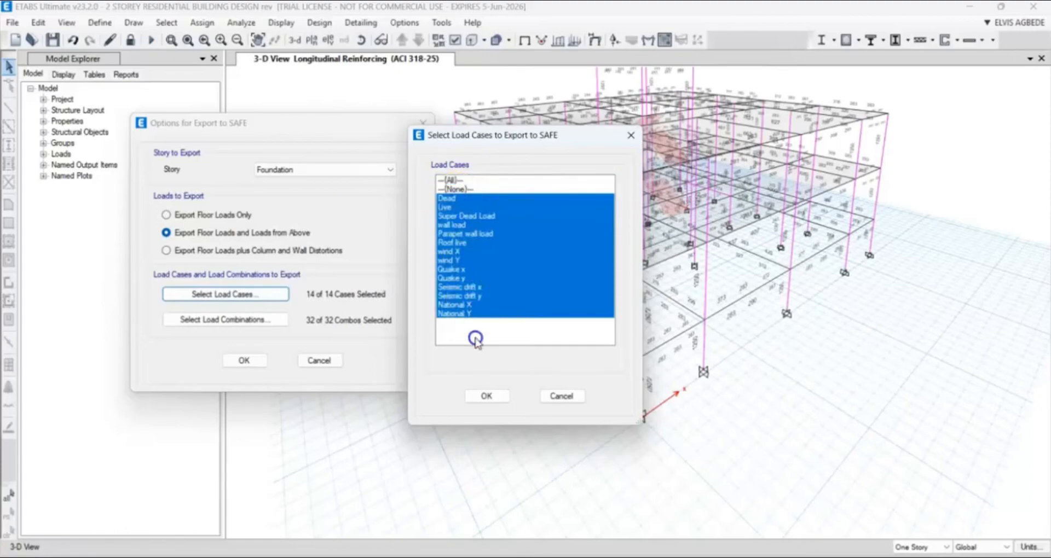
left_click(487, 396)
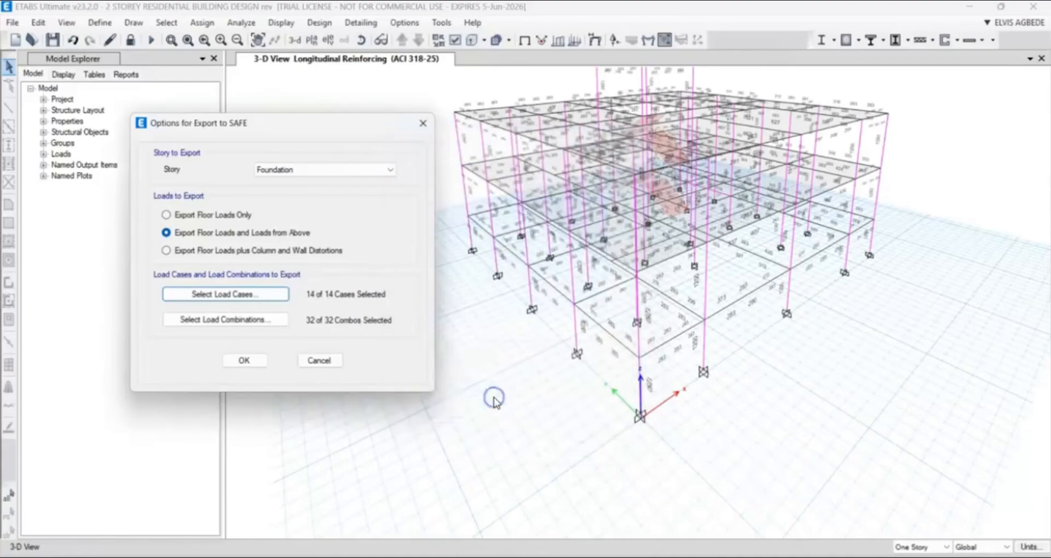
Select every load combination in the list, starting from 1.4DL+1.0NX, for the SAFE export and accept the selection.
left_click(217, 323)
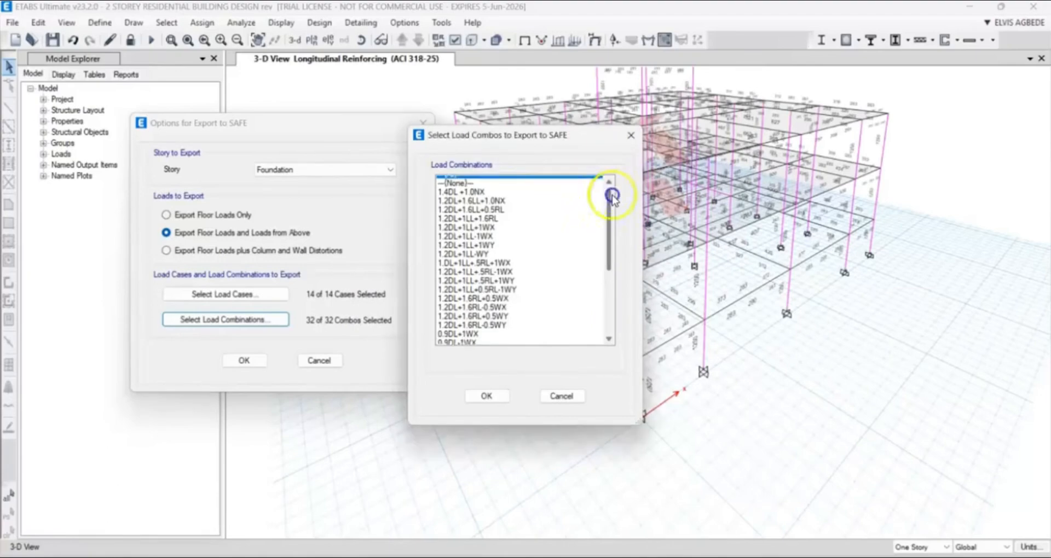
left_click_drag(610, 197, 608, 274)
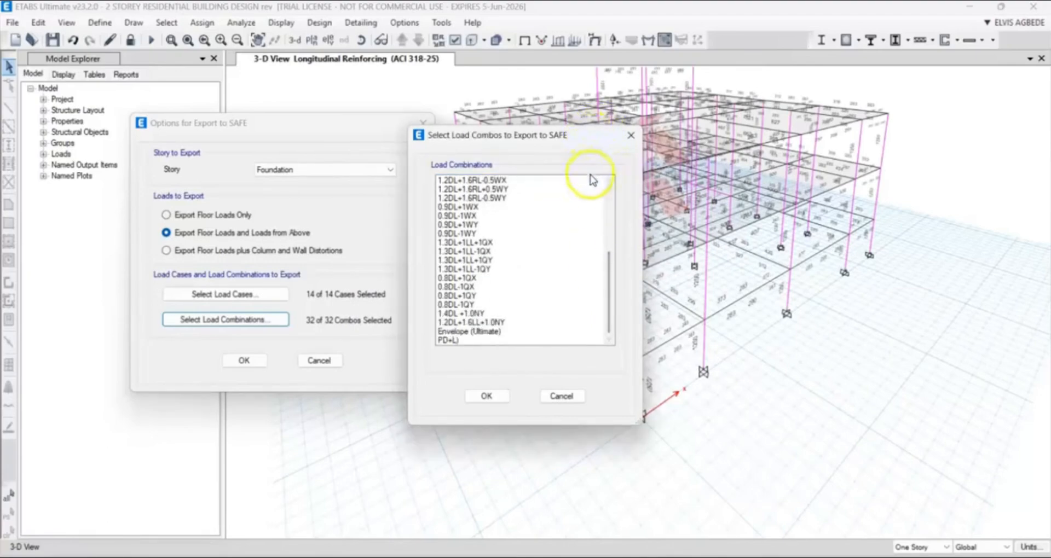
scroll(594, 232, "up", 5)
scroll(593, 231, "up", 1)
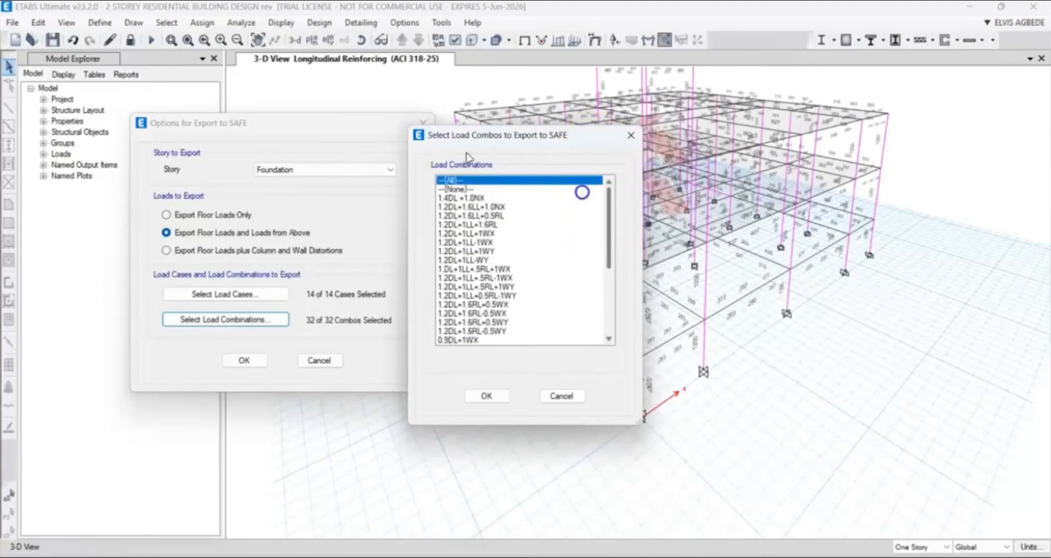
left_click_drag(480, 198, 509, 375)
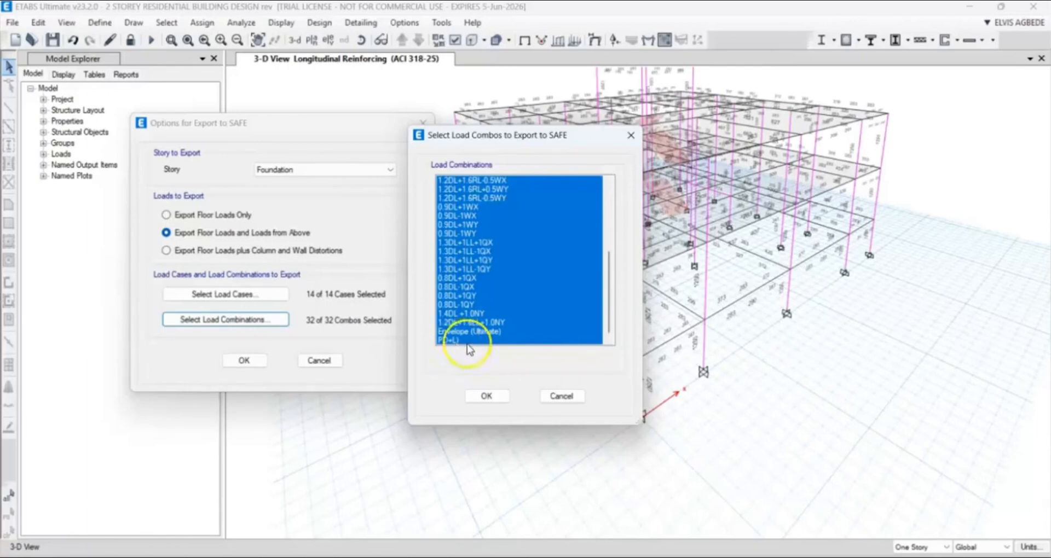
left_click(489, 396)
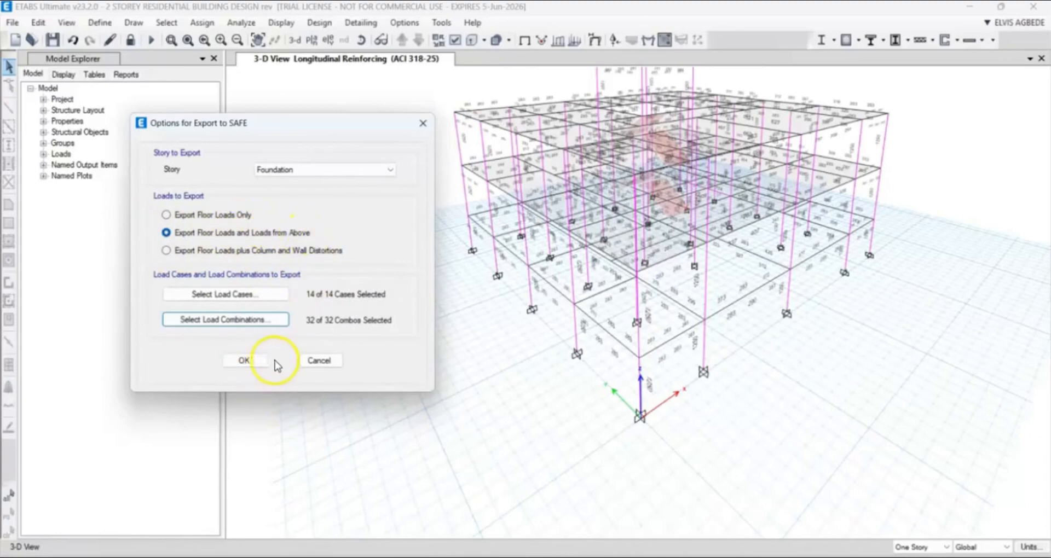
Accept the export options and save the SAFE .F2K text file as "Foundation design course" in the Documents folder.
left_click(244, 360)
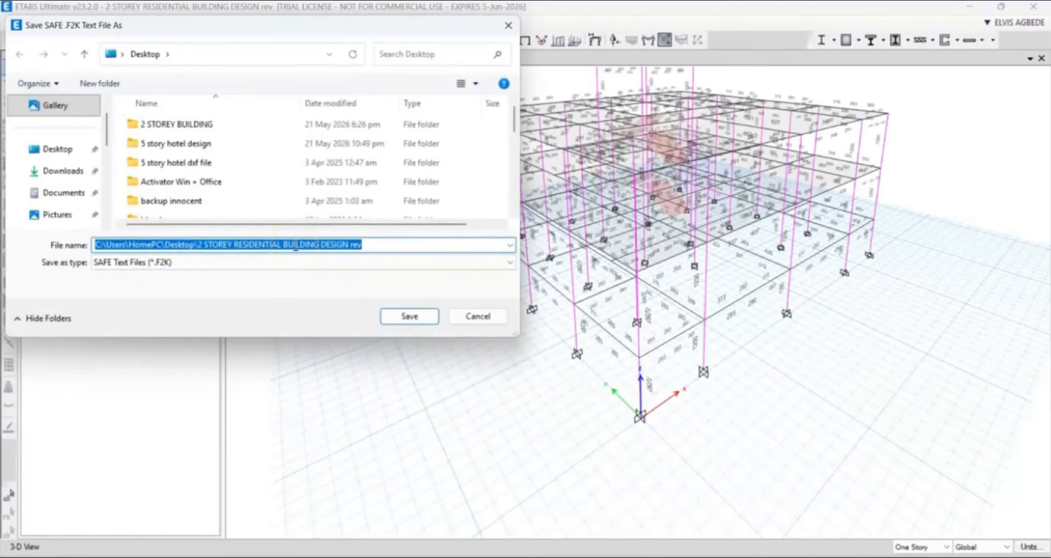
type("Foundation design course")
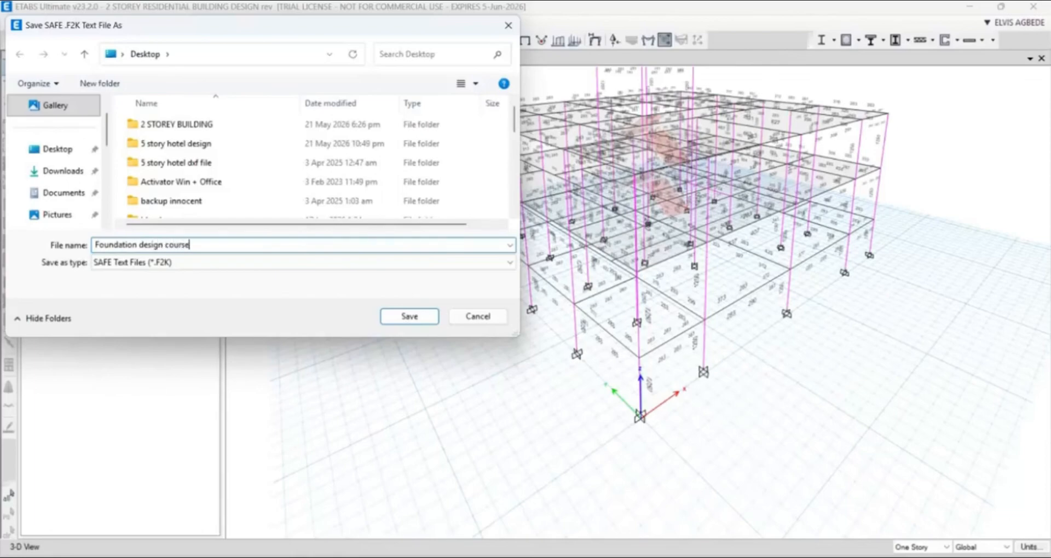
left_click(61, 193)
left_click(429, 316)
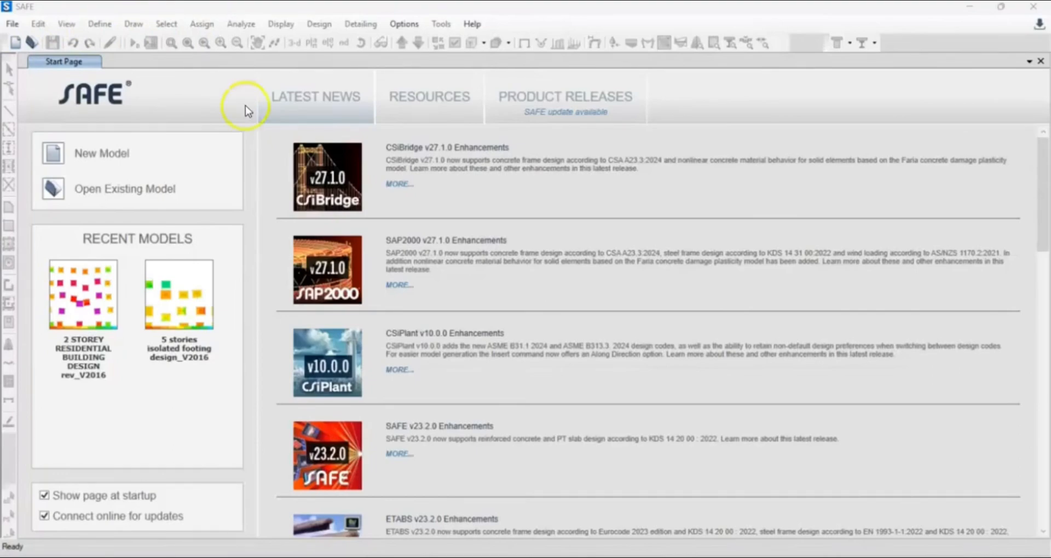
Switch to SAFE and import the SAFE .f2k text file "Foundation design course.F2K" from the Documents folder.
left_click(12, 25)
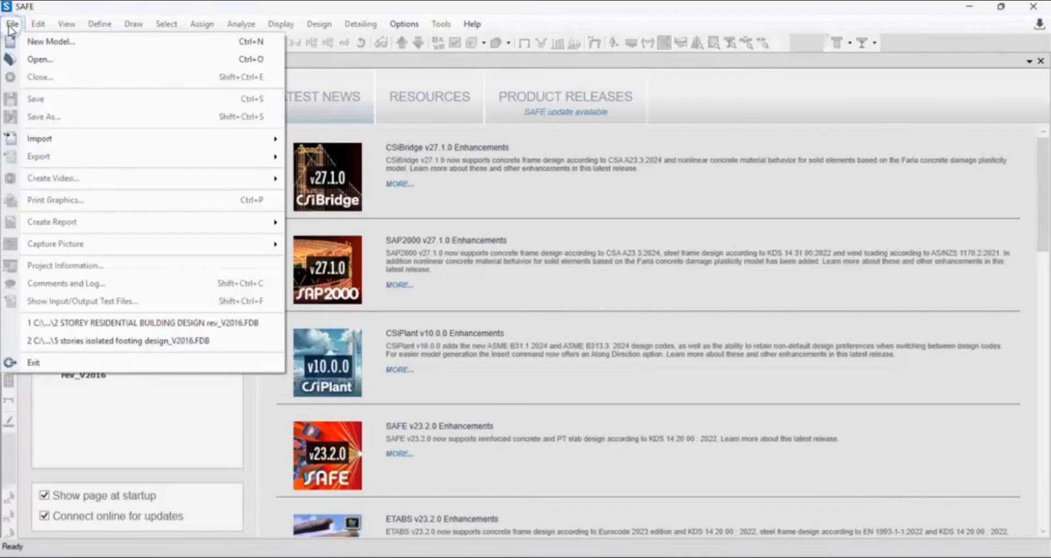
mouse_move(88, 138)
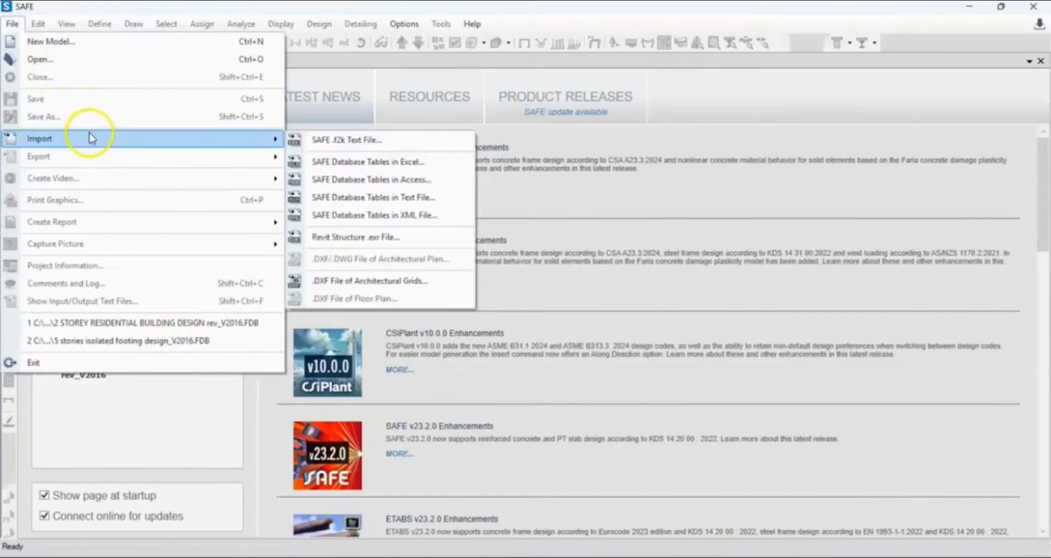
left_click(102, 146)
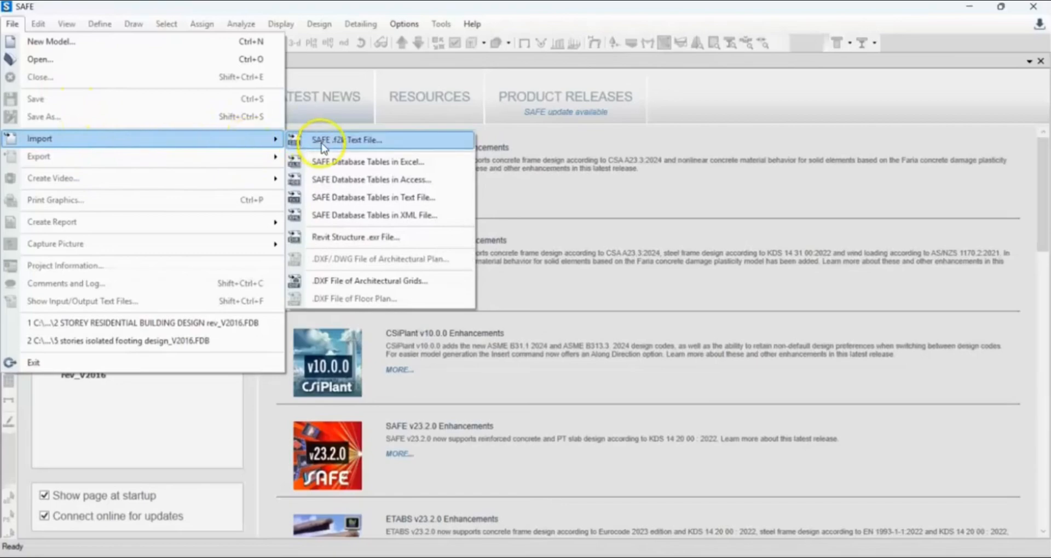
left_click(353, 144)
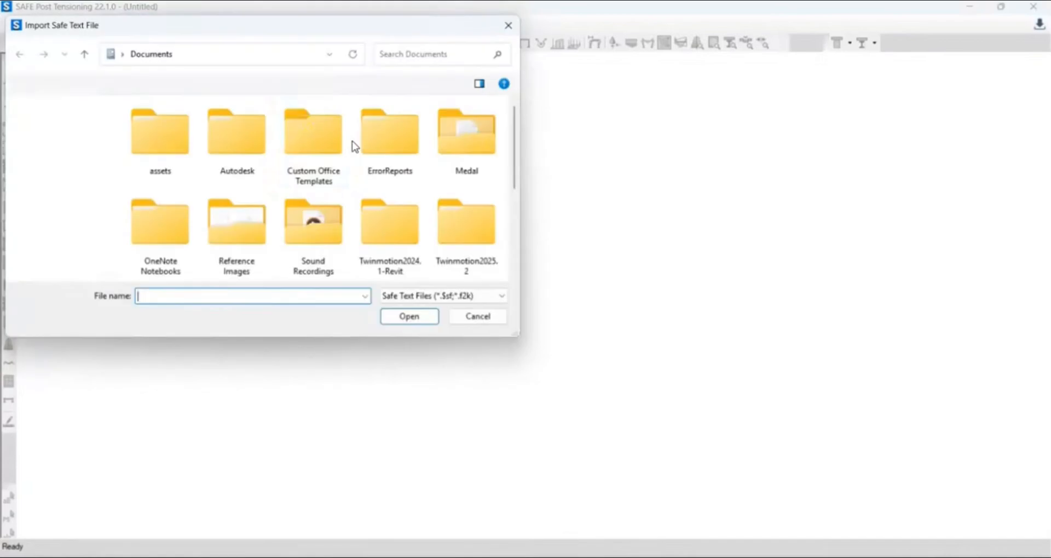
scroll(352, 211, "down", 2)
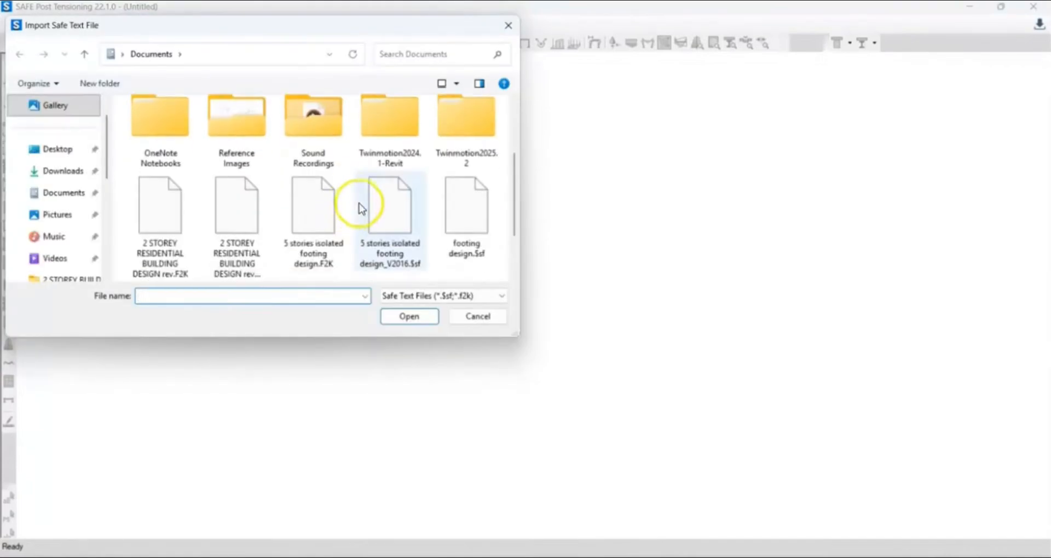
scroll(383, 201, "down", 2)
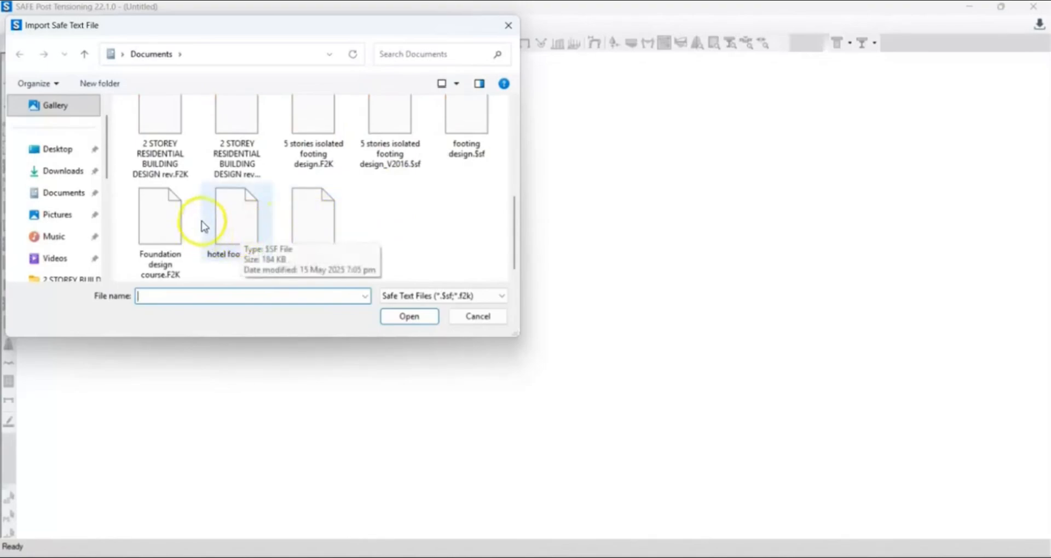
left_click(169, 245)
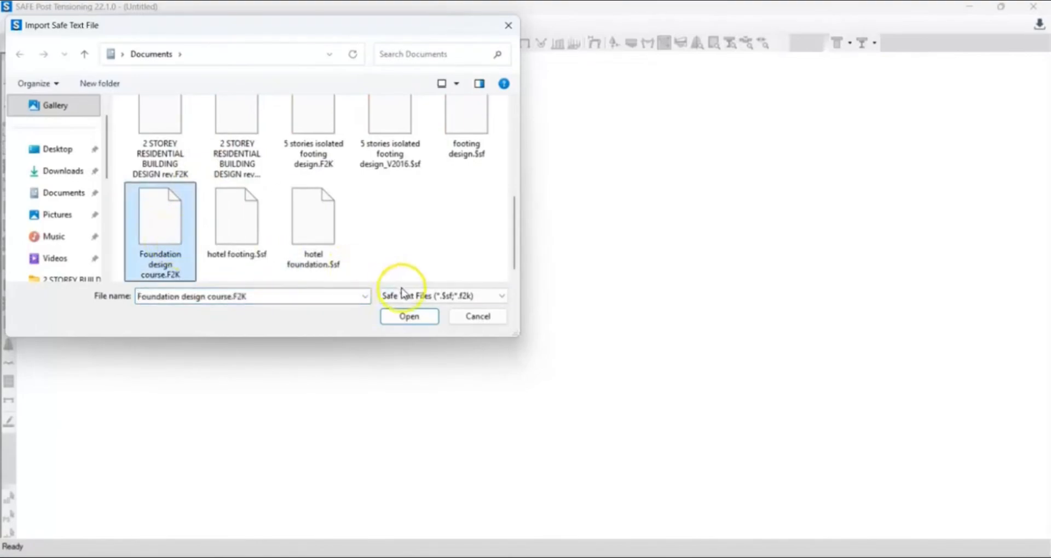
left_click(414, 314)
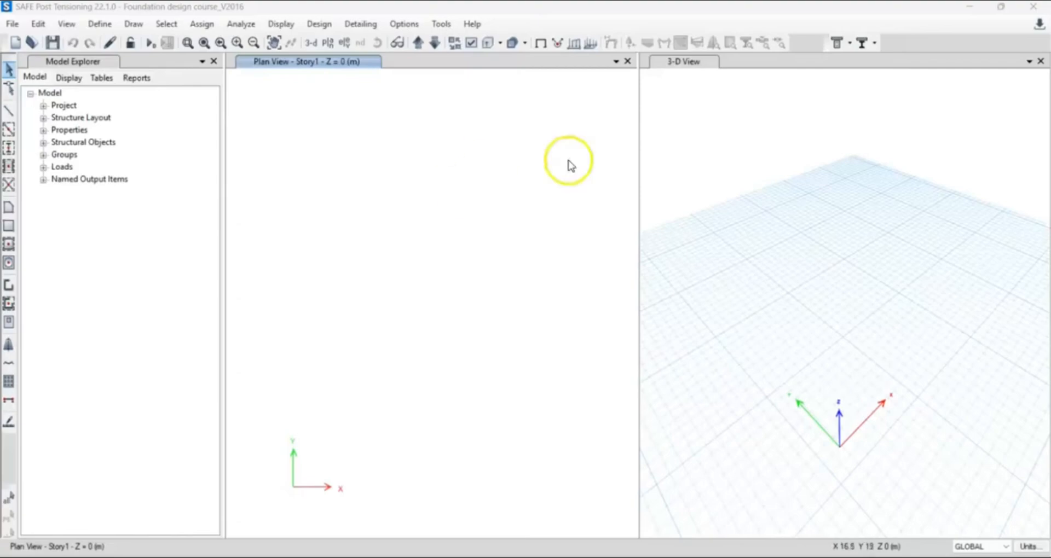
Check the plan views of the Story1 and Base levels for the imported model.
left_click(330, 47)
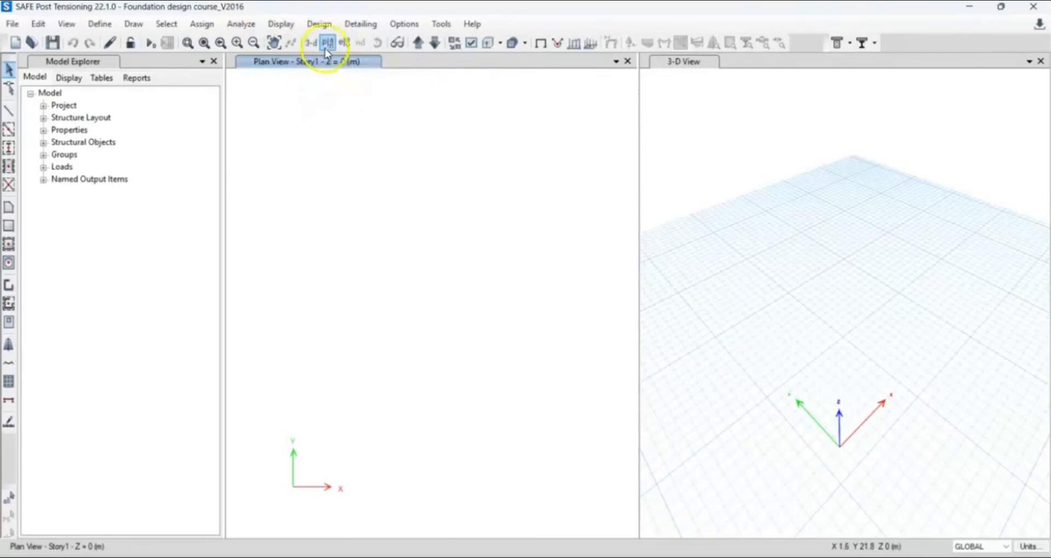
left_click(330, 46)
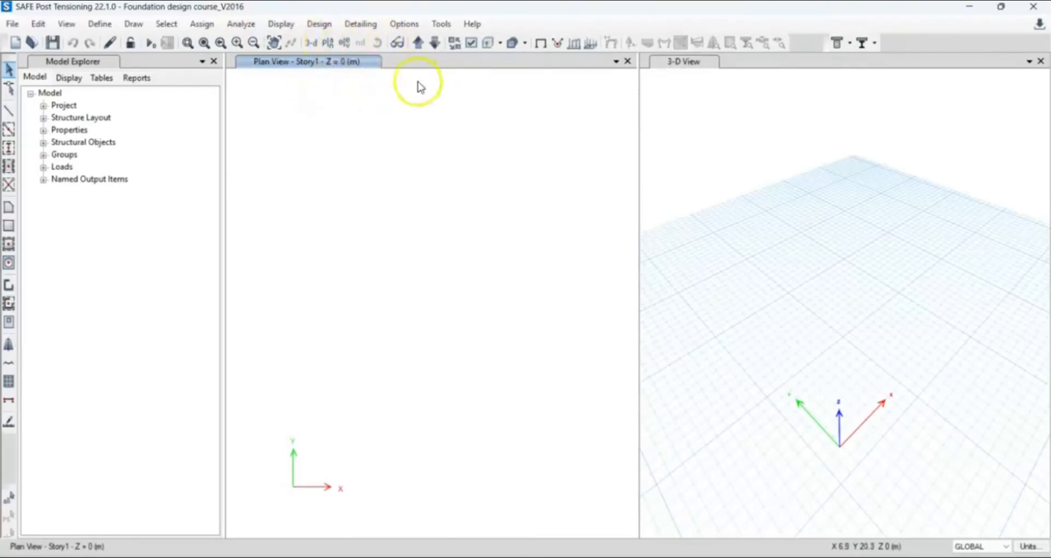
left_click(430, 146)
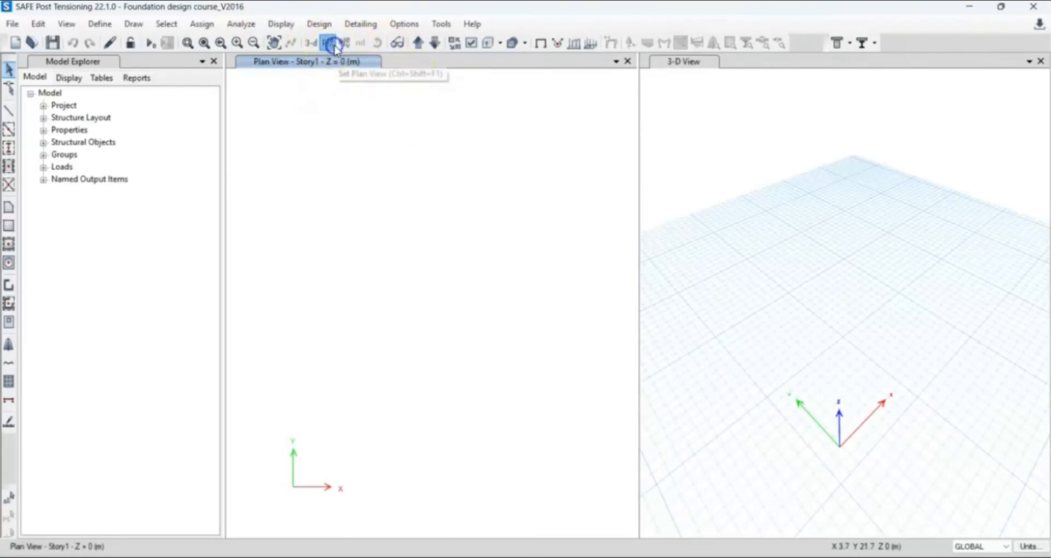
left_click(418, 45)
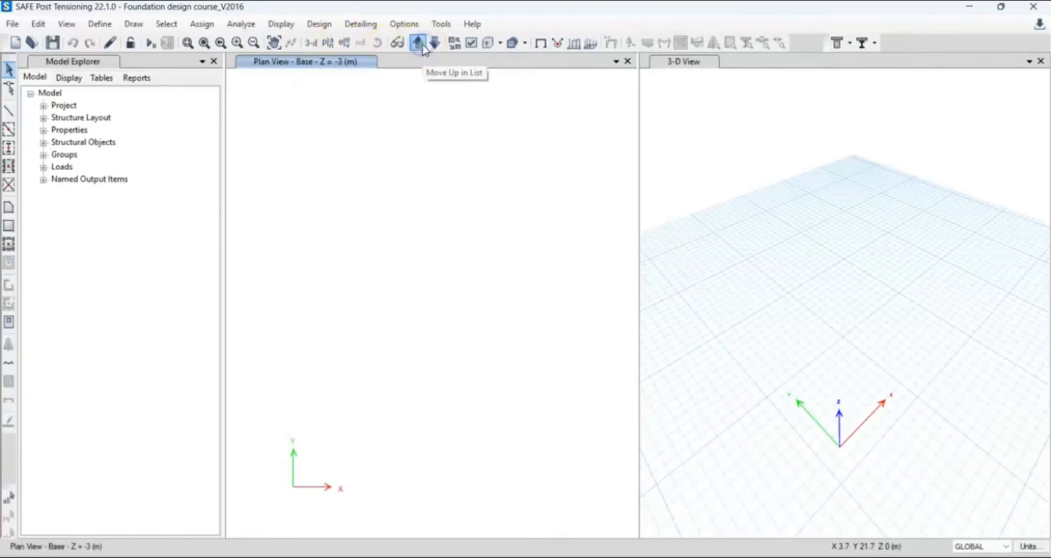
left_click(421, 45)
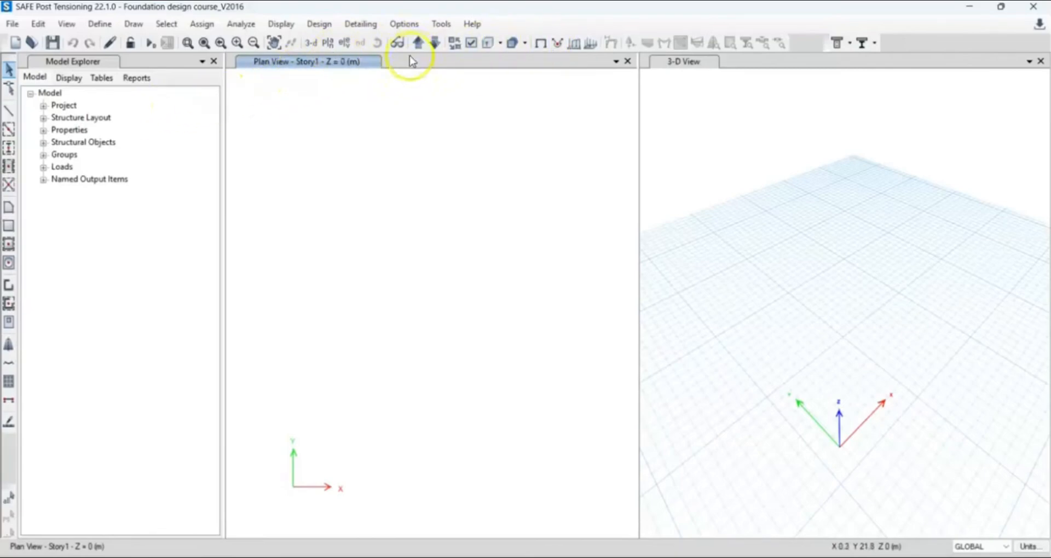
left_click(434, 45)
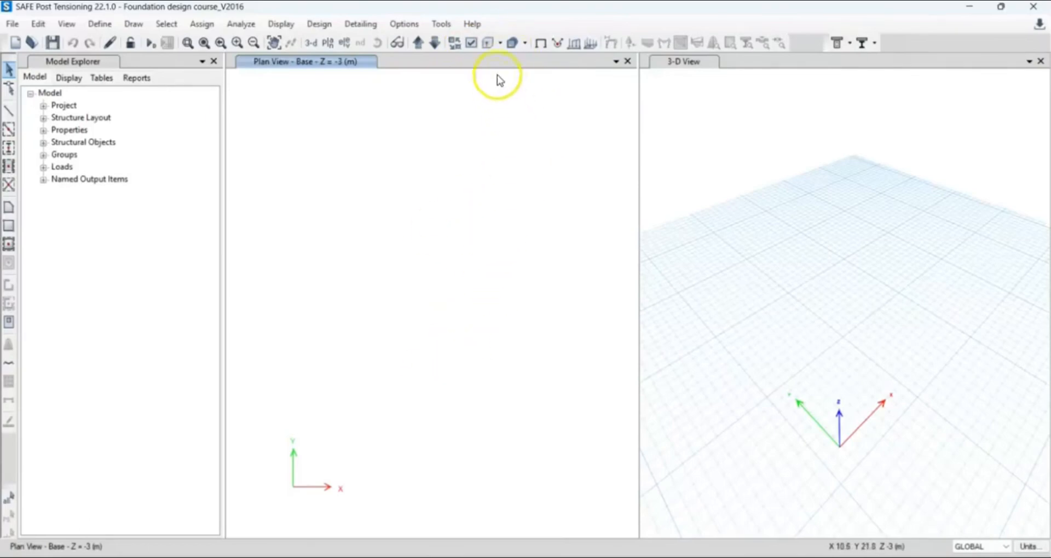
Turn off the Invisible view option for joint objects and keep only the Story1 plan view open, closing the 3-D view.
left_click(471, 44)
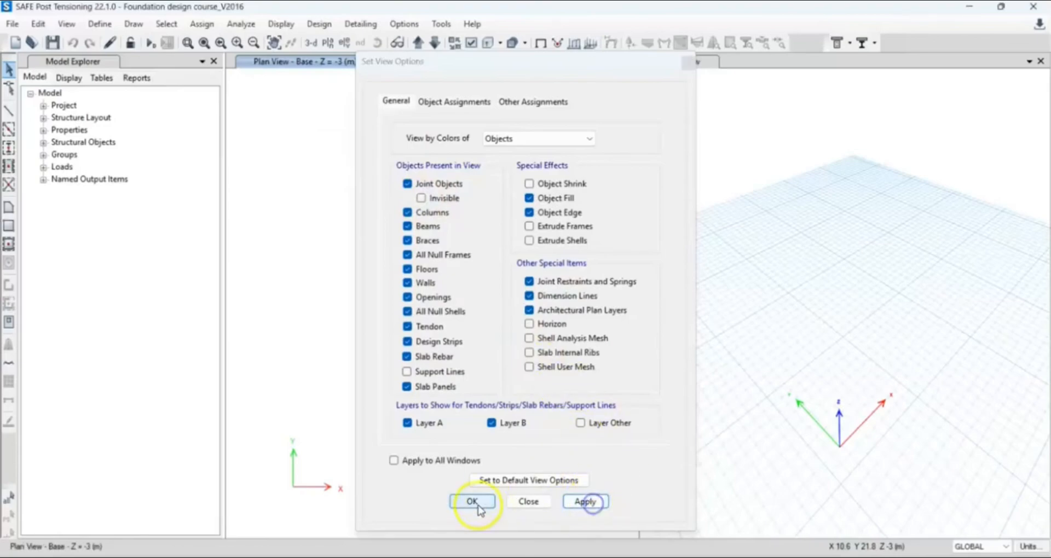
left_click(474, 501)
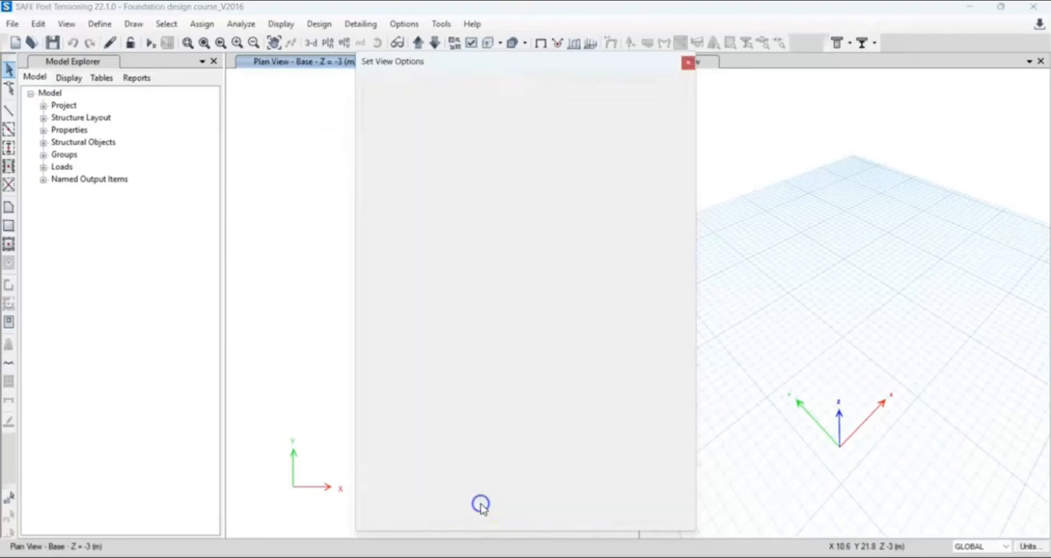
left_click(433, 44)
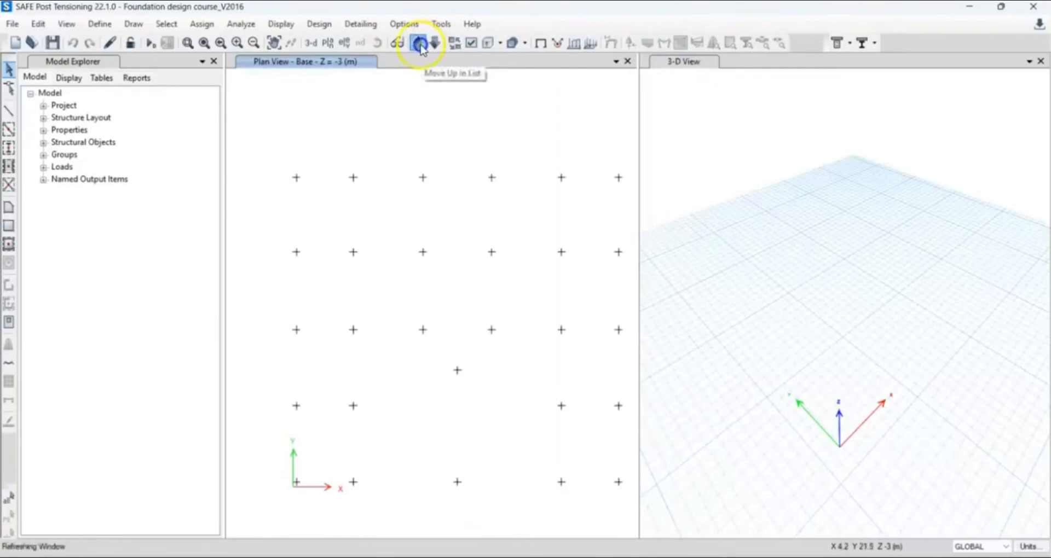
left_click(1039, 62)
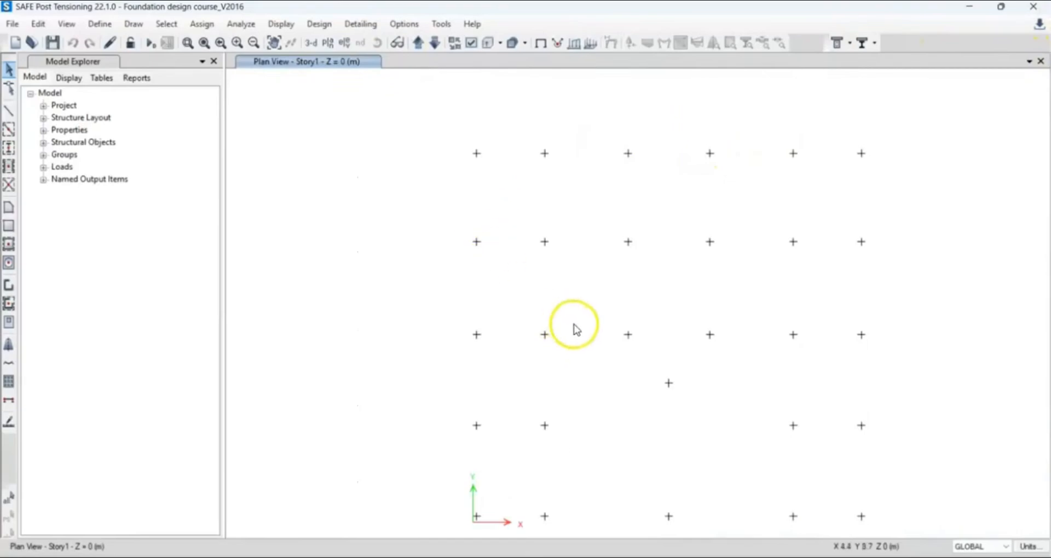
Inspect the assignments and imported load patterns of the first joint in the plan's uppermost row, and close its information.
mouse_move(573, 324)
middle_mouse_down()
mouse_move(459, 260)
mouse_move(559, 311)
middle_mouse_up()
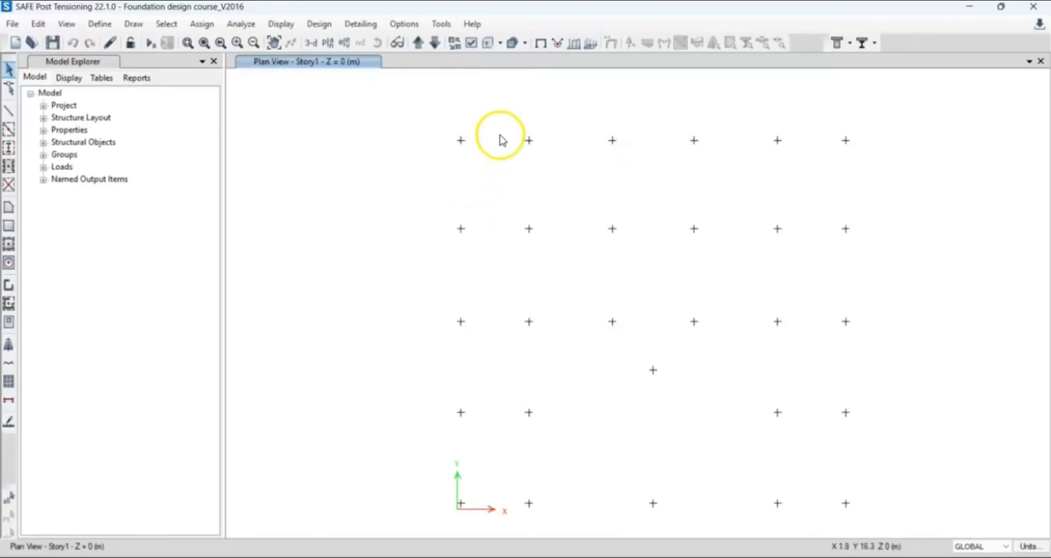
right_click(461, 142)
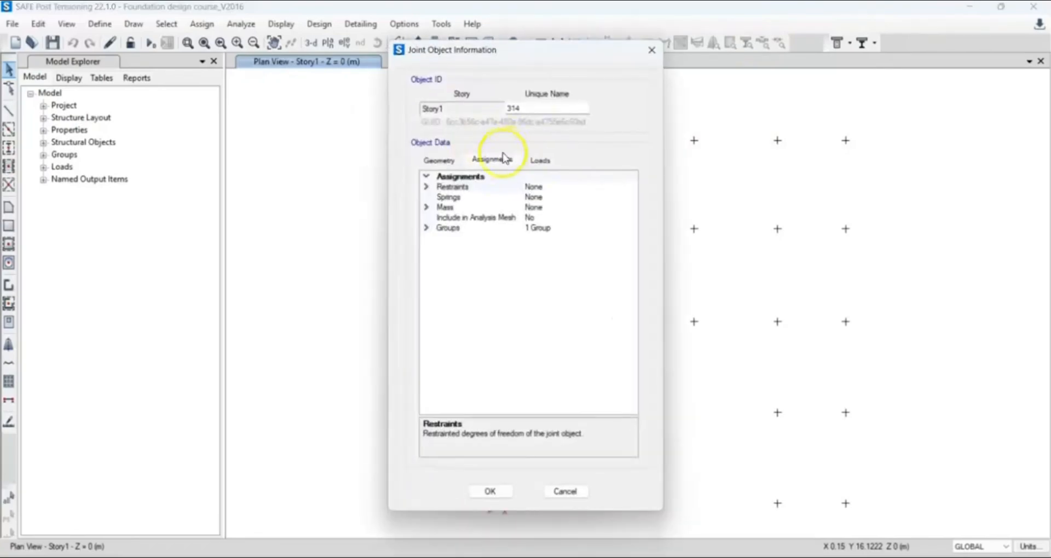
left_click(540, 161)
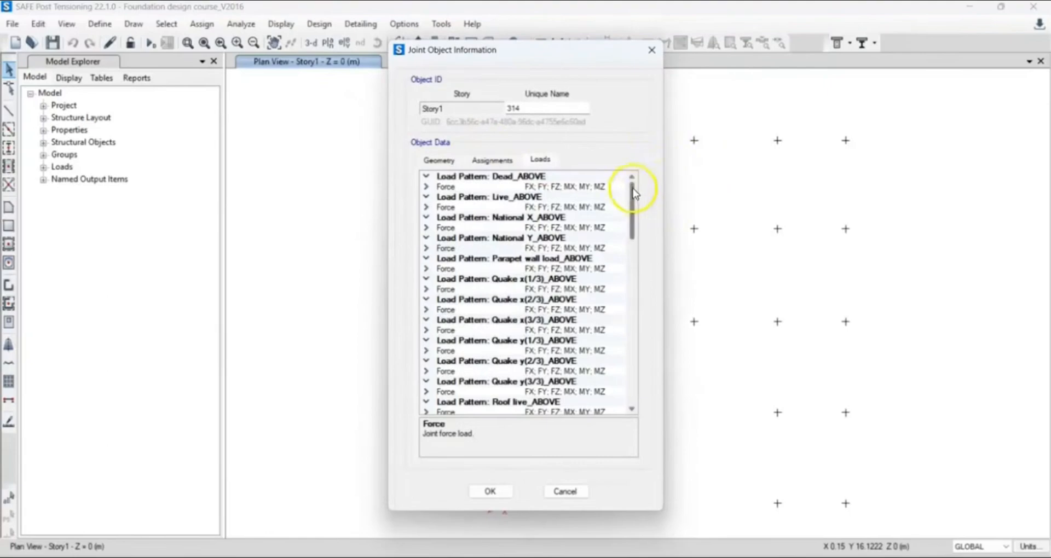
mouse_move(634, 197)
left_mouse_down()
mouse_move(638, 317)
mouse_move(633, 177)
left_mouse_up()
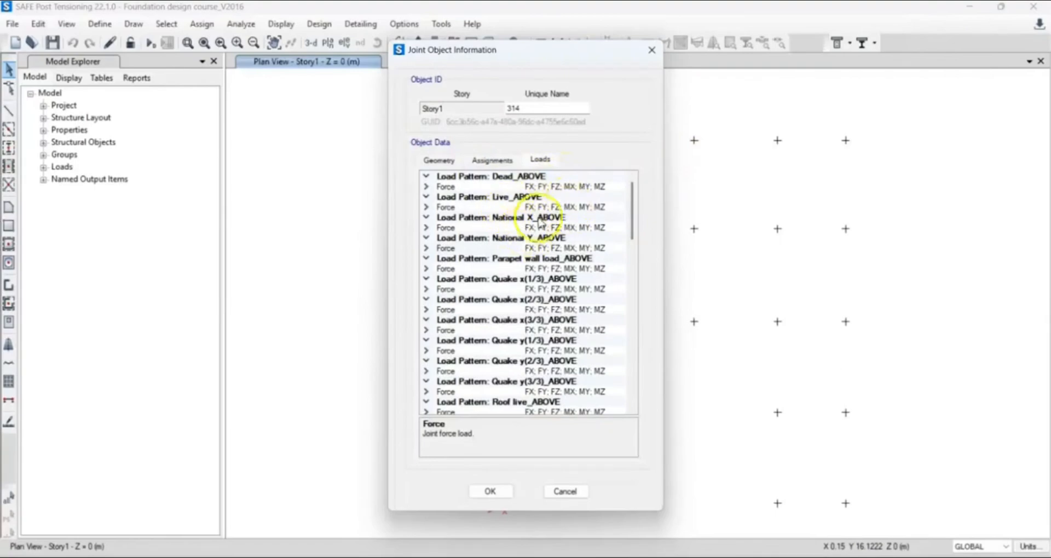
scroll(553, 296, "down", 4)
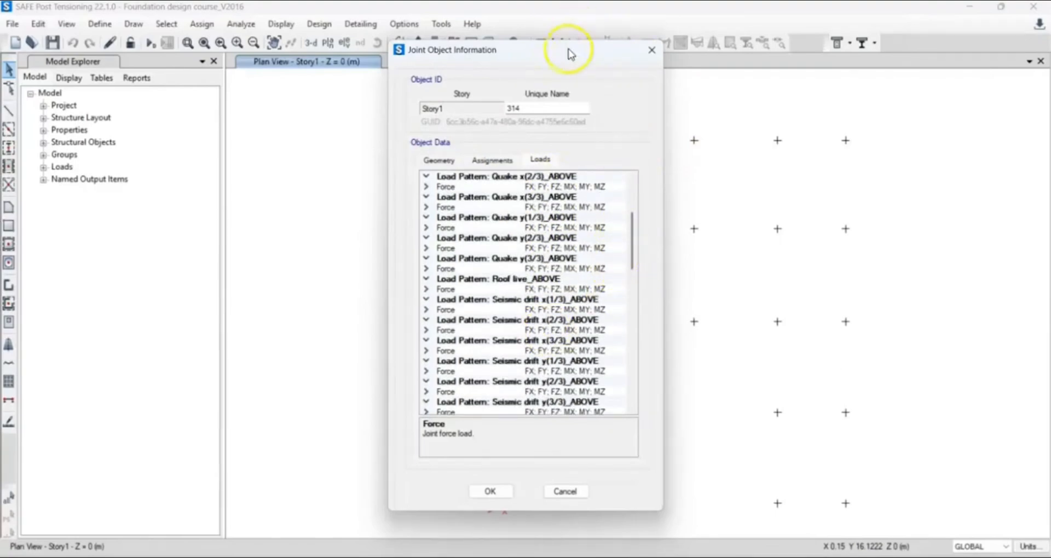
left_click_drag(580, 52, 485, 96)
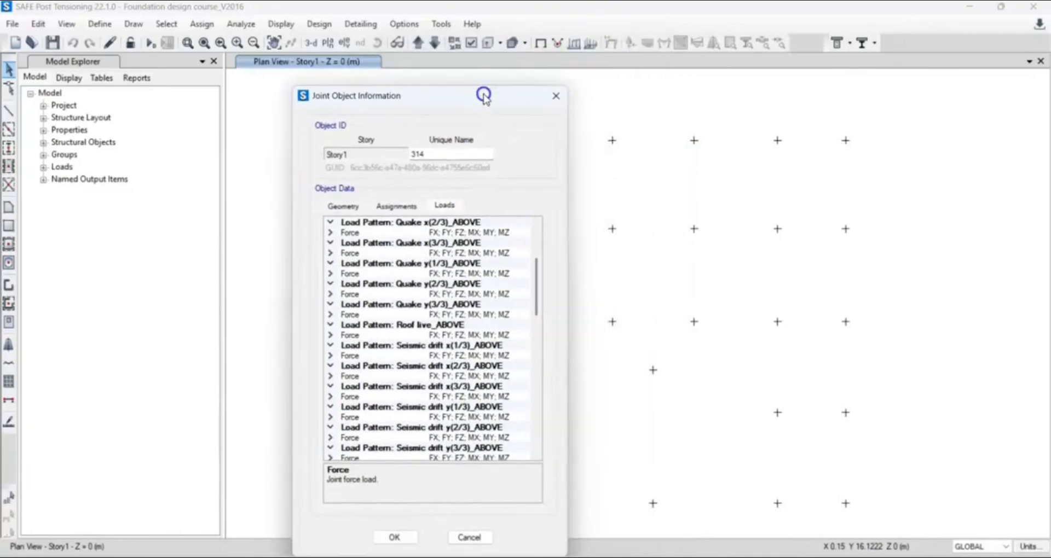
left_click(557, 97)
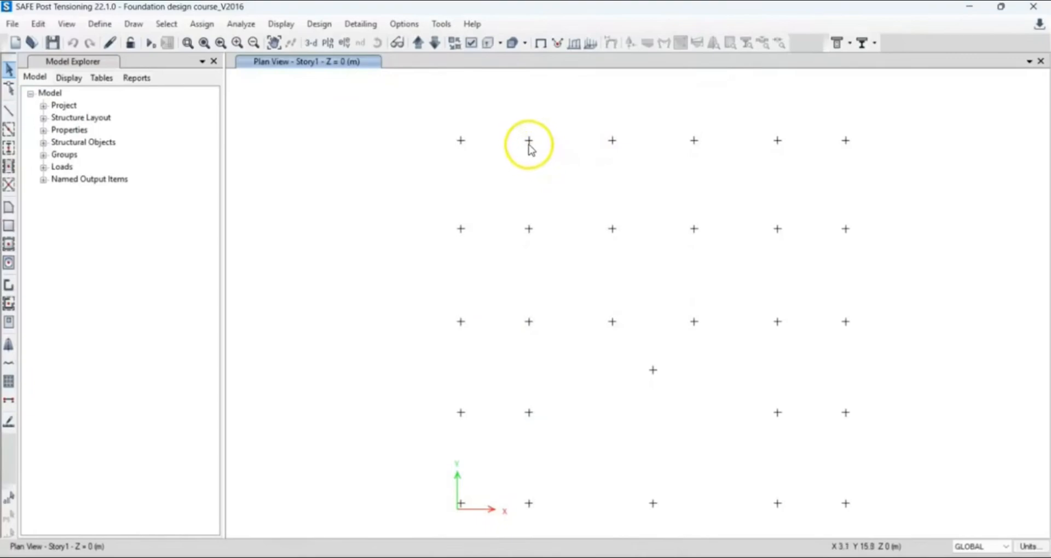
Inspect the loads, assignments and geometry of the second joint in the plan's uppermost row, and close its information.
right_click(529, 145)
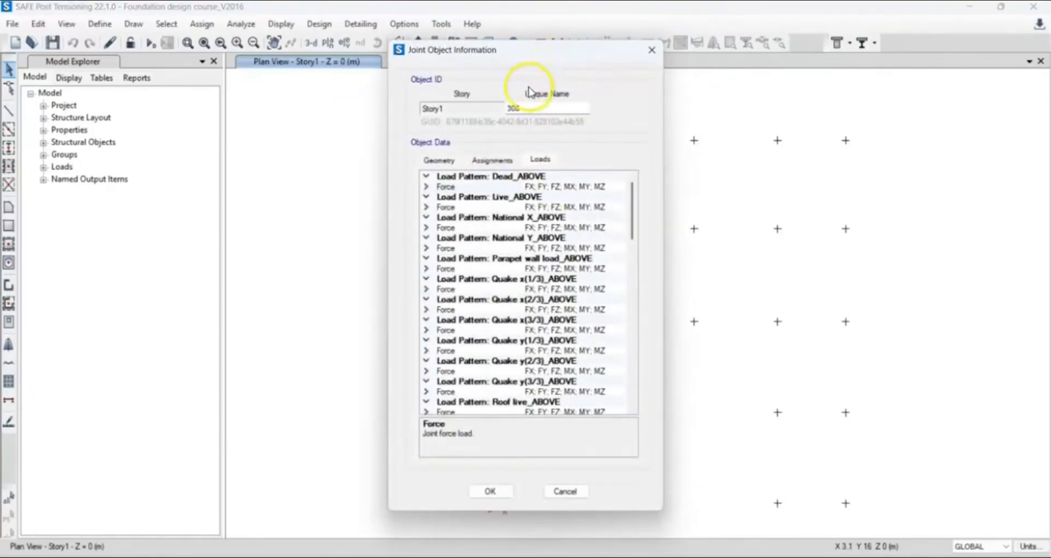
left_click(494, 160)
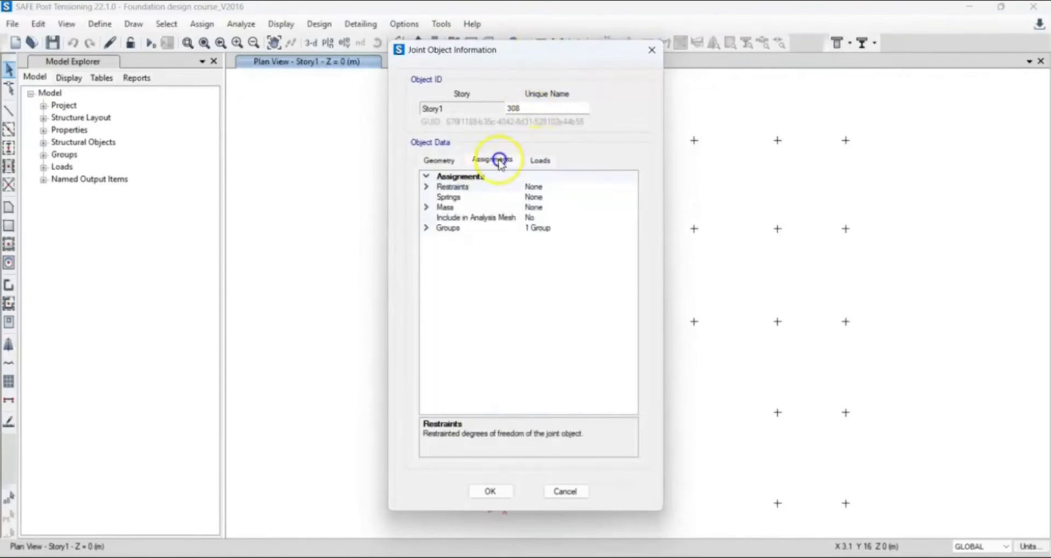
left_click(441, 159)
left_click_drag(536, 53, 418, 98)
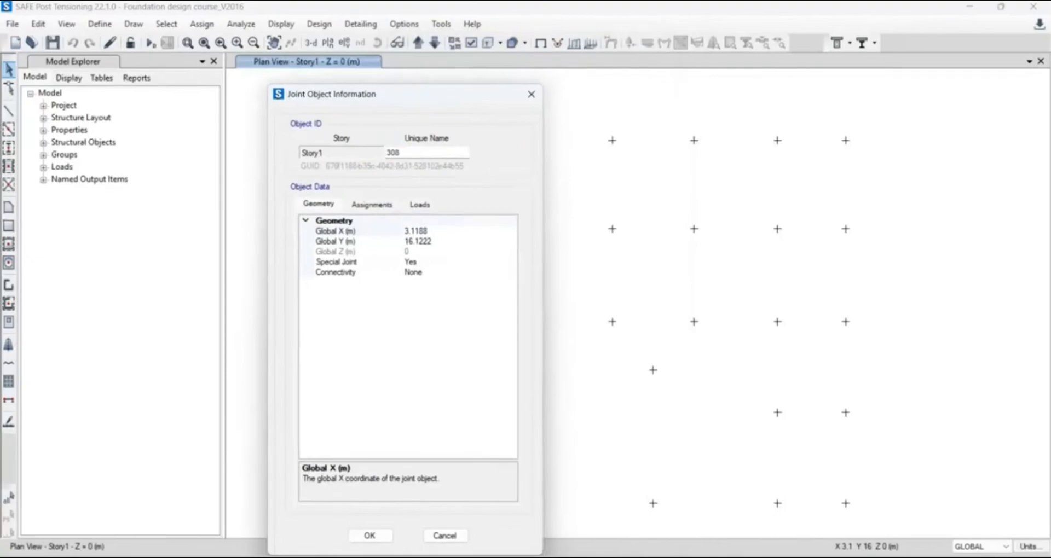
left_click(531, 97)
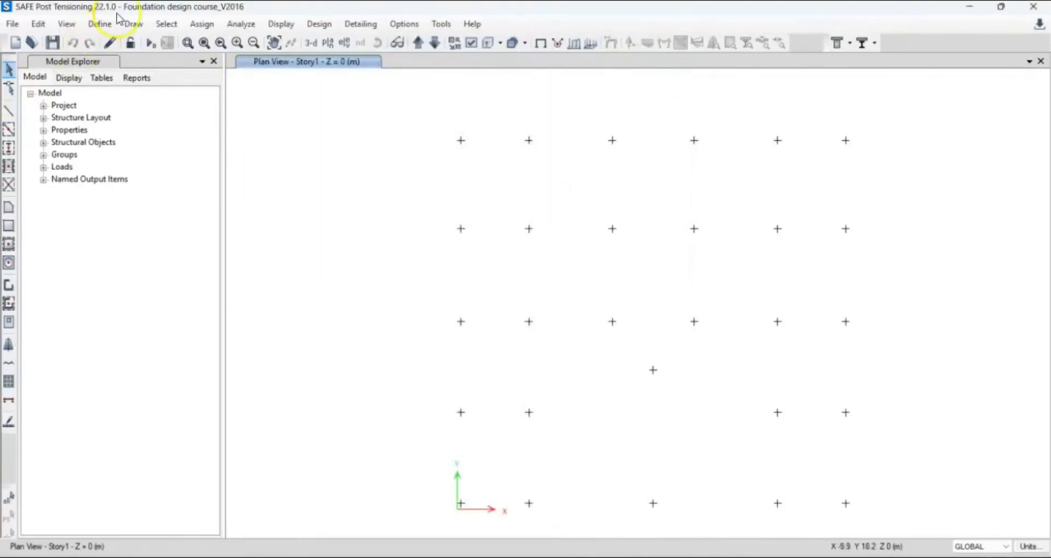
Review the full list of imported load combinations and close it without making changes.
left_click(104, 24)
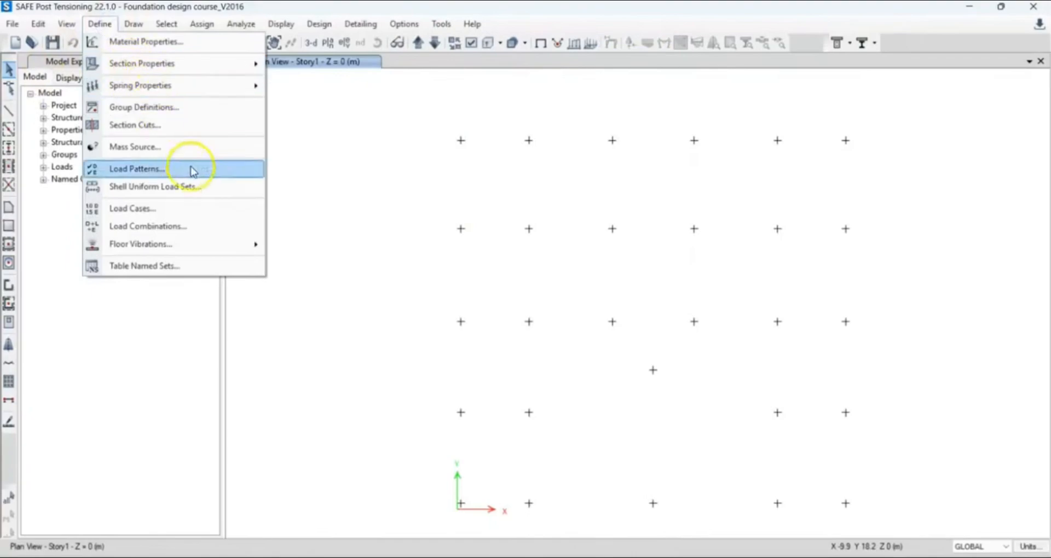
left_click(191, 226)
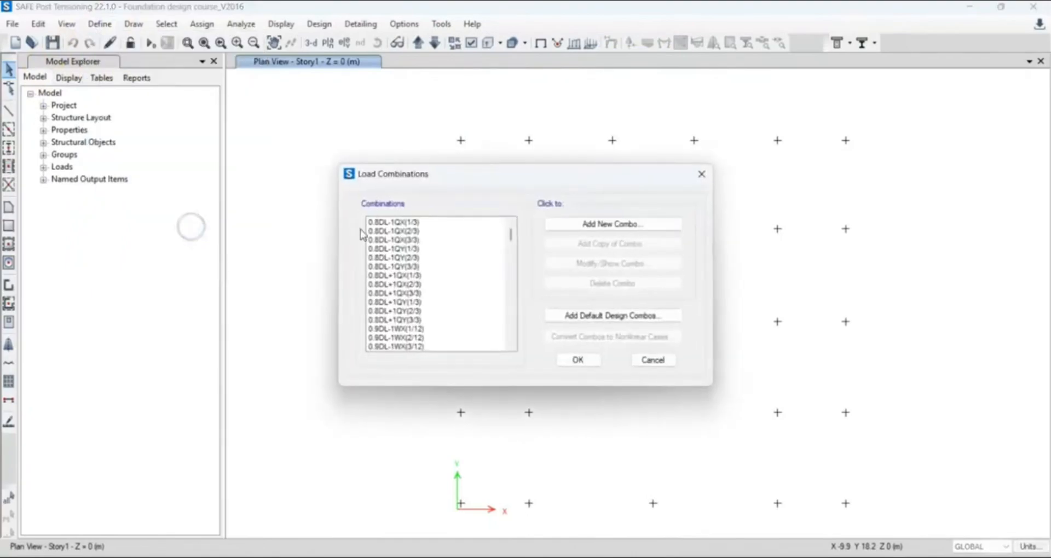
left_click(513, 236)
left_click_drag(510, 239, 507, 344)
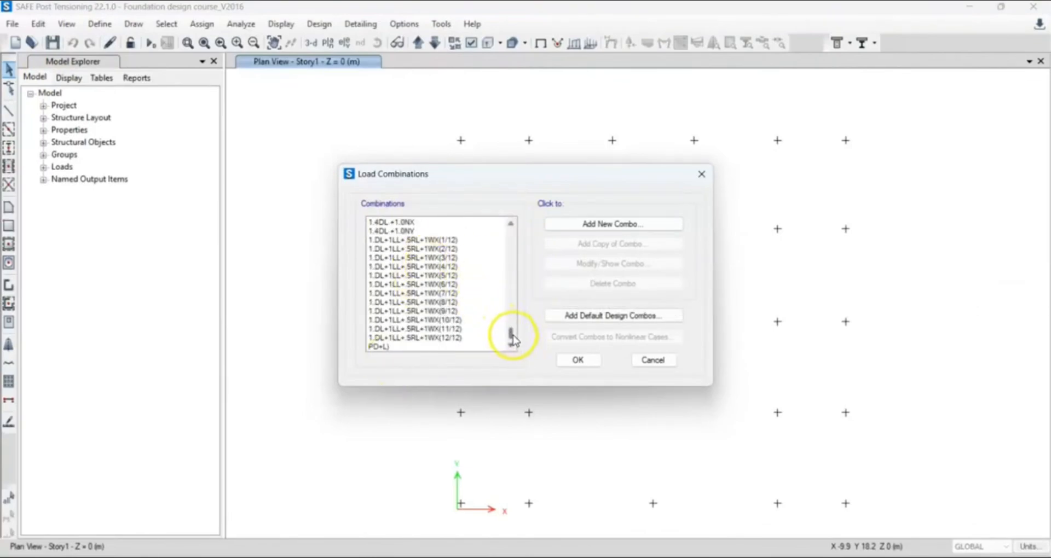
left_click_drag(512, 339, 516, 213)
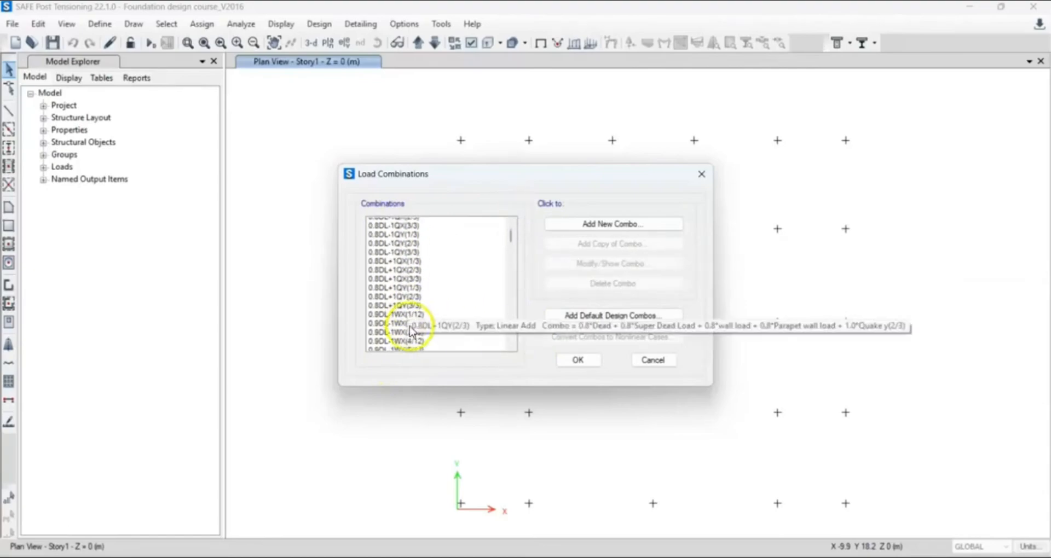
left_click(652, 359)
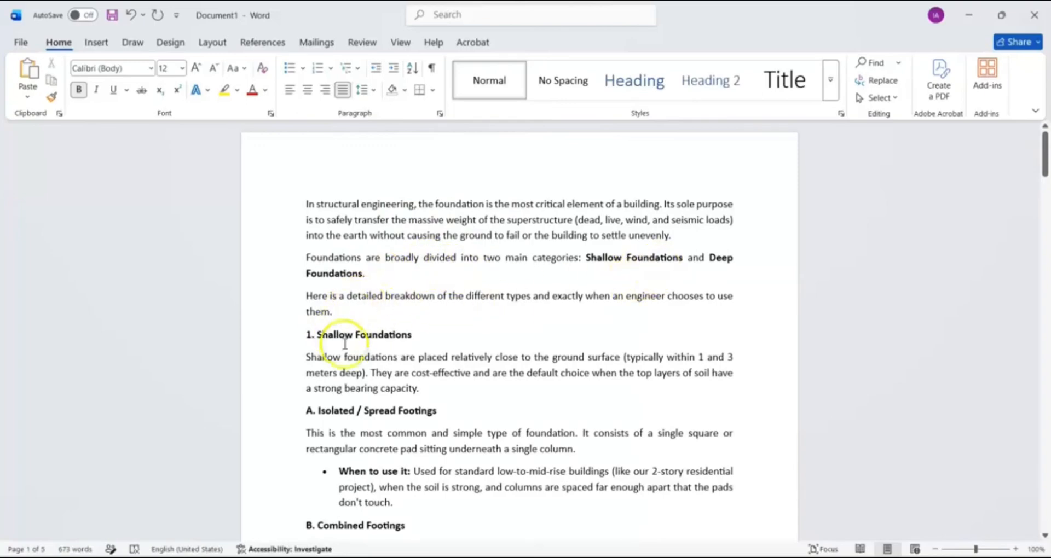
Switch to the Word document on foundation types and read the shallow foundations and isolated footings text with the simple footing columns figure.
scroll(362, 353, "down", 1)
scroll(362, 353, "down", 1)
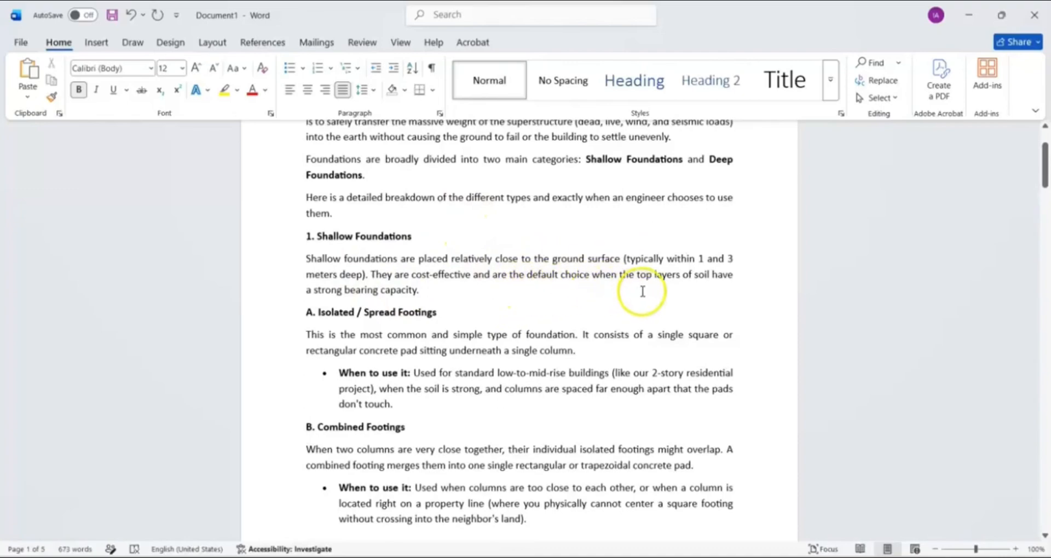
left_click(382, 288)
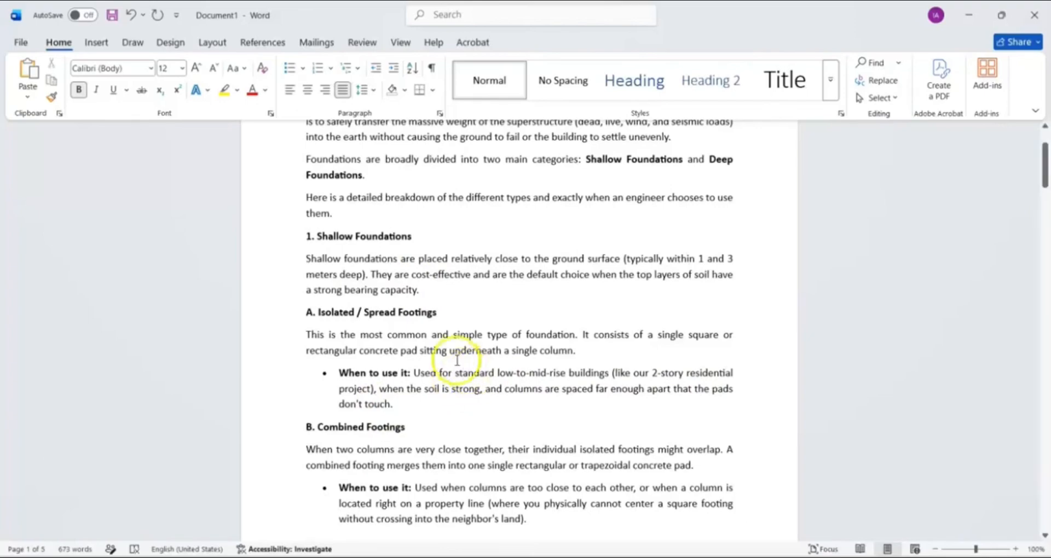
scroll(462, 370, "down", 5)
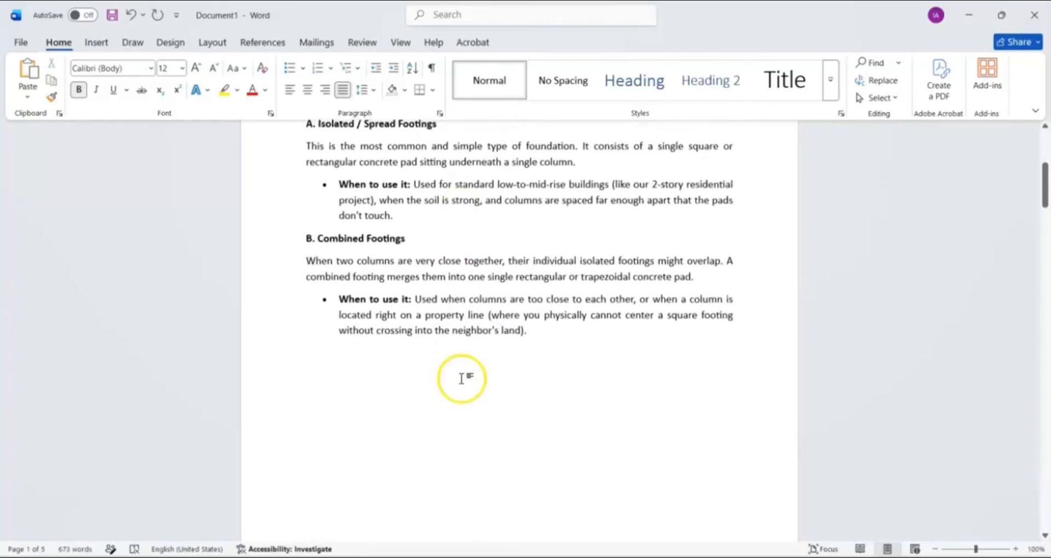
scroll(463, 392, "down", 6)
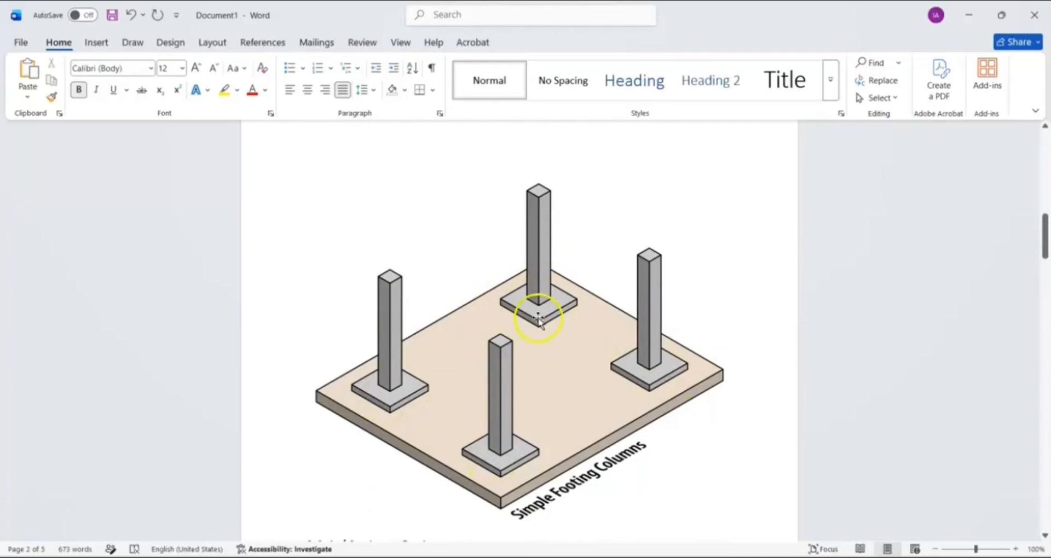
scroll(472, 337, "up", 8)
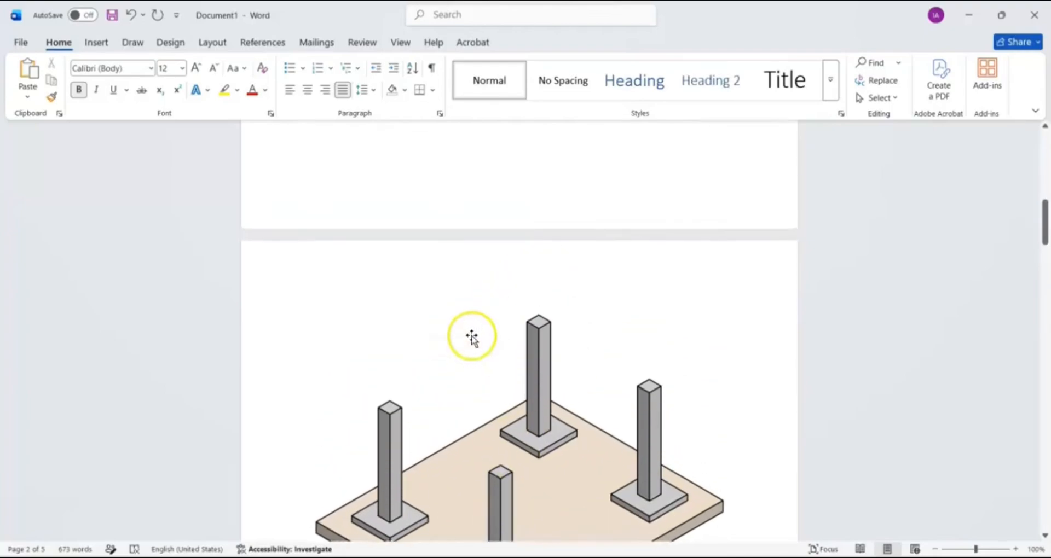
scroll(428, 326, "down", 1)
scroll(430, 335, "down", 7)
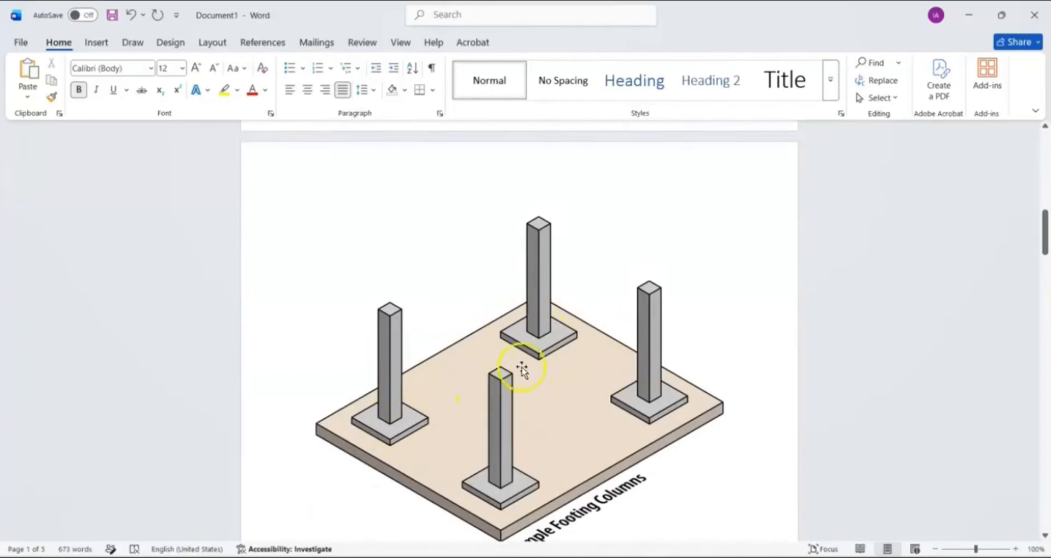
scroll(565, 347, "up", 7)
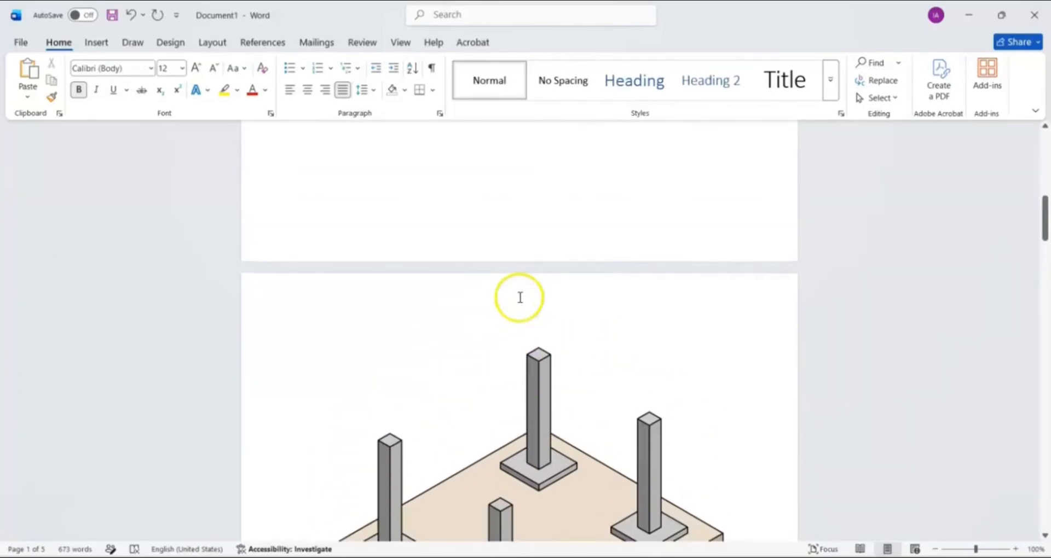
scroll(520, 297, "up", 15)
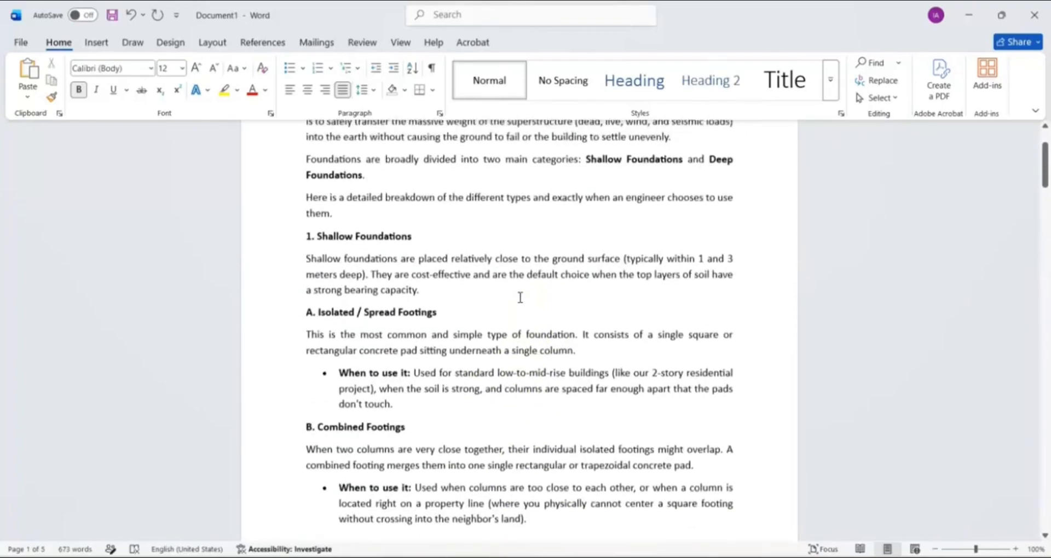
Read the combined footings section and compare it with the isolated footings text and the simple footing columns figure.
scroll(503, 301, "down", 7)
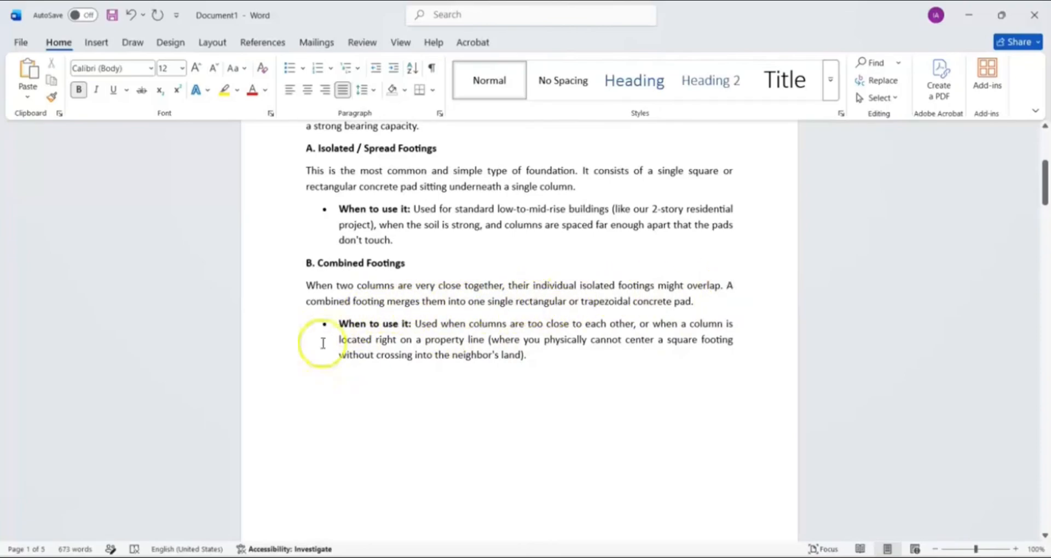
scroll(499, 368, "down", 5)
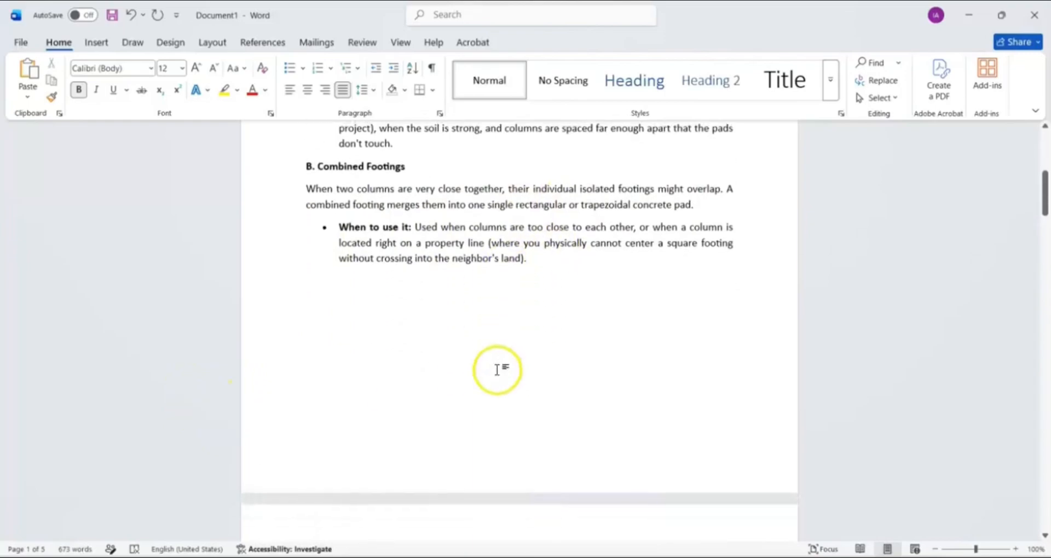
scroll(491, 377, "down", 5)
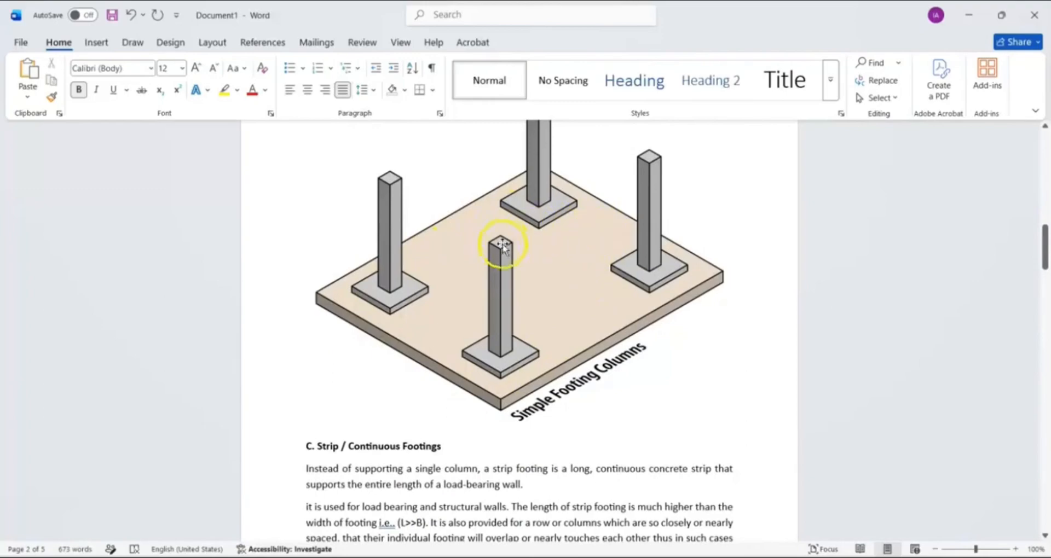
scroll(521, 381, "down", 2)
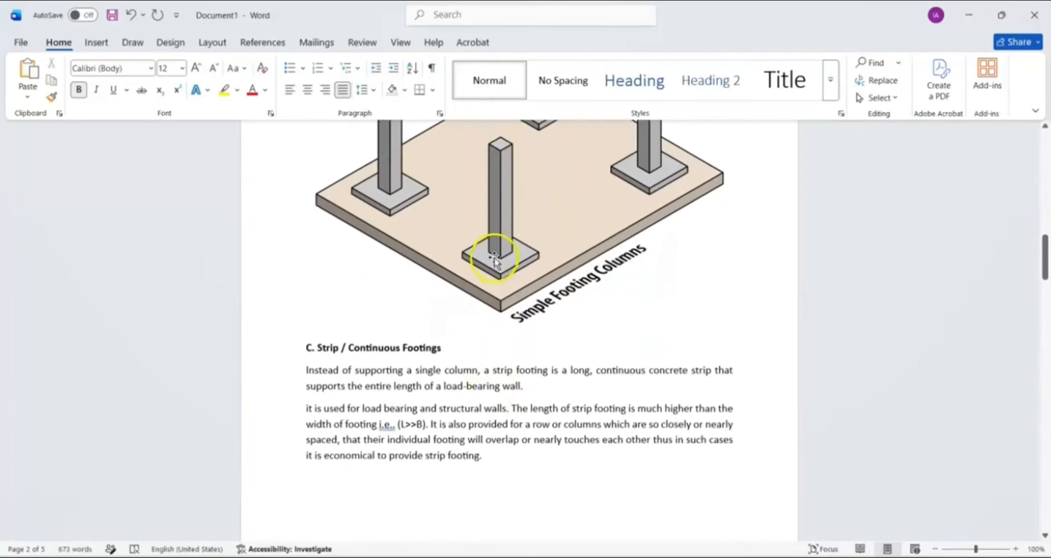
scroll(501, 258, "up", 1)
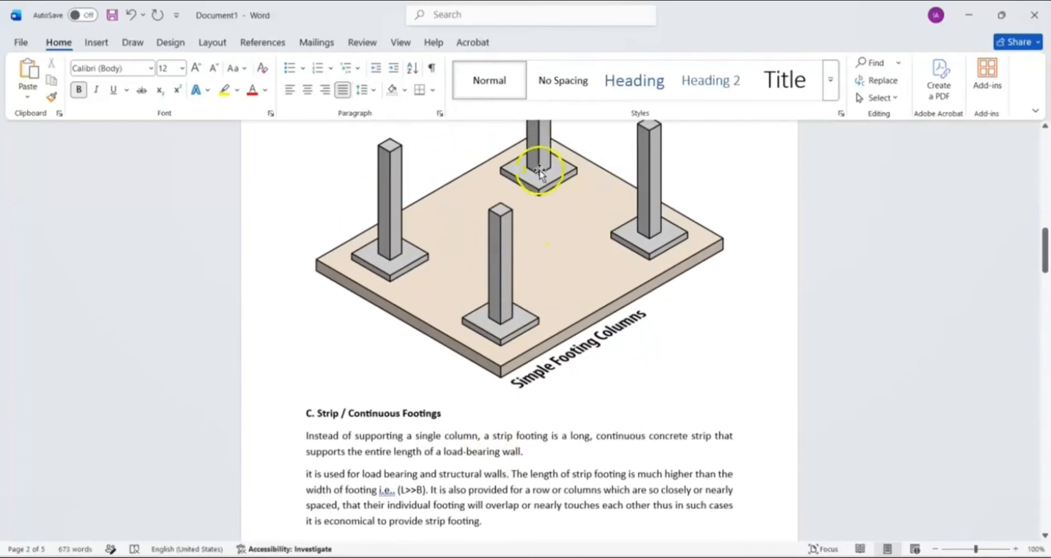
scroll(424, 331, "up", 1)
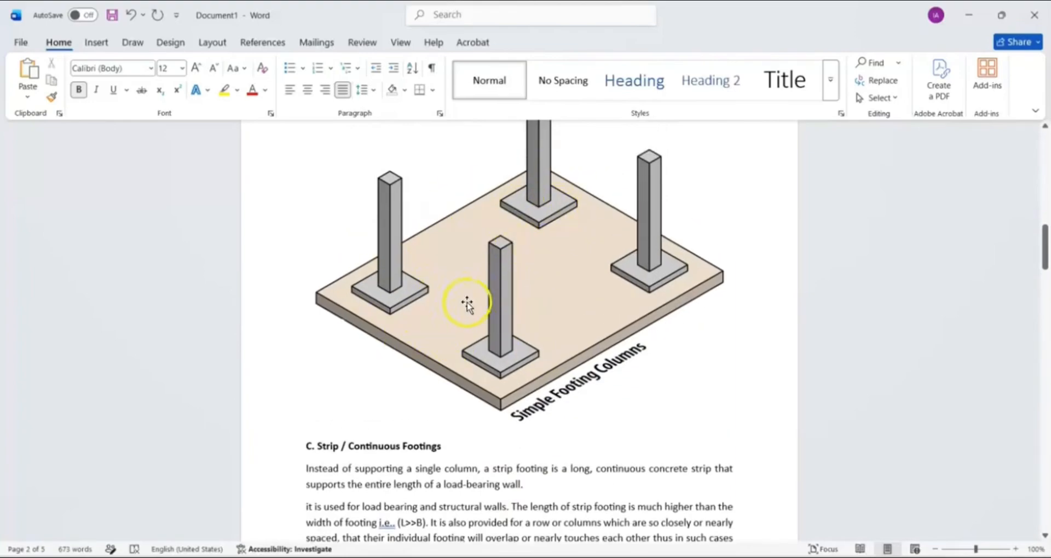
scroll(459, 291, "up", 5)
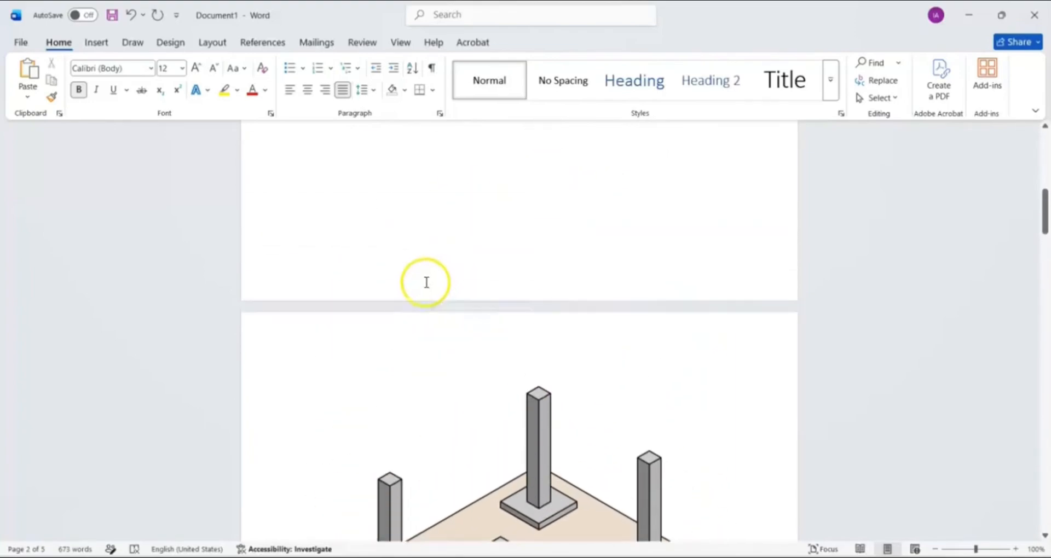
scroll(426, 283, "up", 6)
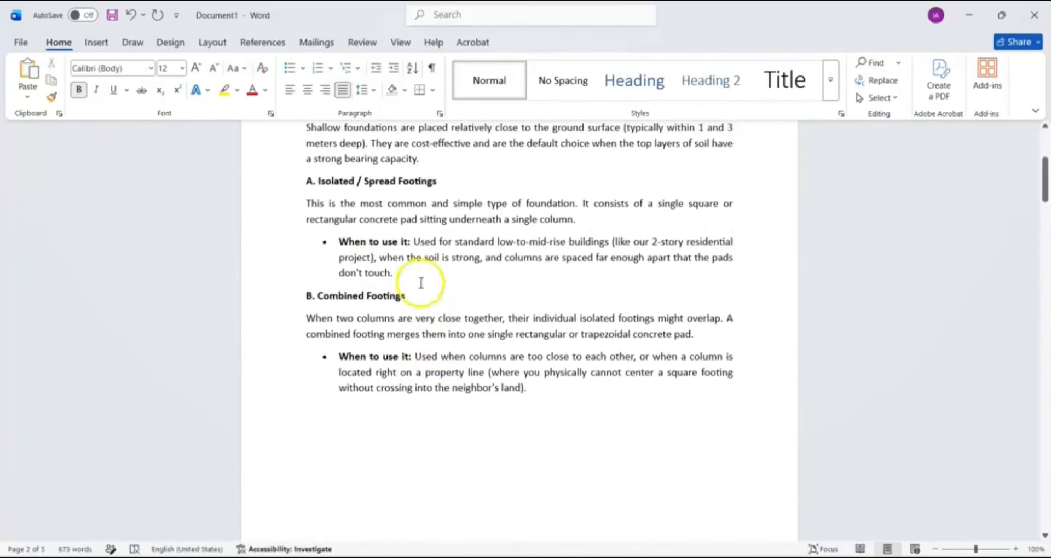
scroll(403, 241, "up", 1)
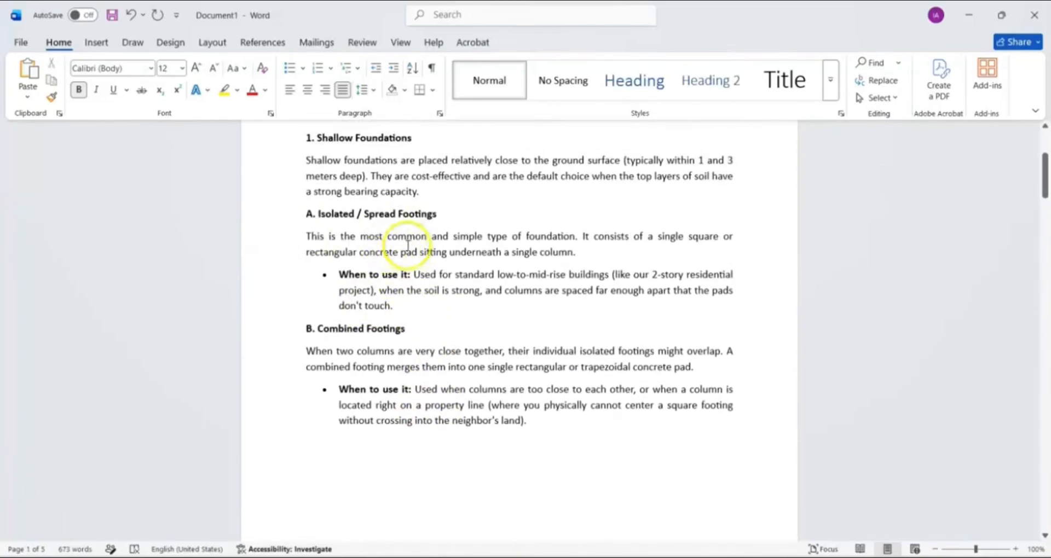
scroll(405, 250, "up", 2)
scroll(418, 383, "down", 2)
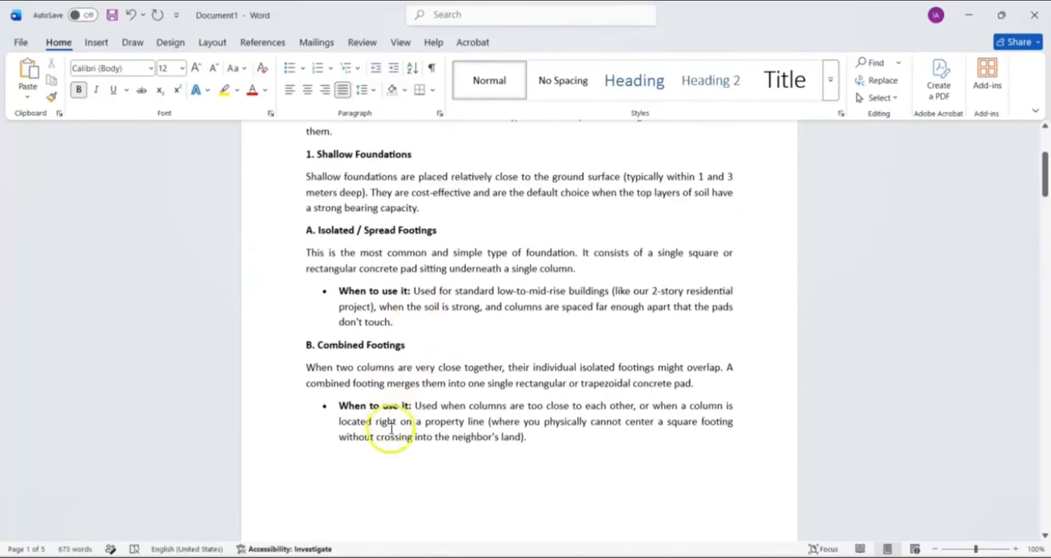
scroll(391, 429, "down", 1)
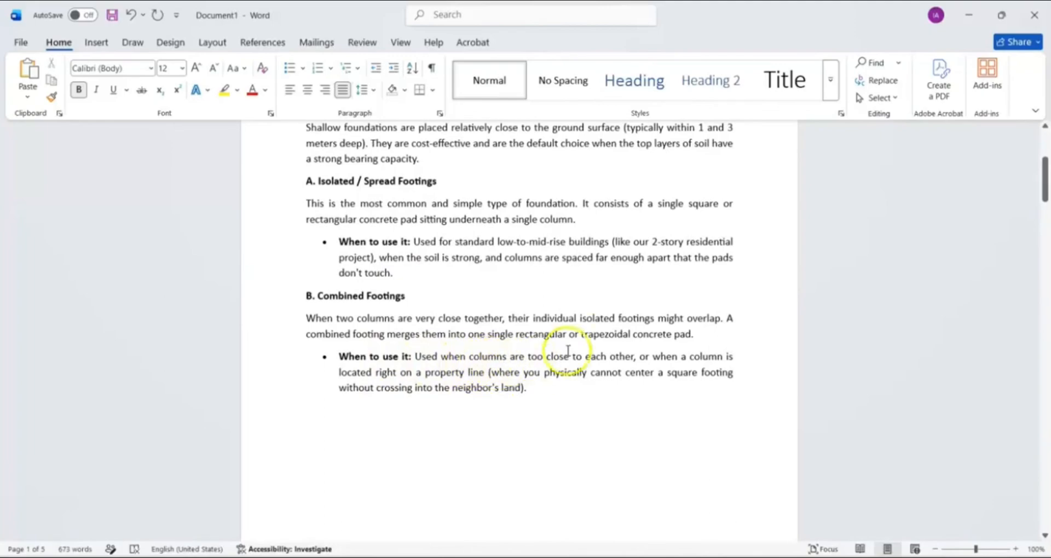
left_click(607, 361)
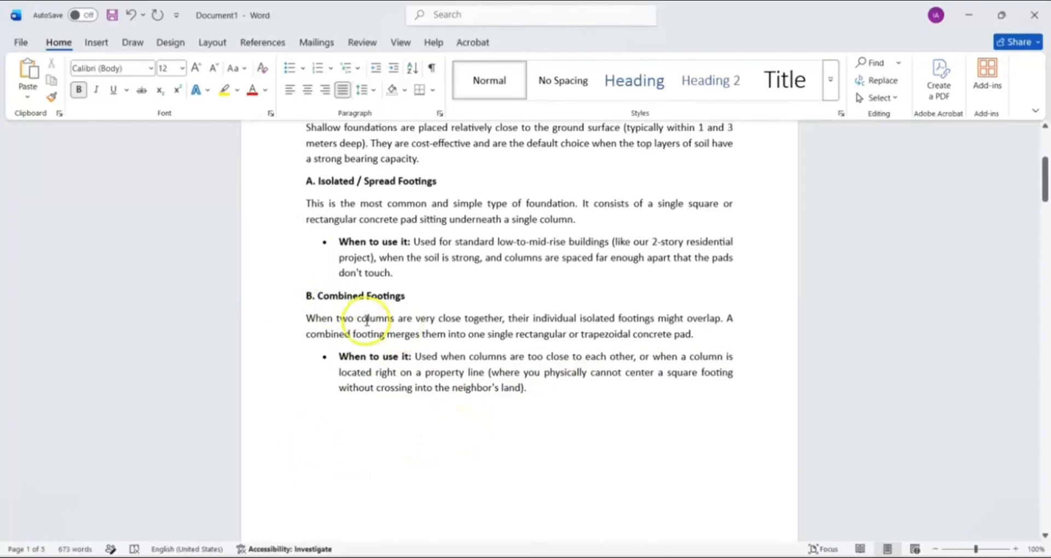
Read through the strip footing, mat/raft and deep pile foundation sections and examine their figures.
scroll(392, 345, "down", 6)
scroll(402, 361, "down", 15)
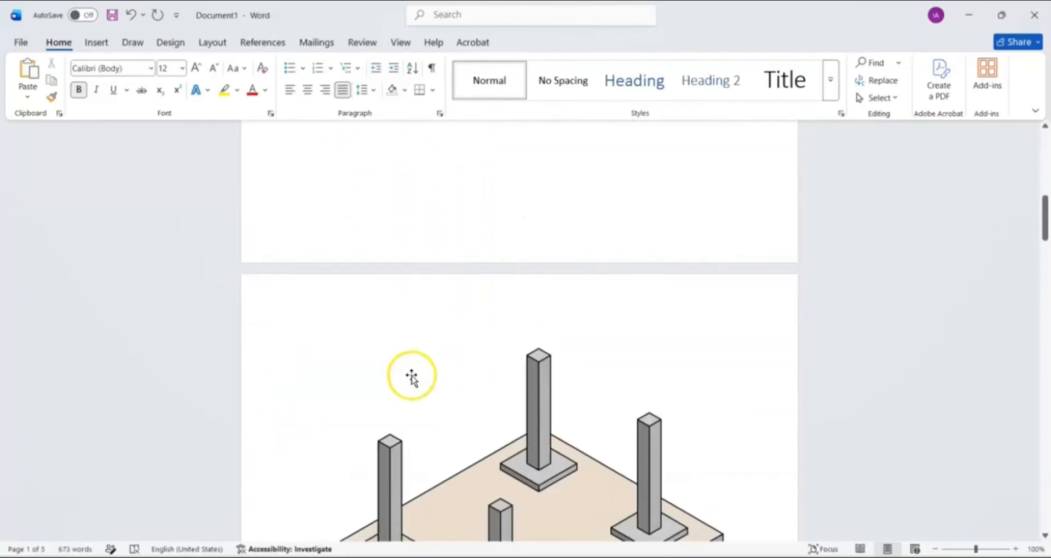
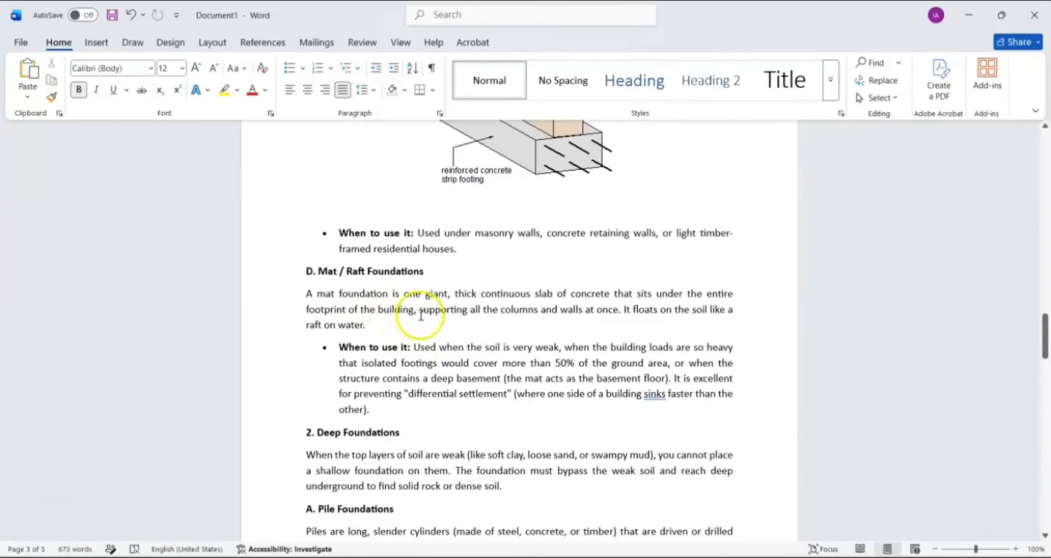
scroll(421, 313, "up", 3)
scroll(422, 313, "down", 3)
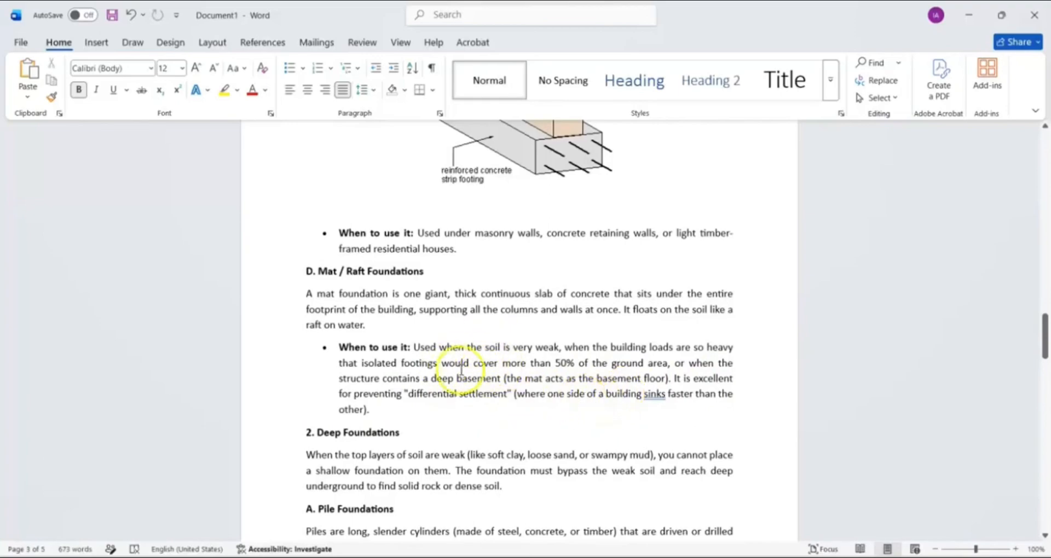
scroll(500, 331, "down", 4)
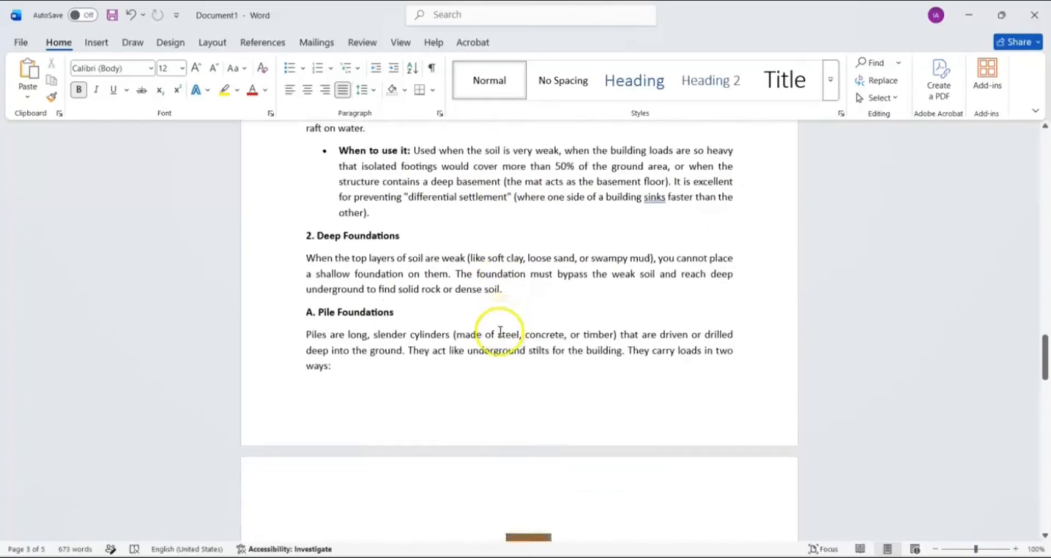
scroll(500, 330, "down", 10)
scroll(476, 343, "up", 3)
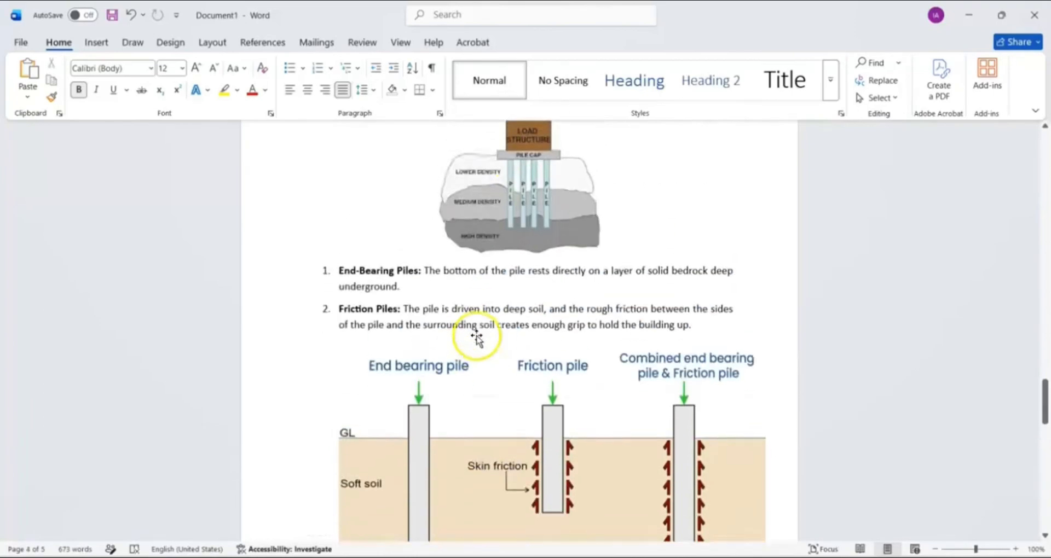
scroll(476, 339, "up", 10)
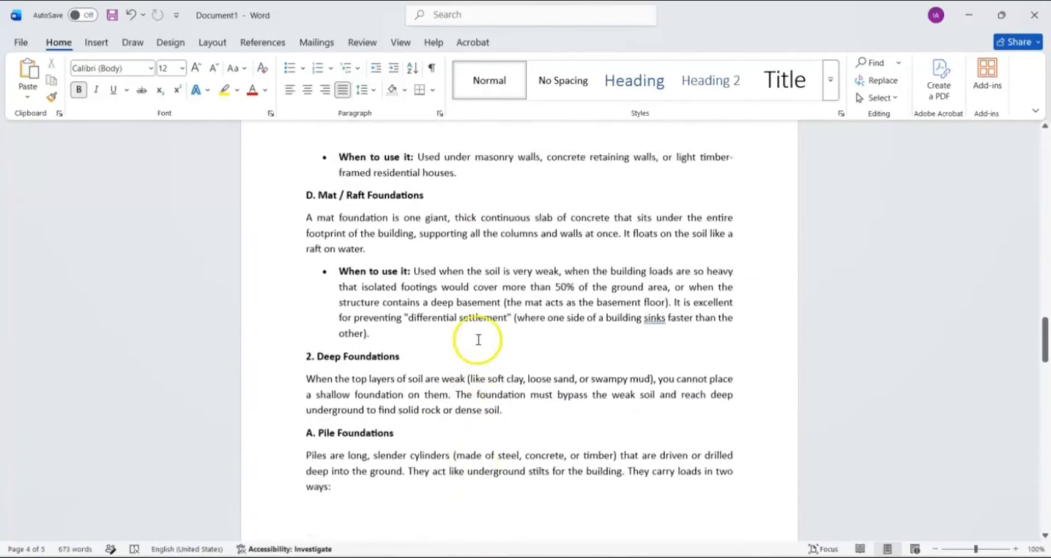
Revisit the simple footing columns and strip footing figures, and read the mat/raft, deep foundations and pile foundations text.
scroll(478, 340, "up", 9)
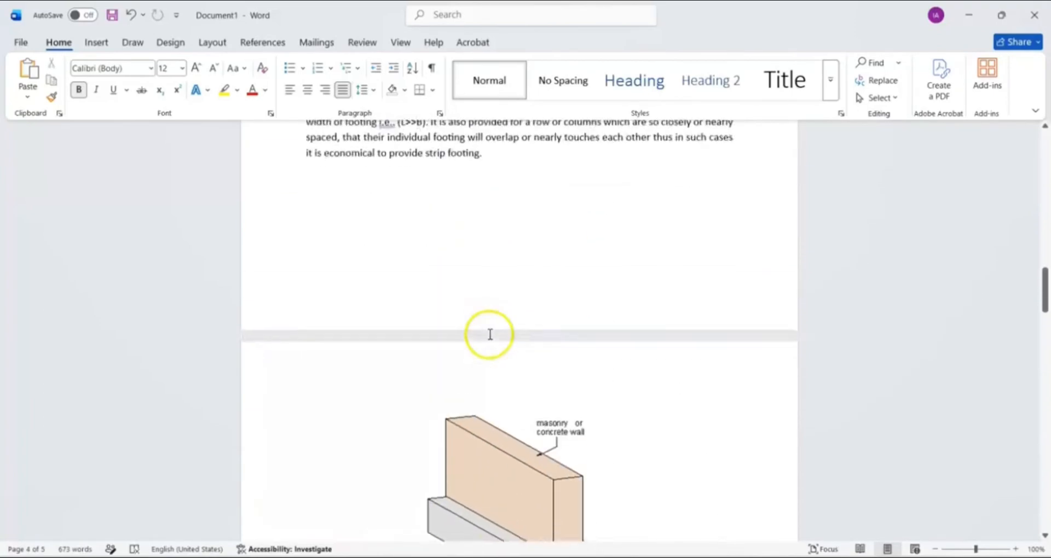
scroll(490, 334, "up", 6)
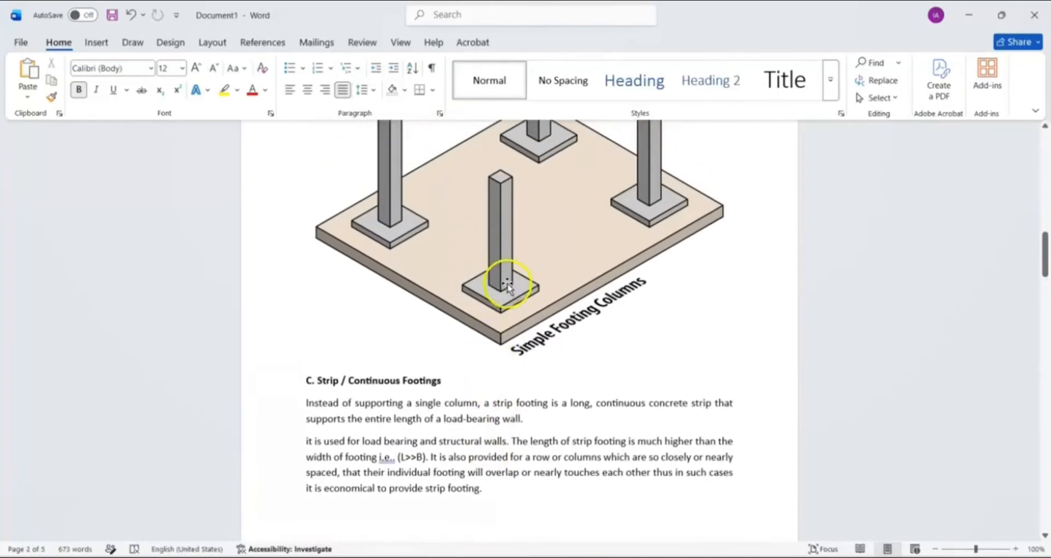
scroll(510, 286, "up", 1)
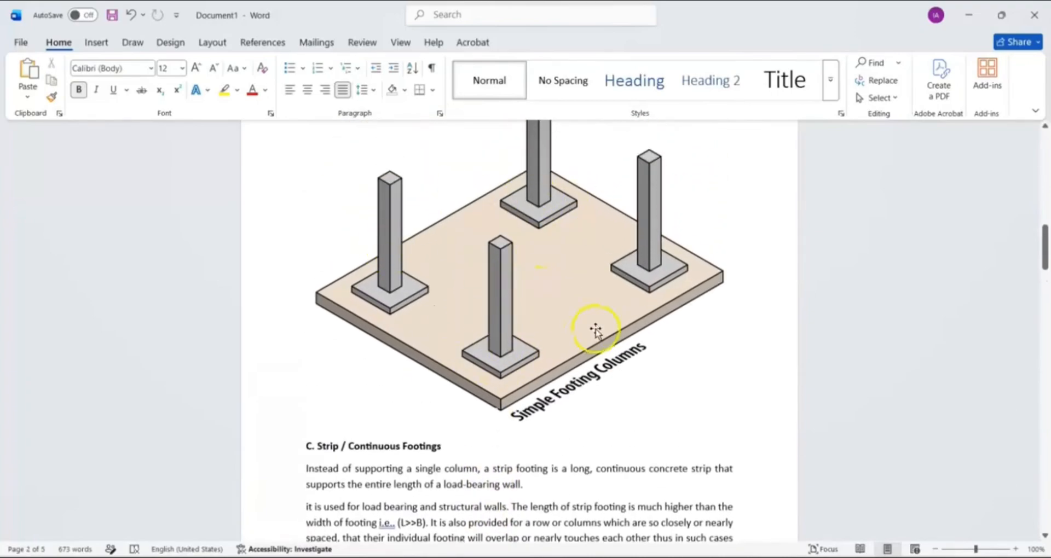
scroll(594, 305, "up", 1)
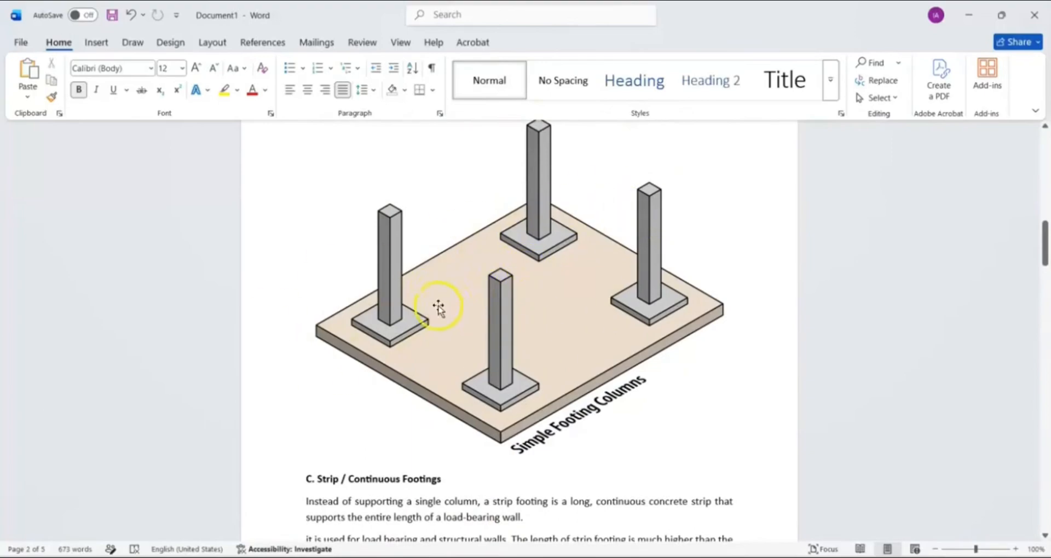
scroll(438, 309, "down", 10)
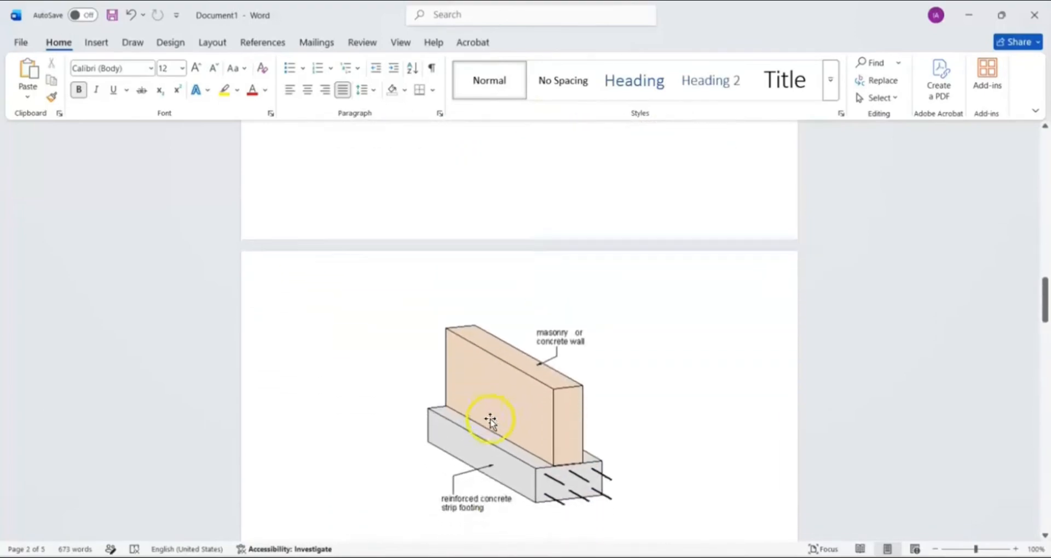
scroll(491, 422, "down", 8)
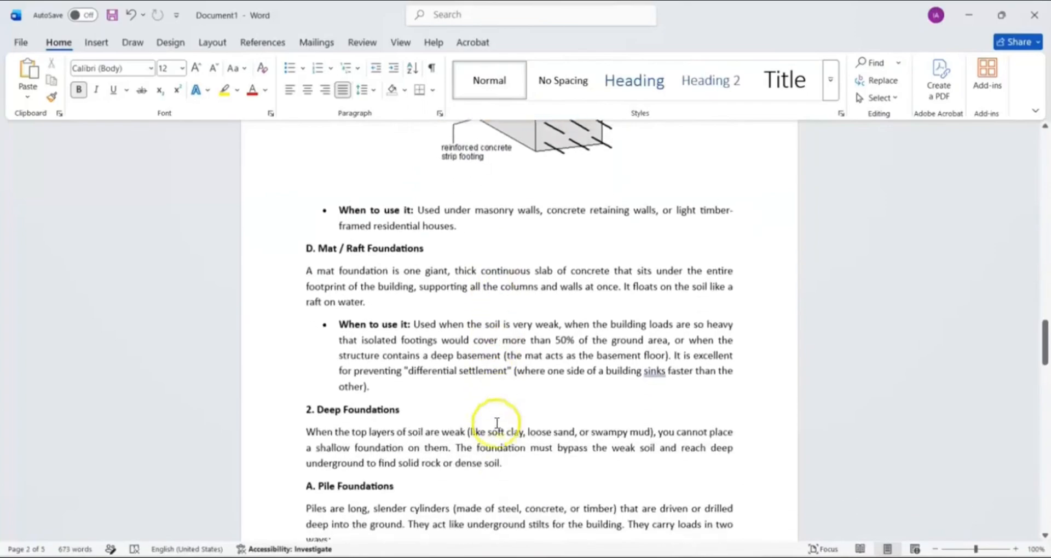
scroll(496, 423, "down", 1)
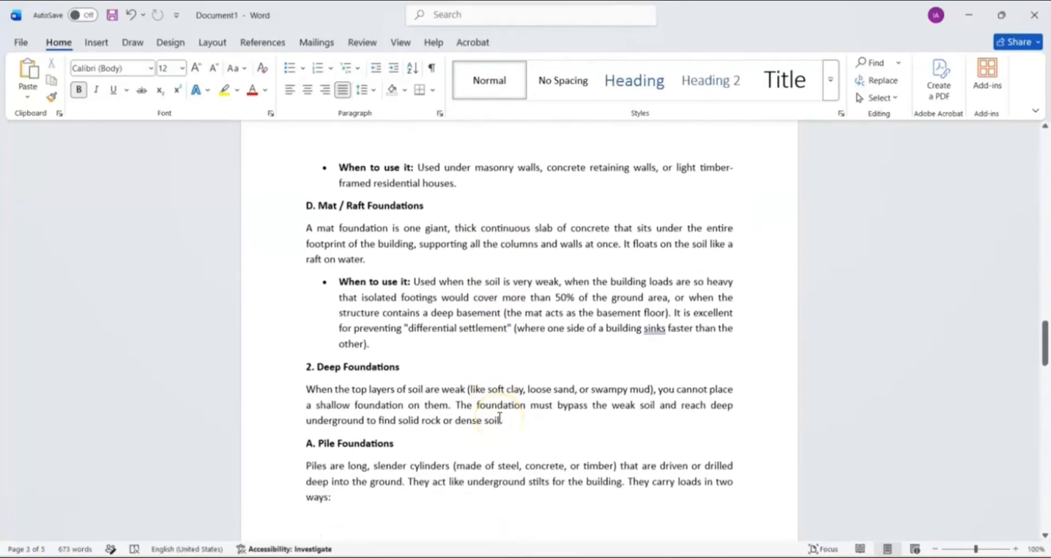
scroll(474, 416, "down", 2)
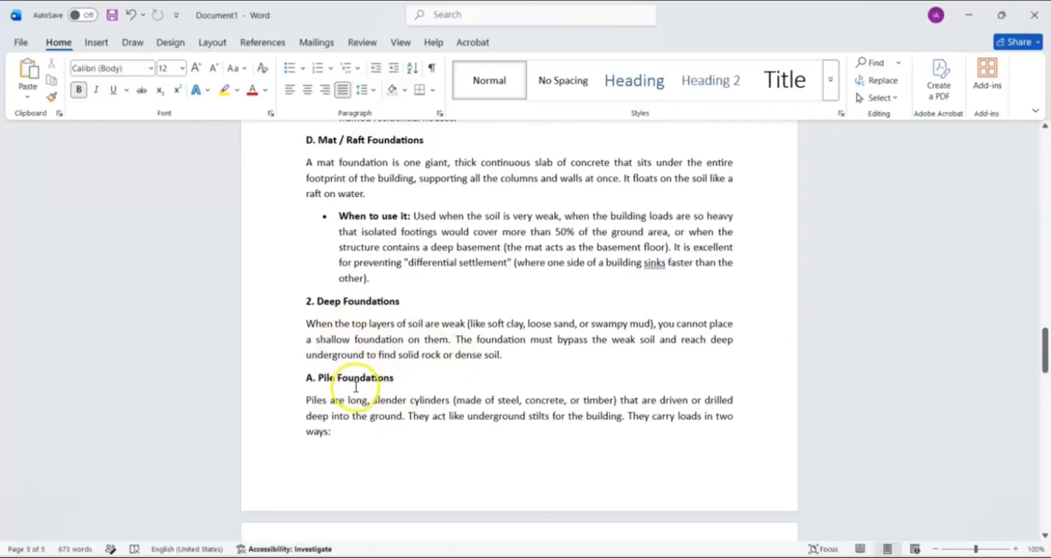
scroll(355, 391, "down", 3)
scroll(353, 397, "down", 3)
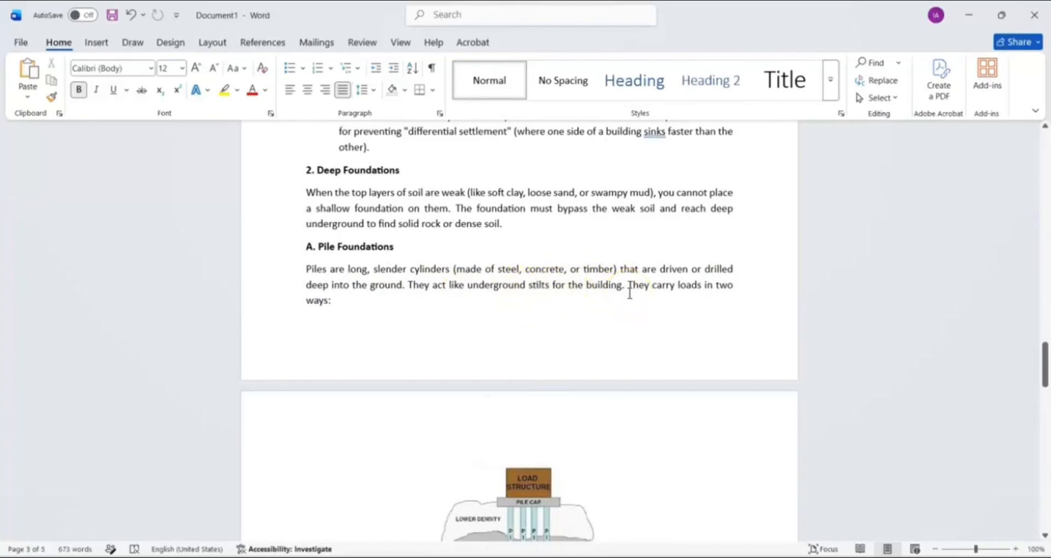
Compare the pile foundations description with the pile cap figure and read the end-bearing and friction pile definitions.
scroll(521, 310, "down", 5)
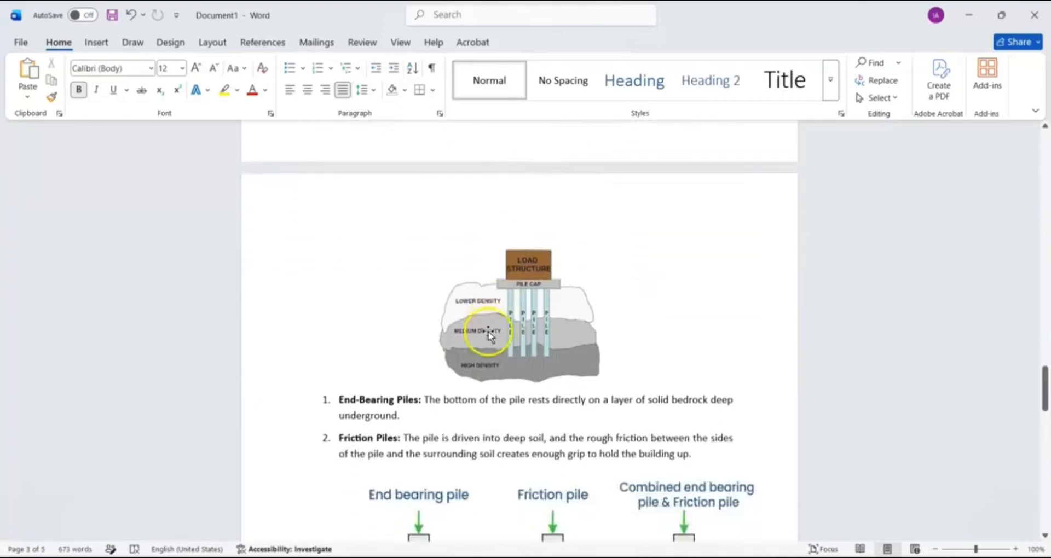
scroll(361, 299, "up", 3)
scroll(361, 298, "up", 1)
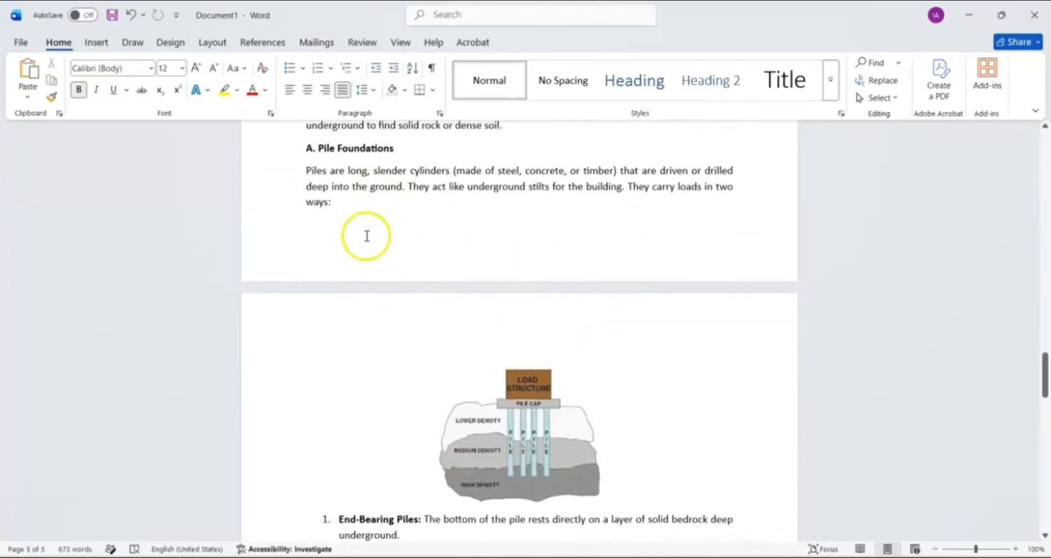
scroll(547, 403, "down", 2)
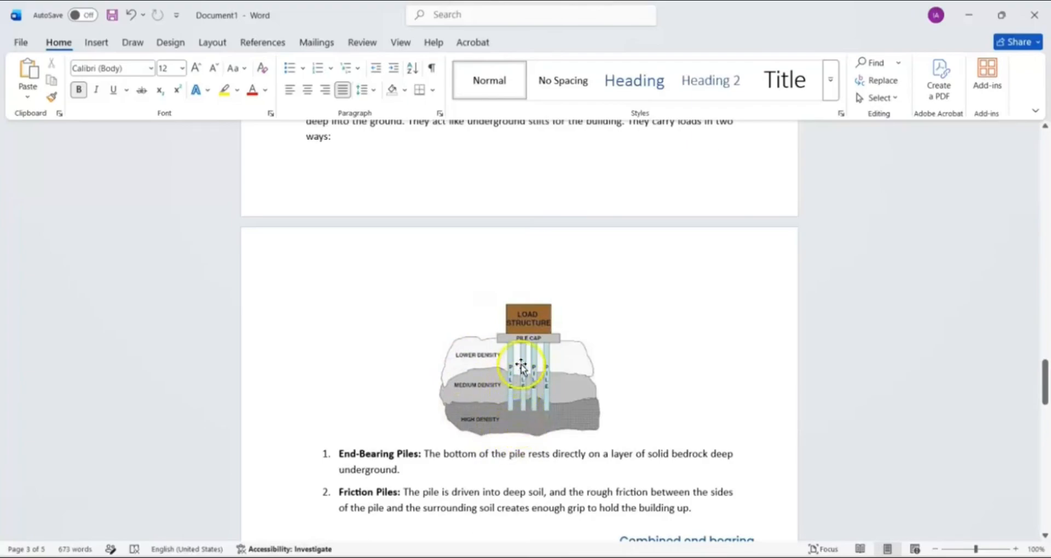
scroll(347, 182, "up", 3)
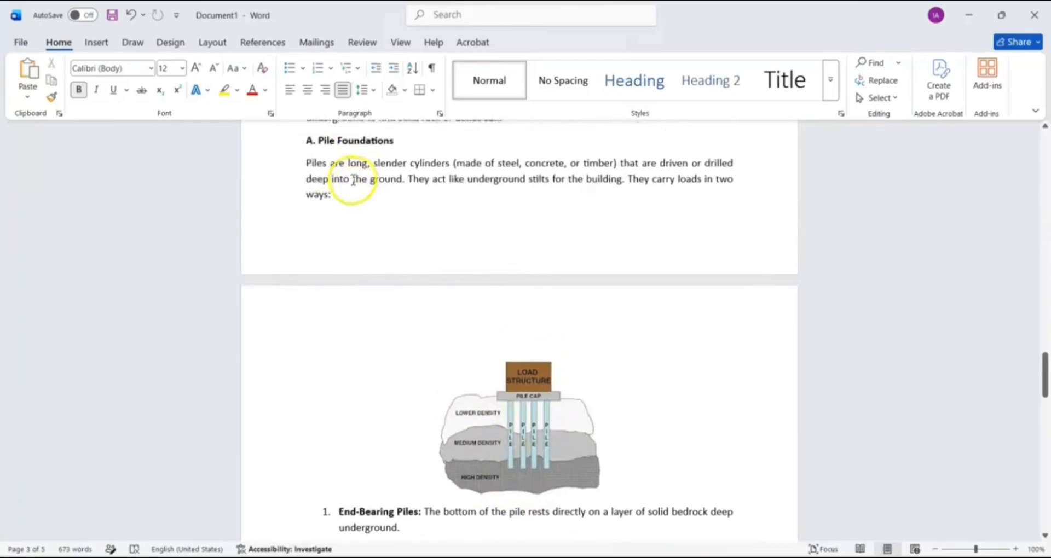
scroll(339, 246, "down", 3)
scroll(343, 241, "up", 3)
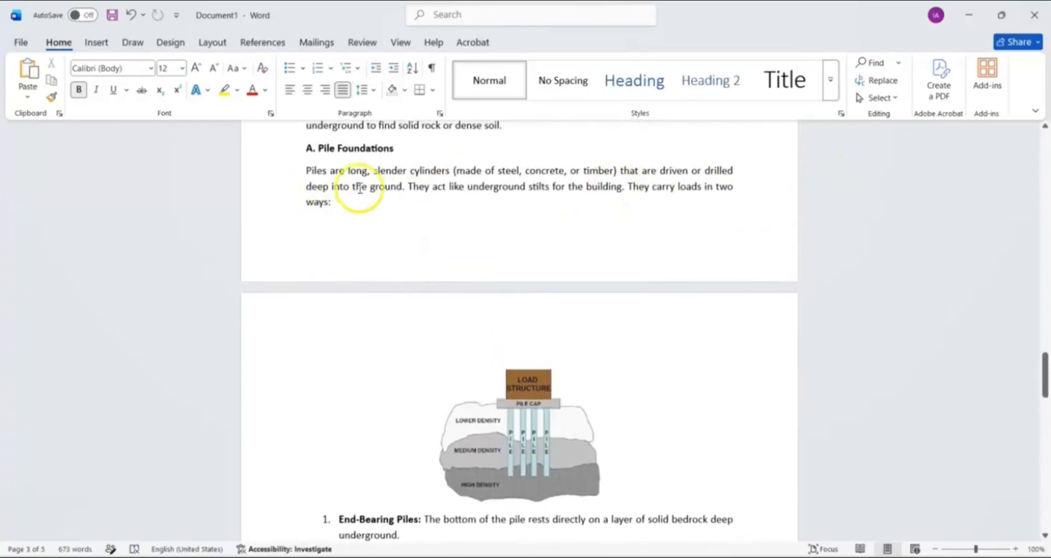
scroll(569, 388, "down", 3)
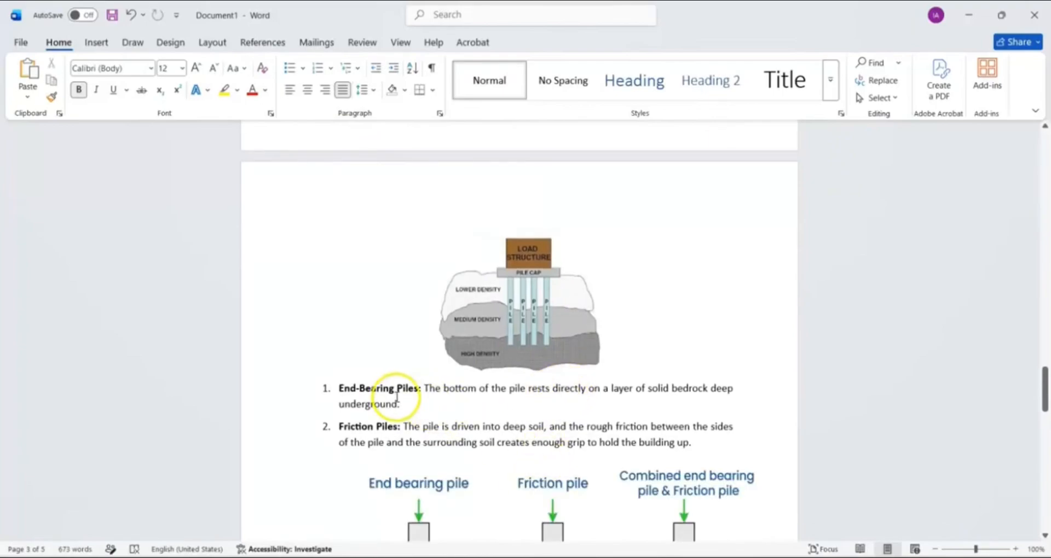
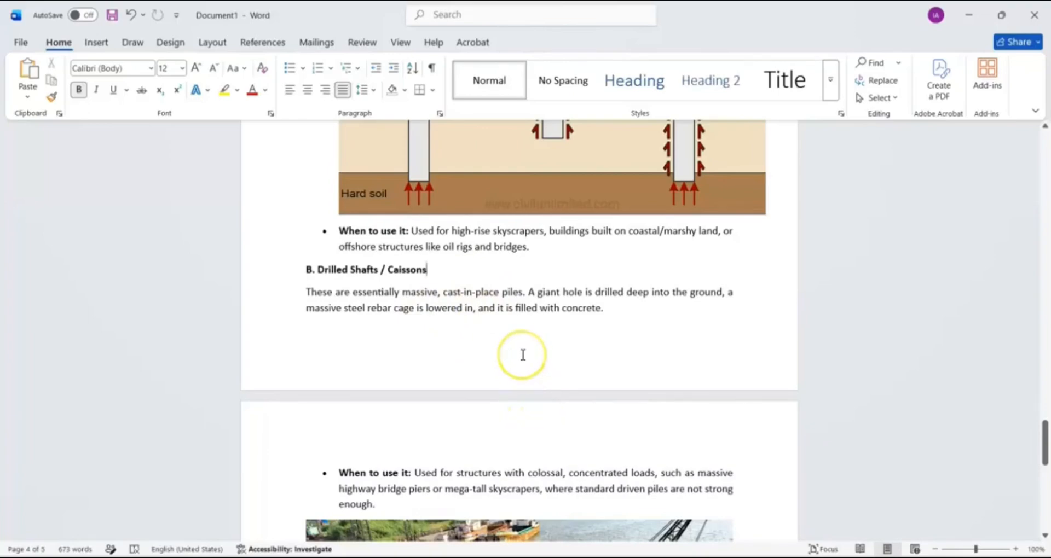
Read when drilled shafts / caissons are used and compare them with the pile foundation figures.
scroll(521, 355, "down", 1)
scroll(521, 355, "down", 3)
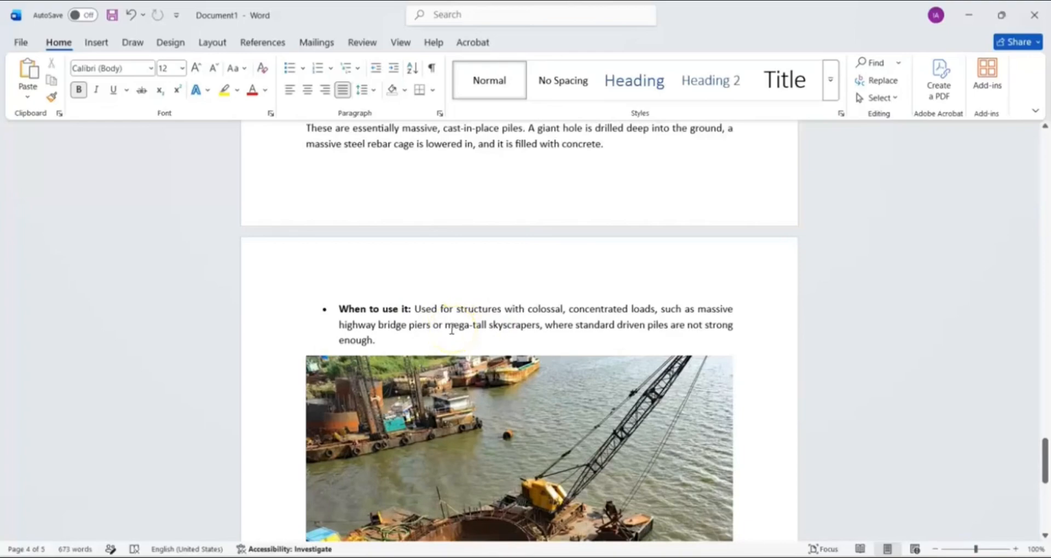
scroll(458, 377, "down", 2)
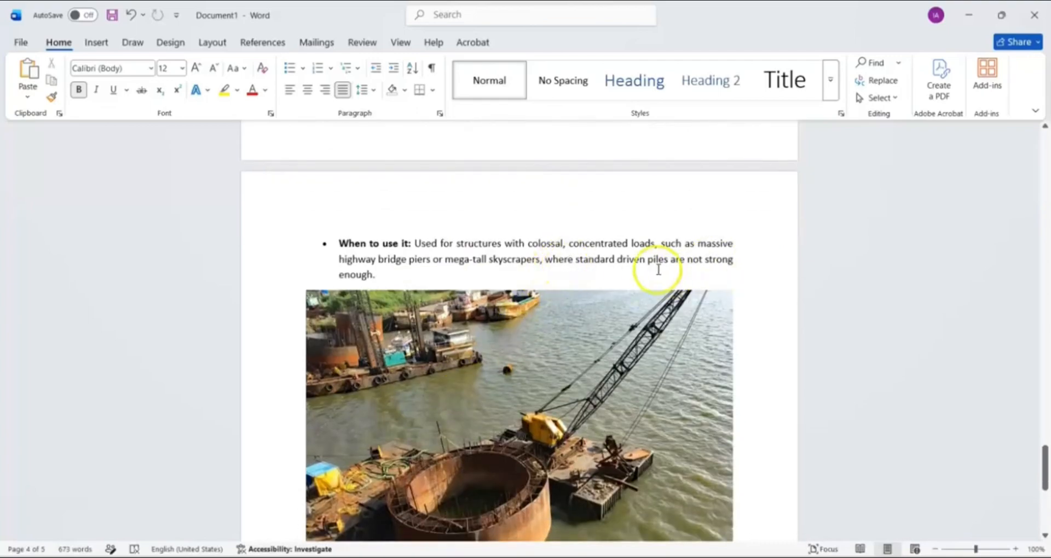
scroll(558, 299, "up", 5)
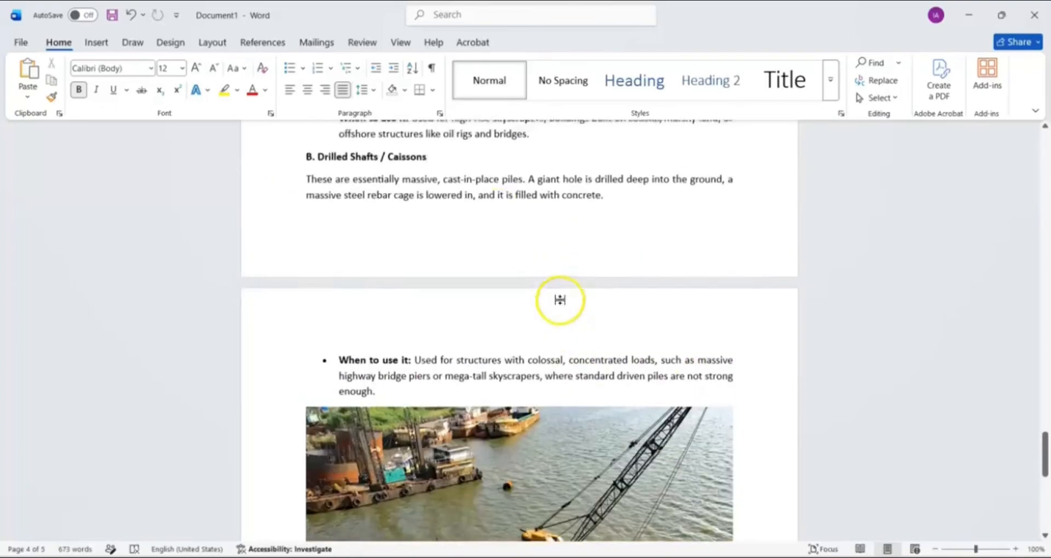
scroll(556, 299, "up", 15)
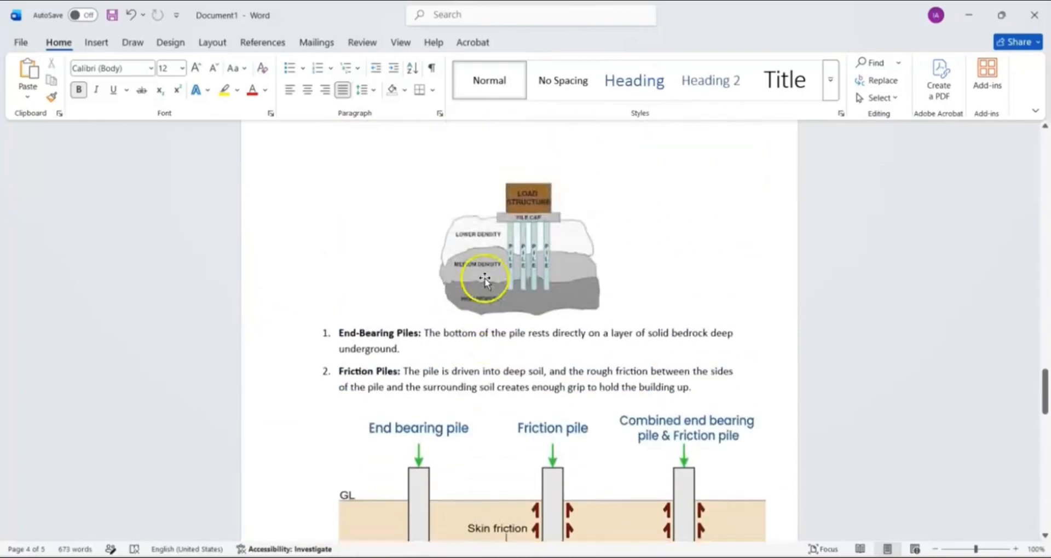
scroll(476, 285, "down", 4)
scroll(467, 297, "down", 15)
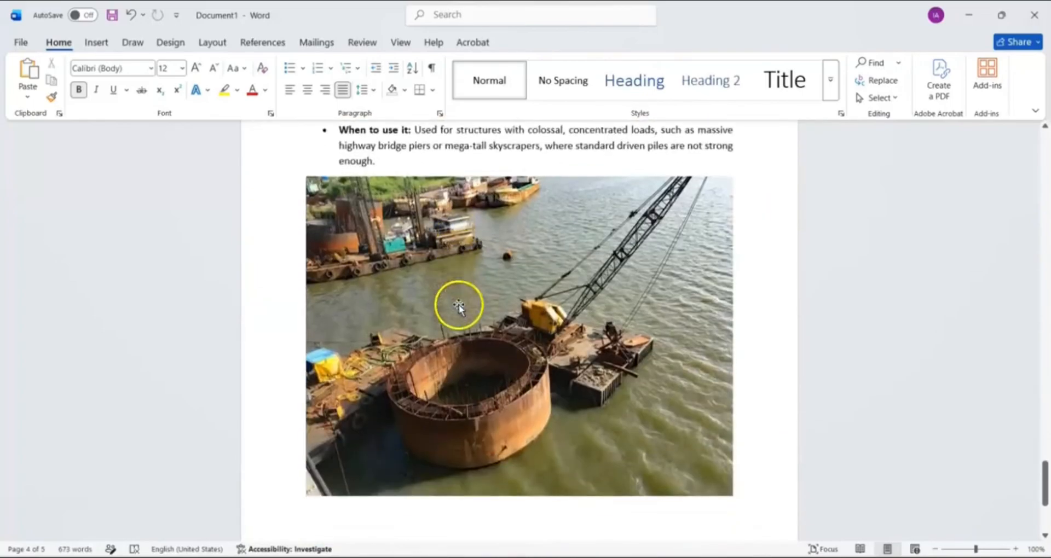
Reread the drilled shafts / caissons description and examine the caisson construction photo at the document's end.
scroll(445, 310, "up", 15)
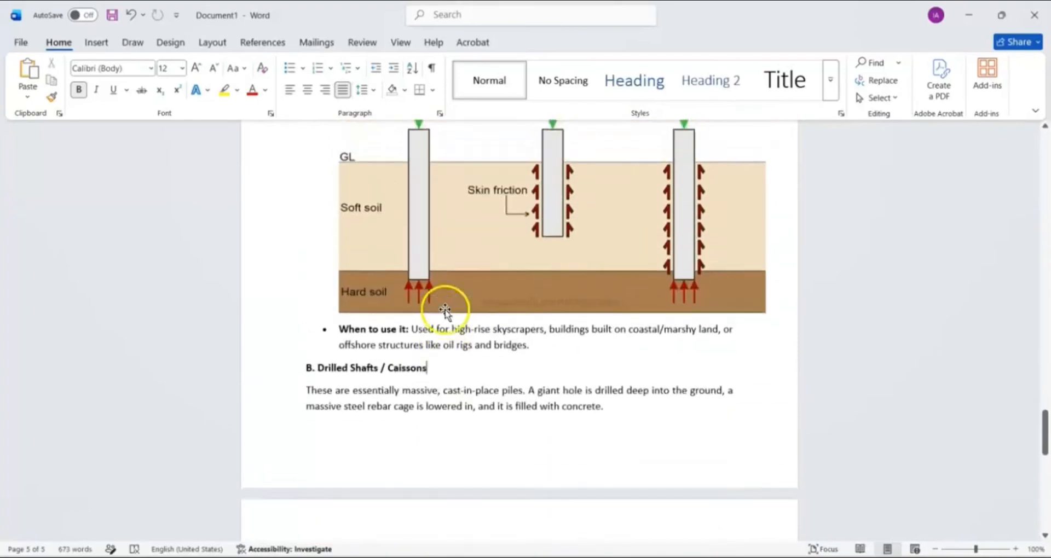
scroll(443, 307, "down", 2)
scroll(444, 307, "down", 3)
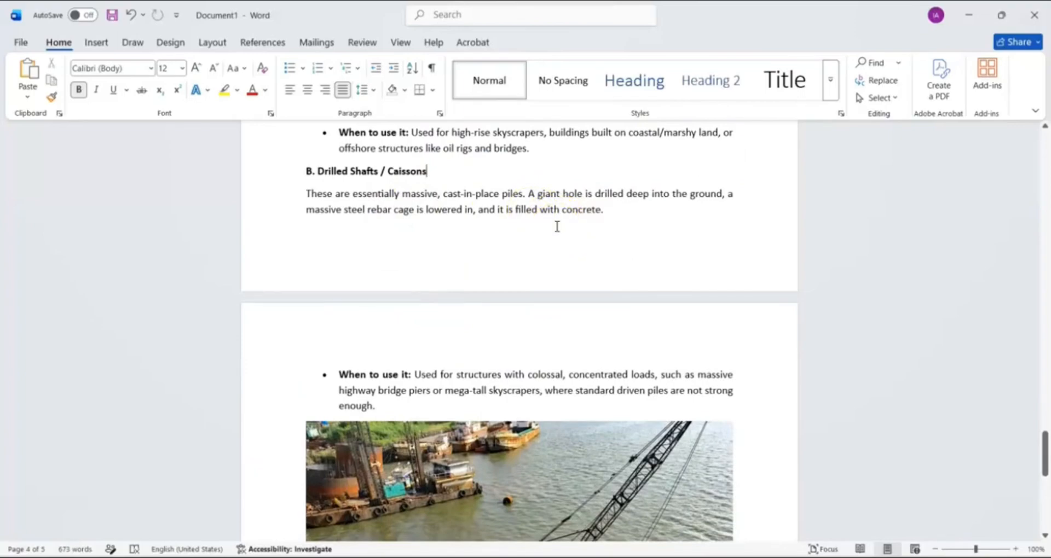
scroll(549, 239, "down", 5)
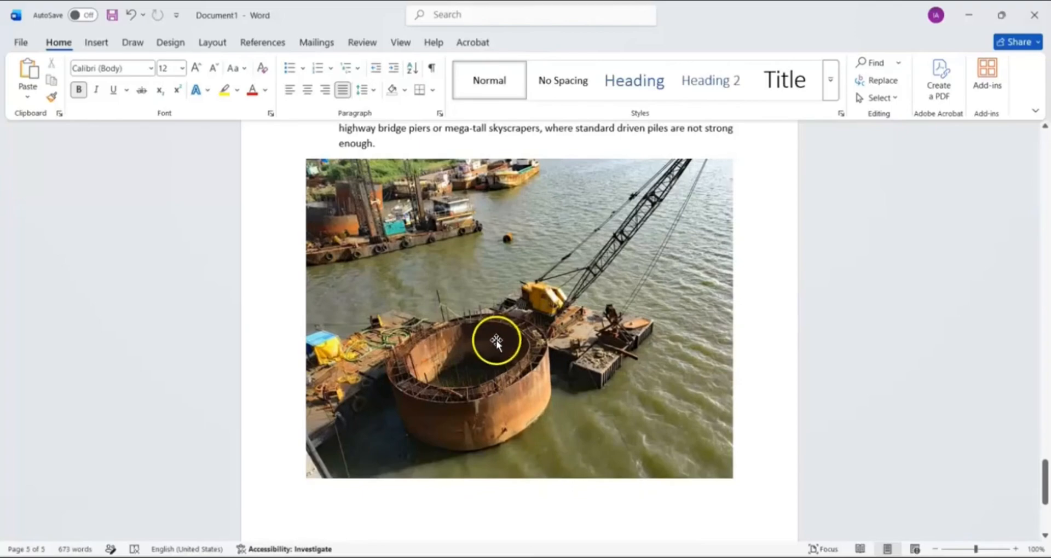
scroll(482, 340, "up", 3)
scroll(482, 340, "down", 8)
scroll(482, 340, "up", 8)
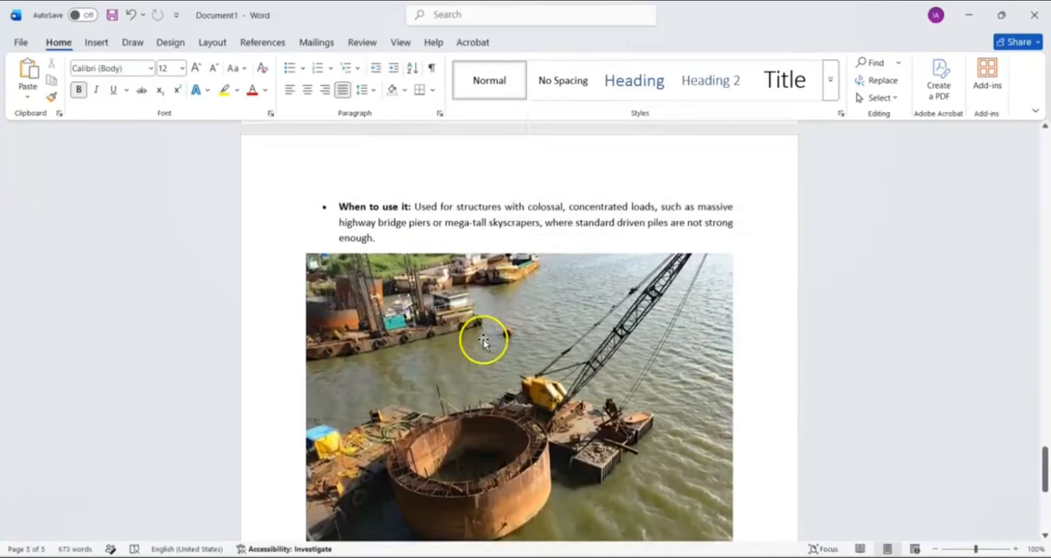
scroll(484, 340, "up", 3)
scroll(486, 340, "up", 2)
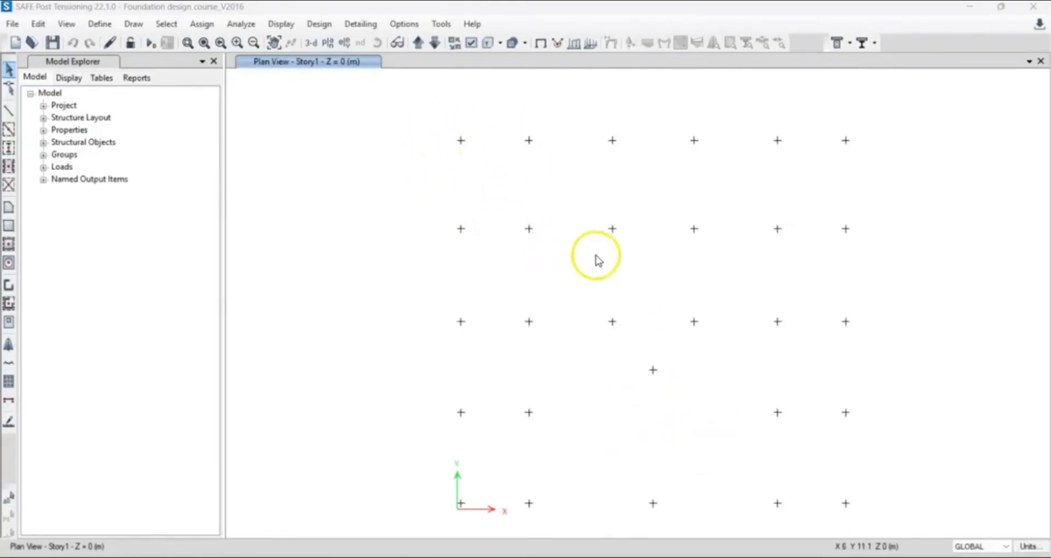
Switch to SAFE, inspect the loads assigned to the upper-left corner joint of the plan, and close its information.
right_click(460, 141)
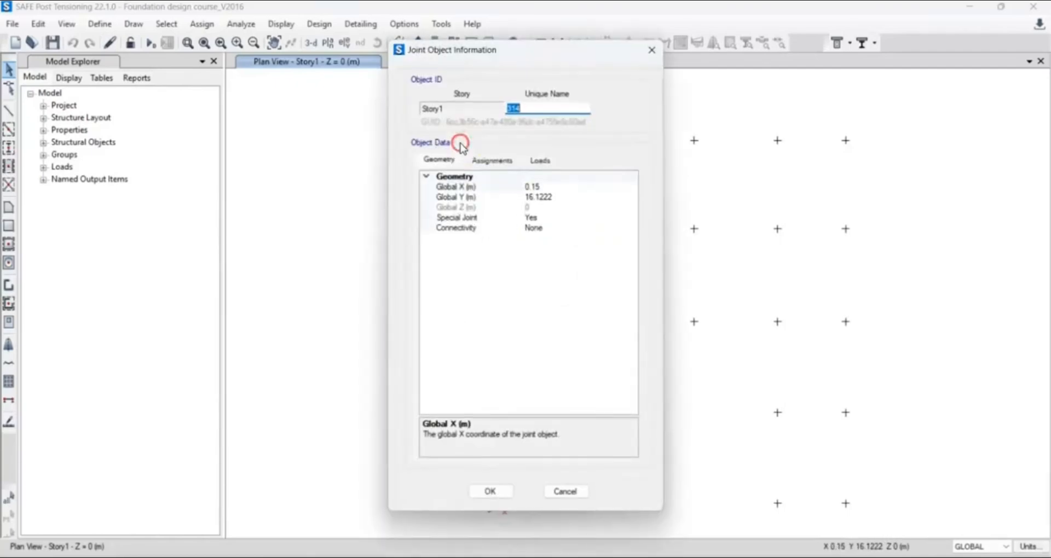
left_click(542, 162)
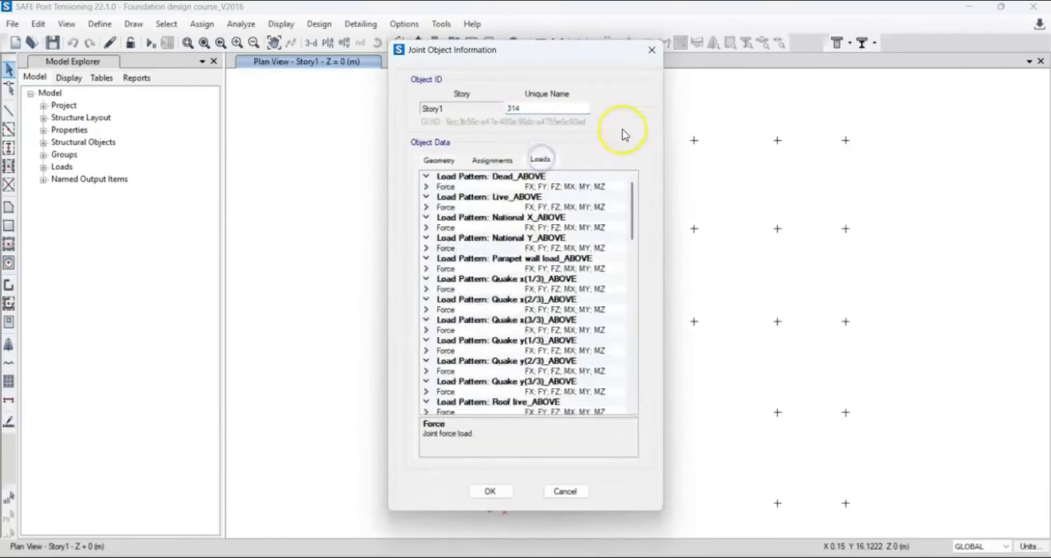
left_click(651, 51)
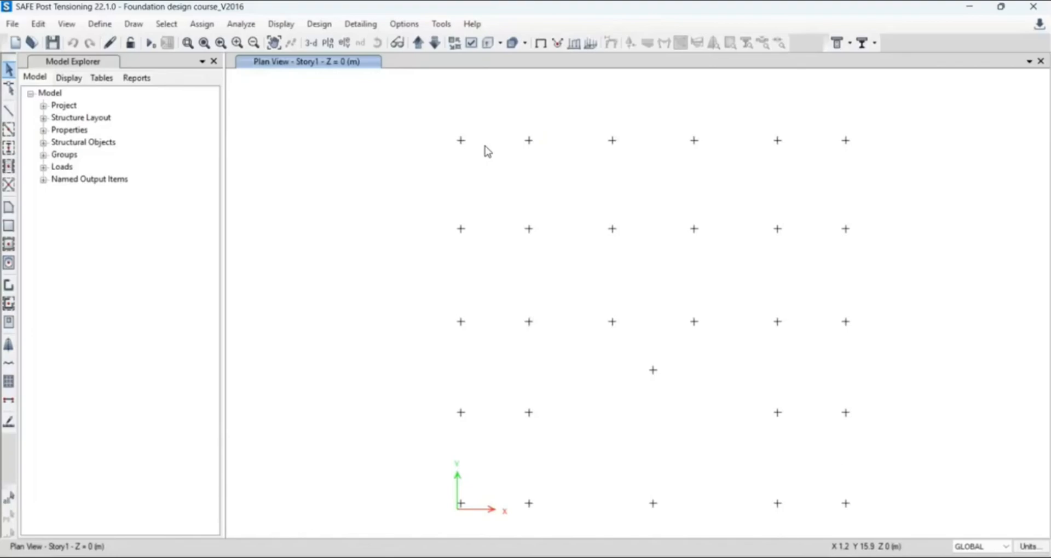
Set the subgrade modulus of the existing area spring property SOIL1 to 8000 kN/m/m².
left_click(100, 26)
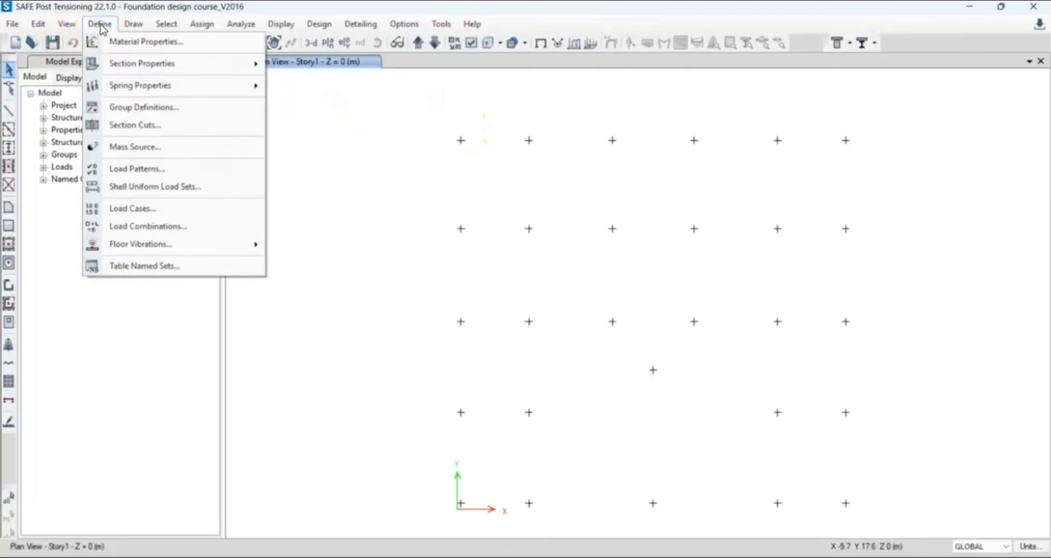
mouse_move(199, 87)
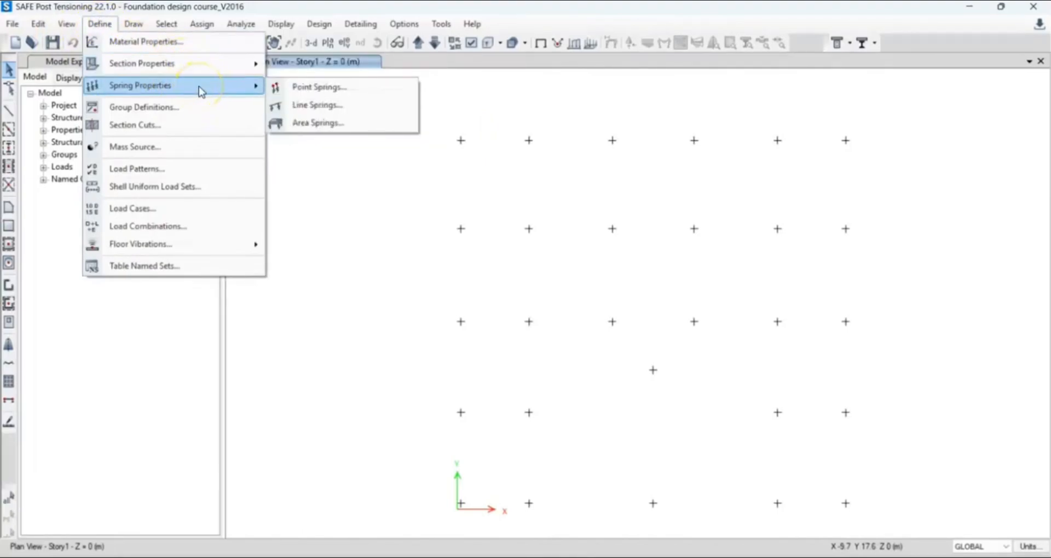
left_click(323, 123)
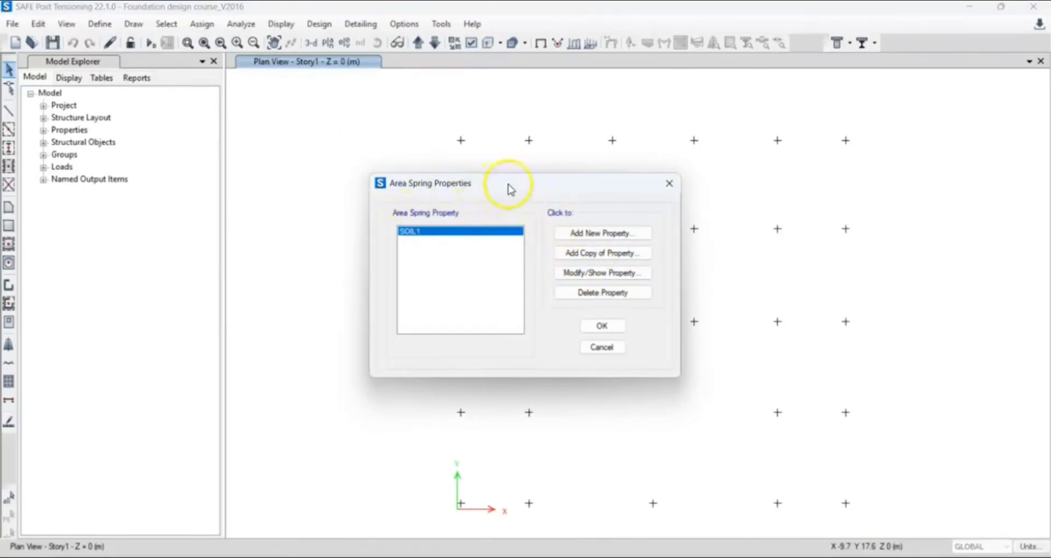
left_click_drag(508, 189, 443, 181)
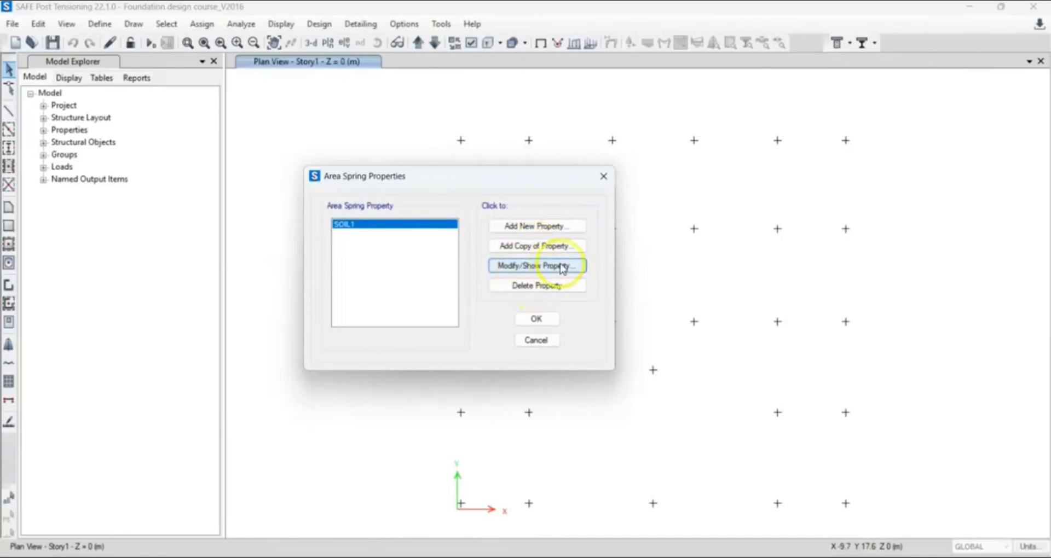
left_click(522, 269)
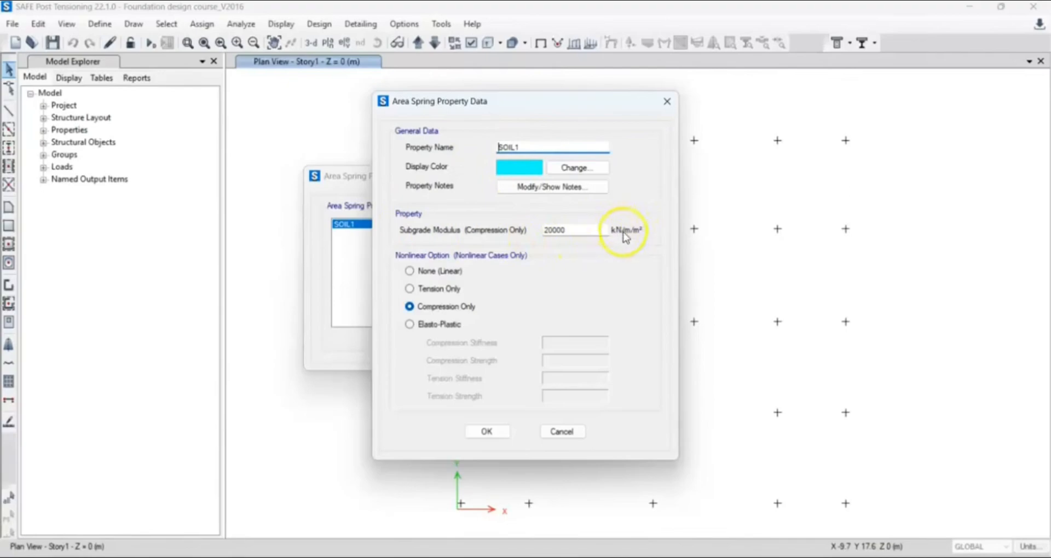
mouse_move(628, 235)
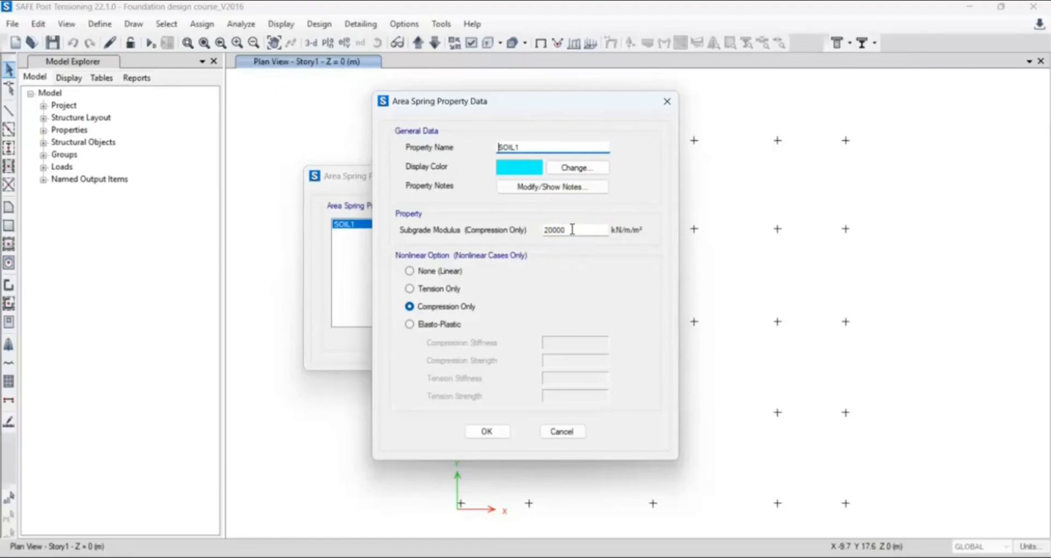
left_click_drag(554, 101, 487, 104)
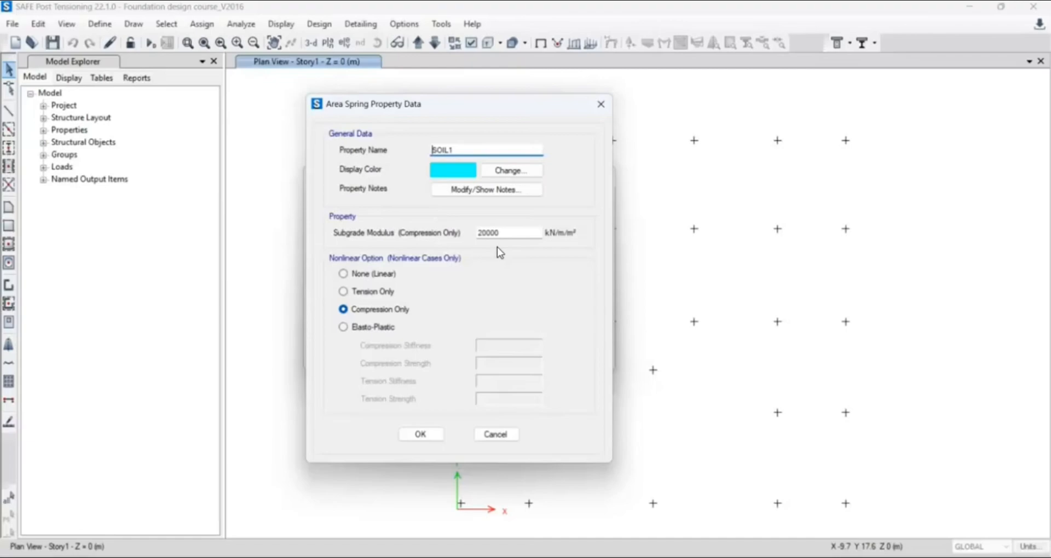
left_click(512, 233)
left_click(507, 233)
left_click_drag(508, 233, 470, 230)
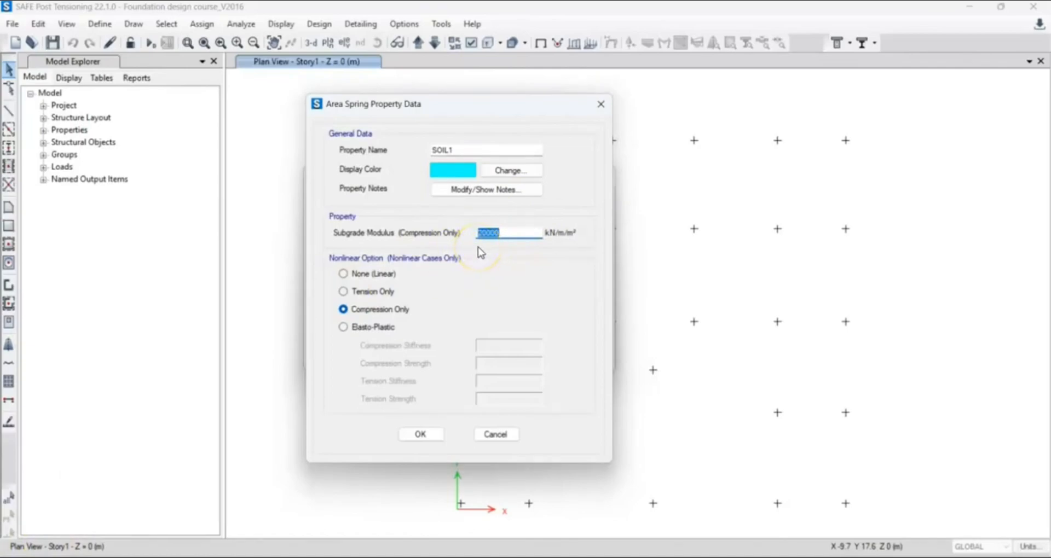
type("8000")
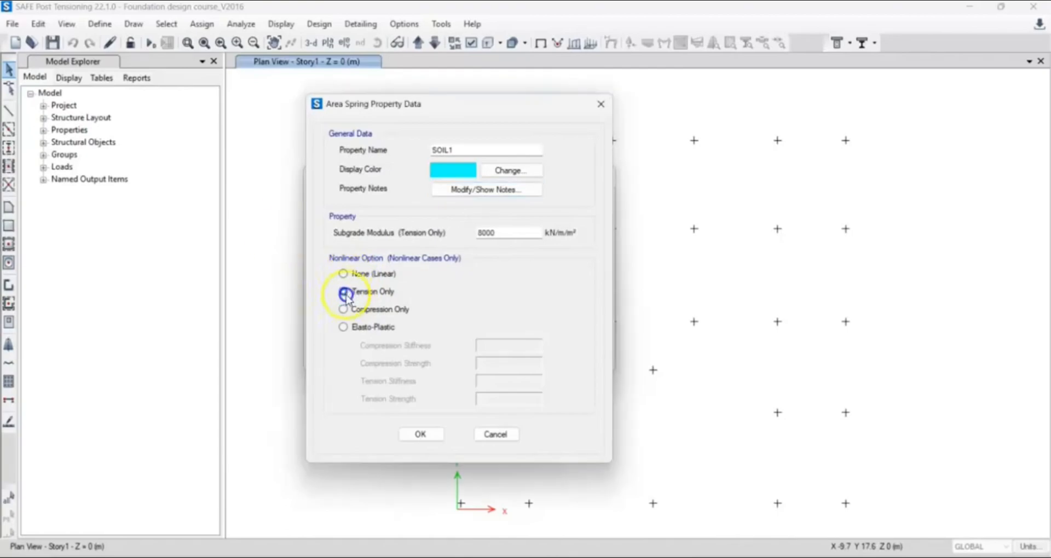
Compare the Tension Only, Compression Only and Elasto-Plastic nonlinear options of the soil spring, ending on Compression Only.
left_click(344, 294)
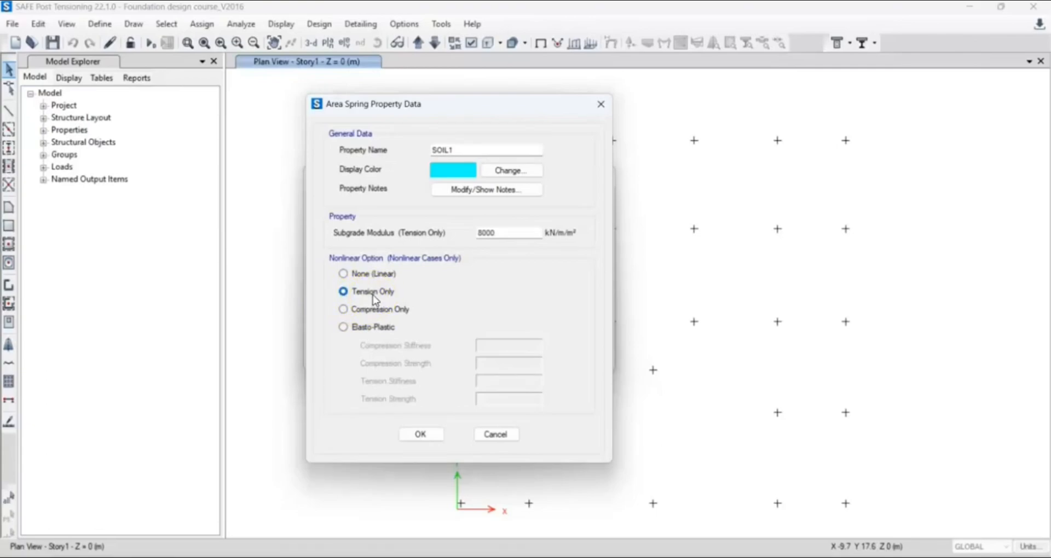
left_click(344, 310)
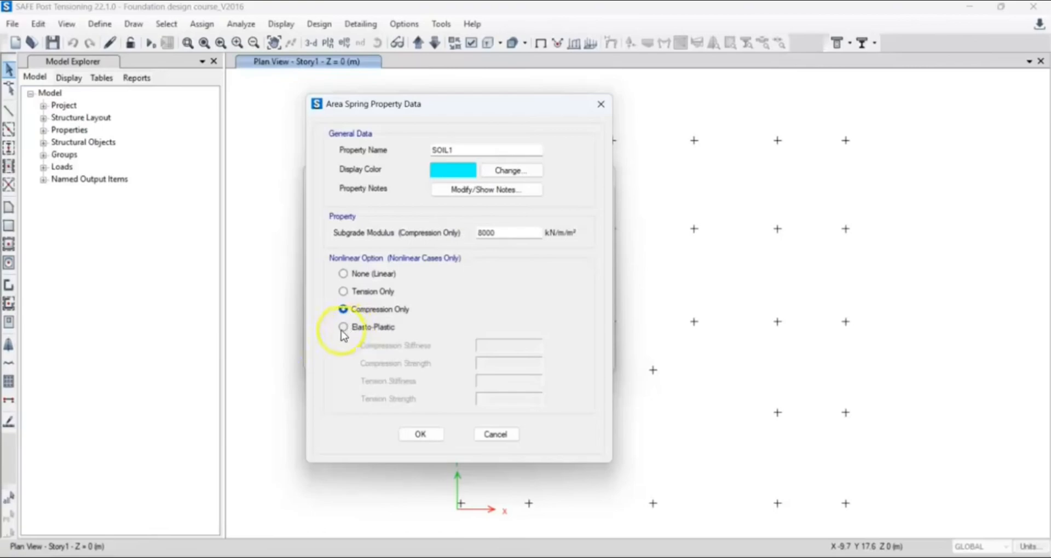
left_click(348, 328)
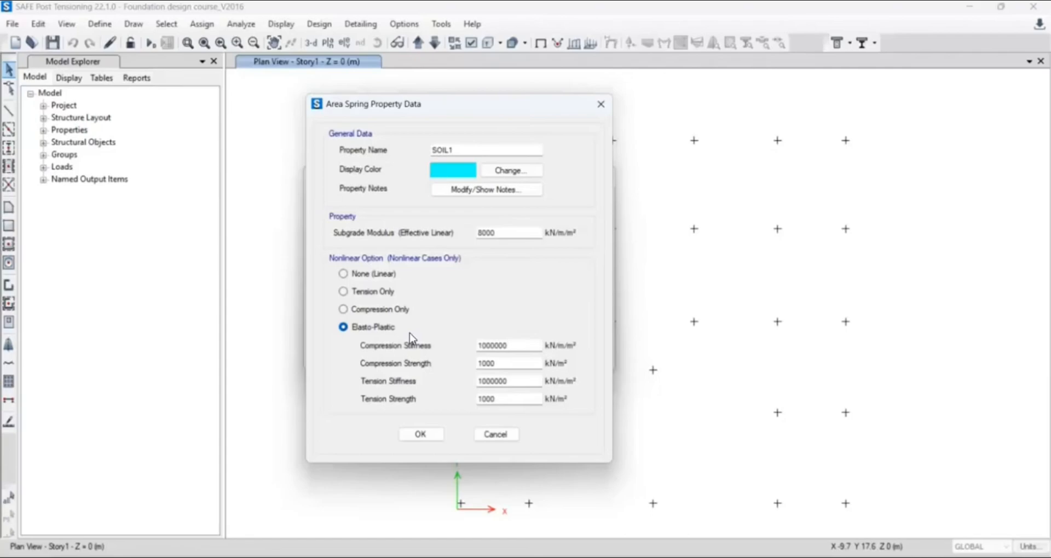
left_click(458, 316)
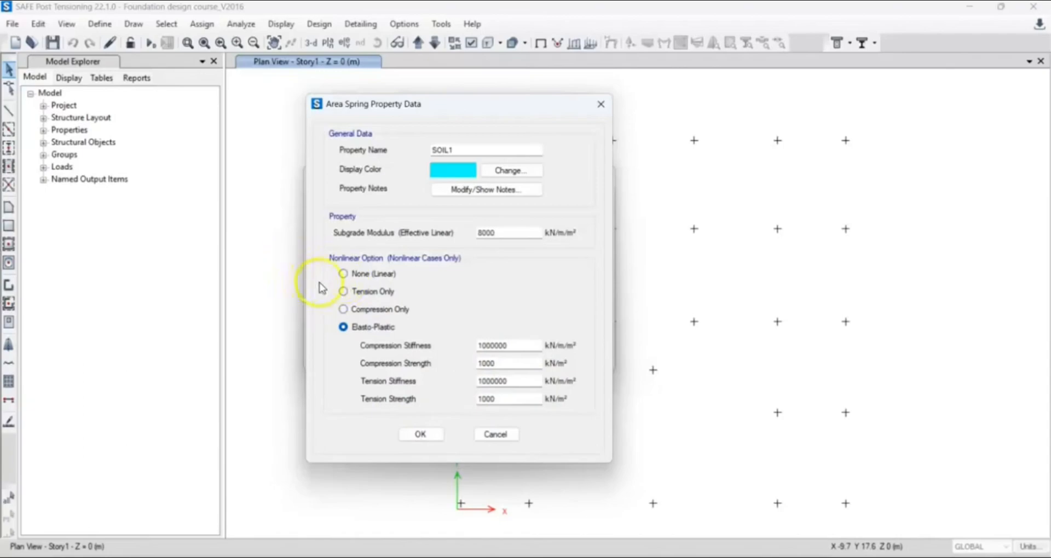
left_click(343, 310)
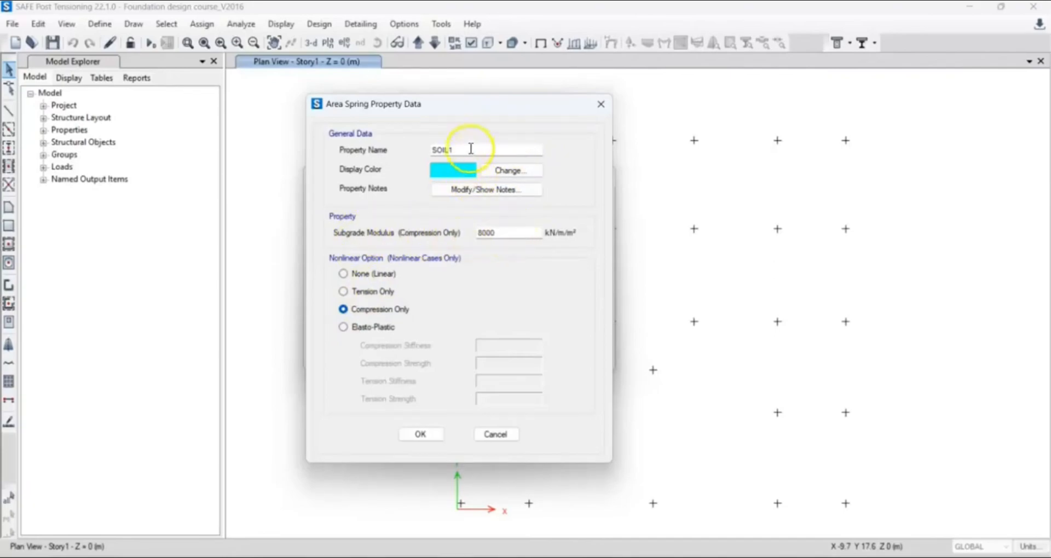
Rename the area spring property to SOIL and accept the area spring definitions.
left_click_drag(465, 150, 417, 137)
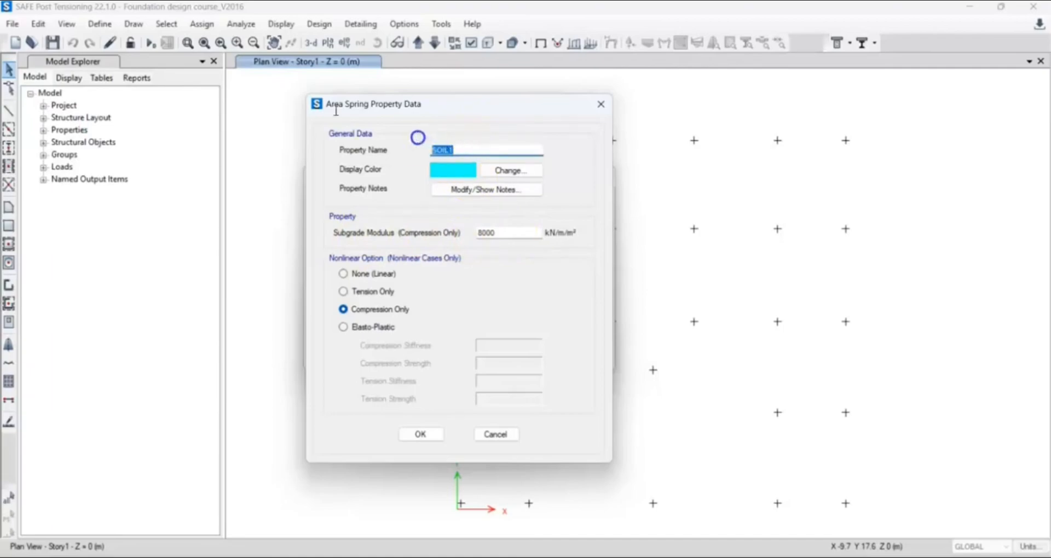
left_click(467, 149)
left_click(421, 435)
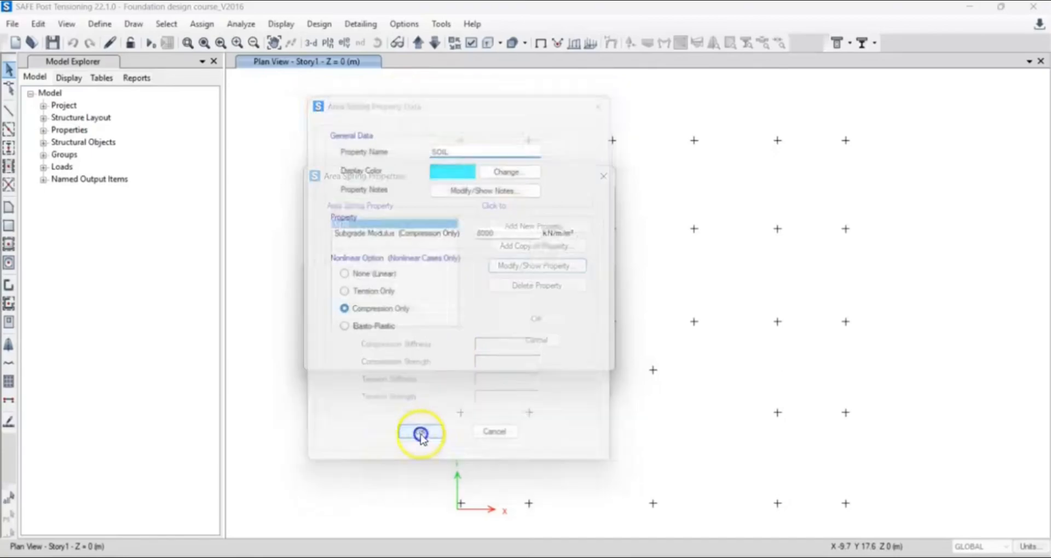
left_click(536, 330)
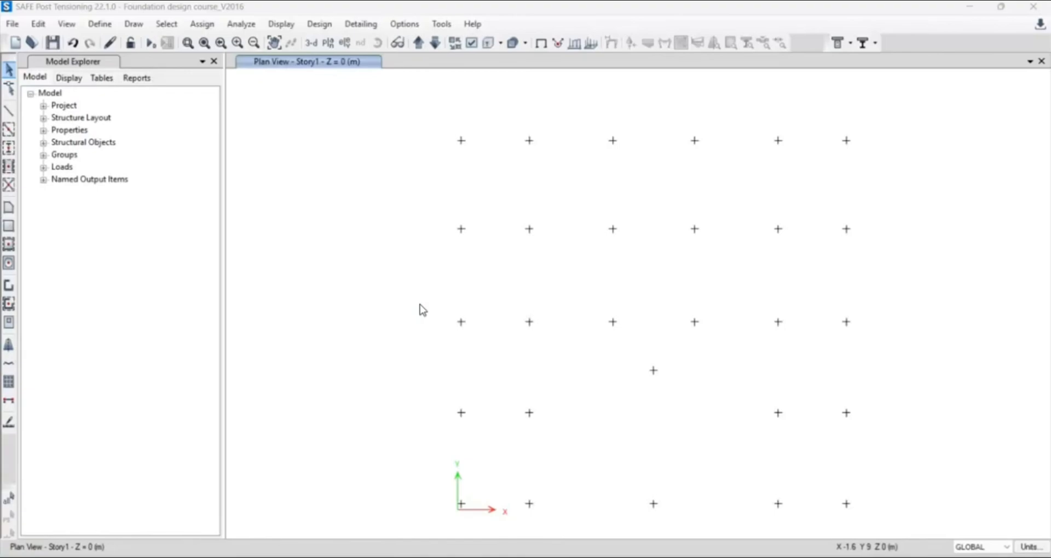
Open the slab section property SLAB1 for modification and set its type to Footing.
left_click(521, 199)
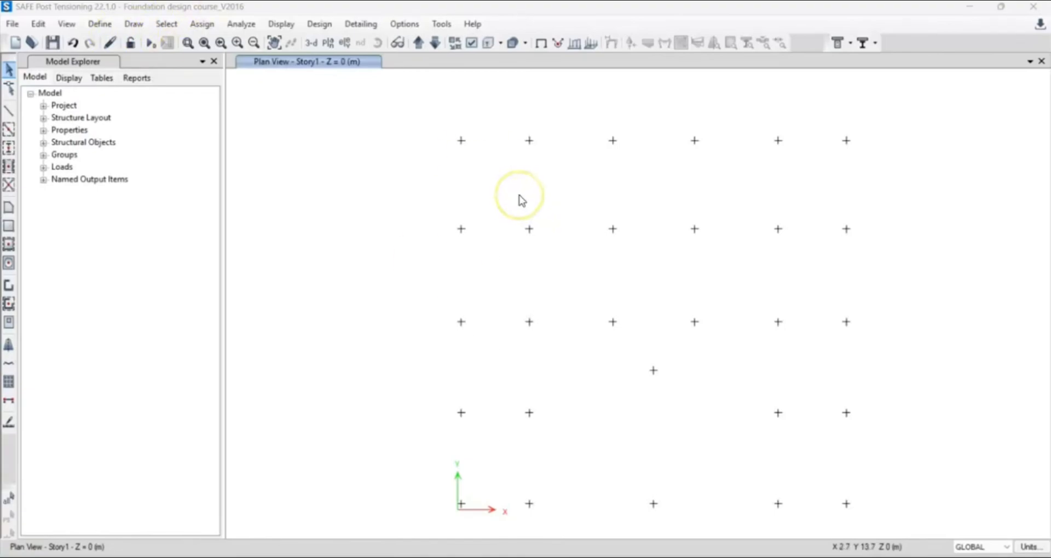
left_click(100, 23)
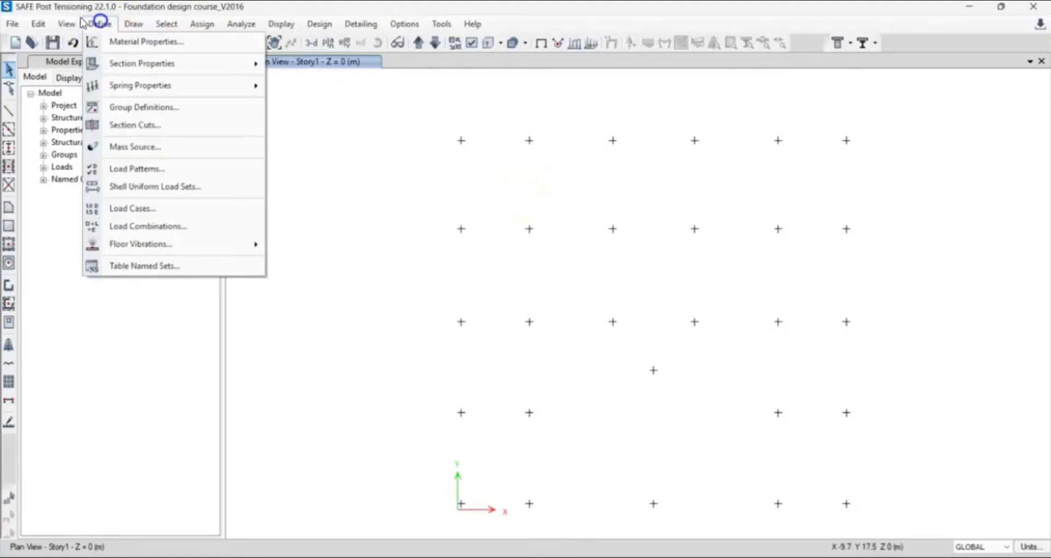
left_click(140, 63)
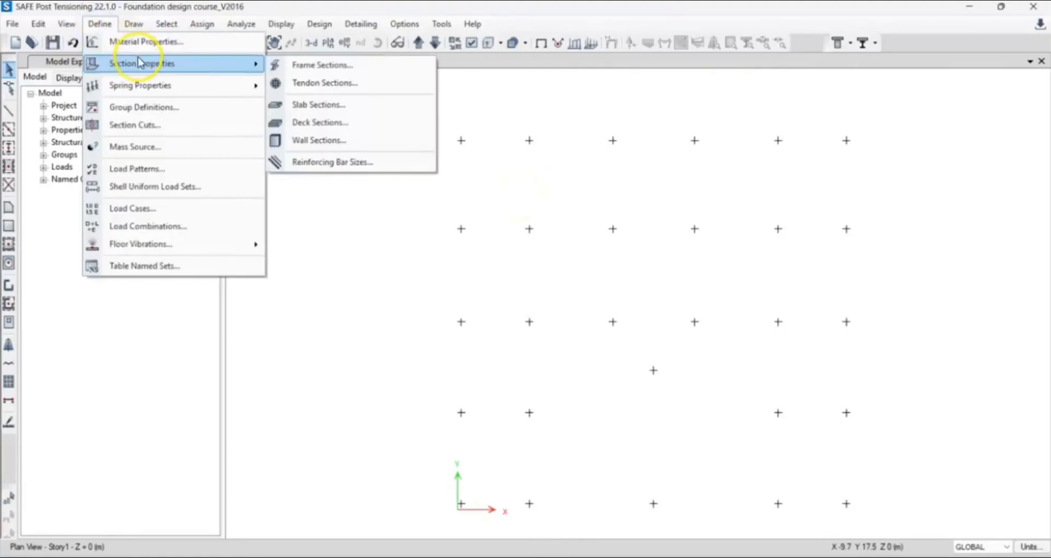
left_click(330, 107)
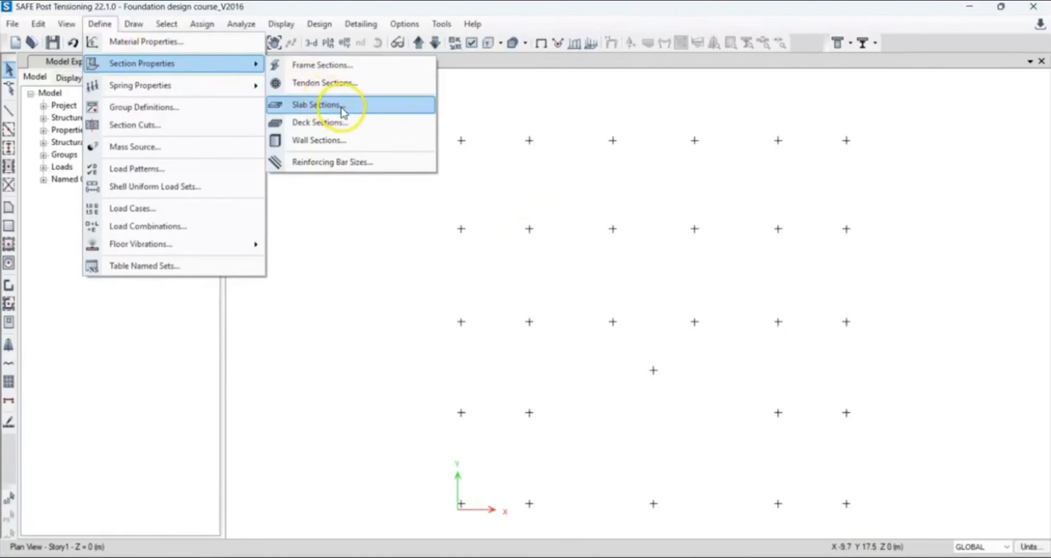
left_click(343, 111)
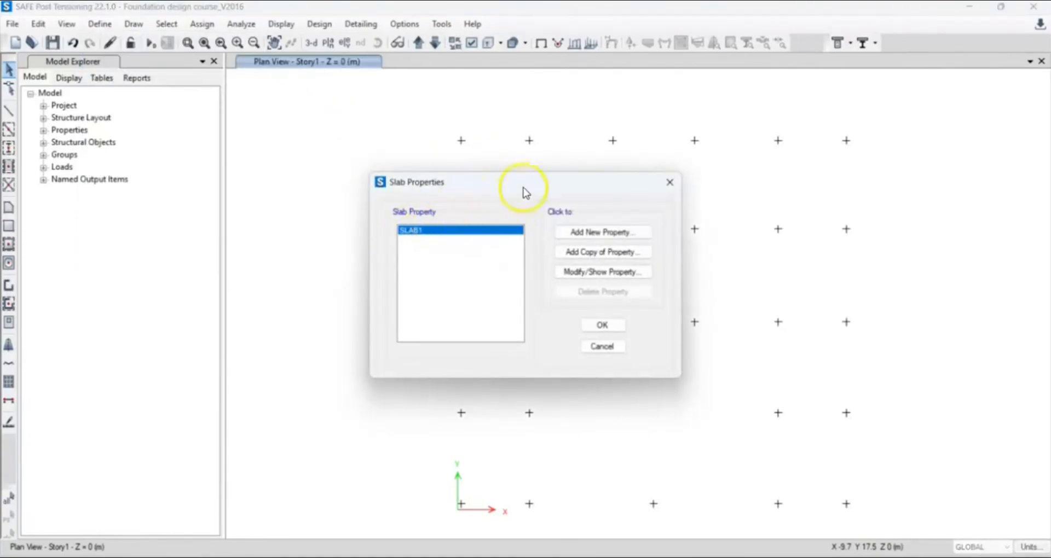
left_click_drag(524, 191, 282, 133)
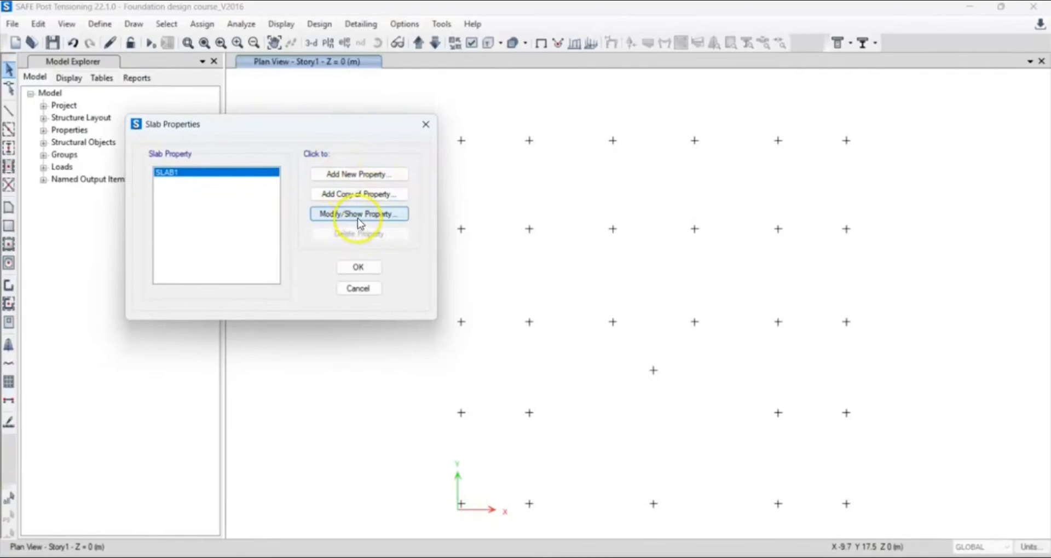
left_click(326, 214)
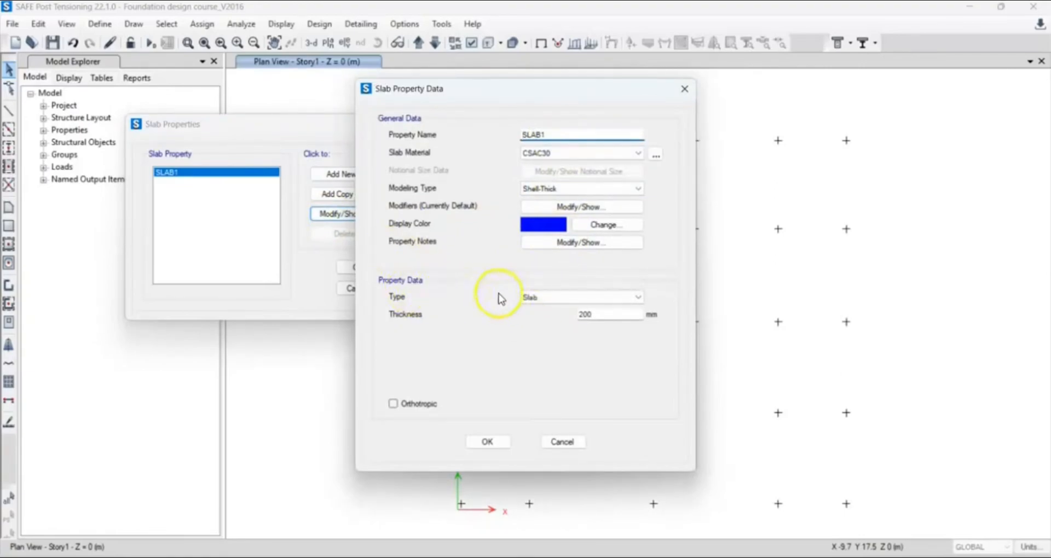
left_click(556, 296)
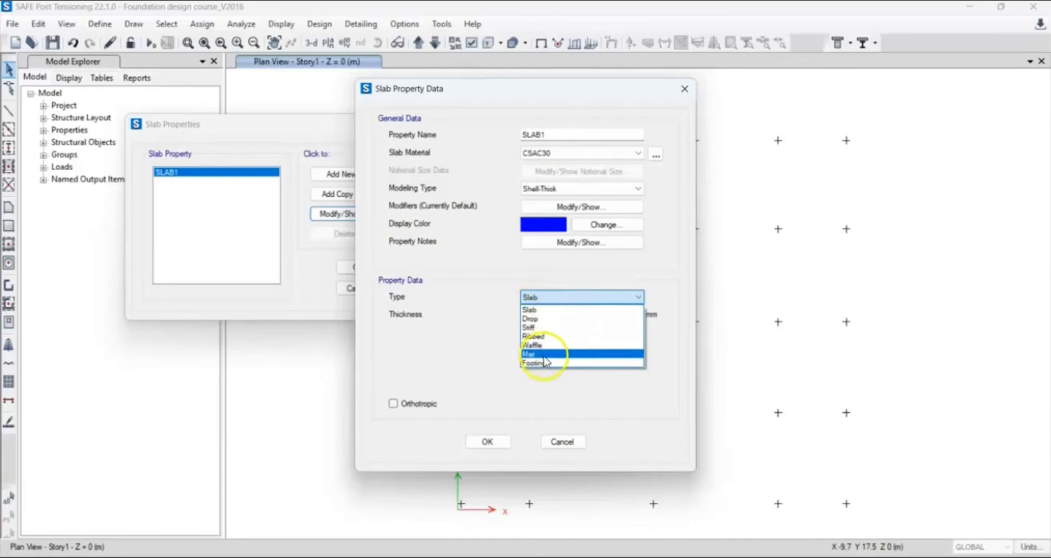
left_click(544, 362)
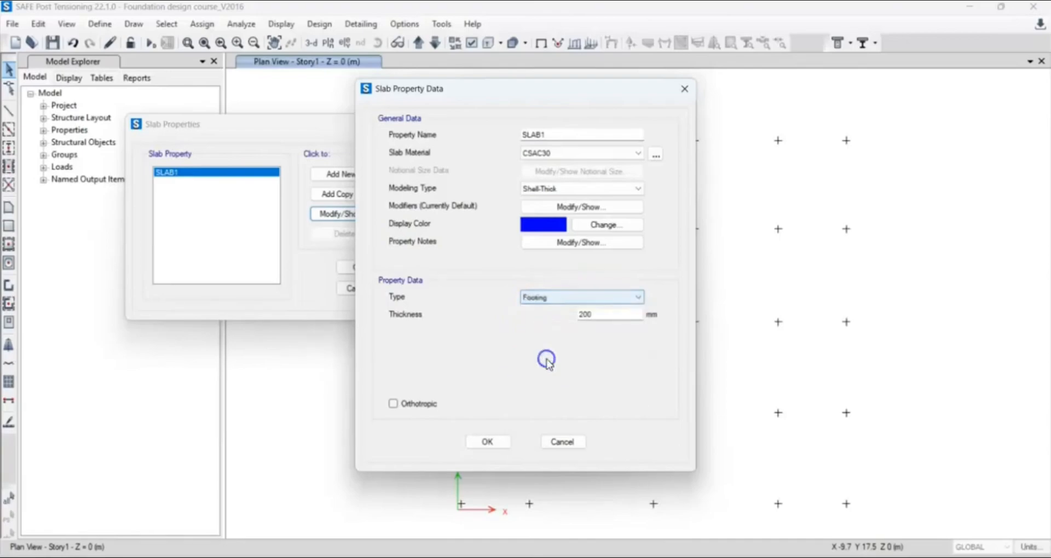
Select CSAC30 as the slab material and name the footing property "footing 400mm".
left_click(559, 158)
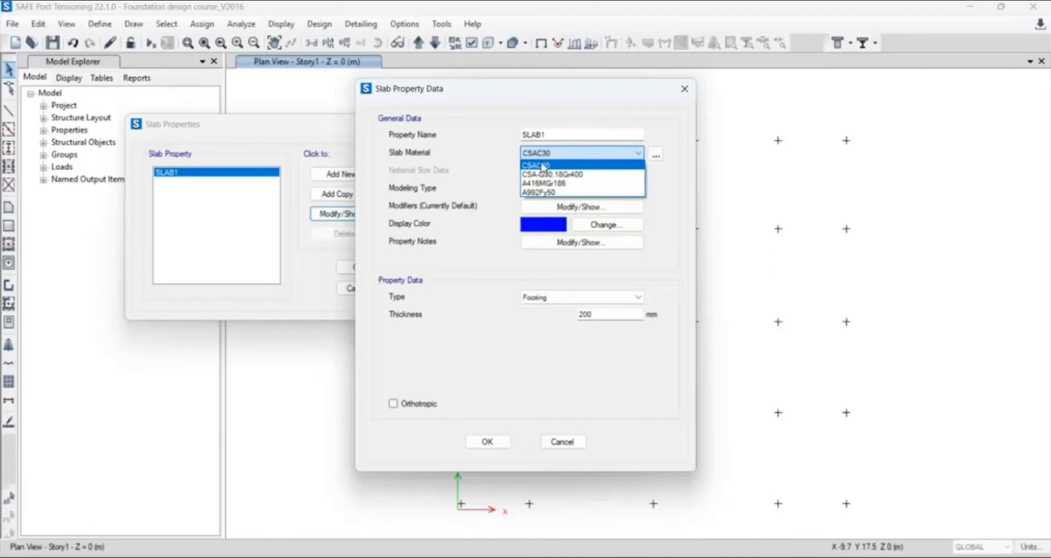
left_click(547, 168)
left_click(547, 166)
double_click(558, 131)
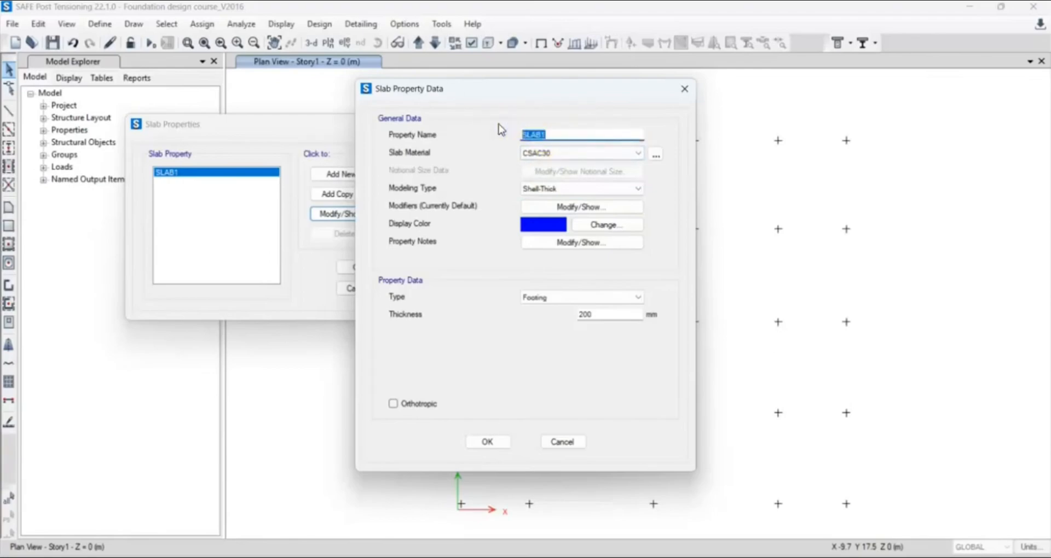
type("C")
type("ooting")
type("400")
type("mm")
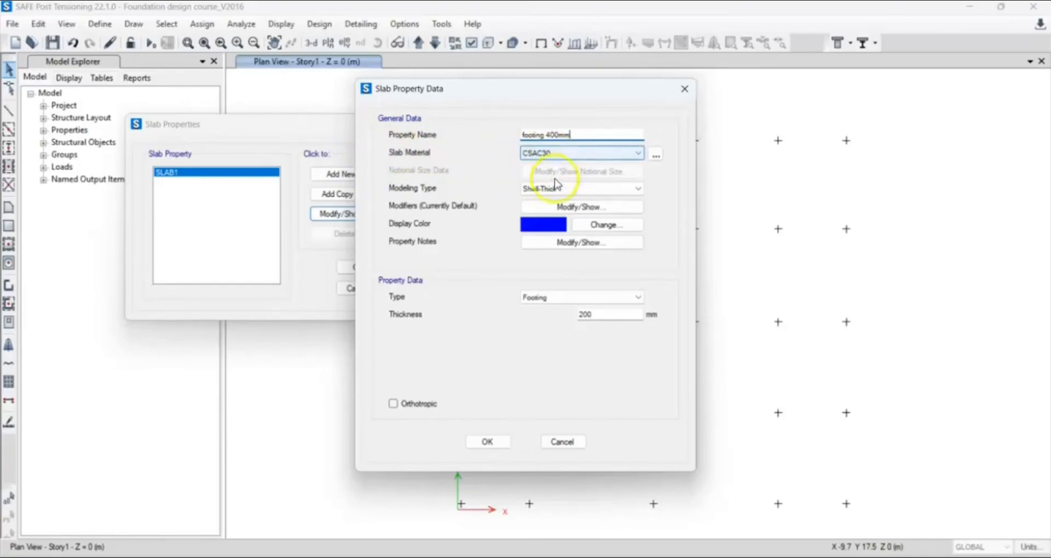
Choose Shell-Thick as the footing's modeling type and set its thickness to 400 mm, keeping the Footing type.
left_click(566, 194)
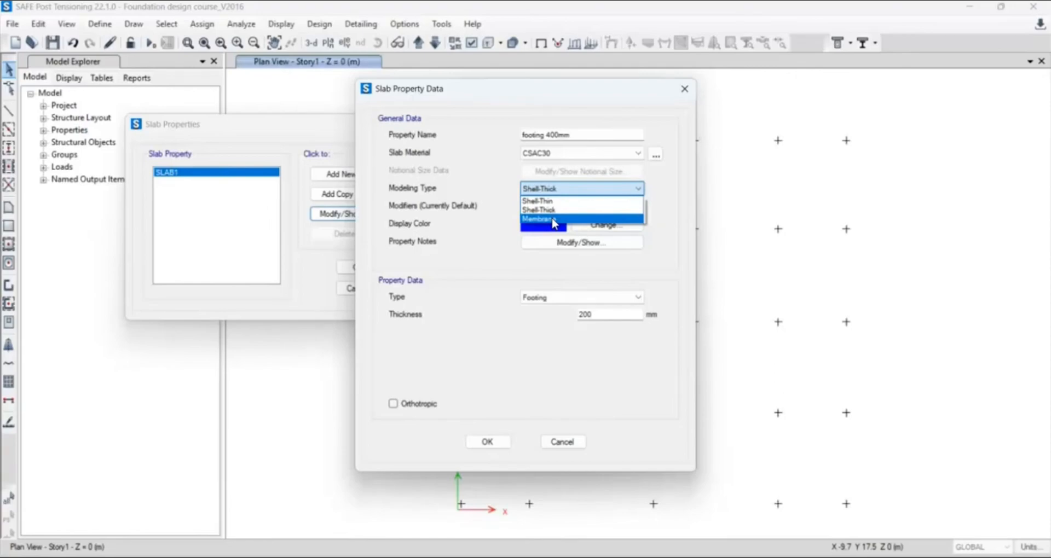
left_click(547, 210)
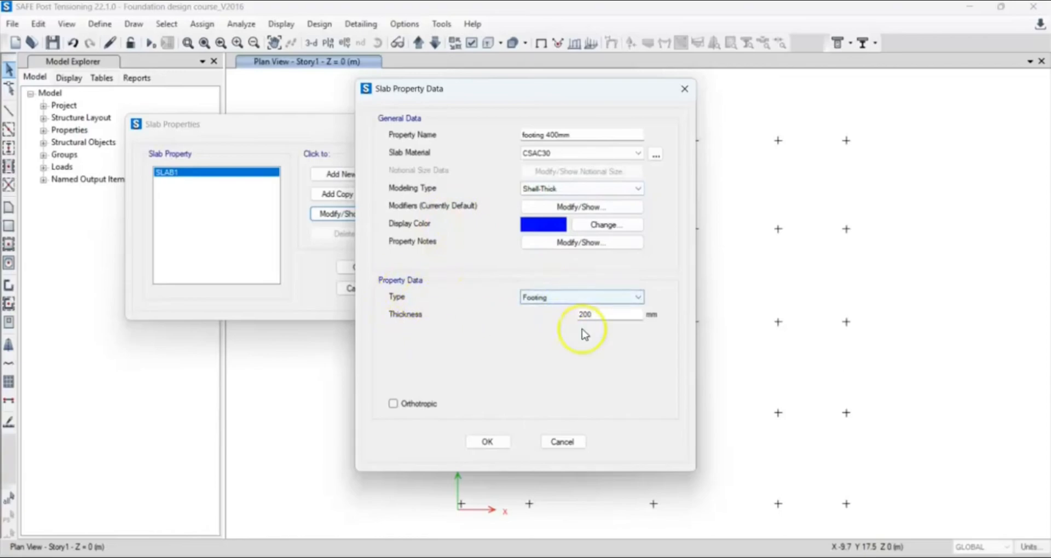
left_click_drag(613, 315, 557, 316)
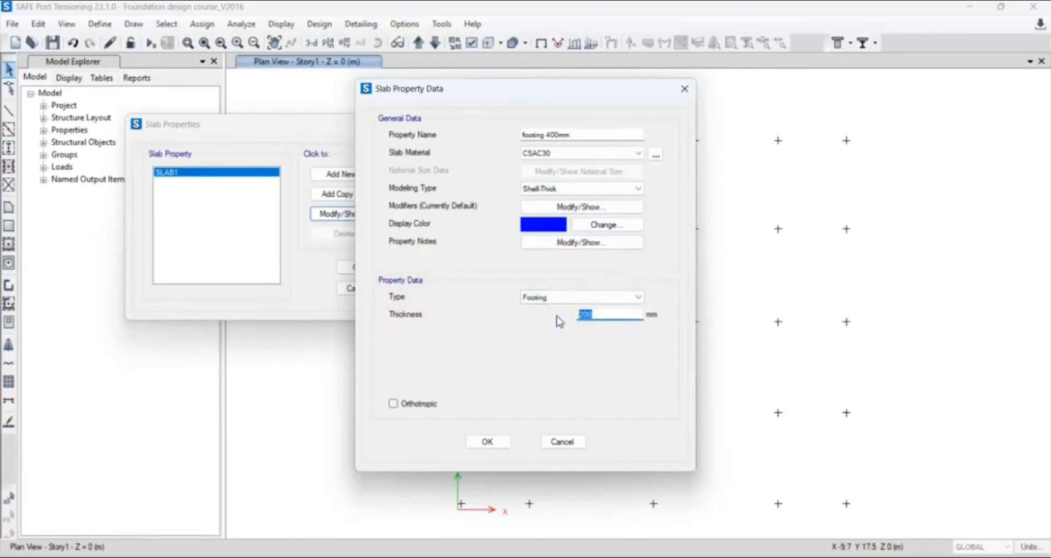
type("400")
left_click(618, 299)
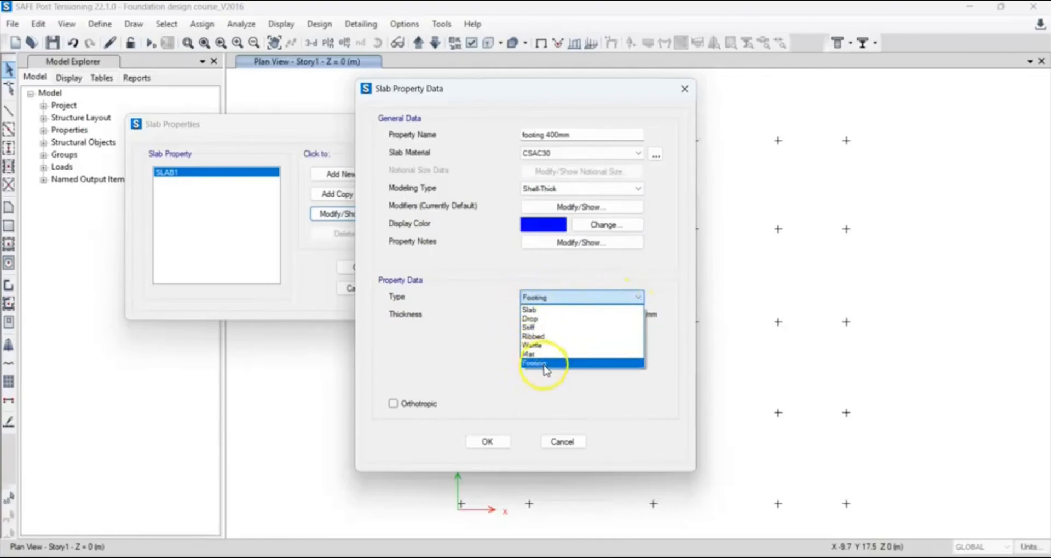
left_click(464, 340)
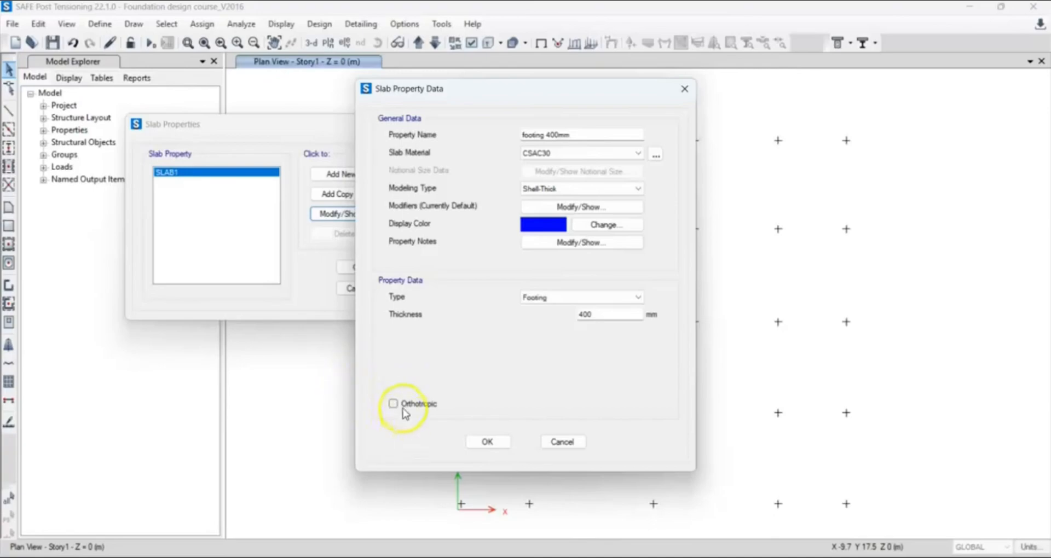
left_click(549, 135)
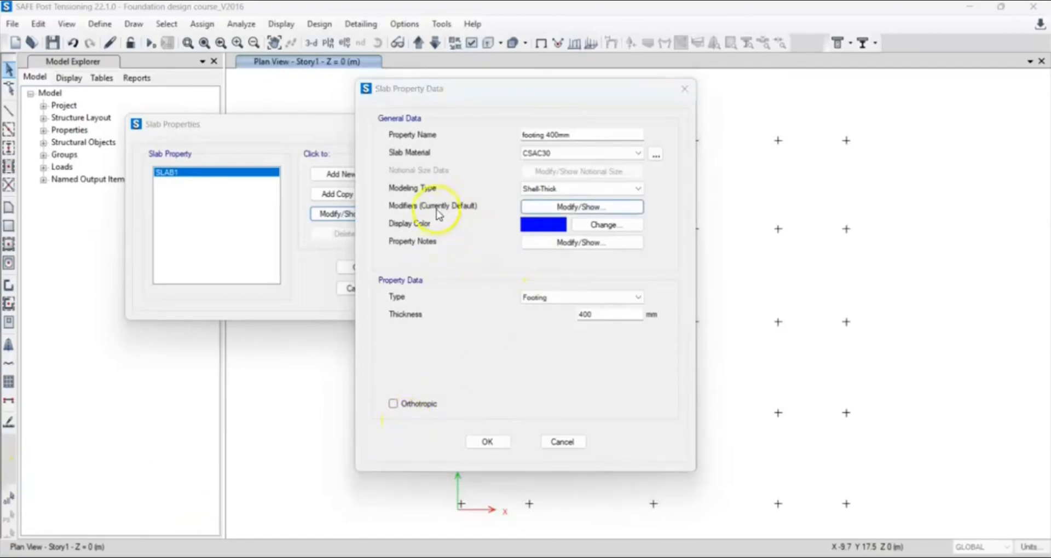
Check the footing's stiffness modifiers, keep them as they are, and accept the footing and slab property definitions.
left_click(600, 208)
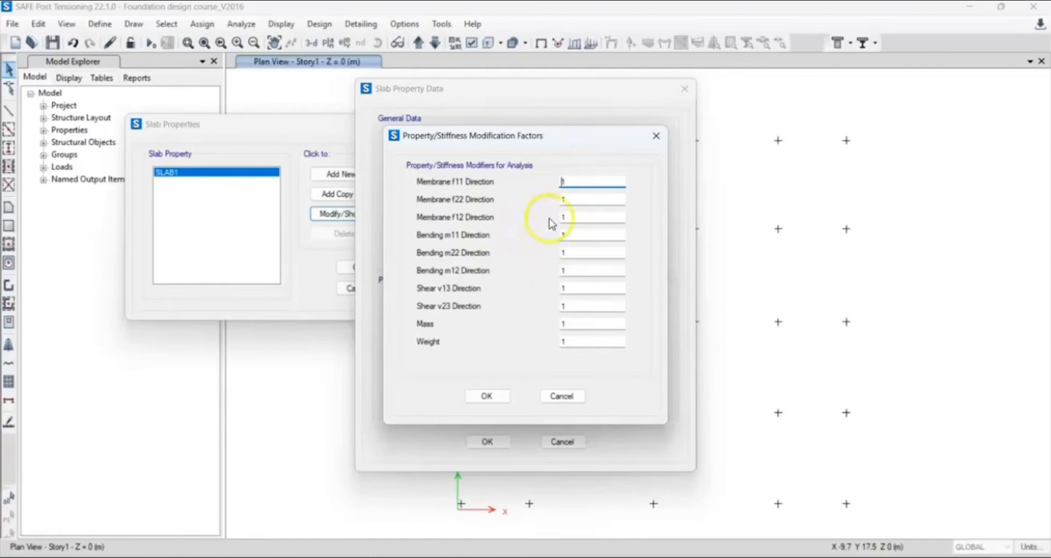
left_click(557, 397)
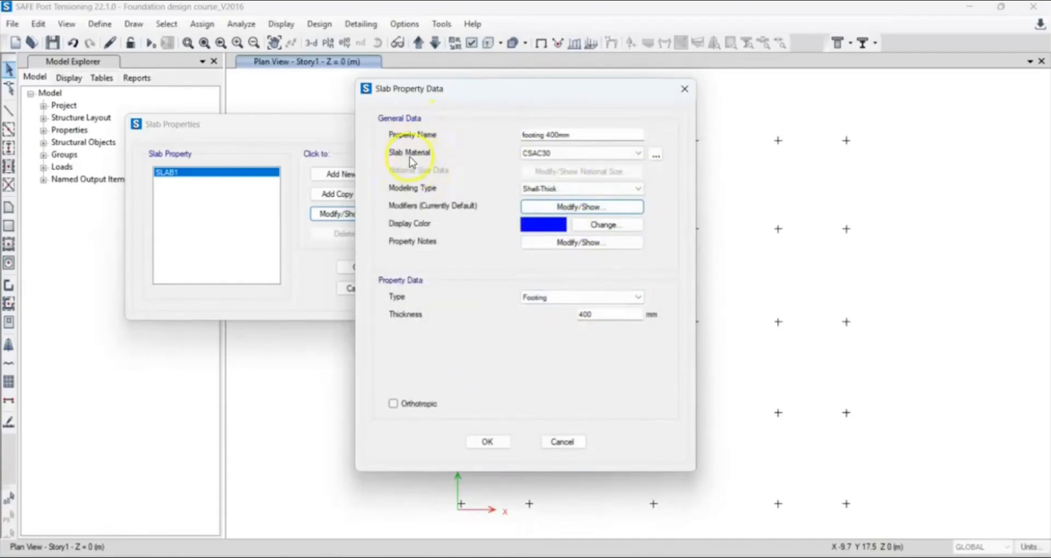
left_click(502, 441)
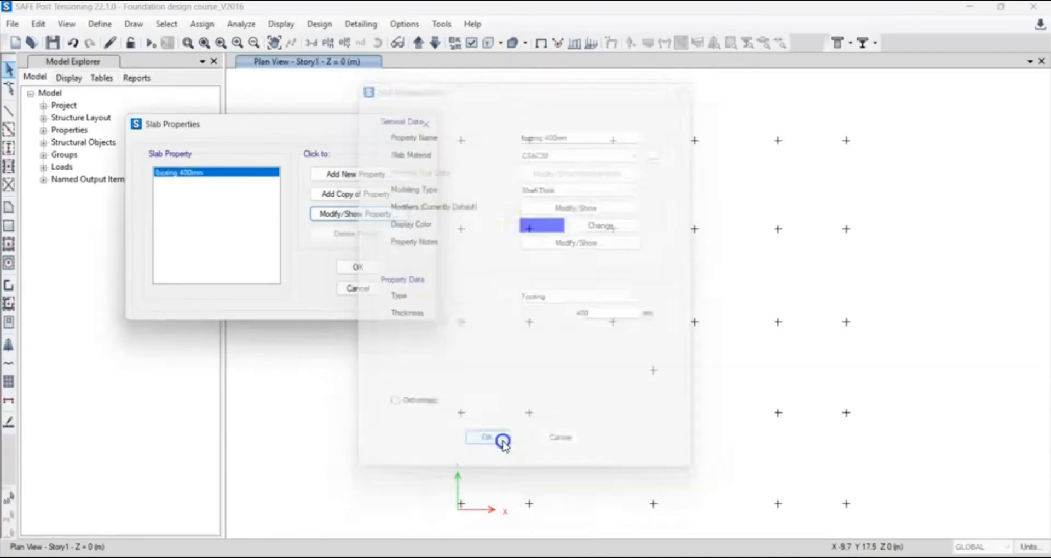
left_click(367, 270)
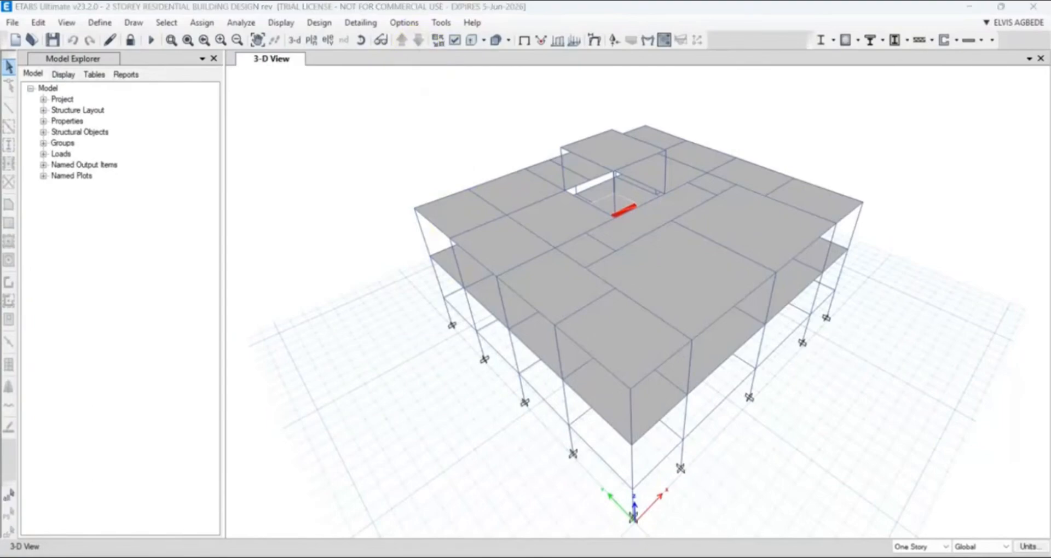
In ETABS, display the tabulated Fz, Mx and My point reactions for combo PD+L) on the Foundation plan.
left_click(615, 45)
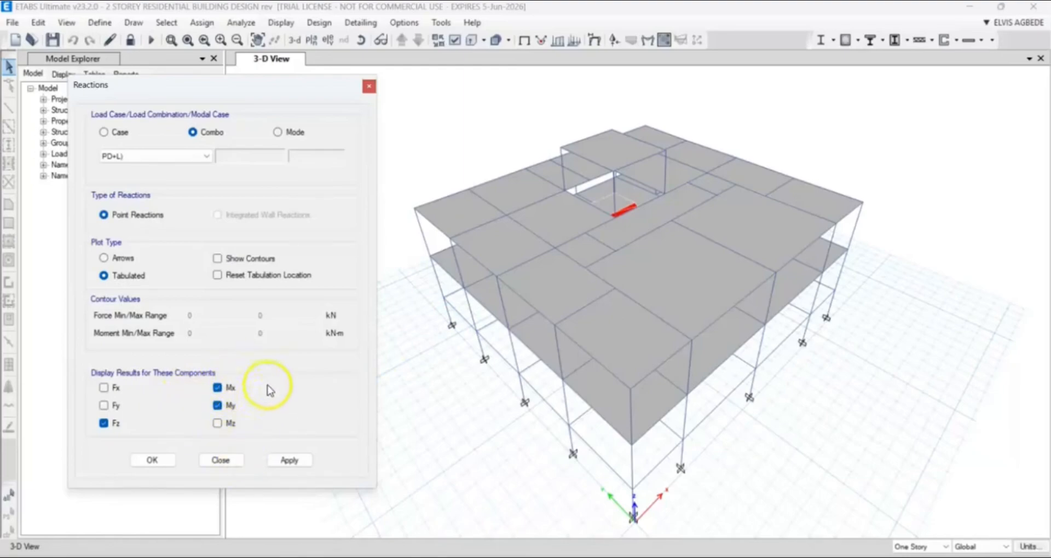
left_click(290, 461)
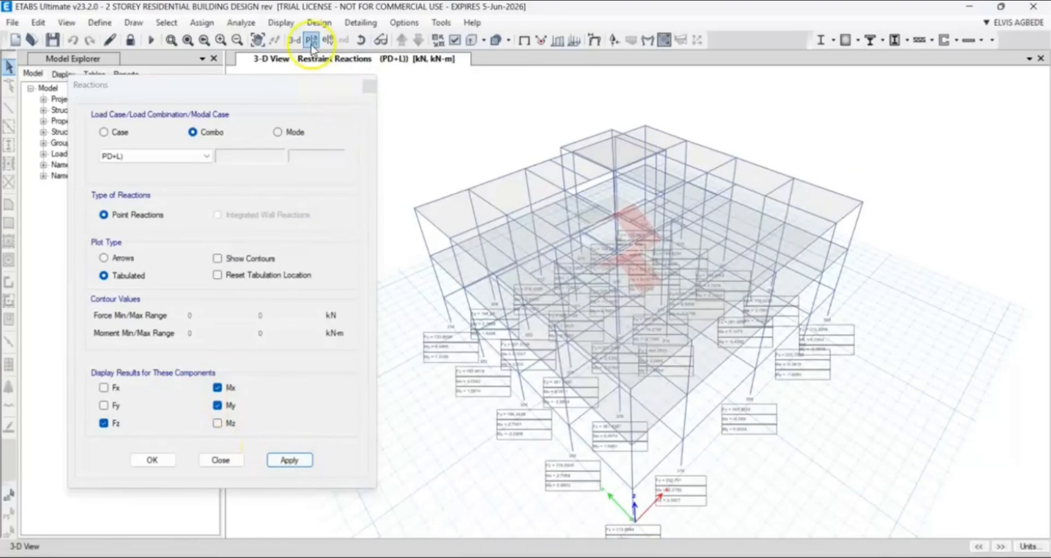
left_click(311, 40)
left_click(467, 284)
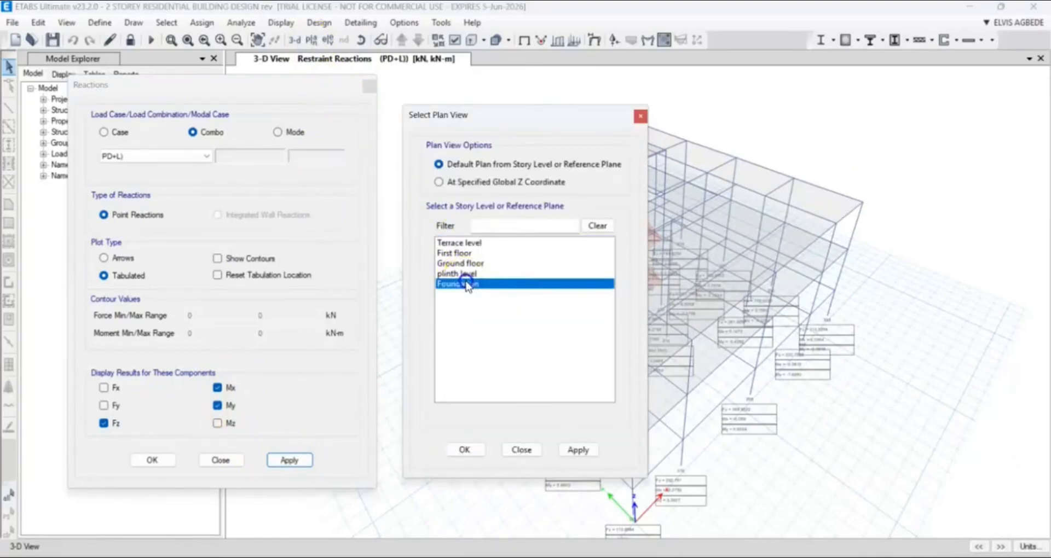
left_click(464, 450)
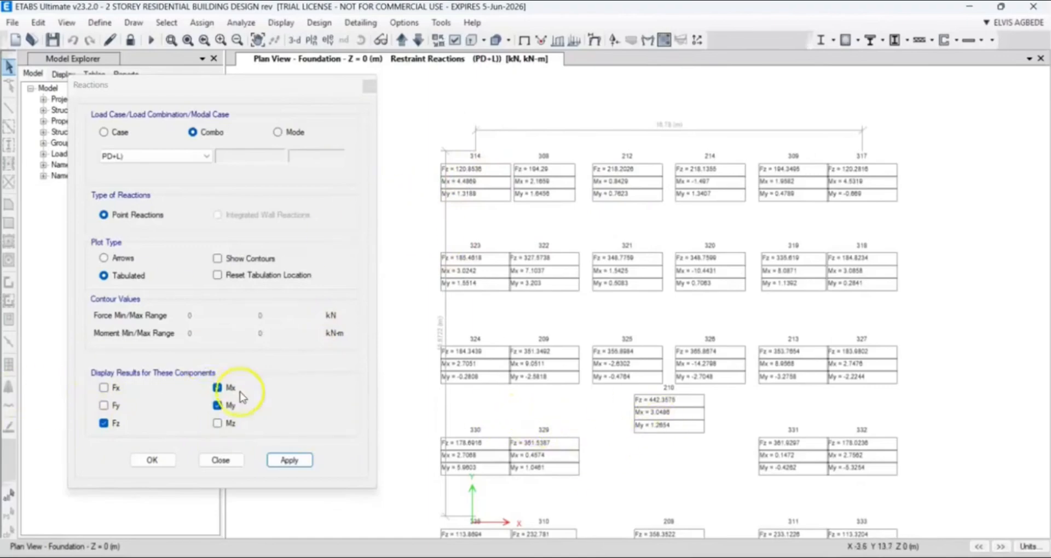
Exclude Mx and My so the foundation plan displays only Fz reactions, and close the reaction settings.
left_click(217, 388)
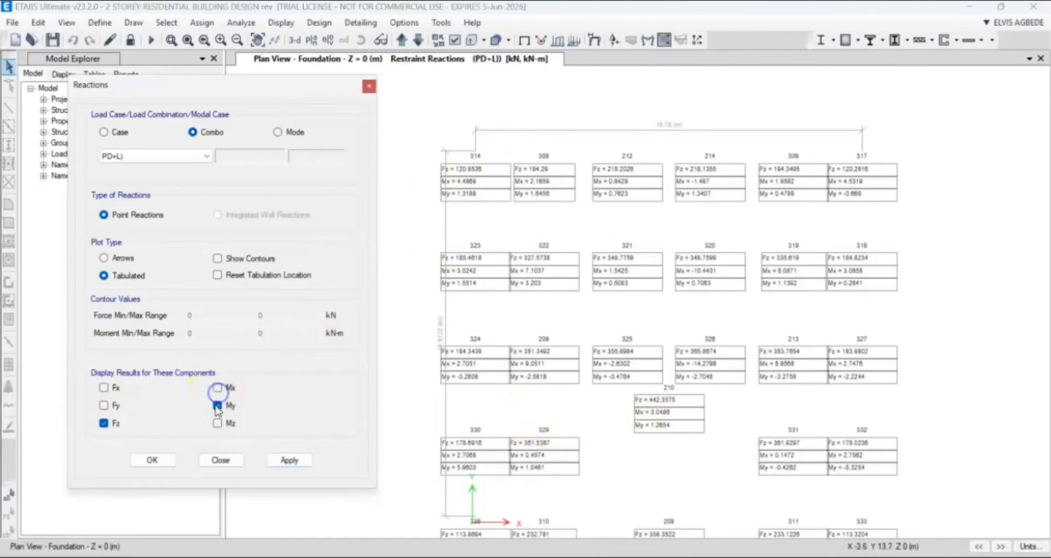
left_click(217, 405)
left_click(289, 460)
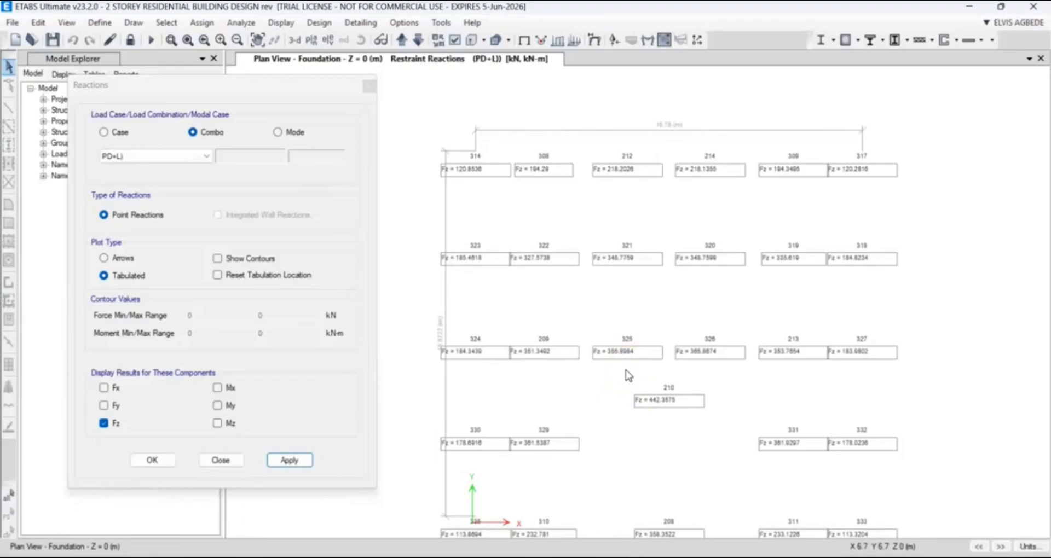
left_click(369, 86)
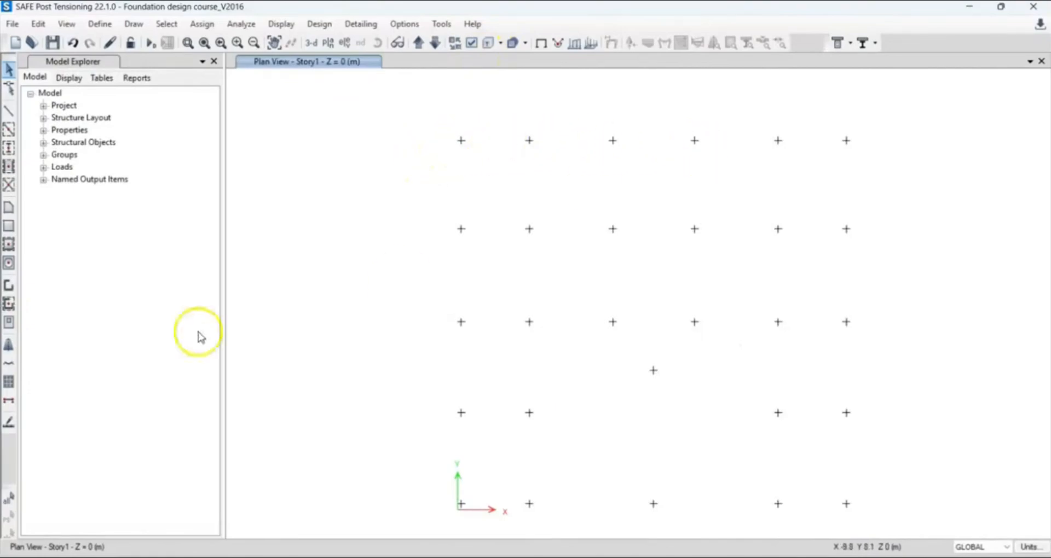
Back in SAFE, start drawing areas around points using the Rectangular shape and the footing 400mm property.
left_click(345, 192)
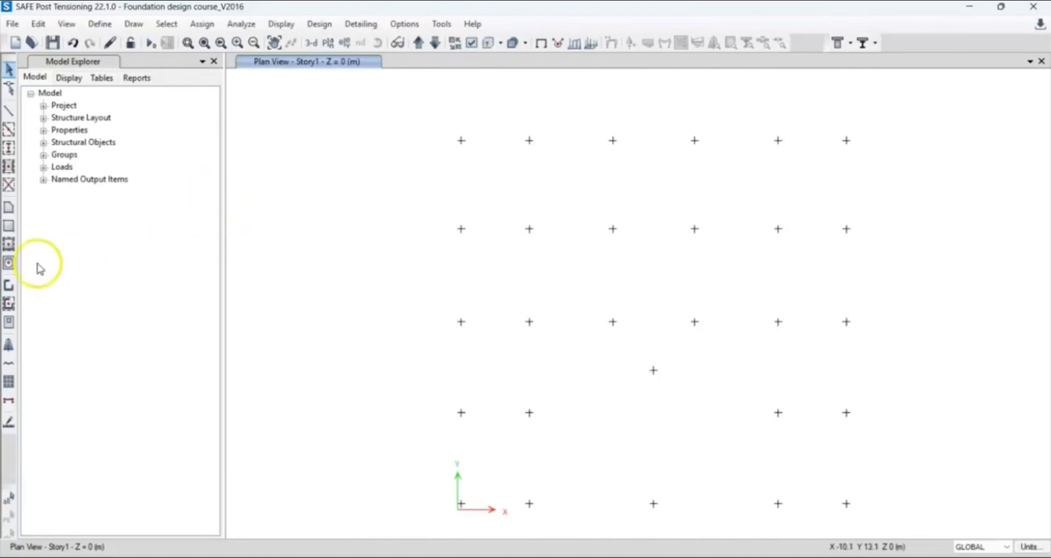
left_click(8, 267)
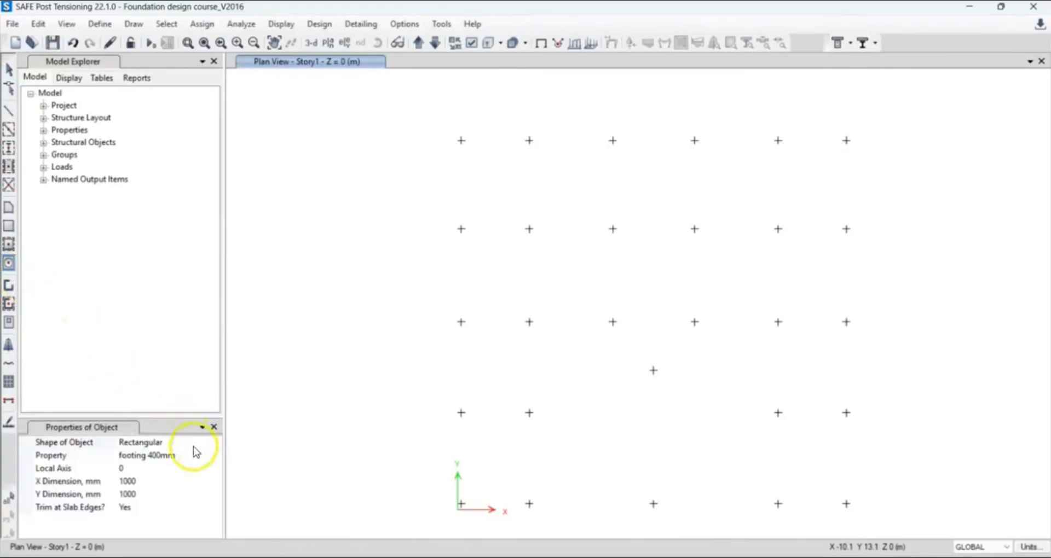
left_click(214, 442)
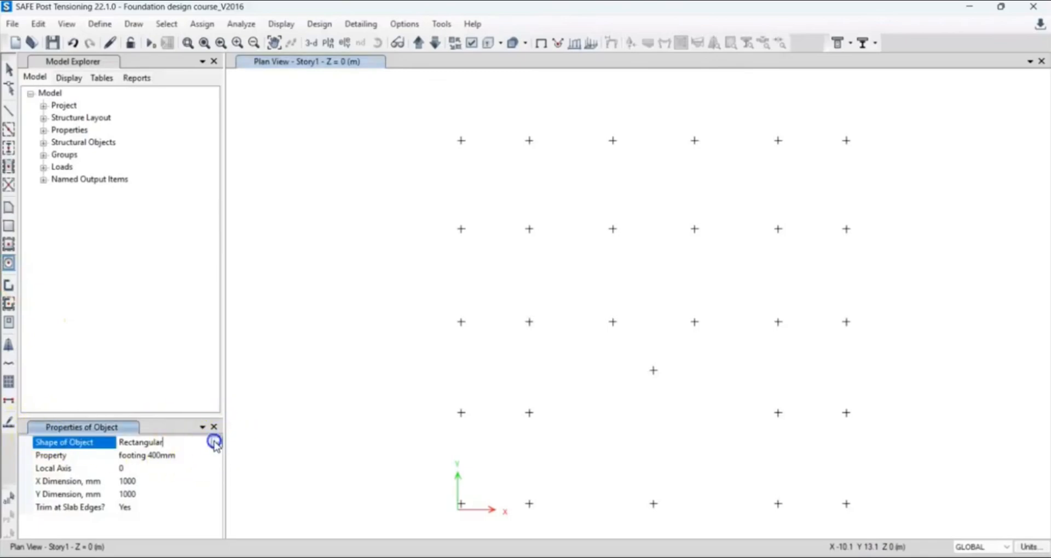
left_click(216, 442)
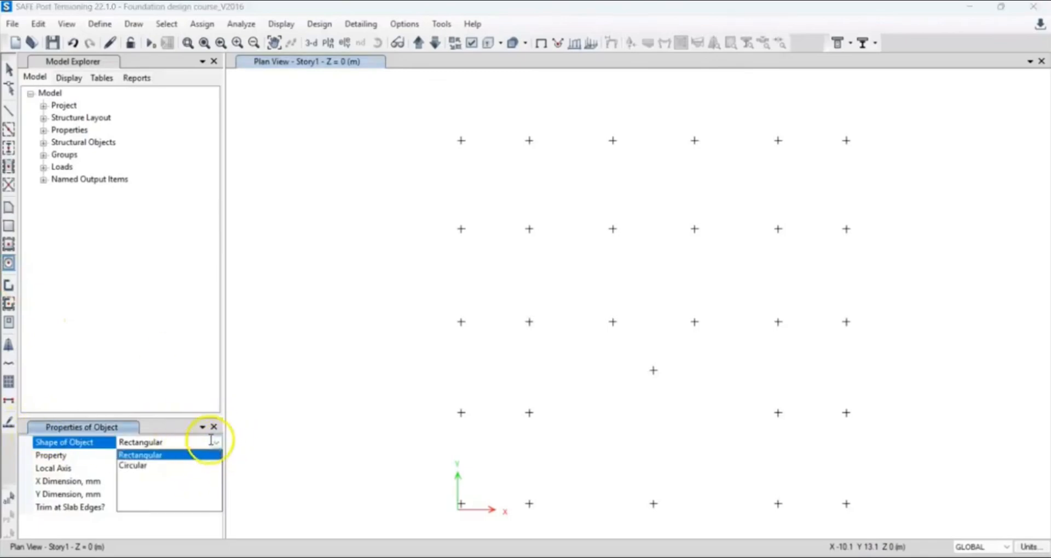
left_click(213, 441)
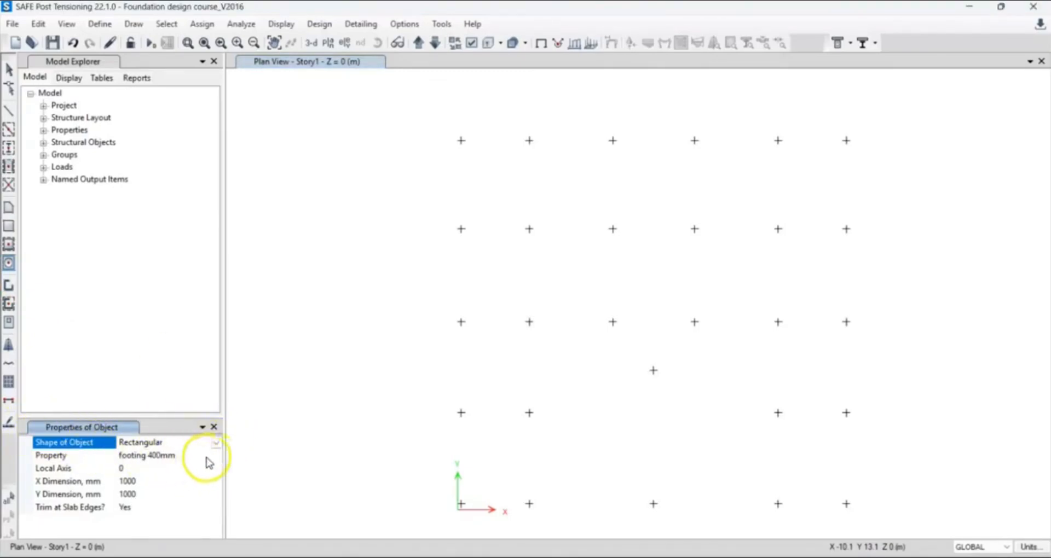
left_click(216, 455)
left_click(215, 455)
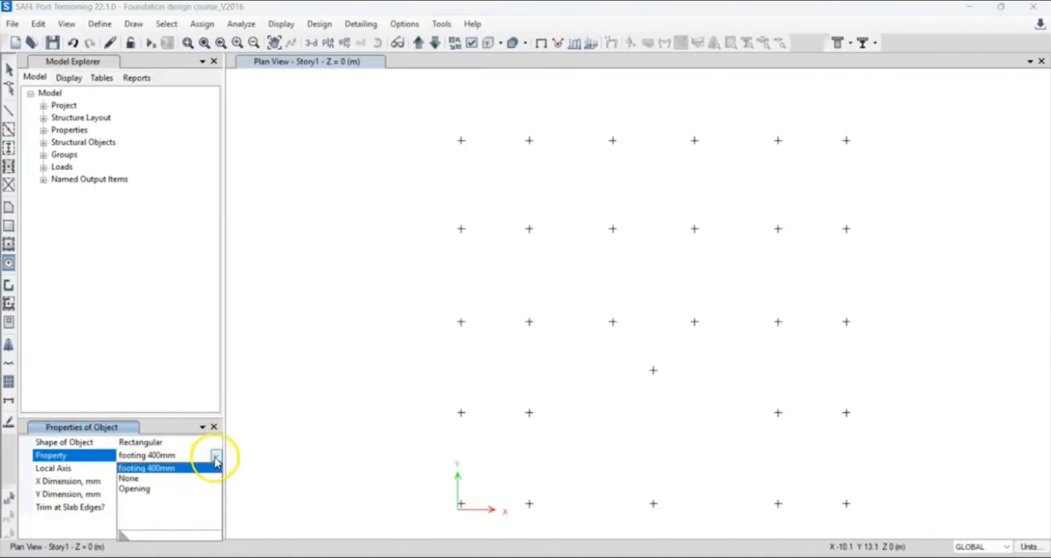
left_click(209, 468)
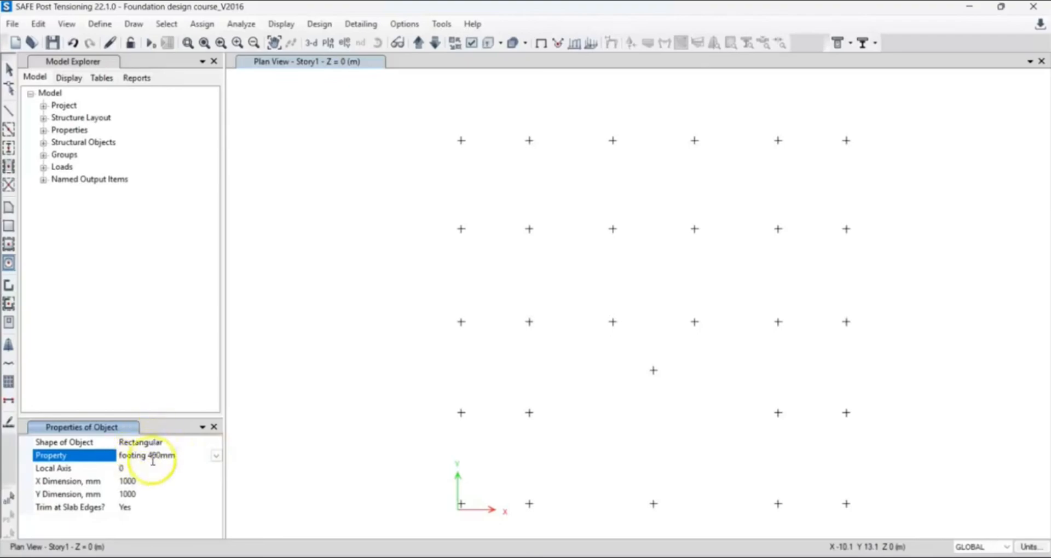
Set both the X and Y dimensions of the footing to 1500 mm, keeping the local axis at 0.
left_click(130, 482)
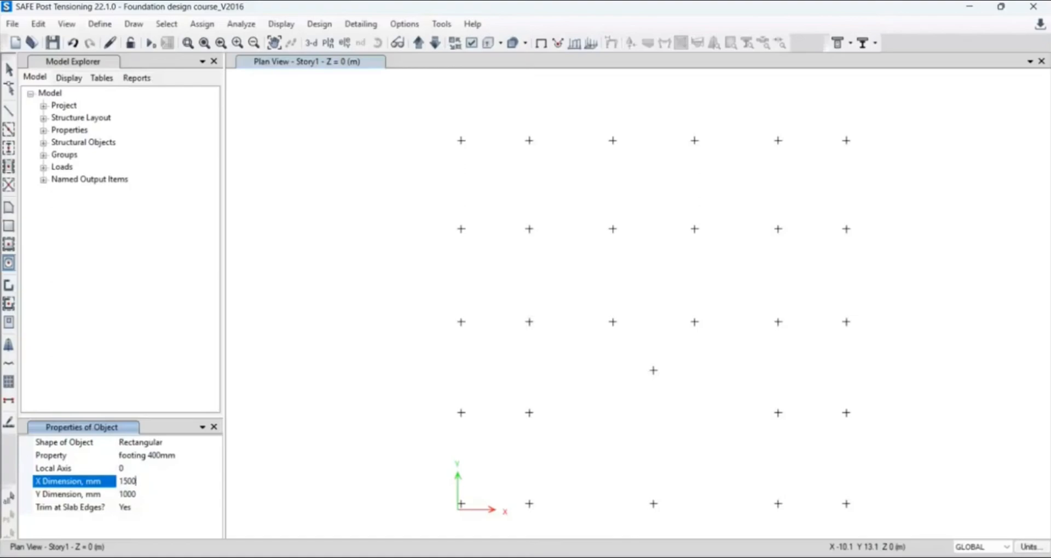
type("1500")
left_click(129, 493)
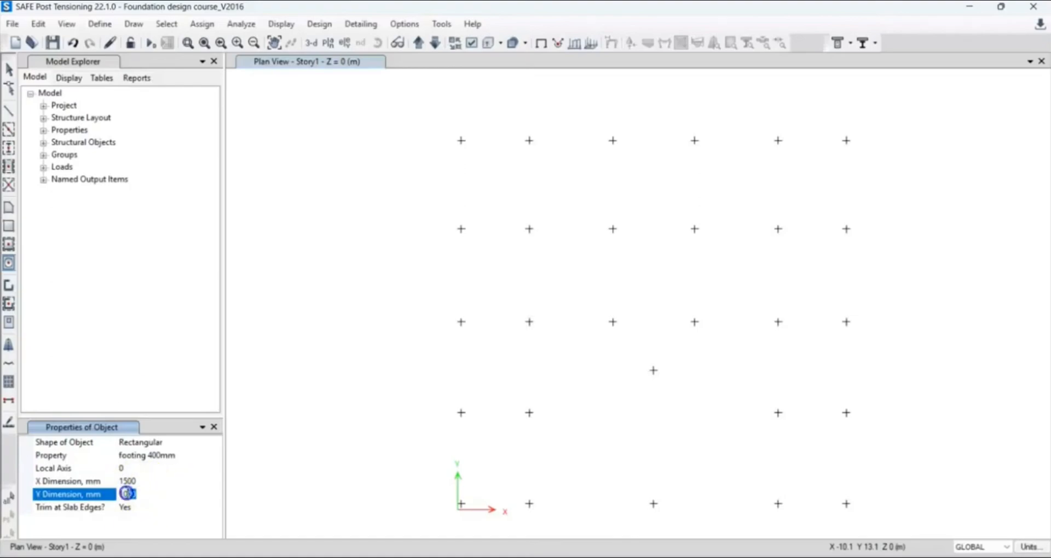
type("1500")
left_click(164, 469)
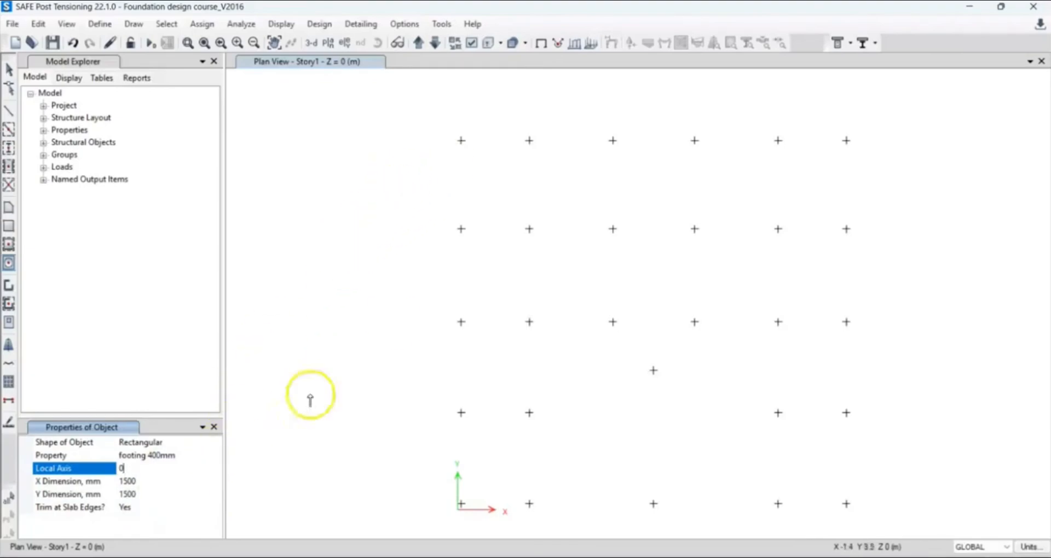
Place 1500 x 1500 mm footings at all six column joints in the uppermost row of the plan.
left_click(461, 141)
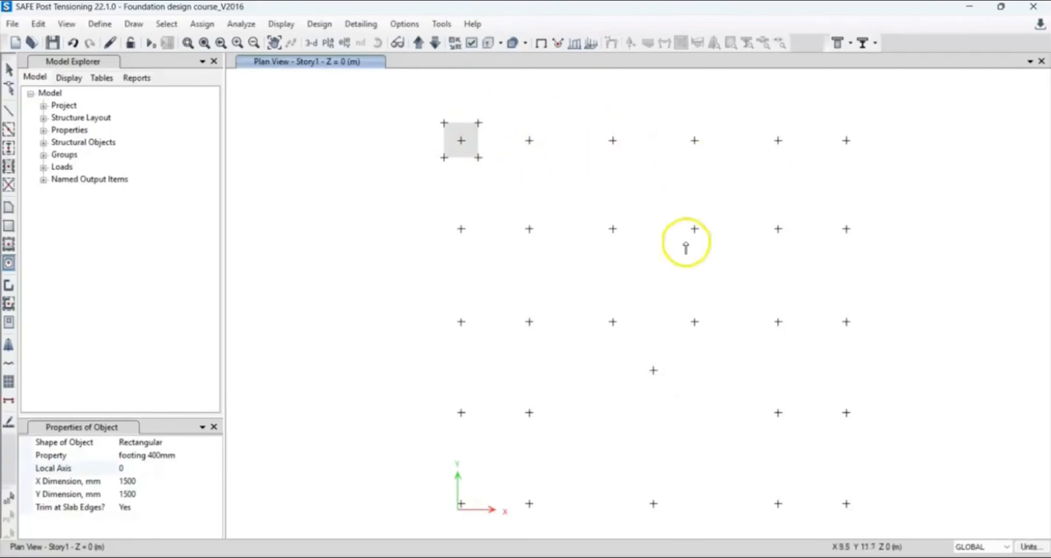
left_click(529, 141)
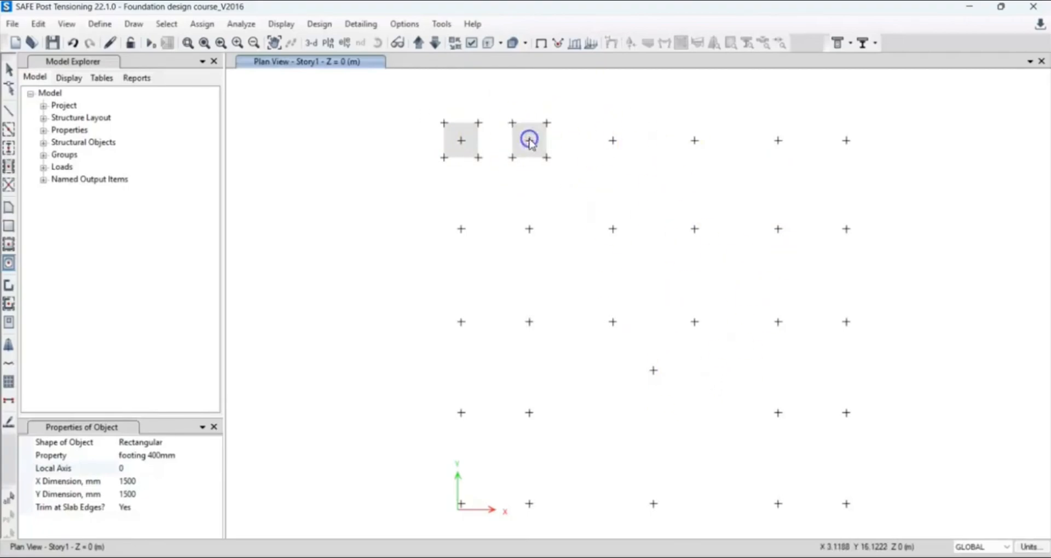
left_click(612, 140)
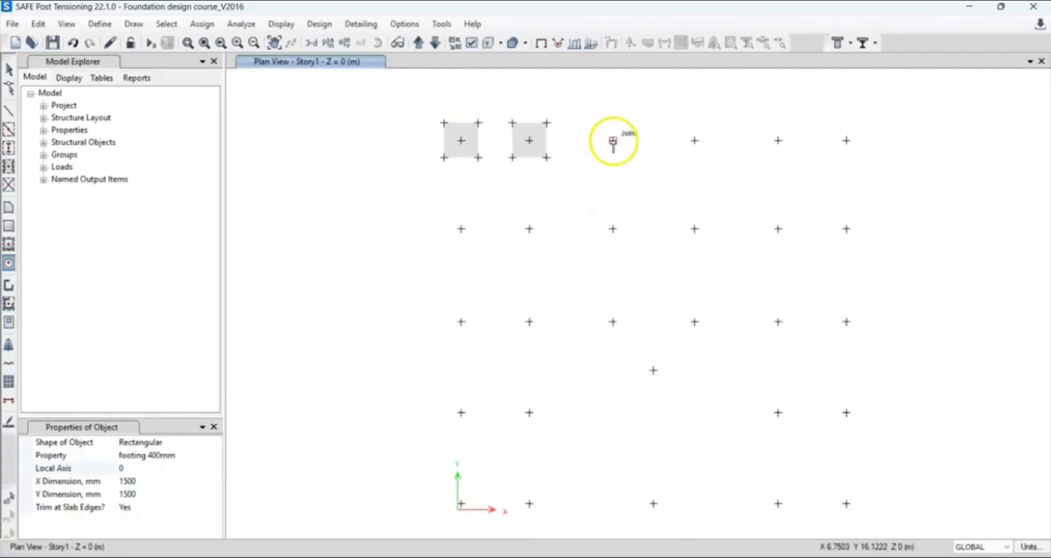
left_click(695, 140)
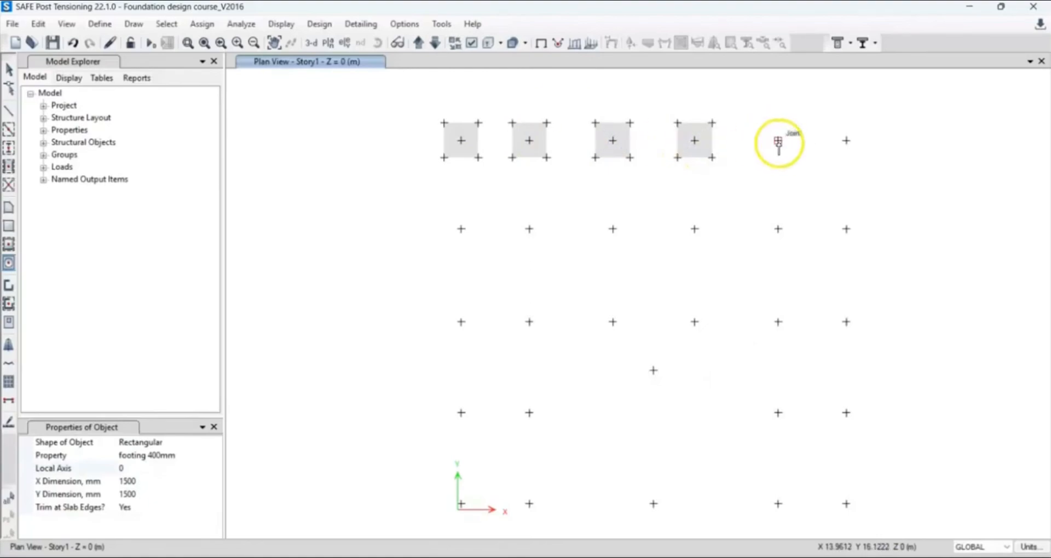
left_click(778, 141)
left_click(845, 140)
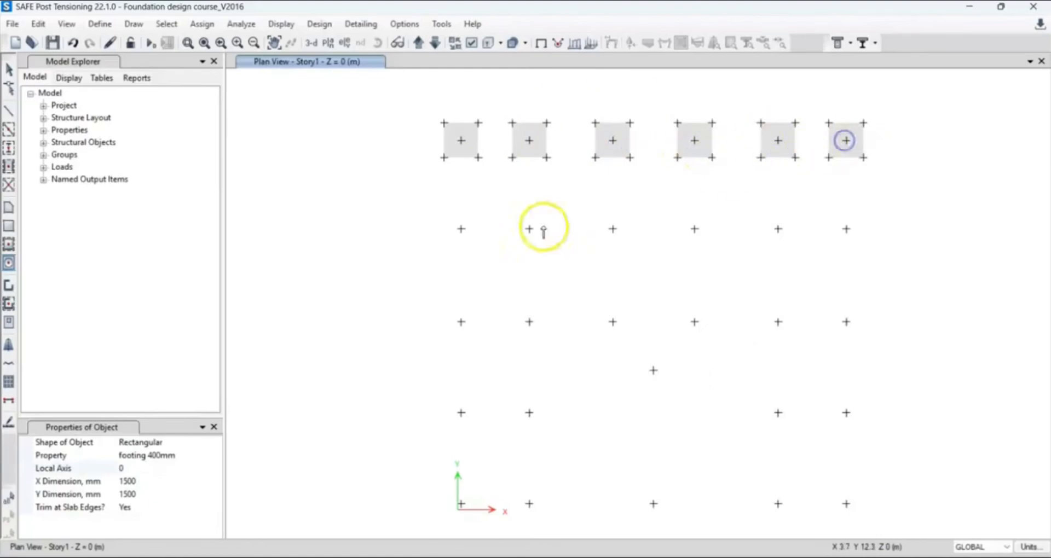
Place the same 1500 mm square footings at all six column joints in the plan's second row.
left_click(461, 229)
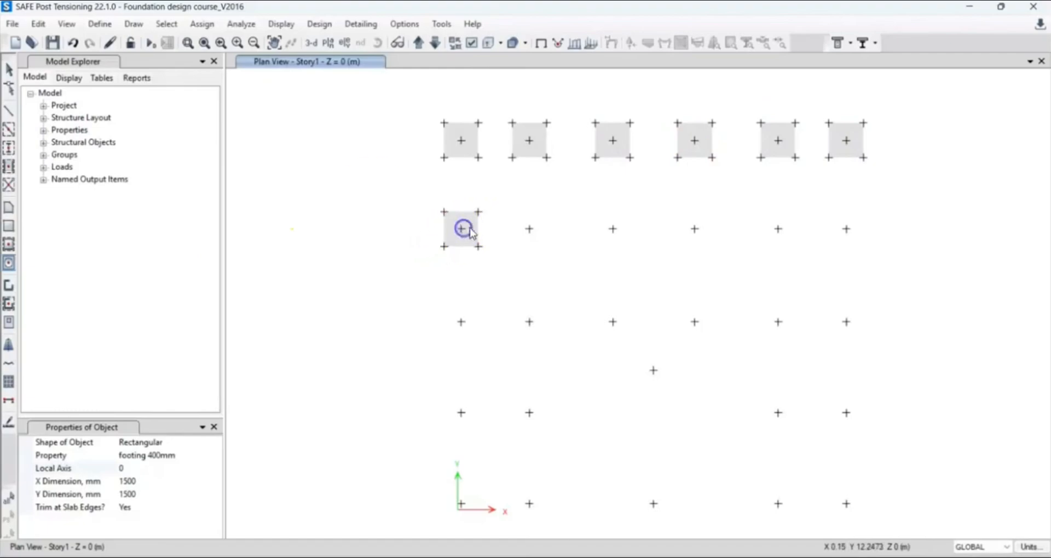
left_click(529, 230)
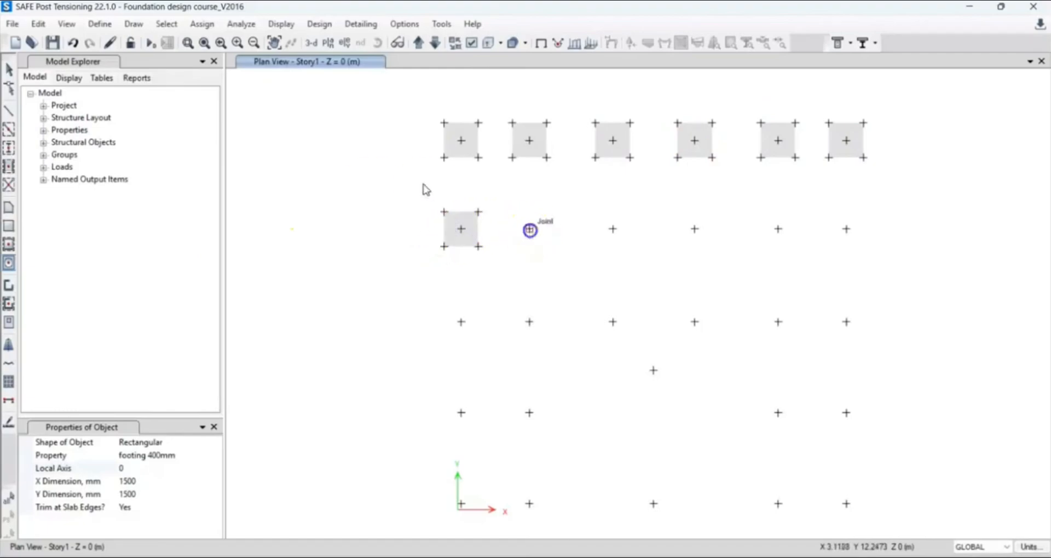
left_click(614, 231)
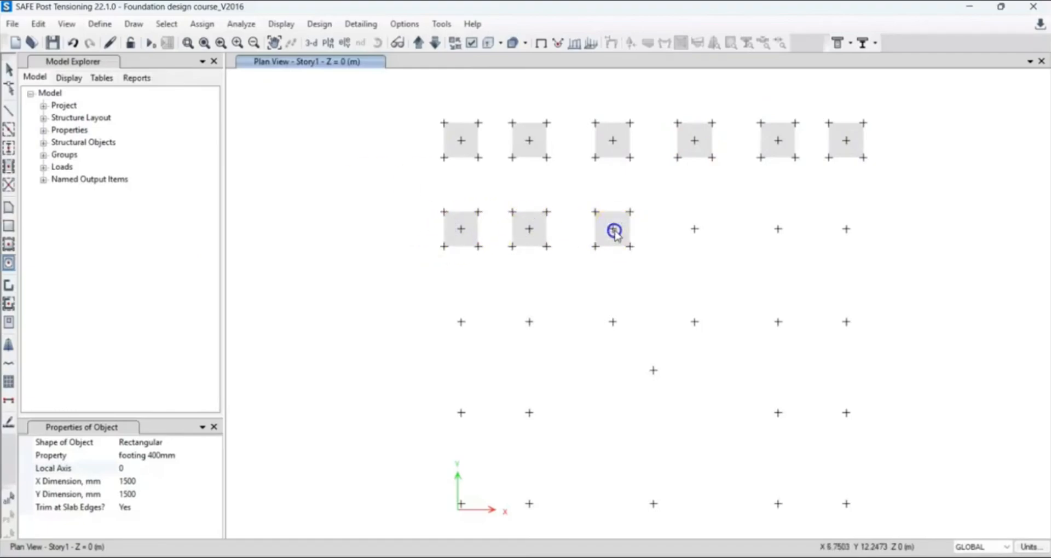
left_click(694, 229)
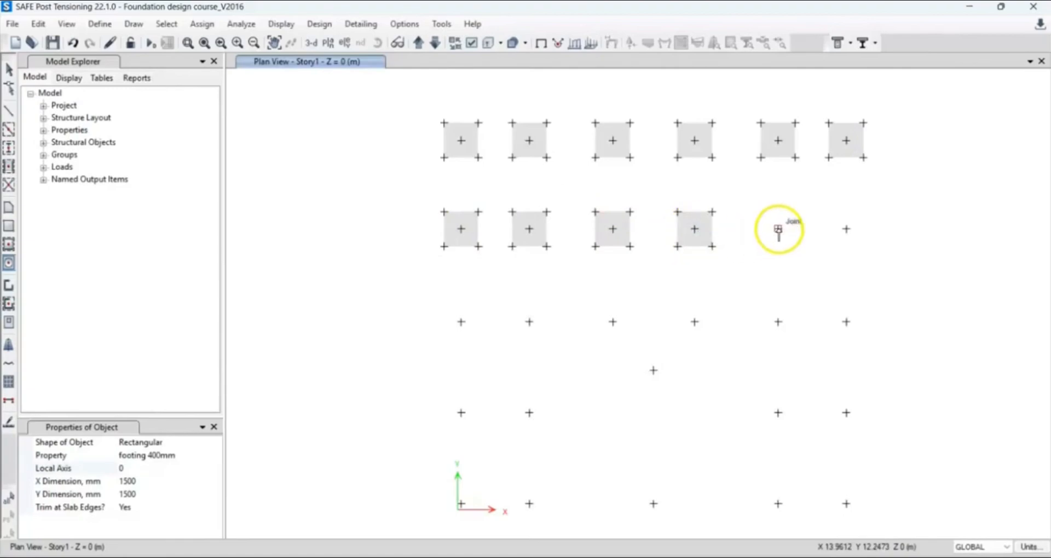
left_click(778, 229)
left_click(846, 230)
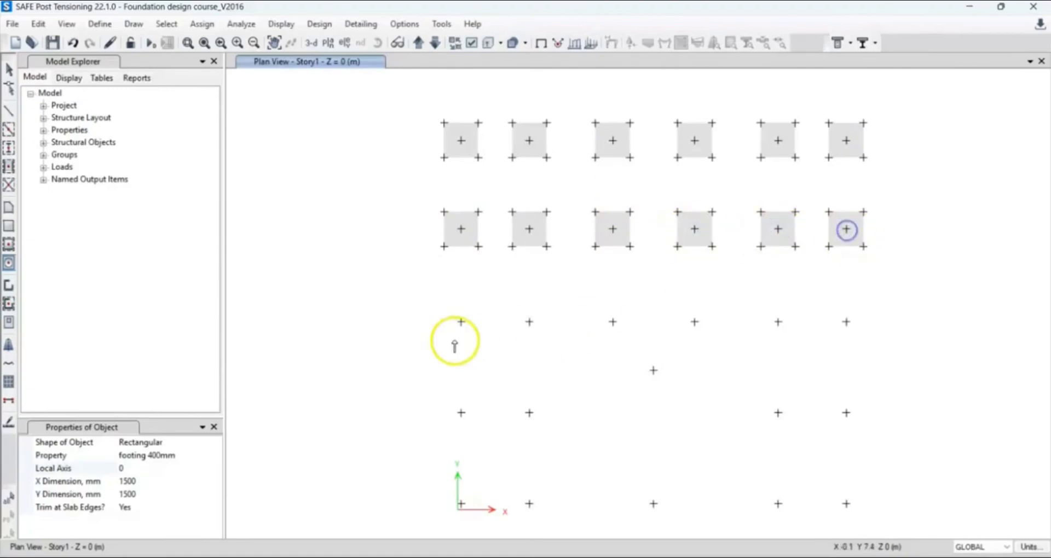
Place 1500 x 1500 mm rectangular footings at all six column joints in the plan's third row.
left_click(460, 324)
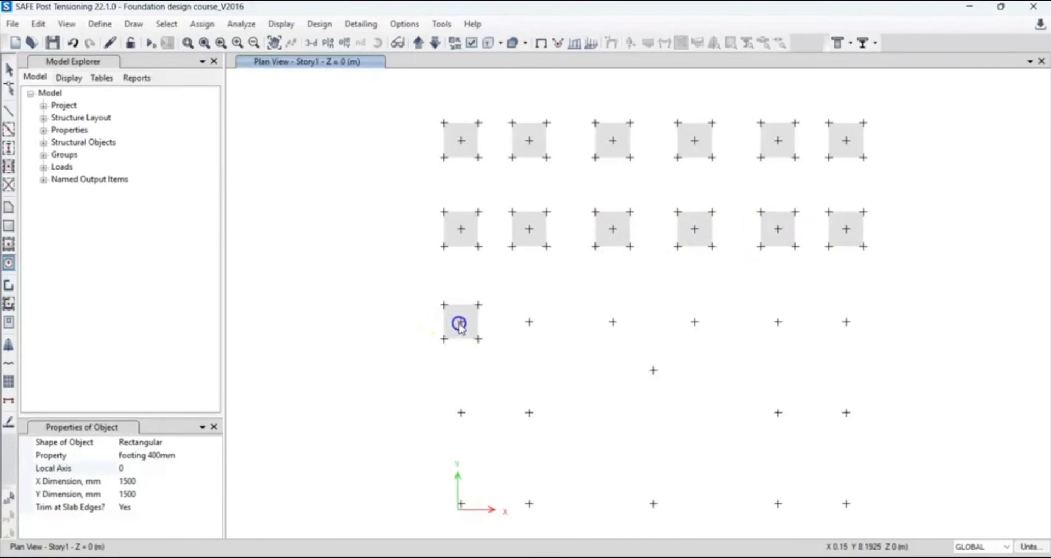
left_click(529, 323)
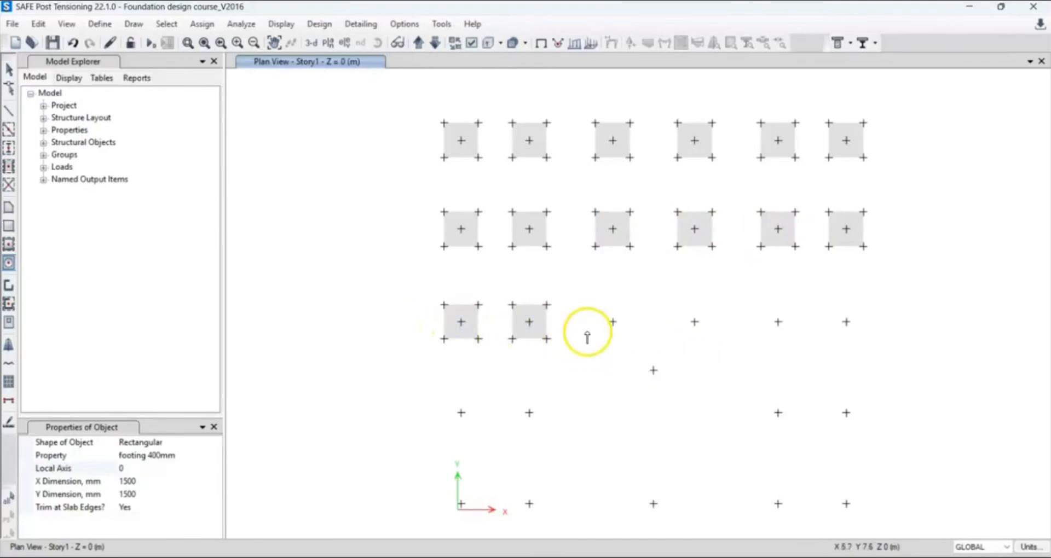
left_click(611, 323)
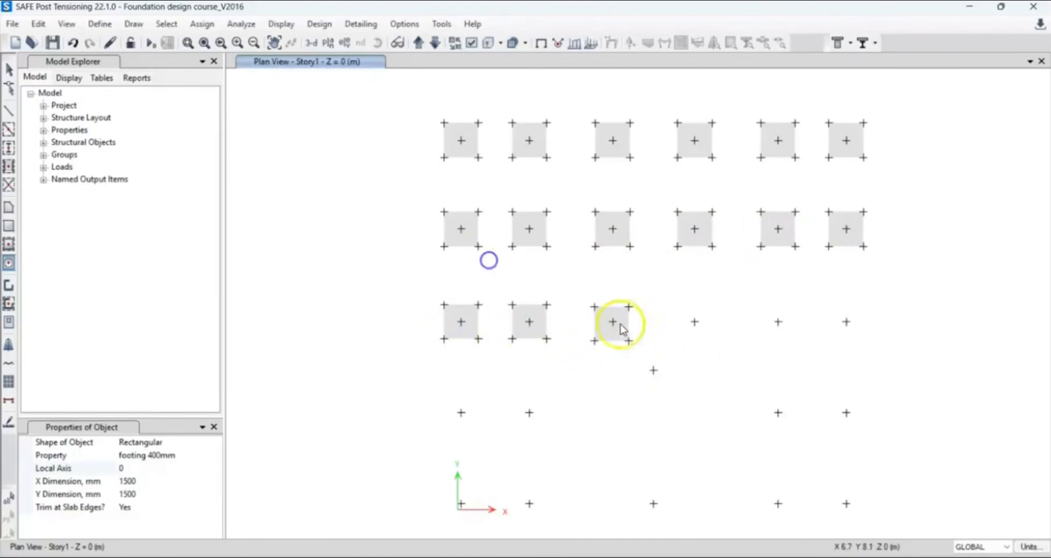
left_click(694, 323)
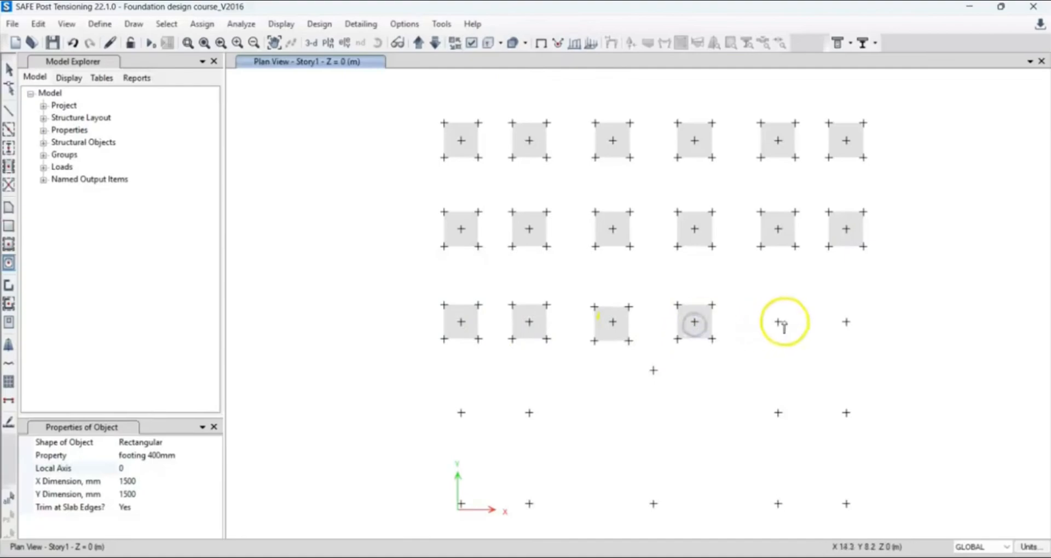
left_click(778, 322)
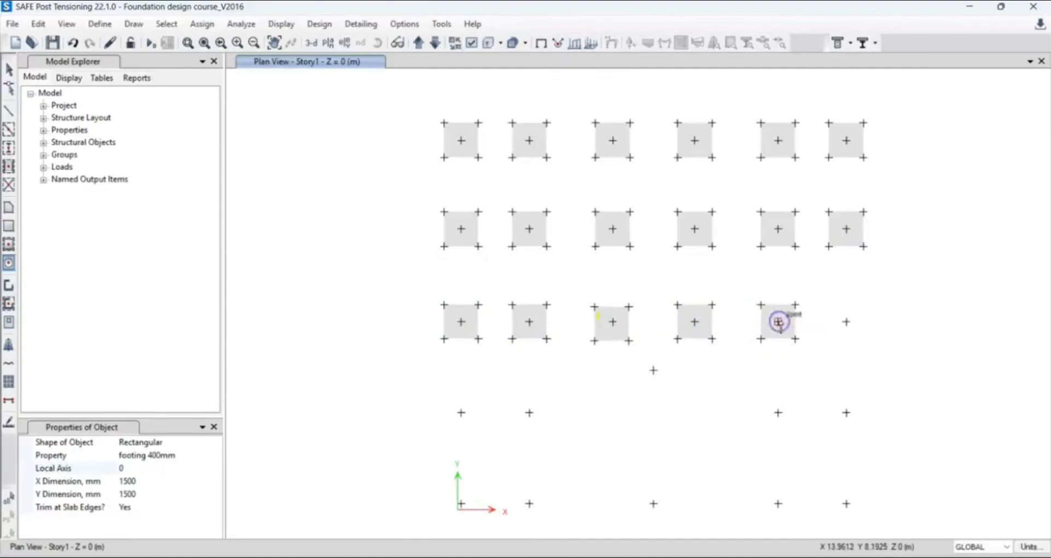
left_click(848, 324)
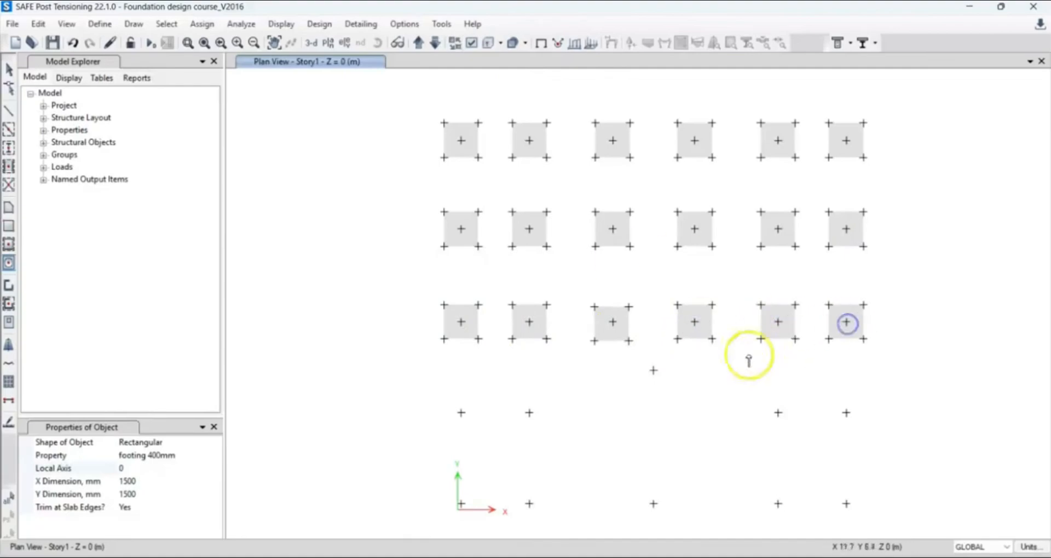
Place the same 1500 mm square footings at the isolated central joint and the four joints in the fourth row.
left_click(653, 372)
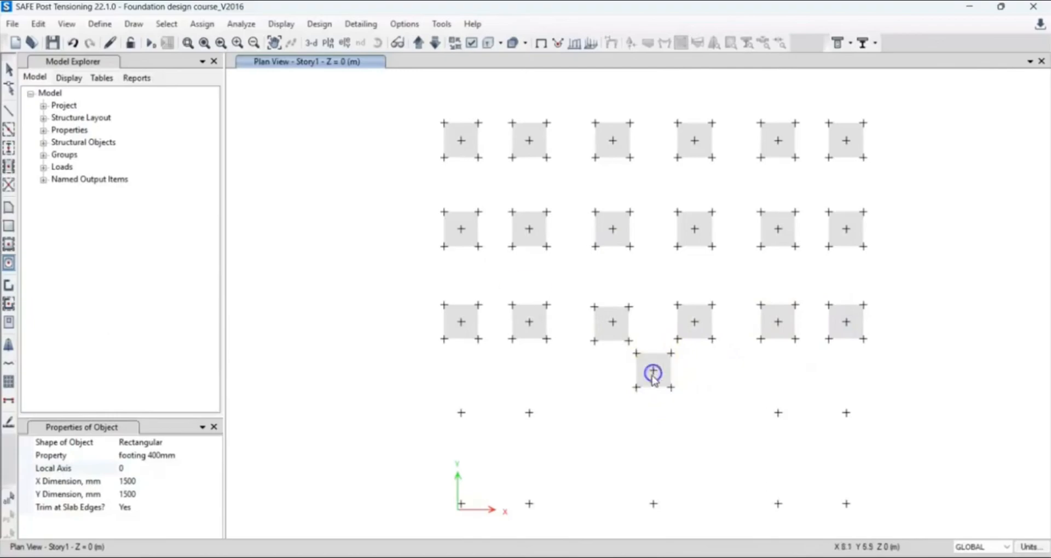
left_click(462, 413)
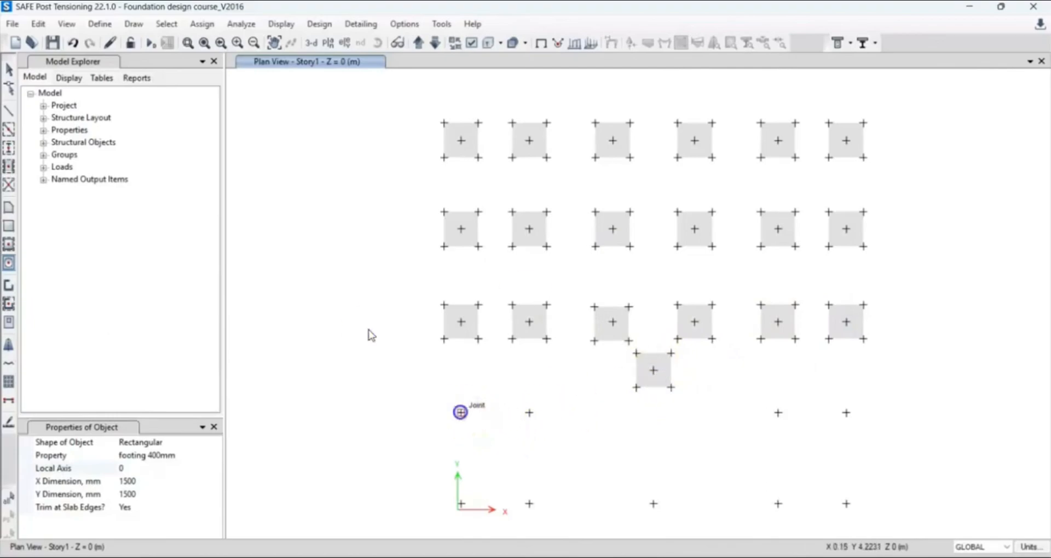
left_click(529, 416)
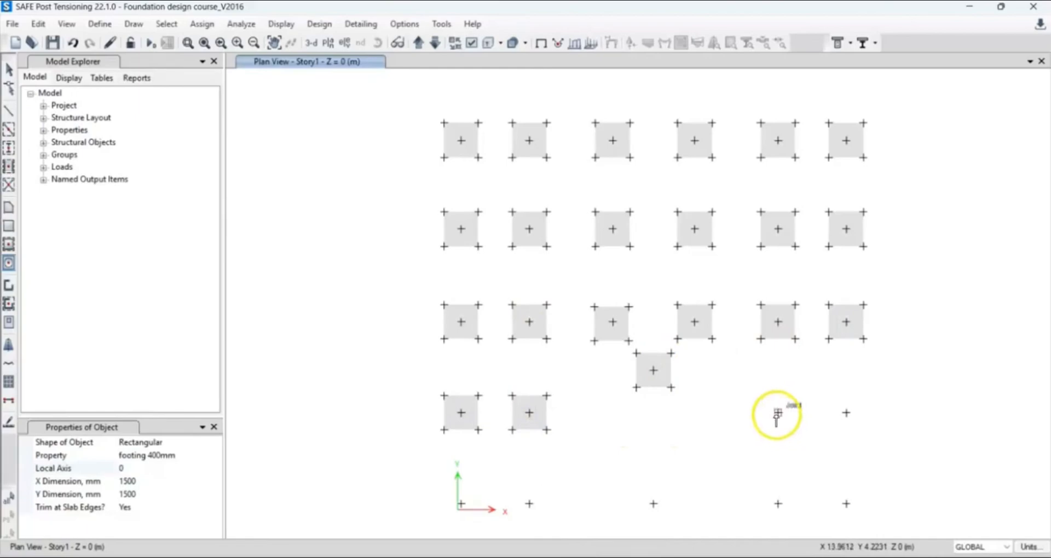
left_click(778, 415)
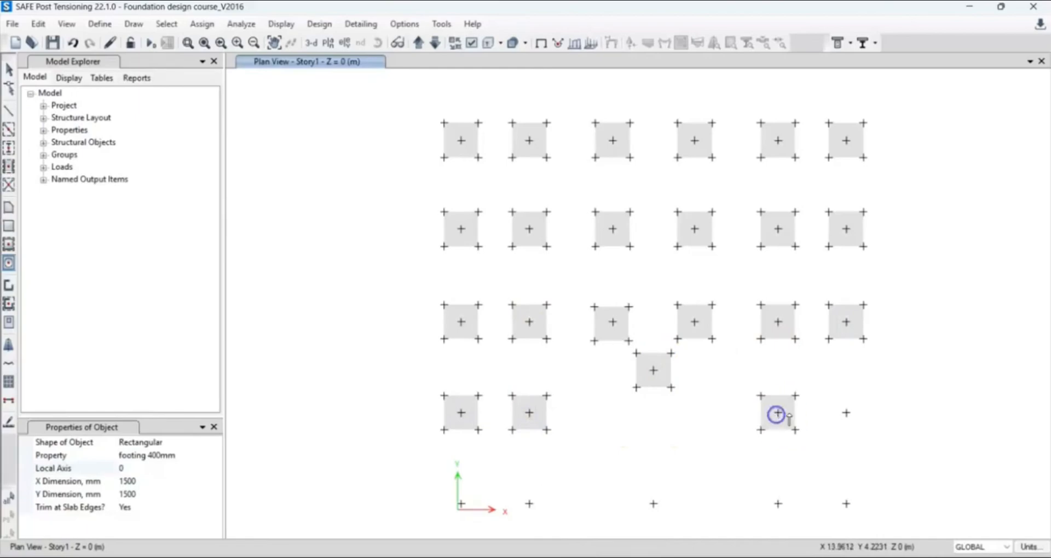
left_click(846, 414)
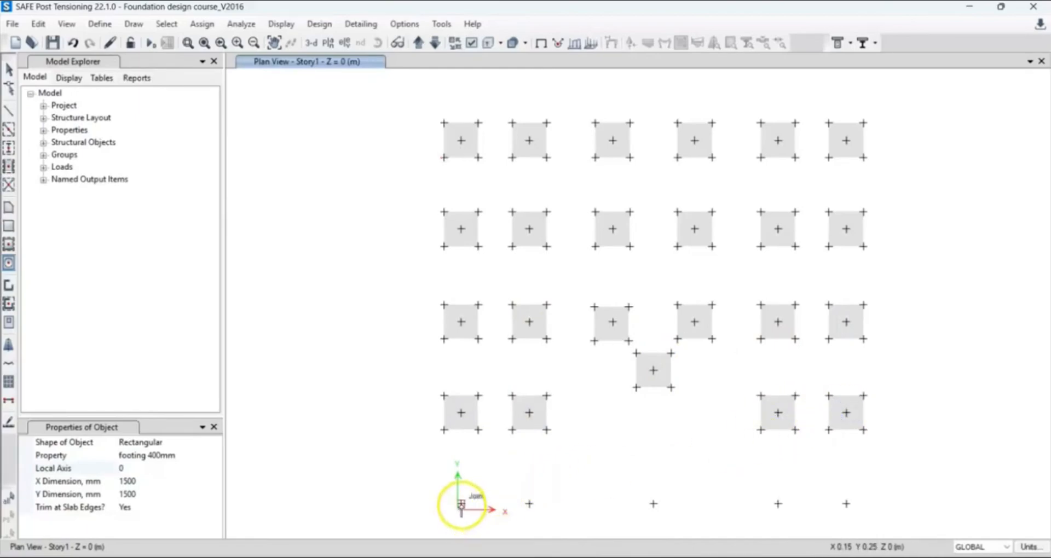
Place 1500 mm square footings at the five joints in the plan's lowest row and end area drawing.
left_click(461, 504)
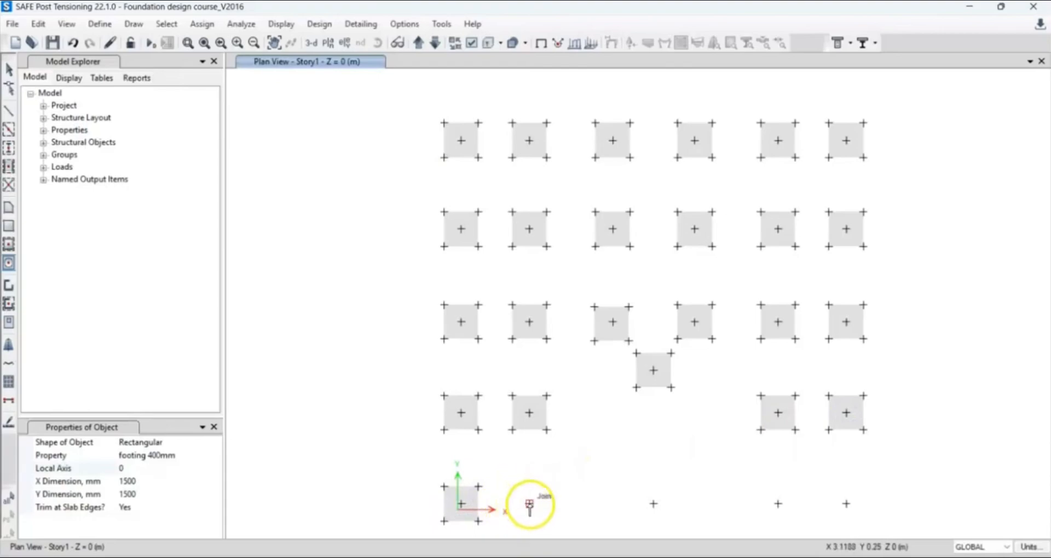
left_click(529, 504)
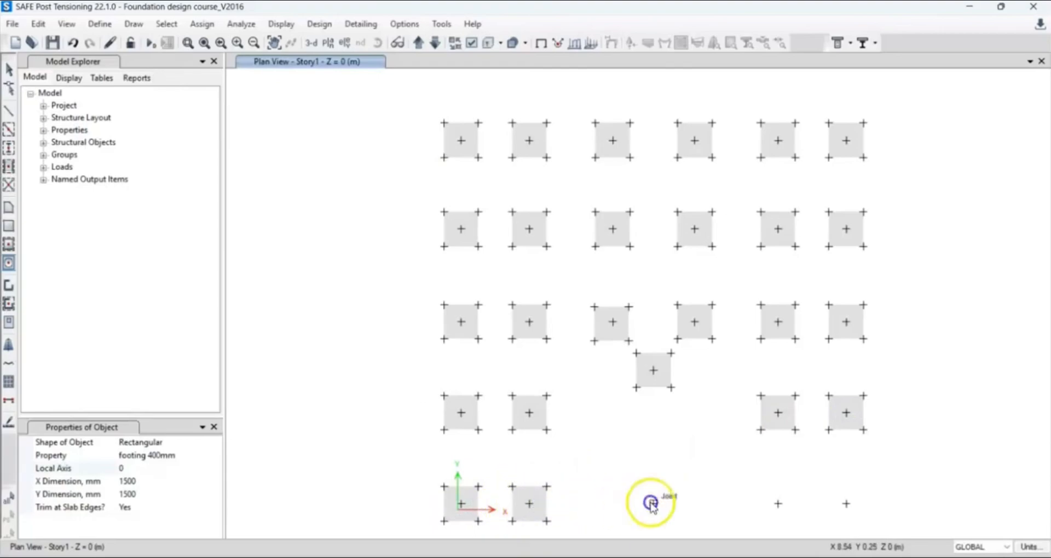
left_click(652, 504)
left_click(778, 504)
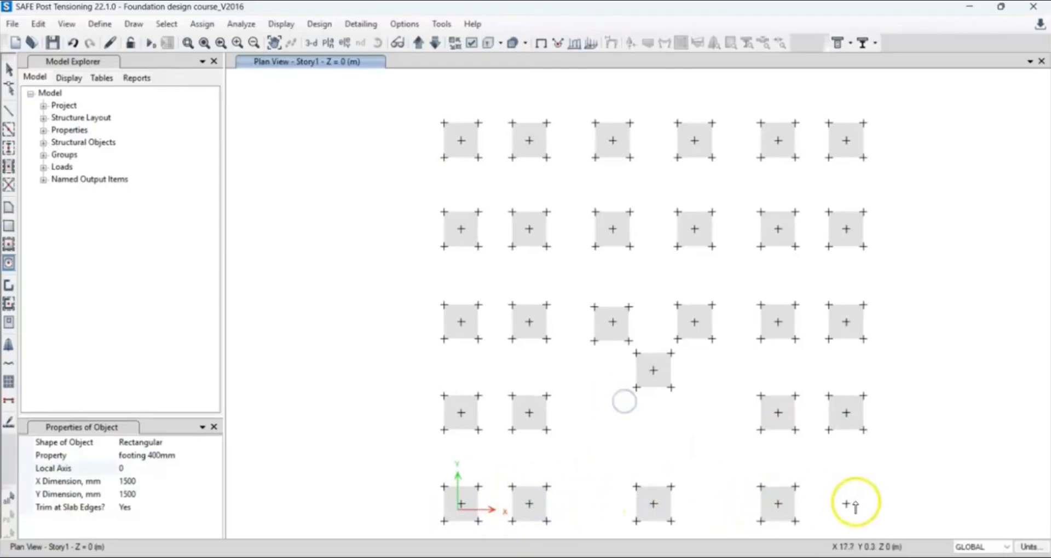
left_click(846, 504)
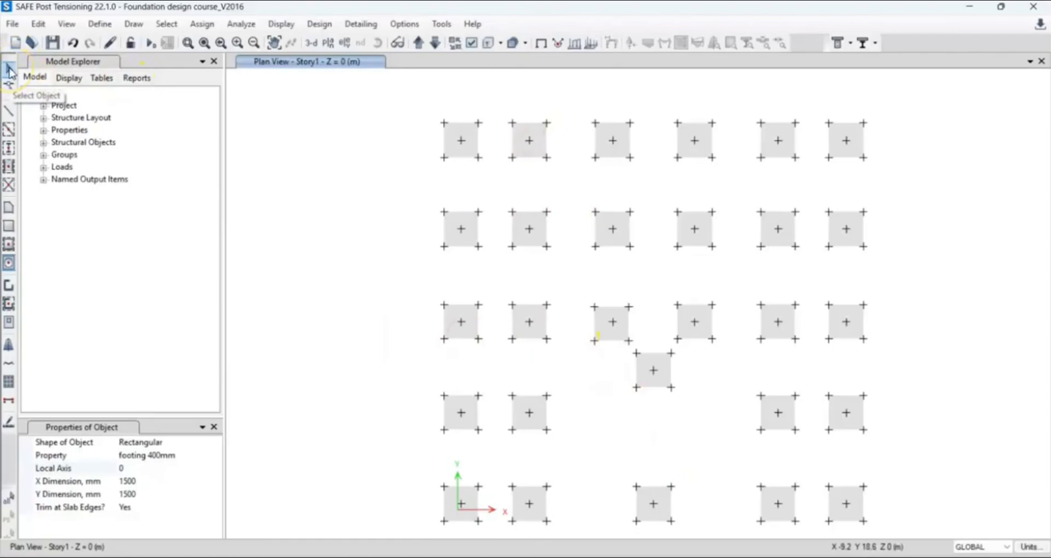
left_click(10, 70)
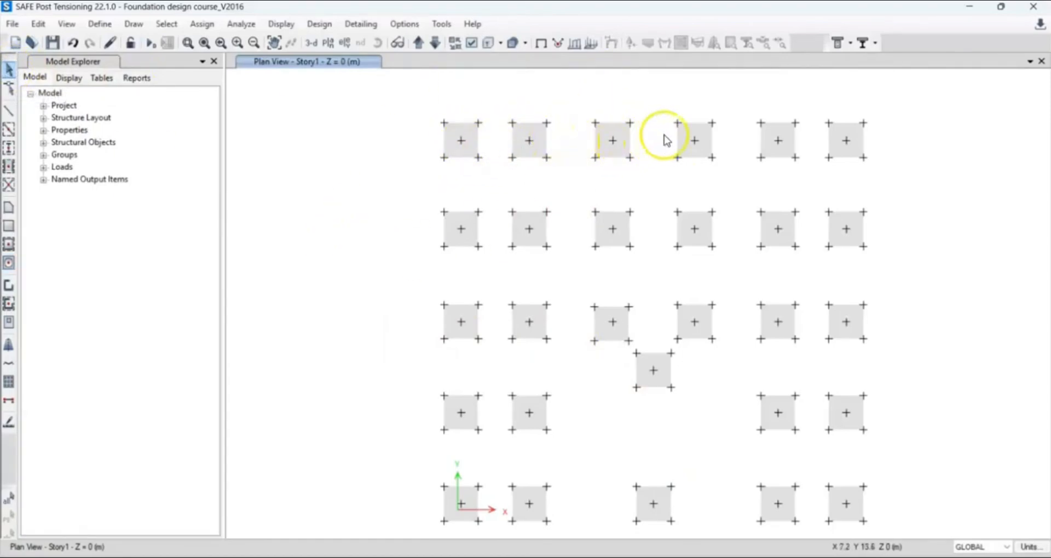
Review the slab information and assignments of the first footing in the uppermost row, then deselect it.
left_click(464, 142)
right_click(464, 141)
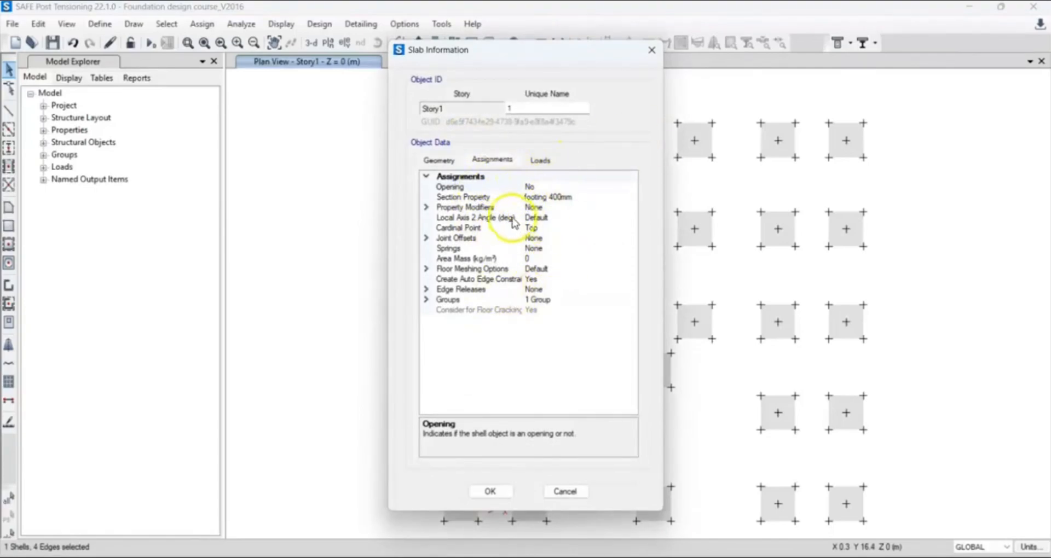
left_click(651, 51)
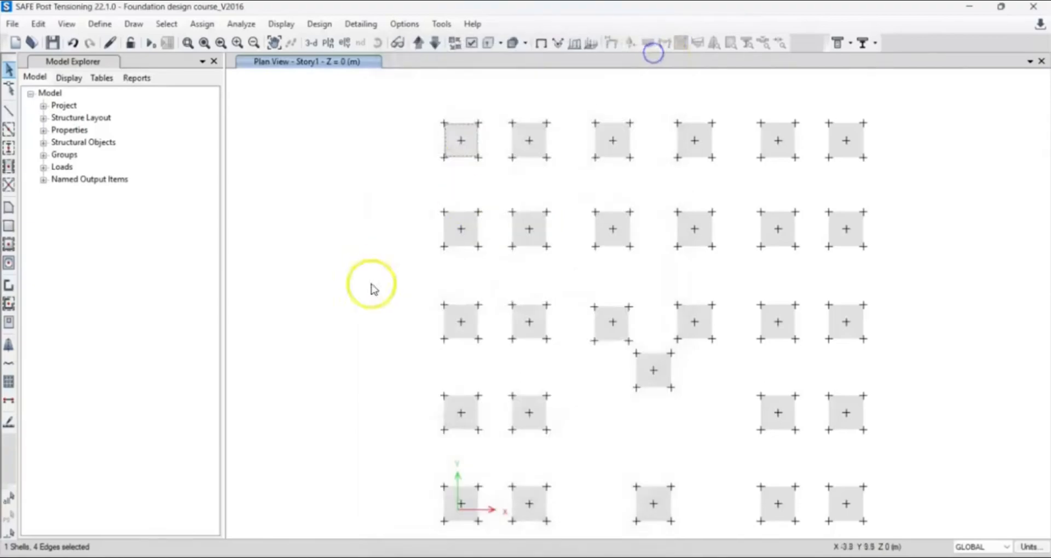
left_click(469, 136)
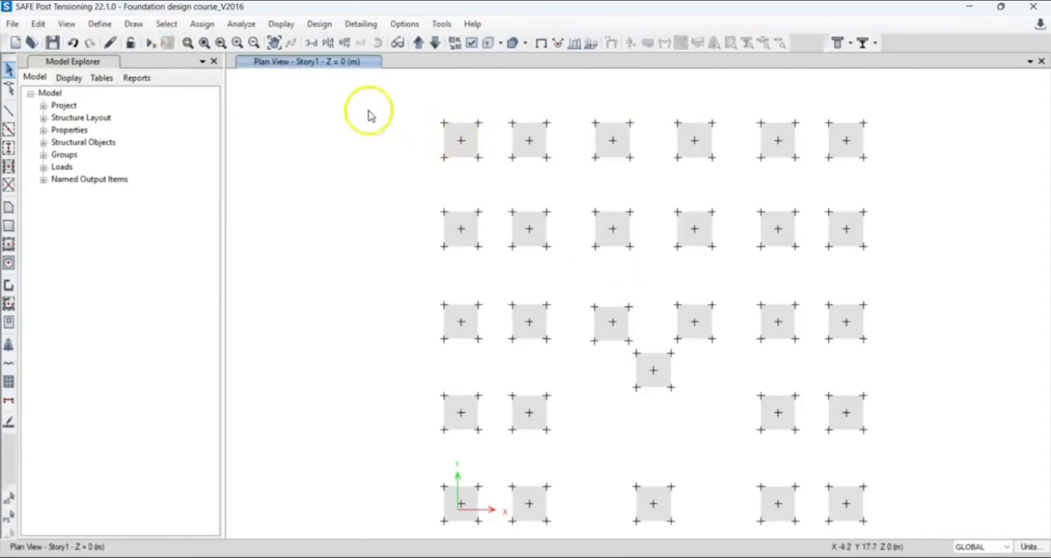
Select every slab in the model that uses the footing 400mm slab property.
left_click(166, 24)
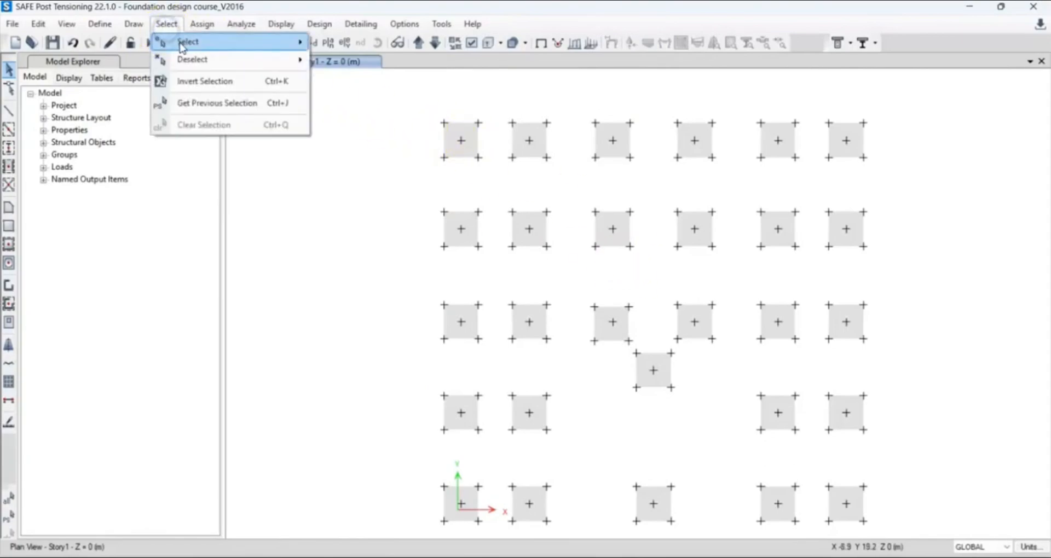
mouse_move(186, 42)
mouse_move(436, 140)
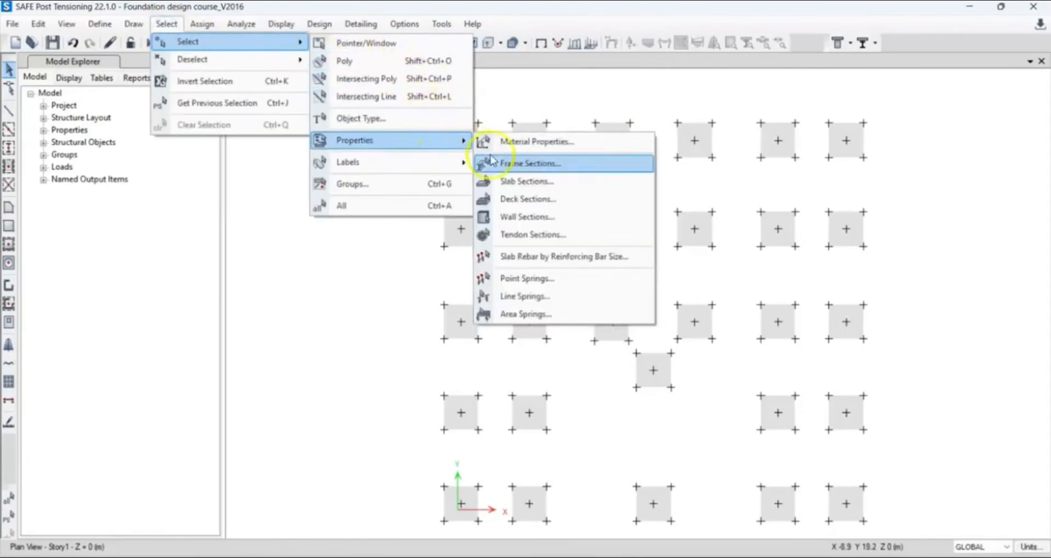
left_click(549, 182)
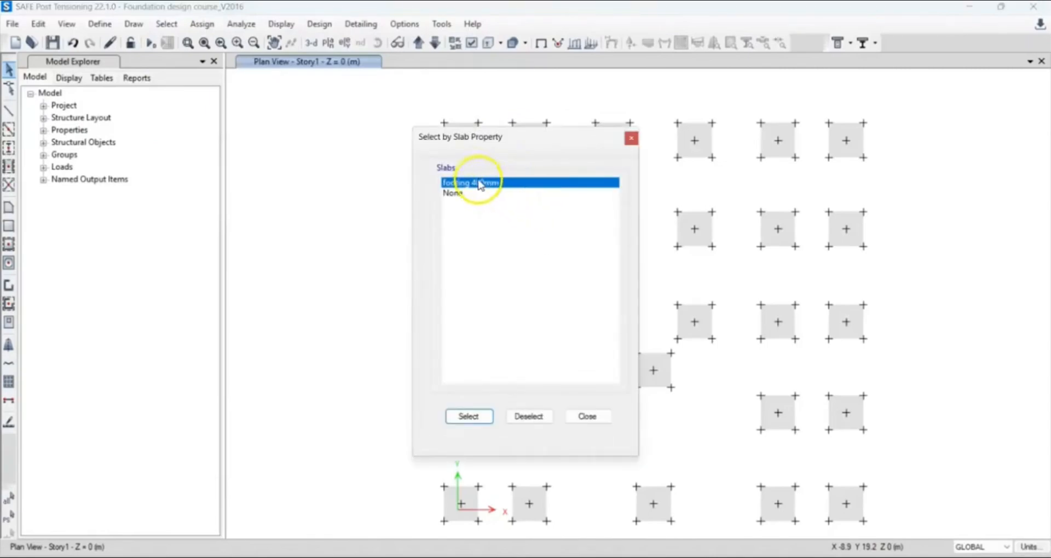
left_click(469, 416)
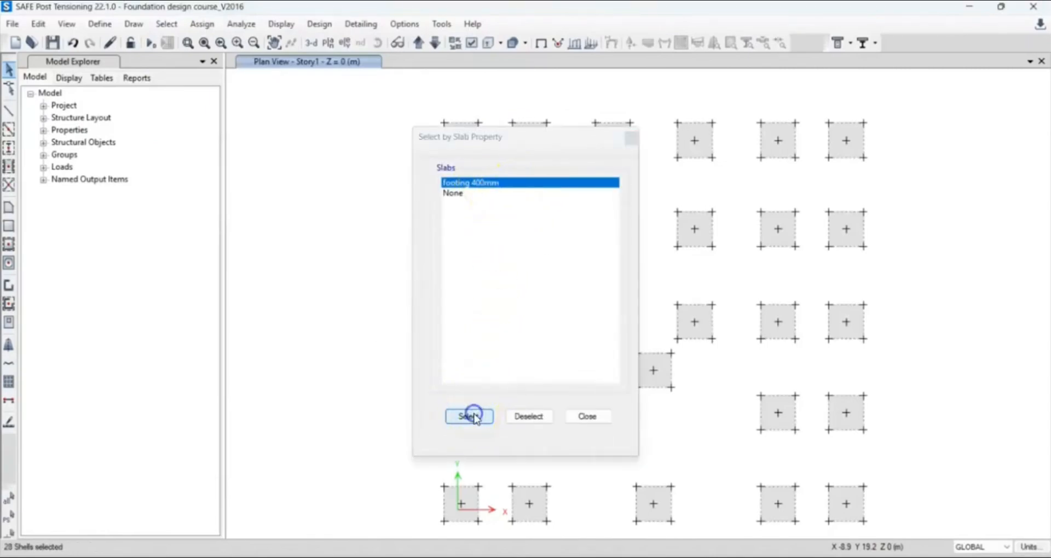
left_click(586, 417)
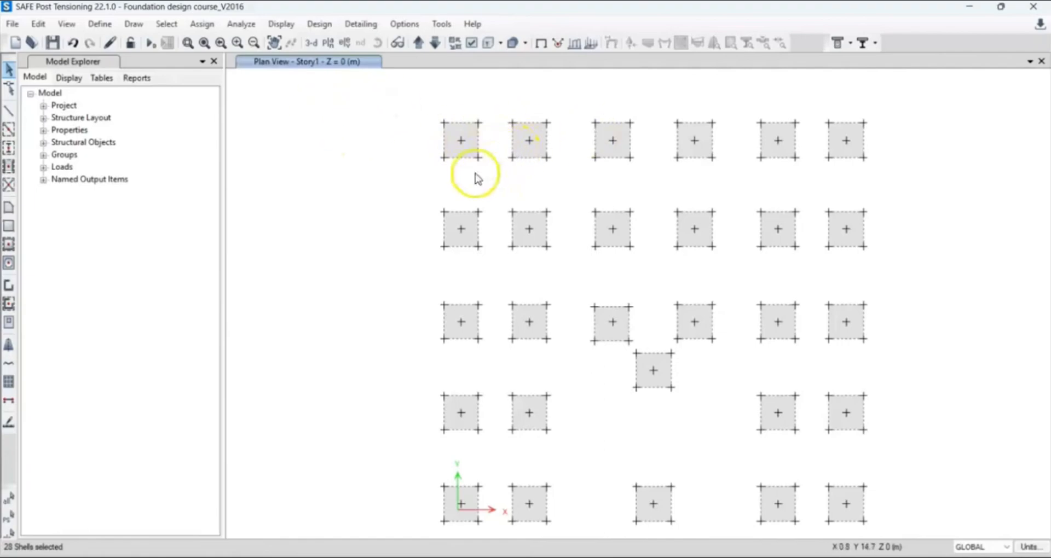
Check the slab section assignment for the selected footings and leave it without applying anything.
left_click(194, 25)
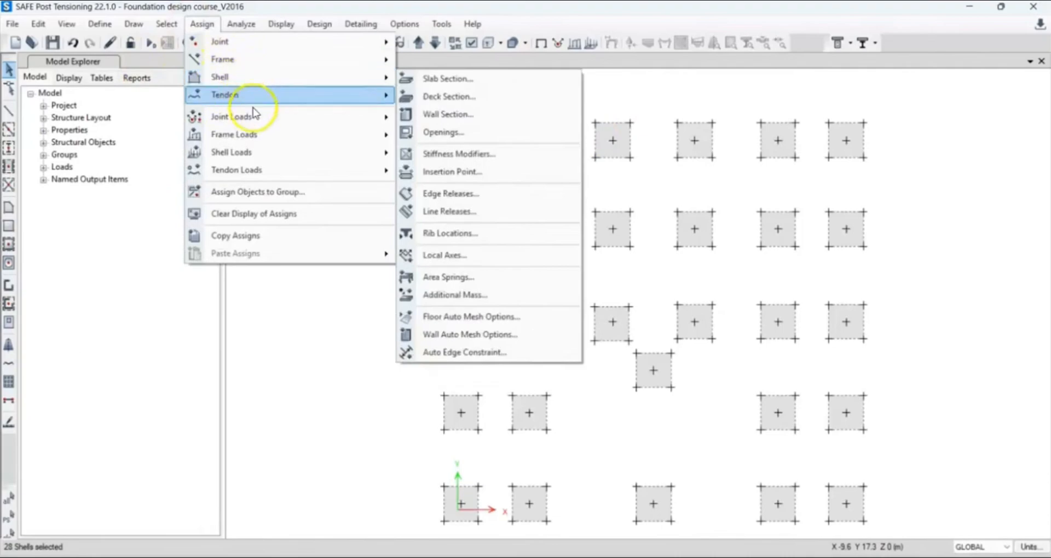
mouse_move(274, 64)
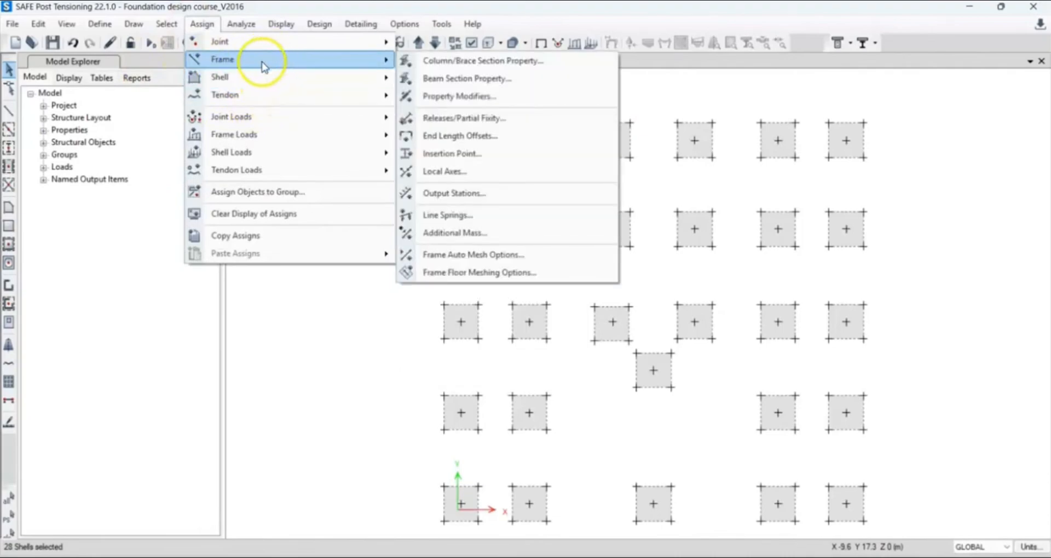
mouse_move(259, 80)
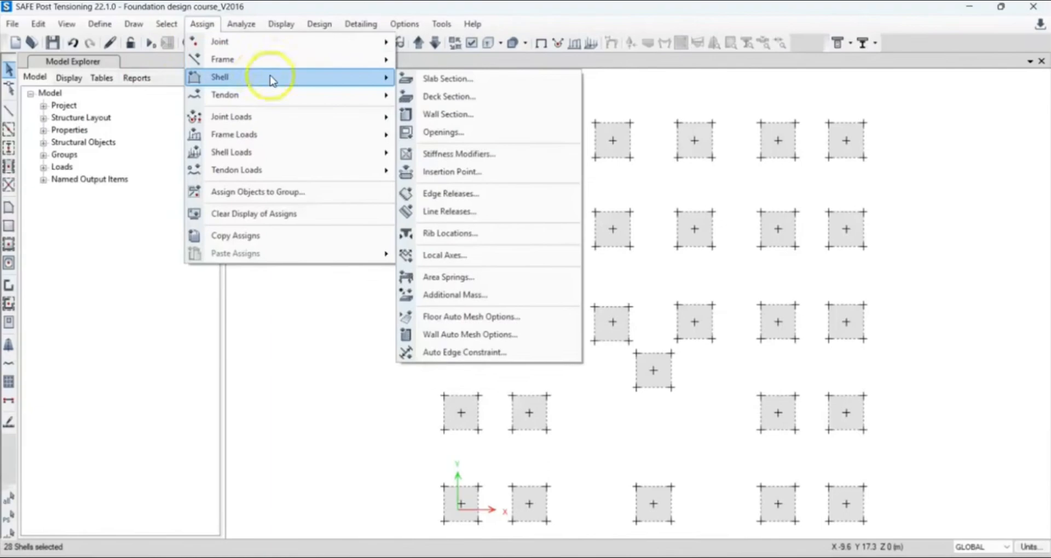
left_click(448, 80)
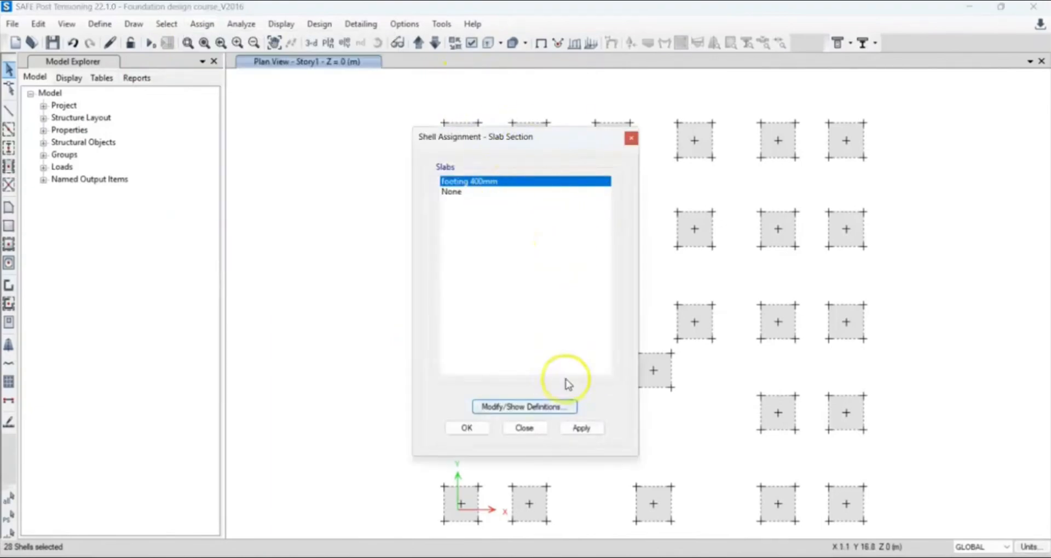
left_click(524, 428)
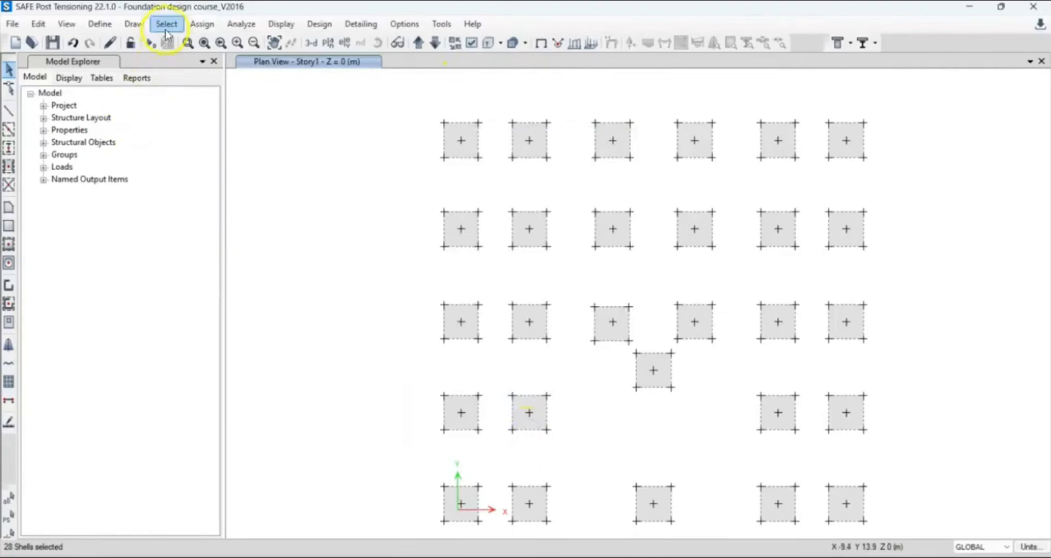
Assign the SOIL area spring to all selected footings.
left_click(202, 24)
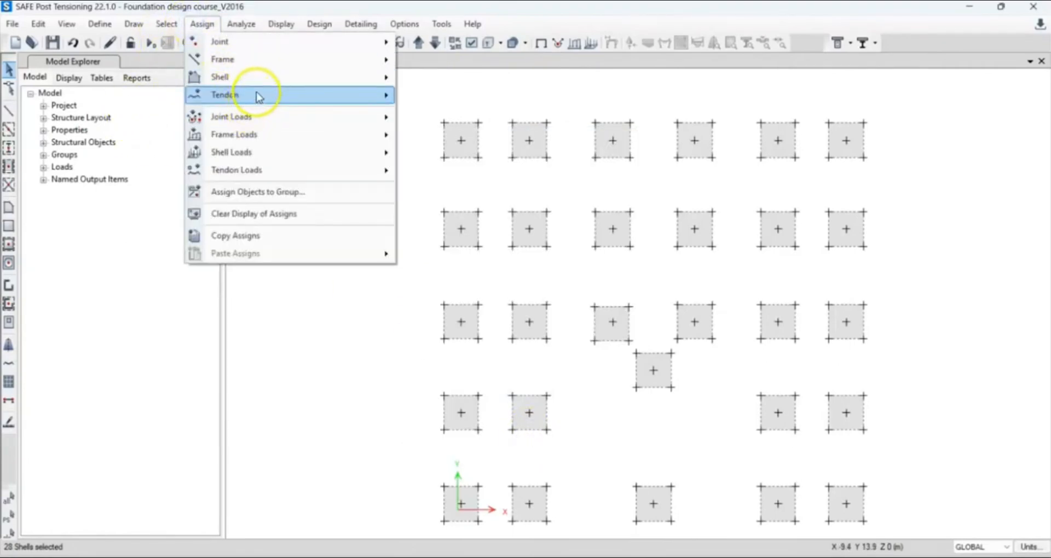
mouse_move(262, 78)
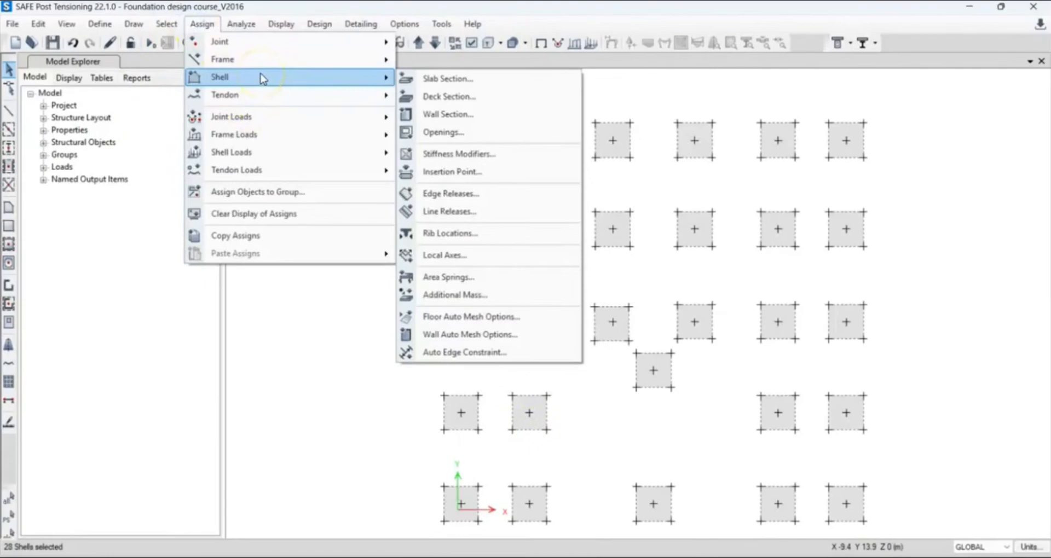
left_click(447, 277)
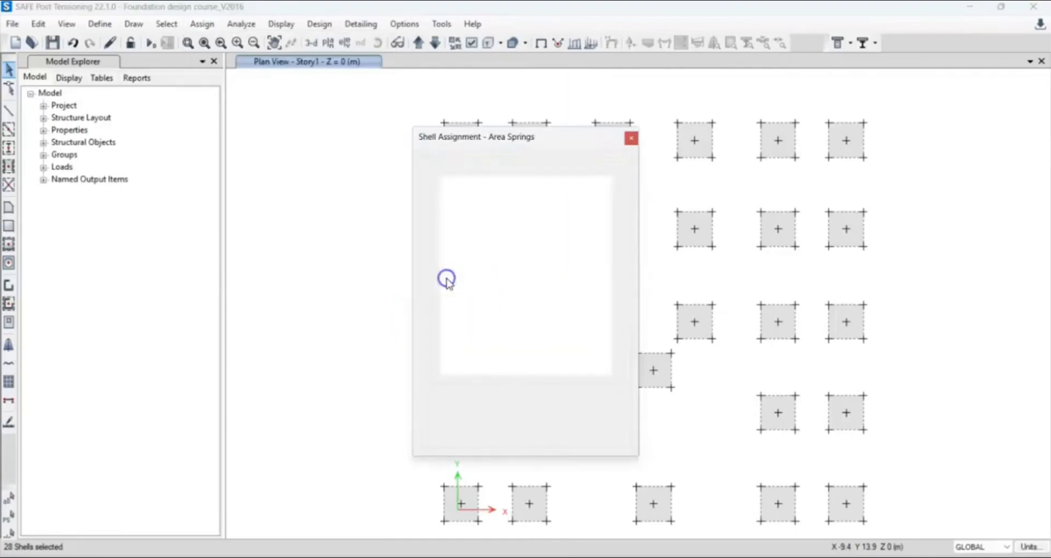
left_click(452, 192)
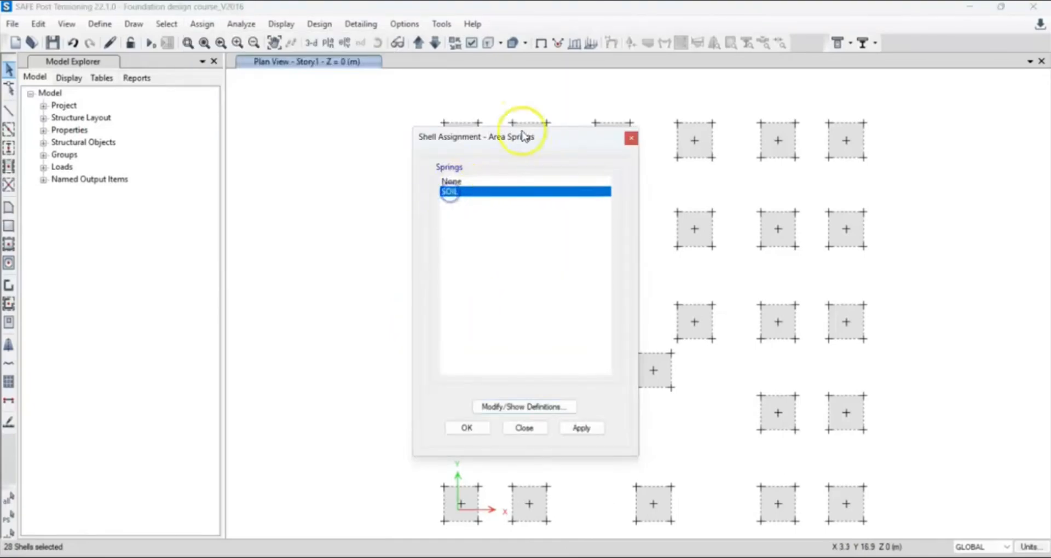
left_click_drag(562, 141, 315, 131)
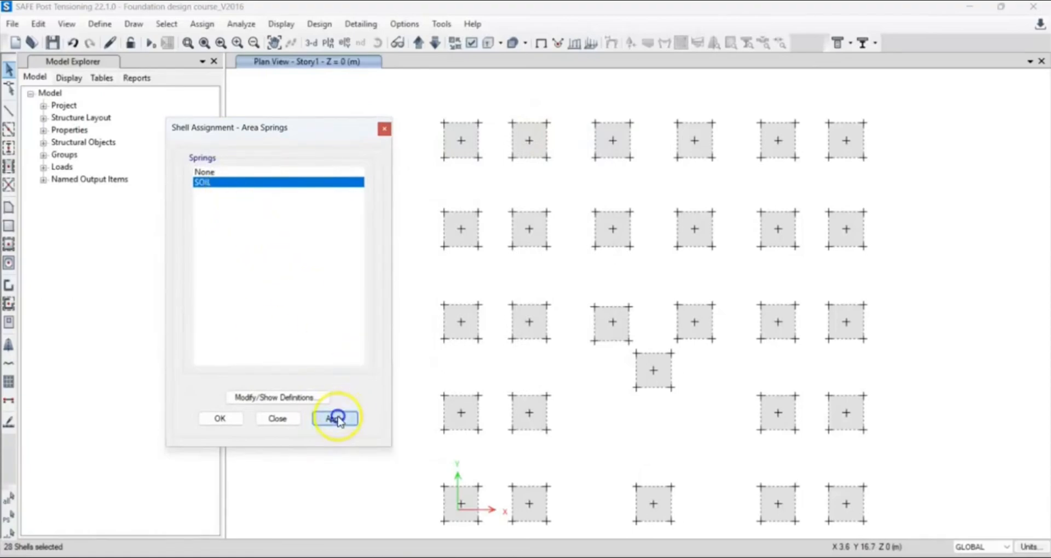
left_click(336, 418)
left_click(218, 419)
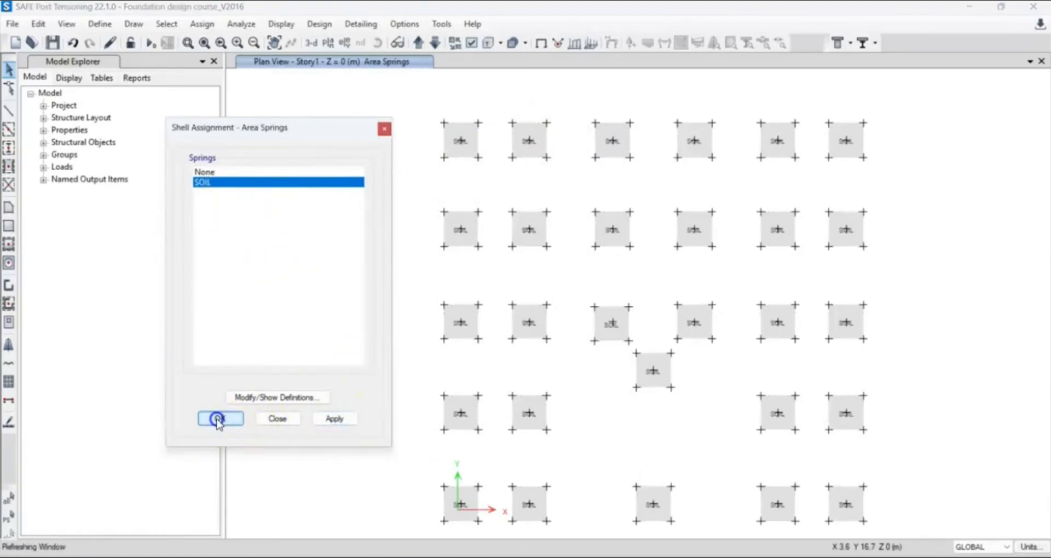
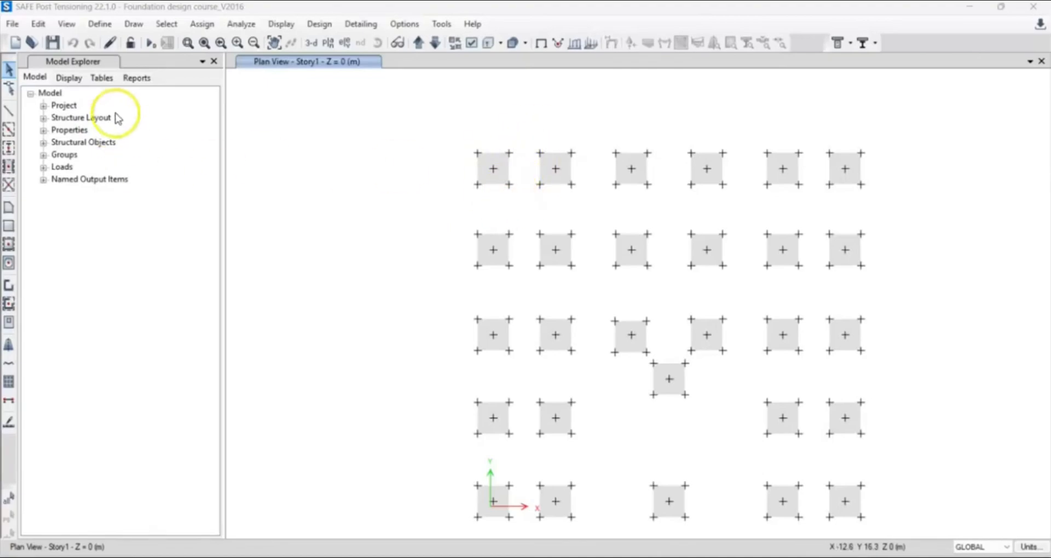
Open the load combination definitions and examine the whole list of combinations, including the PD+L) combination at its end.
left_click(100, 25)
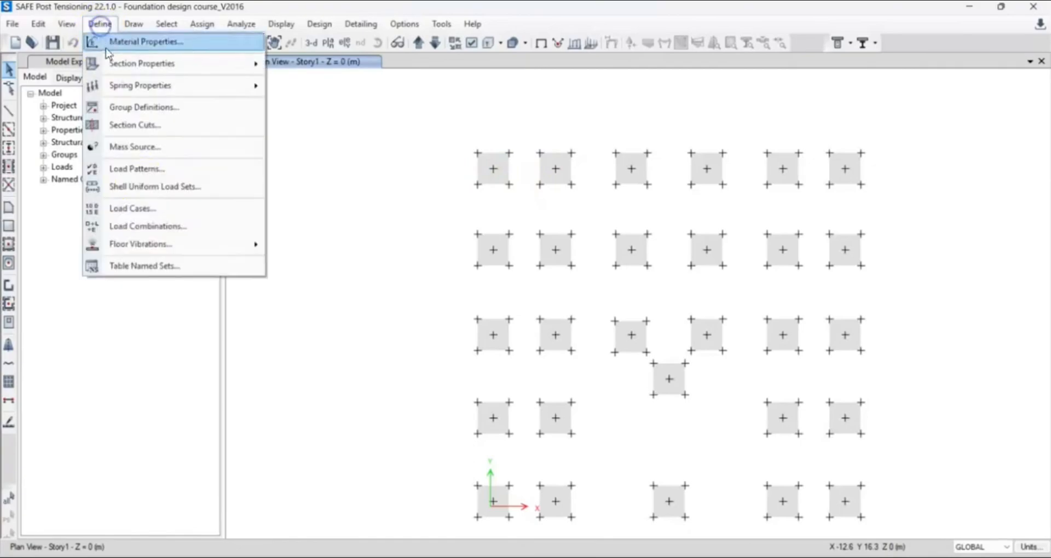
left_click(174, 226)
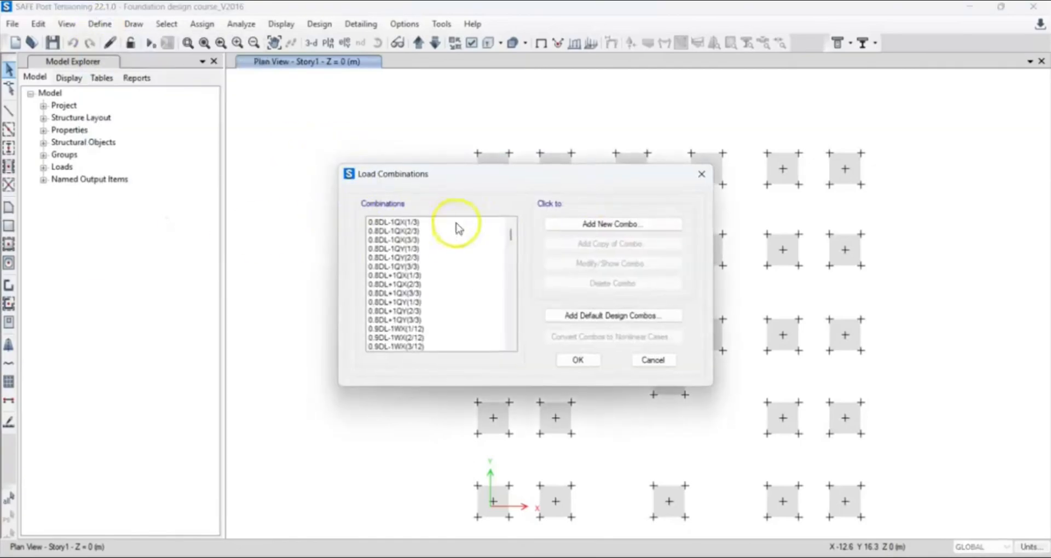
left_click_drag(511, 236, 508, 335)
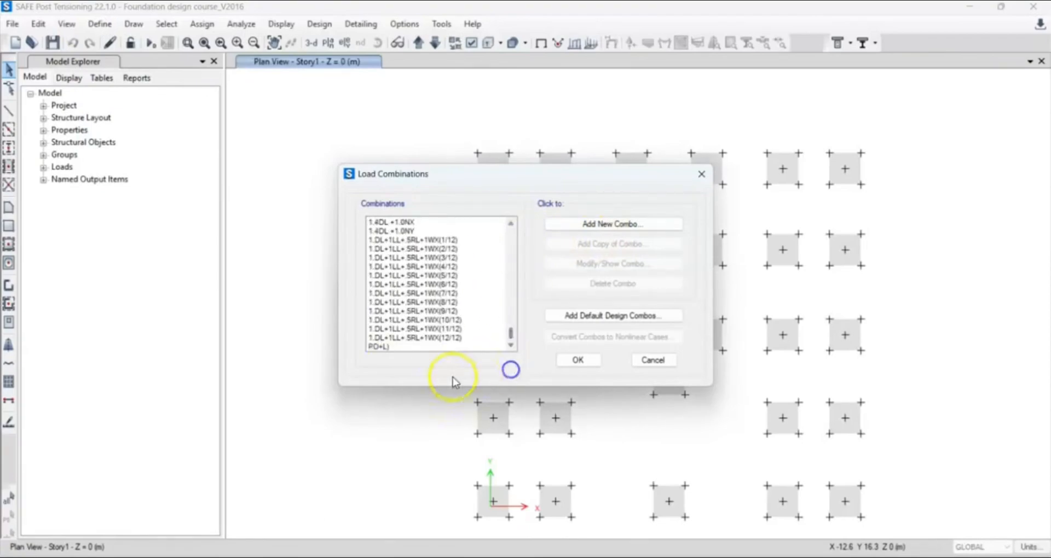
left_click(390, 347)
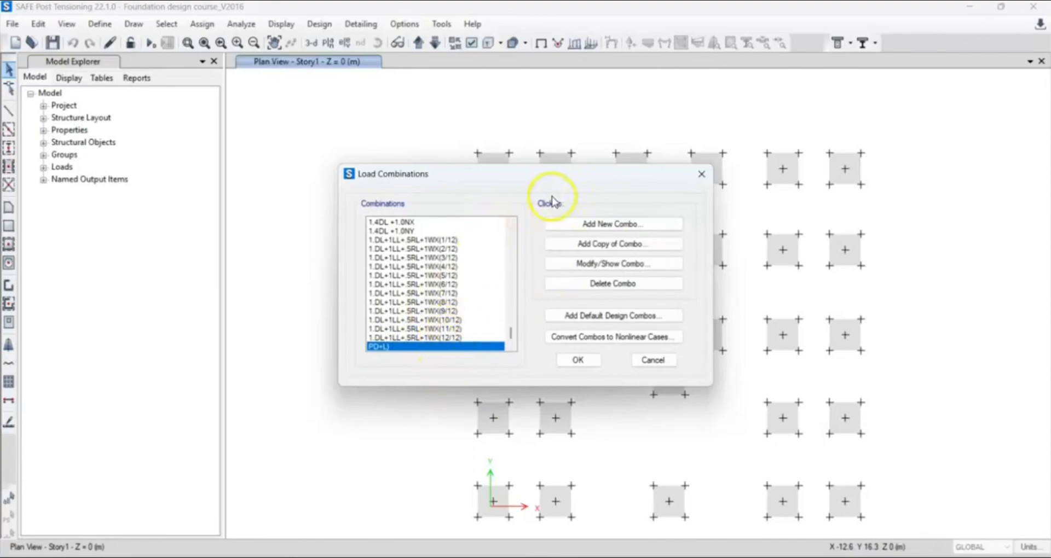
left_click_drag(567, 183, 454, 153)
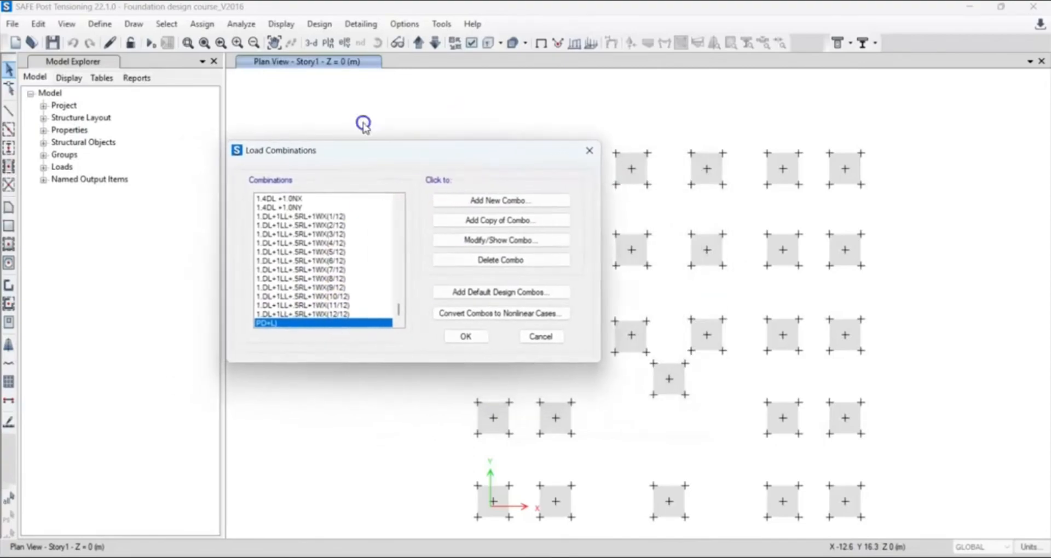
left_click_drag(401, 315, 400, 203)
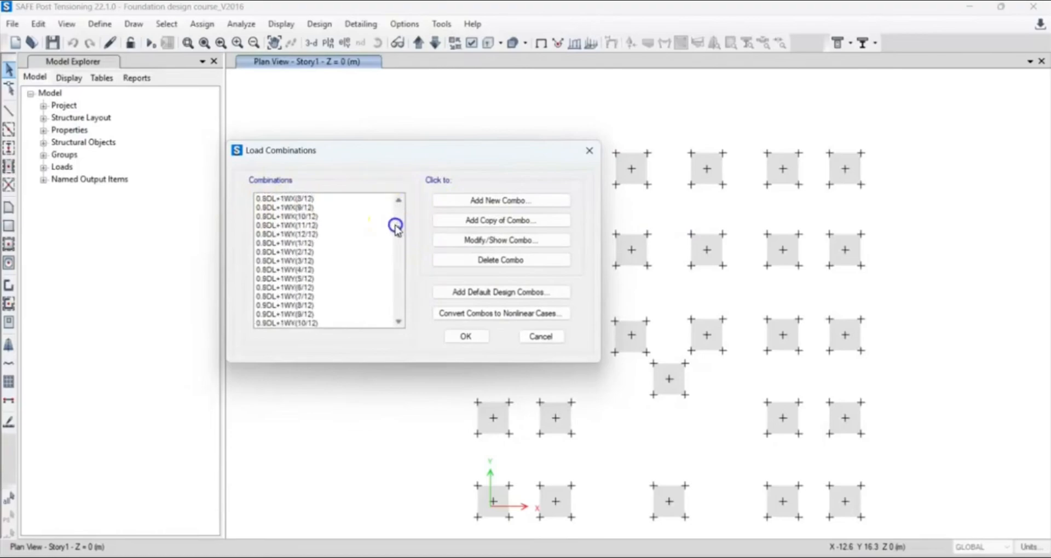
mouse_move(282, 211)
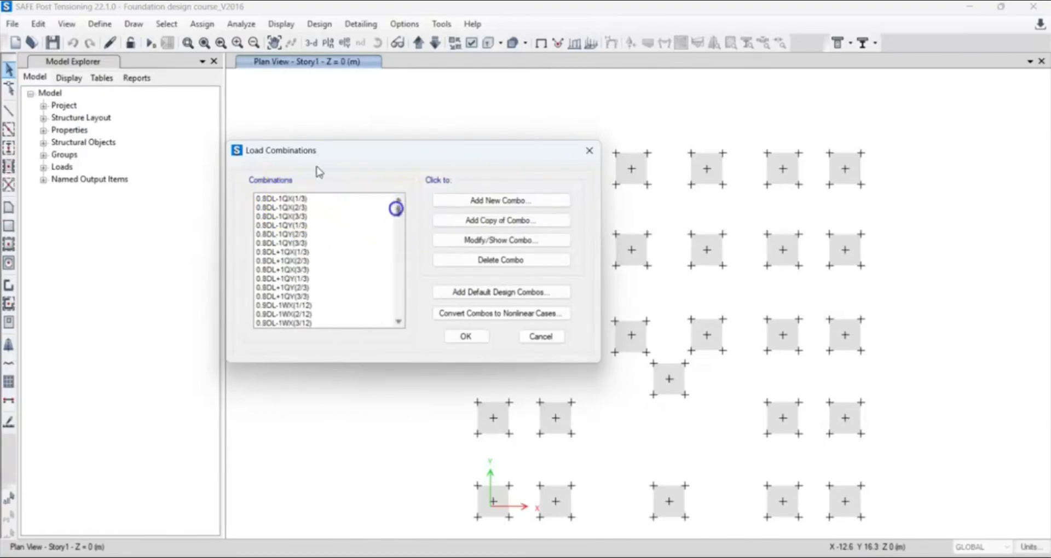
Create a new load combination named "envelope strngth" with Envelope as its combination type.
left_click(478, 204)
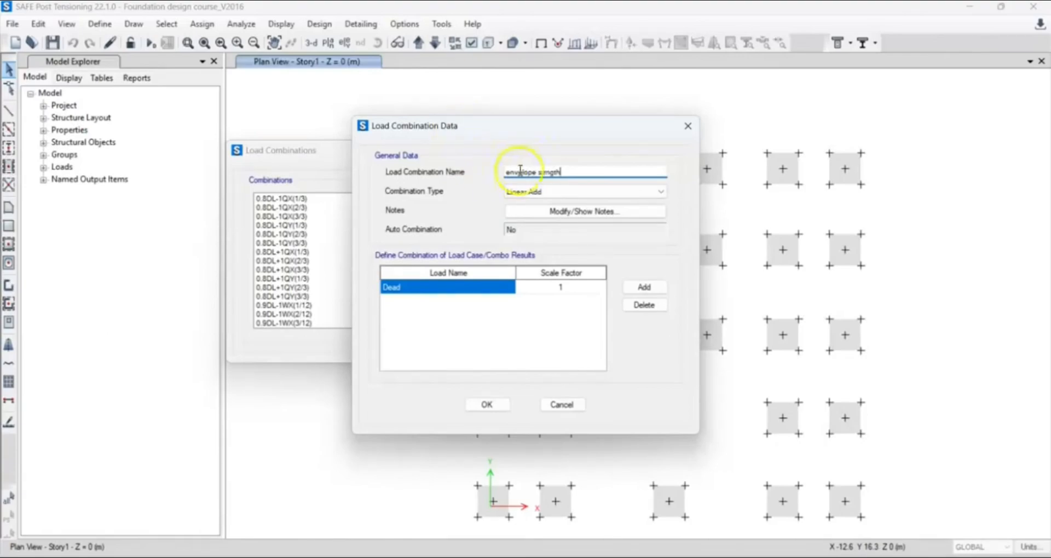
left_click(533, 192)
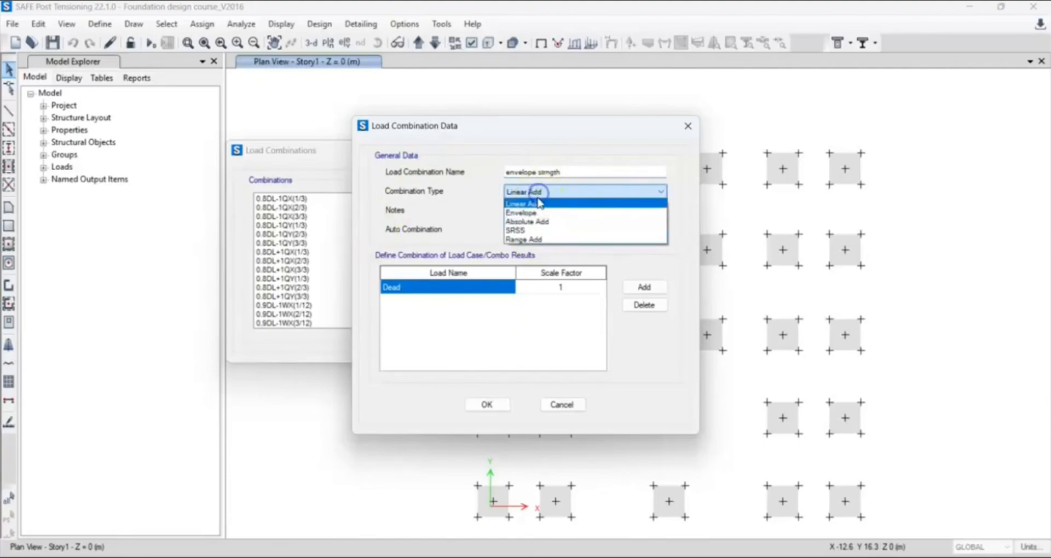
left_click(542, 215)
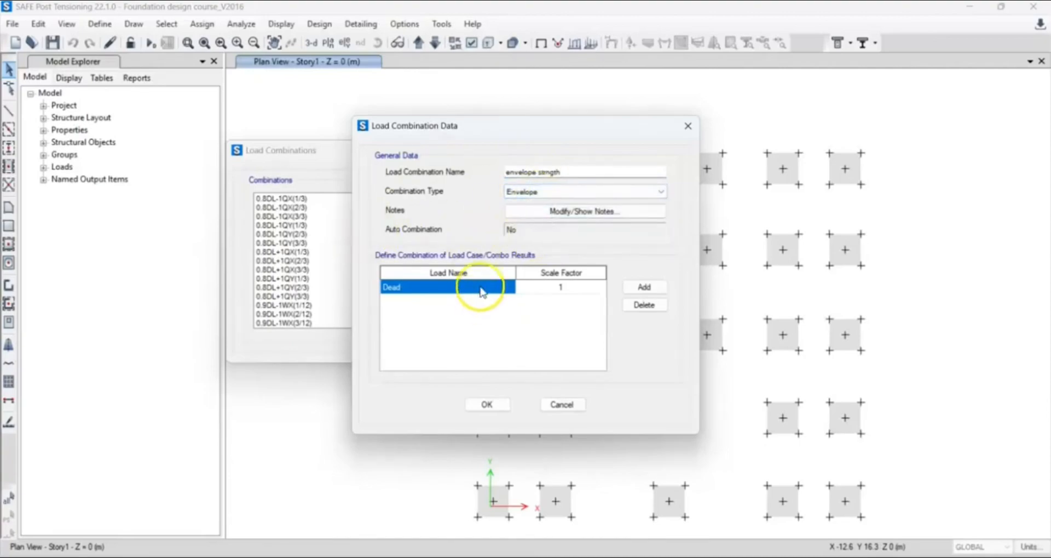
Replace the default Dead entry in the envelope combination with the 1.4DL +1.0NX combination.
left_click(446, 287)
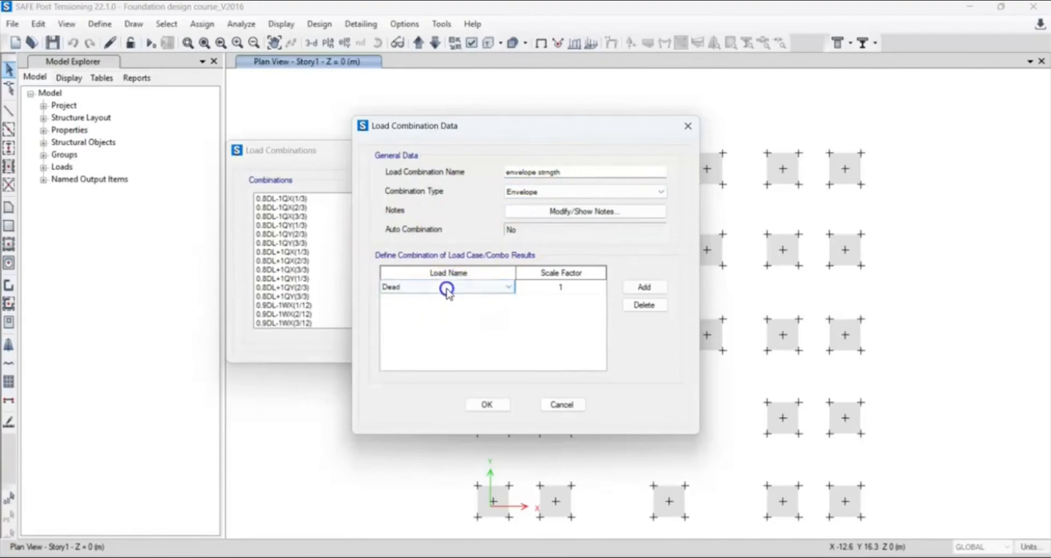
left_click(447, 289)
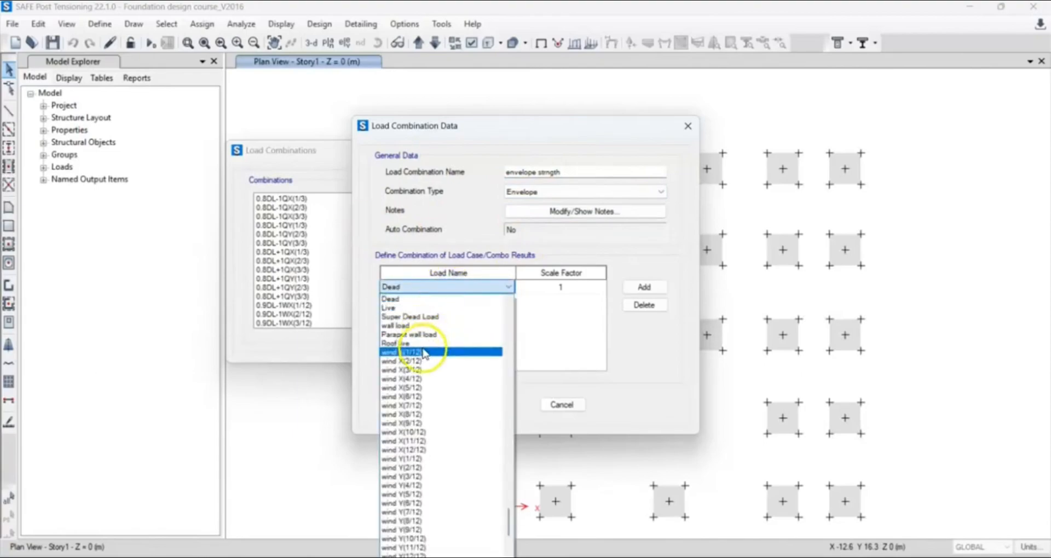
scroll(445, 417, "down", 4)
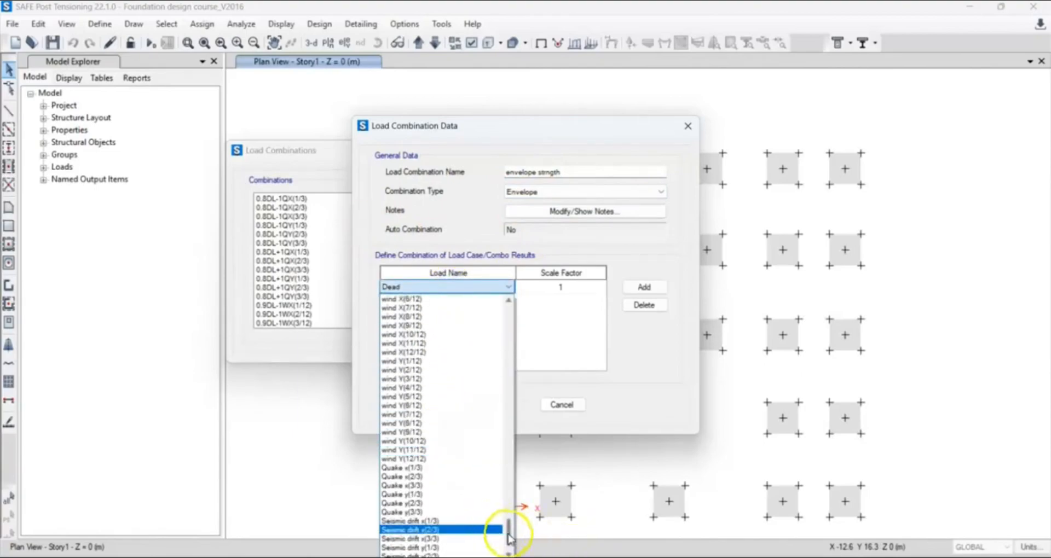
left_click_drag(508, 532, 509, 287)
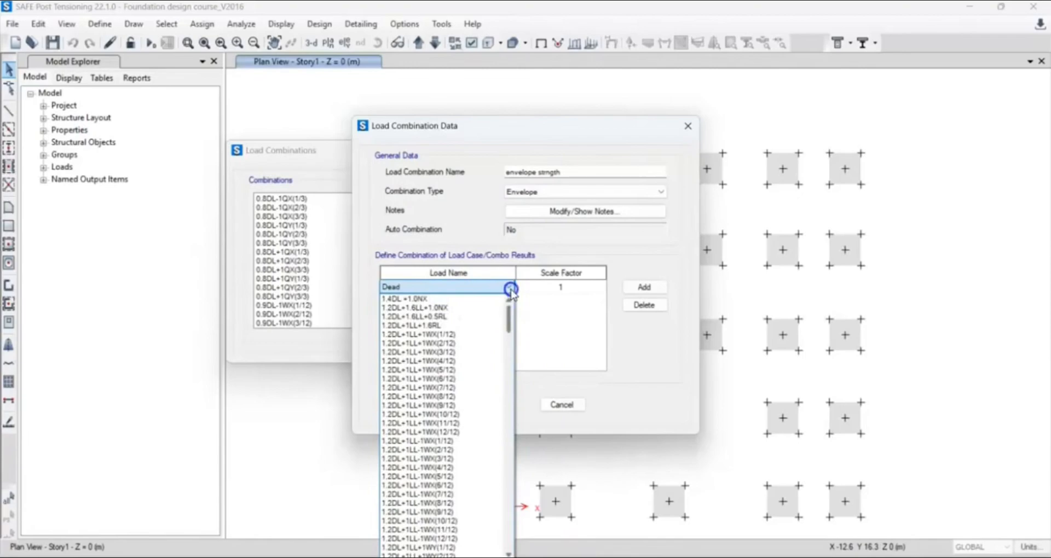
left_click(405, 299)
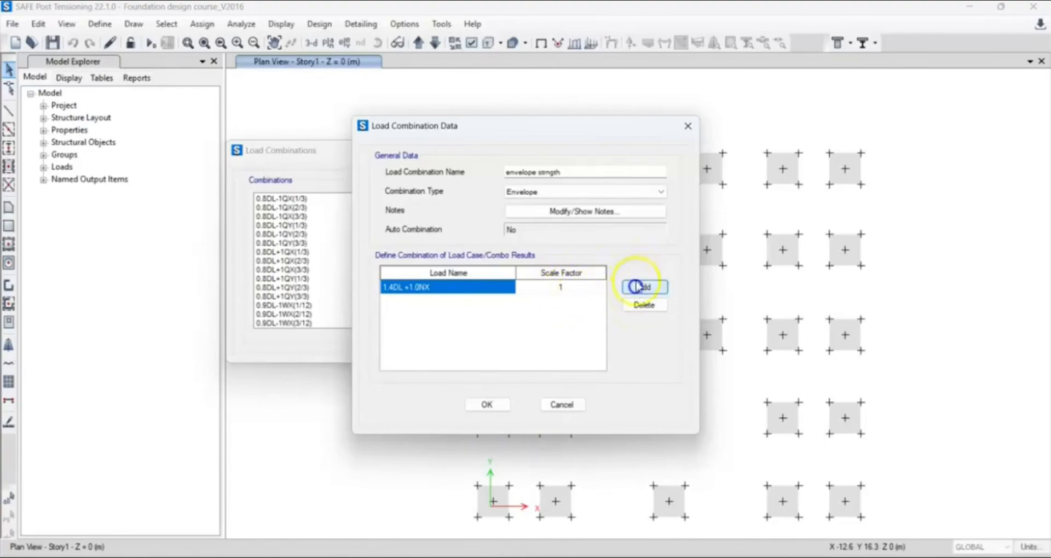
Add the 1.2DL+1.6LL+1.0NX and 1.2DL+1.6LL+0.5RL combinations to the strength envelope.
left_click(644, 287)
left_click(458, 301)
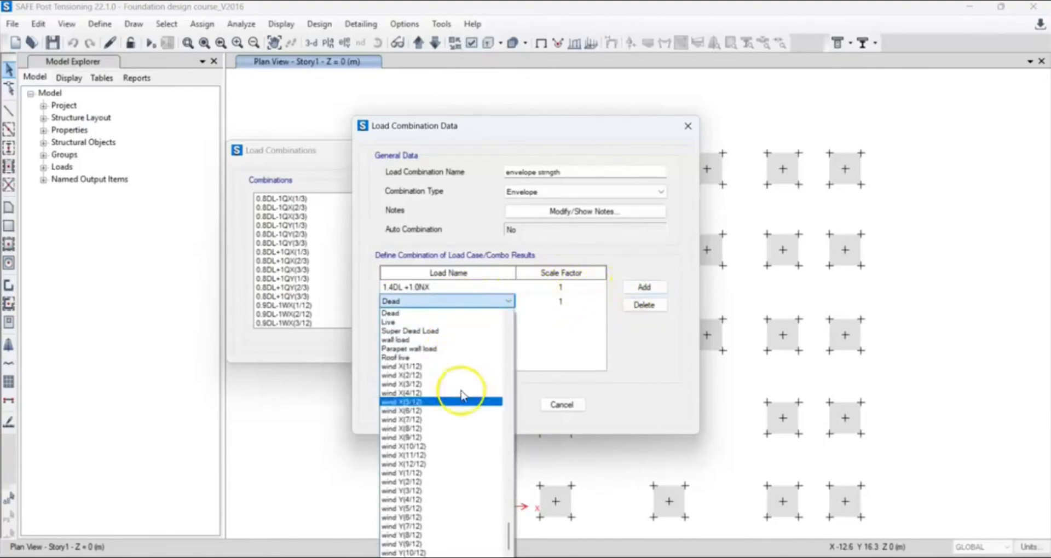
left_click_drag(507, 539, 505, 335)
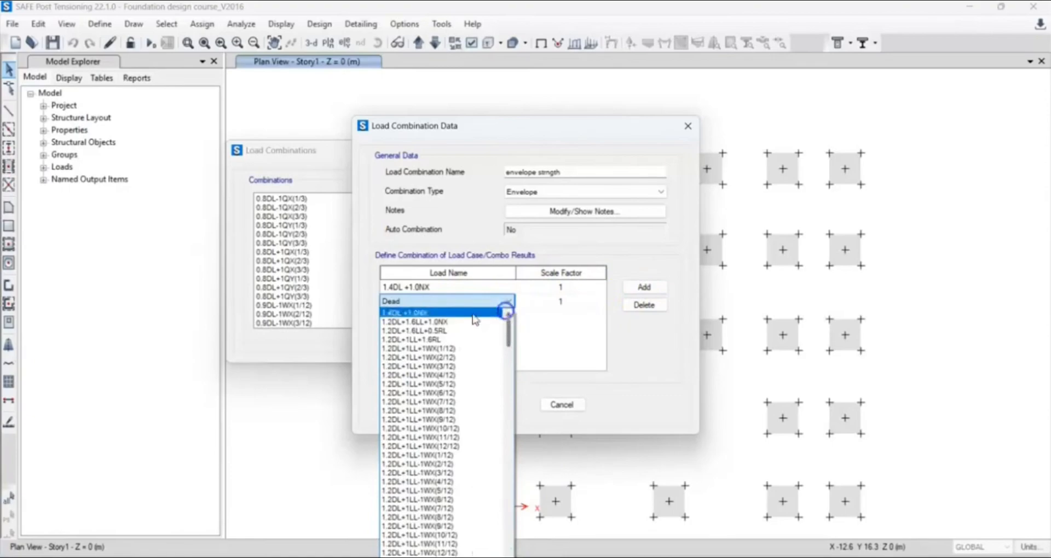
left_click(417, 323)
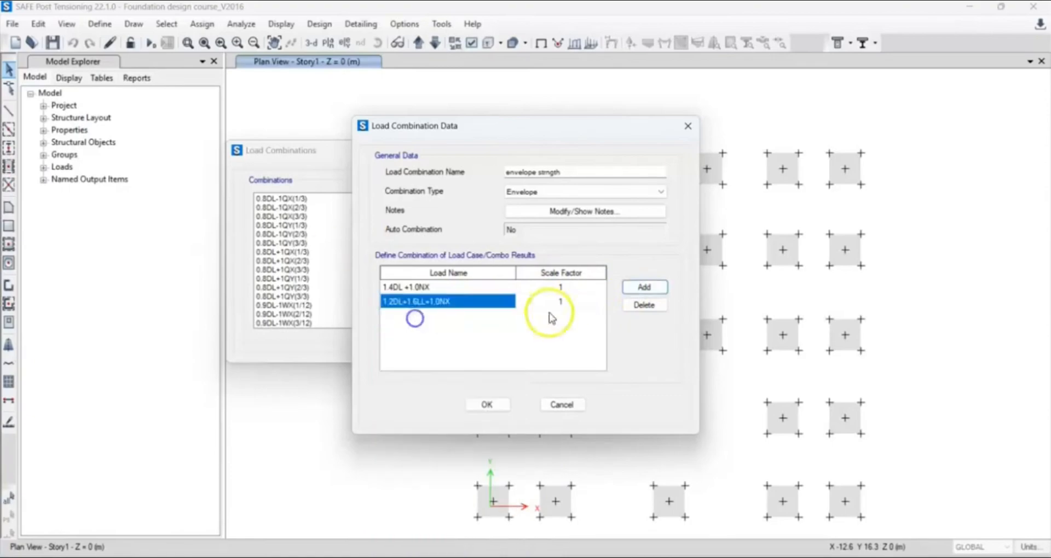
left_click(644, 287)
left_click(468, 317)
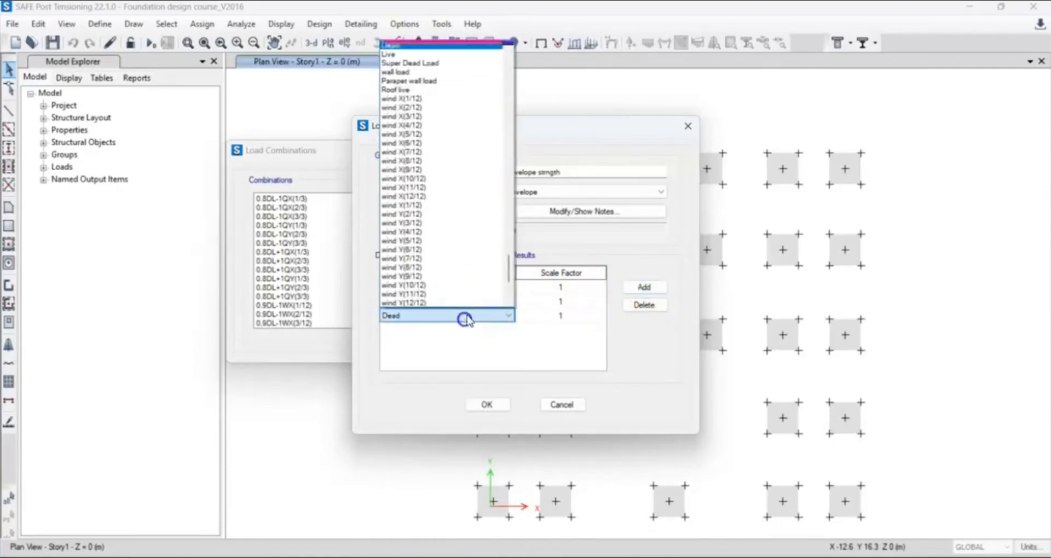
left_click_drag(502, 265, 507, 66)
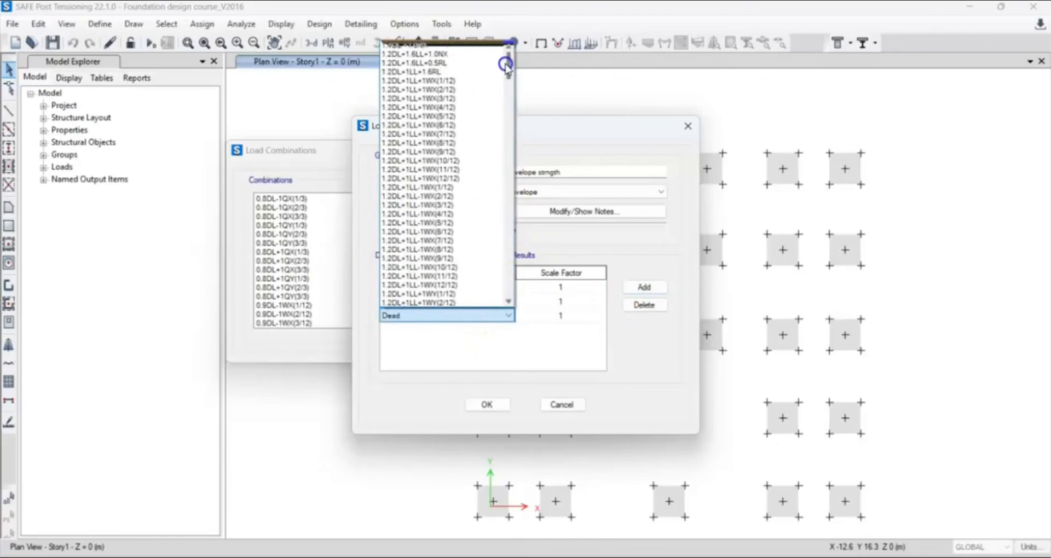
left_click(416, 63)
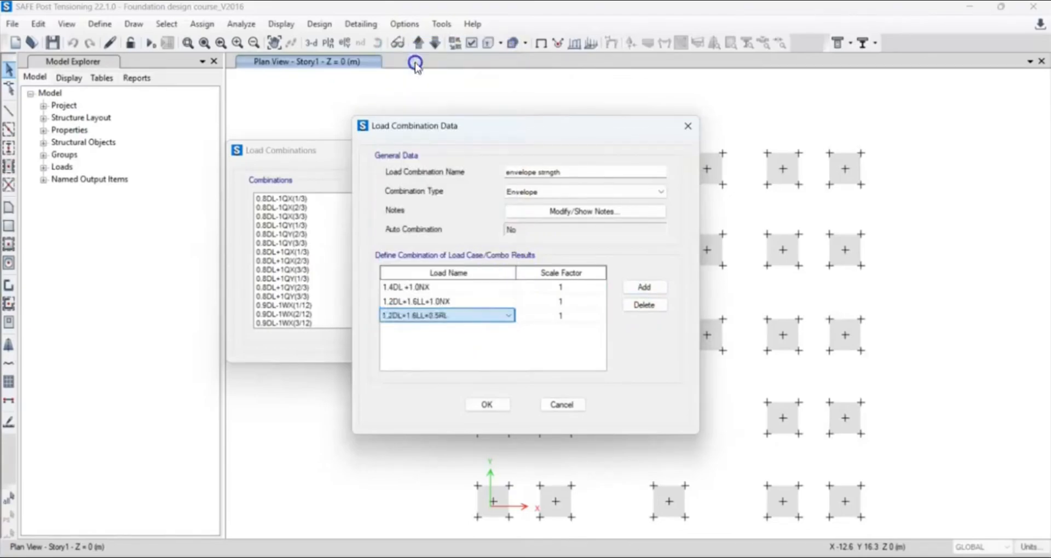
Add the 1.2DL+1LL+1.6RL and 1.2DL+1LL+1WX(1/12) combinations to the strength envelope.
left_click(644, 287)
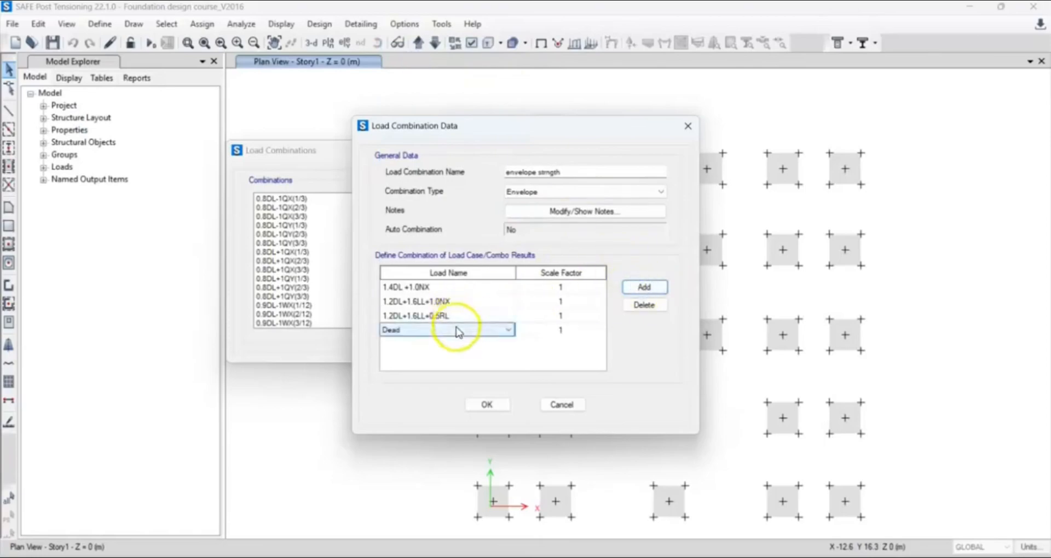
left_click(459, 329)
left_click_drag(511, 280, 511, 55)
left_click(419, 86)
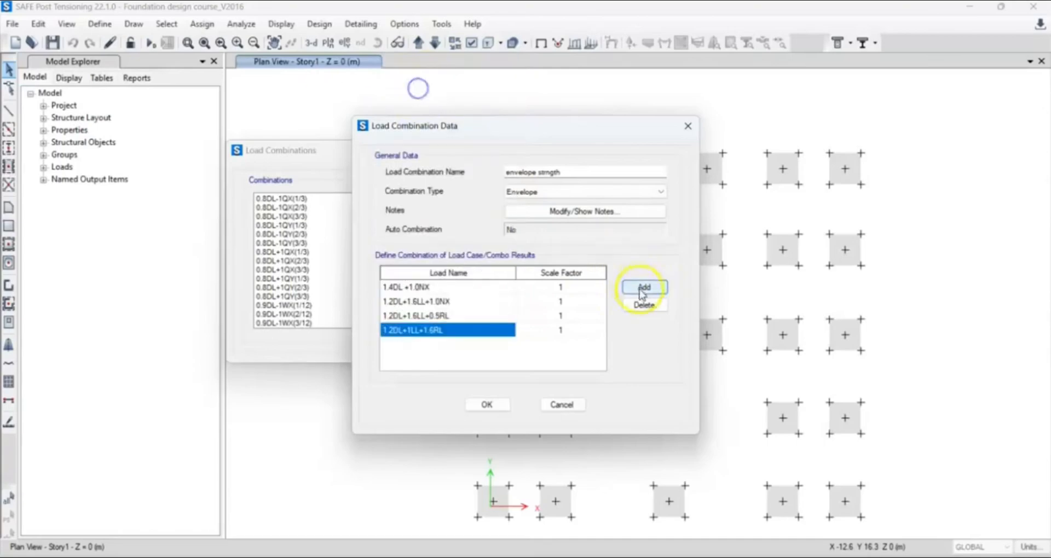
left_click(644, 287)
left_click(447, 343)
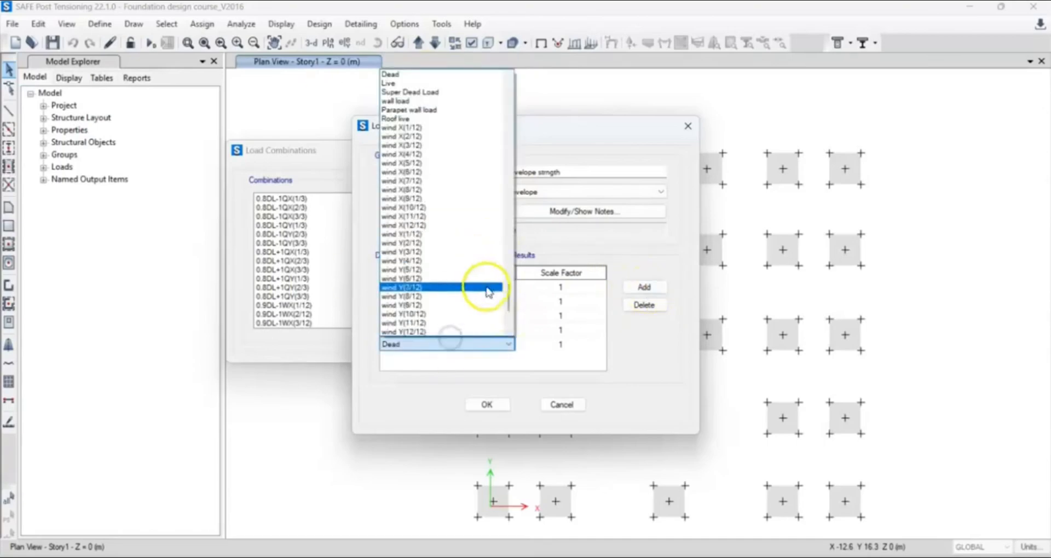
left_click_drag(506, 298, 506, 93)
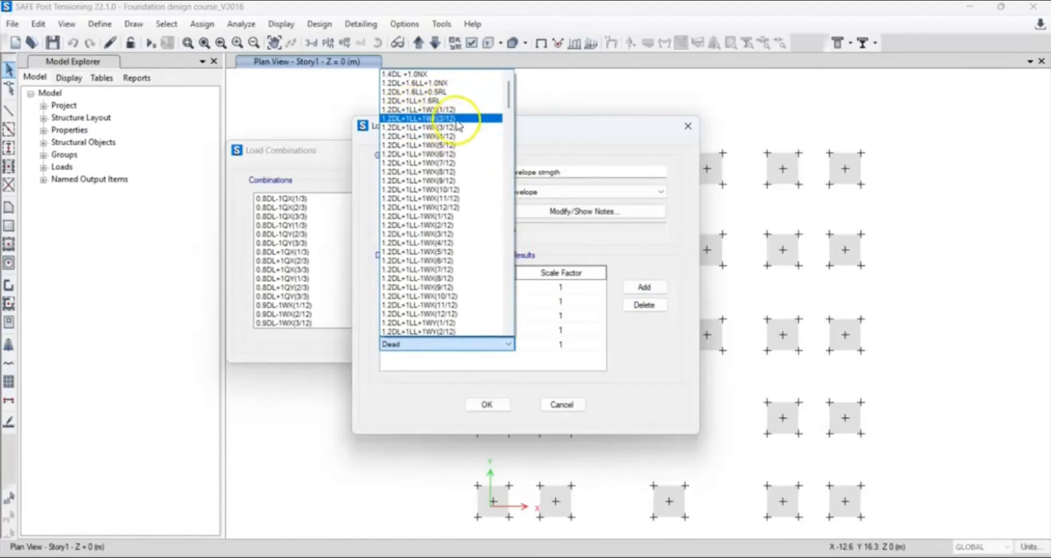
left_click(413, 110)
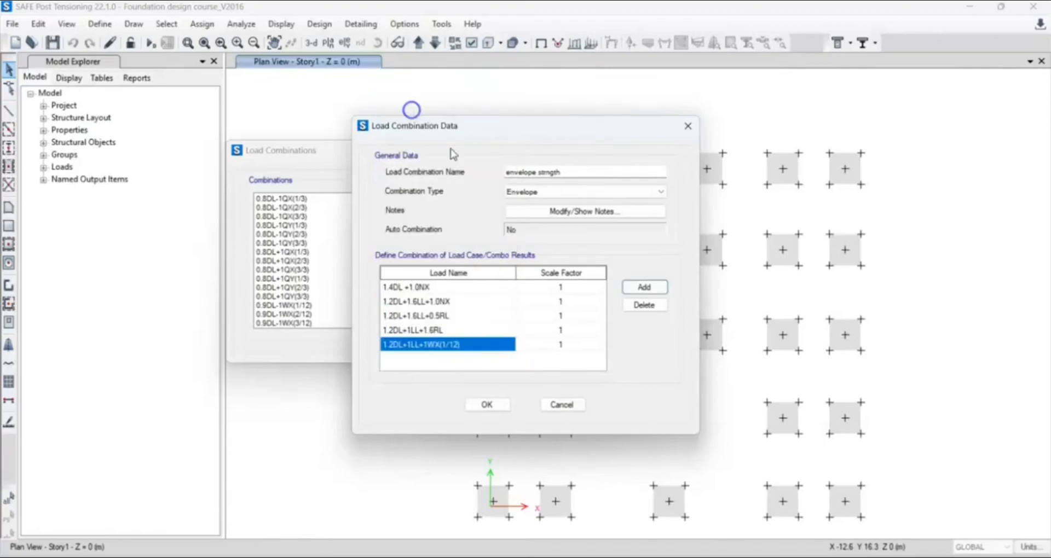
Add the 1.2DL+1LL-1WX(1/12) and 1.2DL+1LL+1WY(1/12) combinations to the strength envelope.
left_click(644, 287)
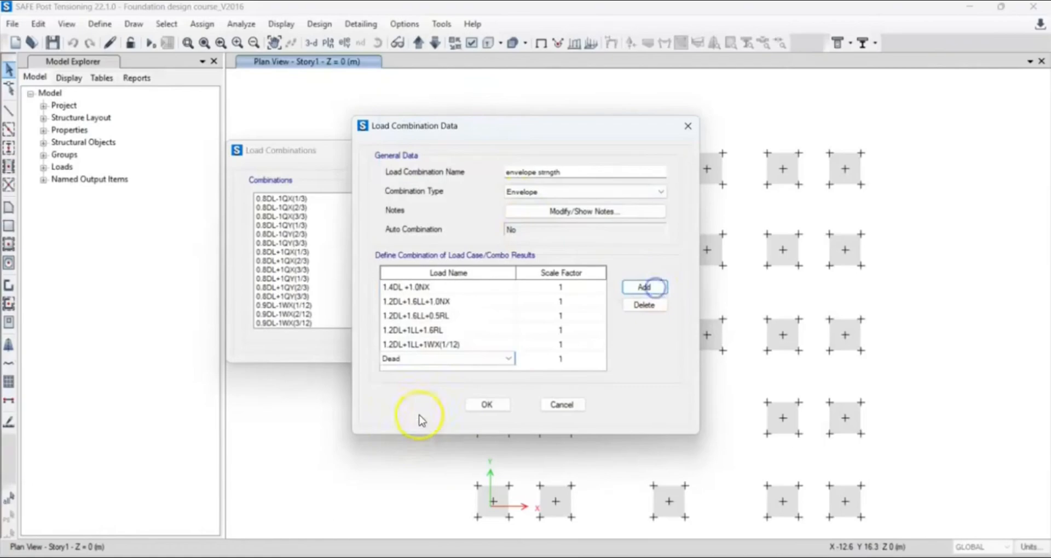
left_click(443, 359)
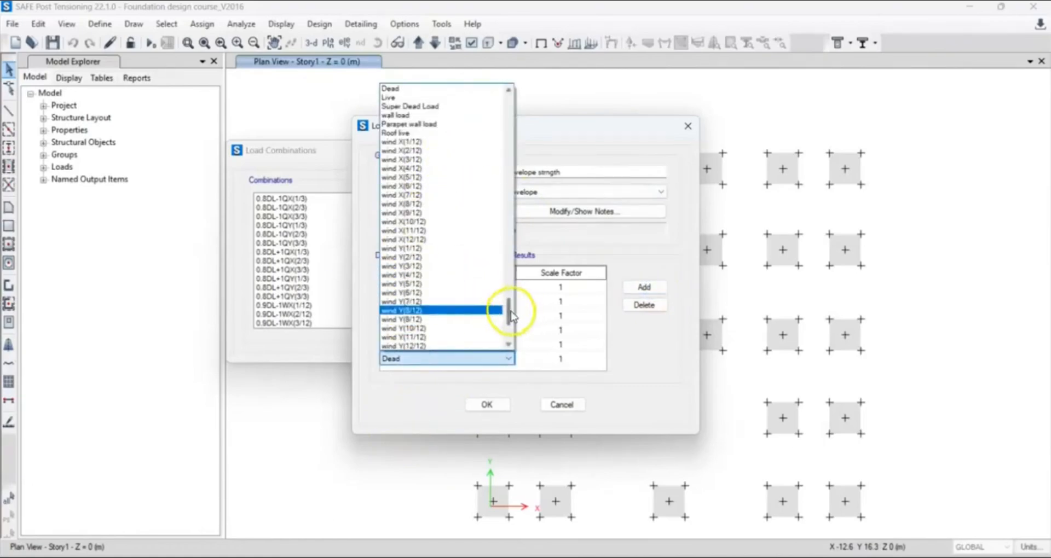
left_click_drag(495, 305, 499, 112)
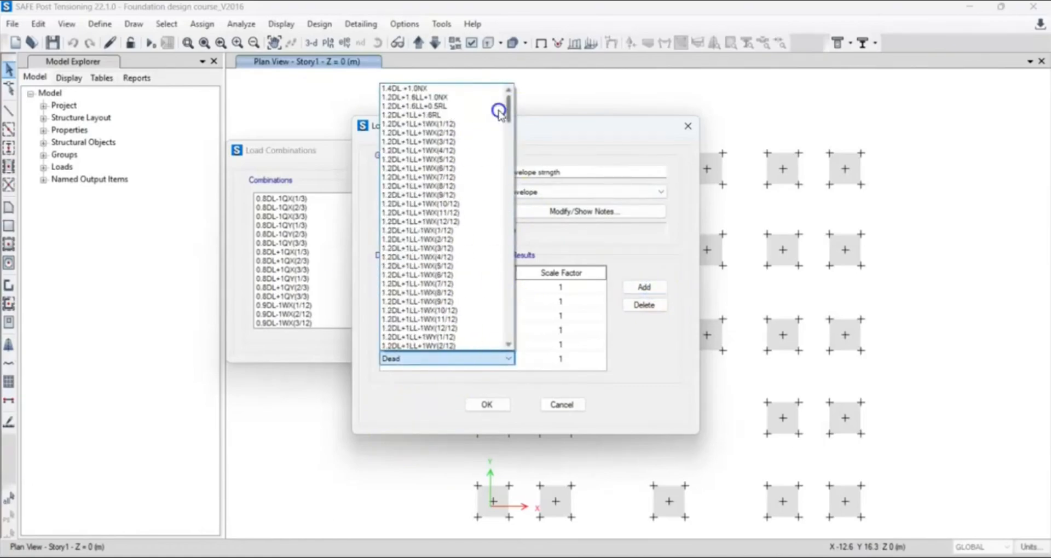
left_click(435, 230)
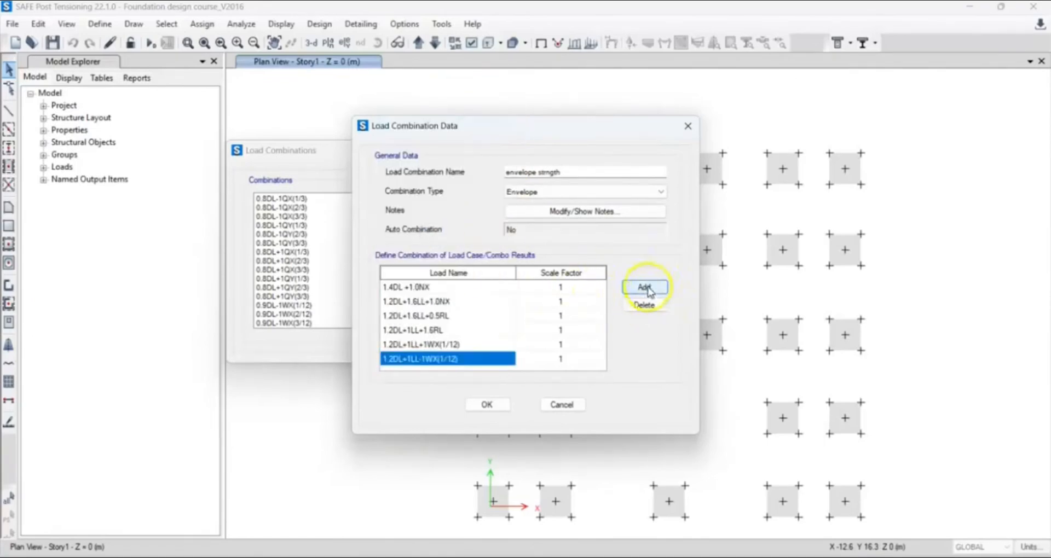
left_click(644, 286)
left_click(481, 360)
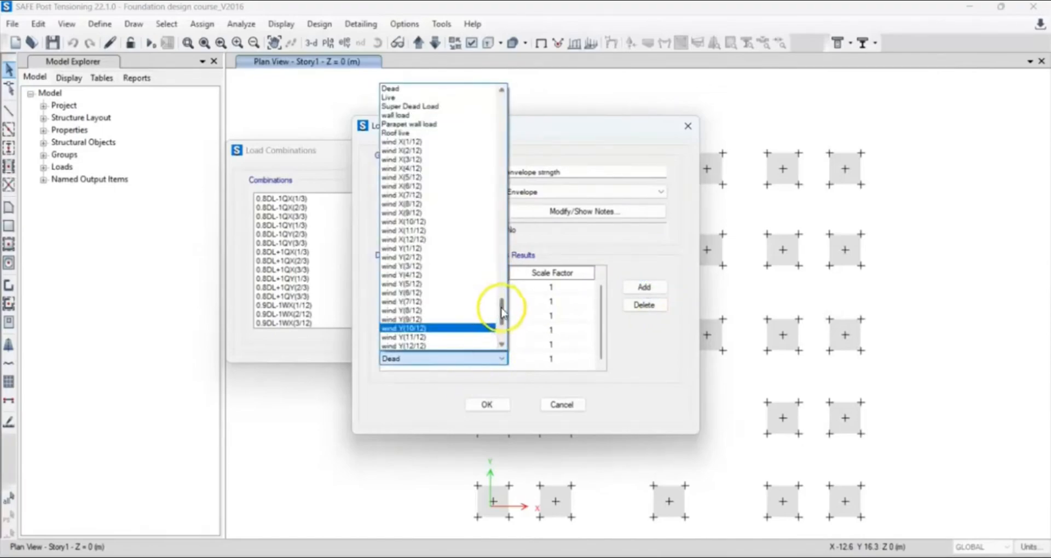
left_click_drag(500, 323, 505, 102)
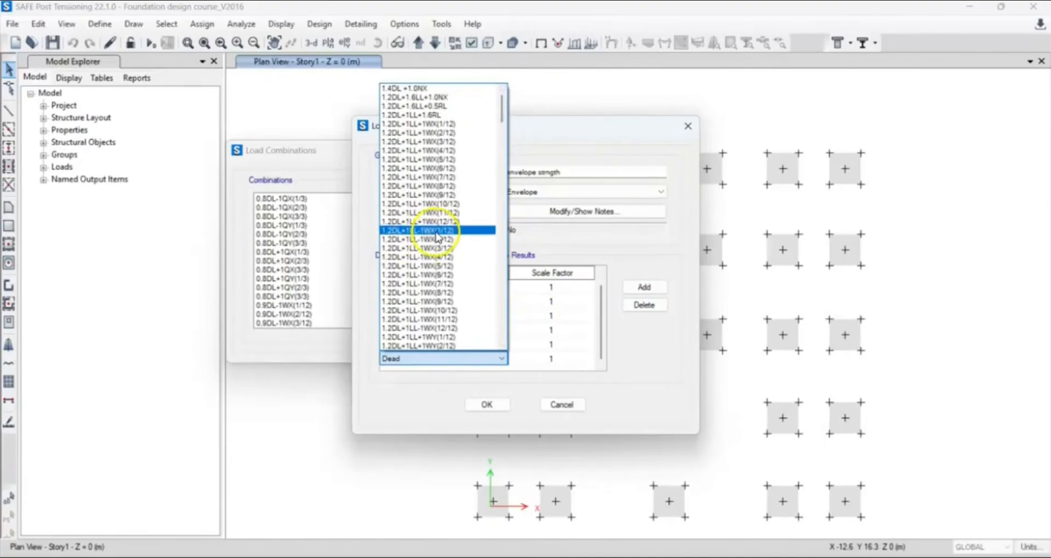
left_click(431, 337)
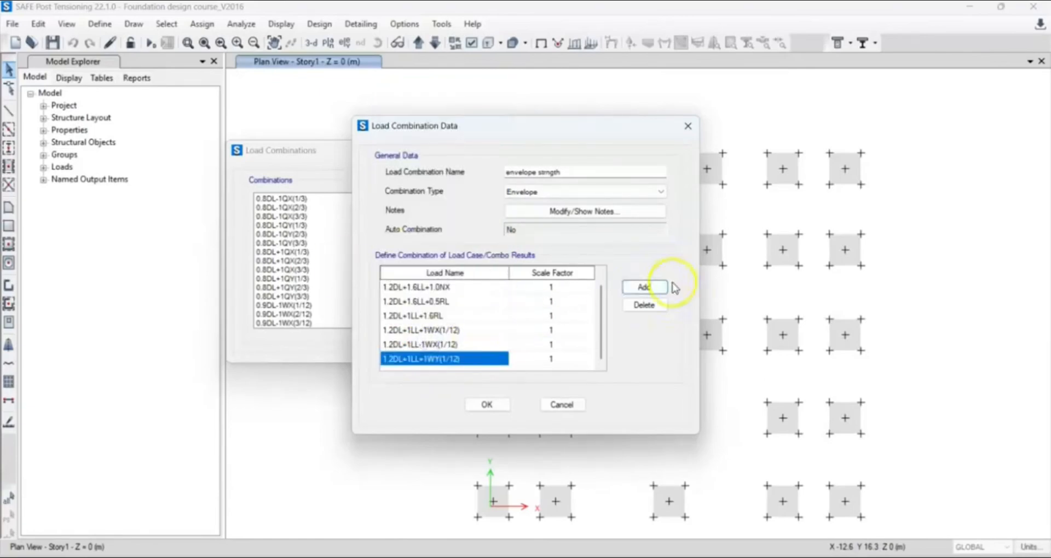
Add the 1.2DL+1LL+0.5RL-1WY(1/12) combination to the strength envelope.
left_click(627, 290)
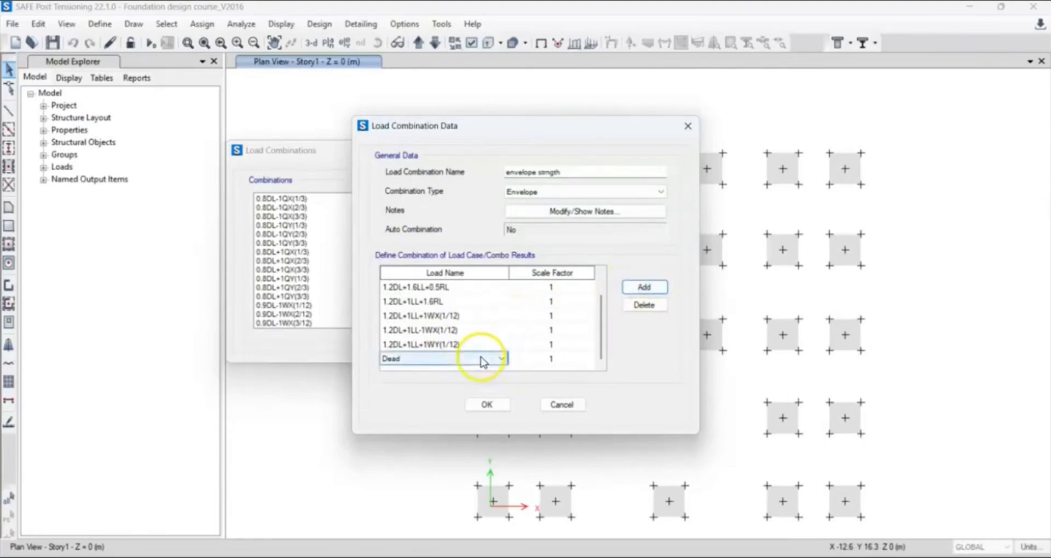
left_click(481, 357)
left_click_drag(502, 313, 499, 157)
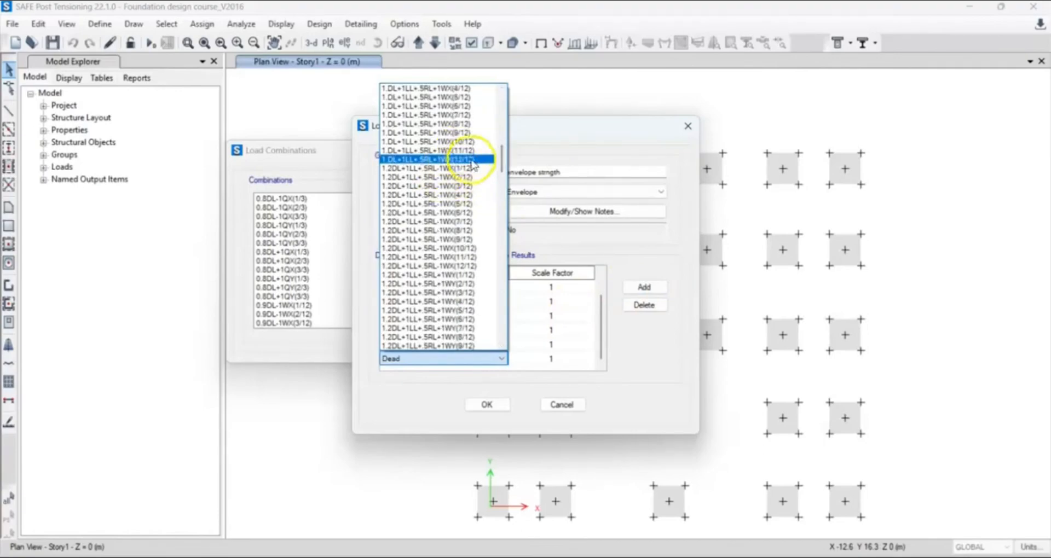
left_click_drag(502, 164, 502, 150)
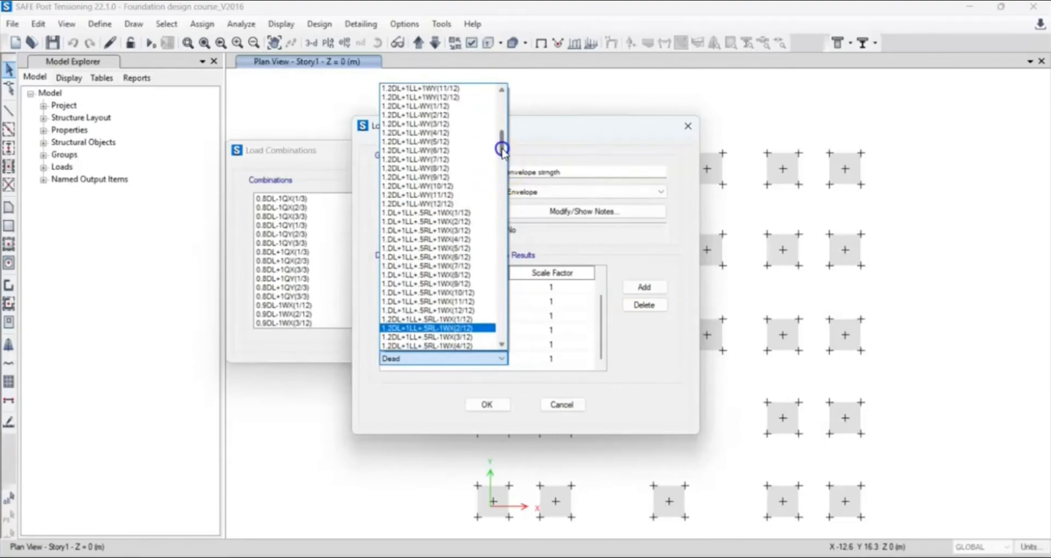
left_click(635, 320)
left_click(446, 357)
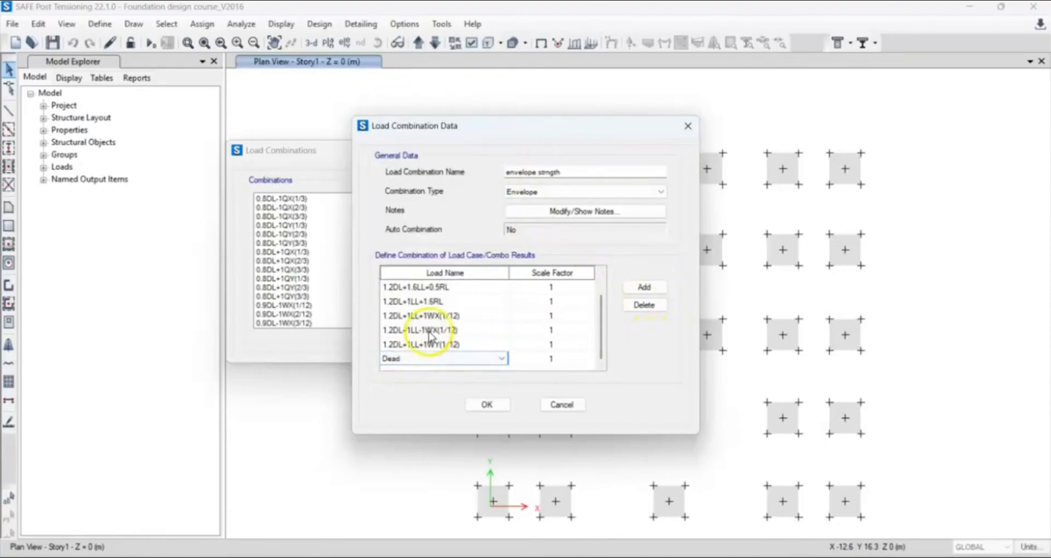
left_click(441, 359)
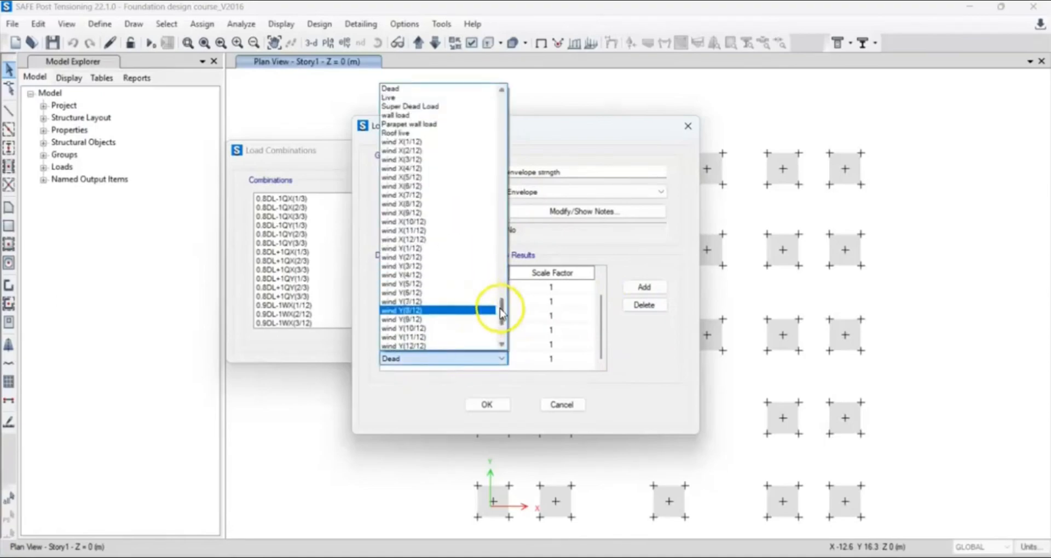
left_click(503, 241)
left_click_drag(504, 241, 505, 167)
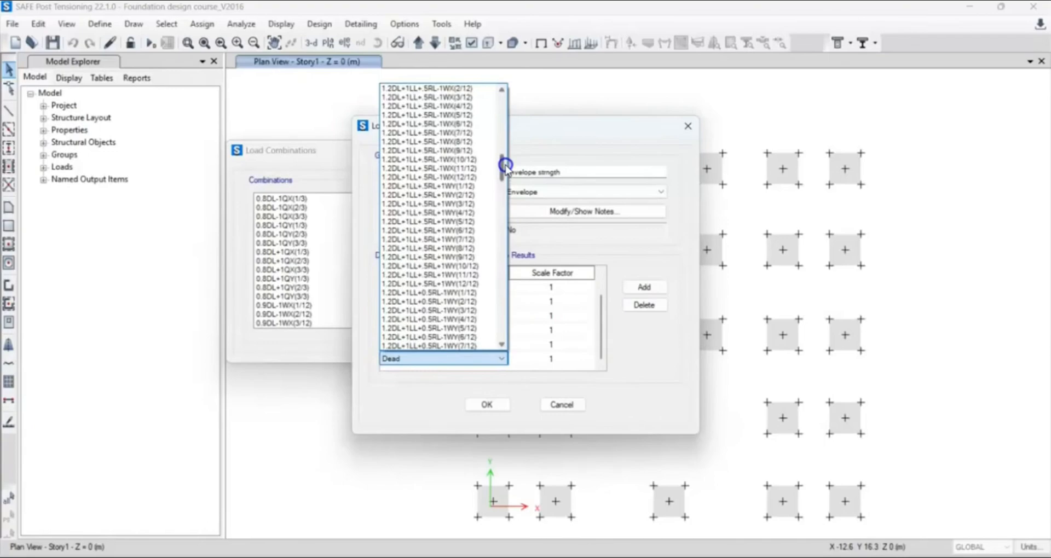
left_click(443, 295)
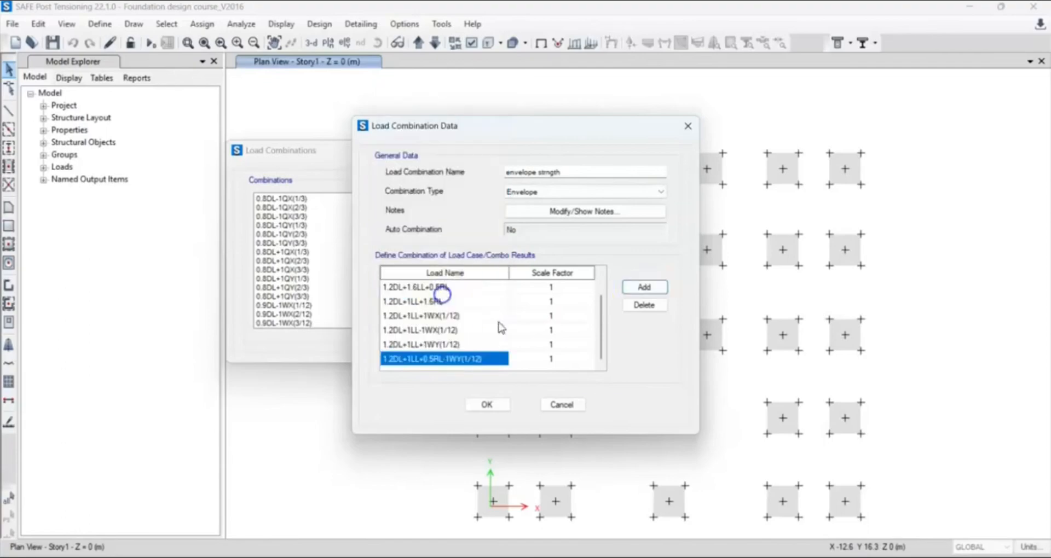
Add the 1.2DL+1.6RL+0.5WX(1/12) combination as another entry in the strength envelope.
left_click(643, 287)
left_click(485, 357)
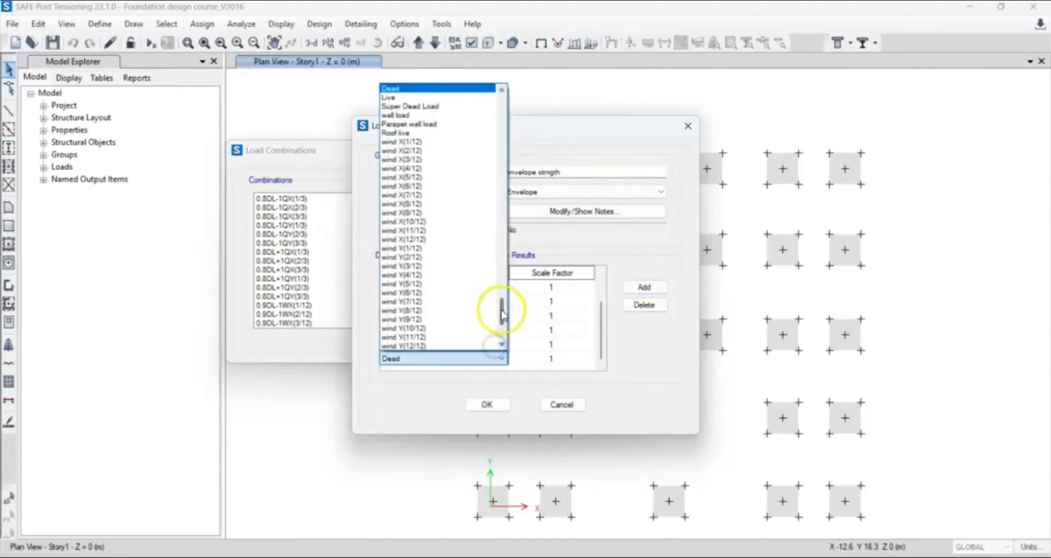
left_click_drag(503, 317, 504, 160)
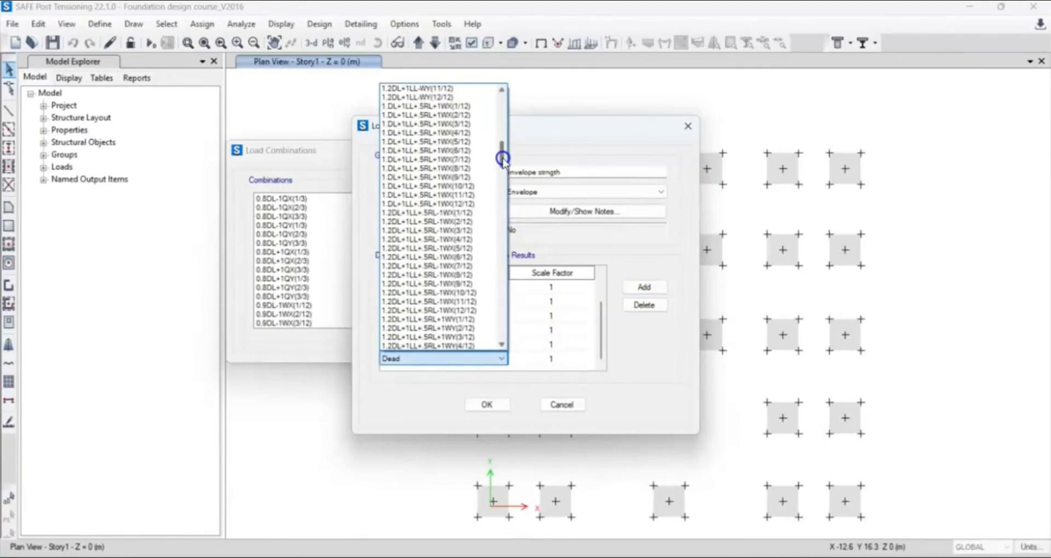
left_click_drag(503, 159, 502, 168)
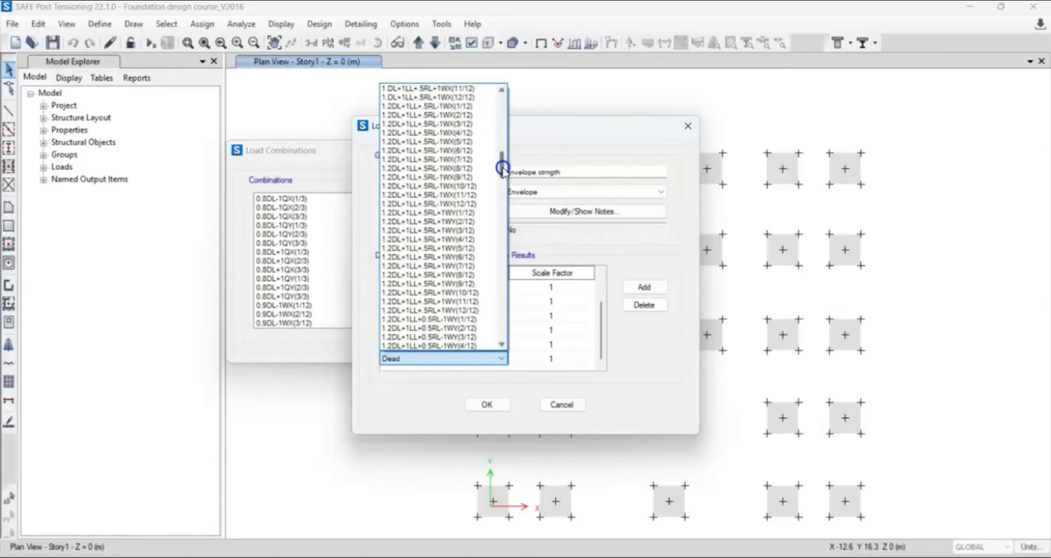
left_click_drag(503, 168, 508, 175)
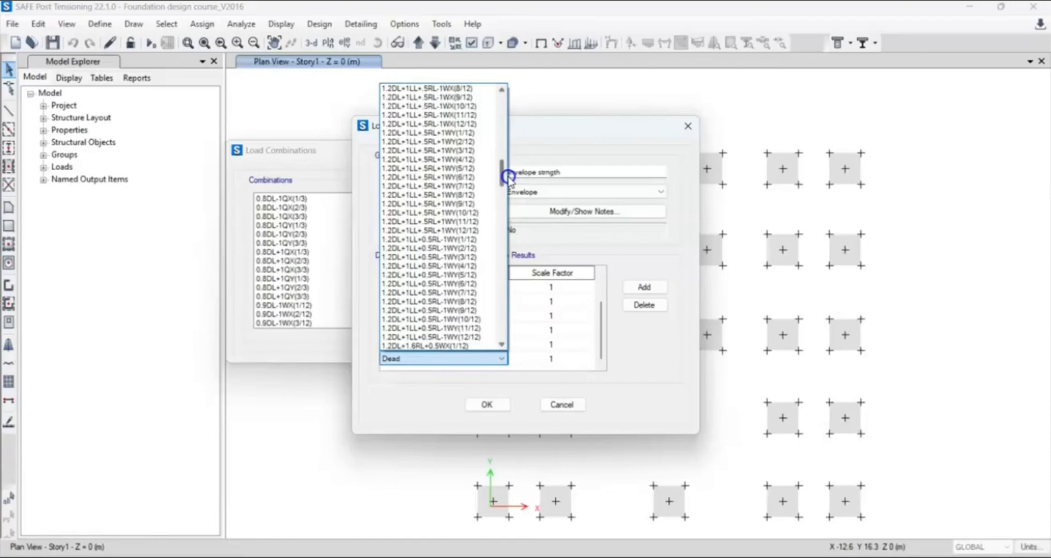
left_click_drag(508, 175, 508, 178)
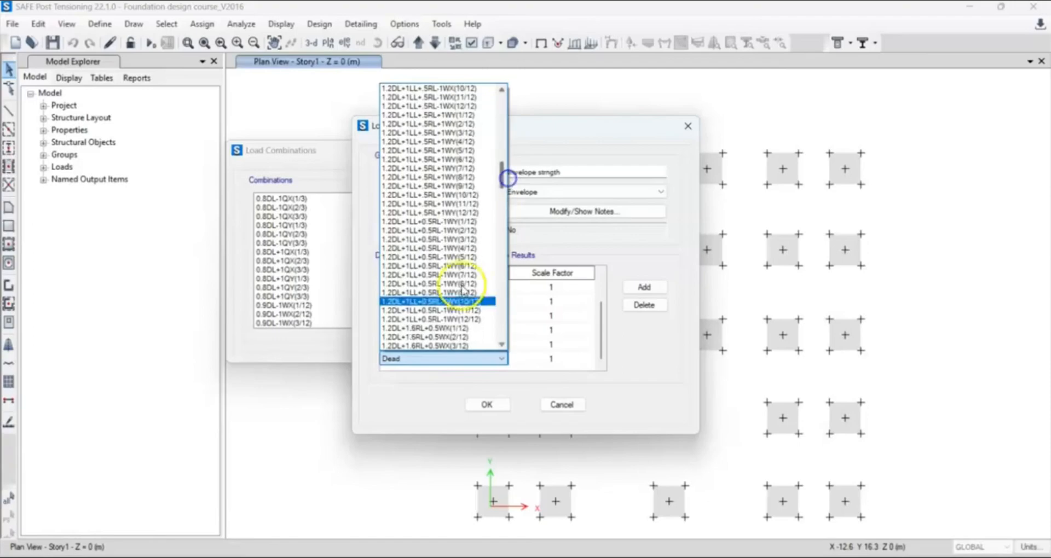
left_click(453, 330)
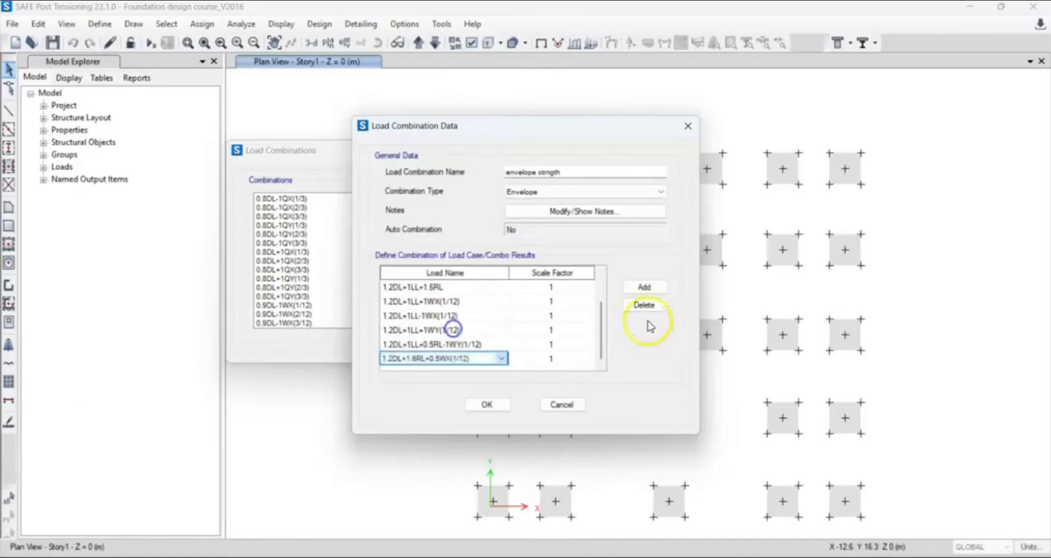
Add the 1.2DL+1.6RL-0.5WX(1/12) combination to the strength envelope.
left_click(644, 286)
left_click(490, 359)
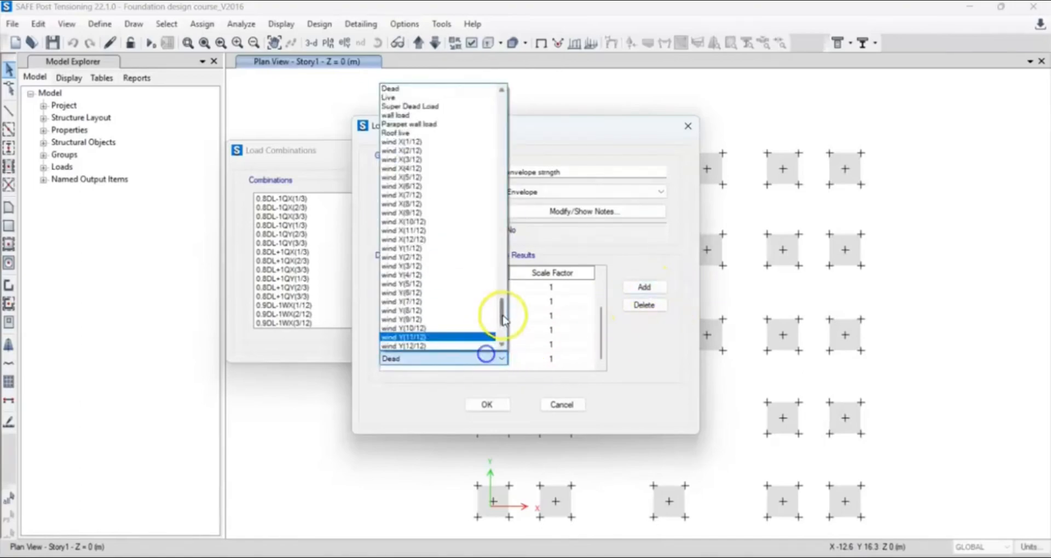
left_click_drag(500, 305, 495, 175)
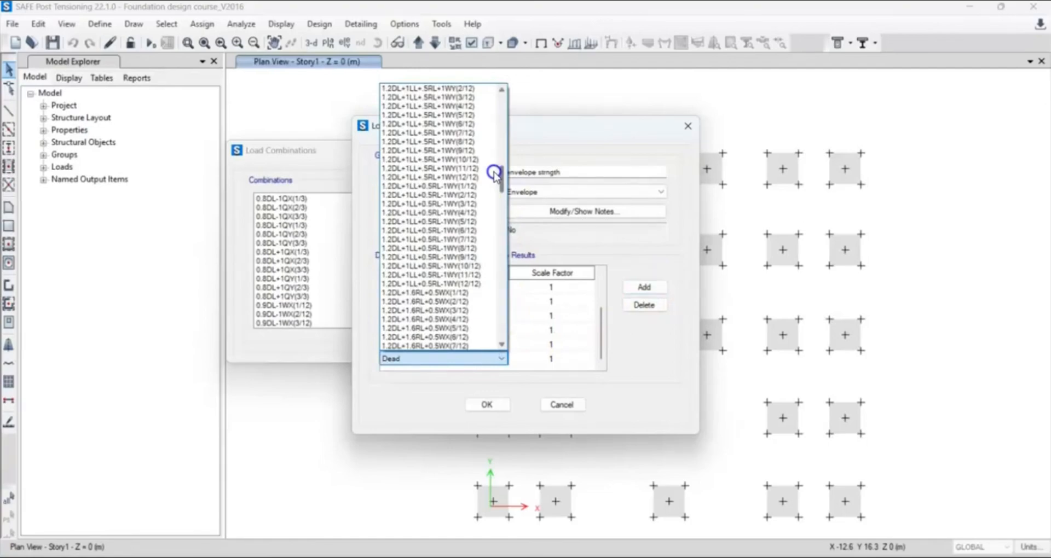
left_click_drag(495, 175, 495, 184)
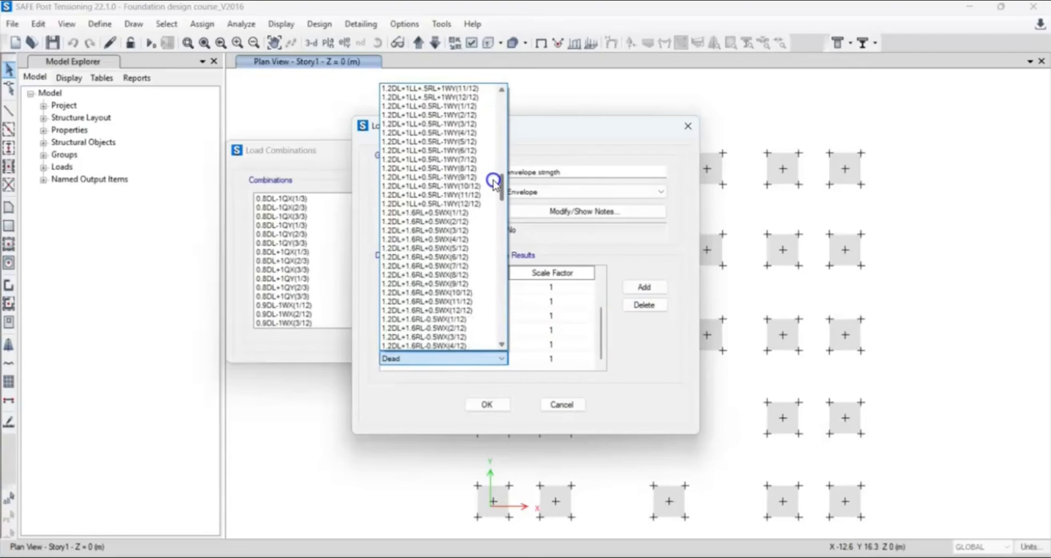
left_click(454, 322)
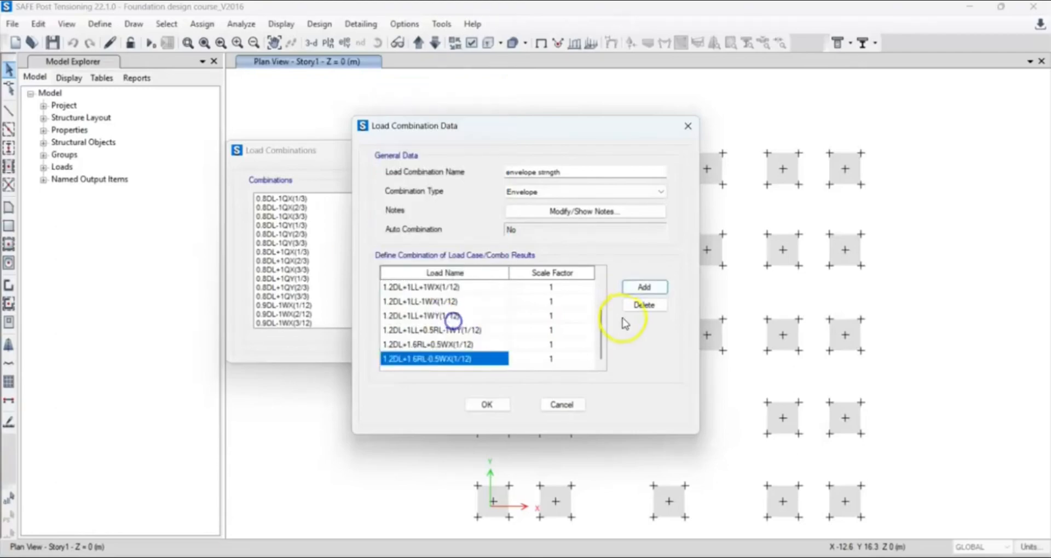
Add the 1.2DL+1.6RL+0.5WY(1/12) and 1.2DL+1.6RL-0.5WY(1/12) combinations to the strength envelope.
left_click(644, 287)
left_click(495, 354)
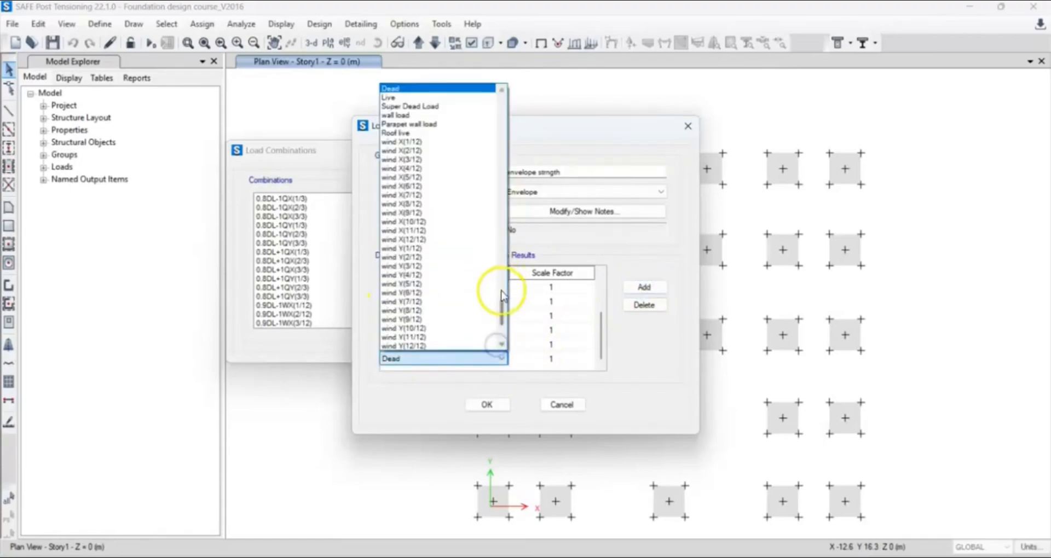
left_click_drag(502, 308, 502, 215)
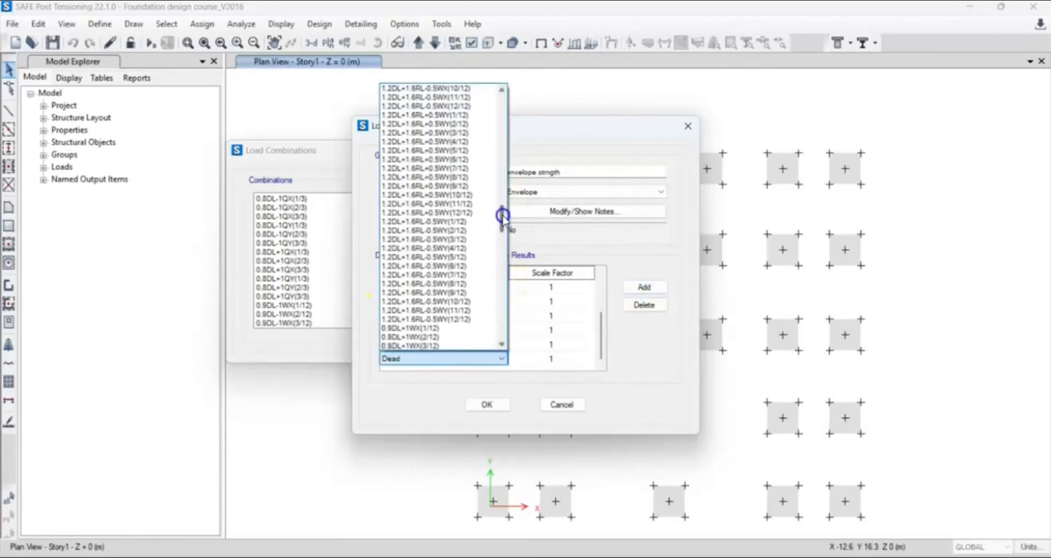
left_click_drag(503, 215, 502, 208)
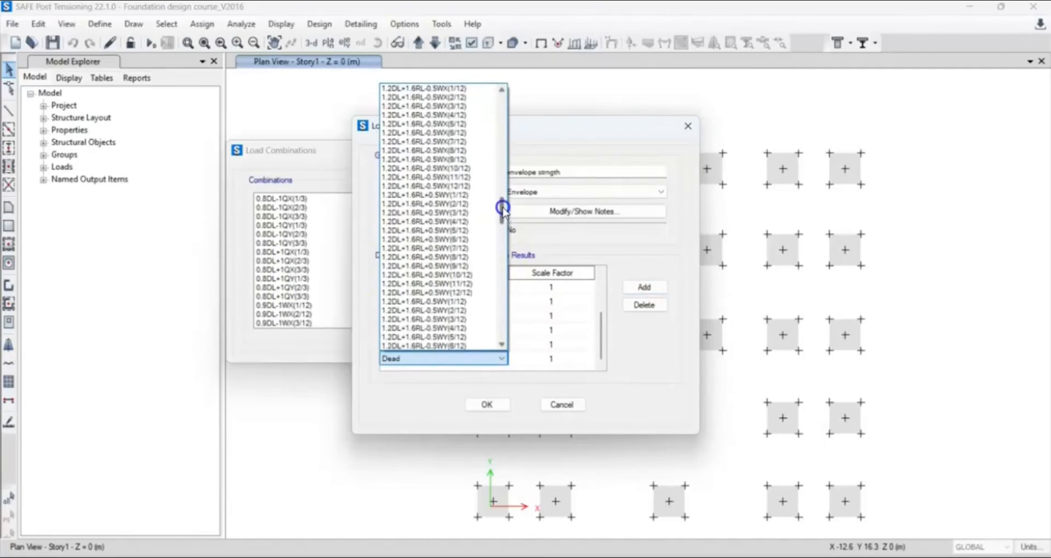
left_click(468, 197)
left_click(636, 291)
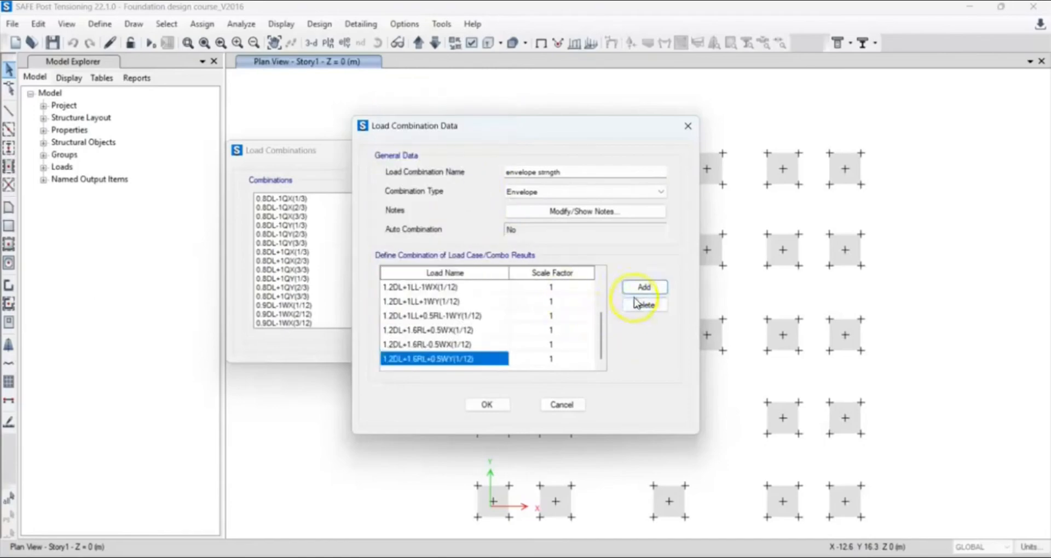
left_click(456, 359)
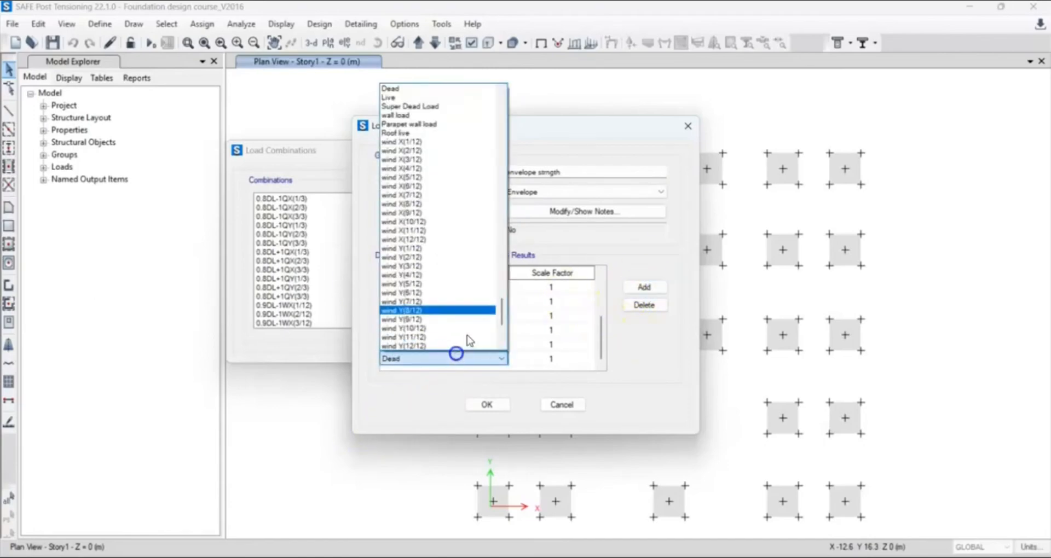
left_click_drag(500, 304, 501, 220)
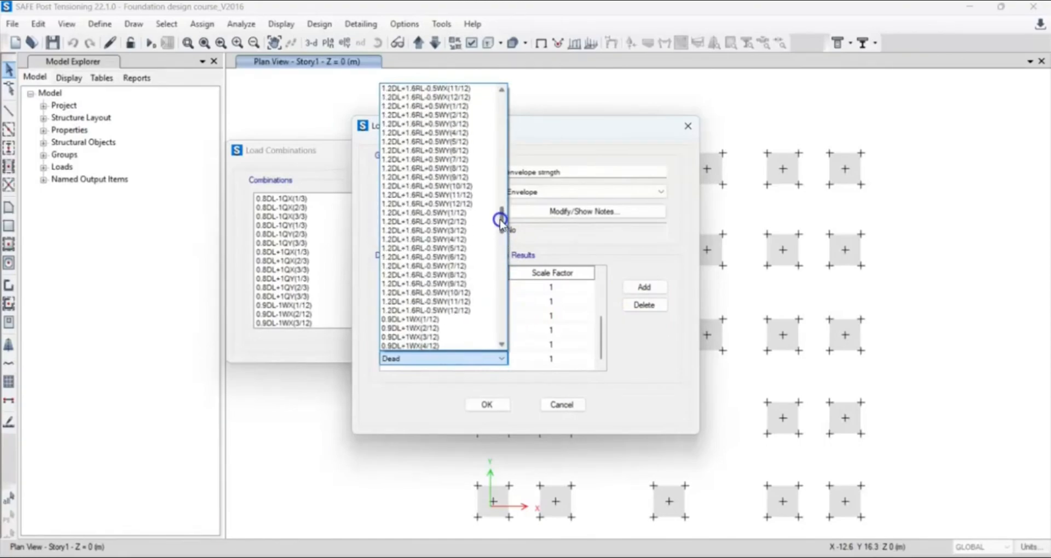
left_click(481, 213)
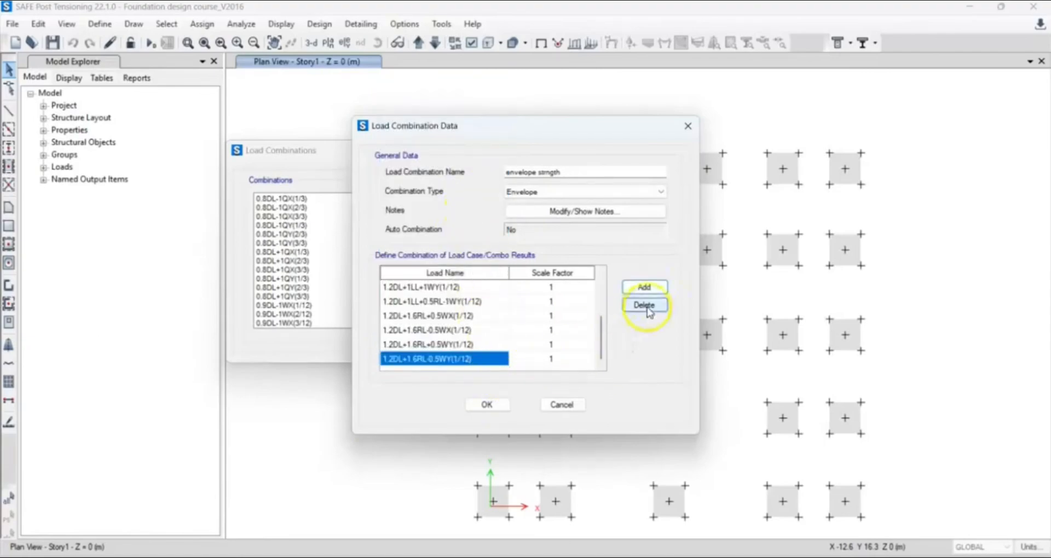
Add the 0.9DL+1WX(1/12) and 0.9DL-1WX(1/12) combinations to the strength envelope.
left_click(644, 287)
left_click(497, 361)
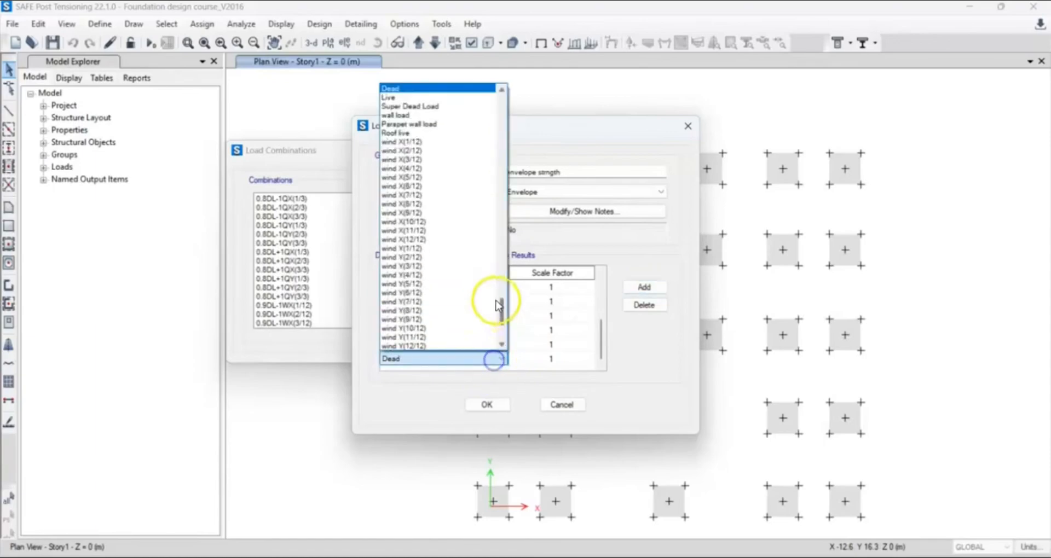
left_click_drag(494, 305, 505, 227)
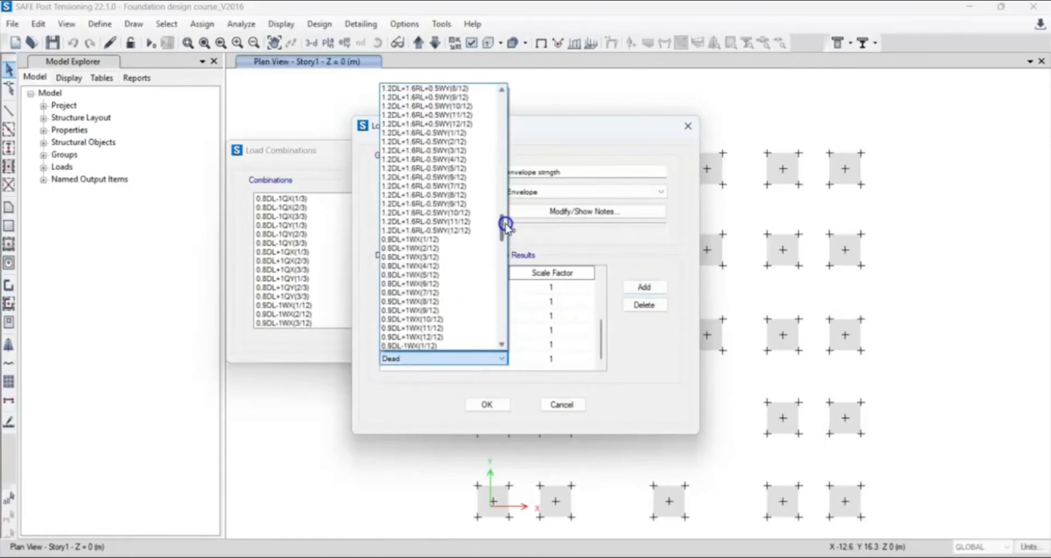
left_click(430, 239)
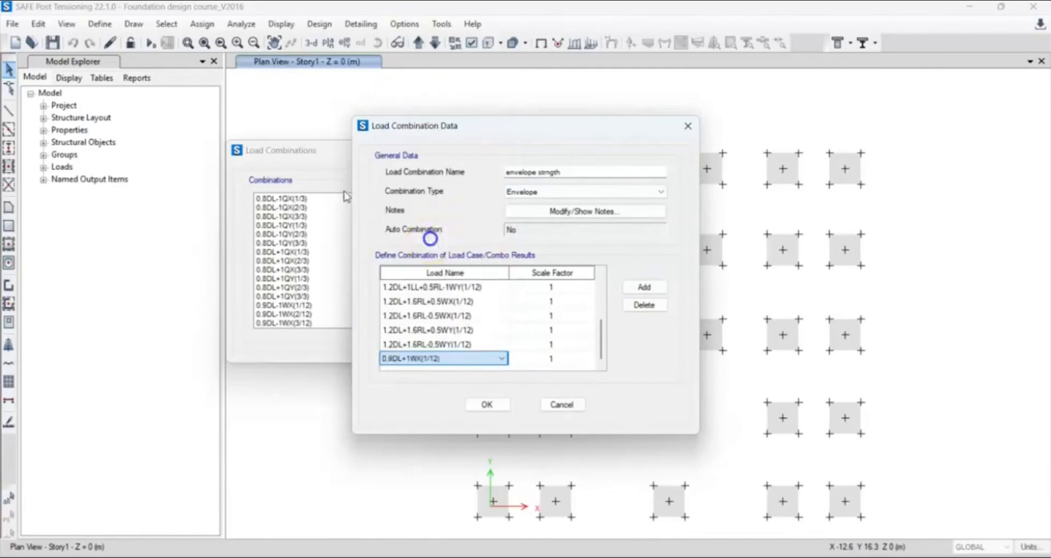
left_click(626, 283)
left_click(455, 358)
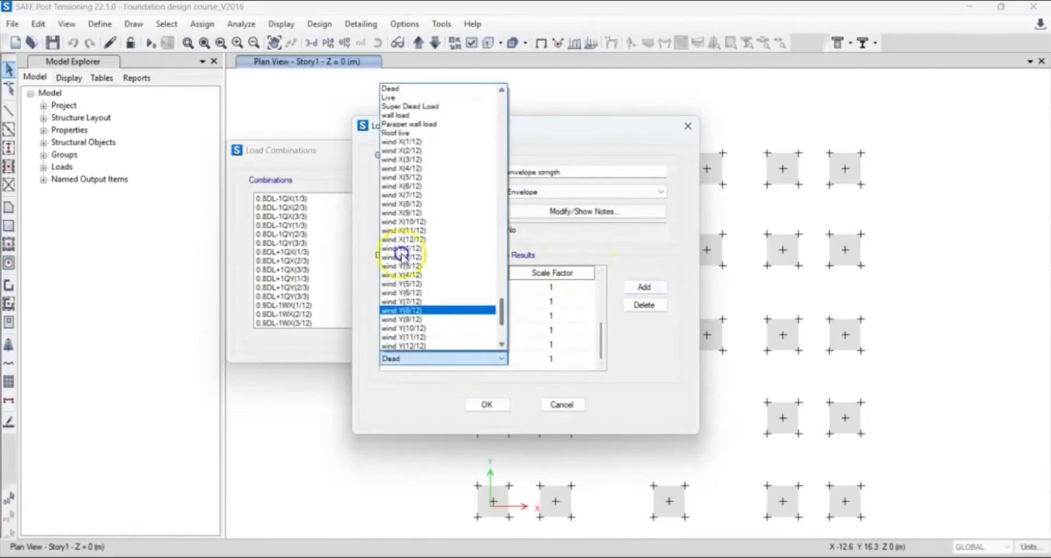
left_click_drag(500, 315, 495, 239)
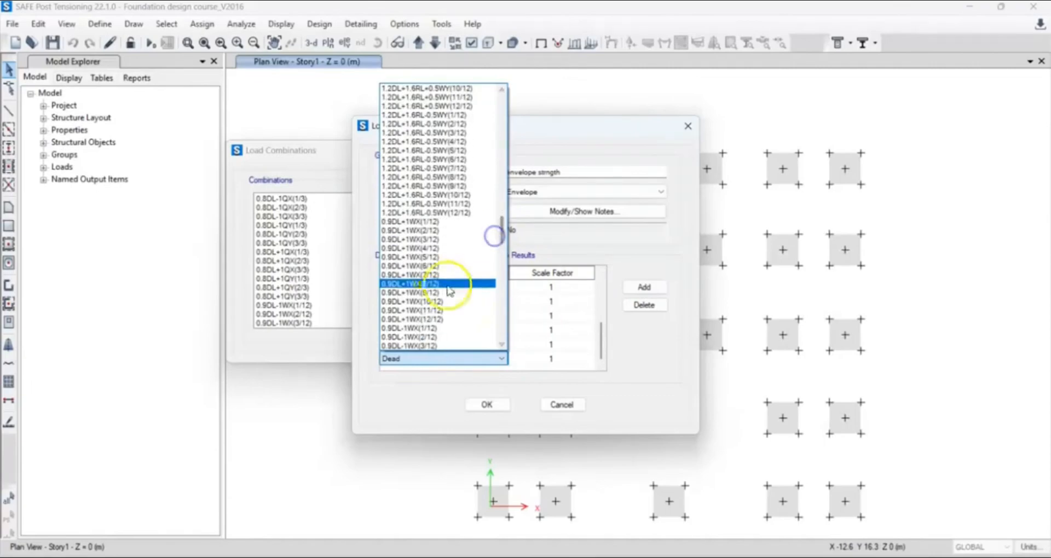
left_click(352, 268)
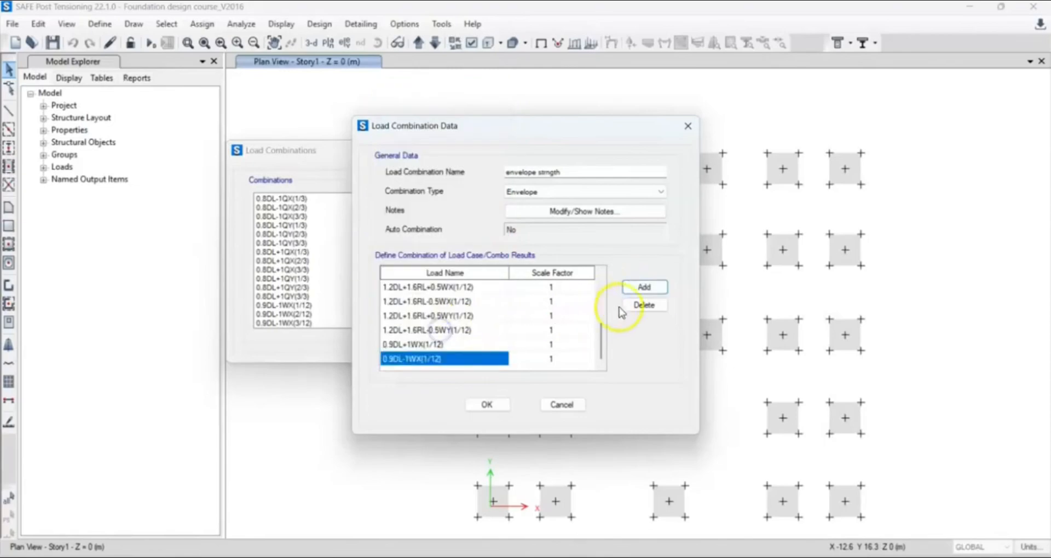
Add the 0.9DL+1WY(1/12) combination to the strength envelope.
left_click(644, 287)
left_click(488, 358)
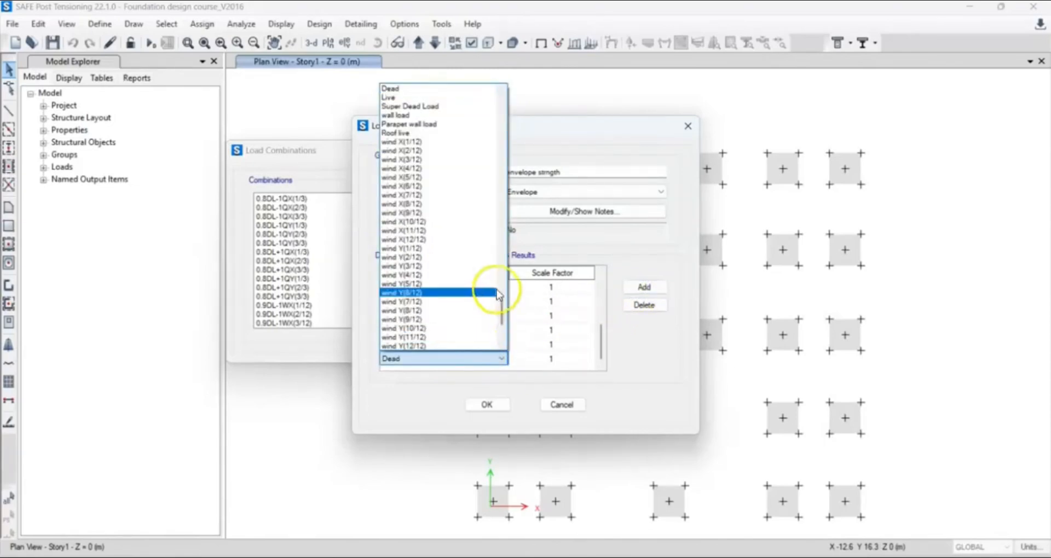
left_click_drag(500, 318, 497, 236)
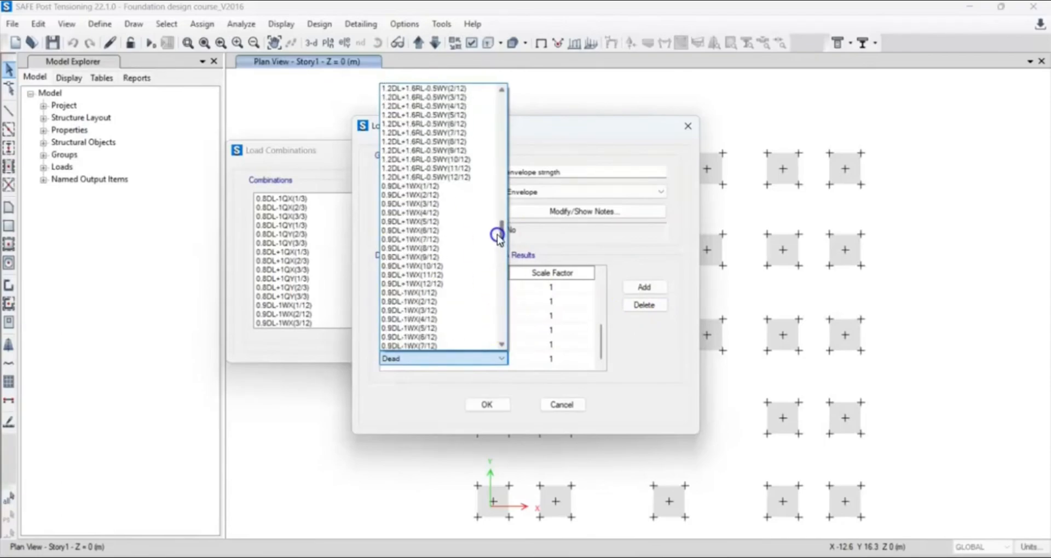
left_click_drag(498, 235, 498, 246)
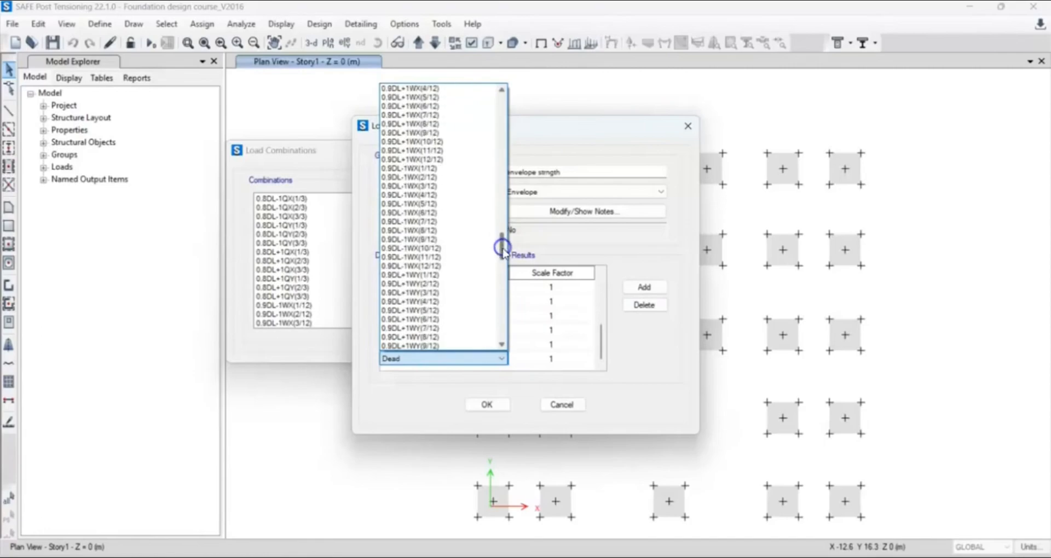
left_click(434, 278)
Add the 0.9DL-1WY(1/12) combination to the strength envelope.
left_click(627, 296)
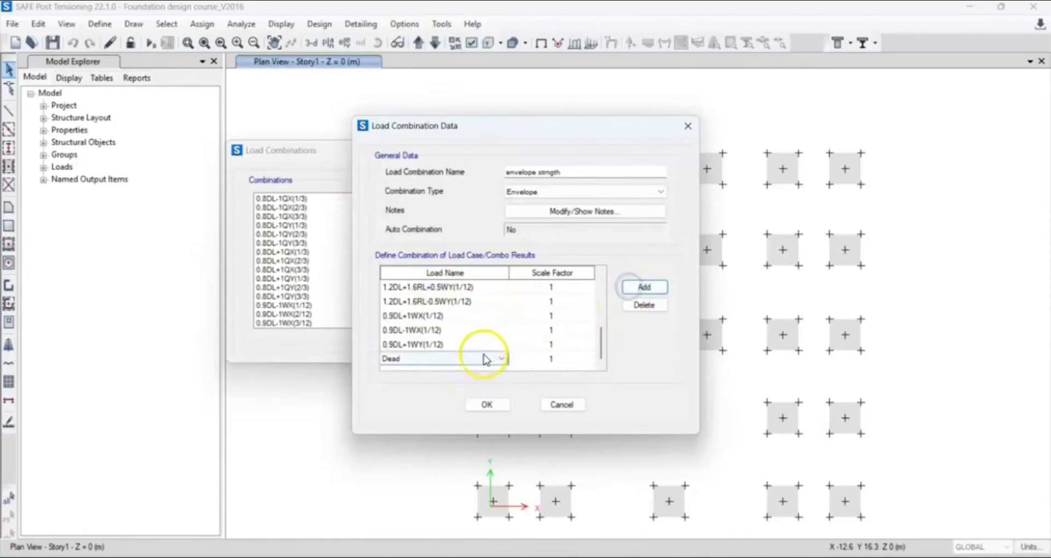
left_click(481, 356)
left_click_drag(498, 313, 511, 259)
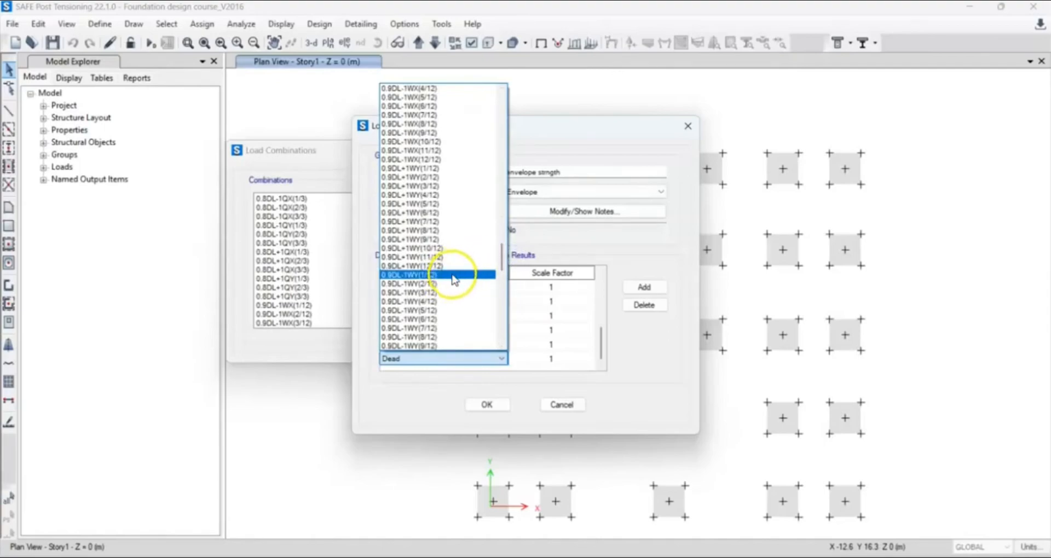
left_click(454, 276)
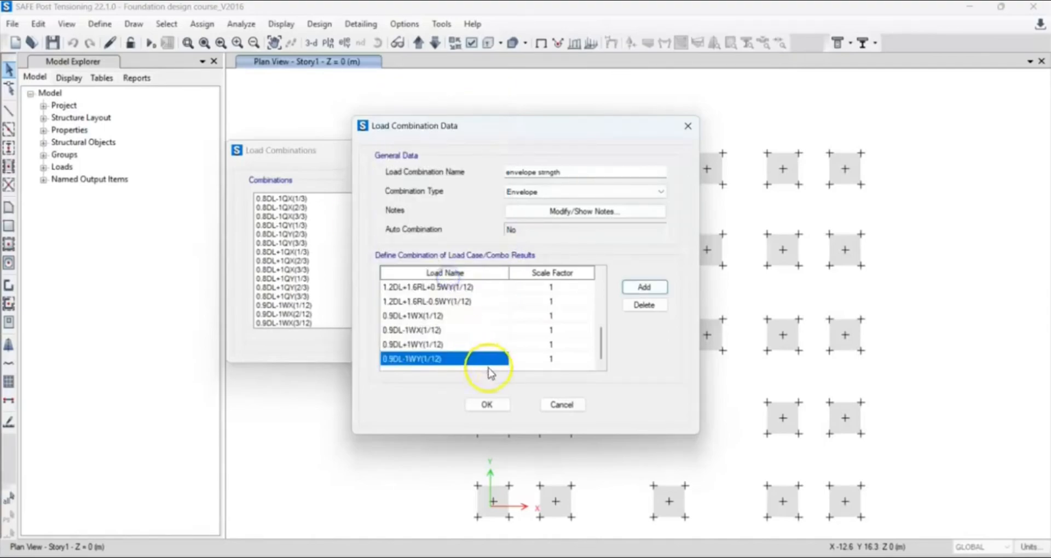
Add the 1.3DL+1LL+1QX(1/3) and 1.3DL+1LL-1QX(1/3) combinations to the strength envelope.
left_click(643, 288)
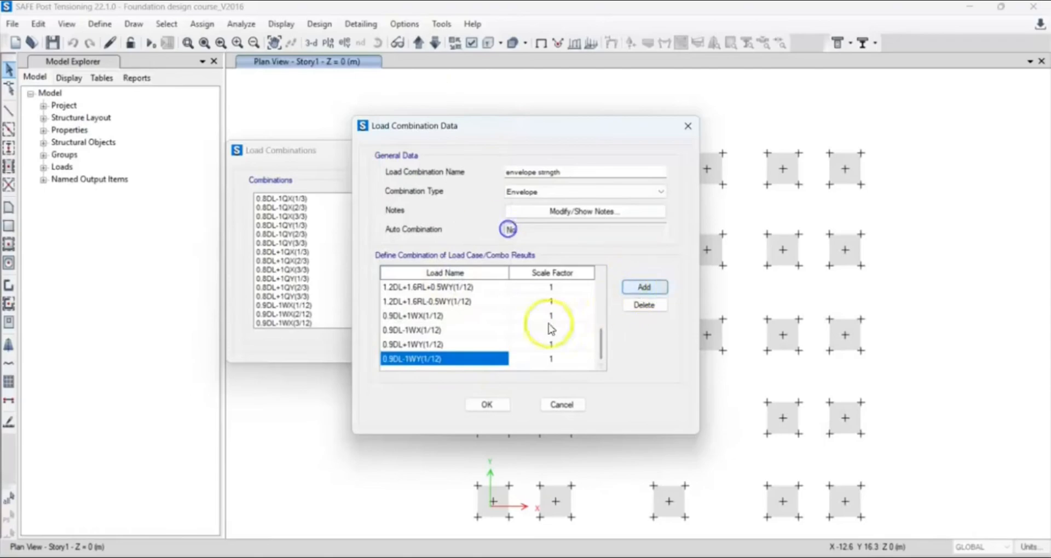
left_click(441, 357)
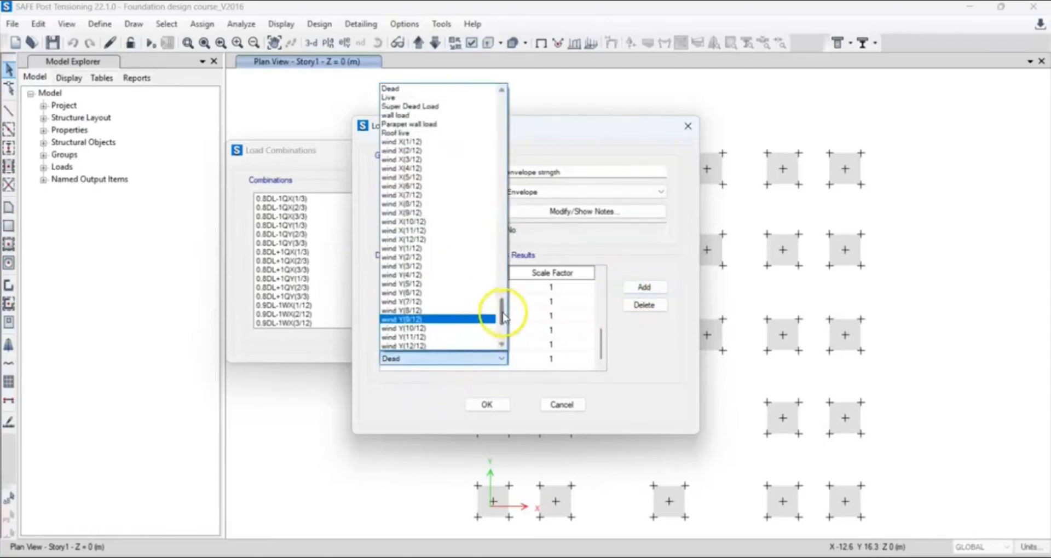
left_click_drag(495, 312, 505, 257)
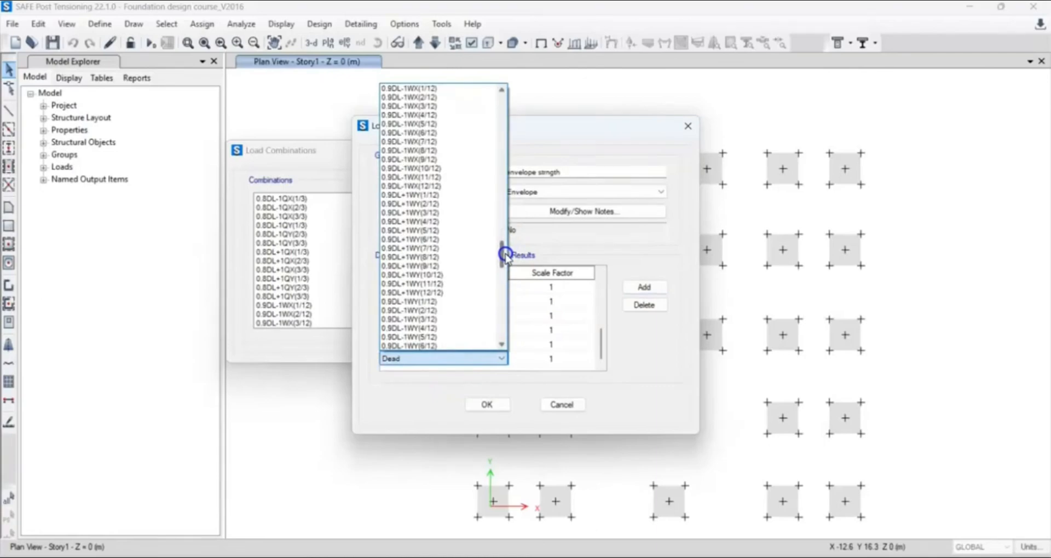
left_click_drag(506, 255, 507, 263)
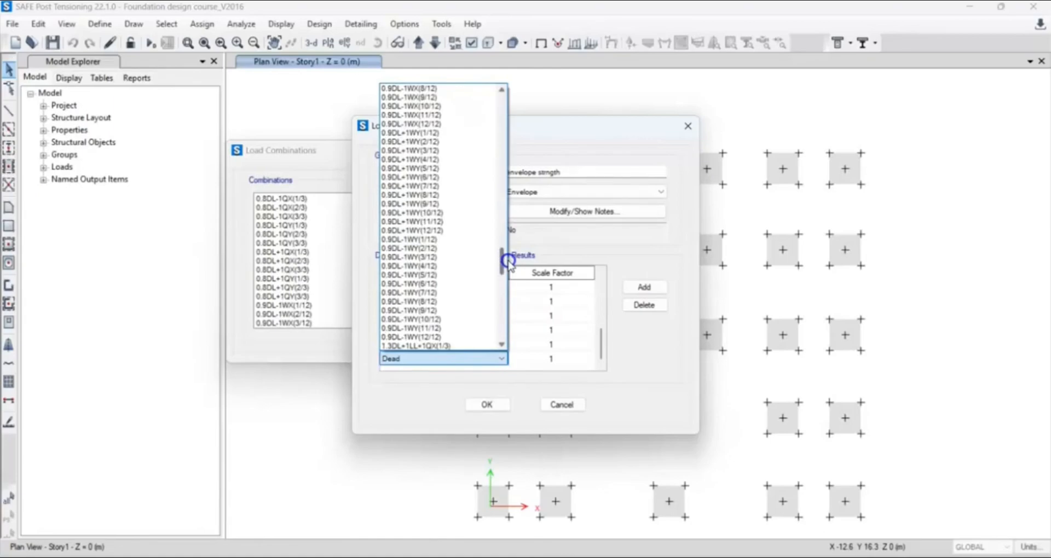
left_click_drag(509, 262, 508, 266)
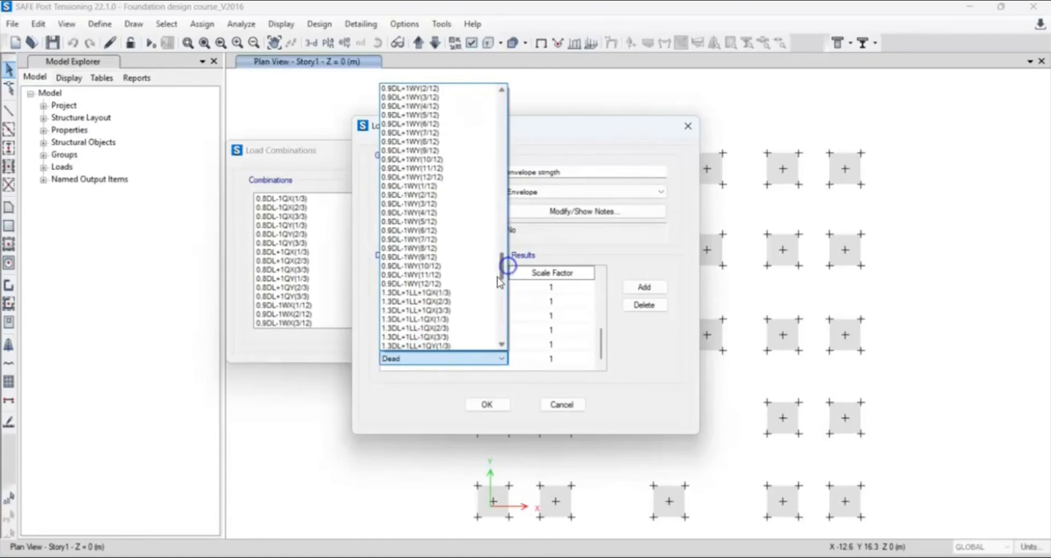
left_click(455, 298)
left_click(643, 287)
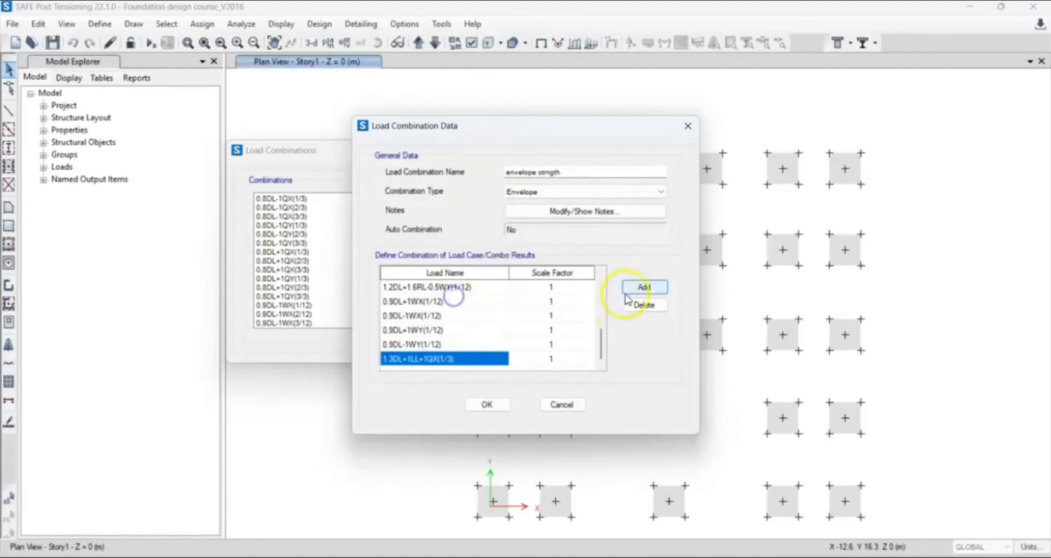
left_click(475, 362)
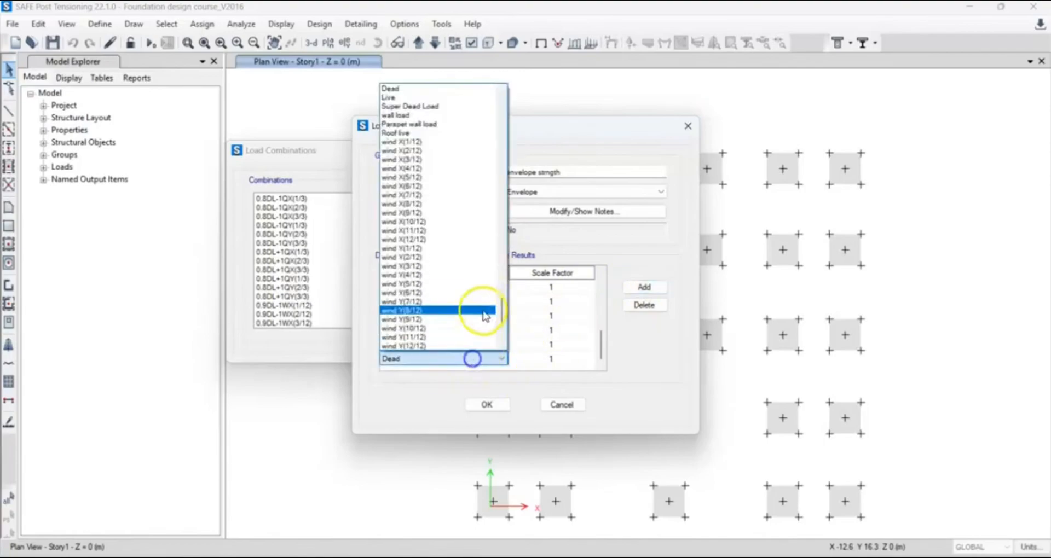
left_click(500, 290)
left_click_drag(501, 289, 500, 282)
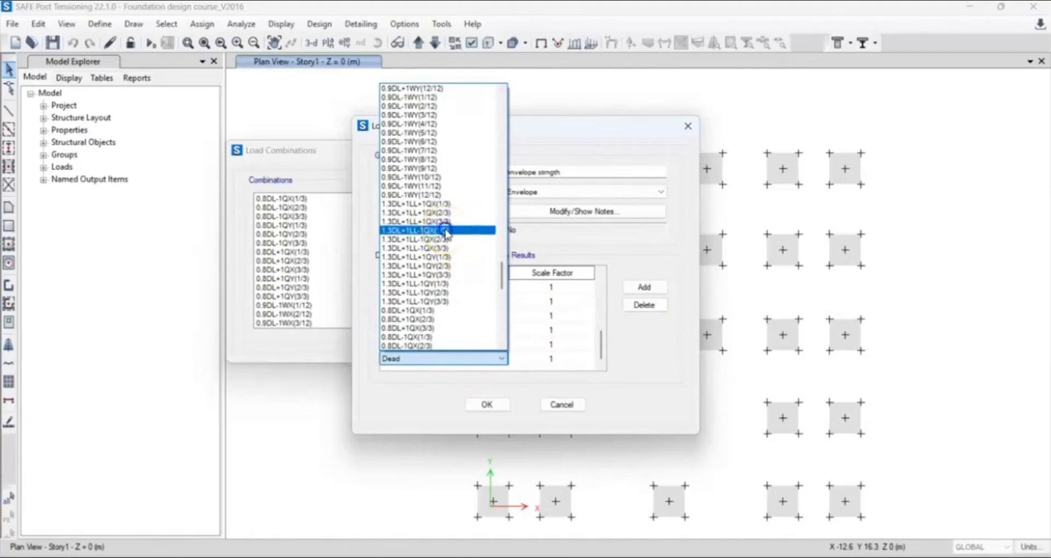
left_click(446, 231)
Add the 1.3DL+1LL+1QY(1/3) and 1.3DL+1LL-1QY(1/3) combinations to the strength envelope.
left_click(642, 286)
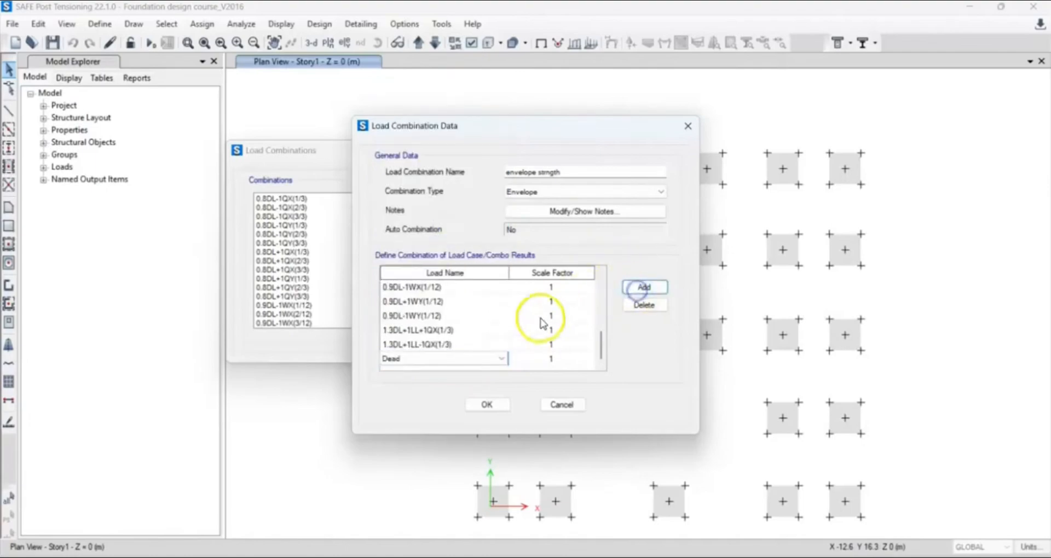
left_click(490, 363)
left_click_drag(498, 304, 506, 271)
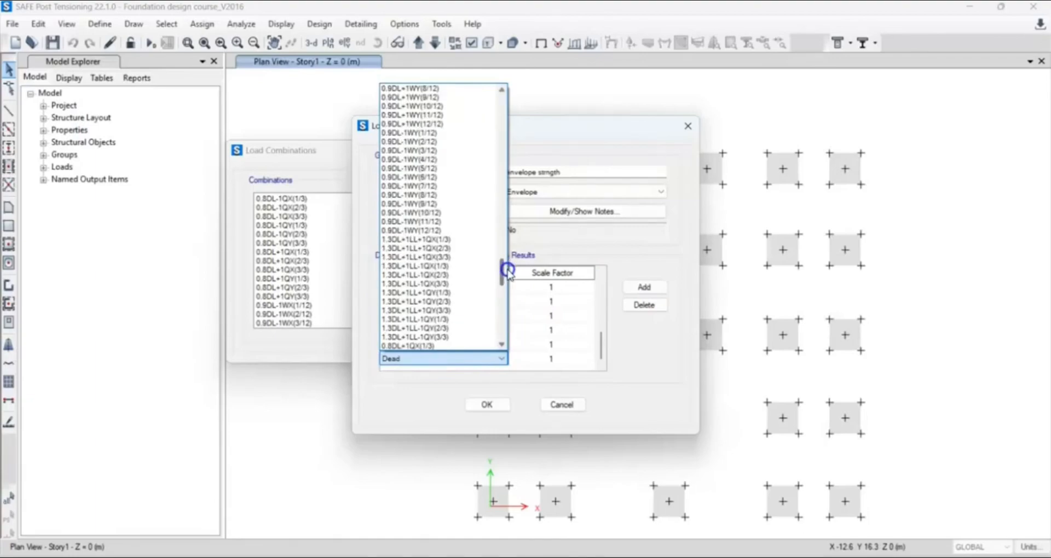
left_click(475, 292)
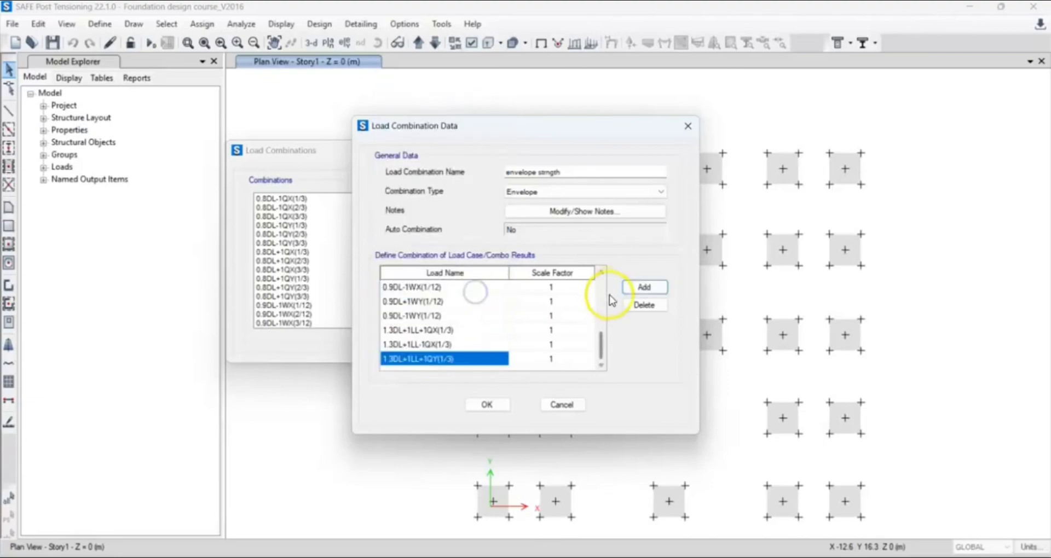
left_click(643, 286)
left_click(475, 358)
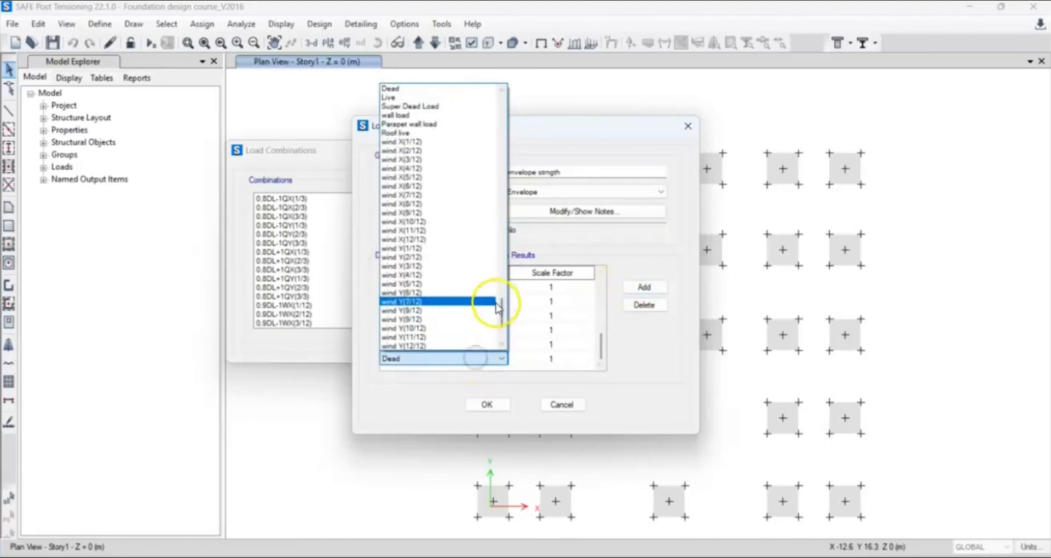
left_click_drag(499, 307, 502, 277)
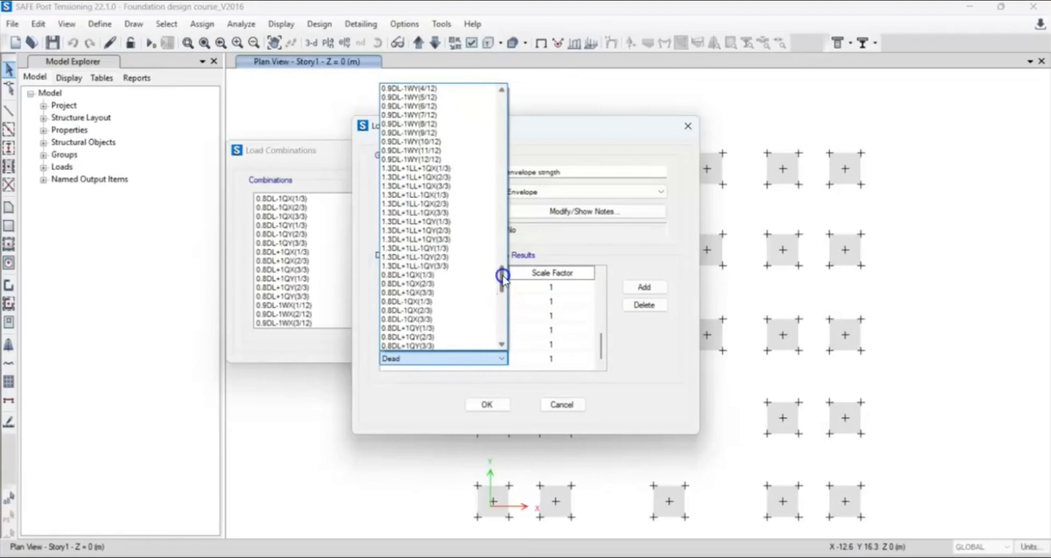
left_click(447, 248)
Add the 1.4DL+1.0NY and 1.2DL+1.6LL+1.0NY combinations to the strength envelope.
left_click(644, 287)
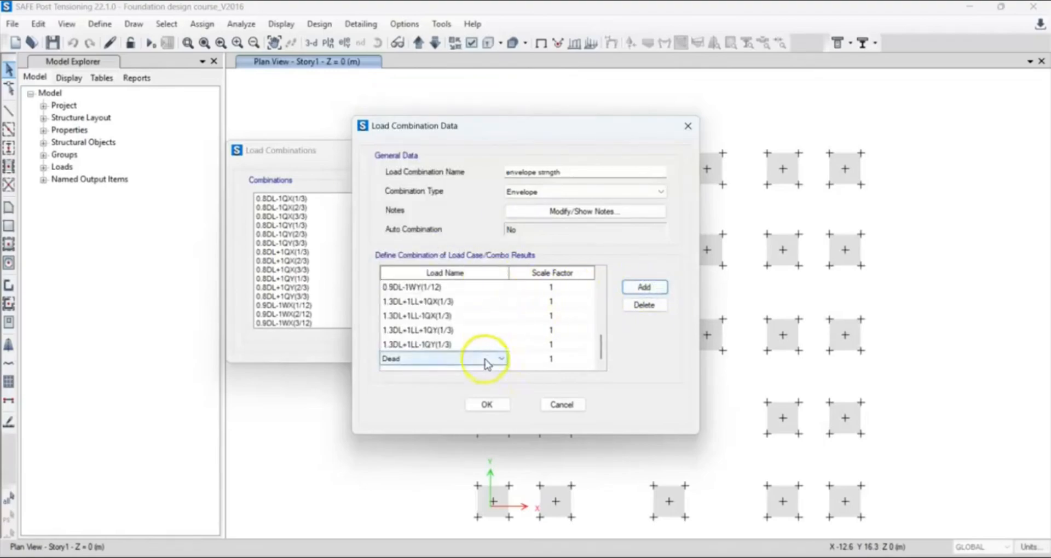
left_click(495, 356)
left_click_drag(498, 326, 502, 292)
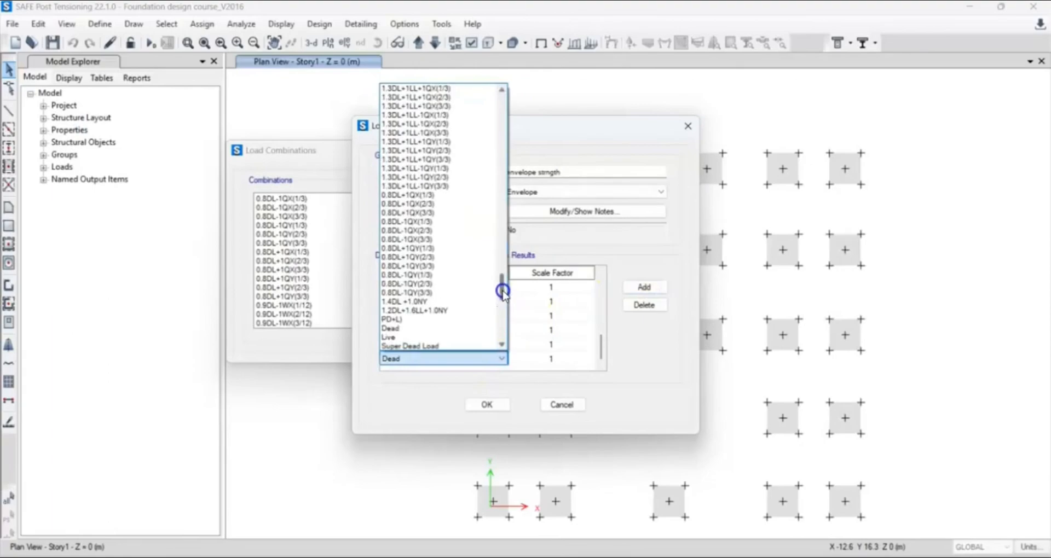
left_click(432, 302)
left_click(644, 287)
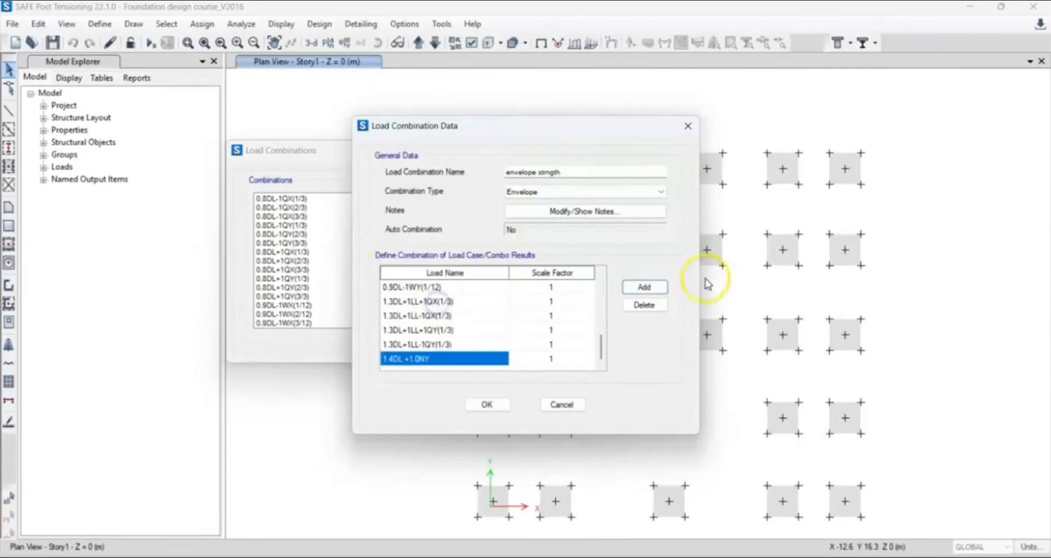
left_click(501, 359)
left_click_drag(501, 323, 500, 317)
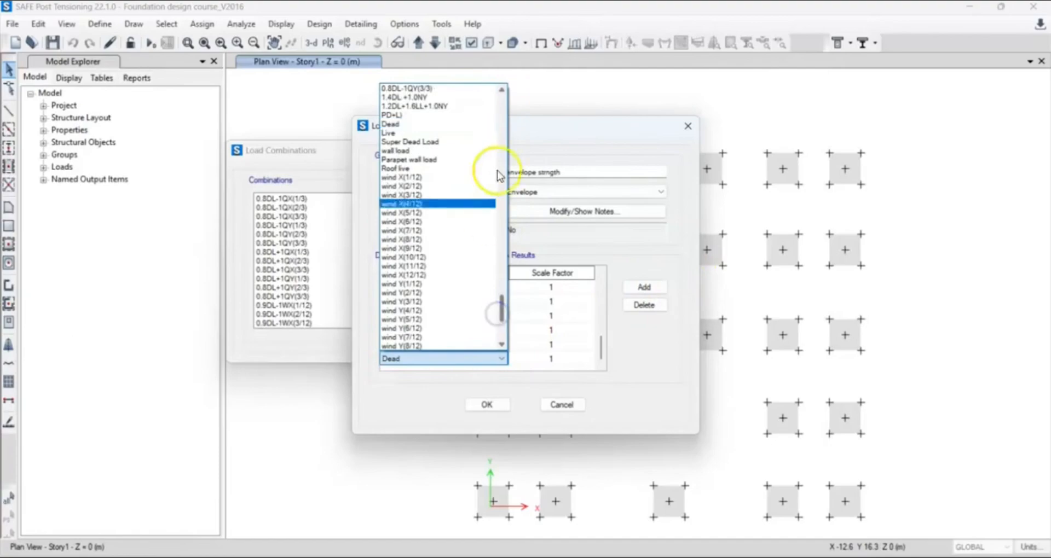
left_click(445, 106)
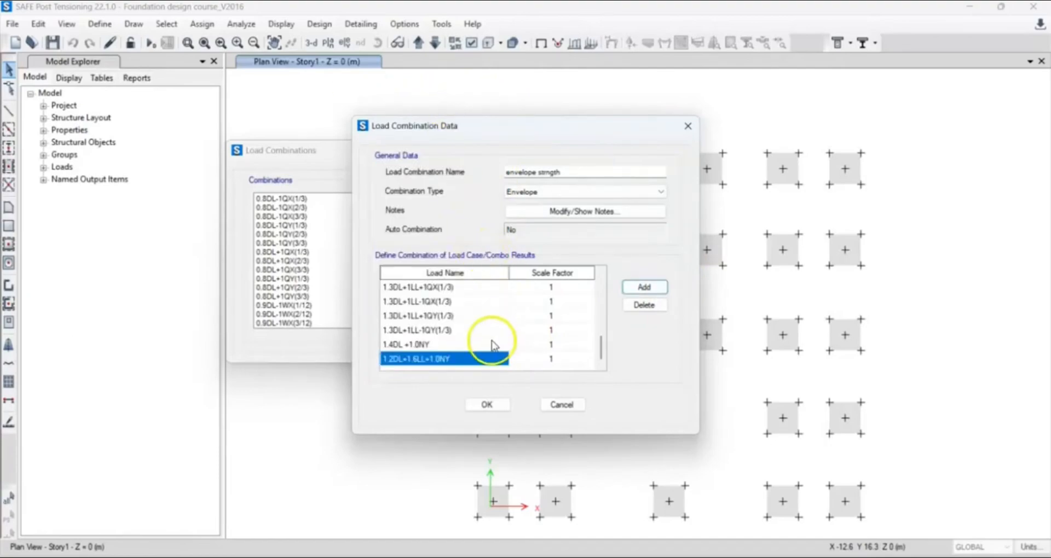
left_click(500, 361)
left_click(500, 361)
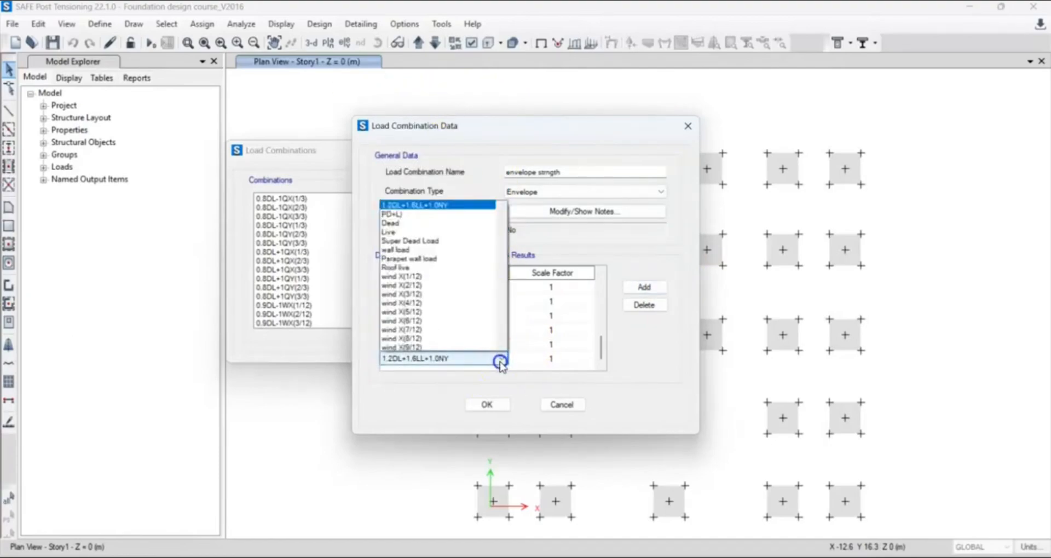
mouse_move(497, 312)
left_mouse_down()
mouse_move(503, 328)
mouse_move(500, 258)
mouse_move(498, 293)
left_mouse_up()
left_click(651, 341)
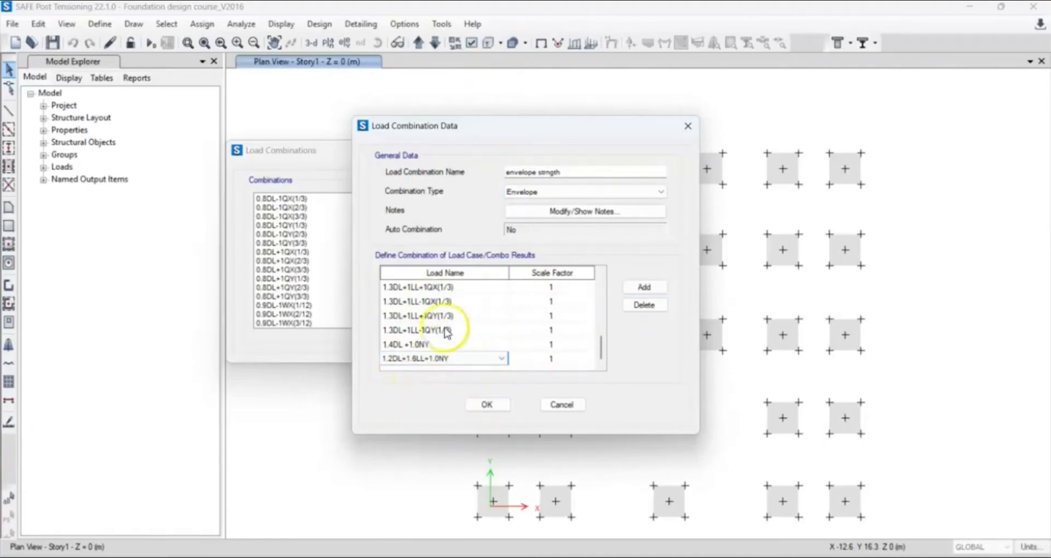
Correct the combination's name to "envelope strength", keep its type as Envelope, and save it.
left_click(545, 172)
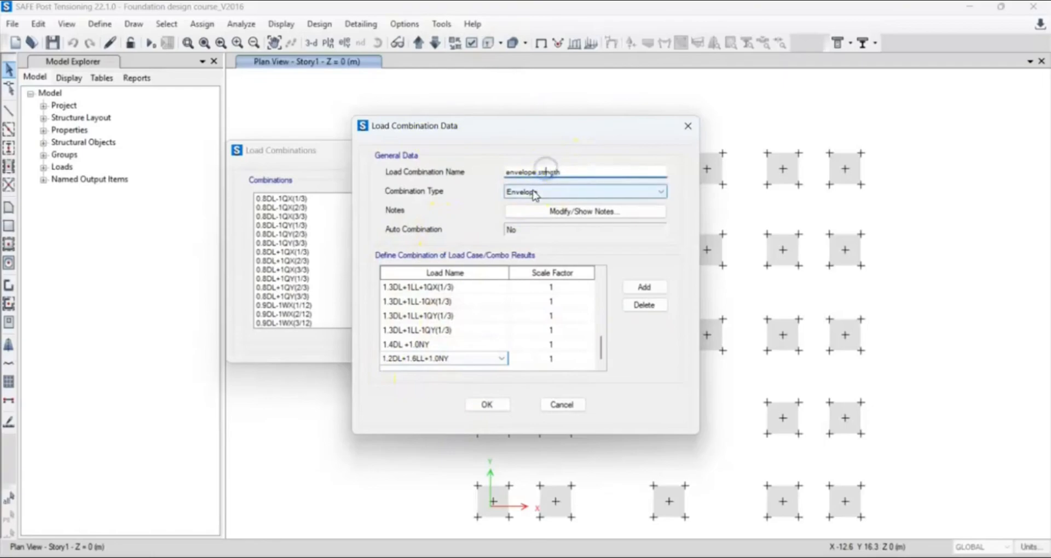
type("e")
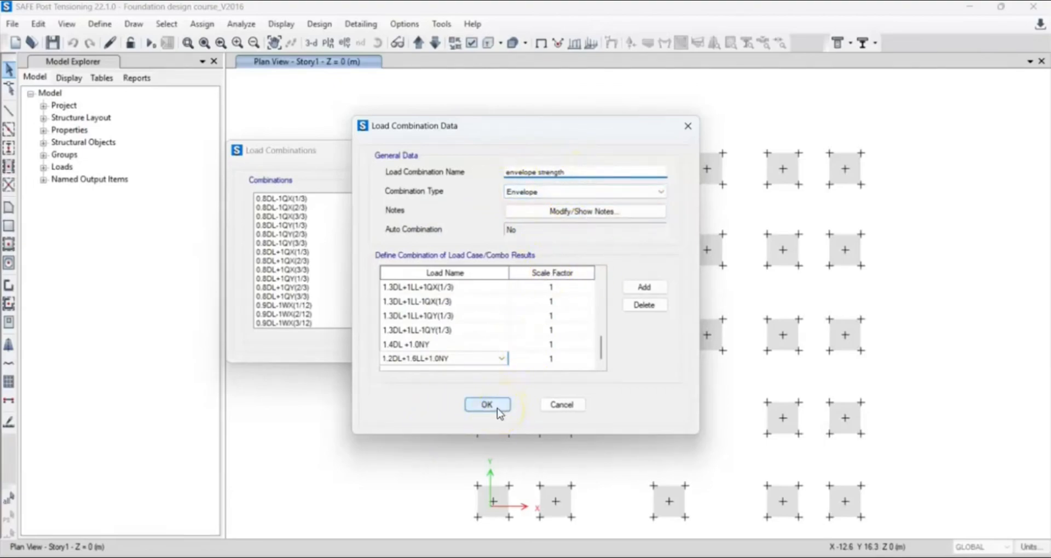
left_click(524, 192)
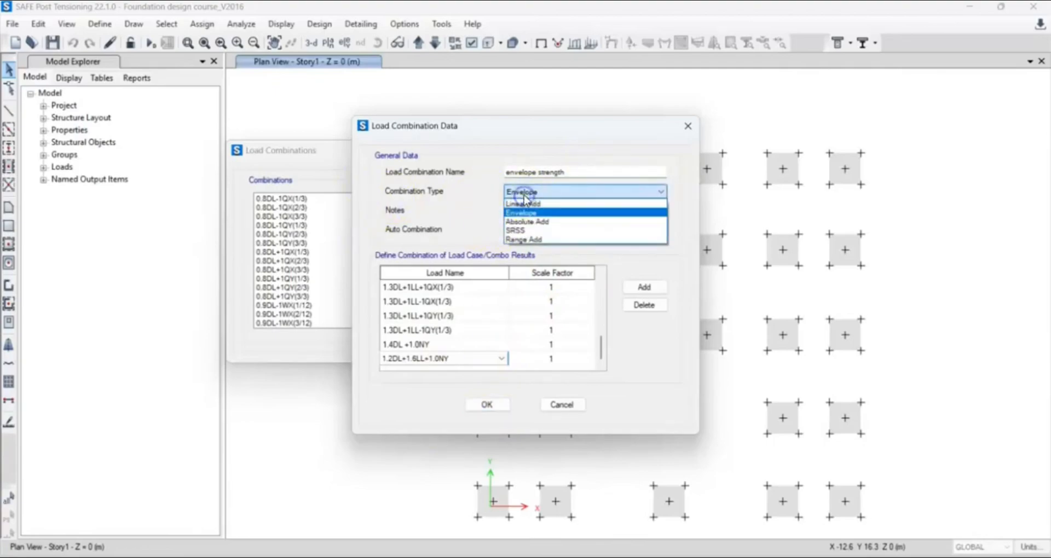
left_click(524, 191)
left_click(482, 405)
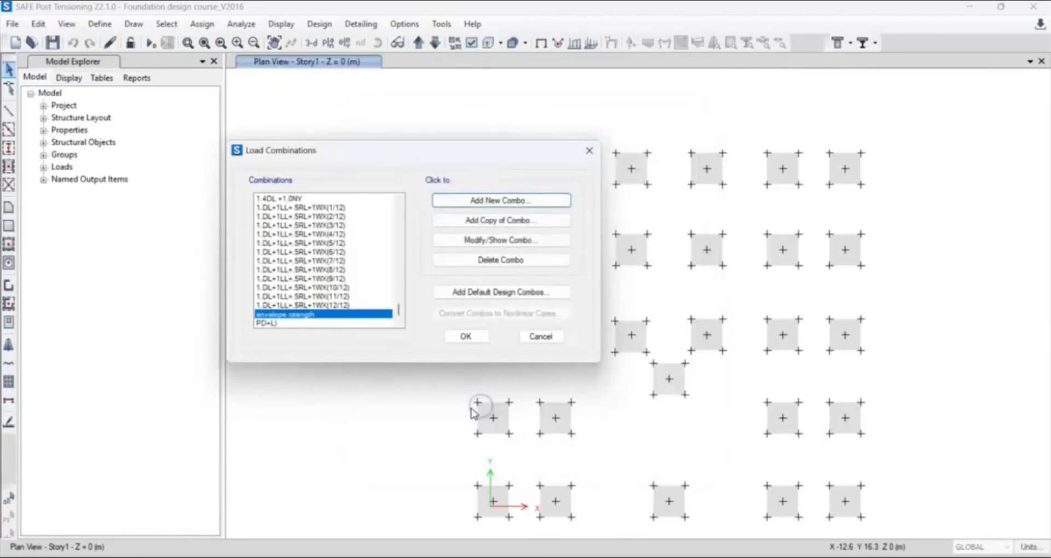
Review the load cases and scale factors of the PD+L) combination, and accept the load combination definitions.
left_click(268, 323)
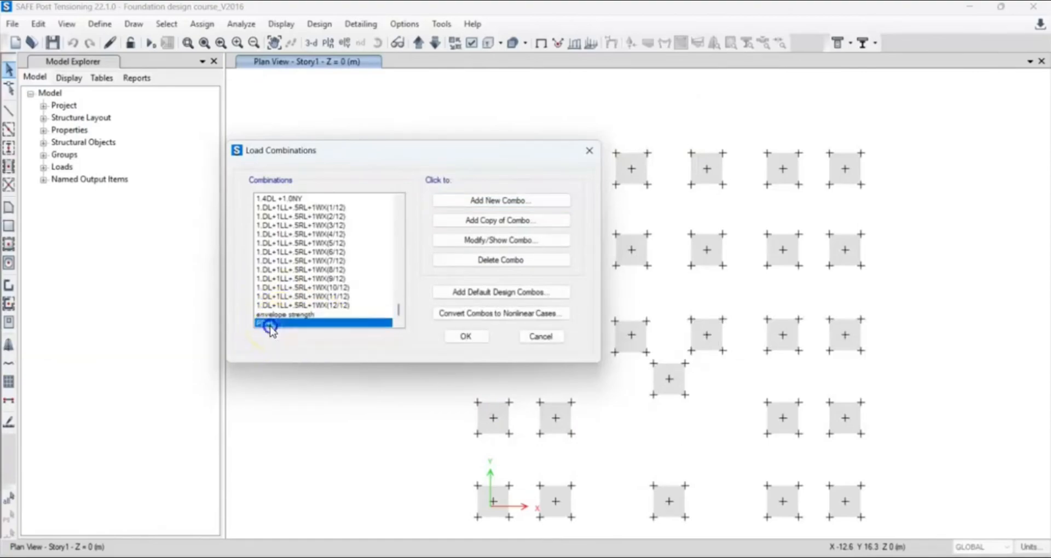
left_click(444, 239)
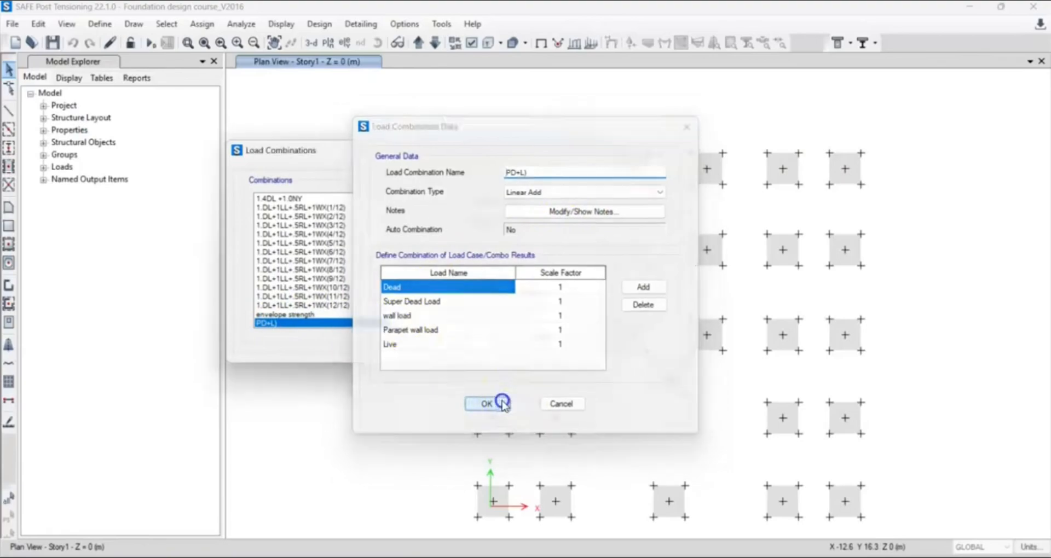
left_click(485, 405)
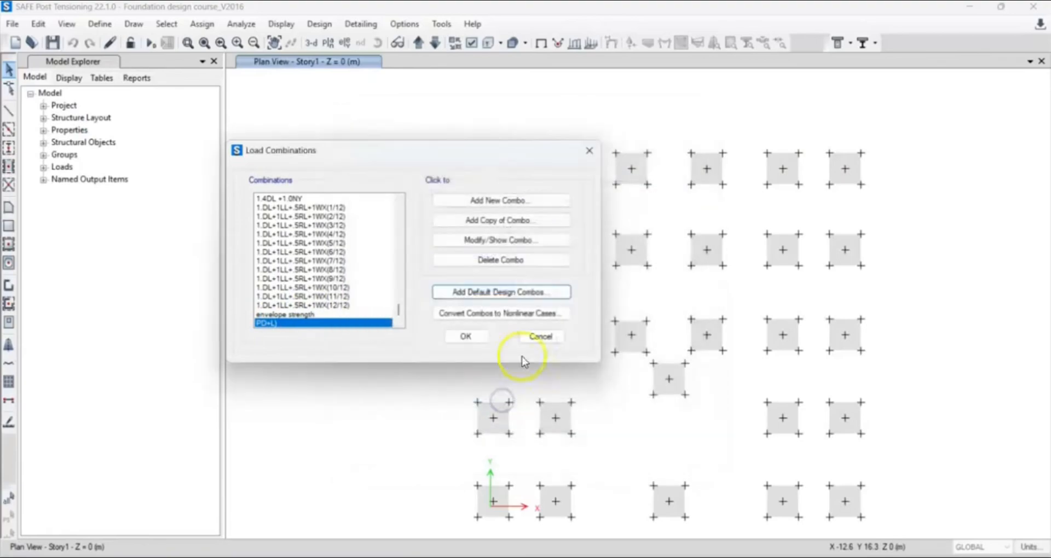
left_click(461, 339)
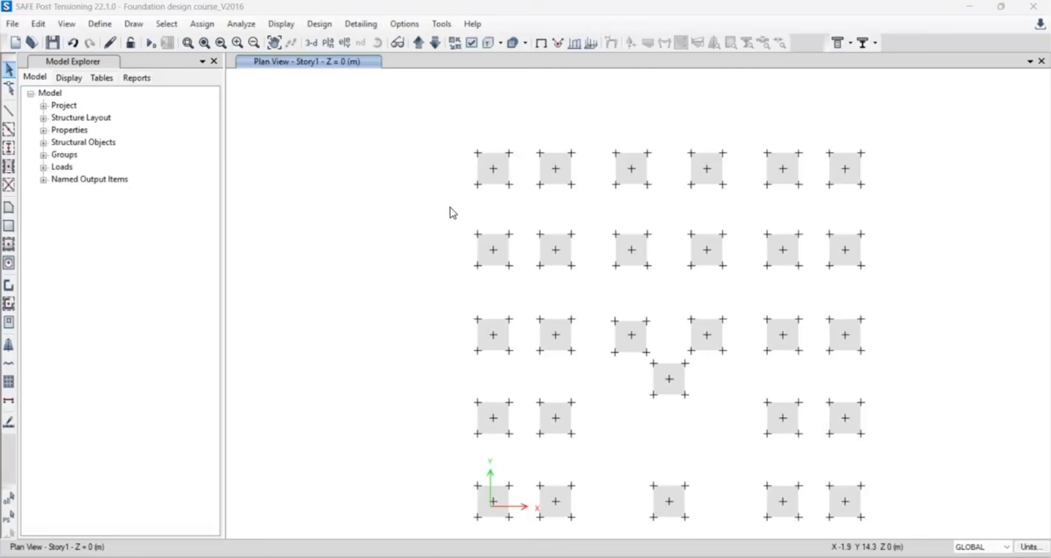
Examine the material, modeling type and thickness of the "footing 400mm" slab property without changing it.
left_click(99, 25)
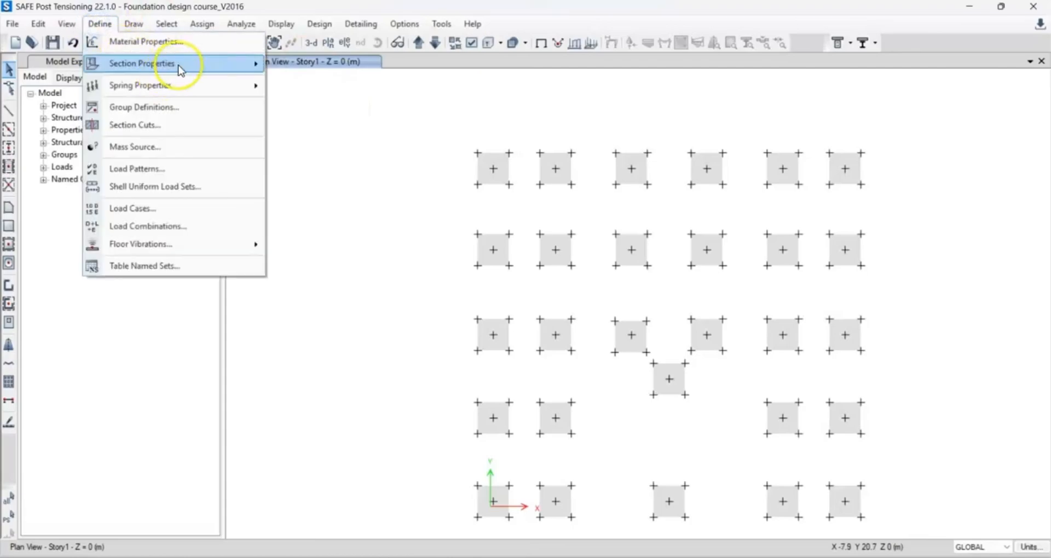
mouse_move(206, 70)
left_click(335, 103)
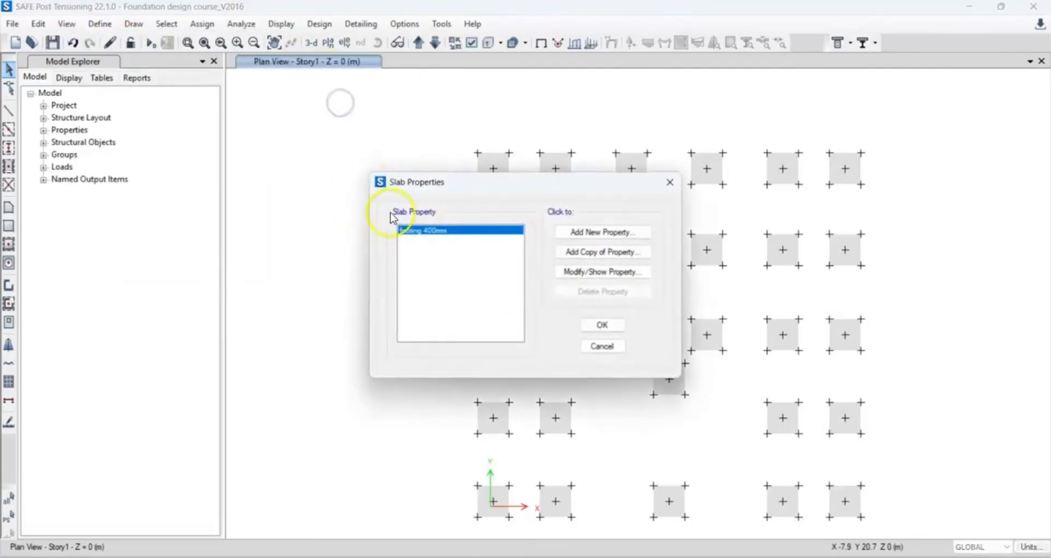
left_click(597, 273)
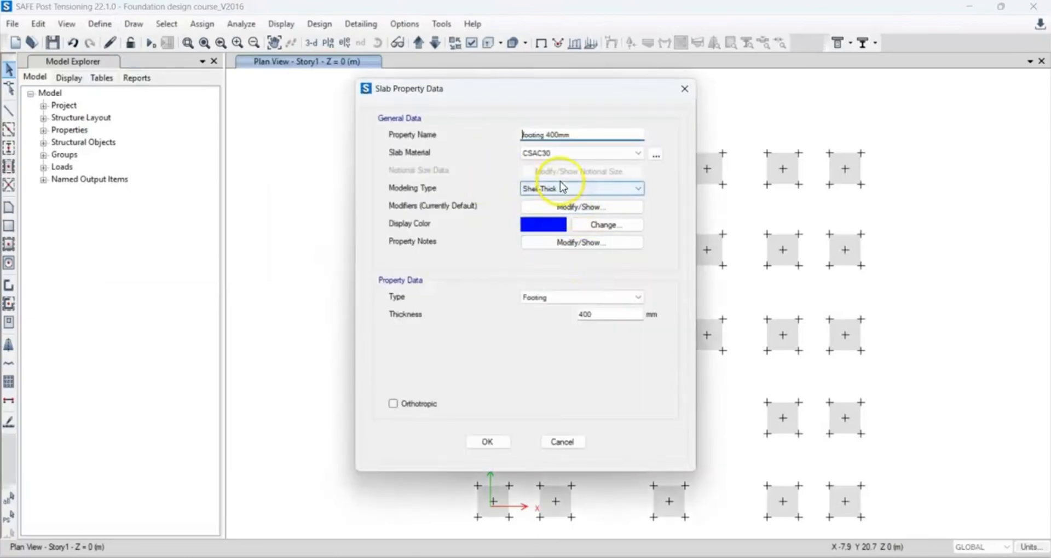
left_click(684, 89)
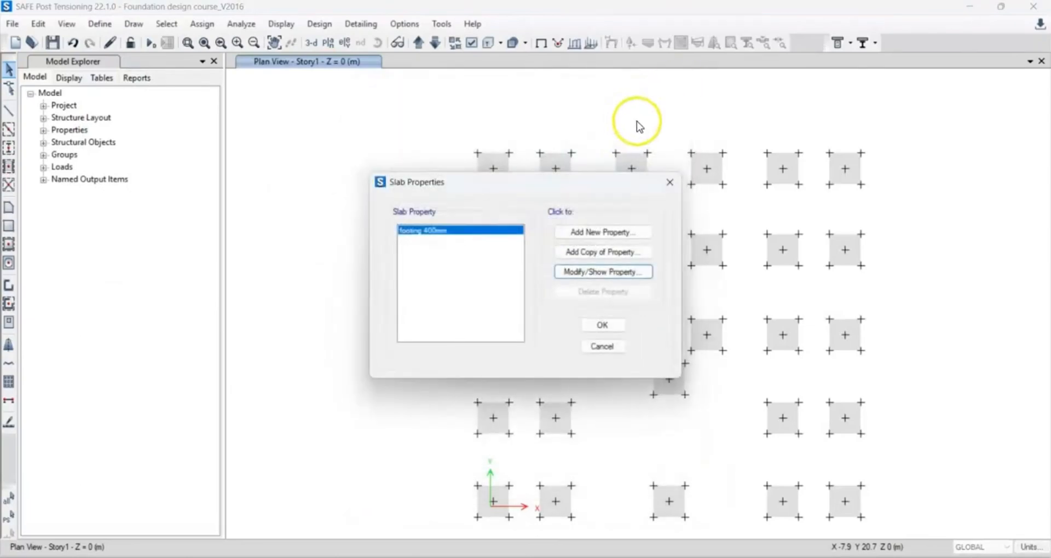
Close the slab property definitions and select all footings in the plan that use the "footing 400mm" slab section.
left_click(670, 186)
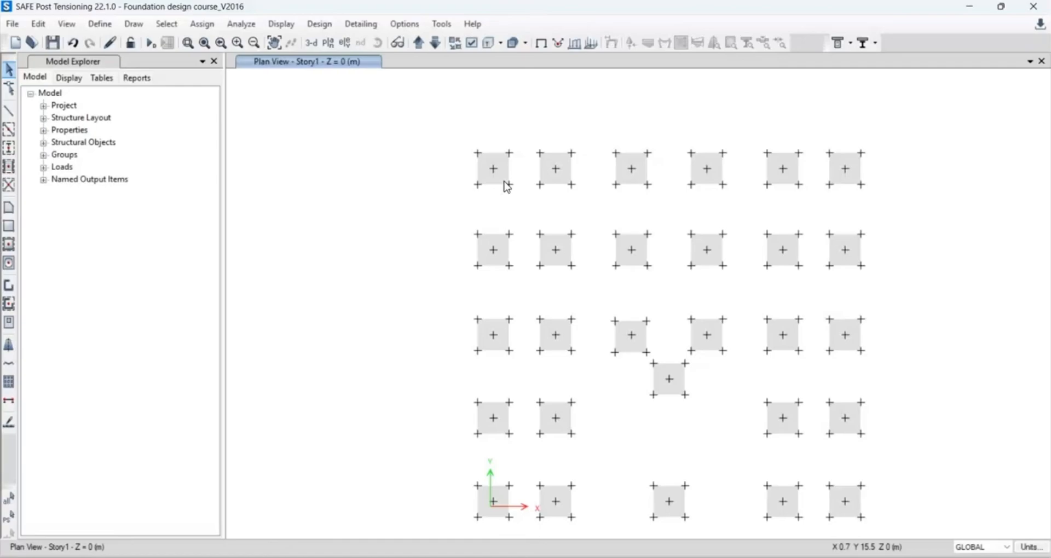
scroll(492, 186, "up", 5)
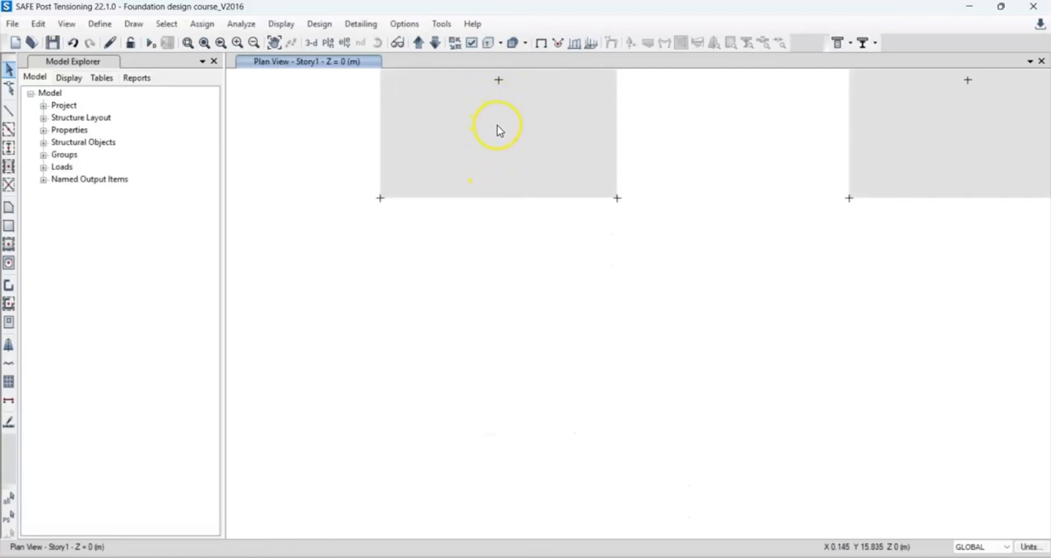
middle_click_drag(542, 134, 563, 307)
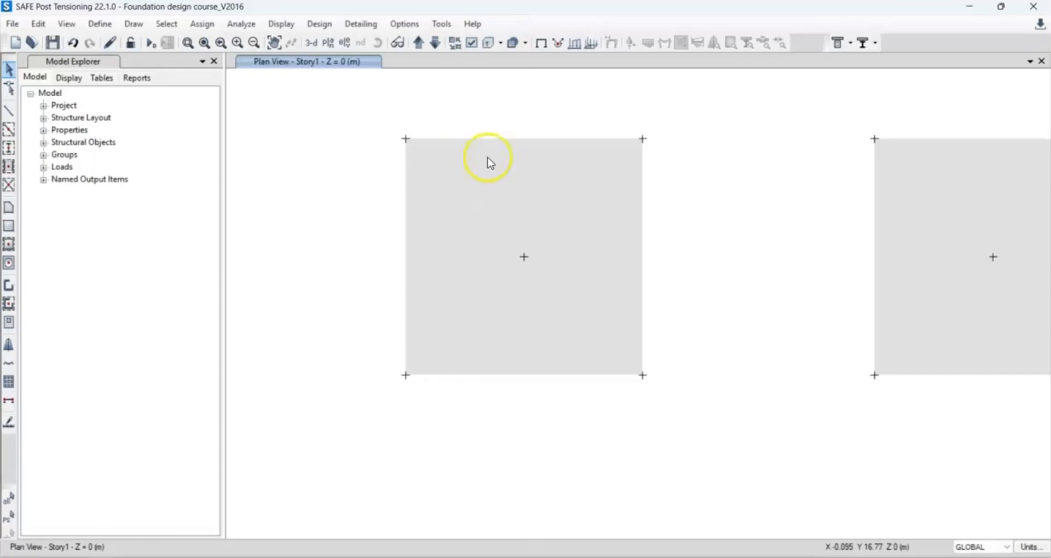
scroll(486, 158, "down", 3)
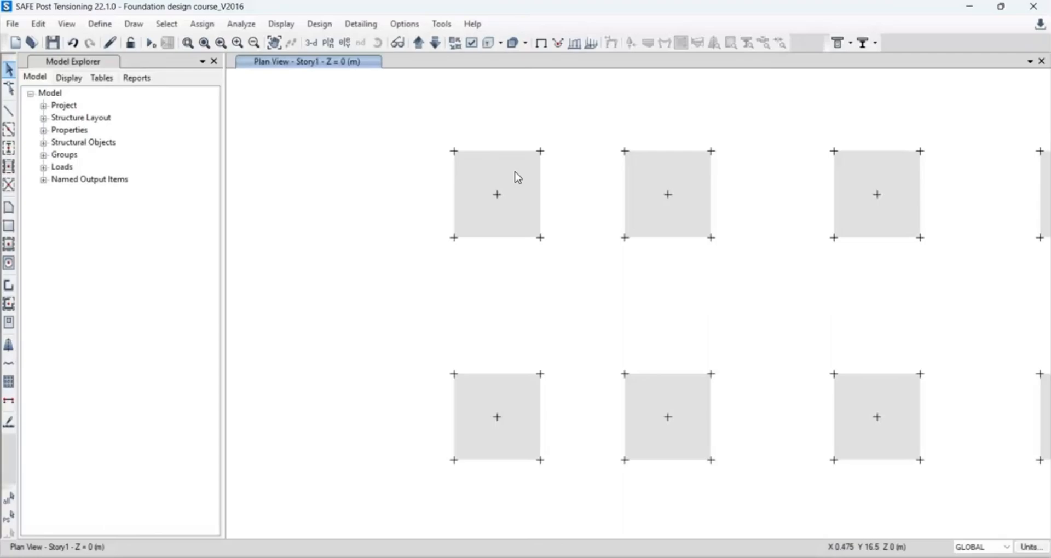
scroll(517, 177, "down", 3)
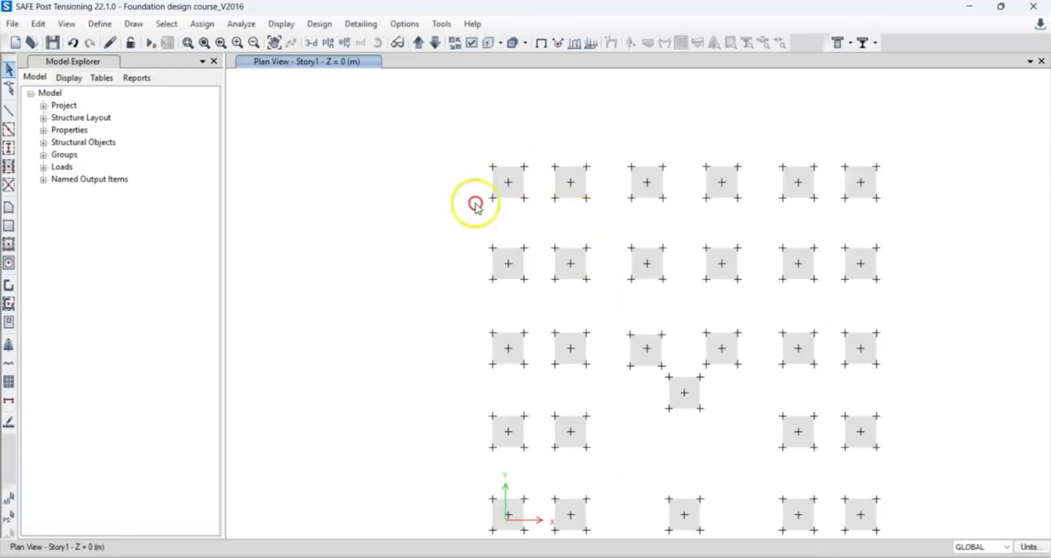
middle_click_drag(475, 205, 432, 157)
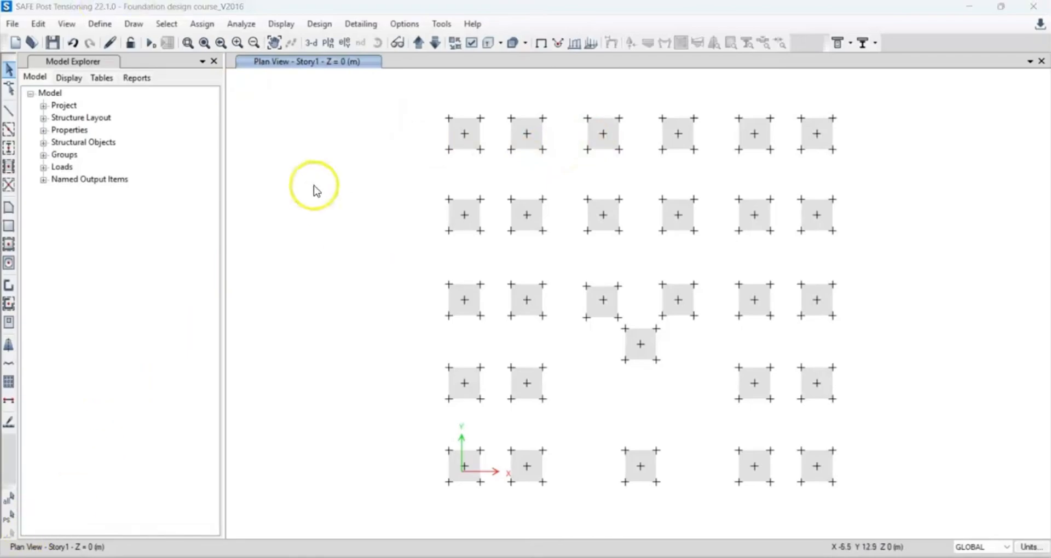
left_click(169, 25)
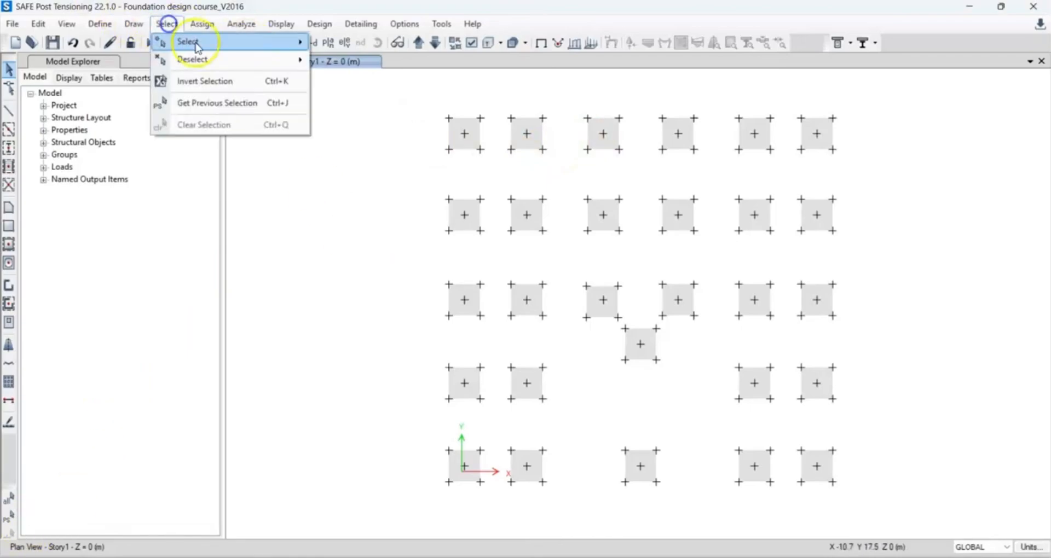
mouse_move(199, 42)
mouse_move(430, 144)
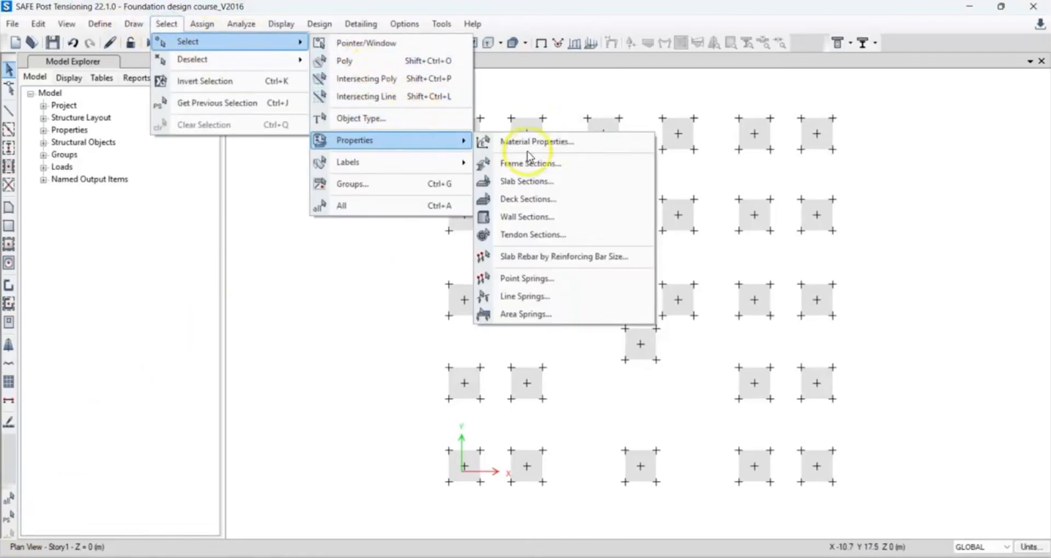
left_click(553, 178)
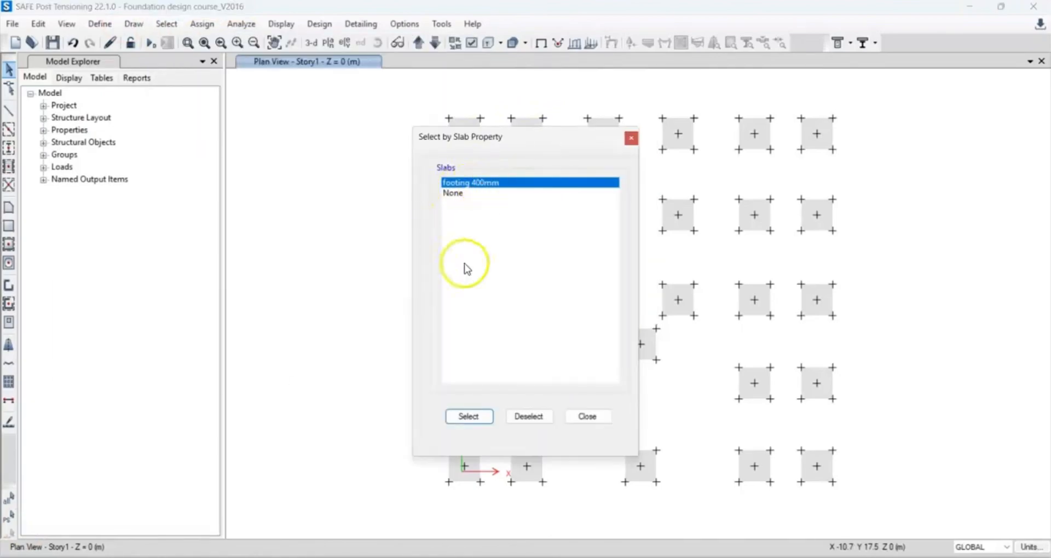
left_click(469, 417)
left_click(586, 419)
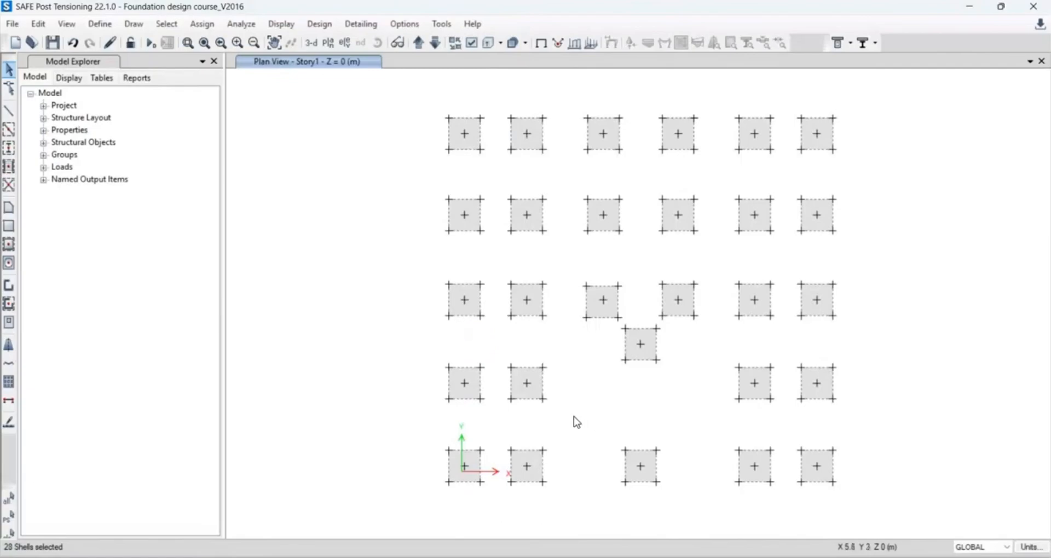
Review the floor auto mesh options available for the selected footing shells without changing the assignment.
left_click(206, 26)
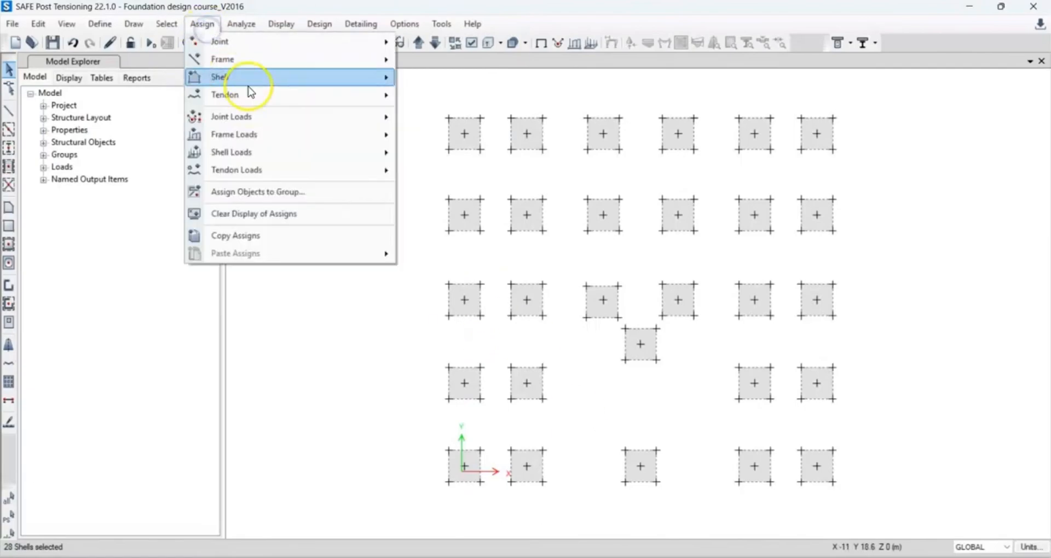
mouse_move(262, 80)
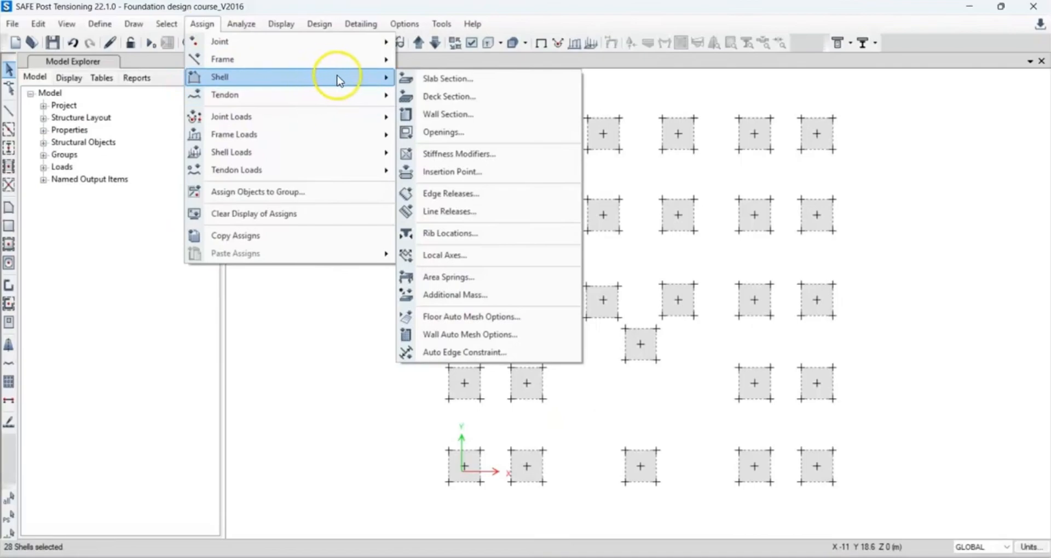
left_click(490, 318)
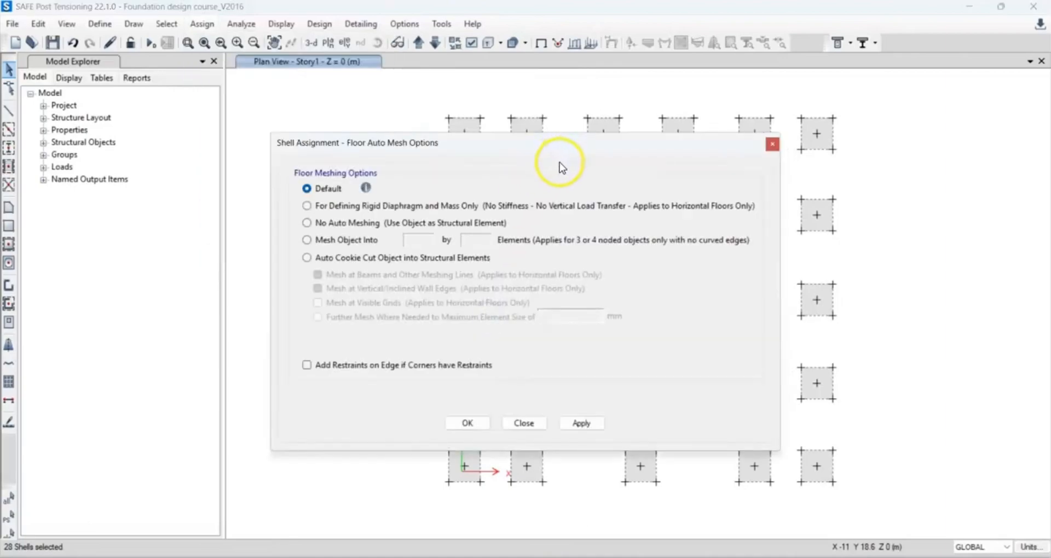
left_click_drag(610, 149, 394, 184)
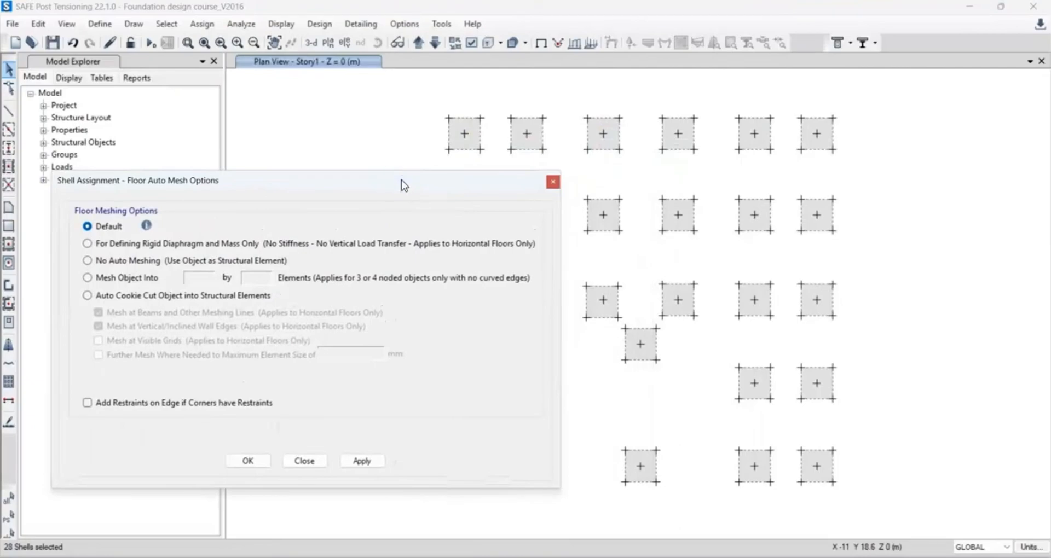
left_click(553, 182)
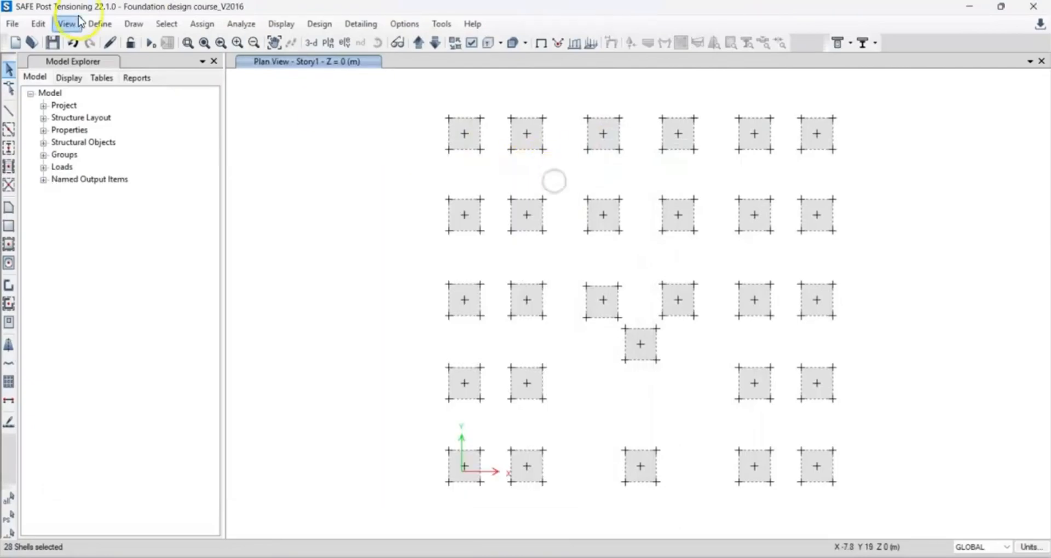
Set the approximate maximum mesh size for rectangular slab meshing in the automatic floor mesh settings.
left_click(204, 24)
mouse_move(252, 26)
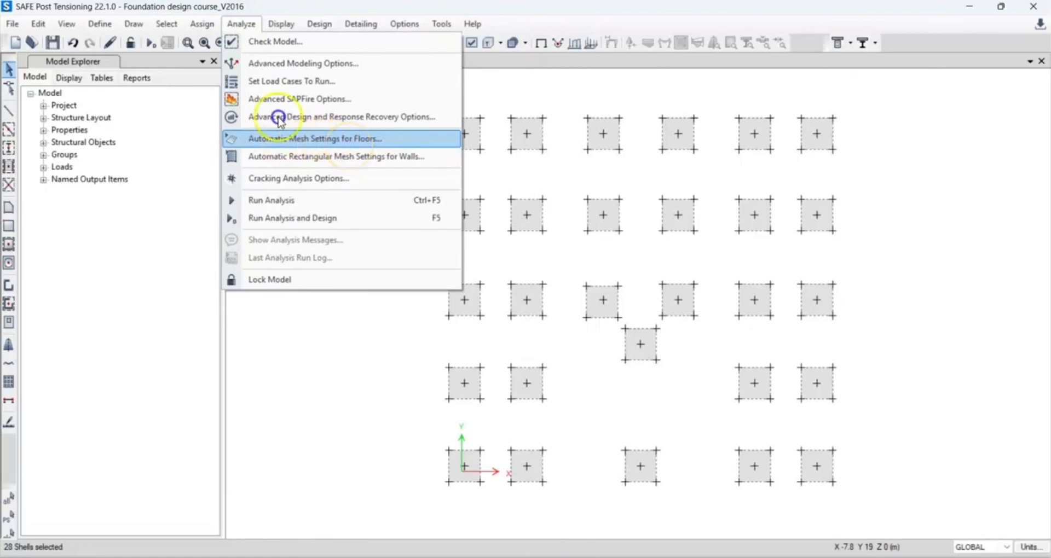
left_click(349, 147)
left_click_drag(563, 144, 335, 148)
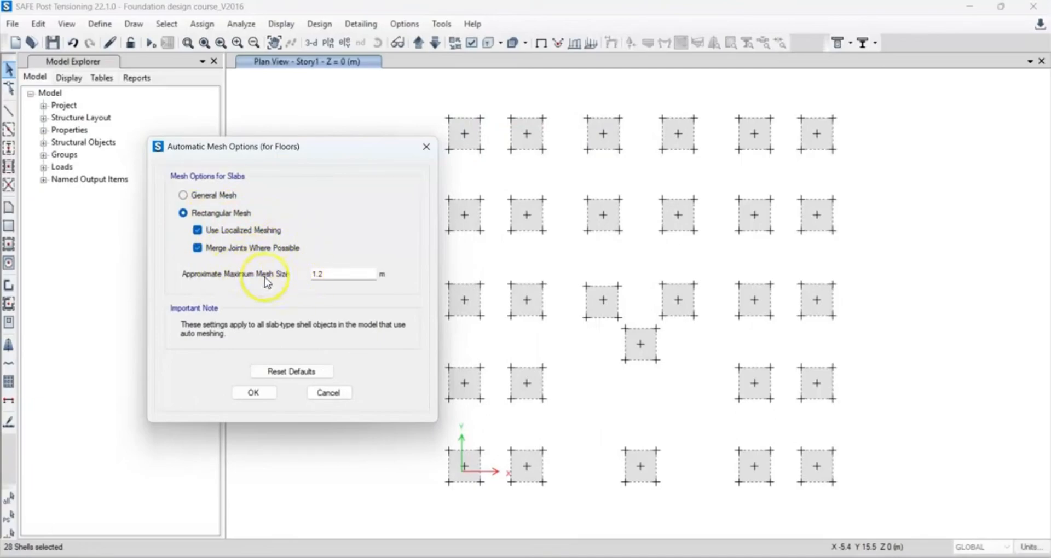
left_click_drag(336, 273, 291, 279)
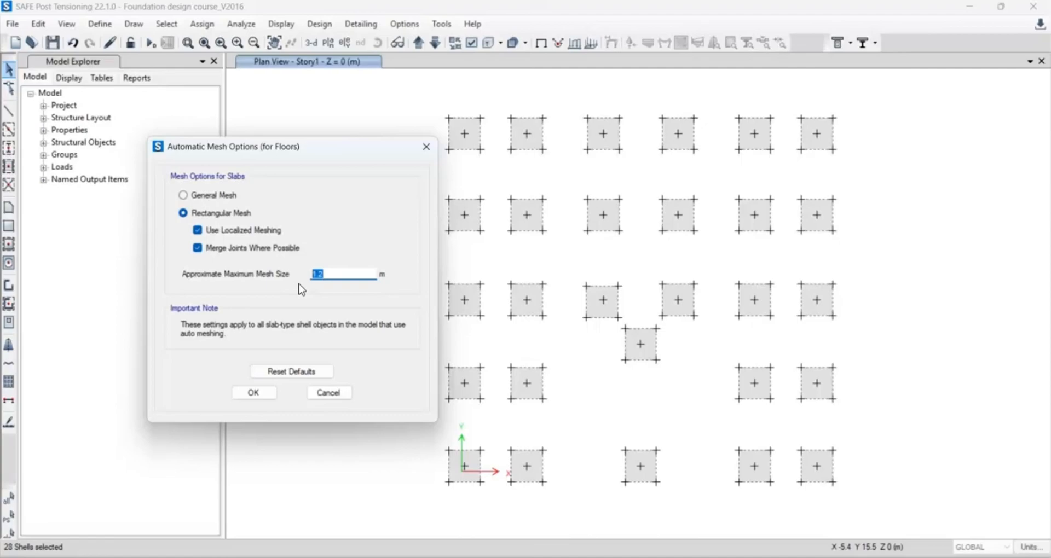
left_click(289, 288)
left_click(256, 394)
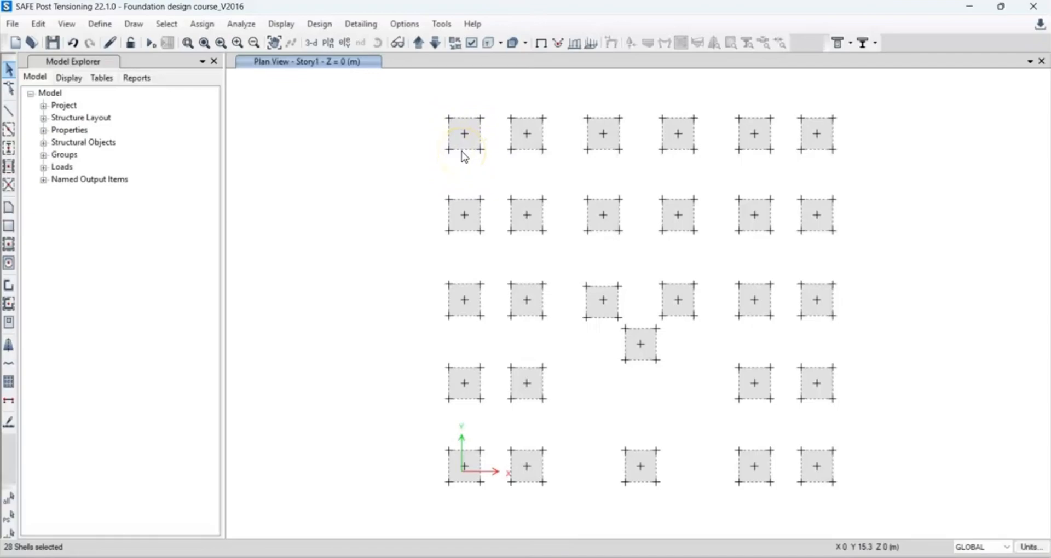
Show the shell analysis mesh in the plan view and inspect the mesh on the footings.
left_click(470, 44)
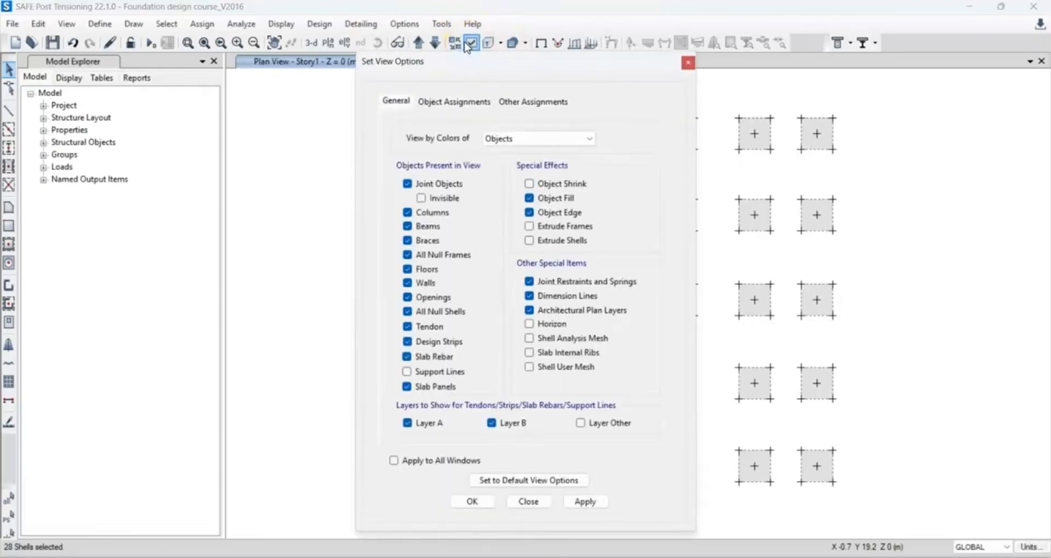
left_click_drag(538, 66, 302, 46)
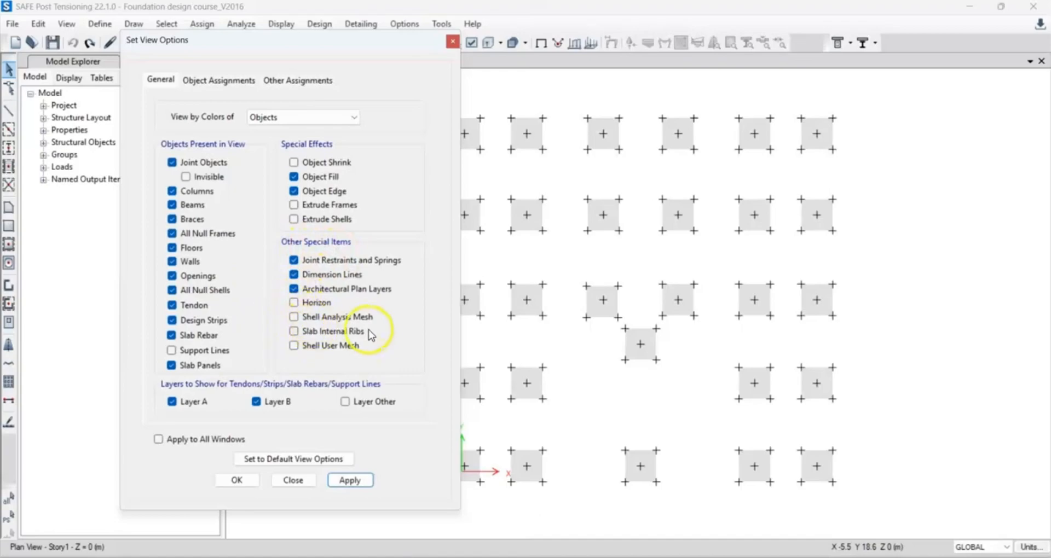
left_click(294, 317)
left_click(351, 481)
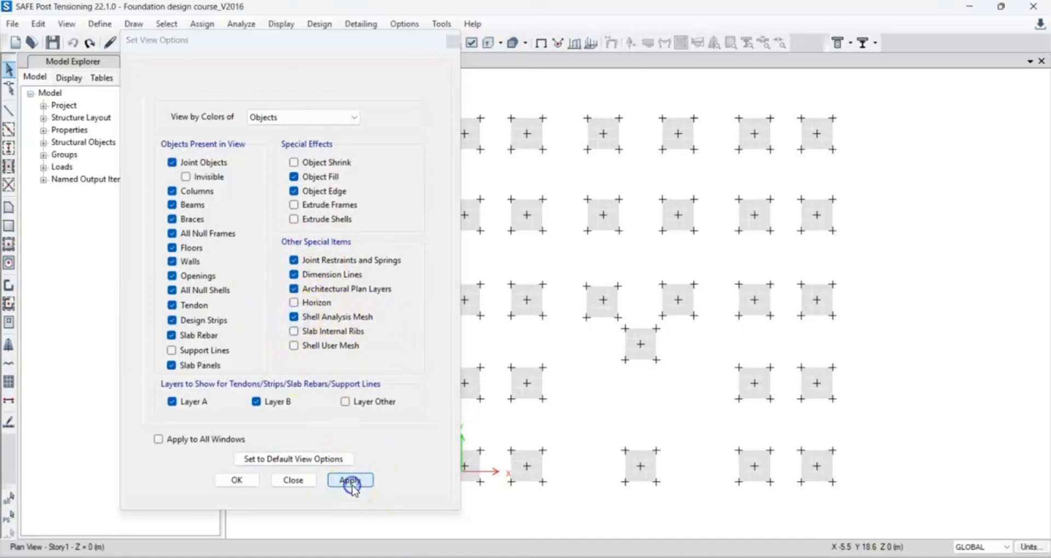
left_click(246, 481)
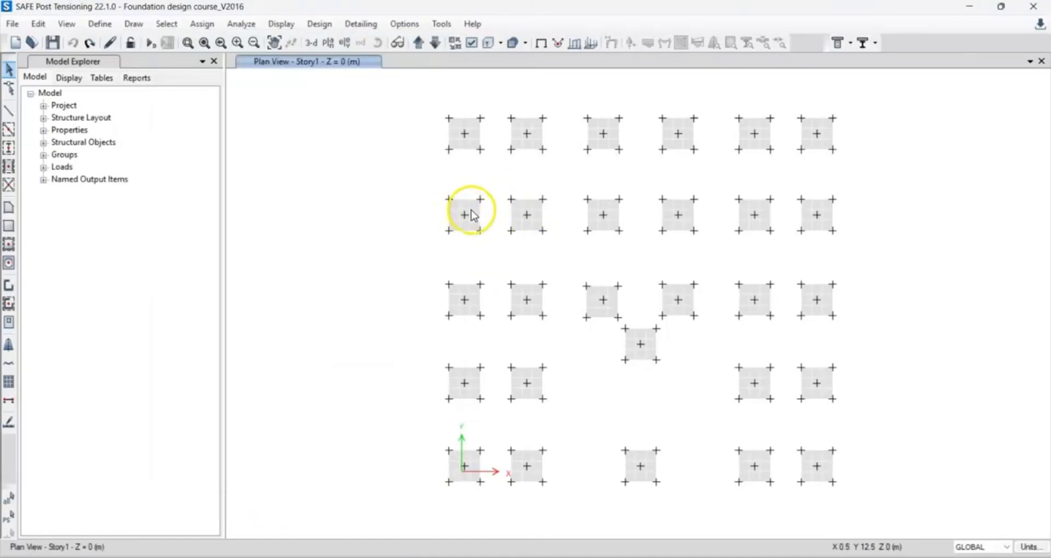
scroll(472, 214, "up", 3)
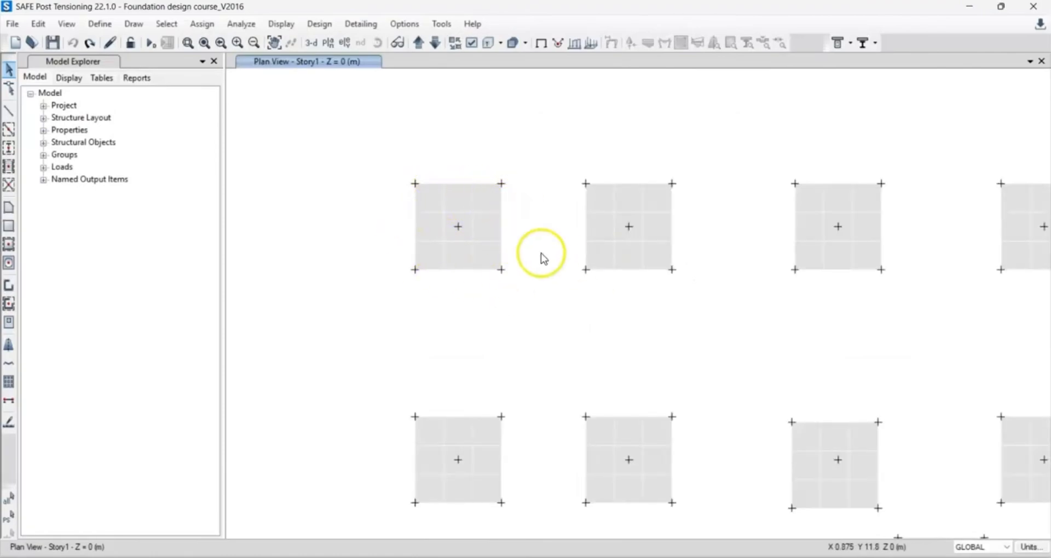
scroll(535, 283, "down", 3)
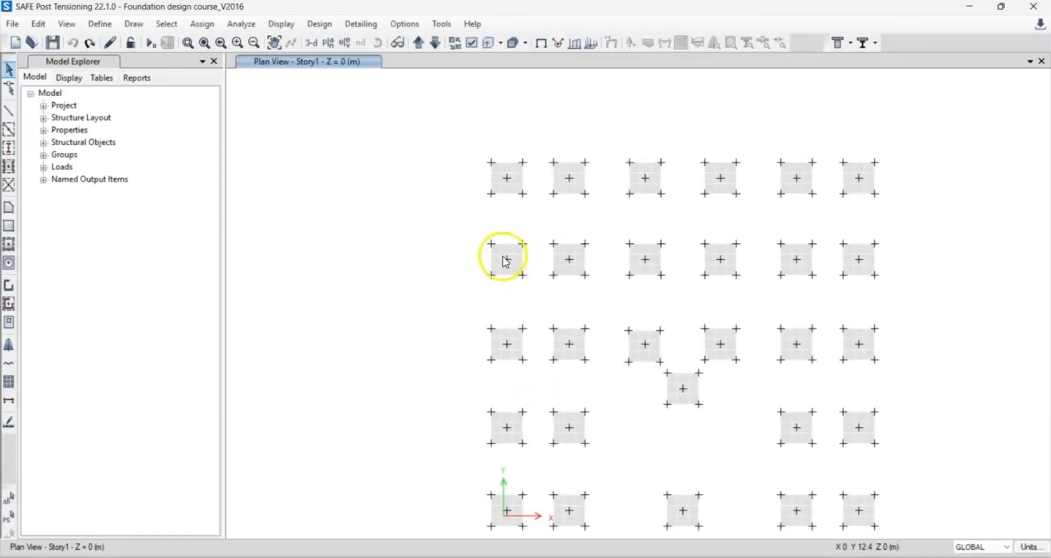
scroll(504, 262, "up", 3)
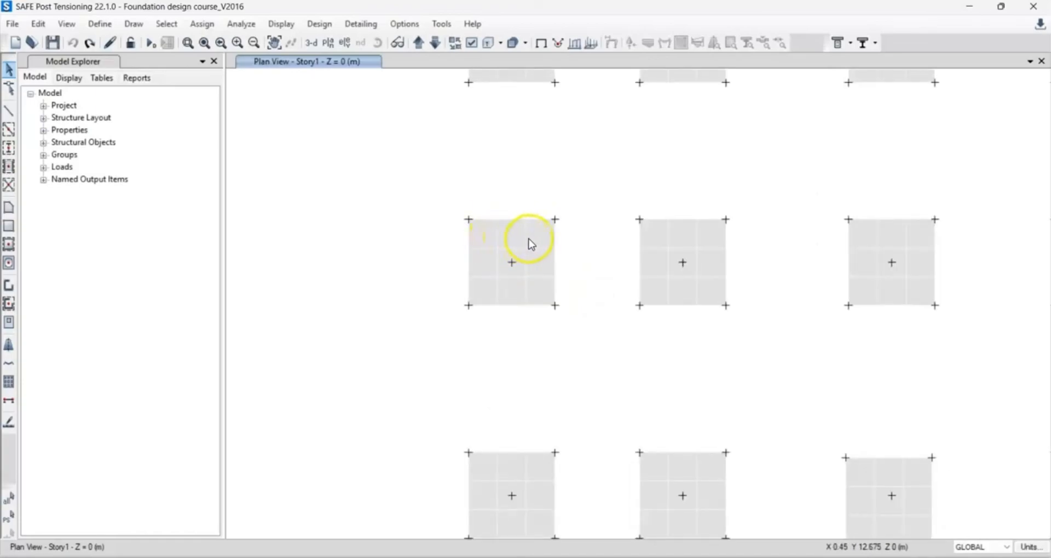
scroll(521, 244, "down", 3)
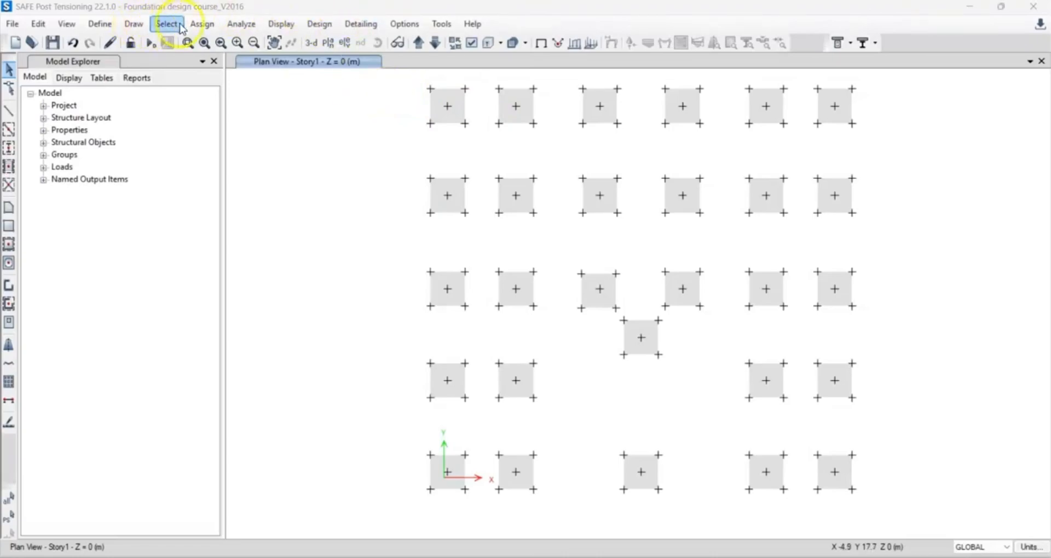
Check the model with a 1 mm length tolerance, all joint, frame, shell and other checks, and the trim or extend frames fix.
left_click(240, 25)
left_click(251, 42)
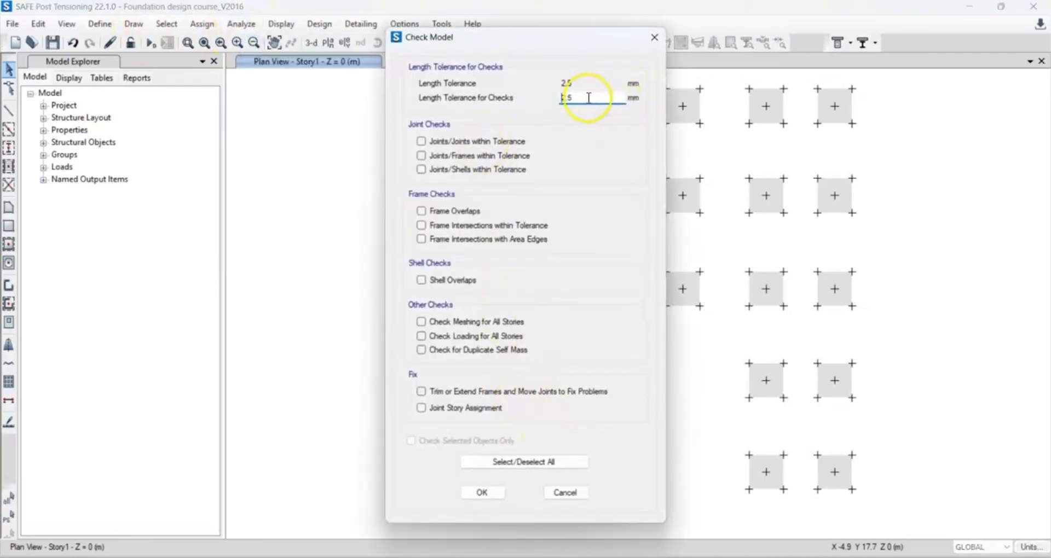
left_click_drag(588, 100, 509, 105)
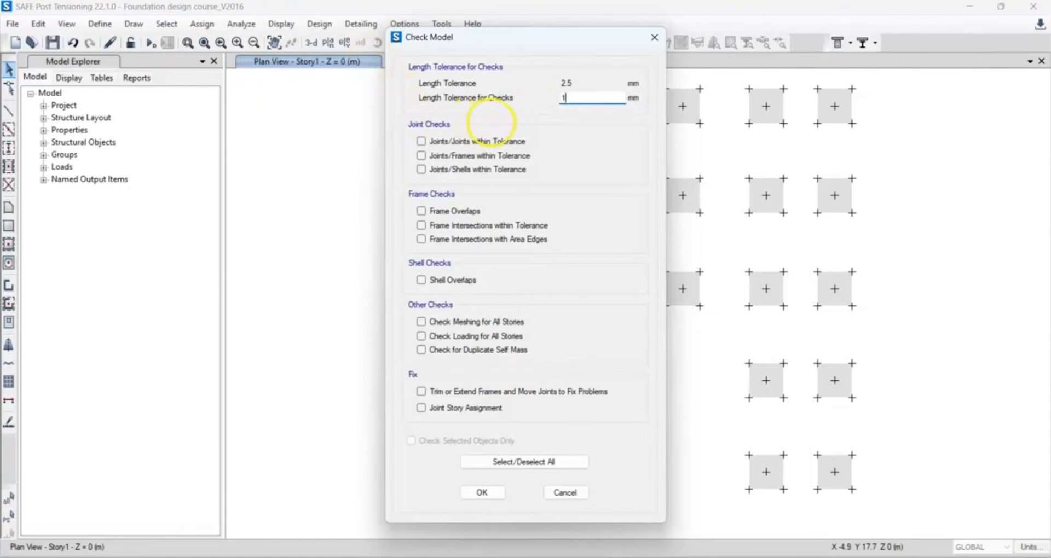
left_click(512, 461)
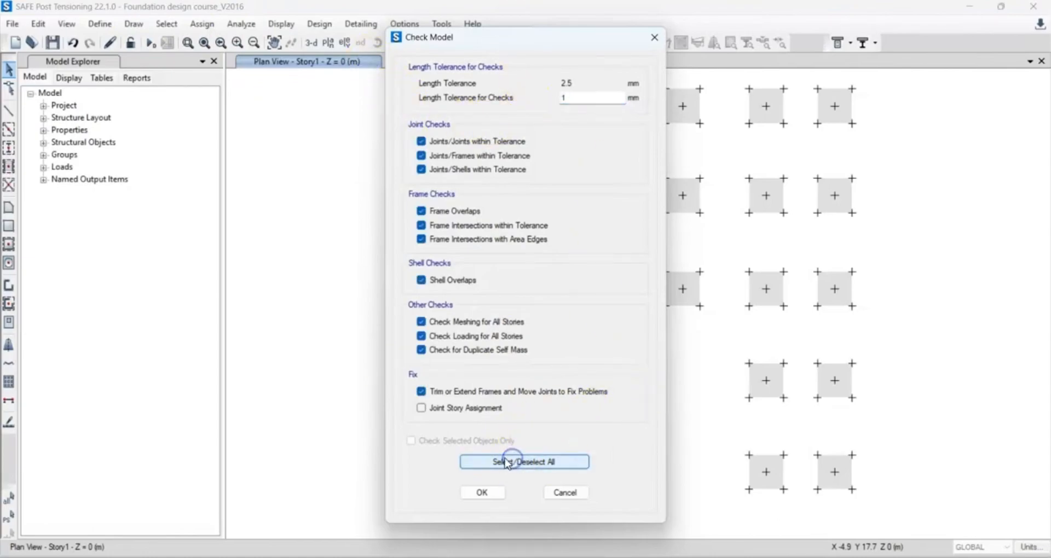
left_click(482, 493)
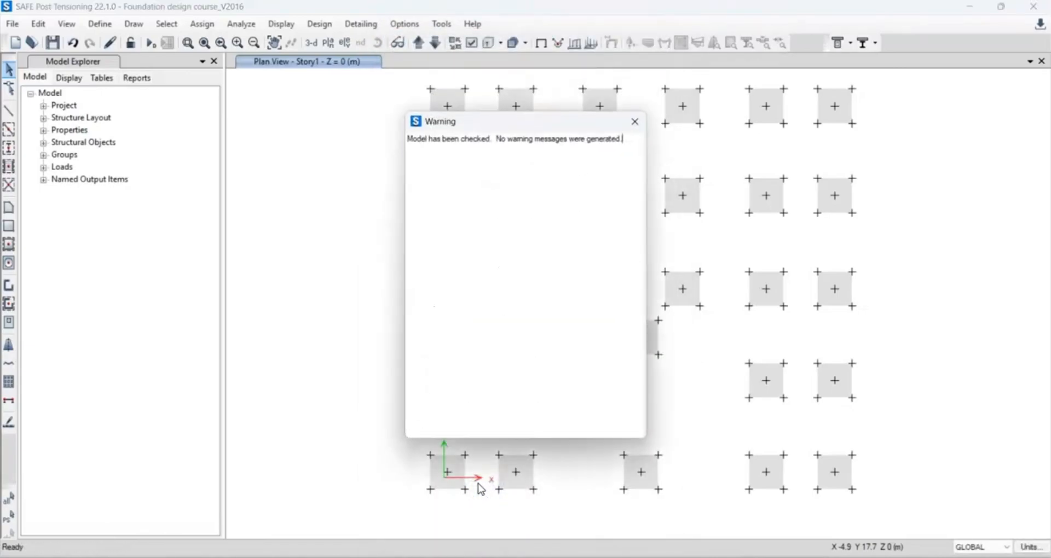
left_click(634, 121)
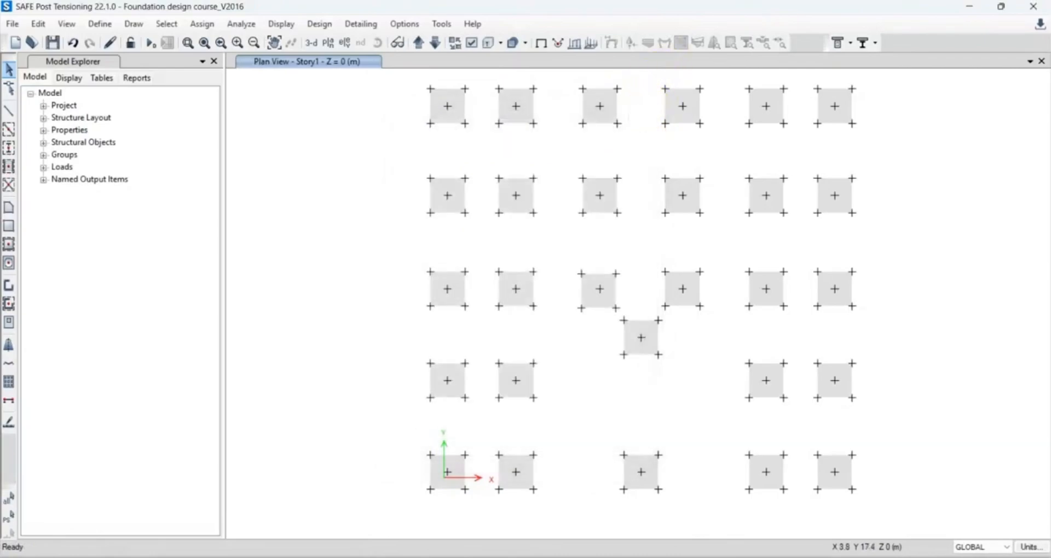
Review the run actions set for the load cases, including the wind X and wind Y cases.
left_click(241, 24)
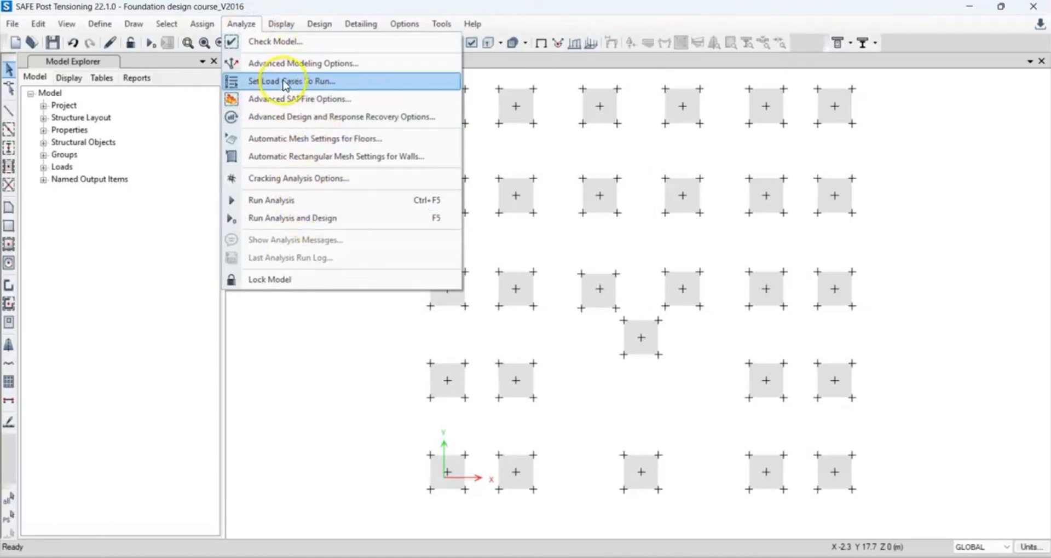
left_click(318, 83)
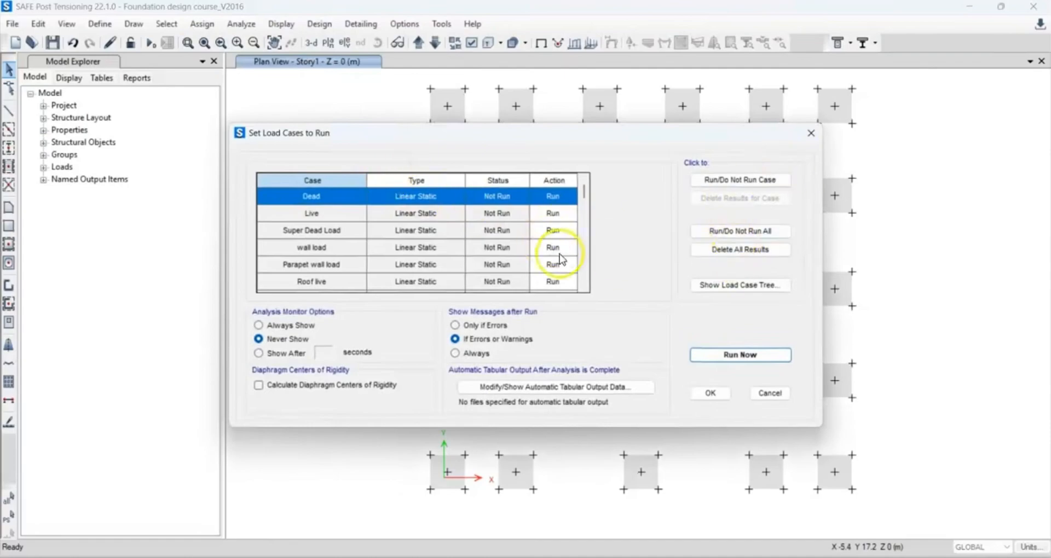
scroll(554, 247, "down", 5)
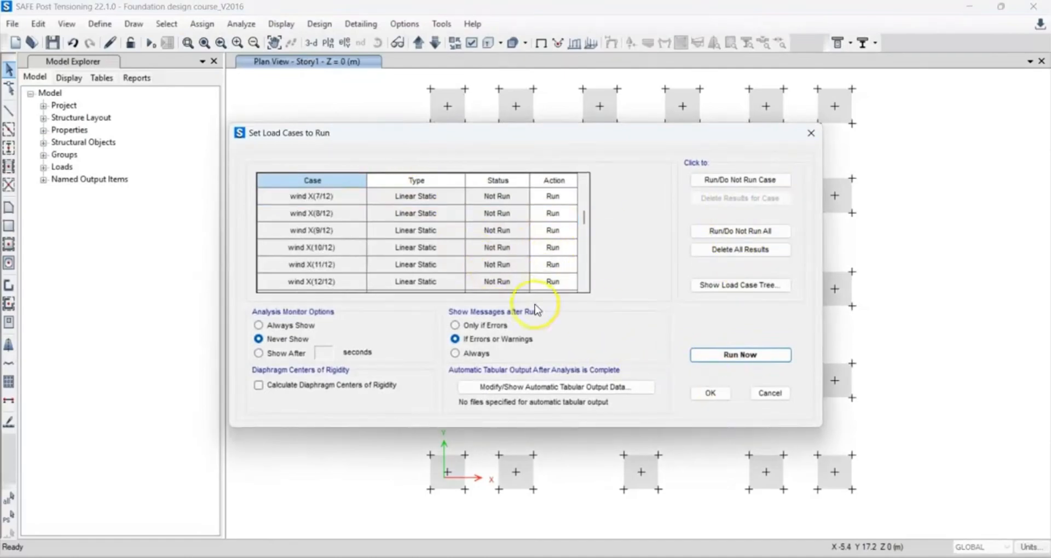
scroll(534, 244, "down", 1)
left_click(769, 393)
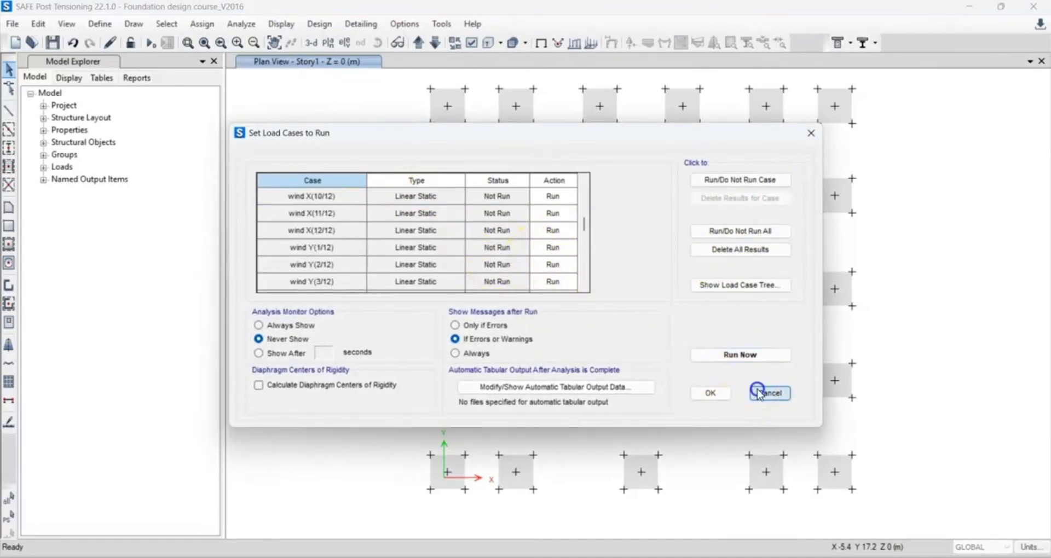
Run the analysis, saving the model in Documents as Foundation design course_V2016.
left_click(253, 22)
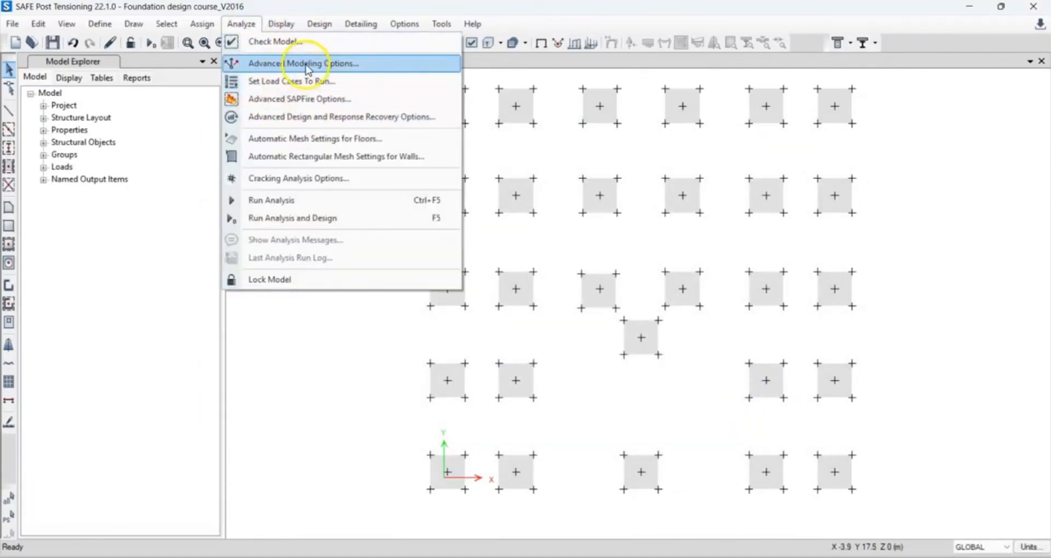
left_click(307, 204)
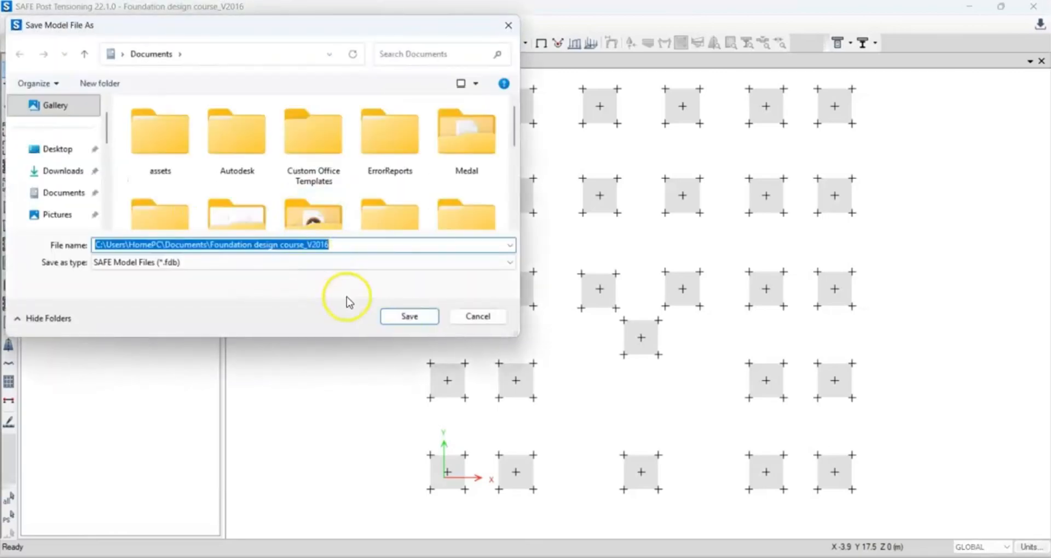
left_click(401, 314)
left_click(556, 286)
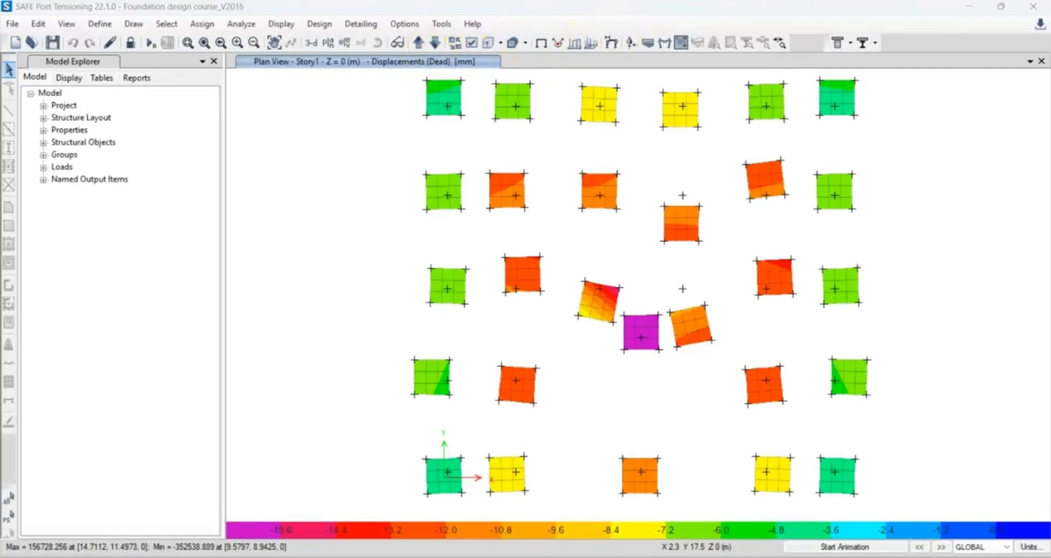
Display the soil pressure for the PD+L) load combination as filled contours on the undeformed shape.
left_click(647, 45)
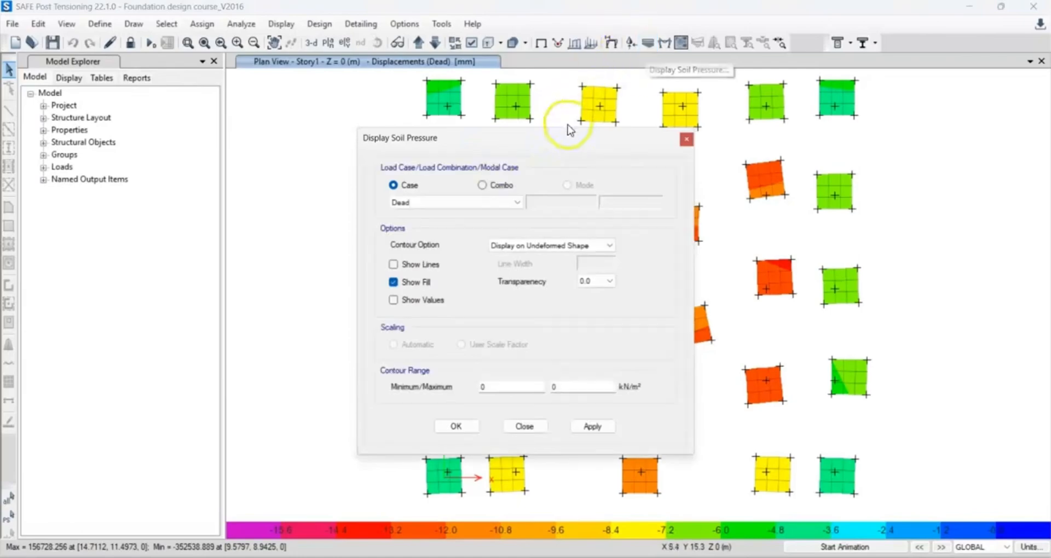
left_click(482, 186)
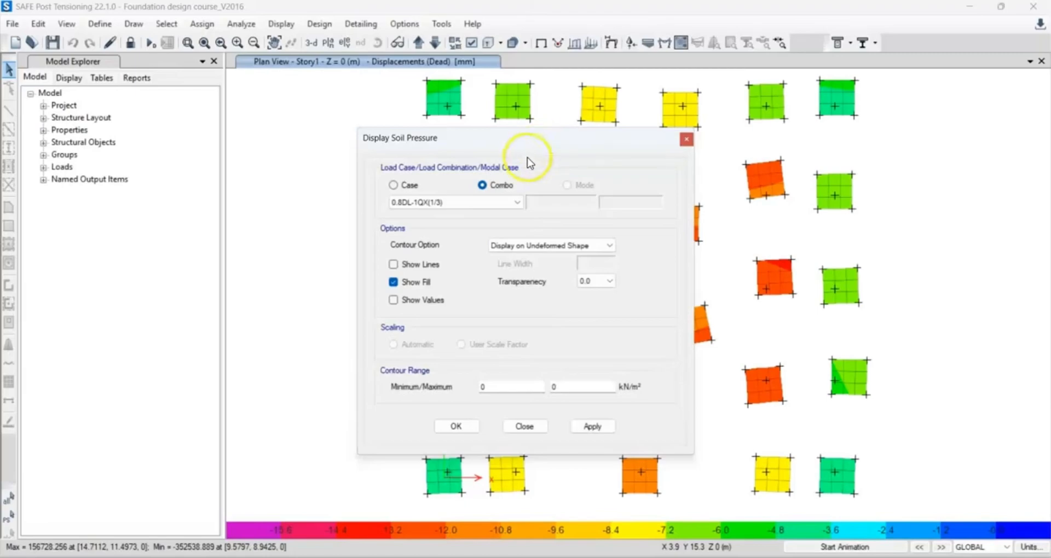
left_click(518, 201)
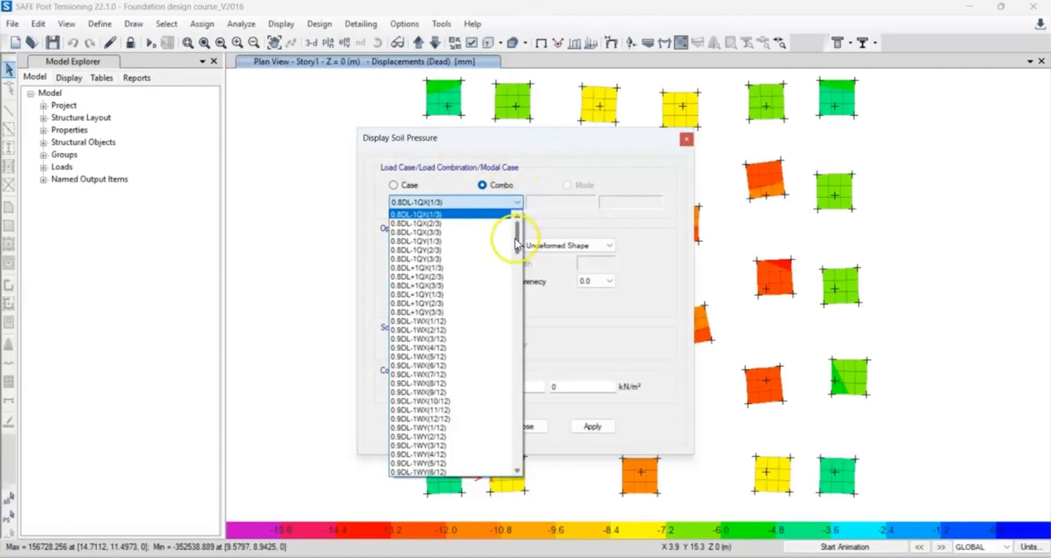
left_click_drag(517, 229, 501, 489)
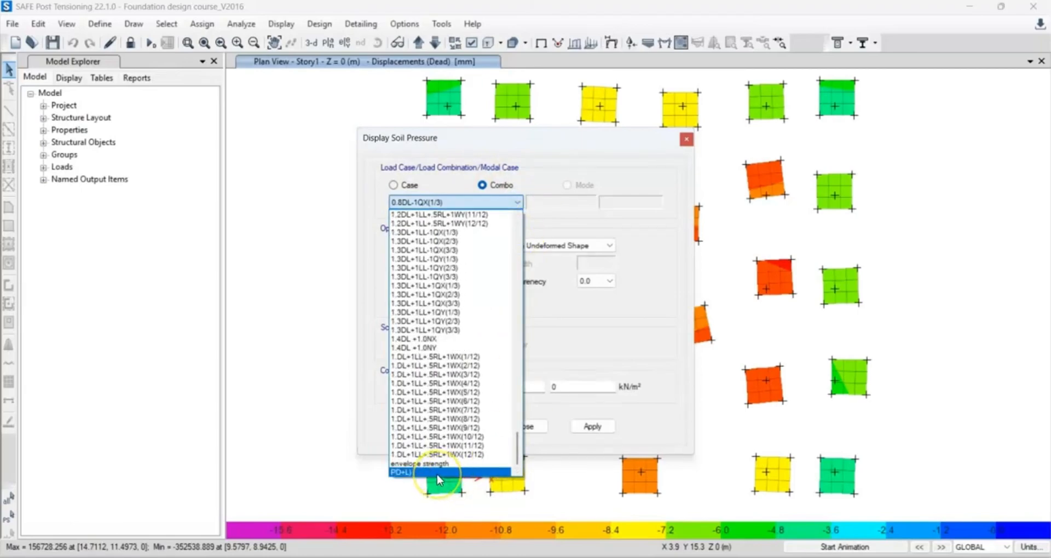
left_click(406, 473)
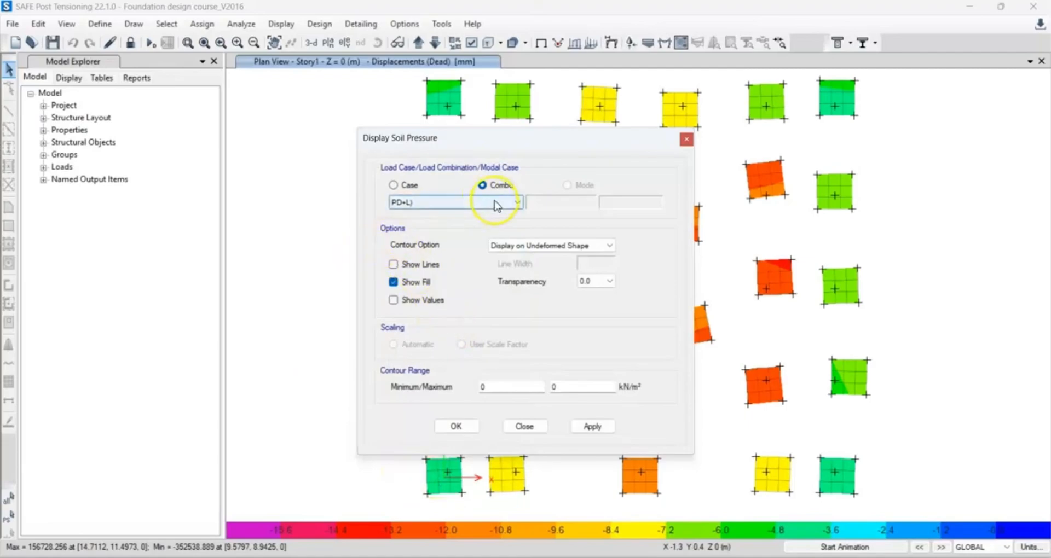
left_click(595, 428)
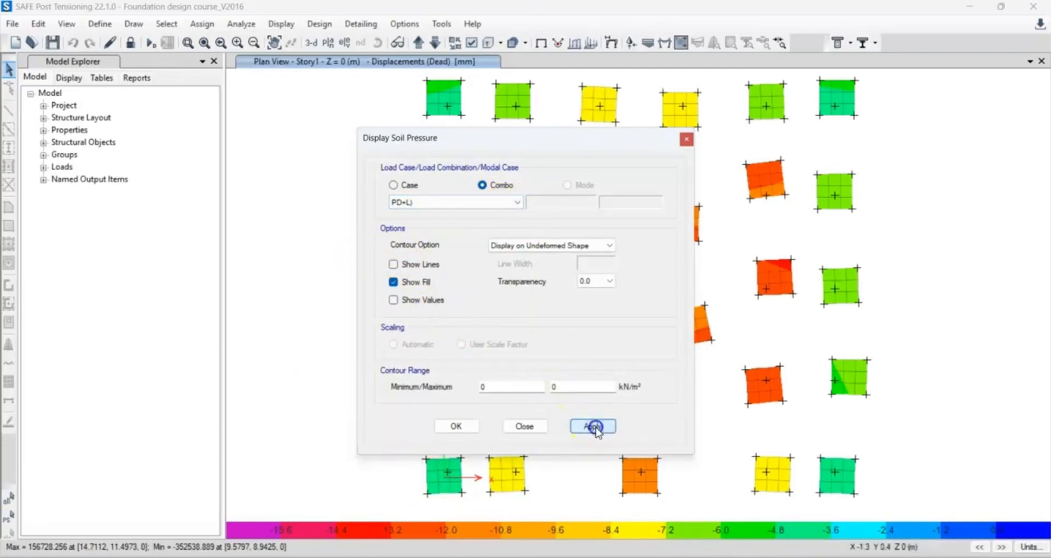
Examine the soil pressure contours and values across the footings, especially the corner footing and the highly stressed central ones.
left_click_drag(551, 137, 293, 137)
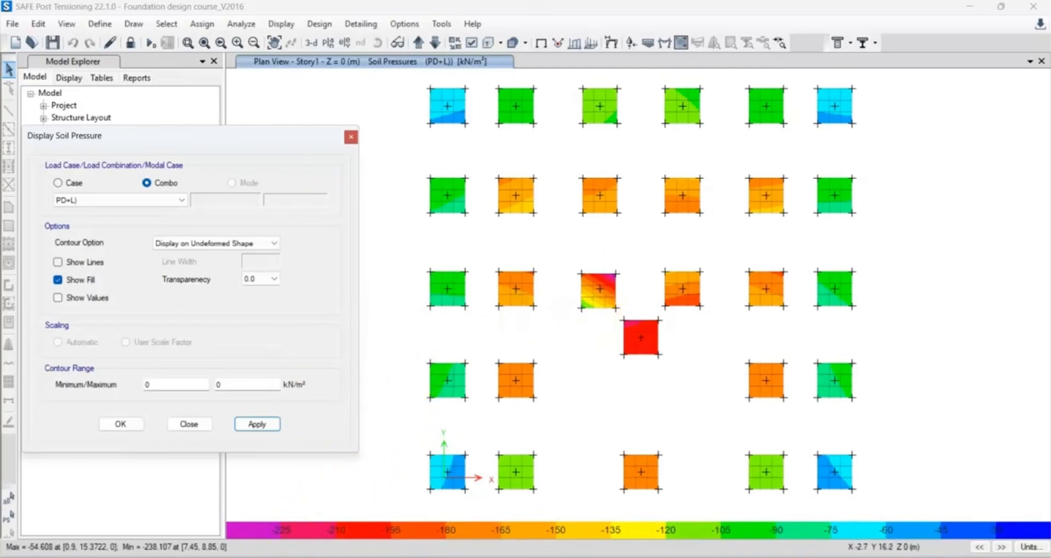
mouse_move(457, 108)
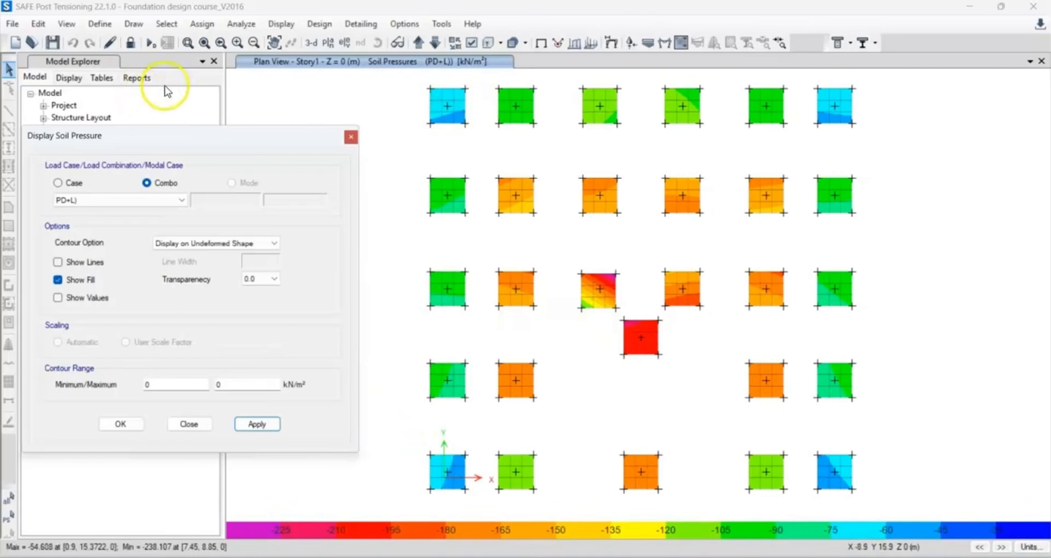
left_click(159, 73)
left_click(108, 62)
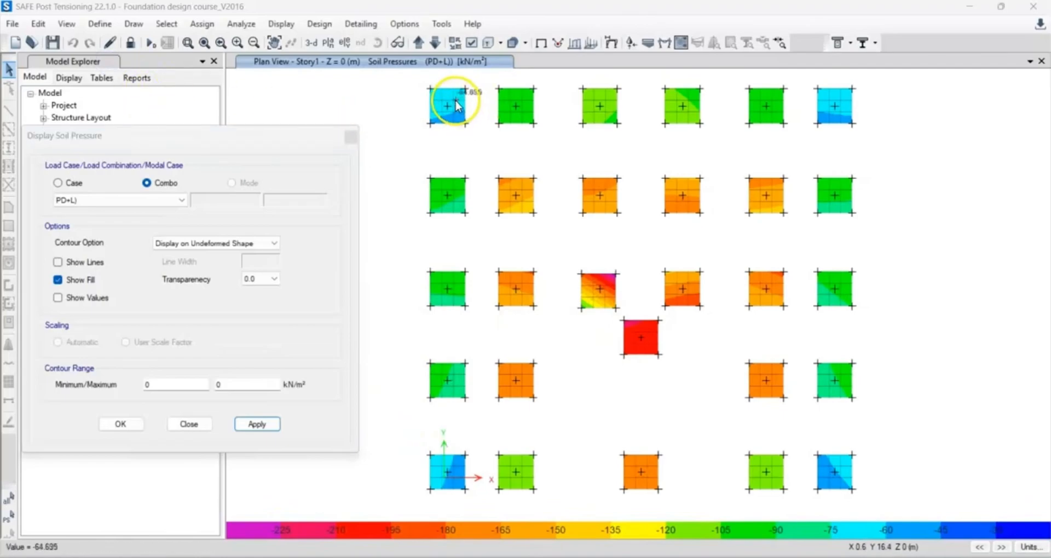
mouse_move(459, 101)
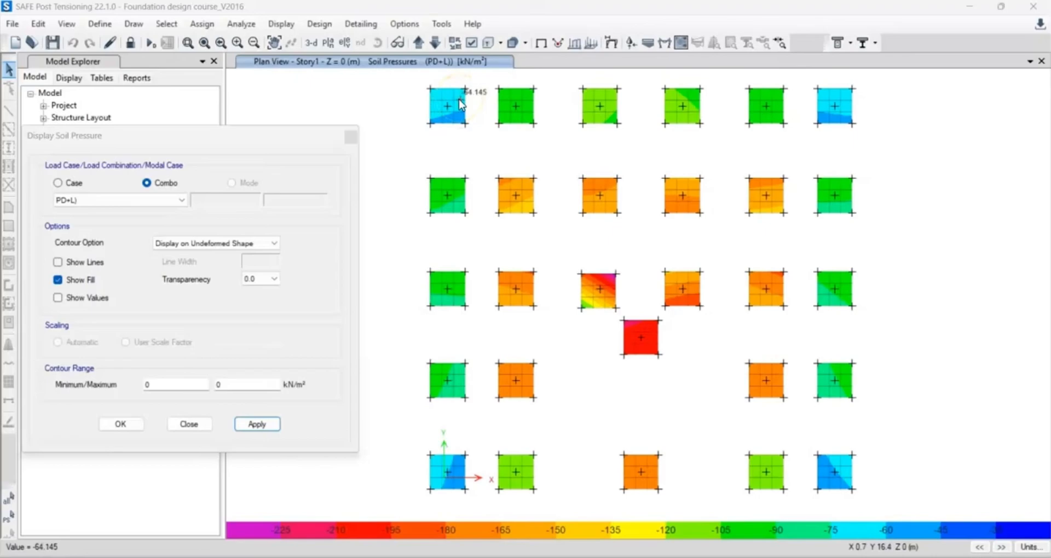
left_click(446, 107)
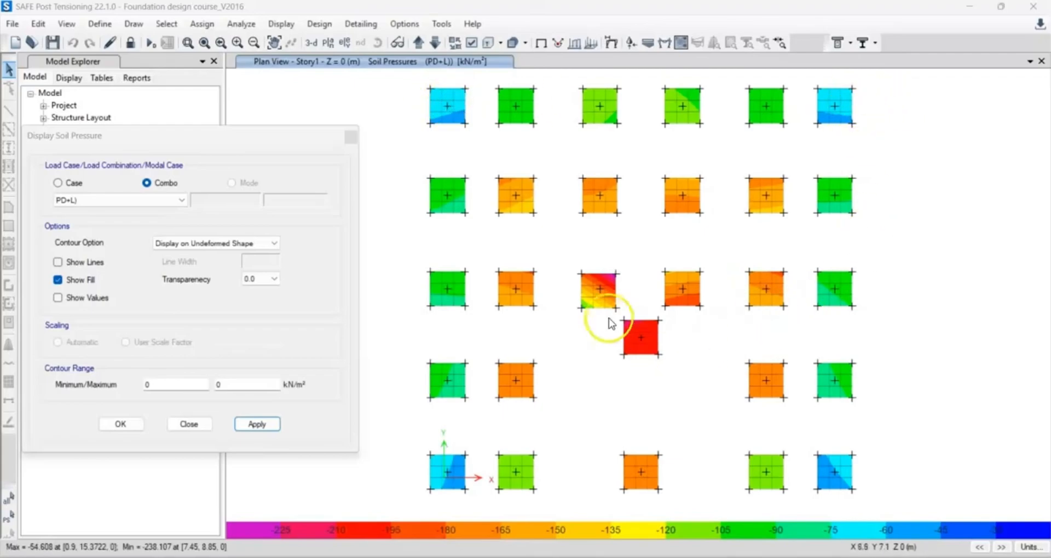
mouse_move(643, 324)
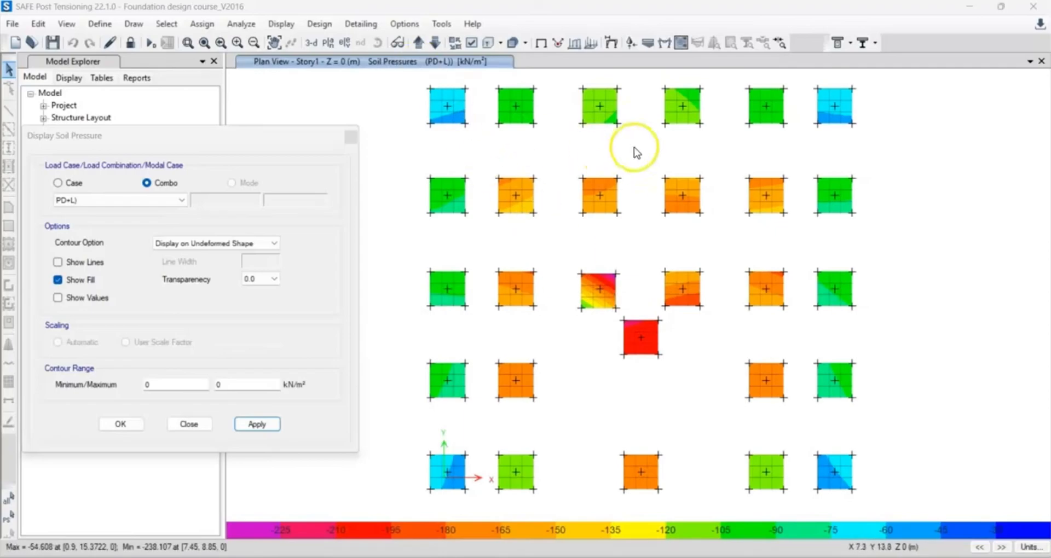
mouse_move(591, 302)
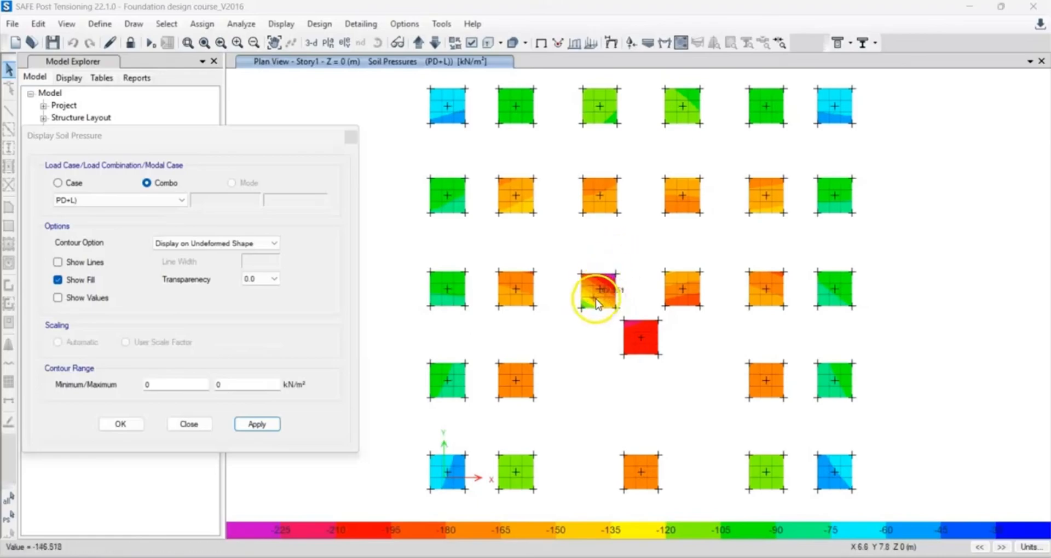
mouse_move(626, 334)
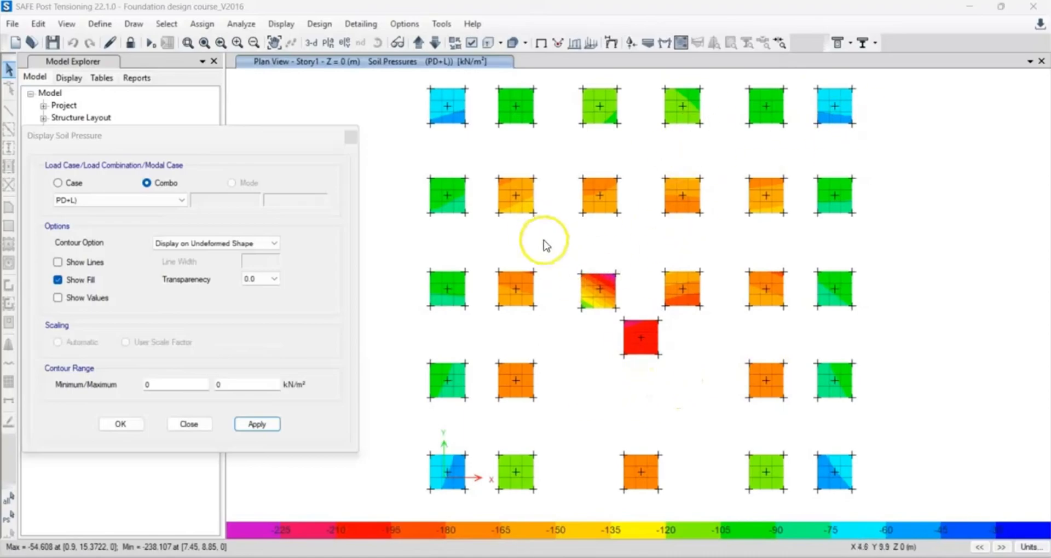
Close the soil pressure display settings and unlock the model, accepting deletion of the analysis results.
left_click(350, 137)
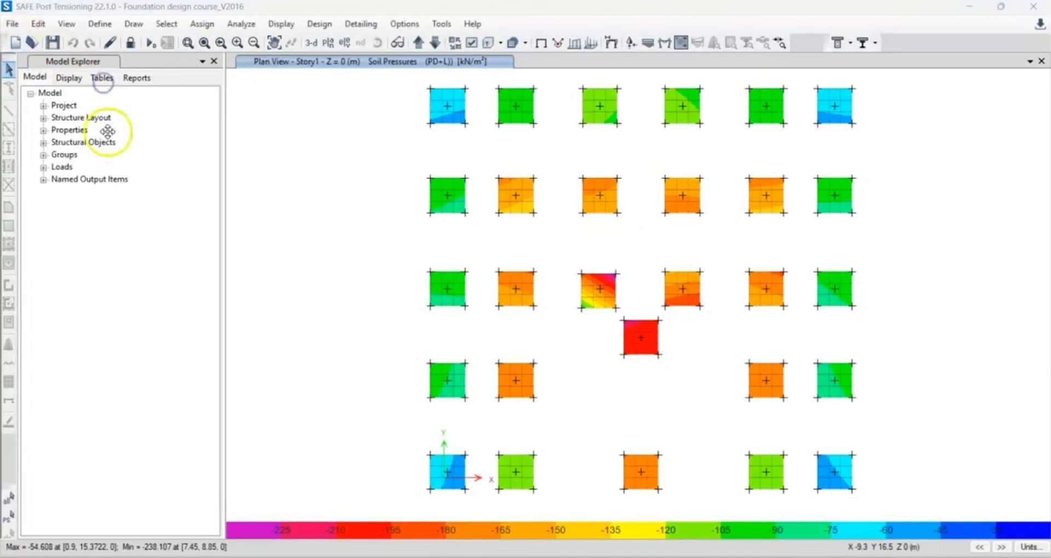
left_click(137, 43)
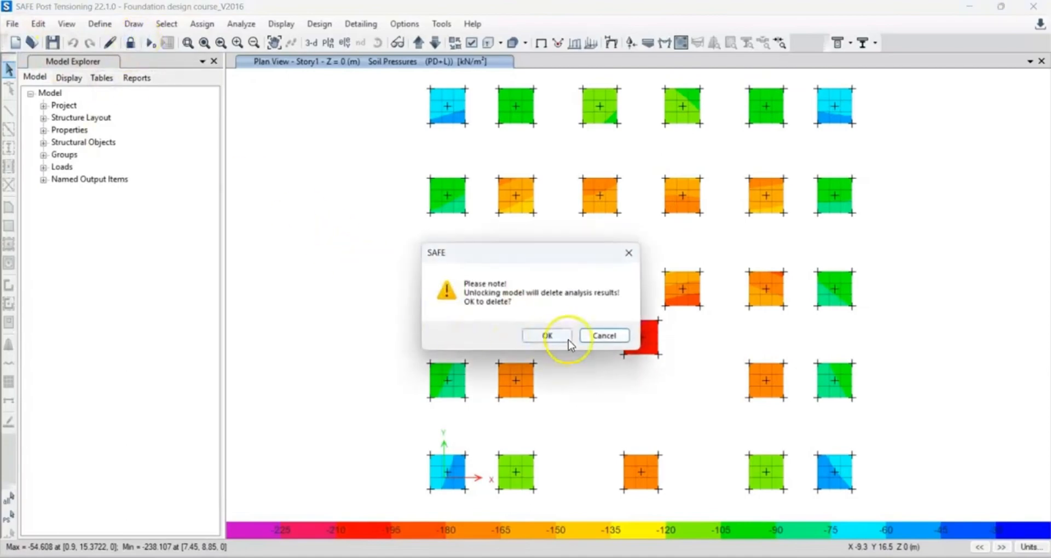
left_click(550, 336)
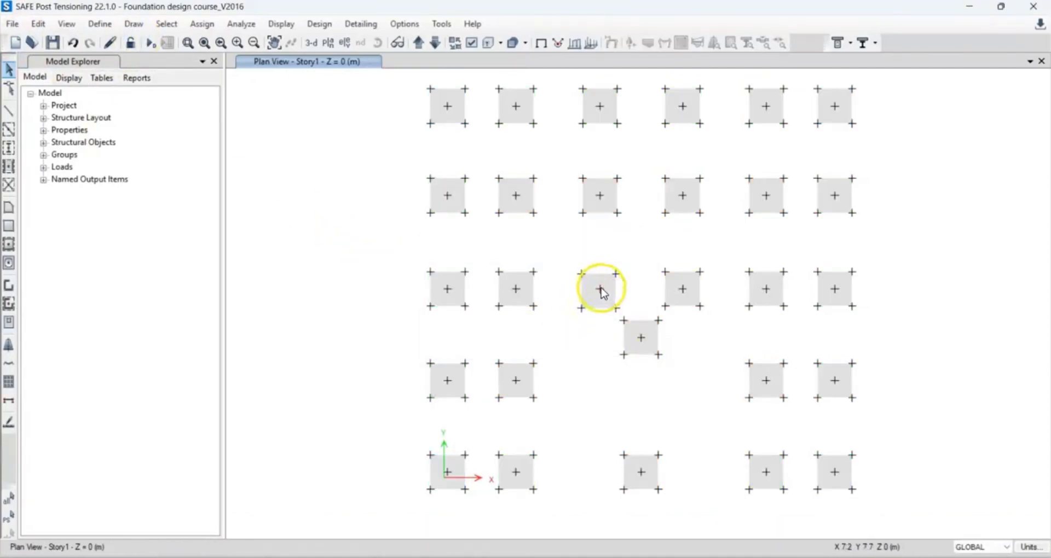
left_click(589, 286)
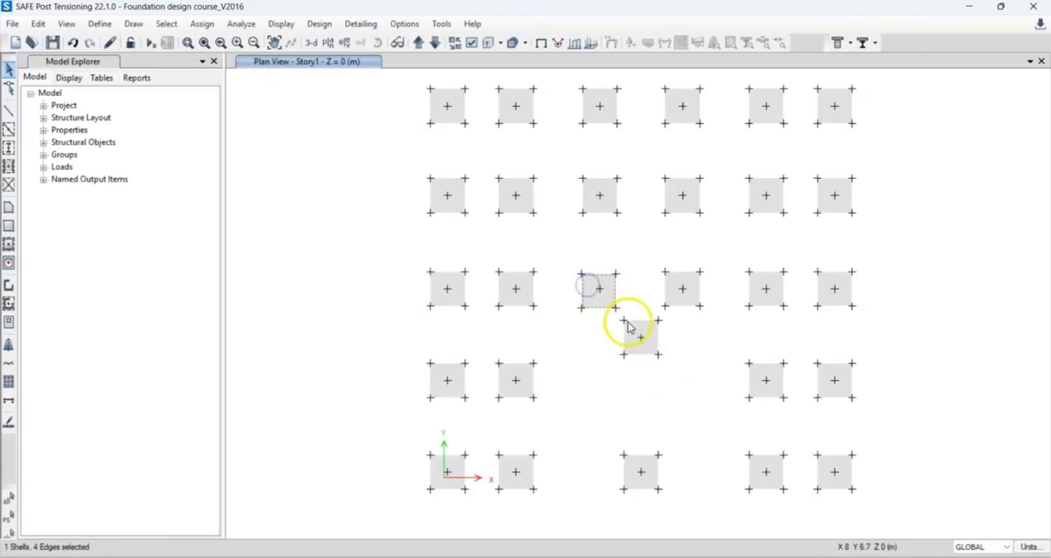
left_click(638, 338)
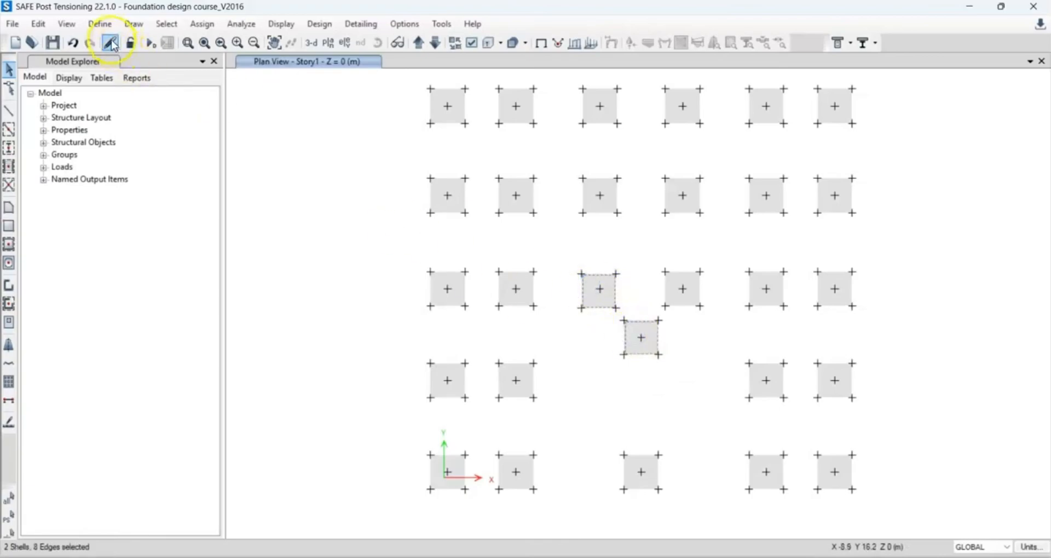
left_click(106, 25)
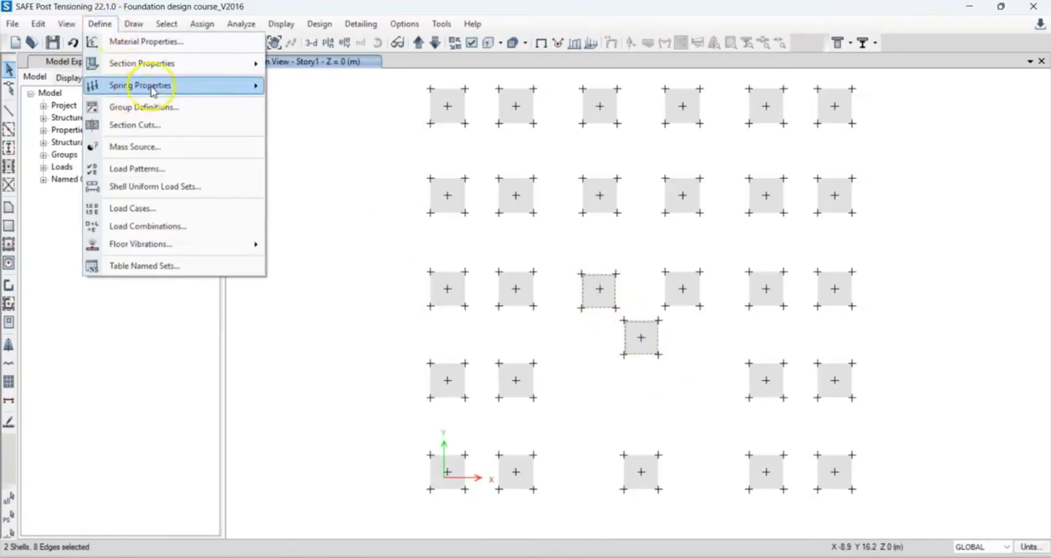
mouse_move(176, 71)
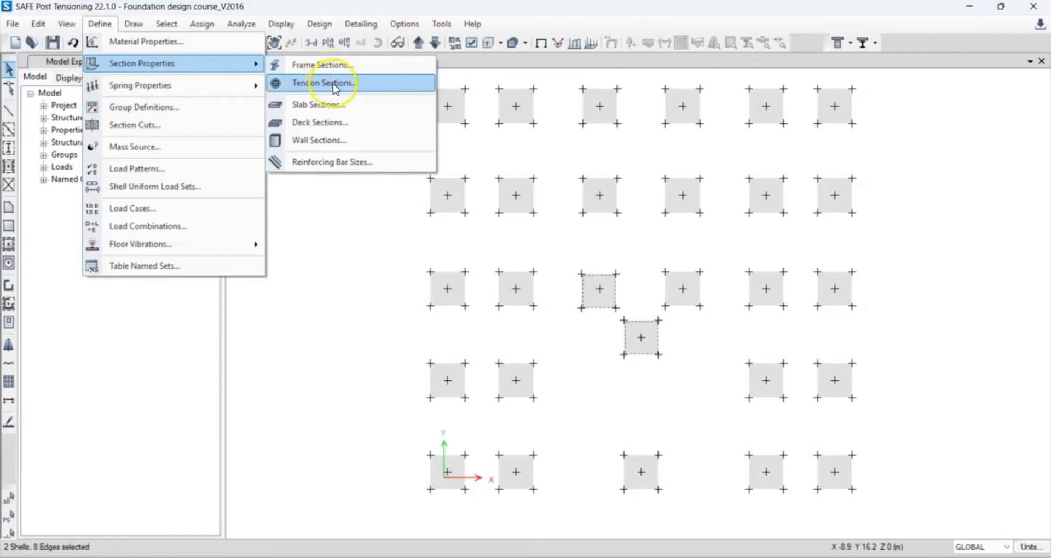
left_click(336, 103)
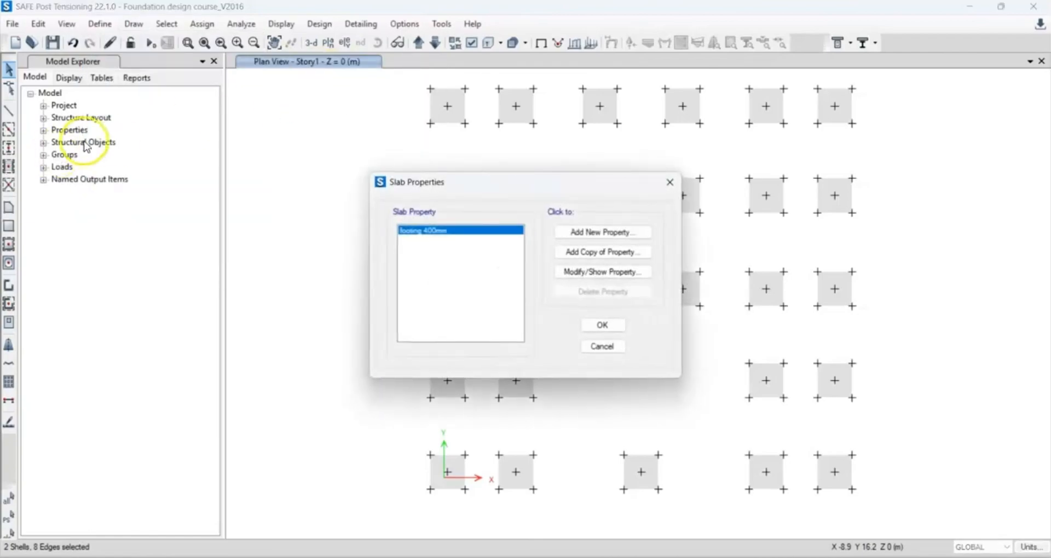
left_click(575, 257)
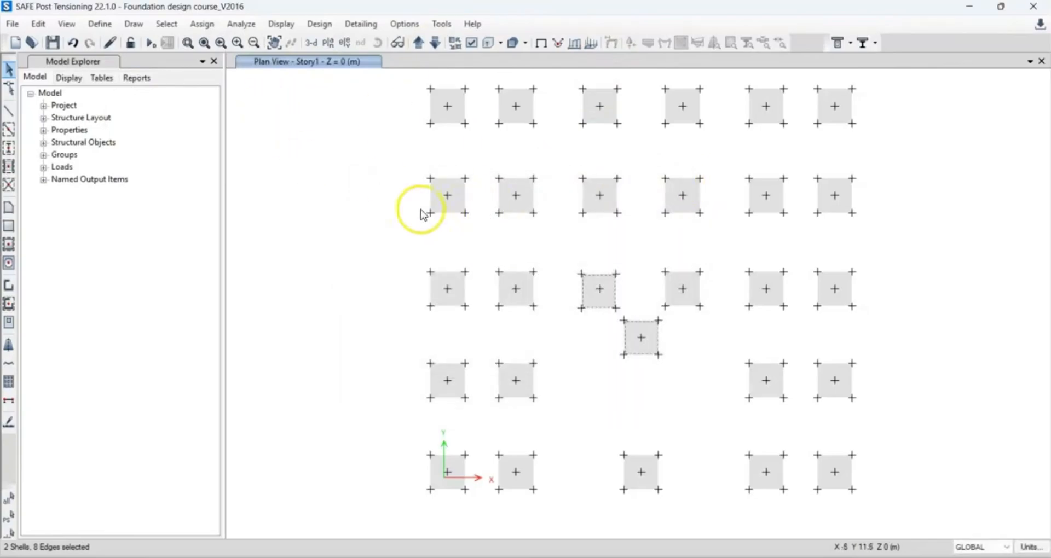
Set the rectangular footing's drawing dimensions to 1600 mm in X and 1600 mm in Y, using the footing 400mm property.
left_click(8, 264)
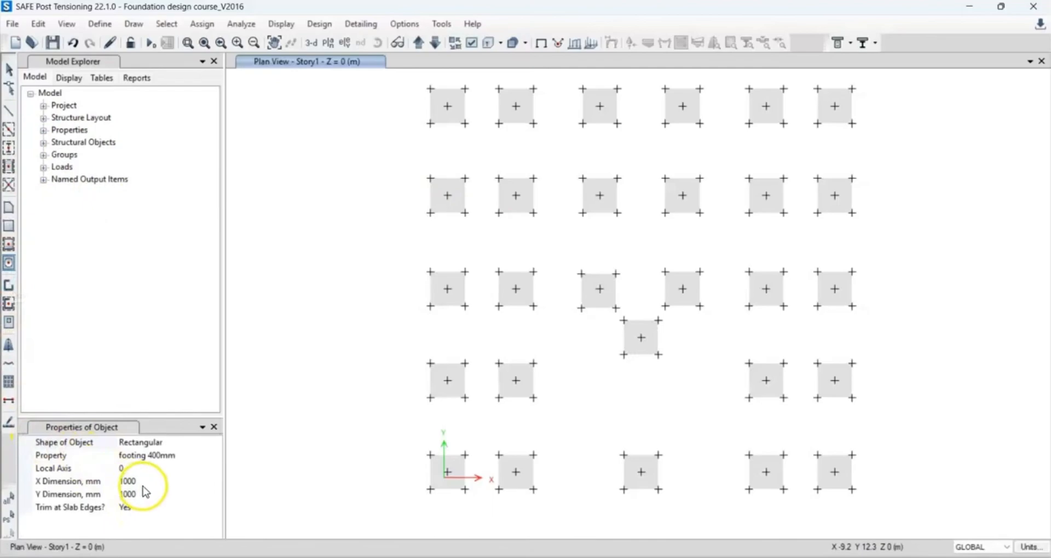
left_click(137, 482)
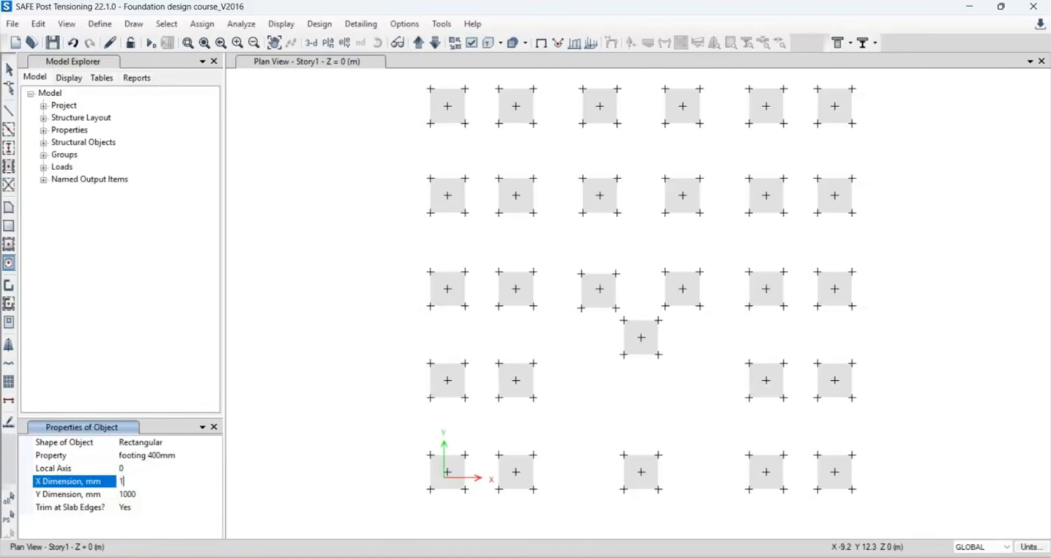
left_click(141, 495)
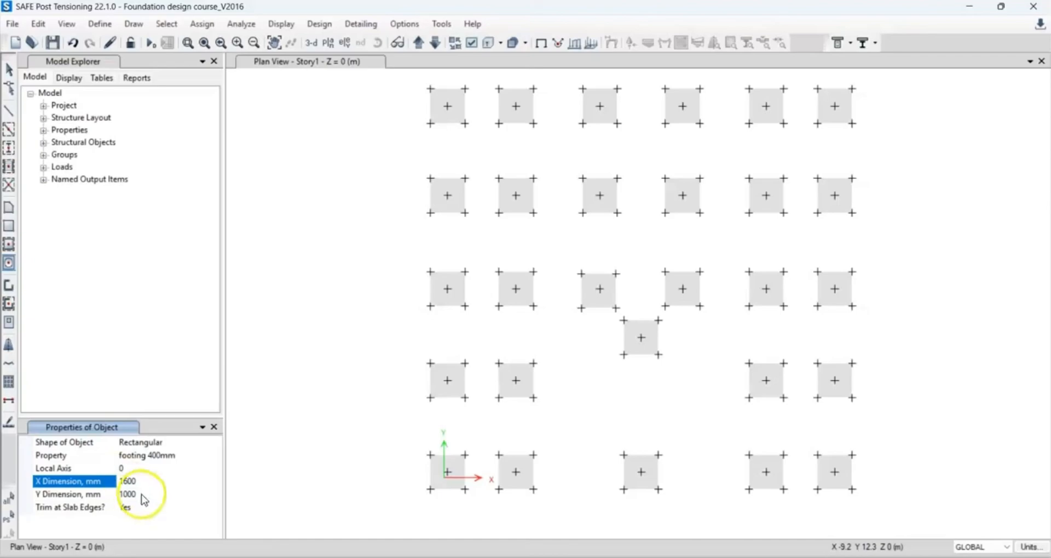
type("1")
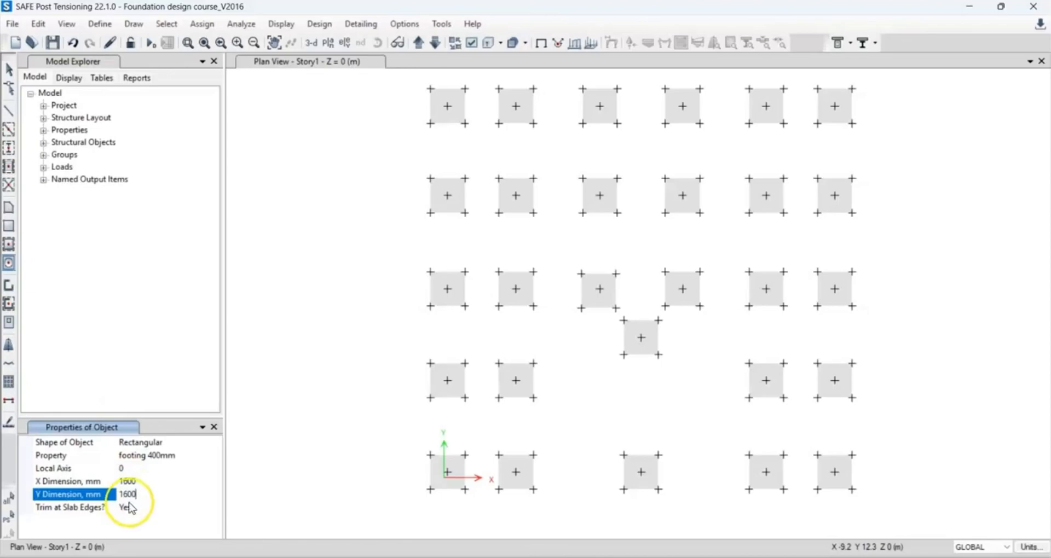
left_click(133, 506)
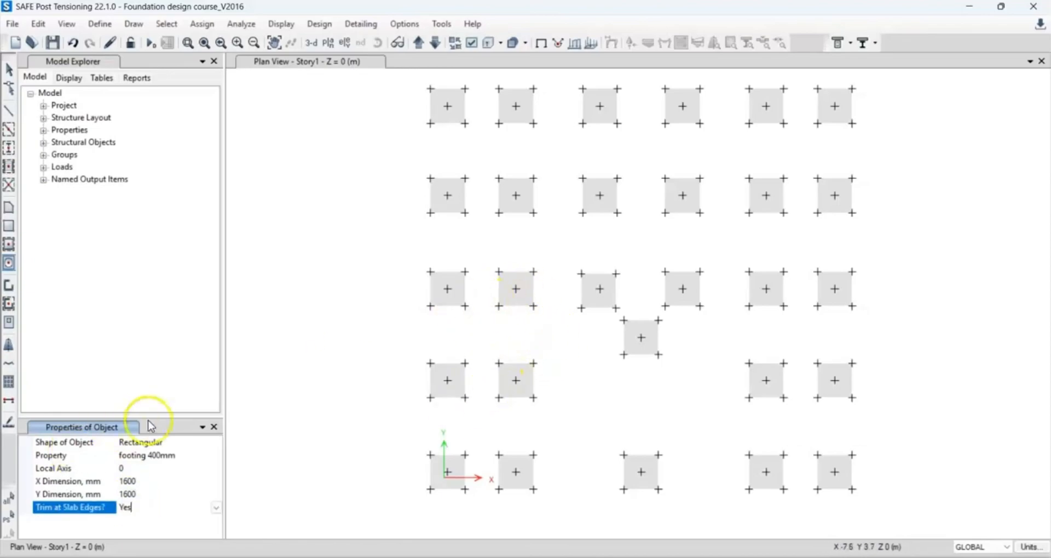
left_click(214, 427)
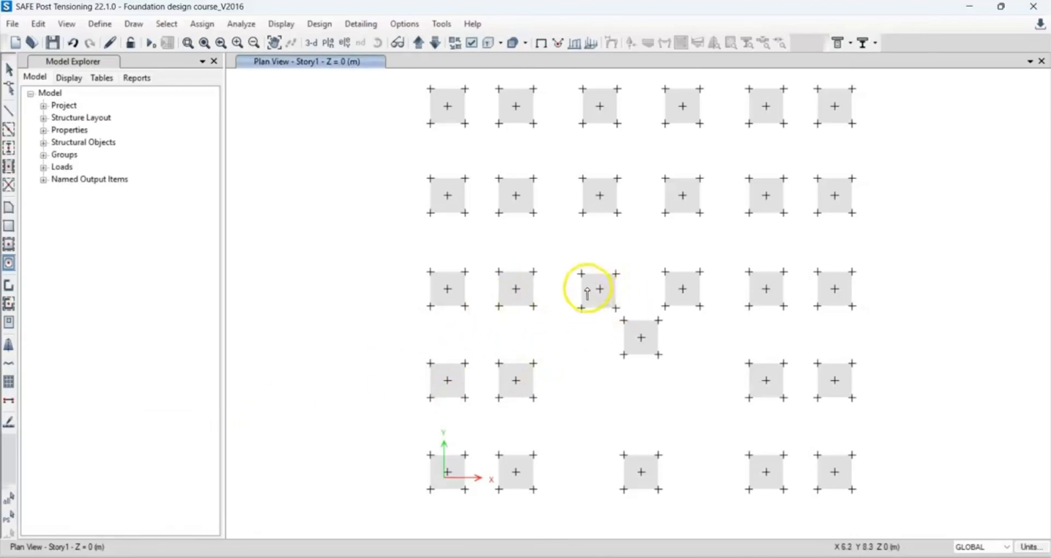
key("Escape")
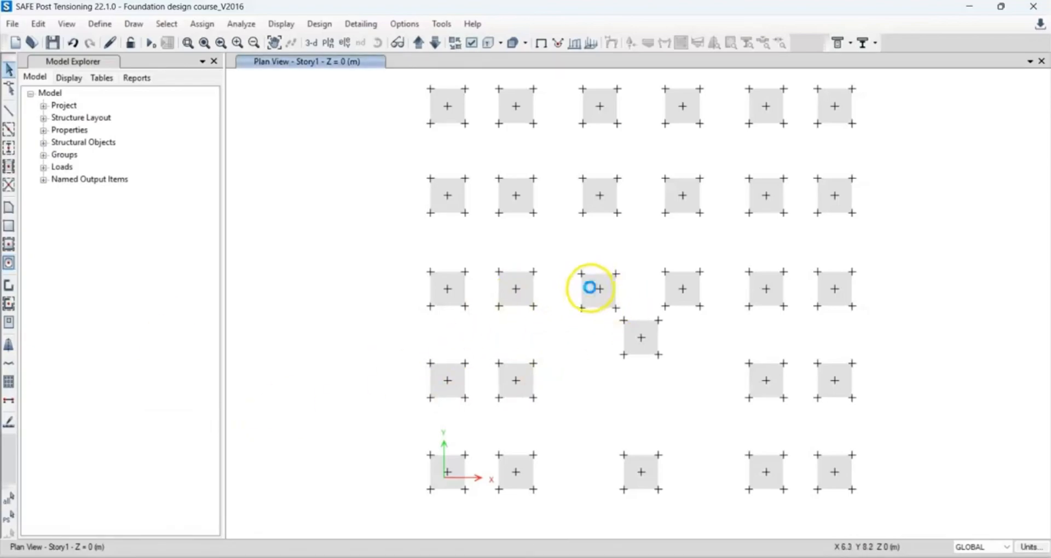
Delete the two overstressed footings near the plan's centre: the third one in the middle row and the offset one below it.
left_click(591, 288)
left_click(632, 338)
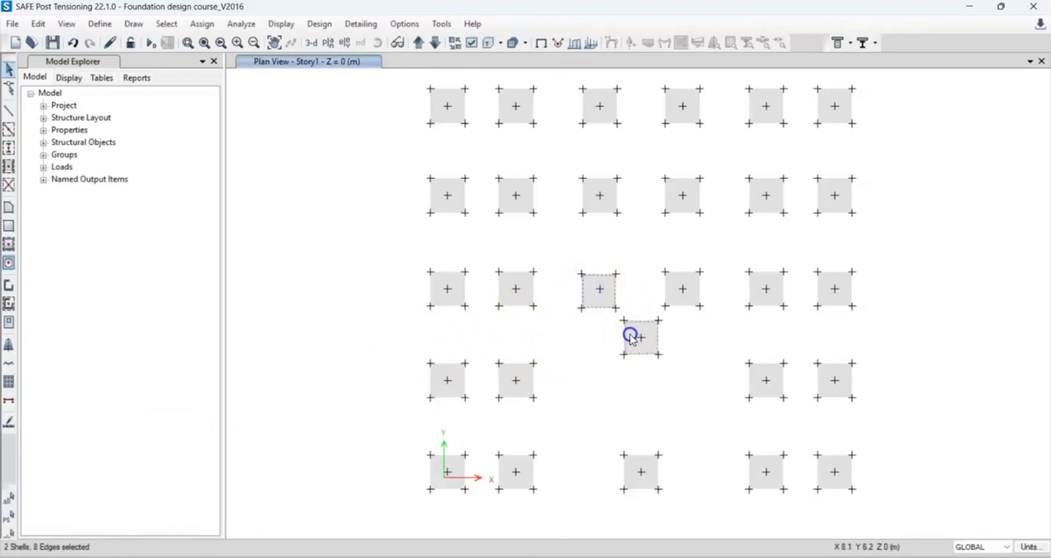
key("Delete")
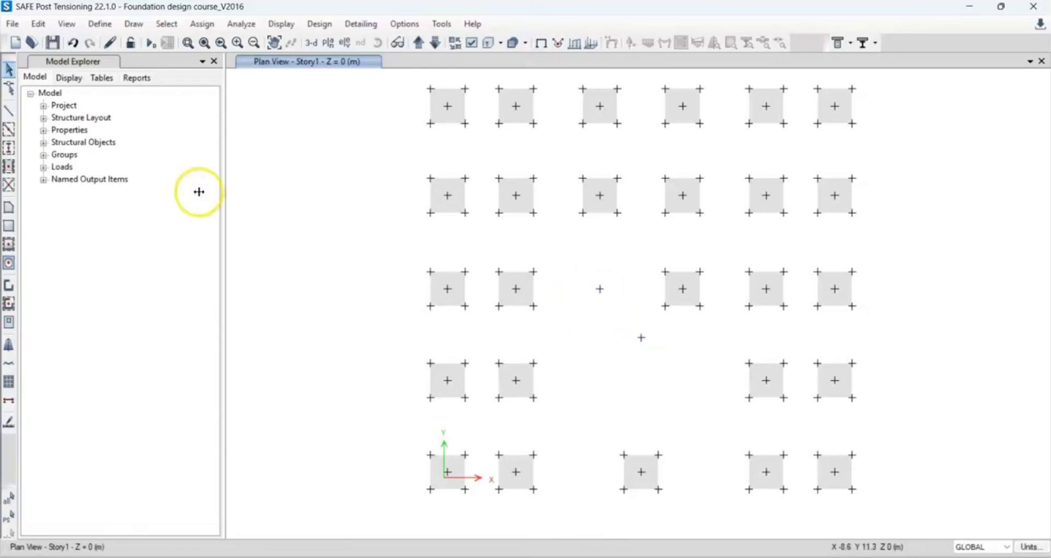
Draw 1600 × 1600 mm footings with the footing 400mm property centred on the two bare column points.
left_click(9, 263)
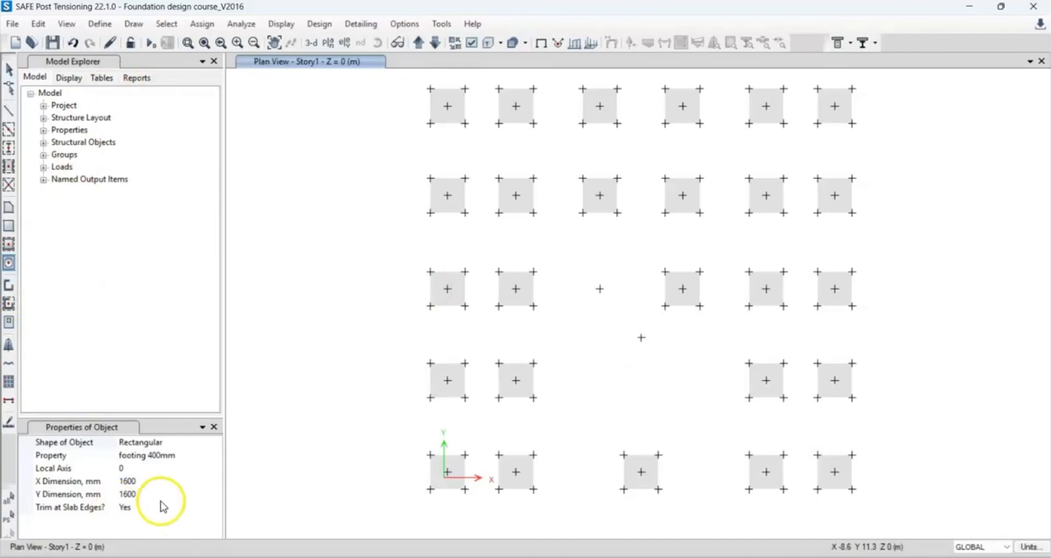
left_click(598, 289)
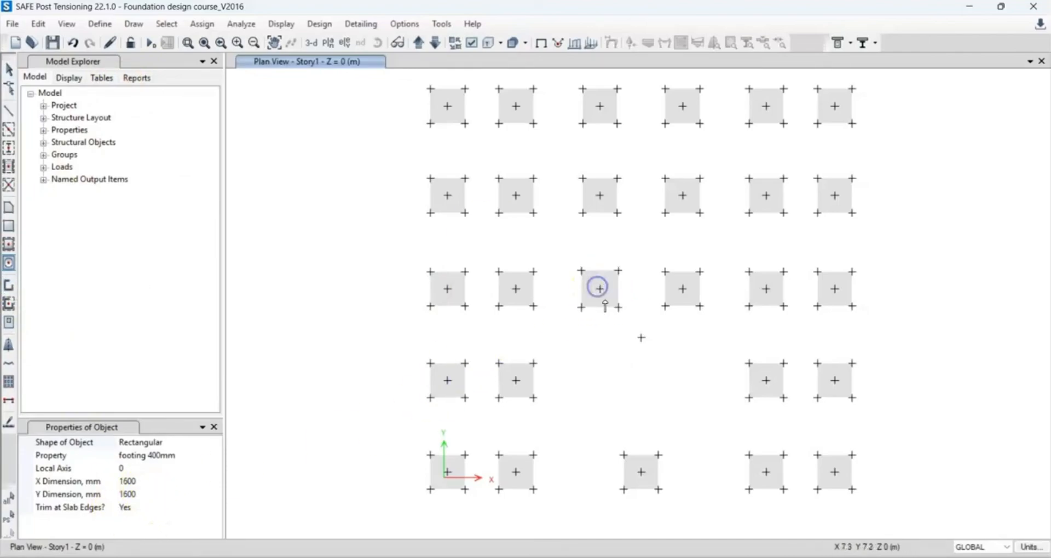
left_click(641, 339)
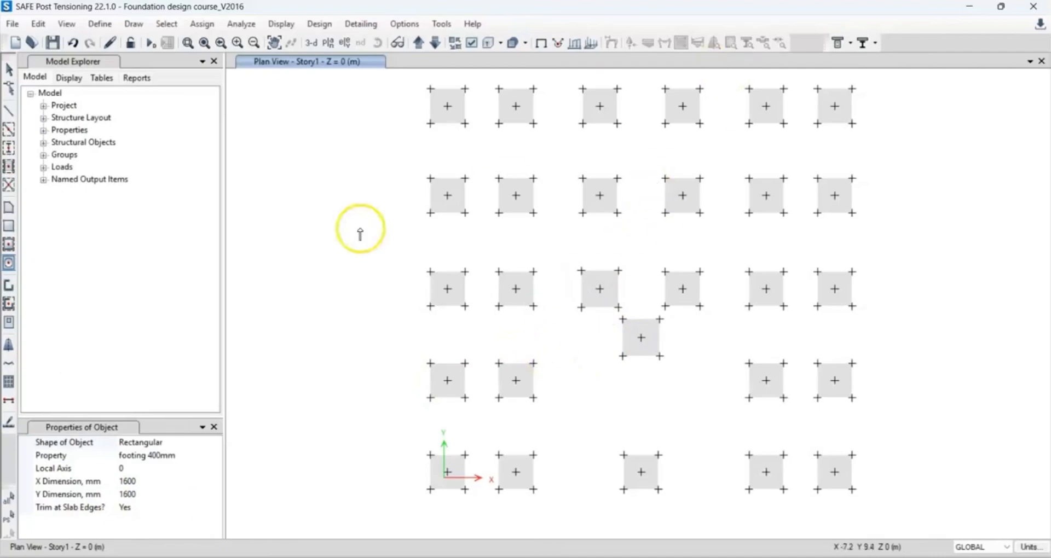
left_click(9, 68)
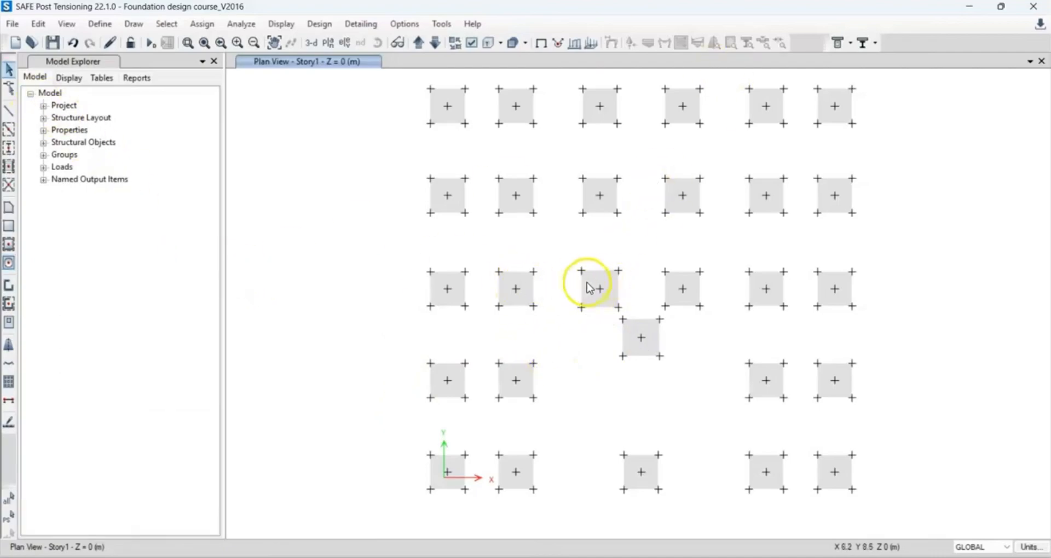
Assign the SOIL area spring to the two new 1600 mm footings near the plan's centre.
left_click(591, 288)
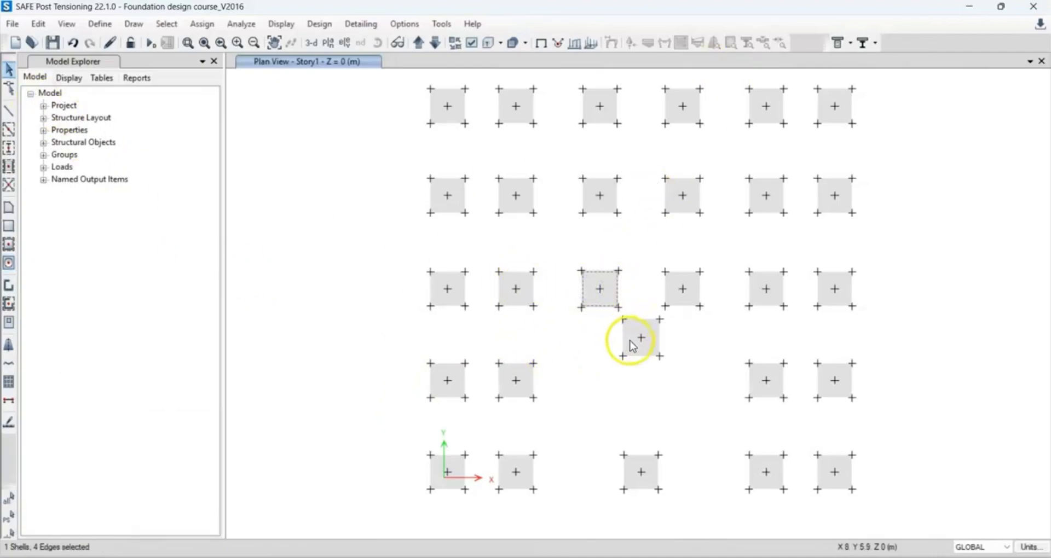
left_click(627, 339)
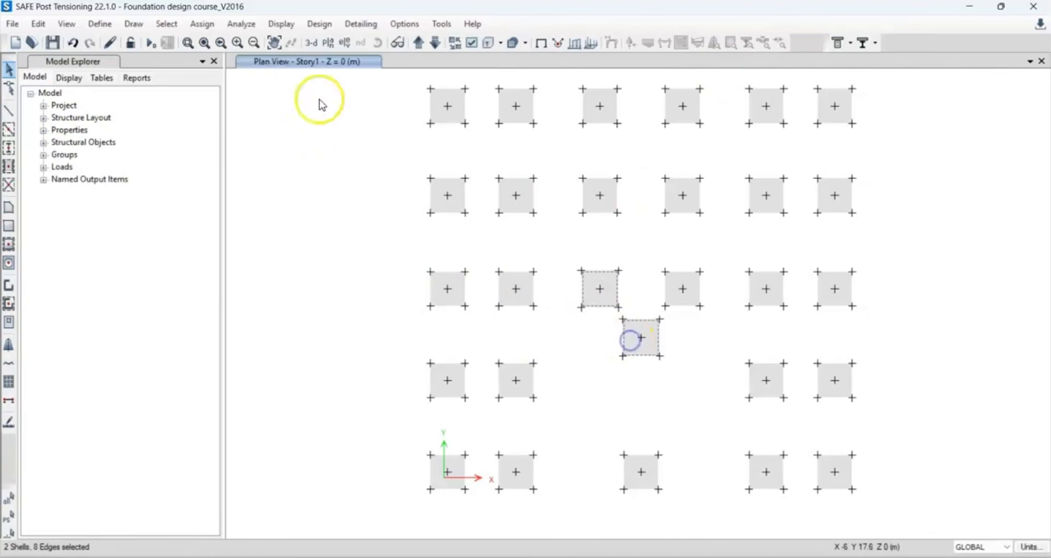
left_click(204, 26)
key("Escape")
left_click(202, 24)
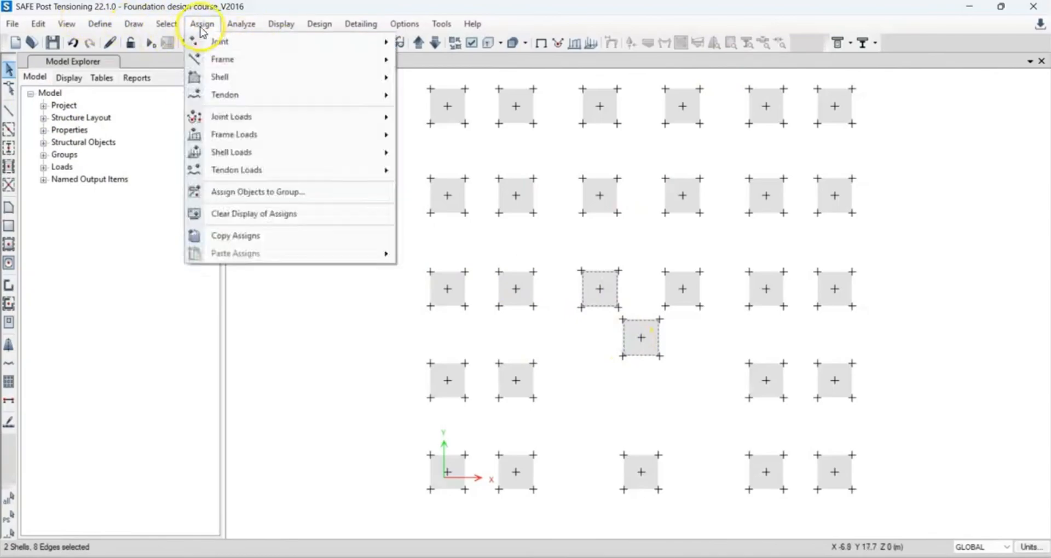
left_click(202, 24)
left_click(202, 25)
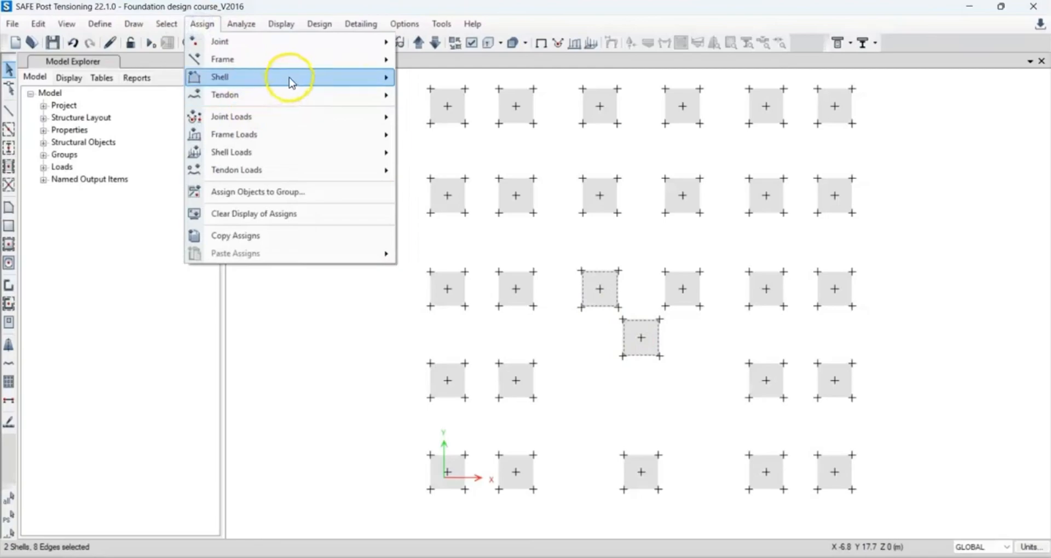
mouse_move(291, 79)
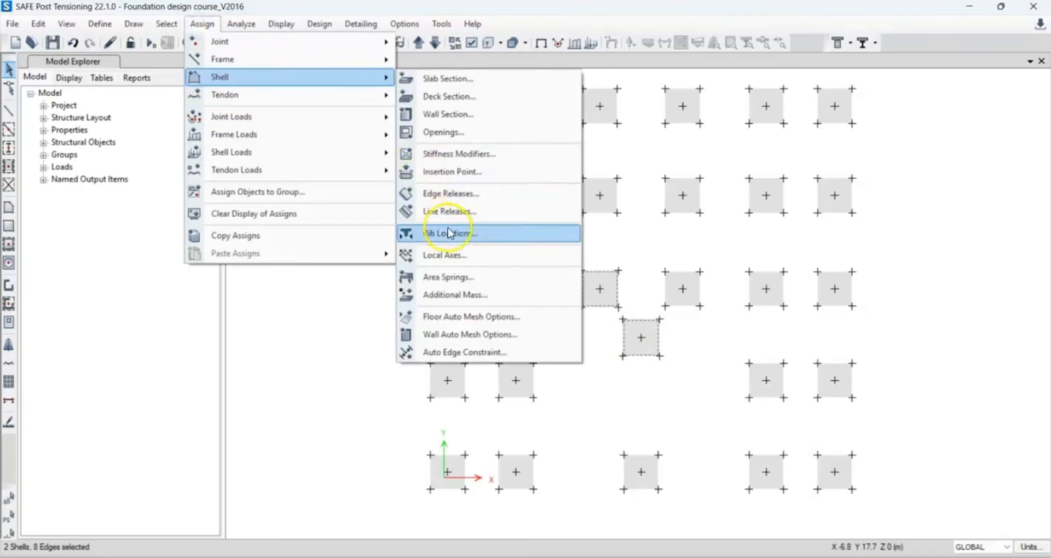
left_click(459, 277)
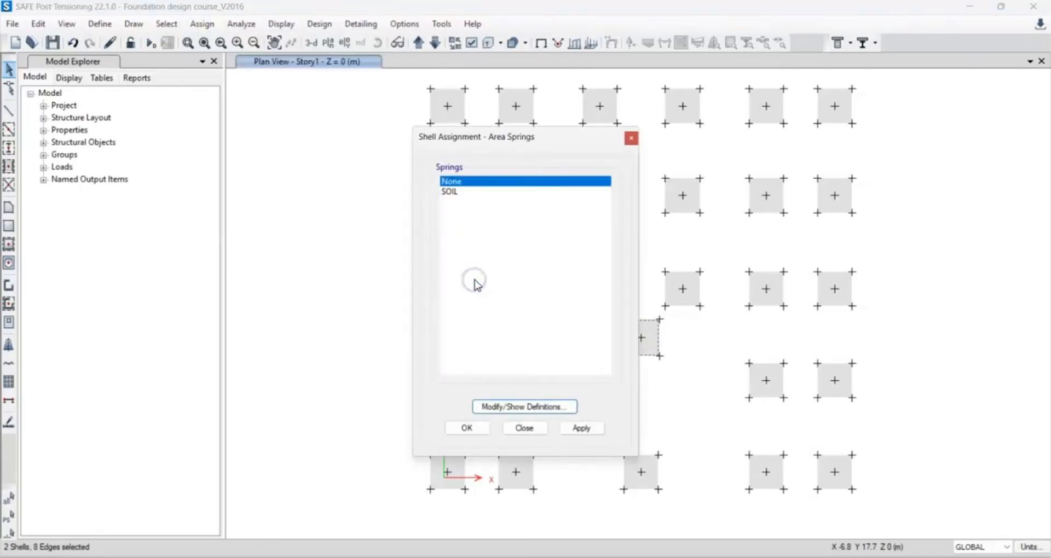
left_click(452, 191)
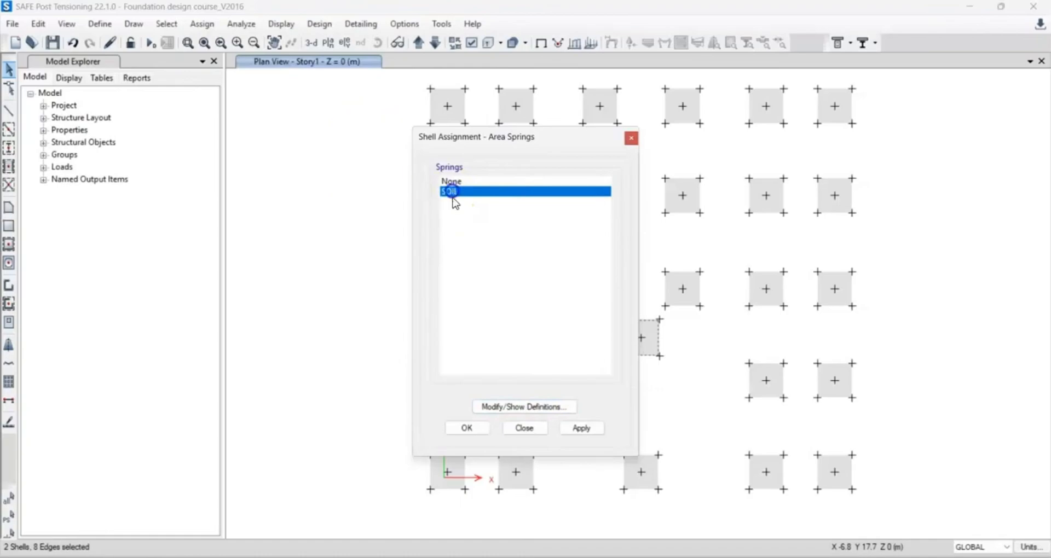
left_click(580, 428)
left_click(479, 430)
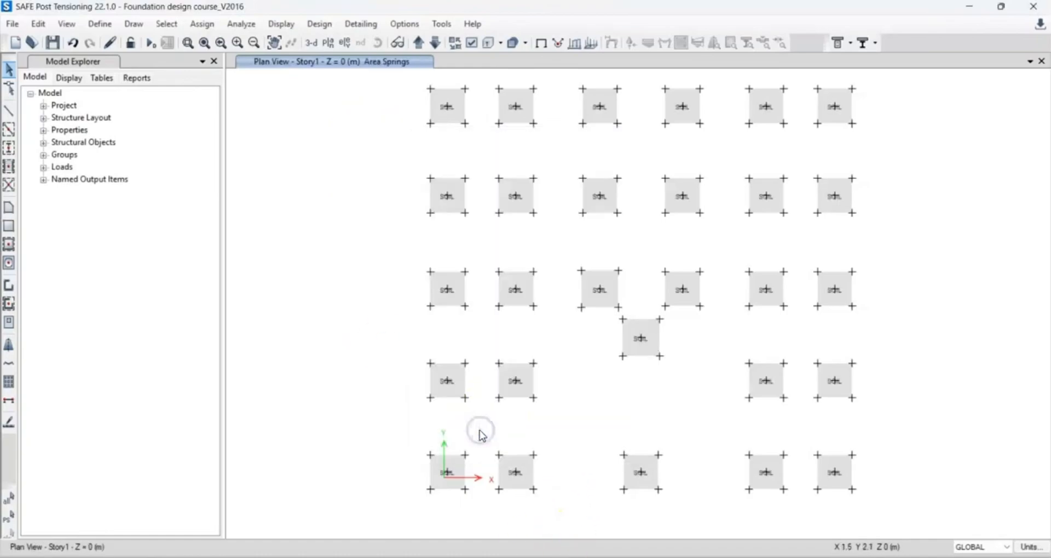
Select the two enlarged footings, review the automatic floor mesh settings without changing them, and deselect both footings.
left_click(592, 291)
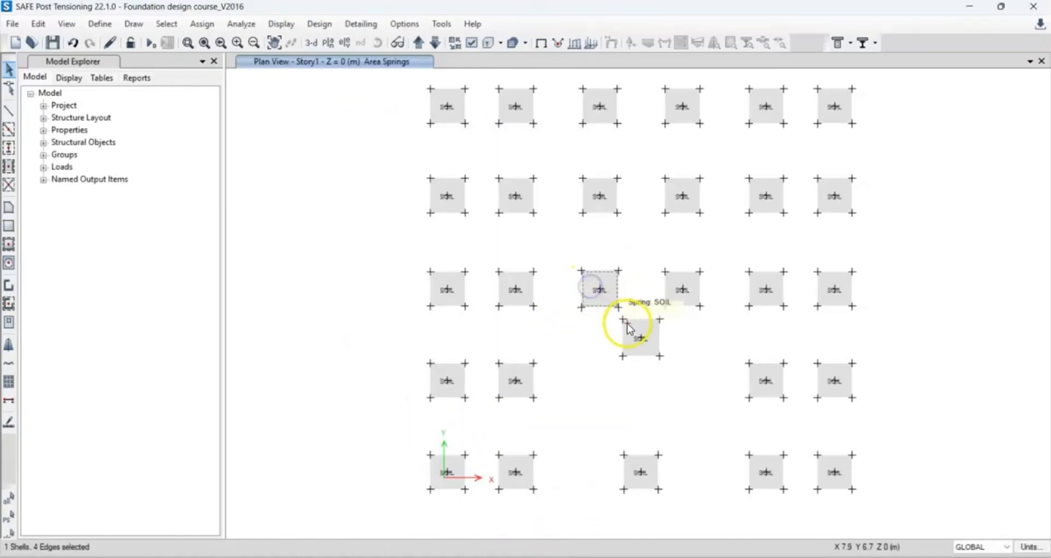
left_click(635, 338)
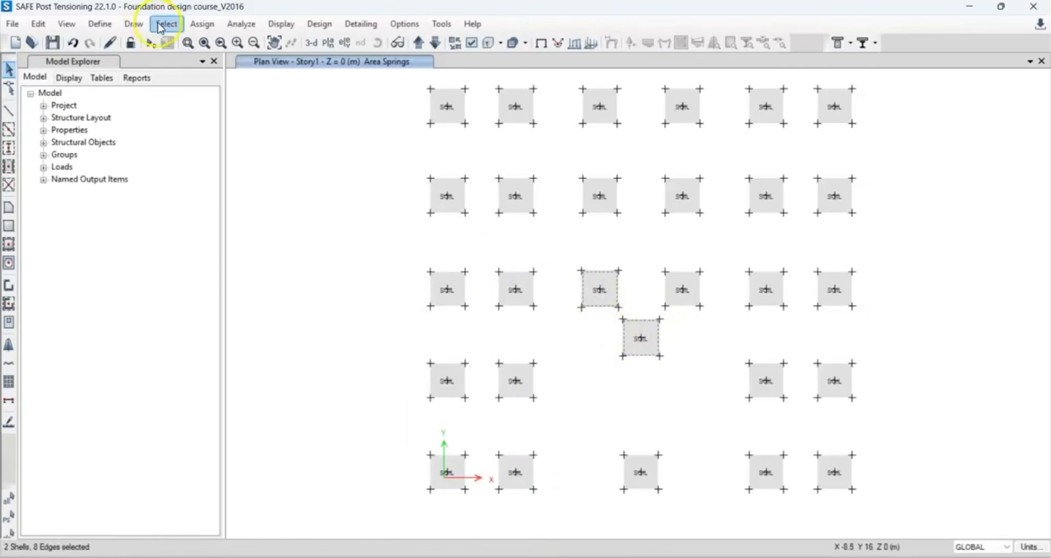
left_click(253, 26)
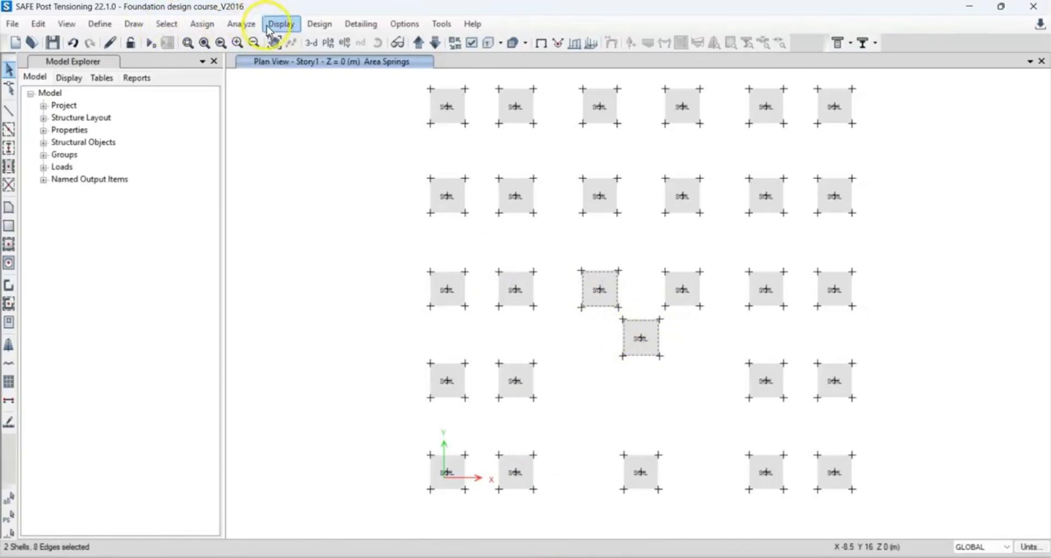
left_click(241, 24)
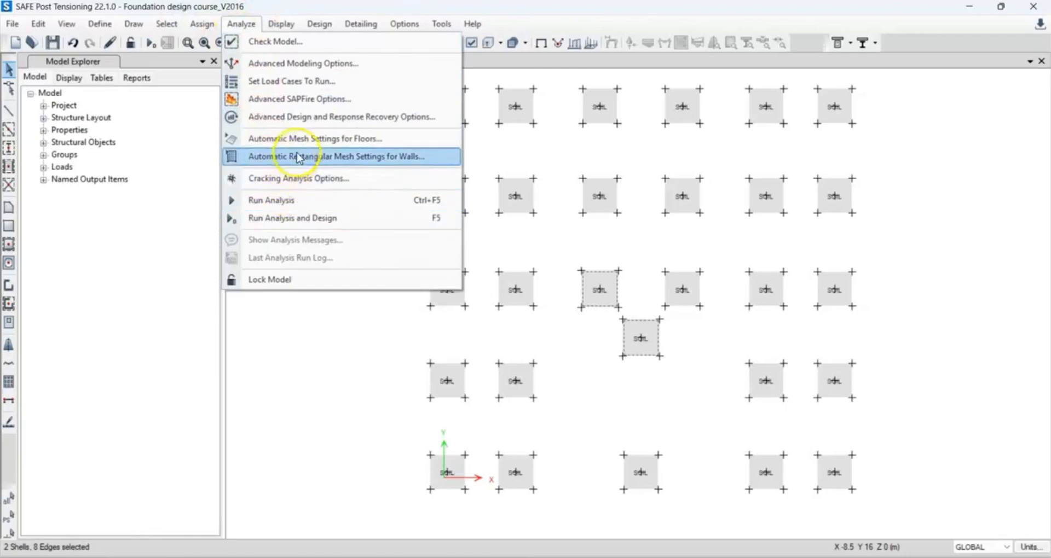
left_click(279, 139)
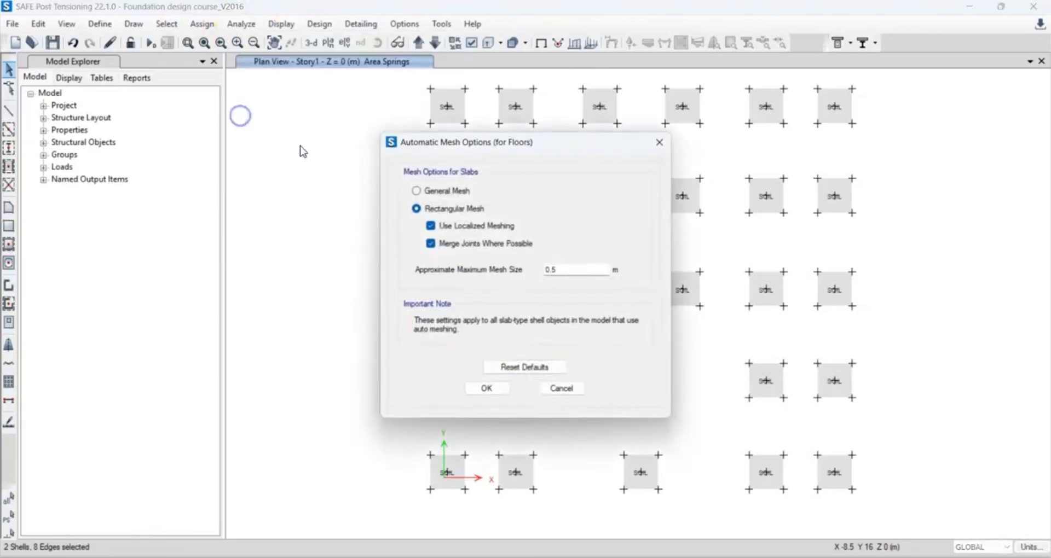
left_click(486, 389)
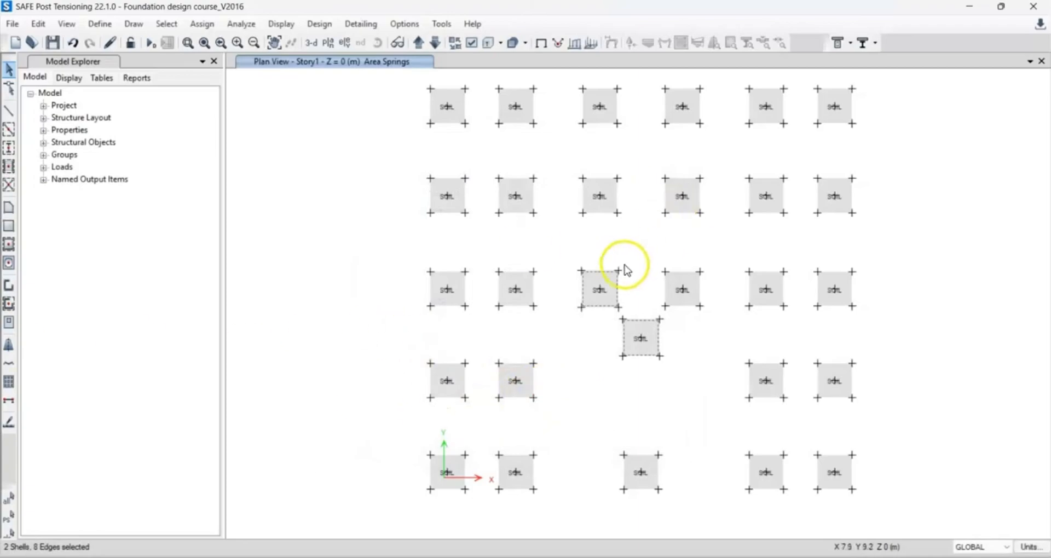
left_click(606, 281)
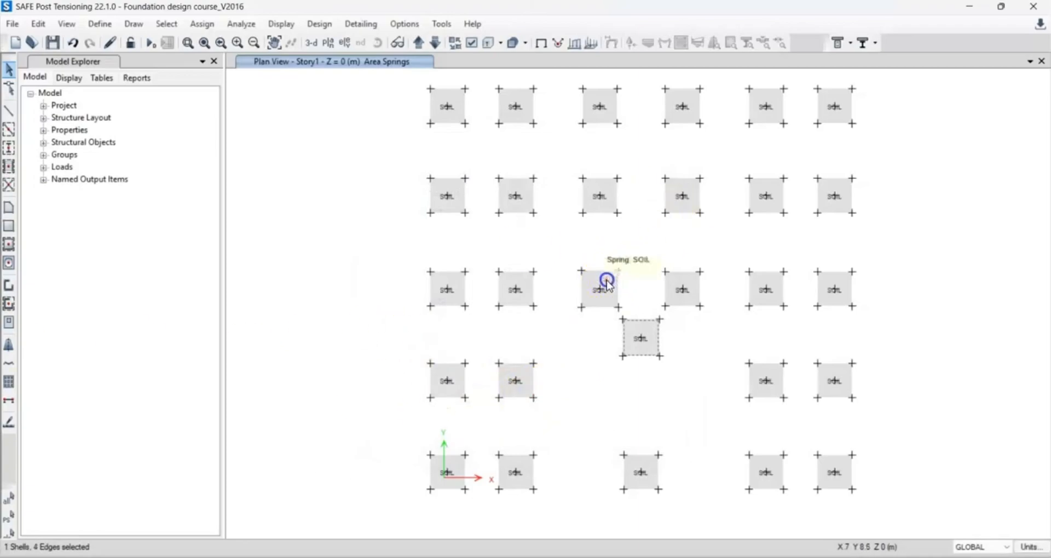
left_click(633, 336)
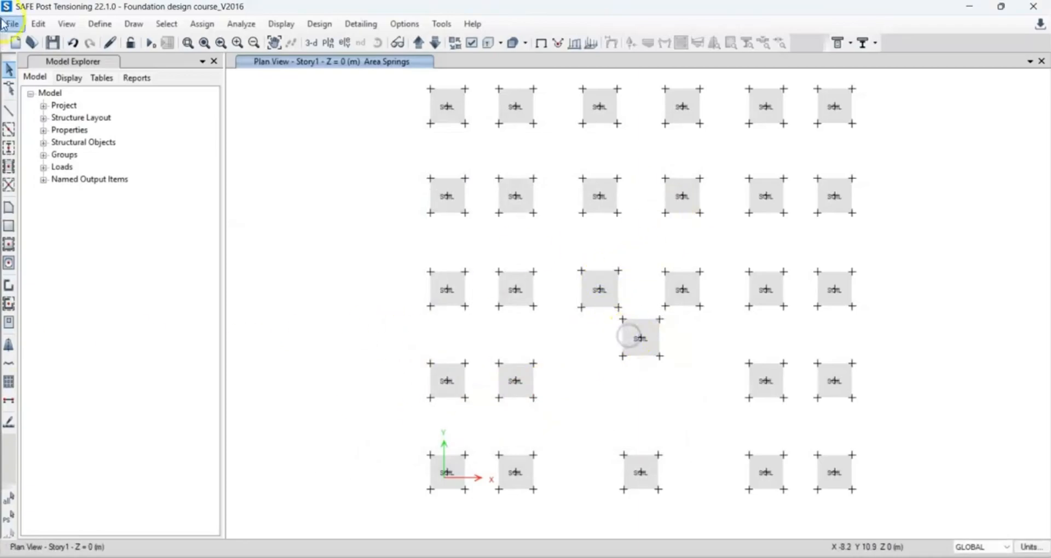
Rerun the analysis and design, saving over the existing Foundation design course_V2016 model file each time saving is requested.
left_click(152, 42)
left_click(410, 316)
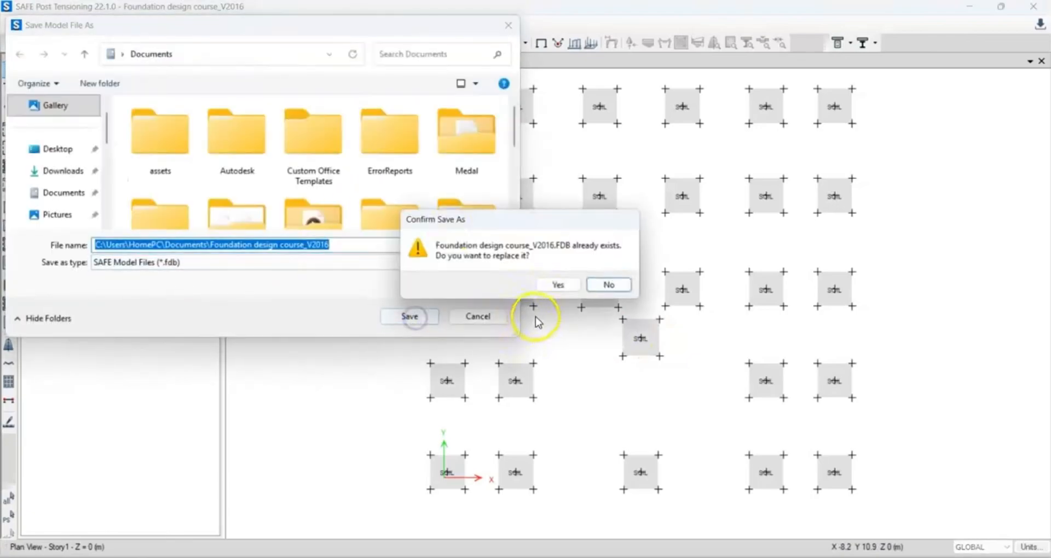
left_click(559, 285)
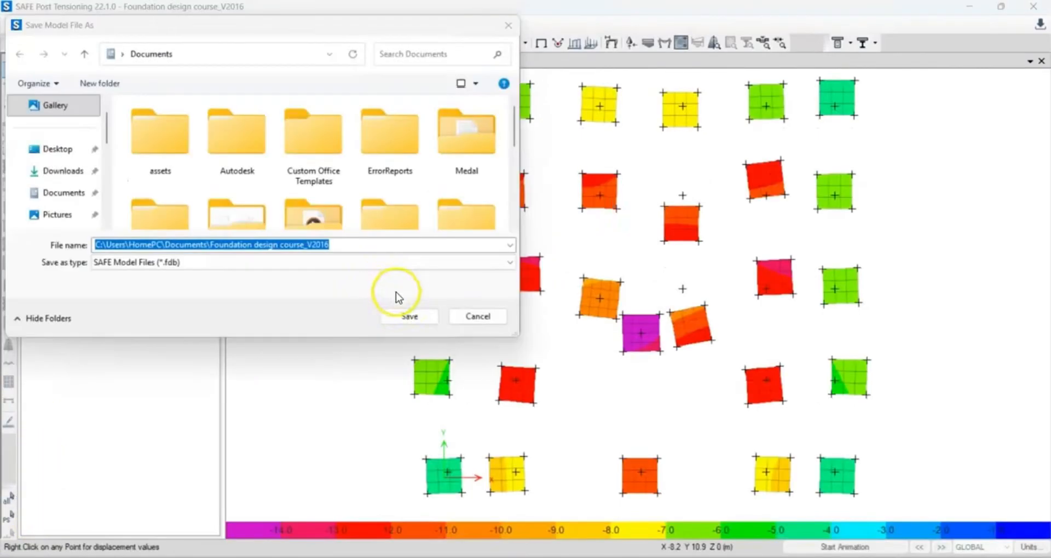
left_click(409, 316)
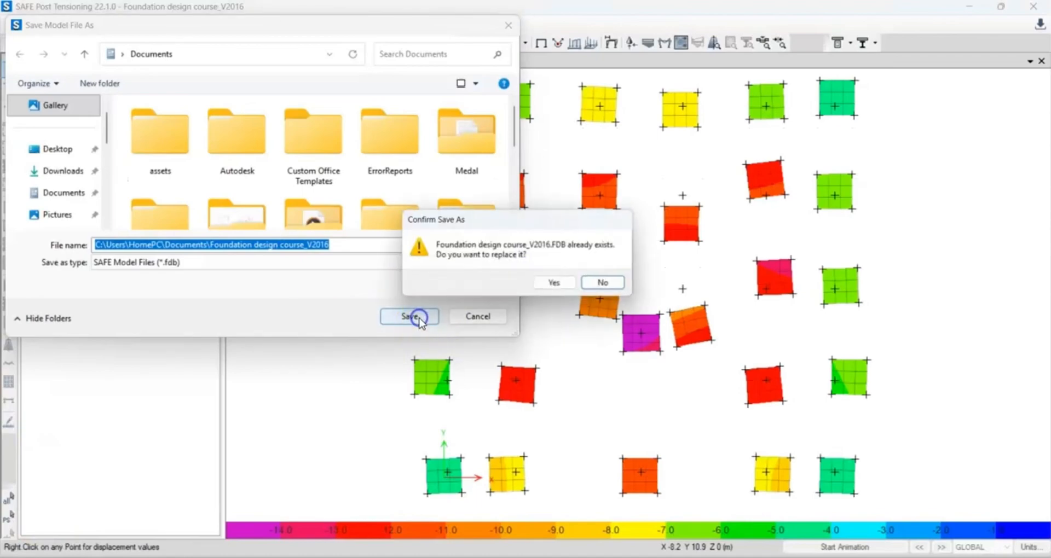
left_click(548, 283)
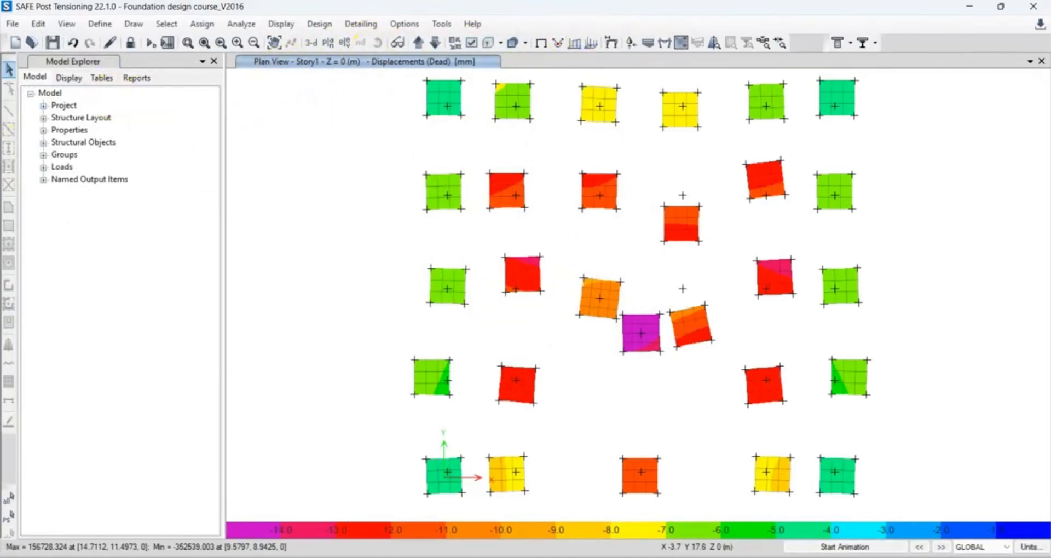
Display the PD+L) combination's soil pressures as filled contours on the undeformed shape and inspect the central and most heavily loaded footings.
left_click(648, 44)
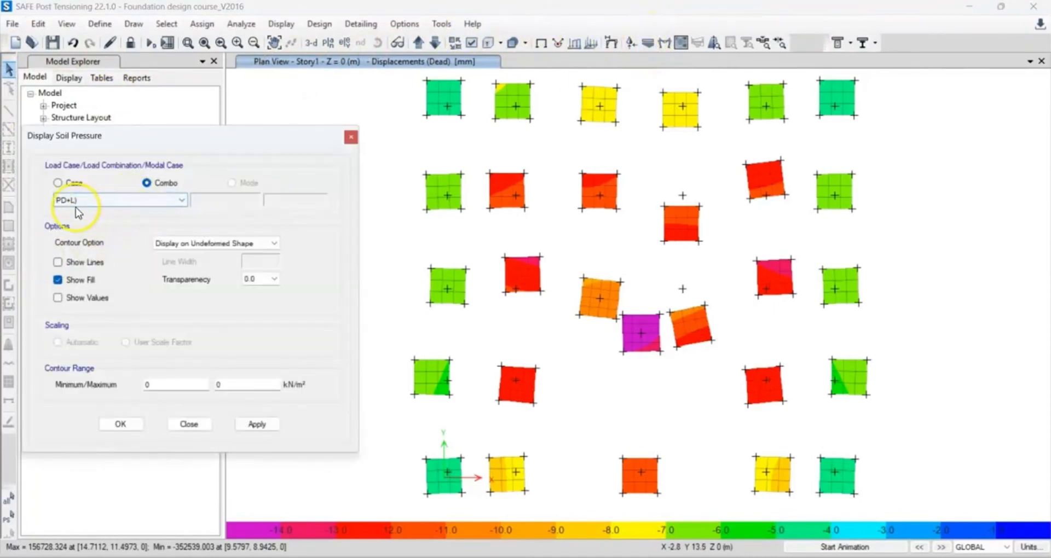
left_click(257, 425)
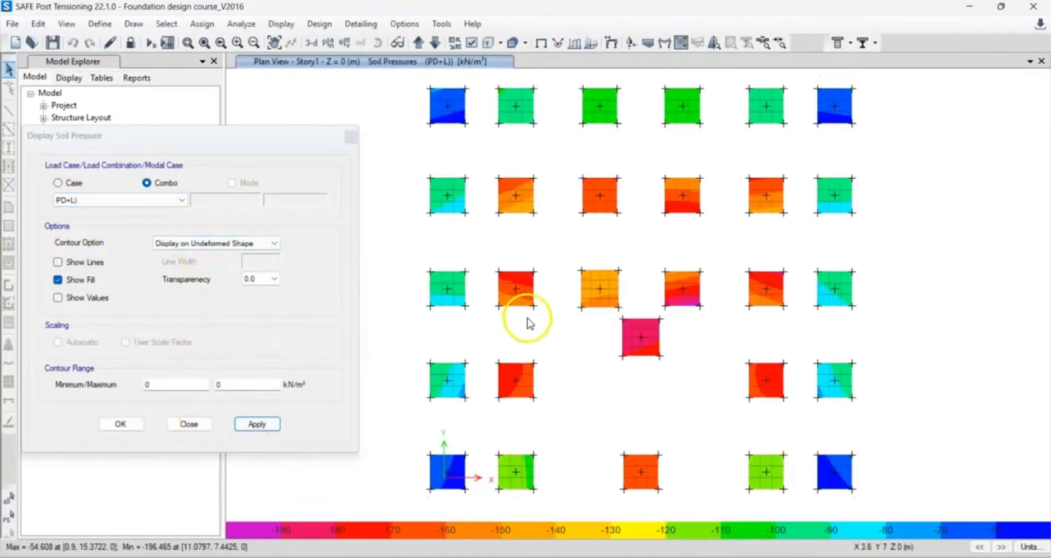
mouse_move(695, 311)
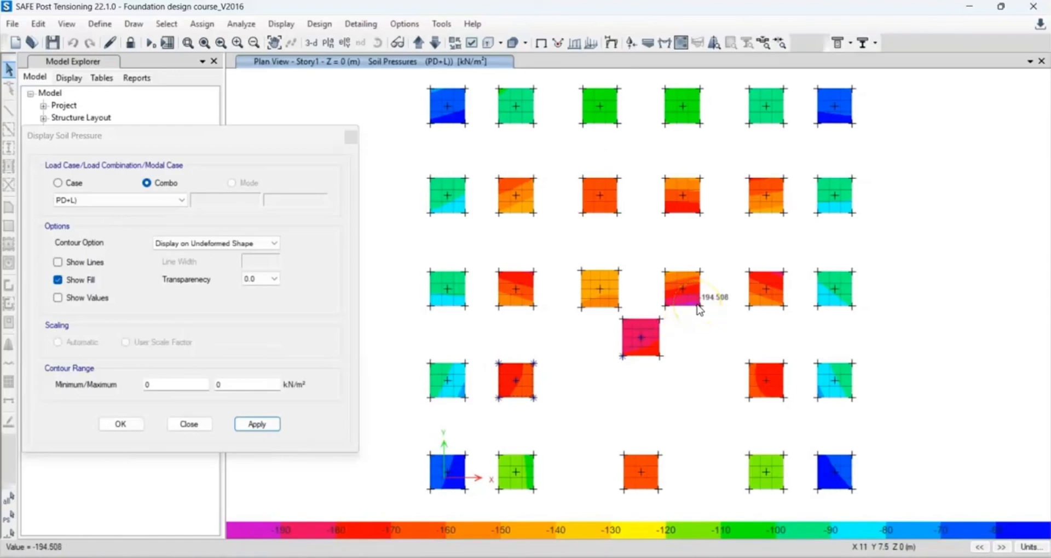
mouse_move(654, 340)
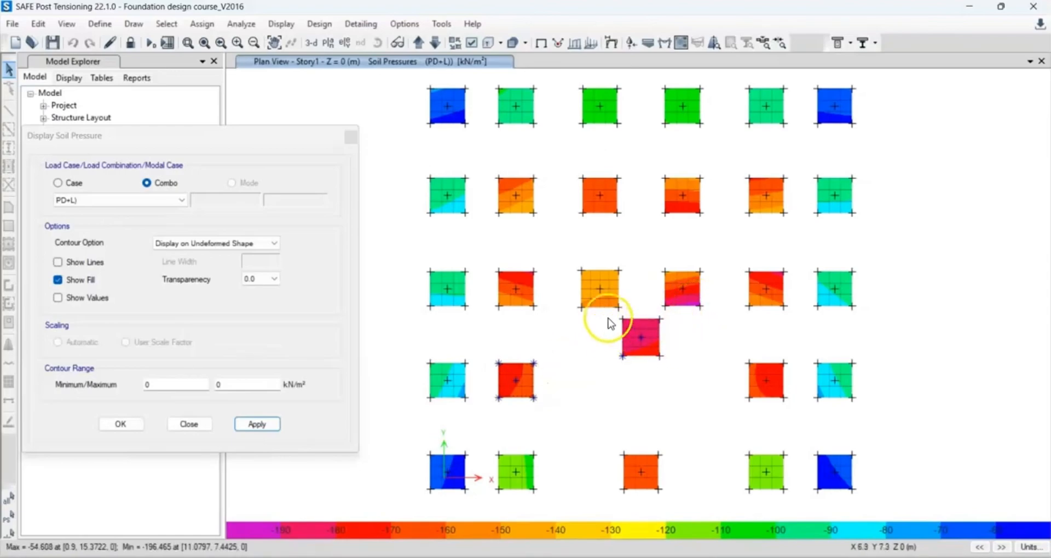
mouse_move(605, 286)
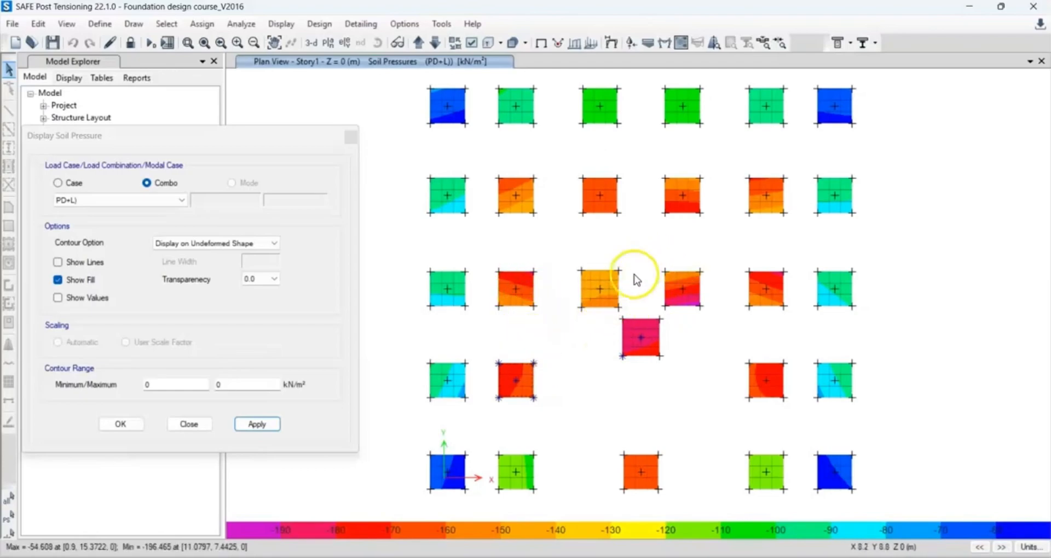
mouse_move(761, 193)
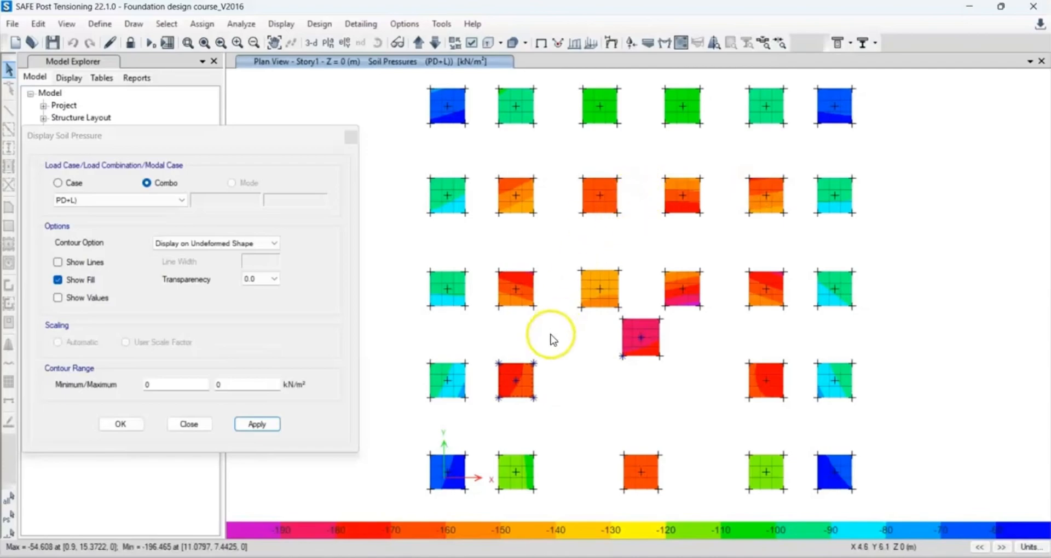
mouse_move(526, 373)
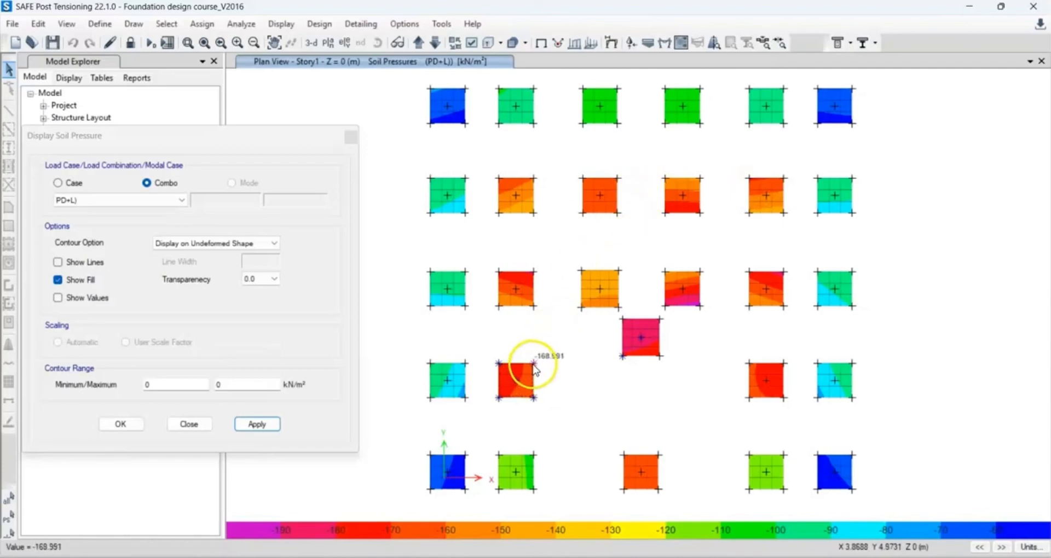
left_click(530, 368)
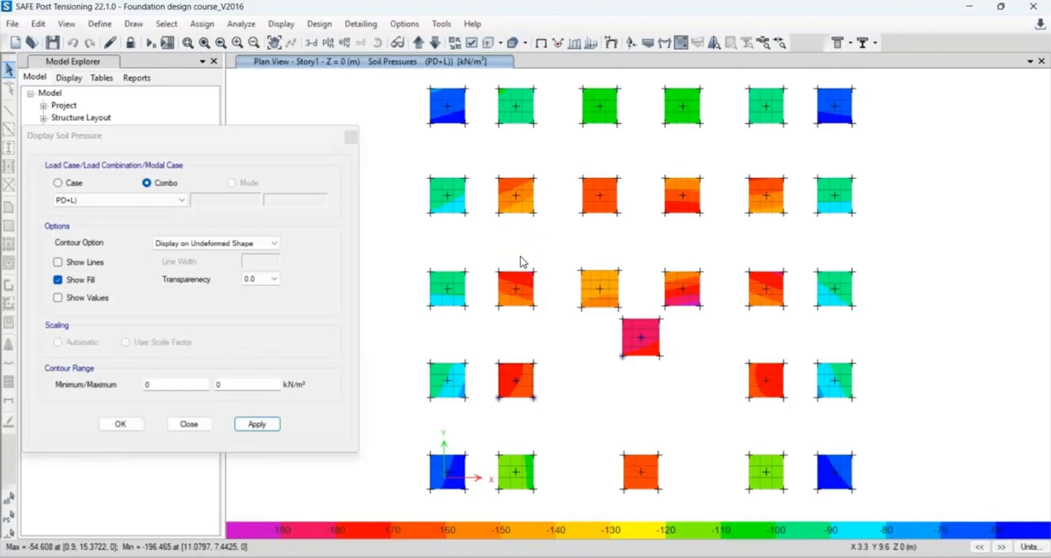
Compare the soil pressures under the lightly loaded top-row and perimeter footings with those of the interior footings.
left_click(522, 121)
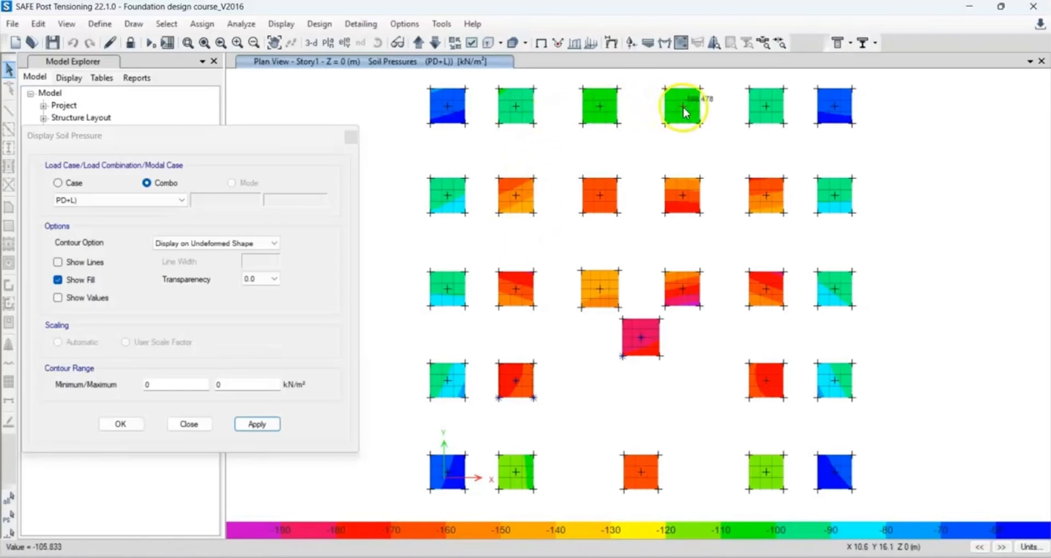
mouse_move(699, 113)
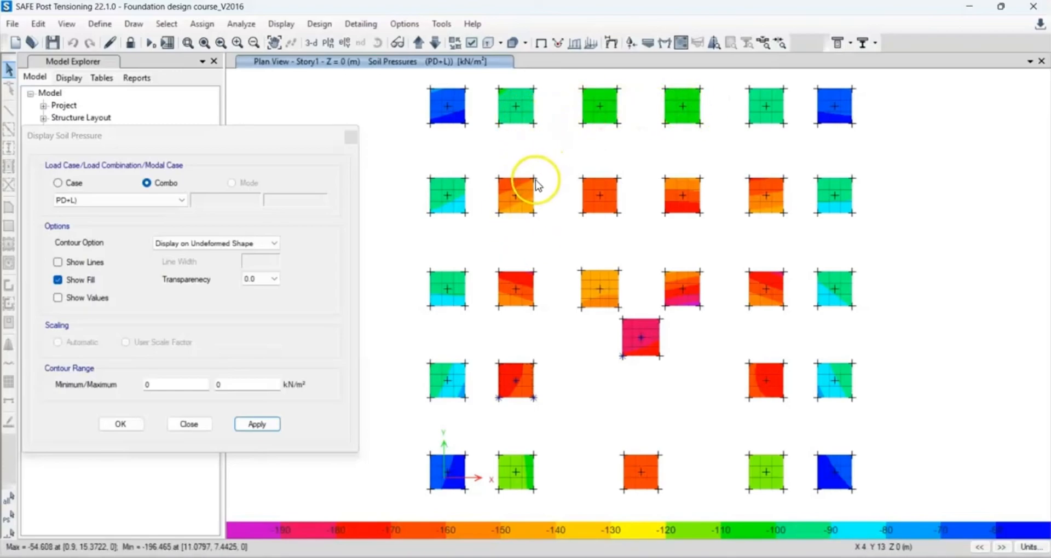
mouse_move(532, 187)
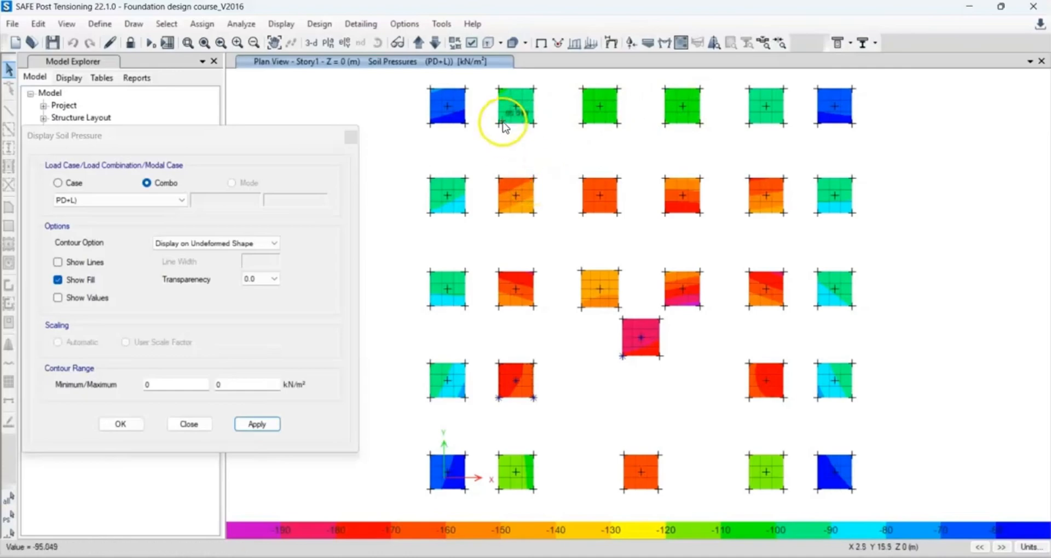
mouse_move(511, 116)
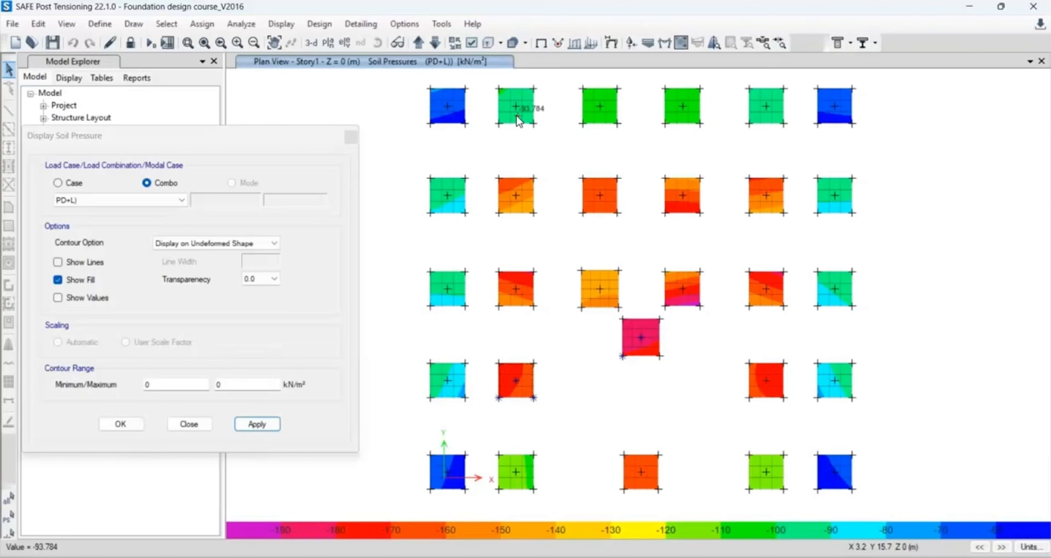
left_click(520, 113)
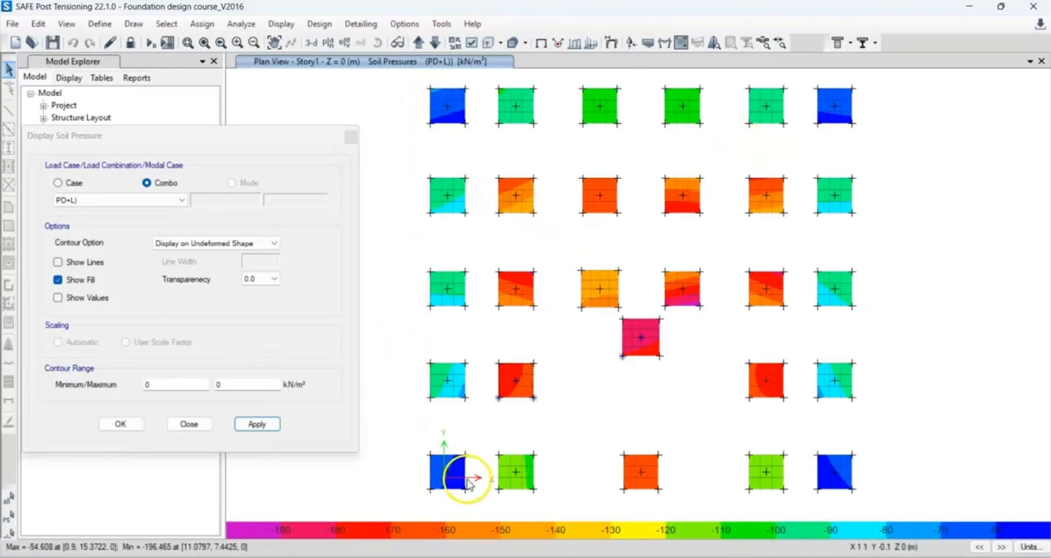
mouse_move(847, 389)
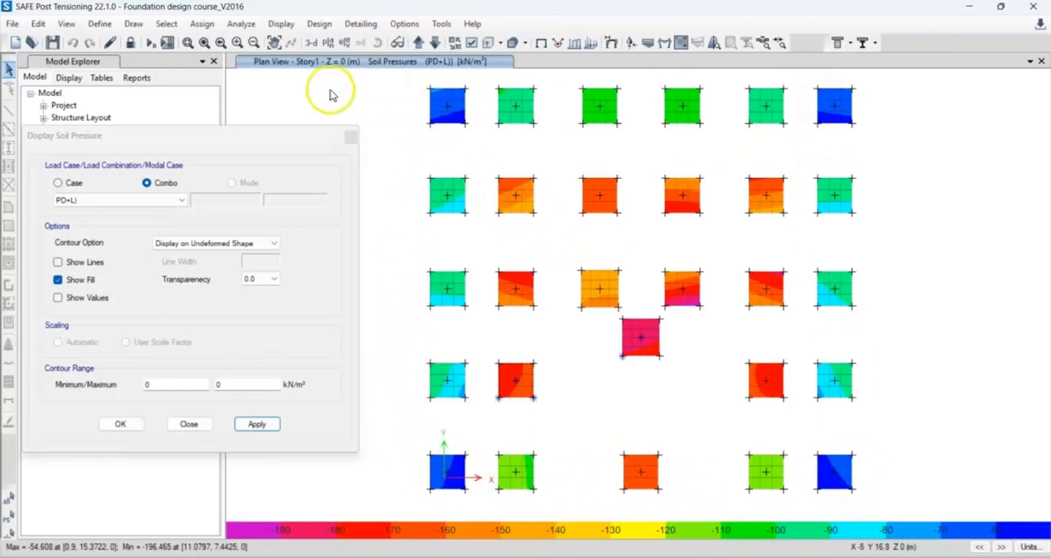
mouse_move(435, 201)
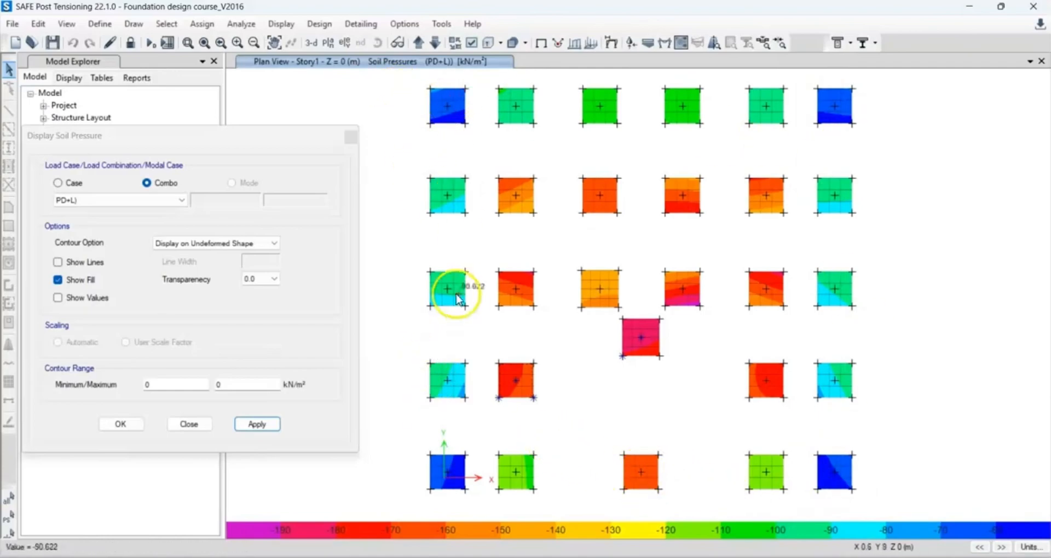
Check the soil pressures under the corner and bottom-row footings, close the soil pressure settings, and unlock the model by discarding the analysis results.
mouse_move(448, 103)
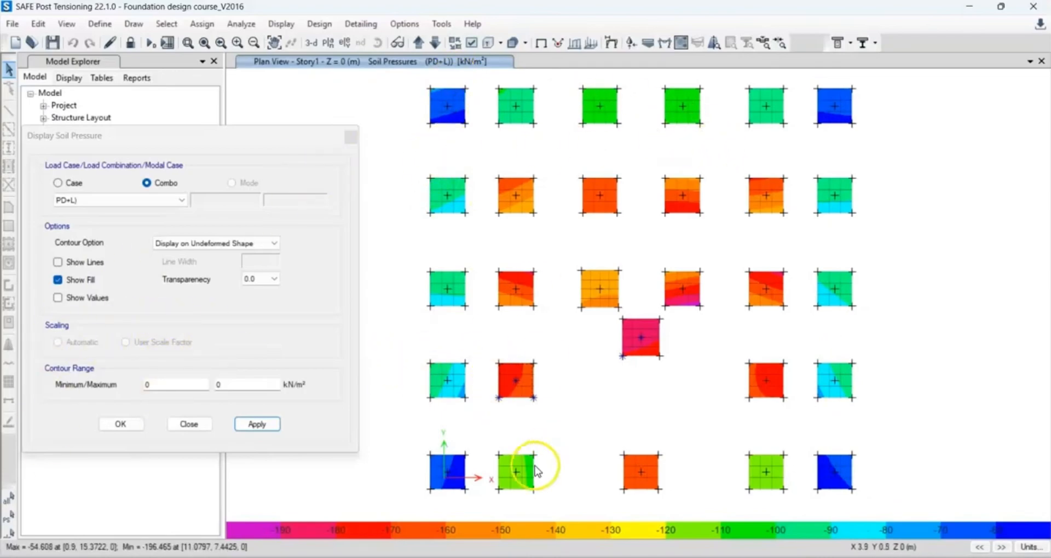
mouse_move(763, 471)
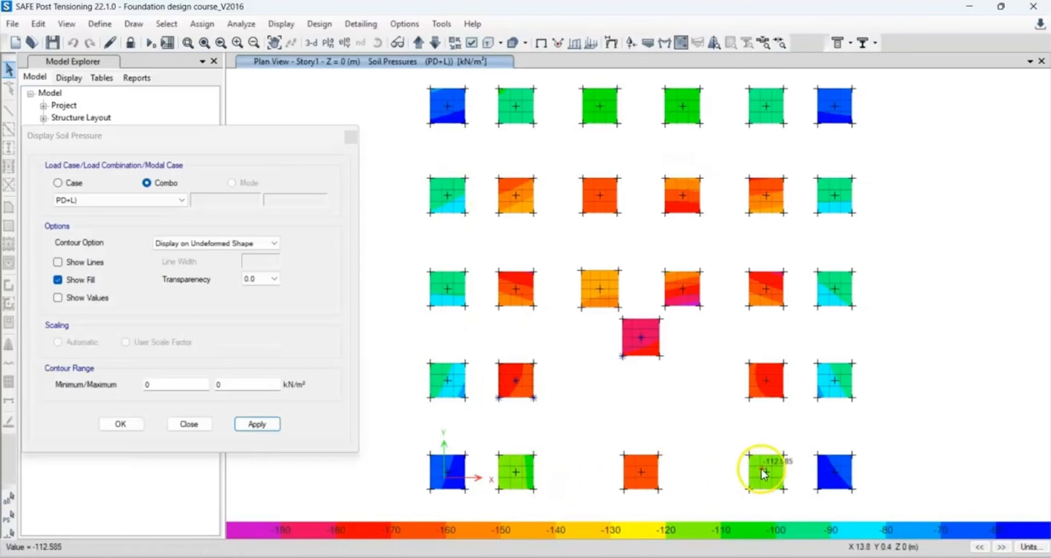
left_click(351, 137)
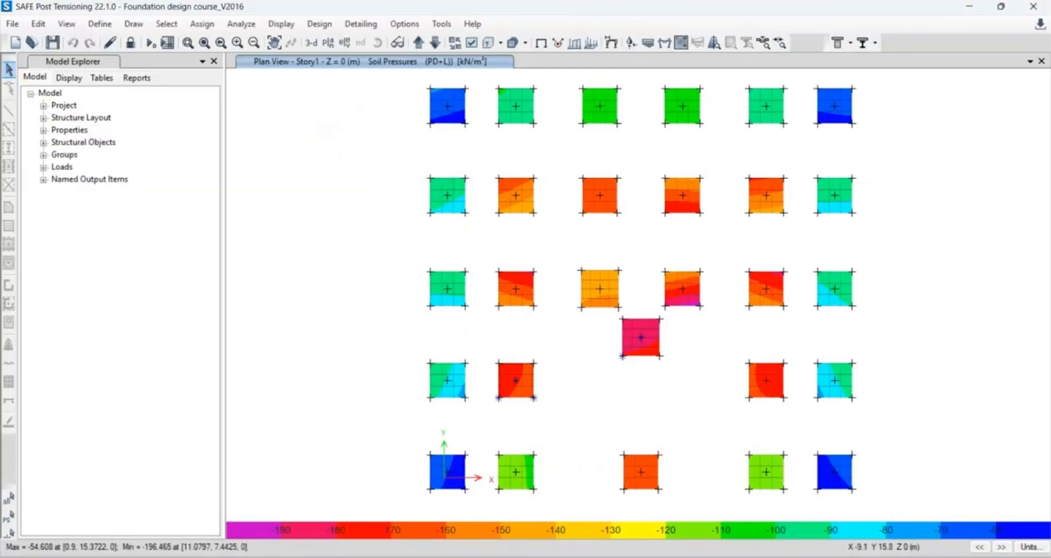
left_click(128, 43)
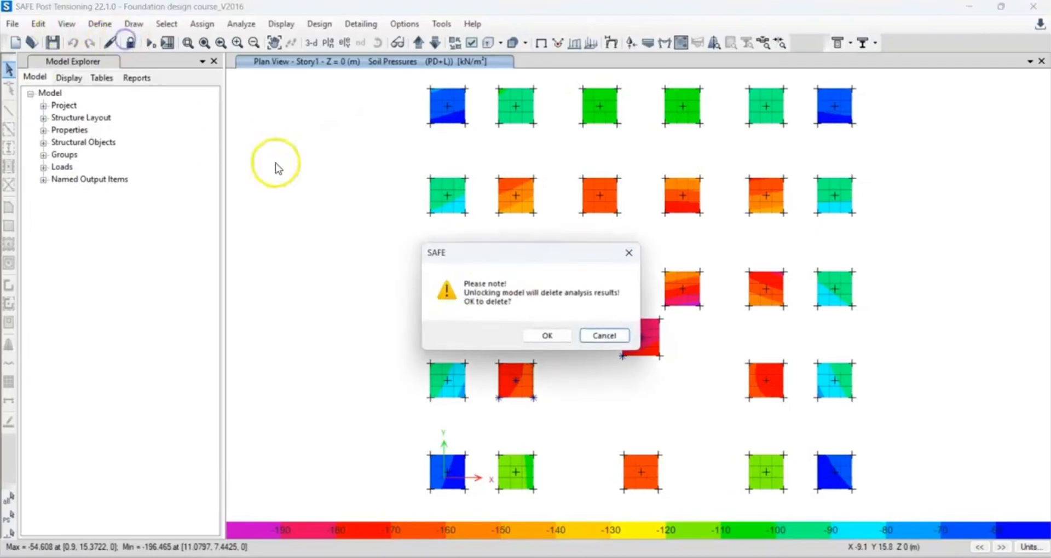
left_click(541, 336)
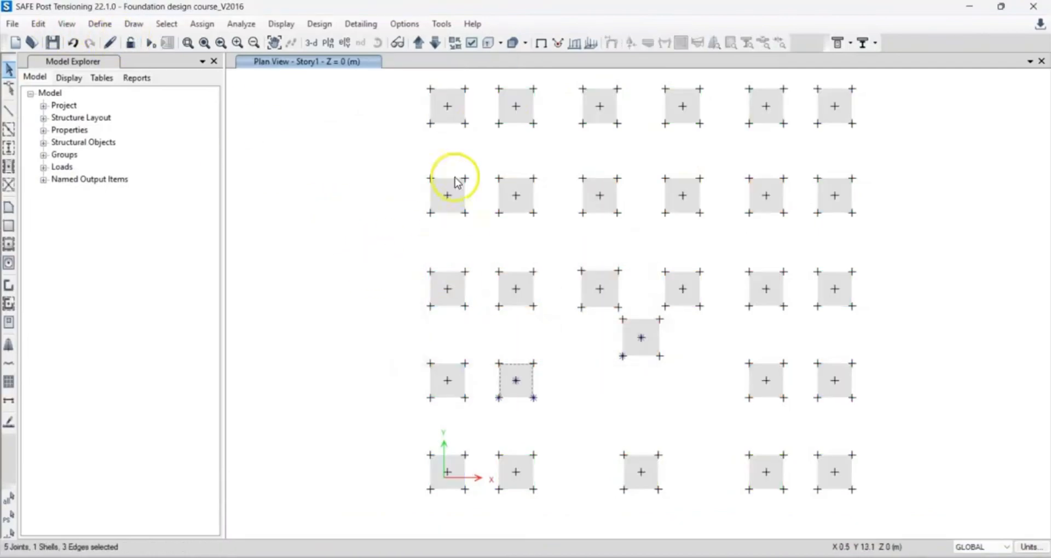
Delete the ten footings in the leftmost and rightmost columns of the plan, keeping their column points and all other footings.
left_click(449, 106)
left_click(830, 105)
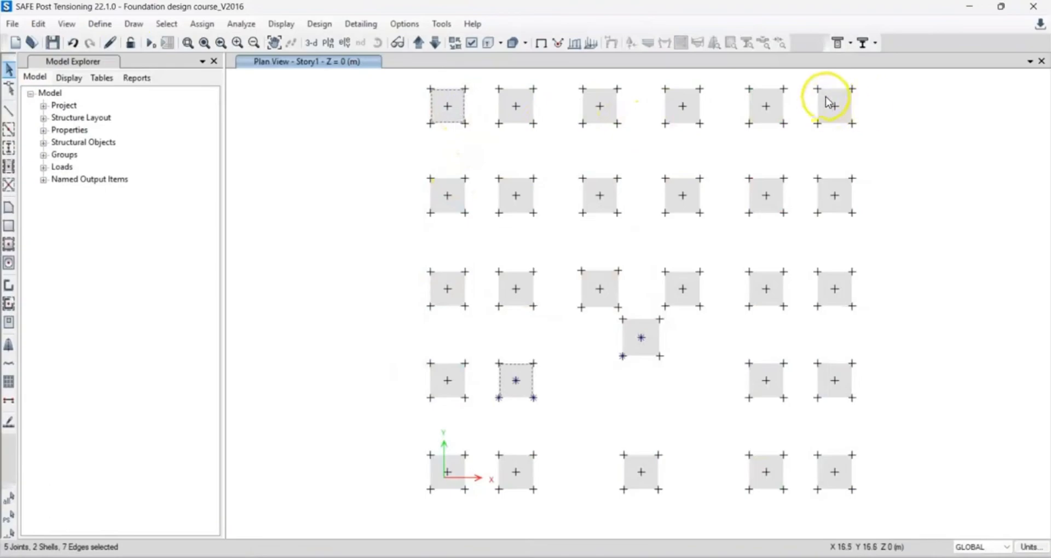
left_click(462, 202)
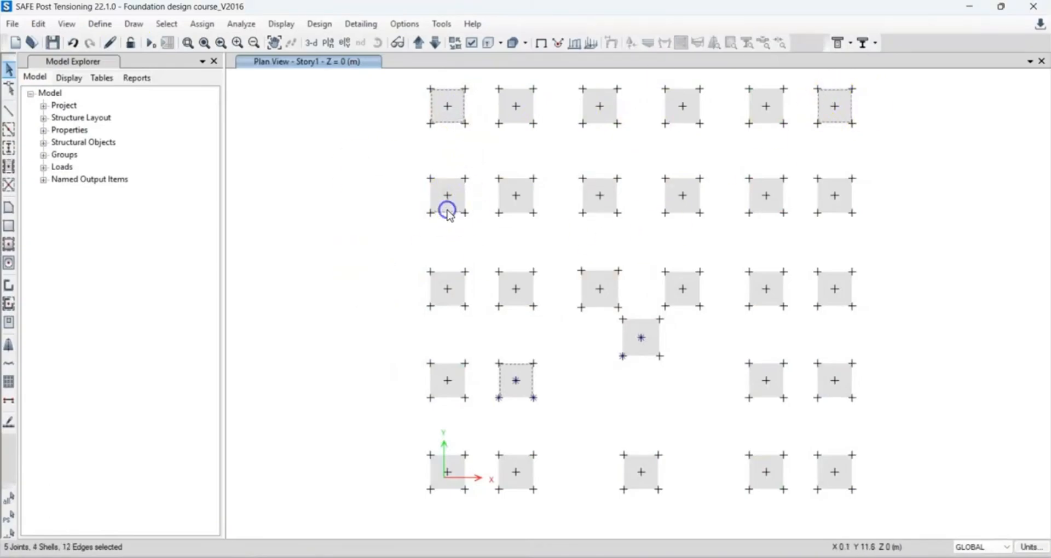
left_click(458, 190)
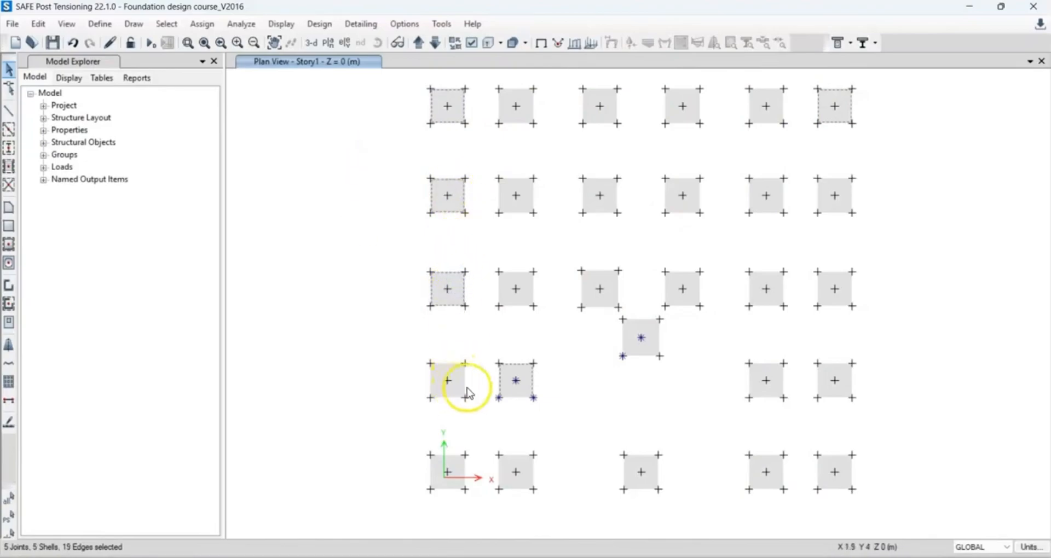
left_click(499, 398)
left_click(514, 382)
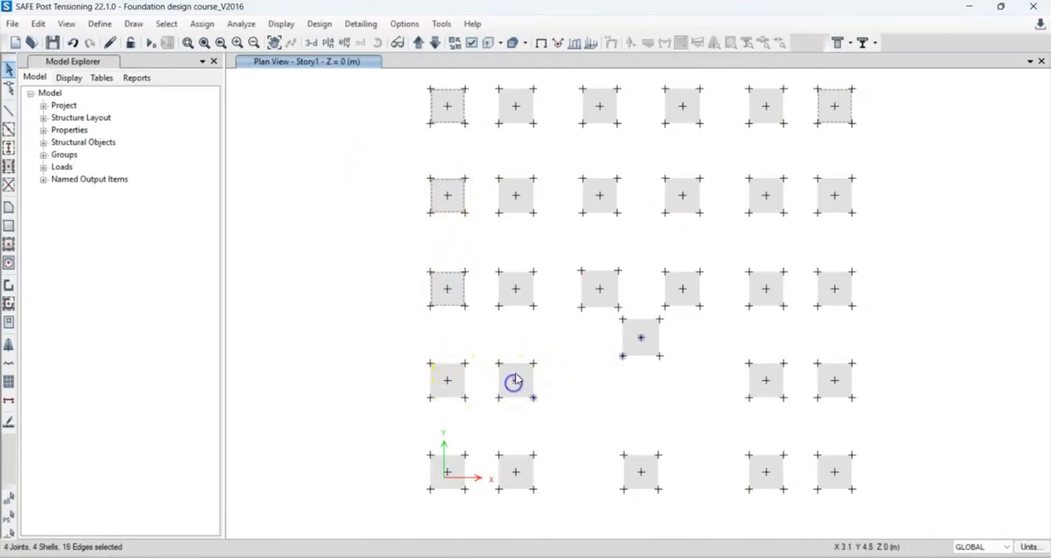
left_click(533, 398)
left_click(519, 382)
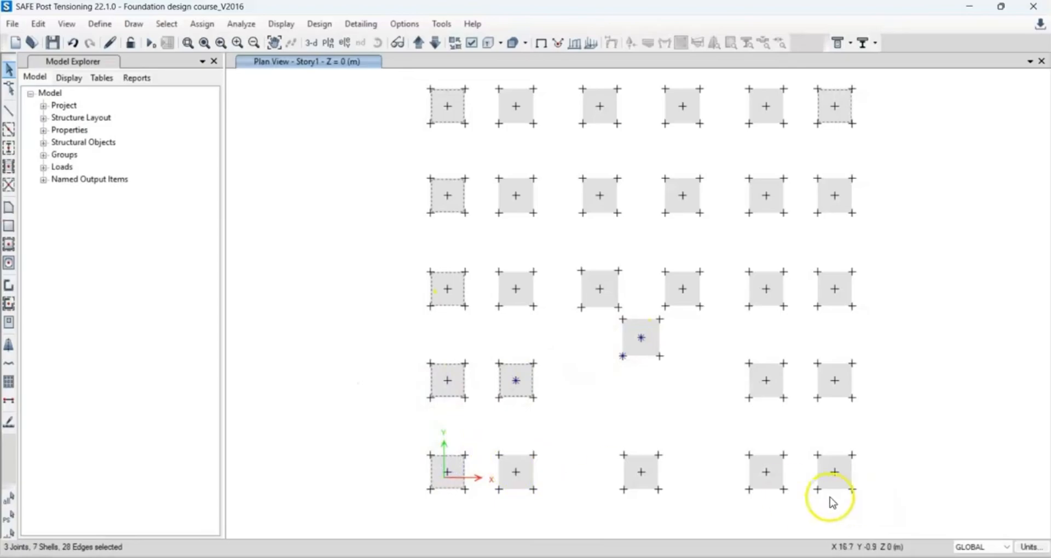
left_click(846, 474)
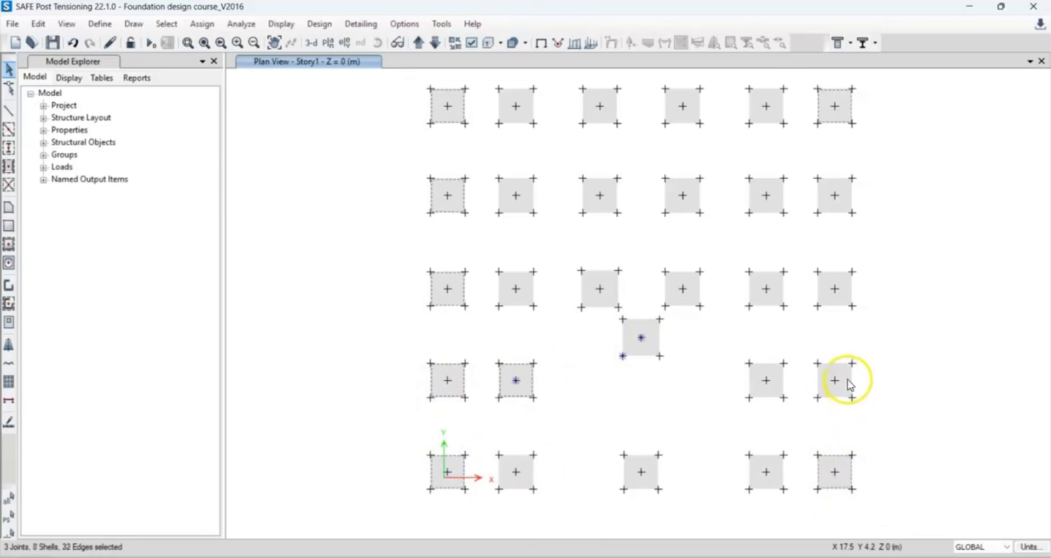
left_click(839, 294)
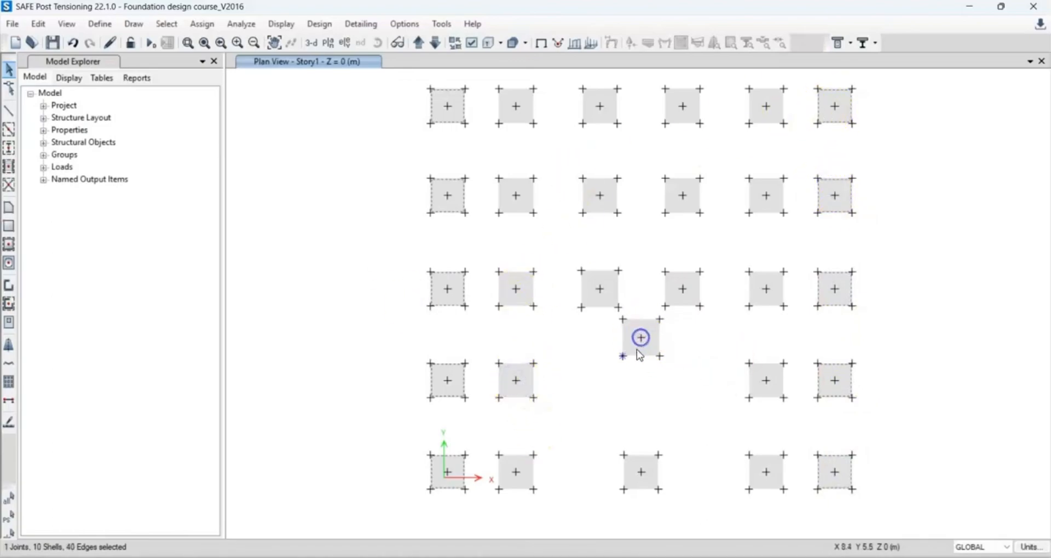
left_click(622, 356)
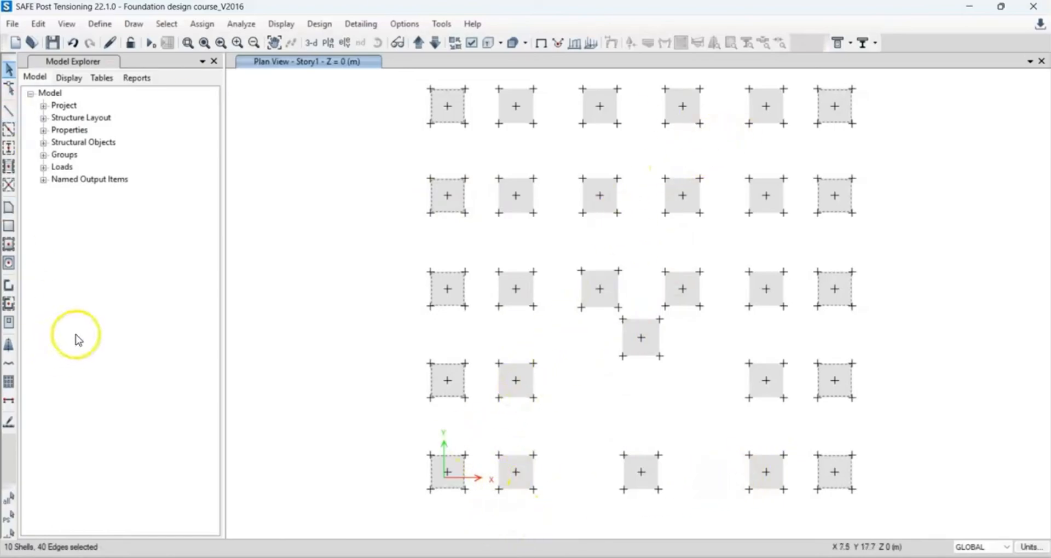
key("Delete")
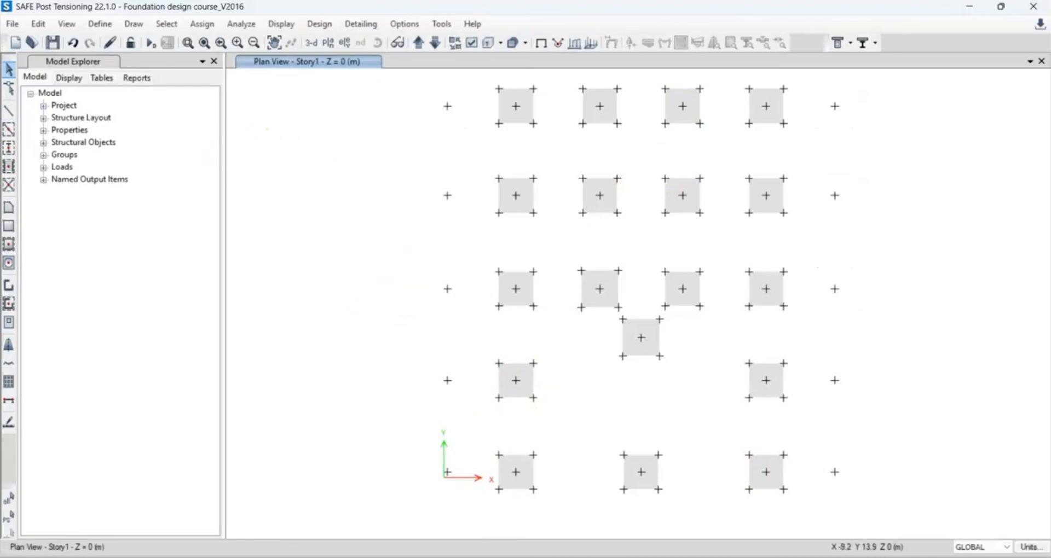
Draw 1200 by 1200 mm rectangular footings with the footing 400mm property around the five points of the leftmost column.
left_click(9, 264)
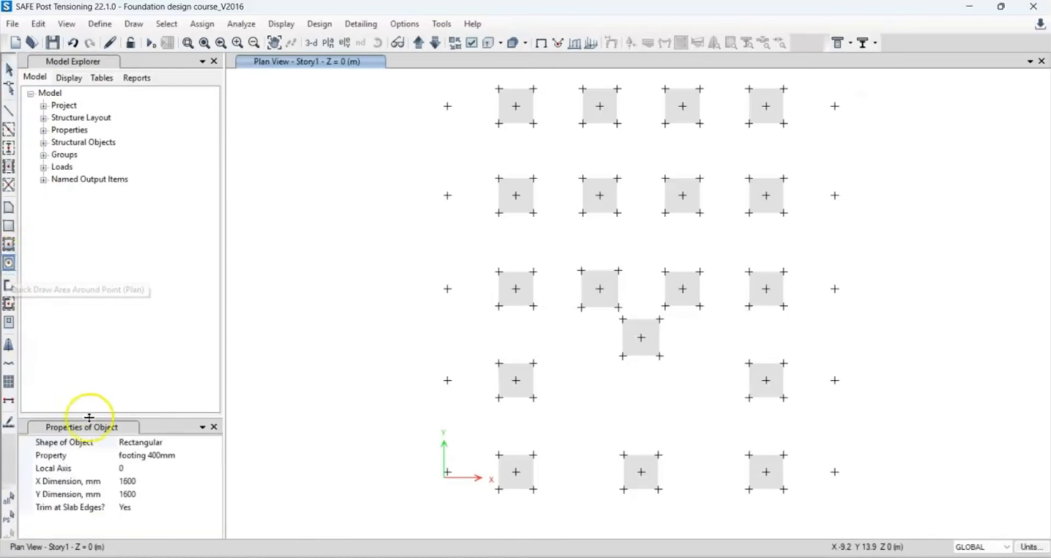
left_click(120, 481)
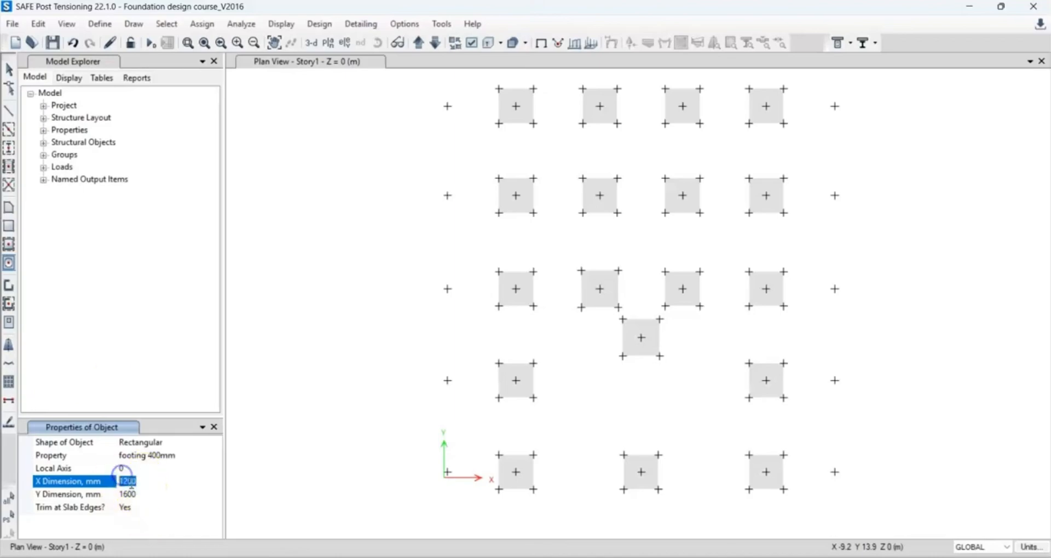
left_click(137, 495)
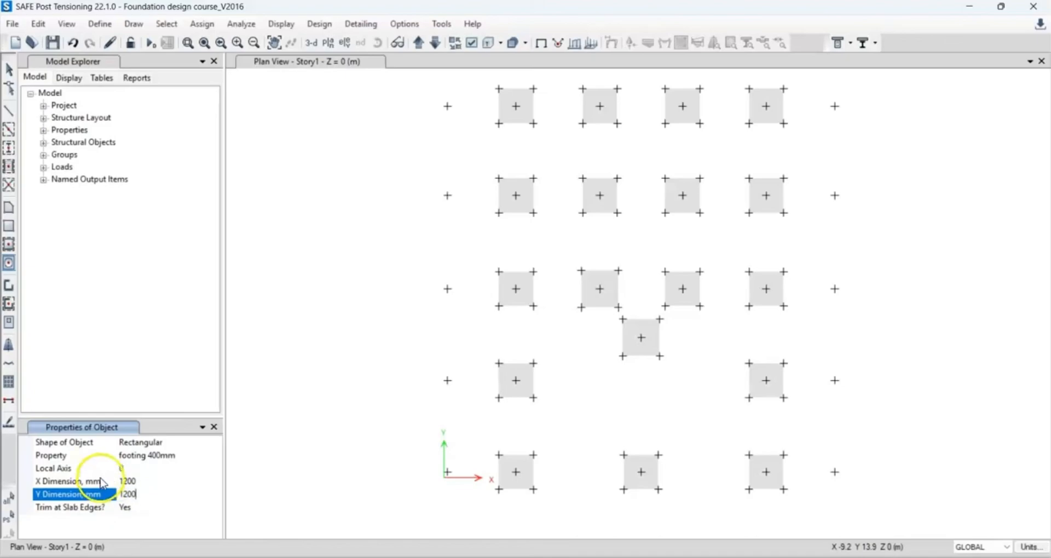
left_click(144, 481)
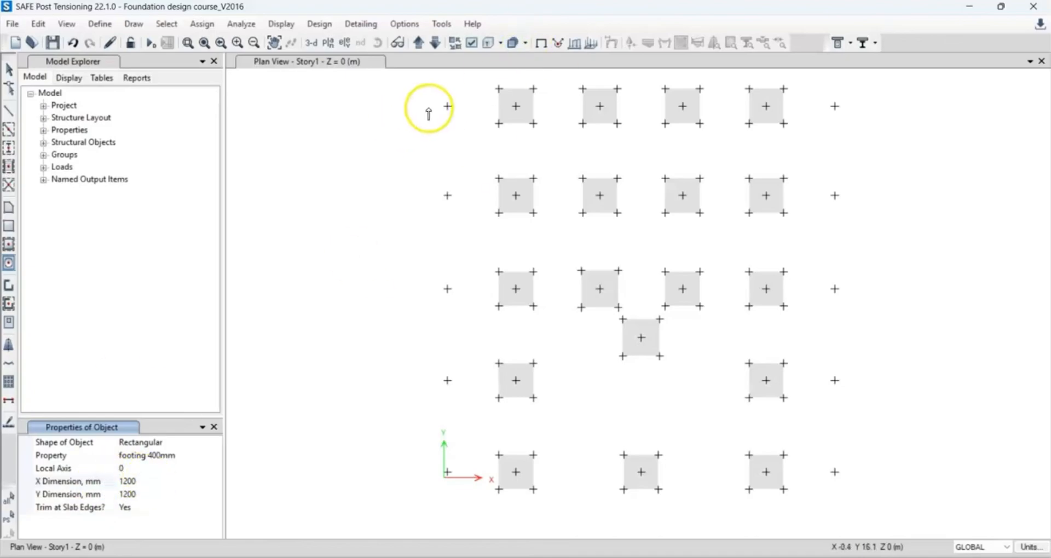
left_click(447, 107)
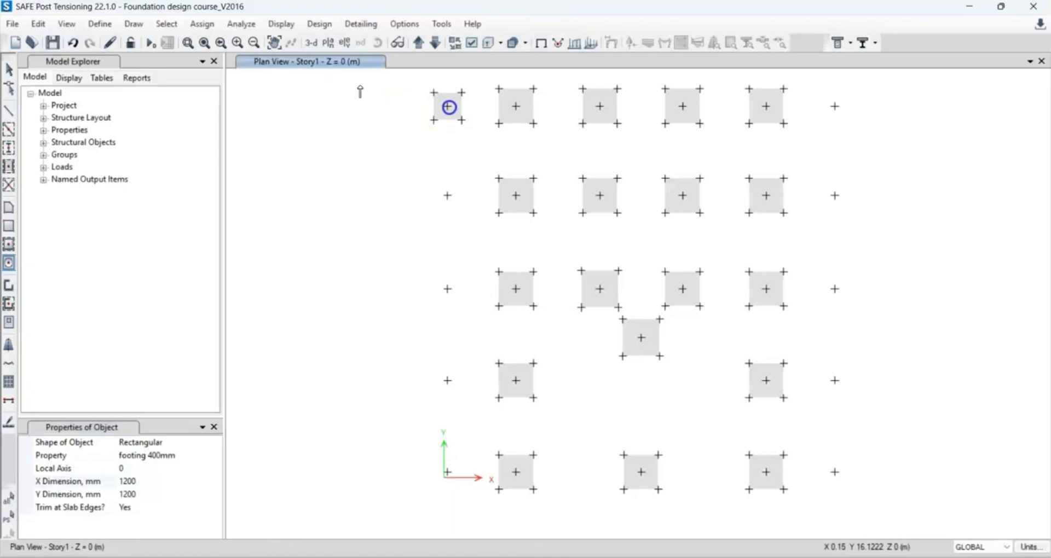
left_click(447, 195)
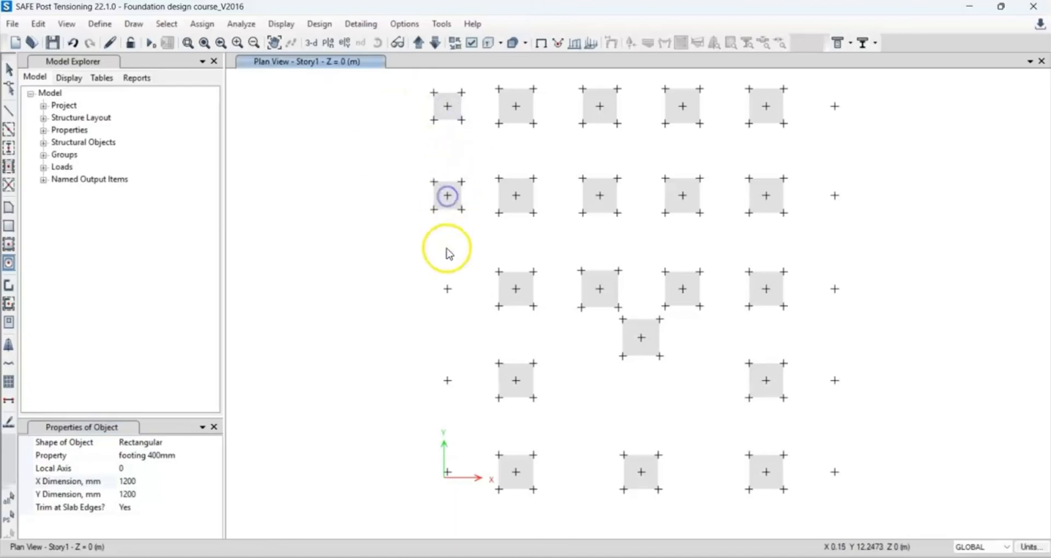
left_click(447, 288)
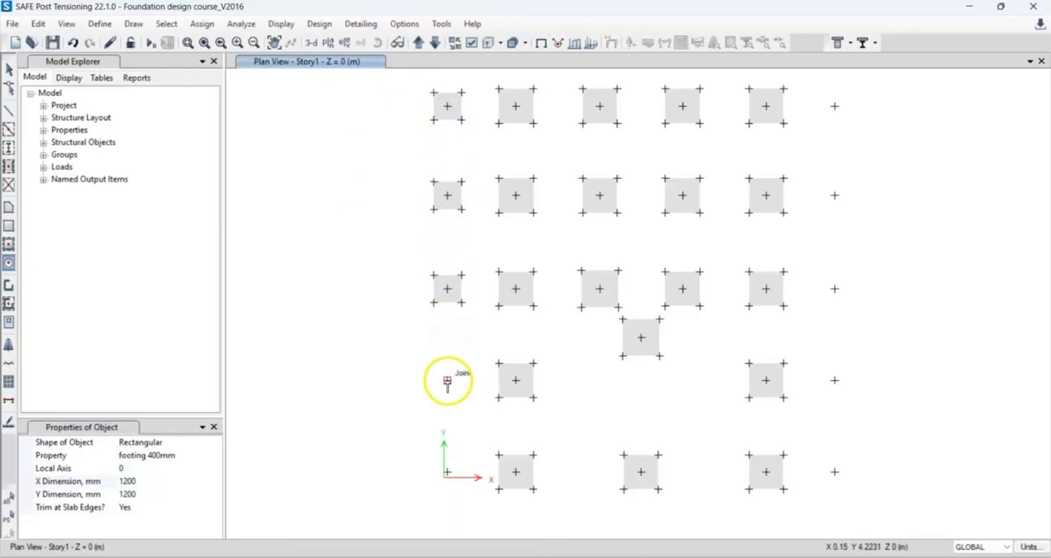
left_click(447, 381)
left_click(447, 472)
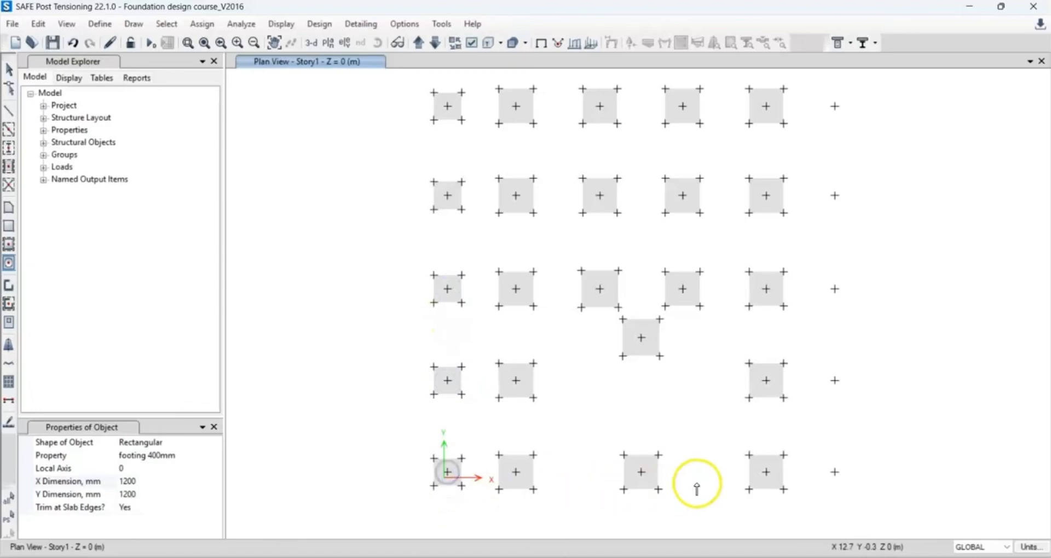
Add matching 1200 by 1200 mm footings around the five points of the rightmost column and end the area drawing command.
left_click(835, 472)
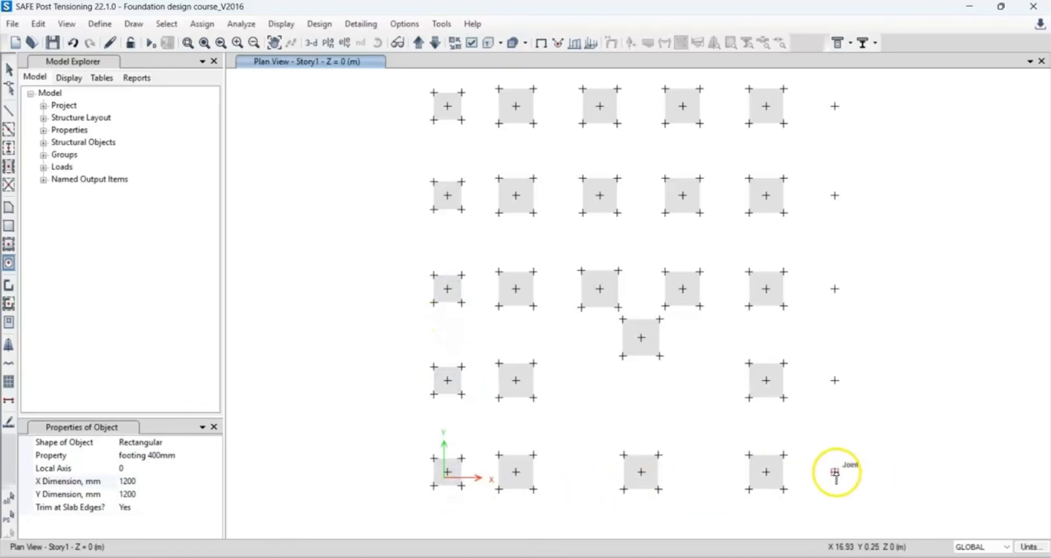
left_click(834, 381)
left_click(835, 289)
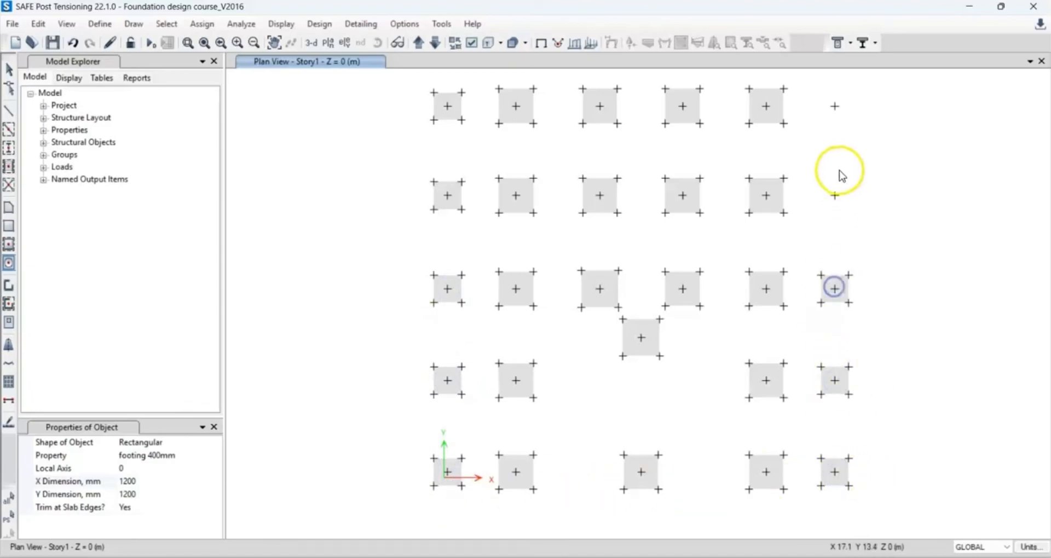
left_click(835, 195)
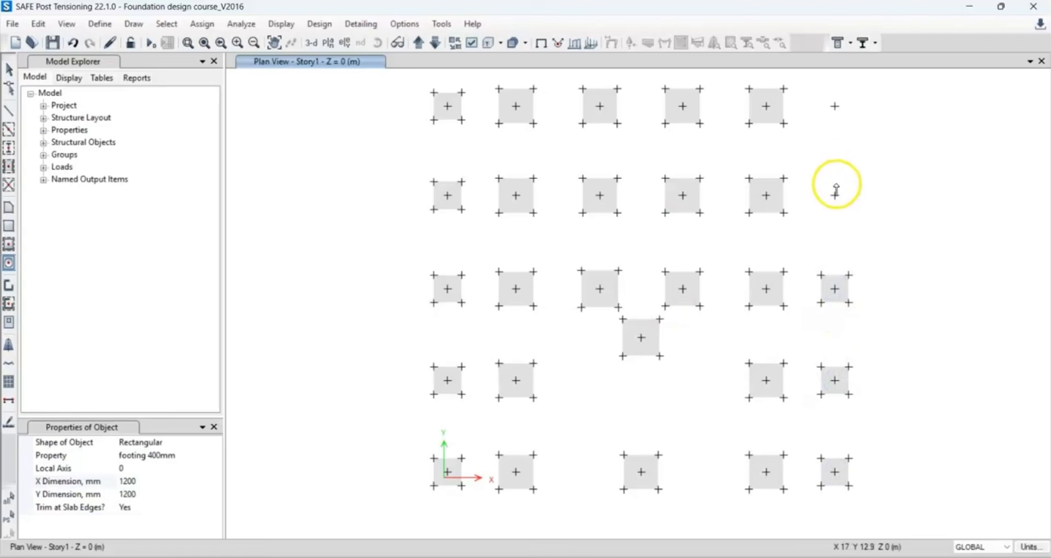
left_click(834, 106)
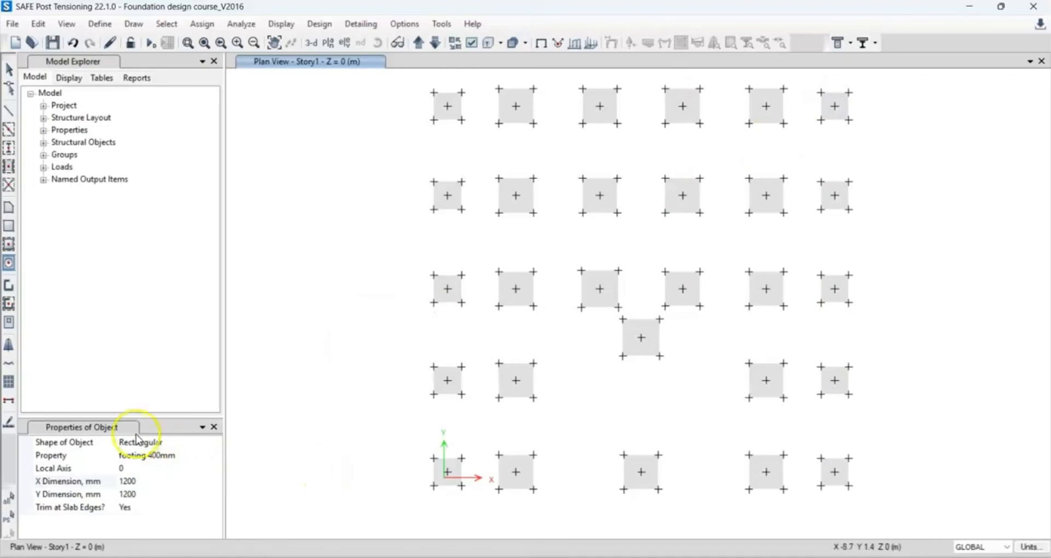
key("Escape")
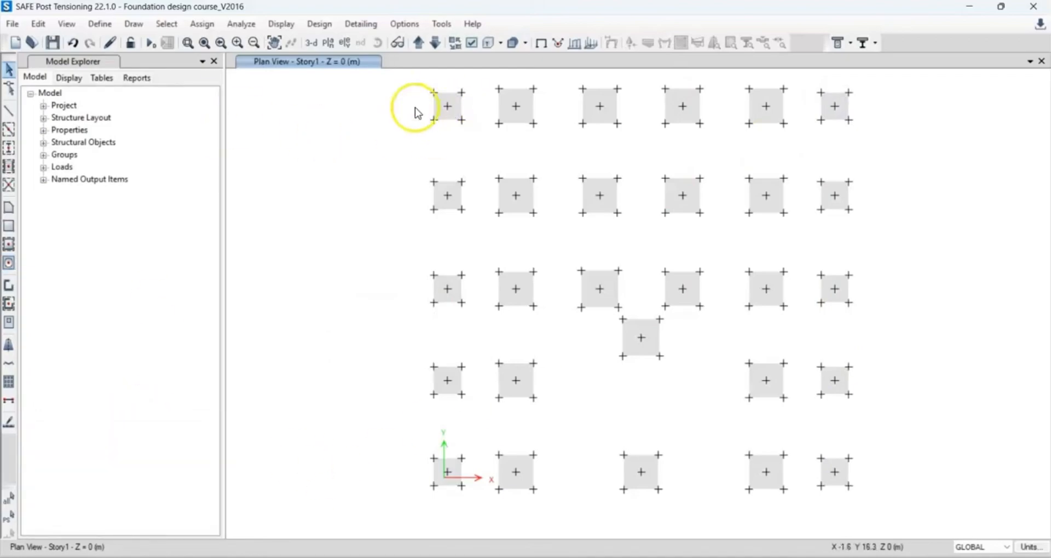
Select the upper two footings in the leftmost column individually.
left_click(436, 101)
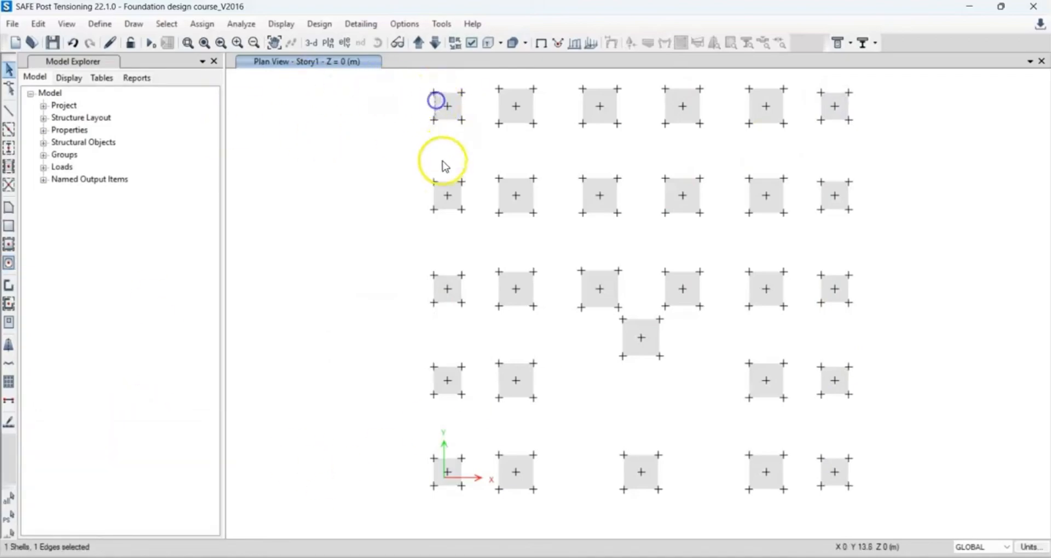
left_click(434, 108)
left_click(440, 105)
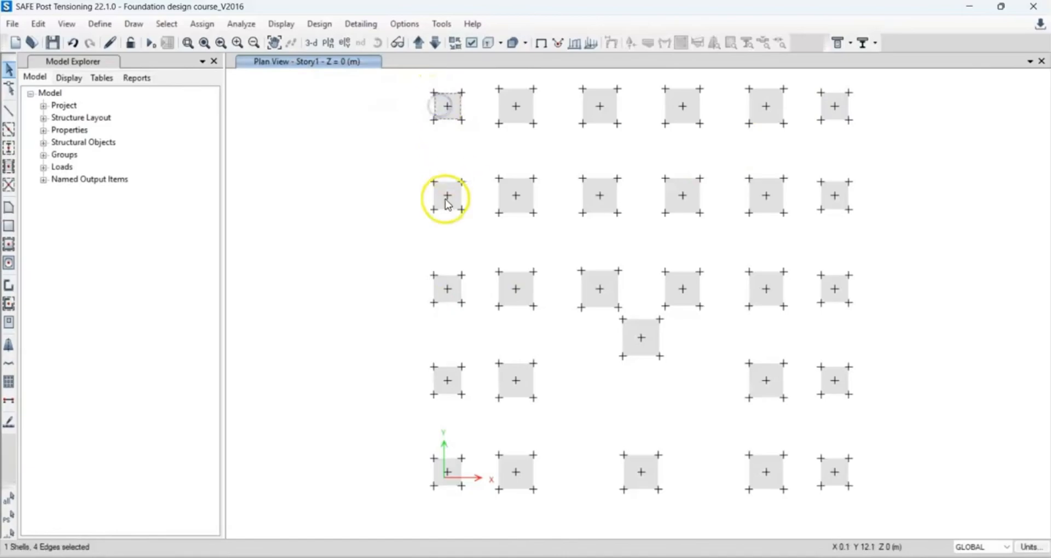
left_click(453, 200)
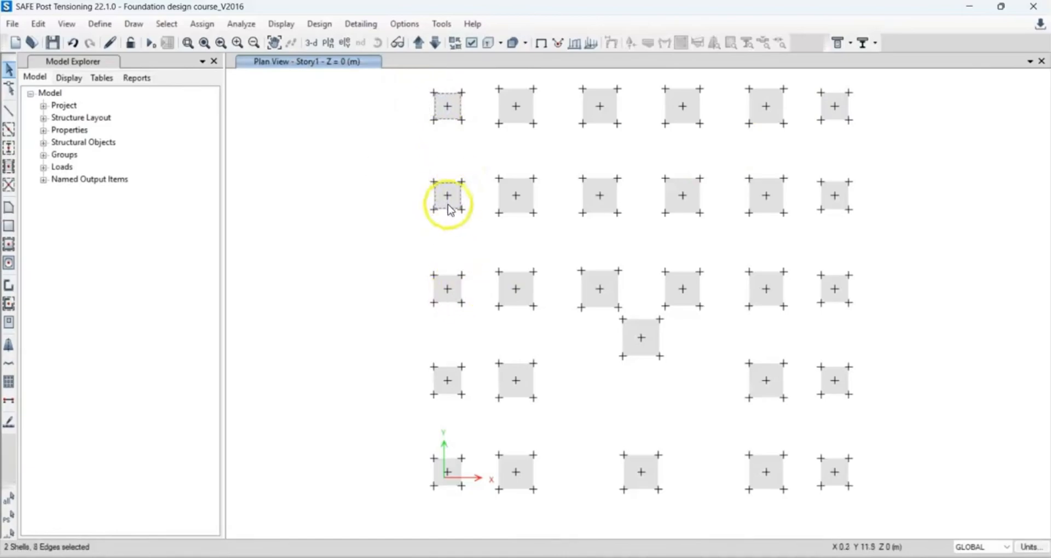
Select all footings in the plan by the slab property footing 400mm and close the selection dialog.
left_click(167, 23)
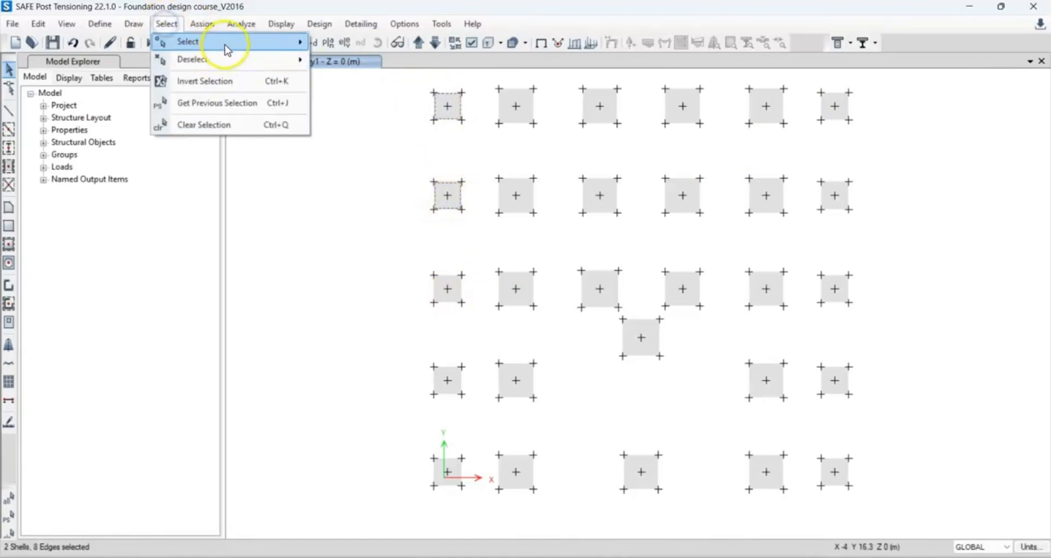
mouse_move(232, 41)
mouse_move(452, 144)
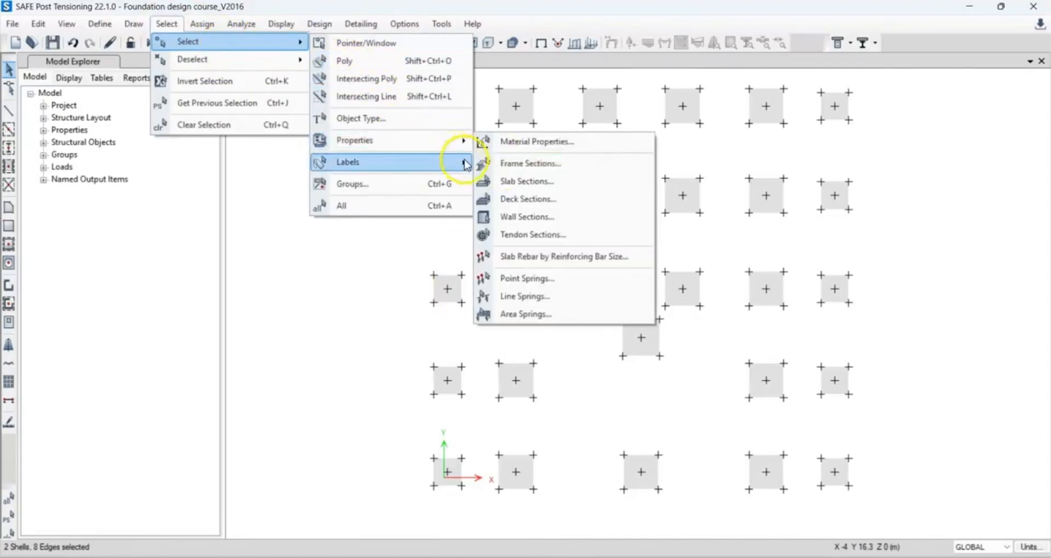
left_click(515, 183)
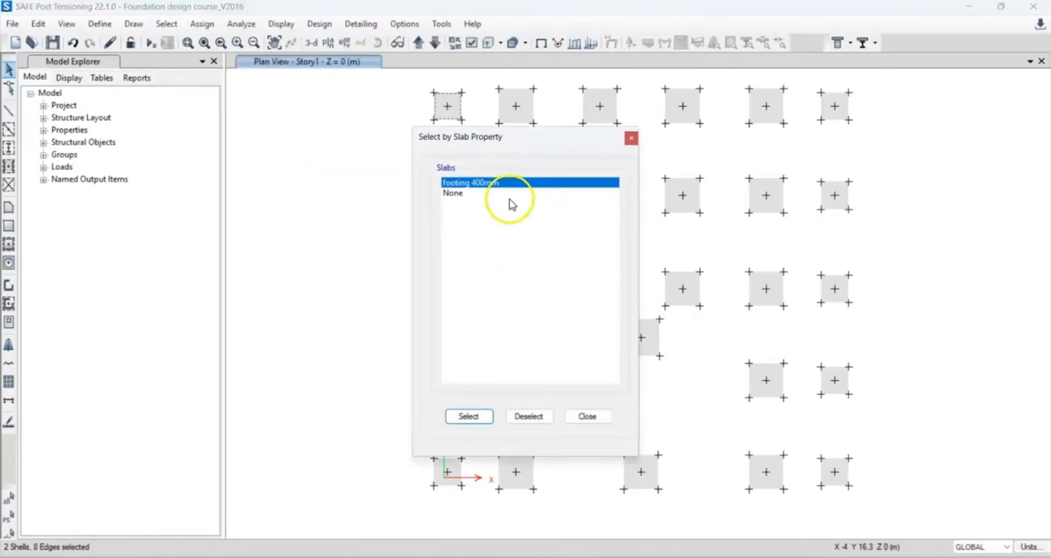
left_click(481, 418)
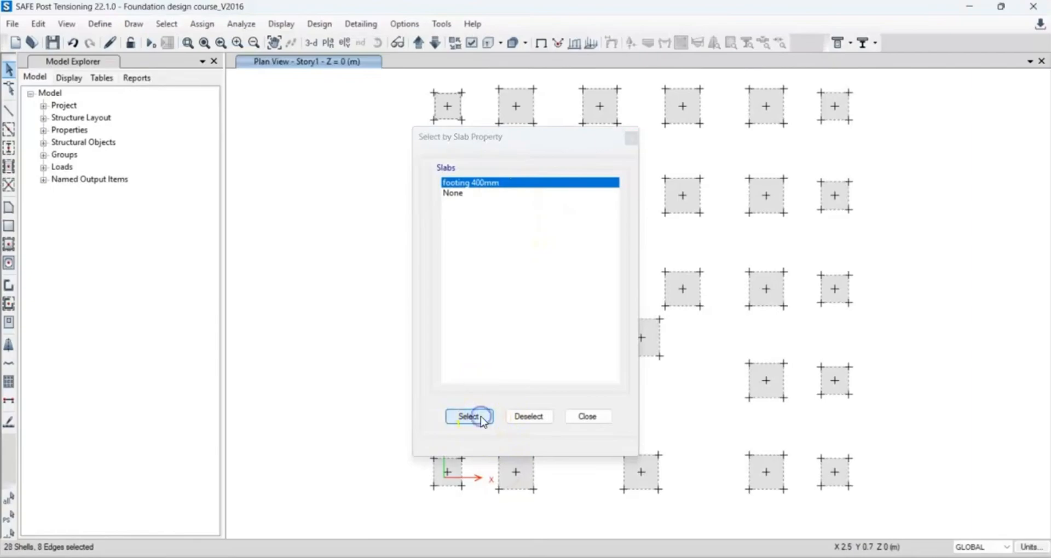
left_click(631, 138)
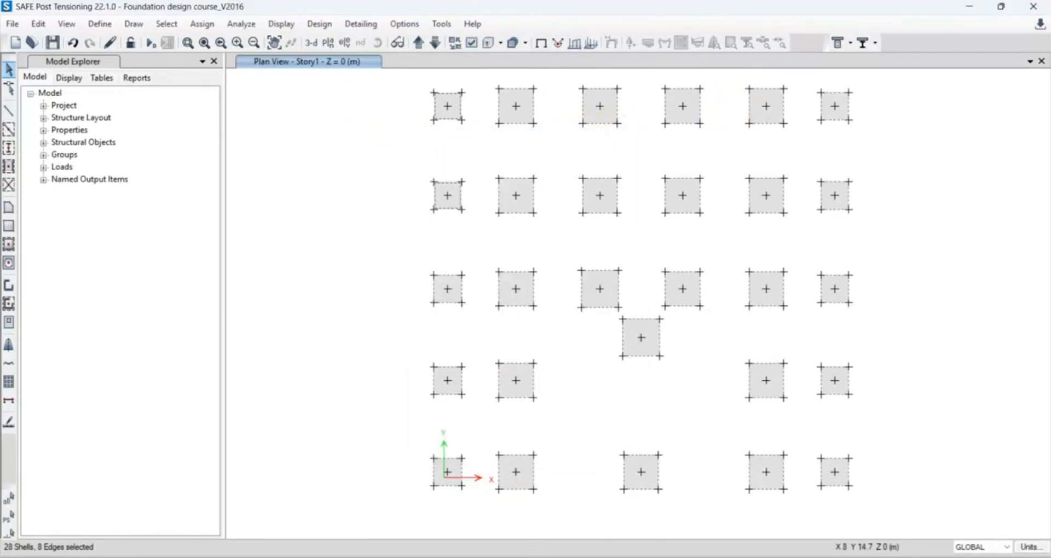
Assign the SOIL area spring to all the selected footings.
left_click(202, 23)
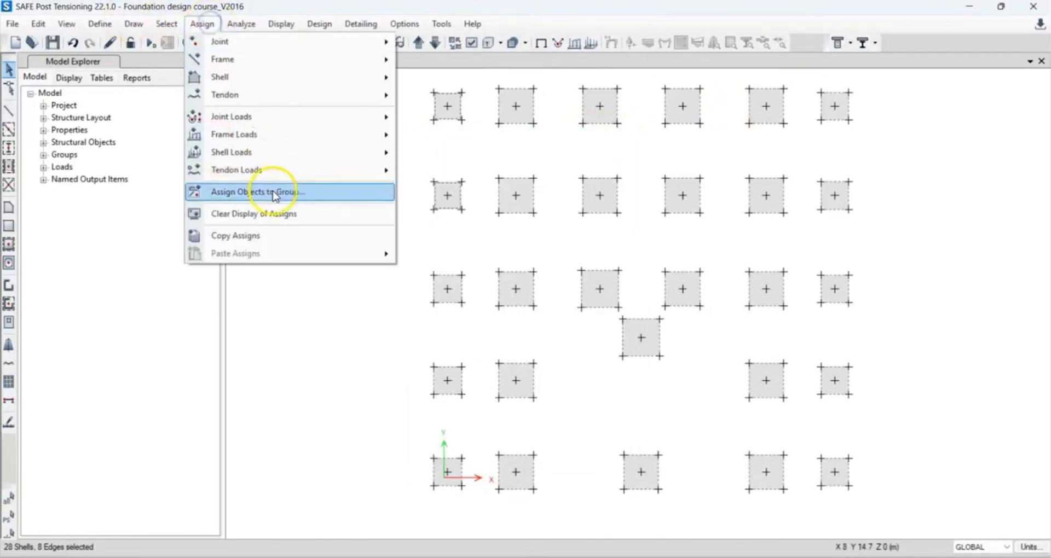
mouse_move(273, 155)
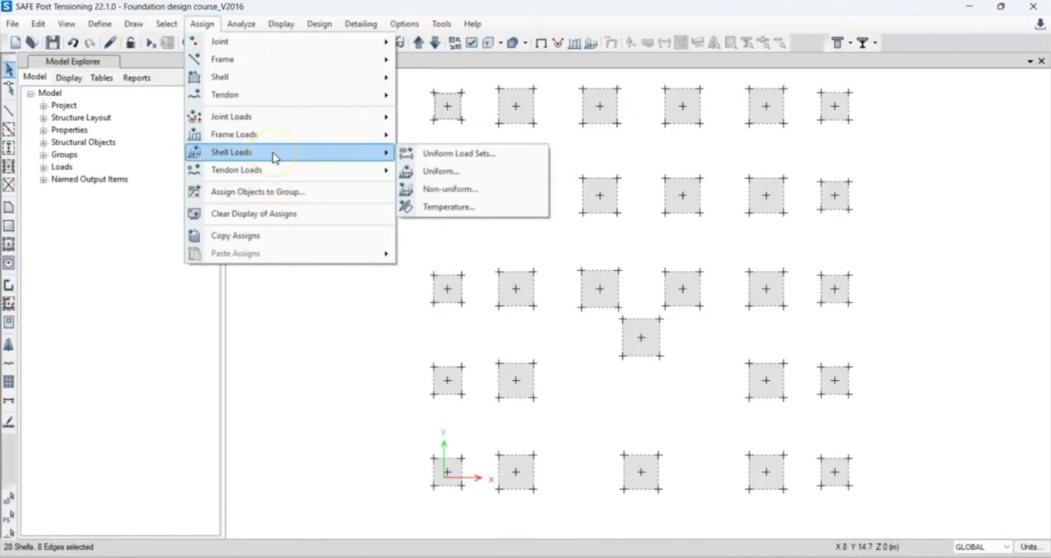
mouse_move(293, 77)
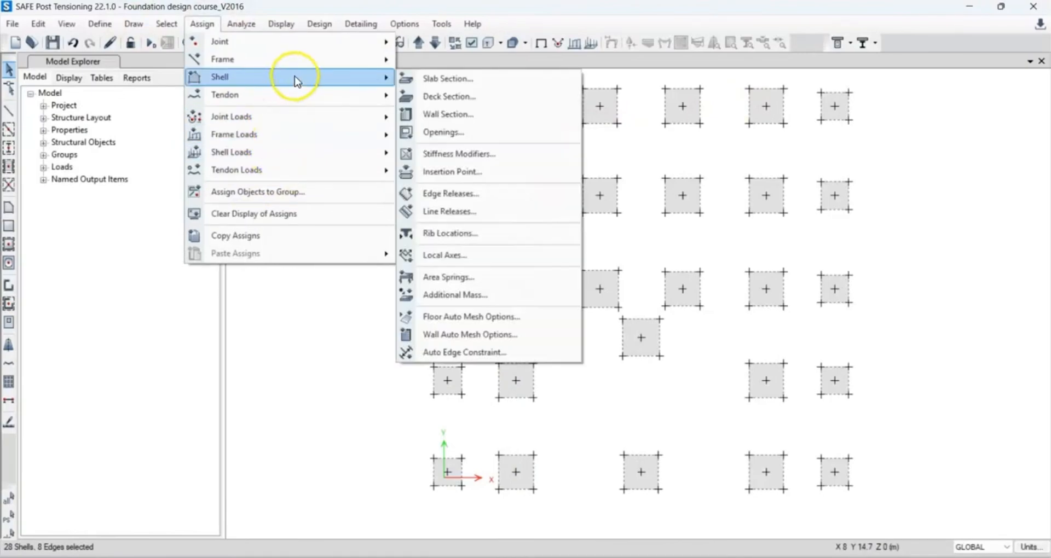
left_click(478, 278)
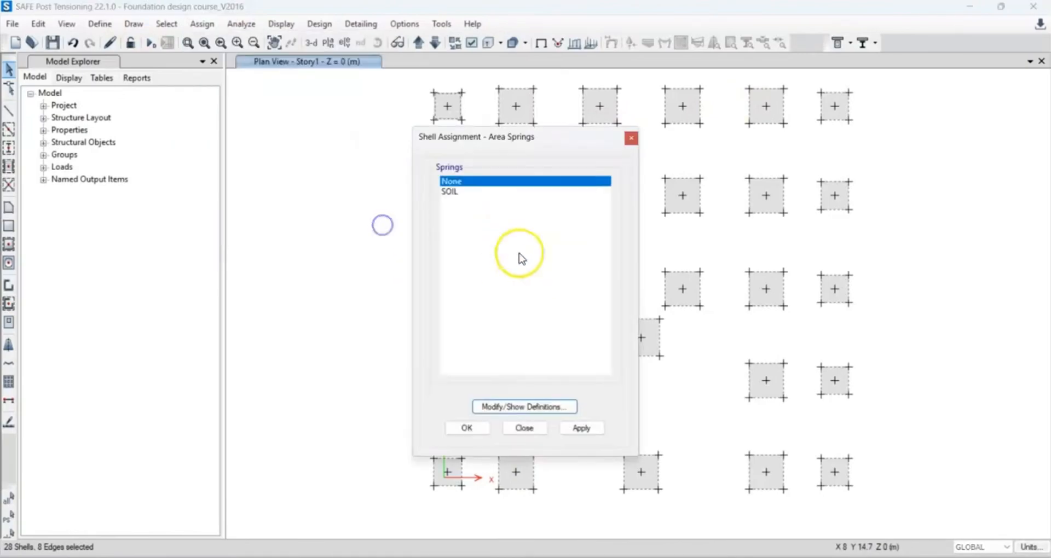
left_click(460, 192)
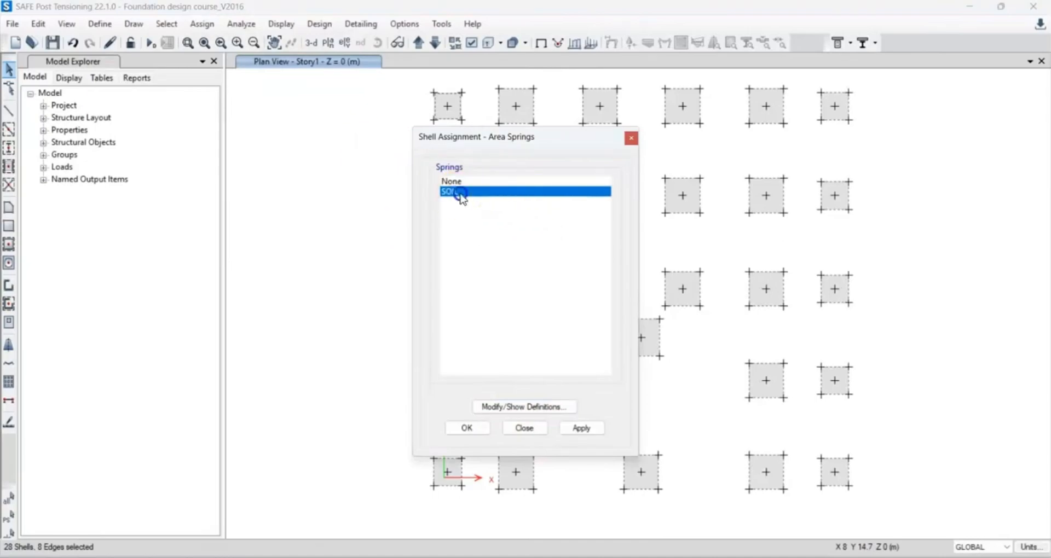
left_click(467, 428)
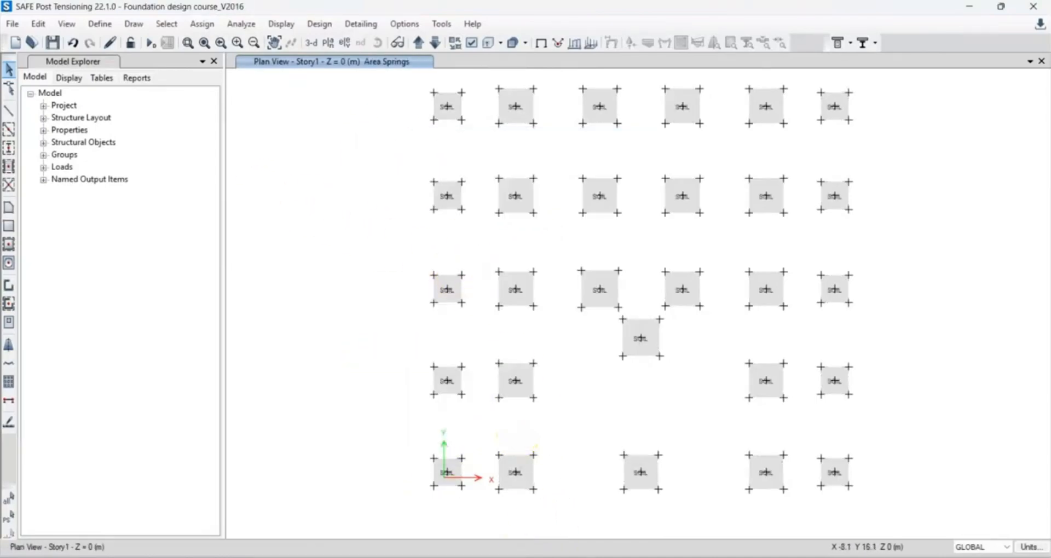
Select every footing in the plan by the slab property footing 400mm and close the selection dialog.
left_click(166, 24)
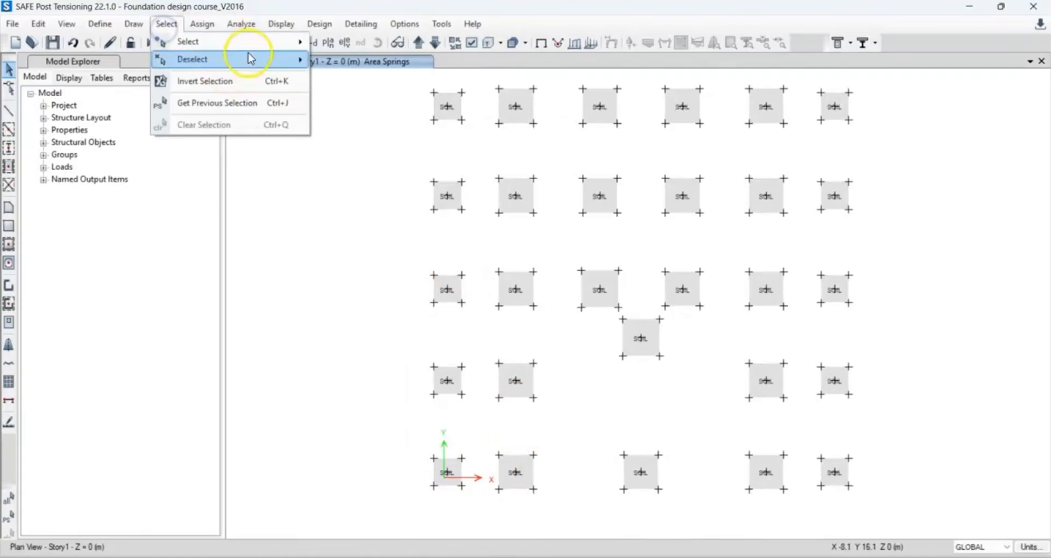
mouse_move(251, 49)
mouse_move(407, 140)
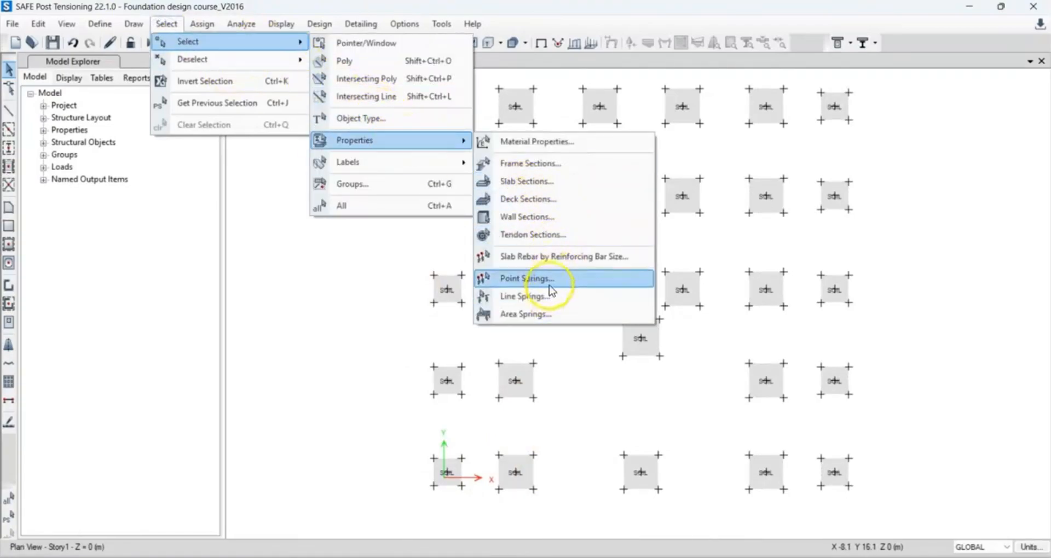
left_click(537, 182)
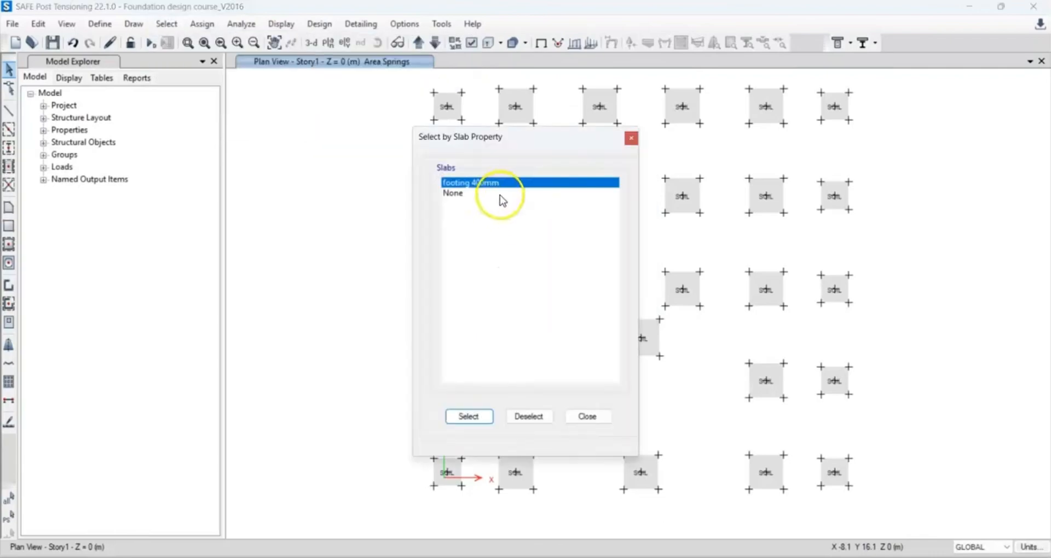
left_click(469, 417)
left_click(586, 417)
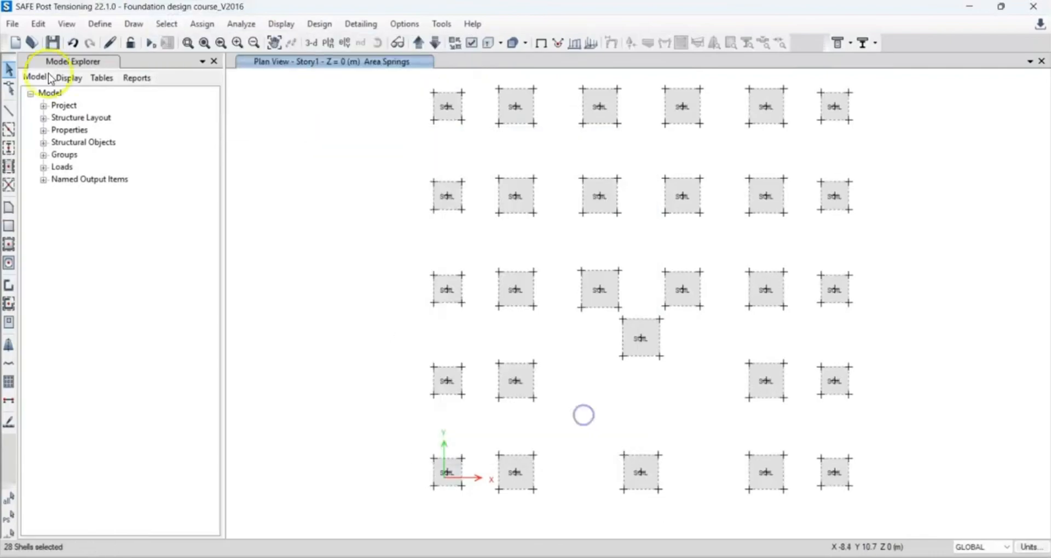
Accept the automatic floor mesh settings with a localized rectangular mesh, merged joints and 0.5 m maximum mesh size.
left_click(195, 25)
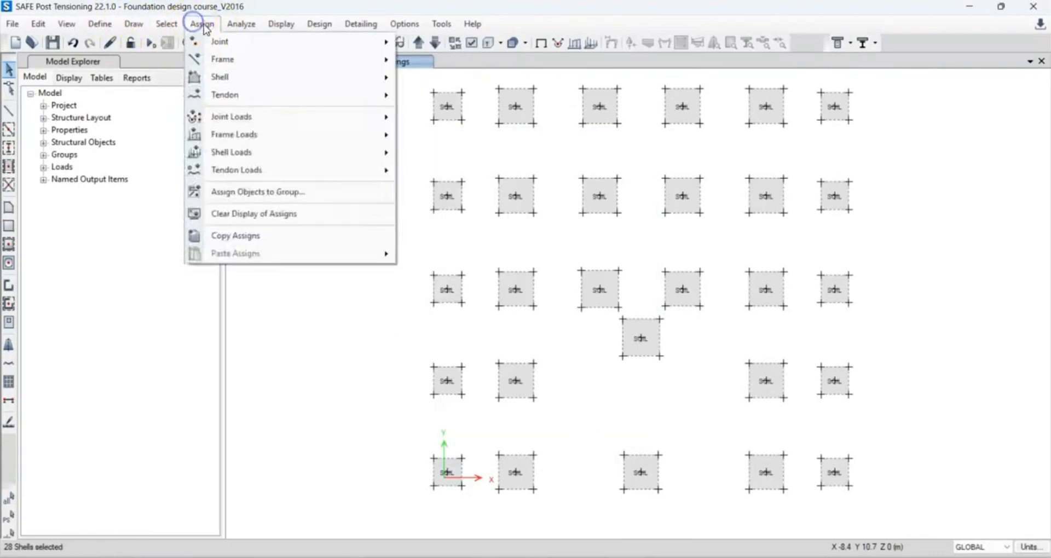
mouse_move(241, 25)
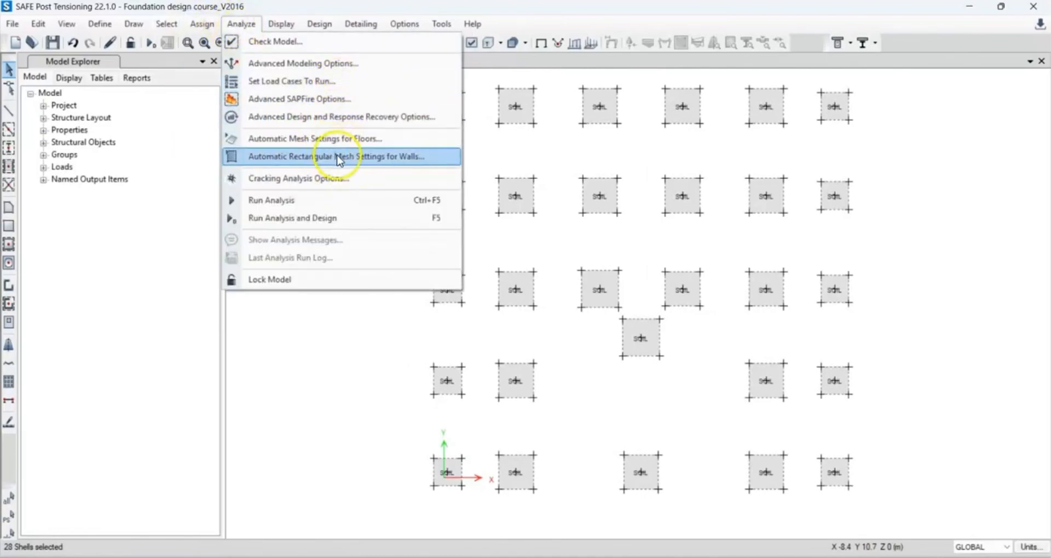
left_click(339, 139)
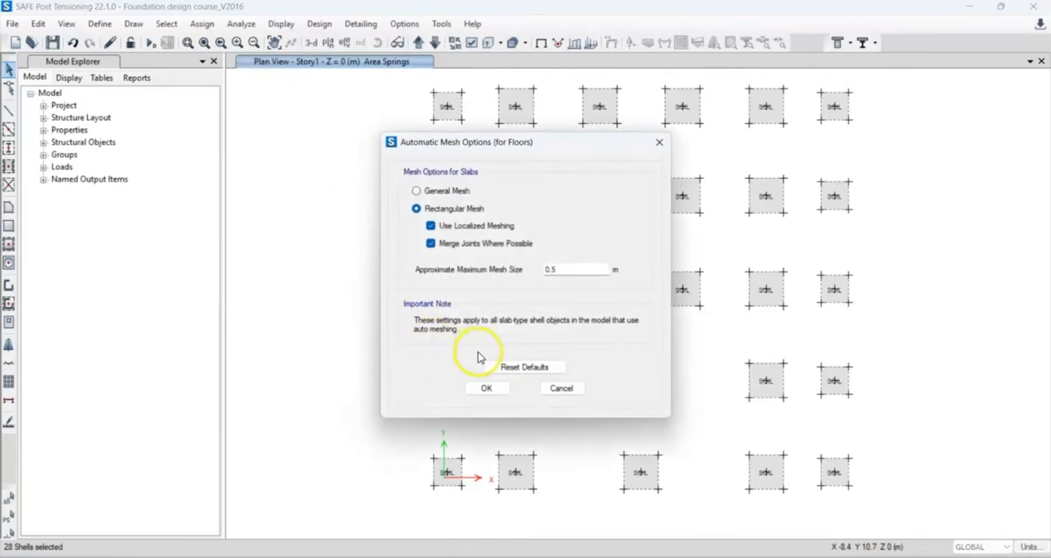
left_click(476, 388)
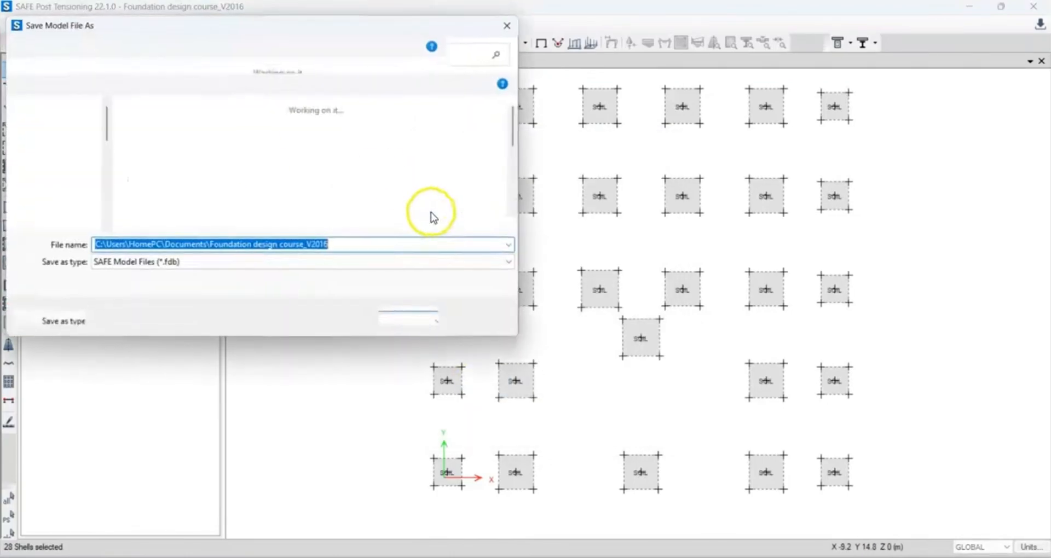
Run the analysis and design, replacing the existing model file Foundation design course_V2016 at each save request.
left_click(409, 313)
left_click(559, 285)
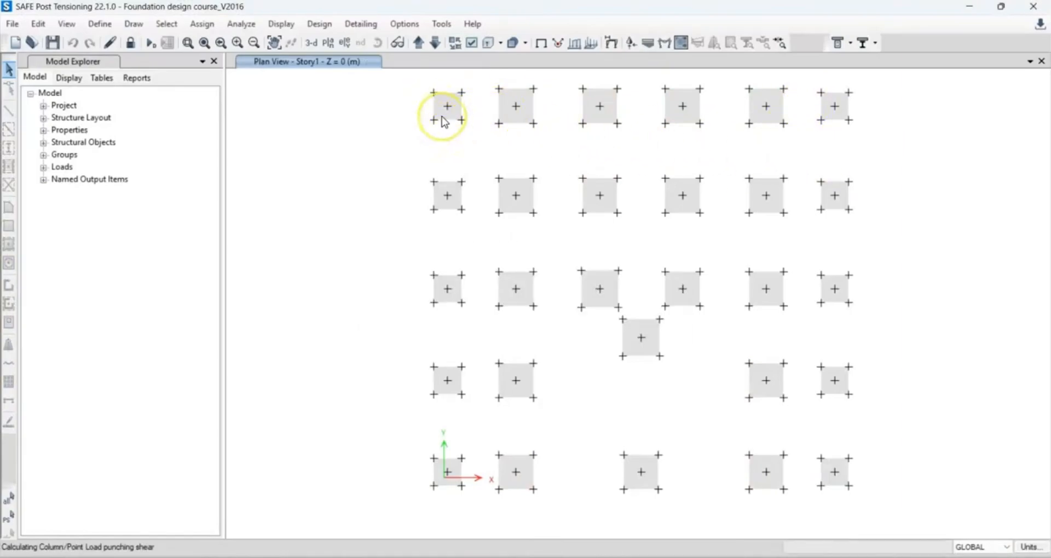
key("ctrl+shift+s")
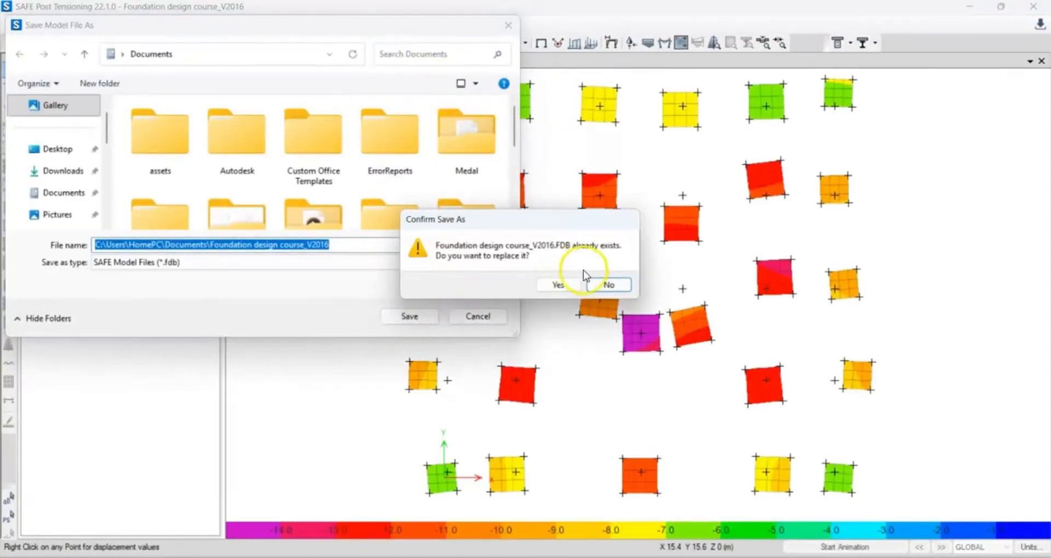
left_click(553, 282)
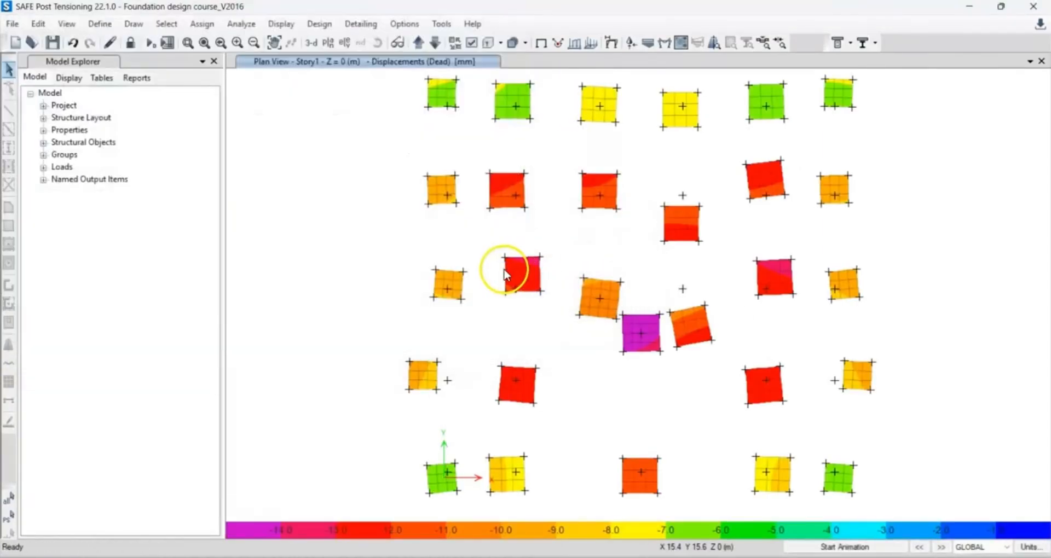
Display the soil pressure for the P(D+L) combination as filled contours on the undeformed shape.
right_click(504, 275)
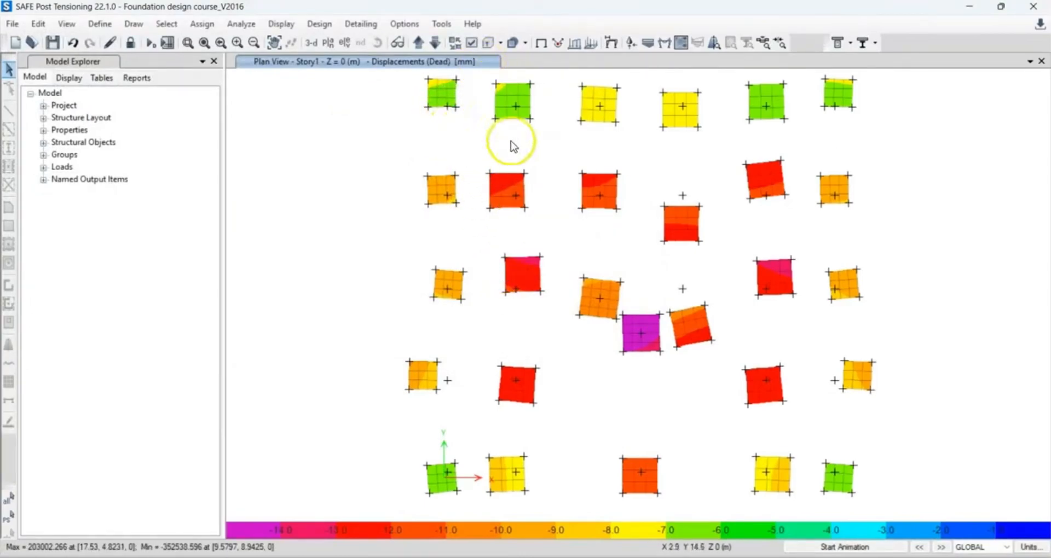
right_click(594, 109)
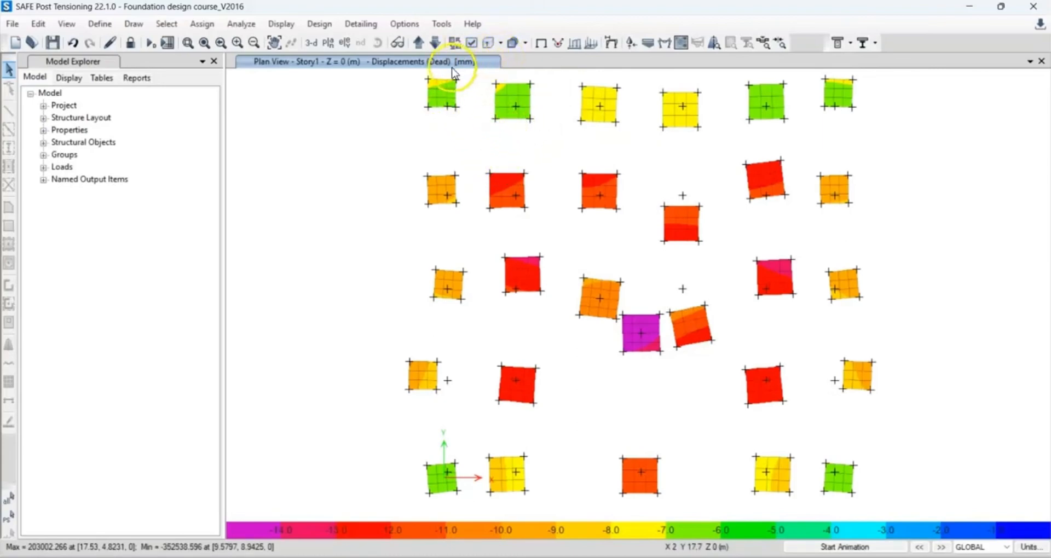
left_click(648, 46)
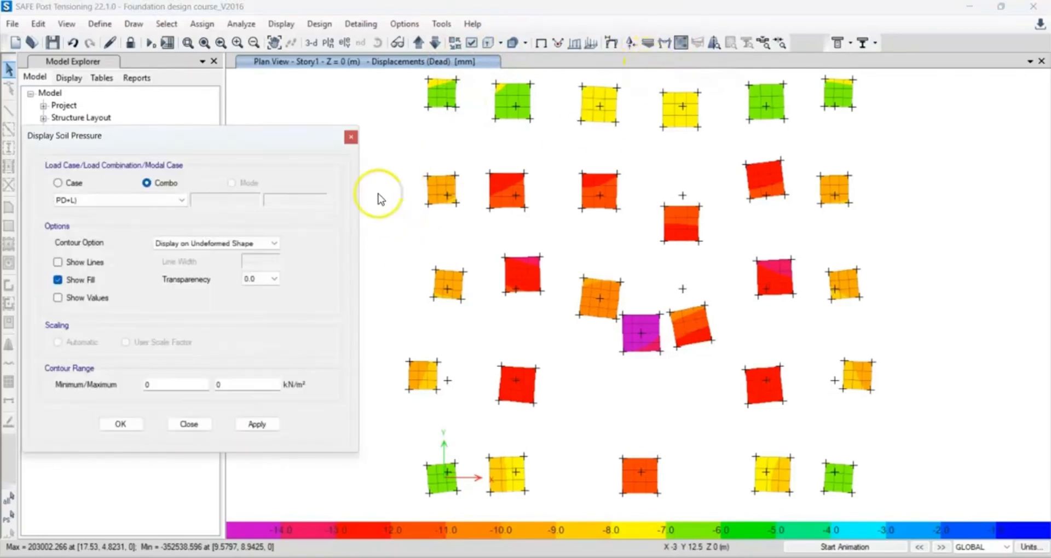
left_click(266, 425)
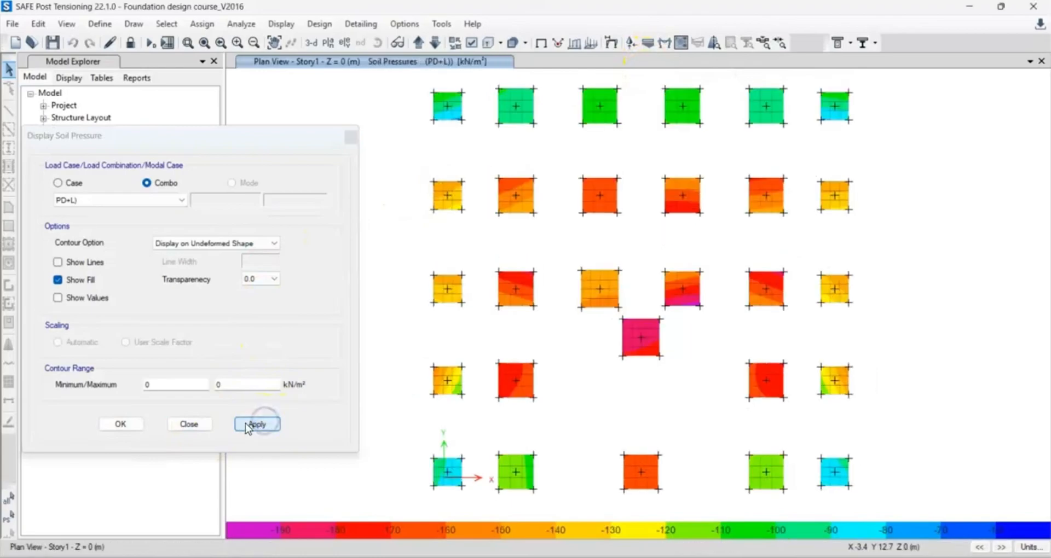
left_click(121, 425)
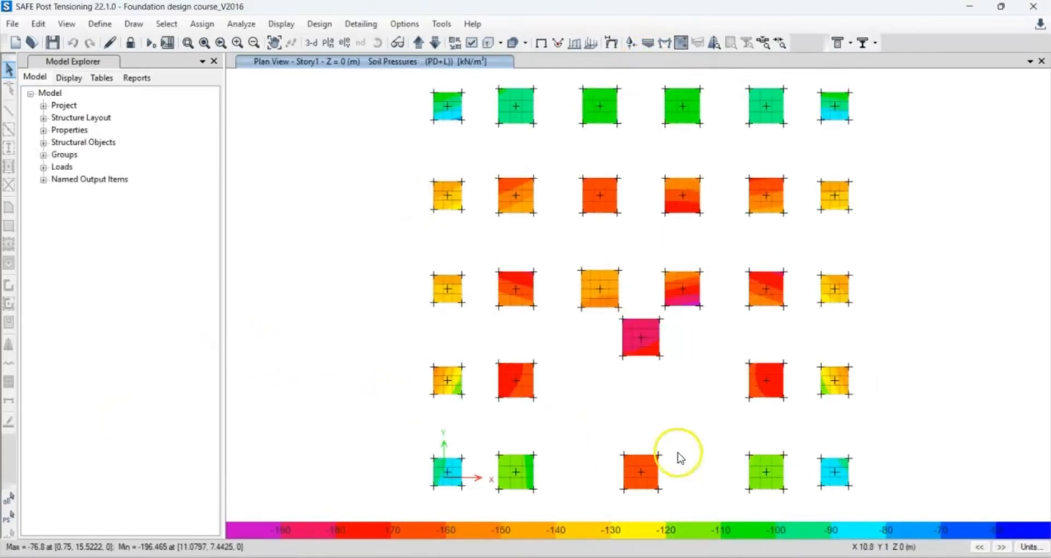
Examine the soil pressure values under the footings of the rightmost and leftmost columns.
mouse_move(832, 473)
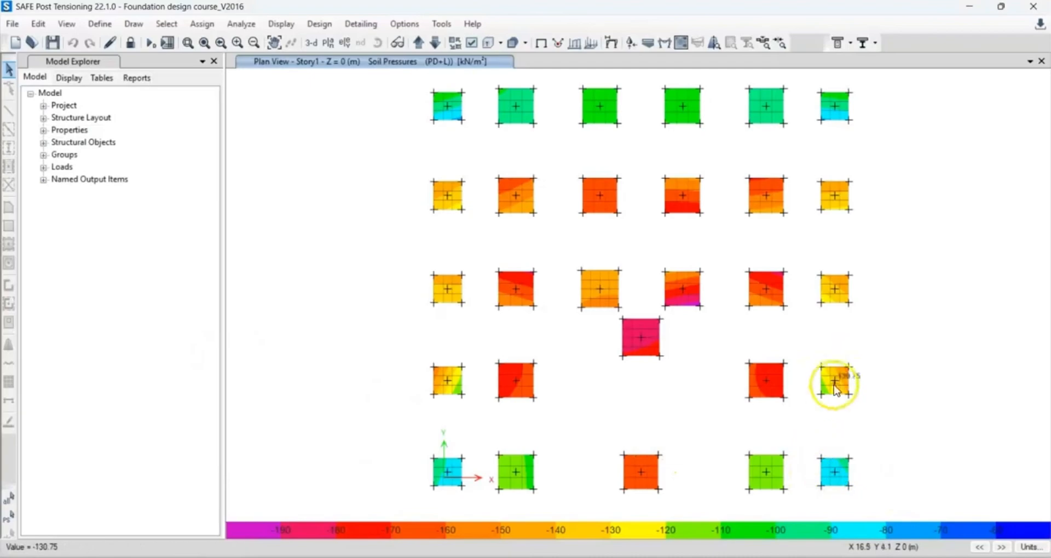
mouse_move(842, 210)
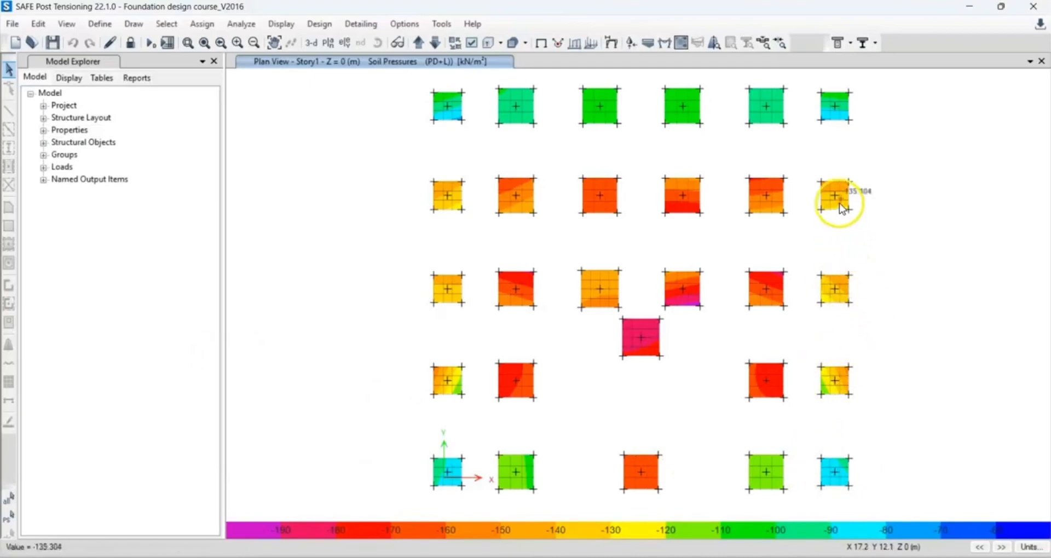
mouse_move(844, 110)
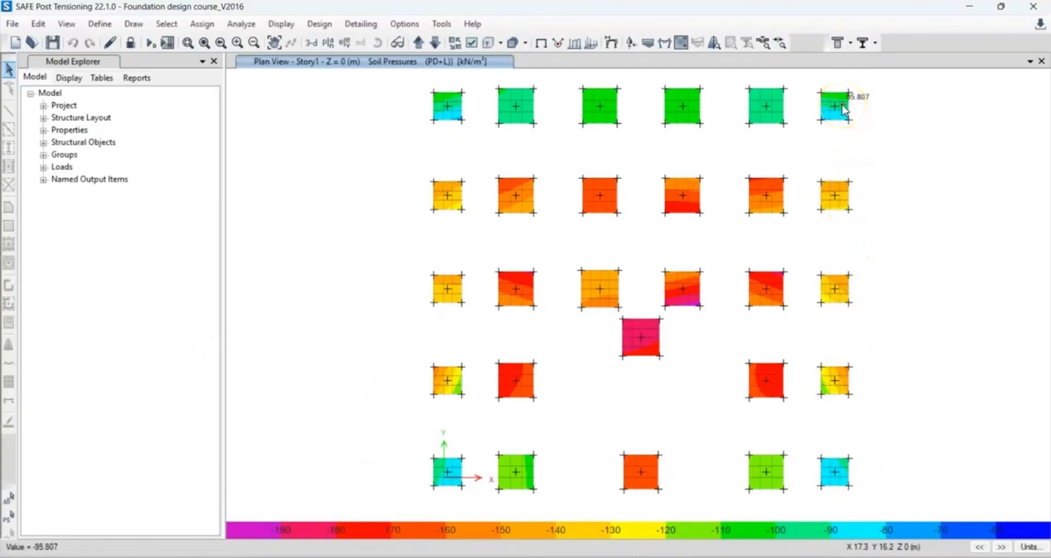
mouse_move(510, 112)
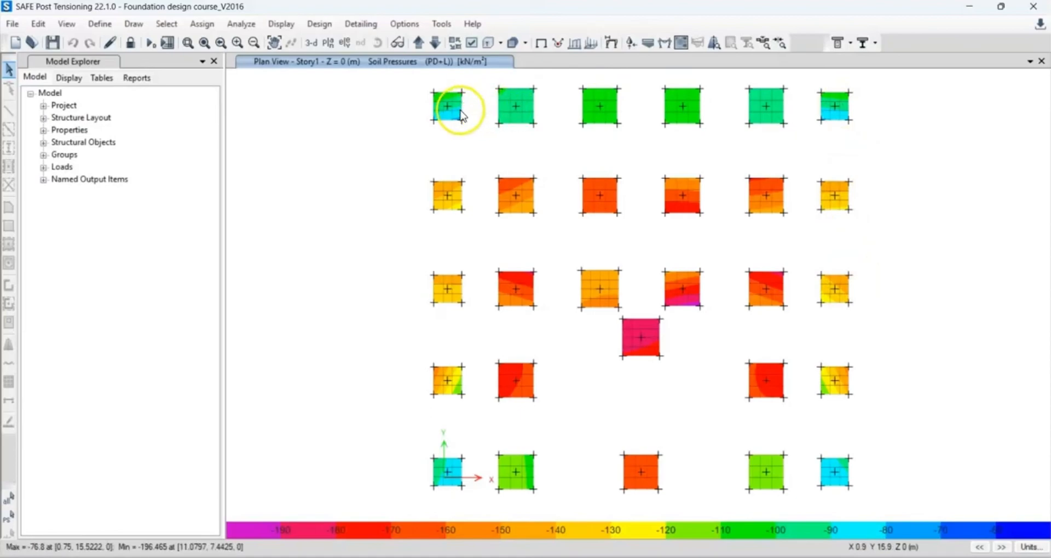
mouse_move(444, 107)
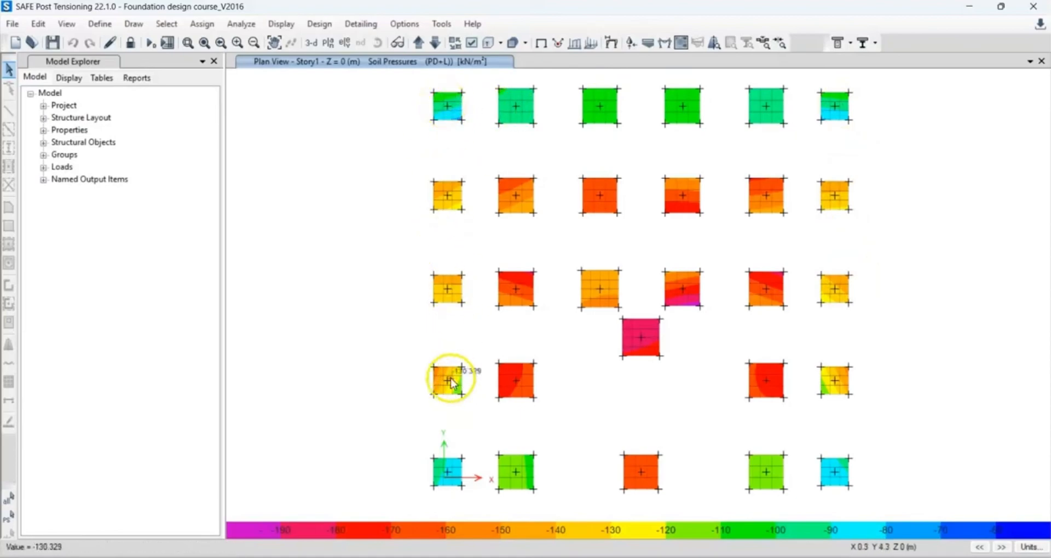
mouse_move(448, 481)
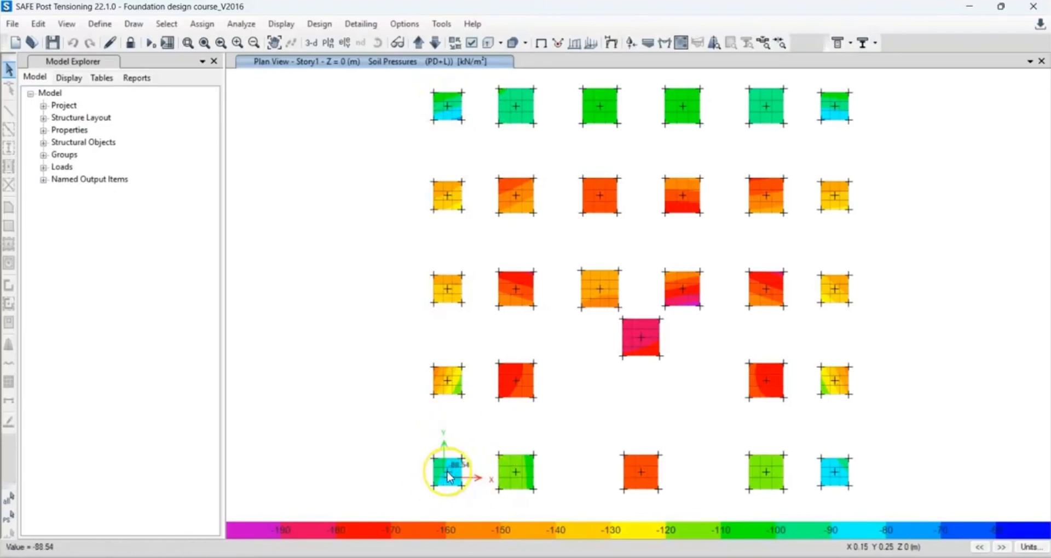
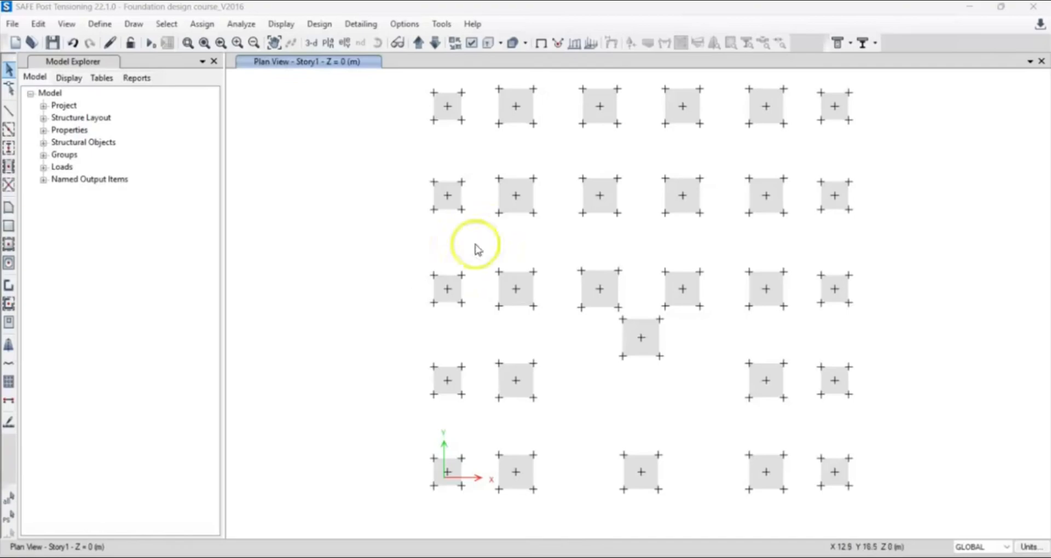
Rerun the analysis and design on the unlocked model, overwriting the saved file Foundation design course_V2016 before and after the run.
left_click(156, 43)
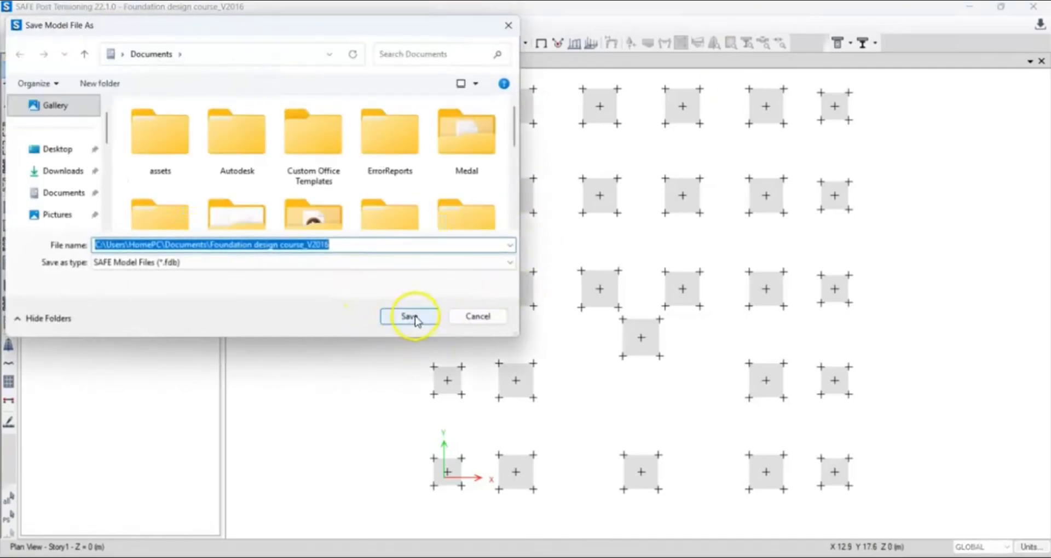
left_click(411, 315)
left_click(557, 286)
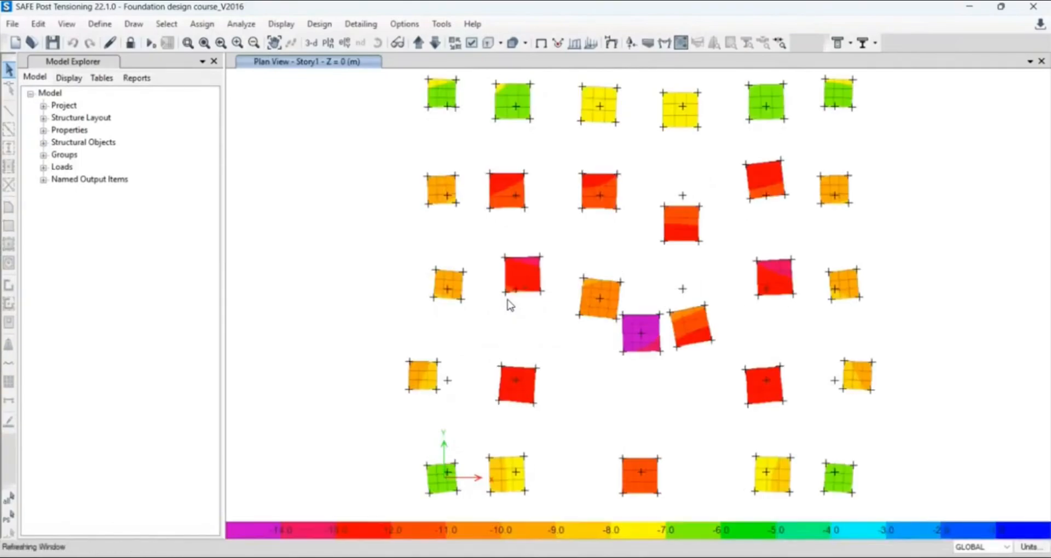
key("ctrl+shift+s")
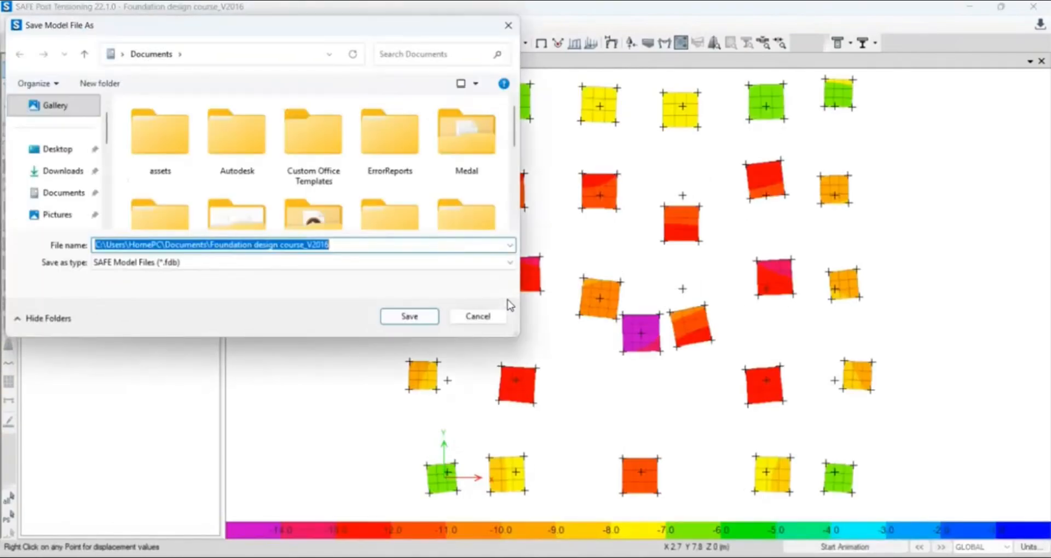
left_click(397, 317)
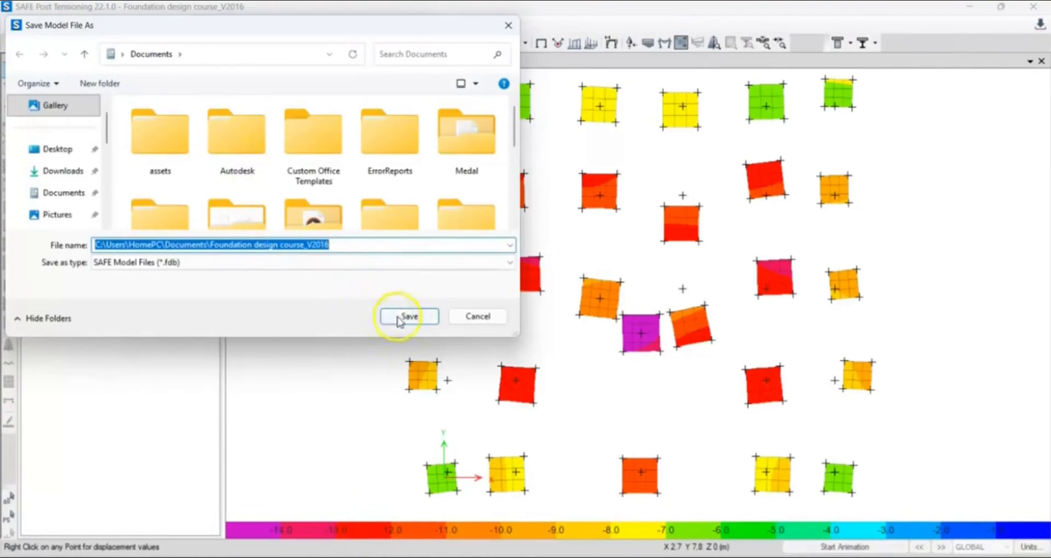
left_click(558, 285)
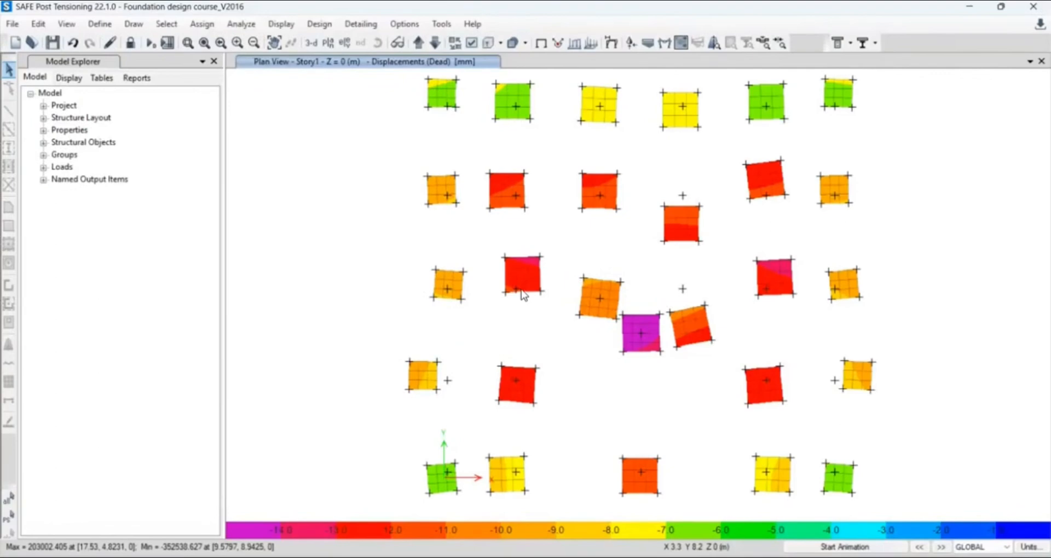
Display the deformed shape for the PD+L) load combination with automatic scaling and contours drawn on the footings.
left_click(471, 43)
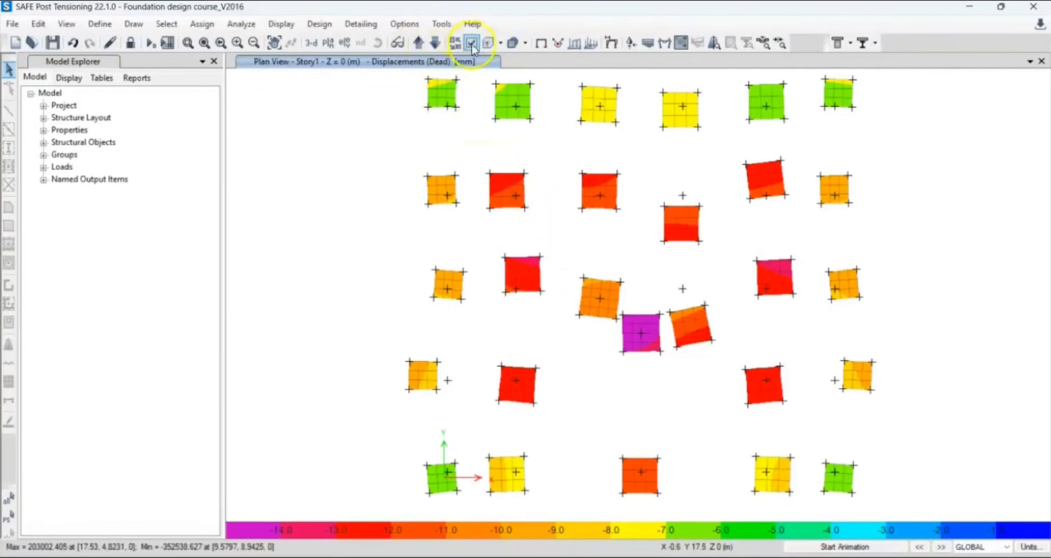
left_click(281, 24)
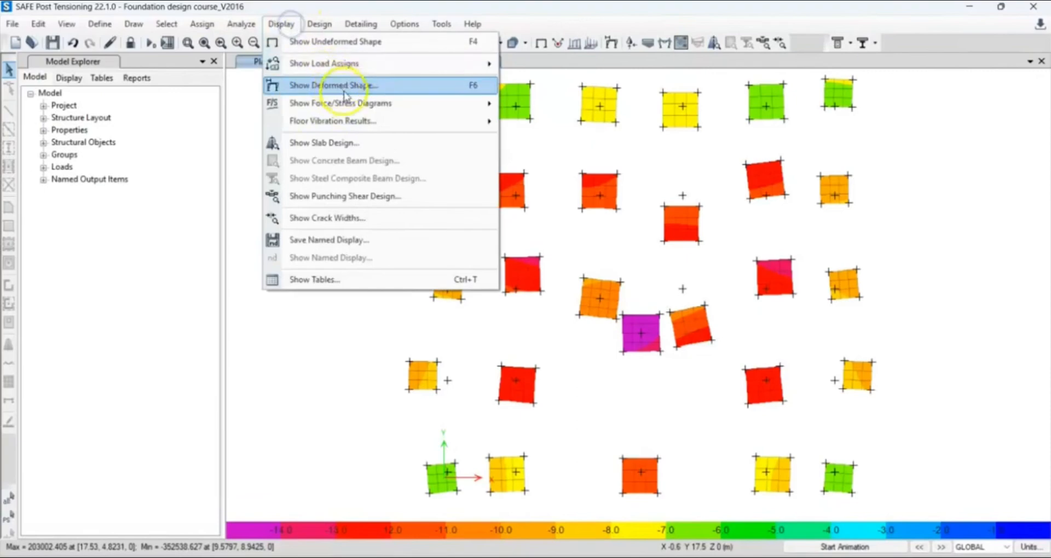
left_click(364, 87)
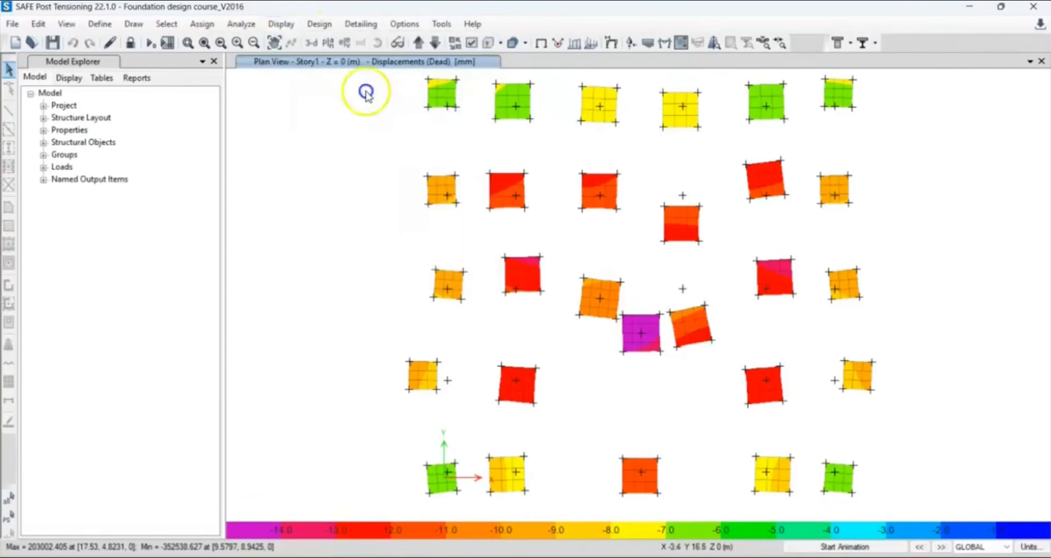
left_click(495, 114)
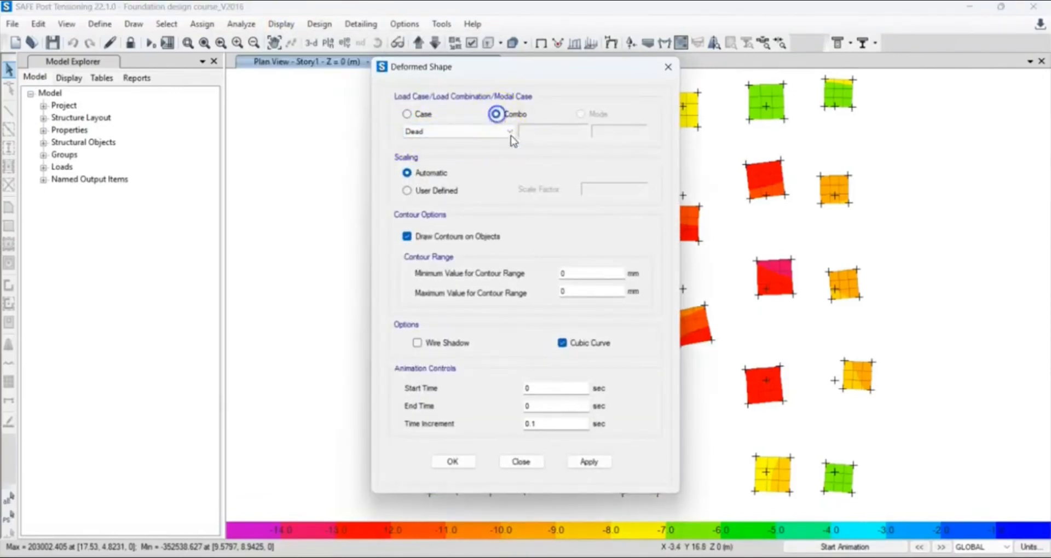
left_click(509, 132)
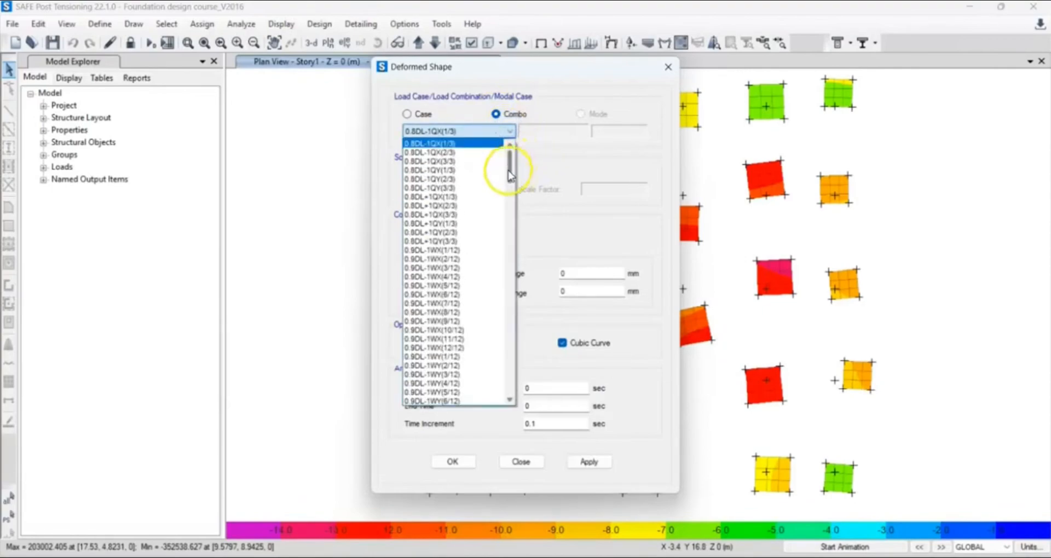
left_click_drag(509, 175, 510, 386)
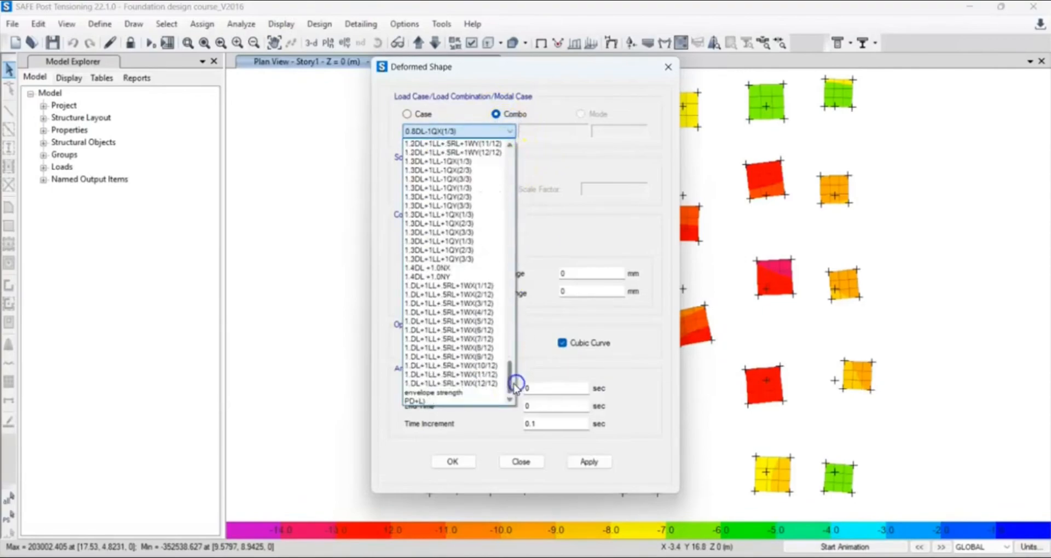
left_click(428, 404)
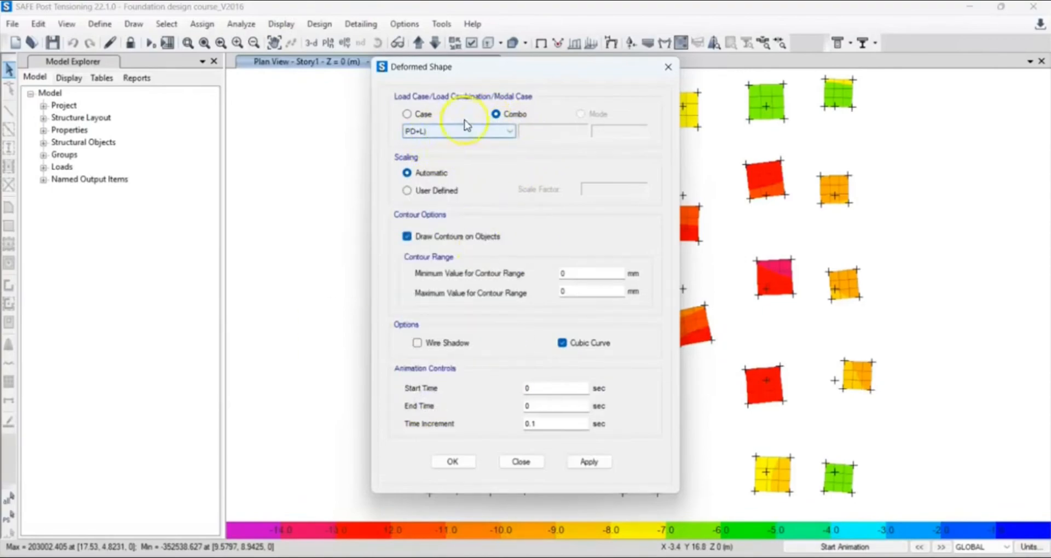
left_click_drag(534, 71, 410, 68)
left_click(465, 456)
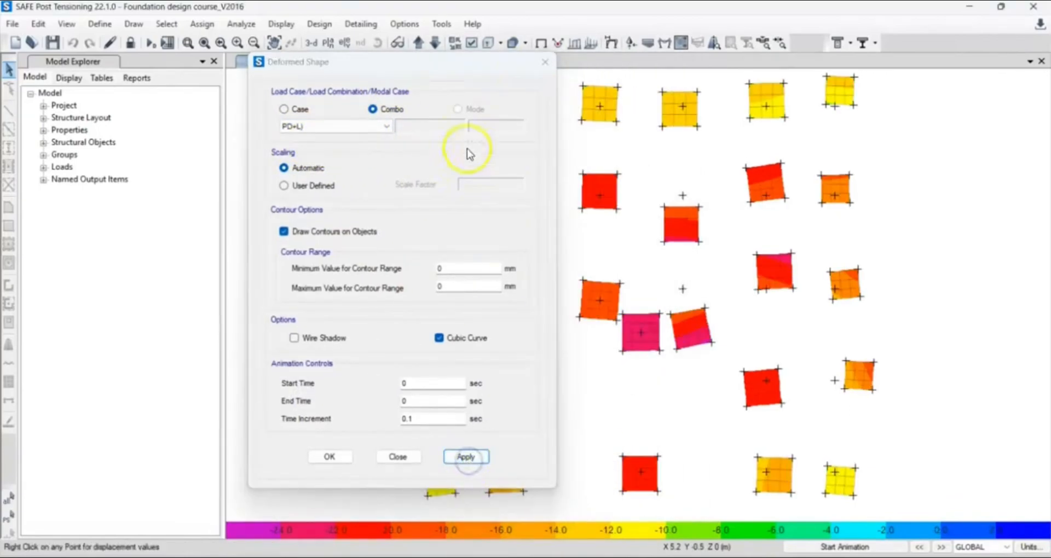
left_click_drag(464, 63, 201, 57)
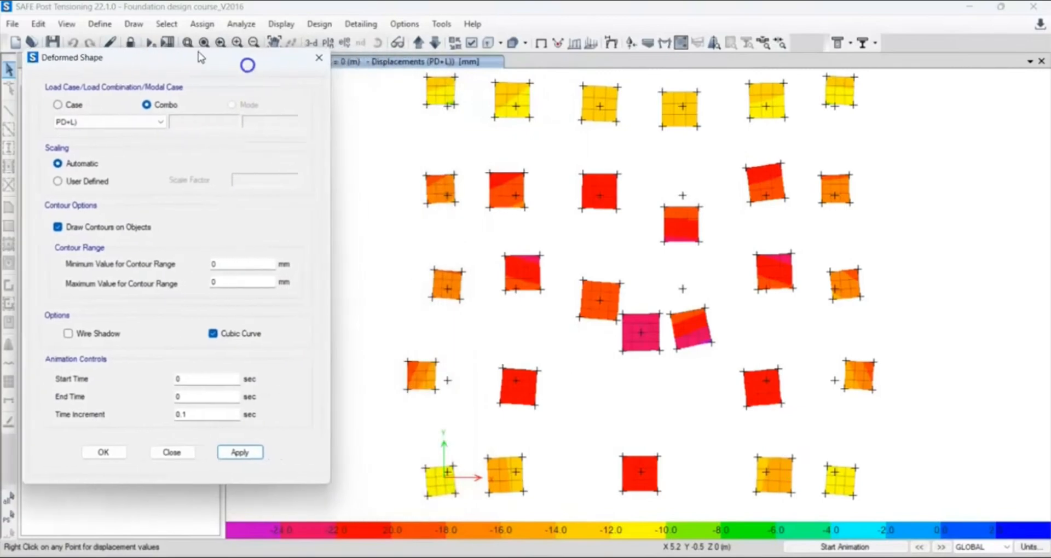
Check the joint displacements at the corners of the two adjacent central footings and the footings in the lowest row.
mouse_move(516, 105)
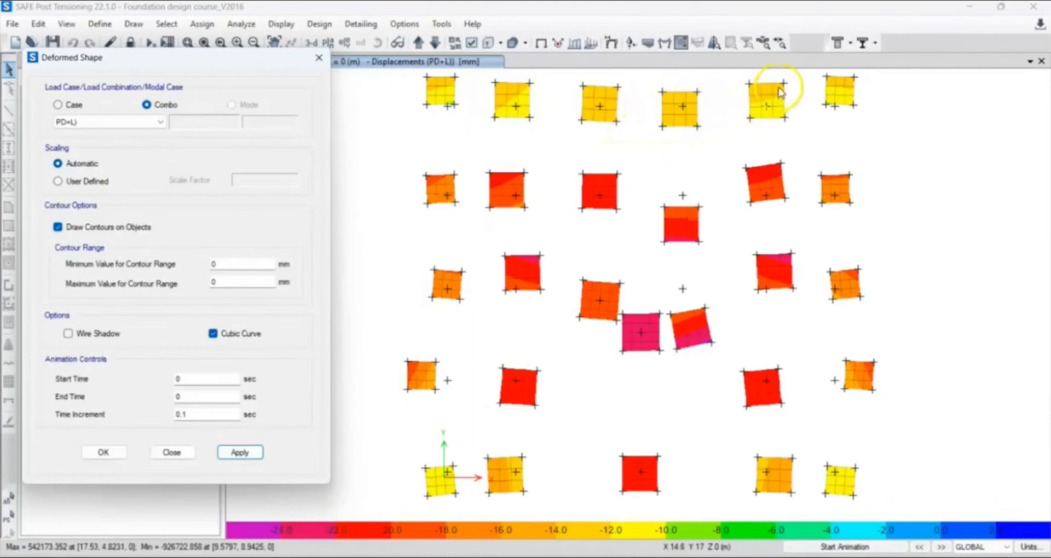
mouse_move(854, 87)
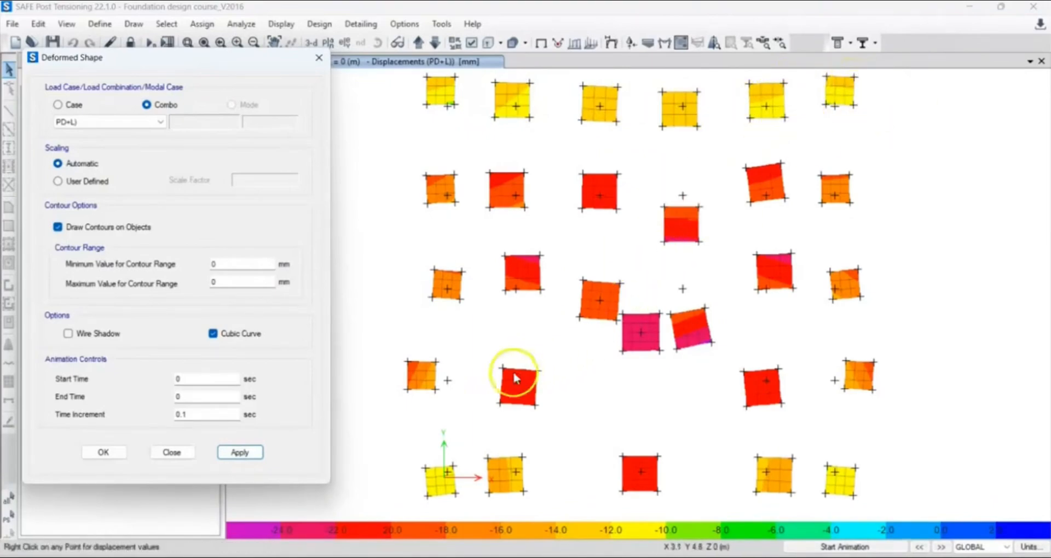
mouse_move(707, 316)
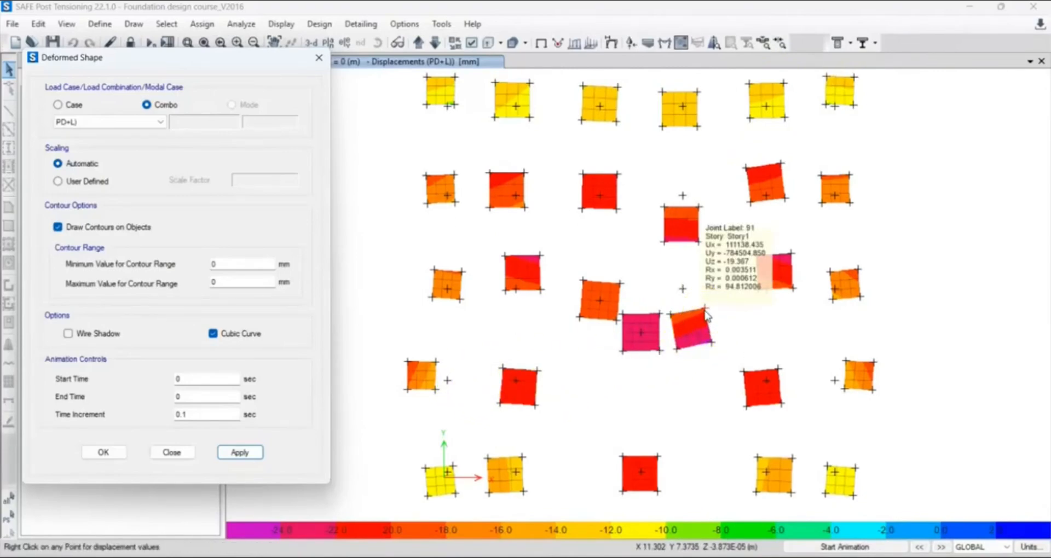
left_click(711, 339)
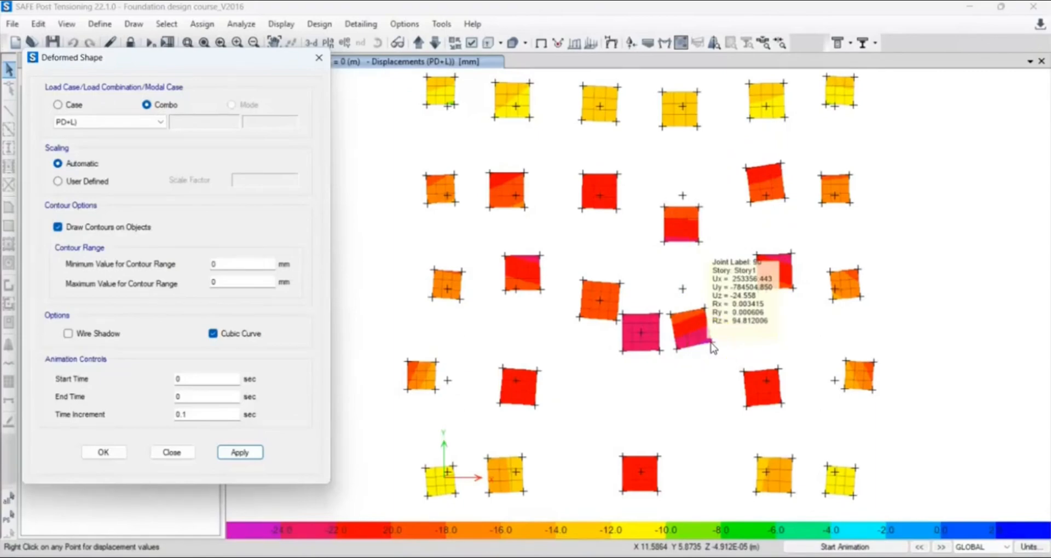
right_click(624, 353)
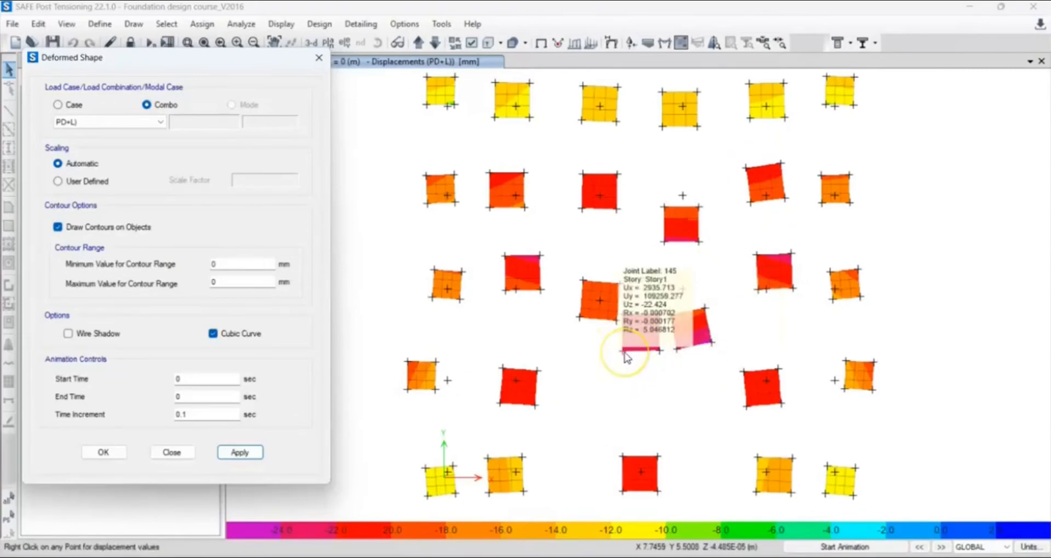
right_click(426, 496)
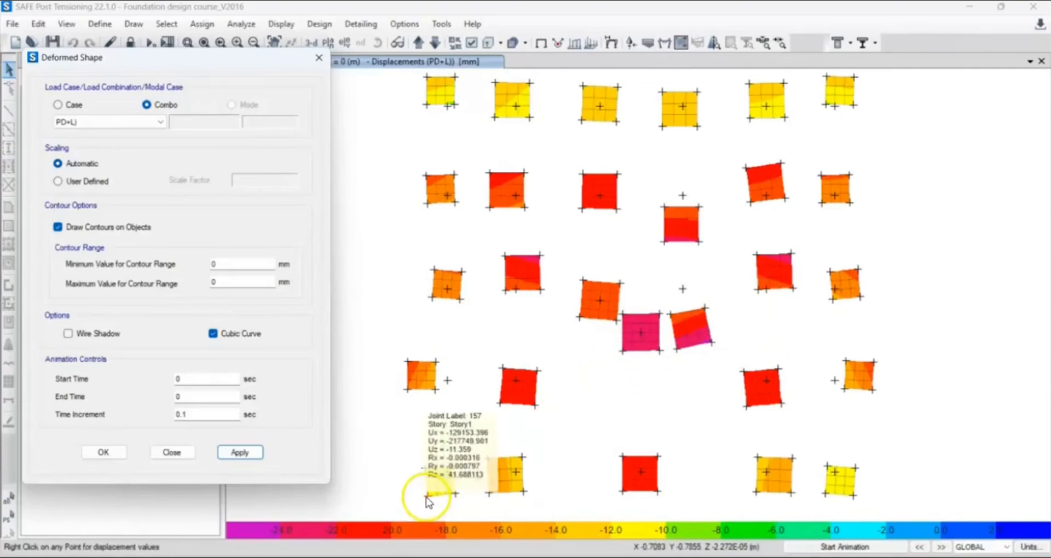
right_click(659, 462)
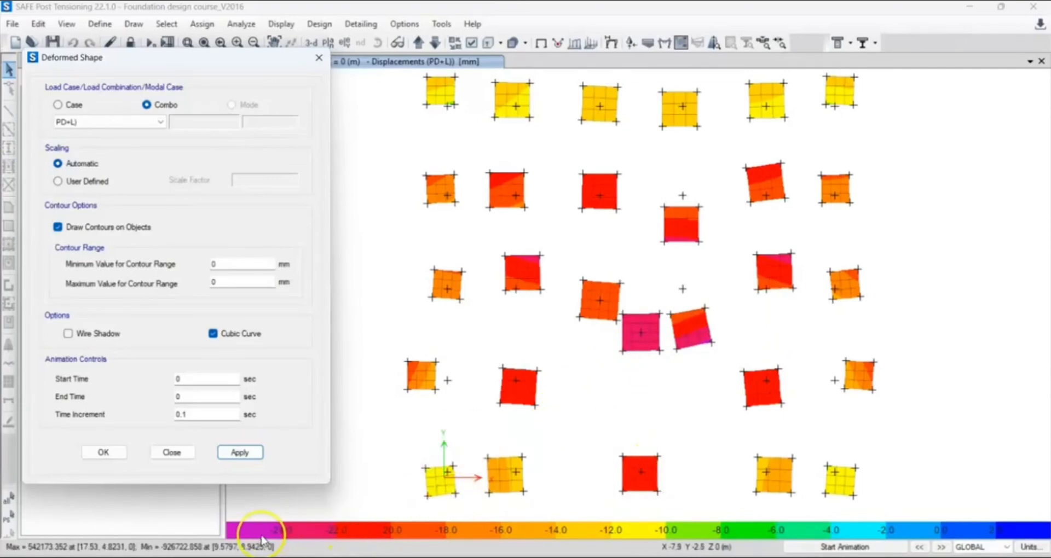
Compare the vertical displacements at the facing and outer corners of the two adjacent central footings.
right_click(624, 317)
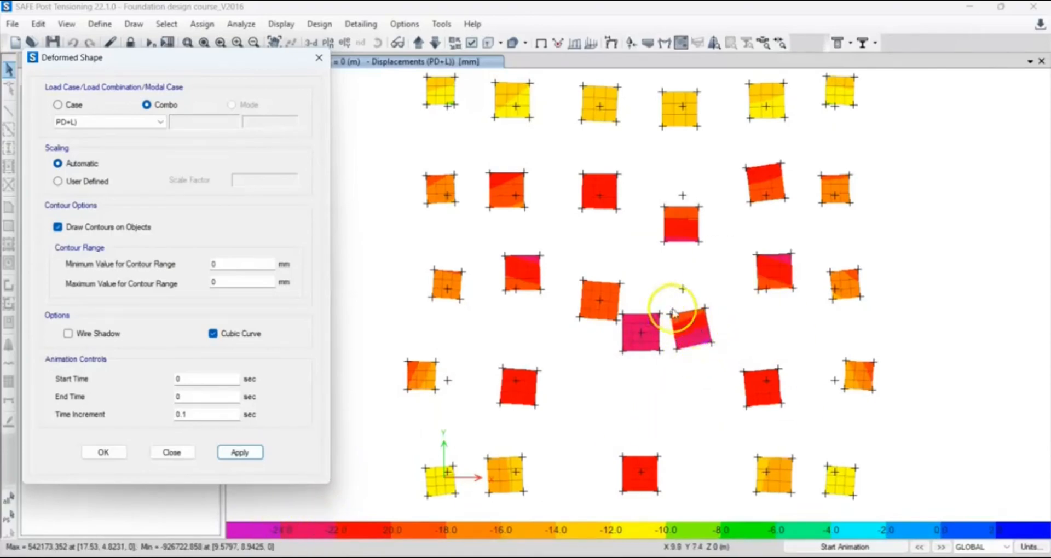
right_click(711, 343)
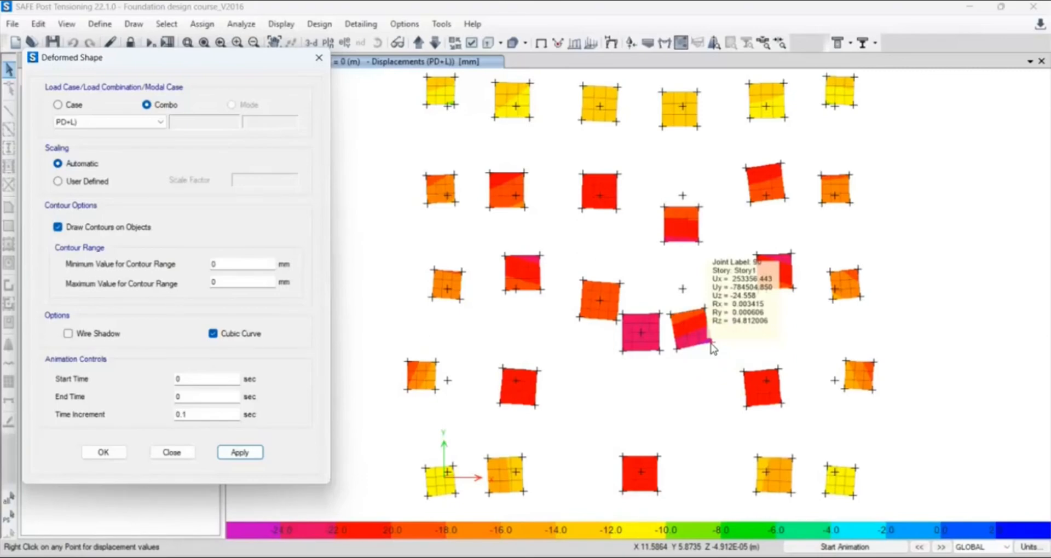
mouse_move(713, 345)
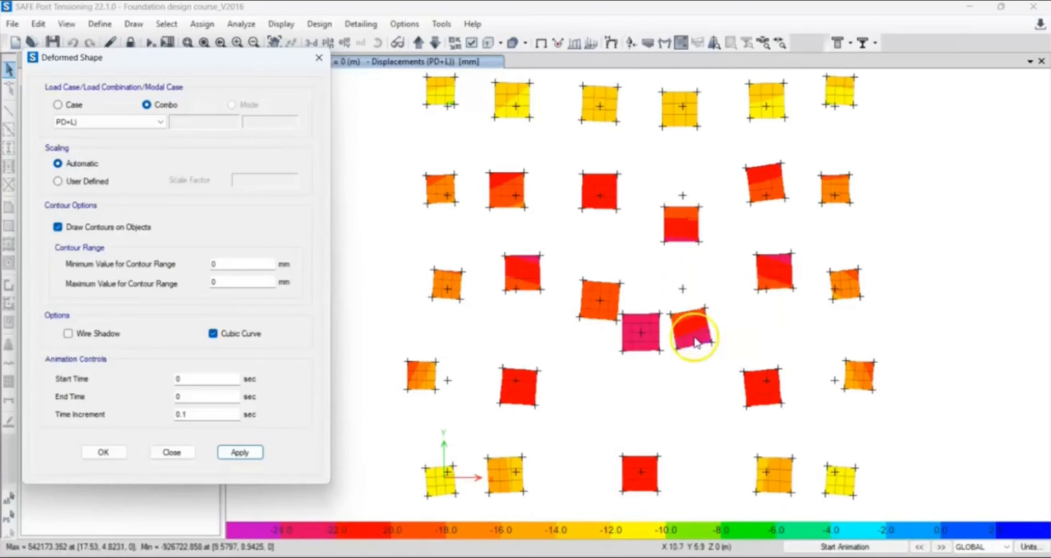
mouse_move(676, 351)
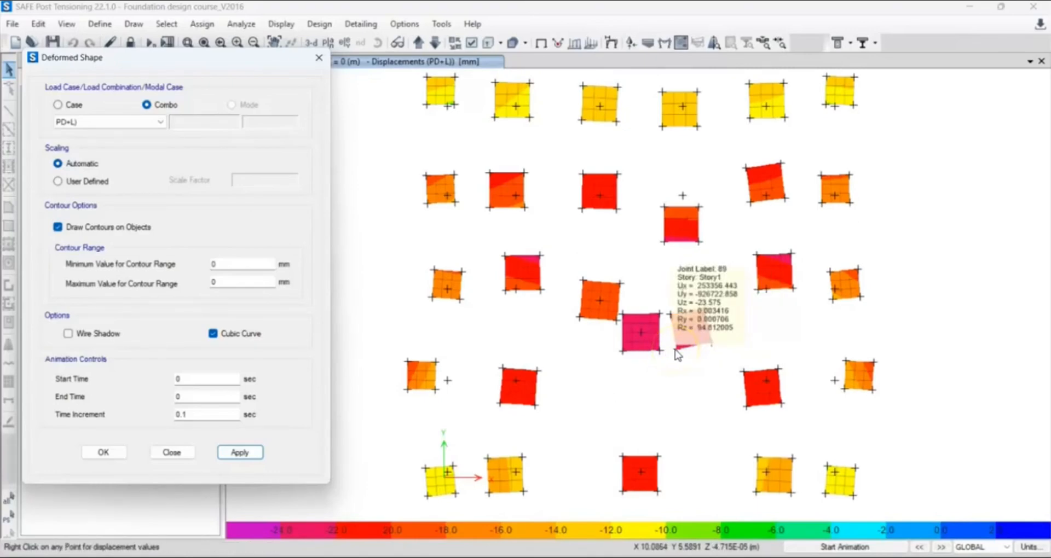
right_click(711, 346)
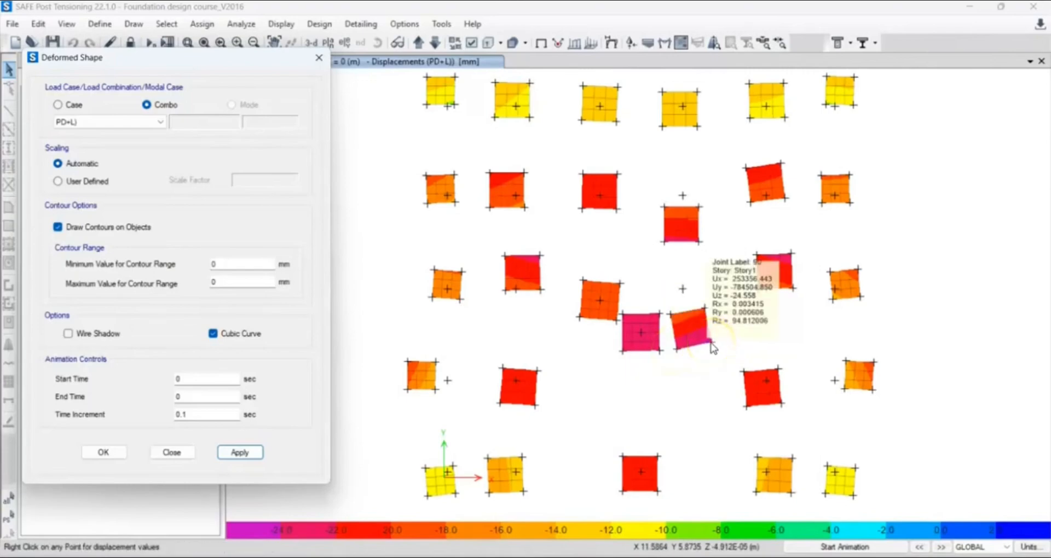
right_click(663, 317)
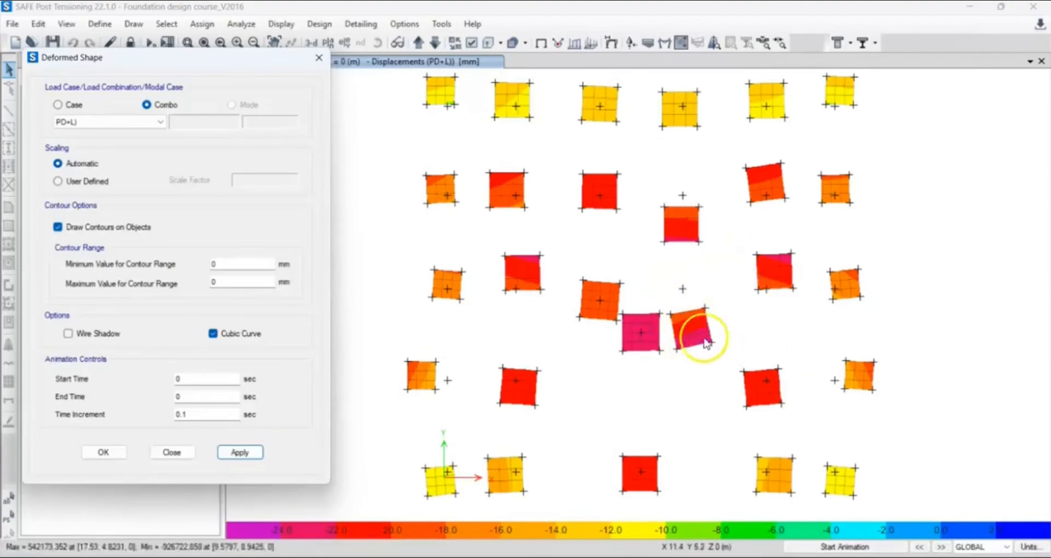
mouse_move(713, 343)
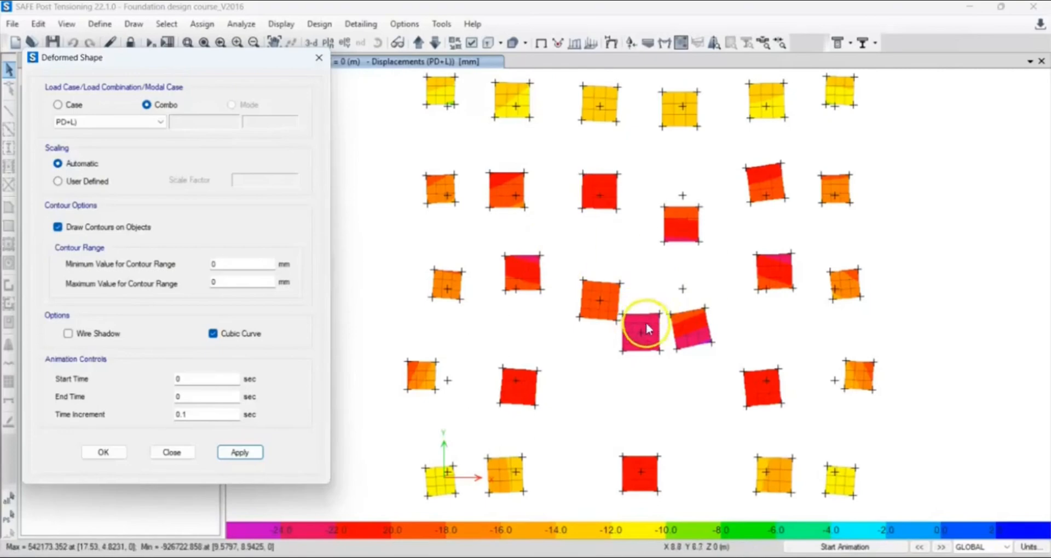
mouse_move(644, 317)
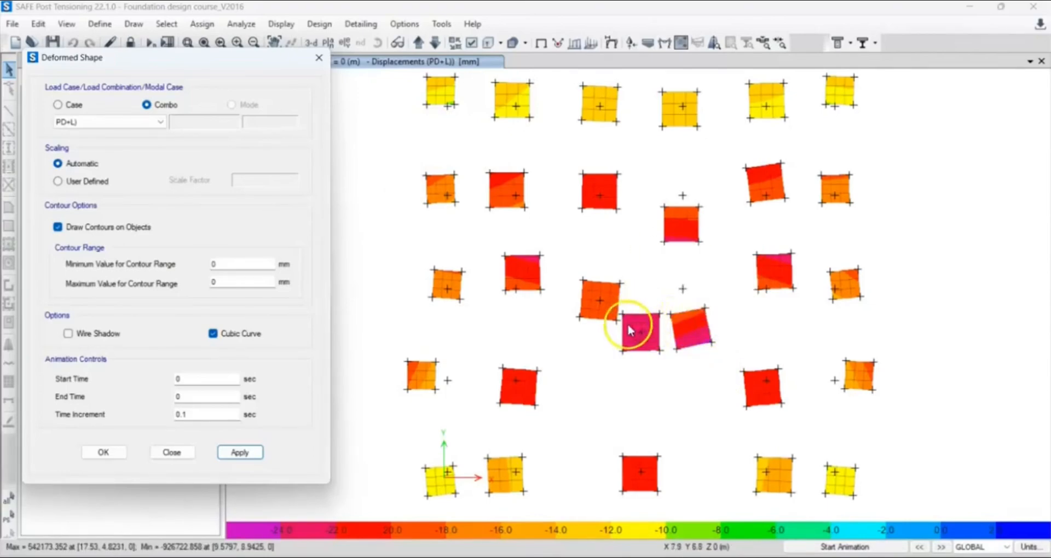
Inspect the displacements at the edge and interior mesh points of the rotated central footing and at the neighbouring footing's corners.
right_click(678, 334)
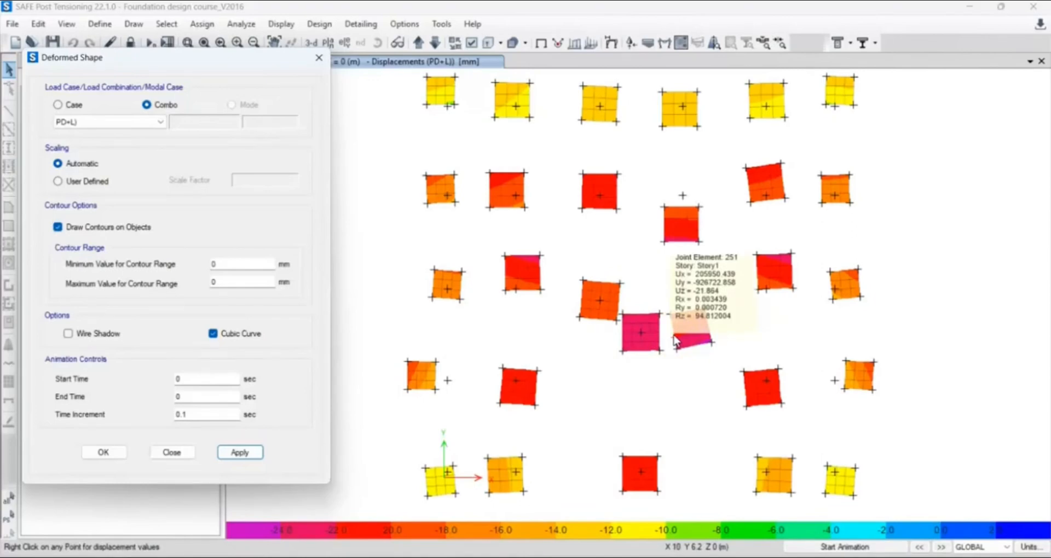
left_click(684, 316)
right_click(685, 323)
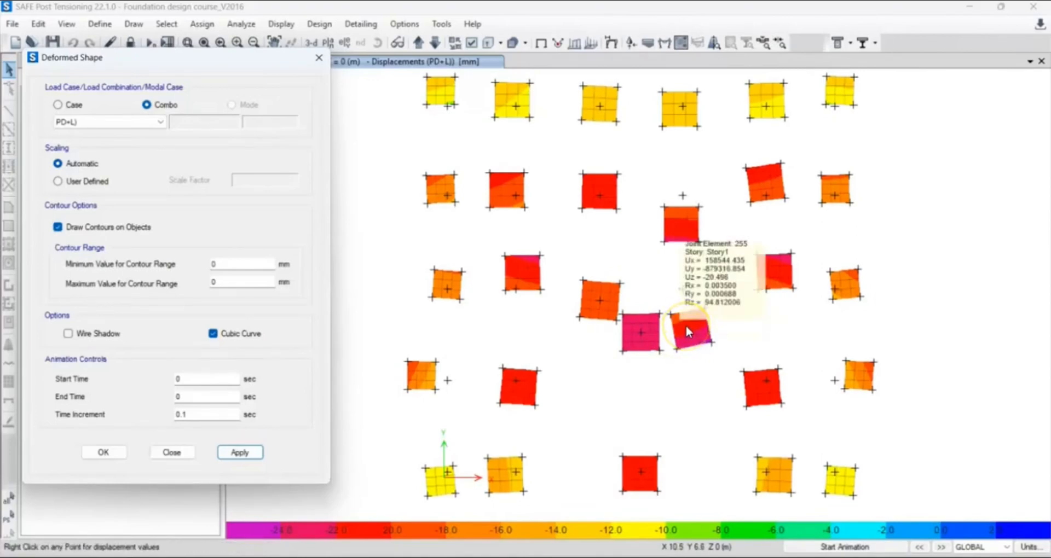
left_click(685, 323)
mouse_move(638, 331)
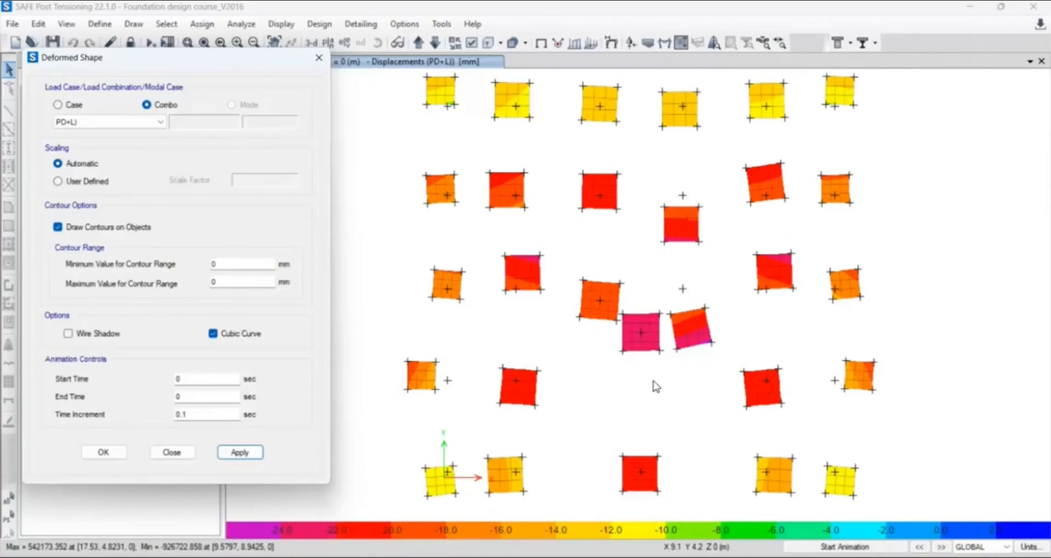
left_click(662, 387)
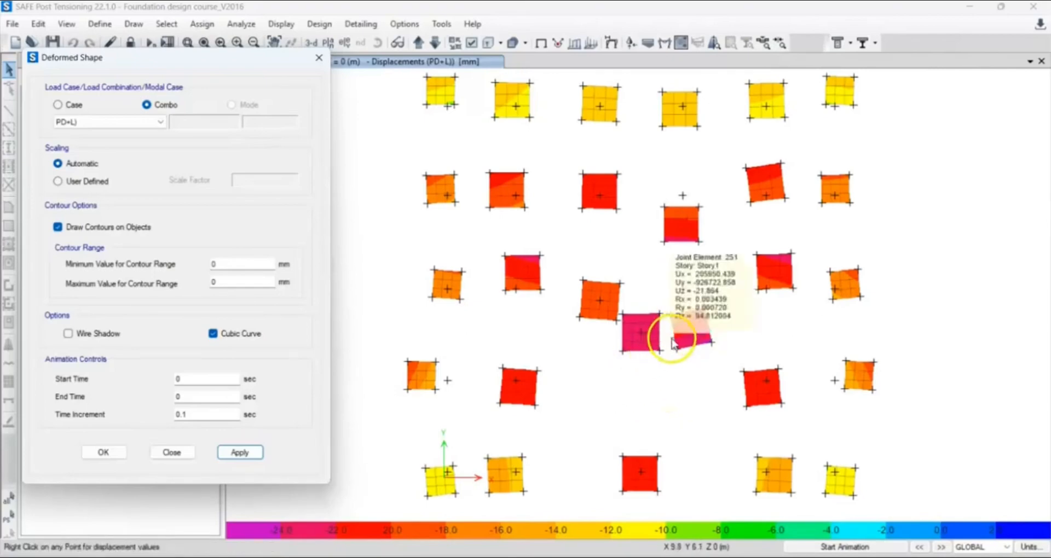
mouse_move(713, 343)
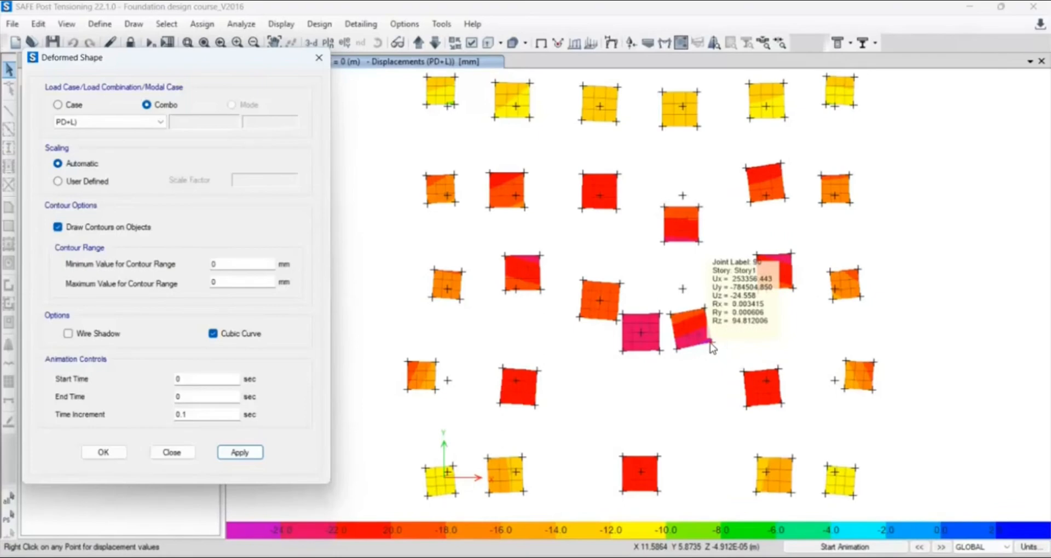
mouse_move(661, 311)
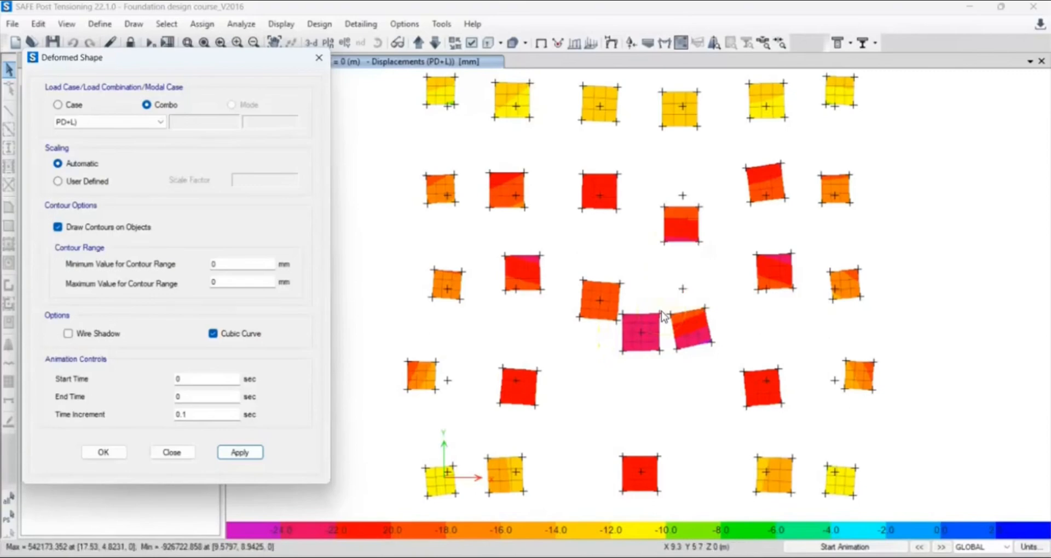
right_click(660, 352)
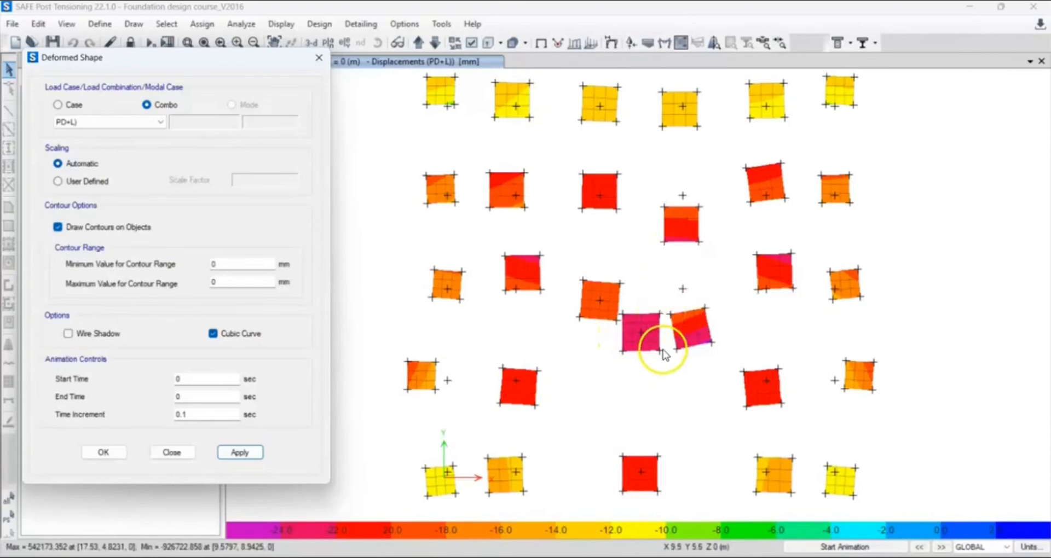
right_click(664, 318)
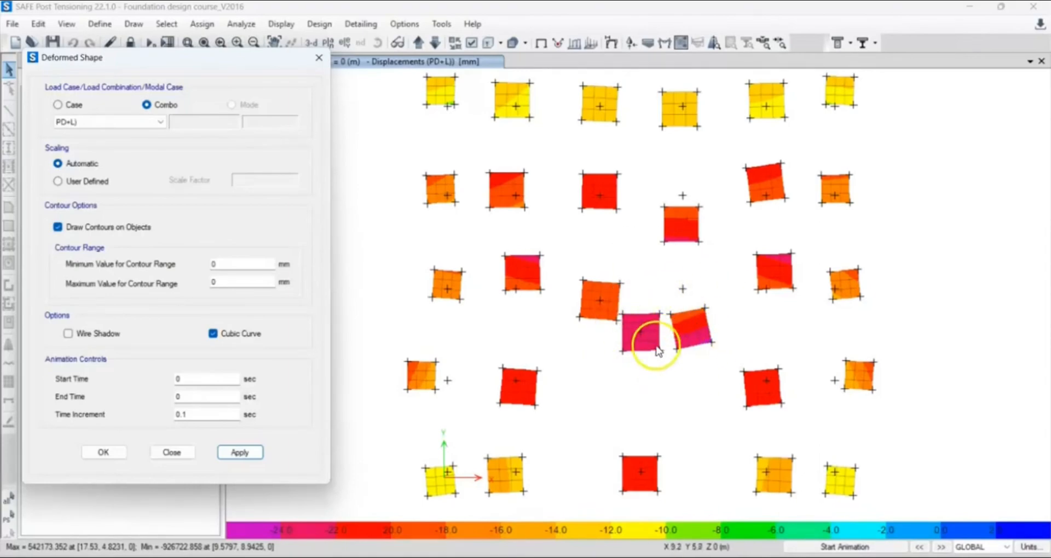
Check the joint displacements at the corners of the two rightmost footings in the uppermost row.
right_click(855, 80)
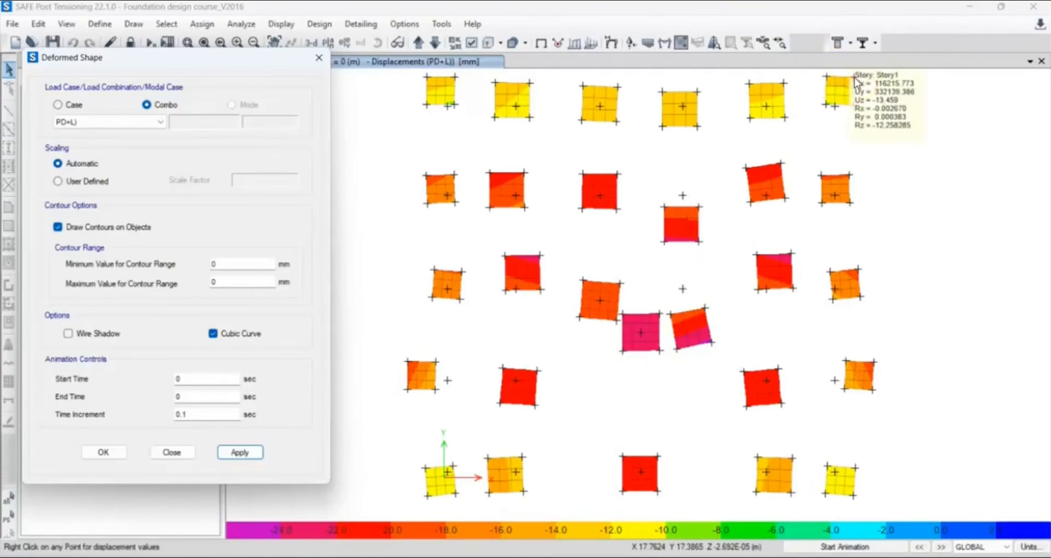
right_click(857, 108)
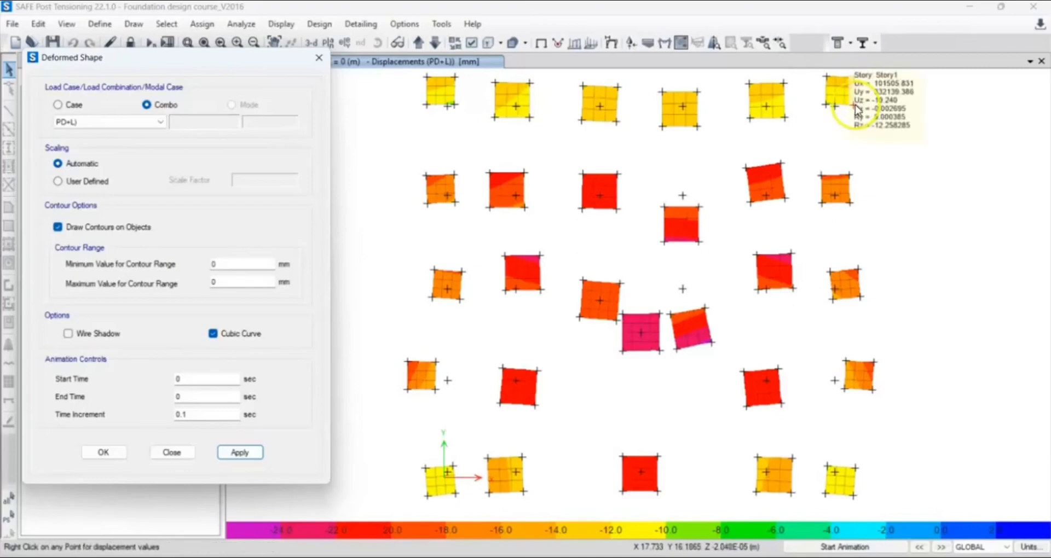
right_click(783, 87)
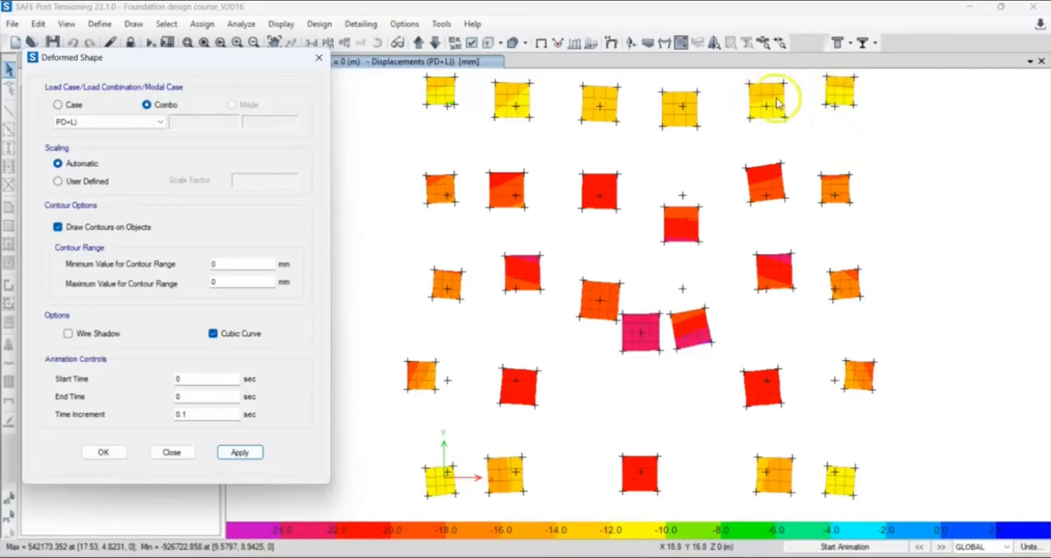
Check the joint displacements at the corners of the two leftmost footings in the second-highest row.
mouse_move(825, 91)
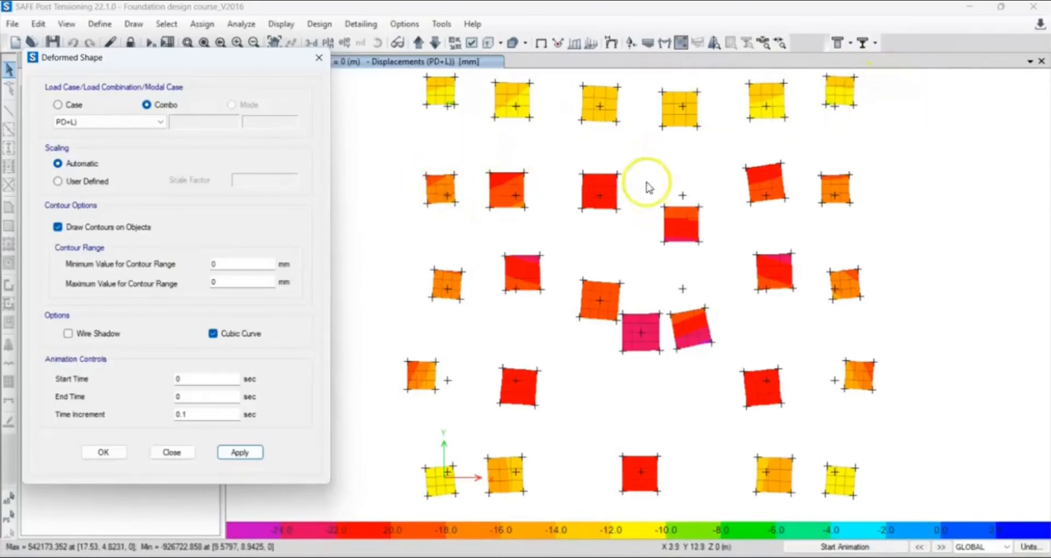
mouse_move(452, 191)
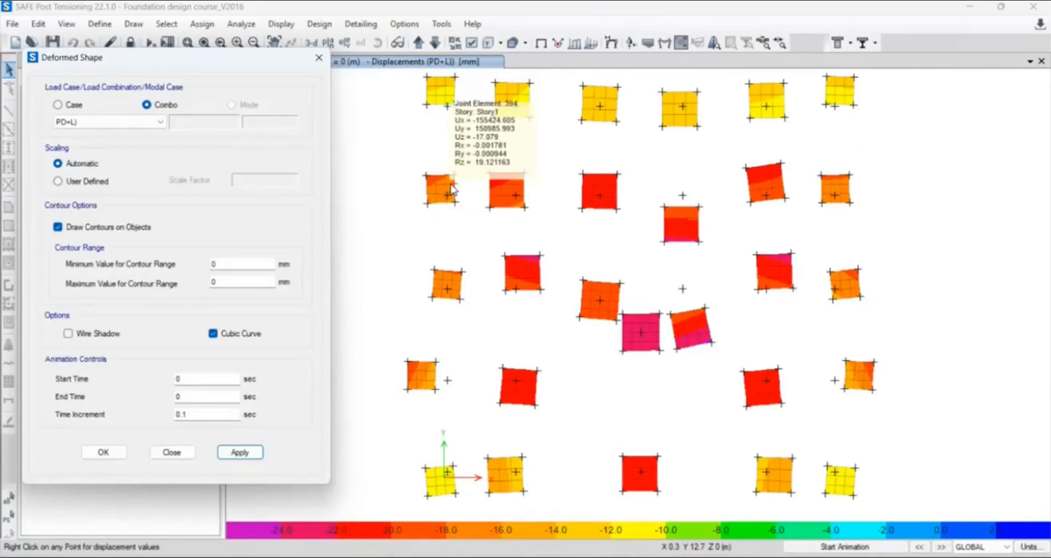
right_click(430, 181)
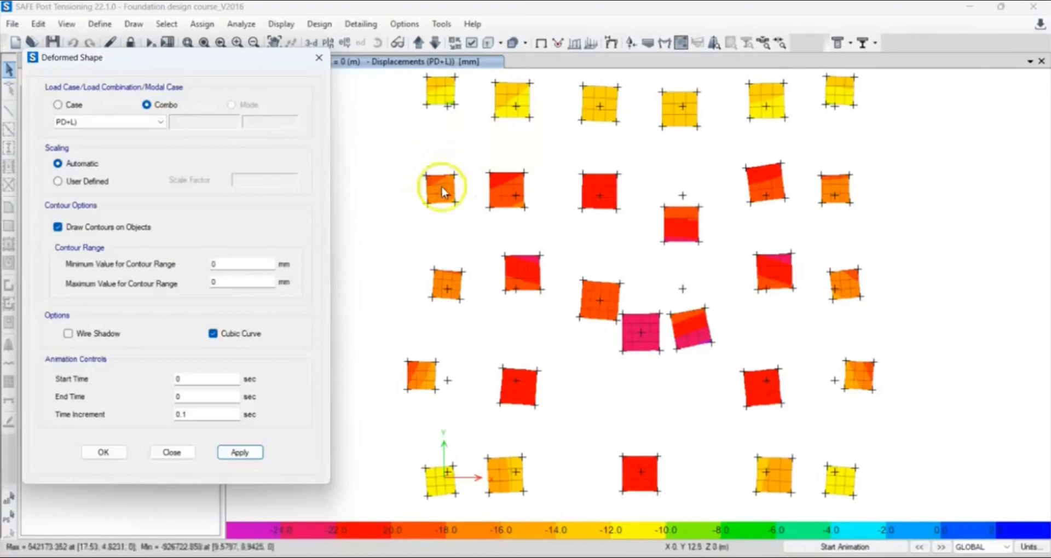
right_click(525, 176)
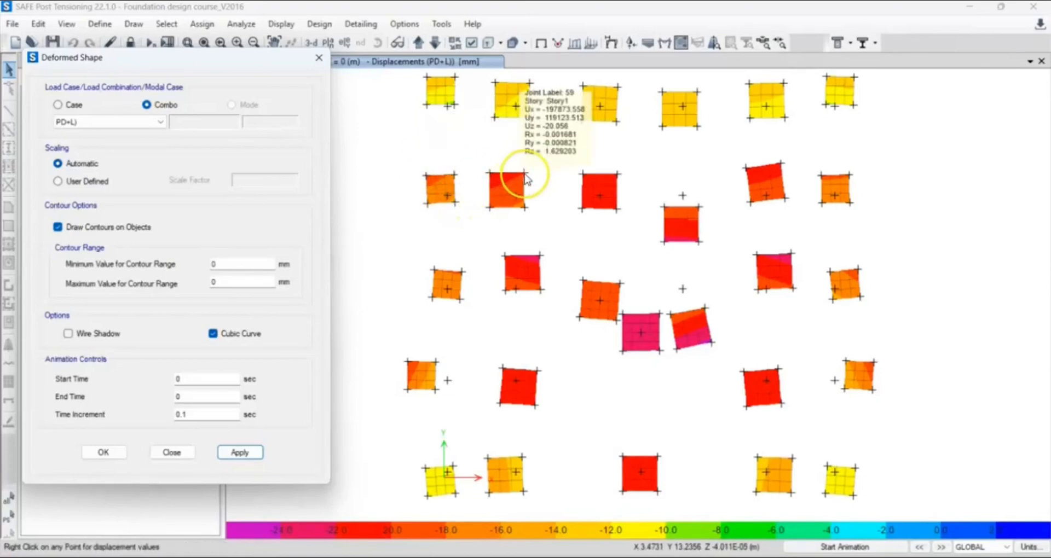
left_click(524, 186)
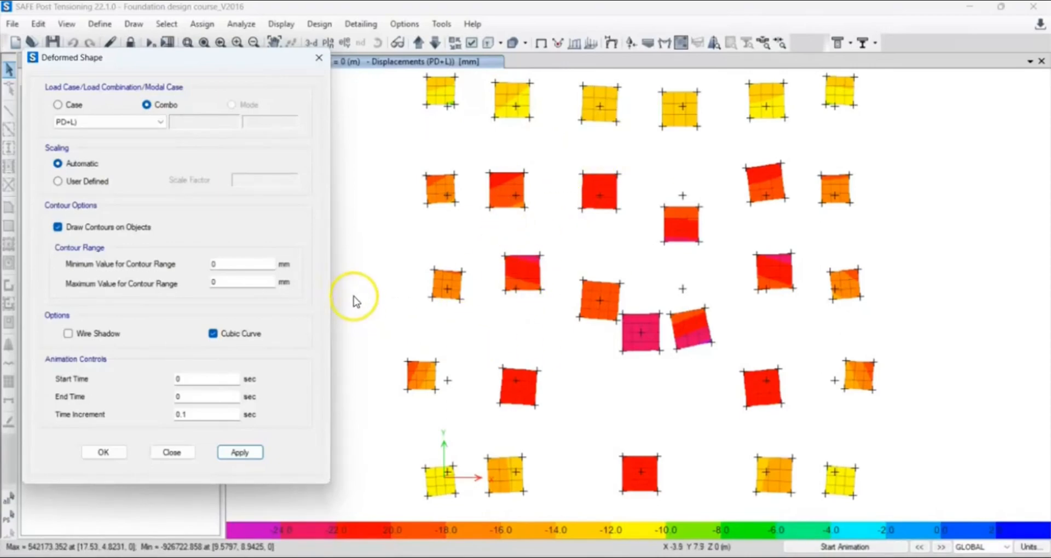
mouse_move(446, 285)
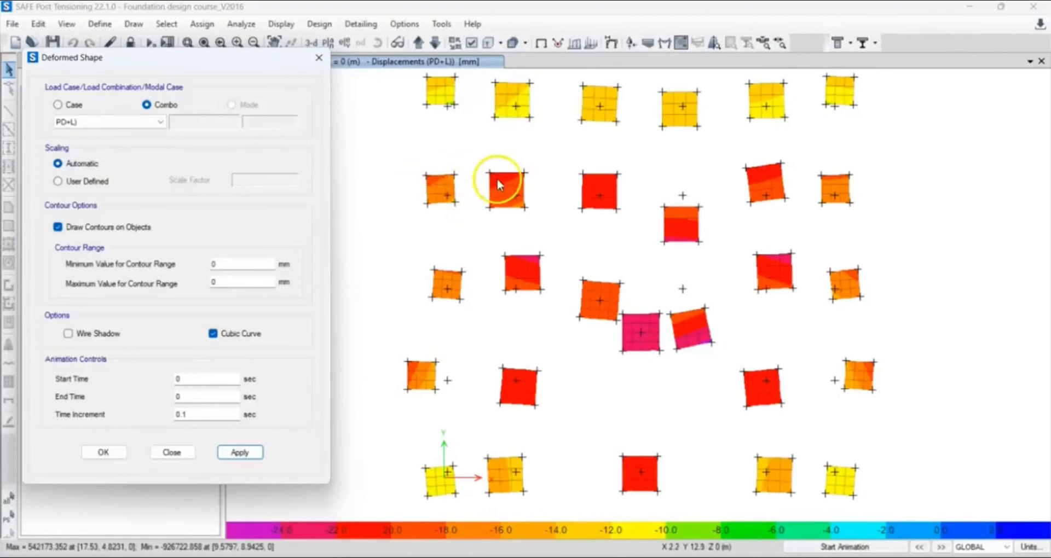
mouse_move(435, 183)
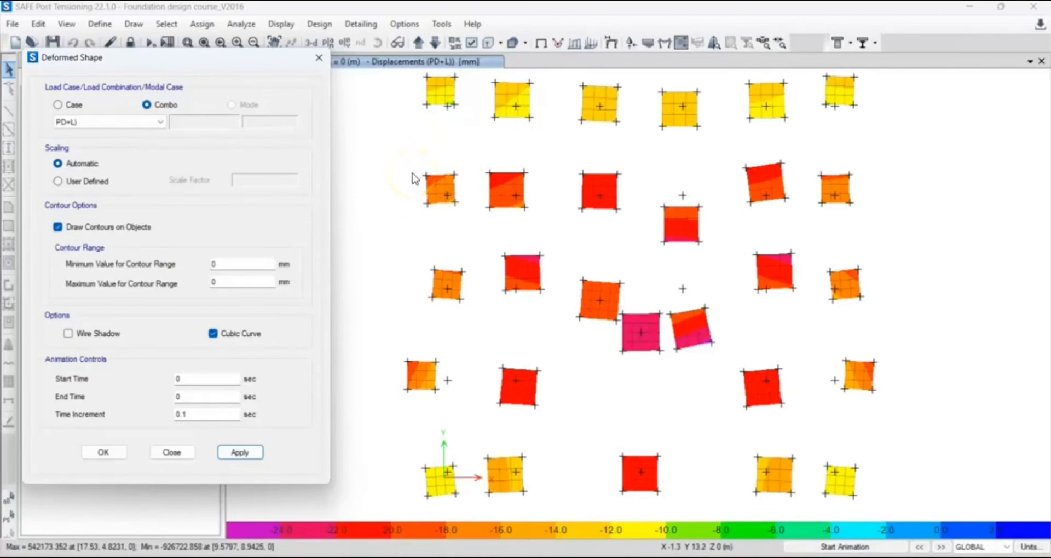
left_click(429, 182)
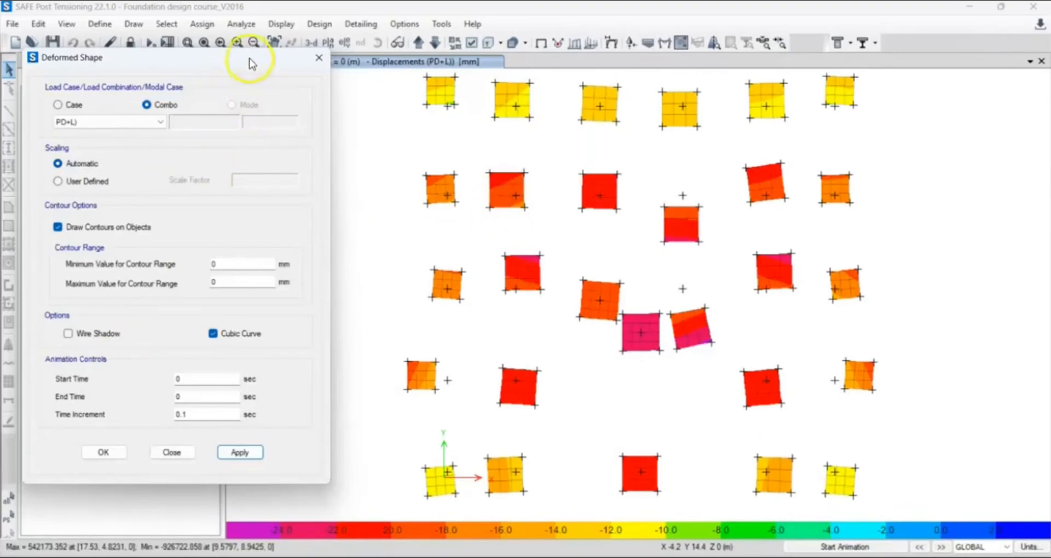
Accept the PD+L deformed shape settings and spot-check displacements at footings along the plan edges and the centre.
left_click_drag(198, 51, 274, 90)
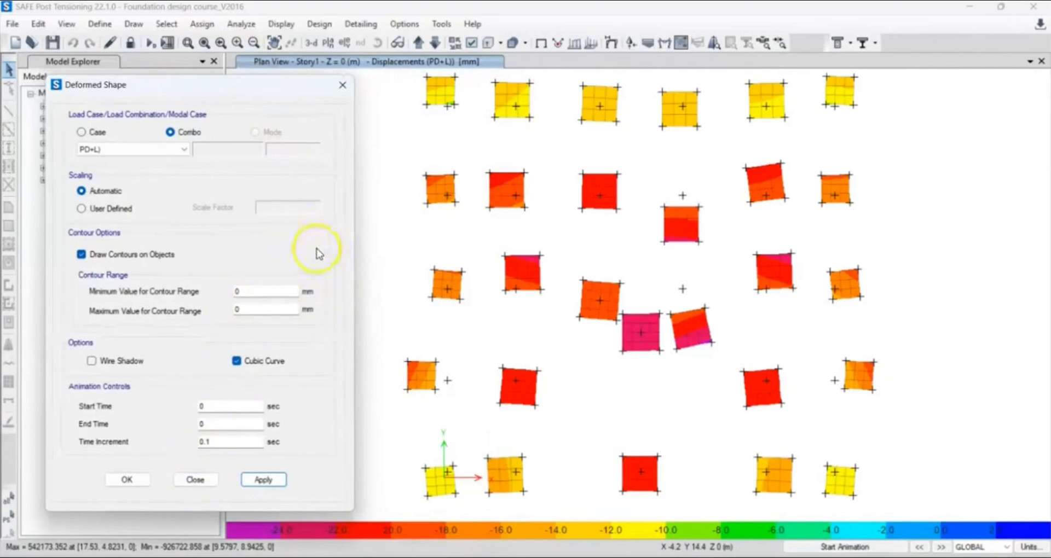
left_click(126, 480)
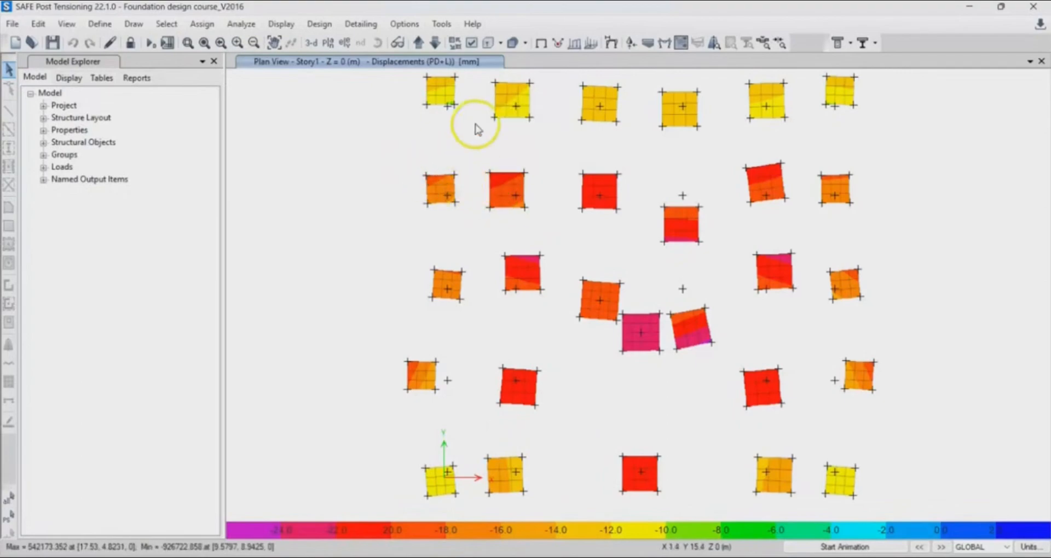
right_click(423, 188)
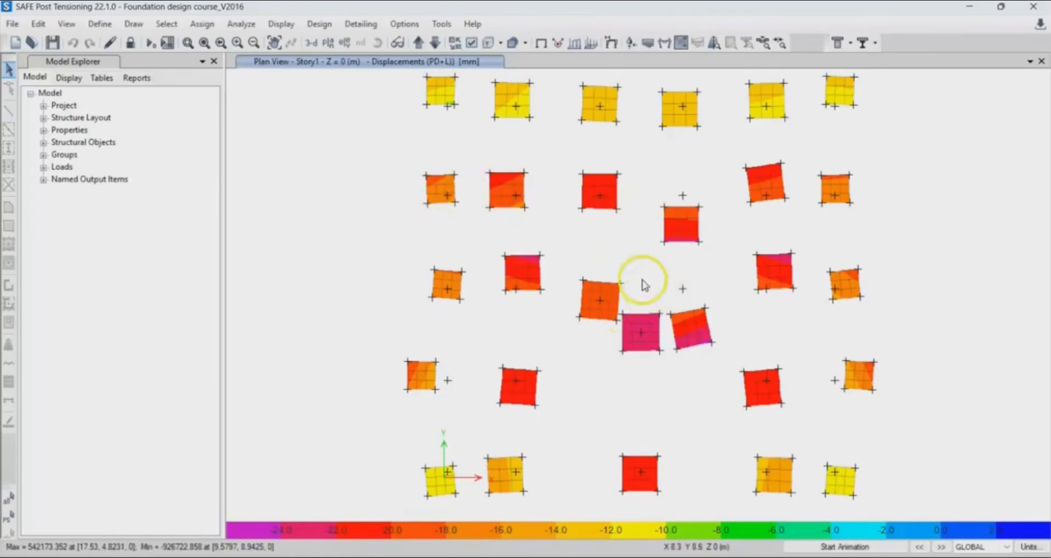
right_click(663, 346)
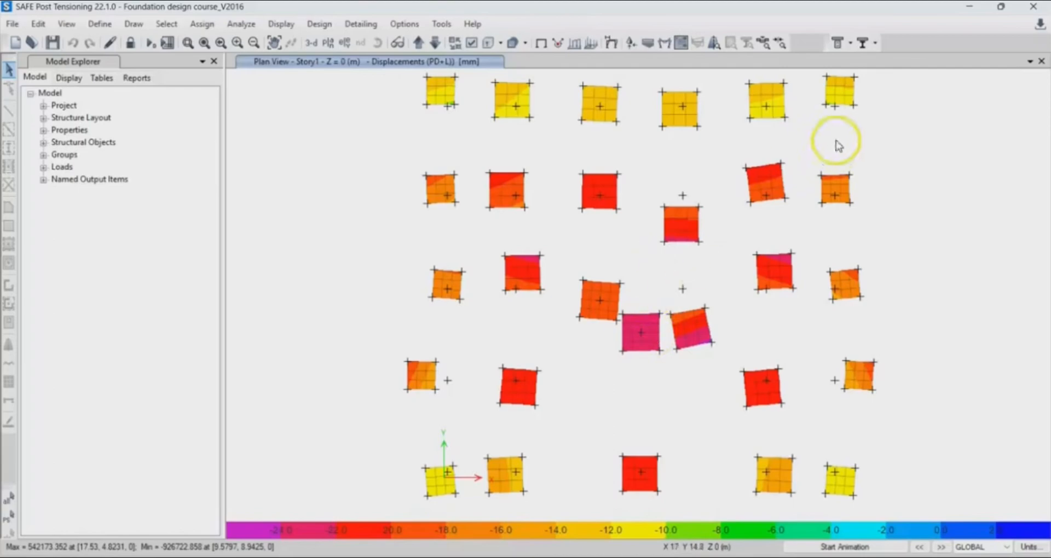
right_click(820, 267)
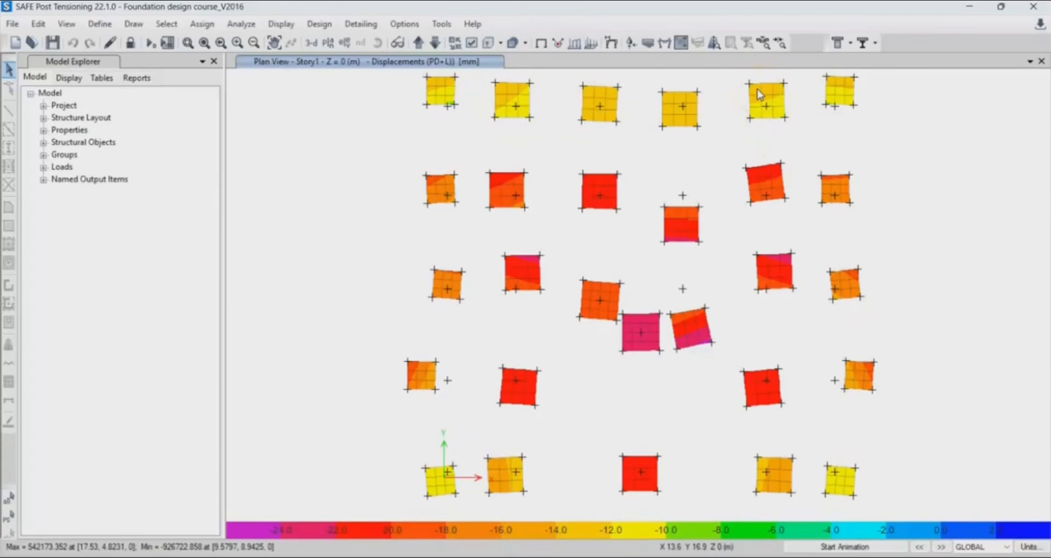
right_click(624, 462)
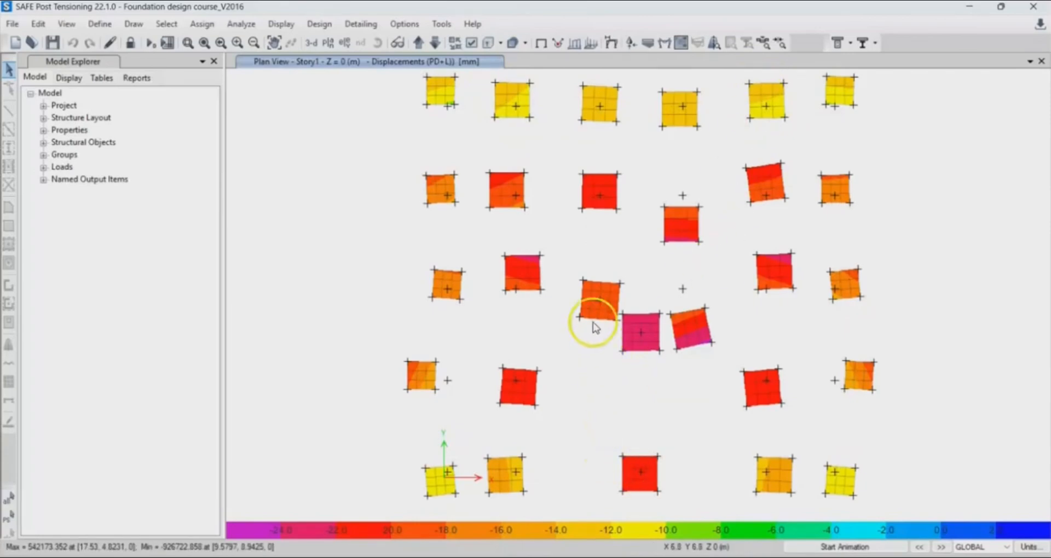
Inspect the joint displacements at the corners and interior mesh points of the unrotated footing beside the rotated central one.
right_click(619, 320)
right_click(632, 326)
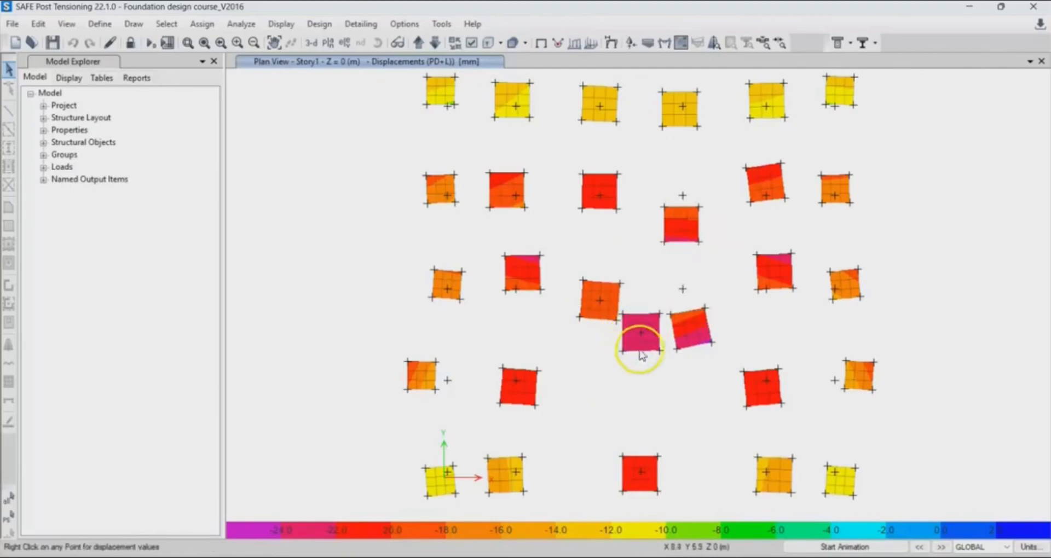
right_click(664, 318)
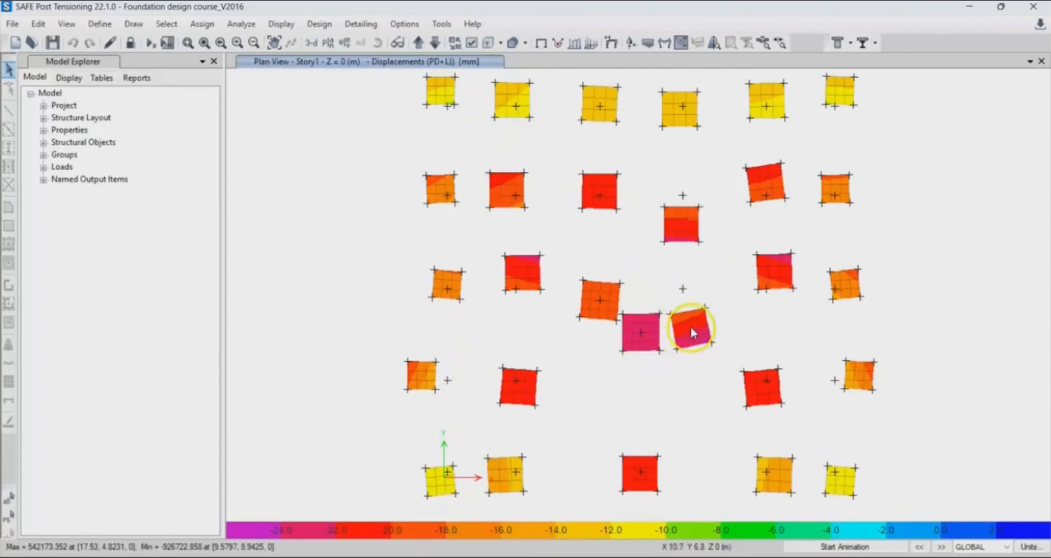
mouse_move(693, 328)
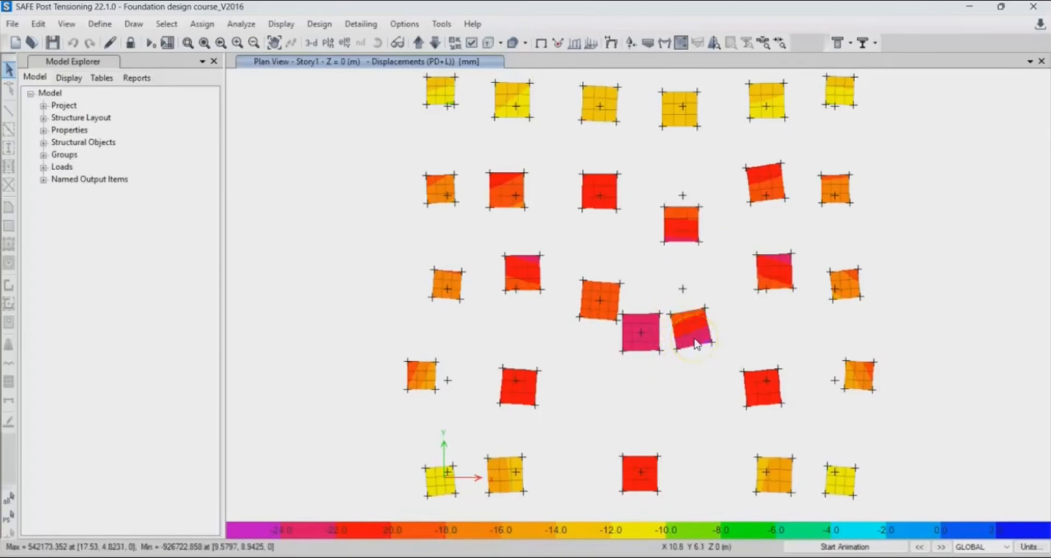
right_click(639, 329)
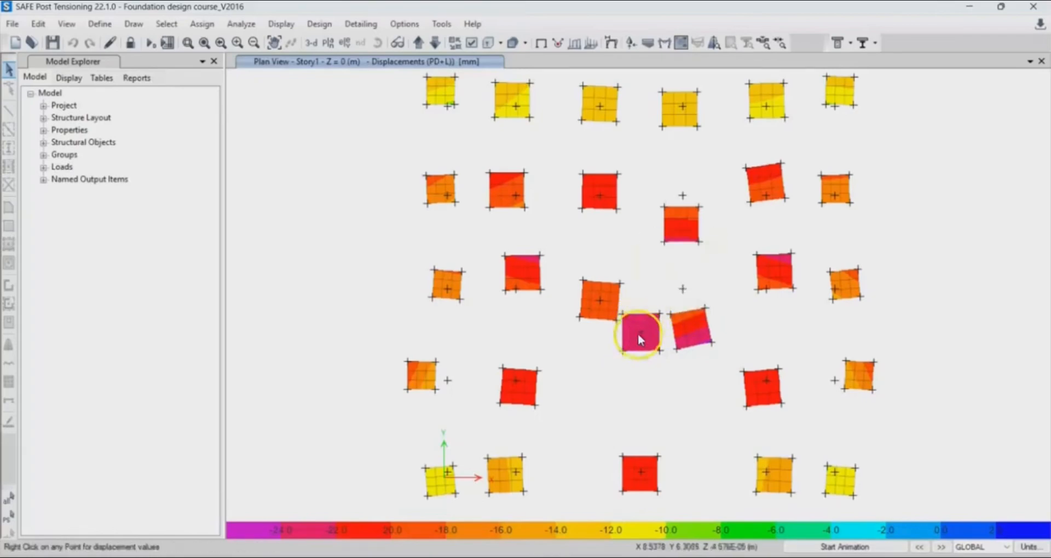
right_click(636, 331)
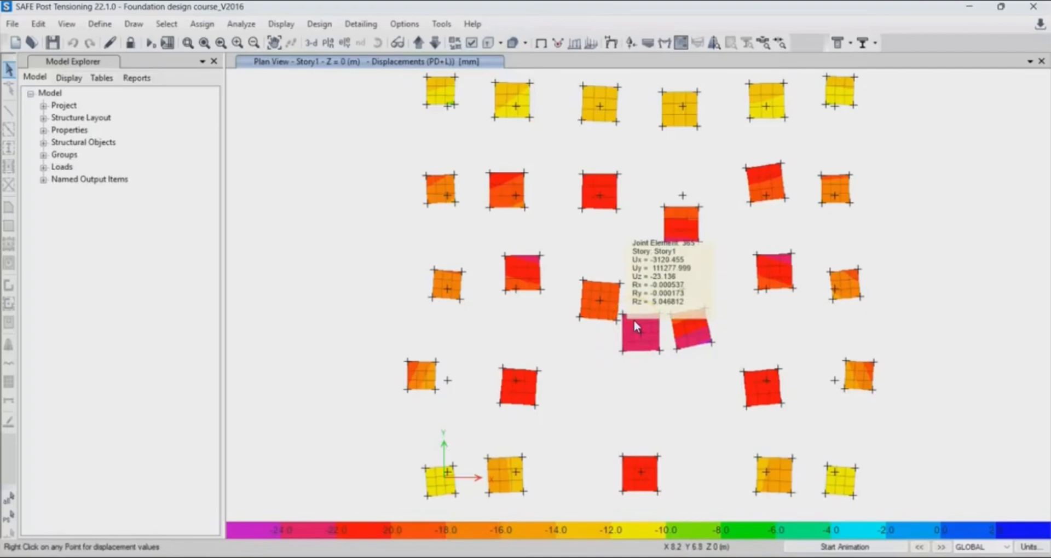
right_click(632, 316)
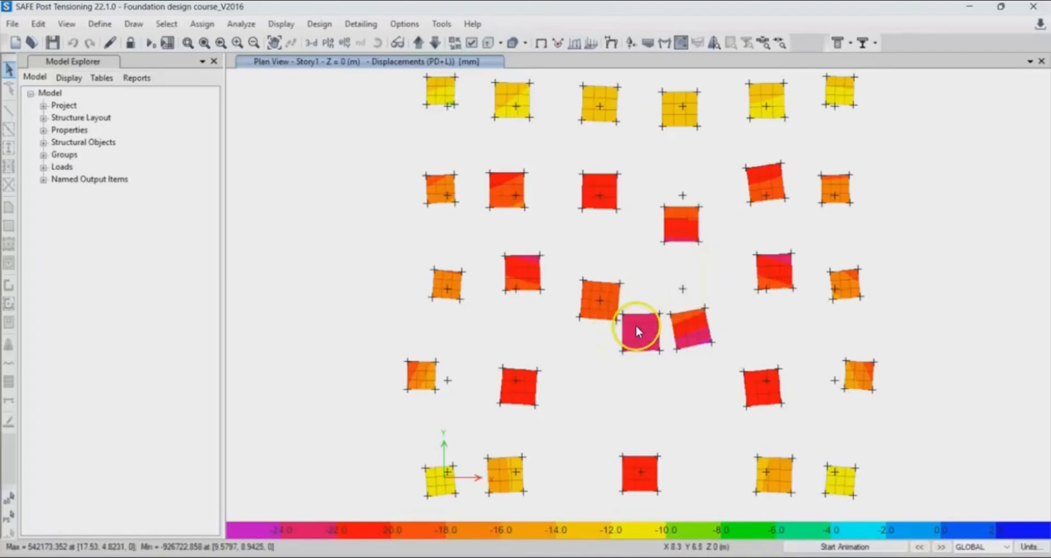
right_click(635, 325)
right_click(648, 328)
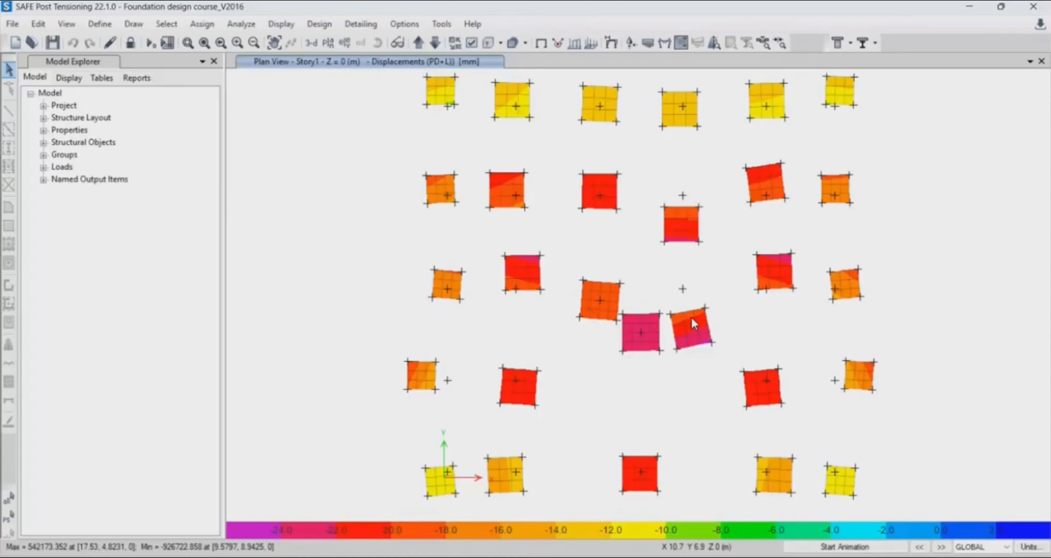
Check the displacements along the lower and outer edges and at the centre of the unrotated central footing.
right_click(651, 346)
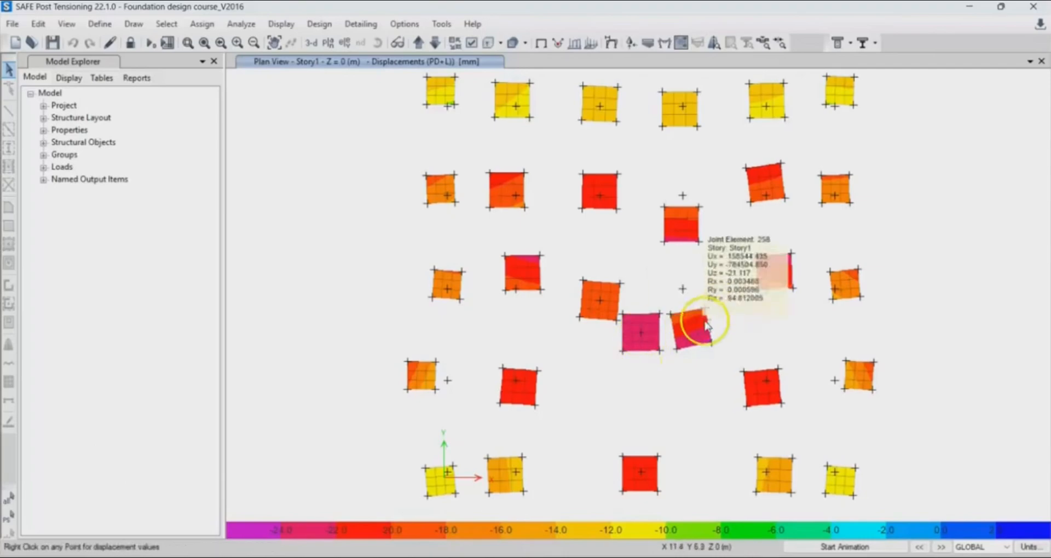
left_click(670, 351)
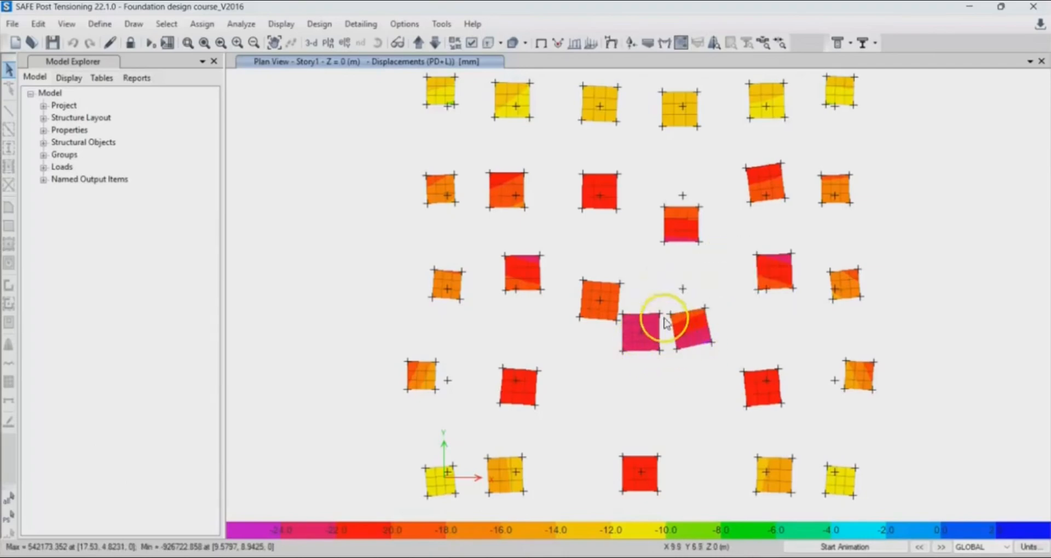
right_click(629, 335)
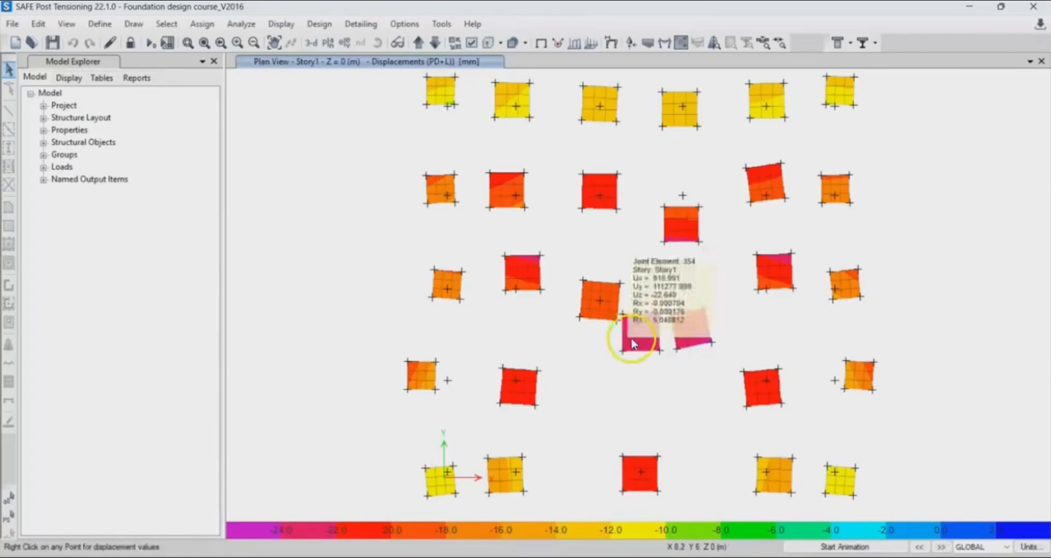
left_click(633, 362)
right_click(645, 336)
left_click(638, 329)
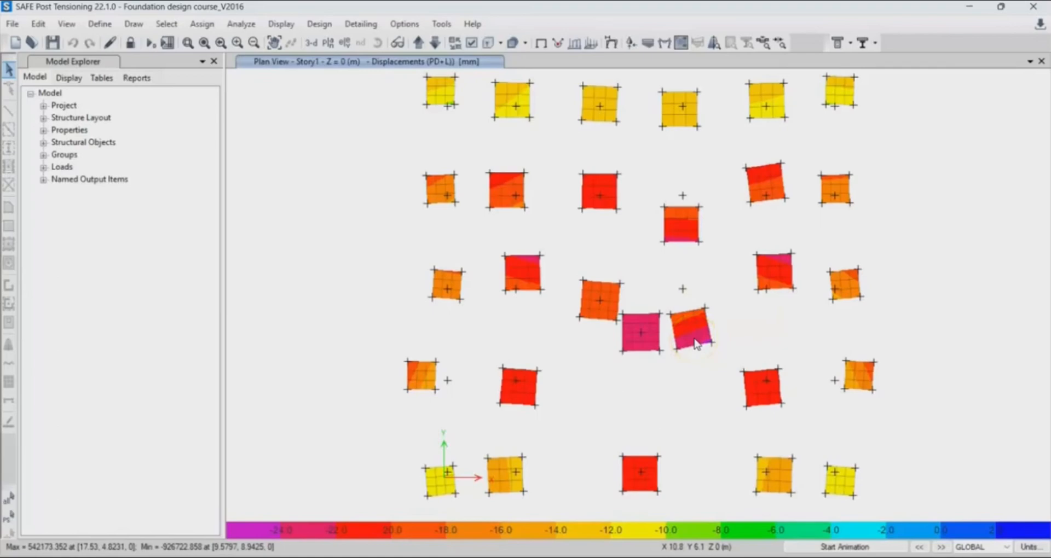
right_click(643, 329)
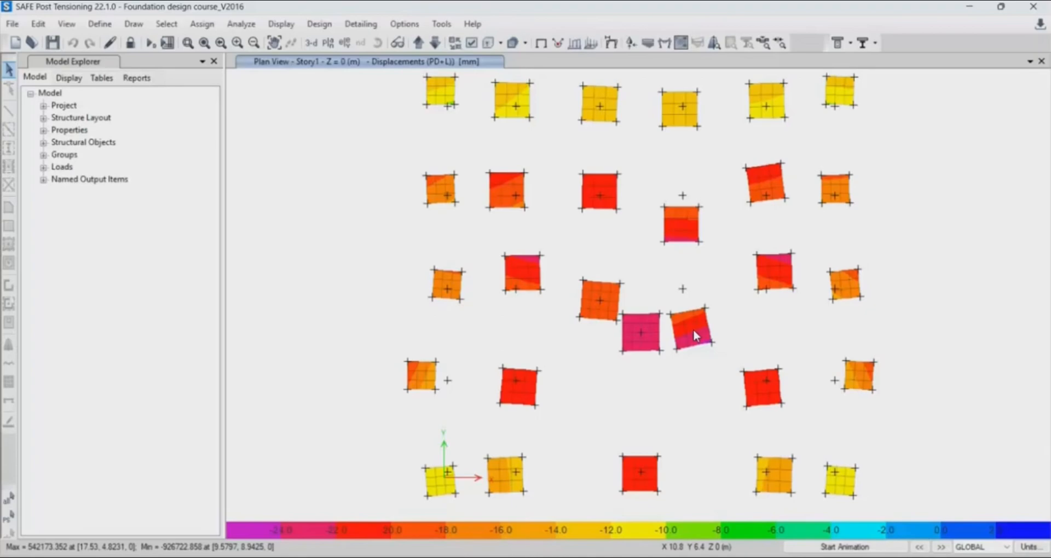
right_click(662, 349)
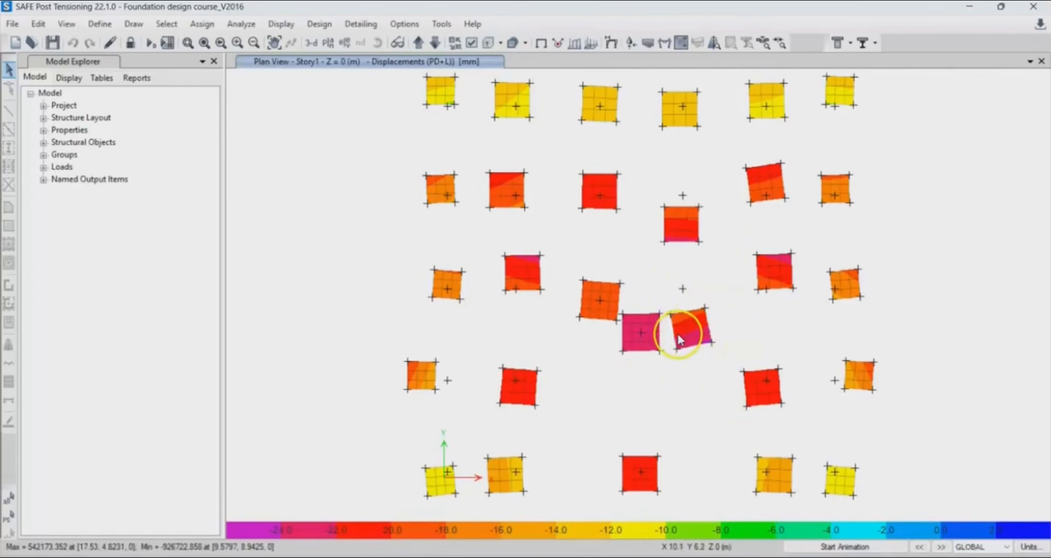
Compare the vertical displacements along the facing edges of the unrotated and rotated central footings.
mouse_move(710, 323)
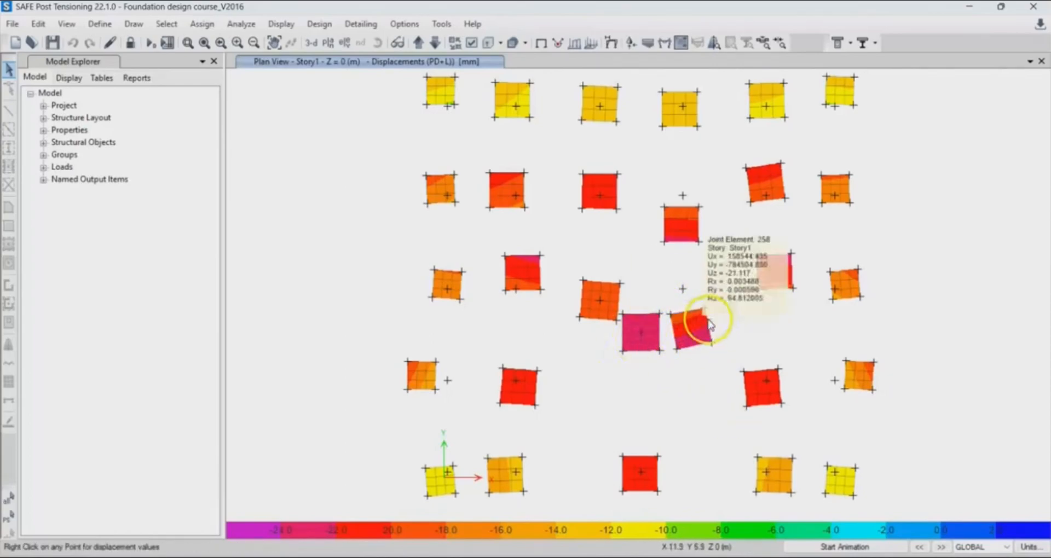
mouse_move(643, 332)
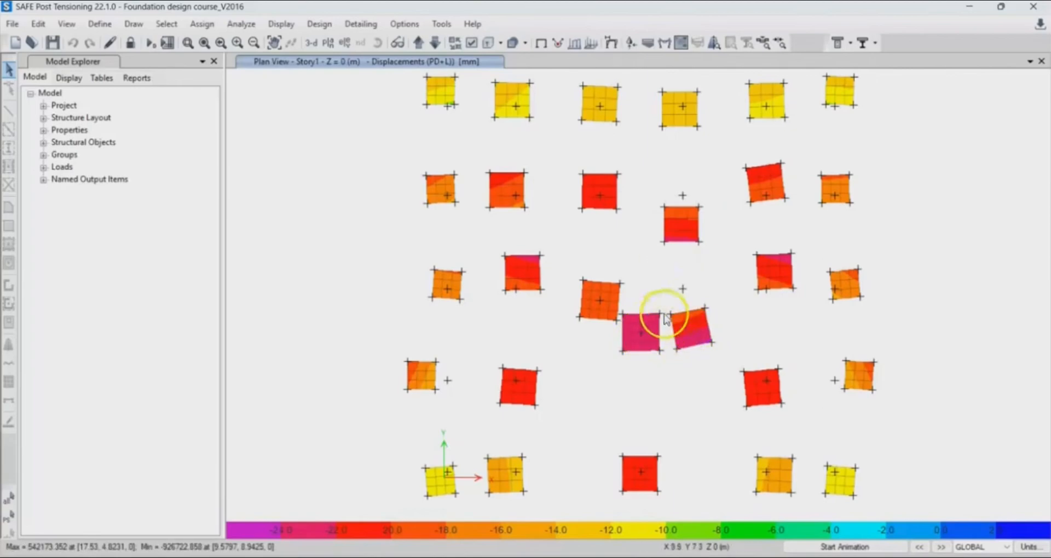
right_click(661, 357)
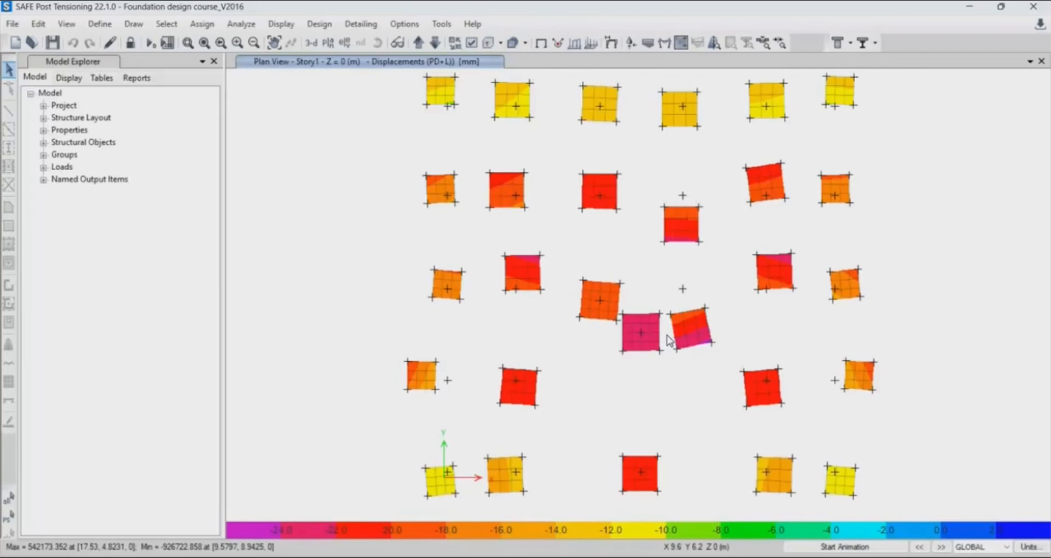
right_click(666, 335)
right_click(652, 348)
right_click(677, 335)
right_click(660, 346)
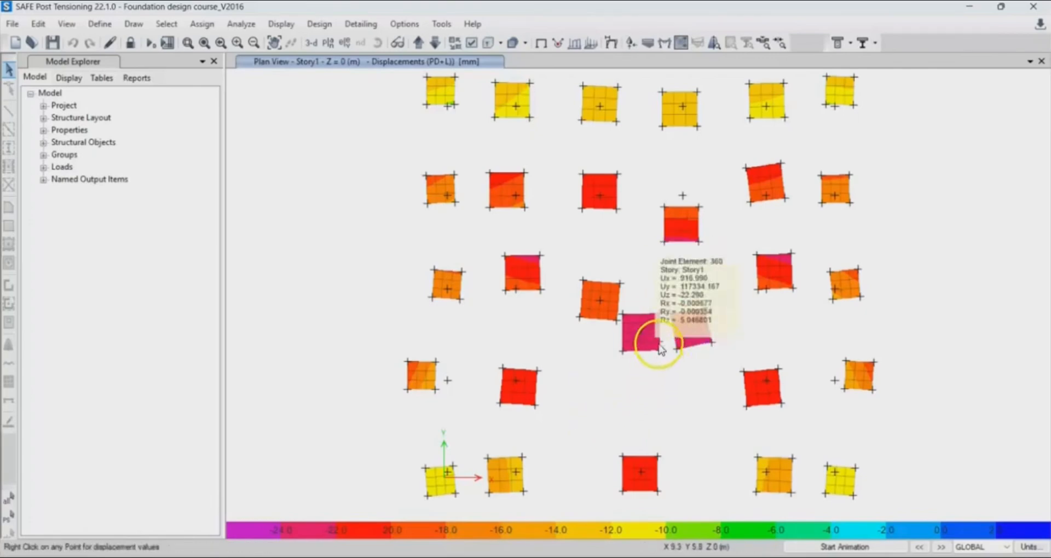
right_click(685, 332)
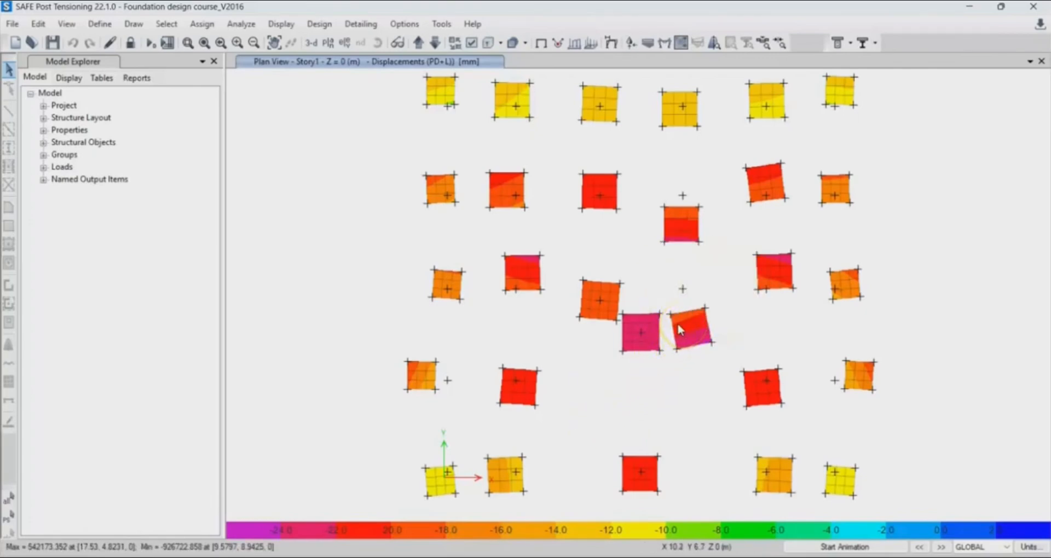
right_click(667, 332)
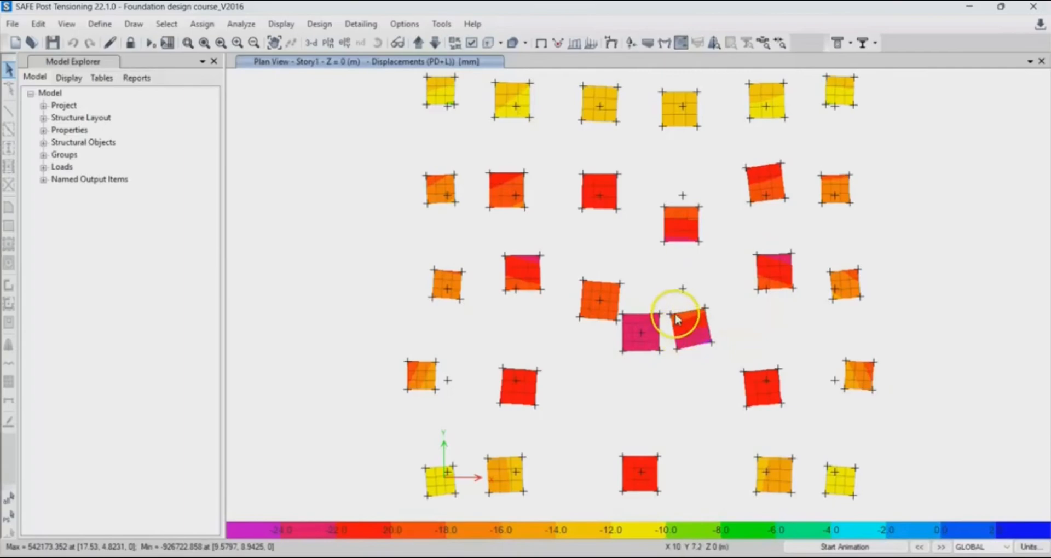
right_click(682, 311)
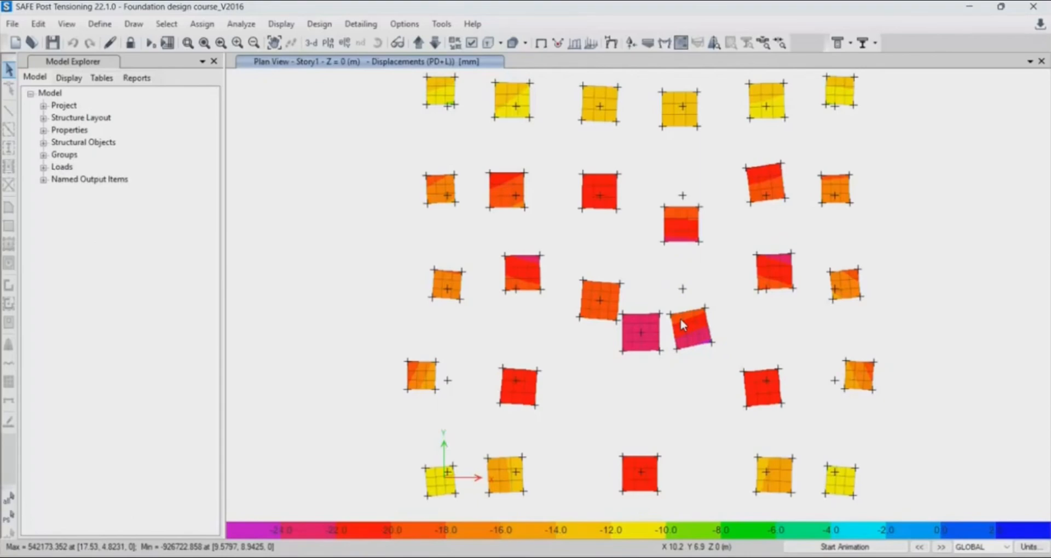
right_click(640, 298)
Review the subgrade modulus and nonlinear option of the SOIL area spring property, leaving the definition as it is.
left_click(99, 24)
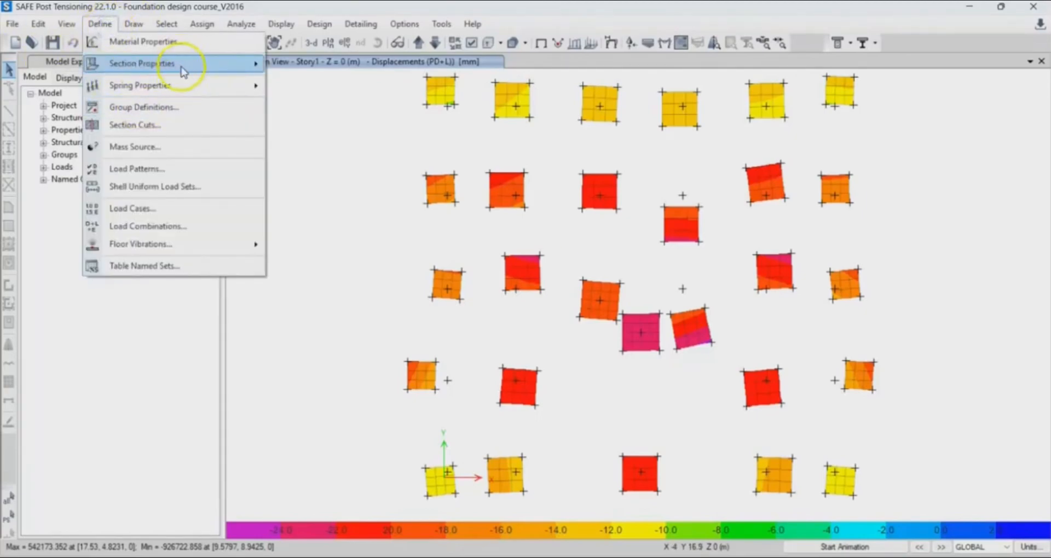
mouse_move(195, 65)
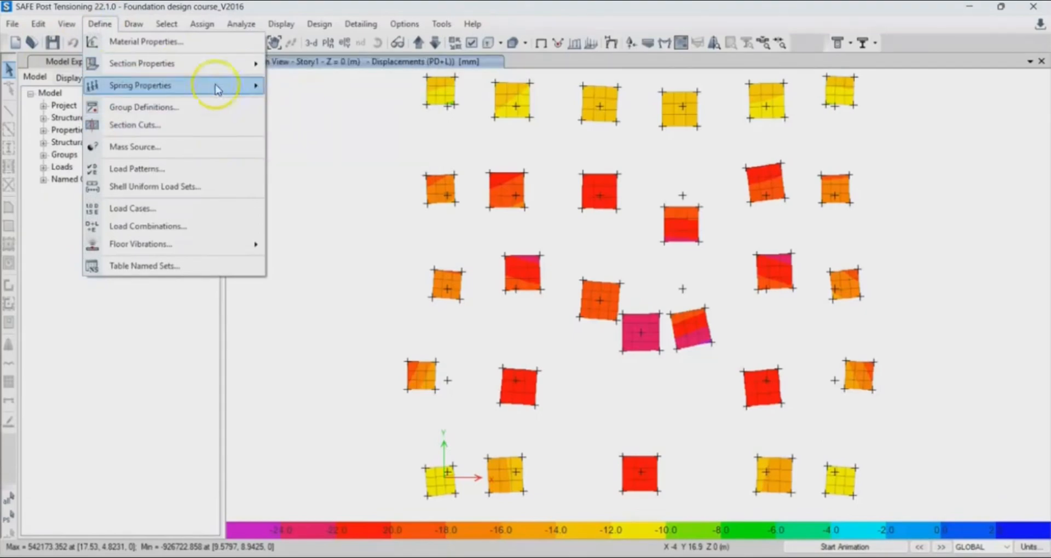
mouse_move(223, 86)
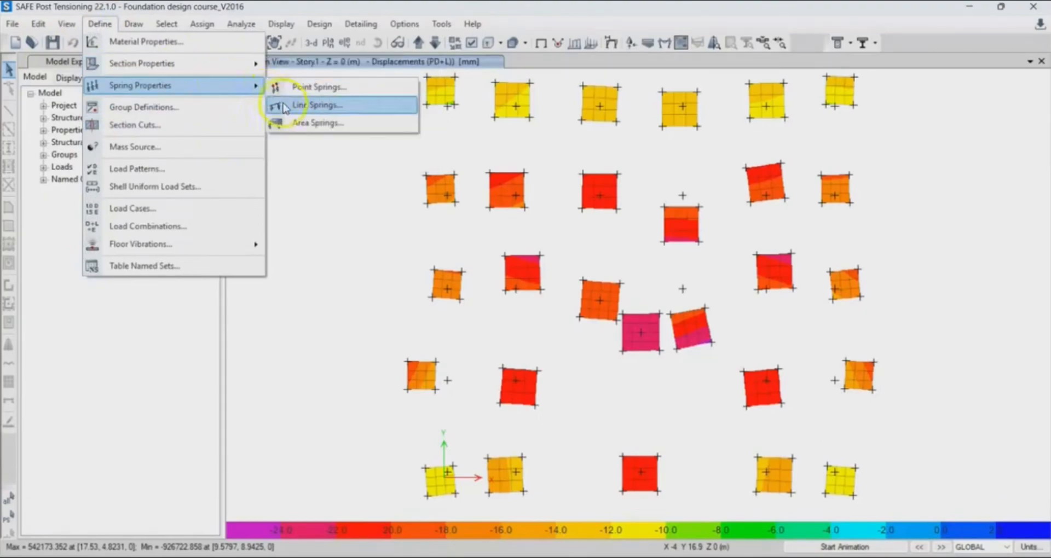
left_click(297, 121)
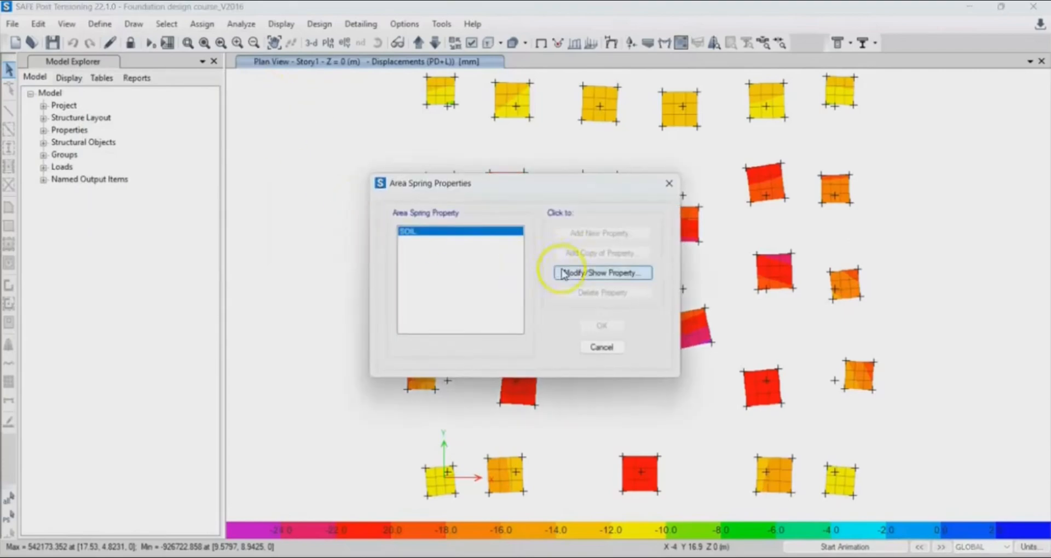
left_click(564, 272)
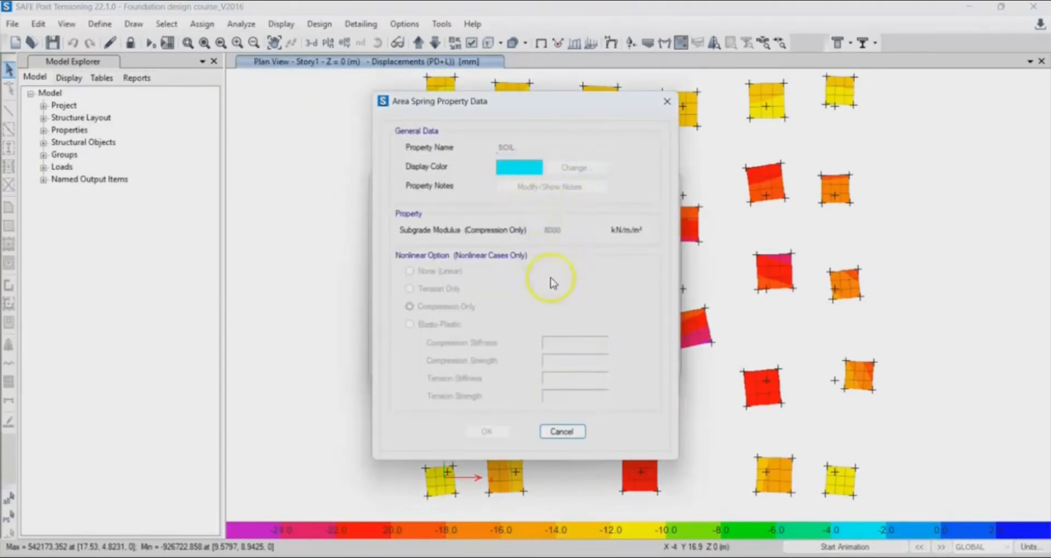
left_click(558, 234)
left_click_drag(563, 106, 323, 107)
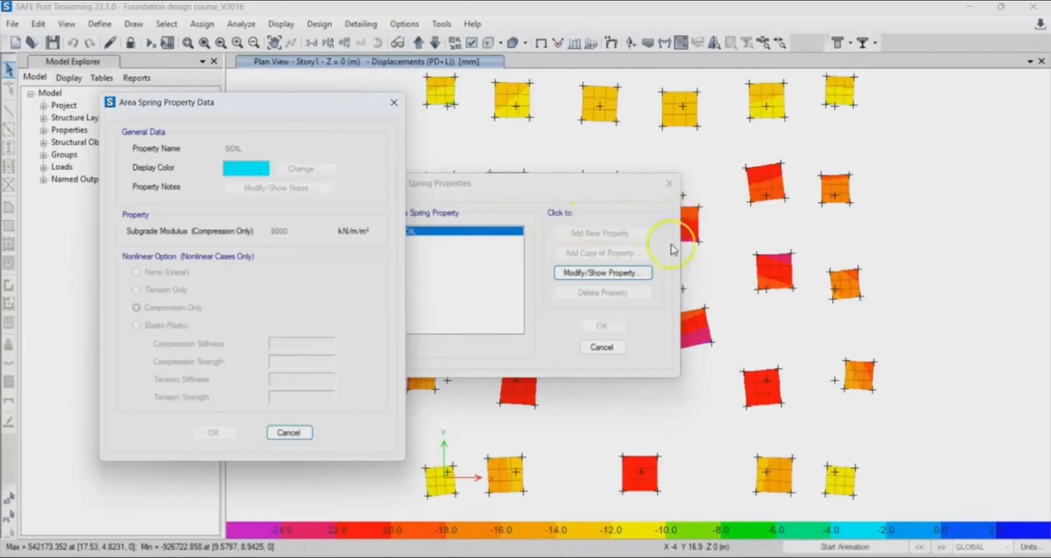
left_click(394, 103)
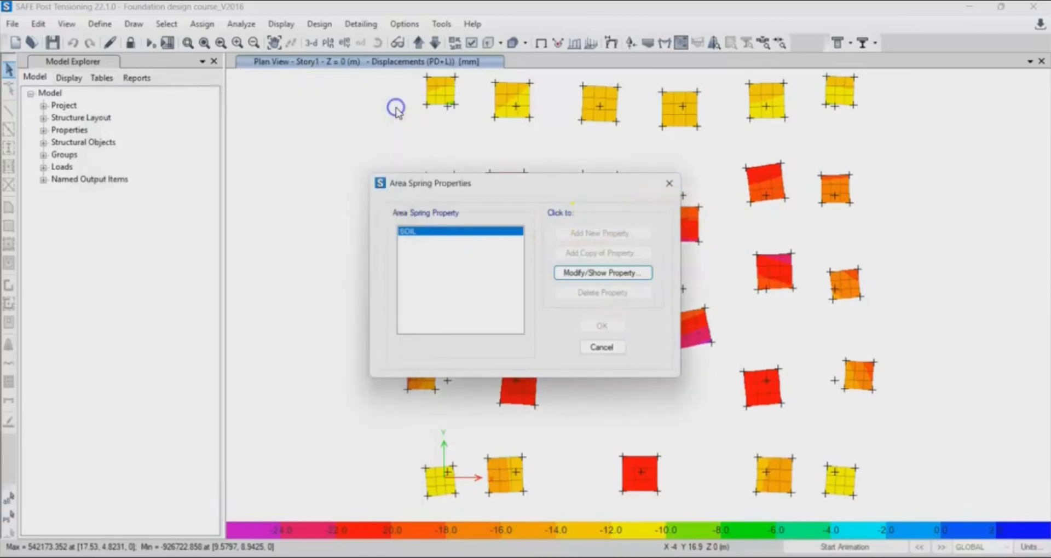
left_click(669, 185)
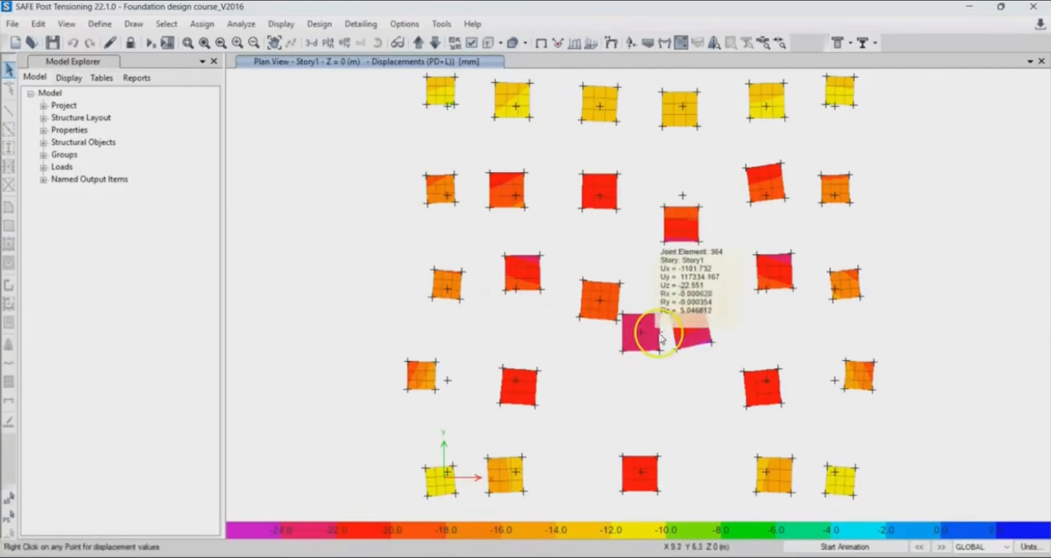
Check the joint displacements along the facing edges of the two central footings and at the rotated footing's upper corner.
mouse_move(664, 335)
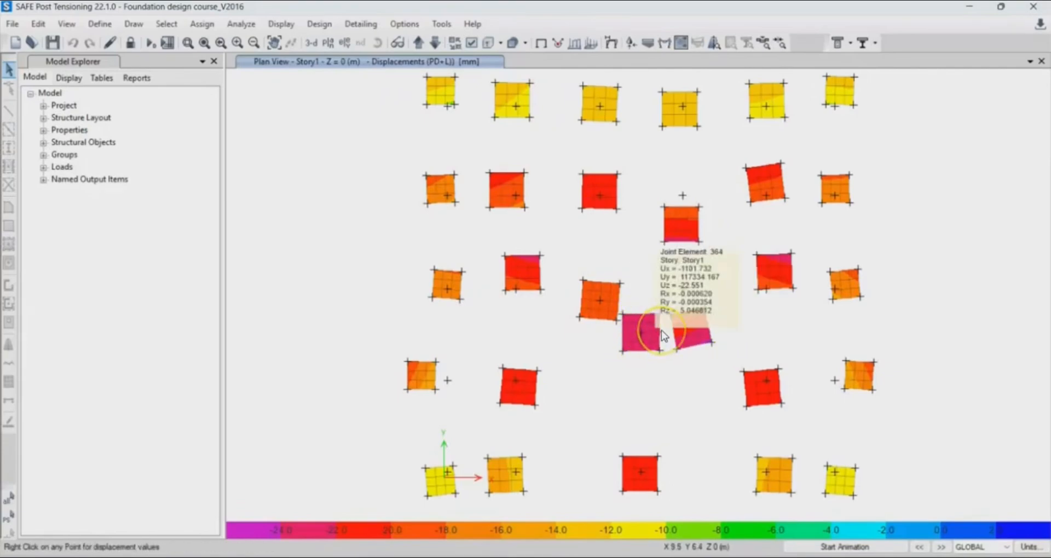
right_click(706, 311)
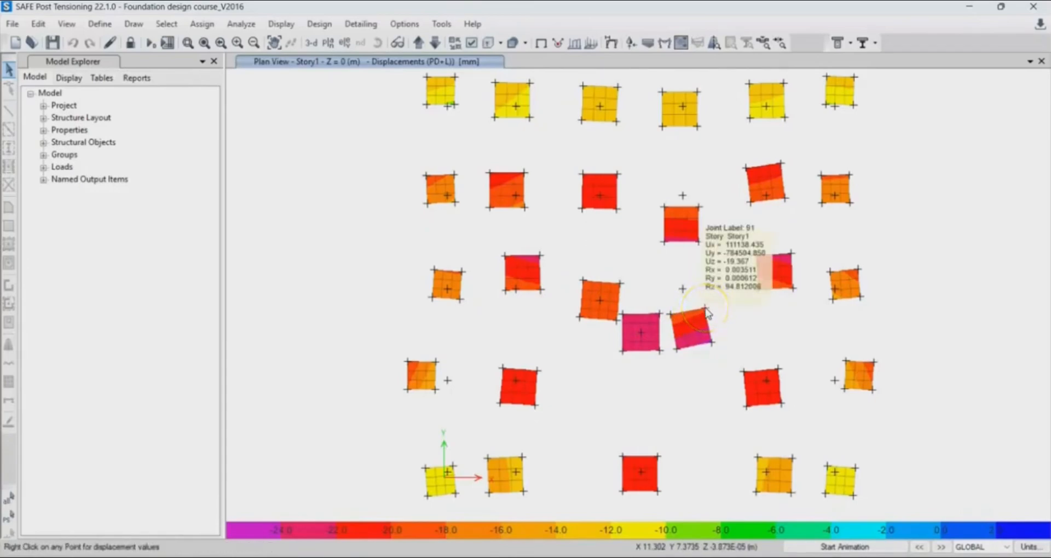
right_click(661, 315)
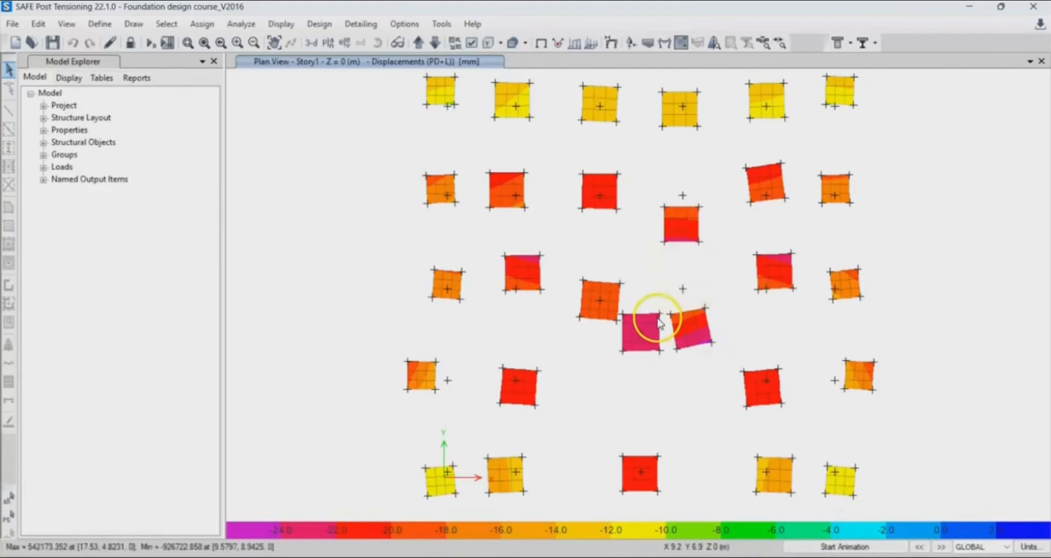
right_click(662, 328)
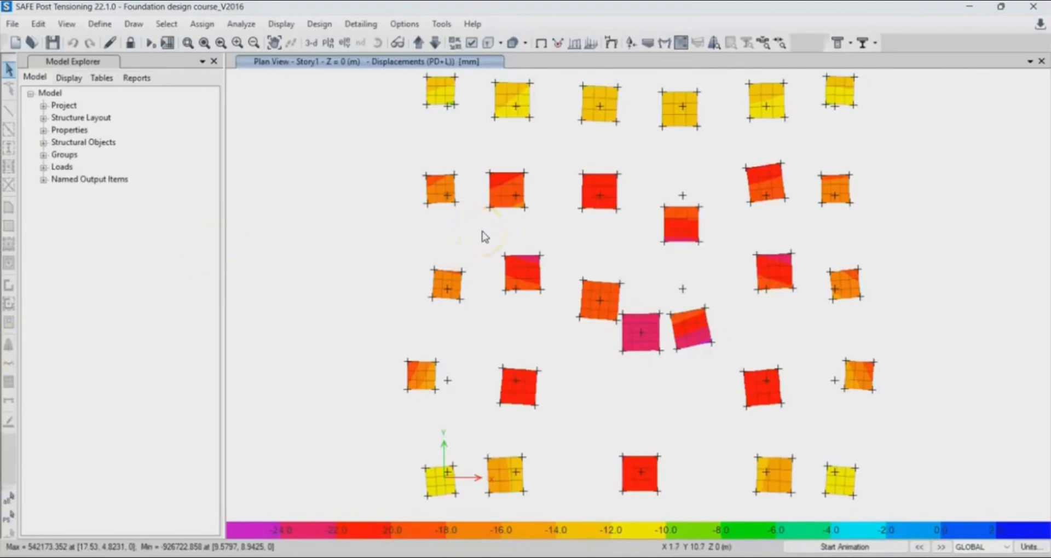
left_click(563, 244)
left_click(551, 250)
left_click(551, 252)
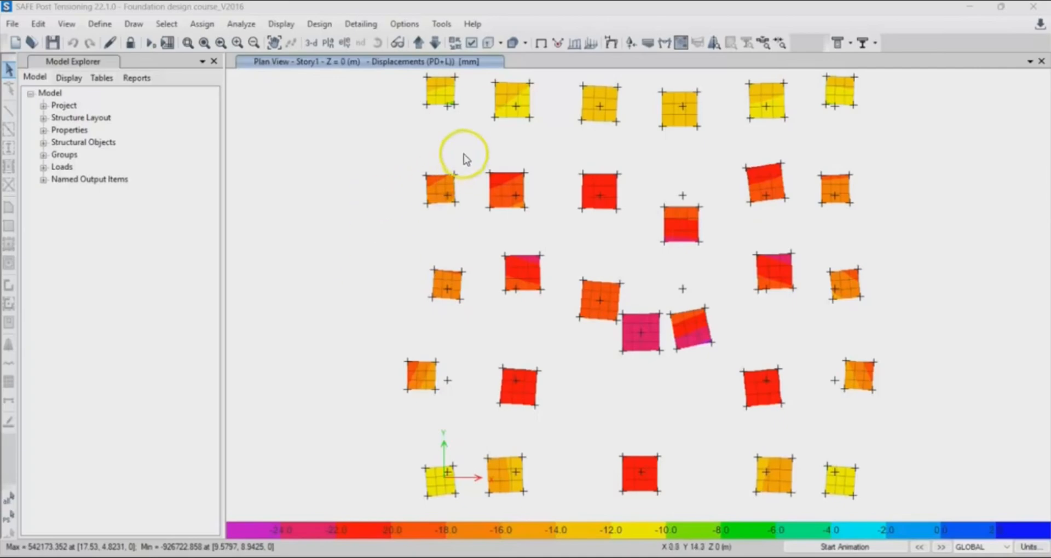
middle_click_drag(470, 150, 477, 176)
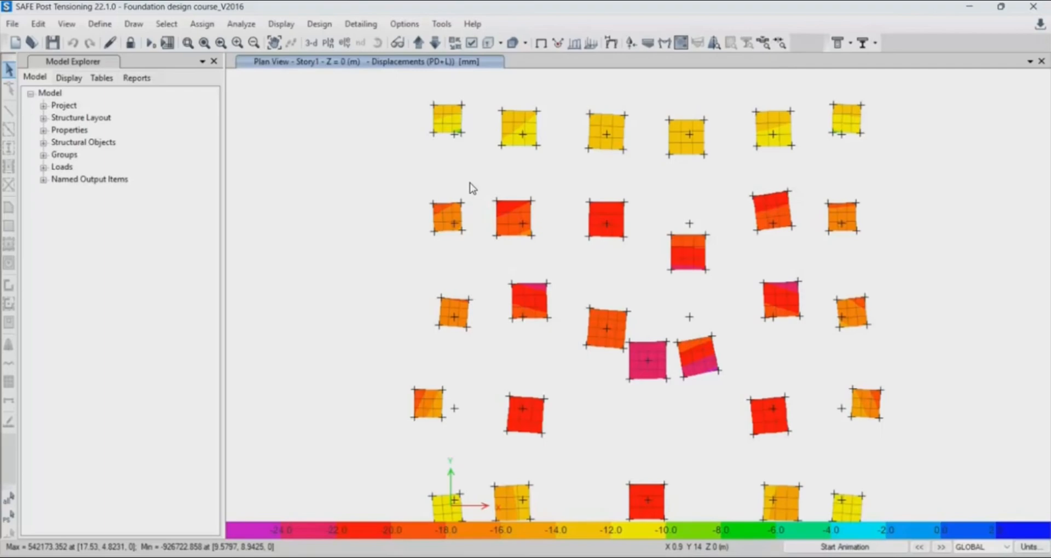
left_click(445, 121)
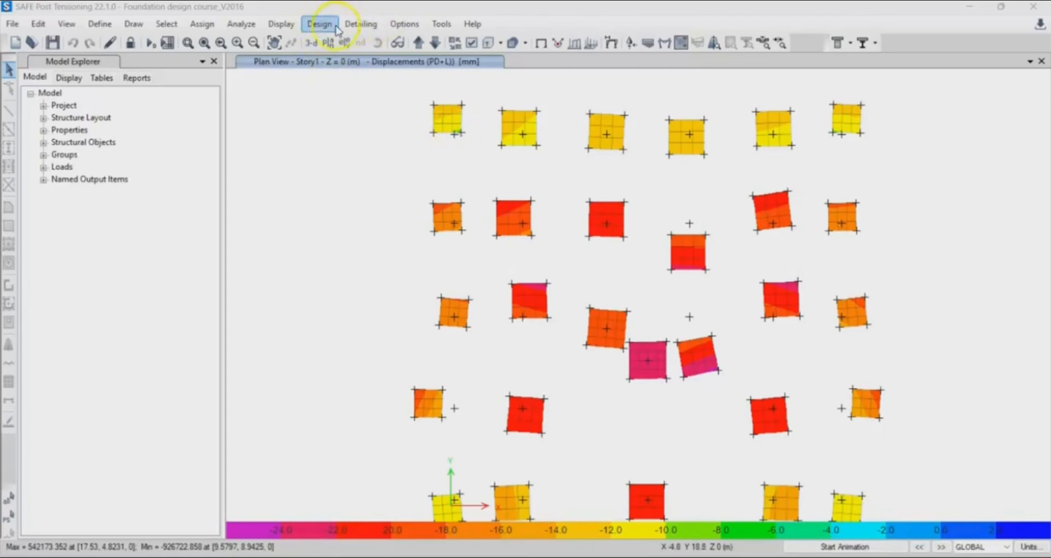
Display the punching shear design results on the plan and check the ratios of the footings in the uppermost row.
left_click(282, 24)
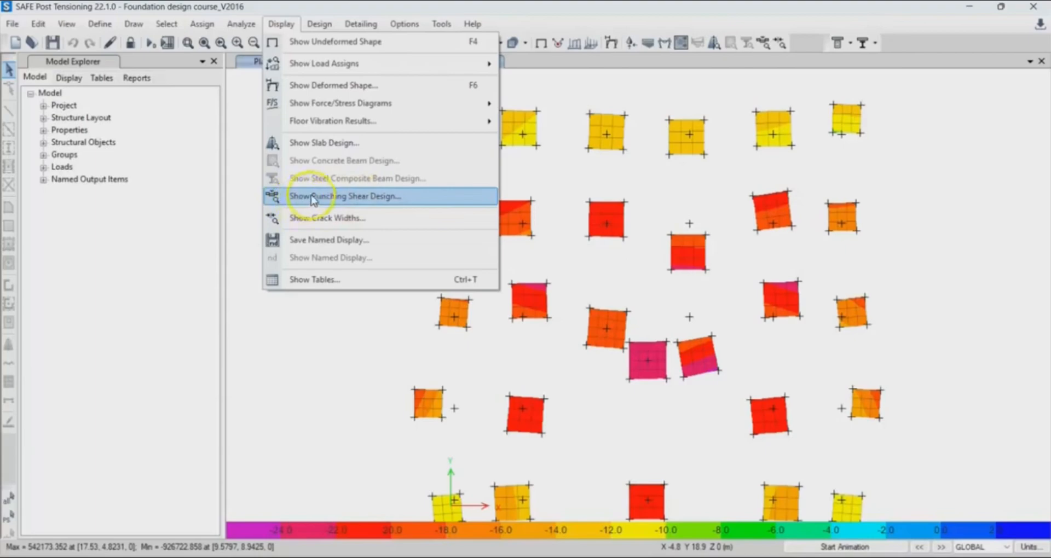
left_click(361, 205)
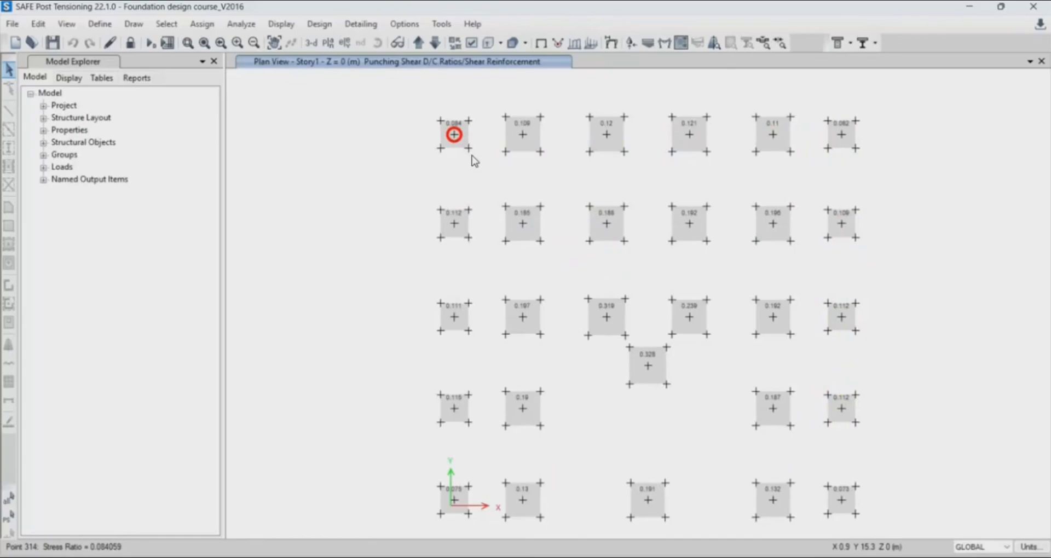
left_click(522, 136)
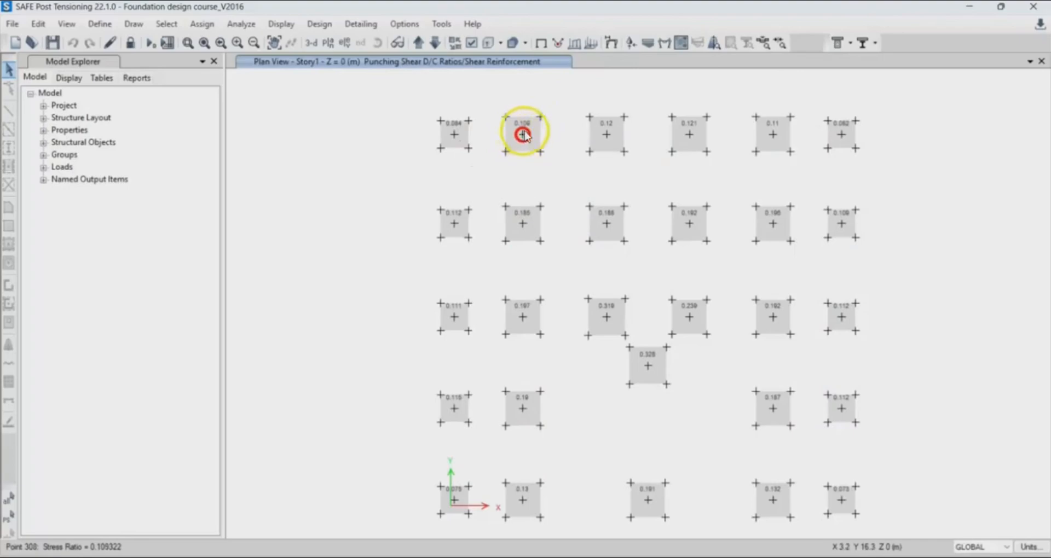
left_click(606, 134)
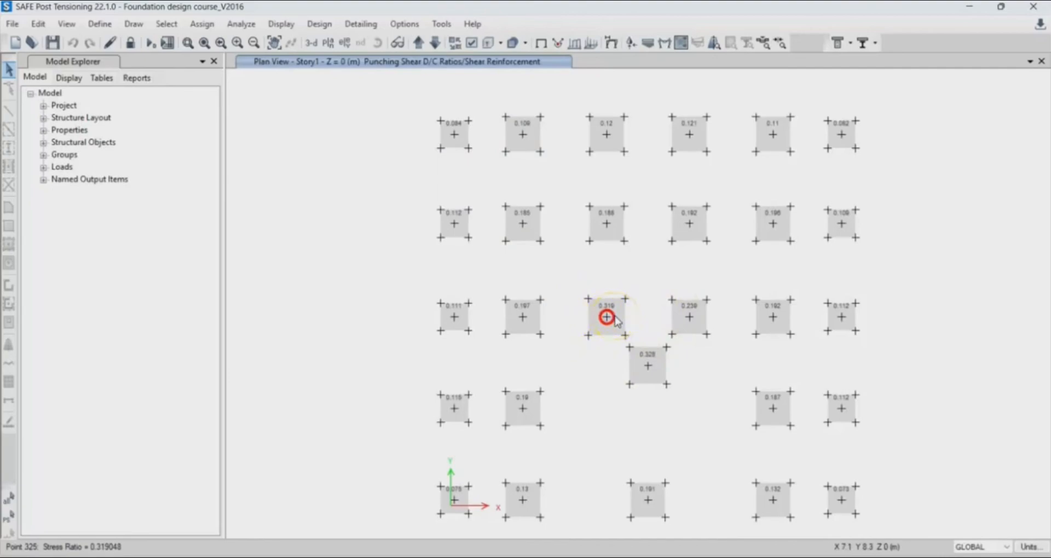
Unlock the model, discarding the analysis results, and redefine the footing slab property as "footing 300mm" with a 300 mm thickness.
left_click(130, 43)
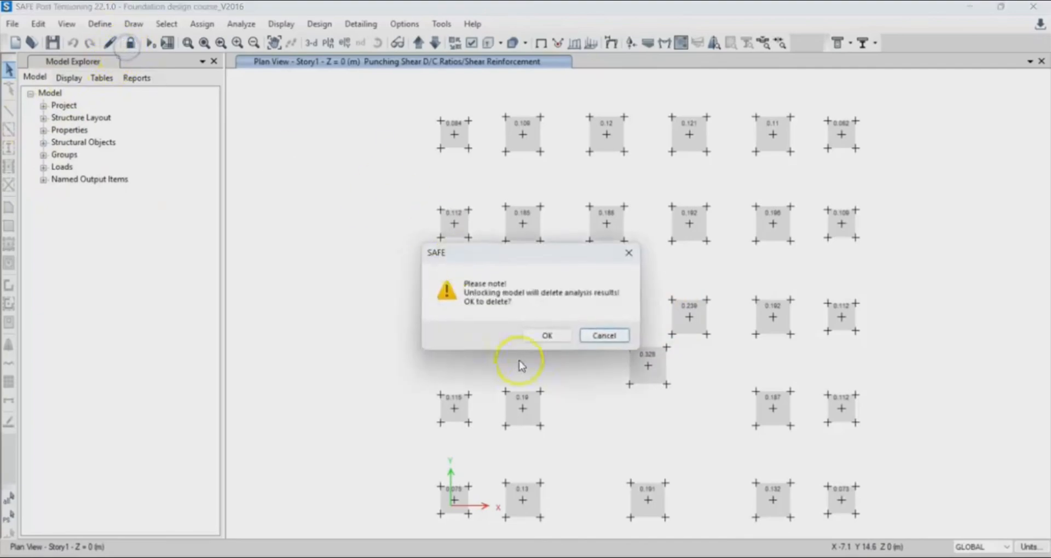
left_click(546, 335)
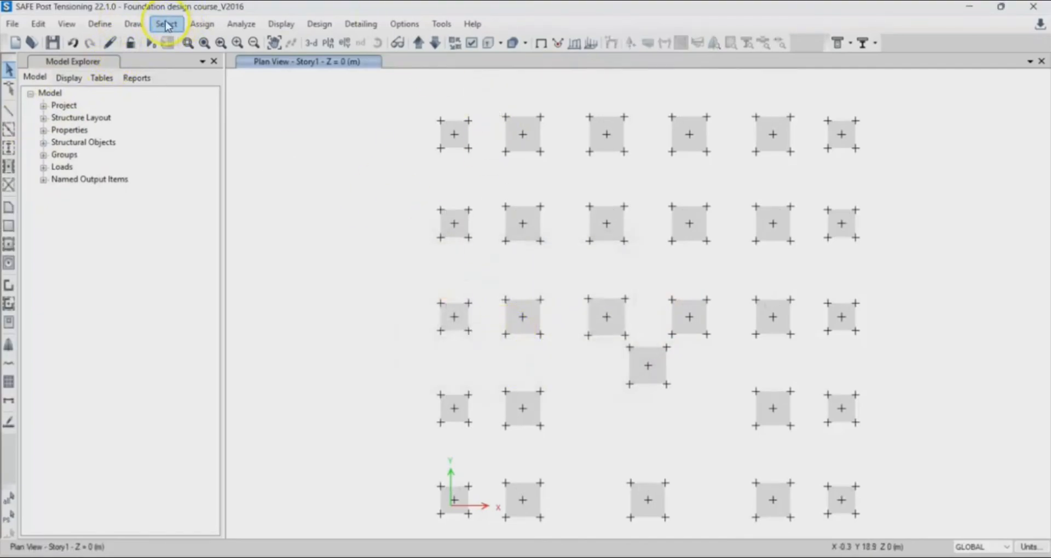
left_click(100, 23)
mouse_move(142, 68)
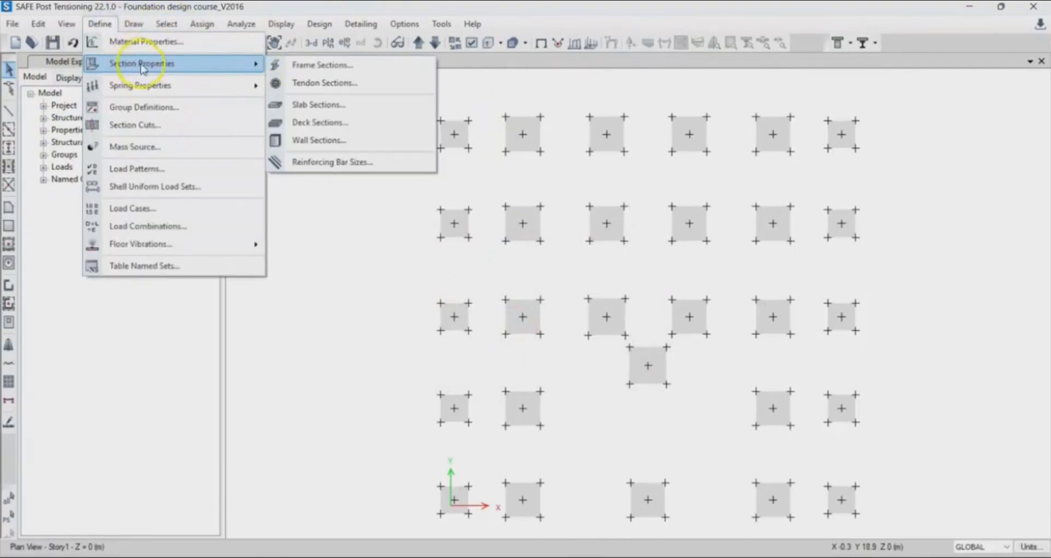
left_click(322, 105)
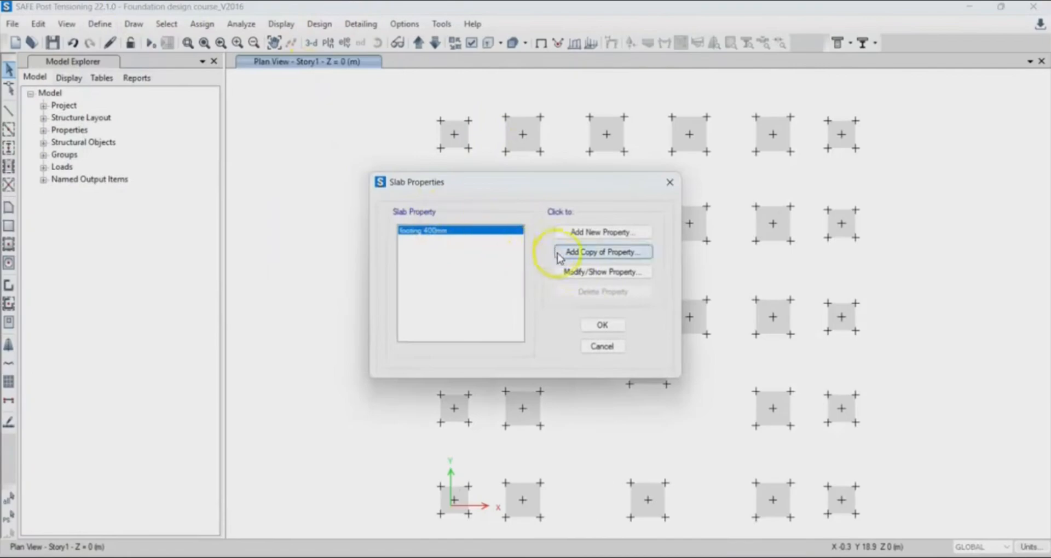
left_click(575, 270)
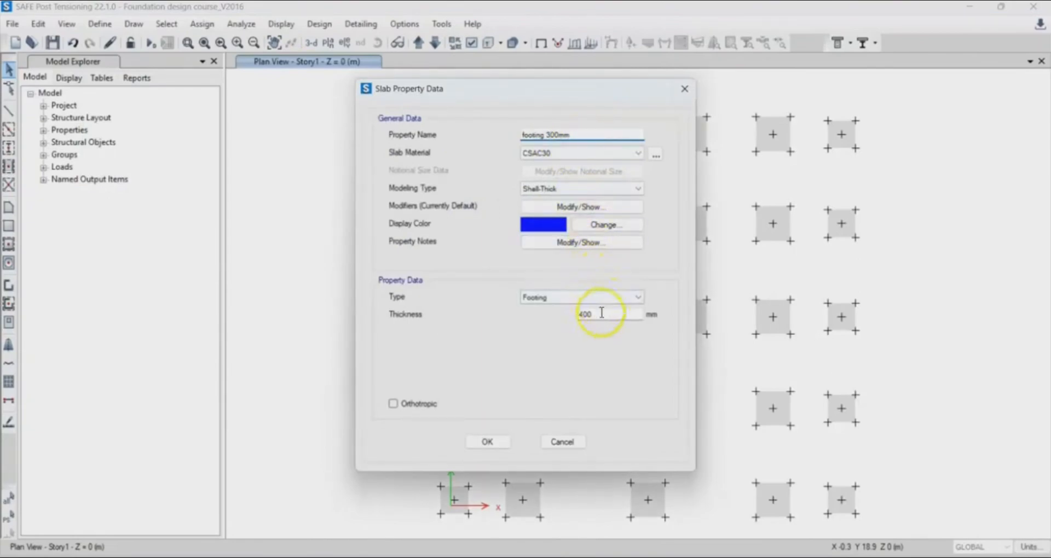
double_click(583, 315)
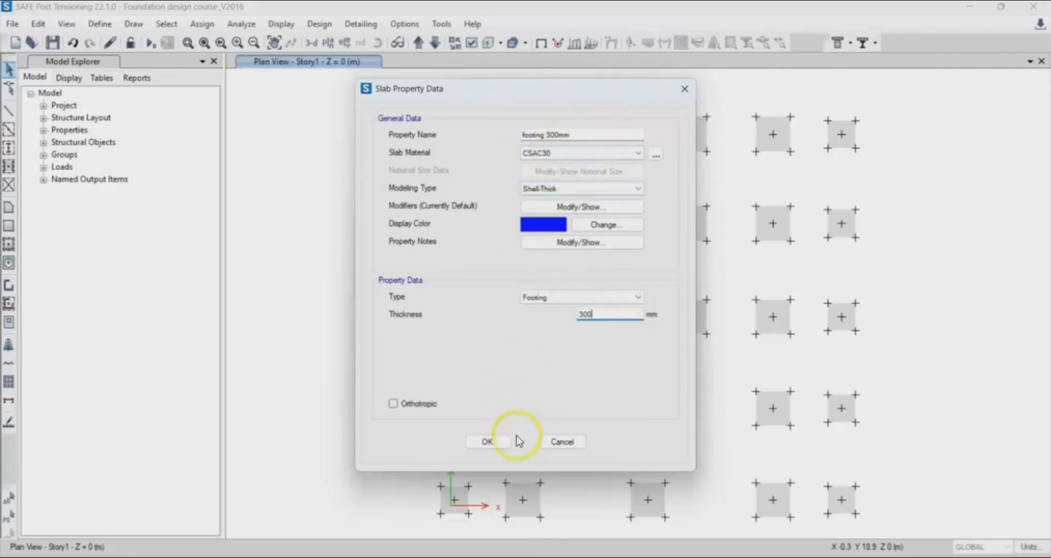
left_click(494, 441)
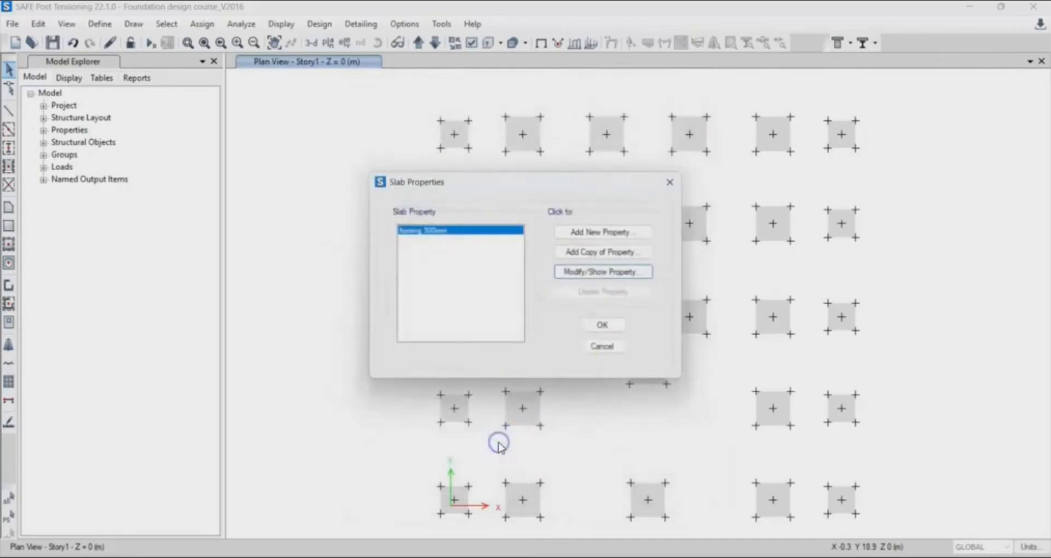
left_click(602, 325)
Run the analysis with the thinner footings and save the model over the existing Foundation design course_V2016.FDB file.
left_click(148, 43)
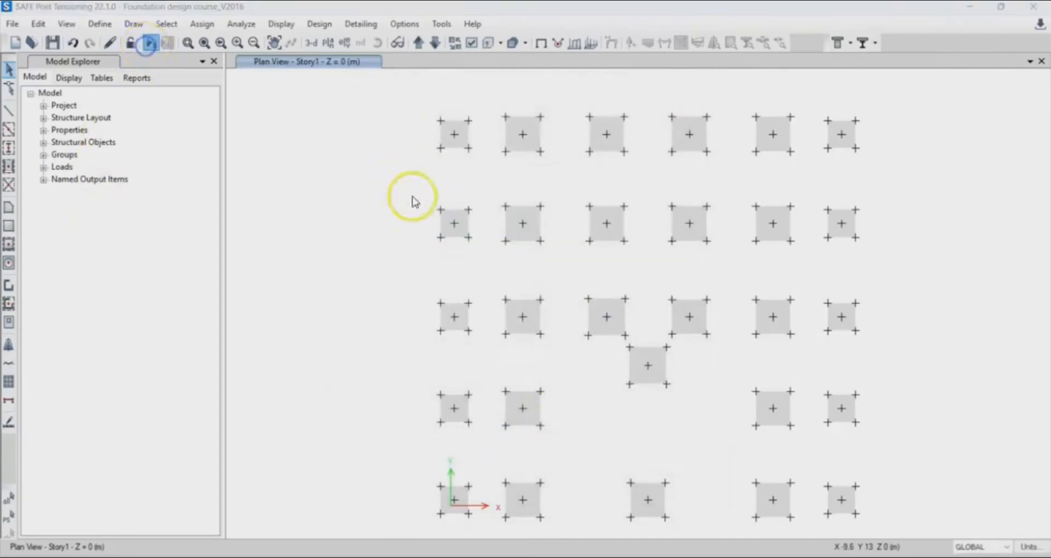
left_click(412, 316)
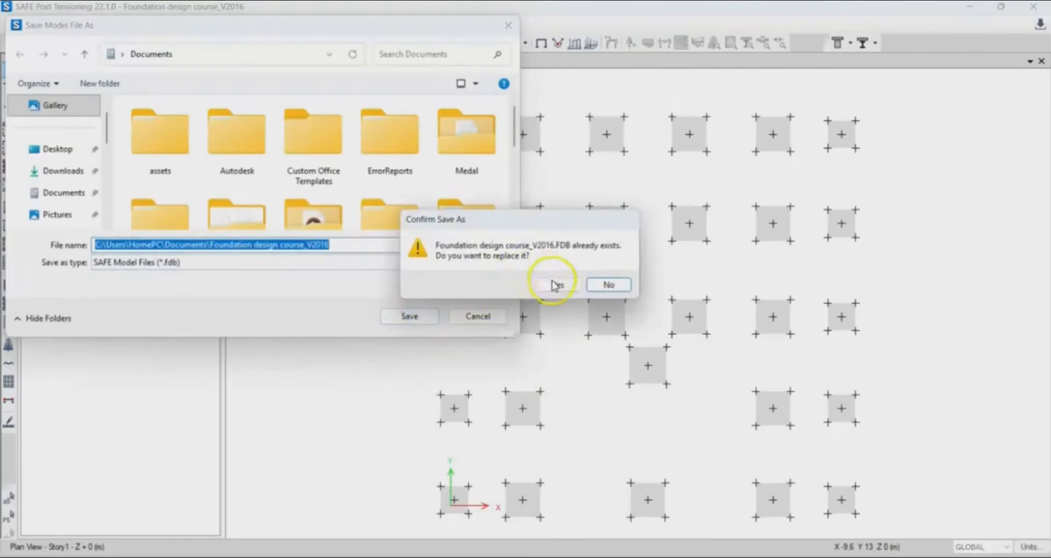
left_click(553, 286)
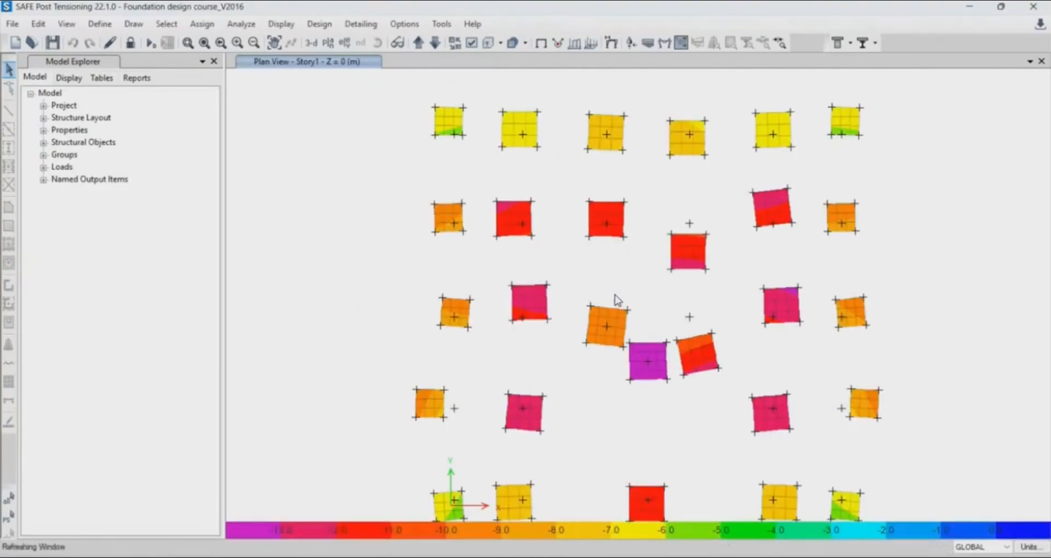
key("ctrl+shift+s")
left_click(409, 315)
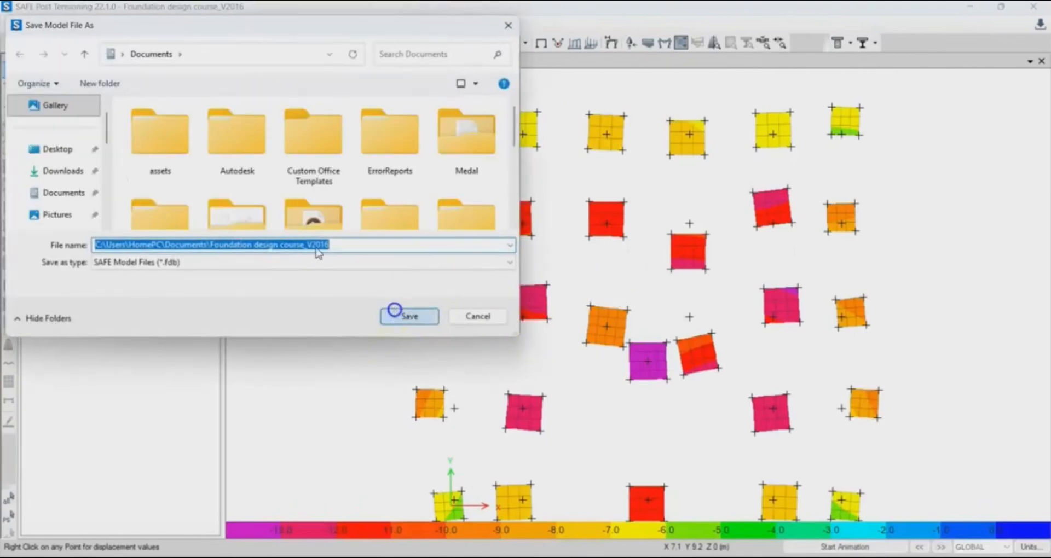
left_click(558, 284)
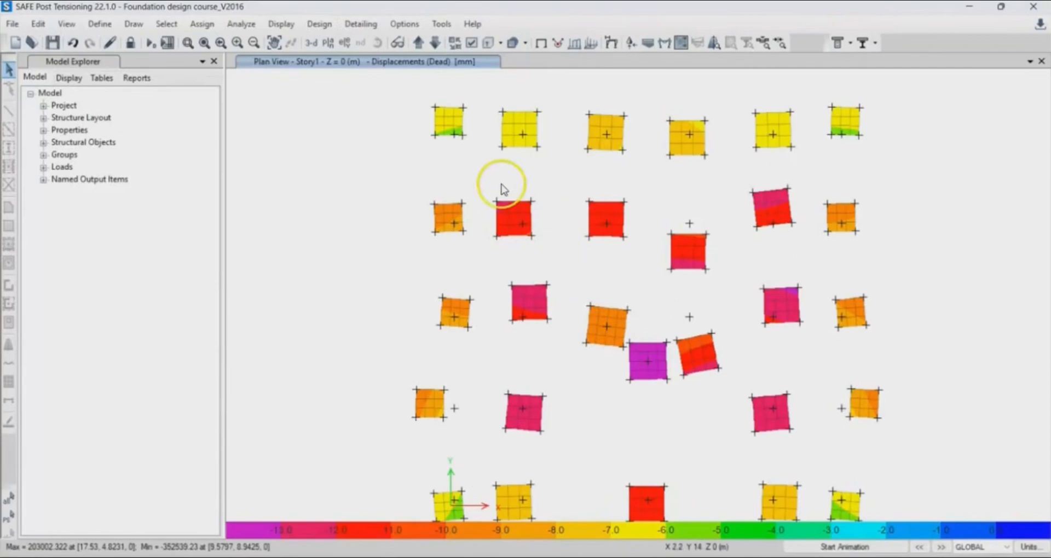
Display the punching shear design results for the 300 mm footings and review the ratios across the plan.
left_click(281, 23)
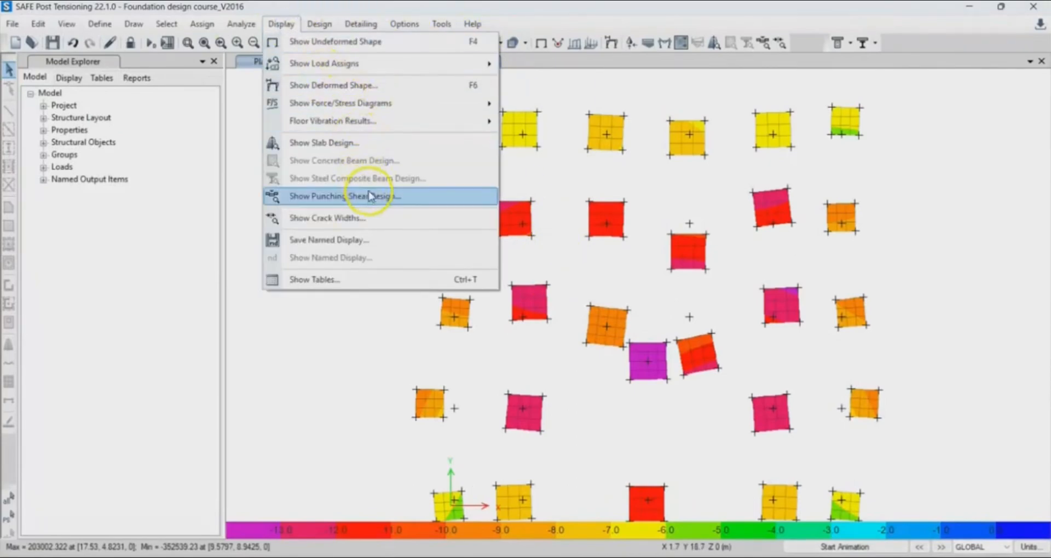
left_click(374, 203)
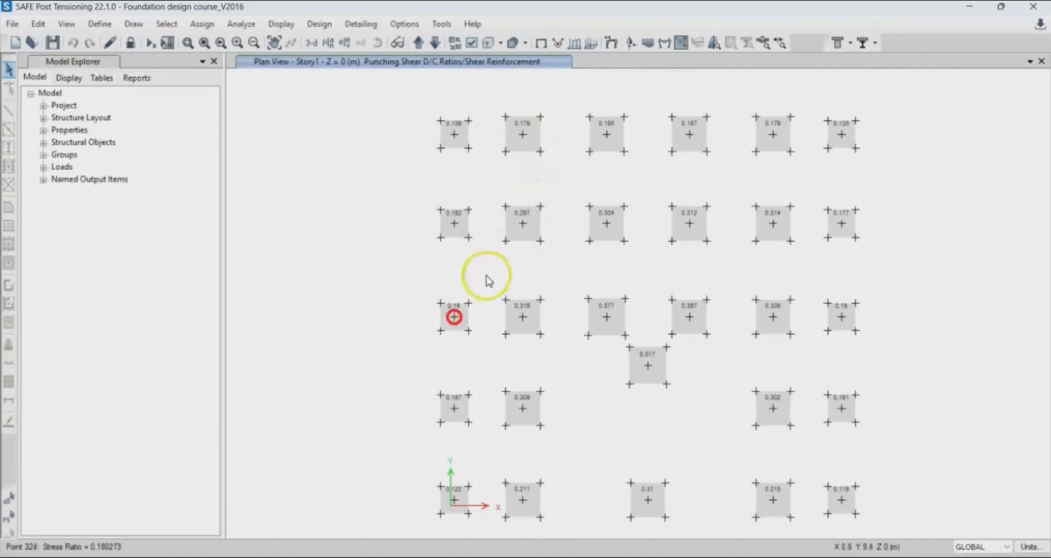
left_click(367, 209)
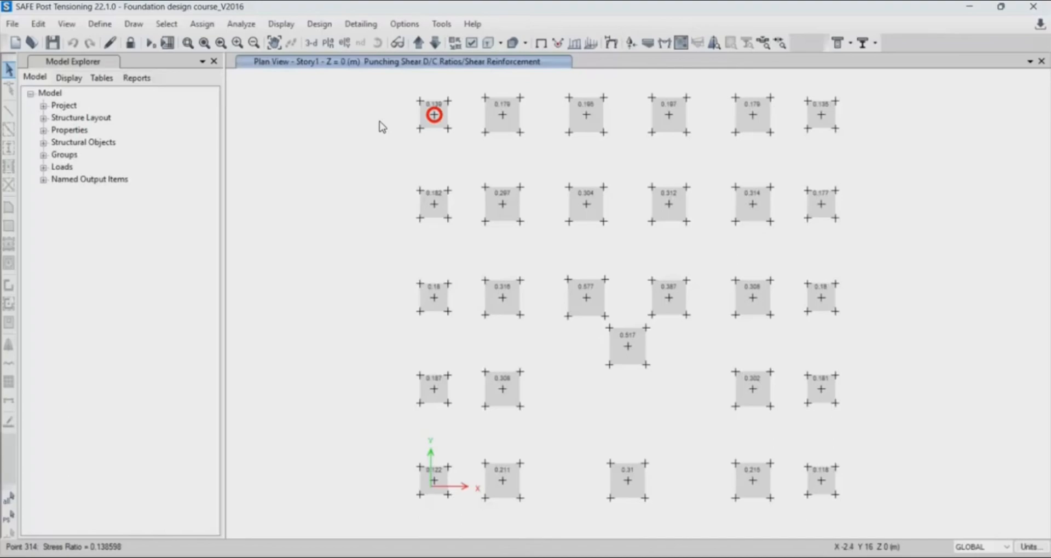
left_click(370, 109)
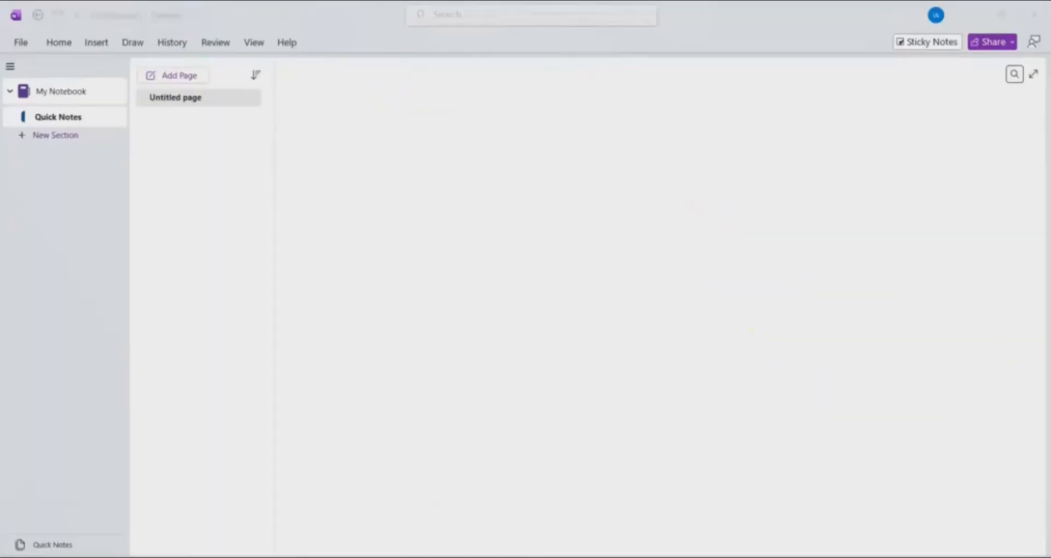
Switch to OneNote and sketch a footing outline with a small column rectangle at its centre using the black pen.
left_click(132, 43)
left_click(177, 69)
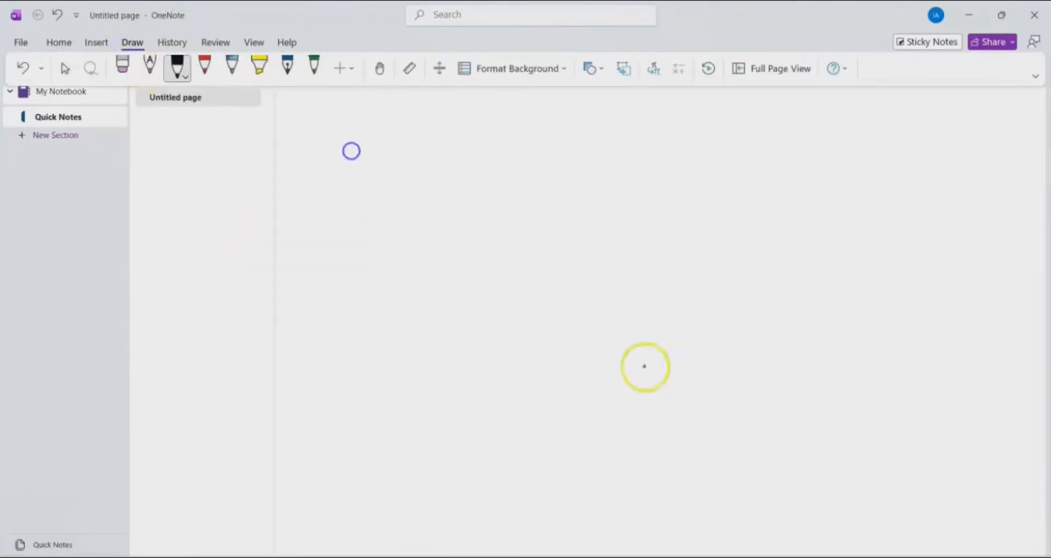
mouse_move(481, 235)
left_mouse_down()
mouse_move(481, 342)
mouse_move(658, 355)
mouse_move(652, 228)
mouse_move(482, 237)
left_mouse_up()
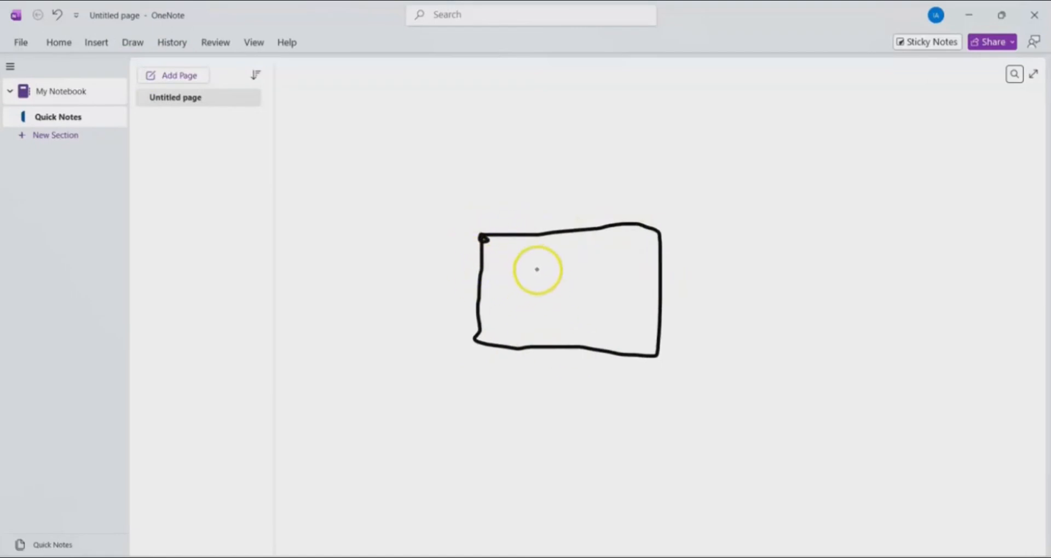
left_click_drag(537, 269, 534, 304)
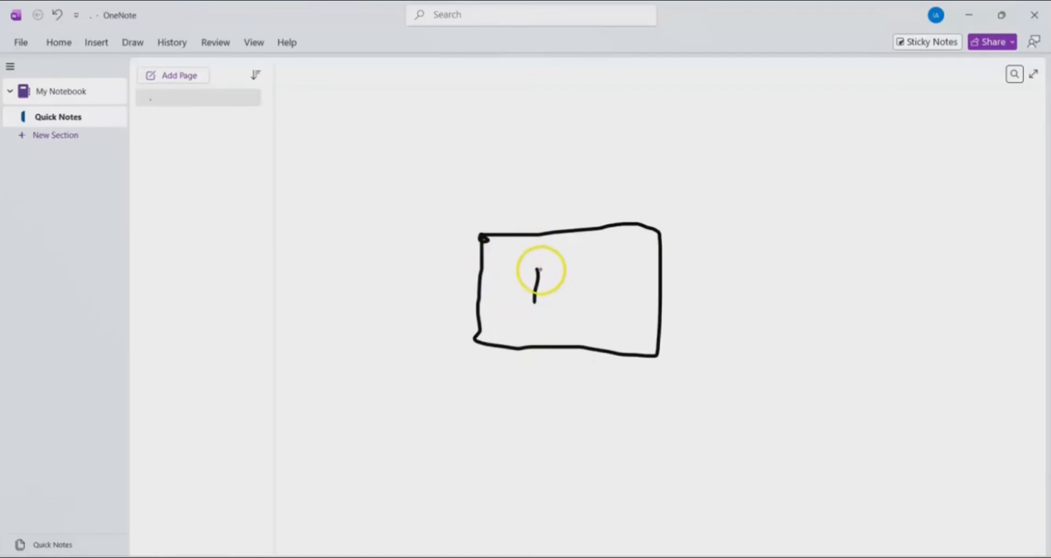
mouse_move(538, 268)
left_mouse_down()
mouse_move(590, 277)
mouse_move(587, 301)
mouse_move(532, 302)
left_mouse_up()
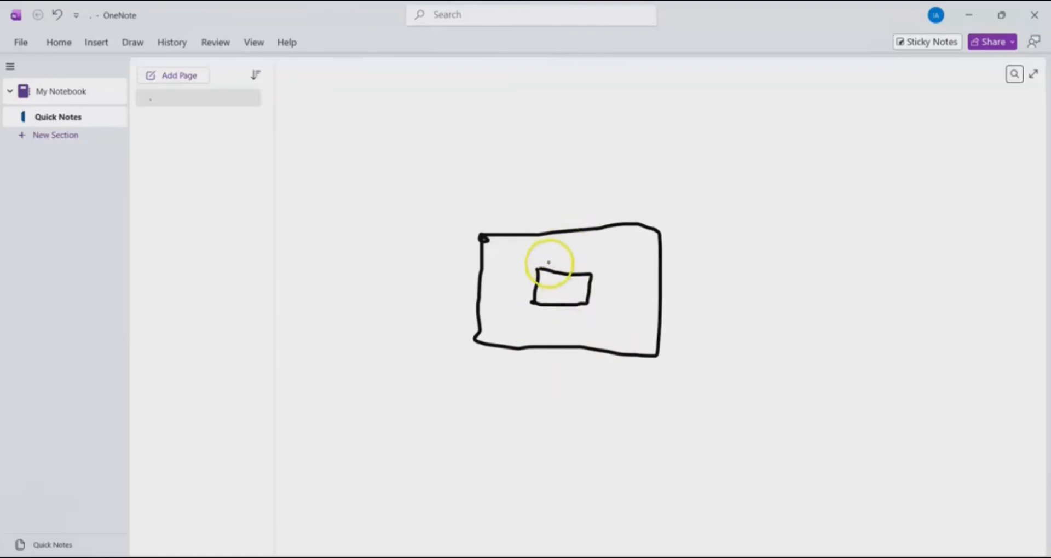
Draw a red critical perimeter around the column rectangle and hatch the band between the two outlines.
left_click(133, 42)
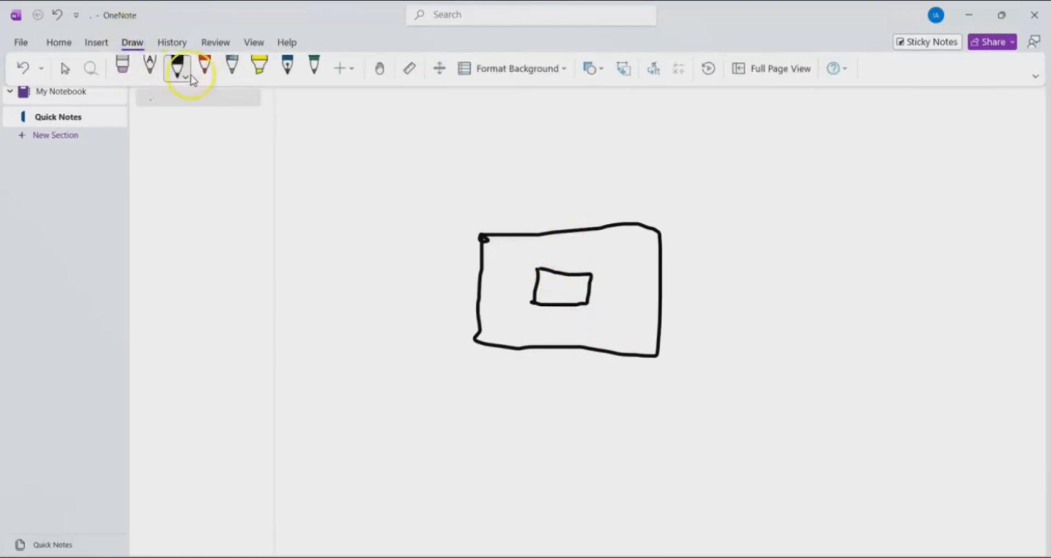
left_click(204, 68)
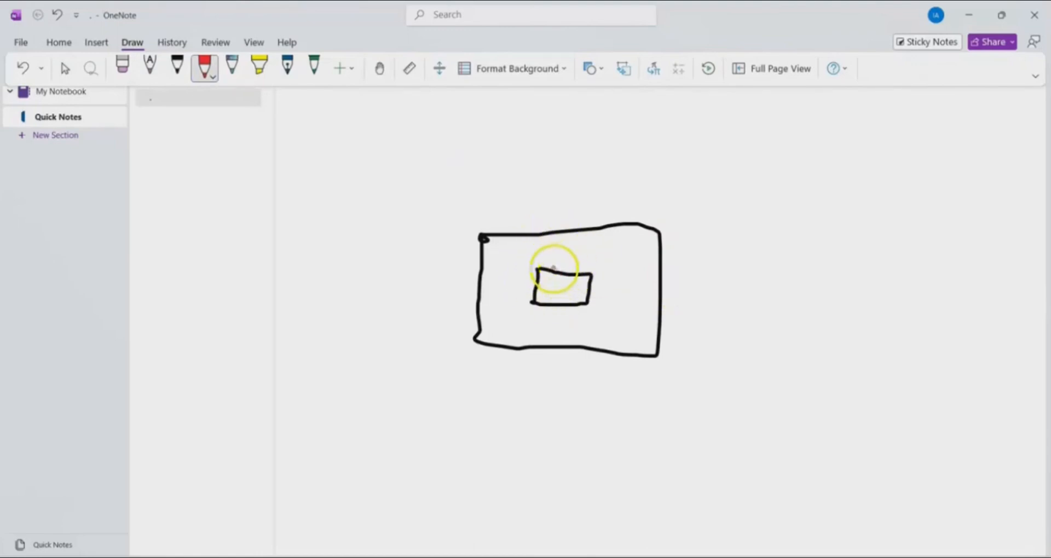
mouse_move(524, 261)
left_mouse_down()
mouse_move(513, 318)
mouse_move(608, 320)
mouse_move(610, 262)
mouse_move(525, 257)
left_mouse_up()
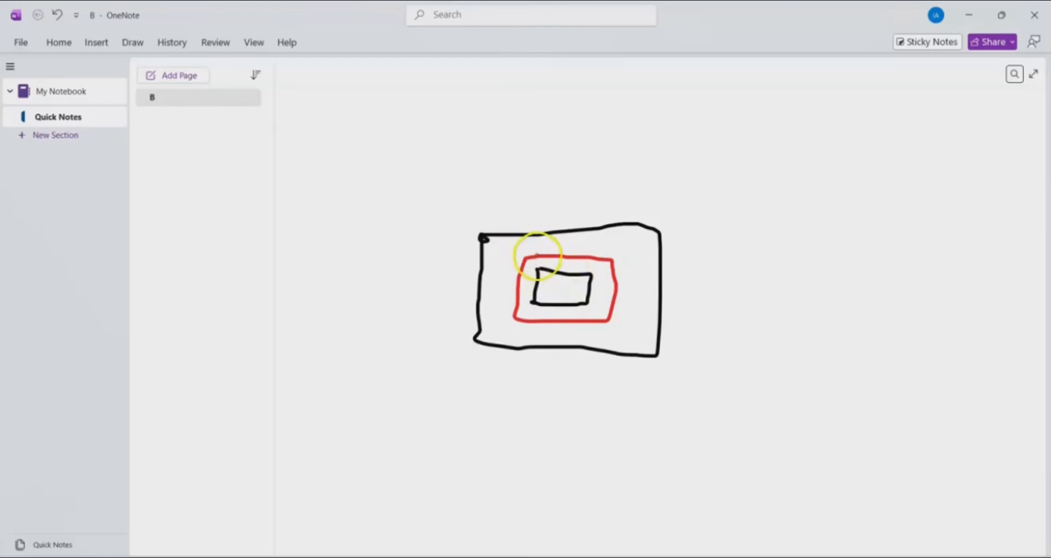
mouse_move(537, 256)
left_mouse_down()
mouse_move(528, 286)
mouse_move(541, 315)
mouse_move(591, 298)
mouse_move(602, 274)
mouse_move(595, 261)
mouse_move(568, 268)
left_mouse_up()
left_click_drag(584, 258, 581, 263)
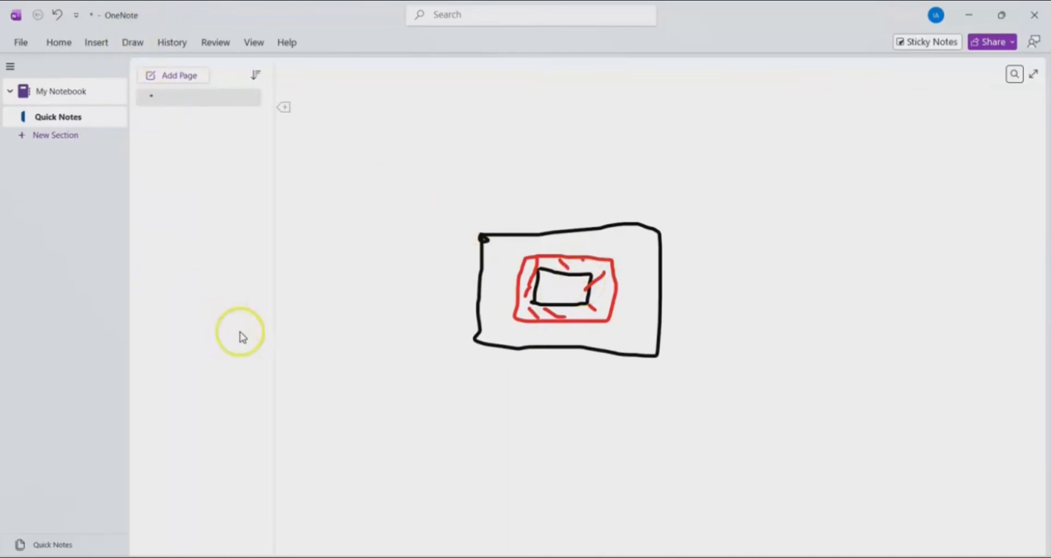
Undo the red hatching and the red perimeter around the column.
key("ctrl+z")
key("ctrl+z")
key("ctrl+z")
key("ctrl+z")
key("ctrl+z")
key("ctrl+z")
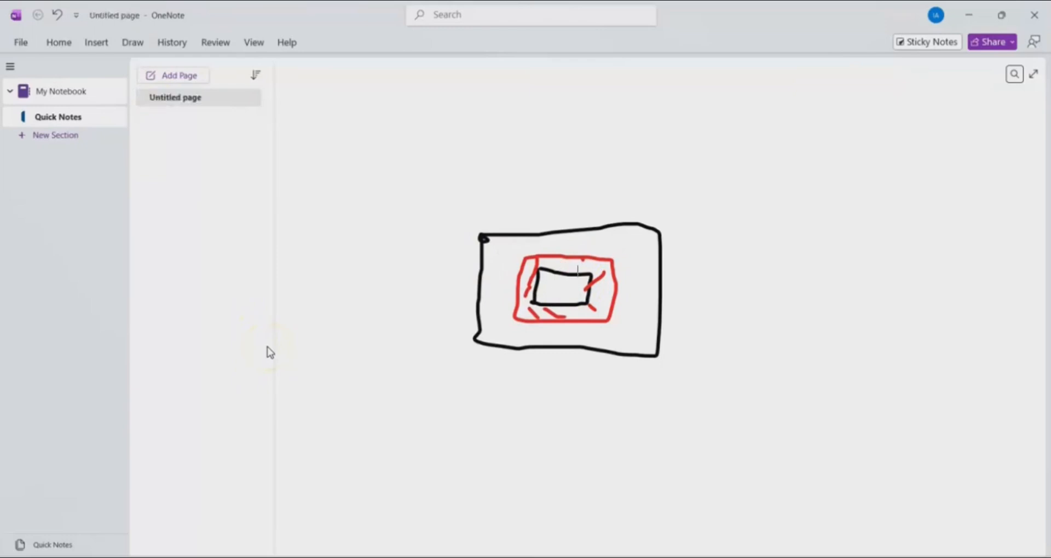
key("ctrl+z")
key("ctrl+z")
key("ctrl+z")
key("ctrl+z")
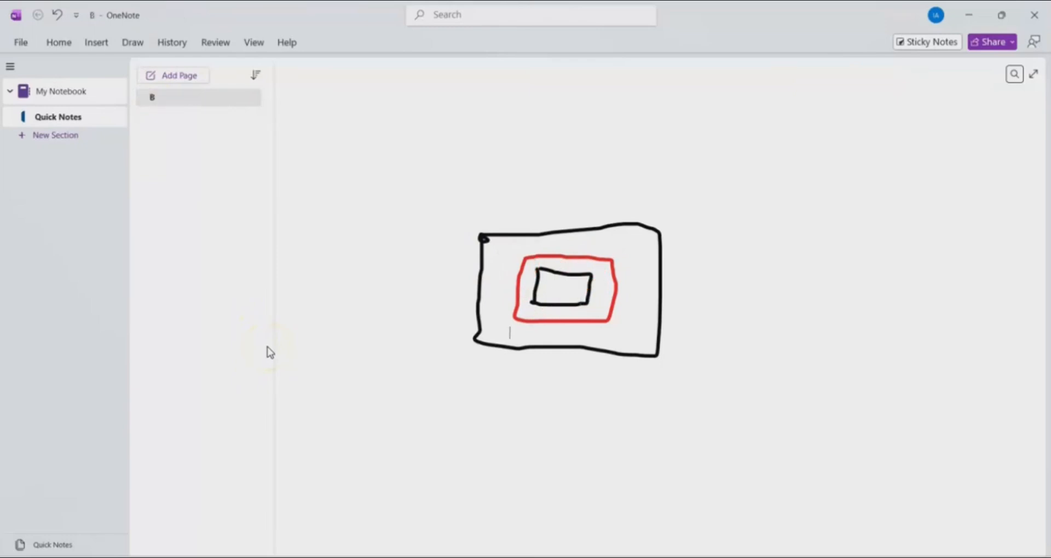
Draw a red vertical section line across the footing, offset from the column's right face, and hatch the strip beyond it.
left_click(132, 44)
left_click(204, 67)
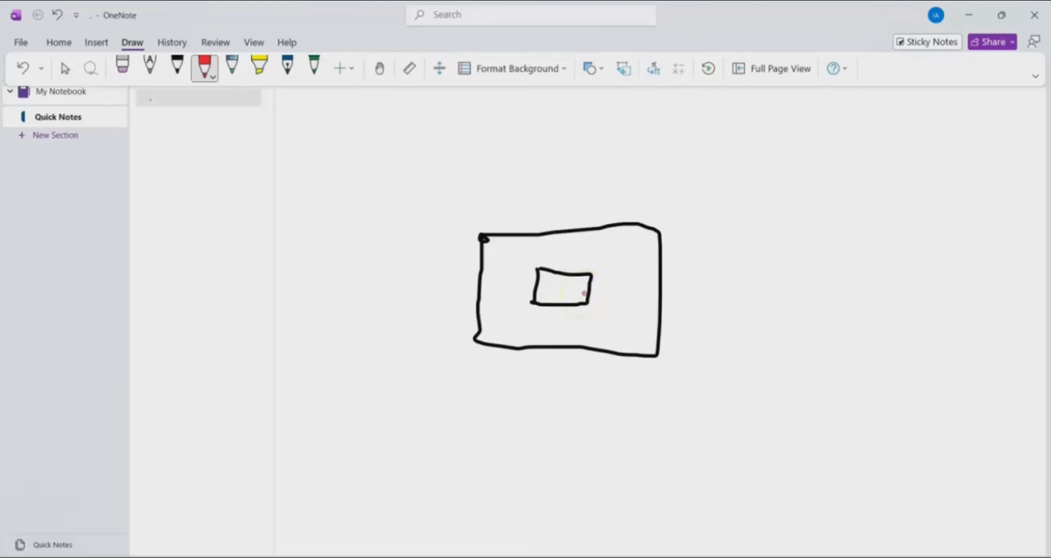
key("ctrl+F1")
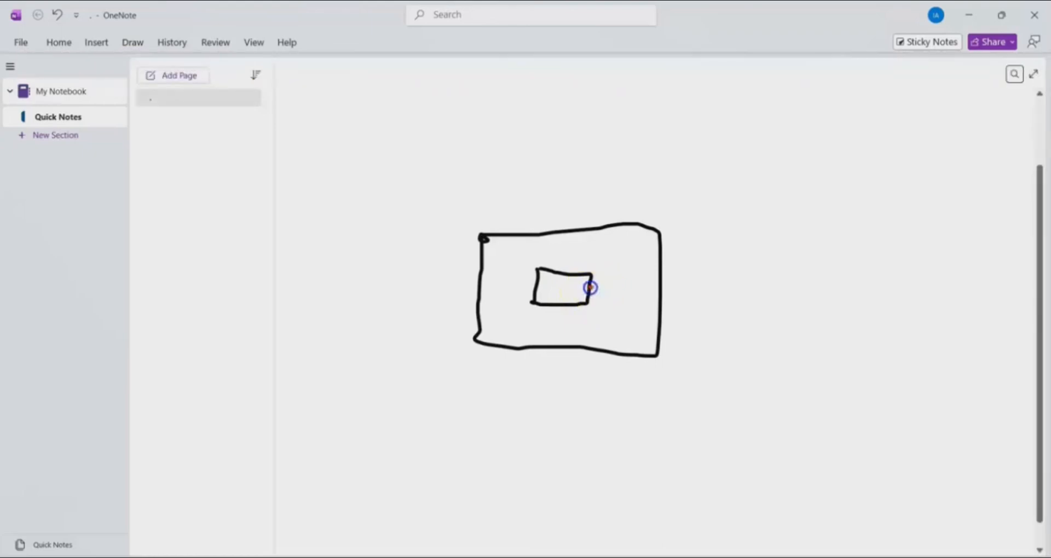
left_click_drag(590, 287, 609, 289)
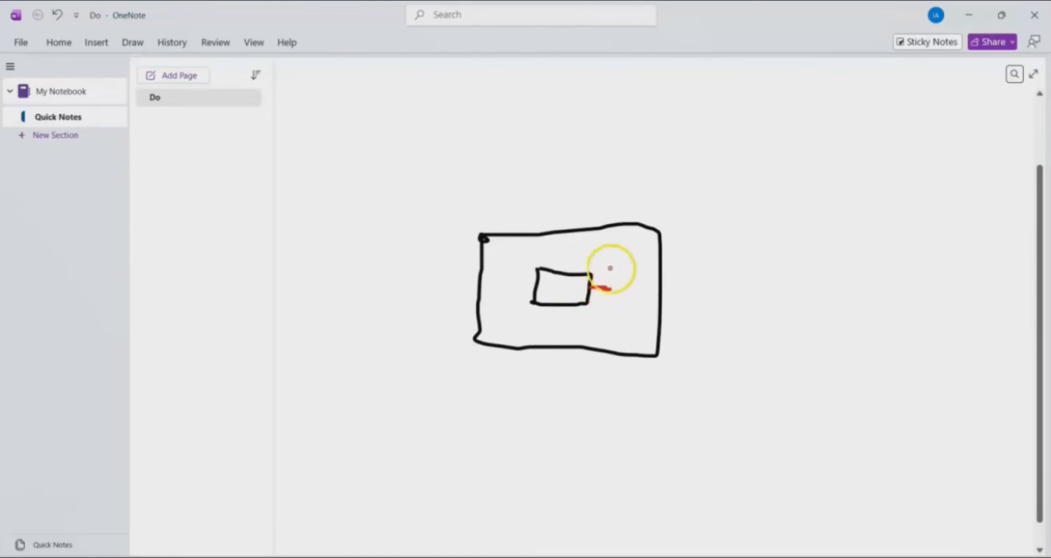
left_click_drag(610, 224, 617, 371)
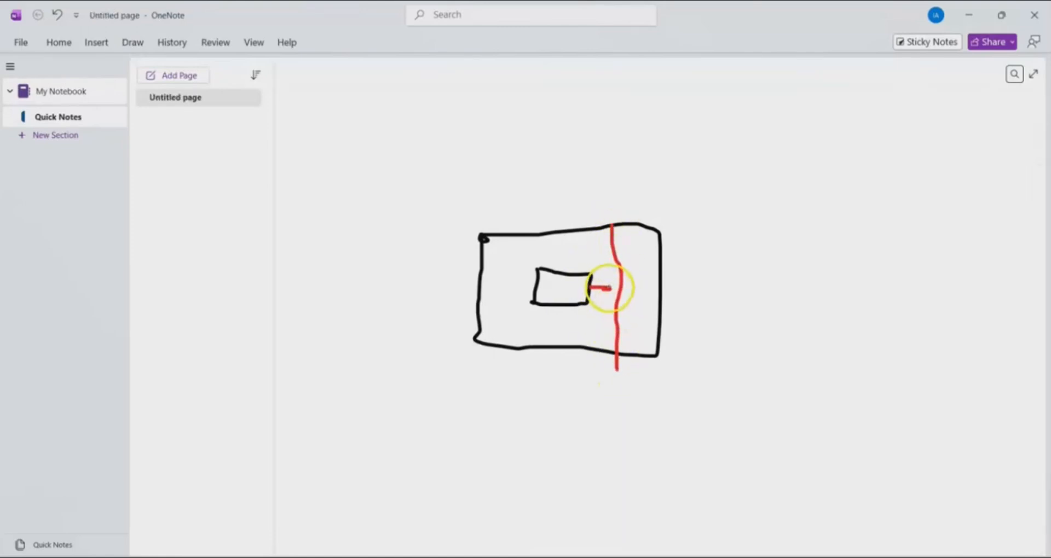
left_click_drag(609, 288, 618, 288)
left_click_drag(615, 250, 655, 232)
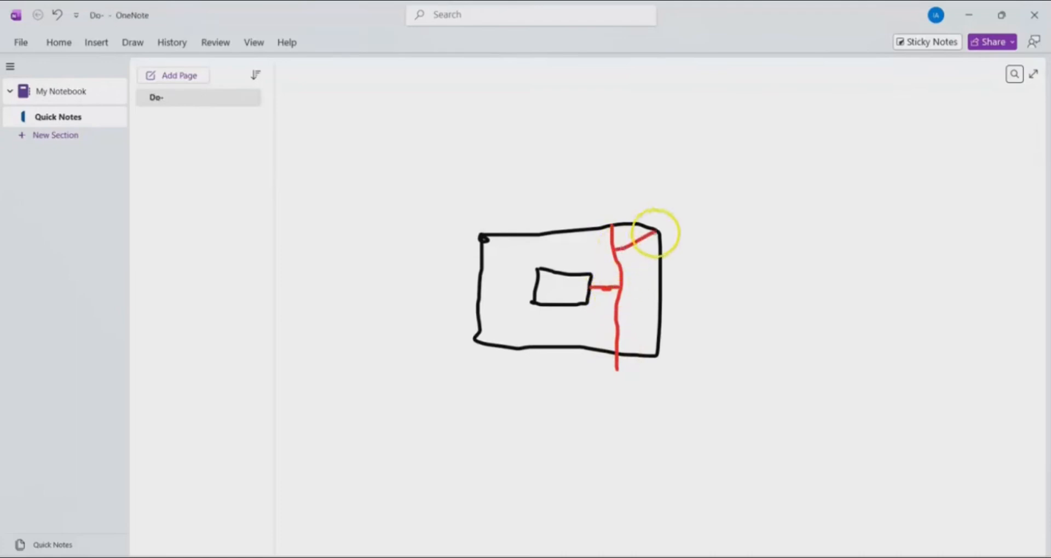
left_click_drag(625, 268, 658, 266)
left_click_drag(620, 293, 655, 288)
mouse_move(614, 318)
left_mouse_down()
mouse_move(654, 316)
mouse_move(636, 341)
mouse_move(654, 340)
left_mouse_up()
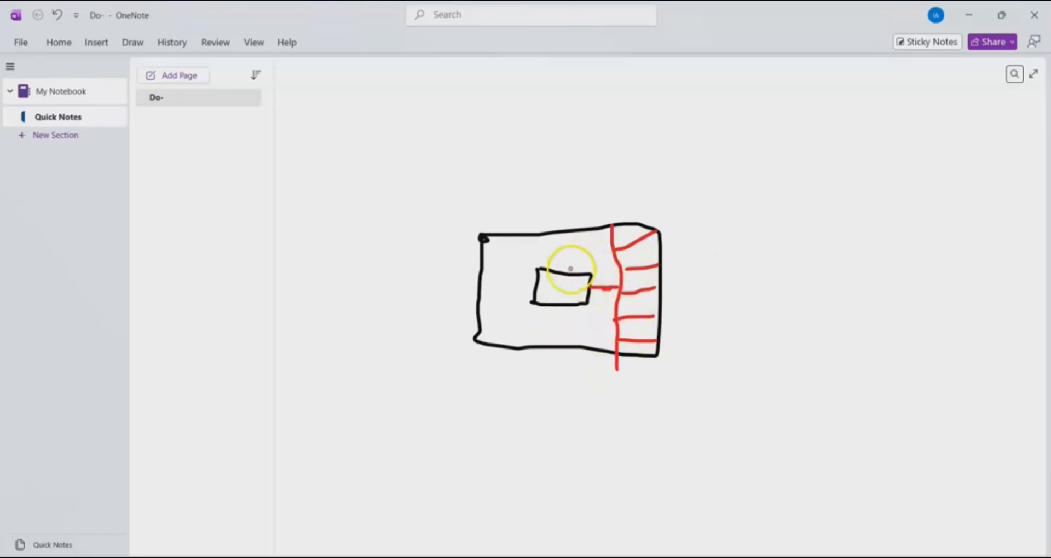
Draw a red horizontal section line offset above the column and hatch the strip up to the footing's upper edge.
left_click_drag(561, 274, 560, 264)
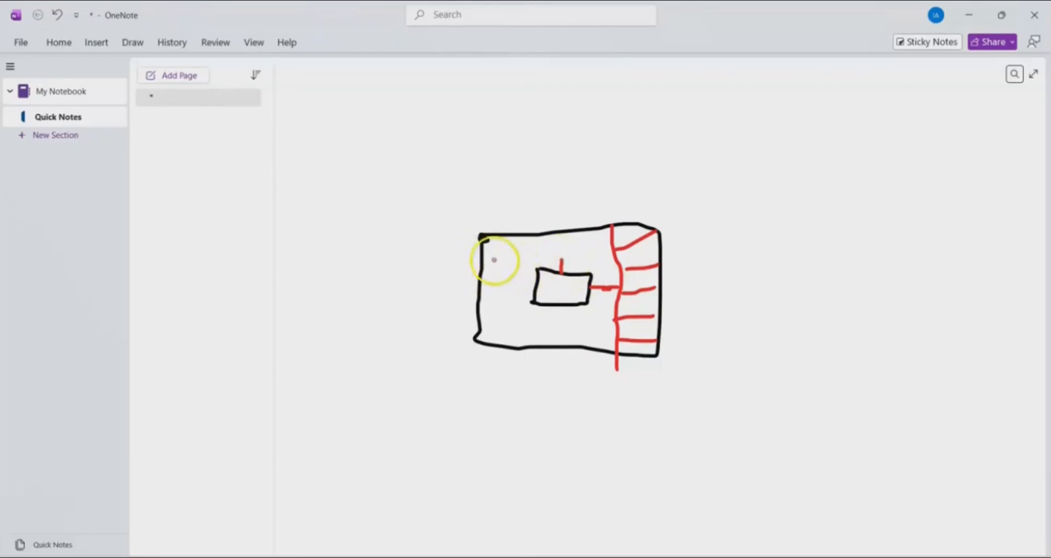
left_click_drag(484, 255, 685, 258)
mouse_move(487, 235)
left_mouse_down()
mouse_move(503, 262)
mouse_move(550, 245)
mouse_move(582, 258)
left_mouse_up()
left_click_drag(585, 232, 611, 261)
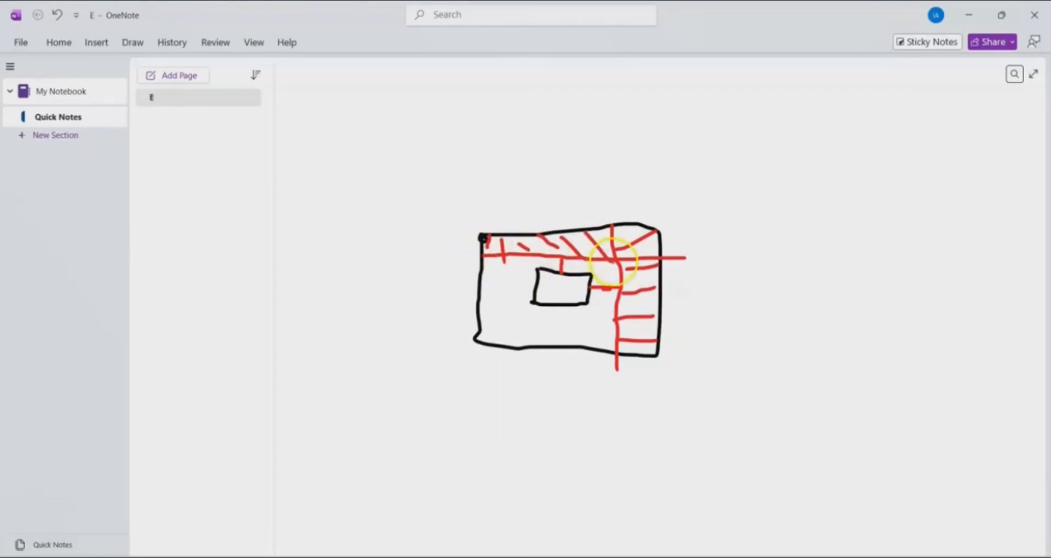
left_click_drag(613, 227, 634, 254)
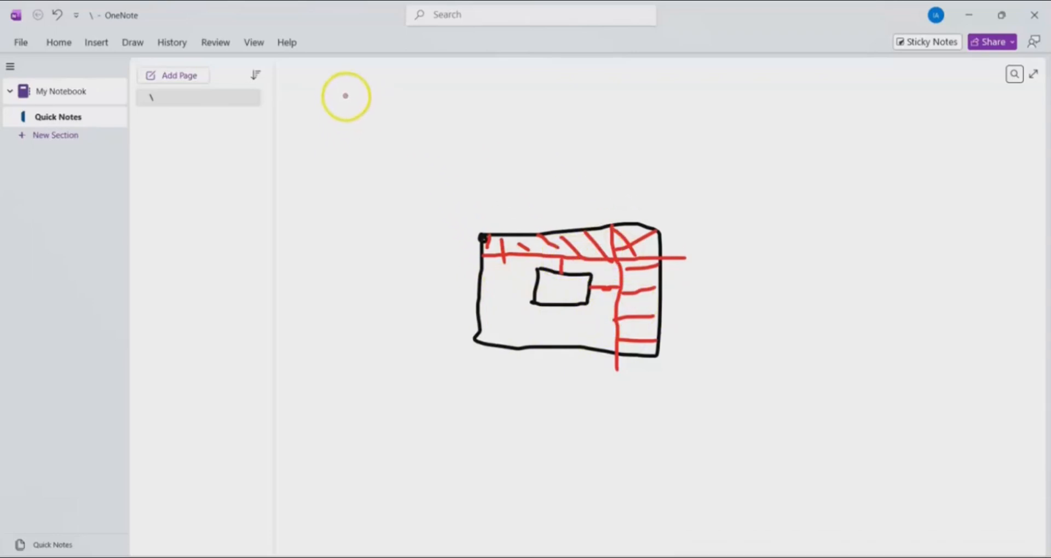
Handwrite the effective depth expression "d = 500 - 75 - 8 =" in red above the sketch, with a small "a" beneath the d.
mouse_move(343, 77)
left_mouse_down()
mouse_move(341, 94)
mouse_move(342, 78)
mouse_move(348, 94)
mouse_move(372, 83)
mouse_move(389, 94)
mouse_move(392, 133)
left_mouse_up()
mouse_move(422, 96)
left_mouse_down()
mouse_move(428, 106)
mouse_move(456, 105)
mouse_move(455, 87)
mouse_move(482, 99)
left_mouse_up()
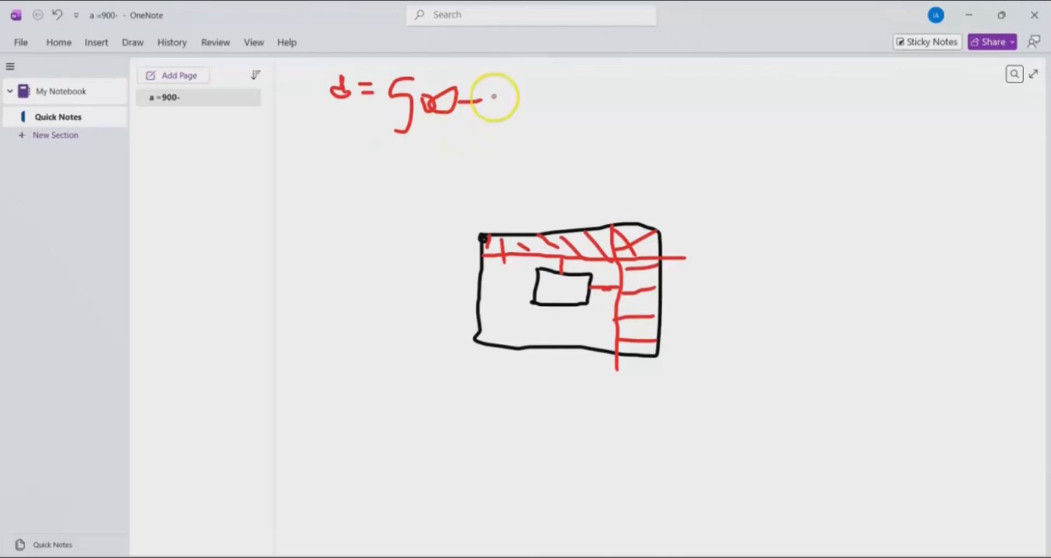
mouse_move(496, 81)
left_mouse_down()
mouse_move(507, 84)
mouse_move(513, 129)
mouse_move(512, 105)
left_mouse_up()
left_click_drag(551, 79, 537, 119)
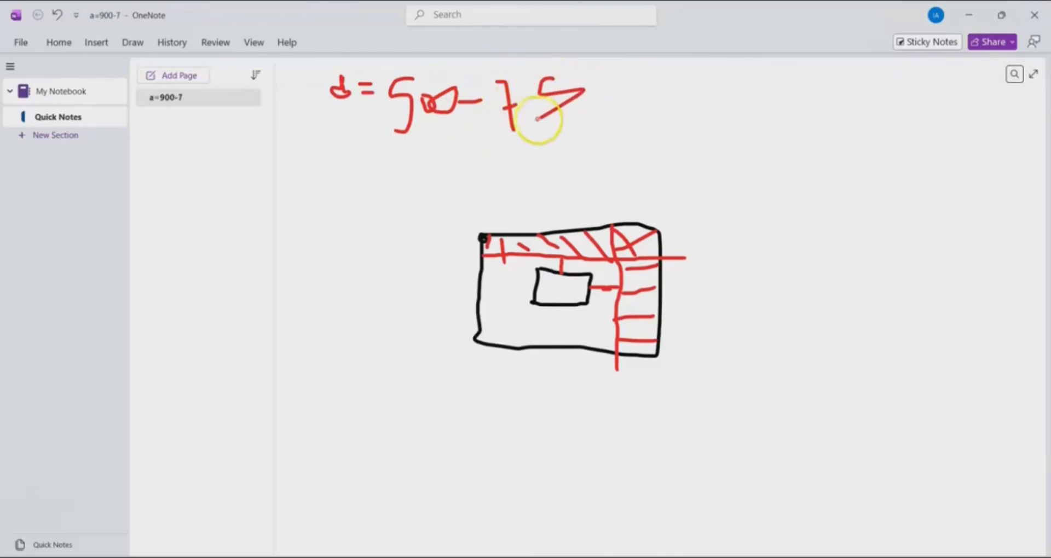
left_click_drag(603, 101, 630, 100)
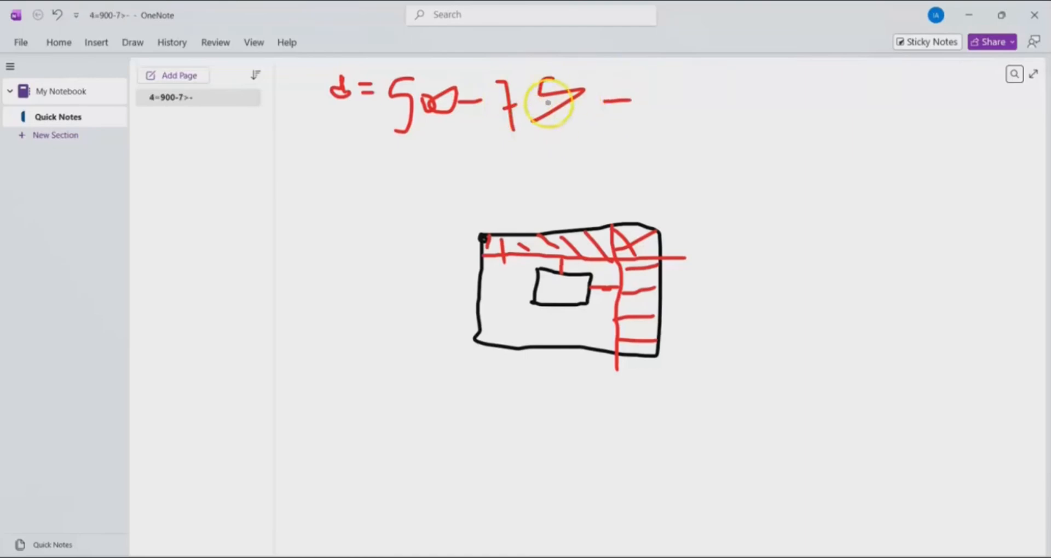
left_click_drag(543, 80, 563, 73)
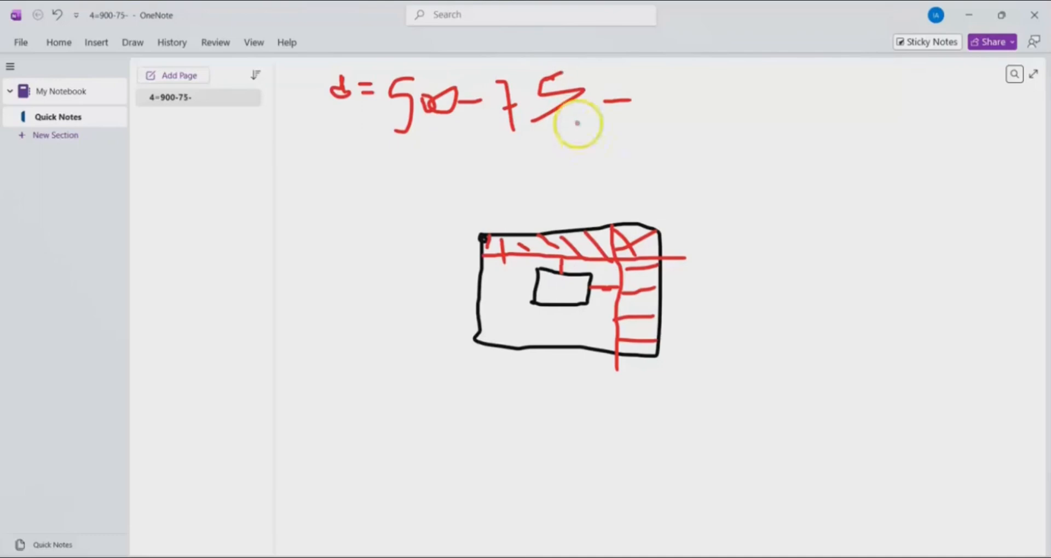
mouse_move(664, 82)
left_mouse_down()
mouse_move(634, 98)
mouse_move(648, 112)
mouse_move(728, 92)
mouse_move(724, 113)
left_mouse_up()
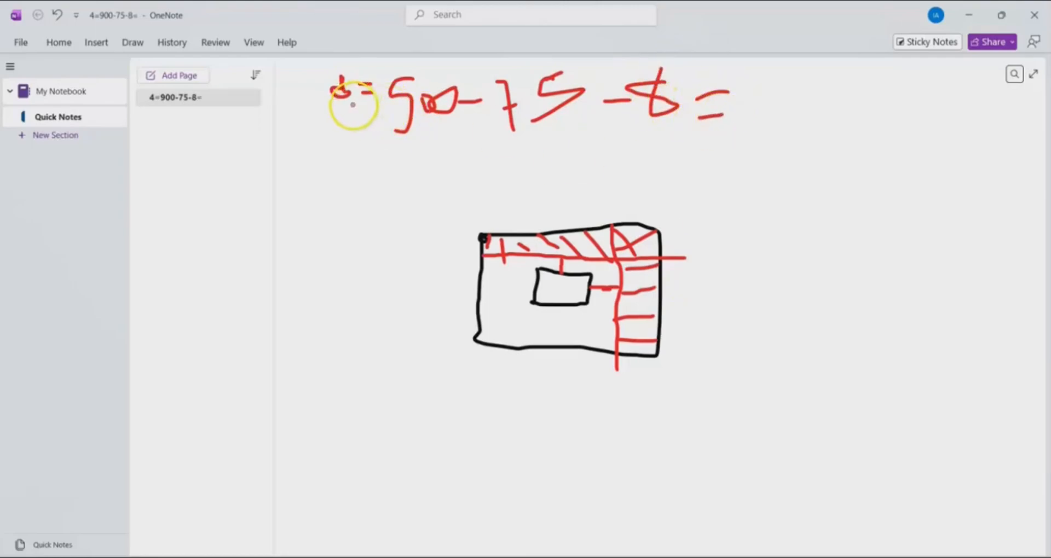
left_click_drag(356, 107, 354, 116)
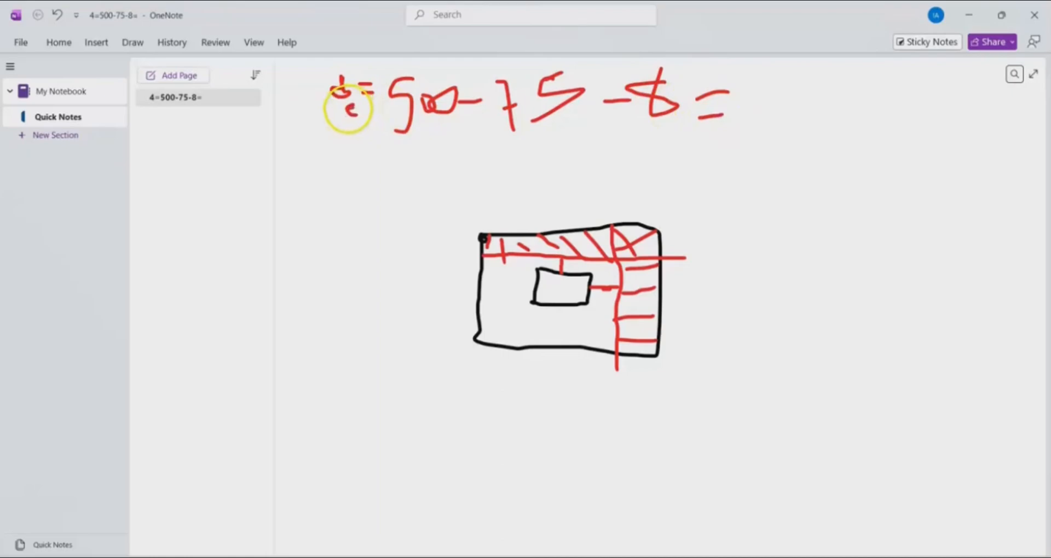
left_click_drag(362, 105, 365, 117)
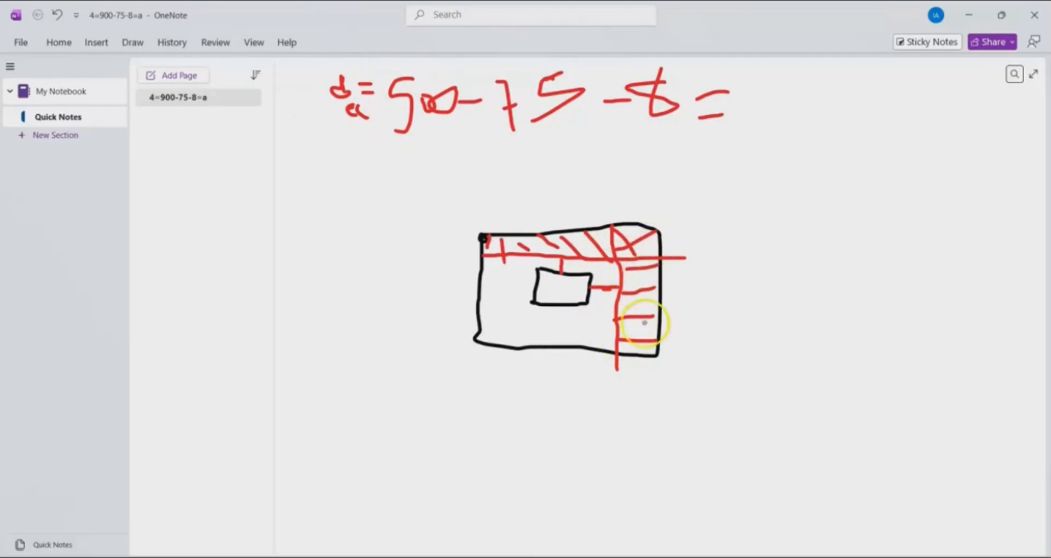
Add more red hatching strokes to the right and upper shear strips of the footing sketch.
left_click(638, 238)
mouse_move(628, 262)
left_mouse_down()
mouse_move(659, 268)
mouse_move(636, 326)
left_mouse_up()
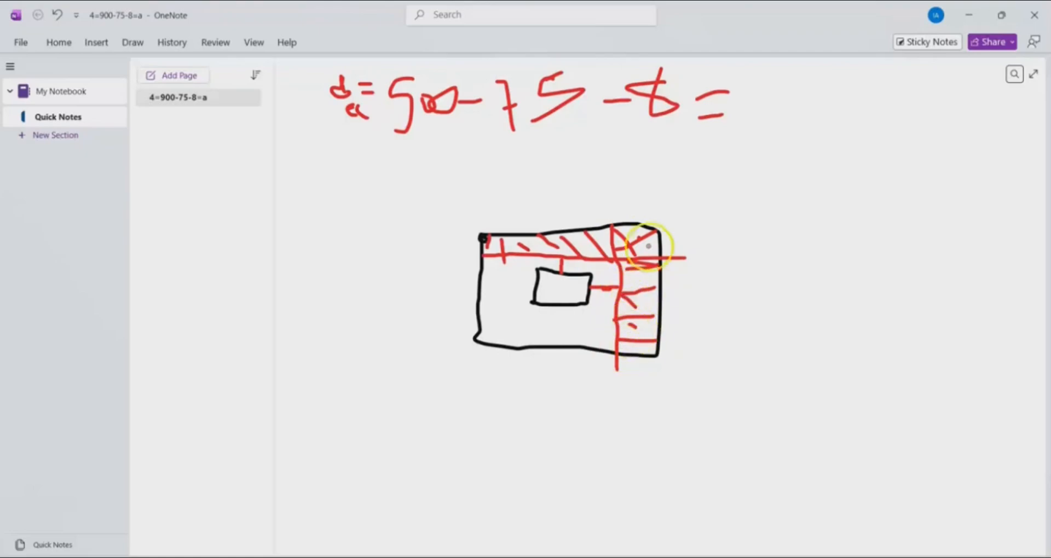
left_click_drag(624, 252, 656, 231)
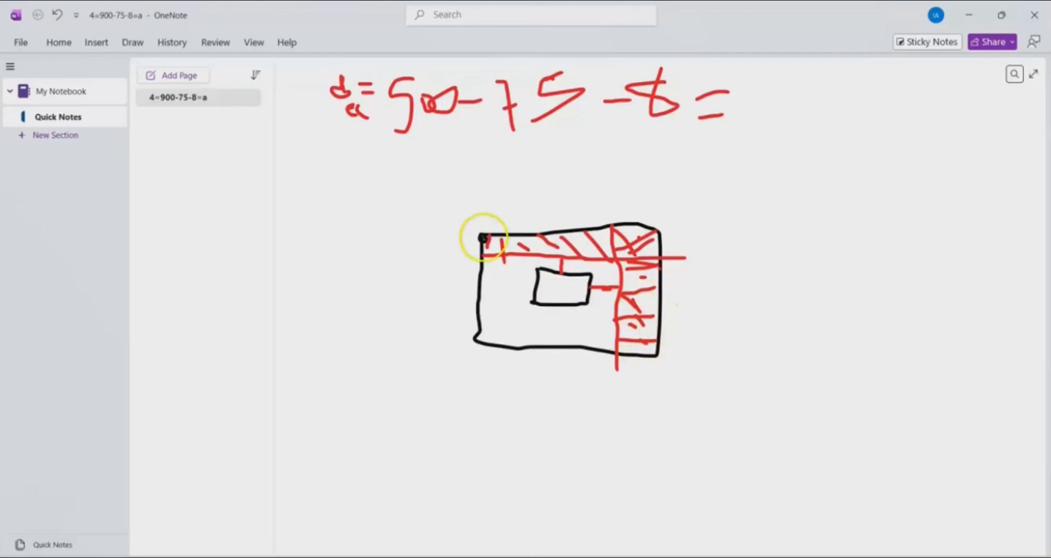
mouse_move(483, 239)
left_mouse_down()
mouse_move(550, 240)
mouse_move(583, 268)
mouse_move(612, 236)
mouse_move(624, 257)
mouse_move(636, 249)
left_mouse_up()
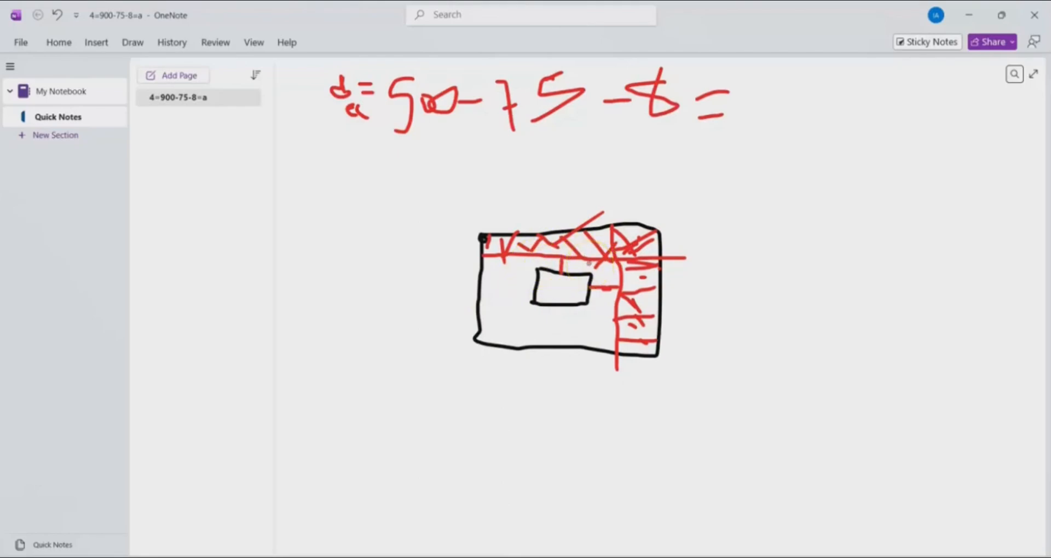
Consult clause 13.2.6.2 on one-way shear strength in ACI318M-25.pdf in Acrobat and return to the OneNote sketch.
left_click(680, 555)
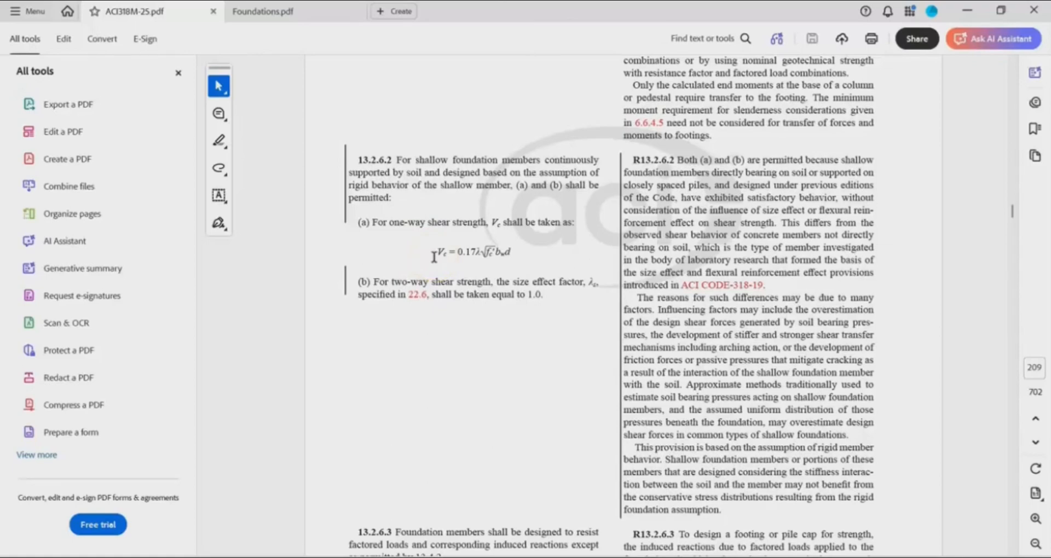
left_click(787, 556)
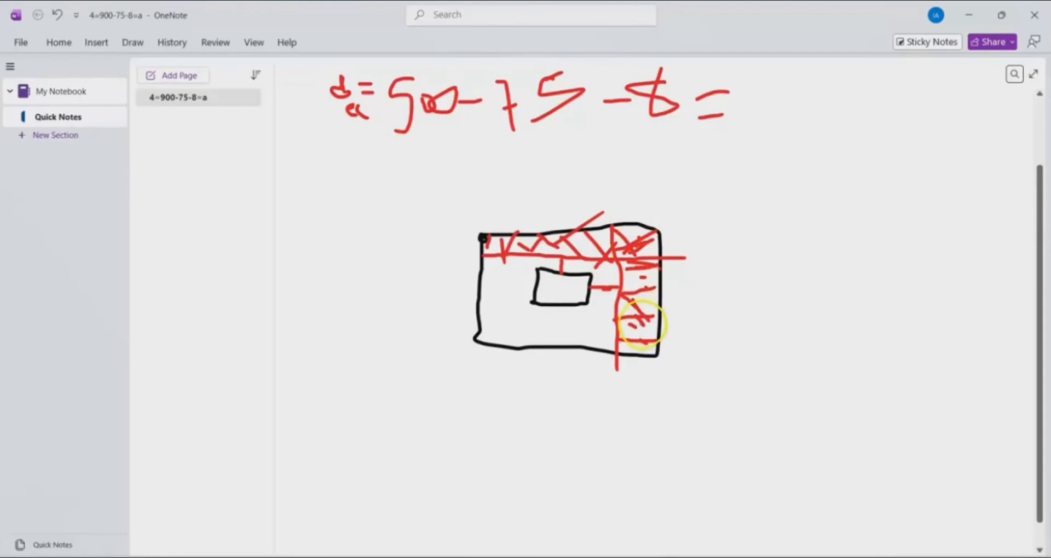
Handwrite "Vu → d" in red beside the footing sketch, with "φVc" below it.
mouse_move(735, 231)
left_mouse_down()
mouse_move(751, 243)
mouse_move(771, 219)
mouse_move(781, 248)
mouse_move(802, 218)
mouse_move(803, 253)
left_mouse_up()
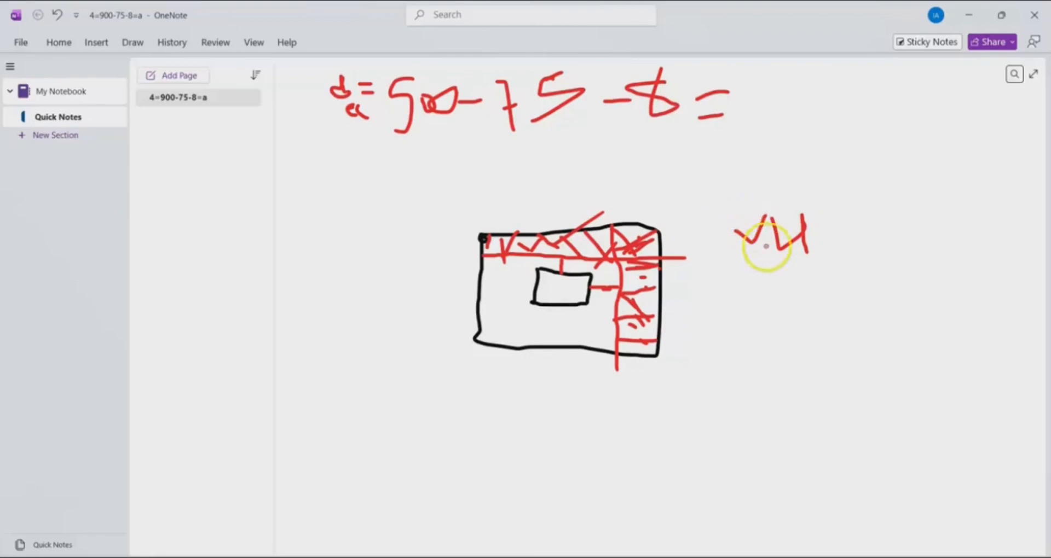
mouse_move(824, 241)
left_mouse_down()
mouse_move(839, 223)
mouse_move(844, 235)
left_mouse_up()
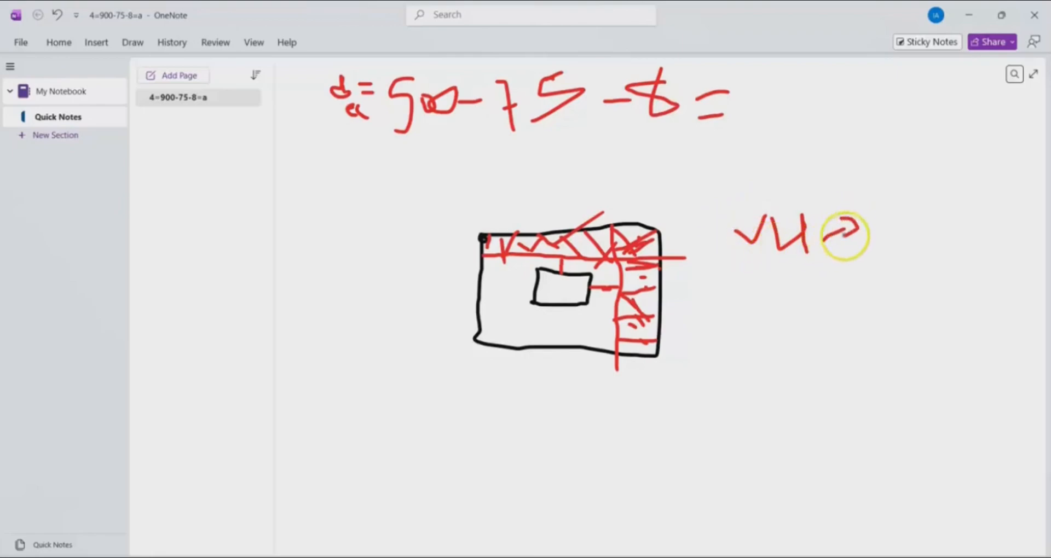
mouse_move(892, 180)
left_mouse_down()
mouse_move(872, 202)
mouse_move(888, 214)
left_mouse_up()
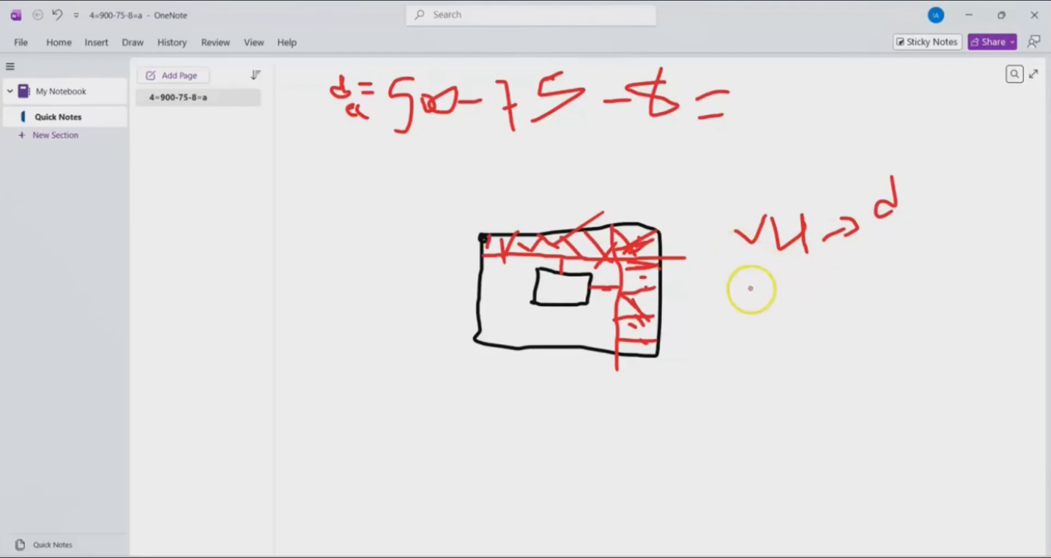
mouse_move(746, 290)
left_mouse_down()
mouse_move(741, 358)
mouse_move(732, 322)
mouse_move(764, 329)
mouse_move(772, 312)
mouse_move(792, 344)
left_mouse_up()
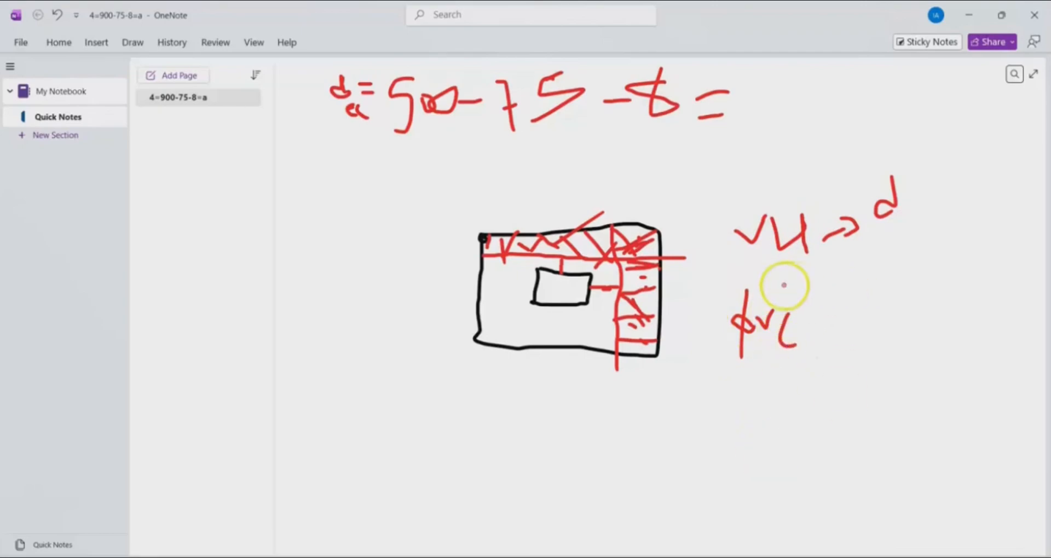
Circle "Vc" in red in the notes and recheck the one-way shear formula in clause 13.2.6.2 of ACI318M-25.pdf.
mouse_move(779, 284)
left_mouse_down()
mouse_move(757, 341)
mouse_move(805, 281)
left_mouse_up()
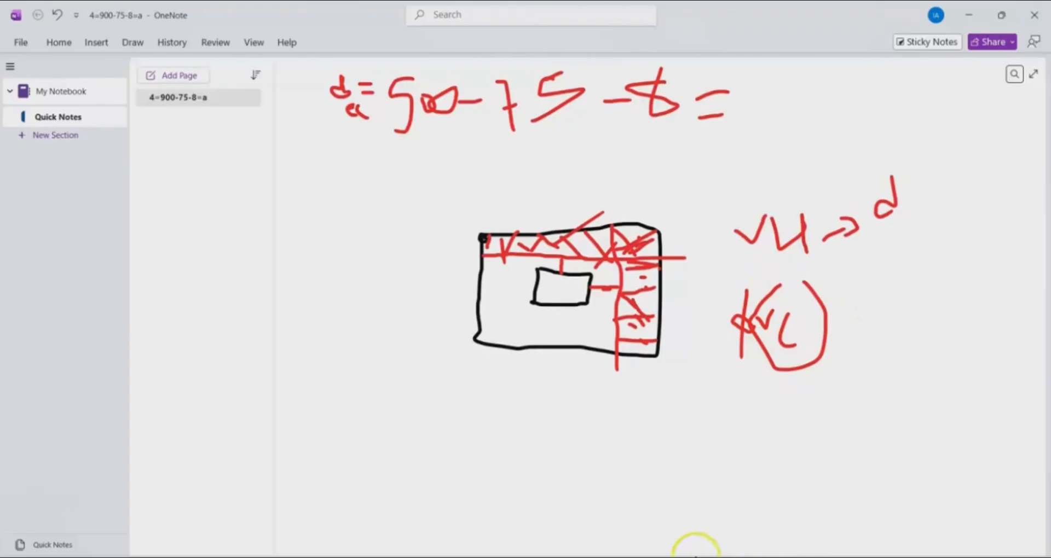
left_click(696, 556)
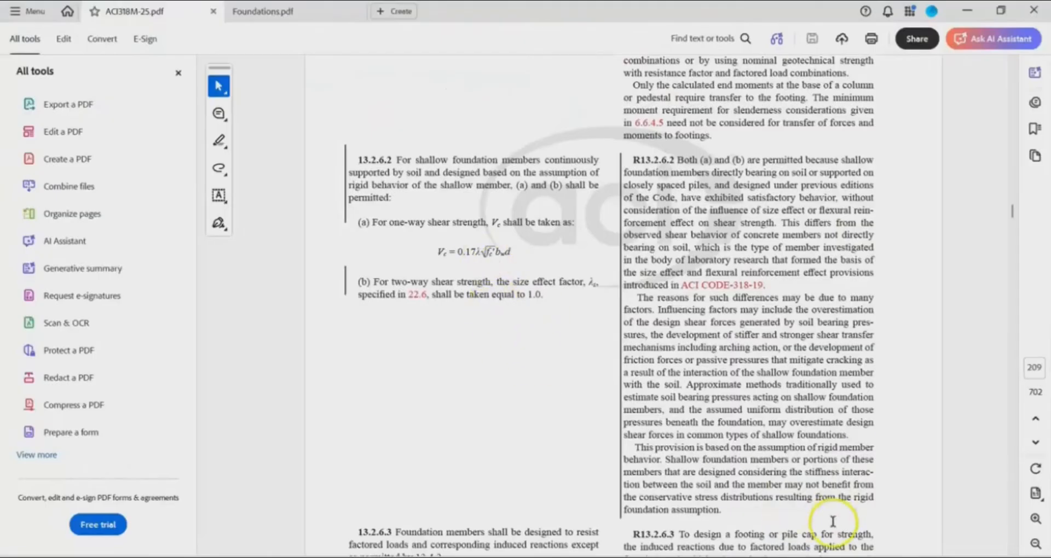
left_click(788, 556)
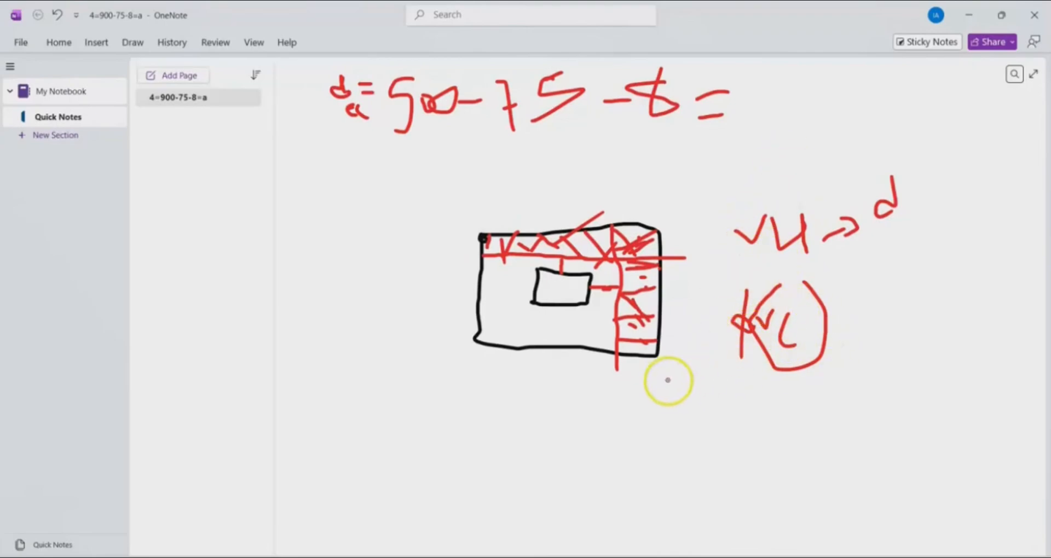
Handwrite "Vu ≤ φVc" in red below the circled Vc and draw a double-line arrow pointing at it.
mouse_move(668, 389)
left_mouse_down()
mouse_move(674, 405)
mouse_move(755, 417)
mouse_move(752, 438)
left_mouse_up()
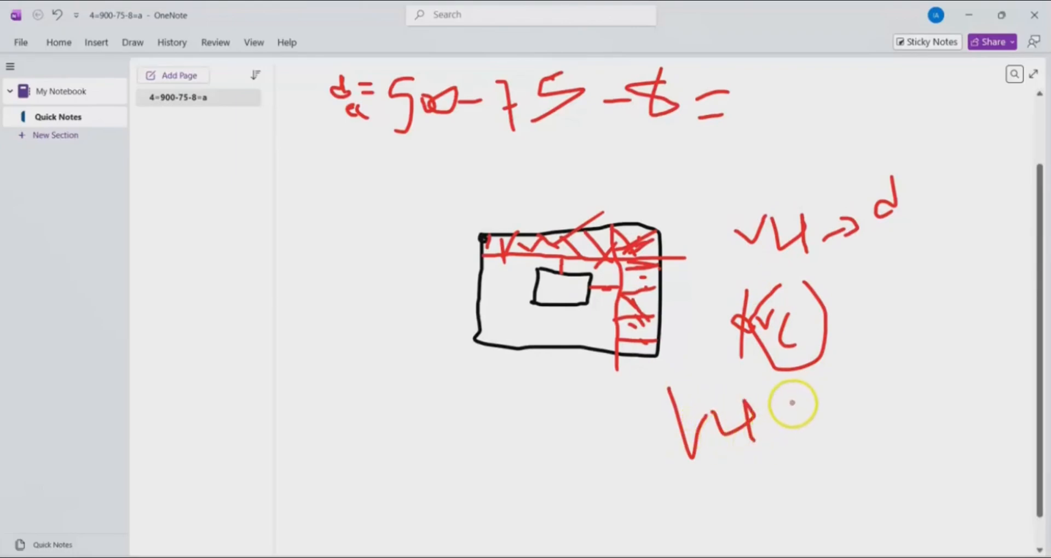
mouse_move(796, 398)
left_mouse_down()
mouse_move(771, 418)
mouse_move(811, 432)
left_mouse_up()
left_click_drag(830, 372, 833, 429)
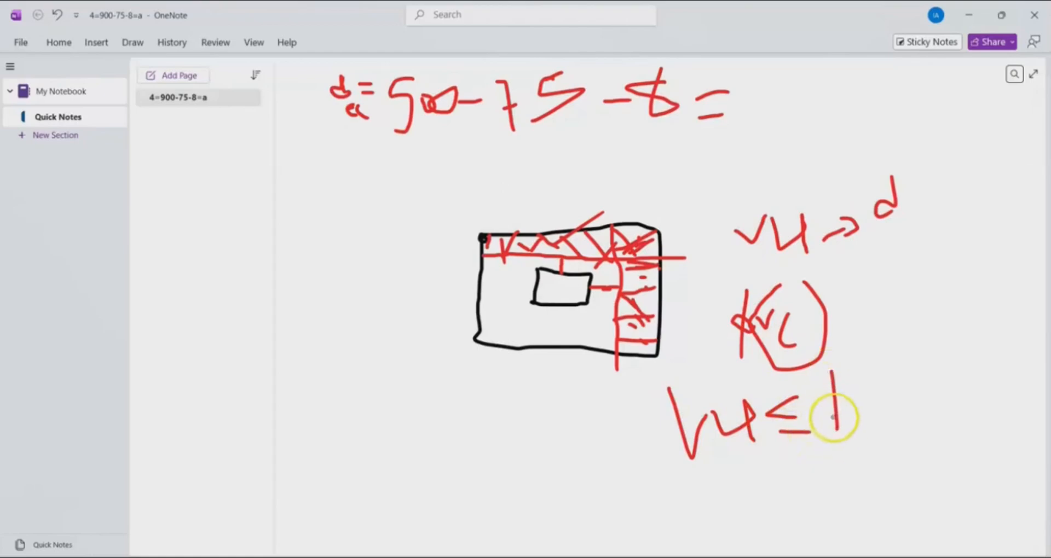
mouse_move(832, 387)
left_mouse_down()
mouse_move(836, 408)
mouse_move(864, 389)
mouse_move(887, 394)
mouse_move(893, 417)
left_mouse_up()
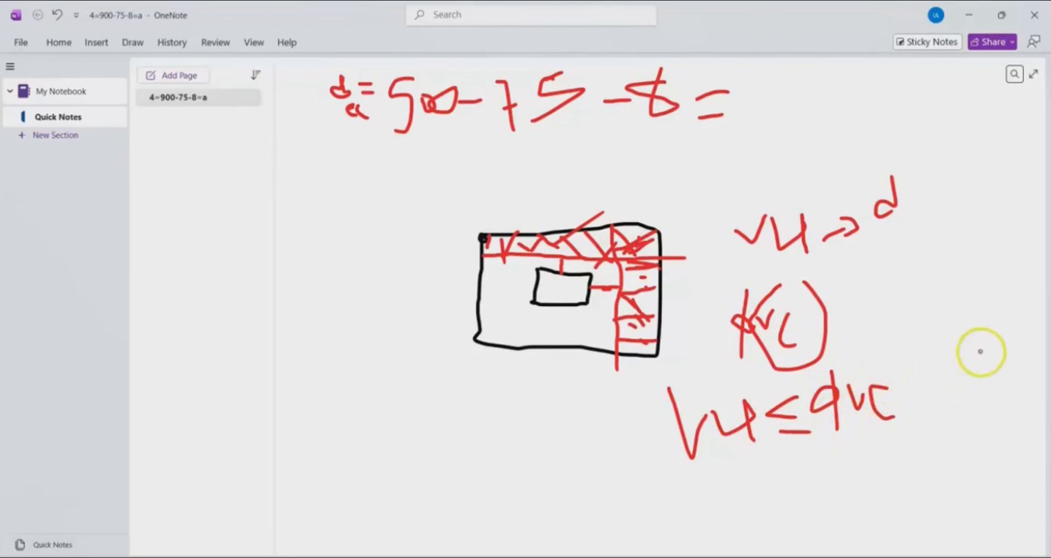
left_click_drag(980, 351, 917, 395)
left_click_drag(939, 350, 964, 434)
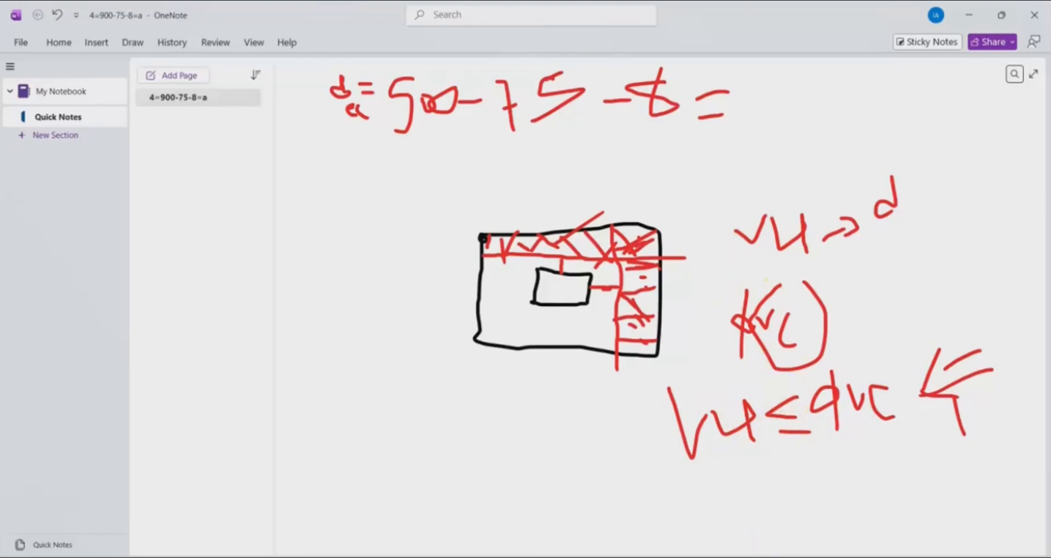
Switch to SAFE and examine the shear components V13 and V23 in the shell forces/stresses display settings for the envelope strength combo.
key("alt+Tab")
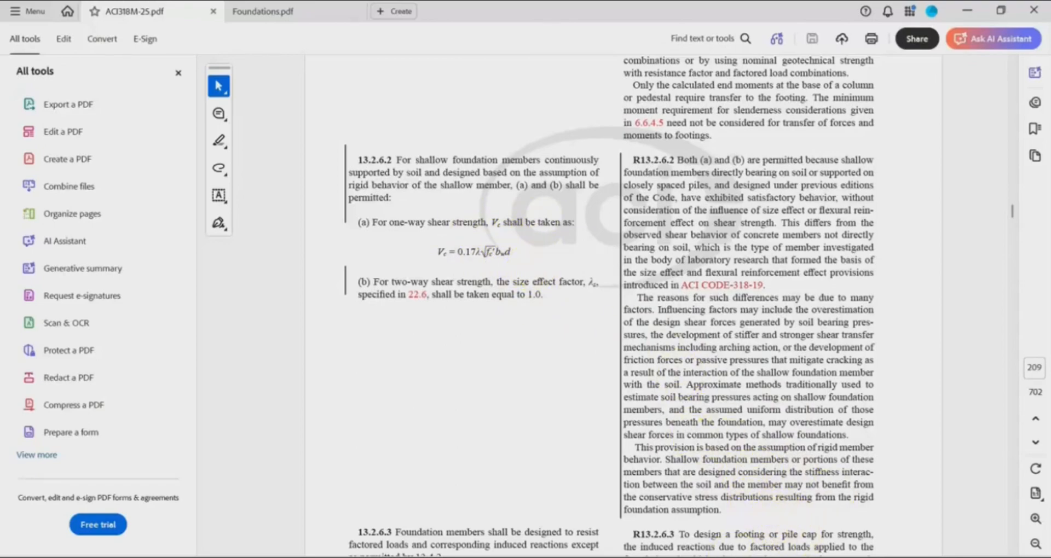
key("alt+Tab")
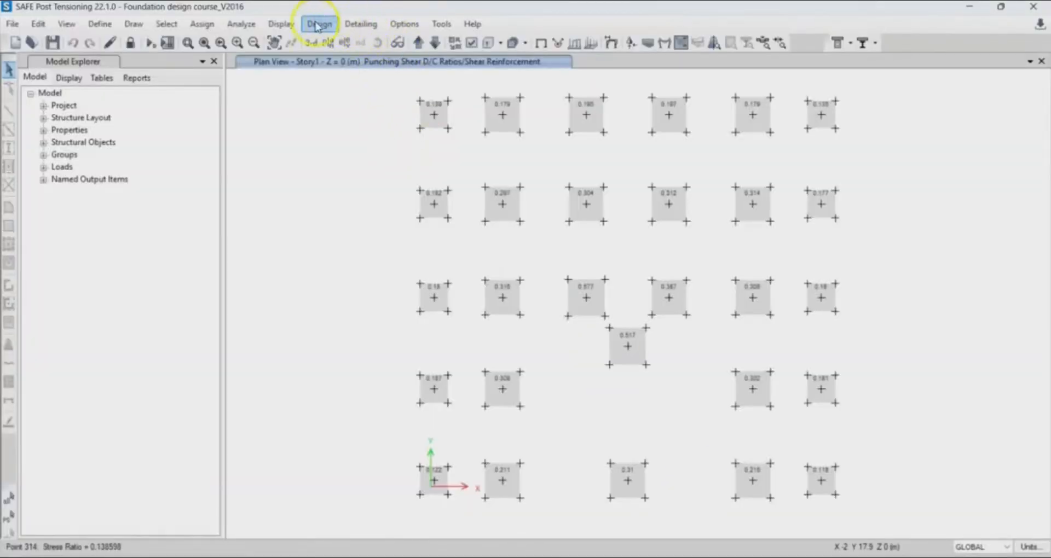
left_click(280, 24)
mouse_move(355, 105)
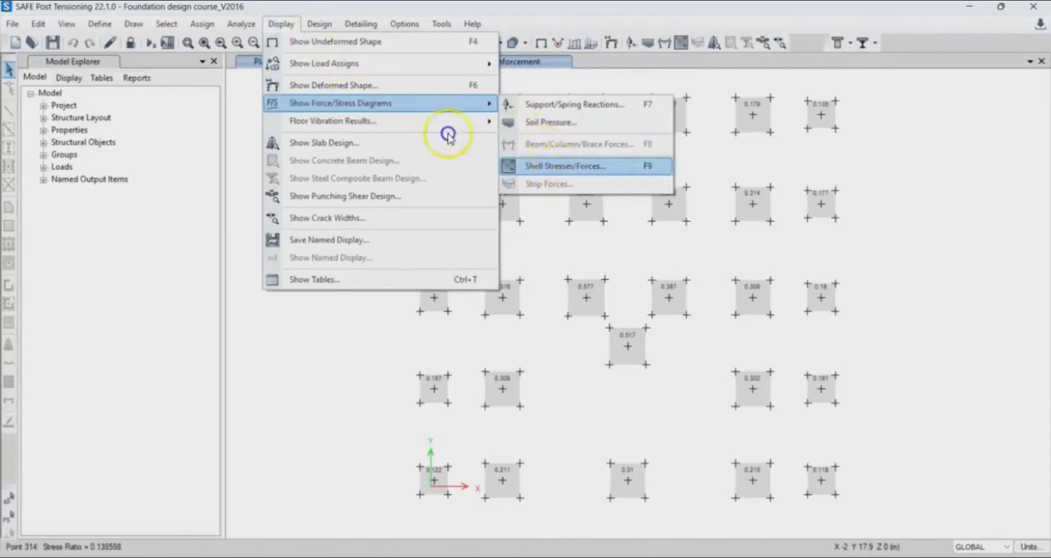
left_click(554, 169)
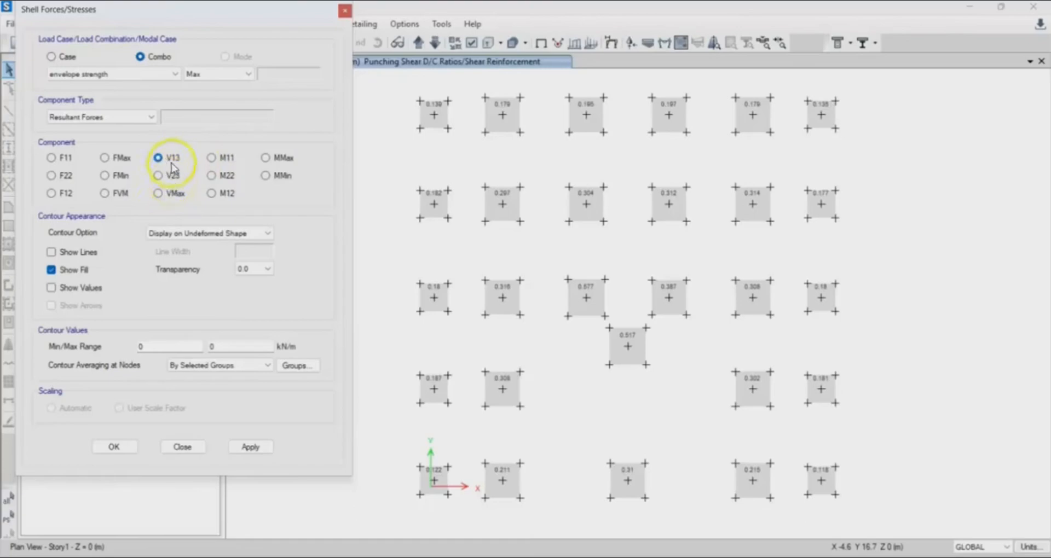
left_click(273, 443)
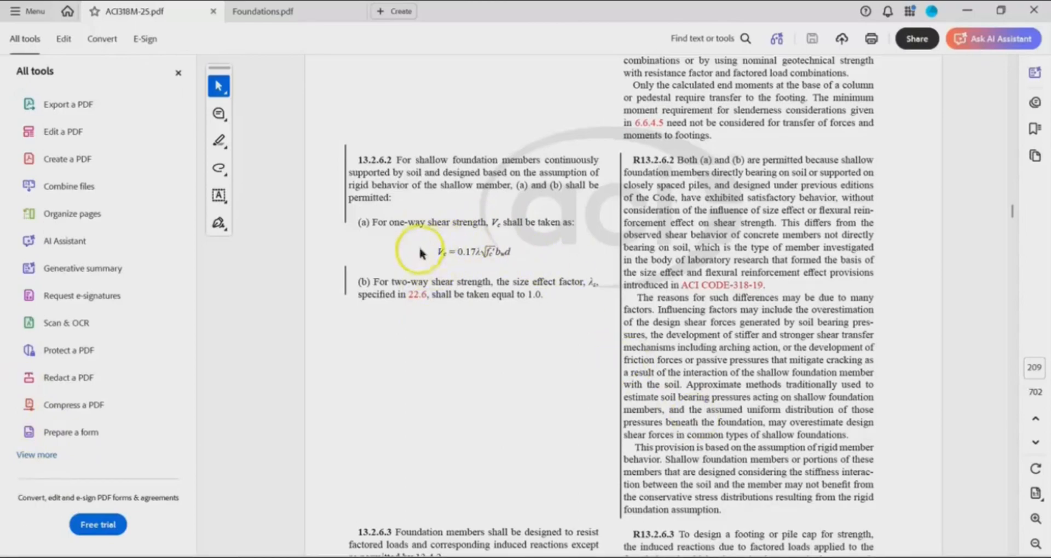
Return to the OneNote sketch and handwrite "φVc =" in red below the footing.
key("alt+Tab")
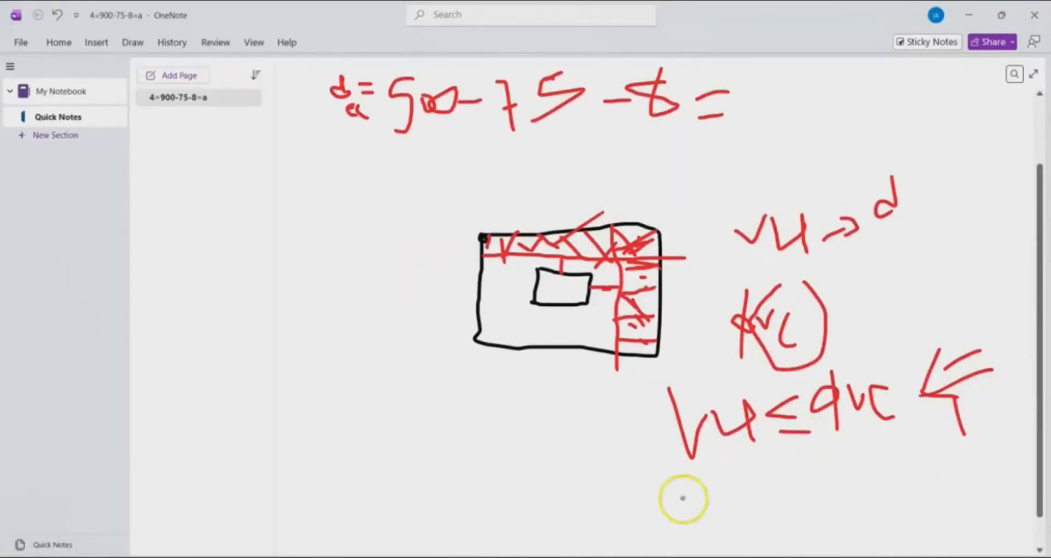
scroll(492, 236, "down", 2)
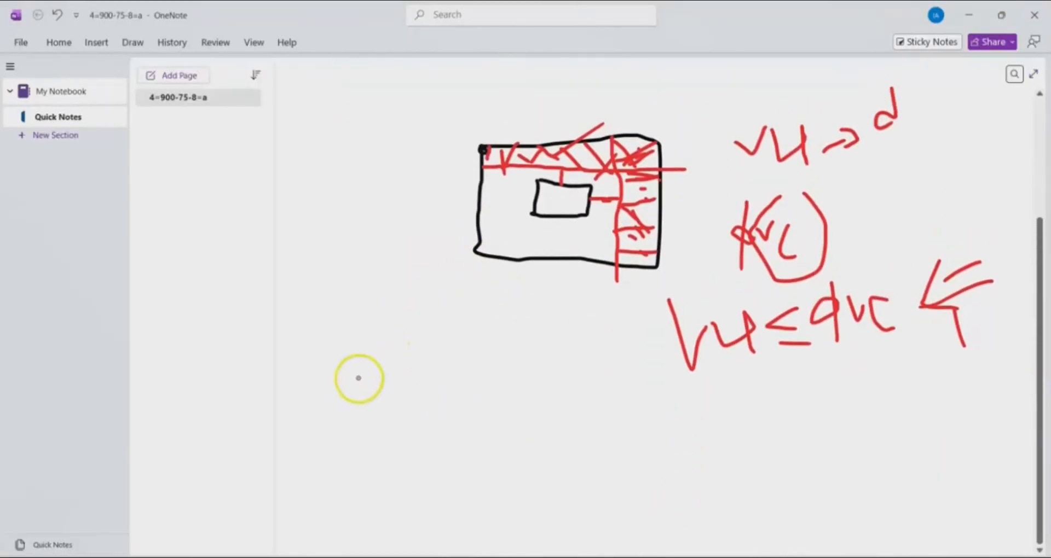
mouse_move(356, 373)
left_mouse_down()
mouse_move(355, 424)
mouse_move(346, 396)
mouse_move(367, 402)
mouse_move(399, 374)
mouse_move(405, 406)
mouse_move(463, 408)
mouse_move(451, 429)
left_mouse_up()
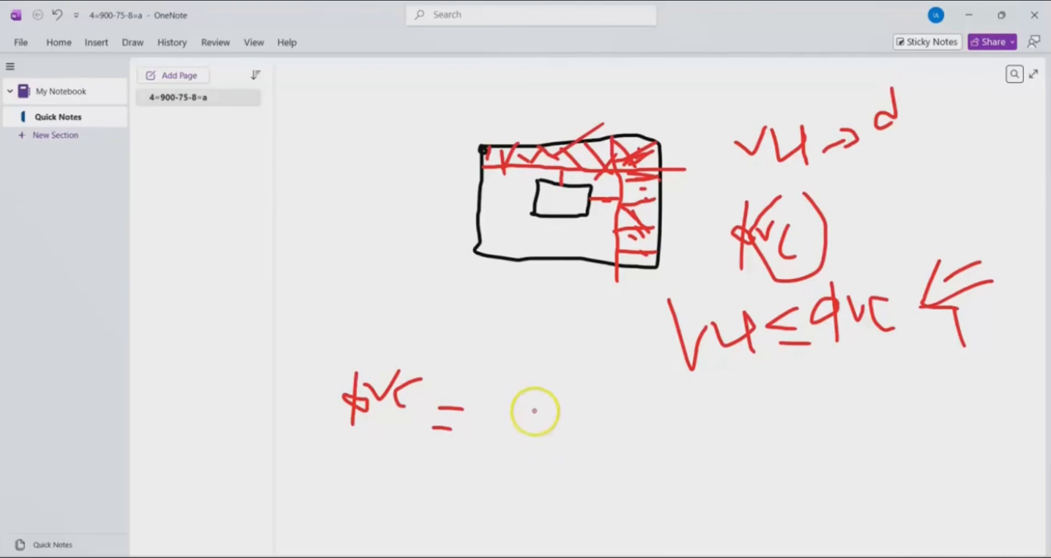
mouse_move(534, 411)
left_mouse_down()
mouse_move(520, 412)
mouse_move(515, 432)
left_mouse_up()
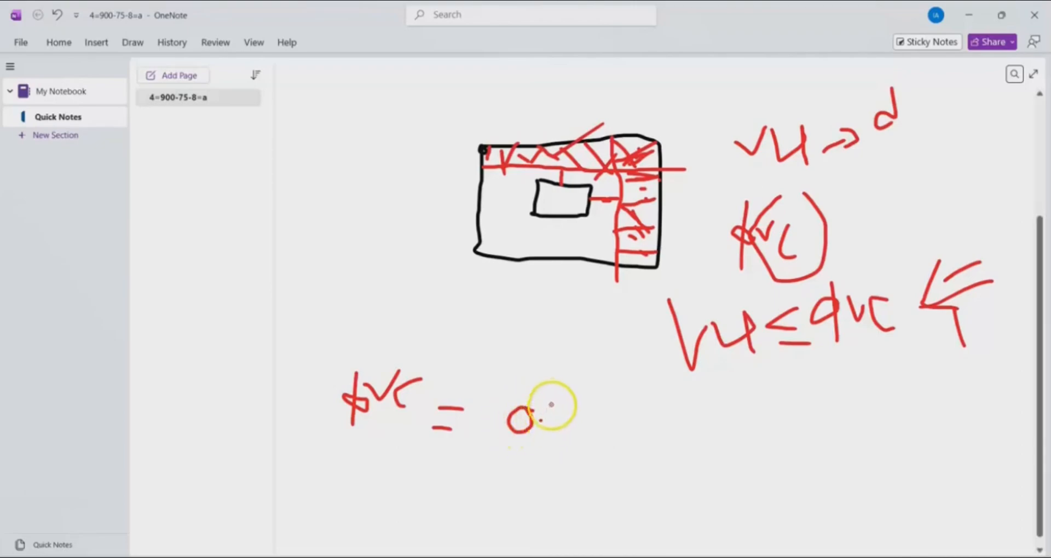
mouse_move(553, 405)
left_mouse_down()
mouse_move(553, 430)
mouse_move(585, 418)
mouse_move(588, 432)
mouse_move(608, 434)
left_mouse_up()
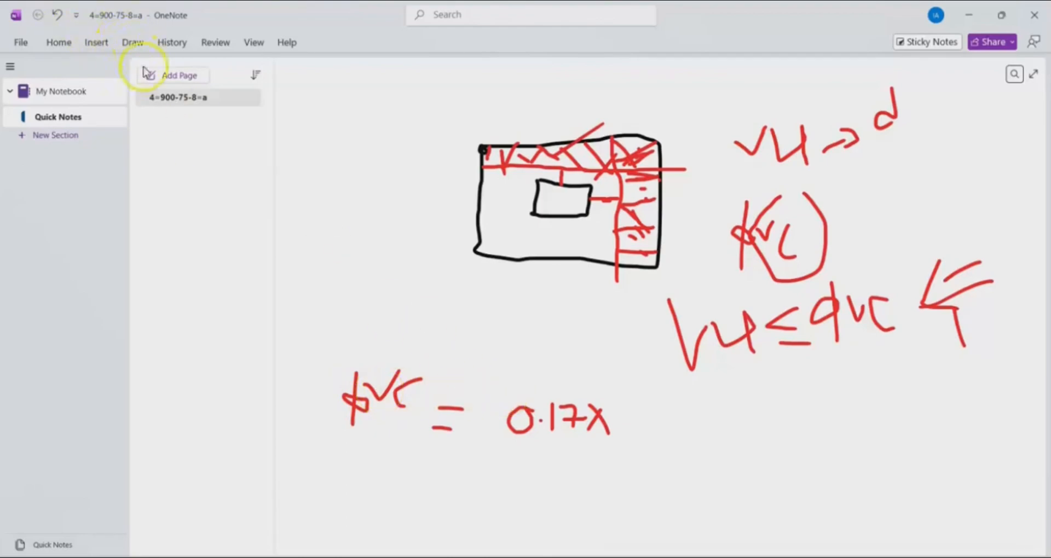
left_click(133, 42)
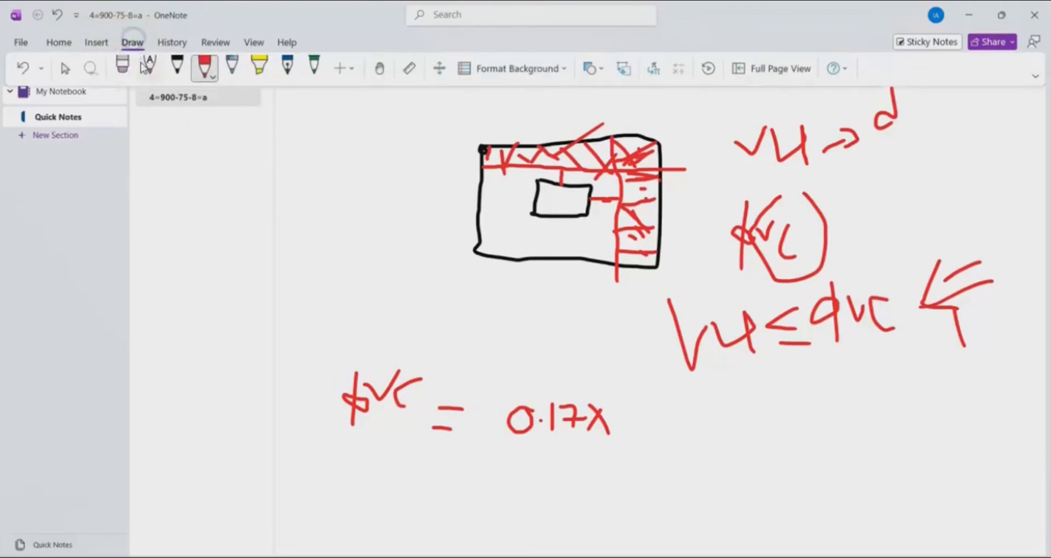
left_click(122, 69)
left_click(563, 412)
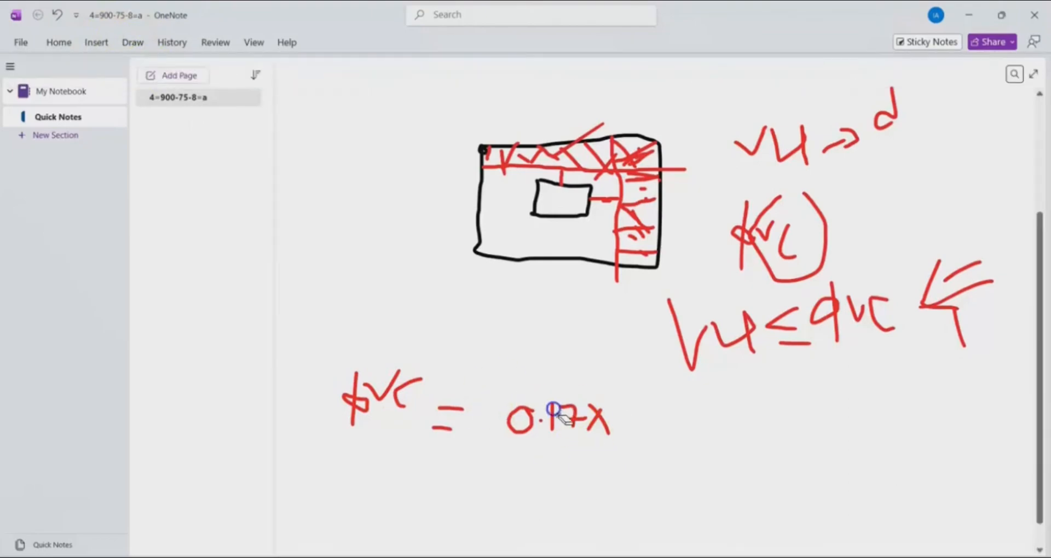
left_click(513, 417)
left_click_drag(566, 409, 597, 411)
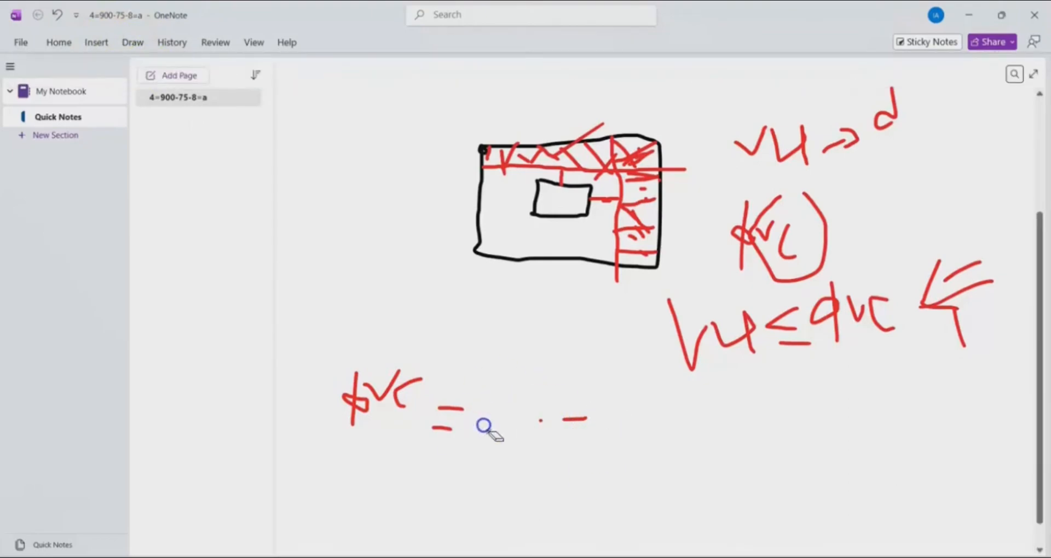
left_click(541, 420)
left_click(567, 419)
Handwrite "φ × (0.17λ × √fc') ×" with the black pen after the red "φVc =".
left_click(127, 42)
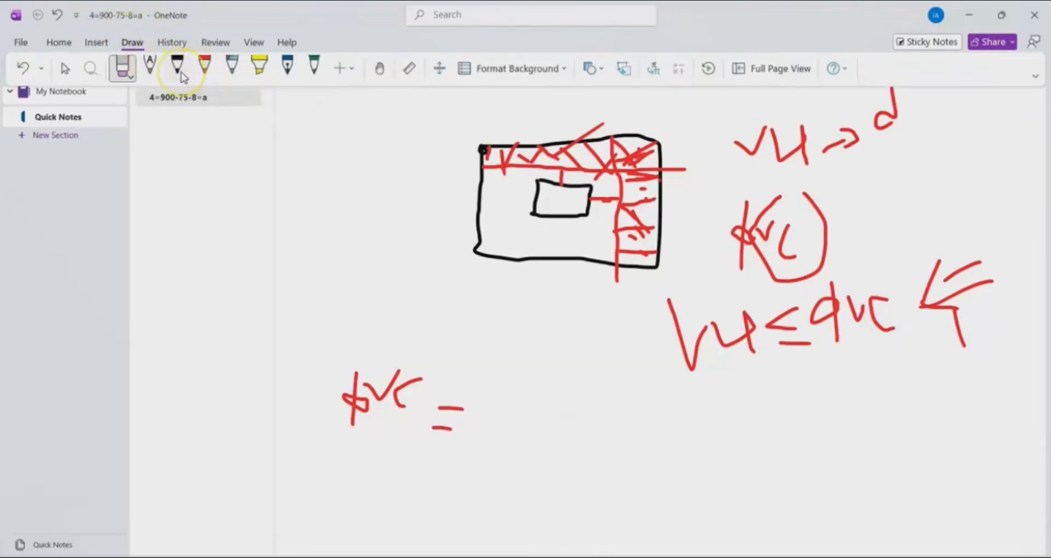
left_click(180, 70)
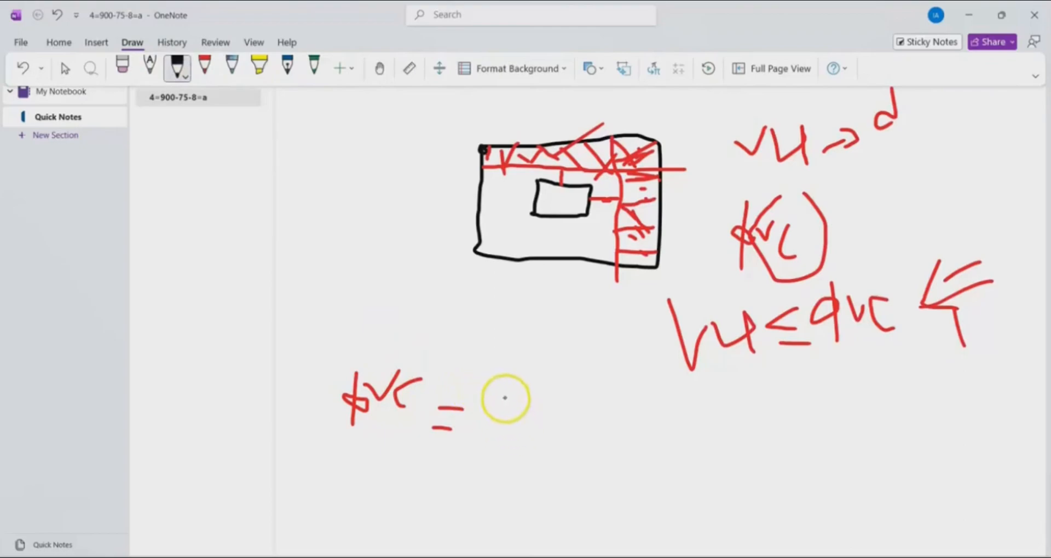
mouse_move(504, 398)
left_mouse_down()
mouse_move(501, 419)
mouse_move(497, 403)
mouse_move(525, 403)
mouse_move(516, 408)
mouse_move(534, 419)
left_mouse_up()
mouse_move(572, 387)
left_mouse_down()
mouse_move(555, 434)
mouse_move(610, 406)
mouse_move(607, 434)
mouse_move(638, 412)
mouse_move(649, 432)
mouse_move(629, 433)
mouse_move(670, 421)
mouse_move(691, 396)
mouse_move(737, 392)
mouse_move(705, 431)
mouse_move(714, 423)
mouse_move(715, 433)
left_mouse_up()
left_click(582, 423)
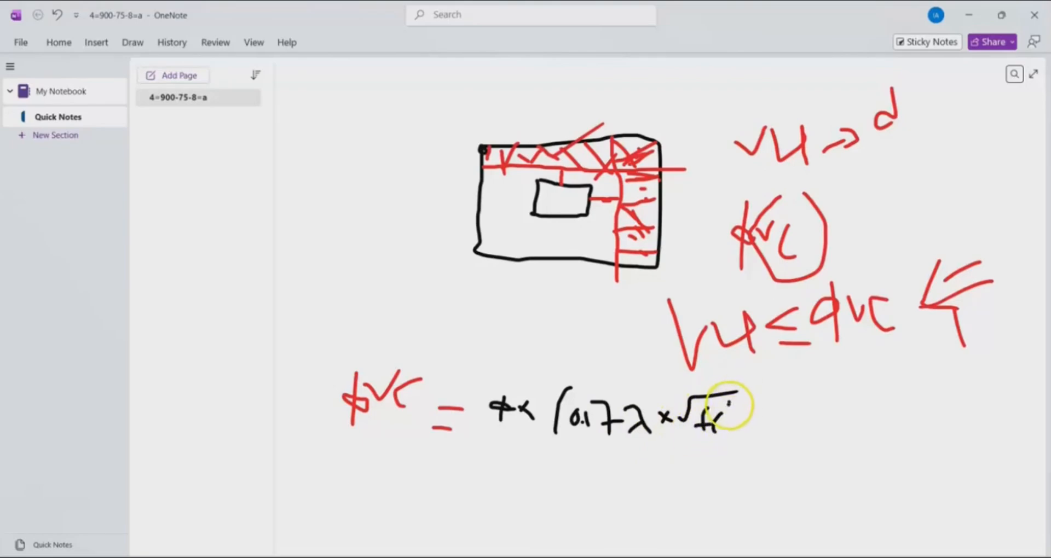
mouse_move(734, 372)
left_mouse_down()
mouse_move(753, 405)
mouse_move(749, 441)
left_mouse_up()
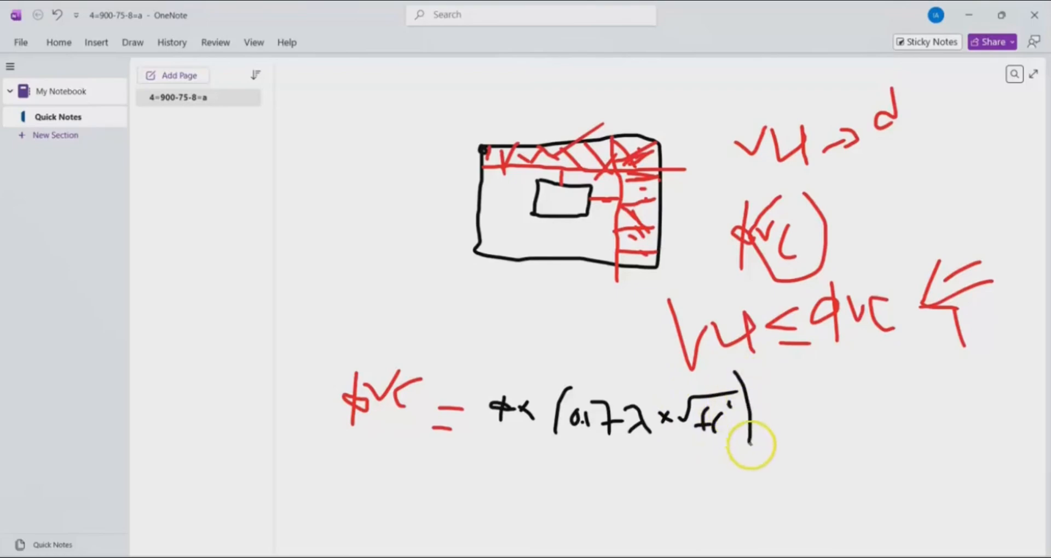
mouse_move(777, 408)
left_mouse_down()
mouse_move(761, 431)
mouse_move(778, 427)
left_mouse_up()
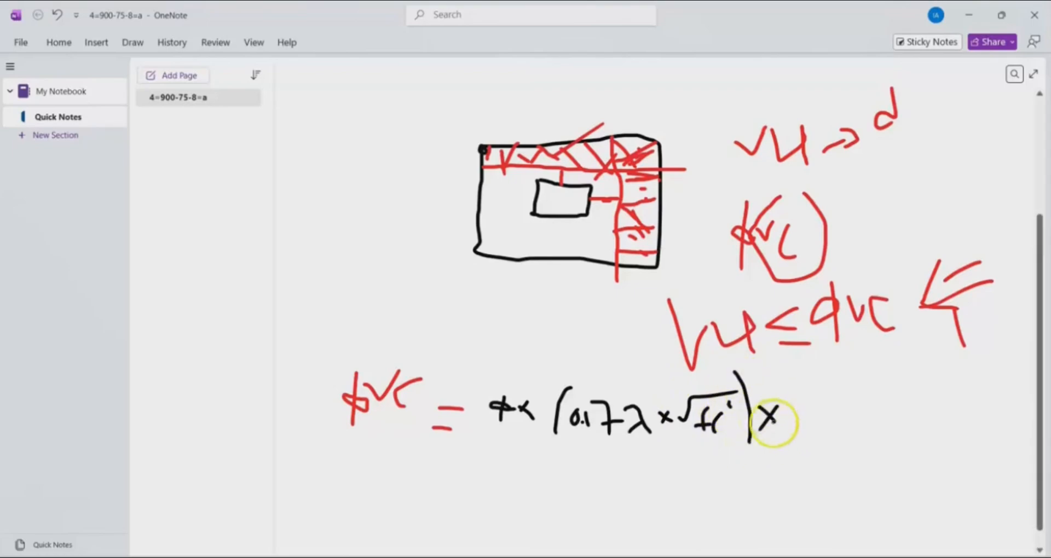
Recheck the Vc formula in ACI318M-25.pdf, extend the handwritten expression with "1000 × d", and draw a fraction line beneath it.
key("alt+Tab")
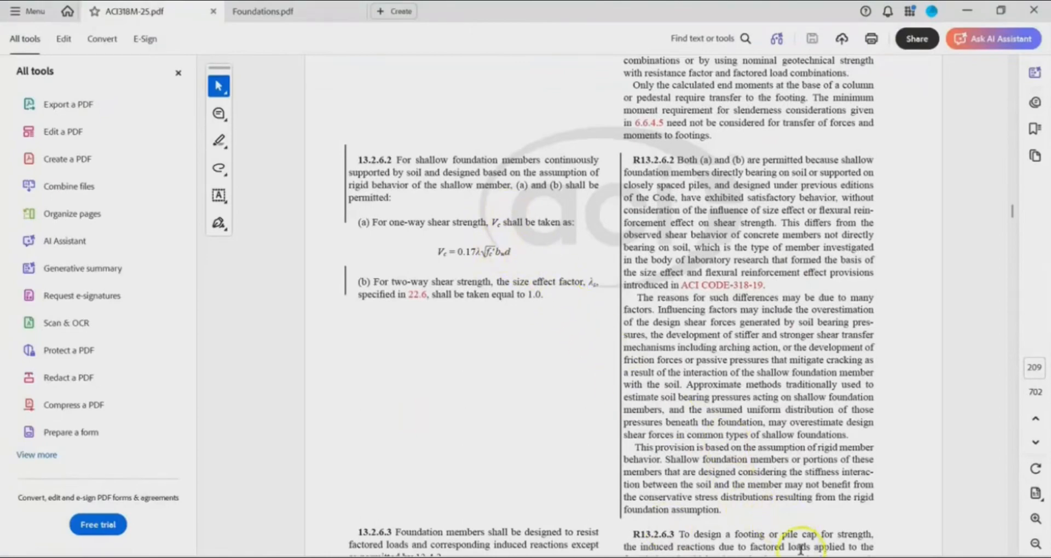
key("alt+Tab")
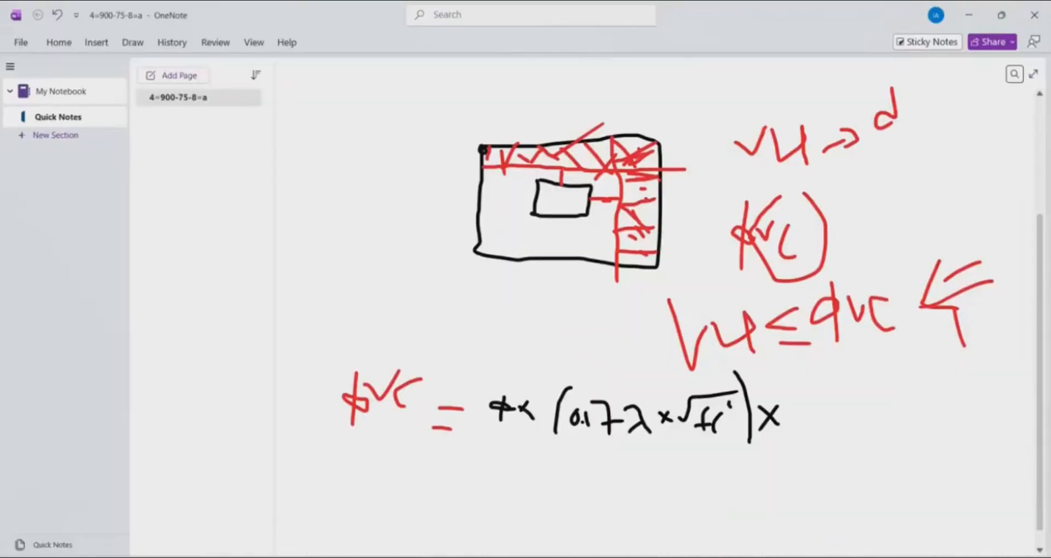
left_click(802, 417)
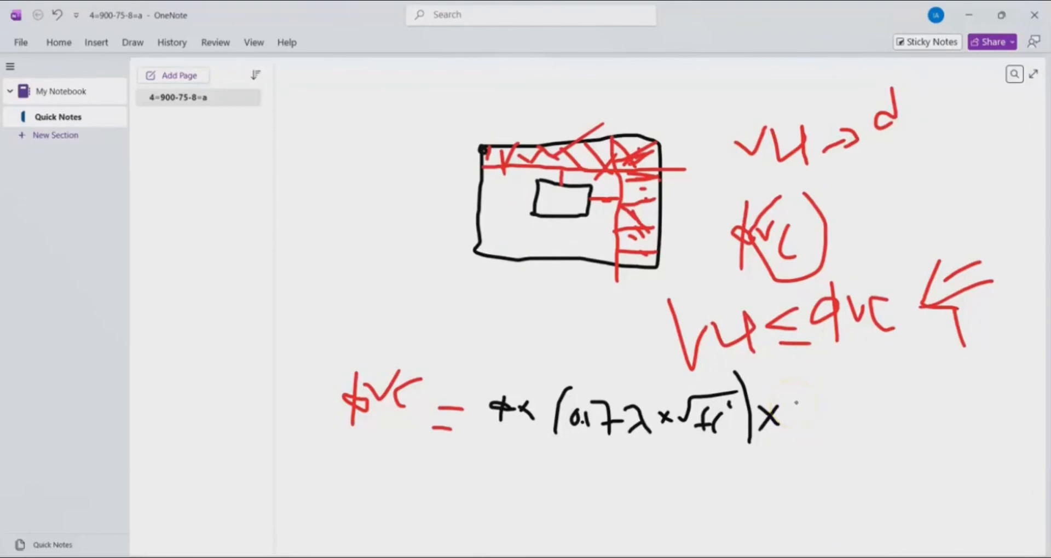
mouse_move(799, 406)
left_mouse_down()
mouse_move(798, 420)
mouse_move(824, 421)
mouse_move(815, 406)
mouse_move(859, 416)
mouse_move(856, 396)
mouse_move(884, 411)
mouse_move(922, 399)
mouse_move(940, 412)
left_mouse_up()
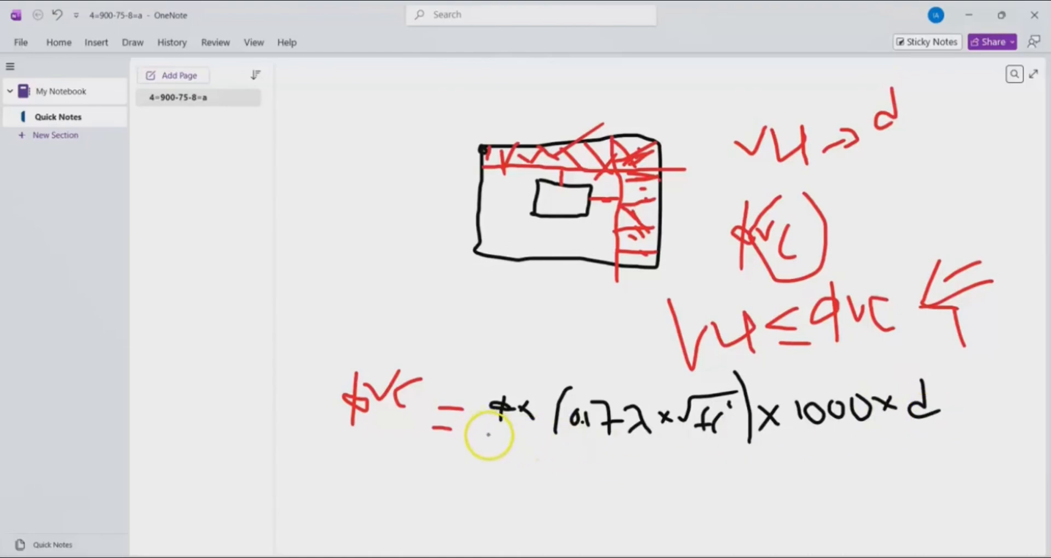
mouse_move(487, 438)
left_mouse_down()
mouse_move(793, 454)
mouse_move(1034, 415)
left_mouse_up()
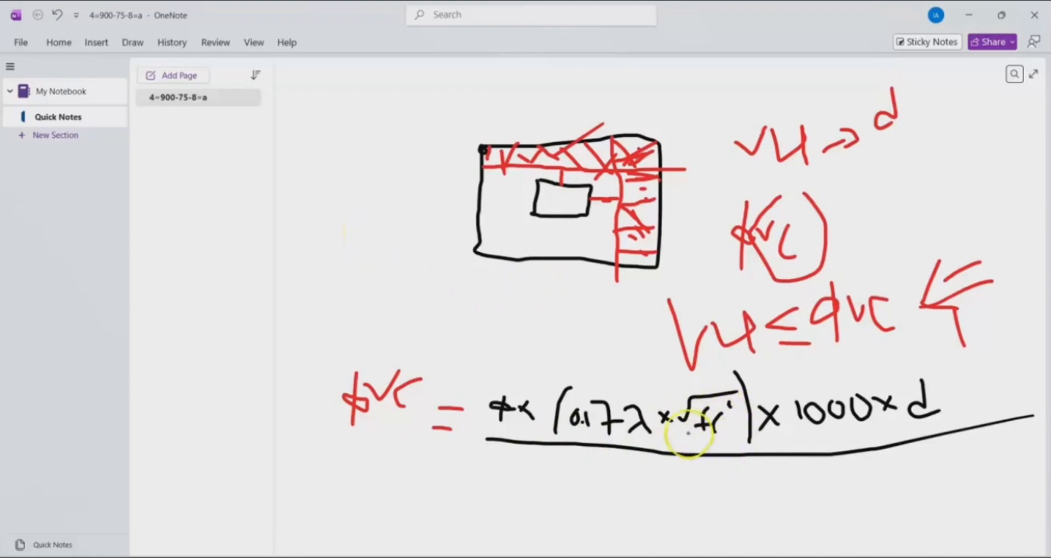
Handwrite the units "Mpa" and "N/mm²" in black beside and below the footing sketch.
mouse_move(343, 230)
left_mouse_down()
mouse_move(344, 253)
mouse_move(369, 254)
mouse_move(388, 278)
left_mouse_up()
mouse_move(397, 248)
left_mouse_down()
mouse_move(408, 242)
mouse_move(410, 260)
mouse_move(430, 260)
mouse_move(429, 303)
mouse_move(448, 317)
mouse_move(457, 287)
mouse_move(472, 332)
mouse_move(486, 313)
mouse_move(539, 326)
left_mouse_up()
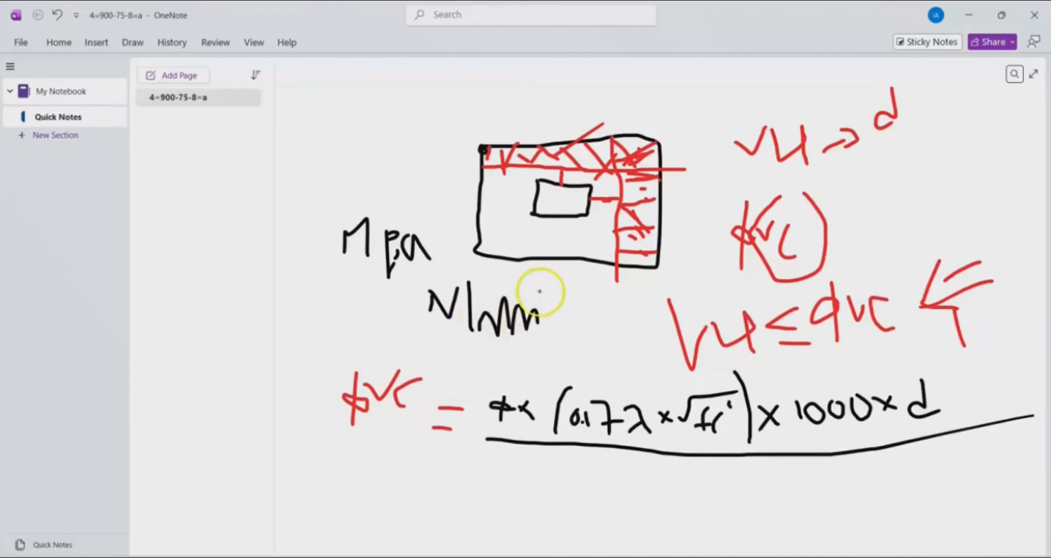
left_click_drag(543, 280, 556, 291)
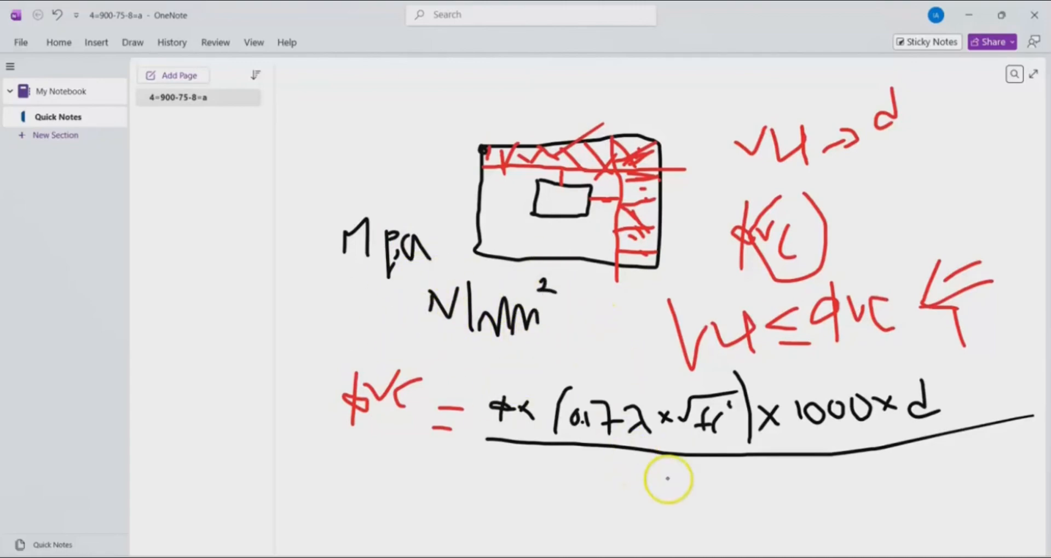
Handwrite 1000 as the denominator of the φVc expression and start a new line below with an equals sign.
mouse_move(660, 466)
left_mouse_down()
mouse_move(681, 487)
mouse_move(705, 477)
mouse_move(695, 485)
mouse_move(695, 473)
mouse_move(727, 495)
mouse_move(716, 480)
left_mouse_up()
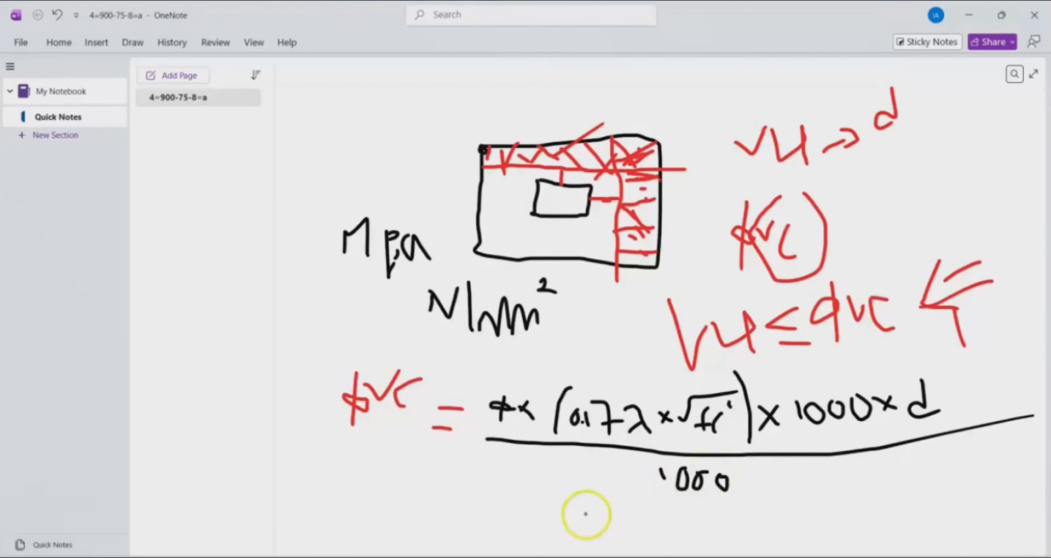
mouse_move(352, 484)
left_mouse_down()
mouse_move(363, 486)
mouse_move(363, 504)
left_mouse_up()
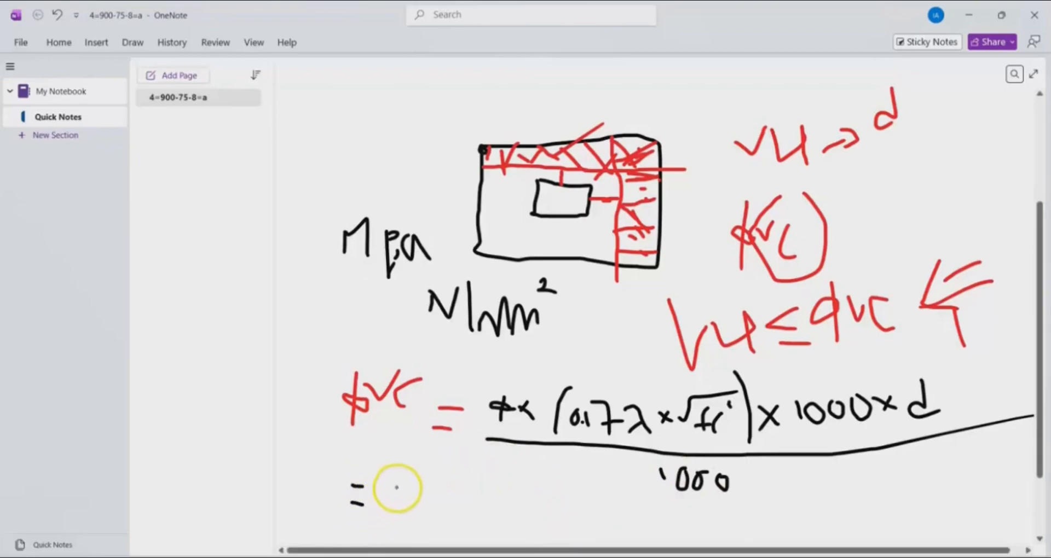
scroll(397, 487, "down", 3)
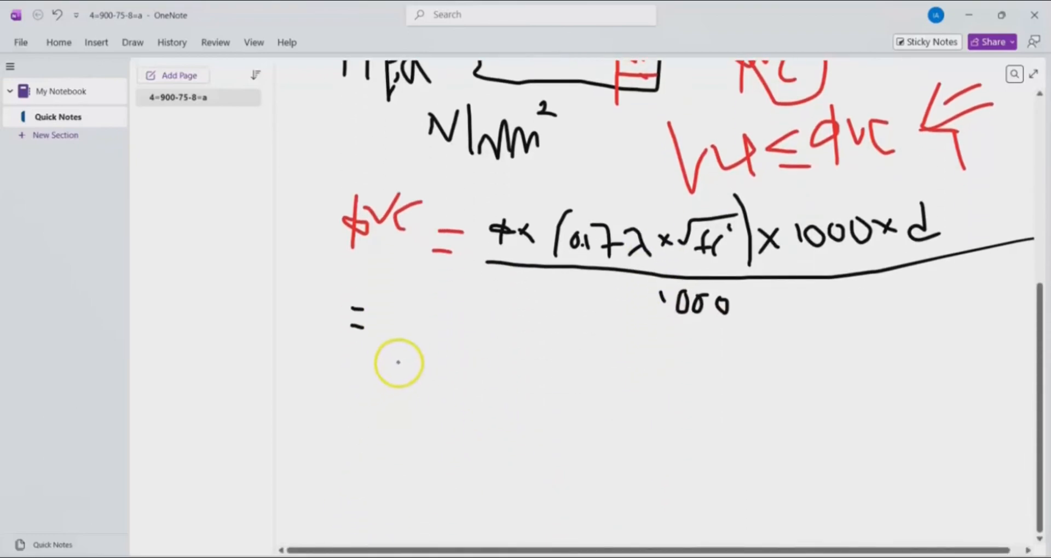
Handwrite the substituted φVc expression "0.75 × (0.17 × 1 × √30 × 1000 ×" in black ink below the formula.
mouse_move(397, 357)
left_mouse_down()
mouse_move(389, 372)
mouse_move(401, 358)
left_mouse_up()
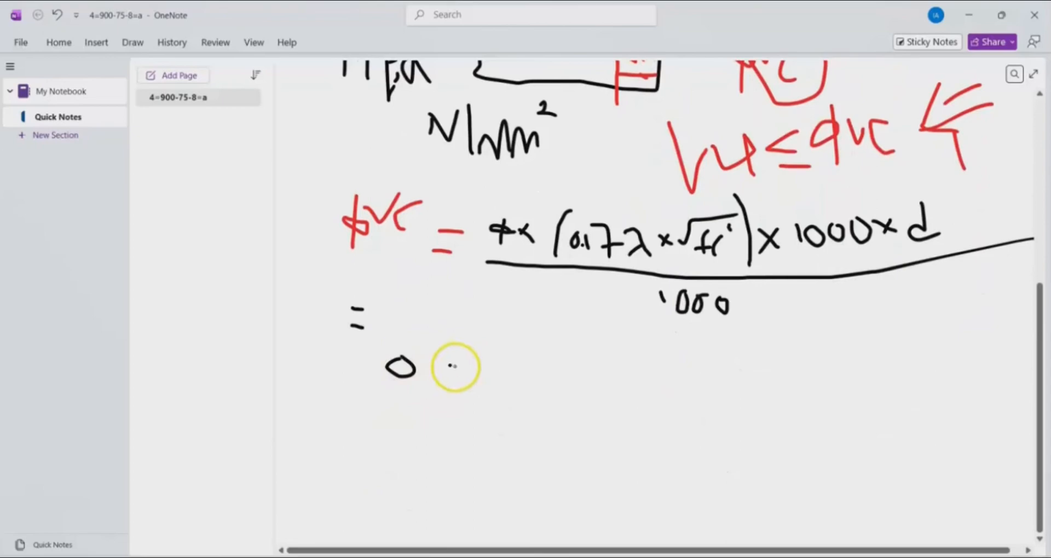
mouse_move(469, 354)
left_mouse_down()
mouse_move(481, 397)
mouse_move(504, 372)
mouse_move(537, 370)
mouse_move(556, 387)
mouse_move(554, 367)
mouse_move(572, 389)
left_mouse_up()
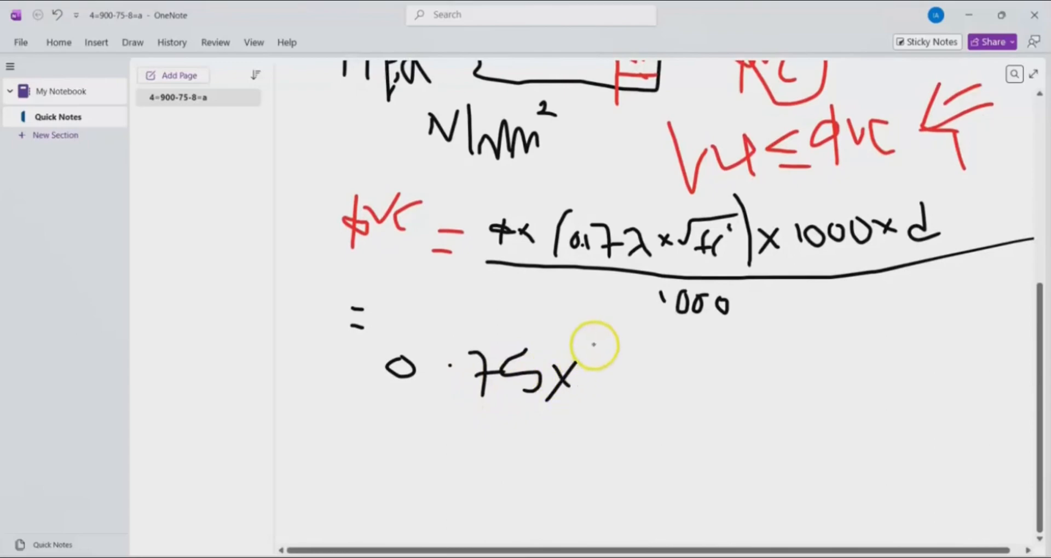
left_click_drag(593, 345, 576, 408)
mouse_move(597, 374)
left_mouse_down()
mouse_move(603, 387)
mouse_move(642, 381)
left_mouse_up()
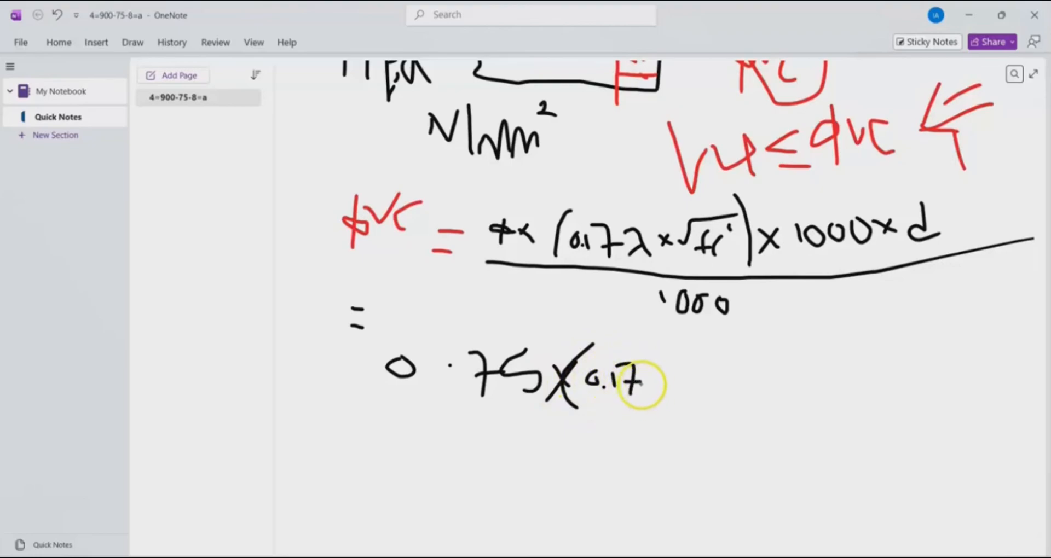
key("ctrl+z")
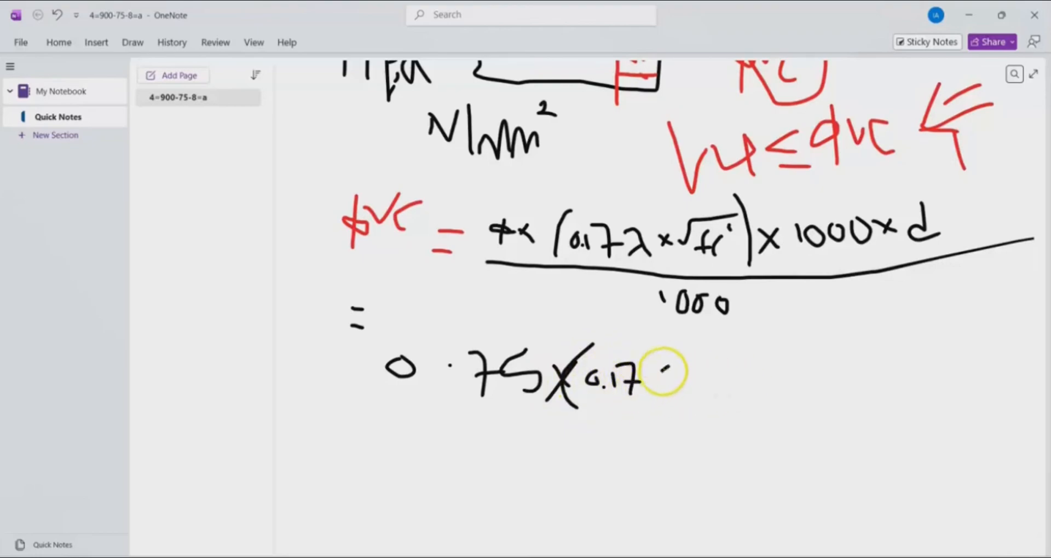
mouse_move(664, 370)
left_mouse_down()
mouse_move(646, 390)
mouse_move(688, 373)
mouse_move(726, 385)
mouse_move(712, 385)
mouse_move(796, 342)
left_mouse_up()
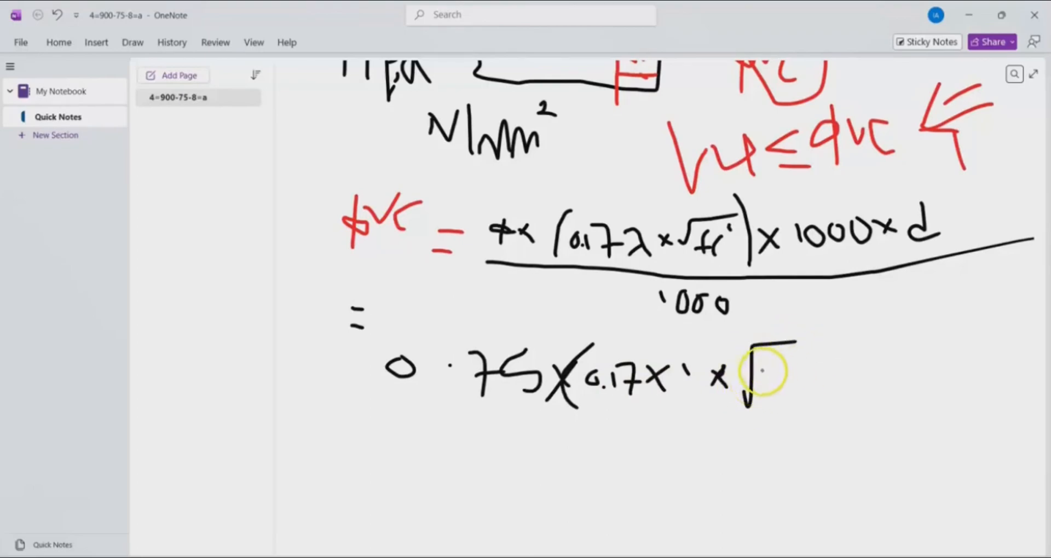
mouse_move(760, 373)
left_mouse_down()
mouse_move(782, 393)
mouse_move(762, 399)
mouse_move(826, 367)
mouse_move(788, 359)
mouse_move(869, 383)
left_mouse_up()
mouse_move(890, 350)
left_mouse_down()
mouse_move(910, 368)
mouse_move(908, 354)
mouse_move(929, 362)
mouse_move(911, 348)
mouse_move(950, 355)
mouse_move(944, 368)
mouse_move(955, 371)
left_mouse_up()
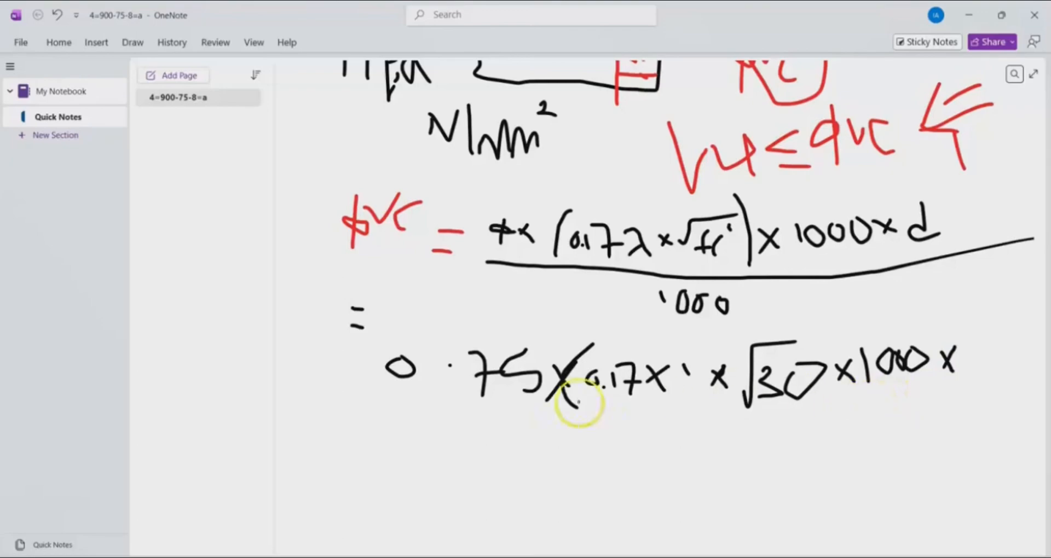
Switch to SAFE, dismiss the shell forces settings and show the punching shear design ratios for the footings.
scroll(447, 248, "up", 6)
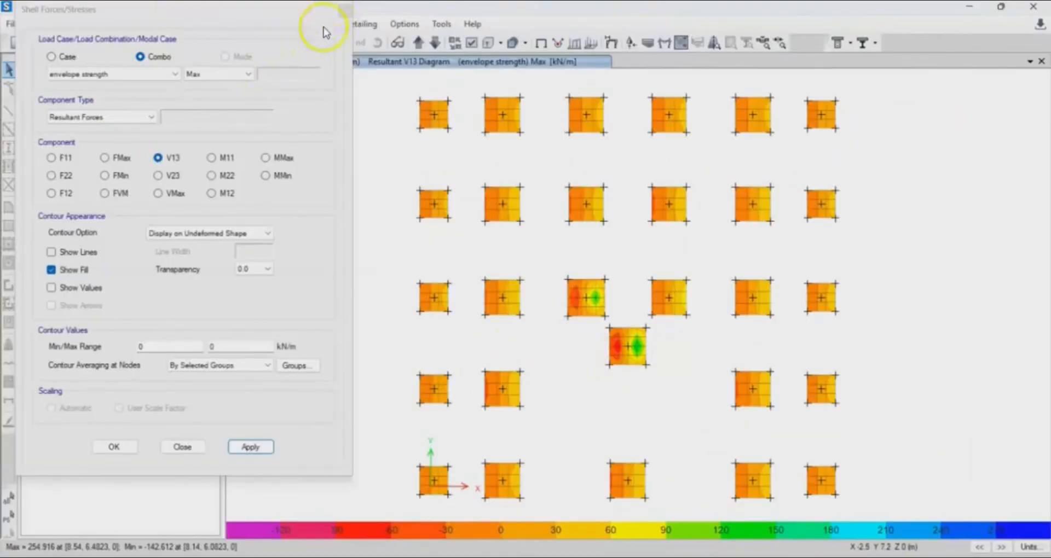
left_click(345, 9)
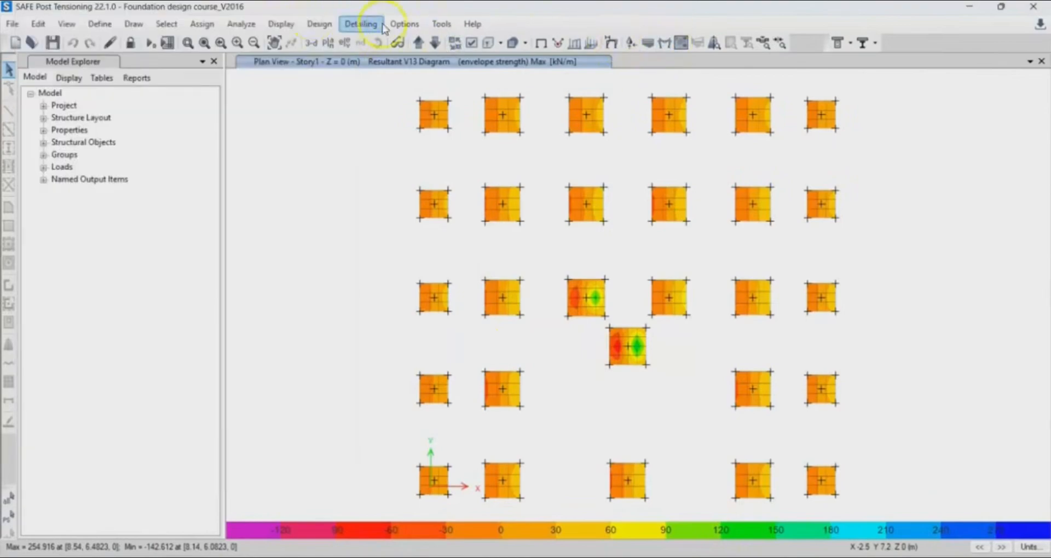
left_click(280, 23)
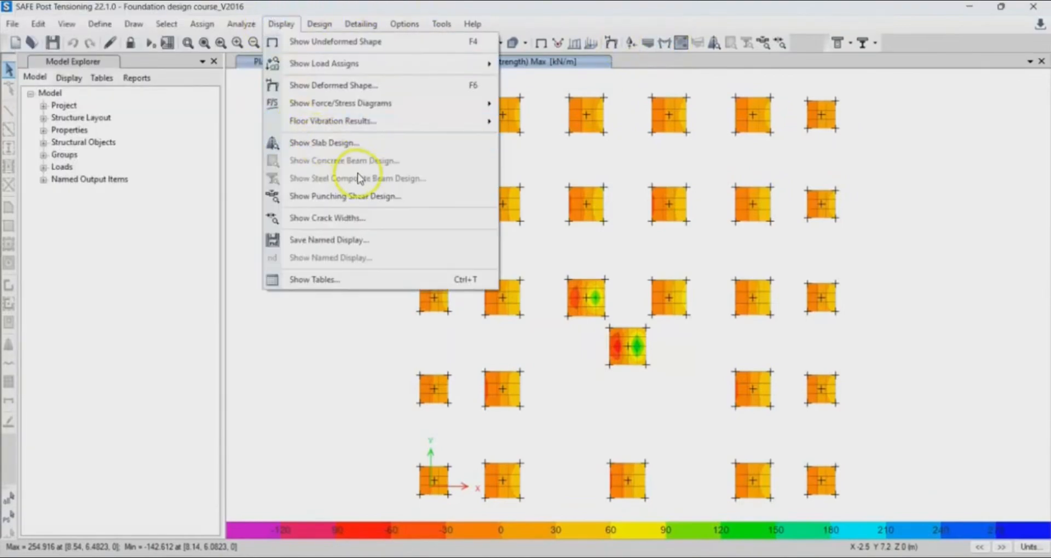
left_click(359, 197)
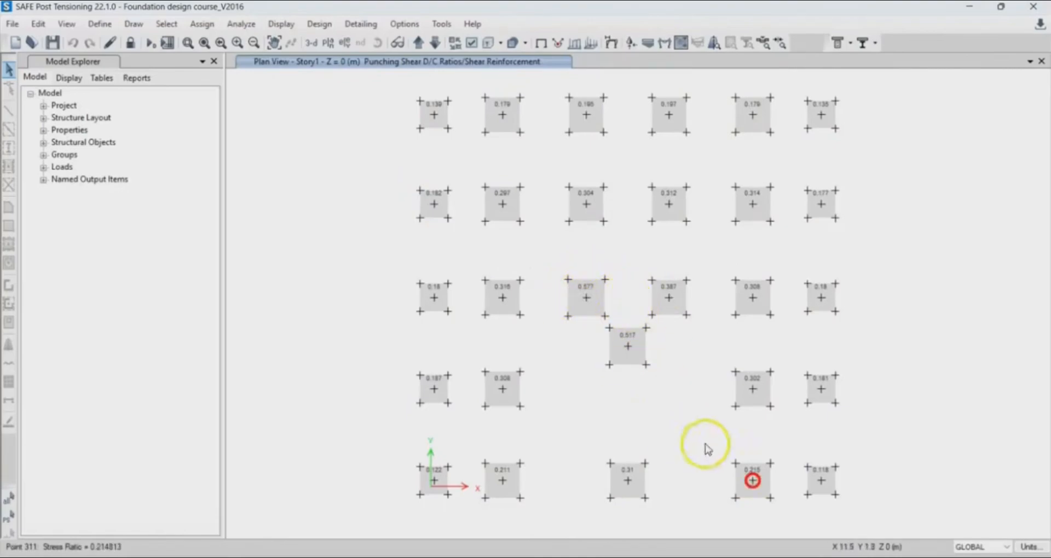
Switch to OneNote and handwrite the effective depth calculation "300 - 75 - 8 = 217 mm" below the red 500 - 75 - 8 line.
left_click(787, 555)
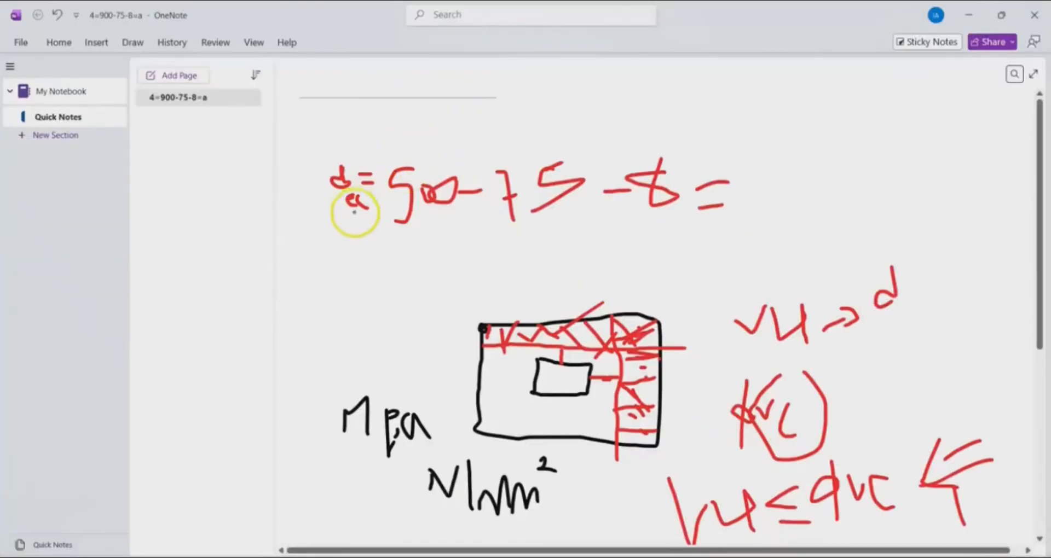
mouse_move(339, 227)
left_mouse_down()
mouse_move(332, 264)
mouse_move(389, 244)
mouse_move(436, 247)
left_mouse_up()
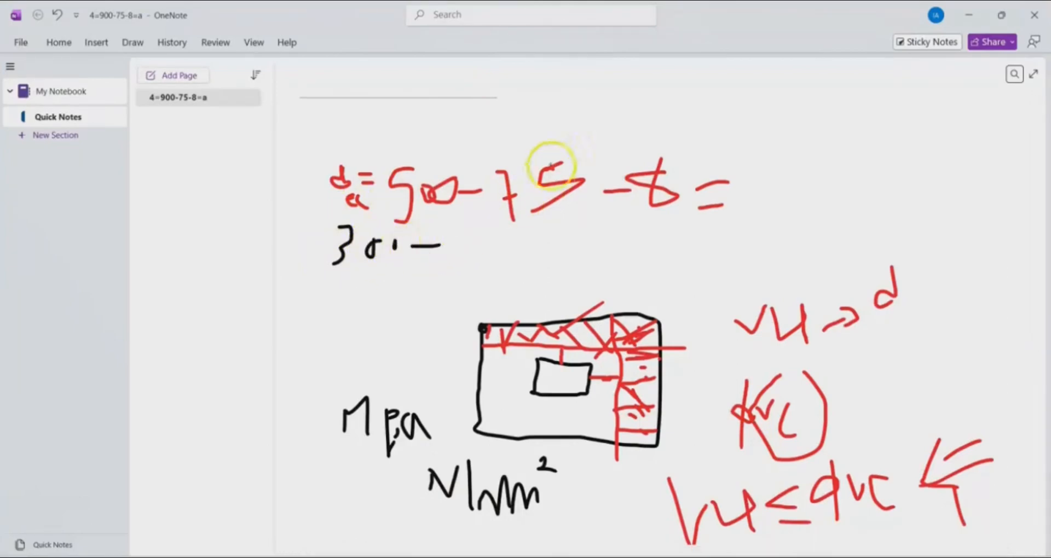
mouse_move(458, 237)
left_mouse_down()
mouse_move(463, 256)
mouse_move(490, 242)
mouse_move(482, 263)
mouse_move(554, 260)
left_mouse_up()
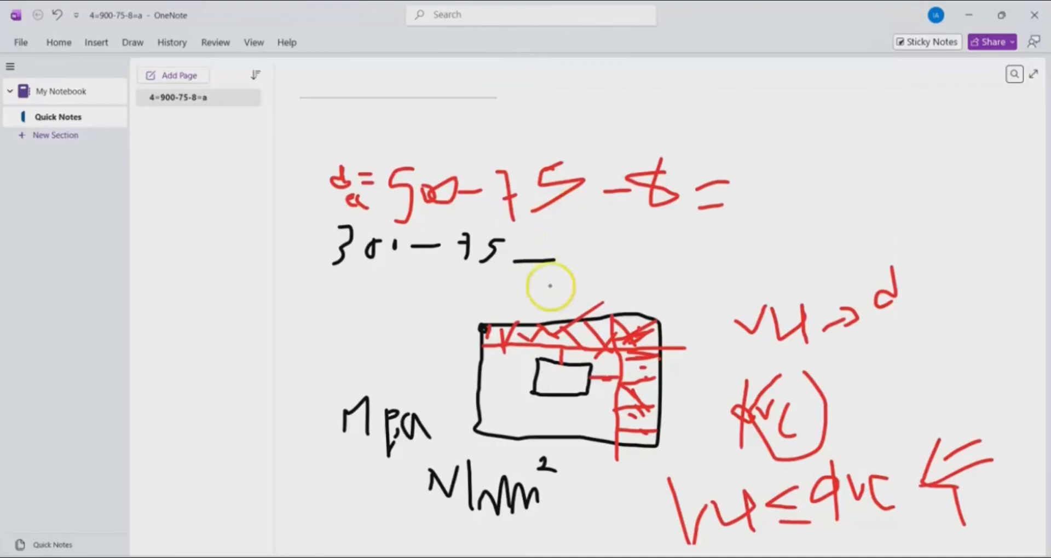
mouse_move(592, 237)
left_mouse_down()
mouse_move(562, 244)
mouse_move(600, 238)
left_mouse_up()
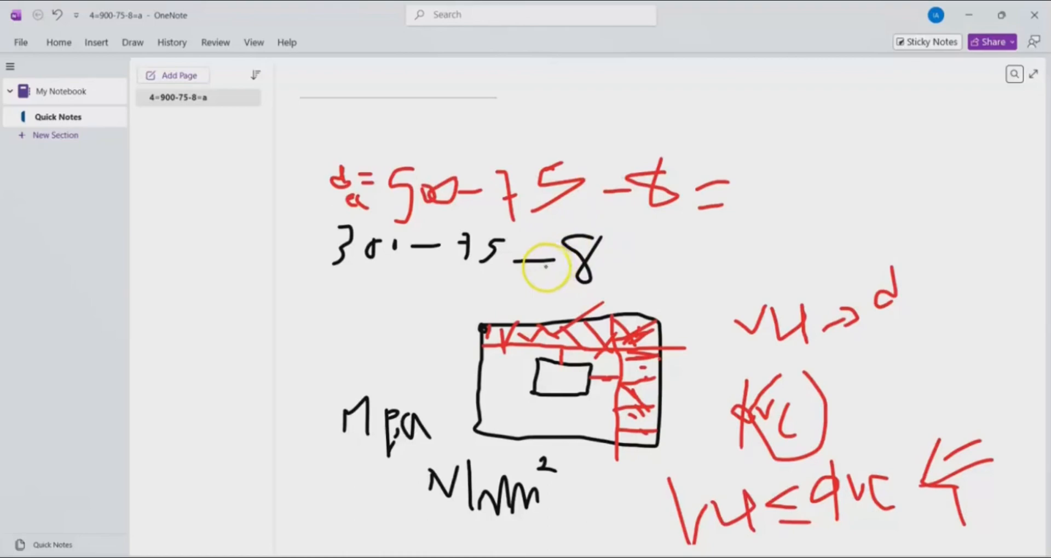
mouse_move(607, 257)
left_mouse_down()
mouse_move(689, 265)
mouse_move(696, 250)
mouse_move(696, 269)
left_mouse_up()
mouse_move(711, 236)
left_mouse_down()
mouse_move(723, 277)
mouse_move(741, 253)
mouse_move(739, 262)
mouse_move(774, 239)
mouse_move(775, 259)
mouse_move(788, 247)
left_mouse_up()
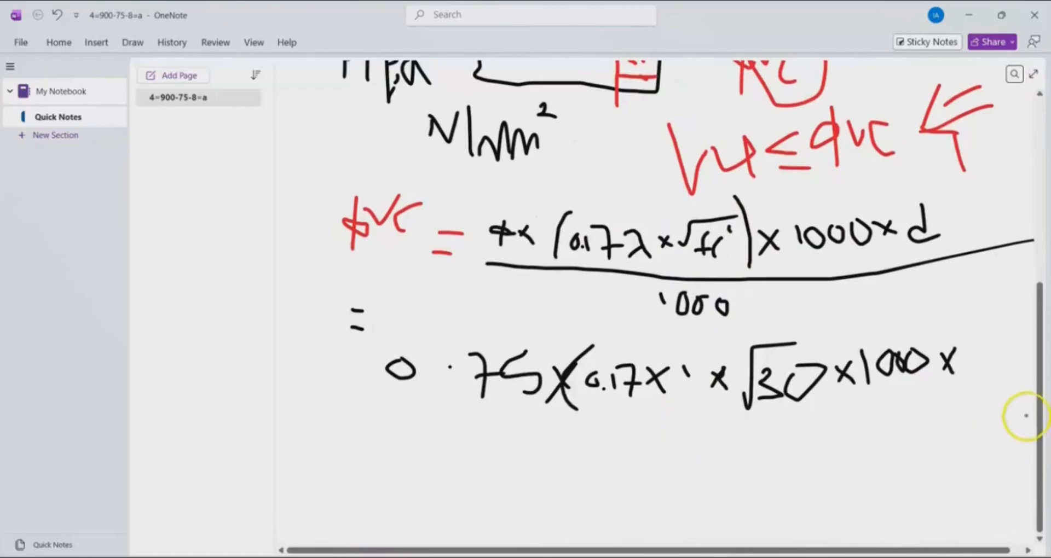
Complete the substituted φVc expression with the depth 217, an equals sign, a fraction line and the denominator 1000.
mouse_move(971, 348)
left_mouse_down()
mouse_move(1002, 335)
mouse_move(993, 355)
mouse_move(1030, 361)
left_mouse_up()
left_click(1021, 357)
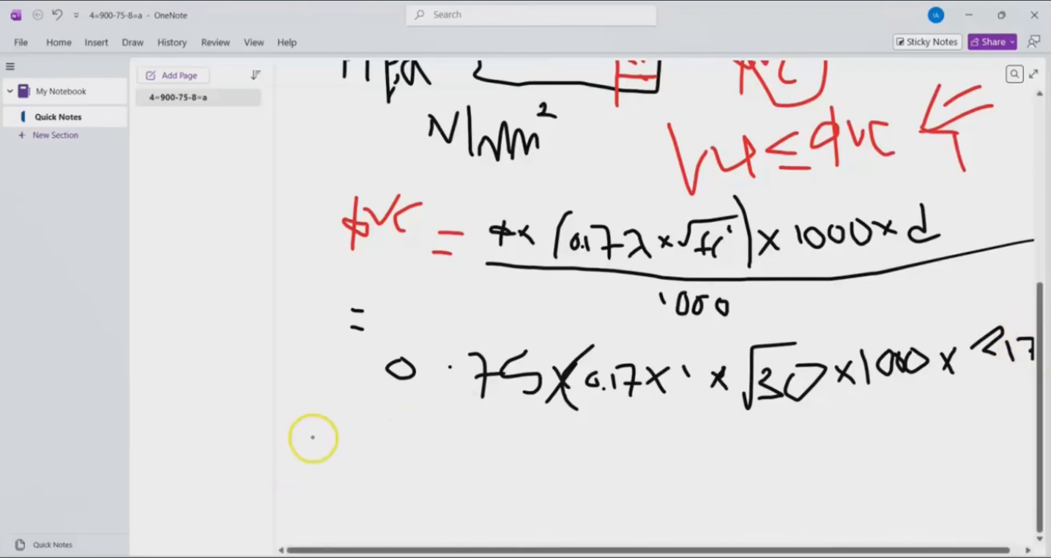
left_click_drag(328, 436, 358, 454)
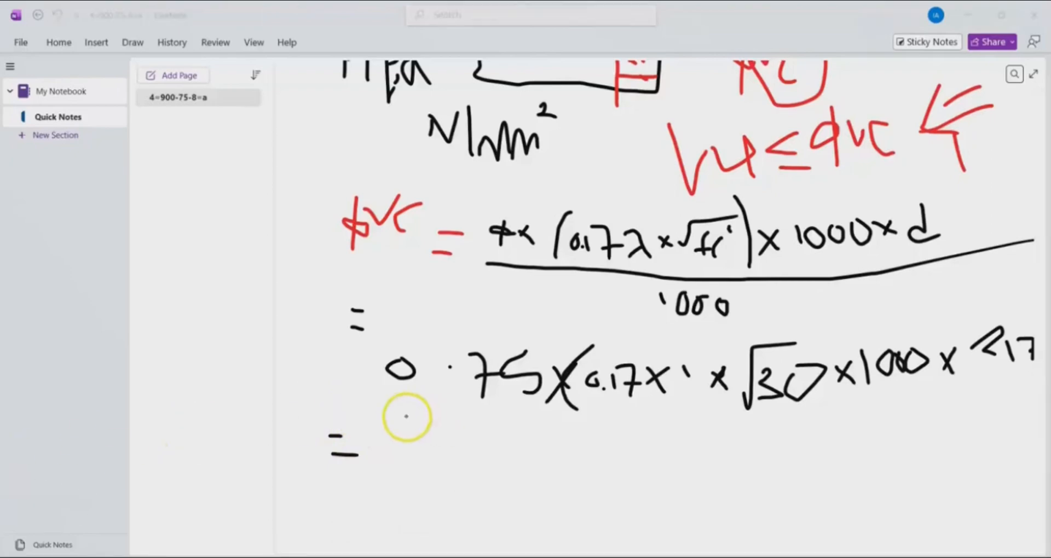
mouse_move(403, 415)
left_mouse_down()
mouse_move(520, 422)
mouse_move(1033, 383)
left_mouse_up()
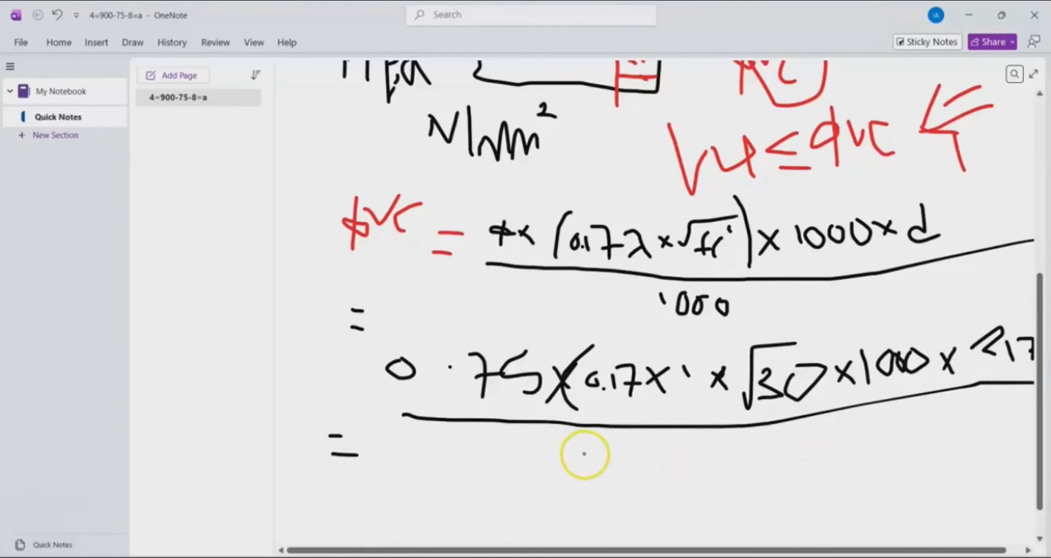
mouse_move(584, 453)
left_mouse_down()
mouse_move(586, 465)
mouse_move(612, 462)
mouse_move(601, 449)
mouse_move(669, 464)
mouse_move(642, 463)
mouse_move(673, 453)
left_mouse_up()
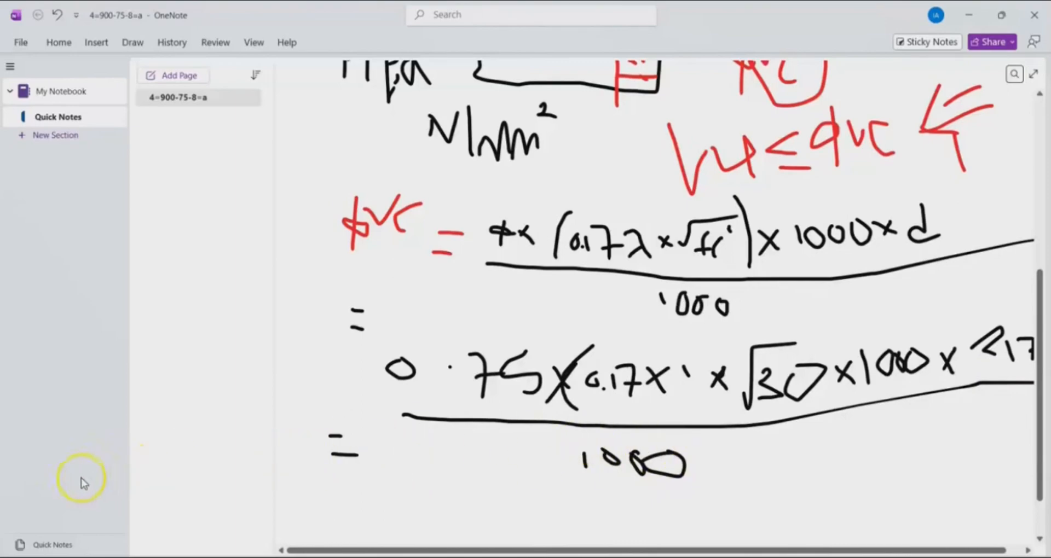
Handwrite the result "φVc = 151.54 kN/m" below the substituted fraction.
scroll(398, 228, "down", 3)
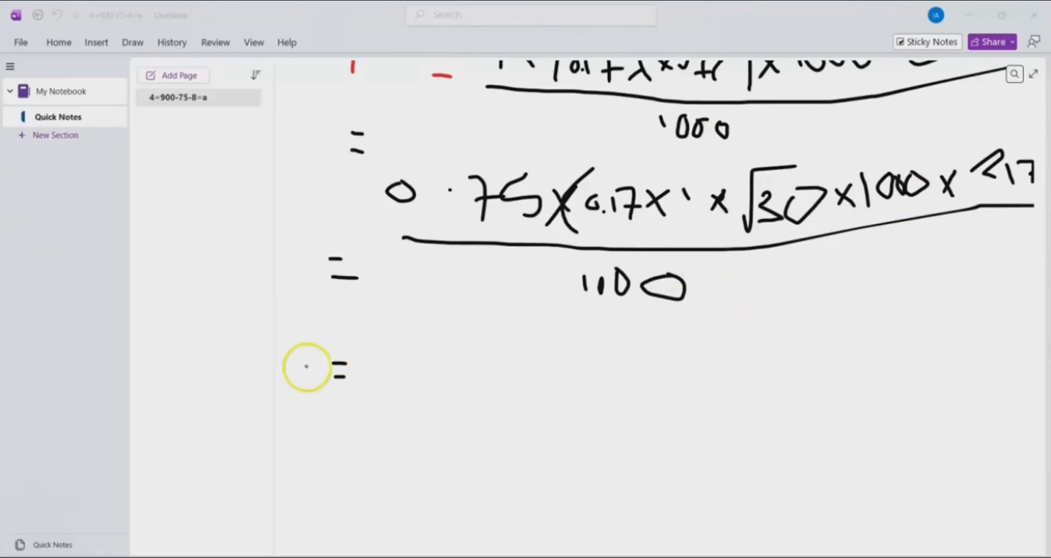
mouse_move(304, 350)
left_mouse_down()
mouse_move(305, 383)
mouse_move(335, 346)
mouse_move(359, 356)
mouse_move(336, 376)
mouse_move(355, 389)
mouse_move(386, 371)
mouse_move(395, 384)
mouse_move(438, 383)
left_mouse_up()
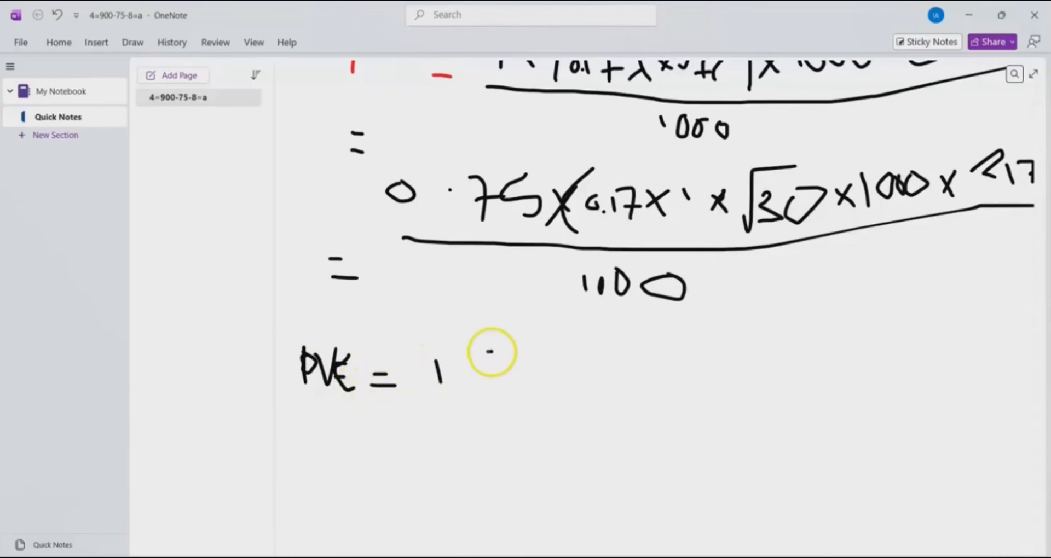
mouse_move(490, 351)
left_mouse_down()
mouse_move(469, 377)
mouse_move(539, 366)
mouse_move(529, 391)
left_mouse_up()
left_click(520, 368)
mouse_move(553, 358)
left_mouse_down()
mouse_move(557, 381)
mouse_move(594, 378)
mouse_move(587, 397)
left_mouse_up()
mouse_move(613, 361)
left_mouse_down()
mouse_move(634, 401)
mouse_move(644, 363)
mouse_move(651, 378)
mouse_move(682, 387)
left_mouse_up()
left_click(662, 386)
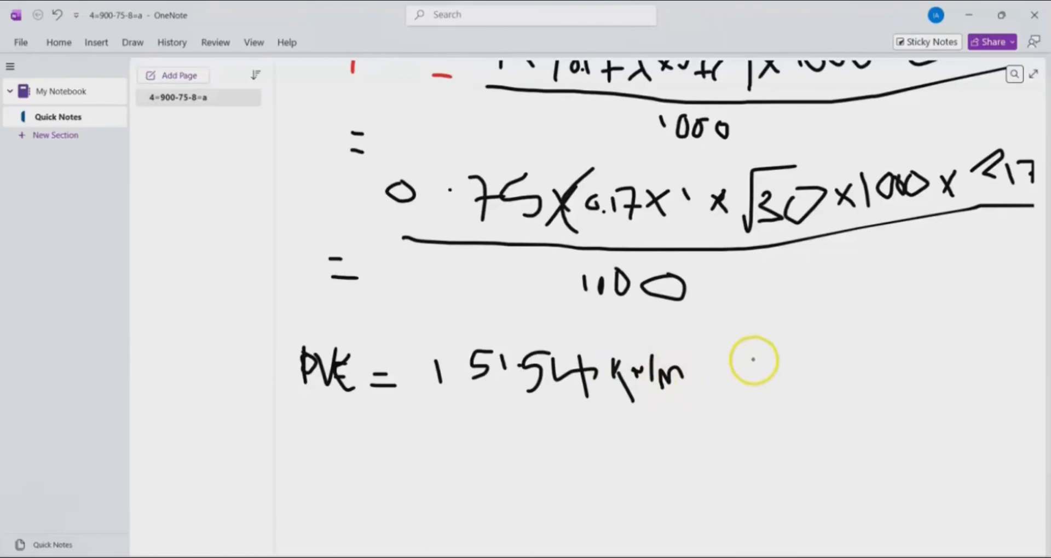
mouse_move(733, 365)
left_mouse_down()
mouse_move(755, 359)
mouse_move(755, 375)
mouse_move(692, 378)
mouse_move(676, 406)
mouse_move(721, 403)
mouse_move(731, 380)
mouse_move(734, 419)
left_mouse_up()
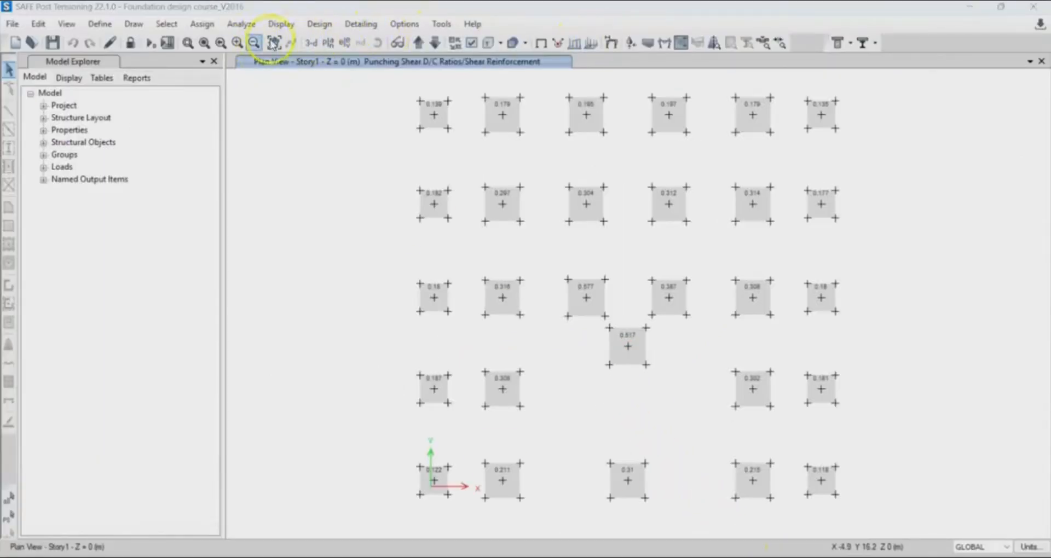
Switch to SAFE and display the V13 resultant shell force contours for the envelope strength combination, Max, on the footings.
left_click(284, 26)
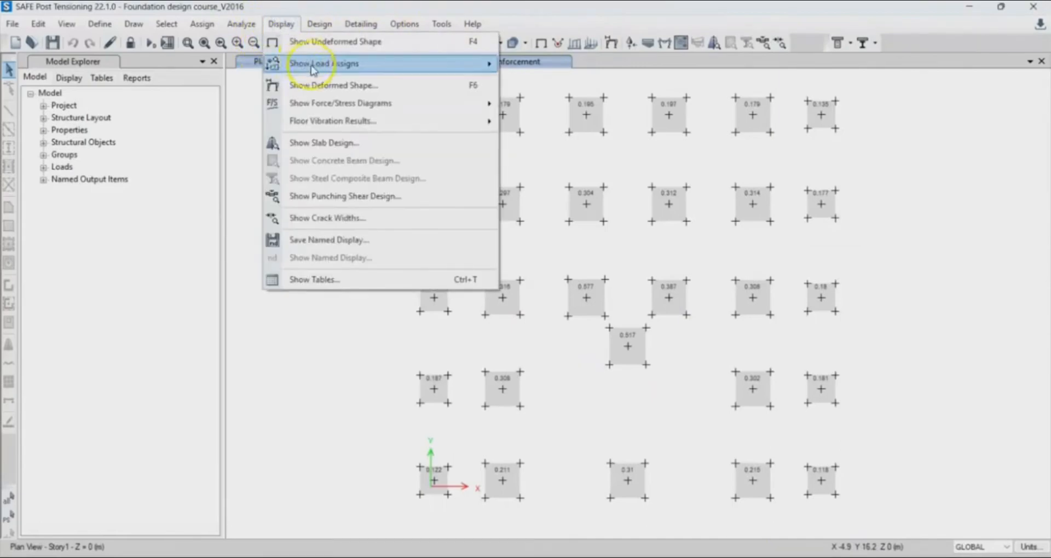
mouse_move(334, 105)
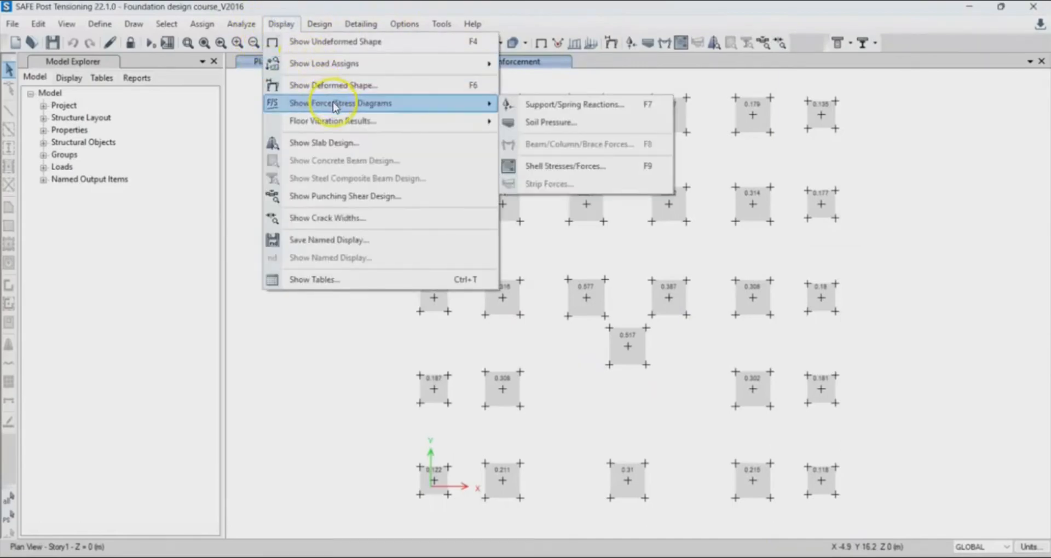
left_click(565, 166)
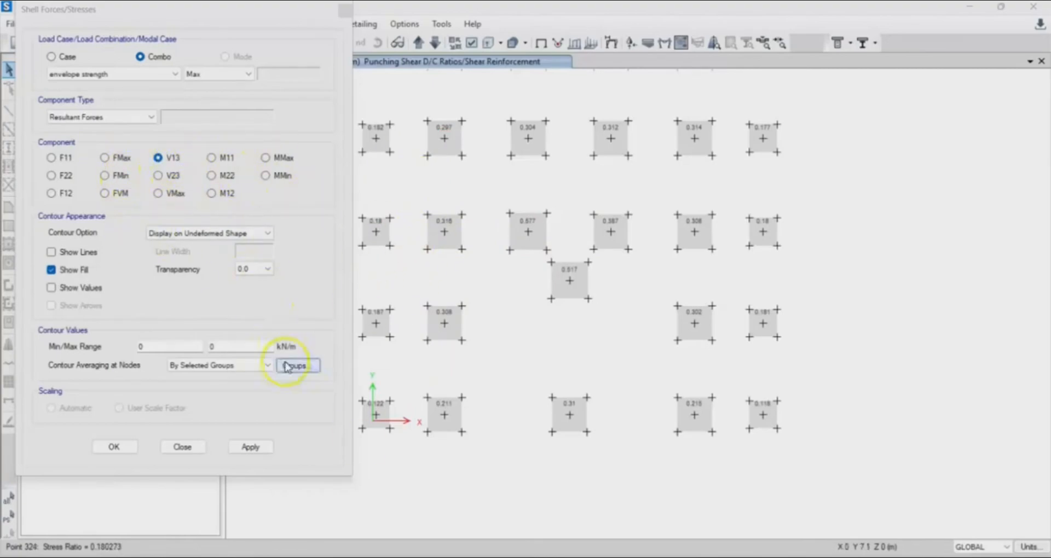
left_click(249, 448)
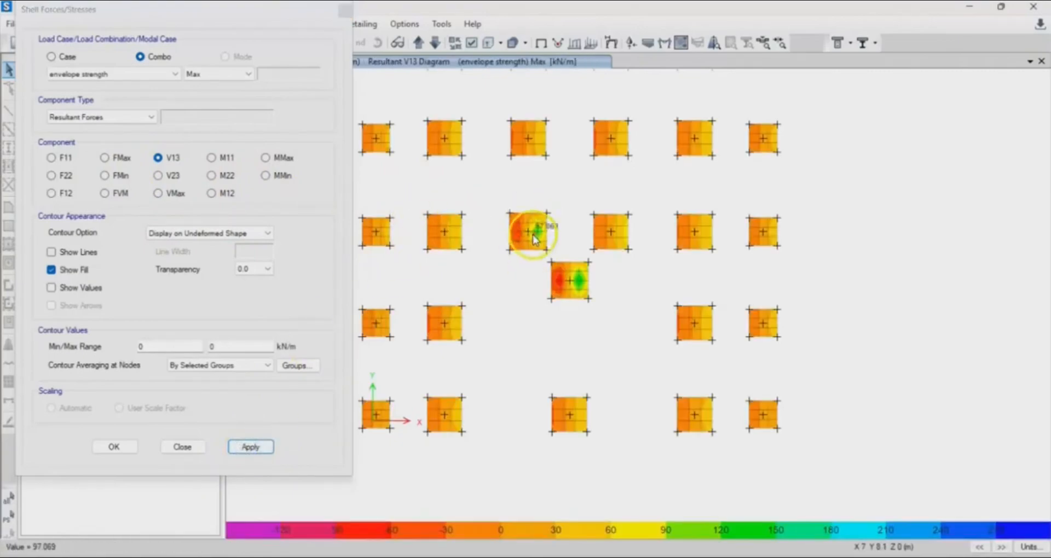
scroll(529, 239, "up", 3)
scroll(536, 229, "down", 3)
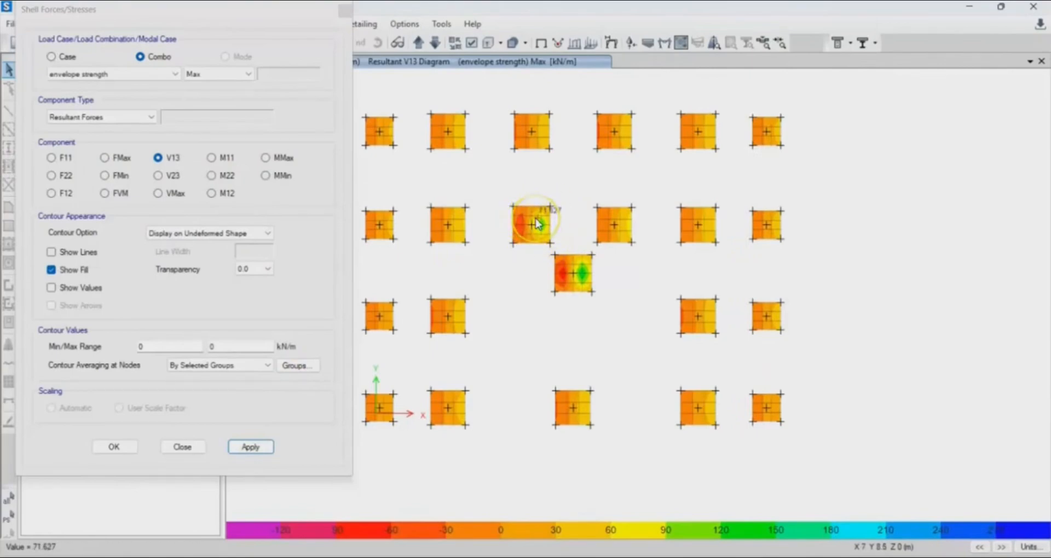
scroll(537, 223, "up", 3)
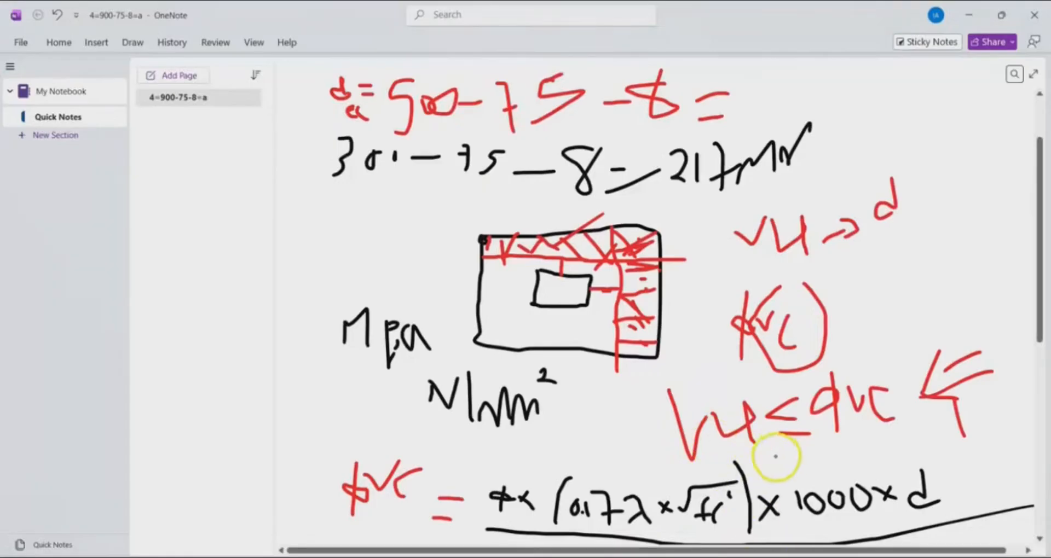
Compare the handwritten φVc calculation in OneNote with the V13 shear contours around the column of the upper central footing in SAFE.
scroll(773, 451, "down", 2)
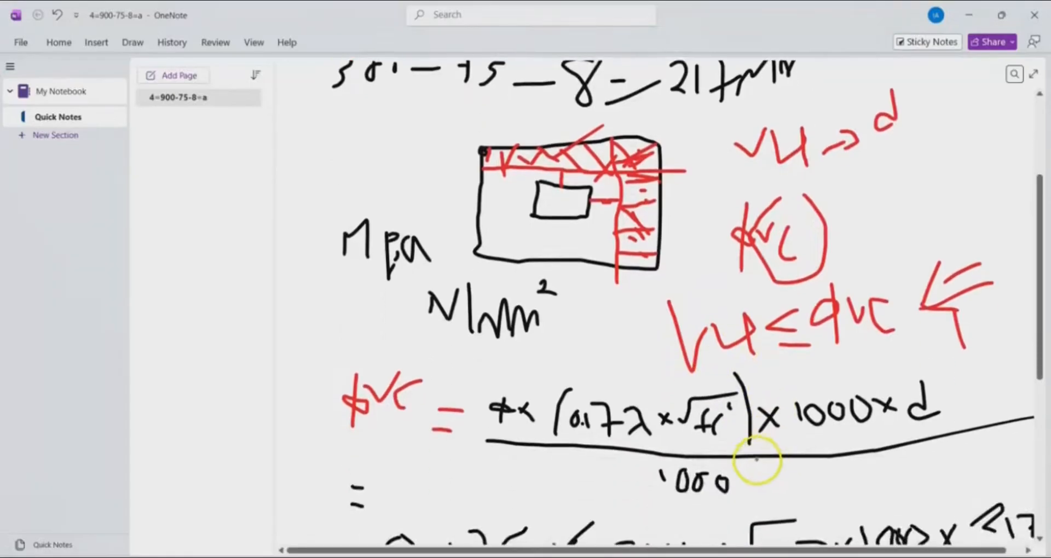
scroll(757, 461, "down", 3)
scroll(734, 454, "down", 2)
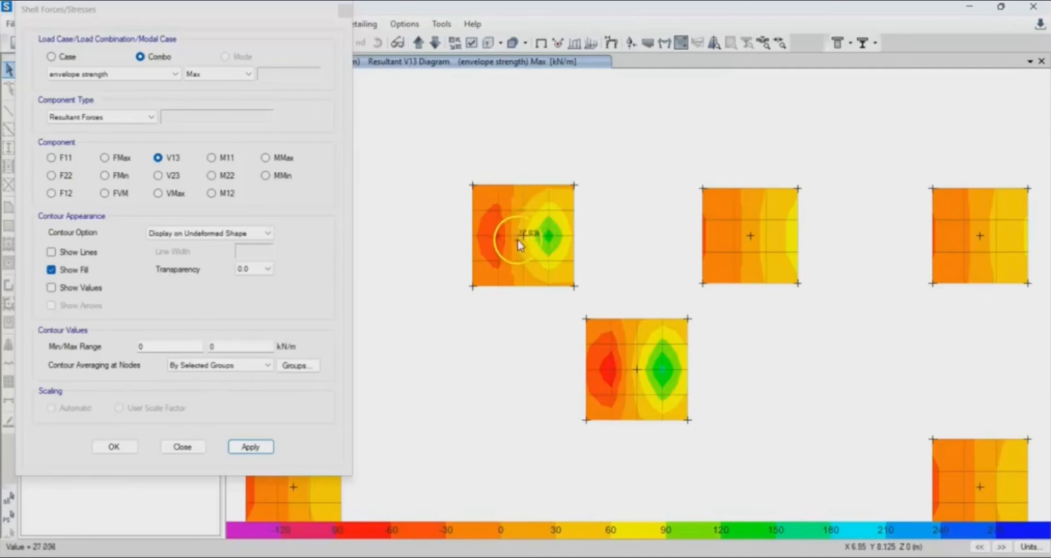
scroll(526, 241, "down", 3)
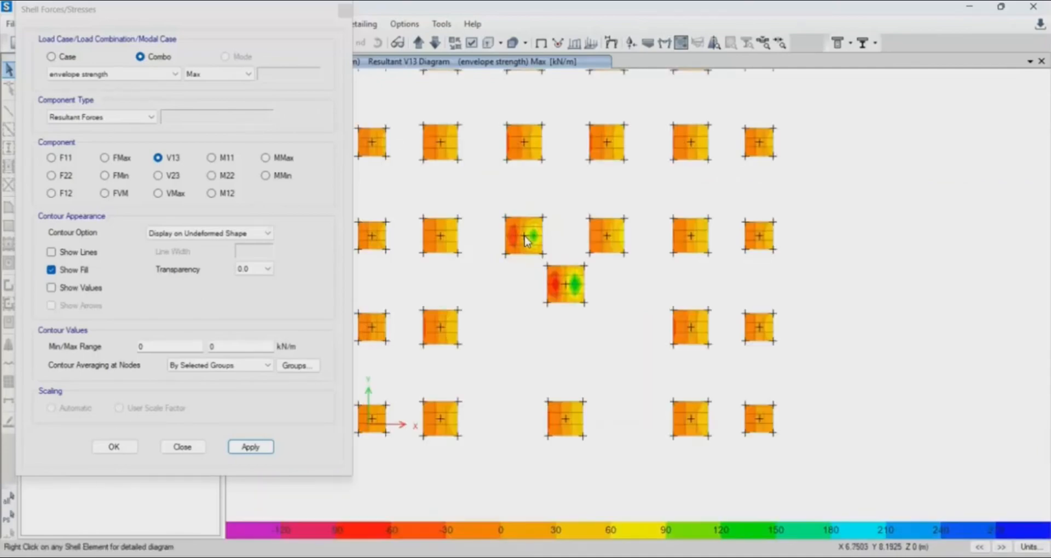
scroll(526, 241, "up", 3)
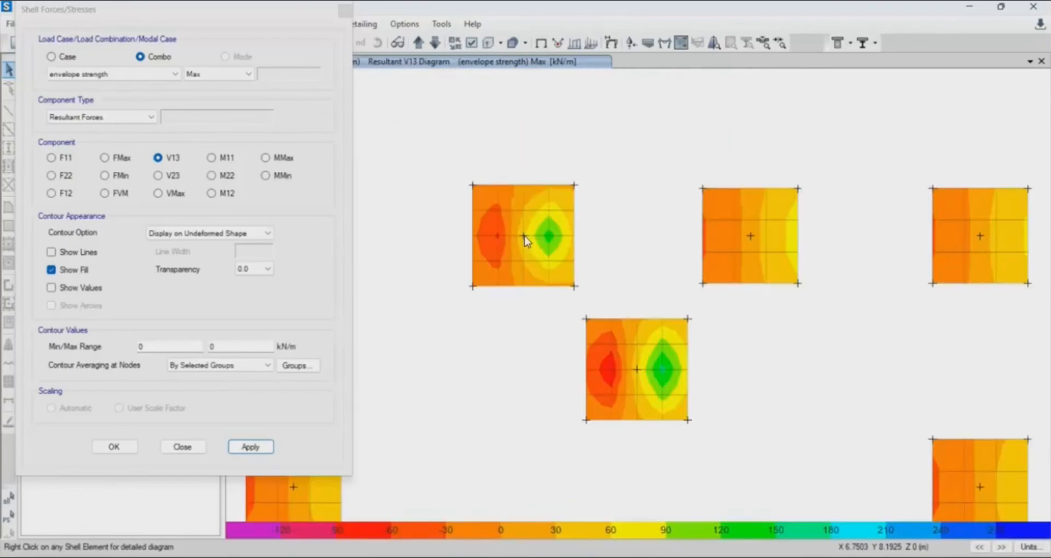
scroll(526, 241, "up", 5)
scroll(517, 241, "down", 1)
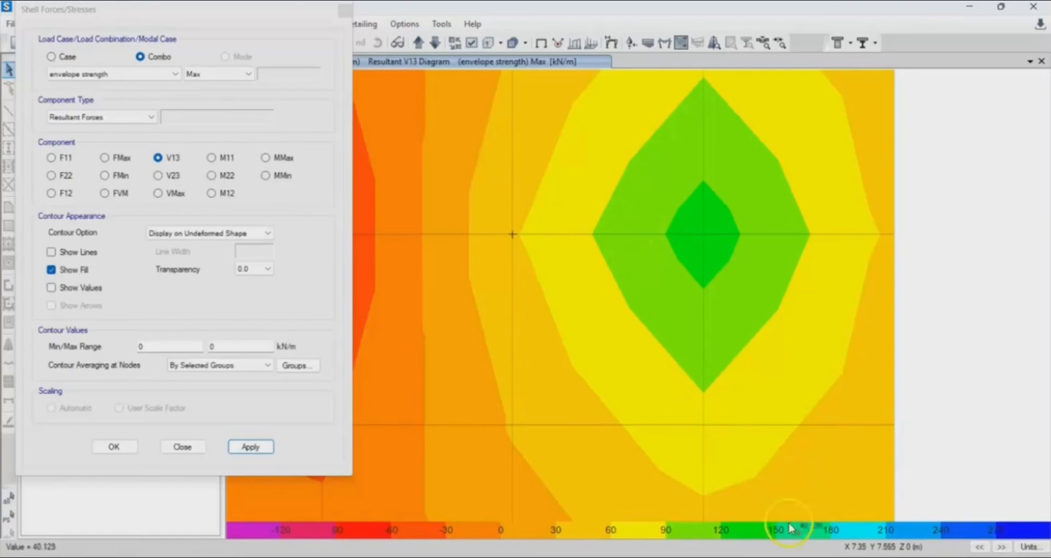
key("alt+Tab")
scroll(734, 326, "up", 6)
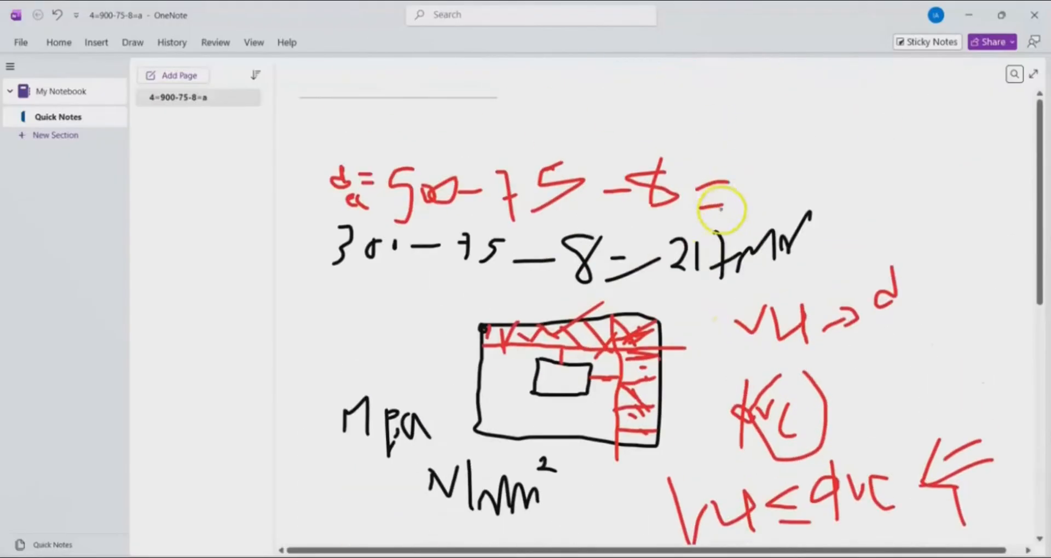
Review the handwritten Vu ≤ φVc condition in OneNote, and return to SAFE to examine the V13 contours around the upper central footing's column.
scroll(716, 324, "down", 3)
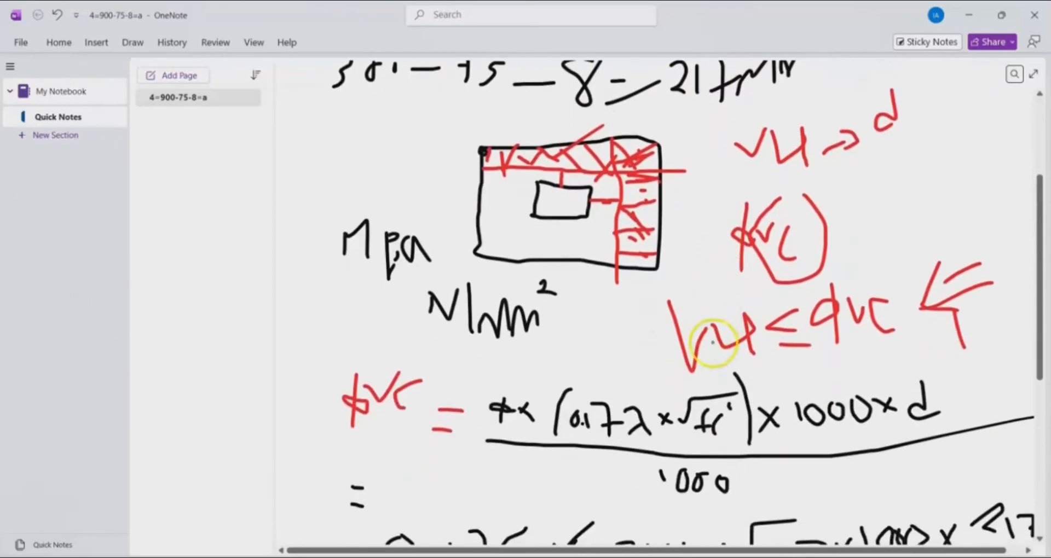
left_click(750, 556)
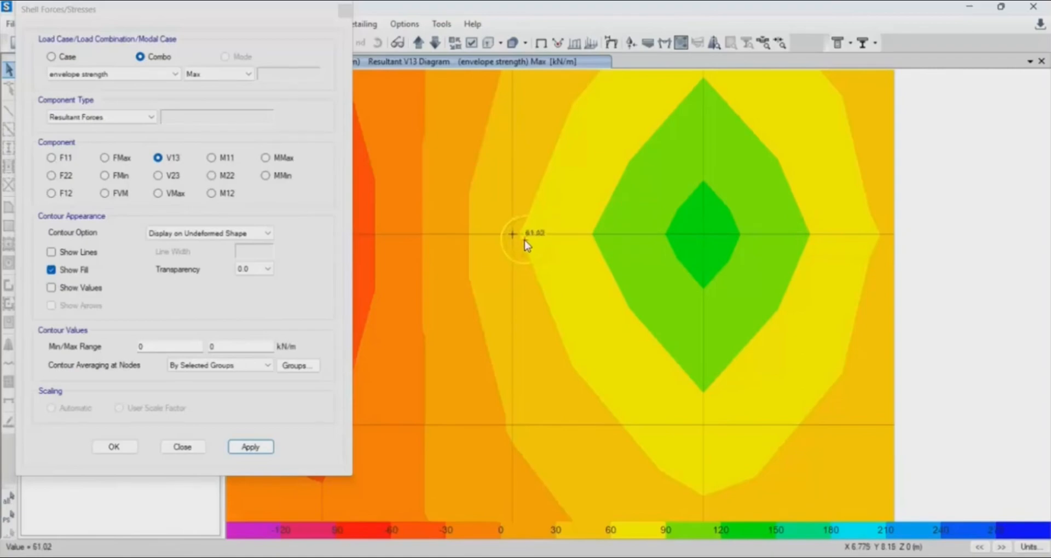
middle_click_drag(526, 239, 626, 237)
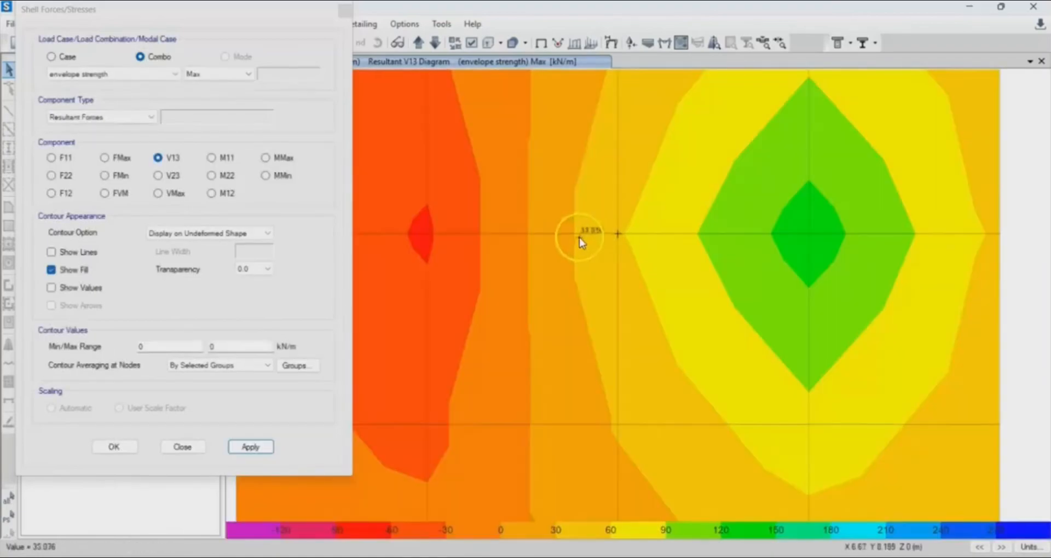
middle_click_drag(531, 251, 727, 248)
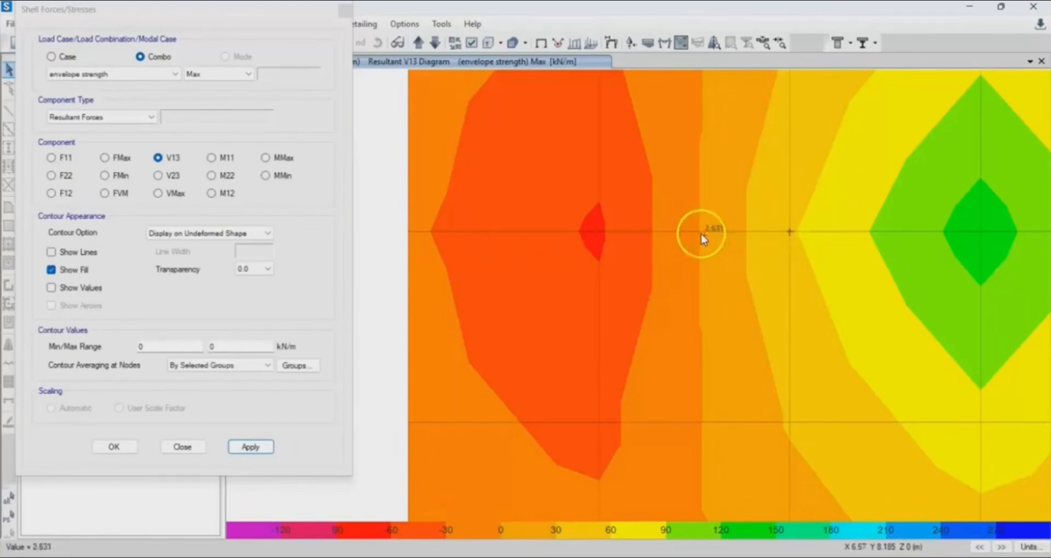
middle_click_drag(821, 230, 727, 319)
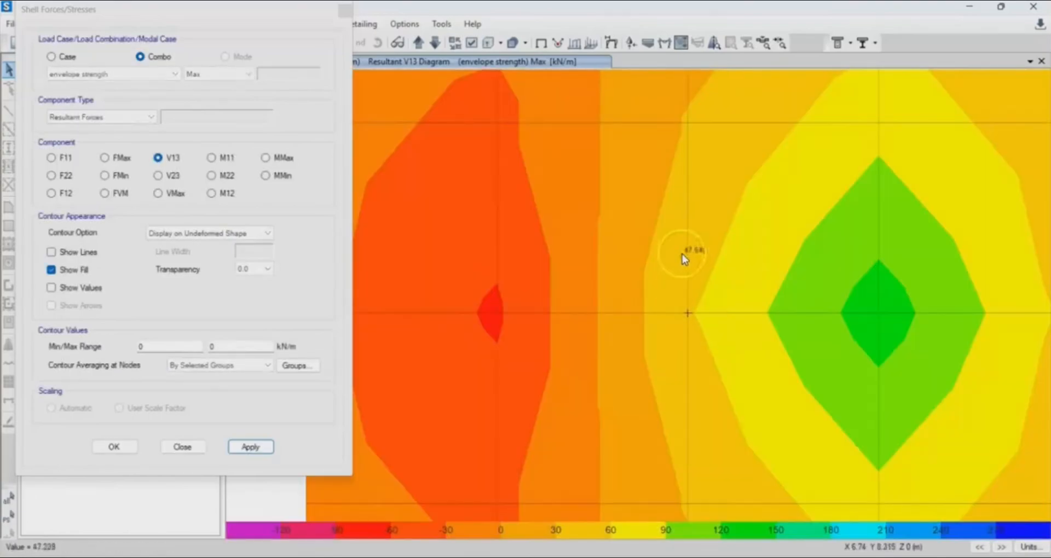
middle_click_drag(687, 152, 683, 254)
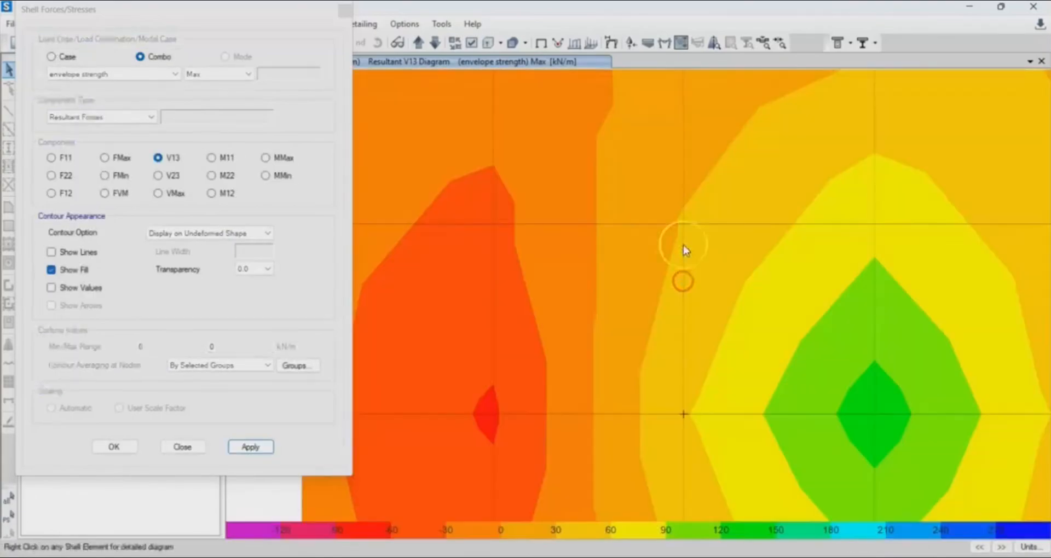
scroll(664, 328, "down", 2)
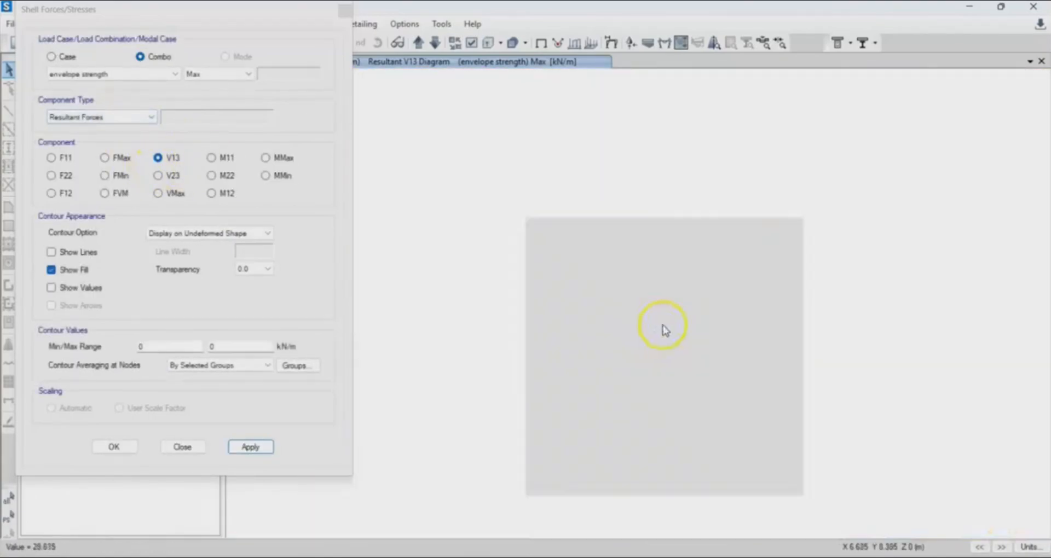
middle_click_drag(670, 299, 662, 249)
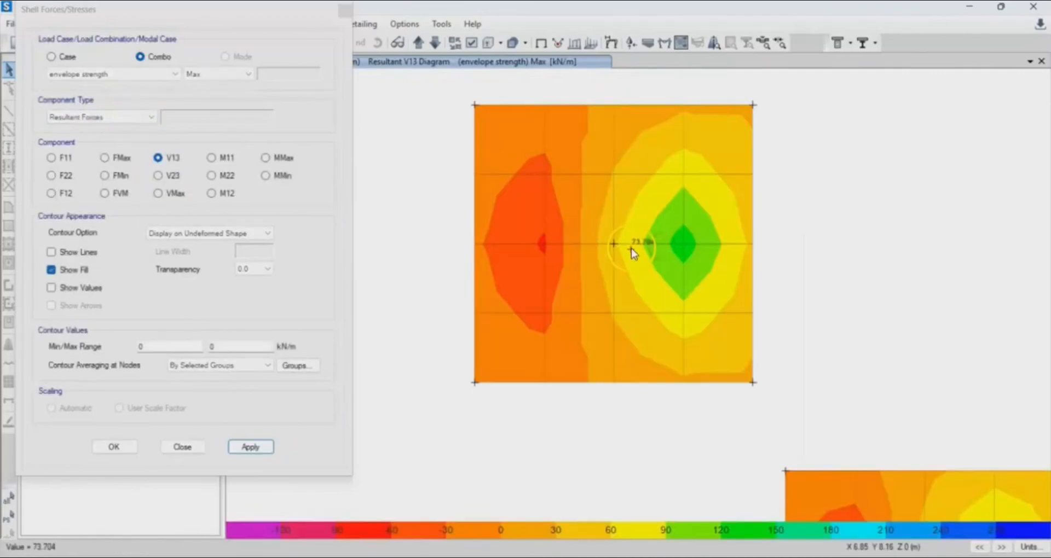
Read the V13 values along the horizontal centreline of the upper central footing, from the column towards the footing edge.
scroll(625, 251, "up", 2)
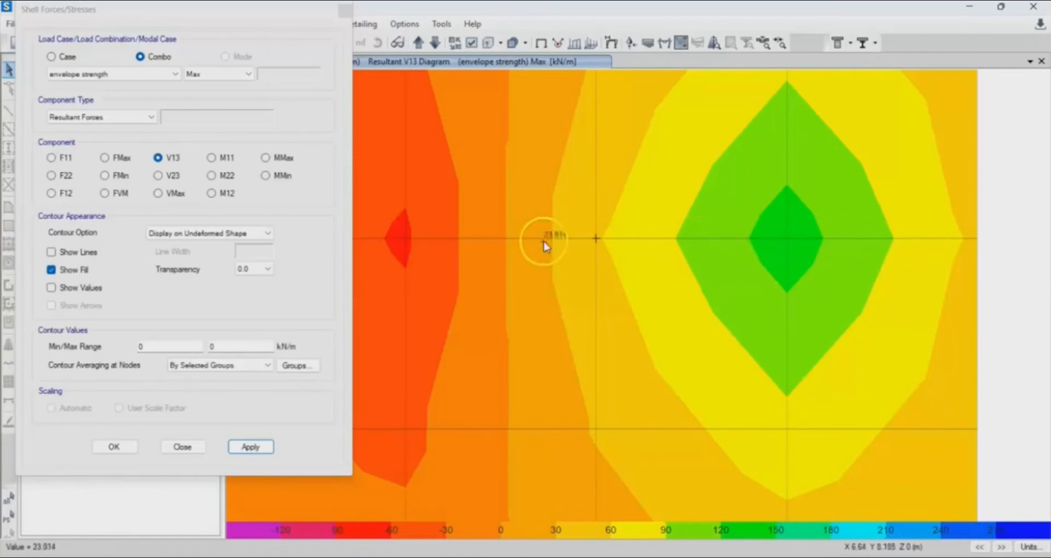
middle_click_drag(626, 241, 685, 235)
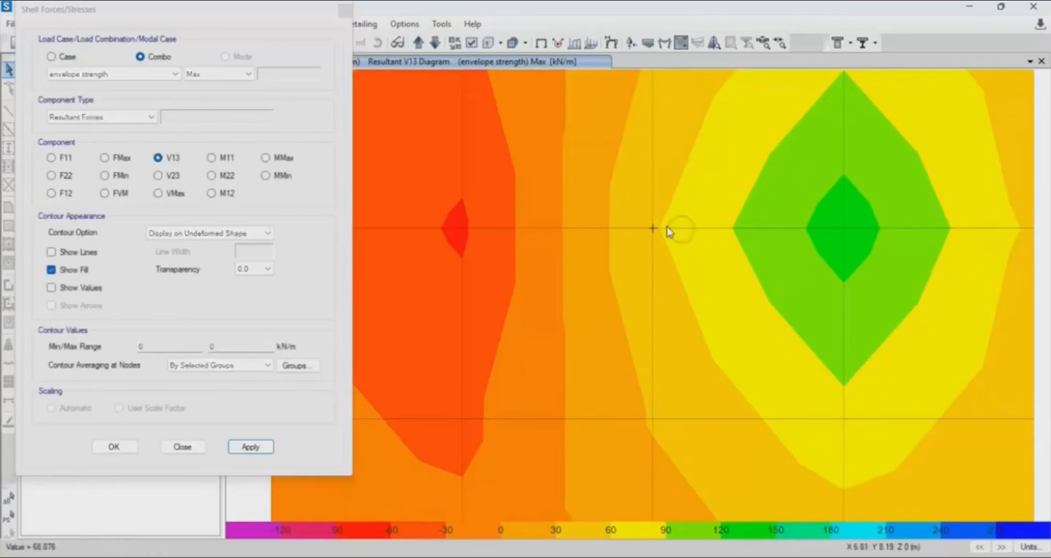
middle_click_drag(542, 239, 633, 238)
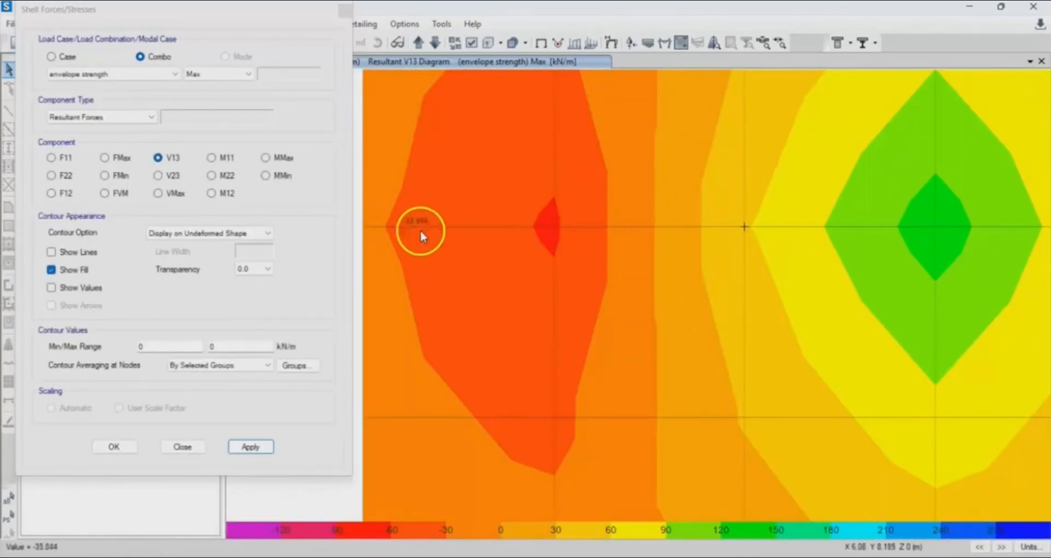
middle_click_drag(420, 234, 536, 235)
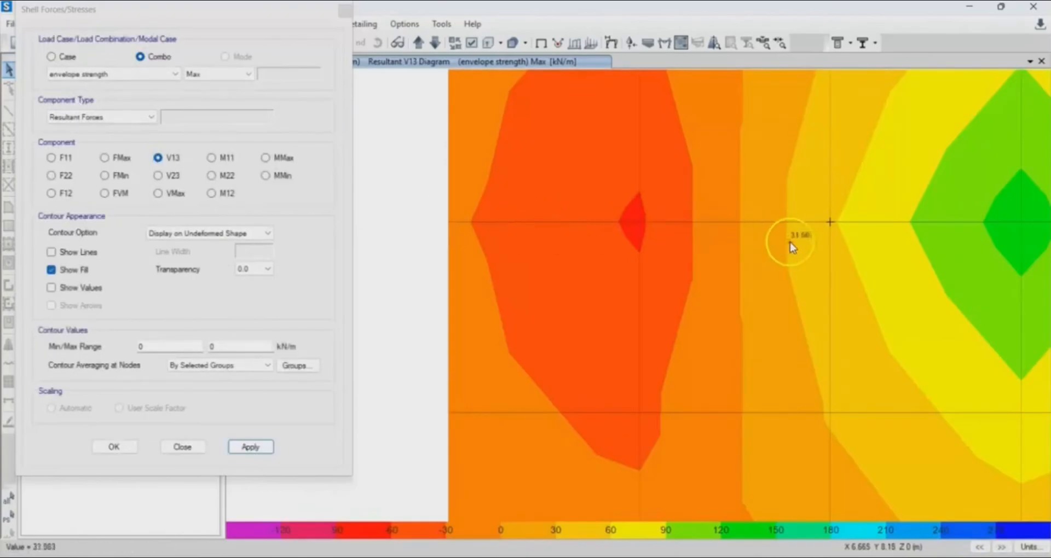
middle_click_drag(798, 246, 781, 251)
scroll(772, 262, "down", 2)
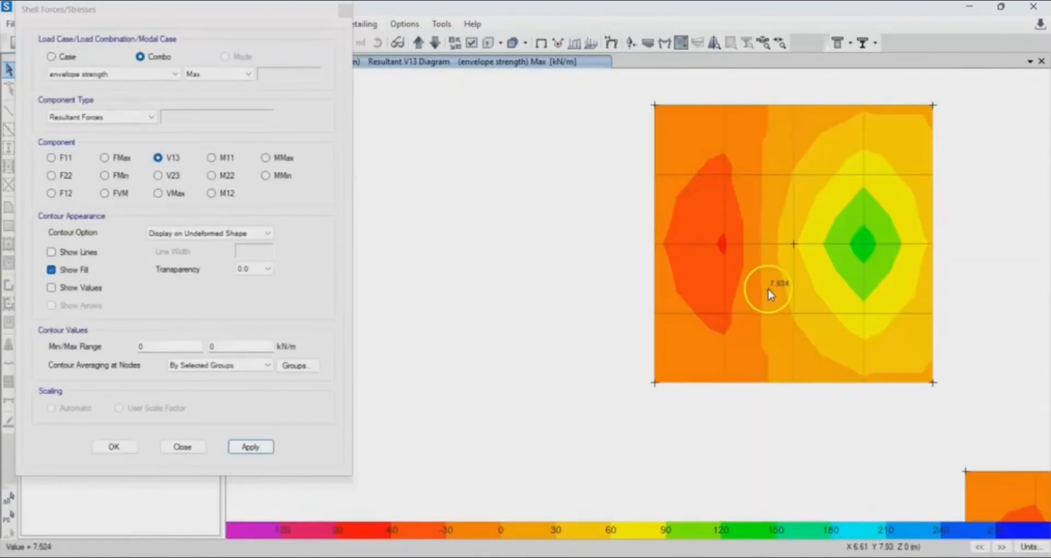
Inspect the V13 values at the shear peaks and near the edge of the lower central footing.
middle_click_drag(766, 286, 559, 189)
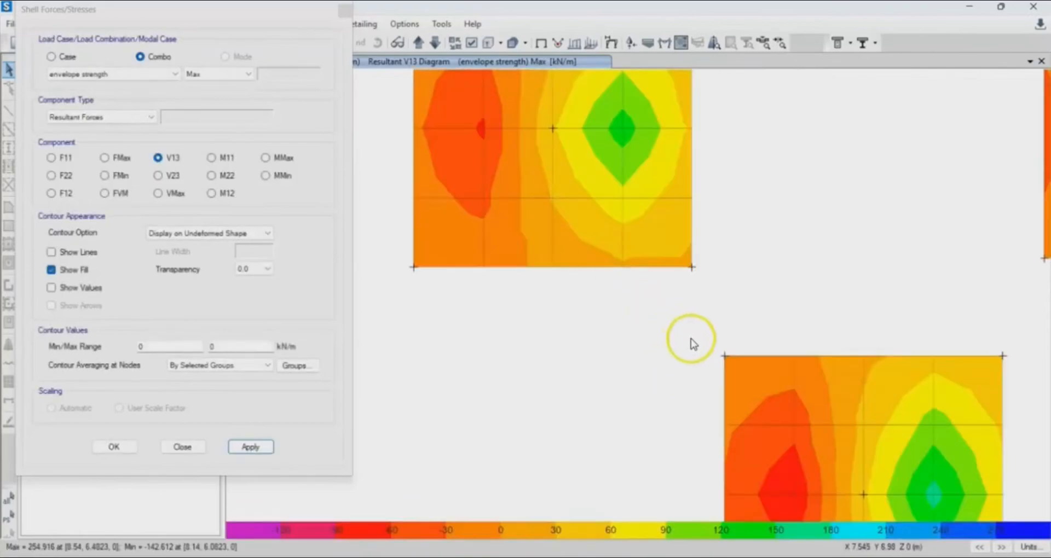
scroll(703, 364, "down", 3)
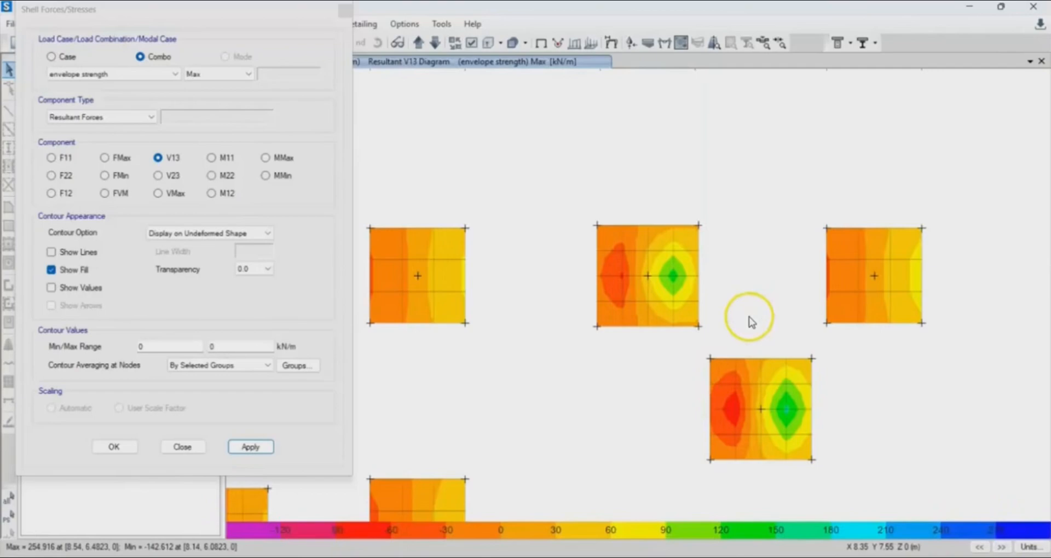
middle_click_drag(750, 320, 718, 215)
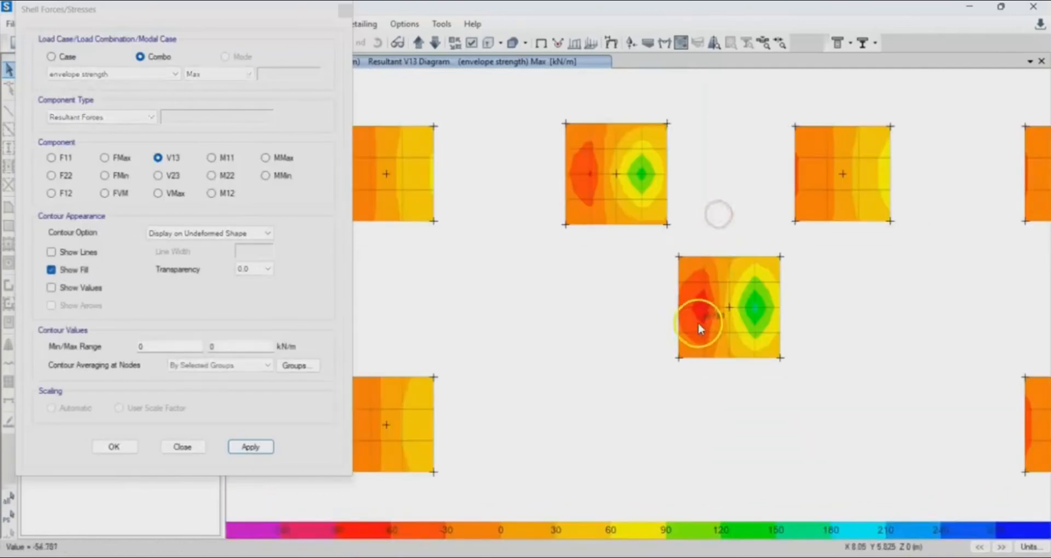
scroll(752, 319, "up", 3)
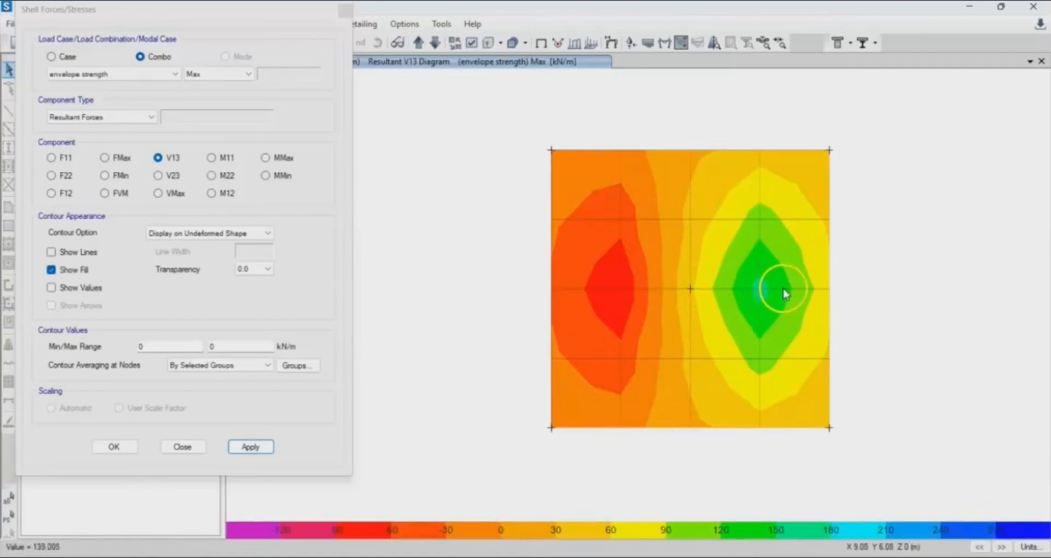
scroll(677, 275, "down", 3)
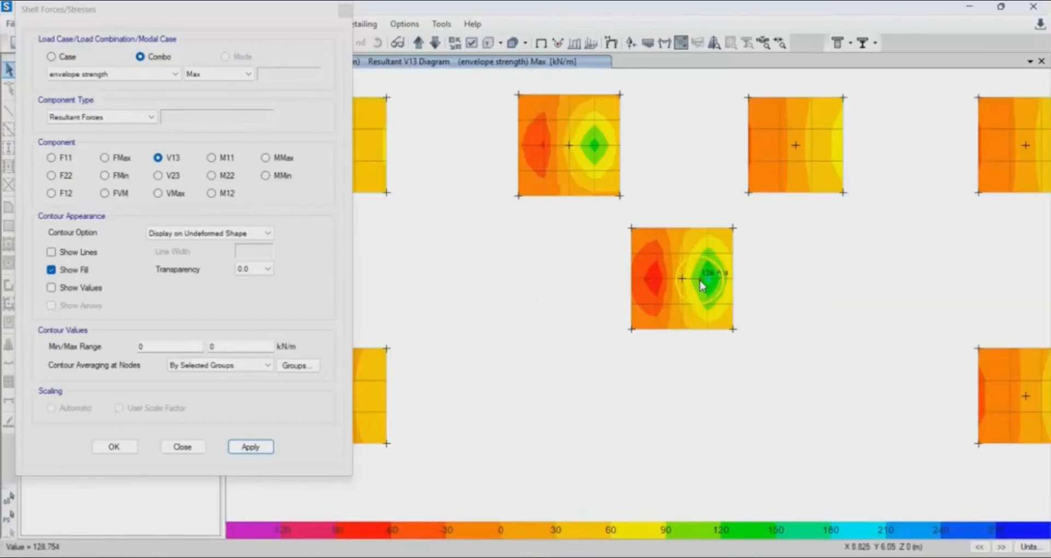
scroll(714, 278, "up", 5)
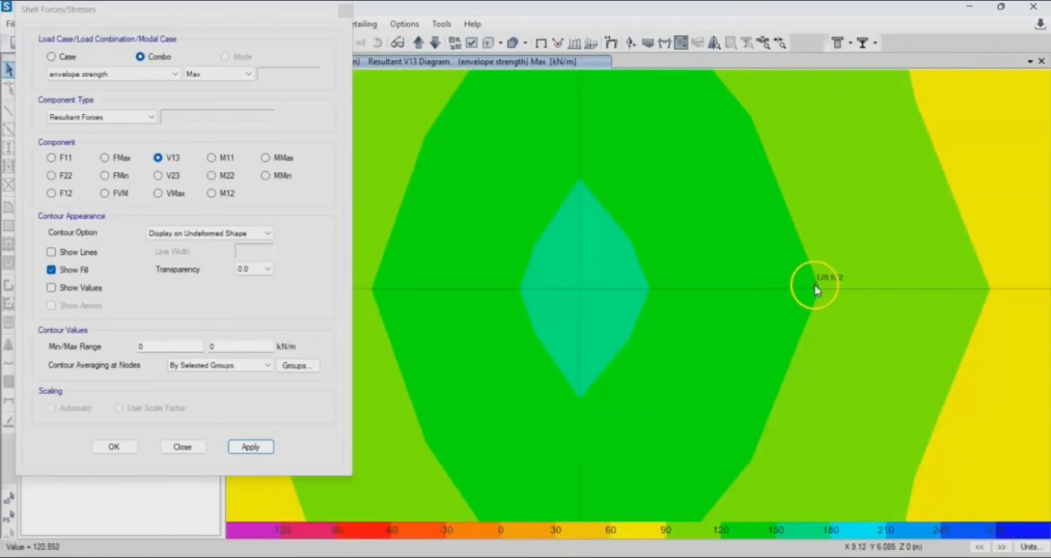
scroll(844, 288, "down", 3)
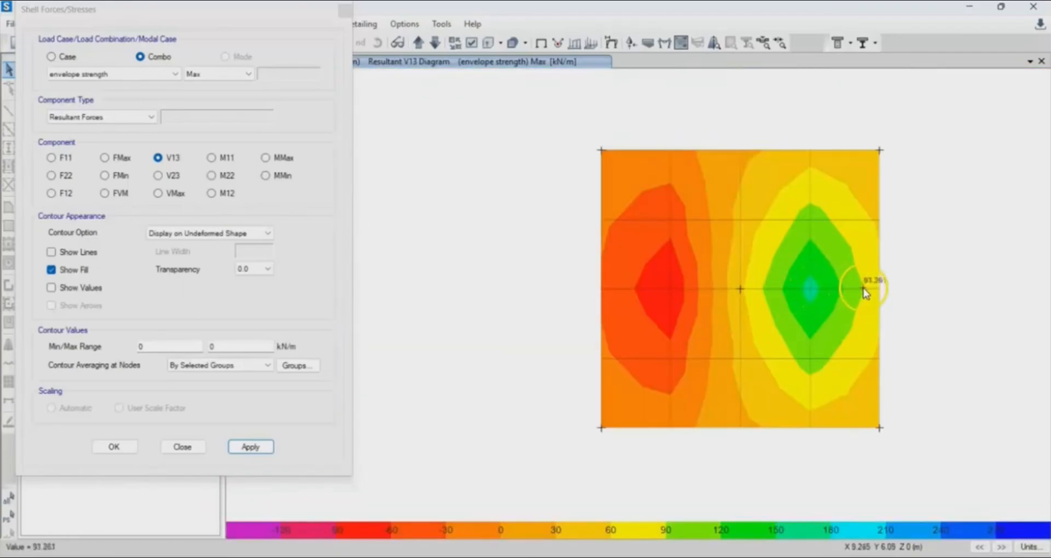
Display the V23 resultant shell force contours for the envelope strength combination, Max, with the upper central footing in view.
left_click(157, 175)
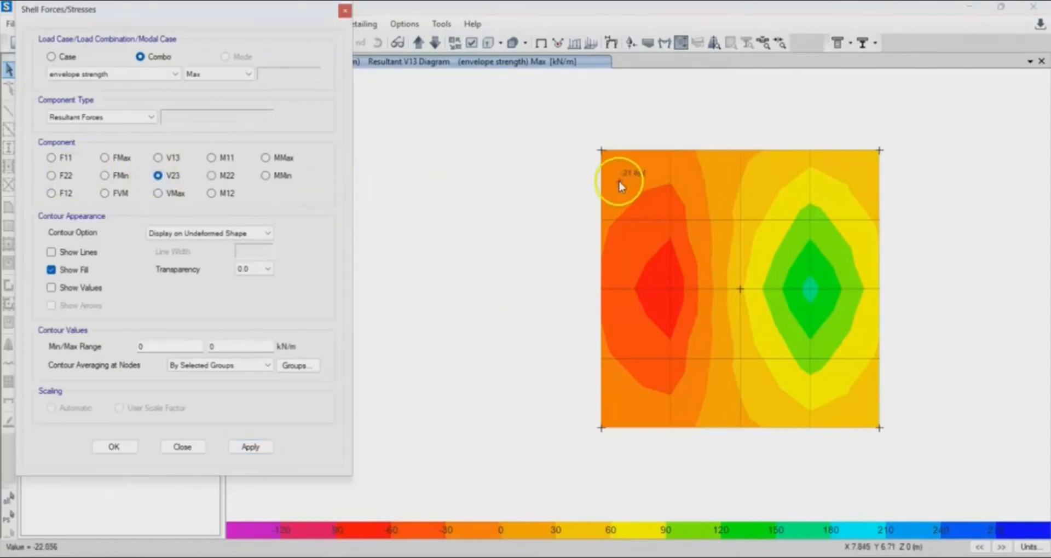
middle_click_drag(621, 176, 752, 443)
middle_click_drag(678, 229, 743, 281)
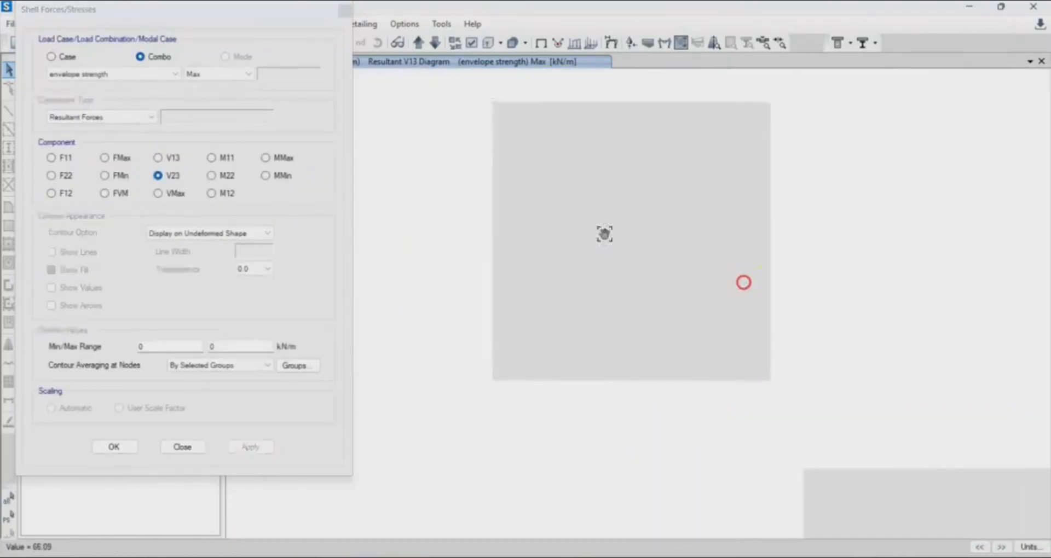
left_click(250, 446)
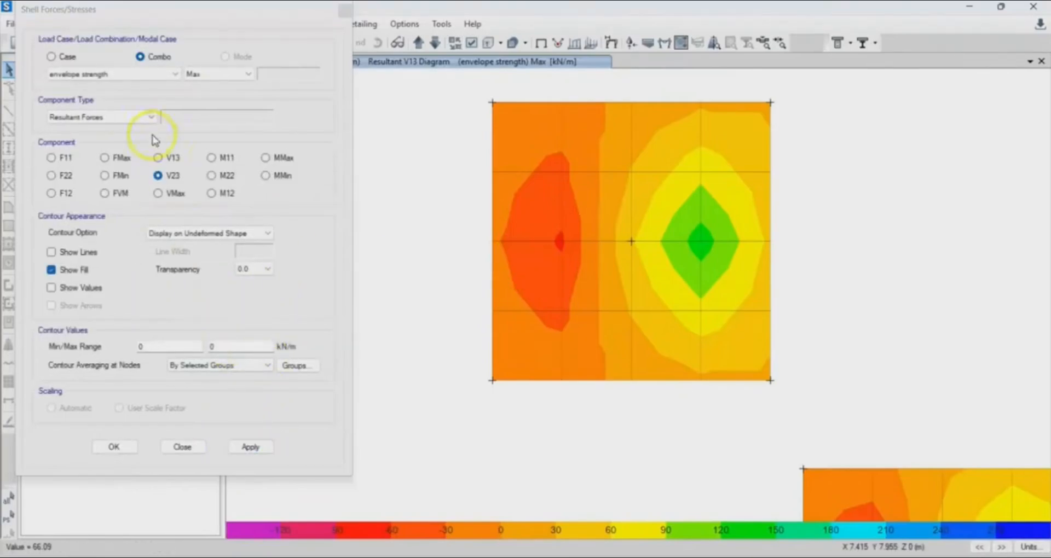
left_click(255, 446)
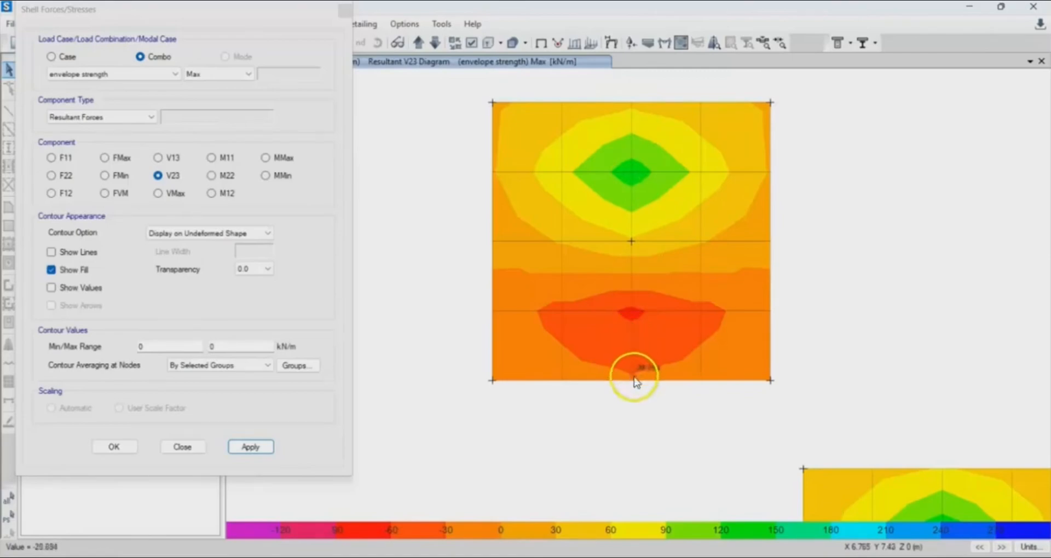
Examine the V23 contours on the lower central footing and on the neighbouring footings on both sides of the central pair.
middle_click_drag(787, 365, 479, 58)
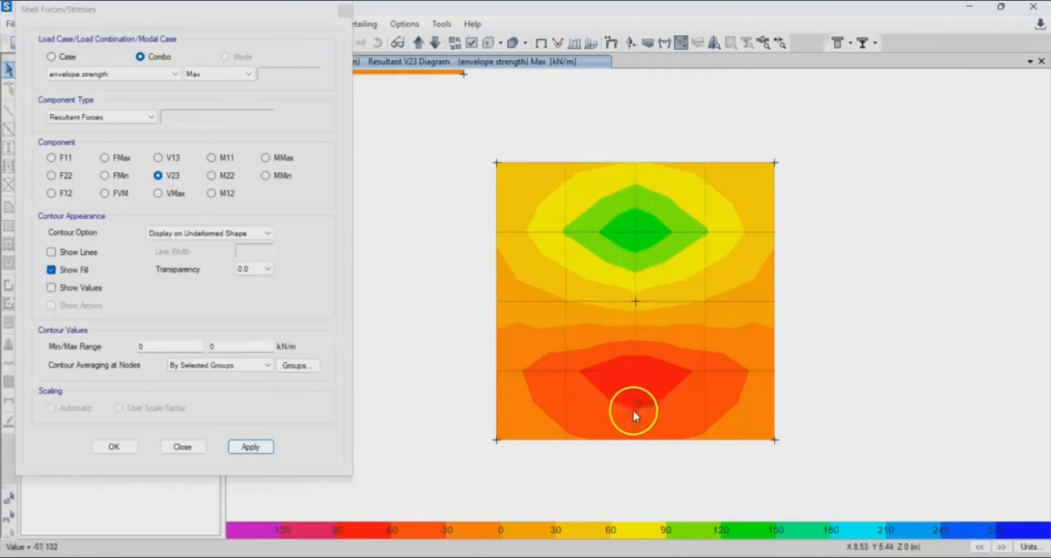
scroll(671, 323, "down", 3)
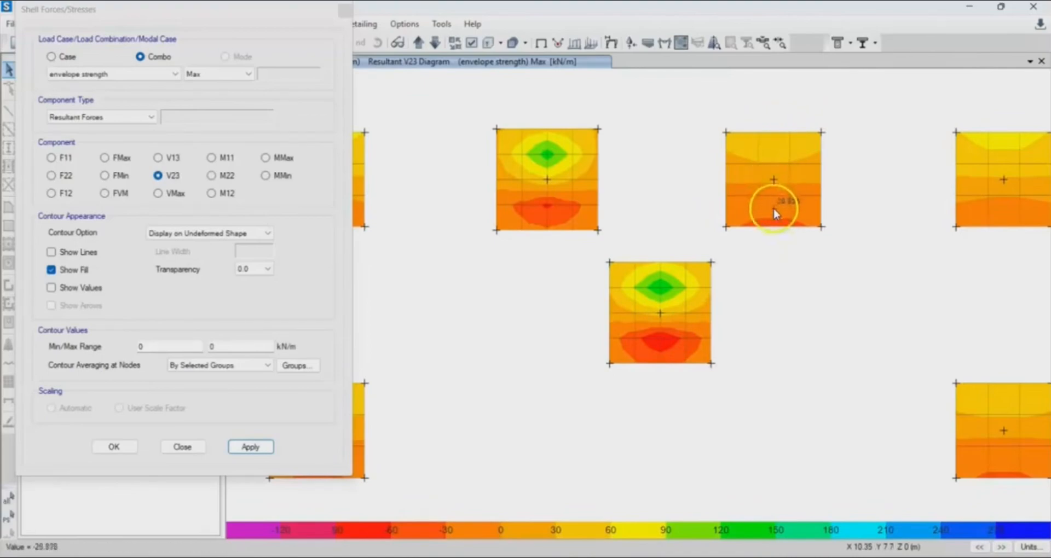
scroll(736, 291, "down", 4)
scroll(711, 297, "up", 5)
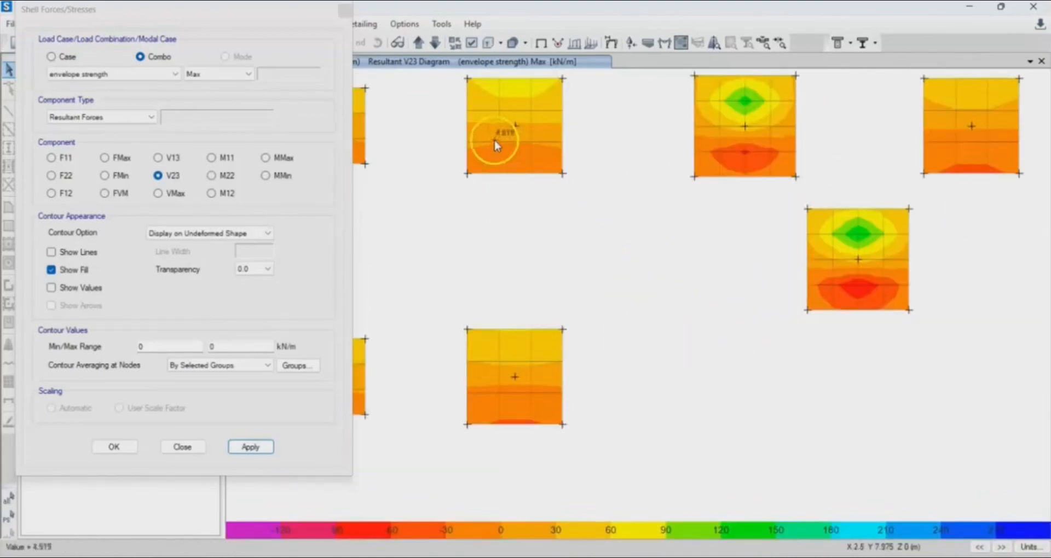
middle_click_drag(500, 146, 530, 176)
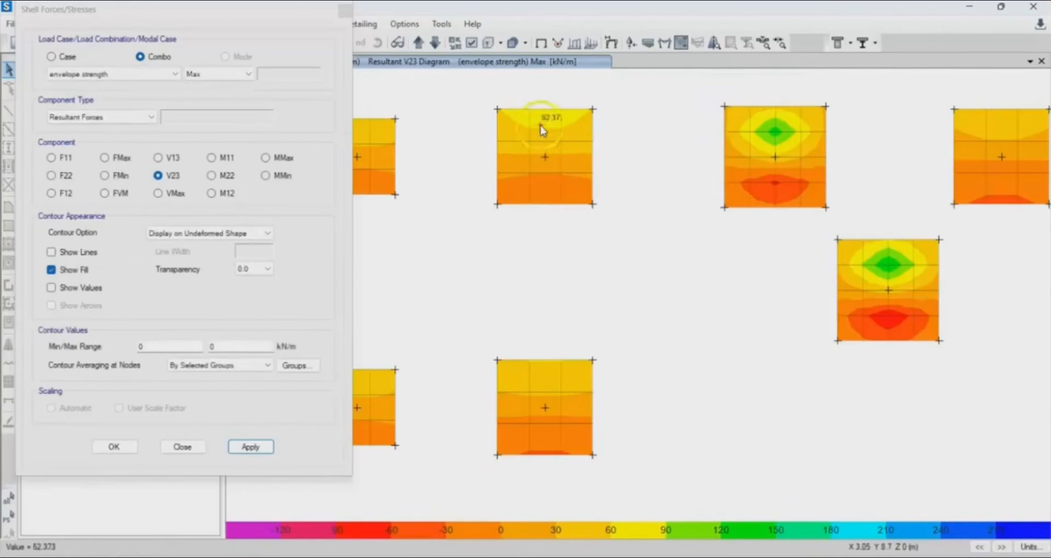
mouse_move(547, 385)
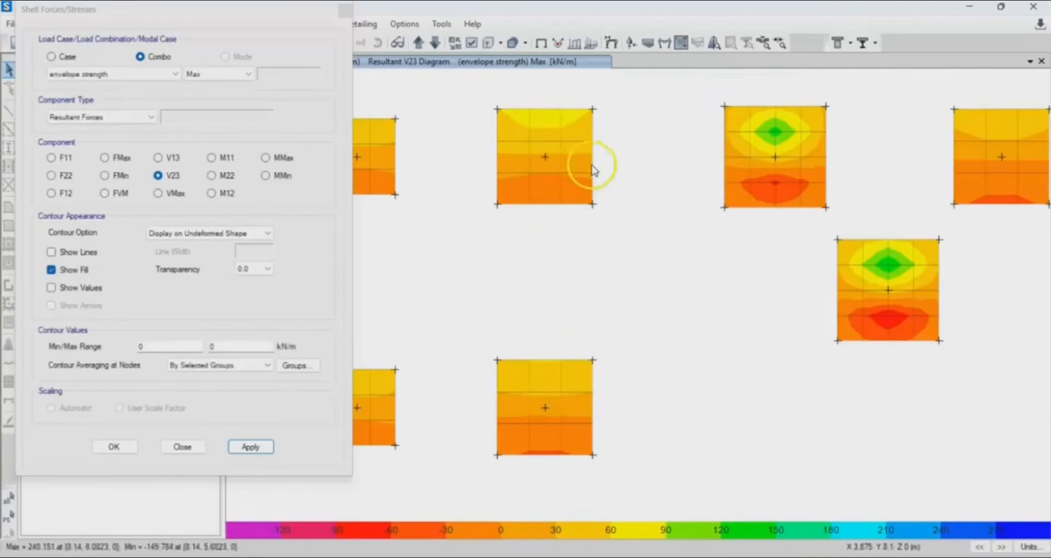
Check the V23 values on the footings in the upper rows and review the contours across the whole foundation layout.
middle_click_drag(593, 166, 715, 425)
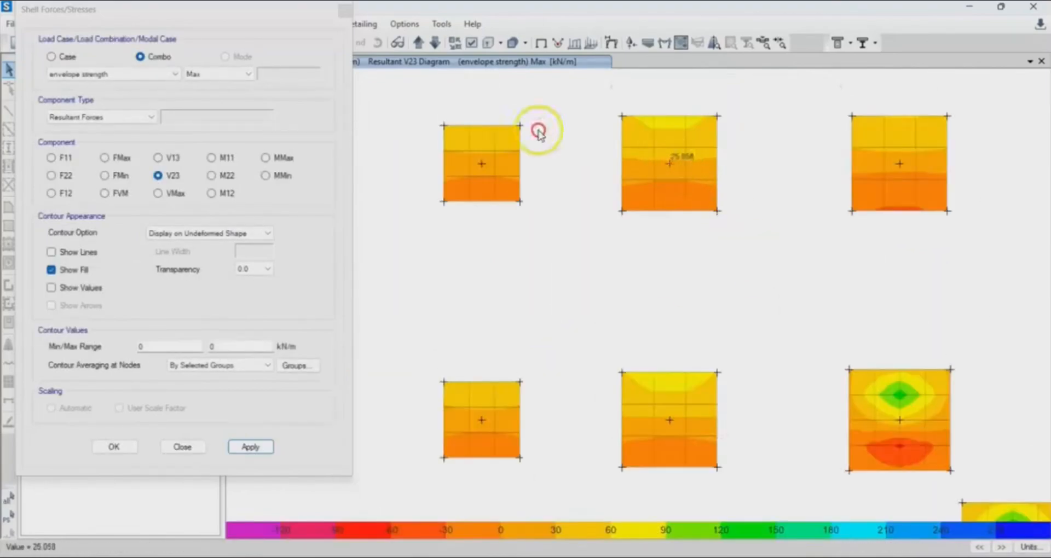
middle_click_drag(681, 158, 647, 197)
mouse_move(636, 198)
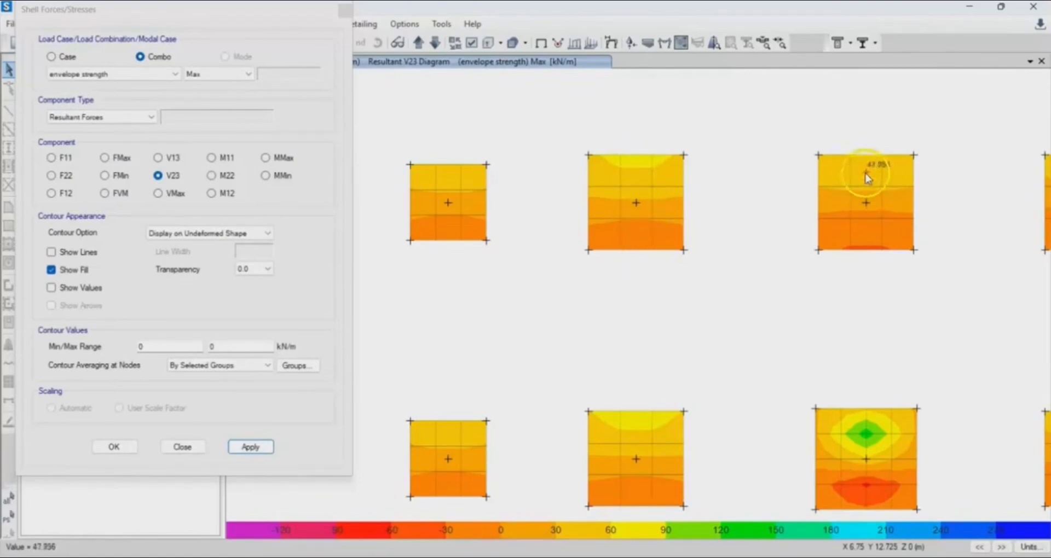
middle_click_drag(810, 146, 845, 351)
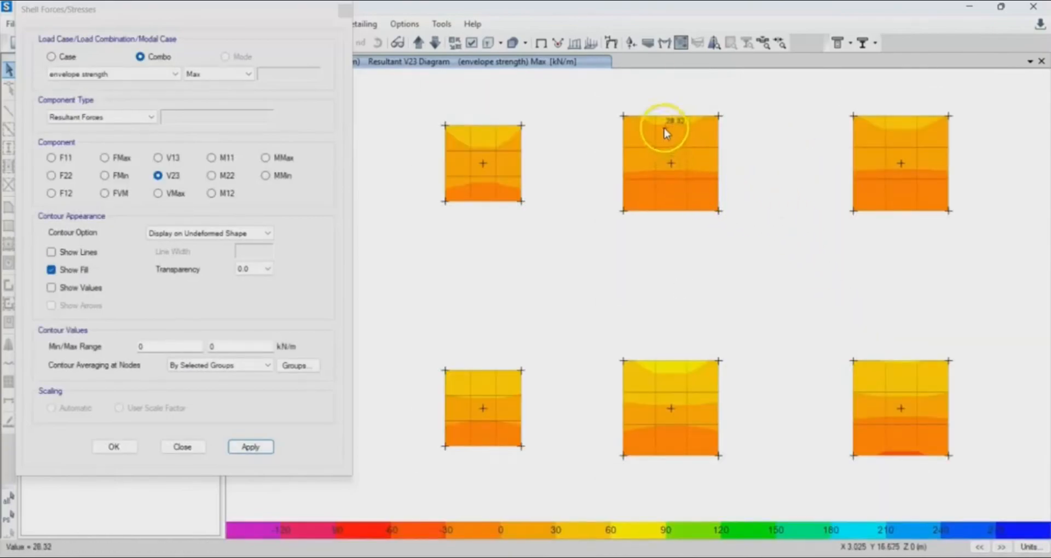
scroll(531, 230, "down", 3)
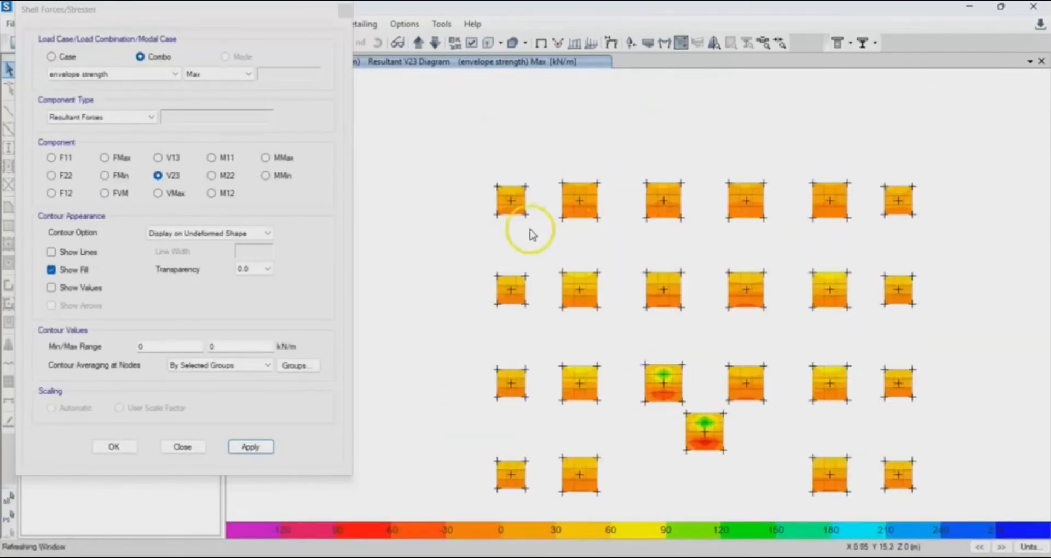
middle_click_drag(659, 281, 635, 234)
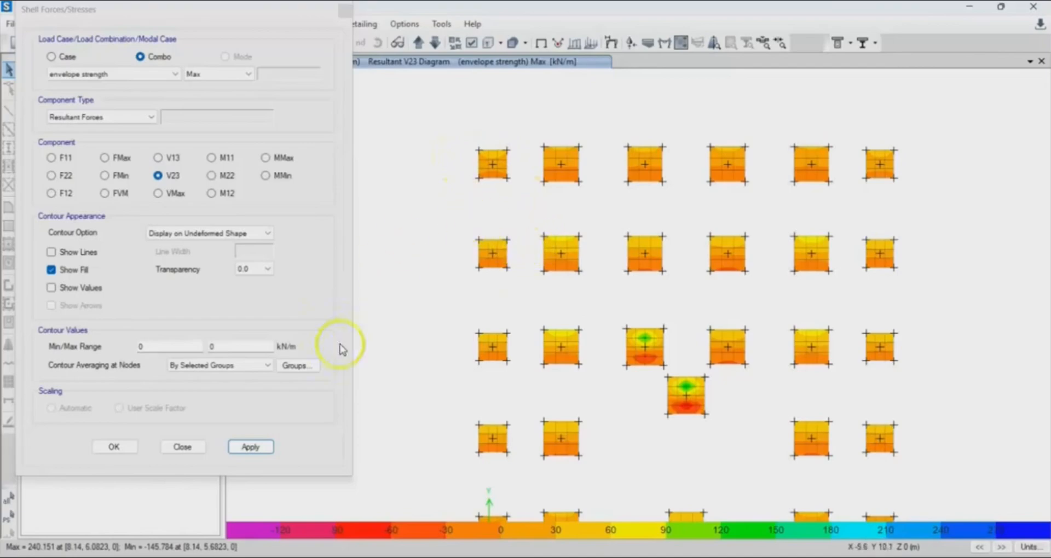
left_click(474, 196)
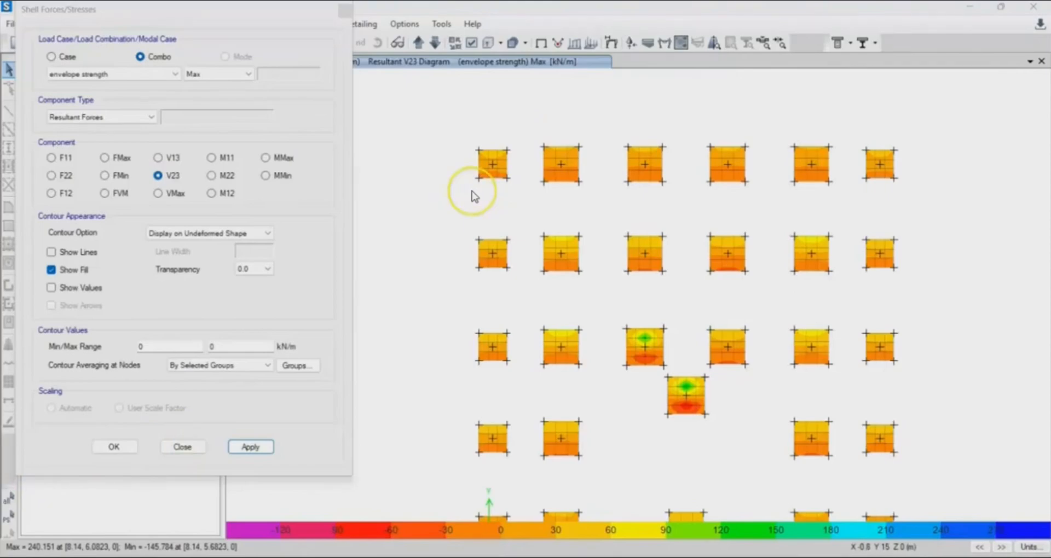
left_click(464, 191)
left_click(434, 211)
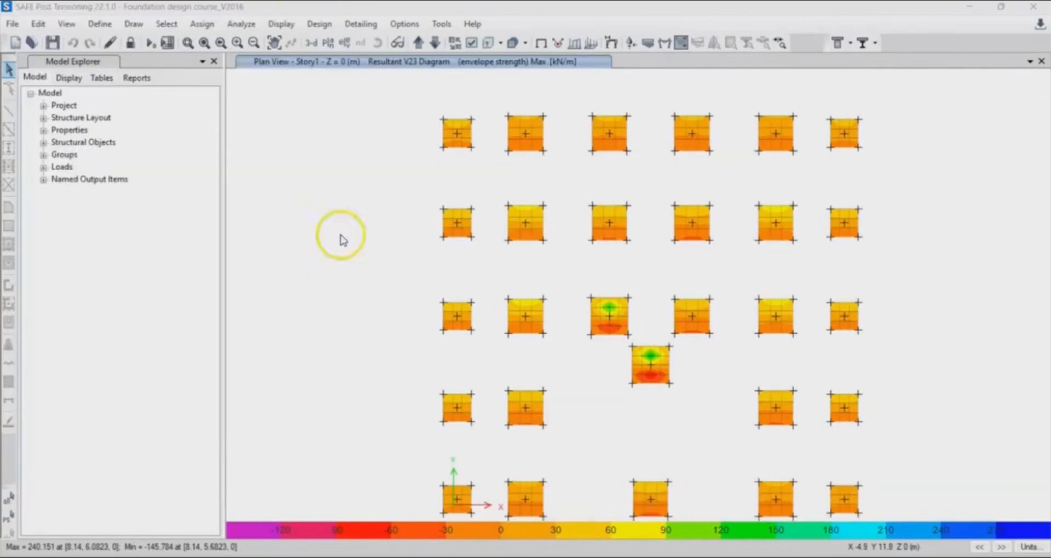
left_click(340, 235)
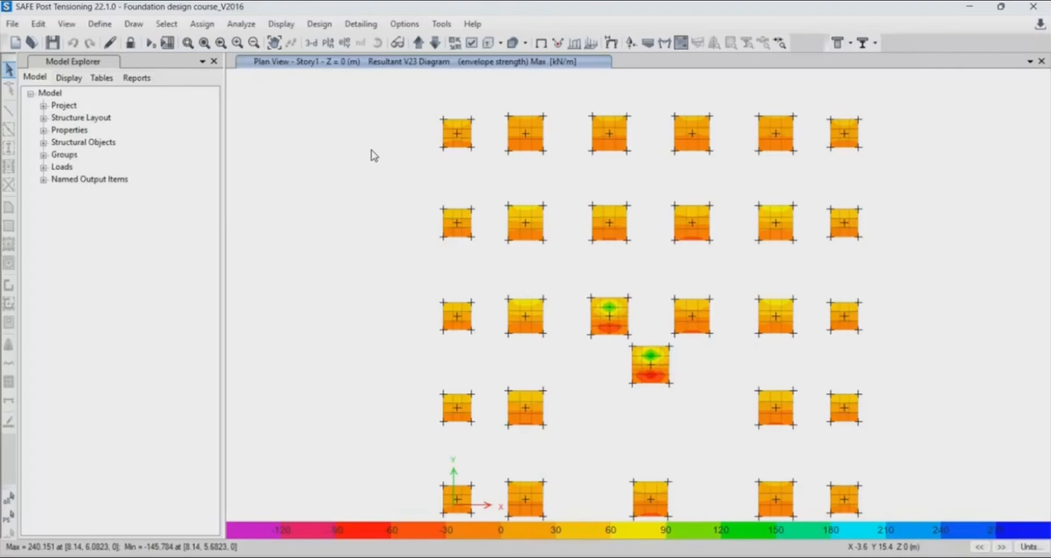
left_click(351, 134)
left_click(359, 143)
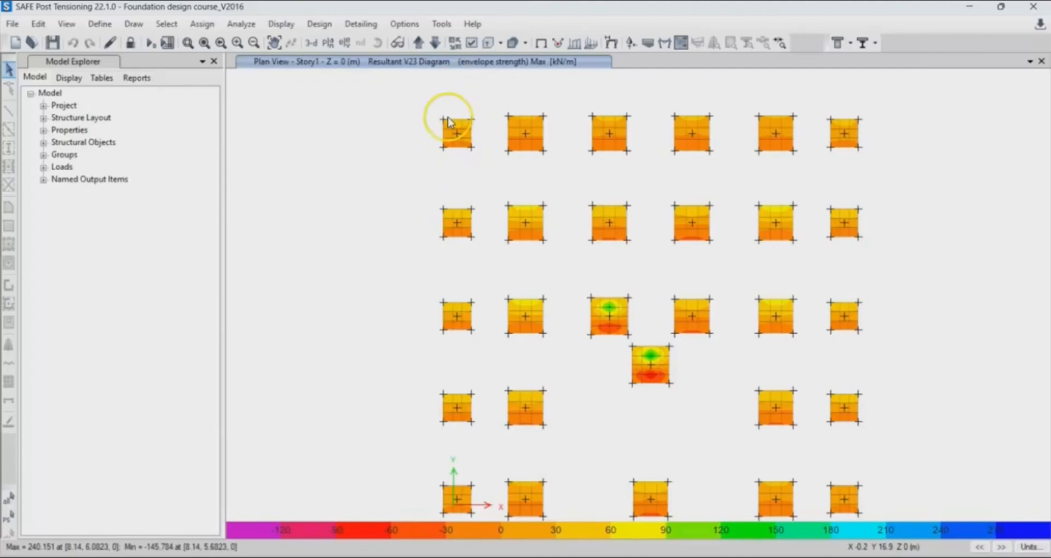
Check the V23 values near the upper edge and centre of the upper-left corner footing.
mouse_move(449, 122)
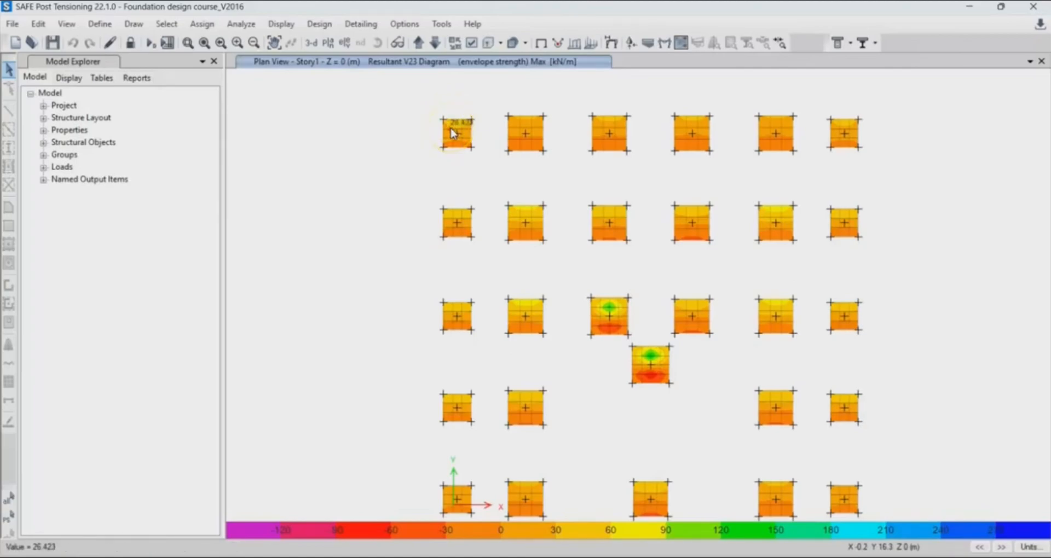
left_click(458, 122)
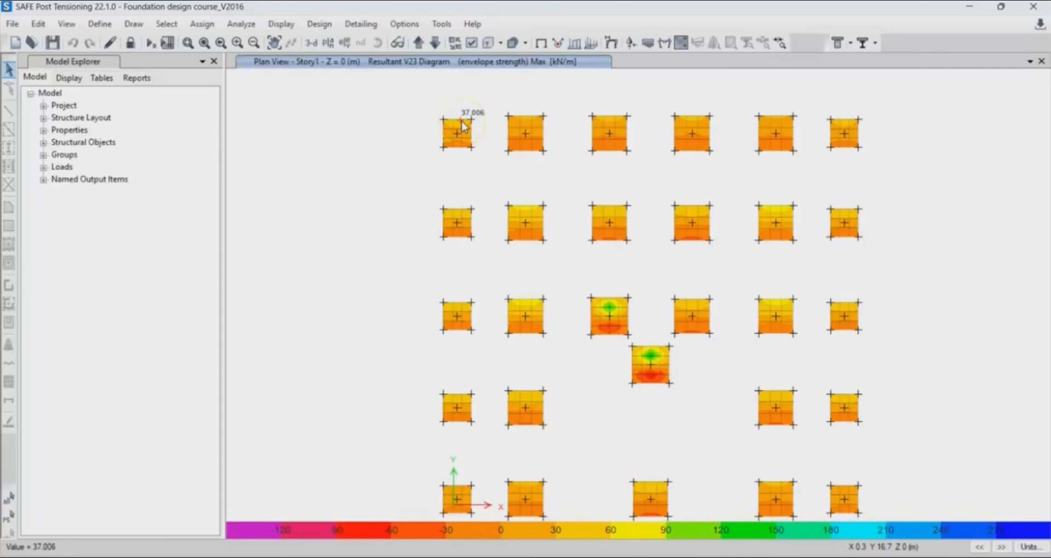
left_click(403, 90)
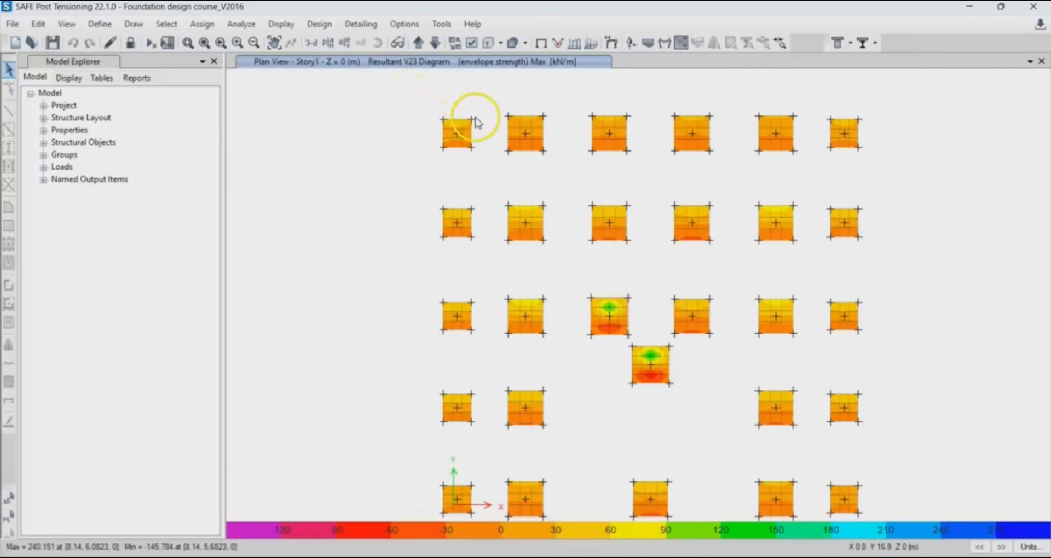
mouse_move(466, 132)
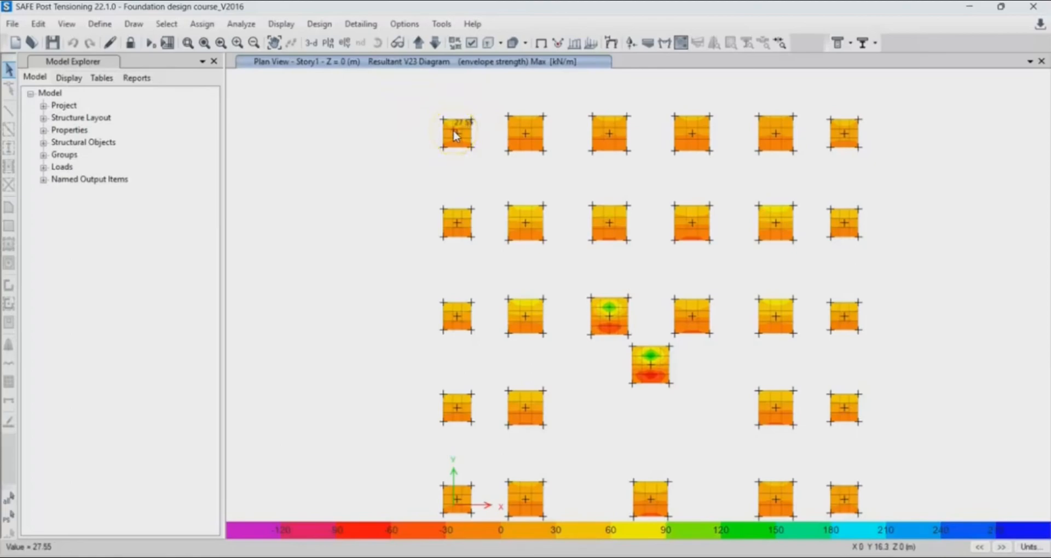
left_click(464, 119)
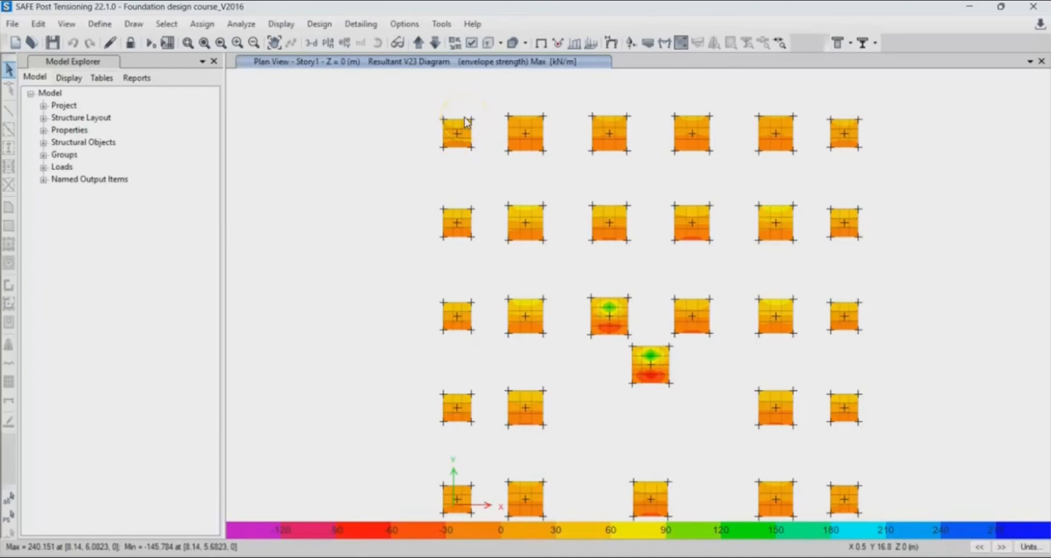
left_click(455, 129)
mouse_move(444, 132)
left_click(450, 149)
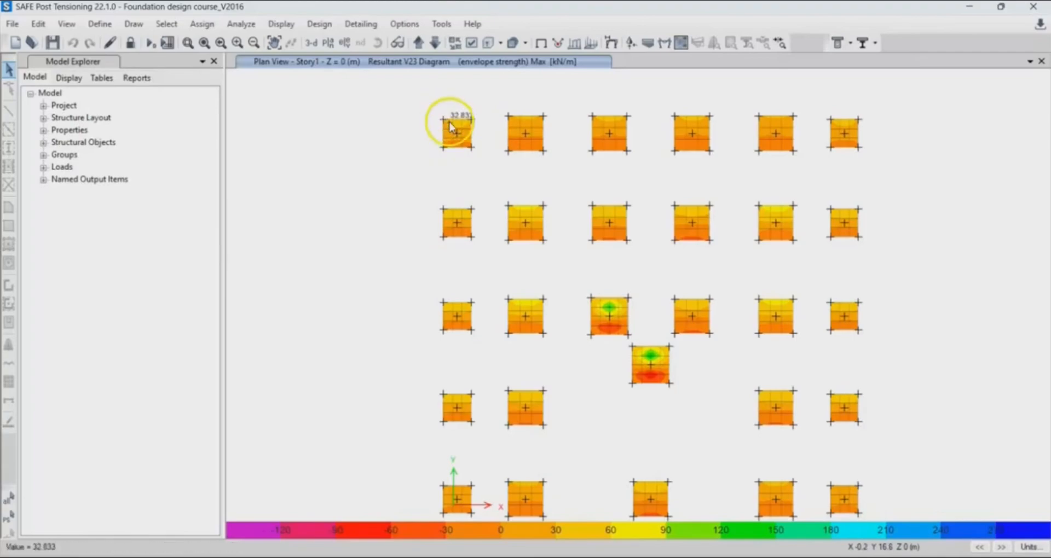
Inspect the V23 contours of the upper-left corner footing up close, from its upper edge to its inner mesh lines.
scroll(450, 122, "up", 10)
scroll(449, 122, "down", 2)
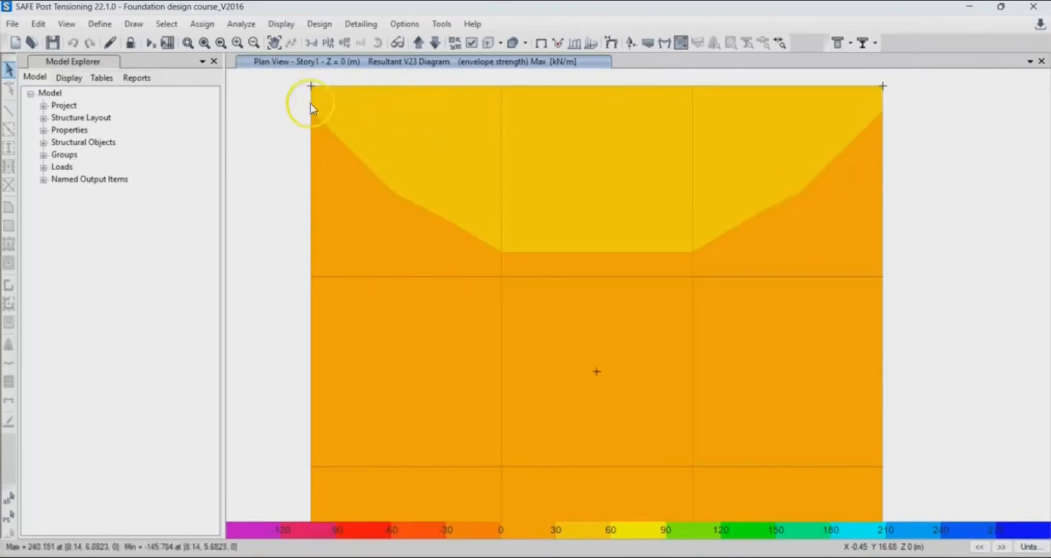
mouse_move(319, 103)
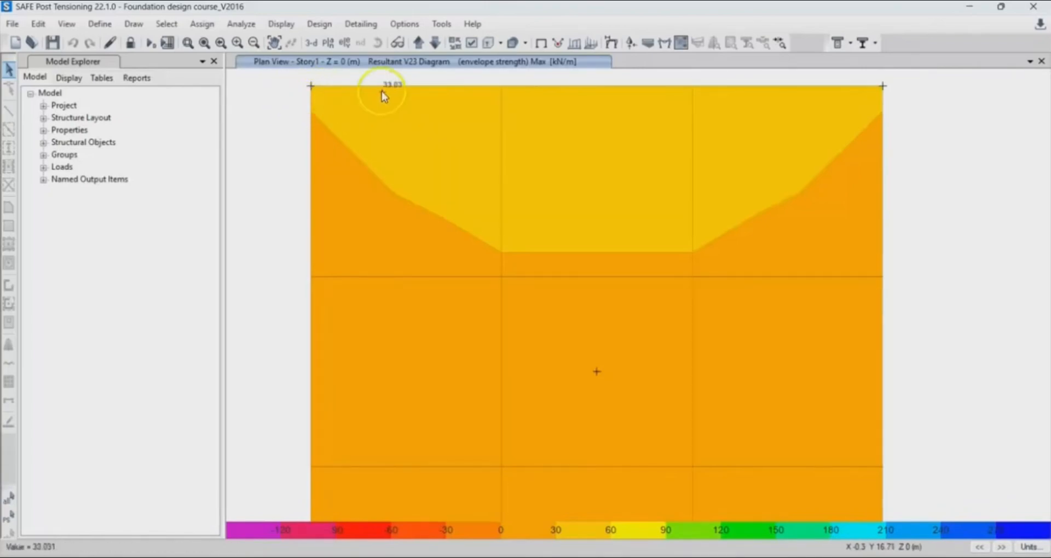
mouse_move(496, 157)
scroll(487, 143, "down", 3)
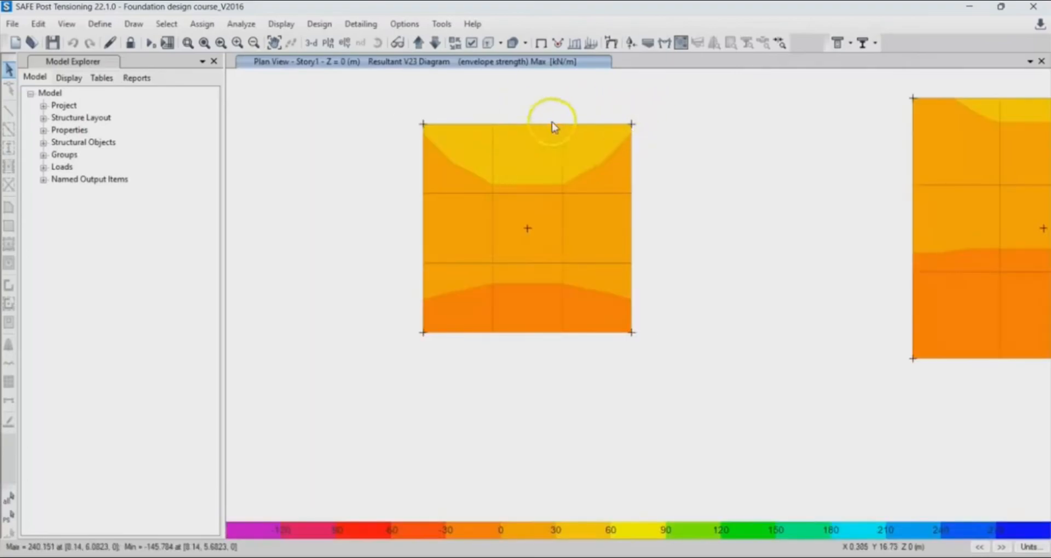
mouse_move(556, 153)
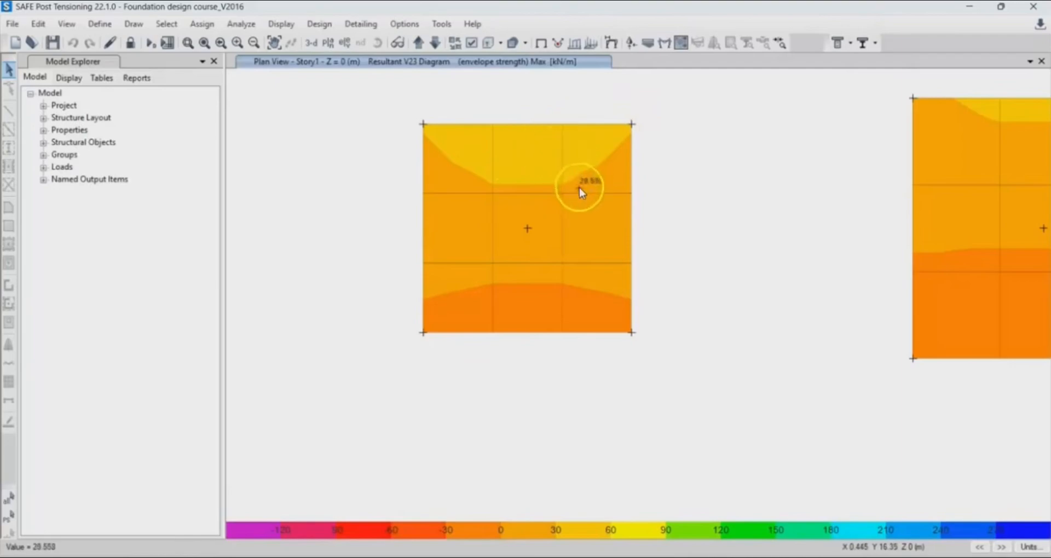
Review the V23 contours across the whole foundation layout, checking values on the upper-row footings and the footings around the central pair.
scroll(574, 188, "down", 3)
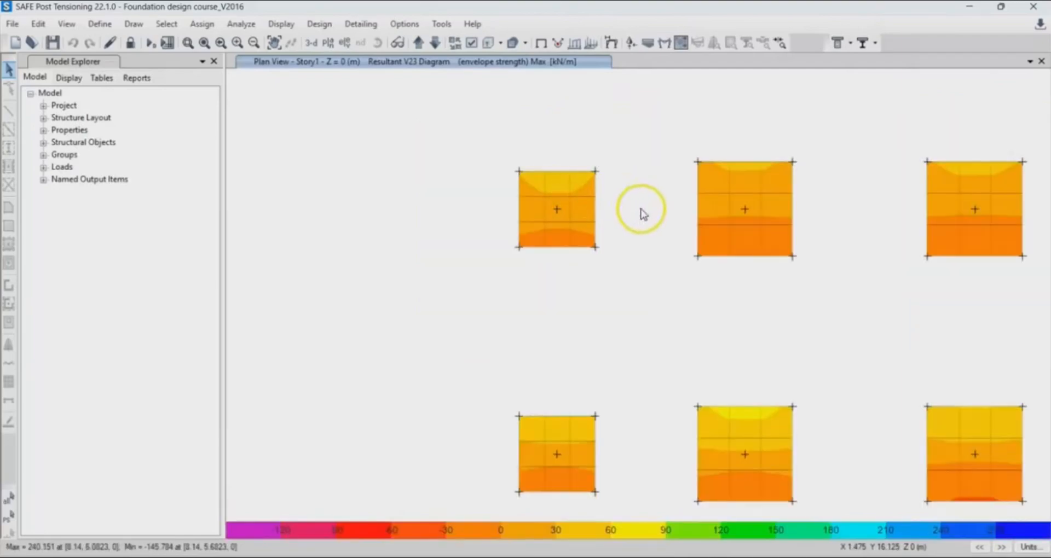
middle_click_drag(638, 212, 511, 181)
scroll(514, 236, "down", 5)
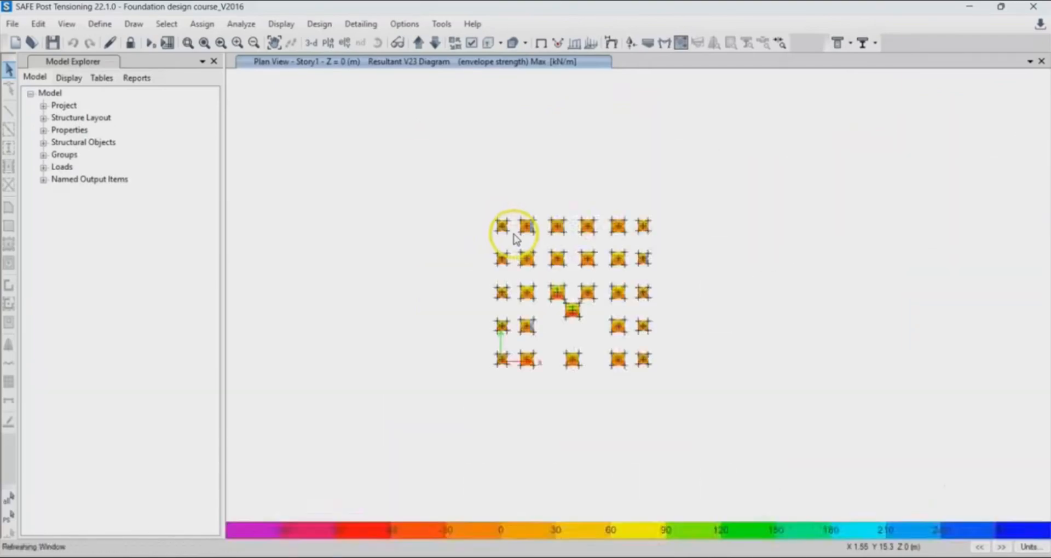
scroll(517, 237, "up", 2)
middle_click_drag(565, 262, 544, 225)
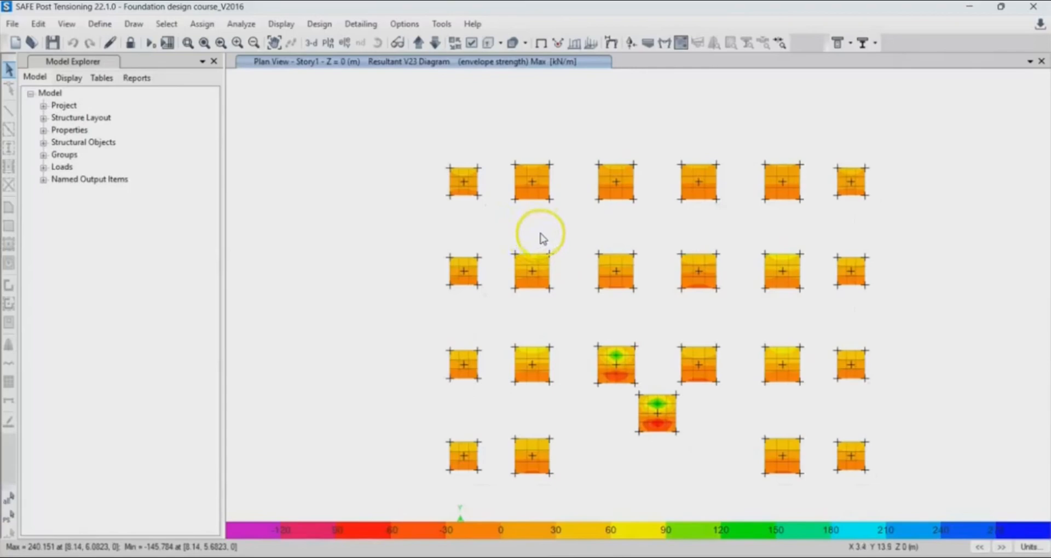
middle_click_drag(539, 237, 531, 215)
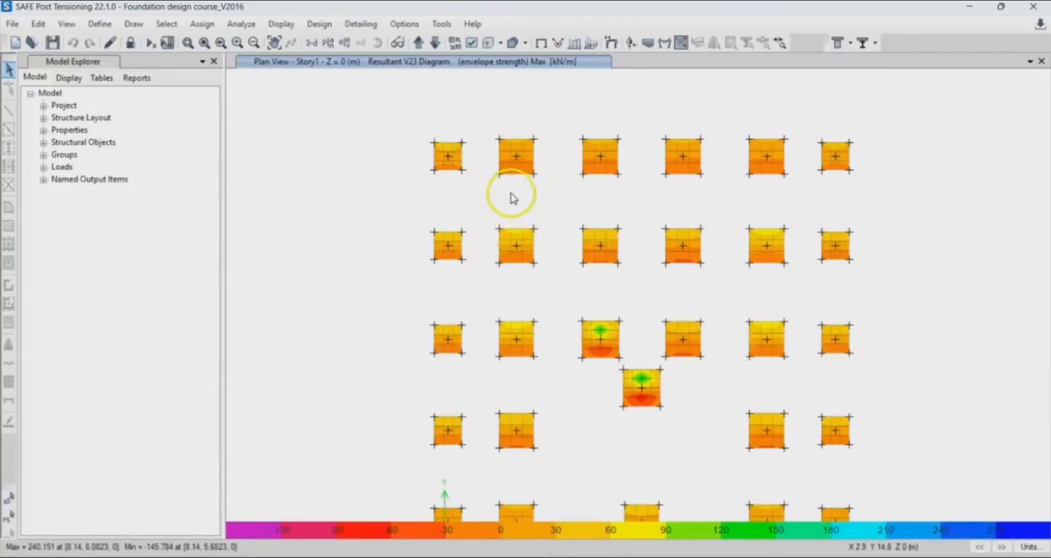
mouse_move(500, 174)
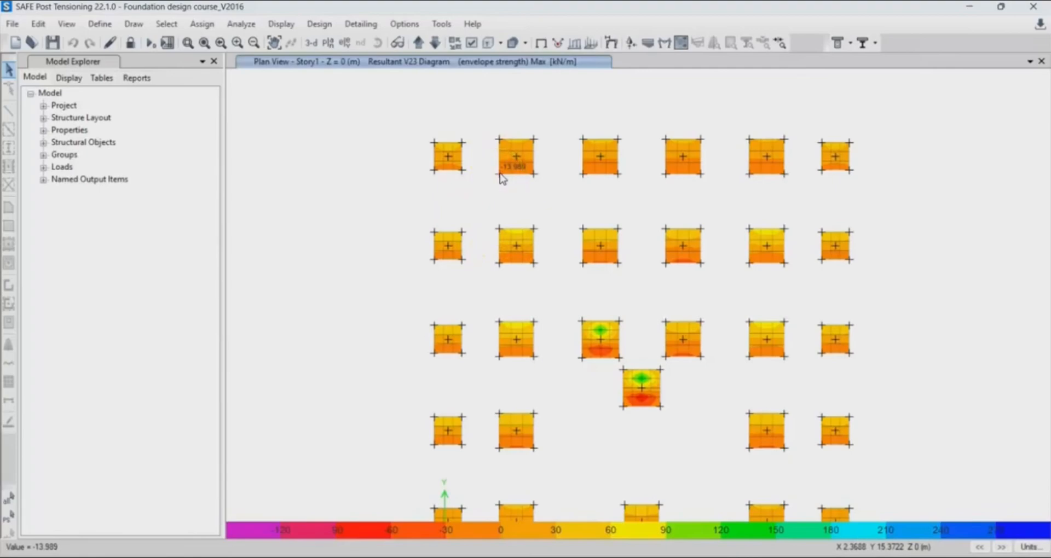
left_click(509, 180)
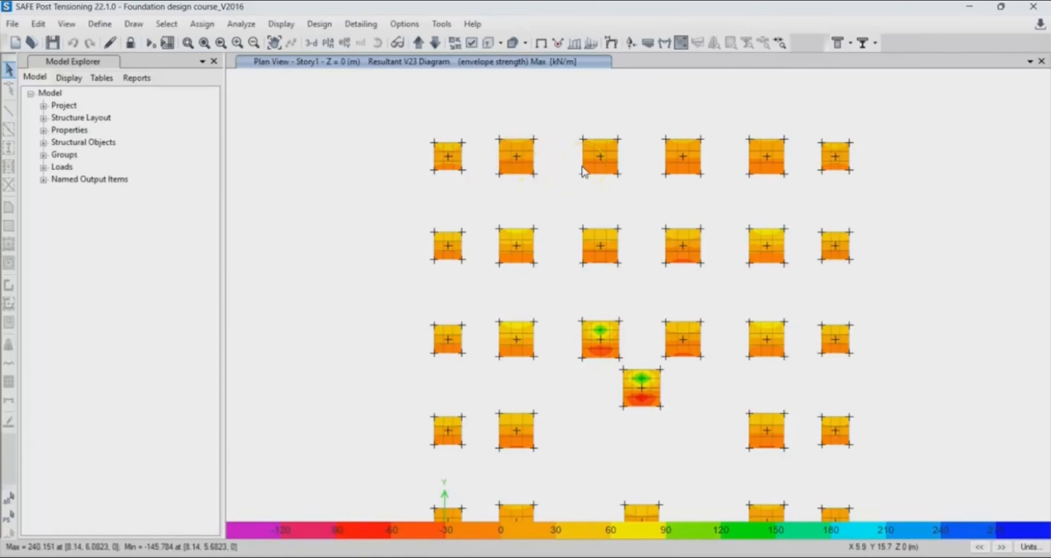
middle_click_drag(578, 252, 529, 213)
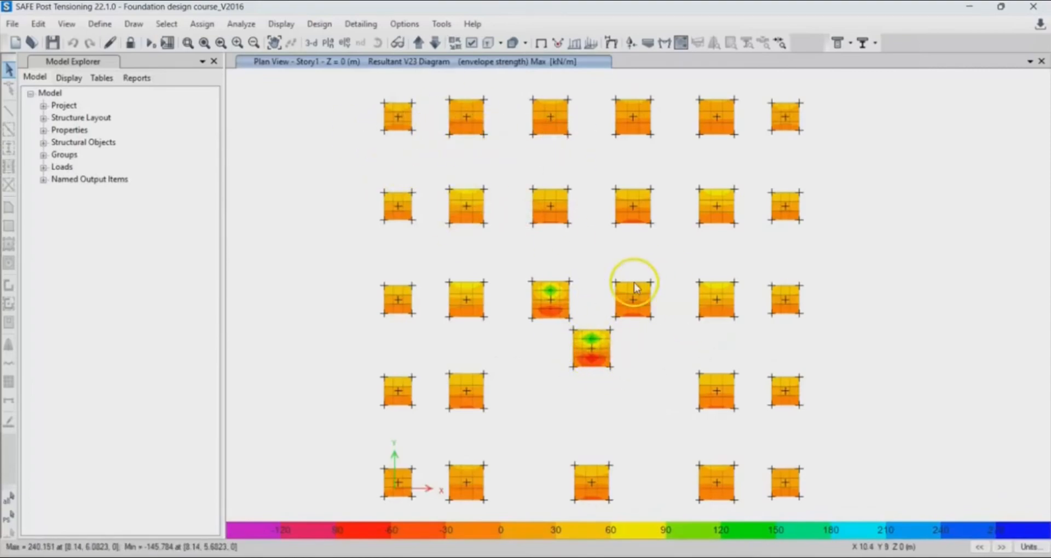
mouse_move(630, 289)
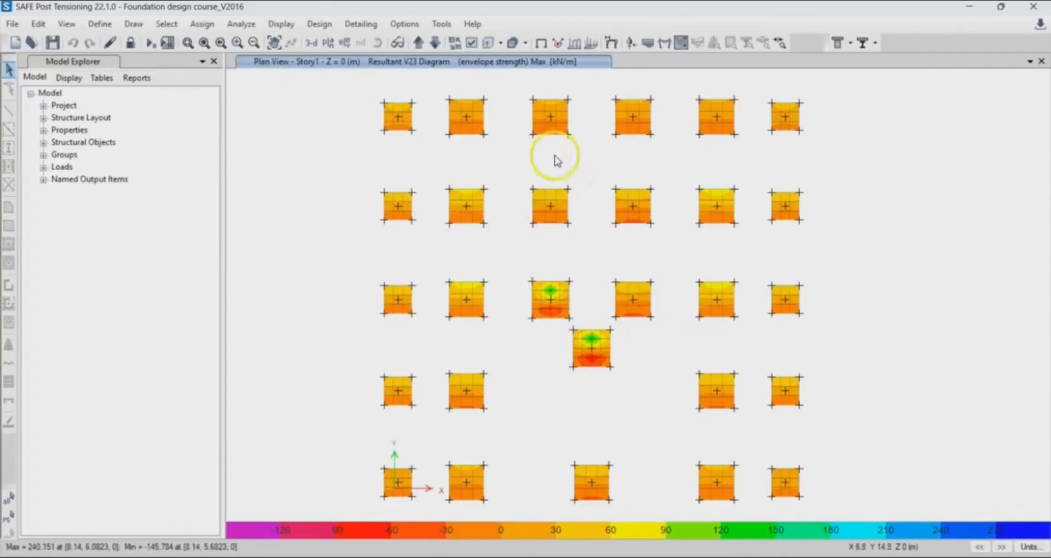
mouse_move(539, 292)
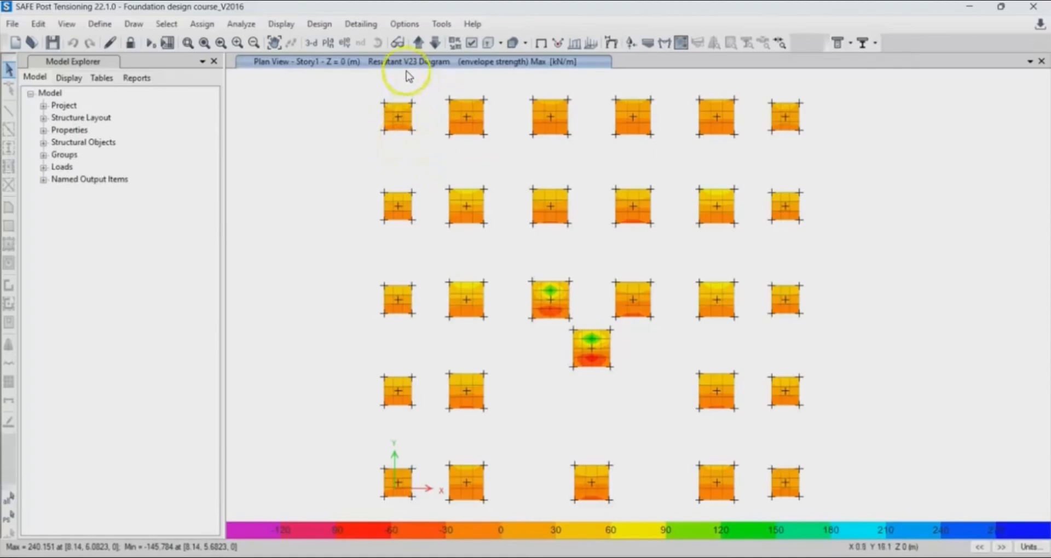
left_click(422, 157)
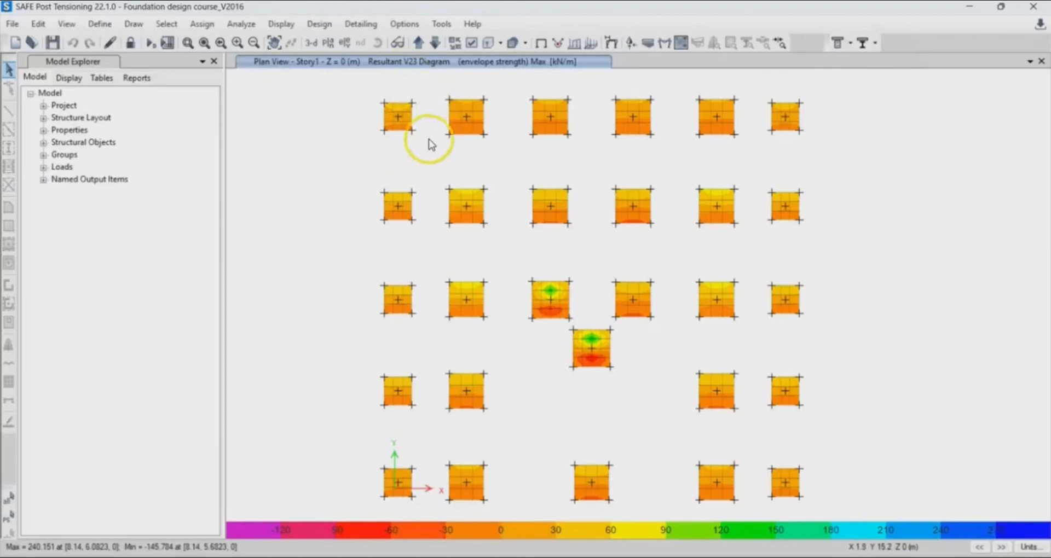
mouse_move(464, 131)
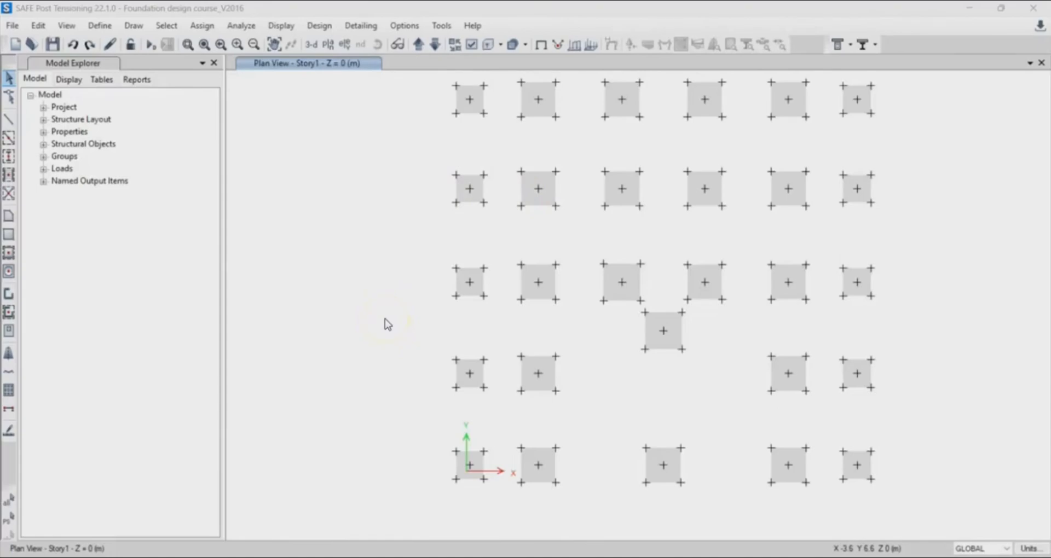
Start drawing design strips and review the layer and design type options, keeping layer A and Column Strip.
left_click(127, 25)
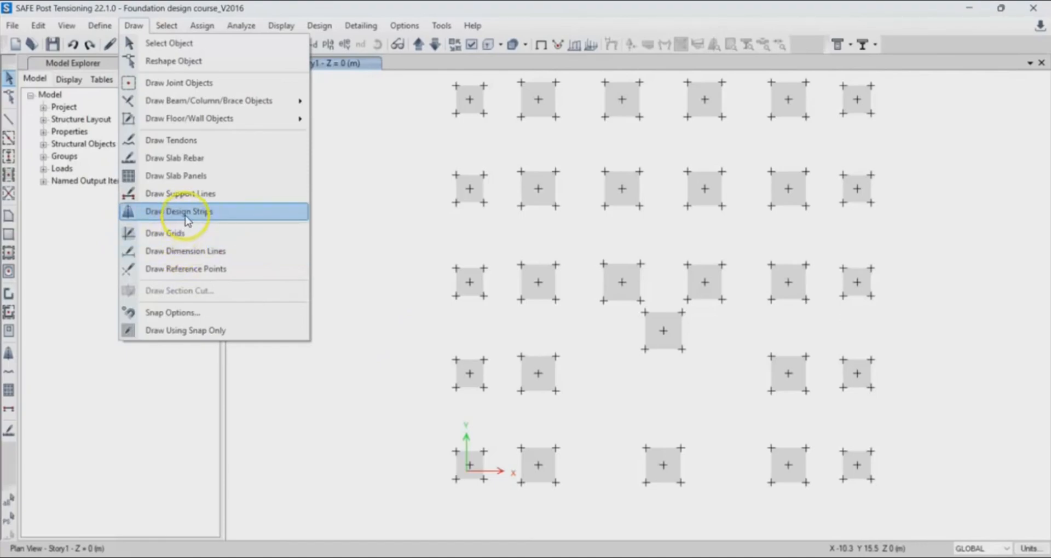
left_click(186, 220)
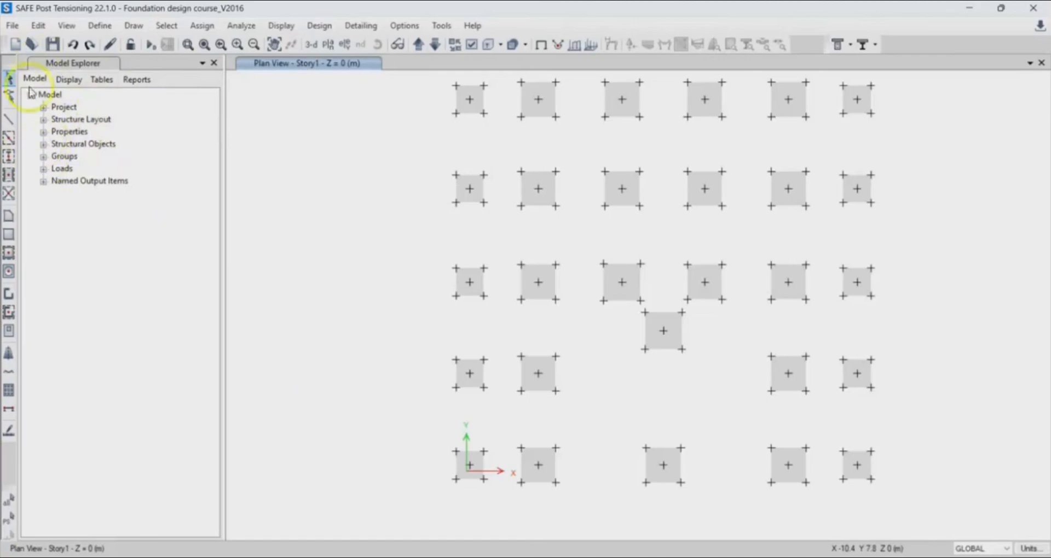
left_click(9, 356)
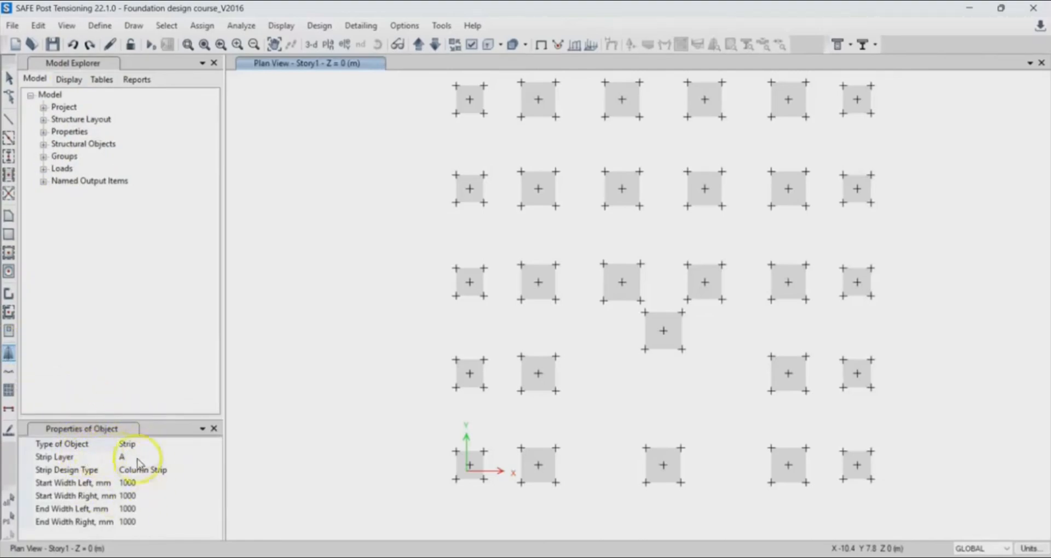
left_click(211, 454)
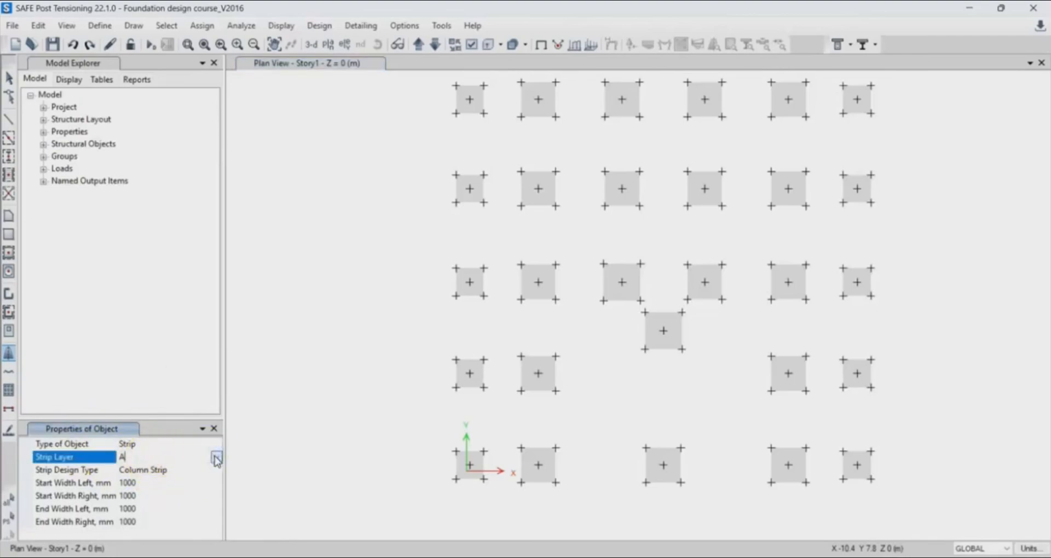
left_click(217, 457)
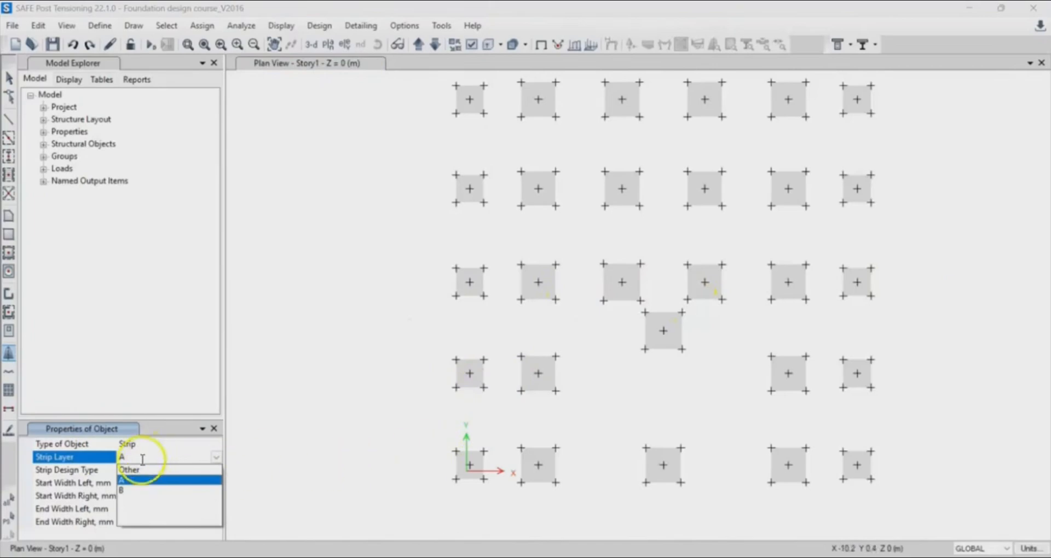
left_click(218, 459)
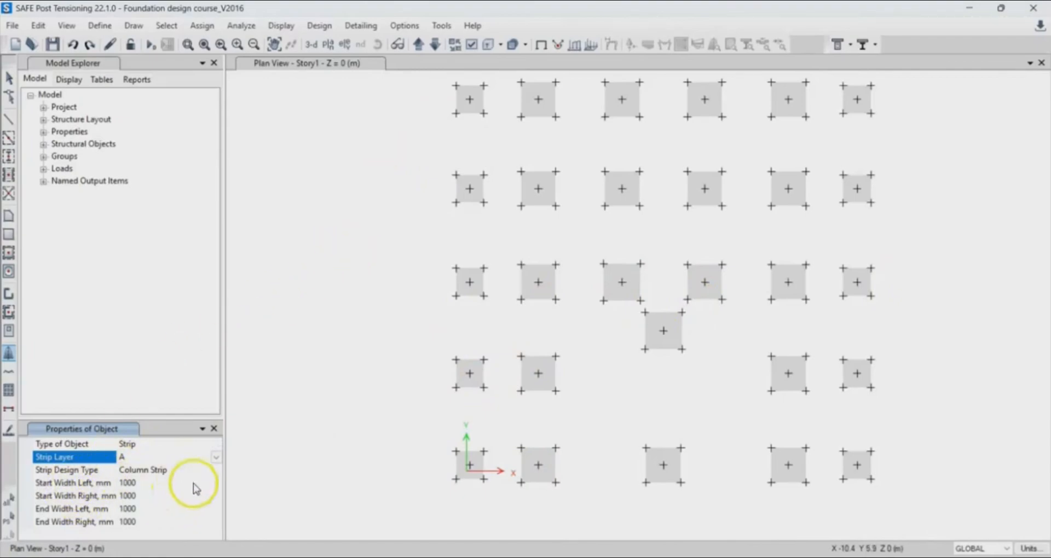
left_click(214, 471)
left_click(215, 472)
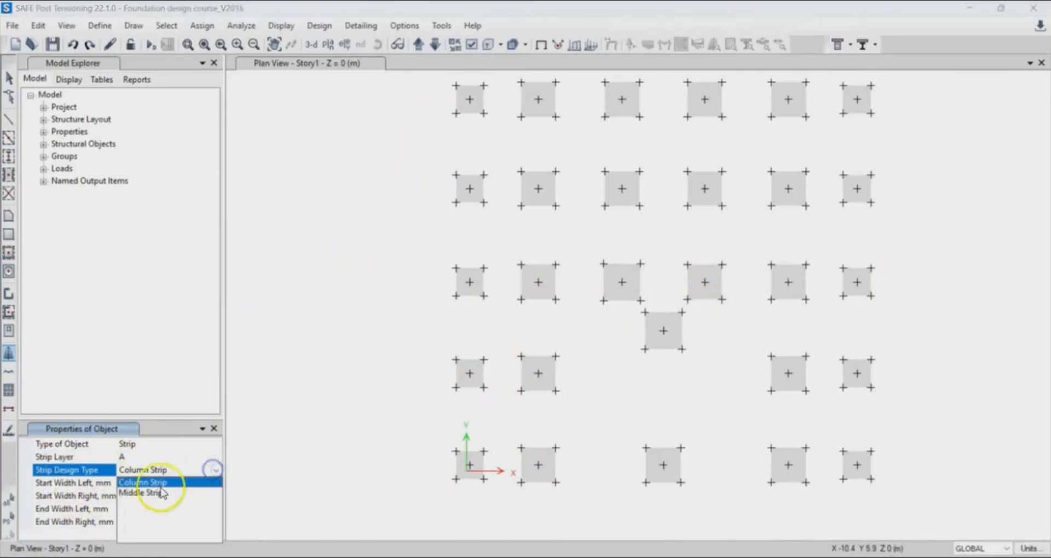
left_click(217, 469)
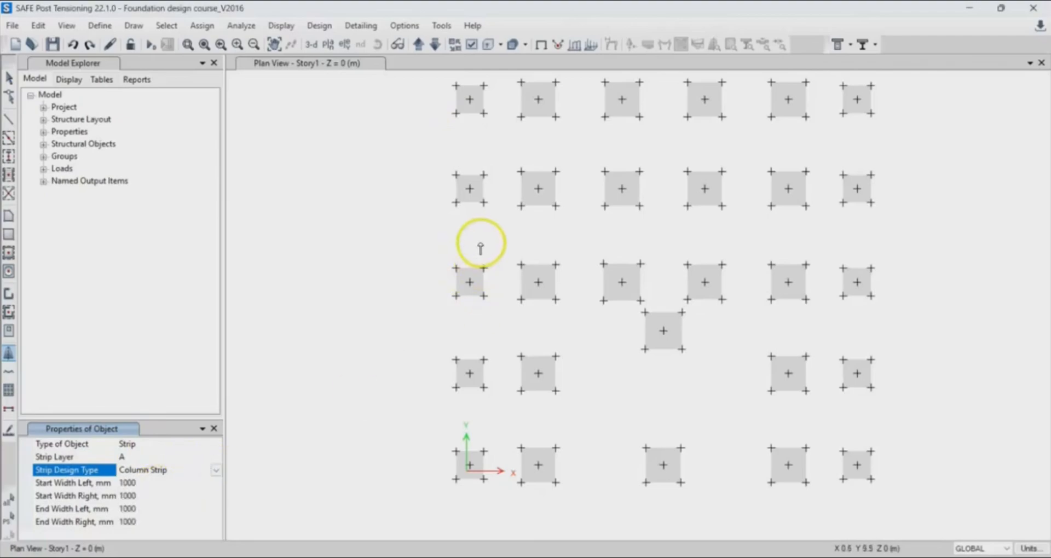
Review the strip design type options at the upper-left corner footing, keeping Column Strip, and restart drawing design strips.
middle_click_drag(481, 244, 481, 272)
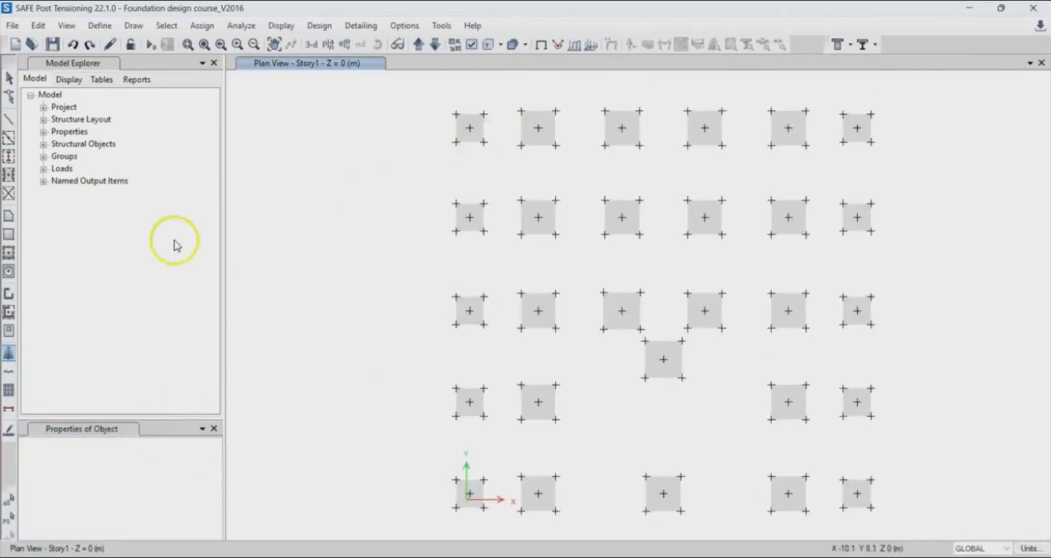
left_click(9, 354)
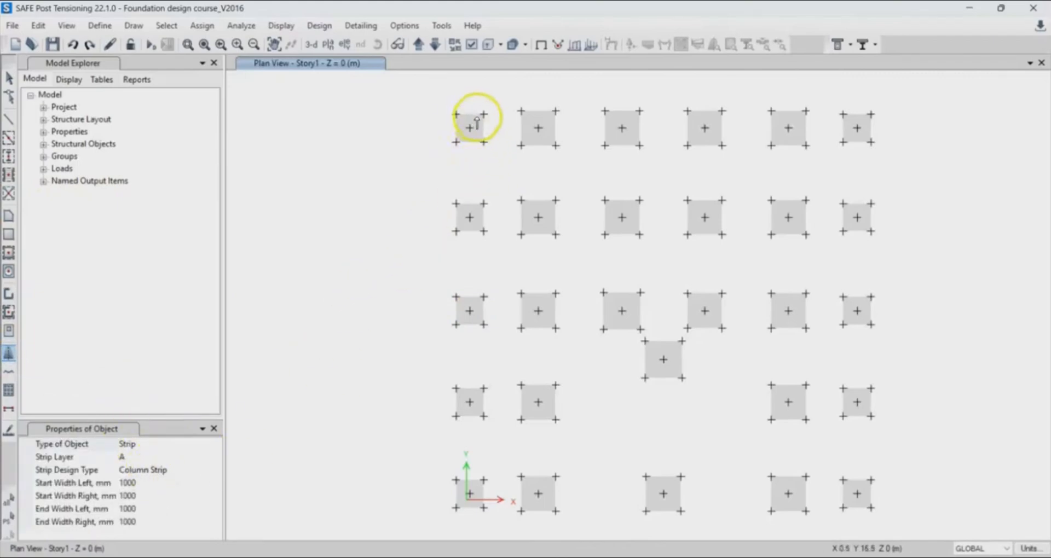
scroll(468, 120, "up", 3)
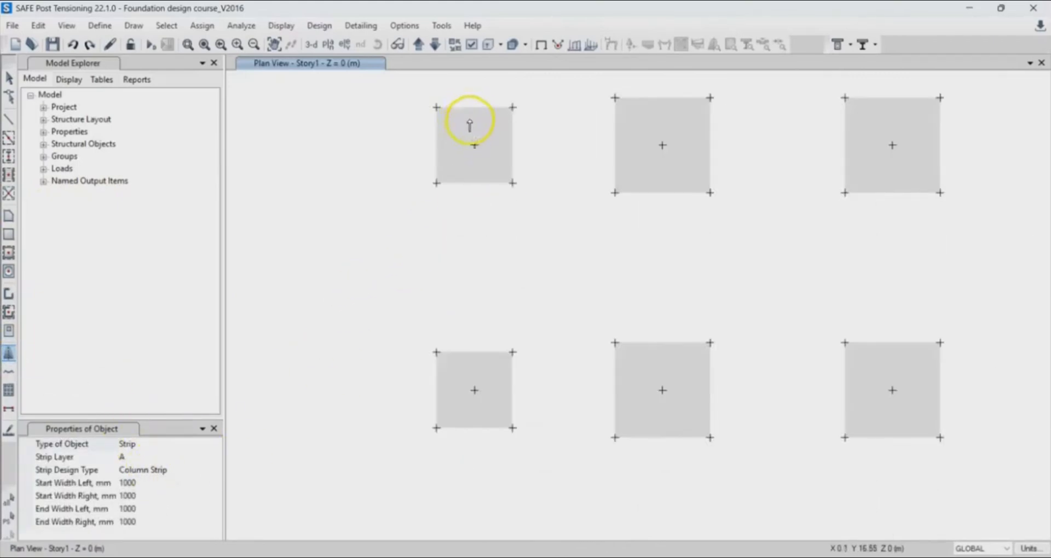
scroll(465, 122, "up", 3)
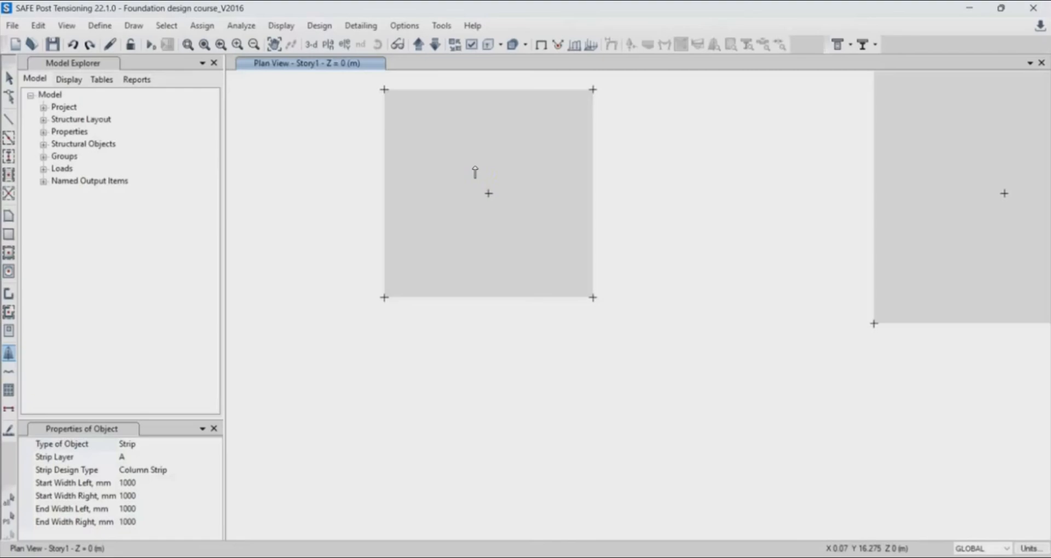
left_click(478, 163)
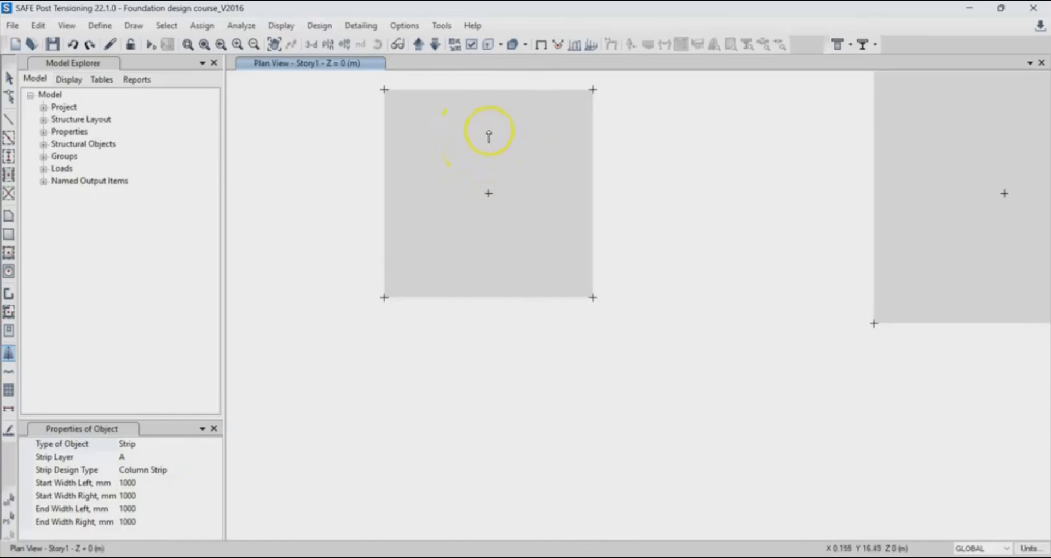
left_click(198, 469)
left_click(213, 471)
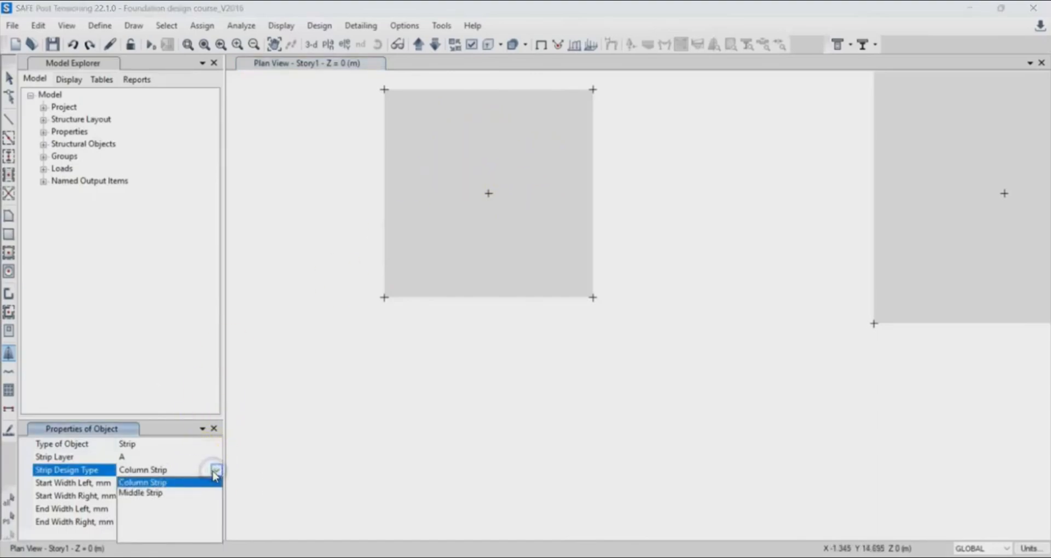
left_click(183, 487)
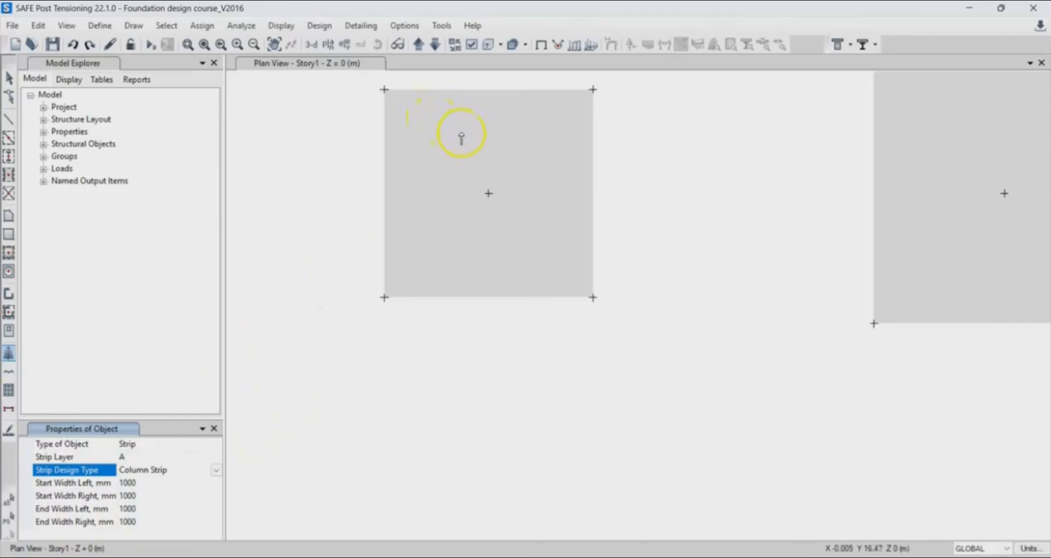
middle_click_drag(459, 133, 480, 172)
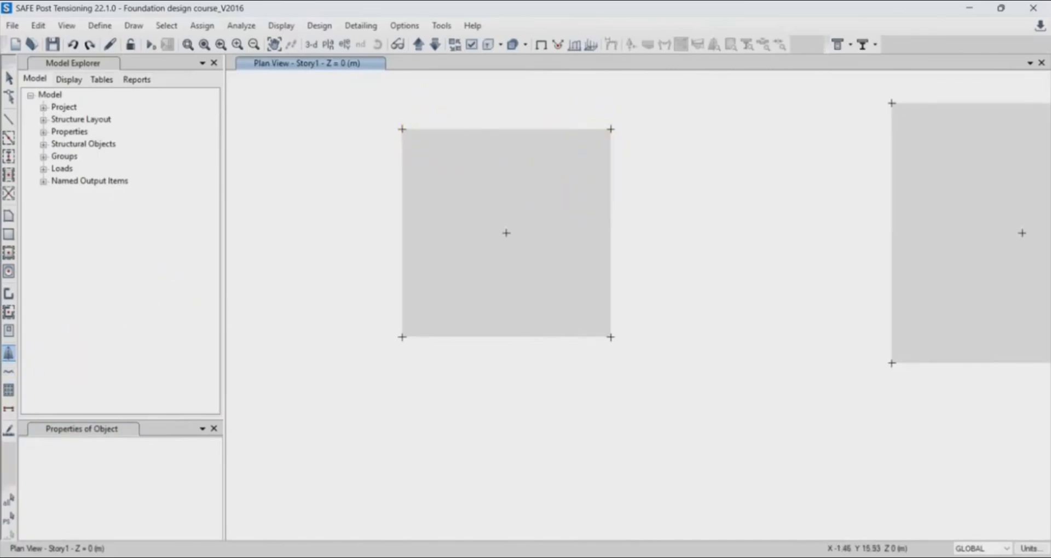
left_click(10, 354)
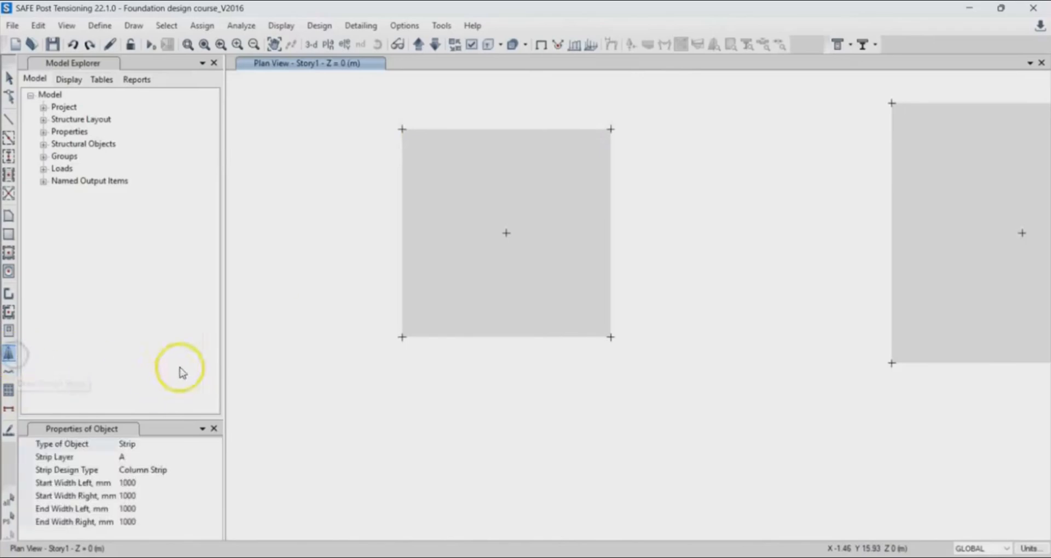
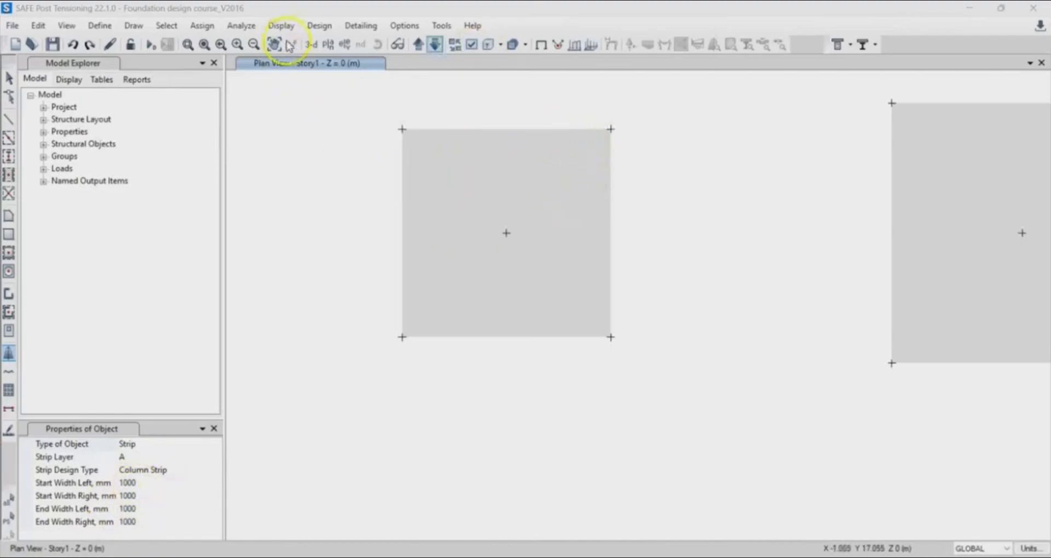
Measure the upper edge of the upper-left corner footing with a temporary dimension line.
left_click(166, 25)
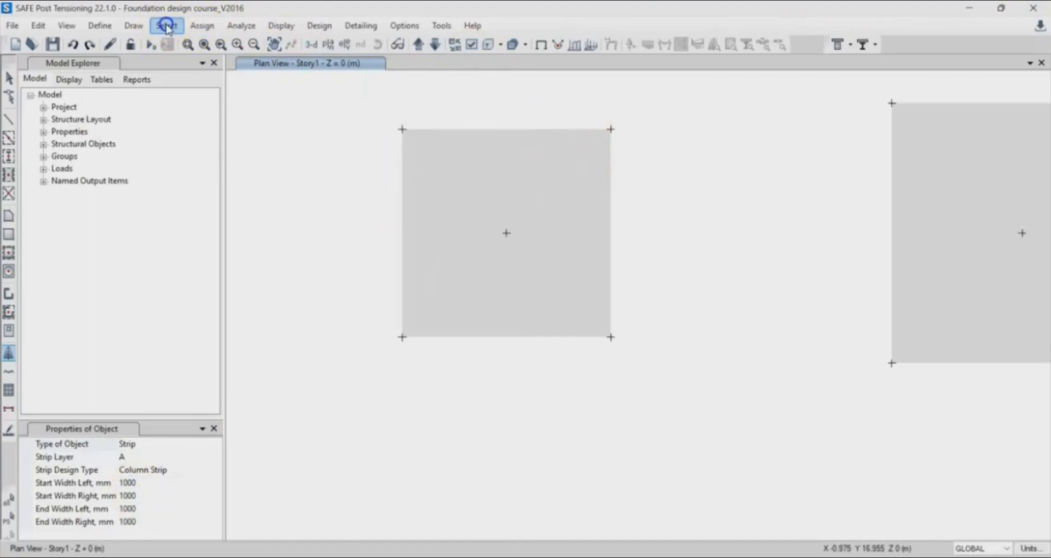
left_click(134, 25)
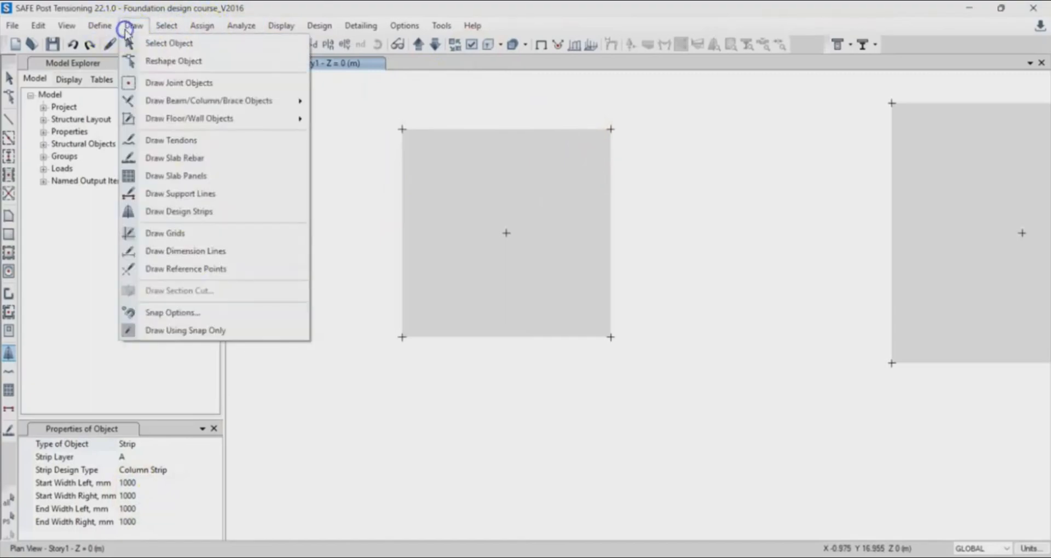
left_click(191, 251)
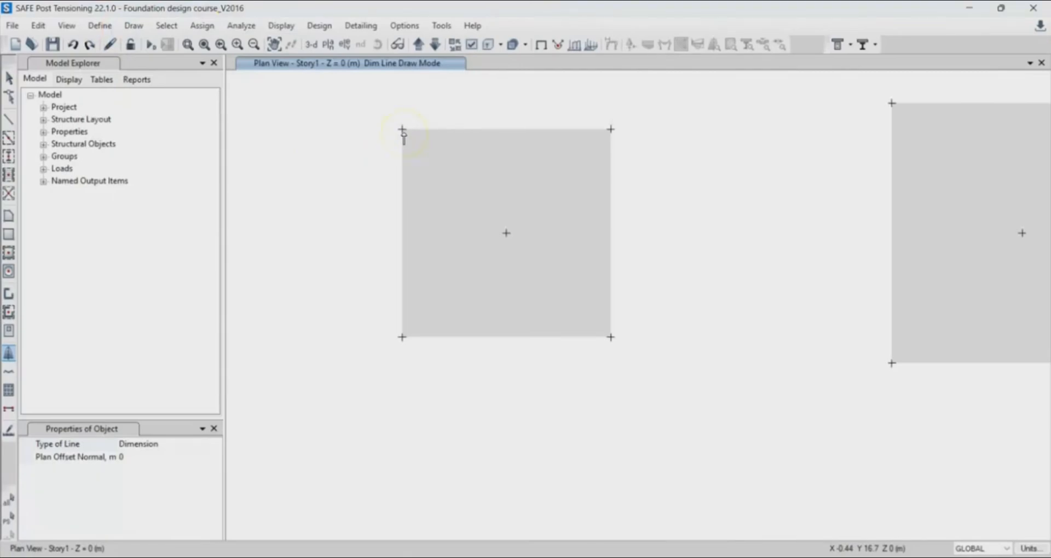
left_click(402, 130)
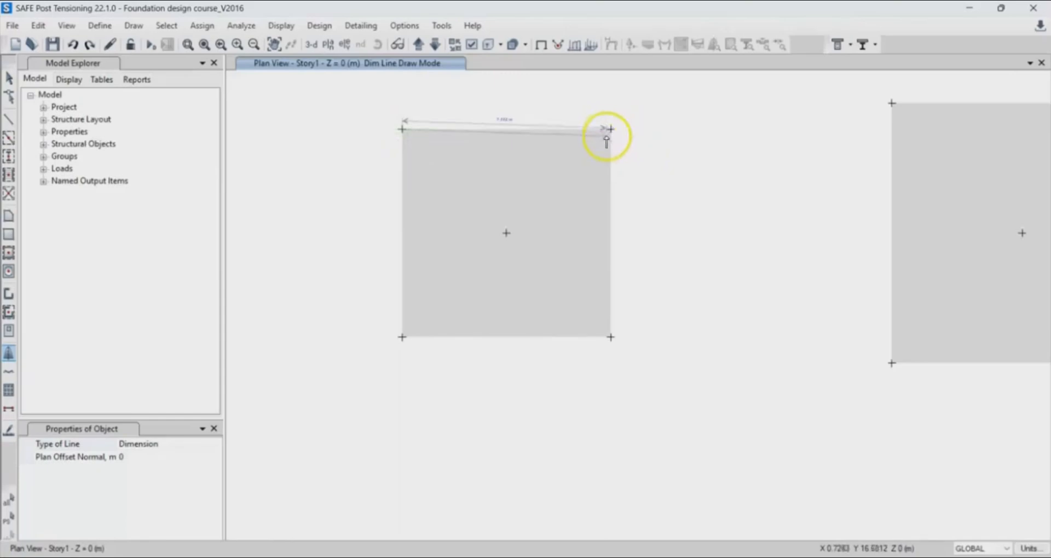
key("Escape")
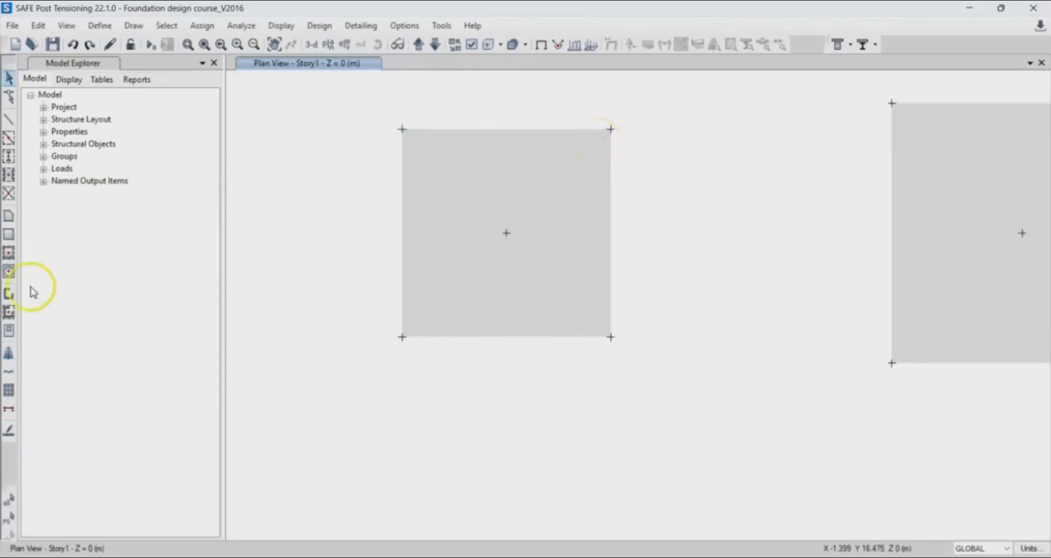
Resume drawing design strips and examine the footing rows across the foundation layout, ending at the upper-left corner footing.
left_click(13, 356)
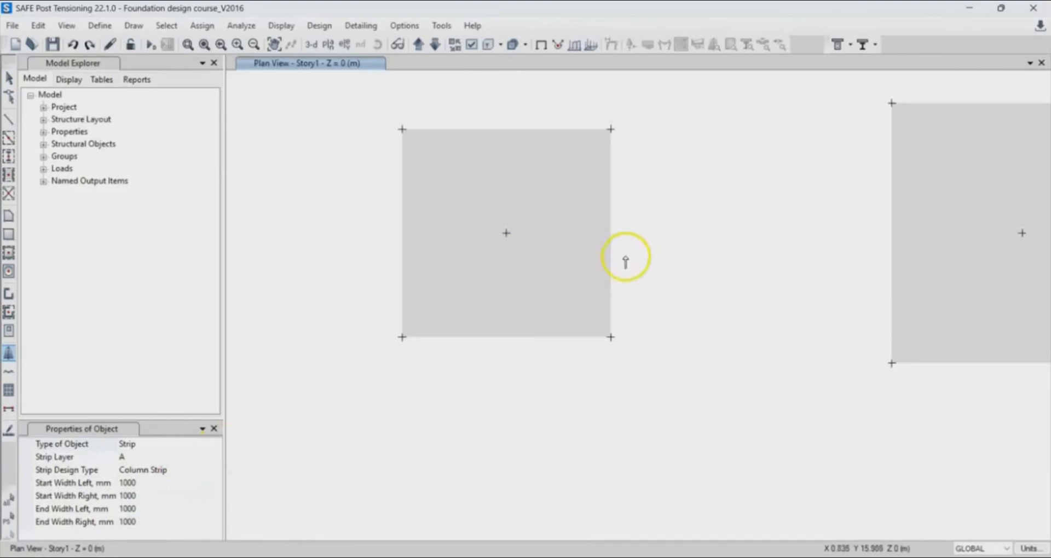
scroll(624, 260, "down", 5)
middle_click_drag(680, 280, 561, 215)
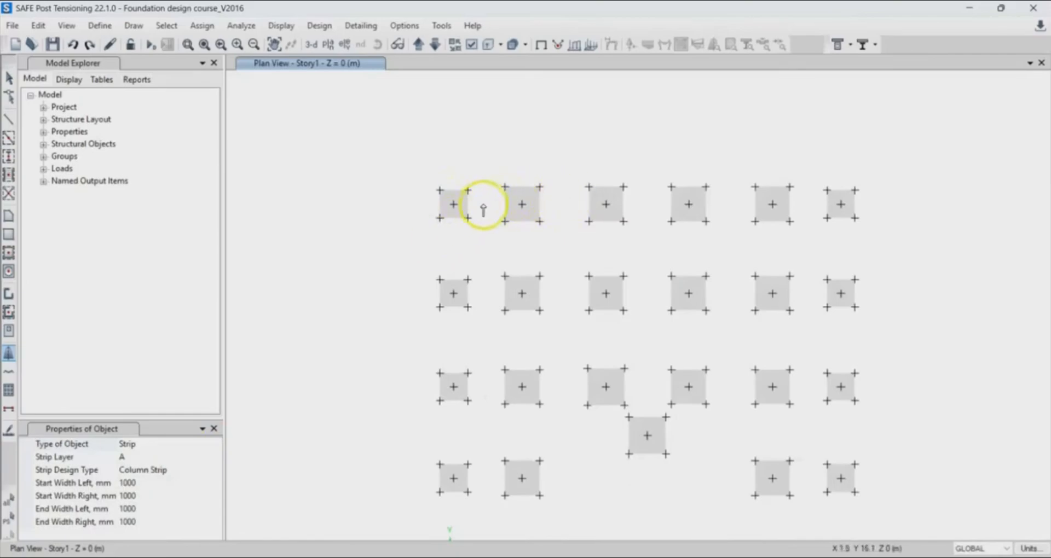
middle_click_drag(527, 226, 477, 197)
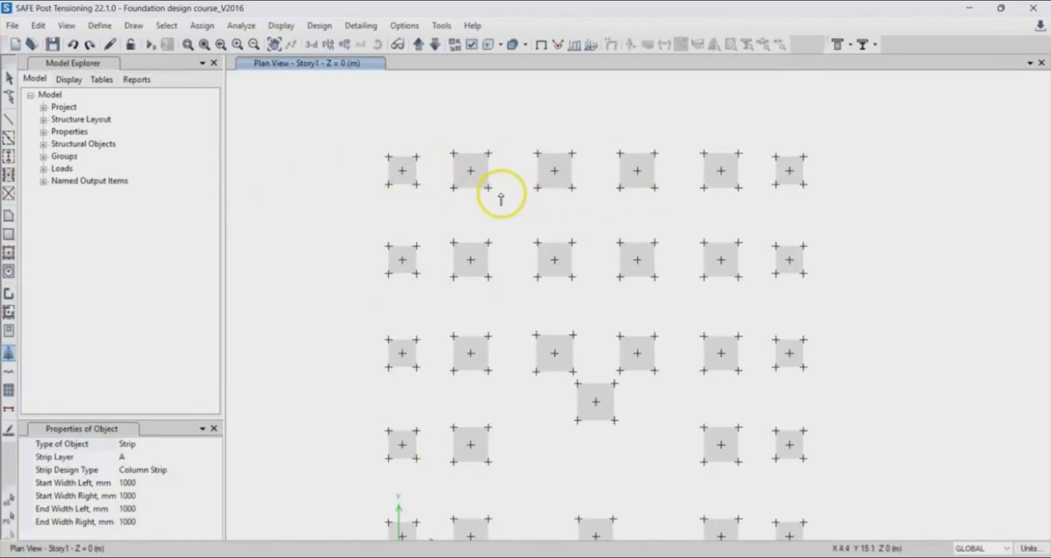
middle_click_drag(406, 342, 408, 286)
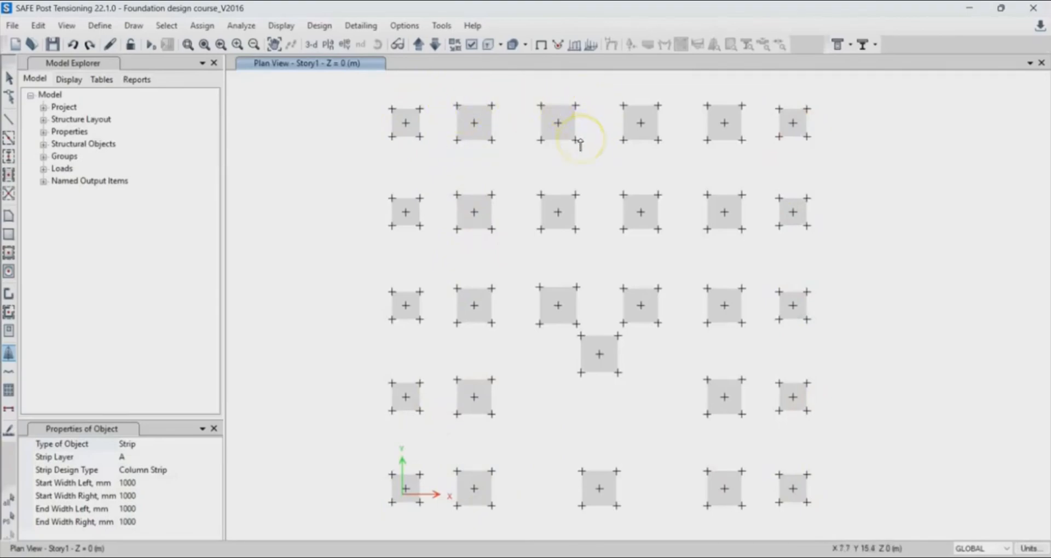
scroll(453, 141, "up", 5)
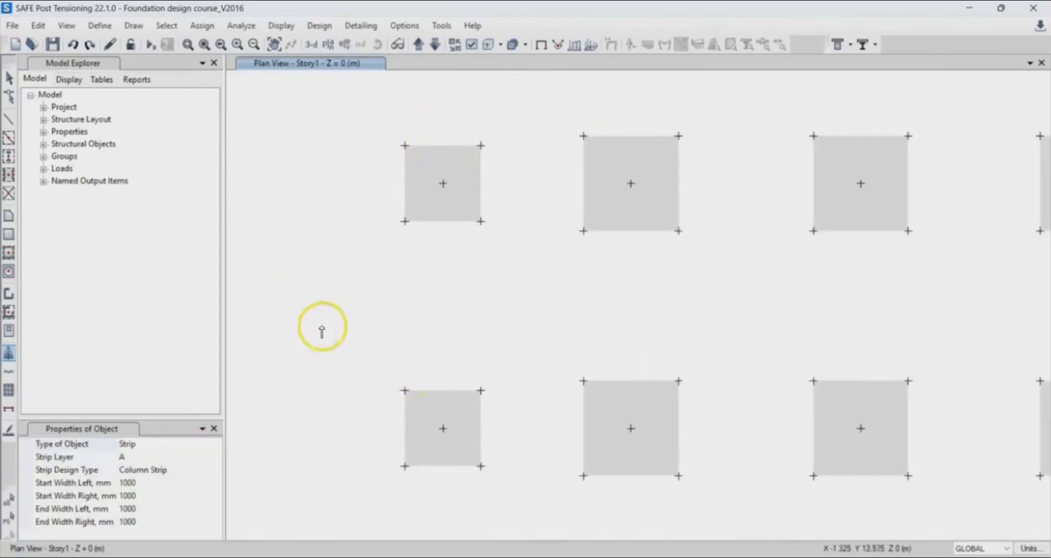
scroll(412, 178, "up", 3)
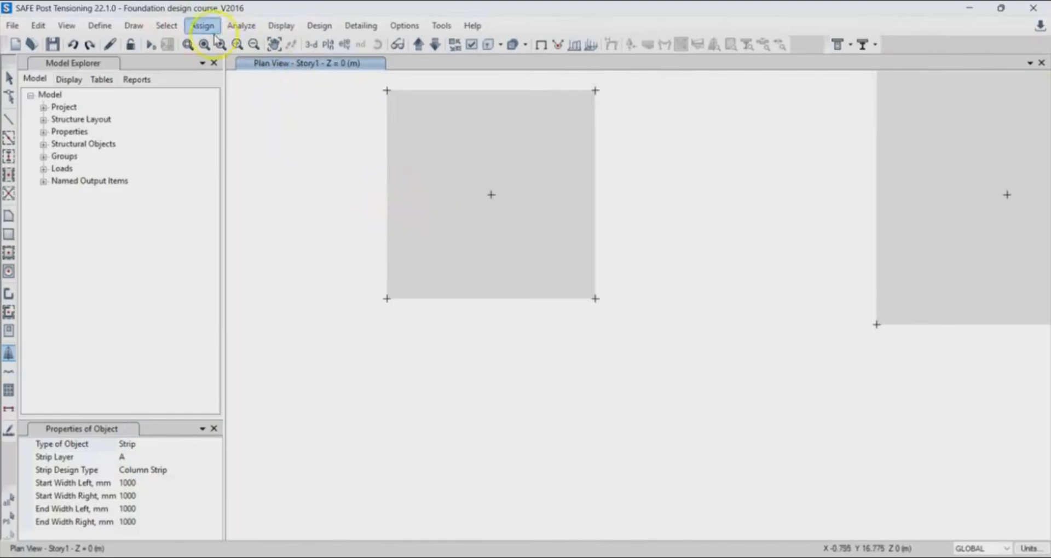
Review the snap options for drawing and accept them with the current settings.
left_click(133, 25)
left_click(181, 313)
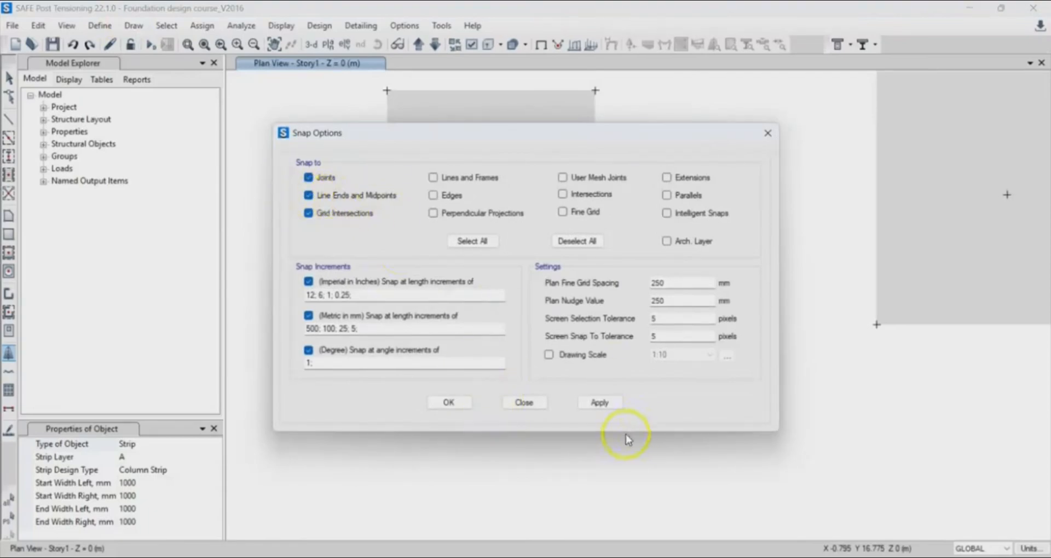
left_click(457, 403)
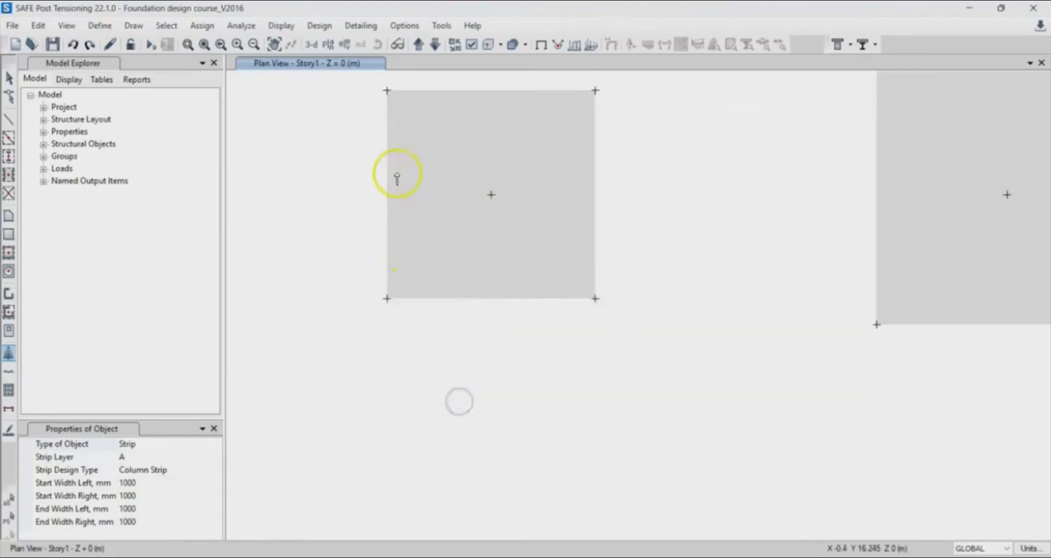
Try a 1000 mm-wide-per-side column strip from the upper-left footing's left edge midpoint to its centre, and undo it.
left_click(387, 195)
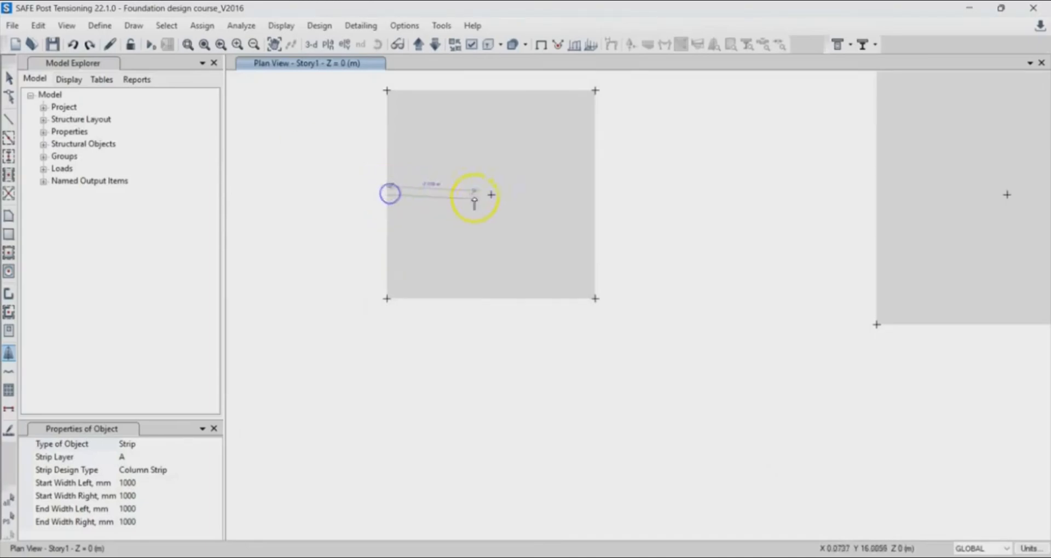
left_click(491, 195)
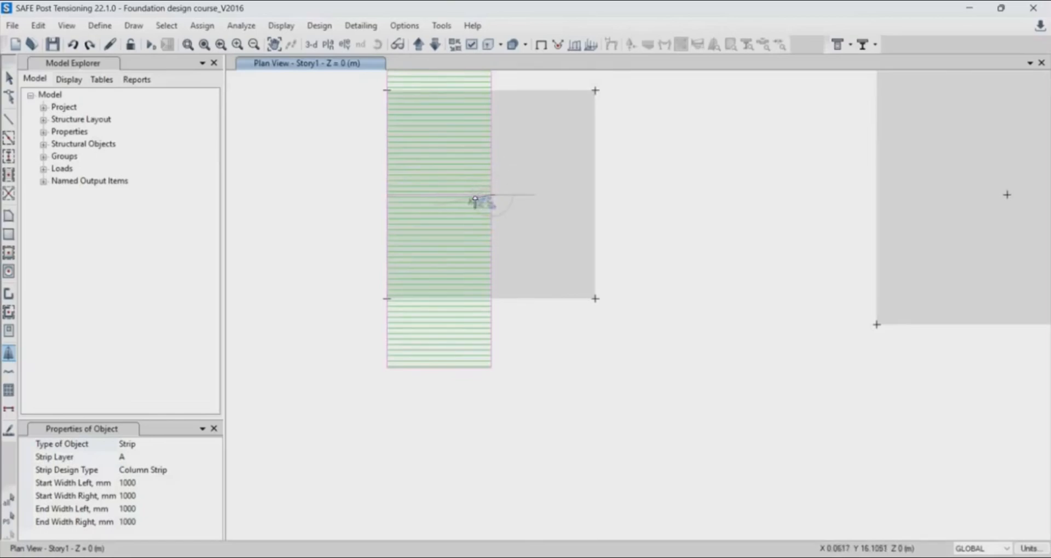
right_click(524, 193)
key("Escape")
key("ctrl+z")
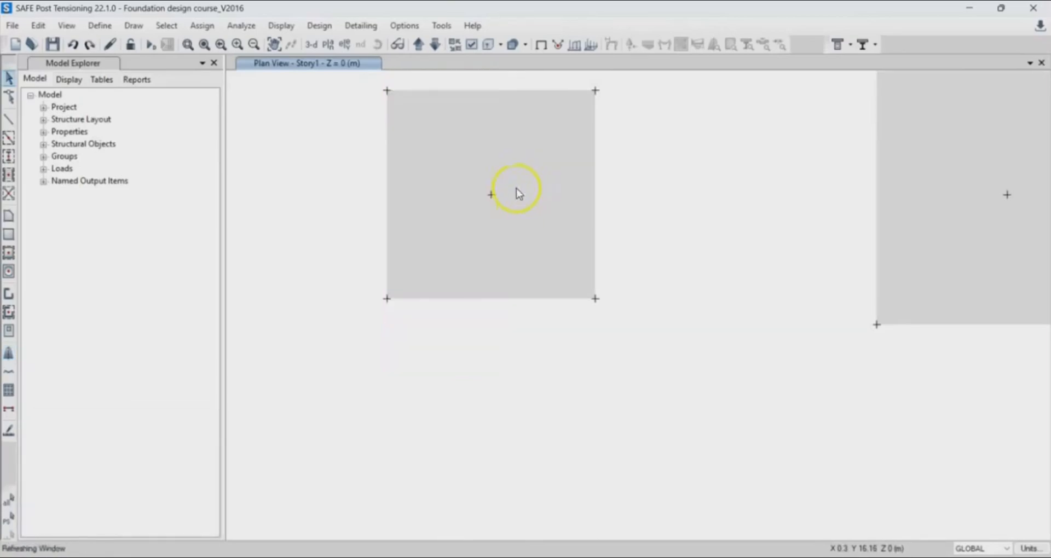
Restart drawing design strips and set the left and right widths at both start and end to 600 mm.
left_click(10, 358)
left_click(134, 483)
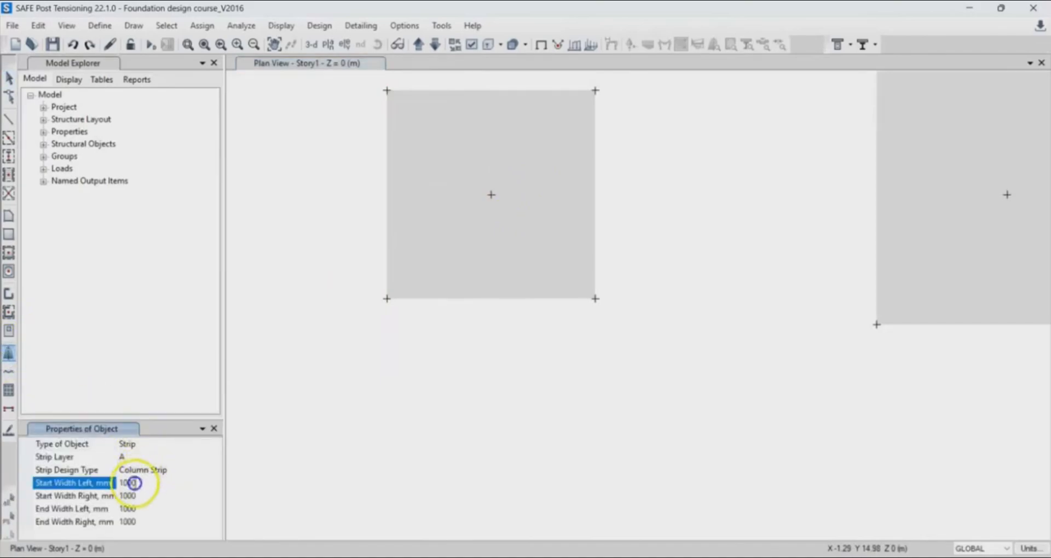
left_click_drag(144, 478, 166, 474)
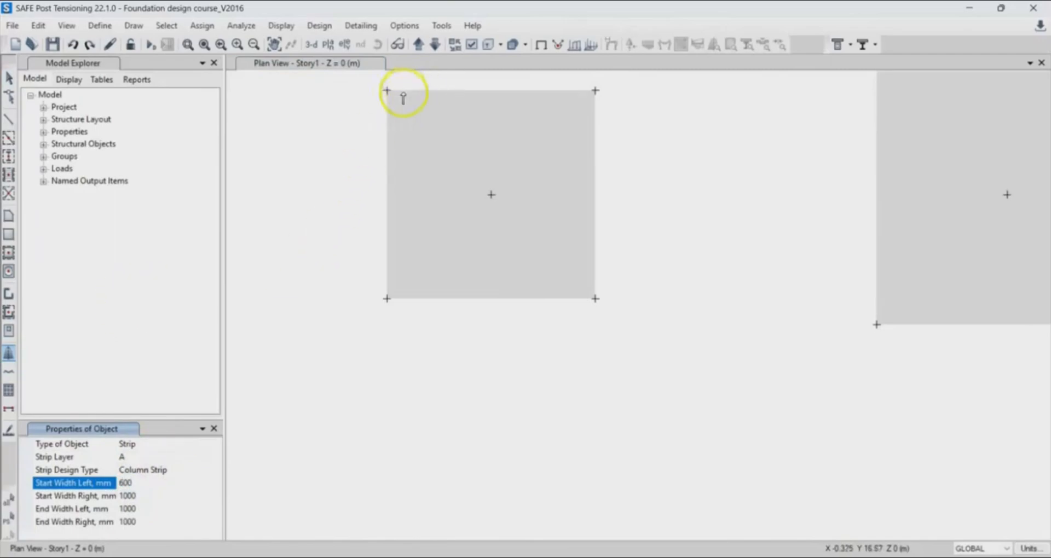
left_click(149, 494)
left_click_drag(149, 494, 113, 498)
type("6")
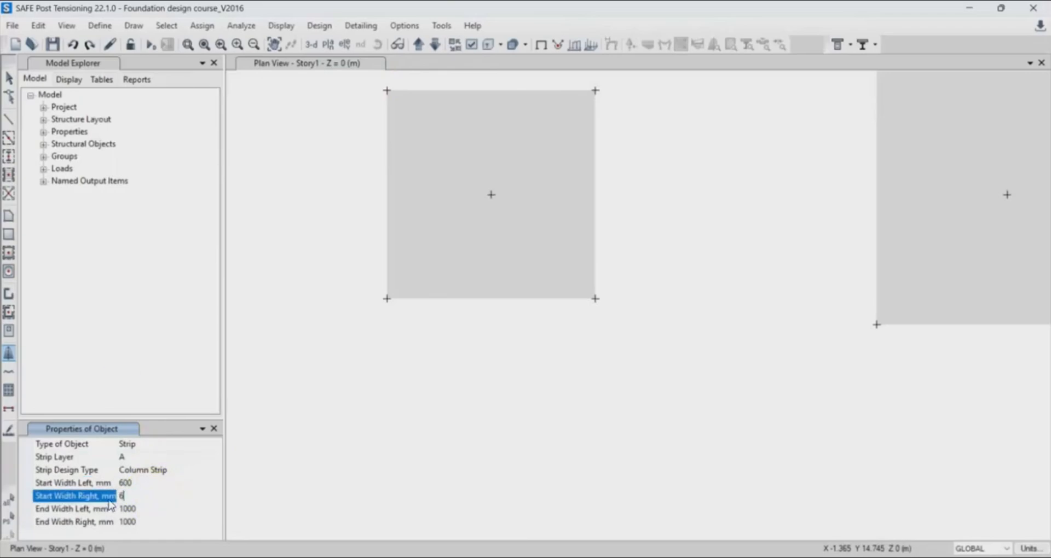
left_click(122, 508)
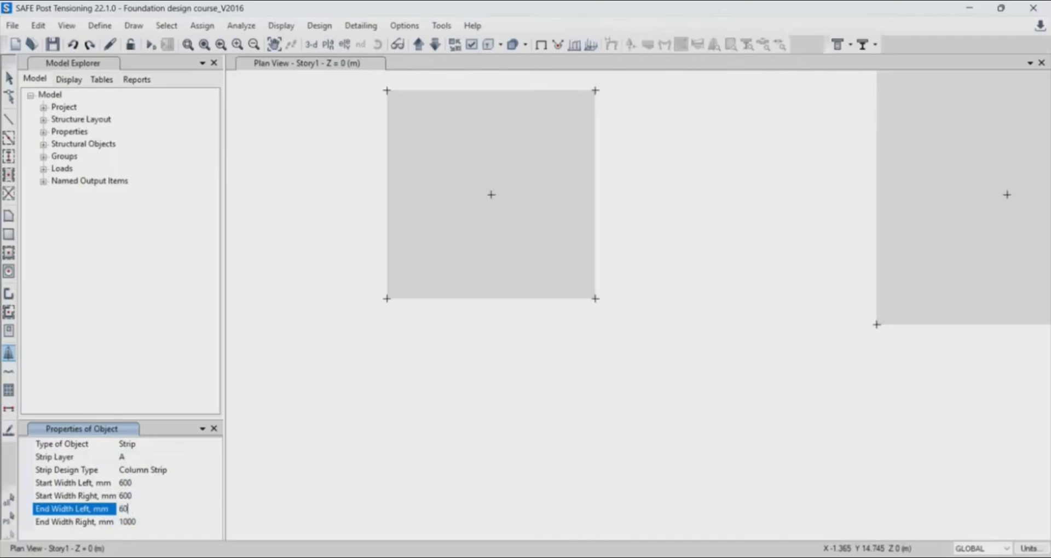
left_click(144, 523)
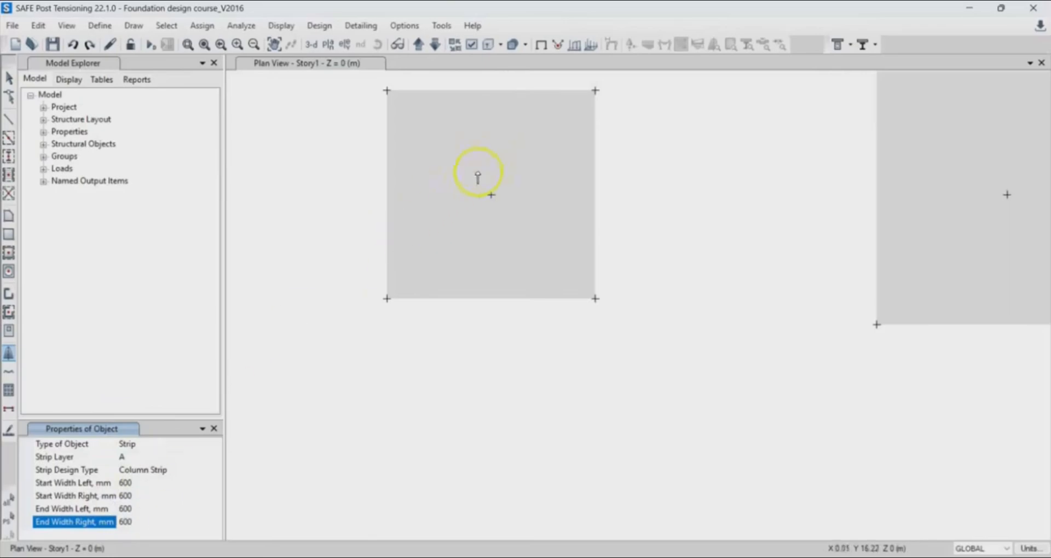
Draw a layer A column strip across the upper-left corner footing, from its left edge midpoint through the centre to the right edge.
left_click(386, 195)
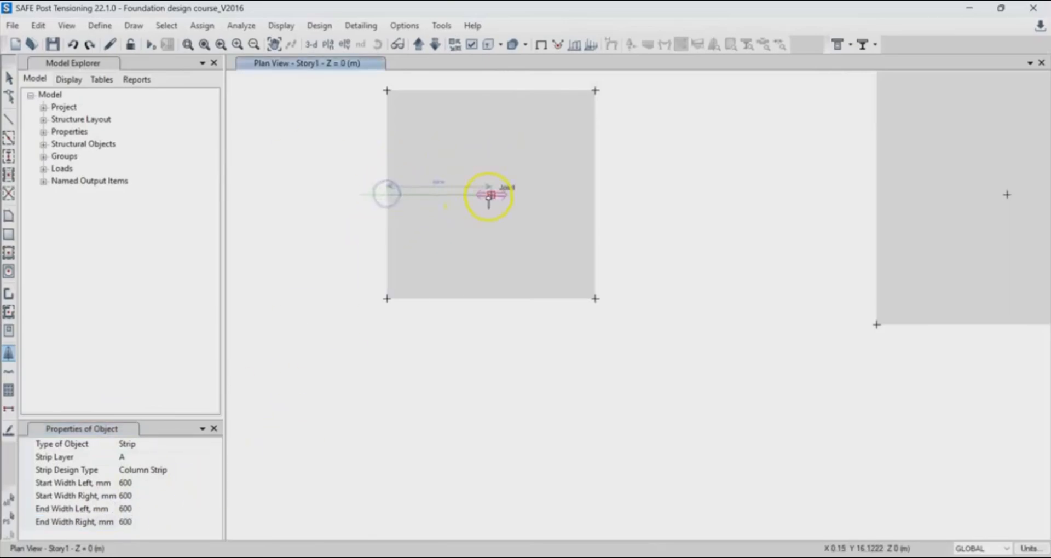
left_click(489, 196)
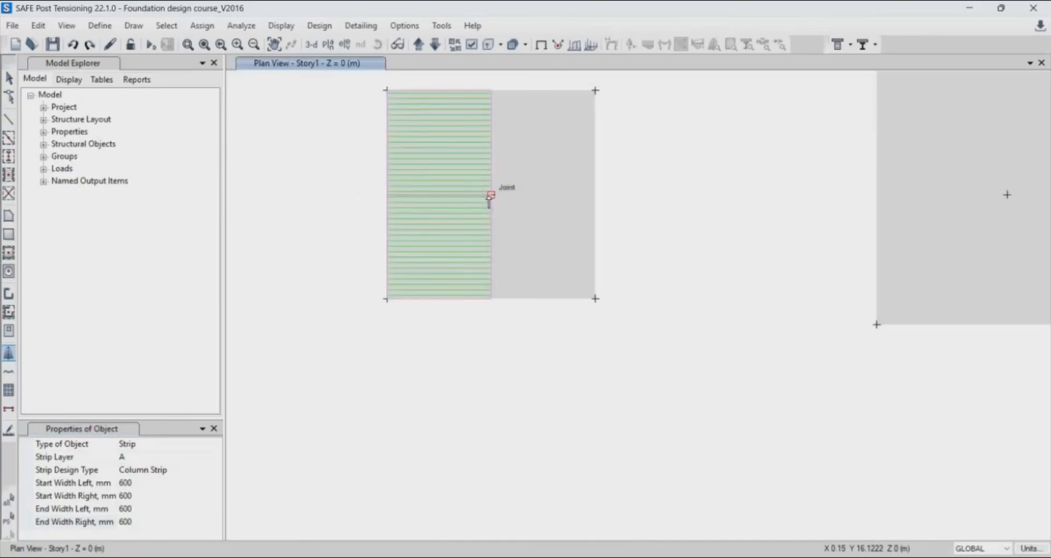
left_click(496, 195)
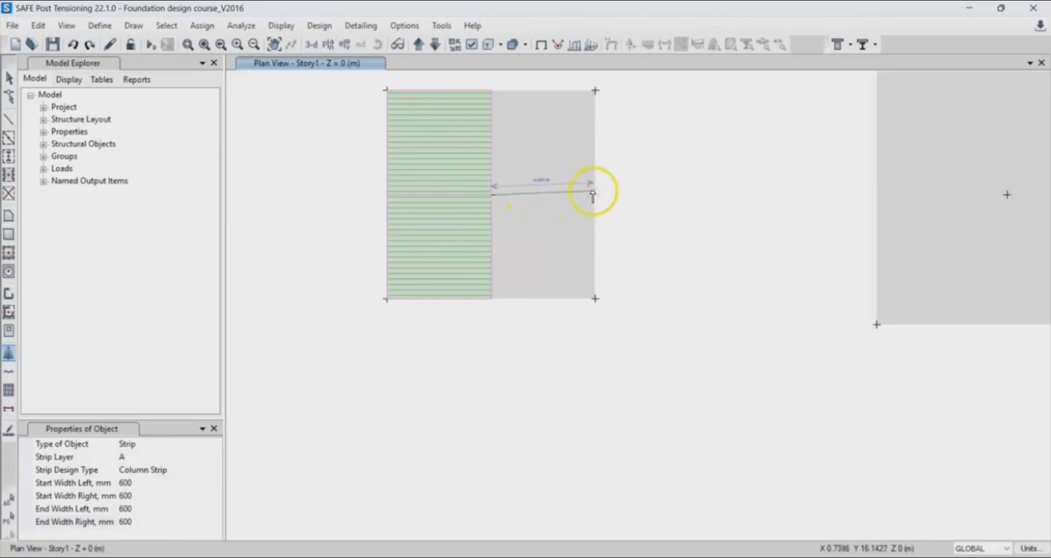
left_click(593, 195)
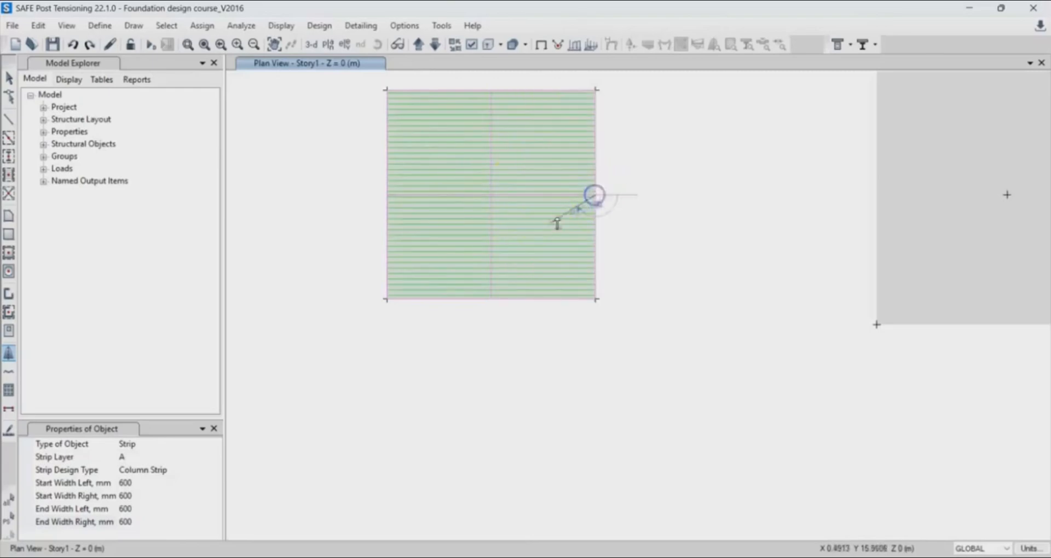
Finish the current strip and turn off the display of design strip widths in the view options.
left_click(510, 234)
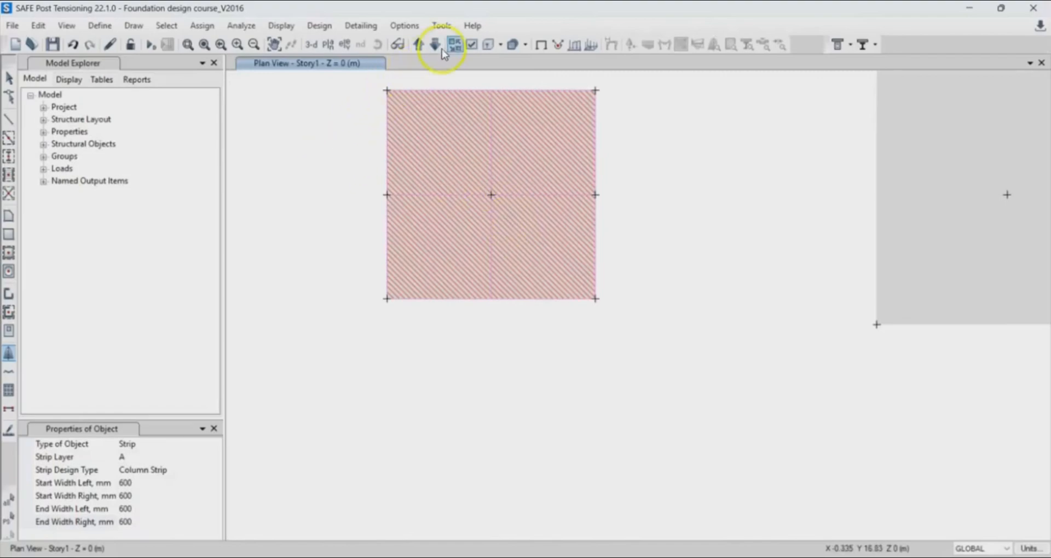
left_click(467, 47)
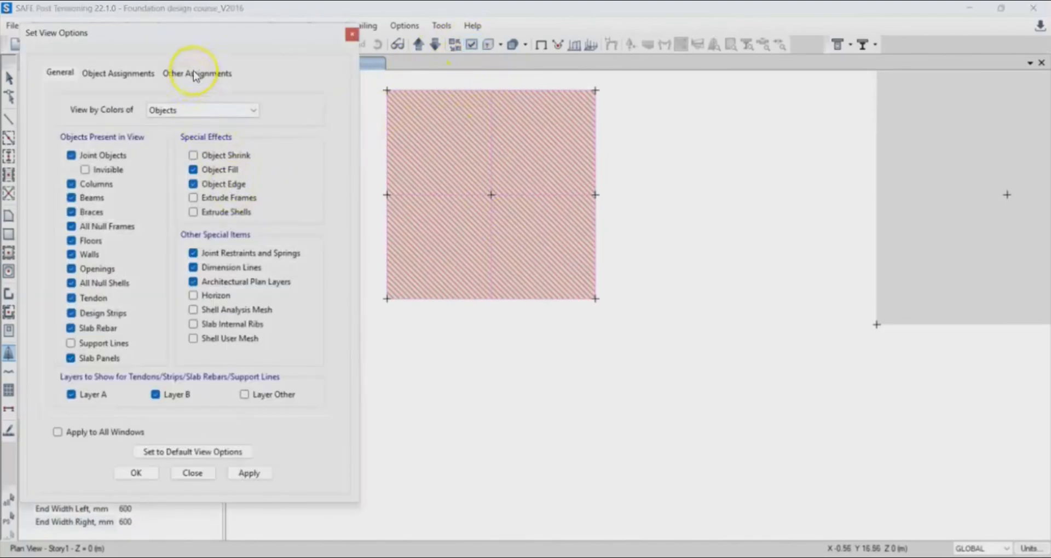
left_click(194, 74)
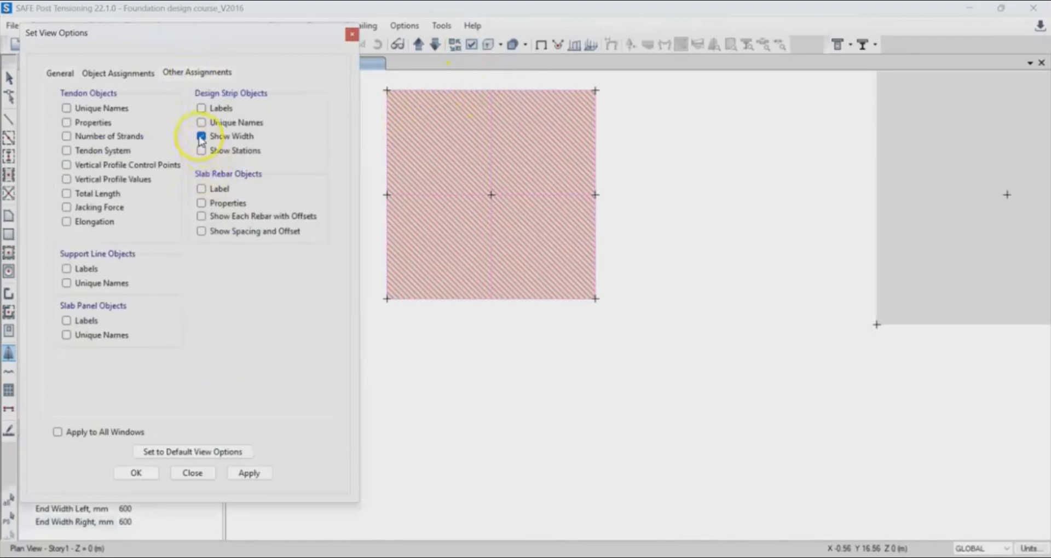
left_click(247, 473)
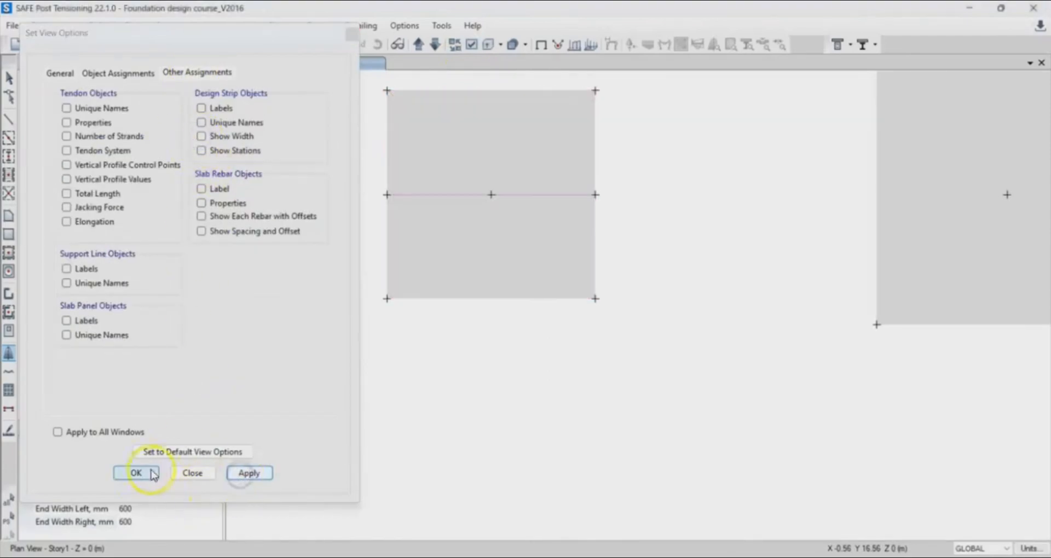
left_click(144, 472)
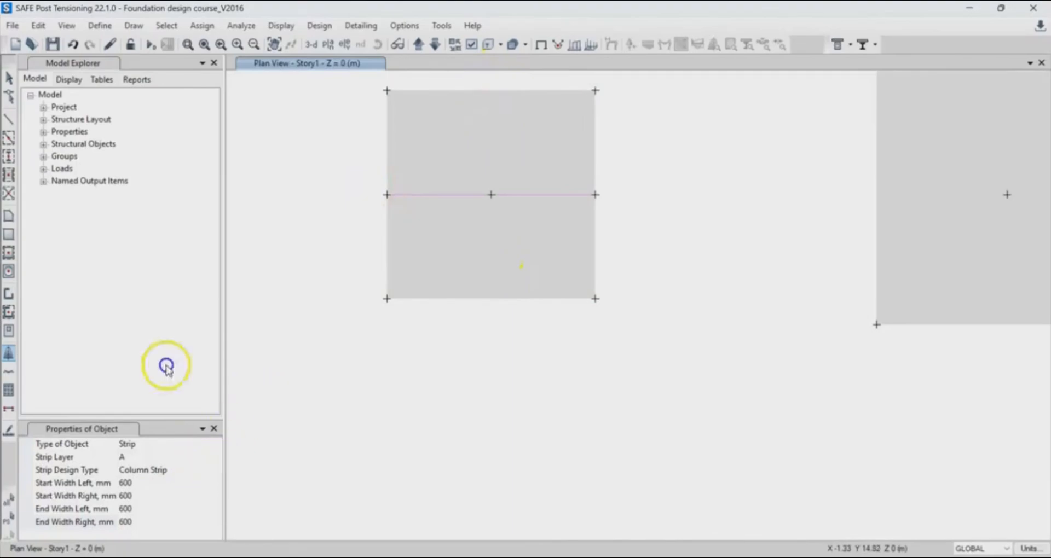
Draw a layer B column strip across the upper-left corner footing, from its bottom edge midpoint through the centre to the top edge midpoint.
left_click(208, 457)
left_click(215, 459)
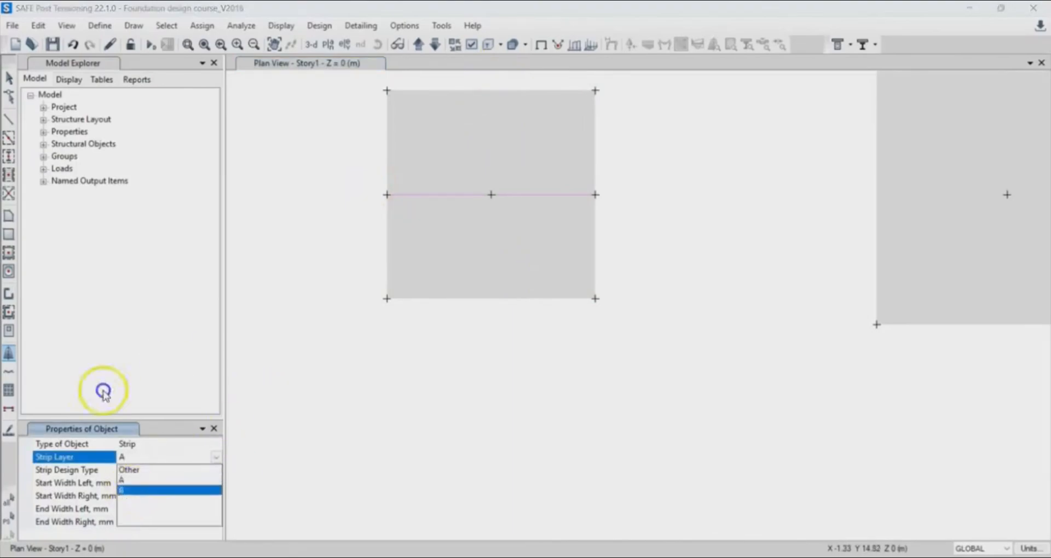
left_click(135, 484)
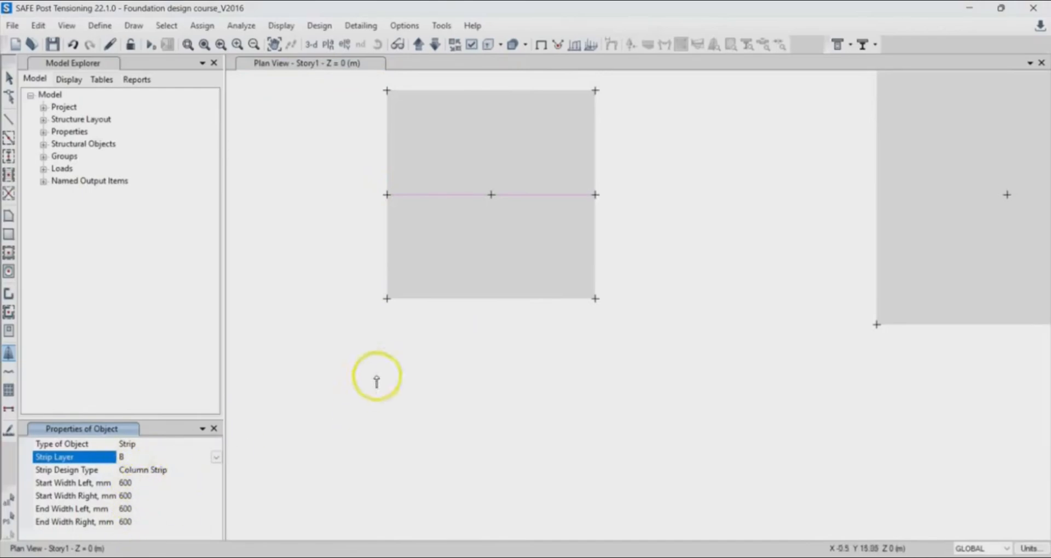
left_click(492, 300)
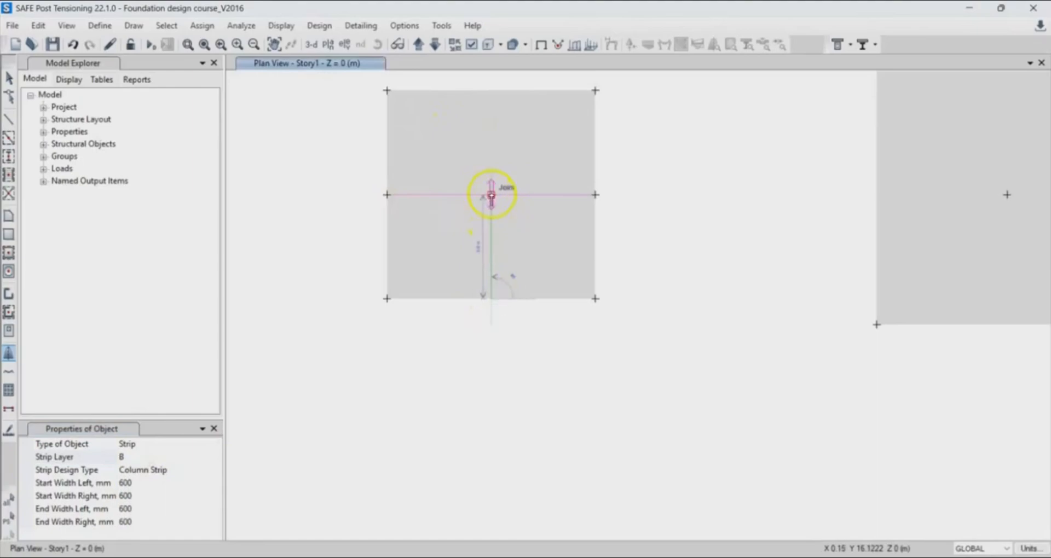
left_click(491, 194)
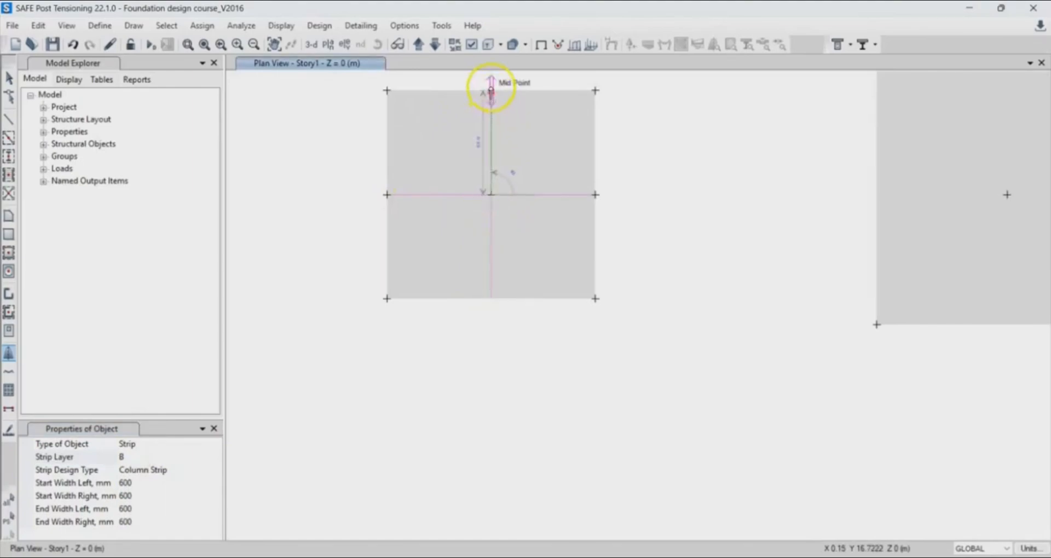
left_click(490, 90)
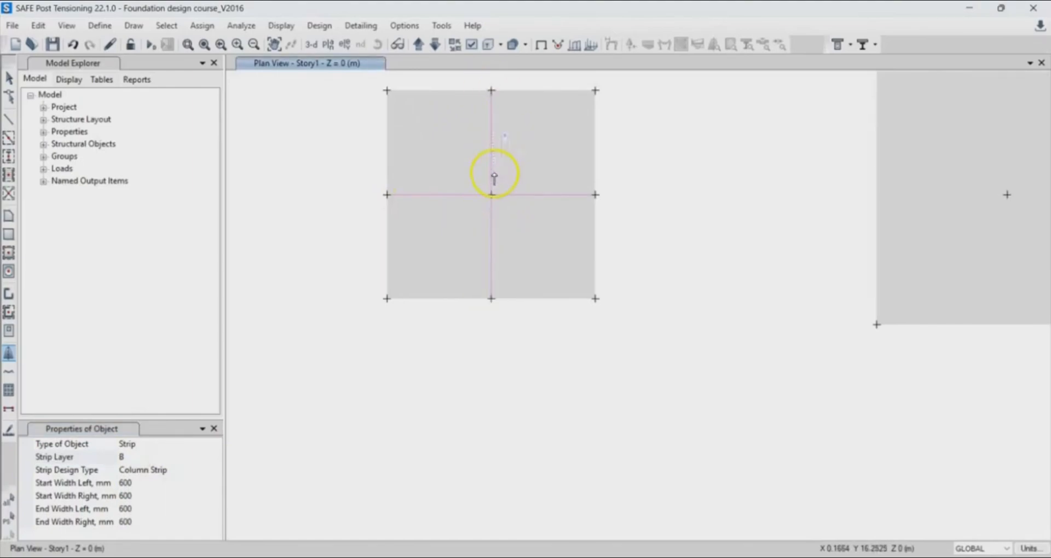
Draw a layer A column strip across the second footing down in the leftmost column, from left edge midpoint through the centre to the right edge.
scroll(586, 219, "down", 2)
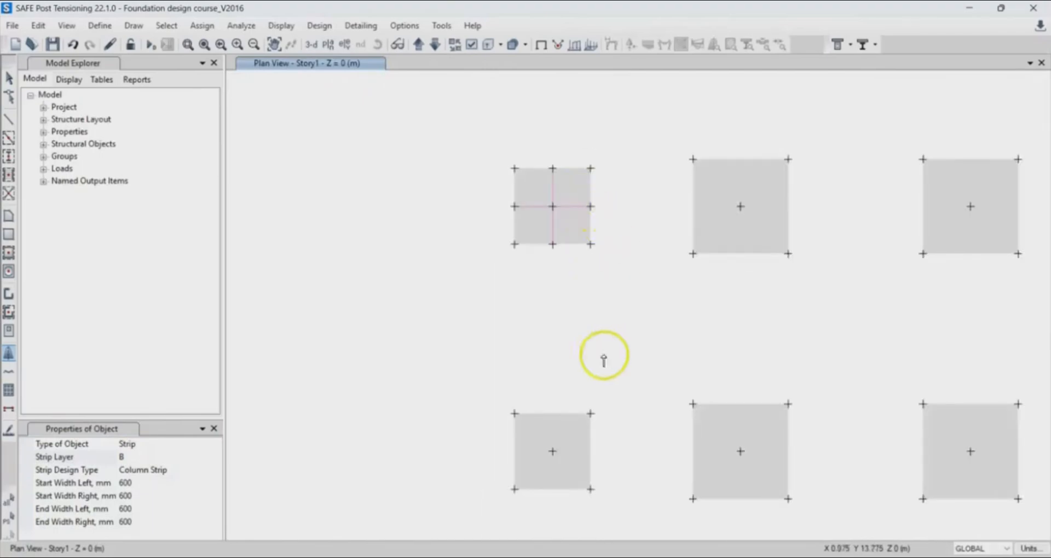
middle_click_drag(603, 356, 593, 241)
scroll(526, 304, "up", 2)
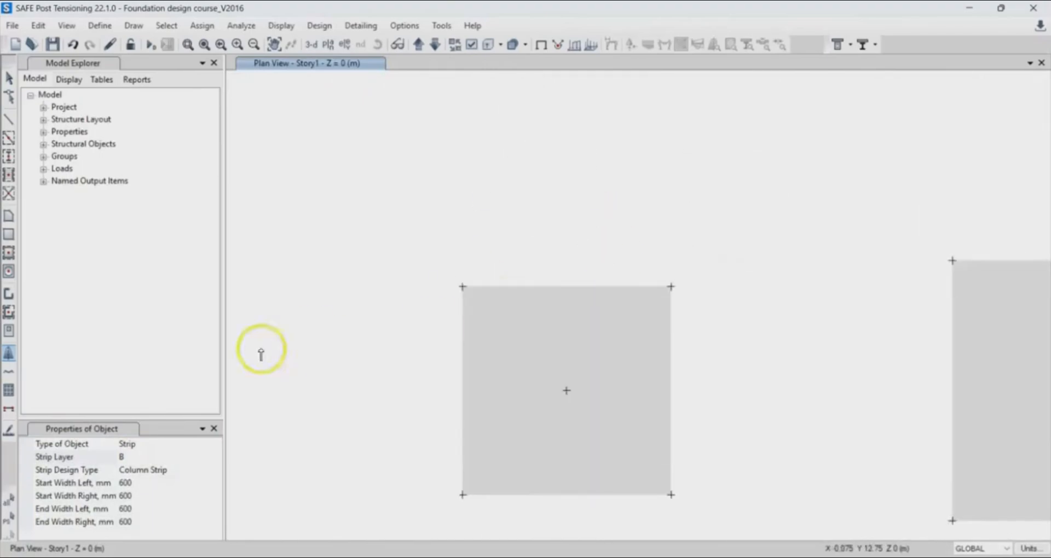
left_click(212, 456)
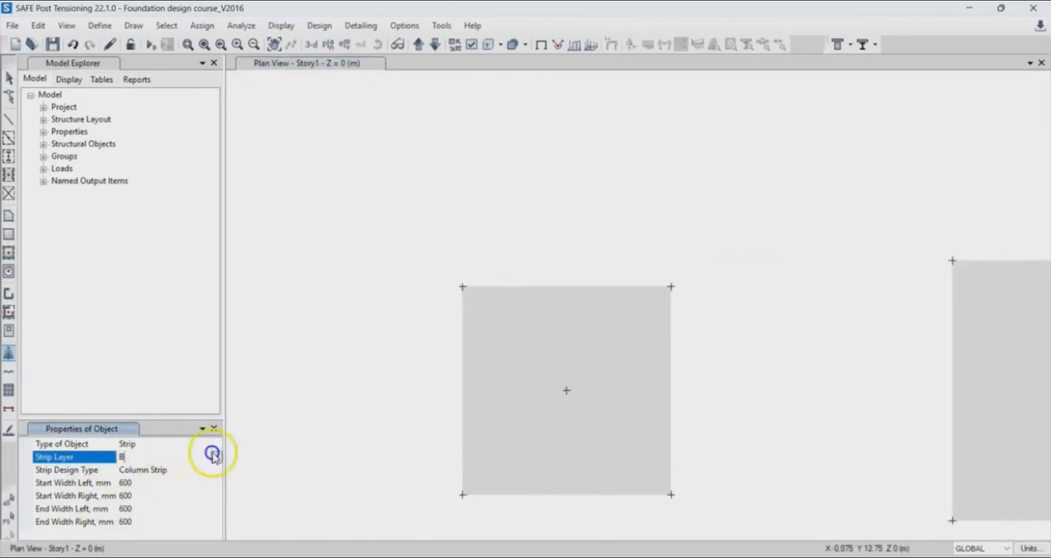
left_click(174, 476)
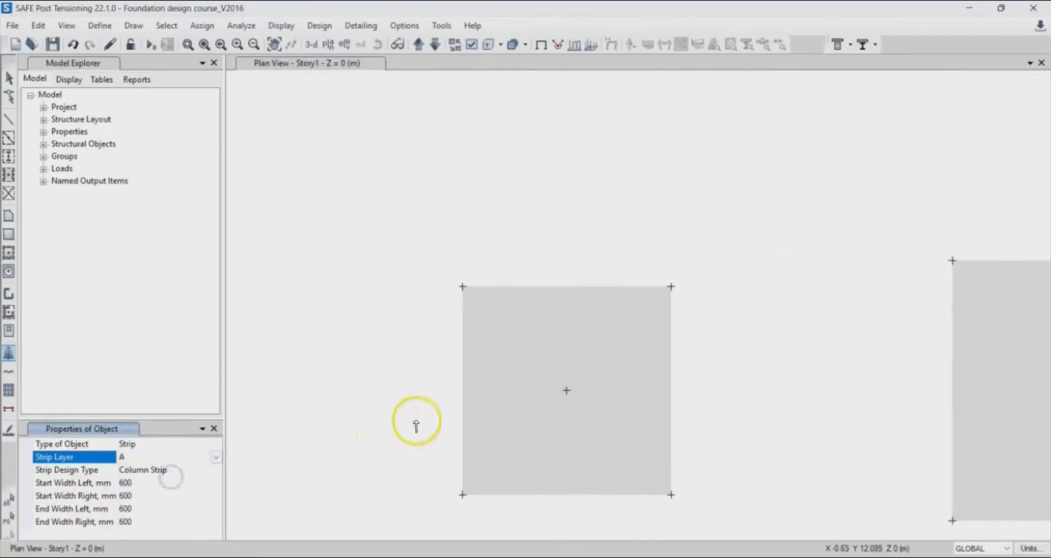
left_click(462, 392)
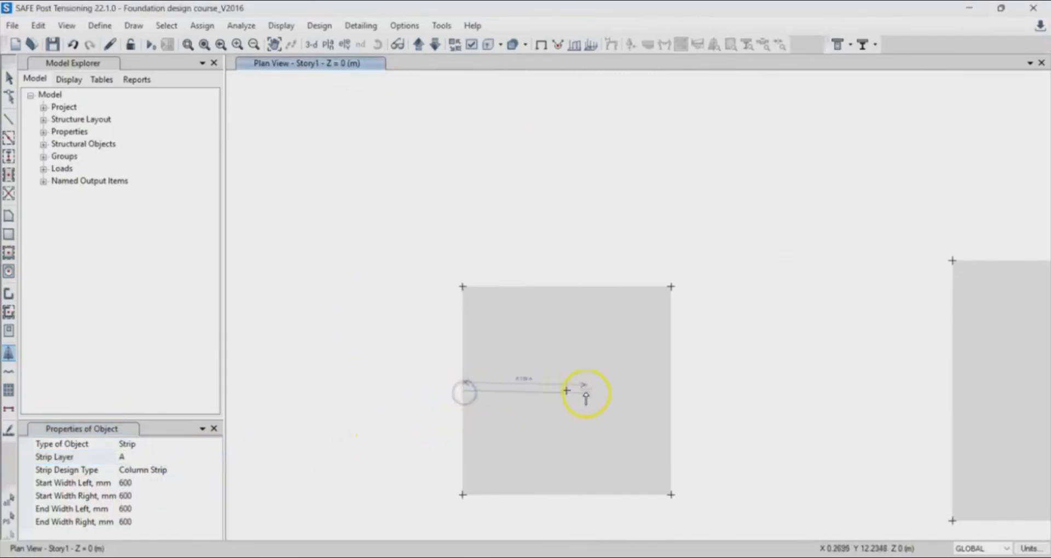
left_click(568, 391)
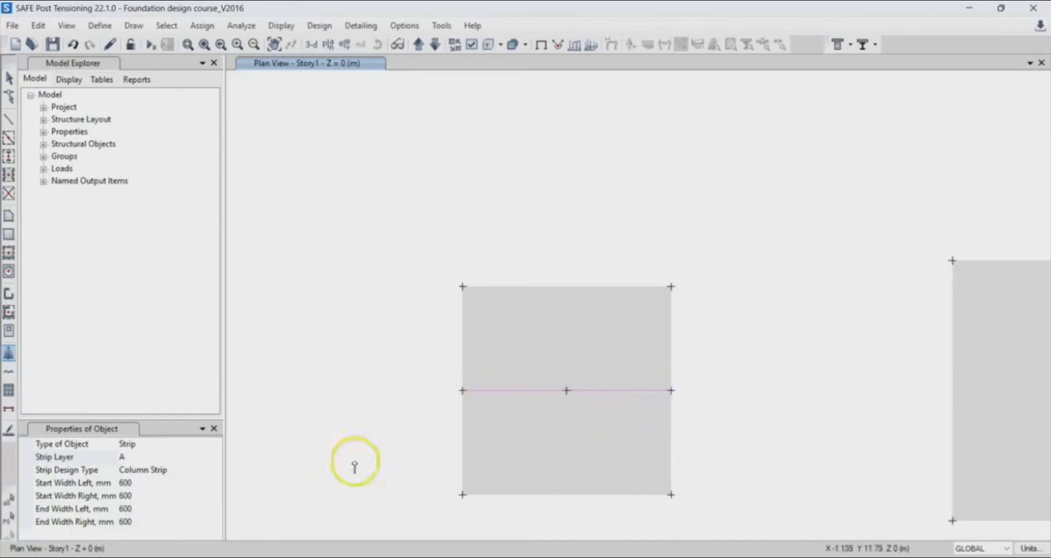
Draw a layer B column strip across the same second footing, from its bottom edge midpoint through the centre to the top edge midpoint.
left_click(210, 452)
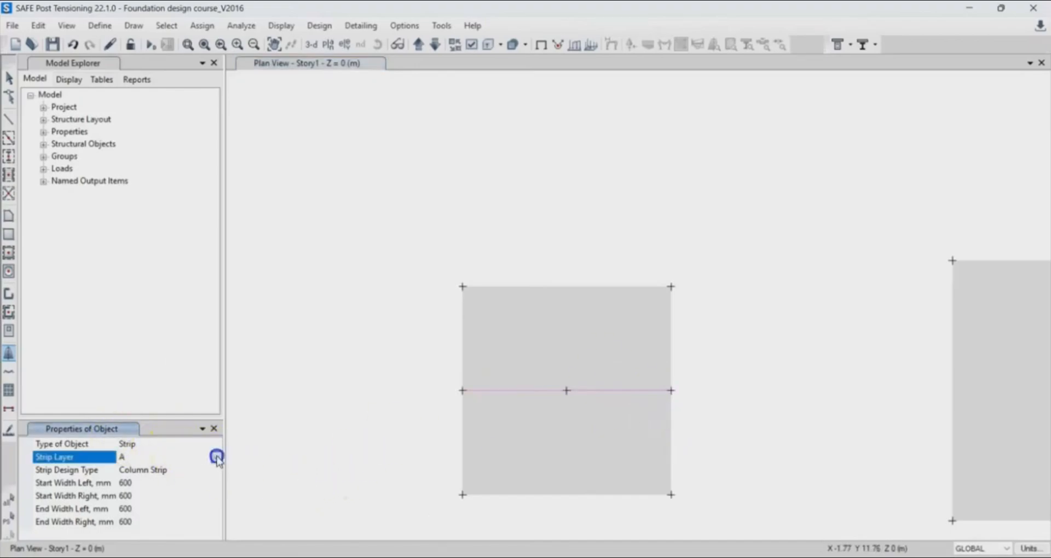
left_click(217, 457)
left_click(145, 487)
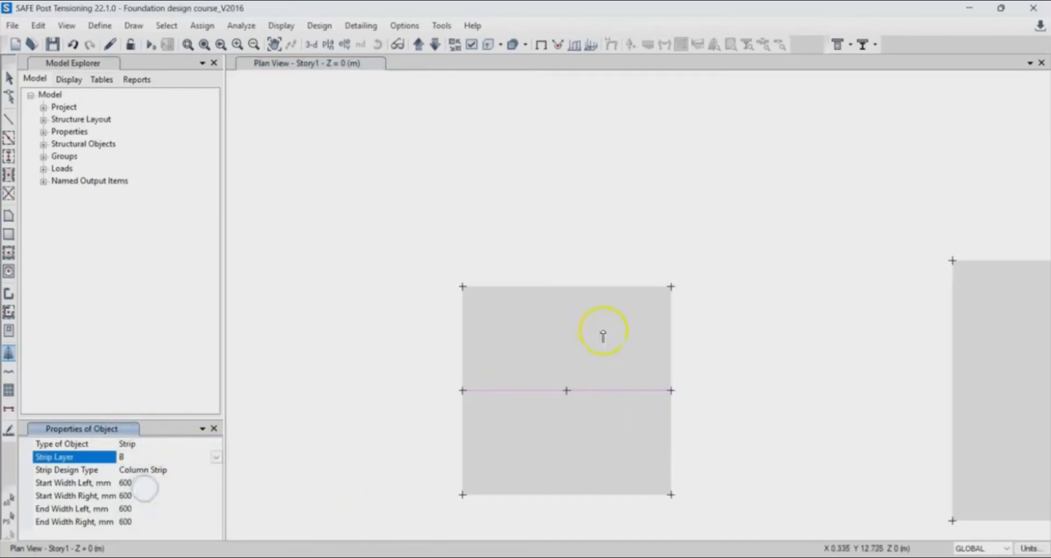
left_click(567, 494)
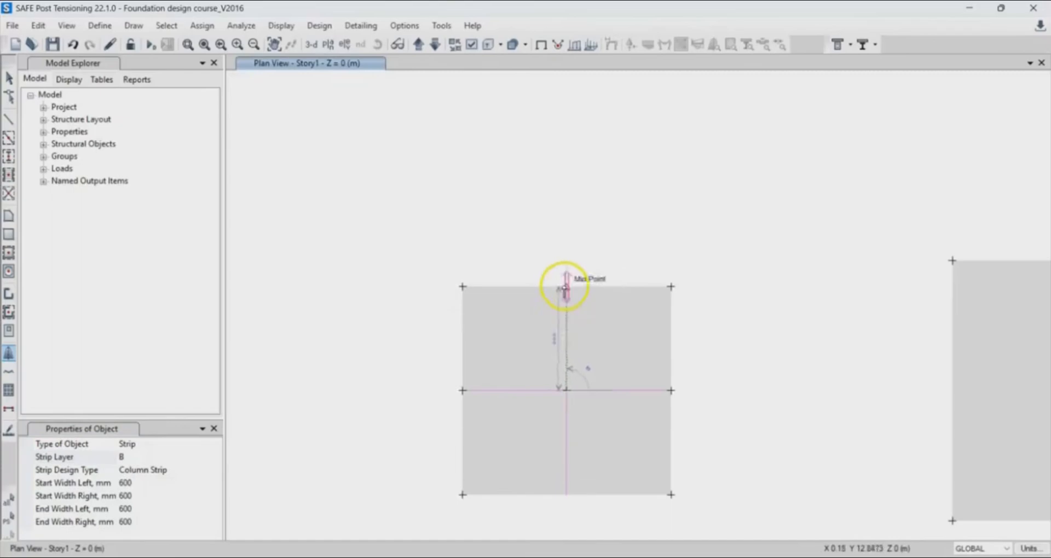
left_click(565, 287)
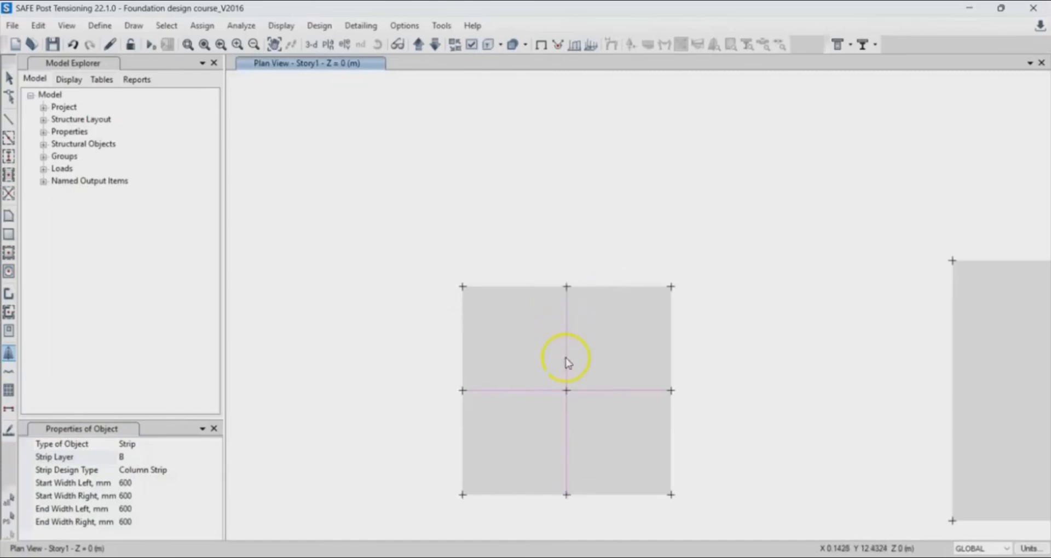
Draw a layer A column strip across the third footing down in the leftmost column, from left edge midpoint through the centre to the right edge.
scroll(565, 368, "down", 3)
middle_click_drag(605, 376, 564, 207)
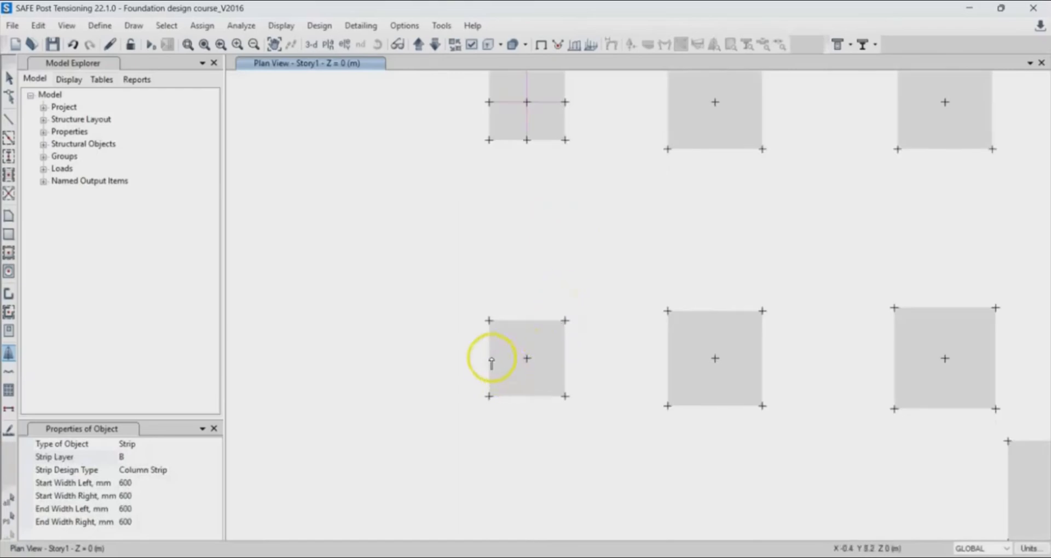
scroll(487, 361, "up", 5)
scroll(411, 363, "down", 2)
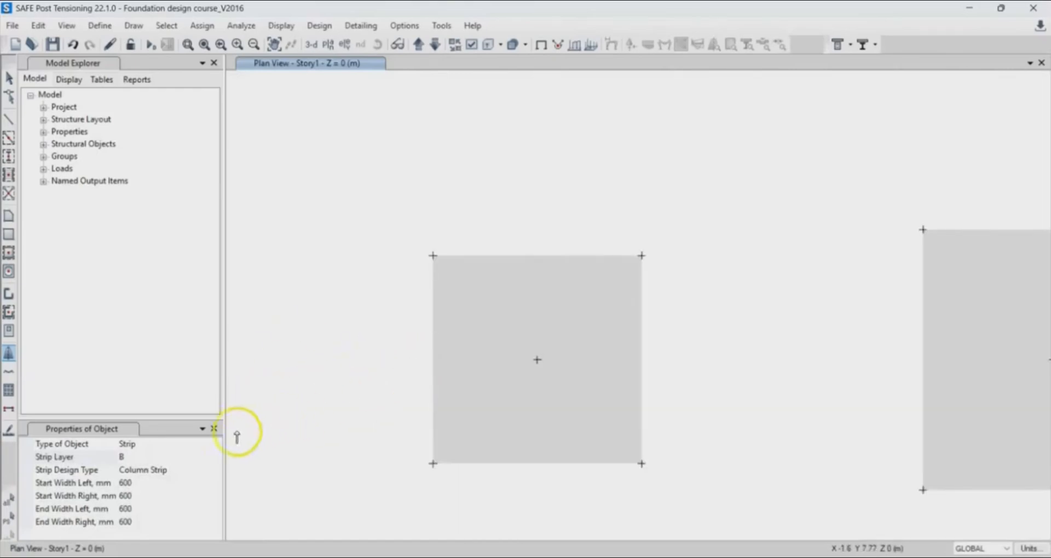
left_click(218, 457)
left_click(216, 458)
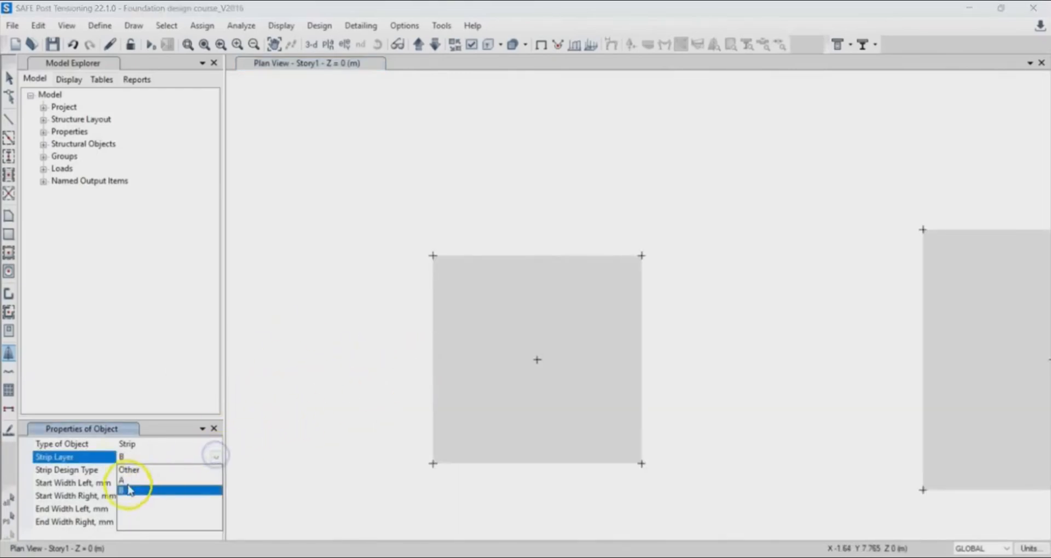
left_click(123, 480)
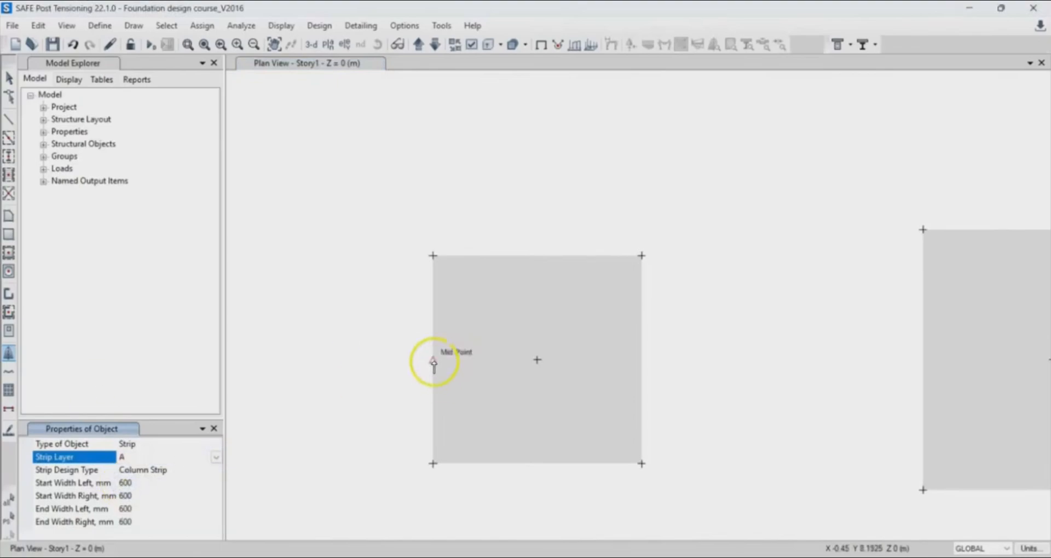
left_click(434, 361)
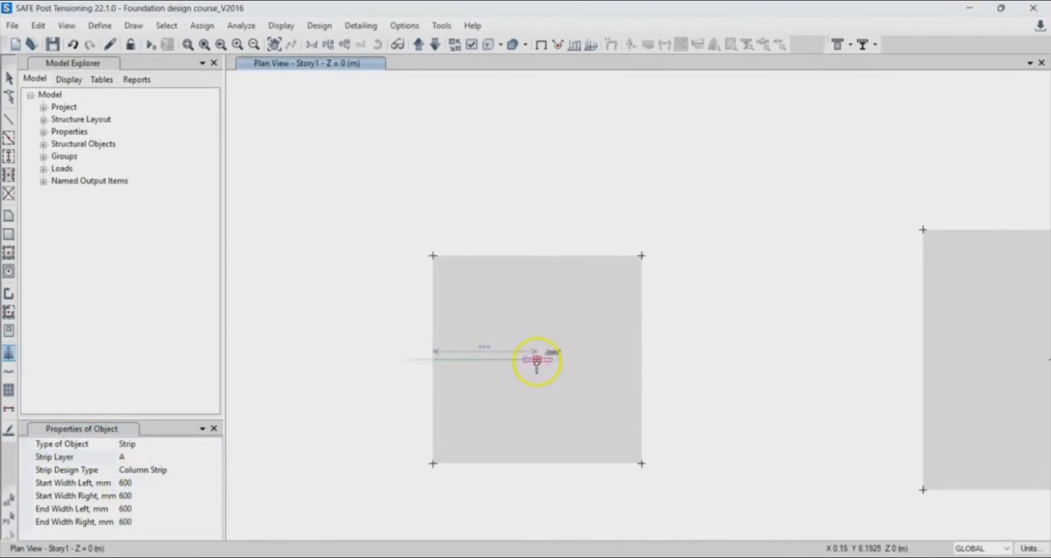
left_click(537, 359)
left_click(639, 360)
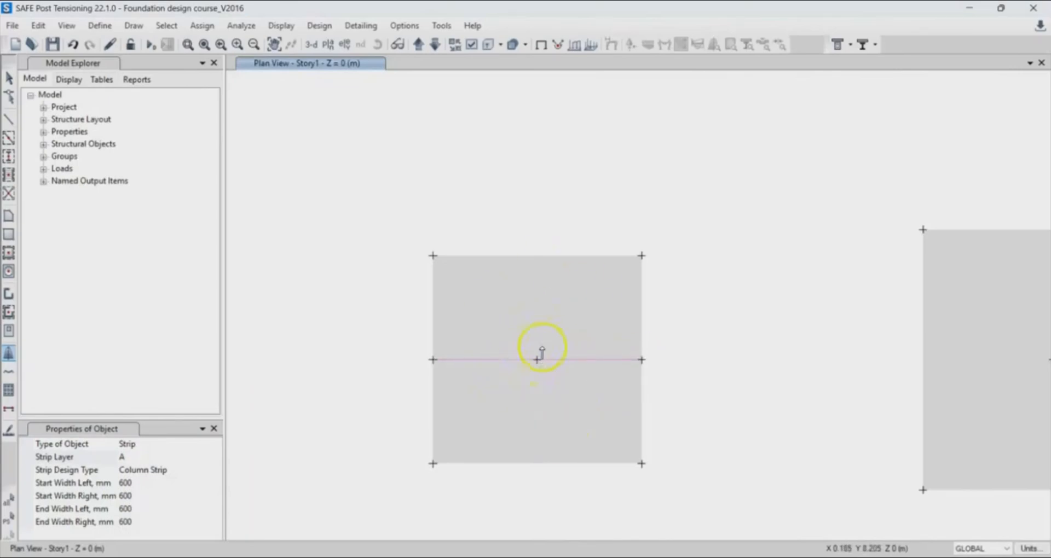
Draw a layer B column strip across the same third footing, from its bottom edge midpoint through the centre to the top edge midpoint.
middle_click_drag(539, 328, 538, 294)
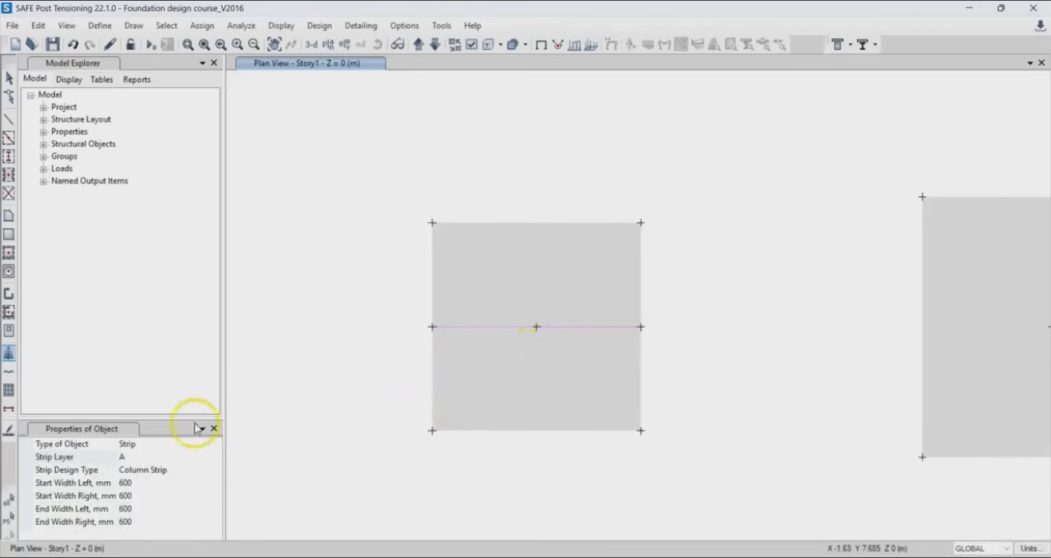
left_click(211, 459)
left_click(213, 457)
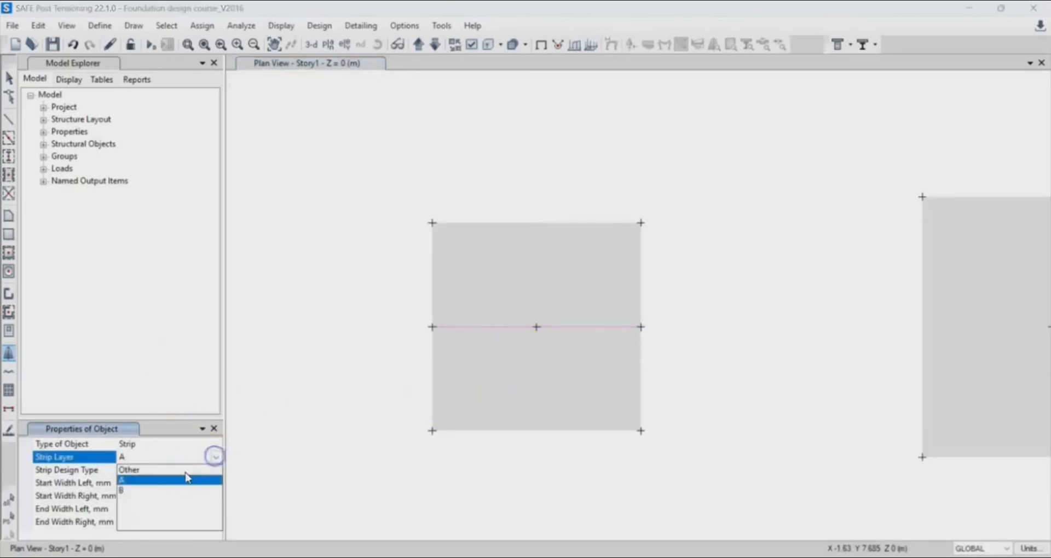
left_click(136, 490)
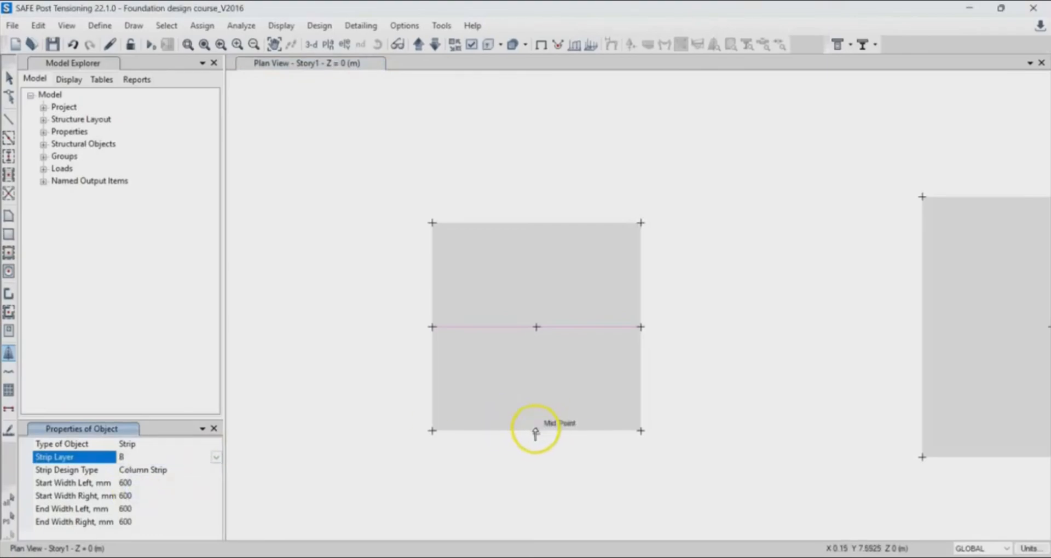
left_click(535, 431)
left_click(537, 326)
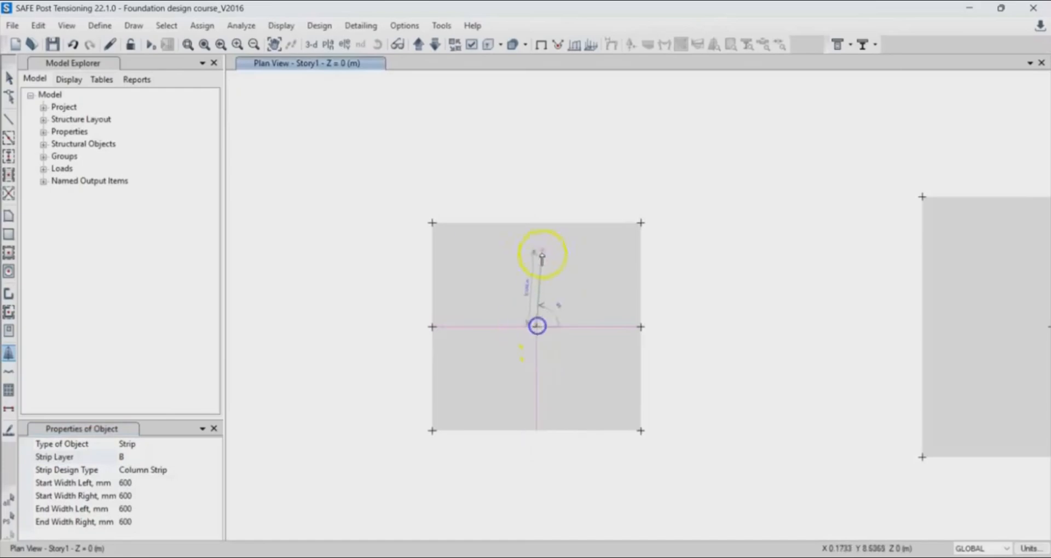
left_click(535, 224)
right_click(534, 222)
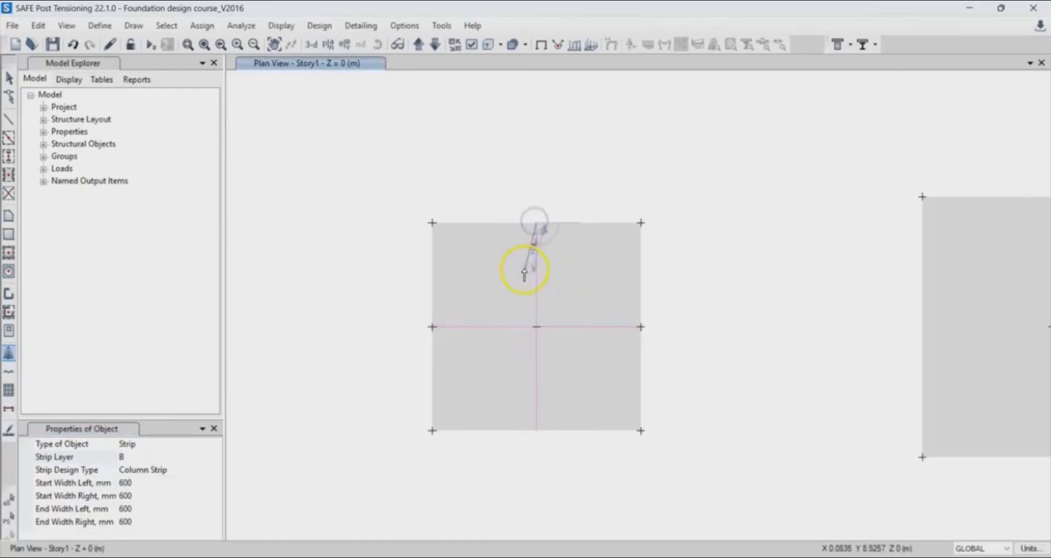
scroll(734, 385, "down", 6)
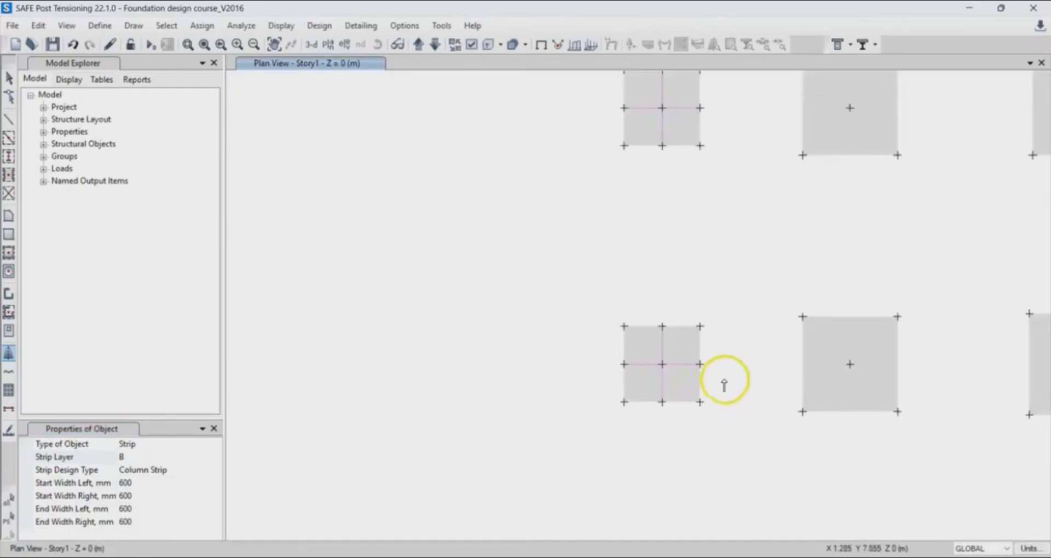
middle_click_drag(734, 323, 490, 183)
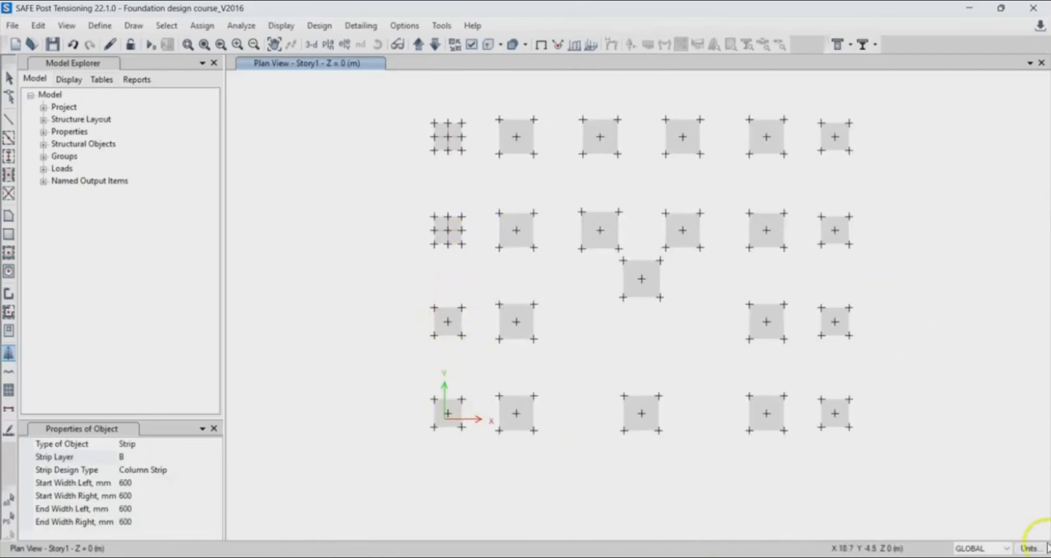
middle_click_drag(842, 234, 834, 360)
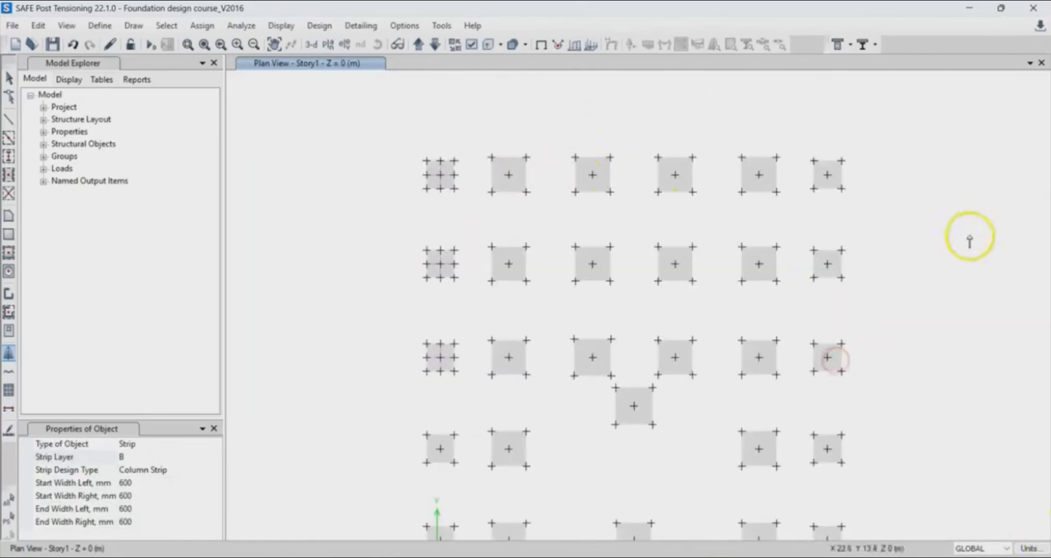
middle_click_drag(645, 241, 637, 183)
middle_click_drag(436, 416, 434, 356)
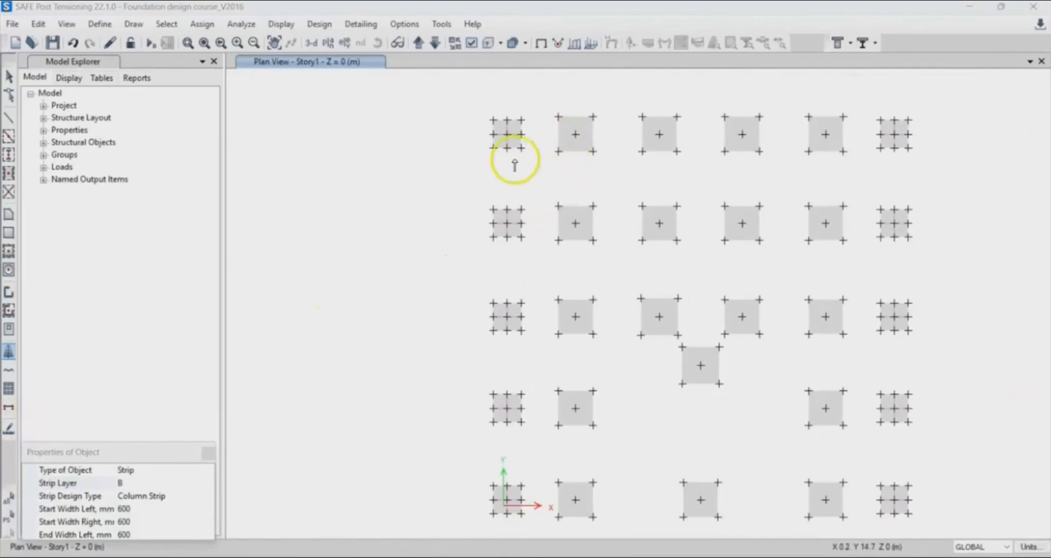
Turn on the display of design strip widths in the Story1 plan view.
scroll(526, 131, "up", 3)
scroll(526, 129, "up", 2)
scroll(503, 147, "down", 3)
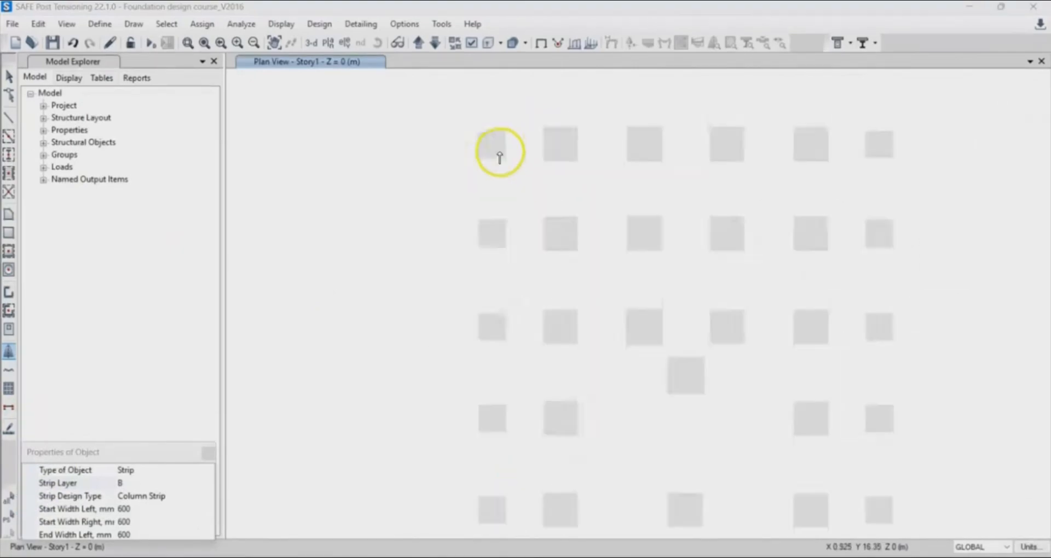
scroll(500, 151, "up", 3)
scroll(333, 201, "down", 3)
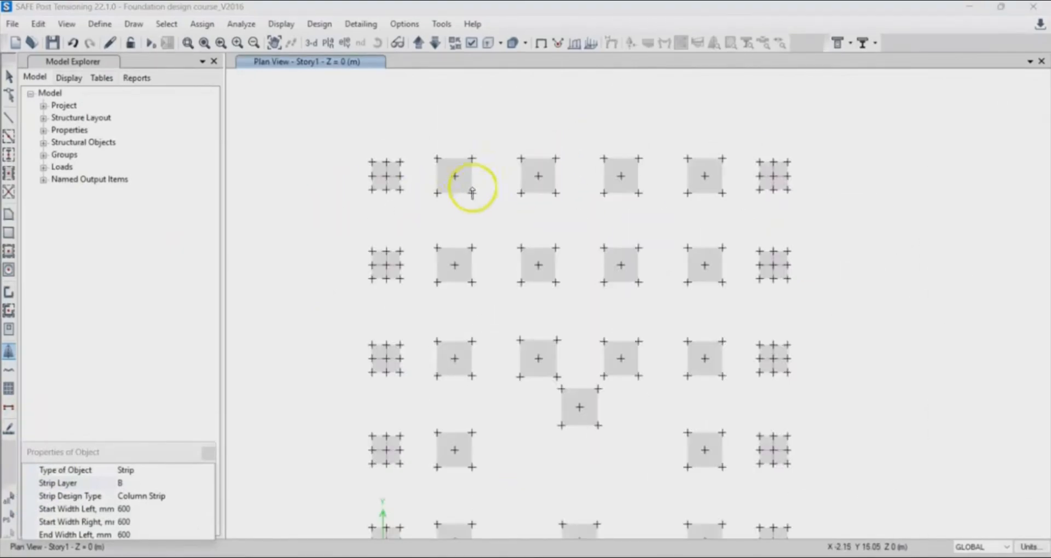
middle_click_drag(399, 191, 435, 188)
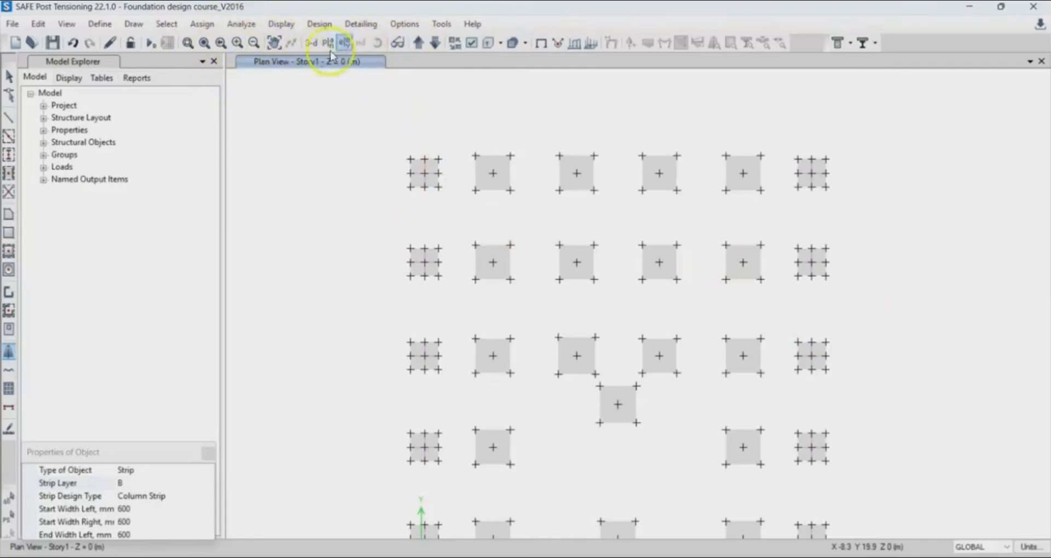
left_click(472, 48)
left_click(201, 73)
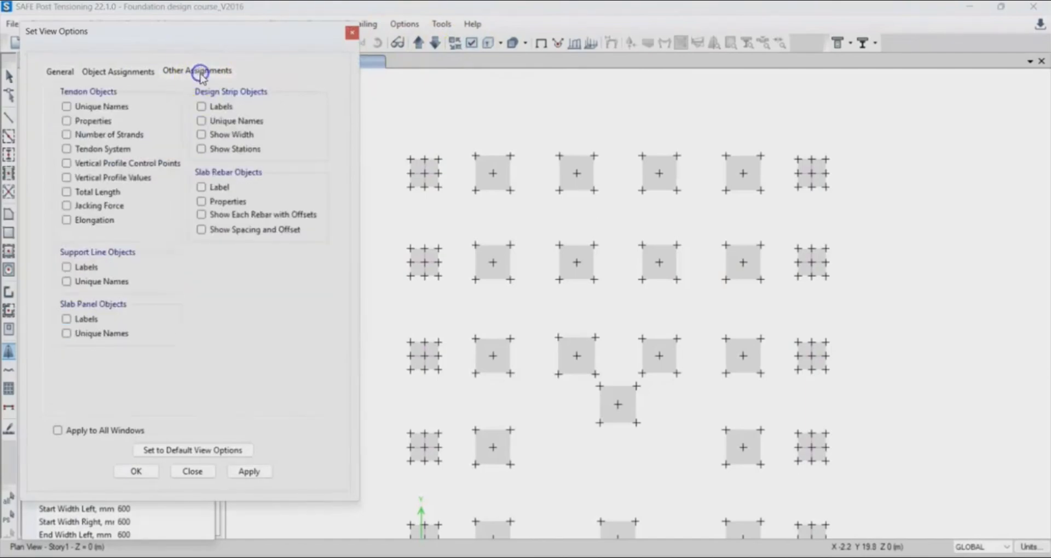
left_click(202, 135)
left_click(248, 472)
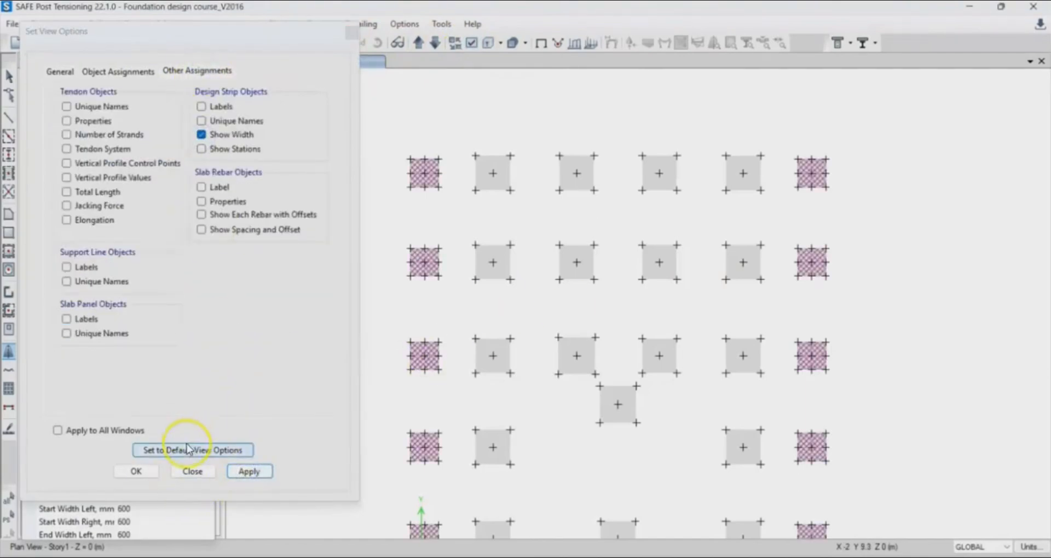
left_click(153, 472)
Measure the top edge of the top-row footing in the second column with a dimension line.
middle_click_drag(534, 354, 535, 262)
middle_click_drag(516, 223, 516, 237)
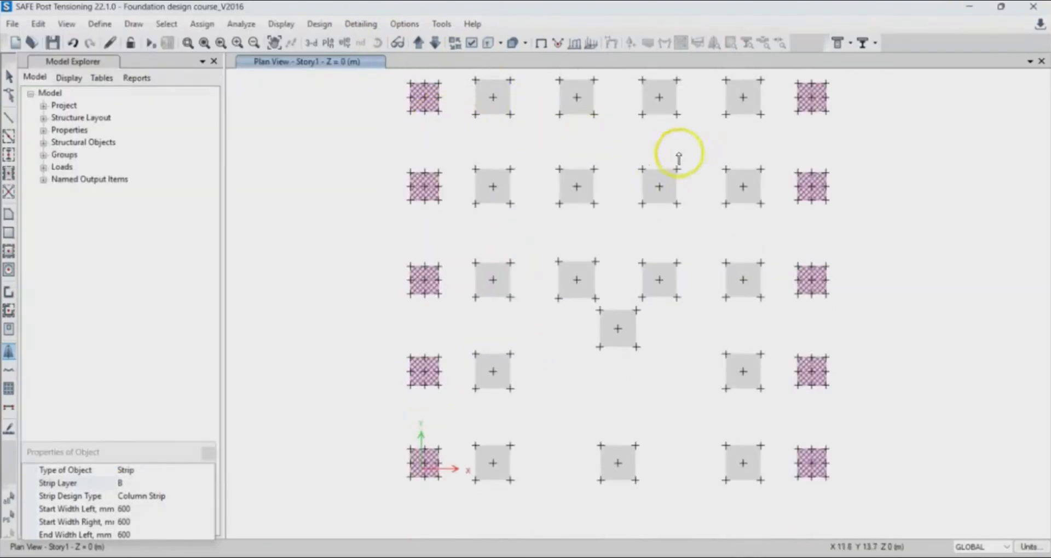
scroll(814, 178, "up", 5)
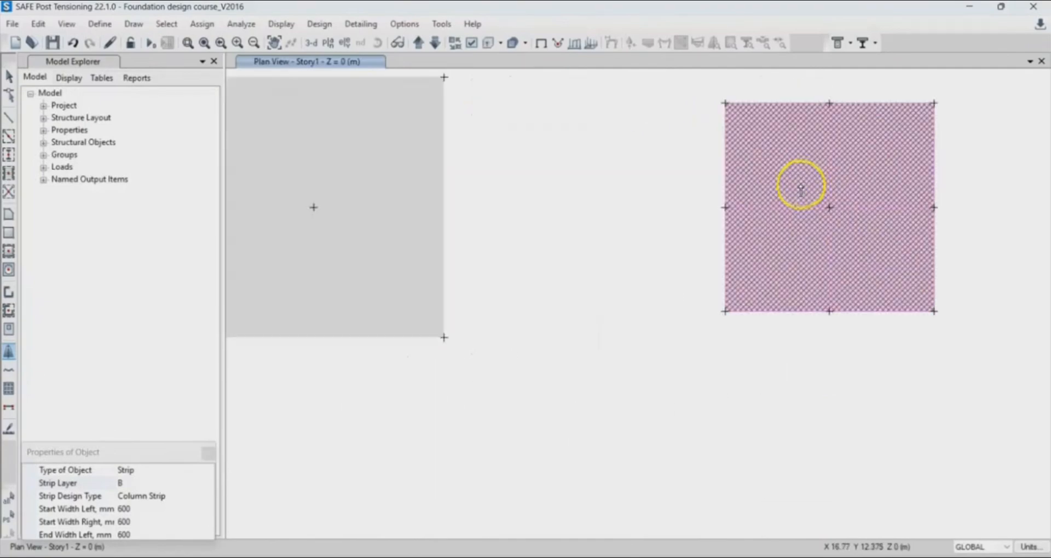
scroll(800, 190, "down", 6)
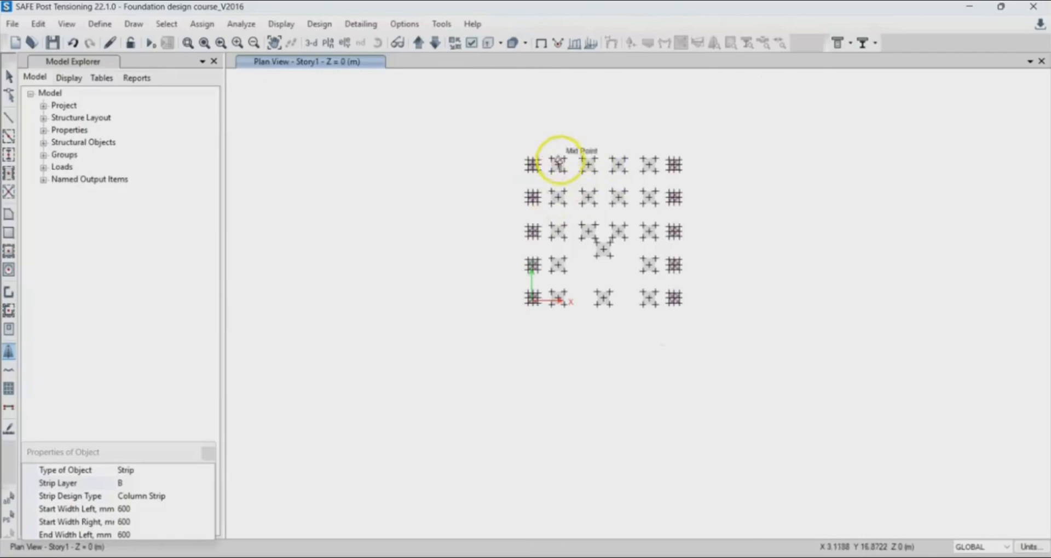
scroll(558, 163, "up", 5)
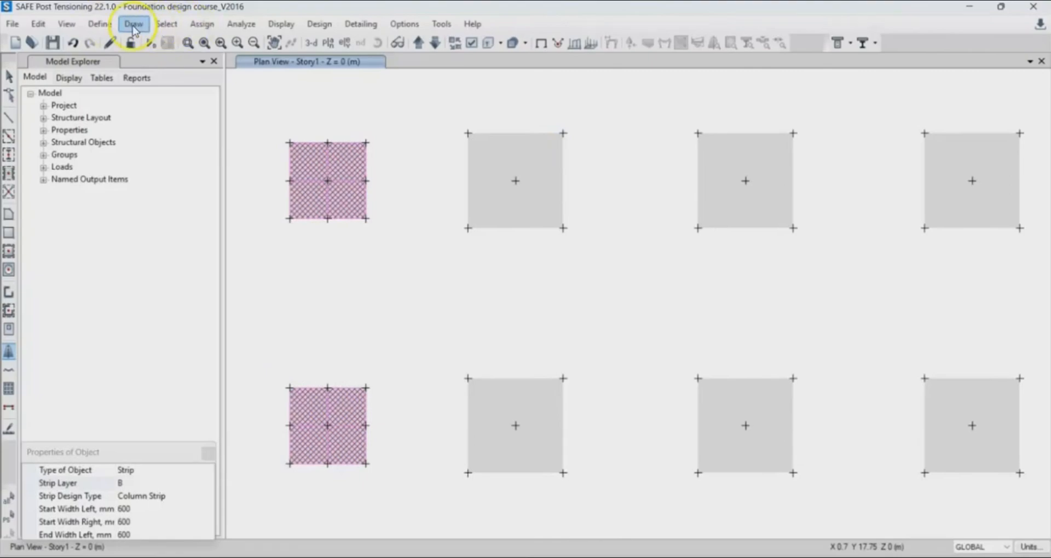
left_click(134, 24)
left_click(189, 250)
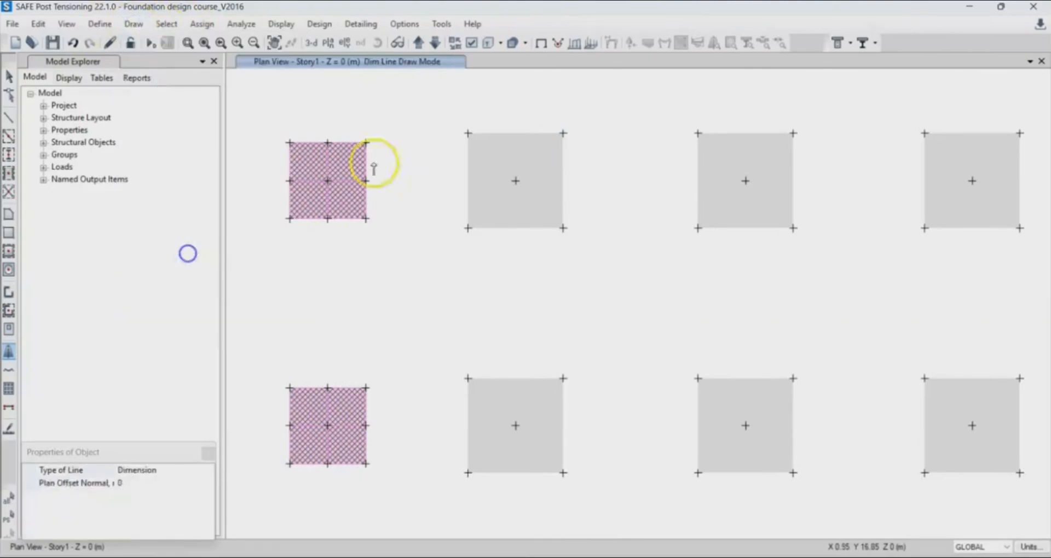
left_click(468, 134)
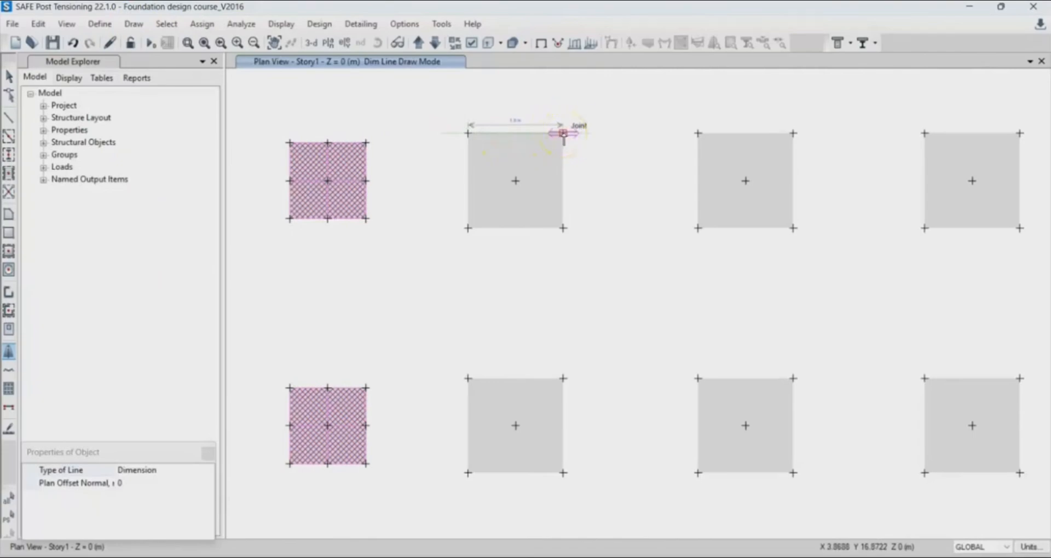
key("Escape")
scroll(555, 153, "down", 3)
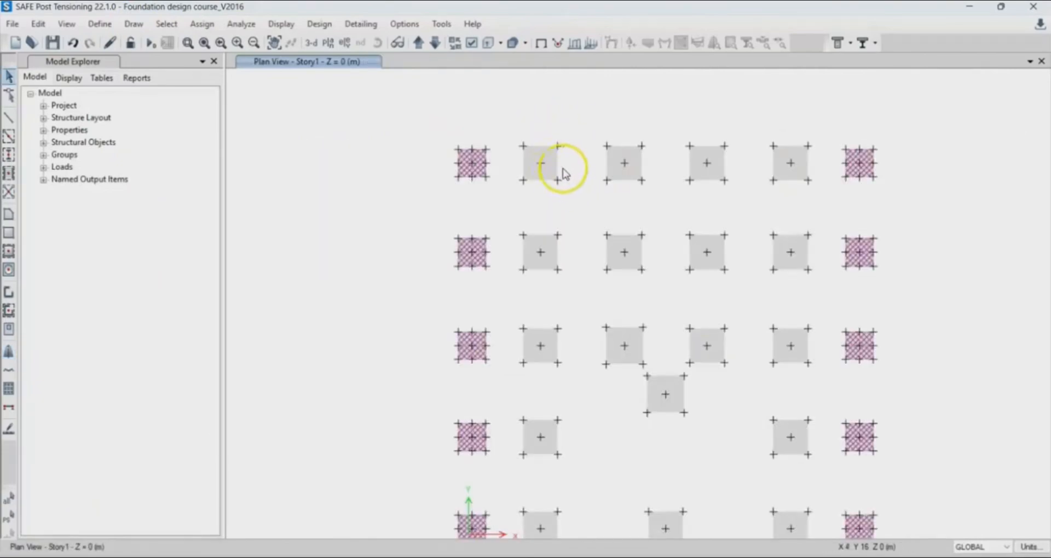
Measure the third footing from the left in the middle row, starting at its upper-left corner.
middle_click_drag(713, 315, 699, 223)
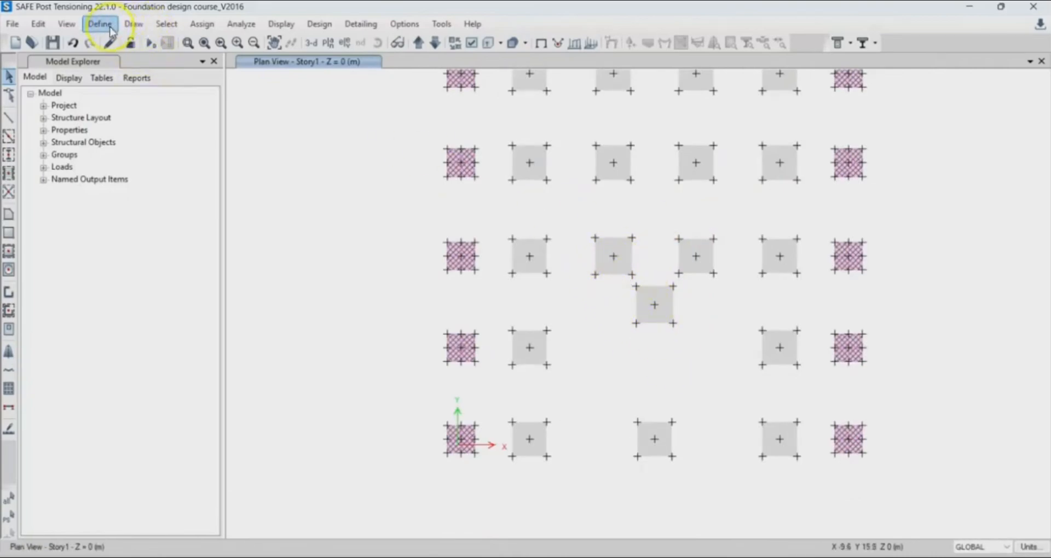
left_click(134, 24)
left_click(219, 251)
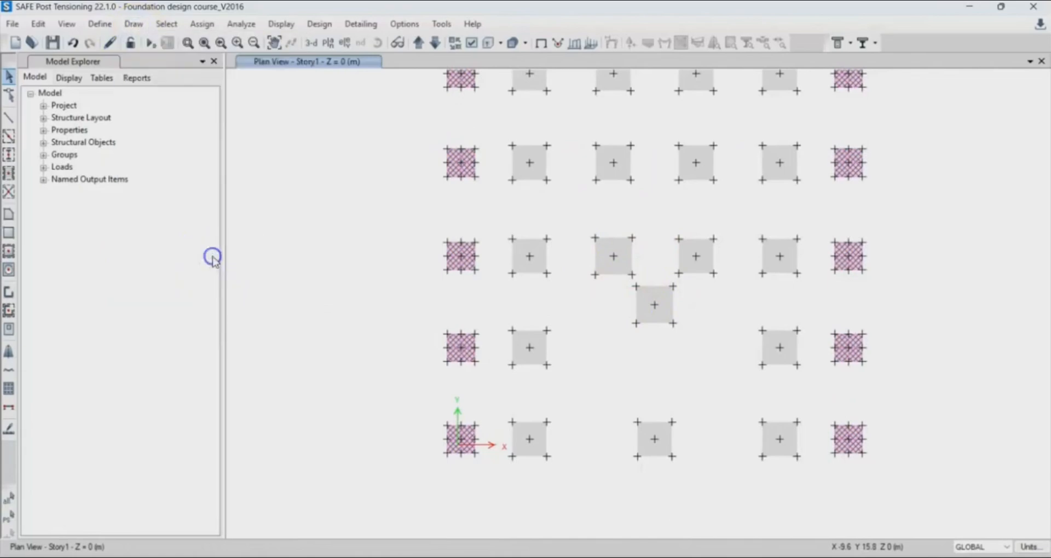
left_click(594, 240)
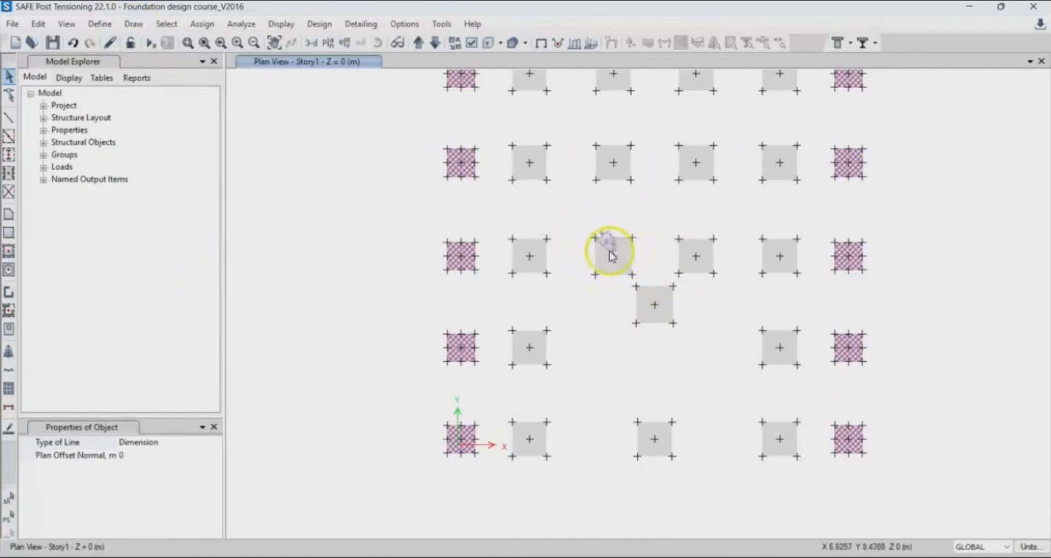
key("Escape")
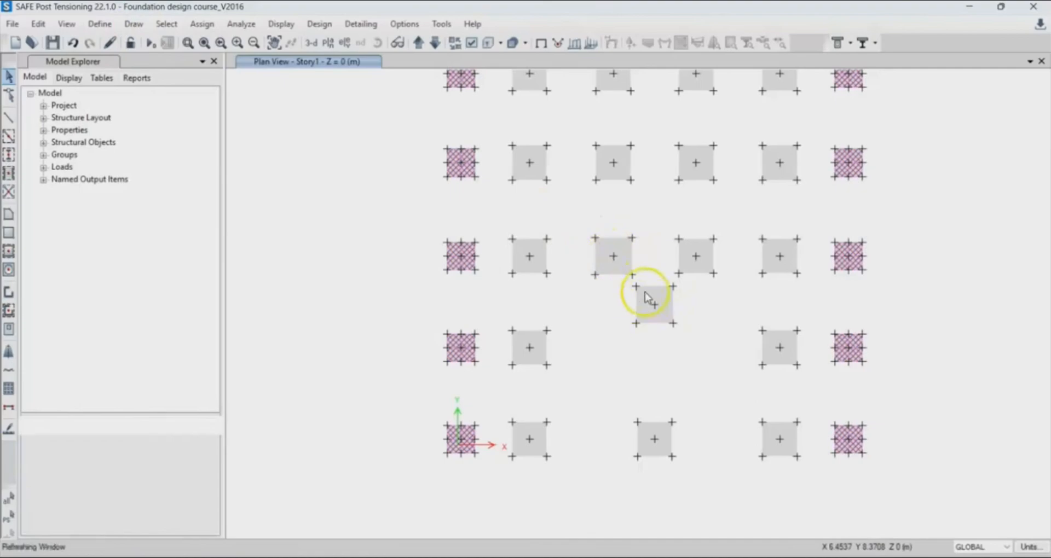
Measure the top edge of the offset footing just below the middle row, from corner to corner.
left_click(133, 26)
left_click(196, 244)
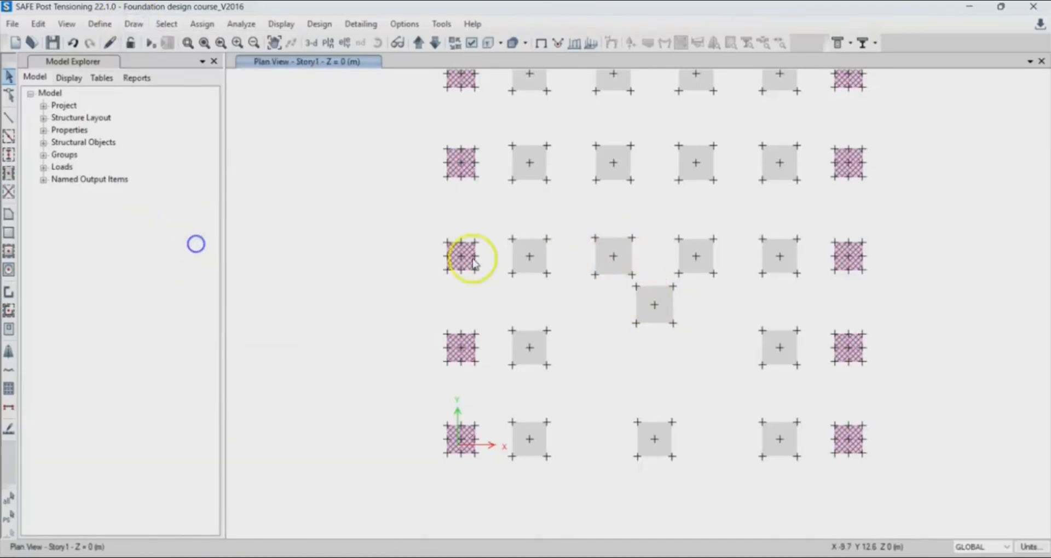
left_click(637, 288)
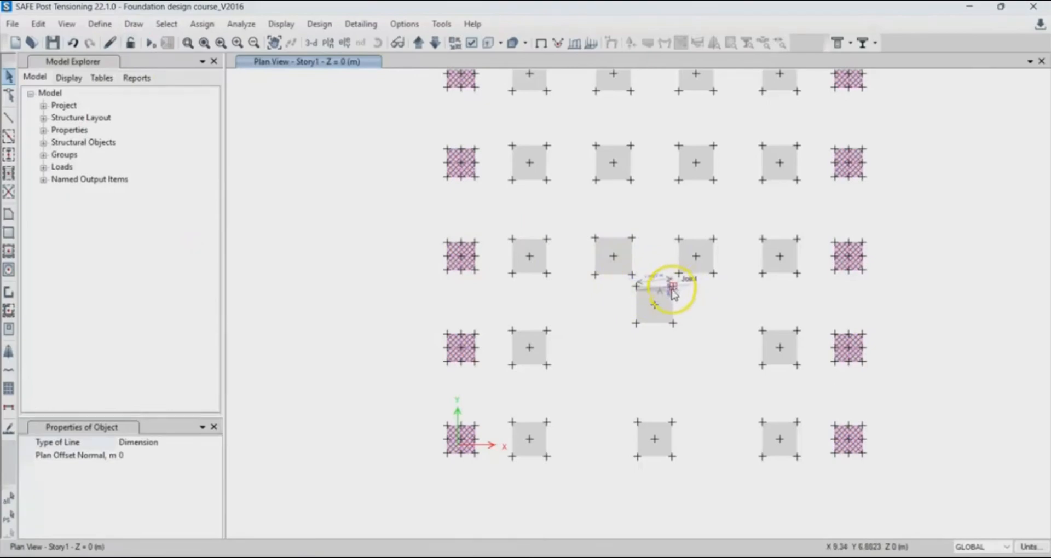
scroll(664, 303, "up", 3)
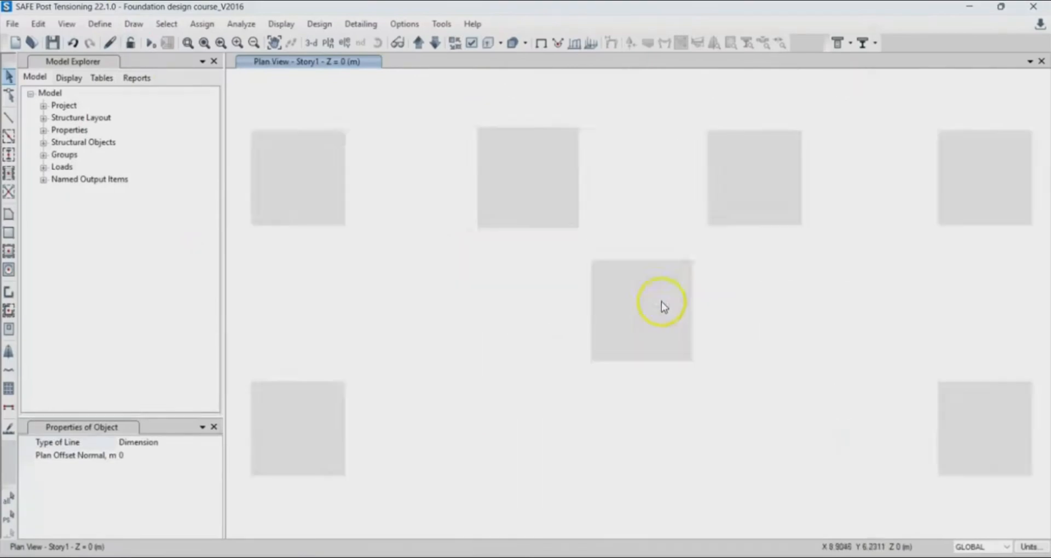
key("Escape")
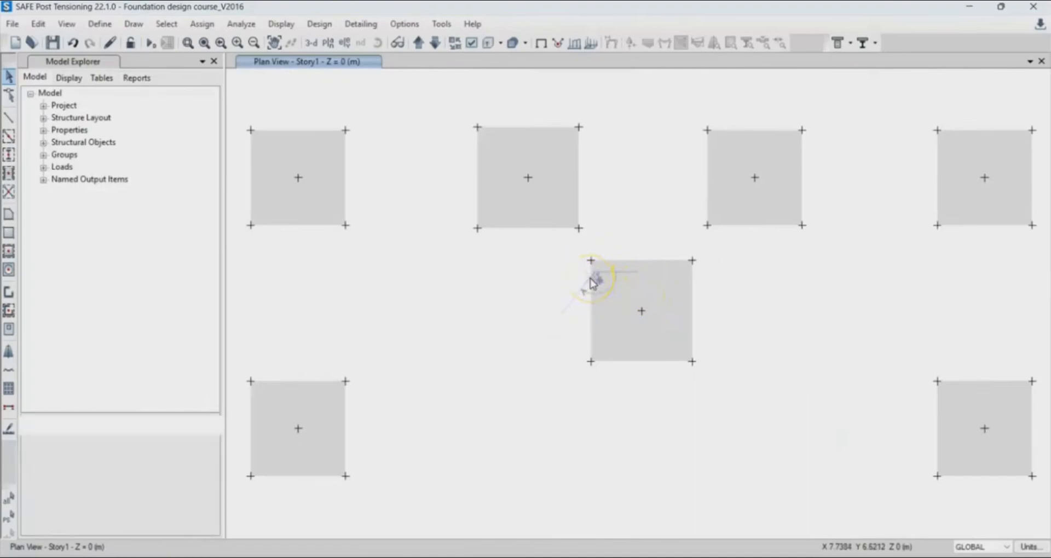
left_click(131, 24)
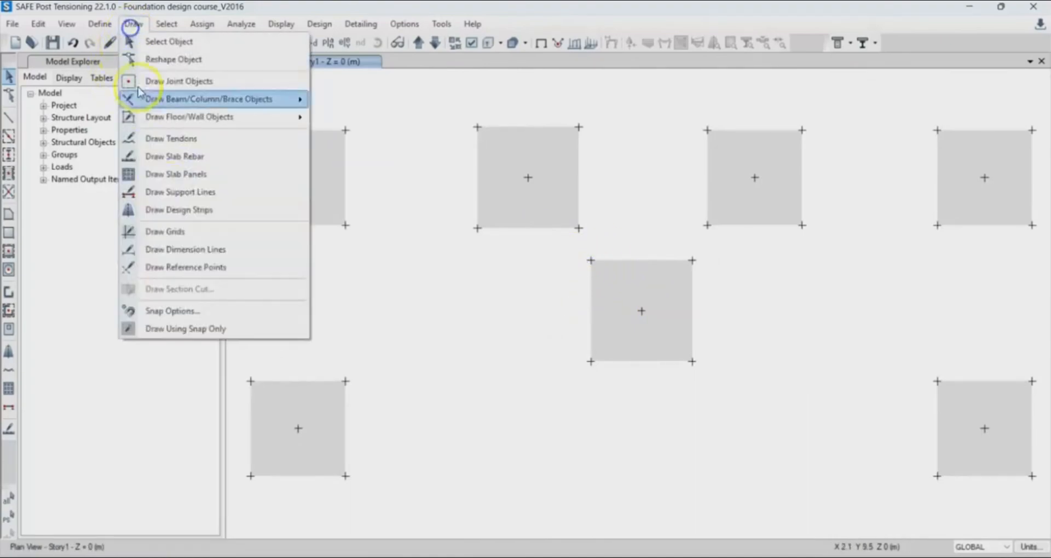
left_click(158, 230)
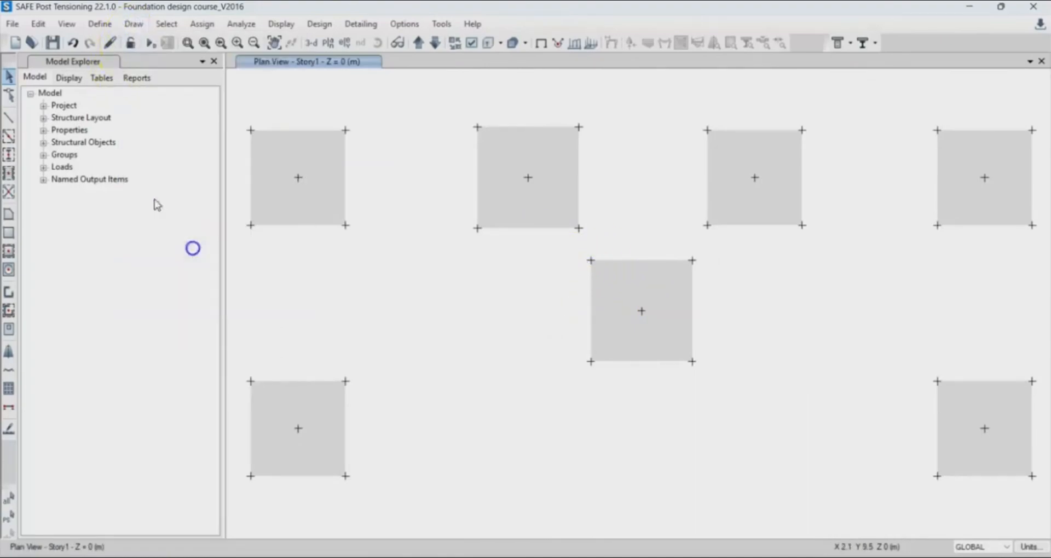
left_click(591, 261)
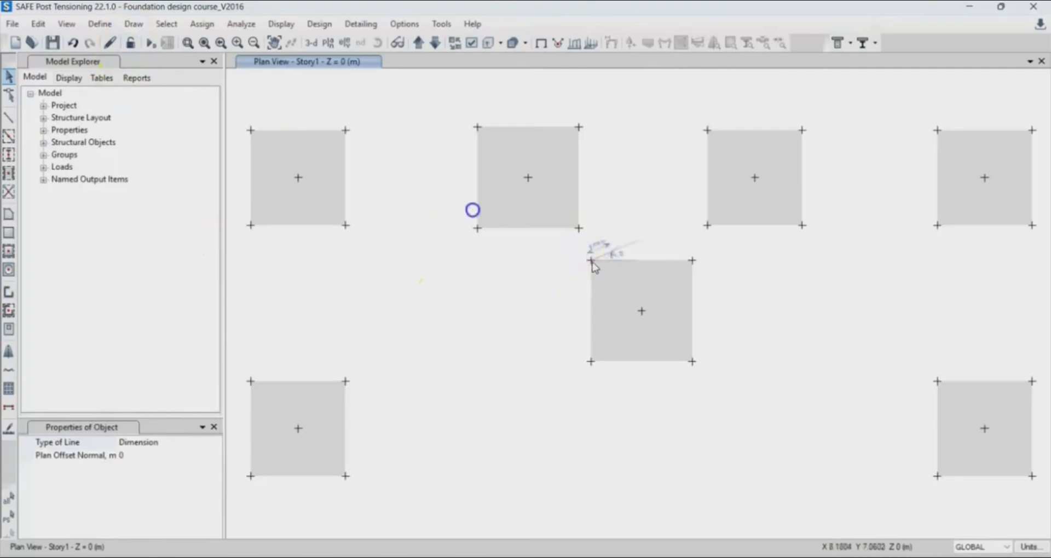
left_click(692, 261)
Start drawing design strips again and set the strip layer to A.
scroll(679, 267, "down", 5)
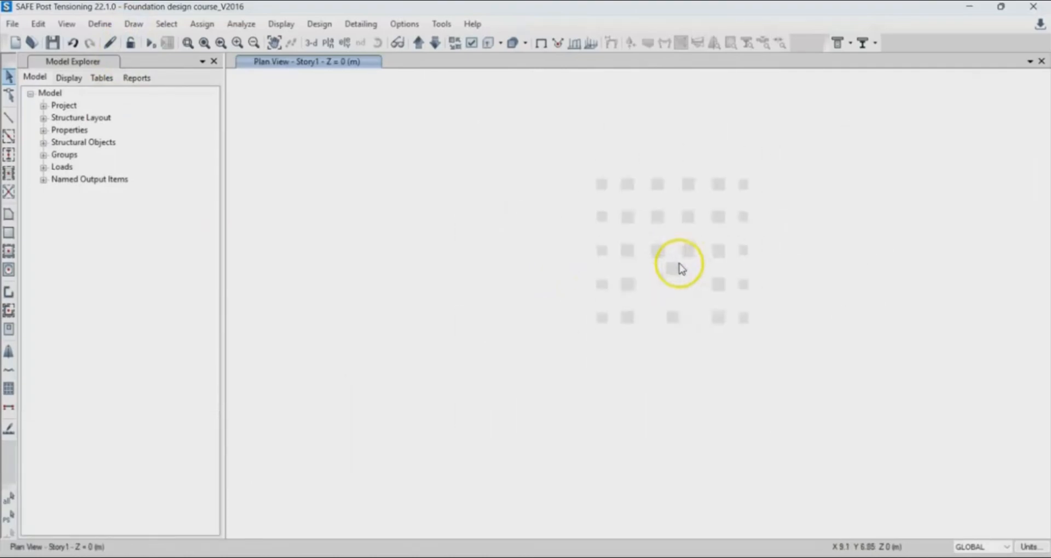
scroll(696, 240, "up", 3)
scroll(696, 240, "down", 3)
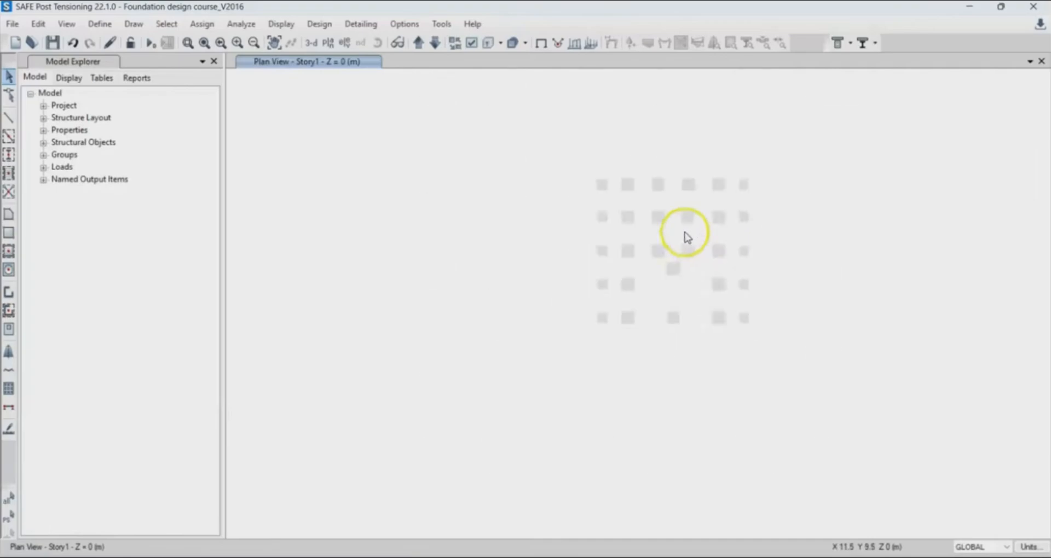
scroll(645, 213, "down", 3)
scroll(645, 213, "up", 6)
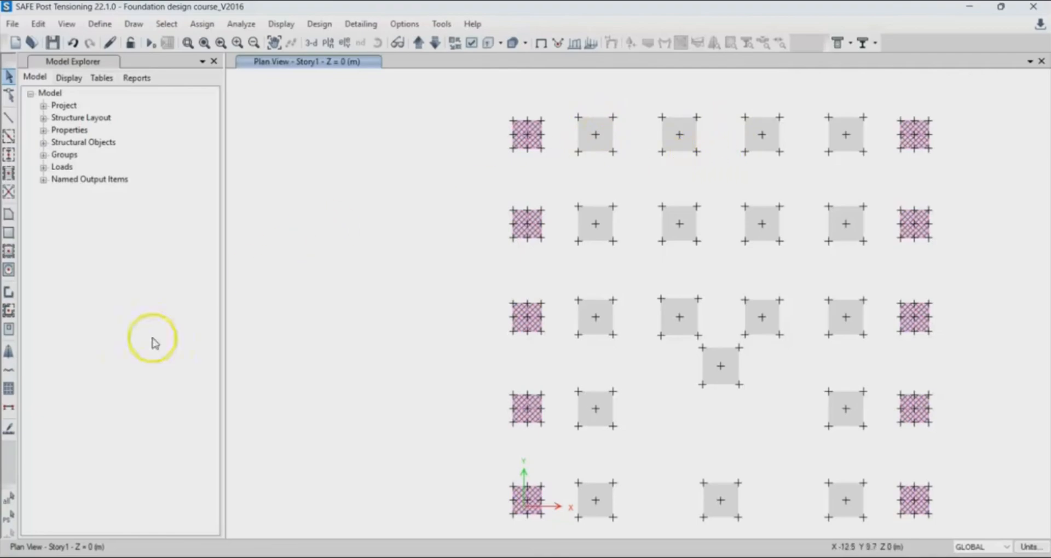
left_click(9, 353)
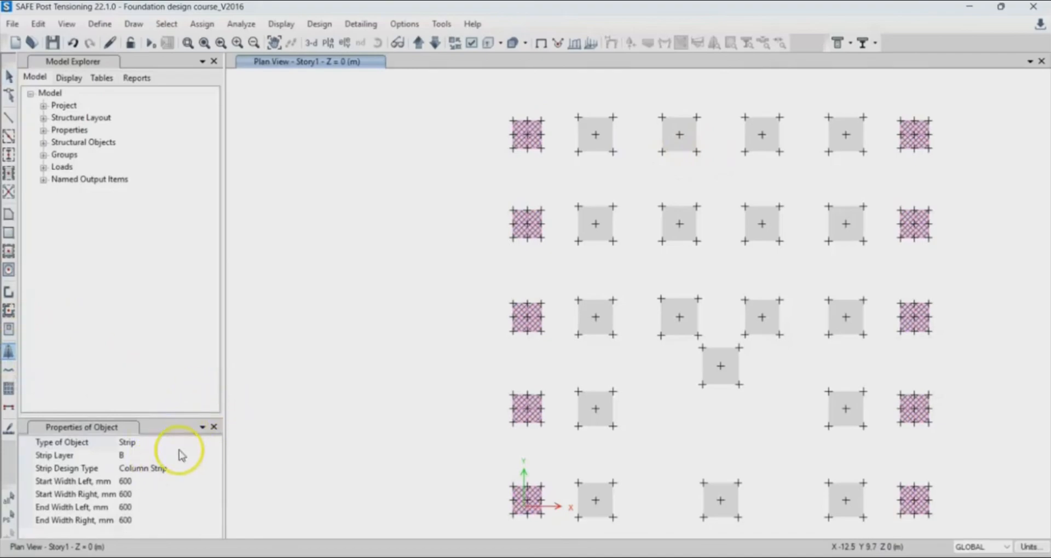
left_click(195, 455)
left_click(217, 456)
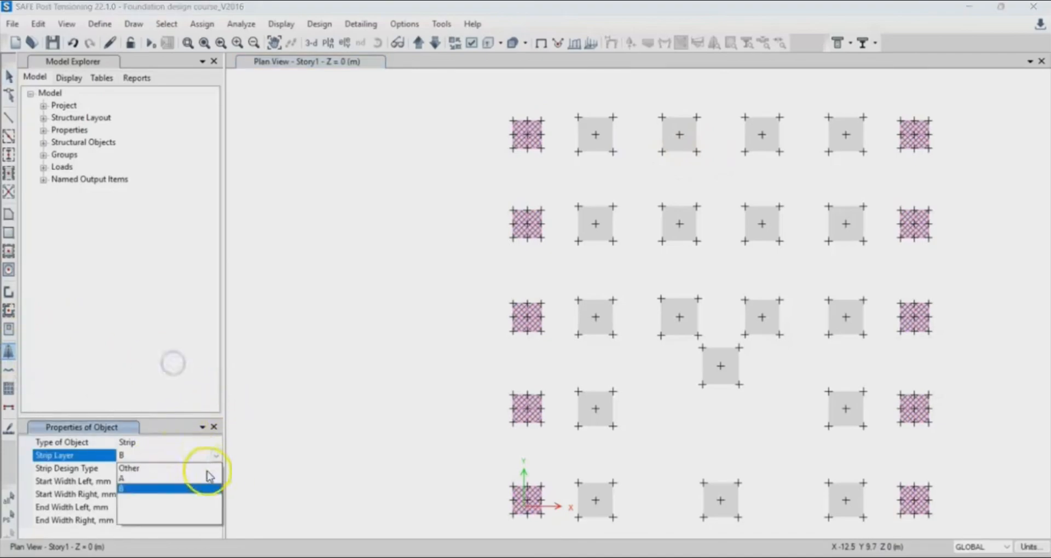
left_click(183, 486)
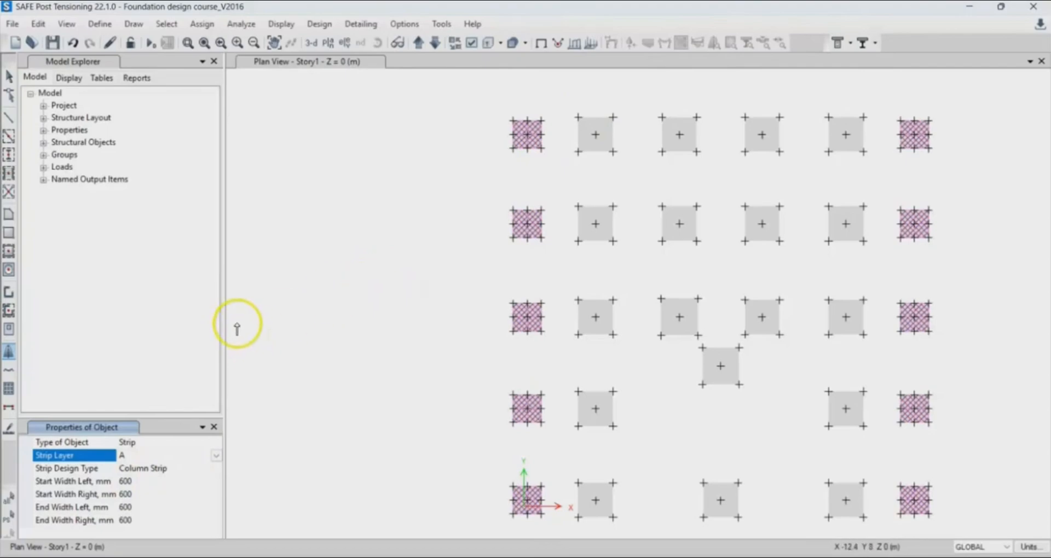
Set the column strip's start and end widths to 750 mm on both the left and right sides.
left_click(153, 477)
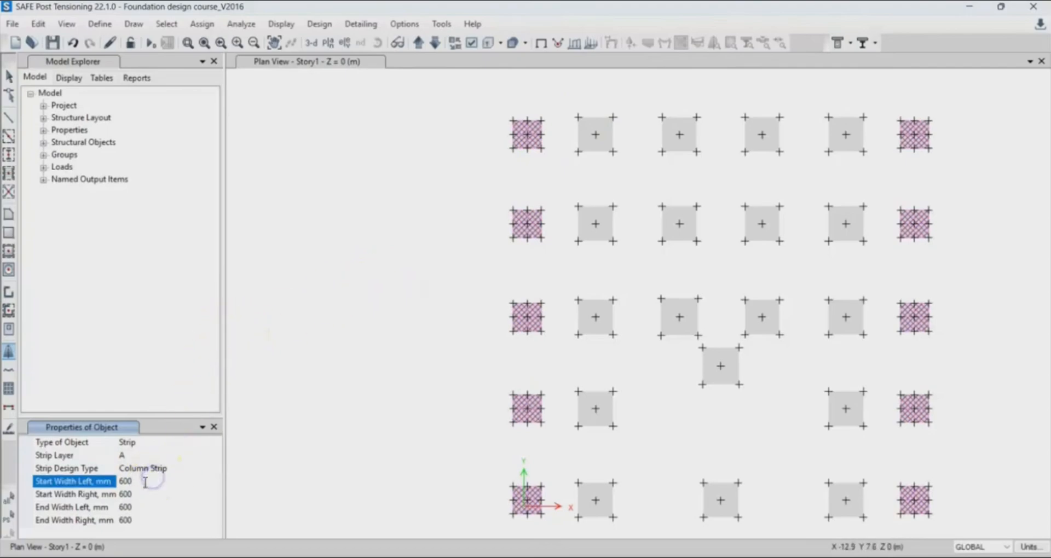
double_click(124, 480)
left_click(158, 493)
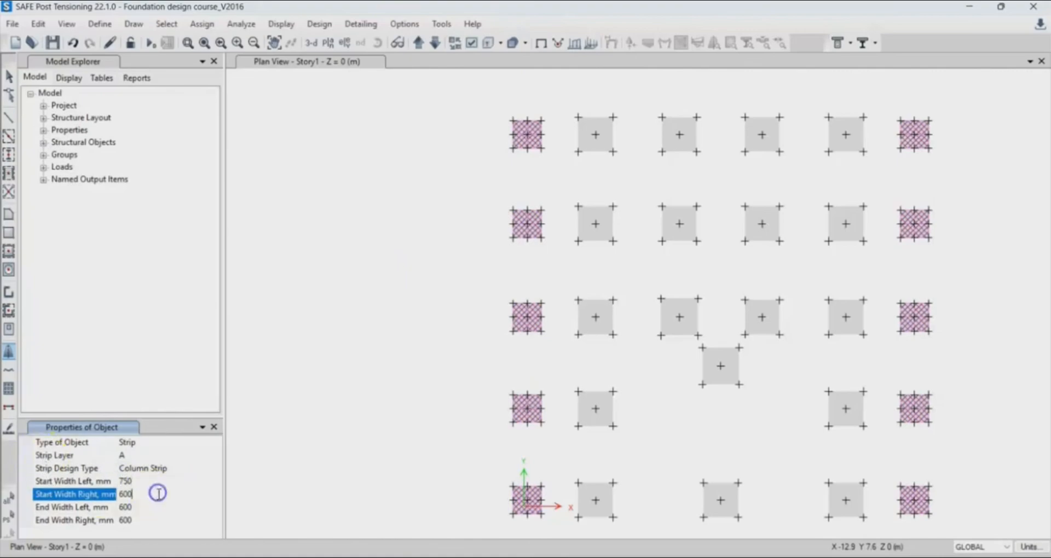
double_click(126, 495)
type("750")
left_click(140, 506)
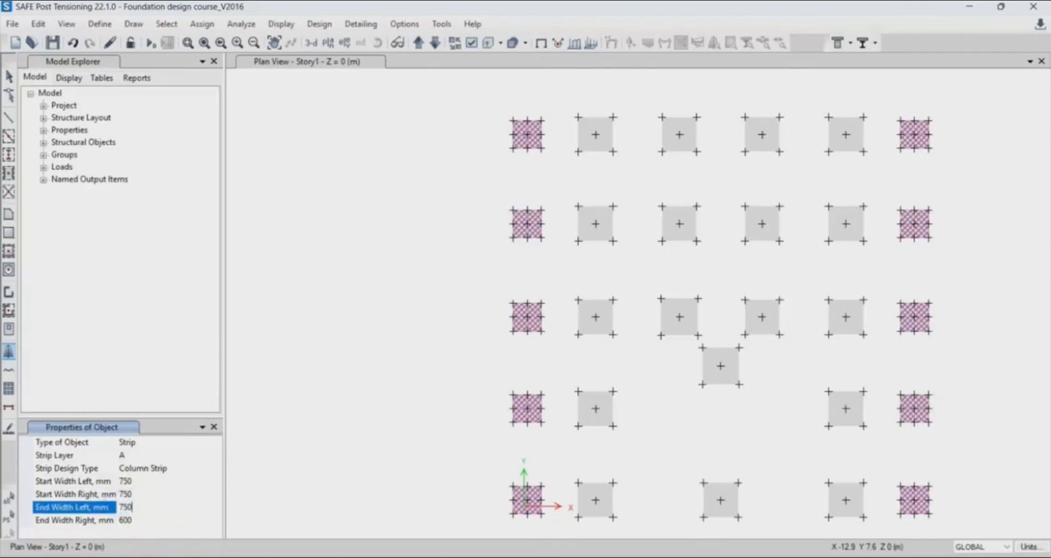
left_click(125, 520)
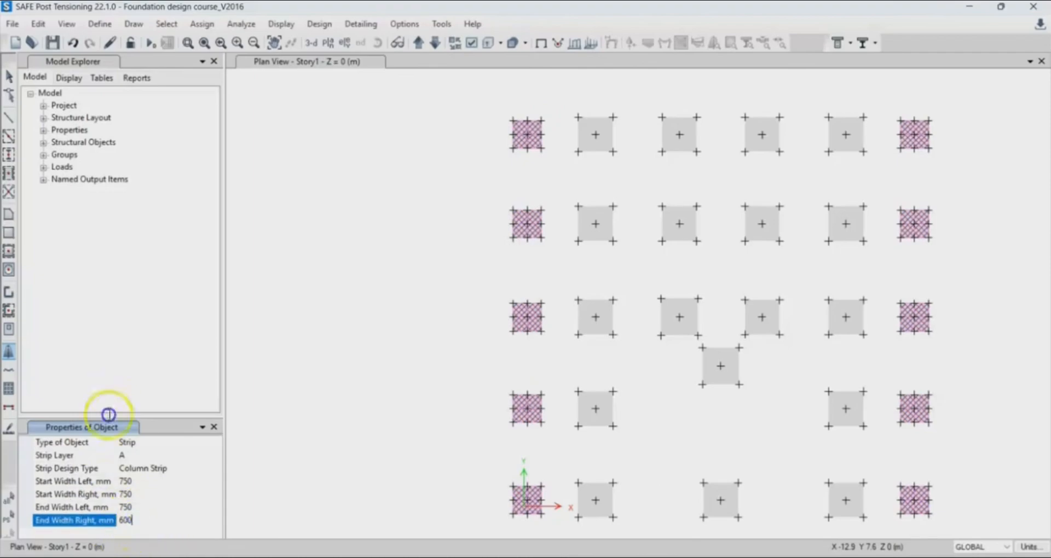
type("750")
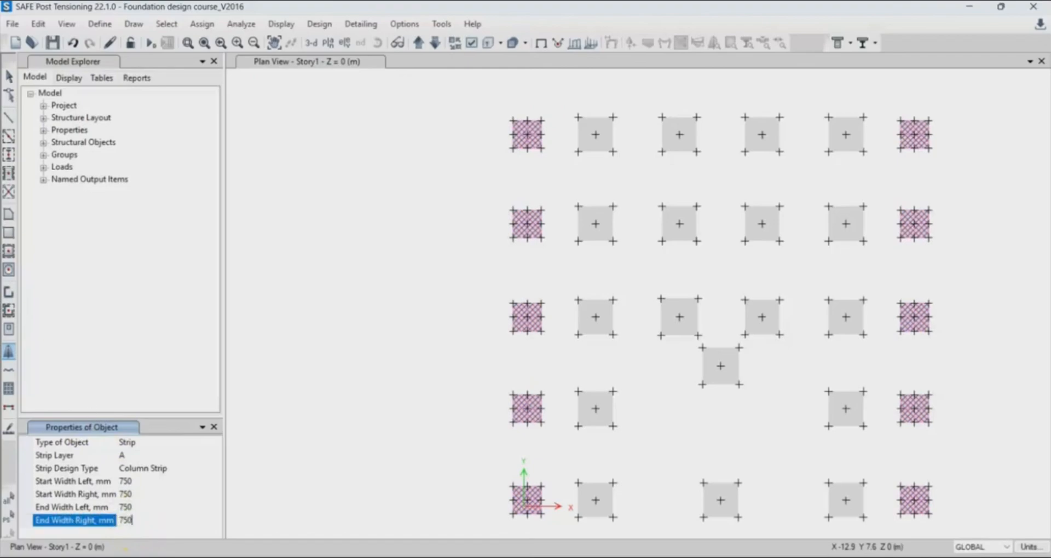
left_click(203, 481)
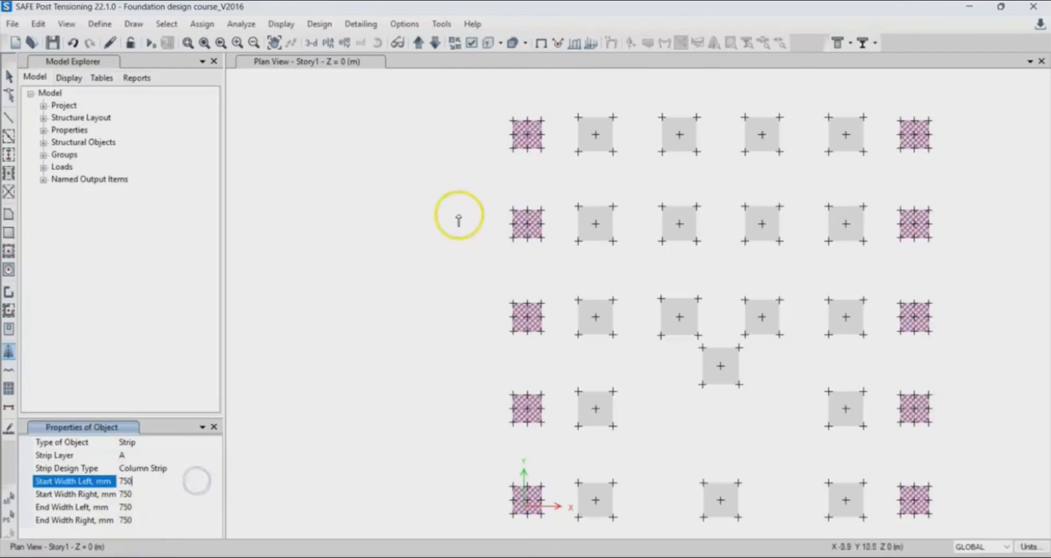
Draw a layer A column strip horizontally across the second footing of the top row, from edge midpoint through the centre joint to the opposite midpoint.
scroll(594, 127, "up", 5)
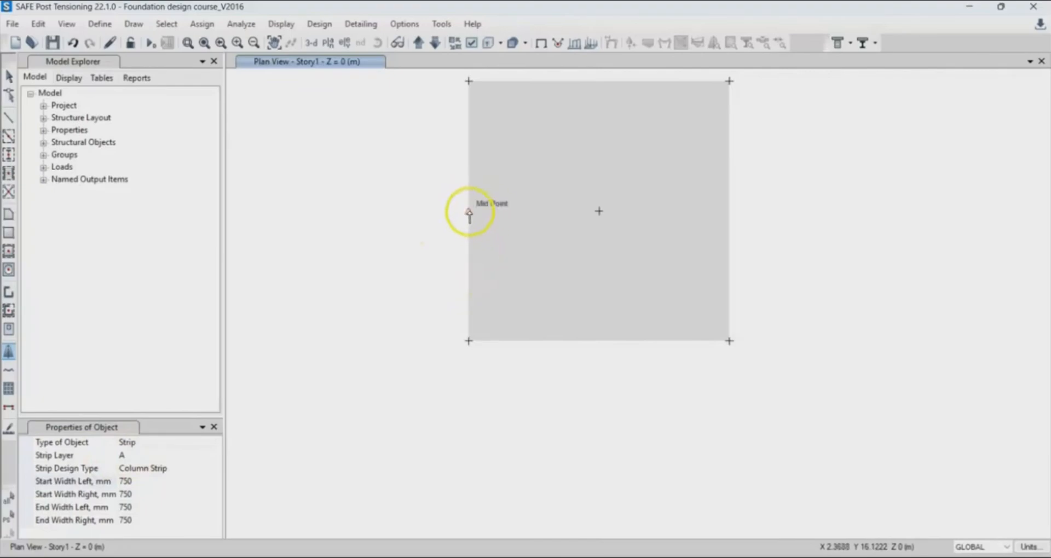
left_click(469, 212)
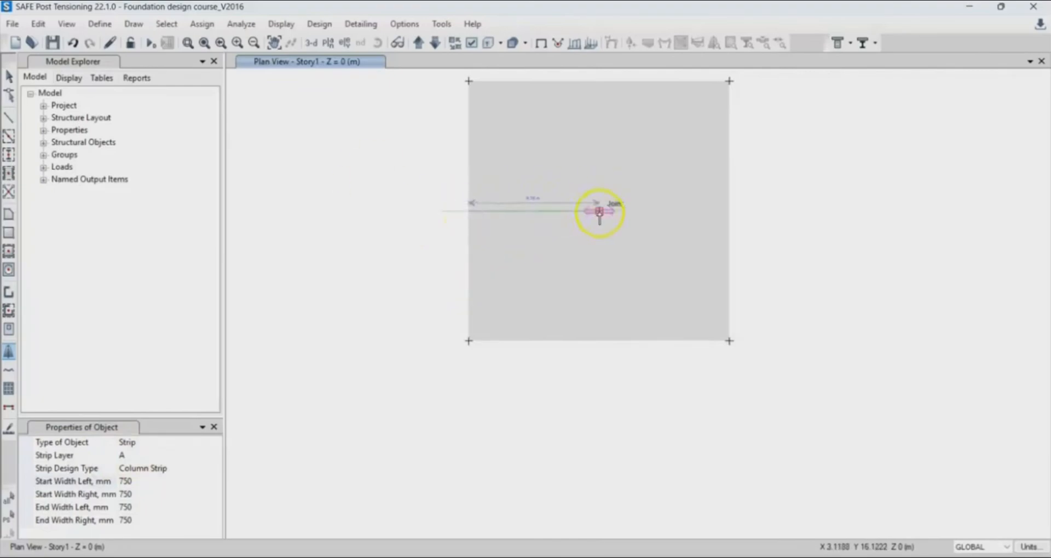
left_click(599, 211)
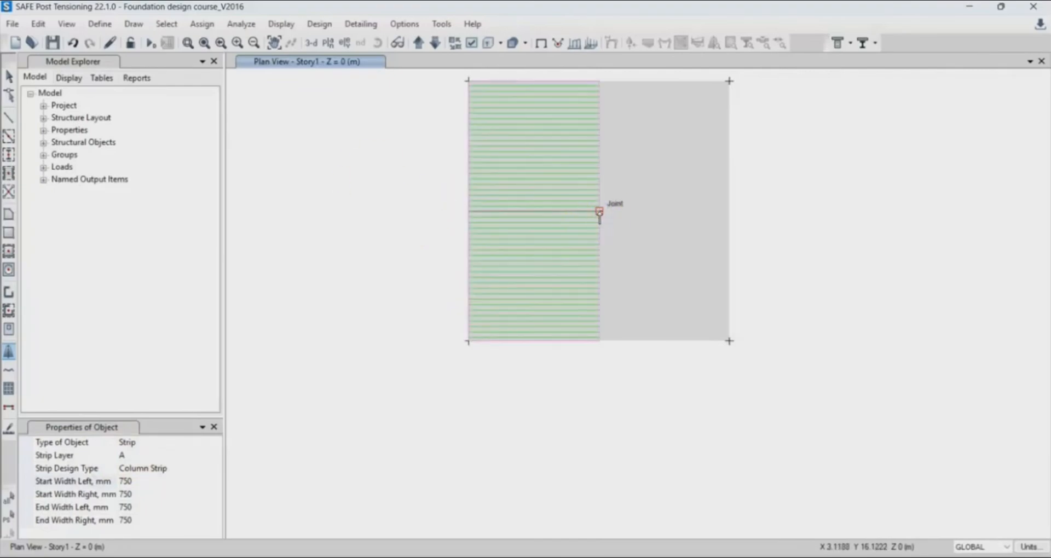
left_click(729, 212)
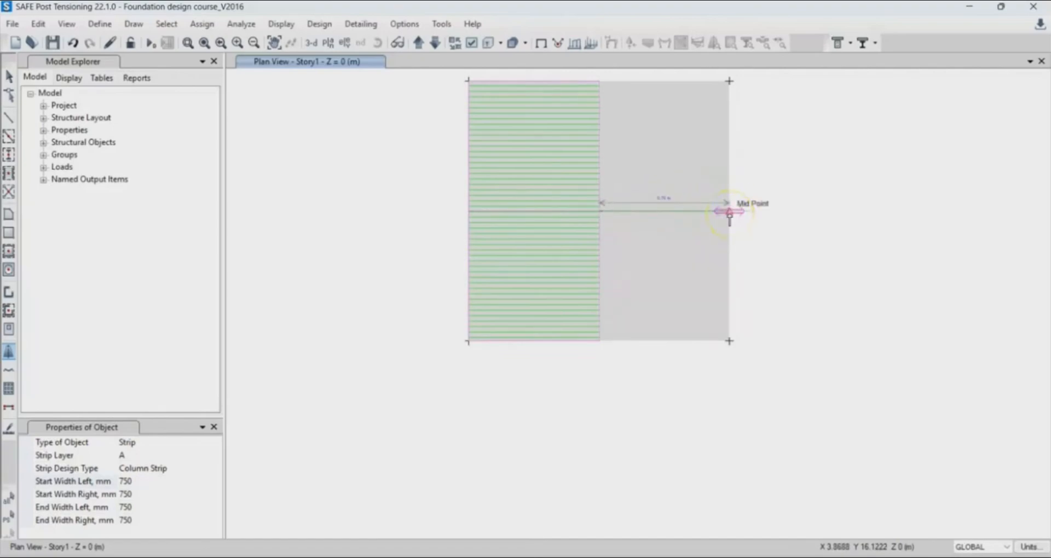
left_click(729, 213)
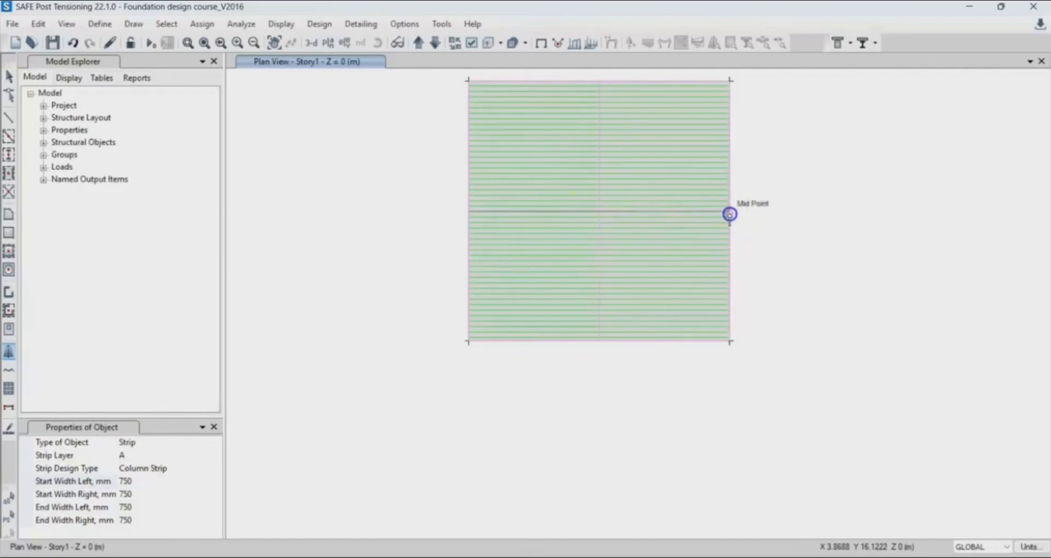
right_click(612, 240)
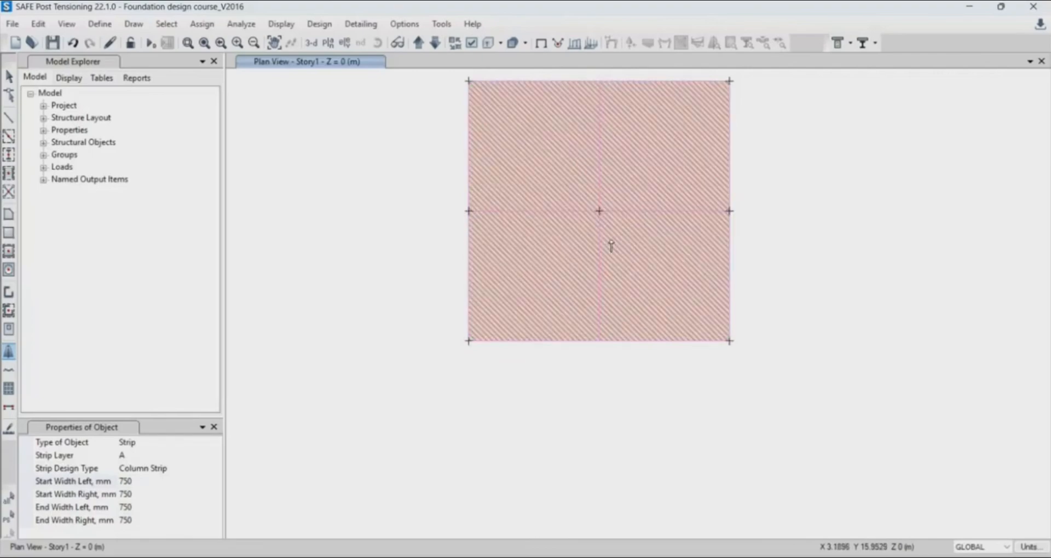
Set the strip layer to B and draw a vertical column strip through the same footing's centre, from its lower to its upper edge midpoint.
left_click(213, 453)
left_click(215, 454)
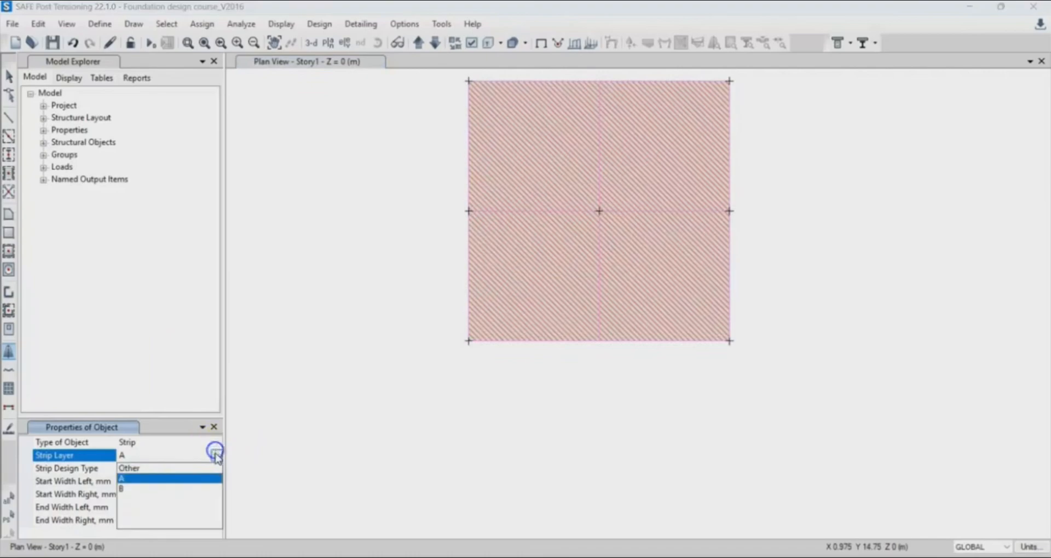
left_click(130, 492)
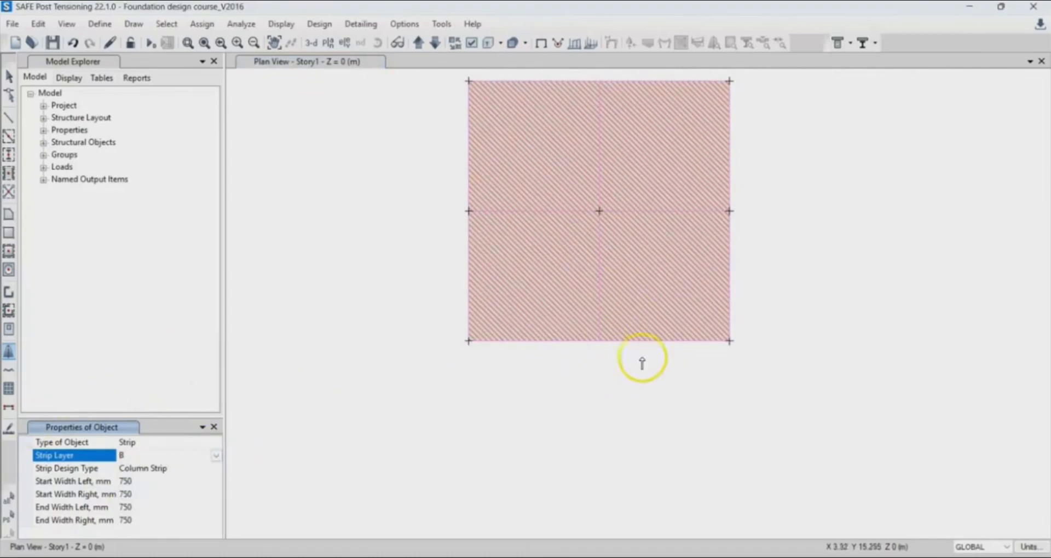
left_click(598, 341)
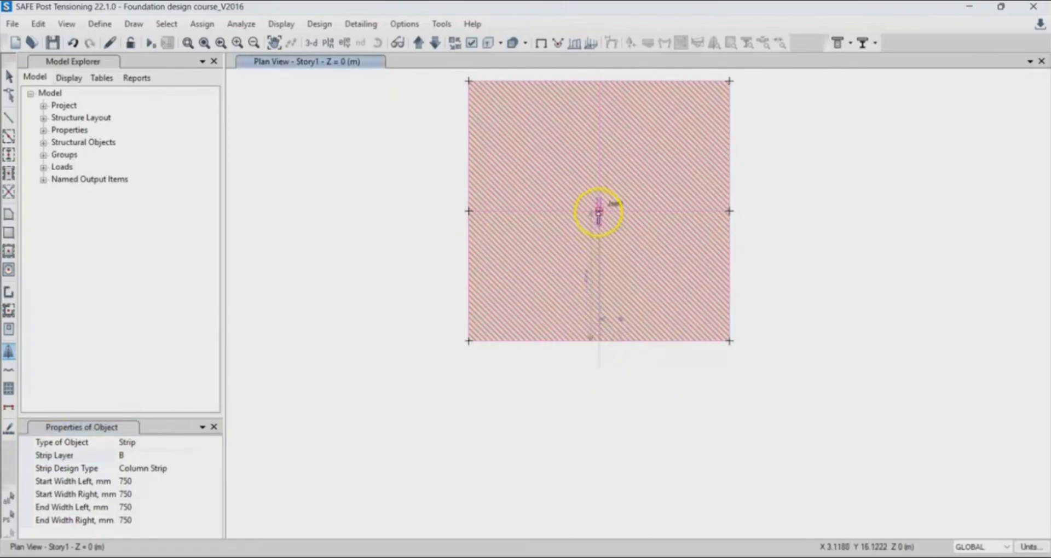
left_click(599, 212)
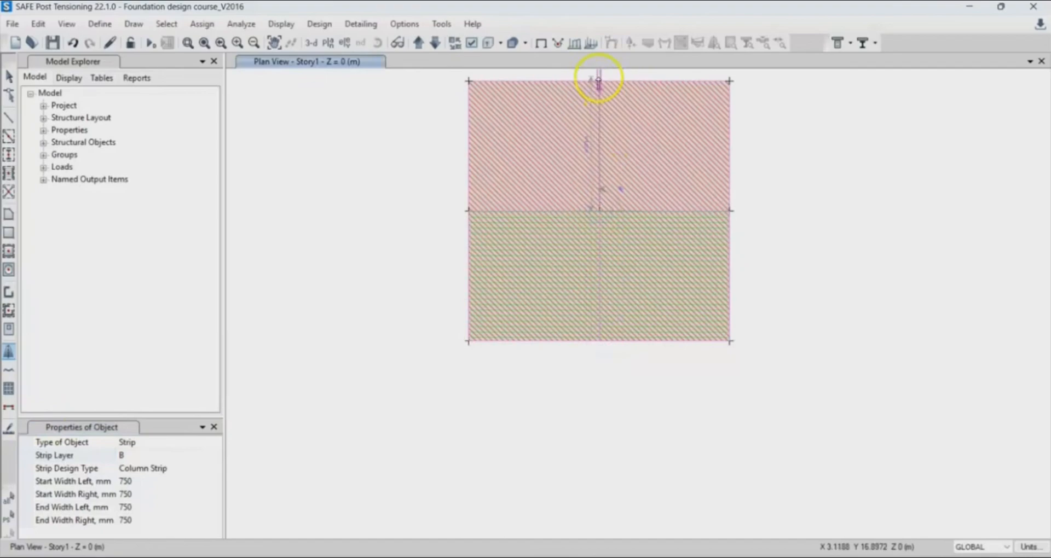
left_click(597, 82)
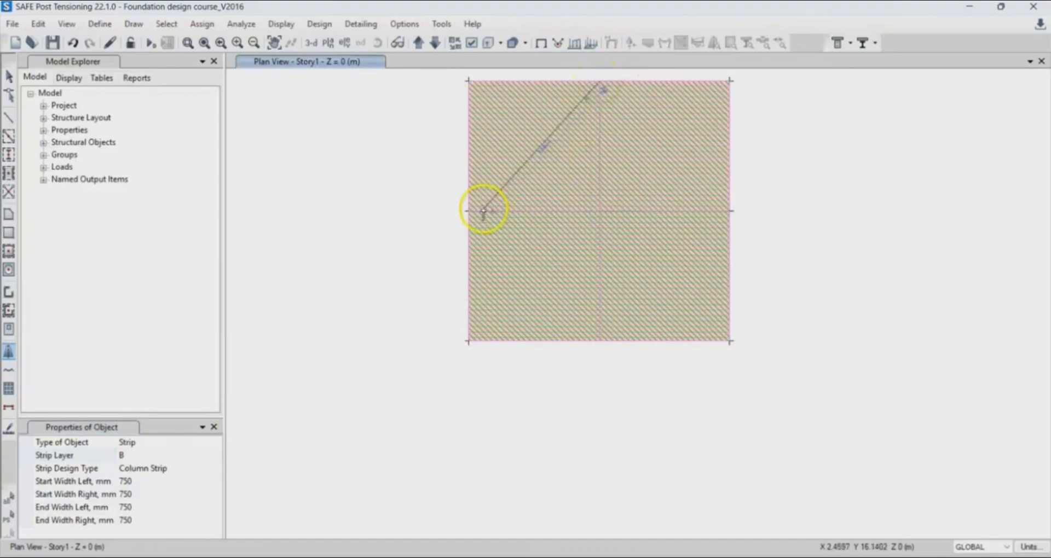
key("Return")
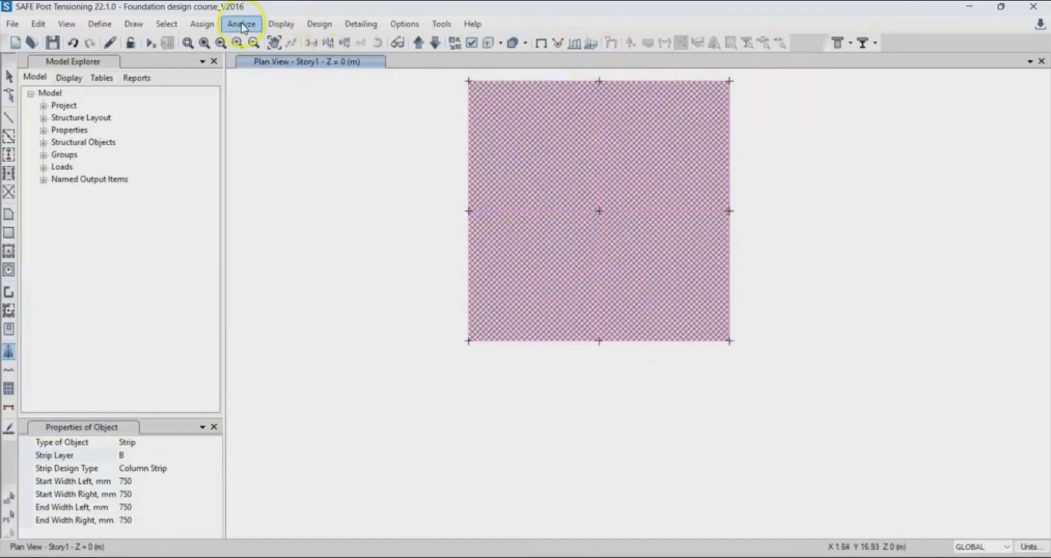
Turn off the width display of design strip objects in the view options.
left_click(471, 48)
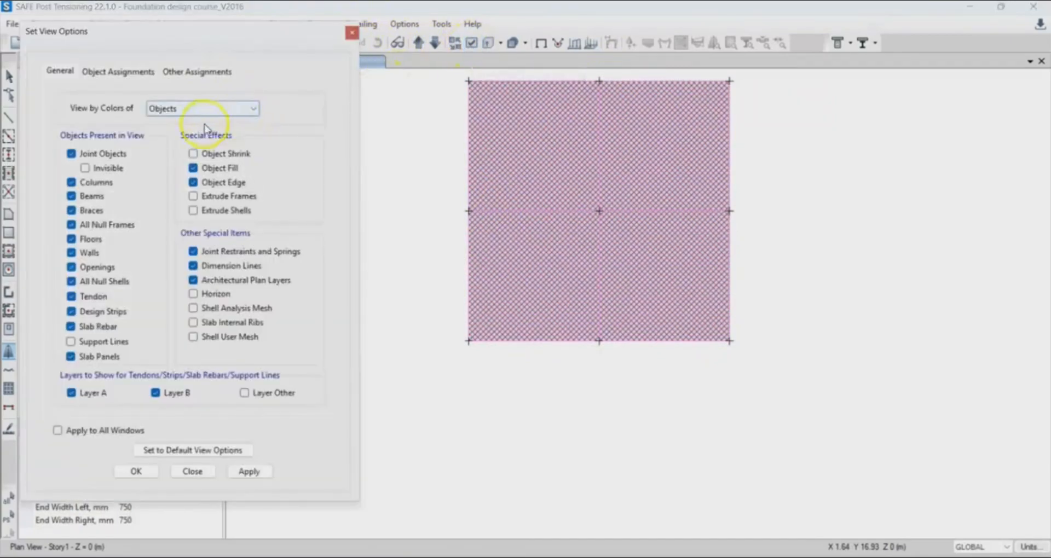
left_click(188, 76)
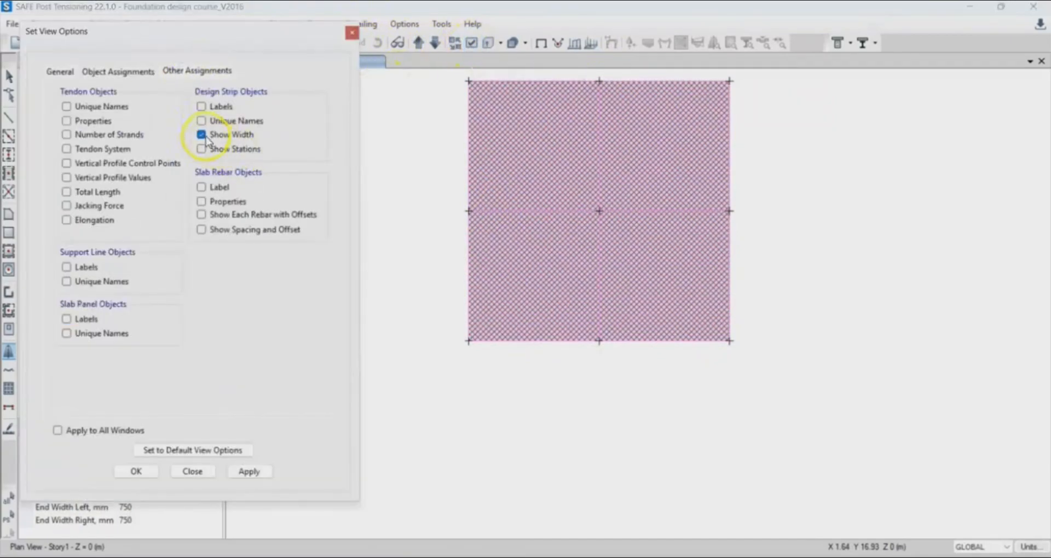
left_click(251, 476)
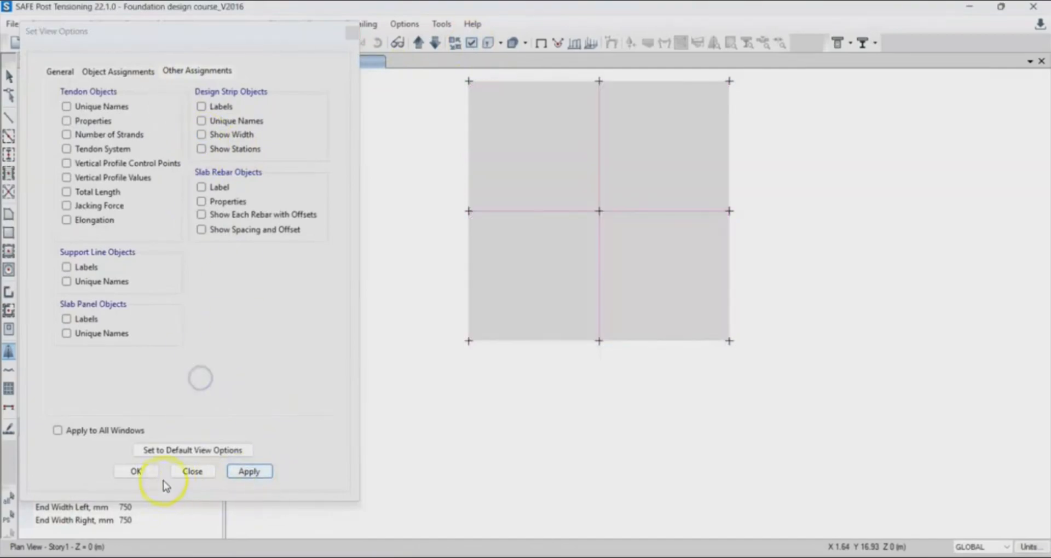
left_click(137, 473)
scroll(668, 270, "down", 3)
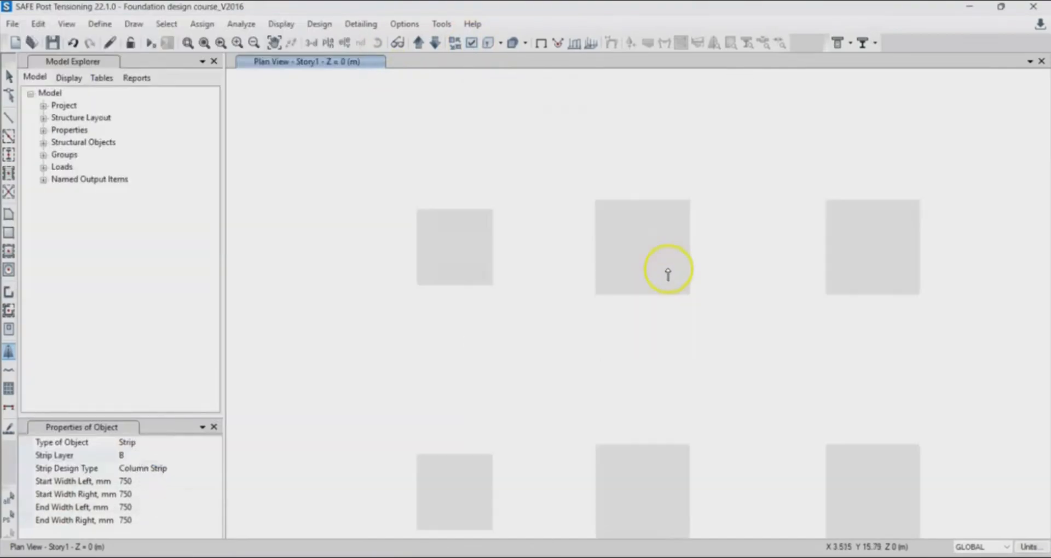
middle_click_drag(652, 322, 572, 281)
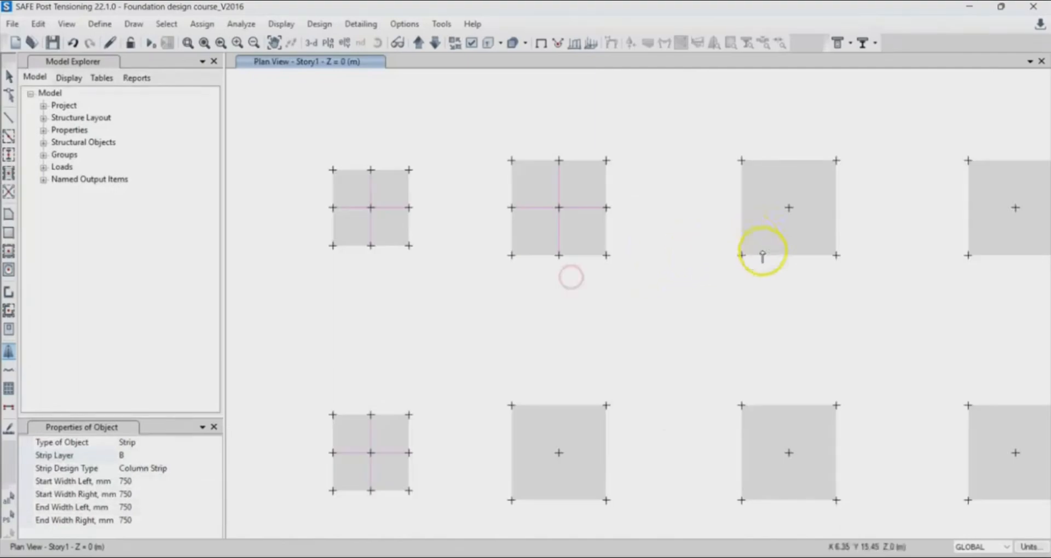
middle_click_drag(763, 253, 620, 252)
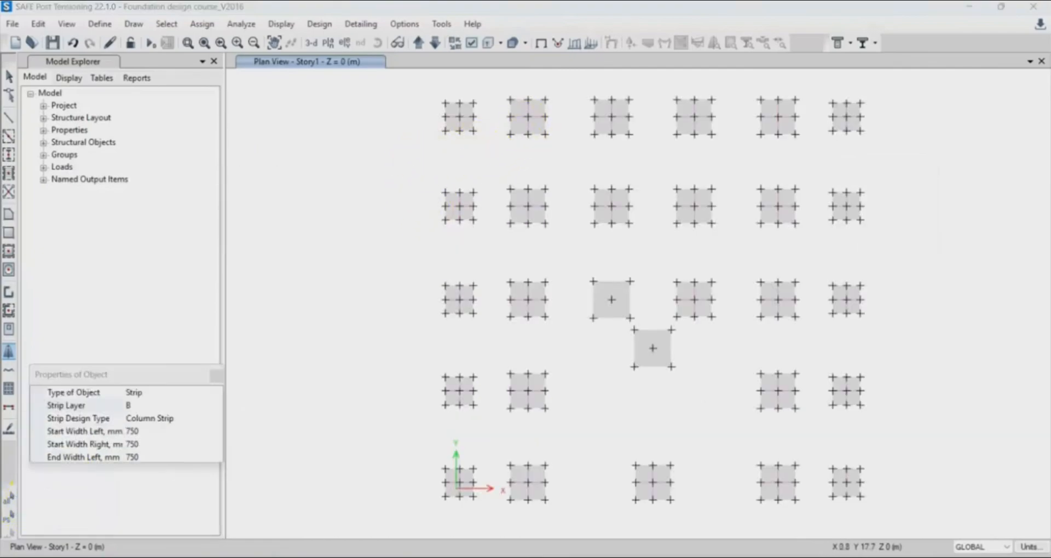
Stop drawing strips and turn the design strip width display back on in the view options.
left_click(9, 84)
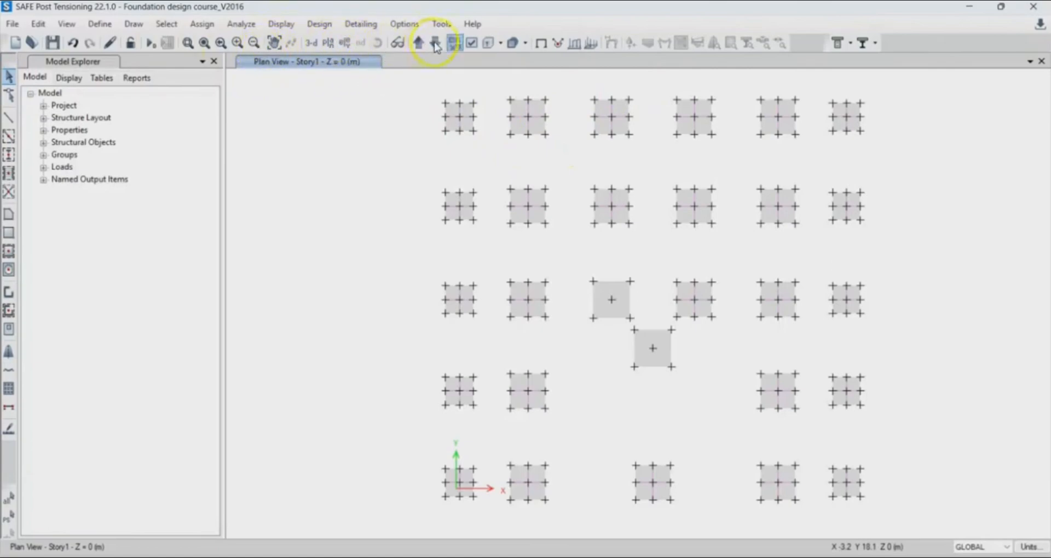
left_click(451, 44)
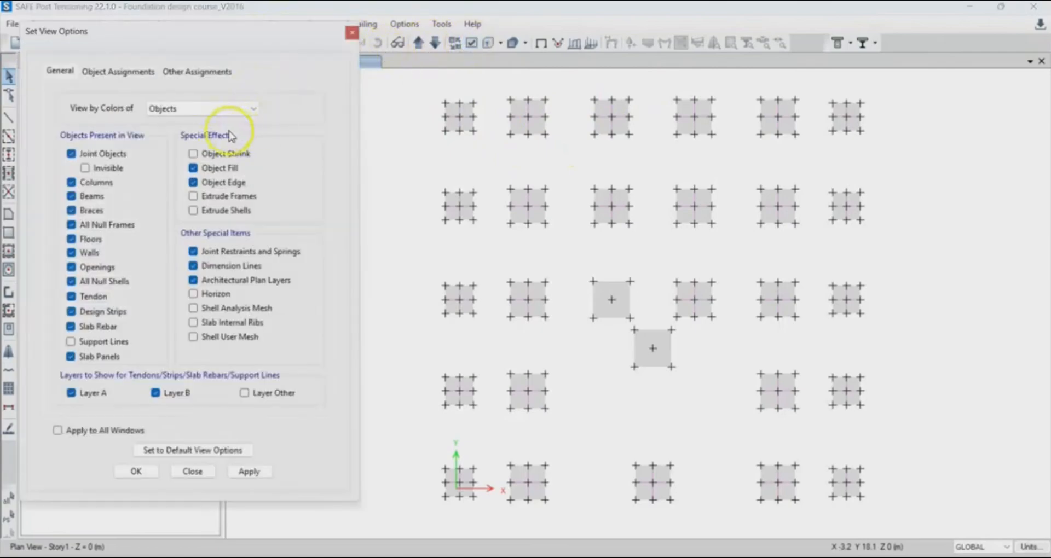
left_click(203, 73)
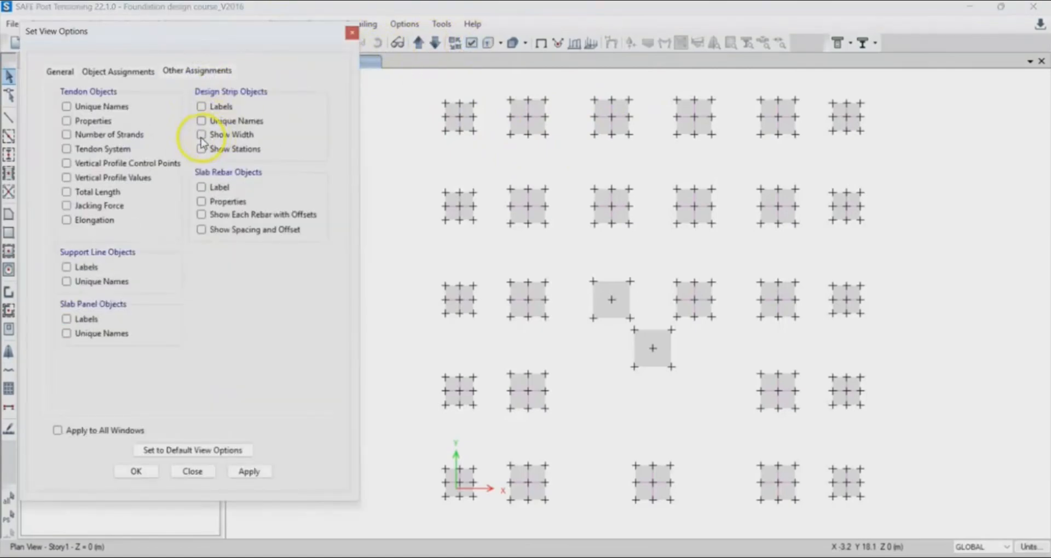
left_click(250, 471)
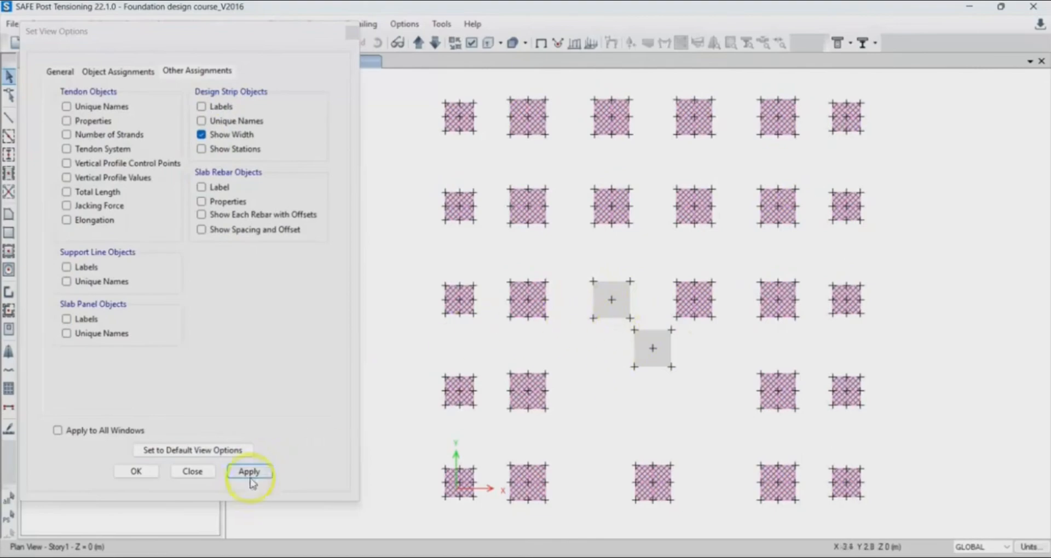
left_click(134, 472)
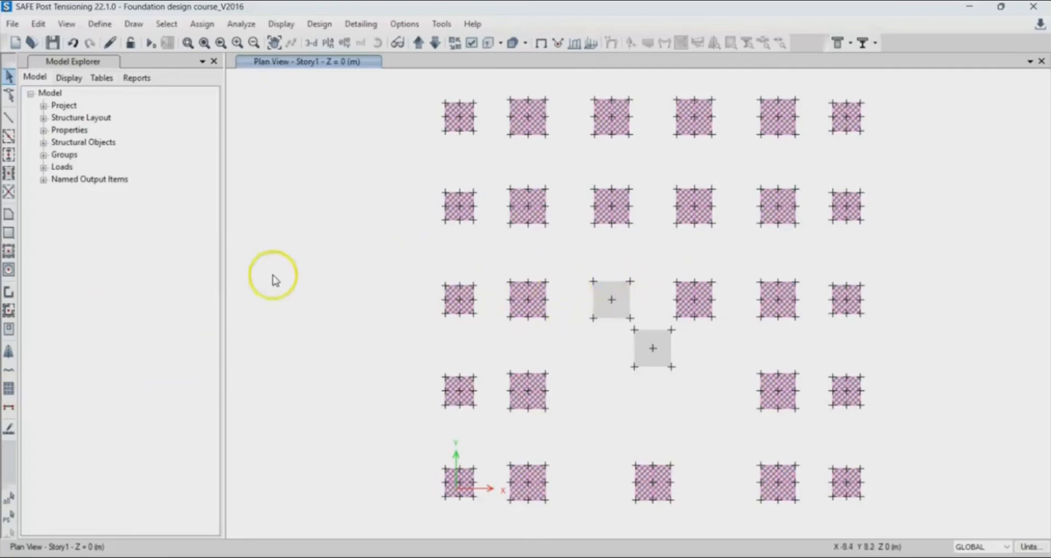
Set the column strip's start and end widths to 800 mm on both the left and right sides.
left_click(9, 352)
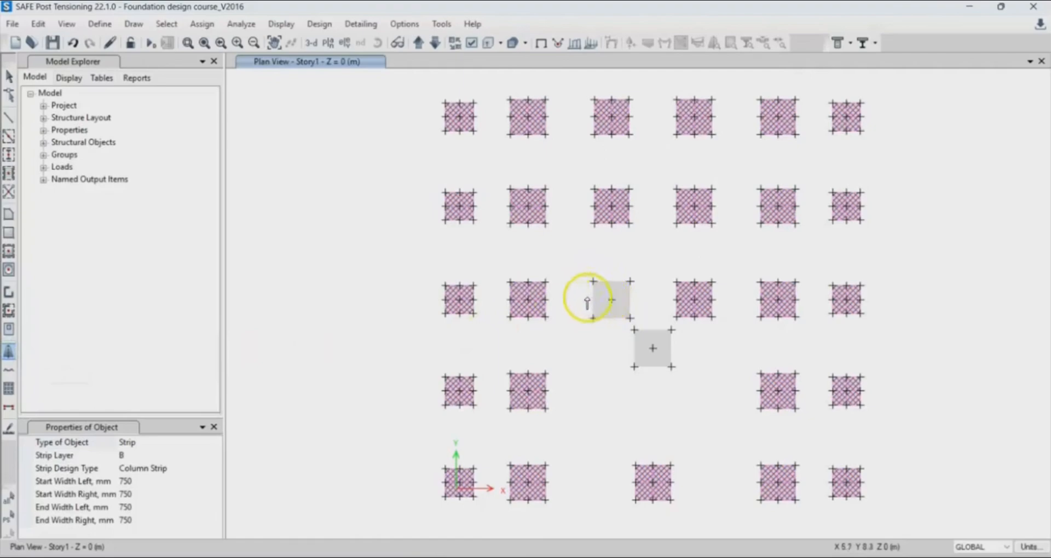
left_click(136, 481)
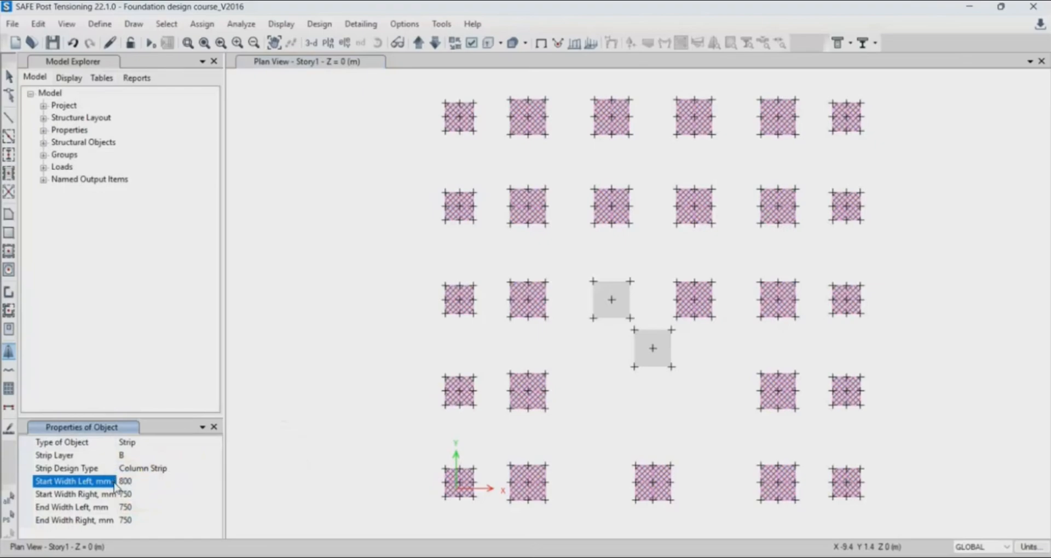
left_click(131, 494)
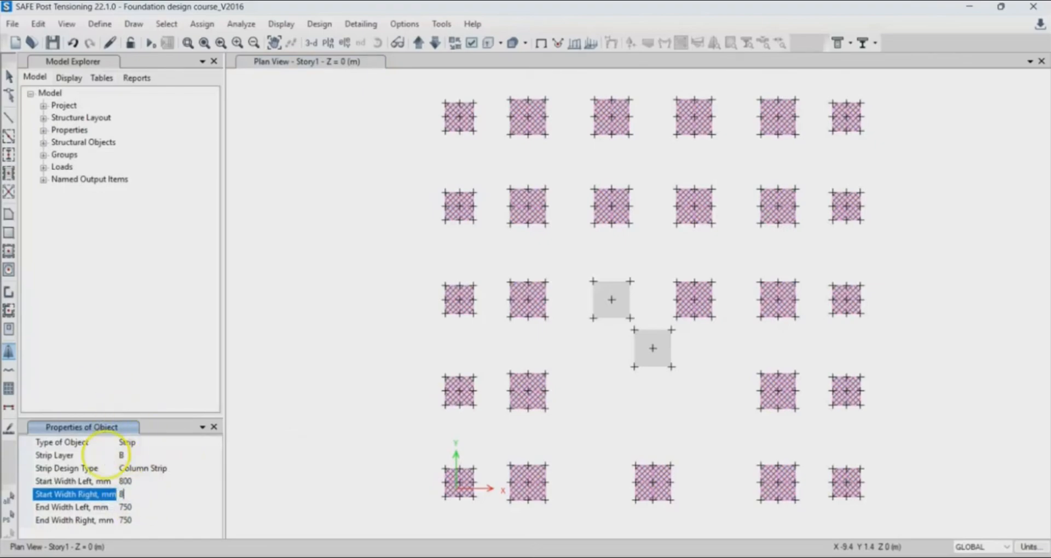
left_click(145, 506)
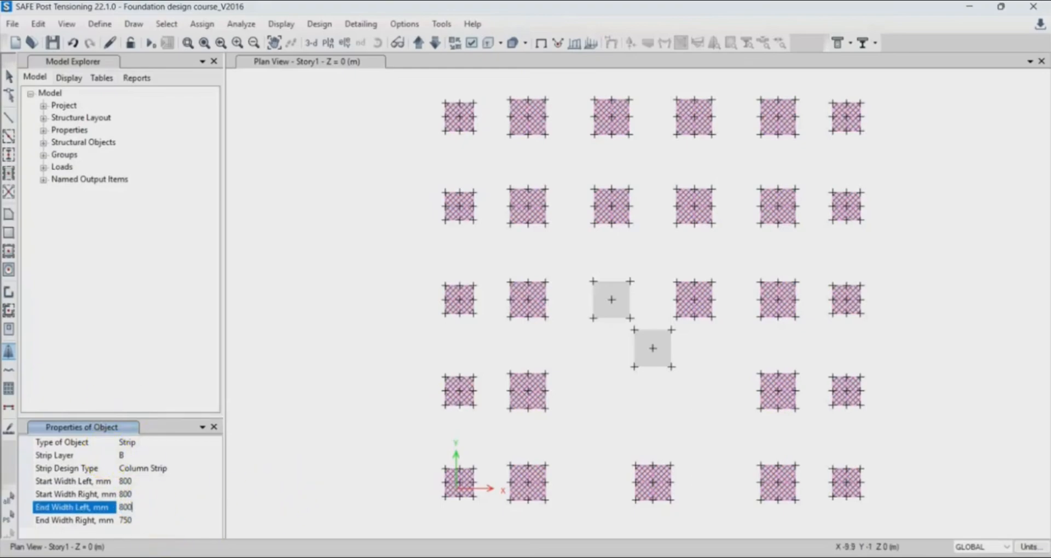
type("800")
left_click(137, 520)
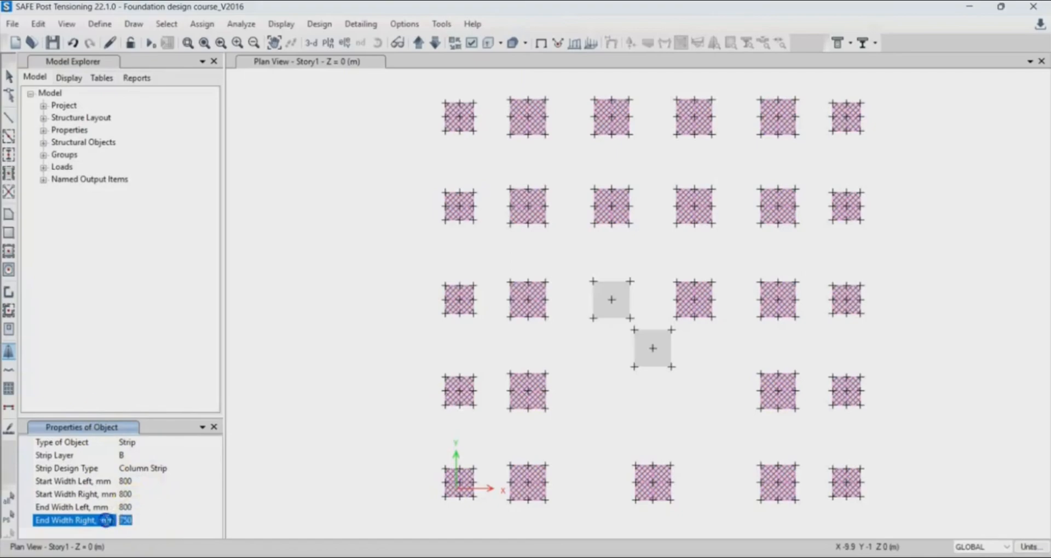
type("800")
left_click(433, 44)
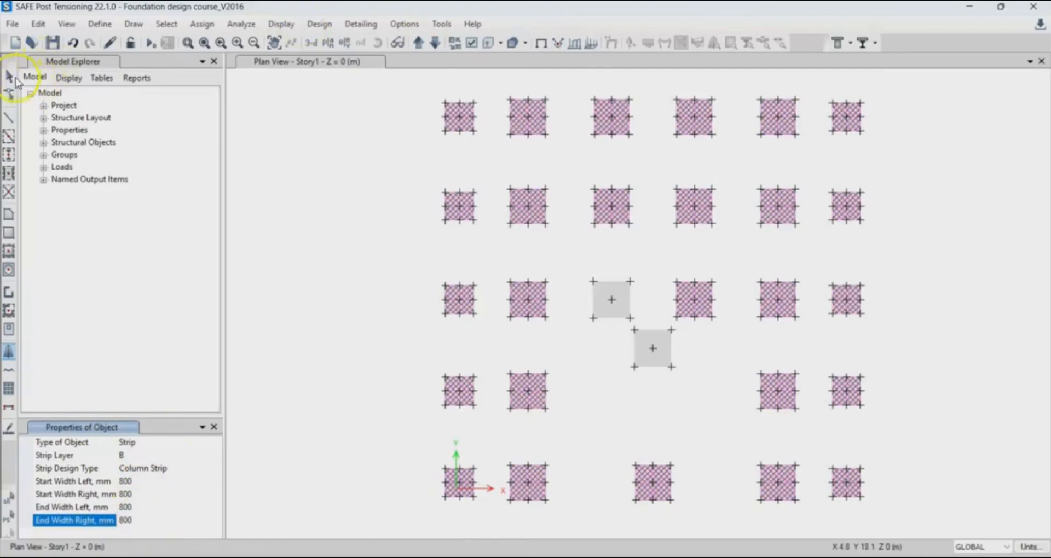
left_click(7, 79)
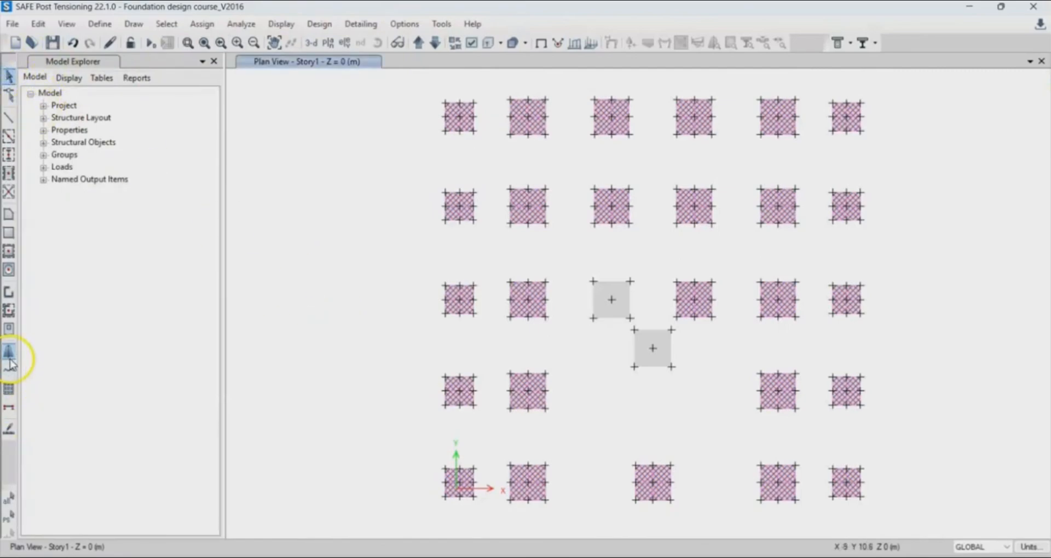
Set the strip layer to A and draw a horizontal column strip through the centre of the middle row's unstripped footing, from left to right edge midpoint.
left_click(9, 353)
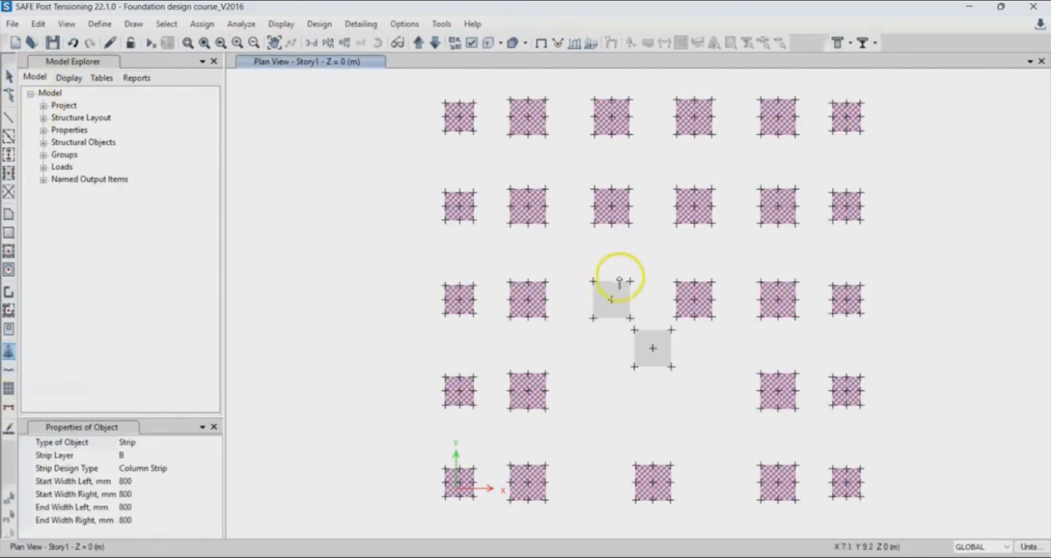
scroll(617, 281, "up", 3)
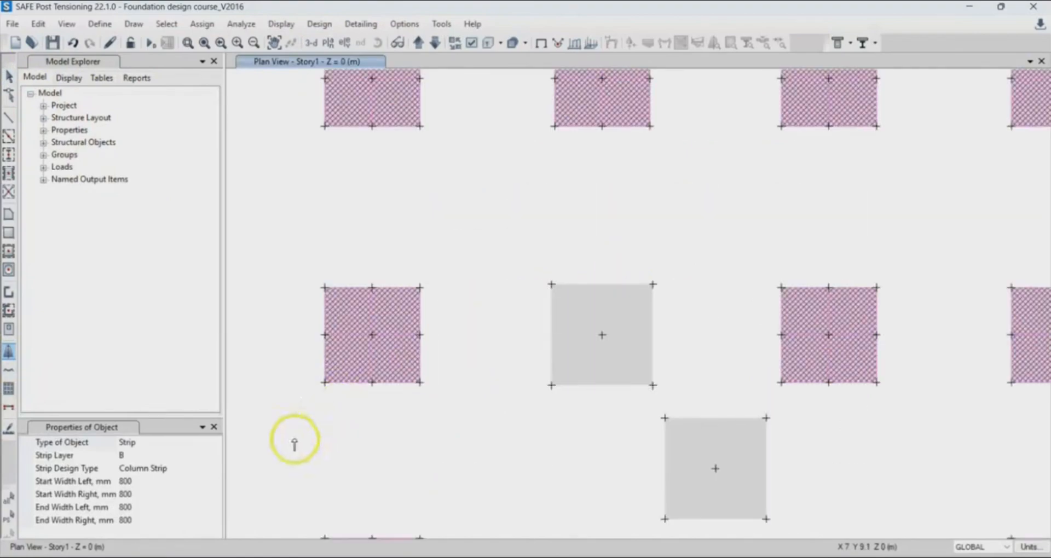
left_click(206, 453)
left_click(216, 455)
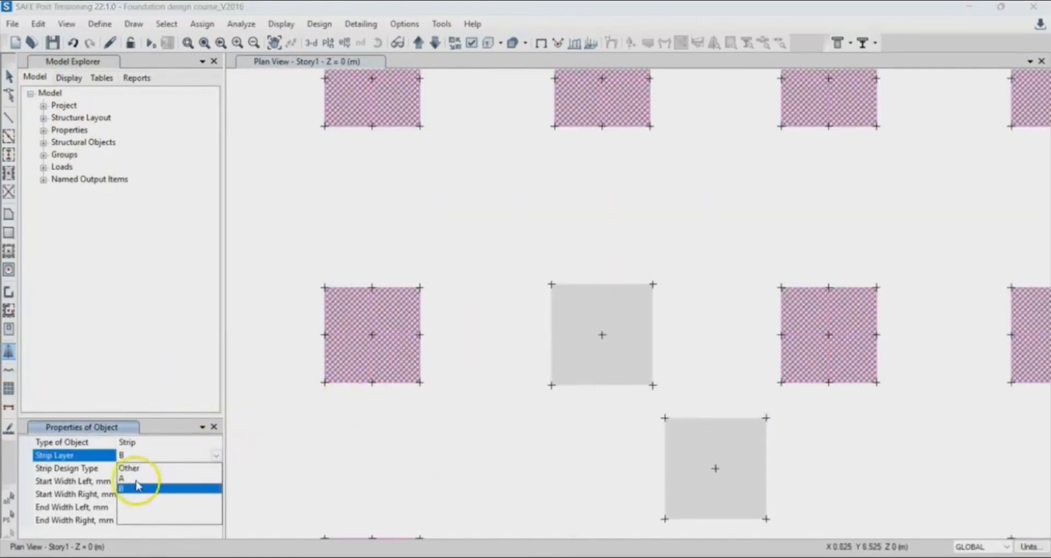
left_click(134, 479)
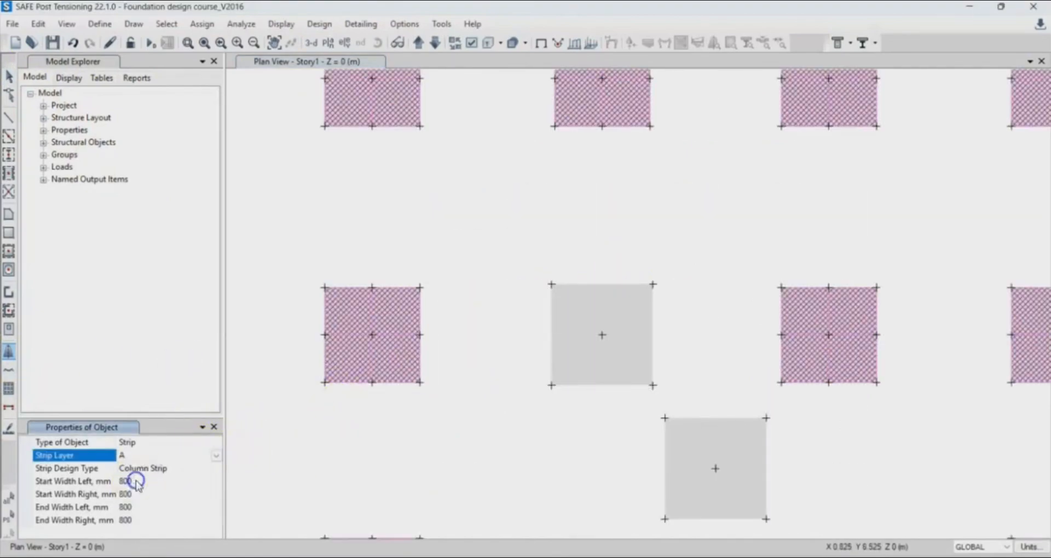
left_click(551, 335)
left_click(603, 334)
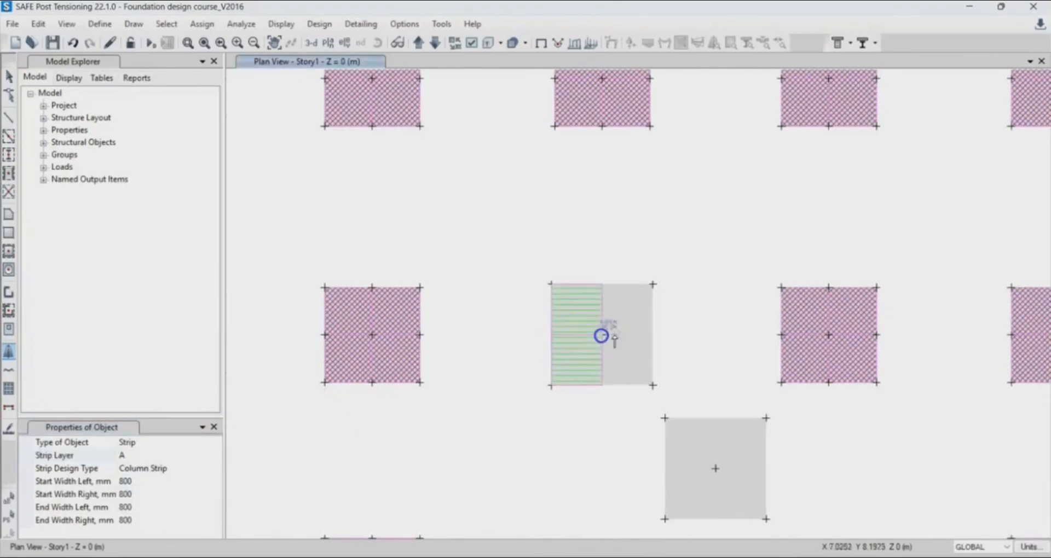
left_click(652, 335)
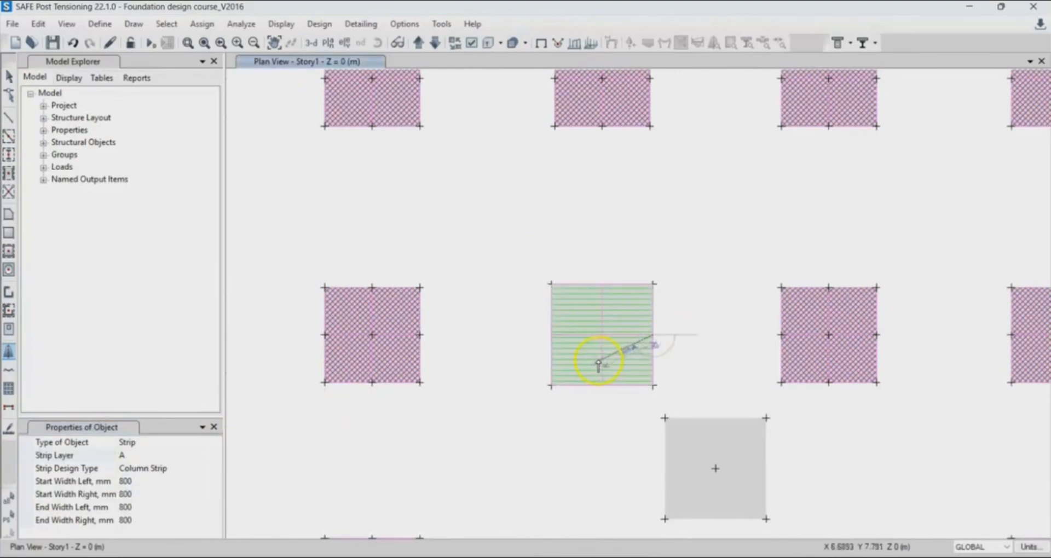
key("Return")
Draw a vertical layer A column strip from the same footing's lower edge midpoint to its centre.
left_click(602, 385)
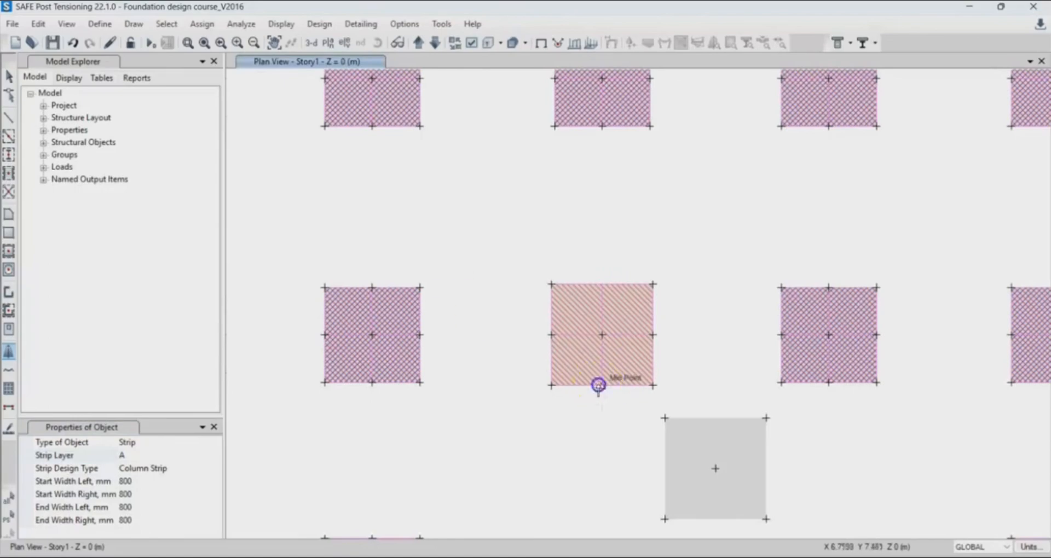
left_click(602, 335)
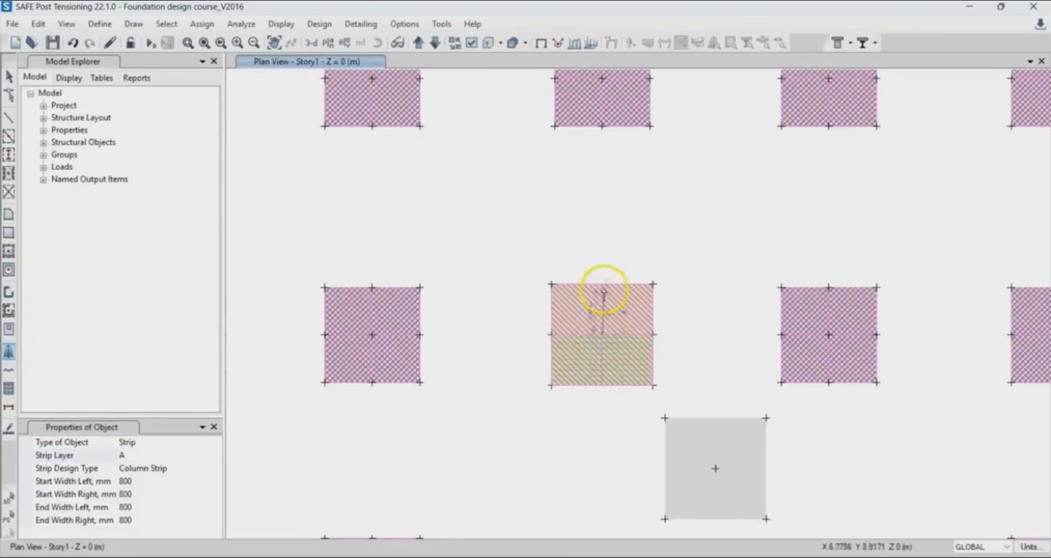
key("Return")
key("Escape")
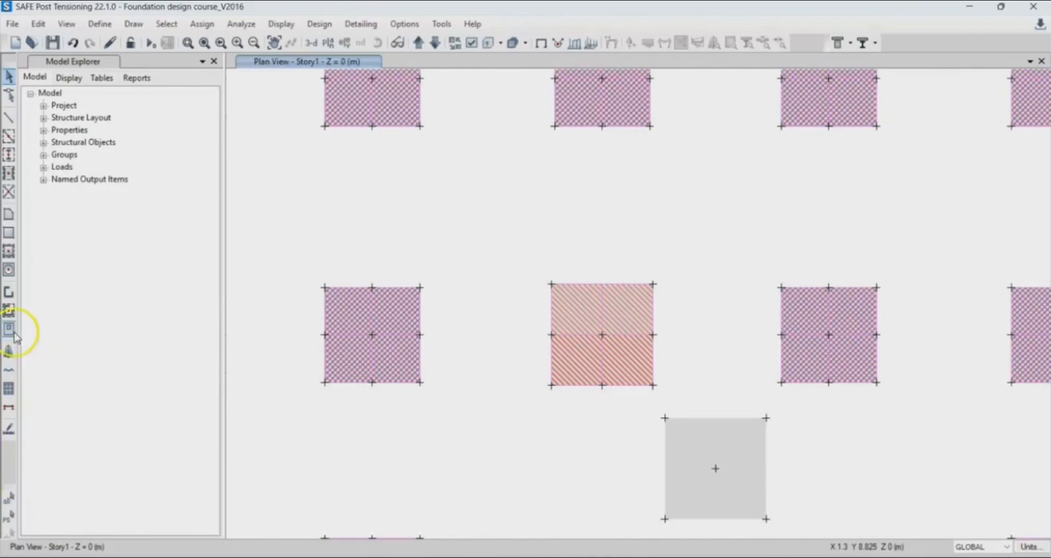
Set the strip layer to B and draw a vertical column strip through the footing's centre, from its lower to its upper edge midpoint.
left_click(6, 288)
left_click(9, 430)
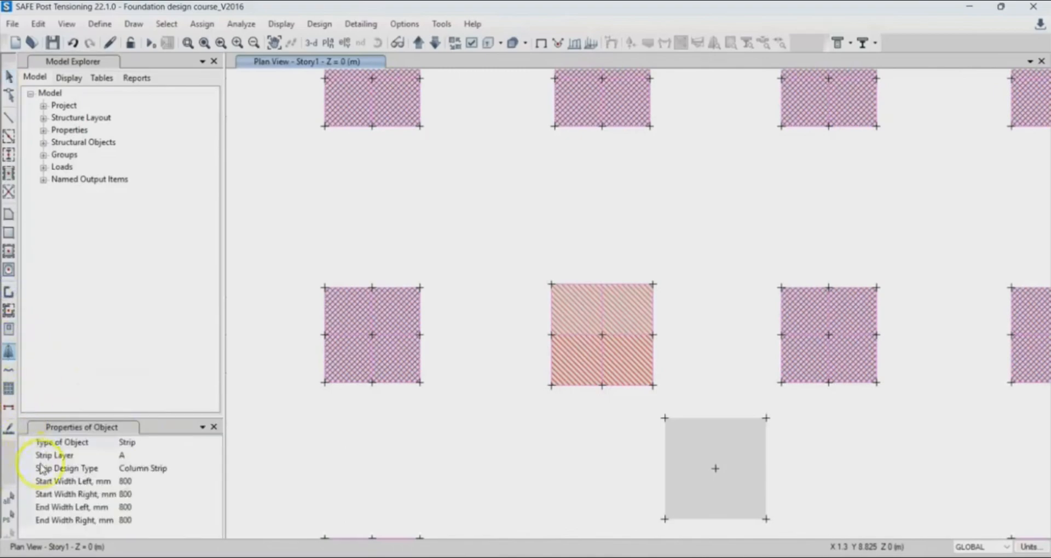
left_click(209, 454)
left_click(215, 455)
left_click(137, 491)
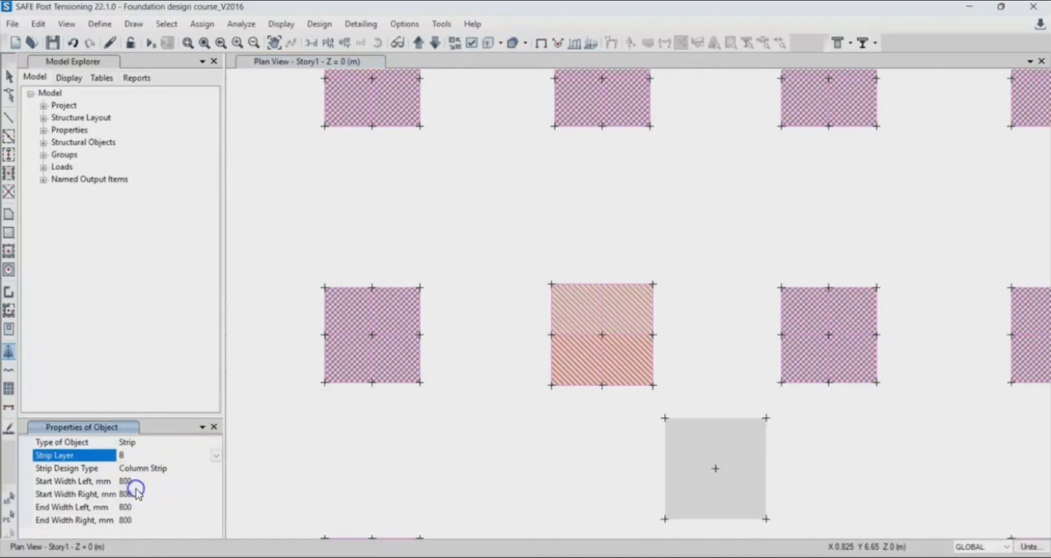
left_click(601, 385)
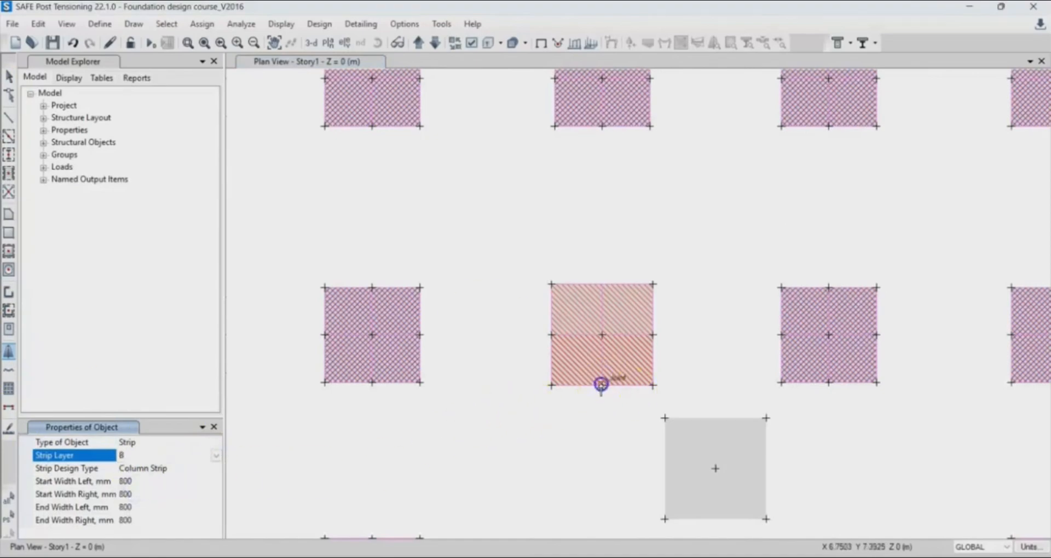
left_click(600, 334)
left_click(601, 284)
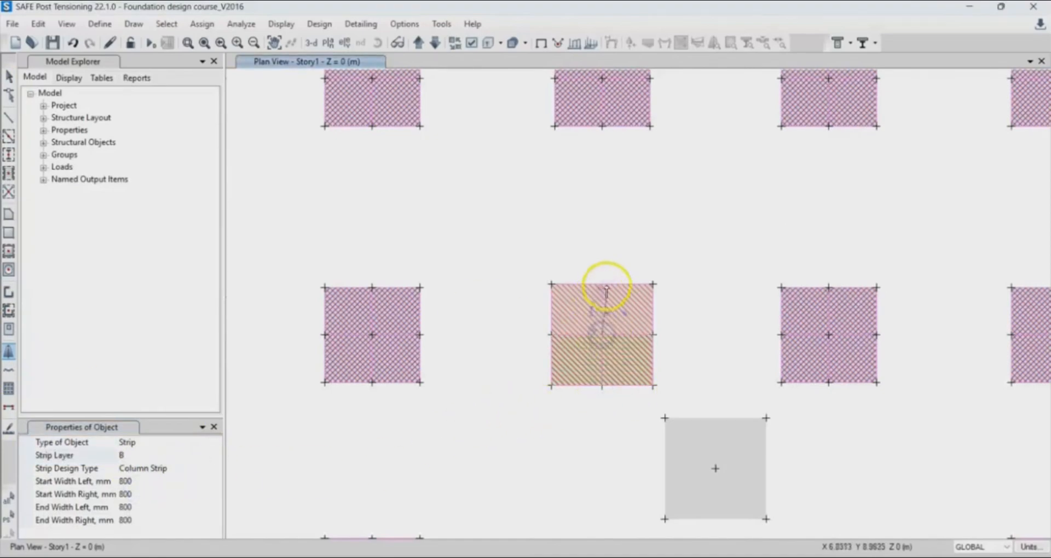
left_click(549, 379)
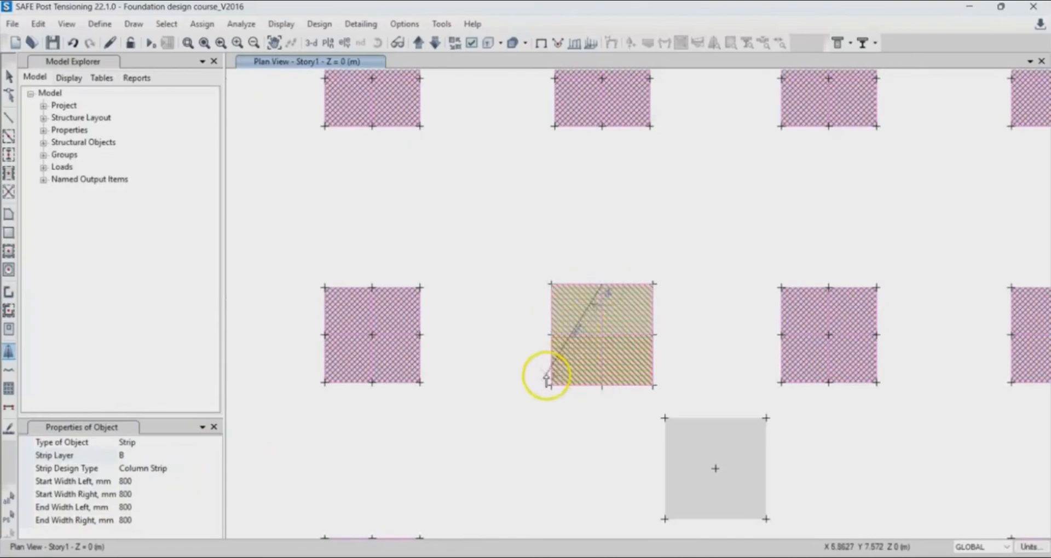
right_click(534, 377)
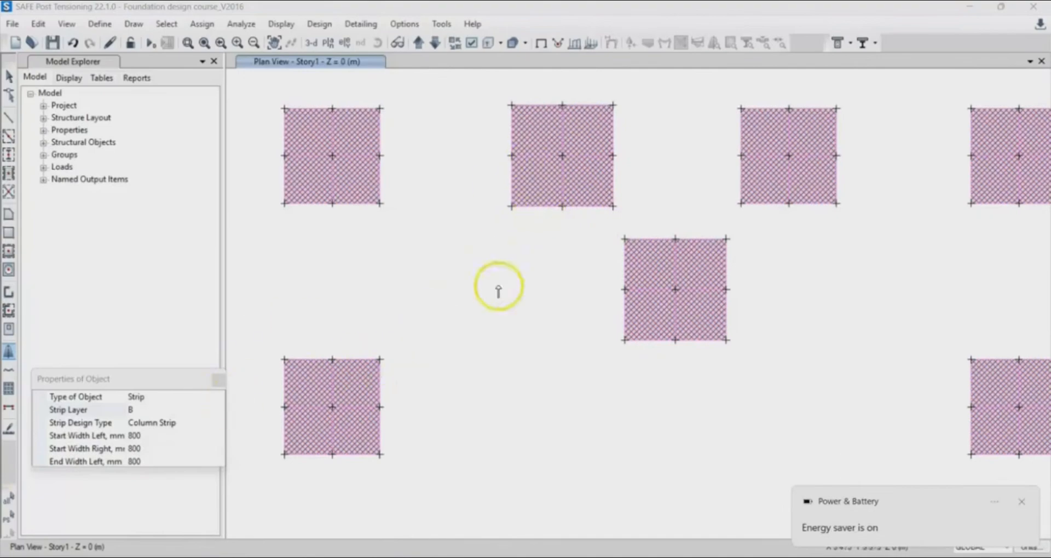
mouse_move(546, 159)
middle_mouse_down()
mouse_move(548, 194)
mouse_move(598, 248)
mouse_move(565, 262)
mouse_move(549, 256)
middle_mouse_up()
scroll(538, 215, "down", 3)
left_click(1021, 504)
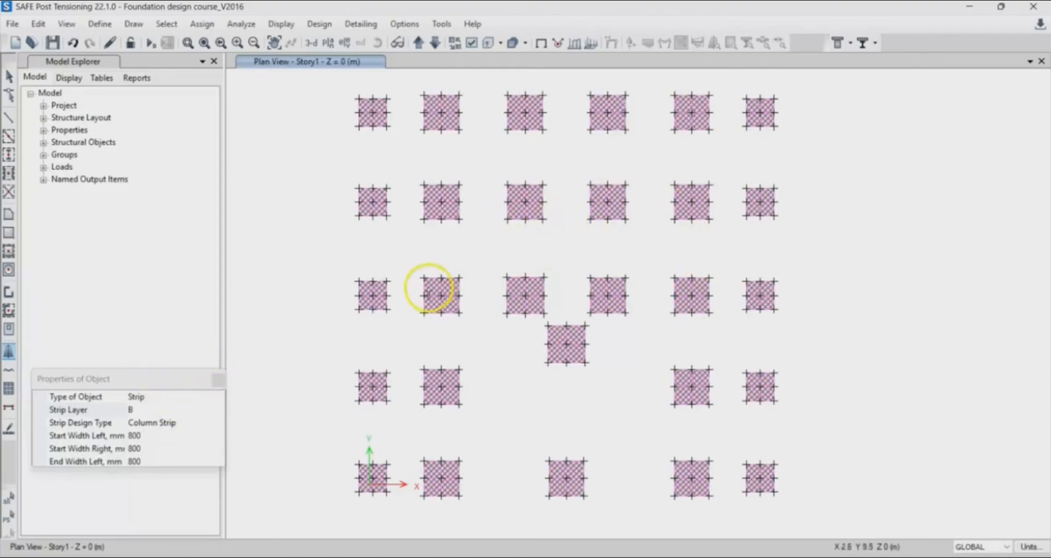
middle_click_drag(534, 212, 575, 221)
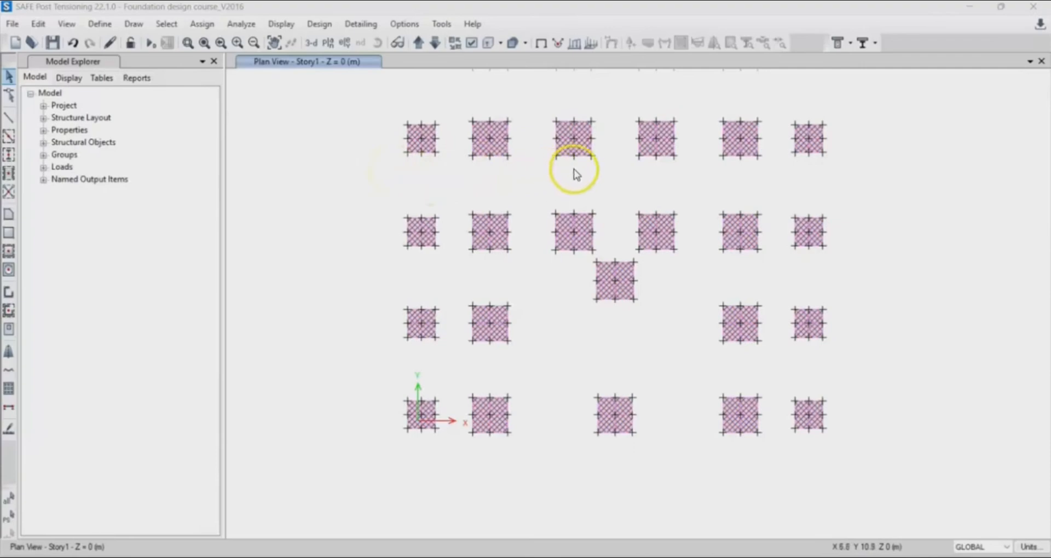
mouse_move(575, 174)
middle_mouse_down()
mouse_move(558, 286)
mouse_move(545, 265)
middle_mouse_up()
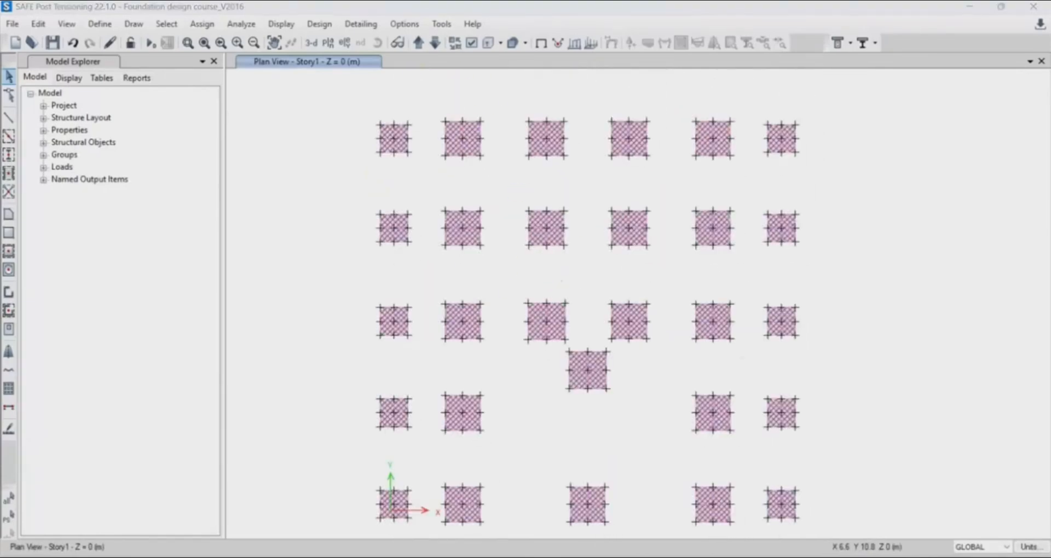
Set the preferred bar size for slabs to 12 in the ACI 318-19 concrete design preferences.
left_click(318, 28)
left_click(321, 30)
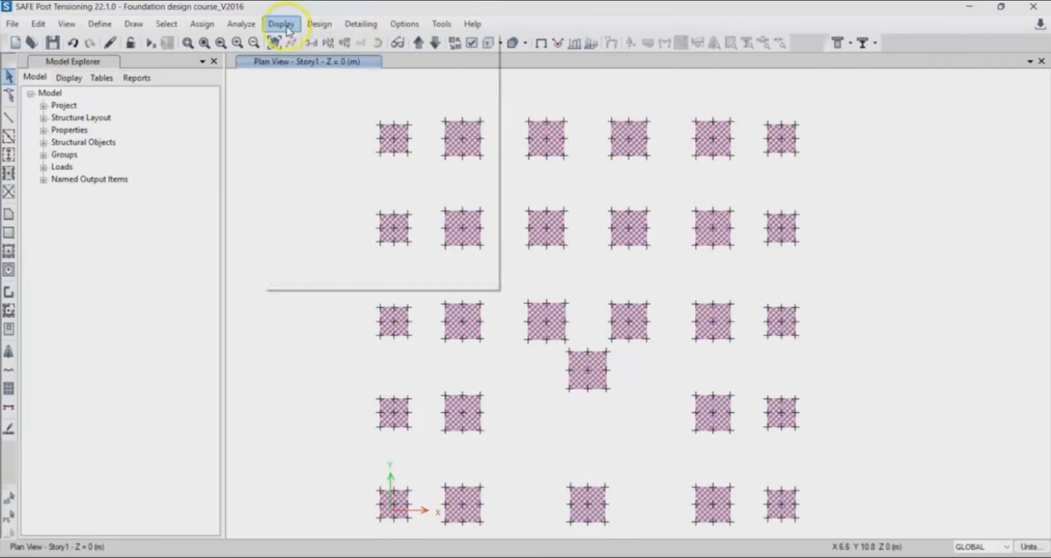
left_click(322, 25)
mouse_move(337, 47)
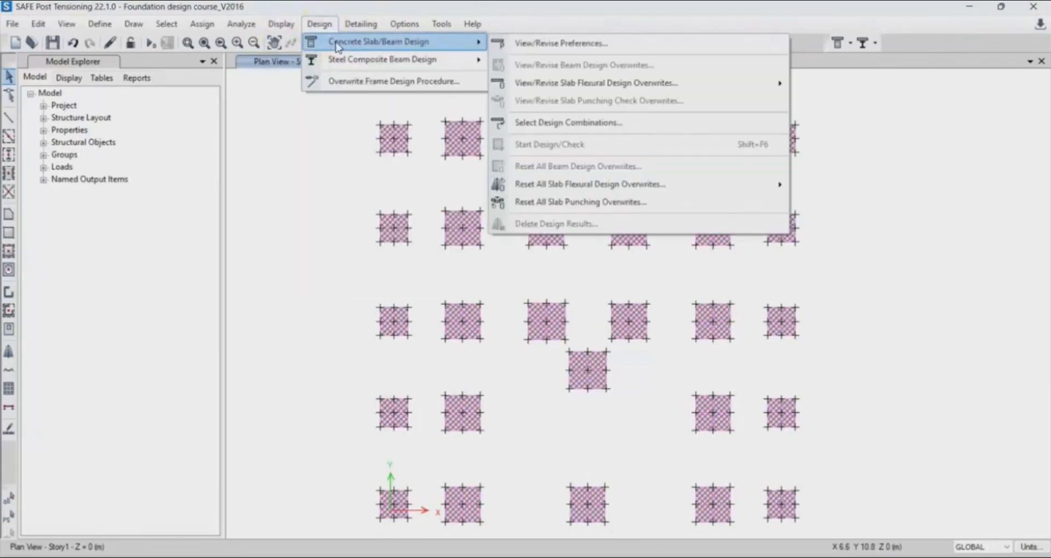
left_click(534, 43)
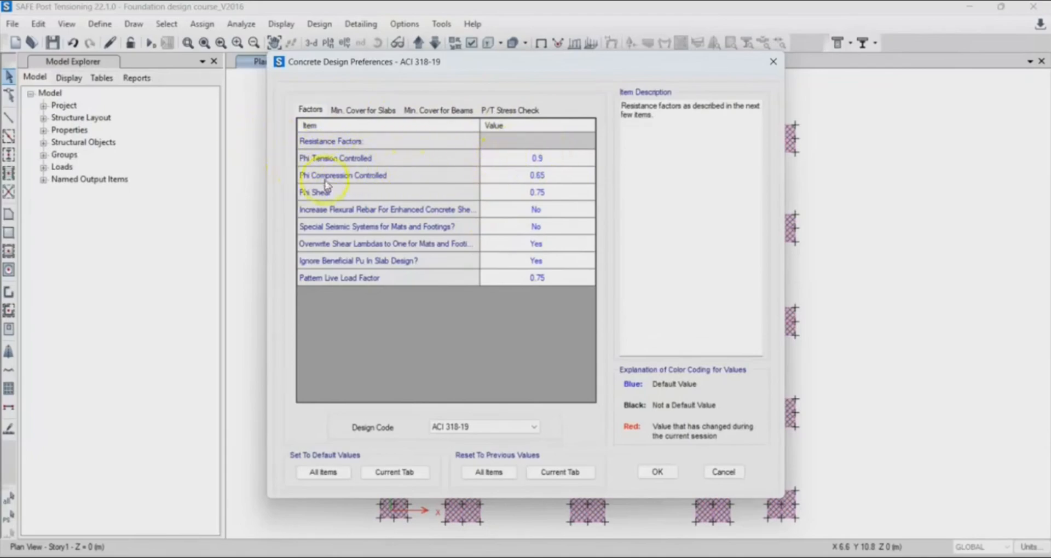
left_click(361, 112)
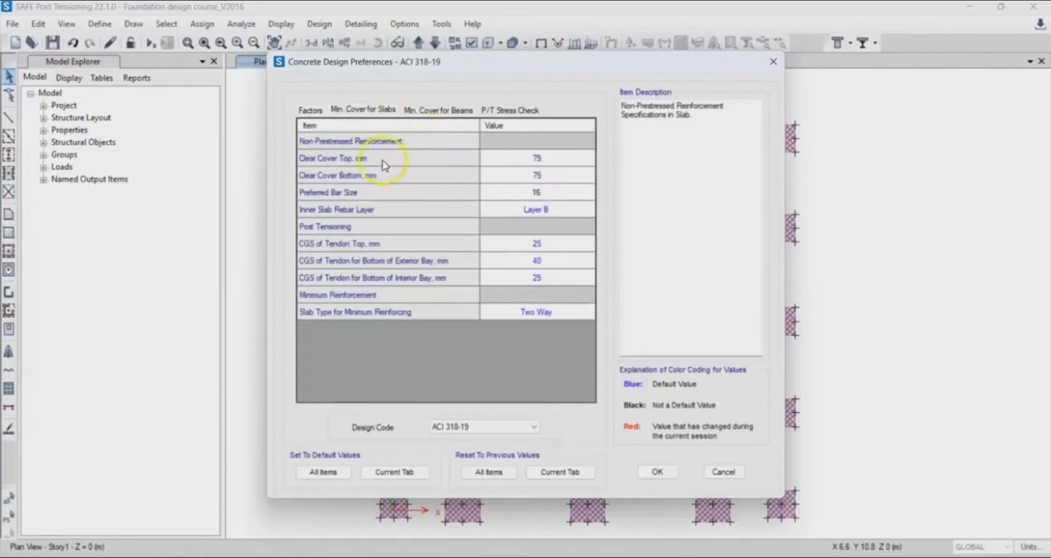
left_click(539, 159)
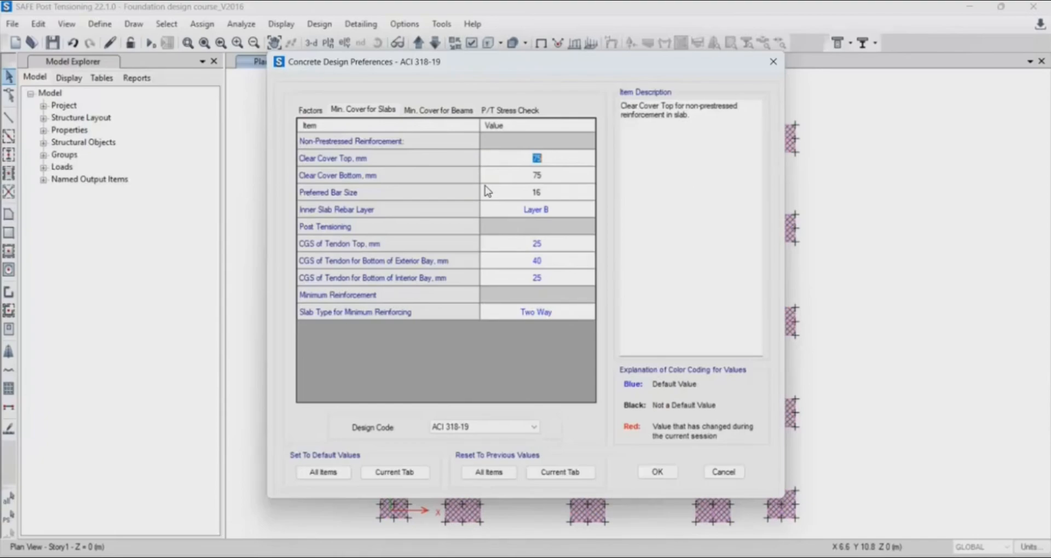
left_click(557, 192)
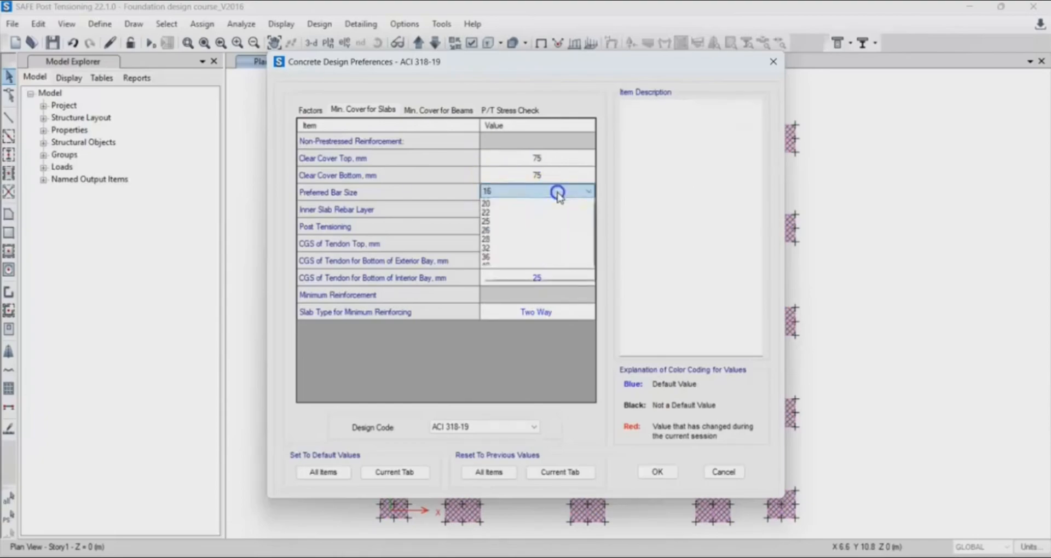
left_click(505, 228)
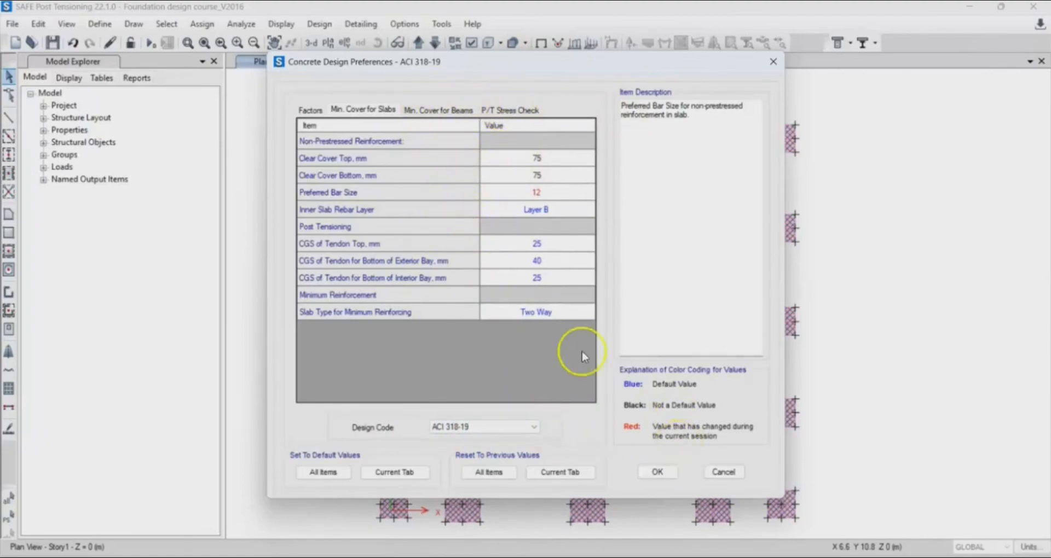
left_click(651, 471)
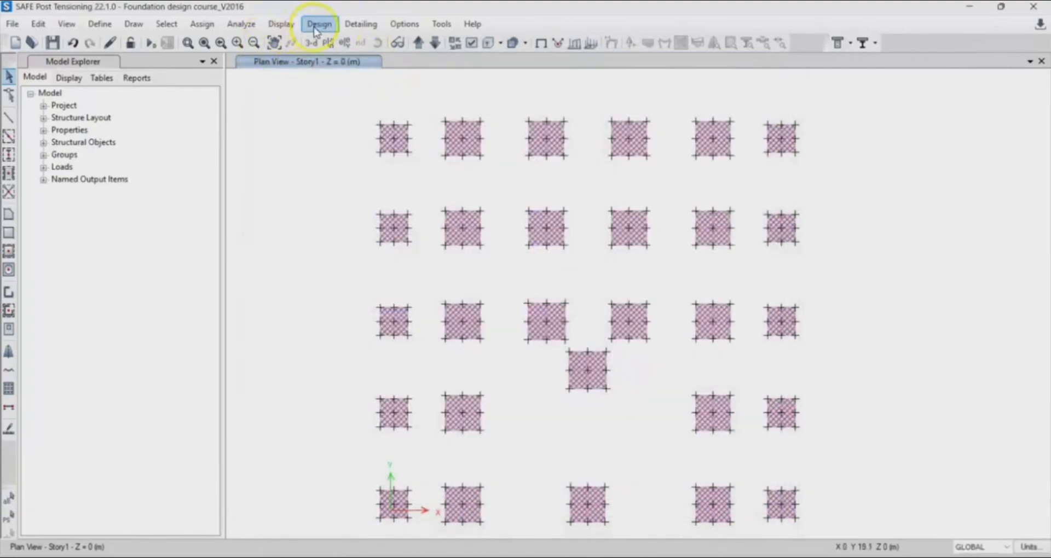
Review the strength design combinations selected for concrete slab and beam design, through to the end of the list, and accept them.
left_click(310, 28)
mouse_move(356, 42)
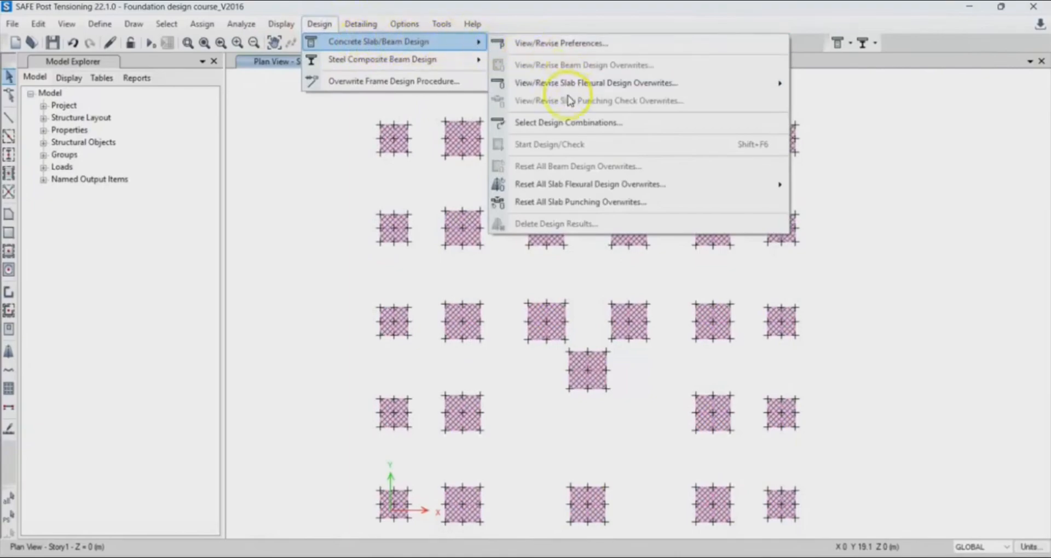
left_click(577, 129)
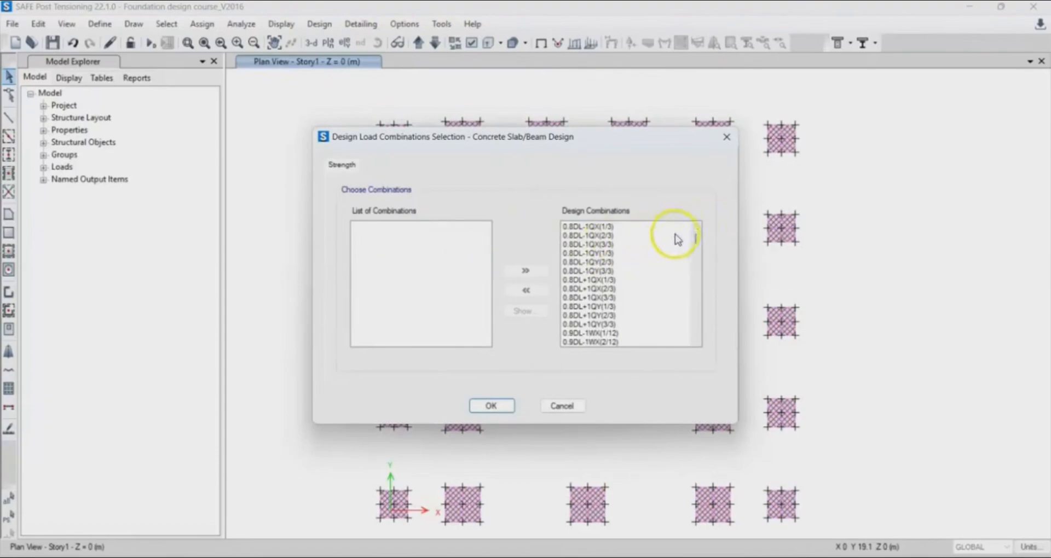
left_click_drag(695, 243, 699, 330)
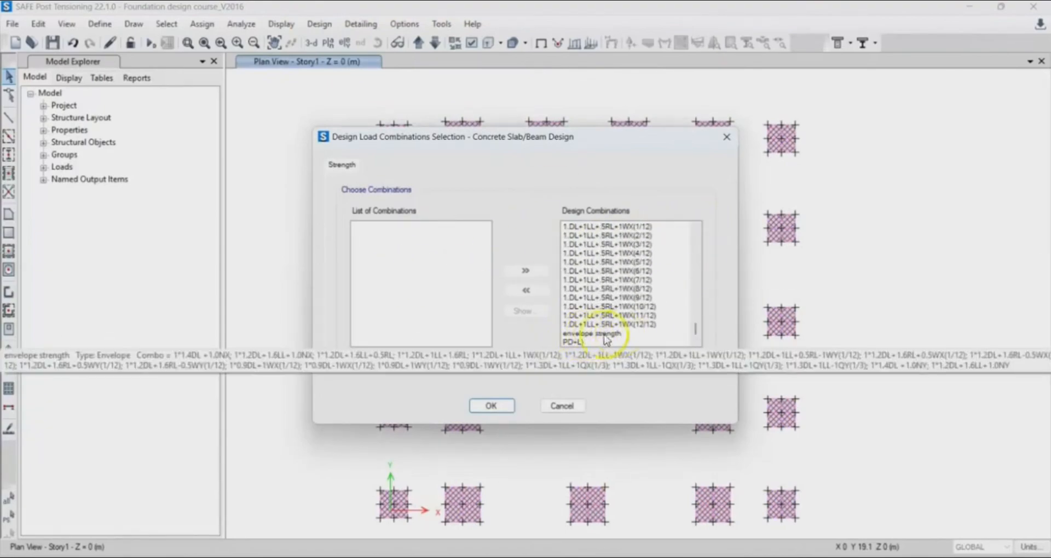
left_click(491, 406)
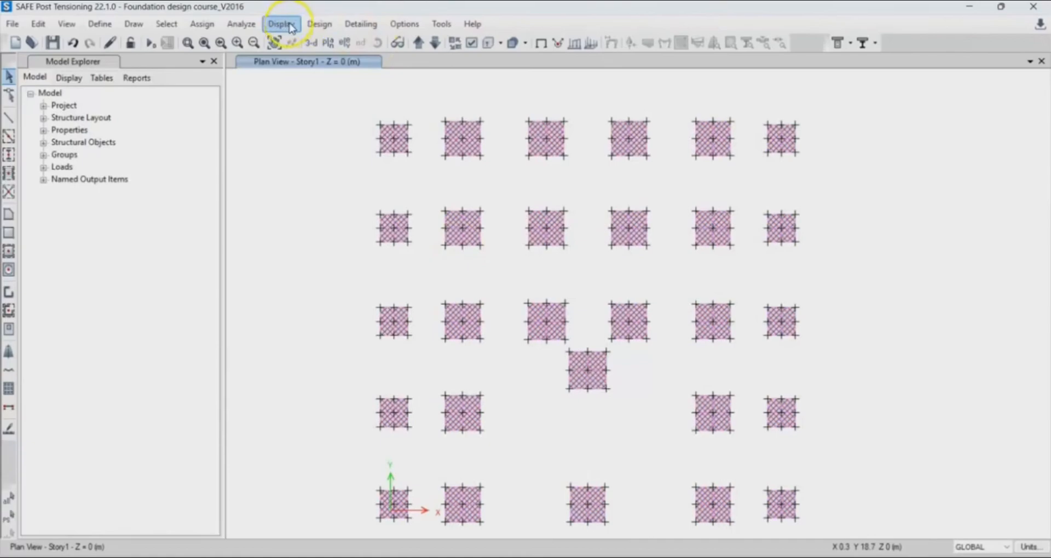
left_click(319, 25)
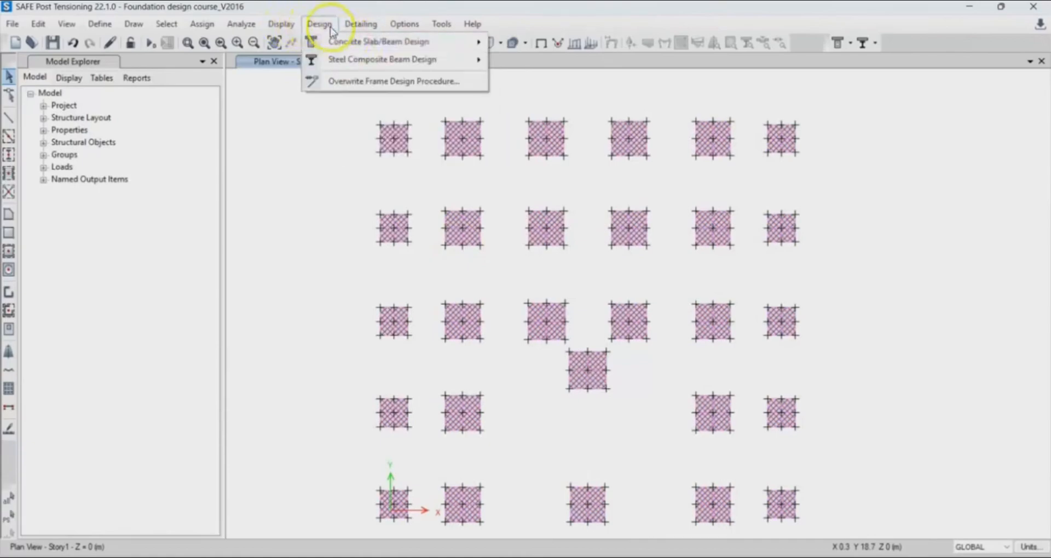
mouse_move(356, 43)
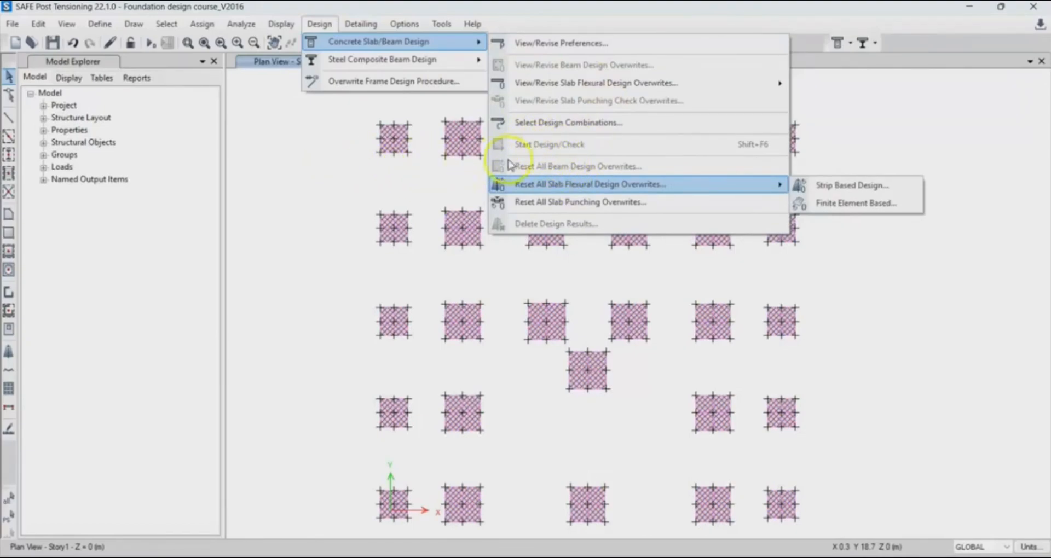
mouse_move(576, 88)
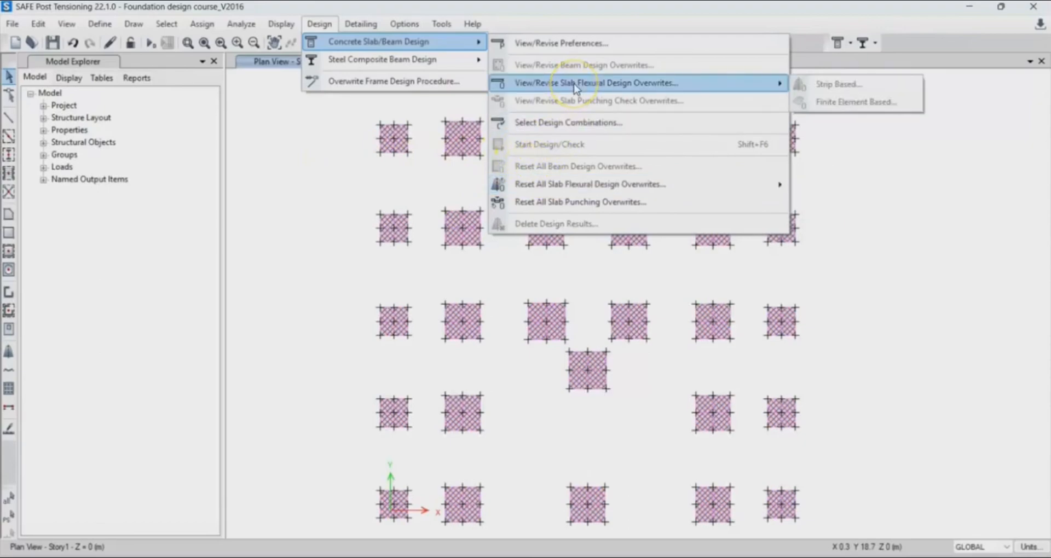
left_click(265, 201)
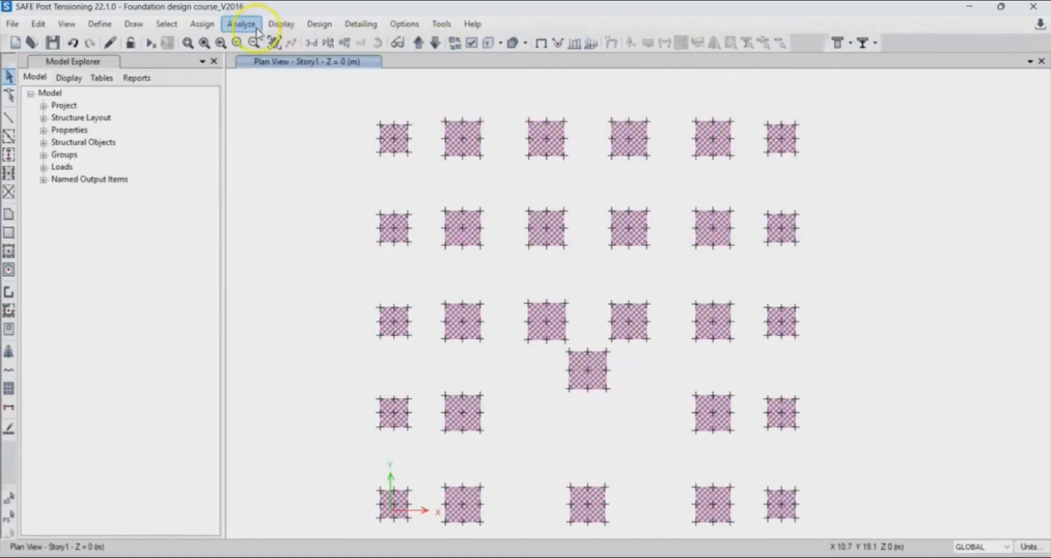
Run the foundation analysis and save the model file as Foundation design course_V2016.
left_click(151, 44)
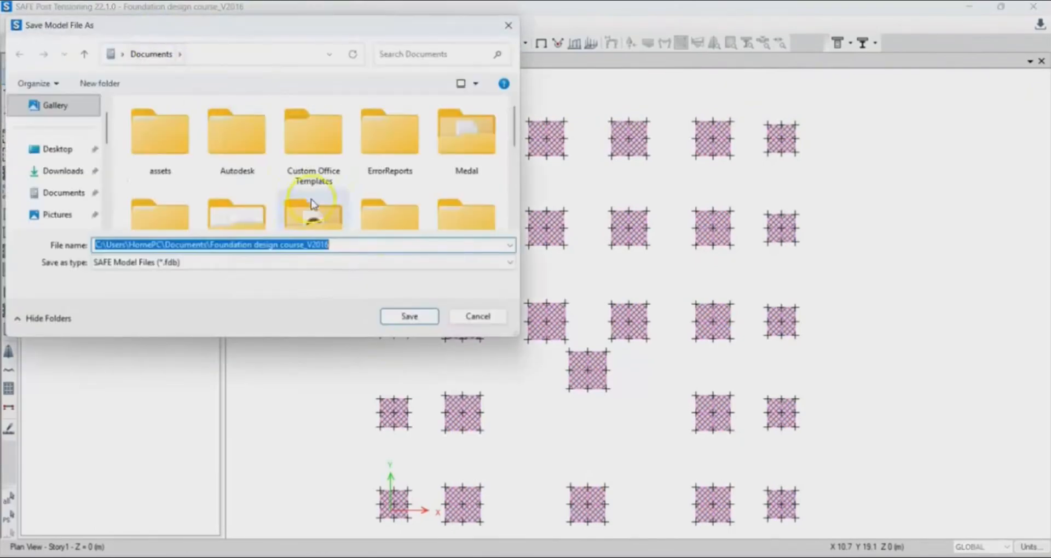
left_click(410, 316)
left_click(550, 285)
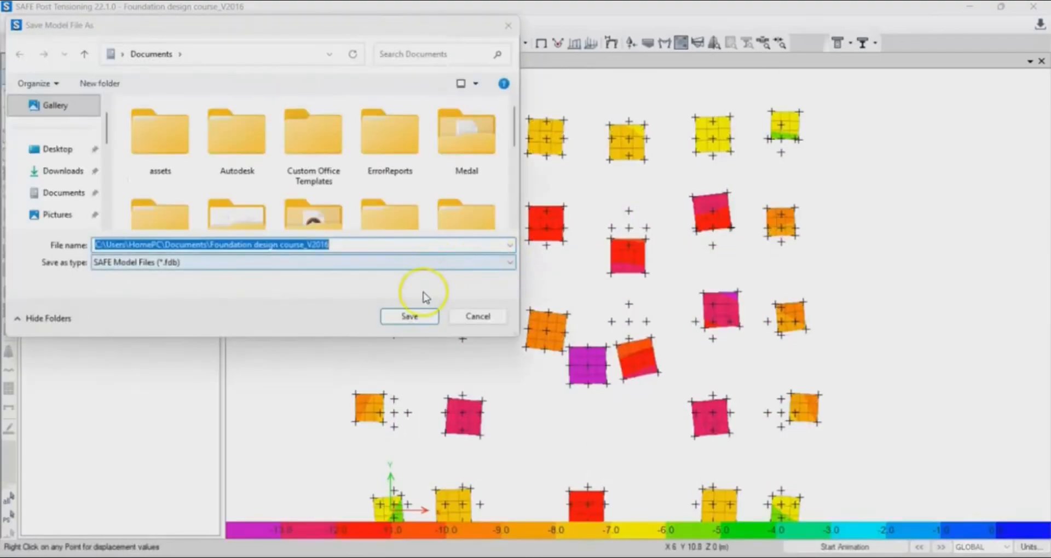
left_click(405, 318)
left_click(543, 284)
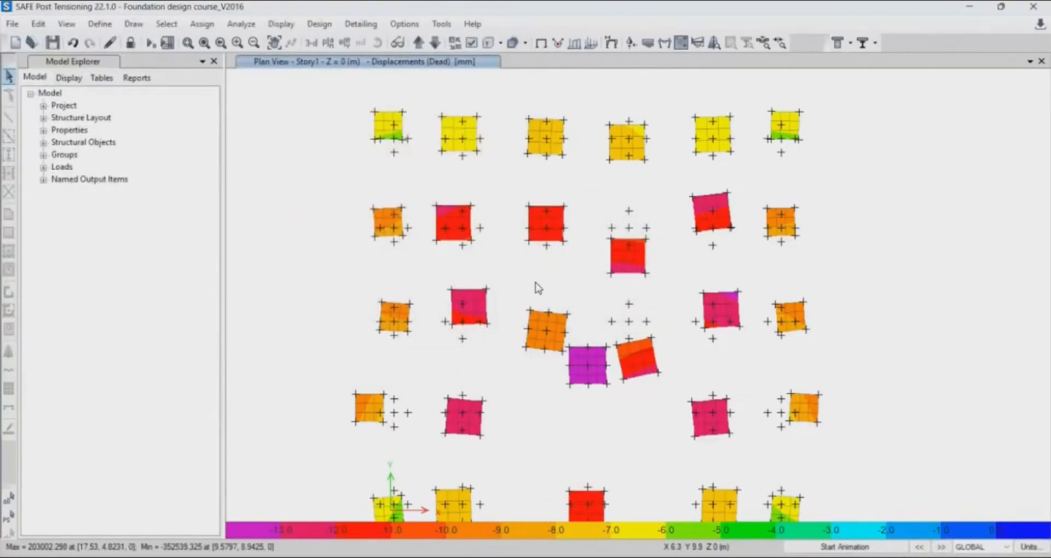
Check the design combinations selected for the concrete slab and beam design, and leave them as they are.
right_click(528, 132)
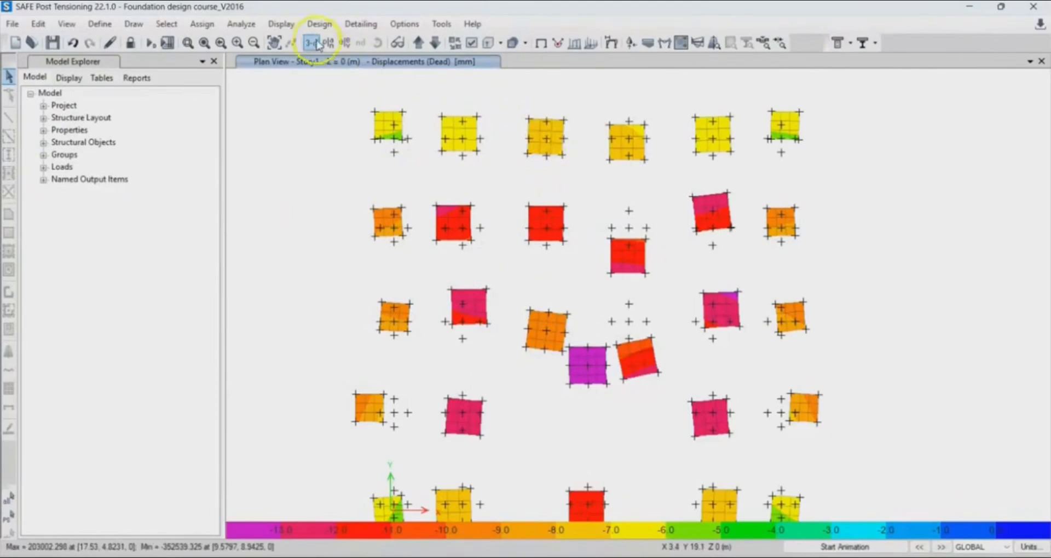
left_click(329, 24)
mouse_move(347, 42)
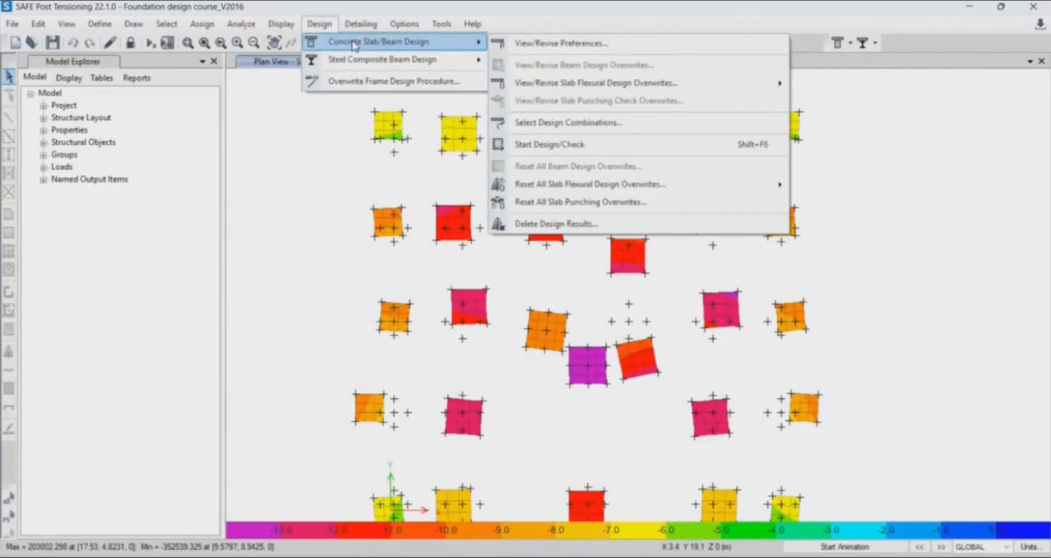
left_click(589, 128)
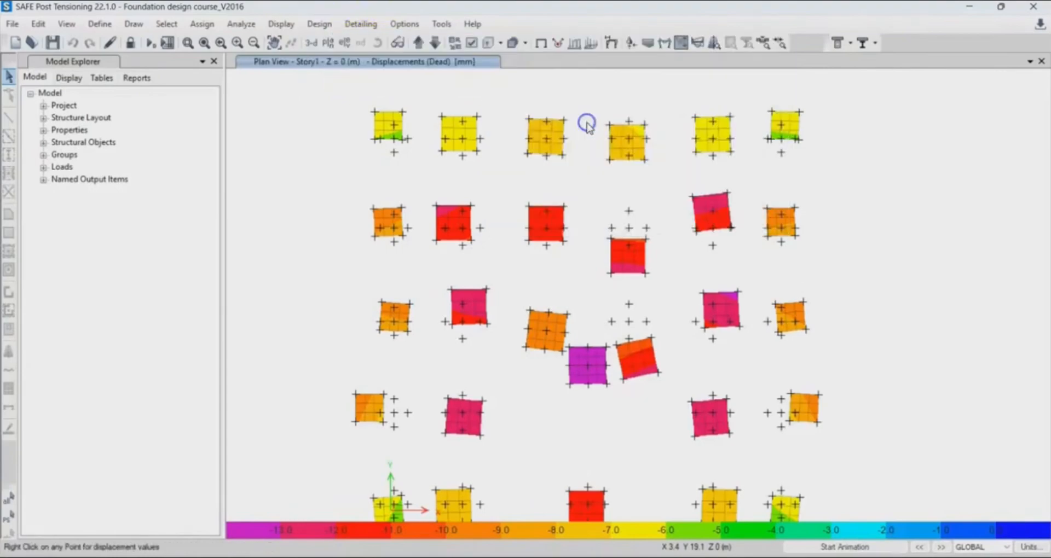
left_click(547, 408)
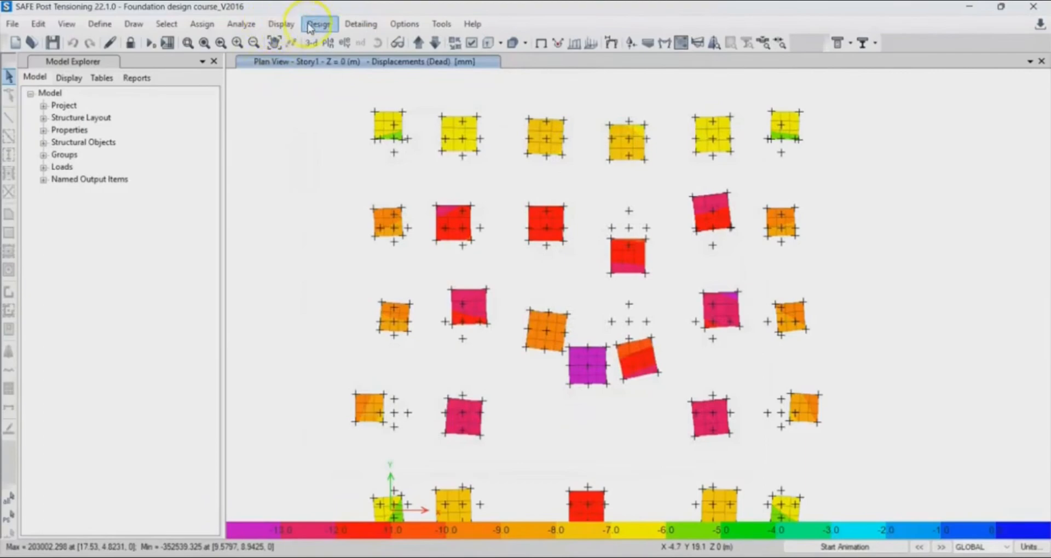
Run the concrete slab design and check the resulting layer B strip reinforcement on the footing at the plan's upper-left corner.
left_click(359, 24)
mouse_move(319, 24)
mouse_move(405, 42)
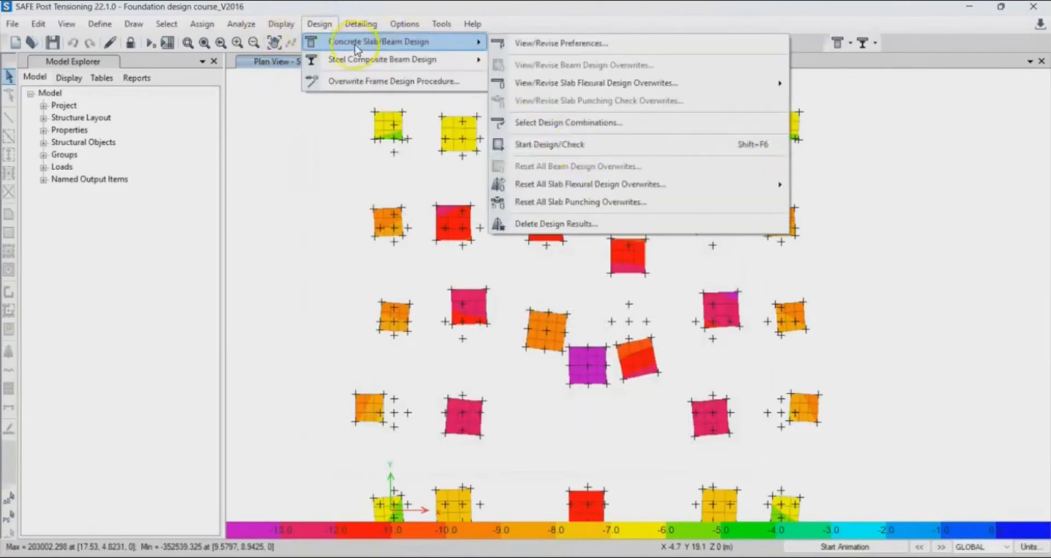
left_click(578, 144)
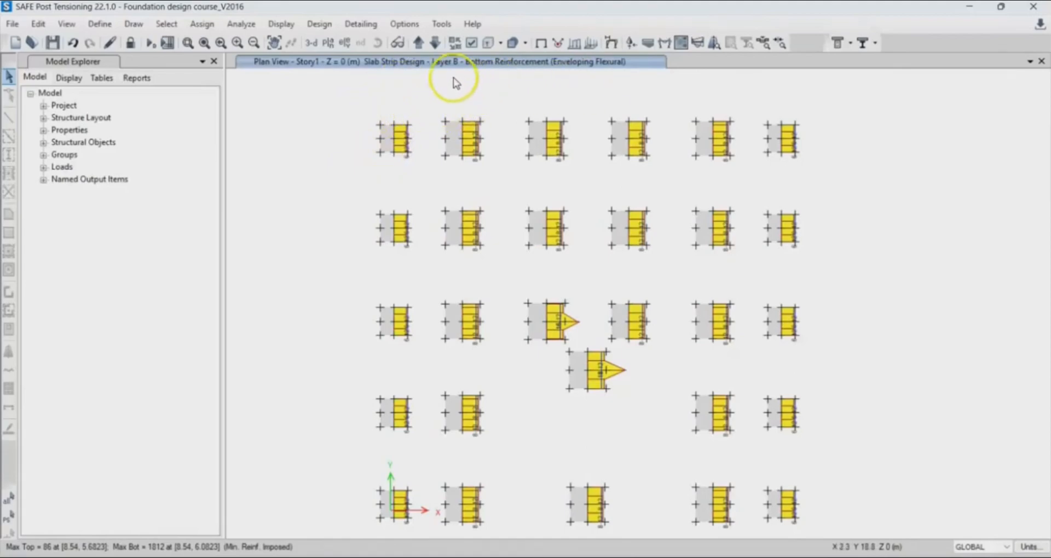
left_click(394, 140)
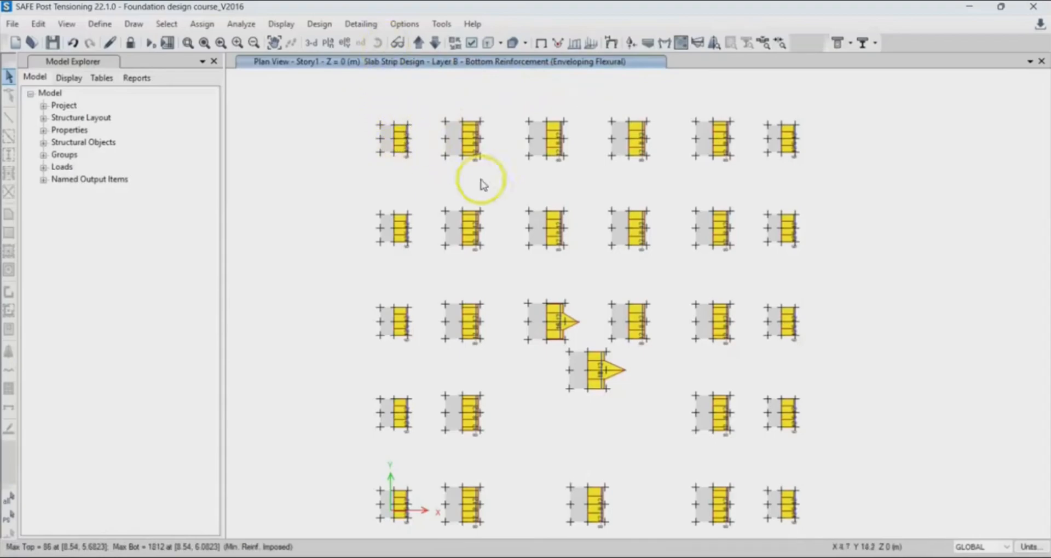
left_click(395, 142)
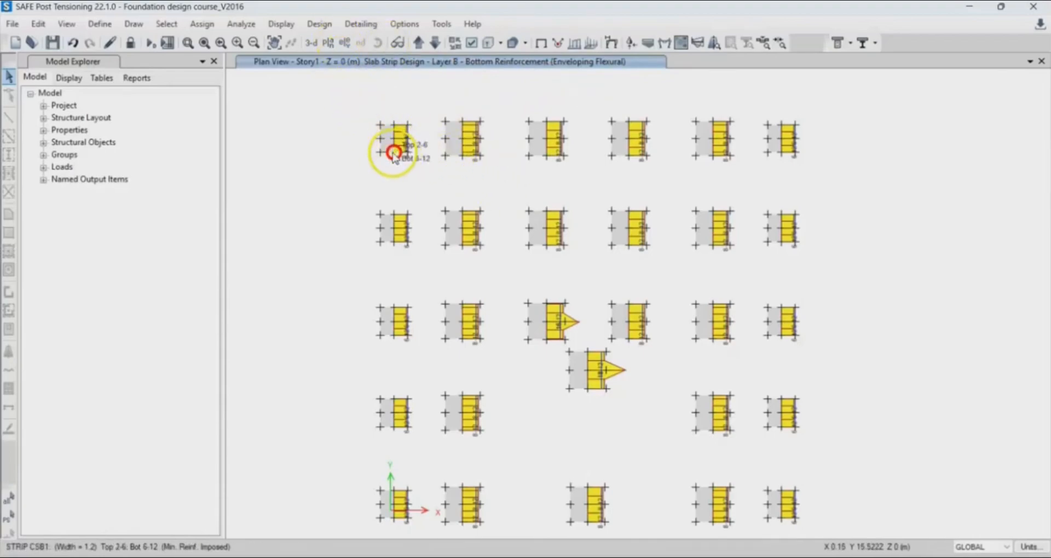
Display the slab design for layer A strips only, with bottom reinforcement shown as rebar intensity (area per unit width).
left_click(320, 24)
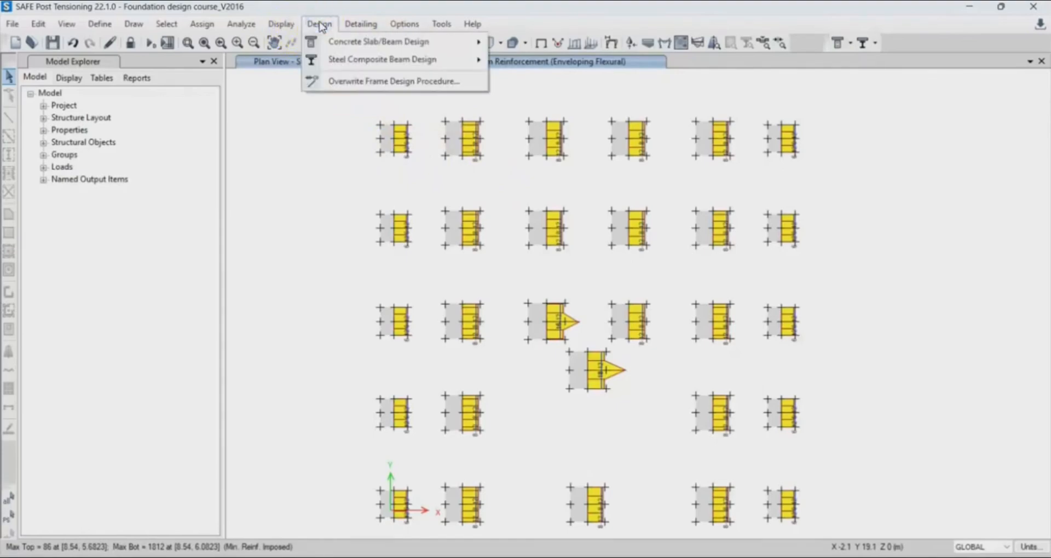
left_click(283, 24)
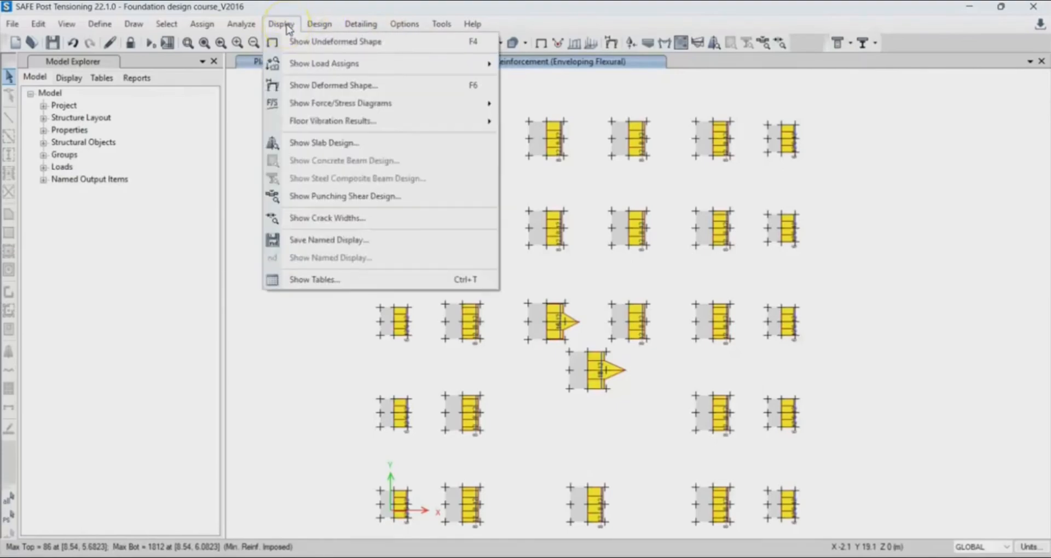
left_click(317, 146)
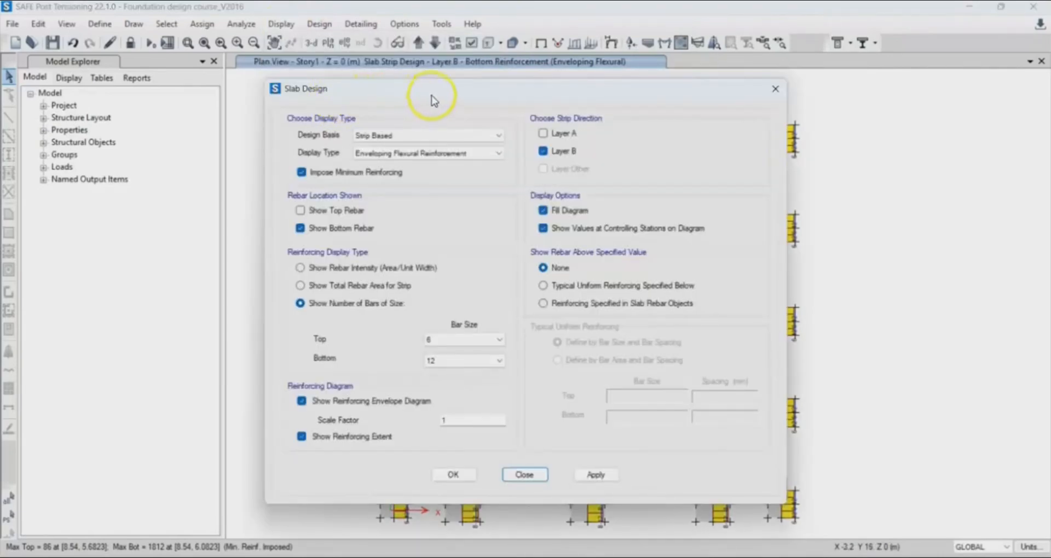
left_click_drag(433, 101, 85, 105)
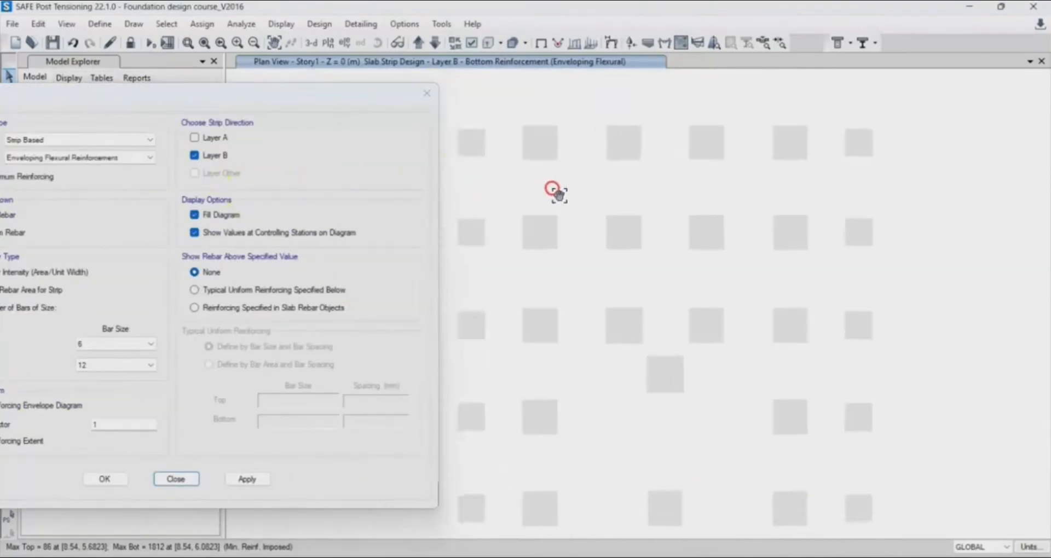
left_click_drag(335, 105, 437, 102)
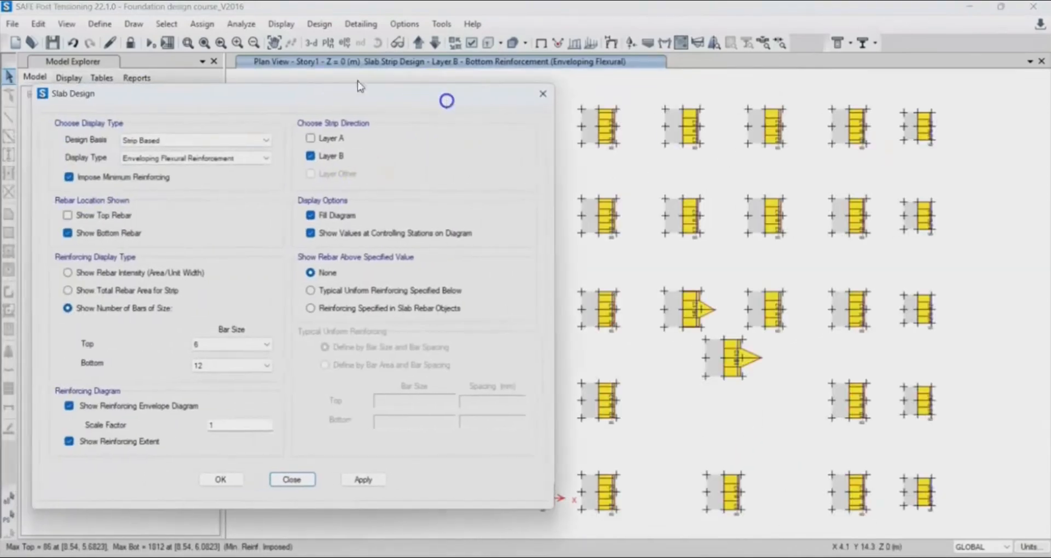
left_click(311, 139)
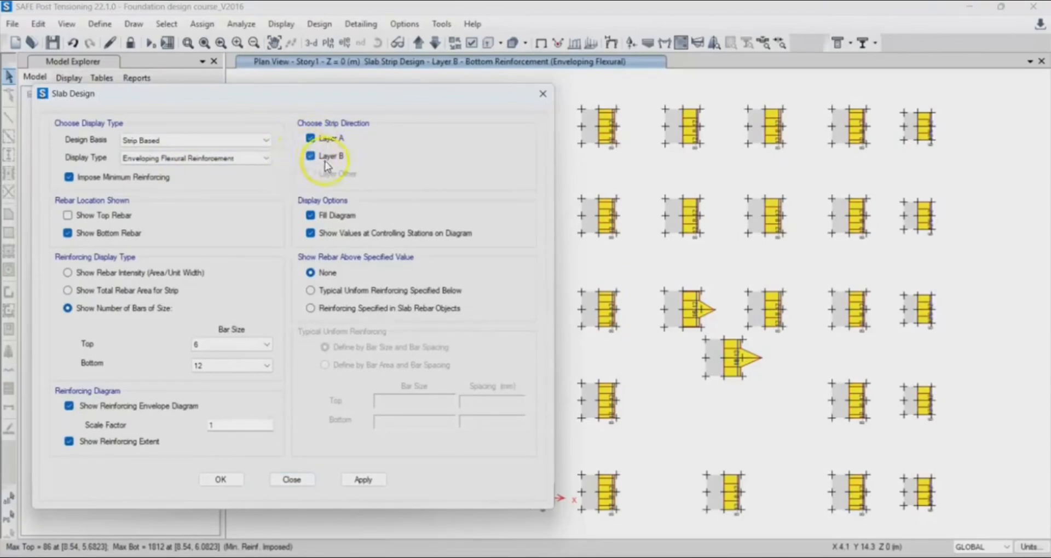
left_click(312, 156)
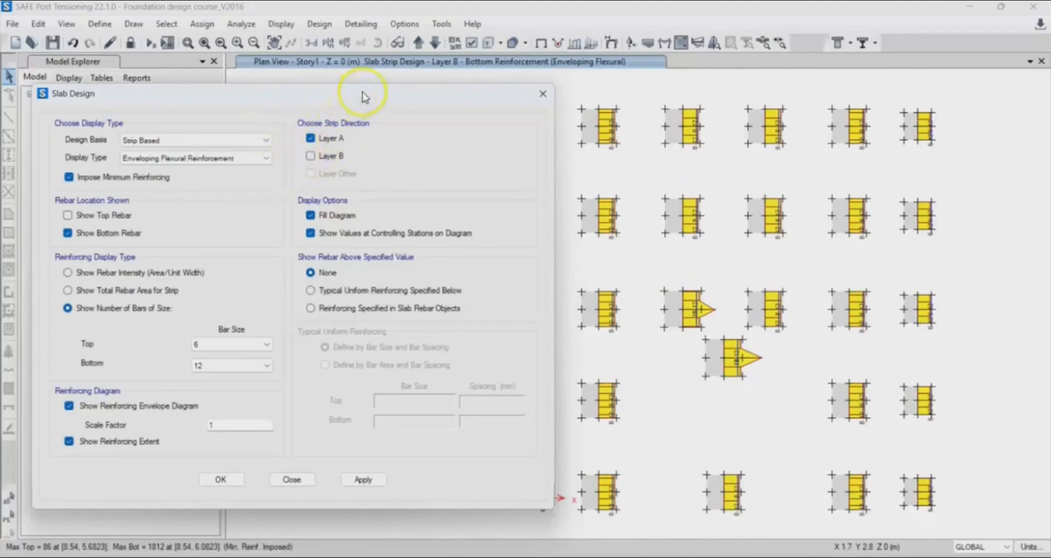
left_click_drag(364, 97, 320, 99)
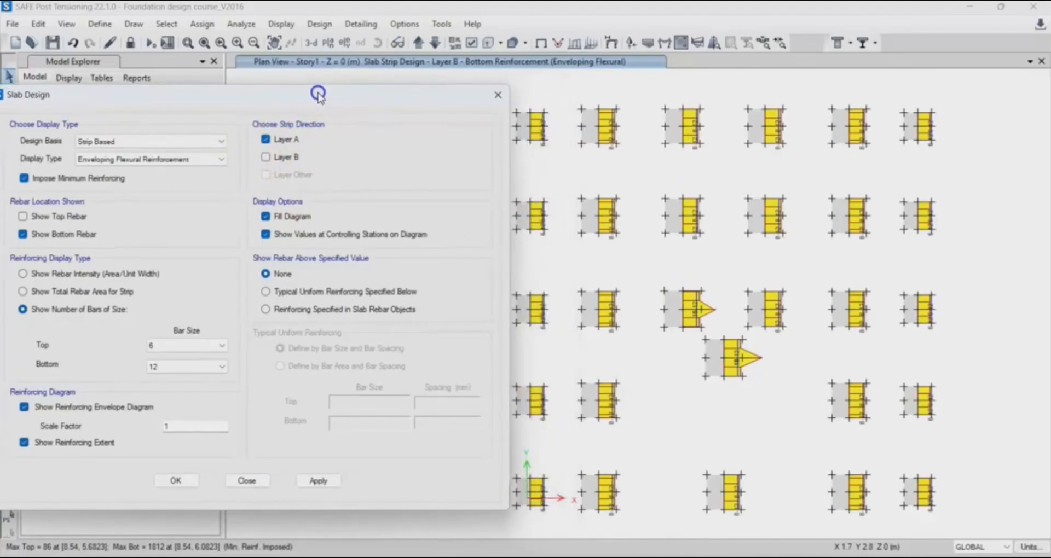
left_click(24, 275)
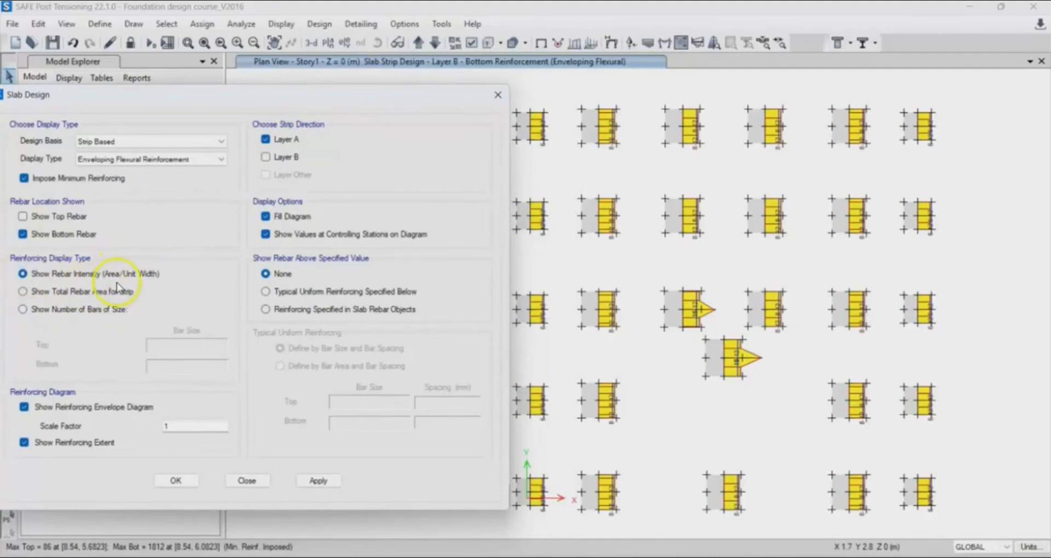
left_click(319, 480)
Add the top rebar to the displayed layer A reinforcement intensity alongside the bottom rebar.
left_click_drag(462, 99, 418, 95)
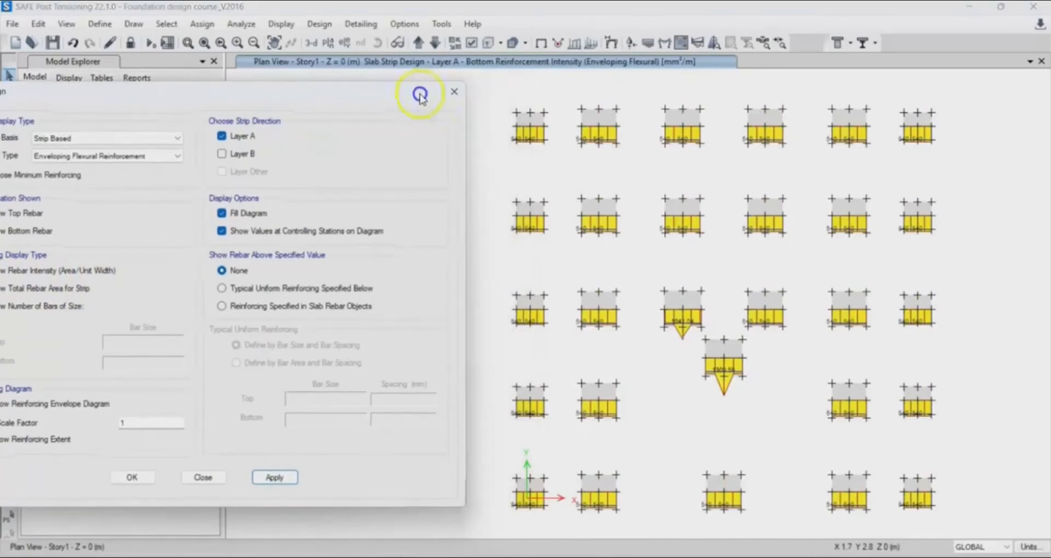
scroll(537, 127, "up", 3)
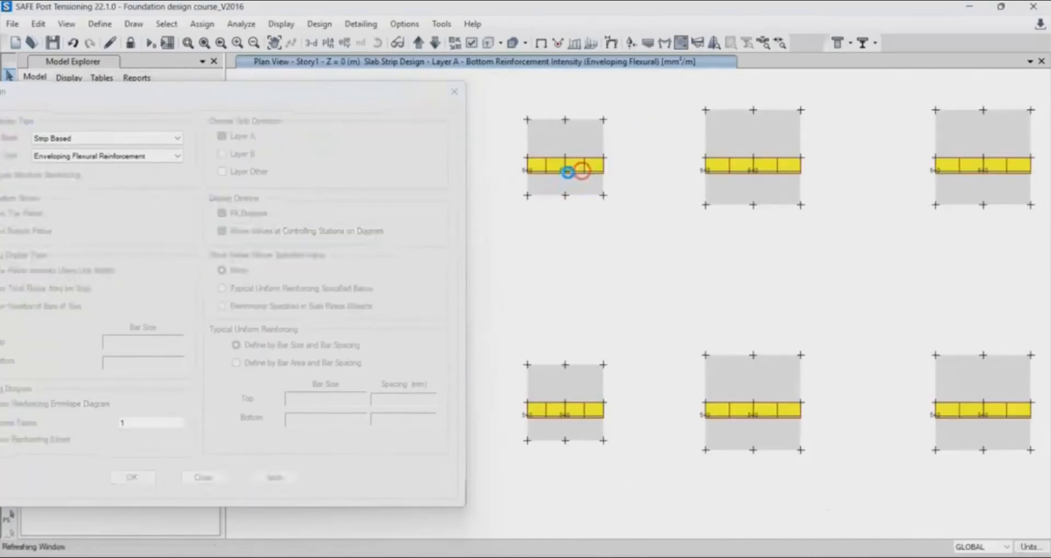
left_click_drag(292, 101, 444, 99)
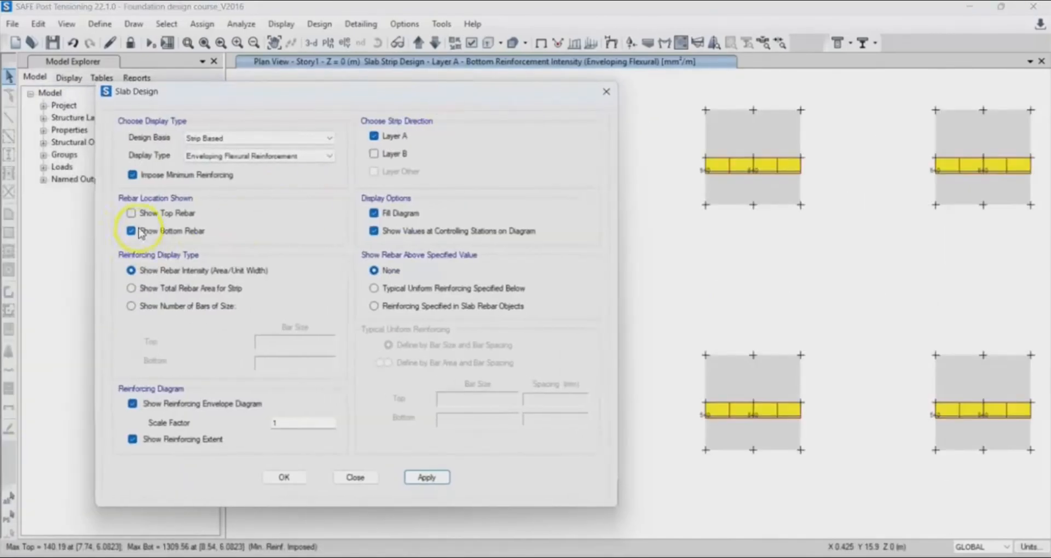
left_click(132, 214)
left_click(132, 215)
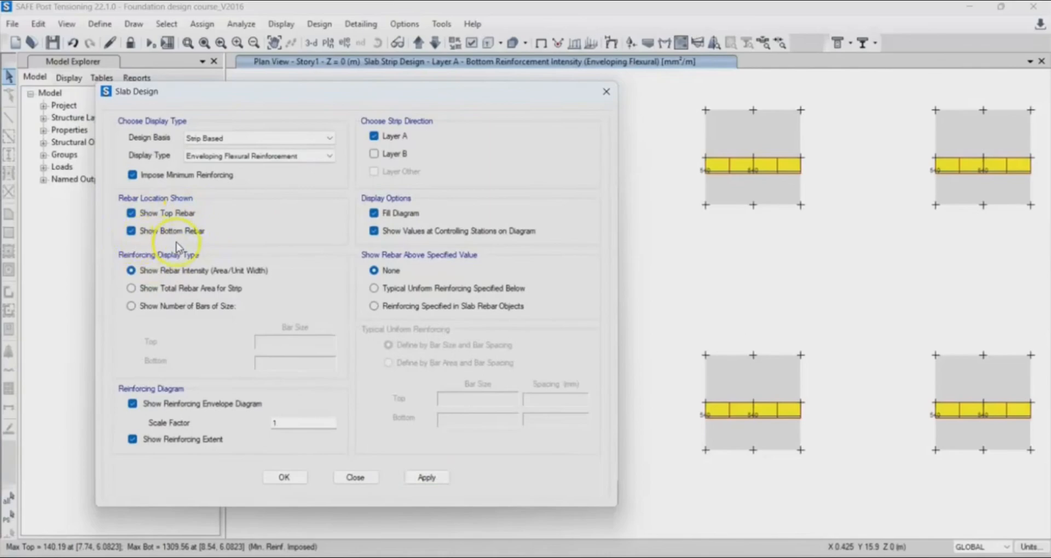
left_click(427, 479)
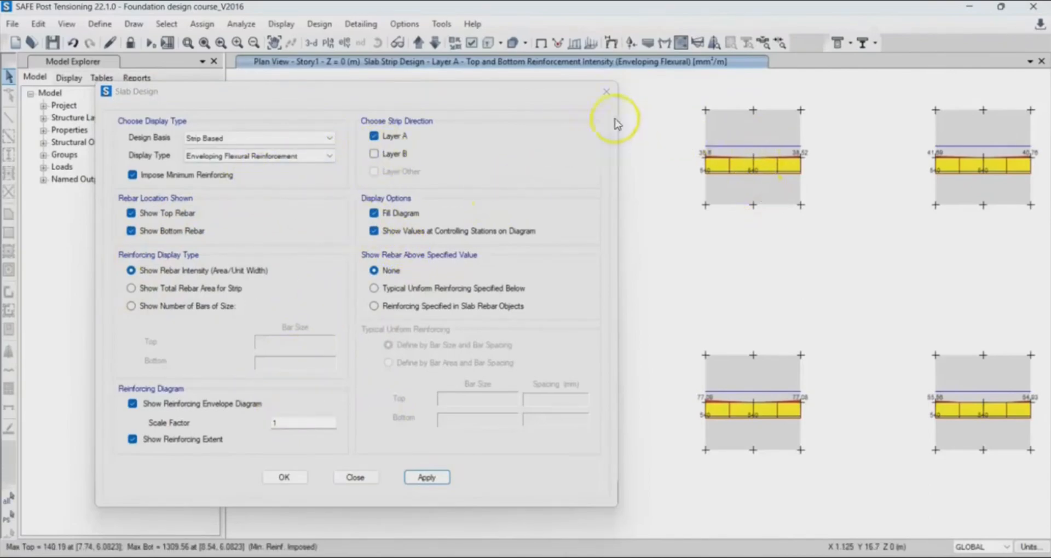
Examine the top and bottom reinforcement intensity values along the layer A strip of the upper-left corner footing up close.
left_click_drag(565, 96, 480, 86)
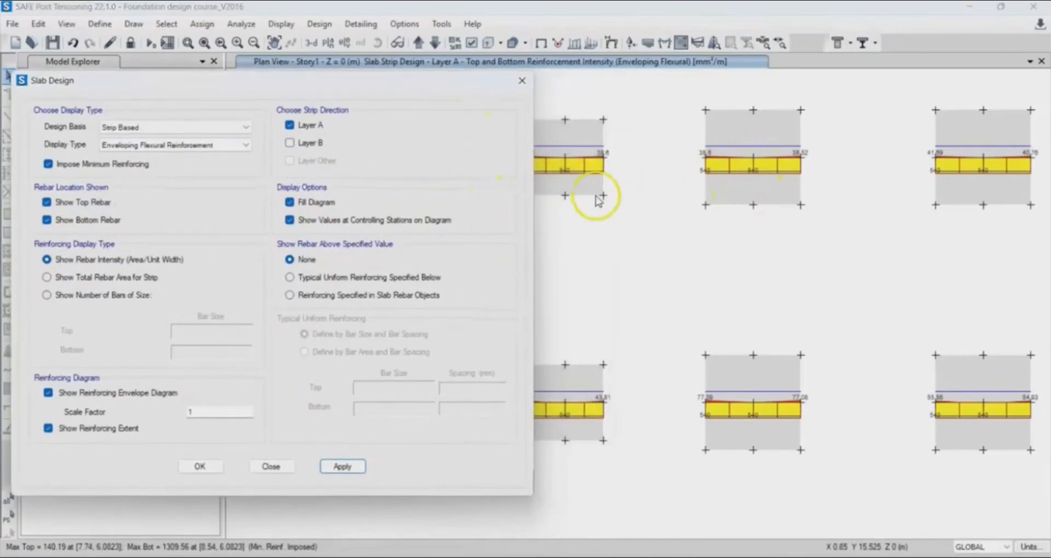
middle_click_drag(595, 197, 698, 201)
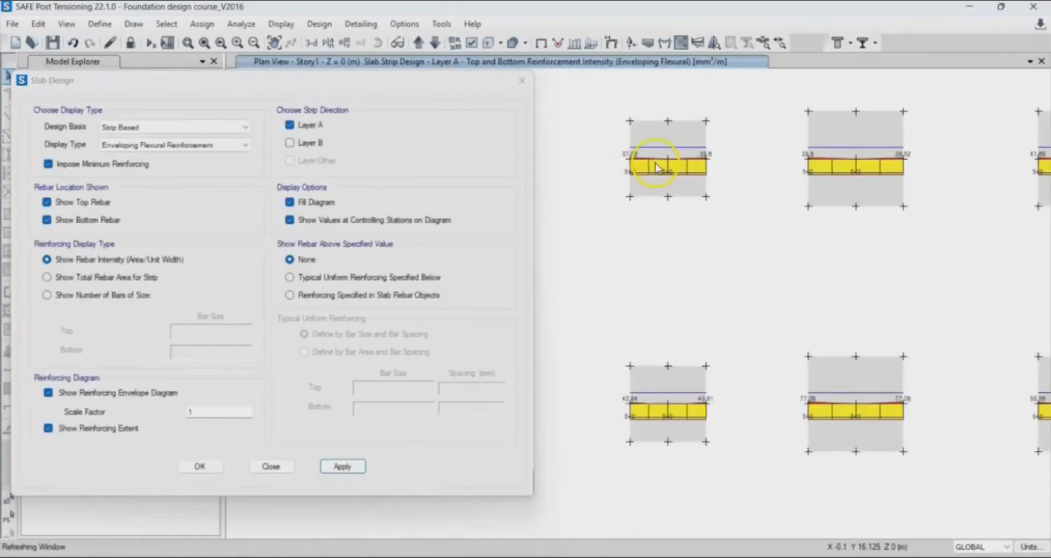
scroll(662, 167, "up", 3)
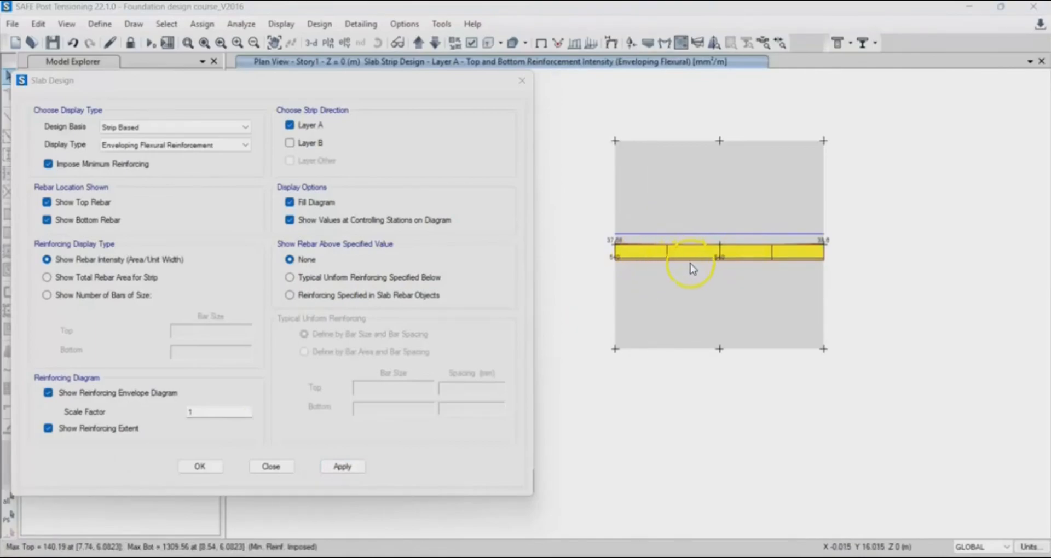
scroll(662, 258, "up", 3)
scroll(656, 253, "down", 2)
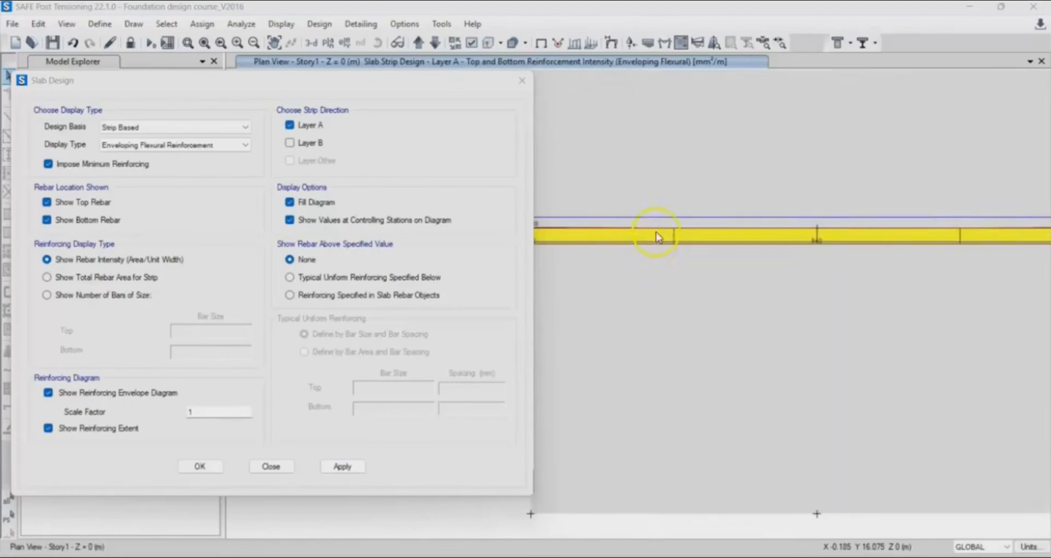
scroll(653, 243, "up", 2)
scroll(655, 246, "down", 2)
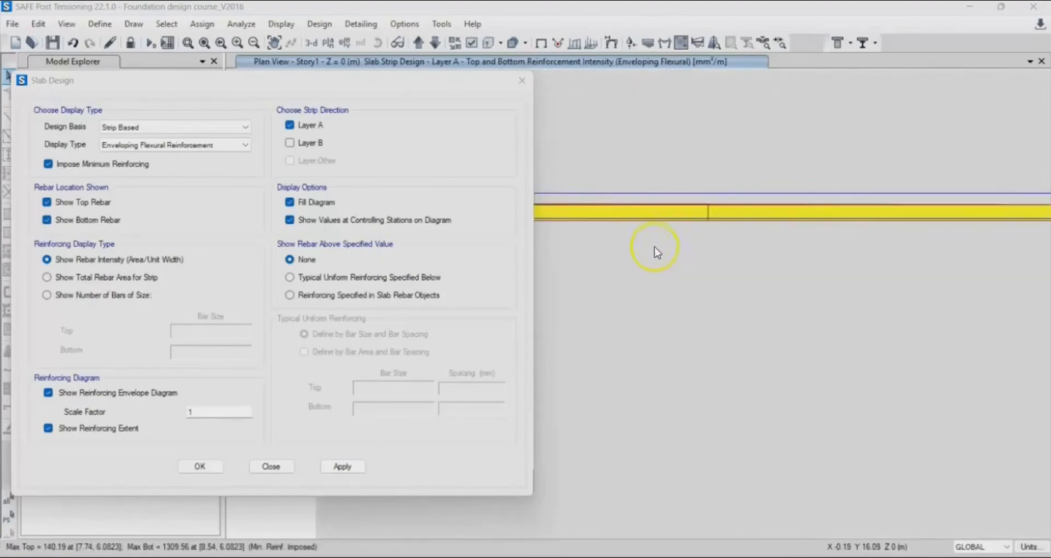
scroll(651, 241, "down", 2)
scroll(650, 238, "up", 2)
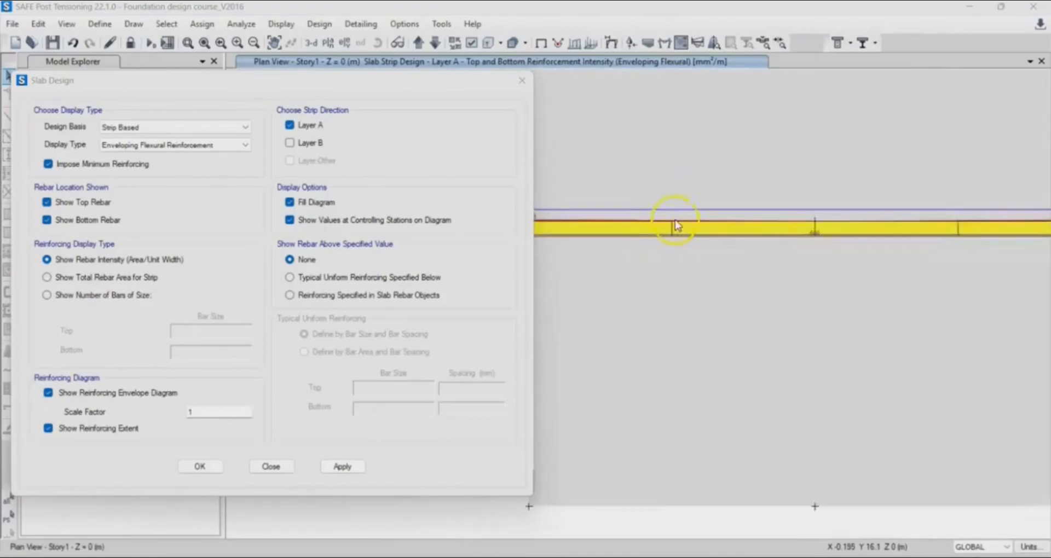
scroll(676, 224, "down", 3)
scroll(679, 233, "up", 3)
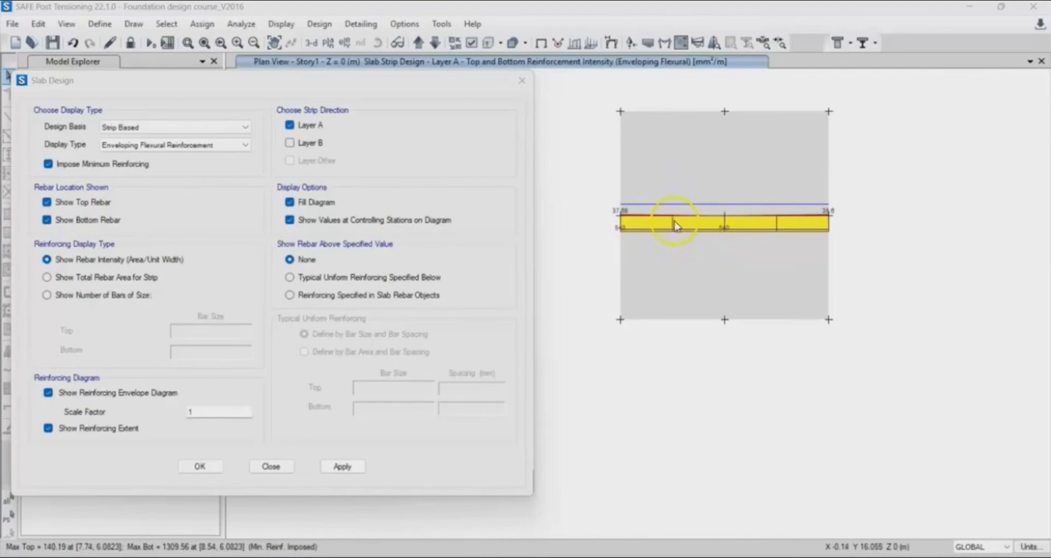
left_click(238, 44)
left_click(237, 43)
left_click(238, 43)
left_click(237, 44)
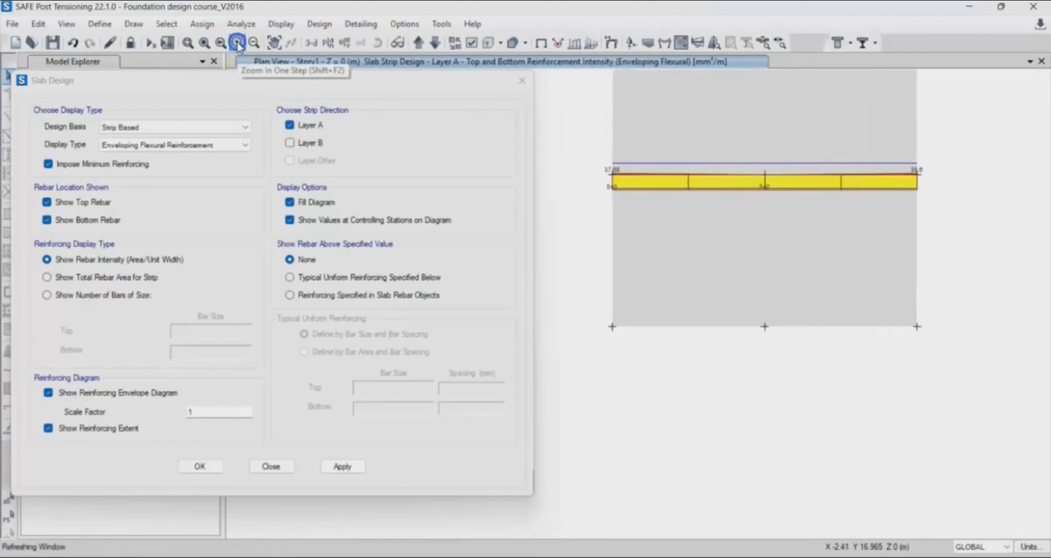
left_click(238, 43)
left_click(237, 42)
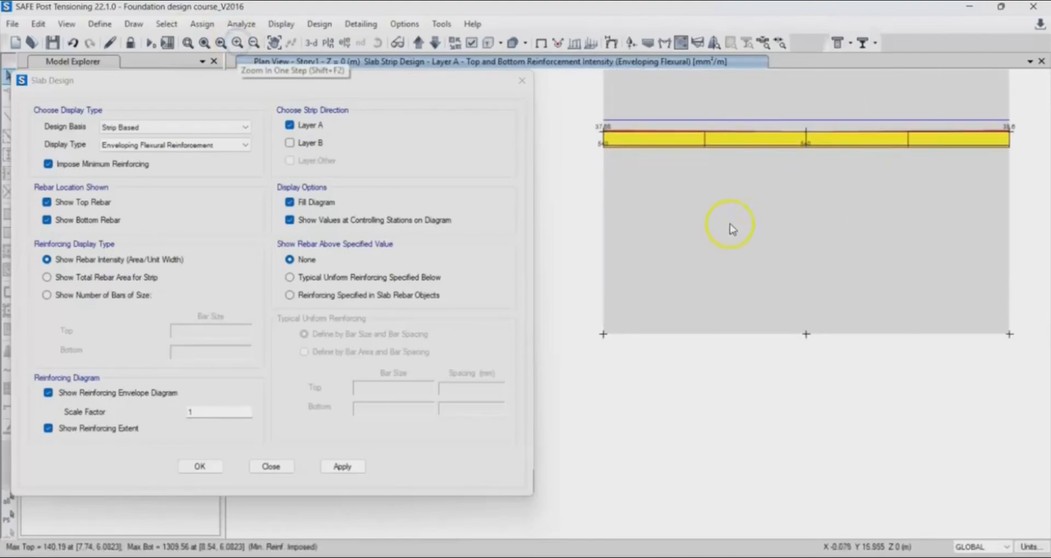
middle_click_drag(730, 222, 722, 321)
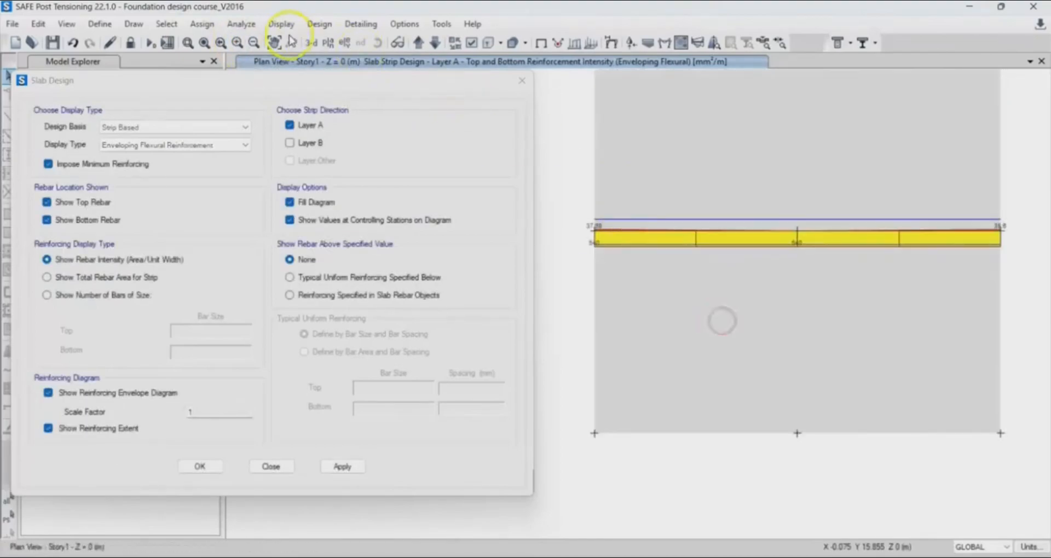
Compare the top and bottom reinforcement intensity at the midpoint and left end of the corner footing's layer A strip.
left_click(239, 43)
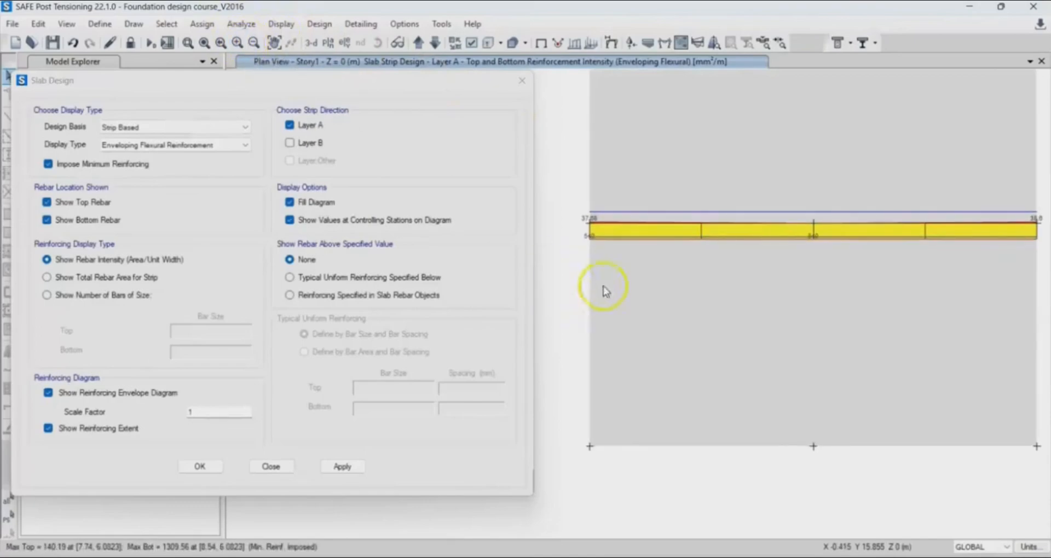
middle_click_drag(657, 271, 636, 266)
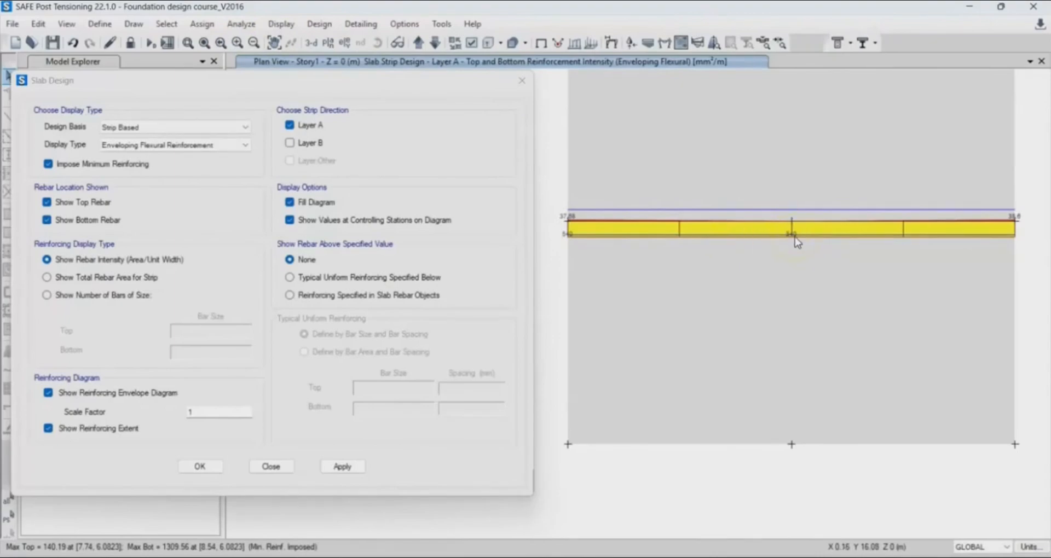
left_click(794, 224)
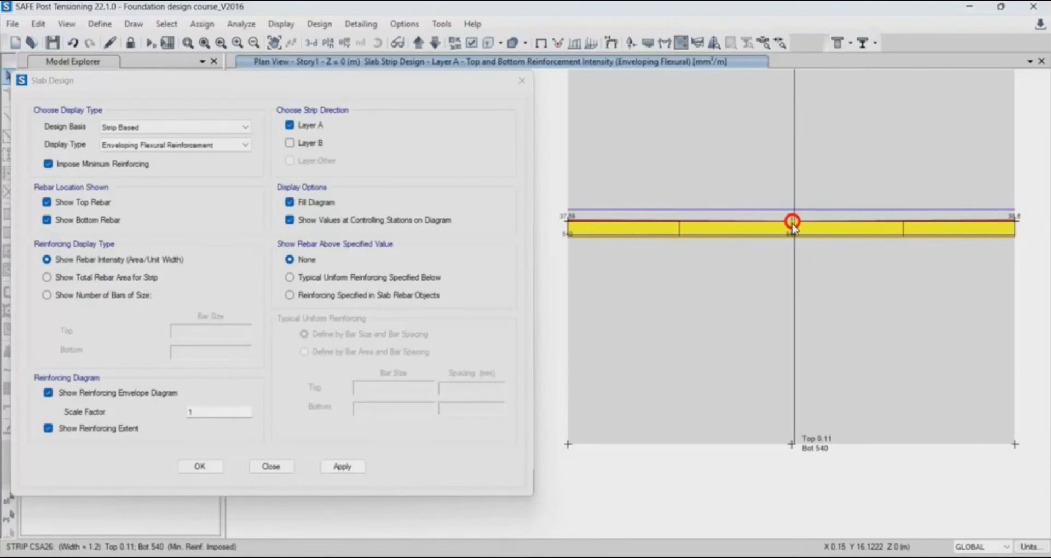
left_click_drag(570, 223, 582, 223)
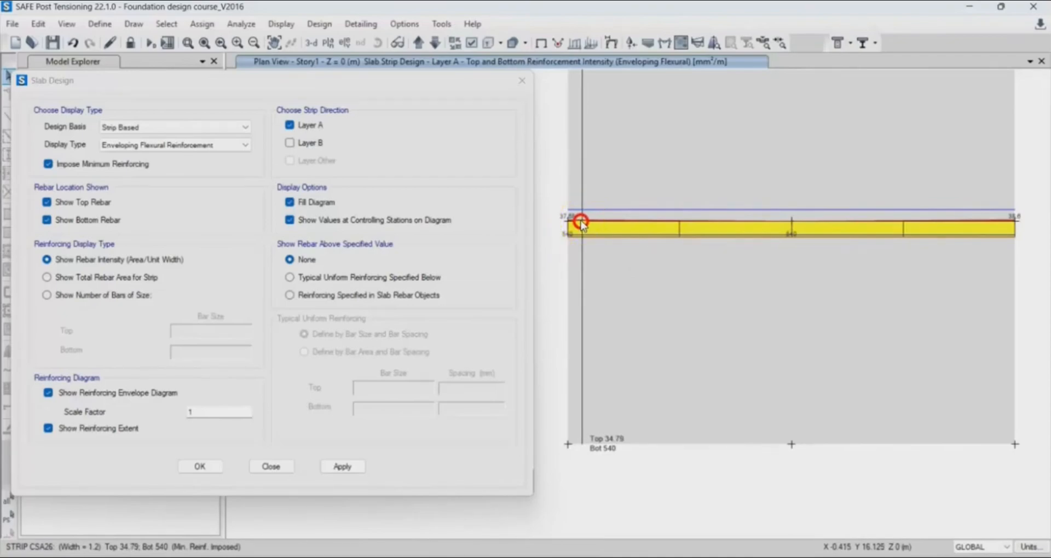
left_click_drag(581, 223, 581, 223)
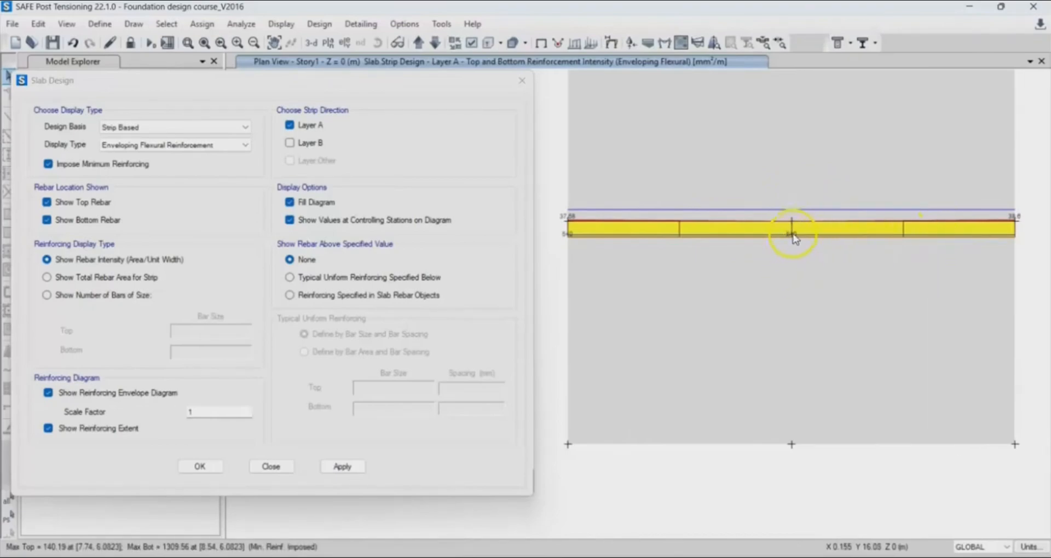
left_click(793, 223)
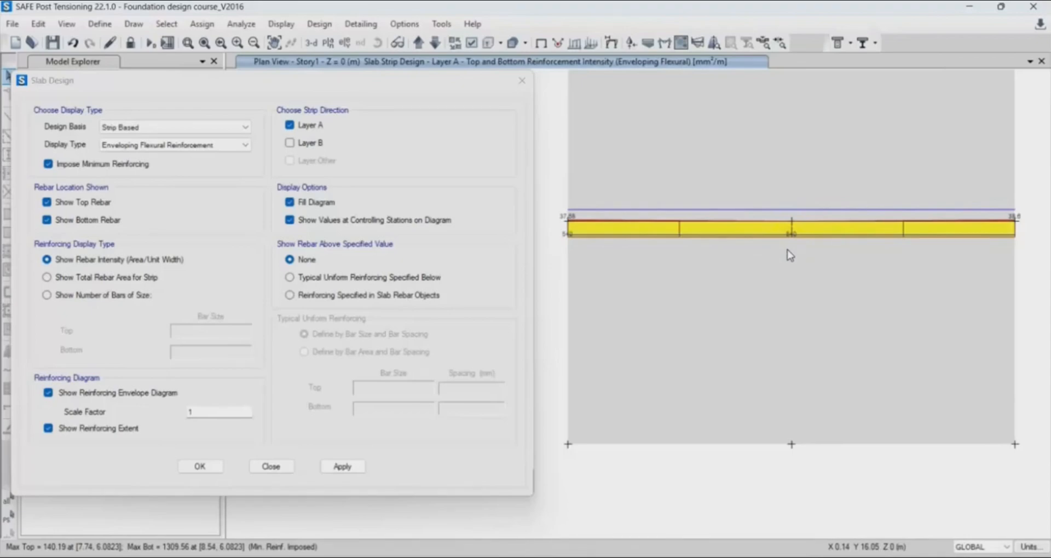
left_click(796, 237)
left_click(797, 237)
left_click(797, 221)
left_click(791, 223)
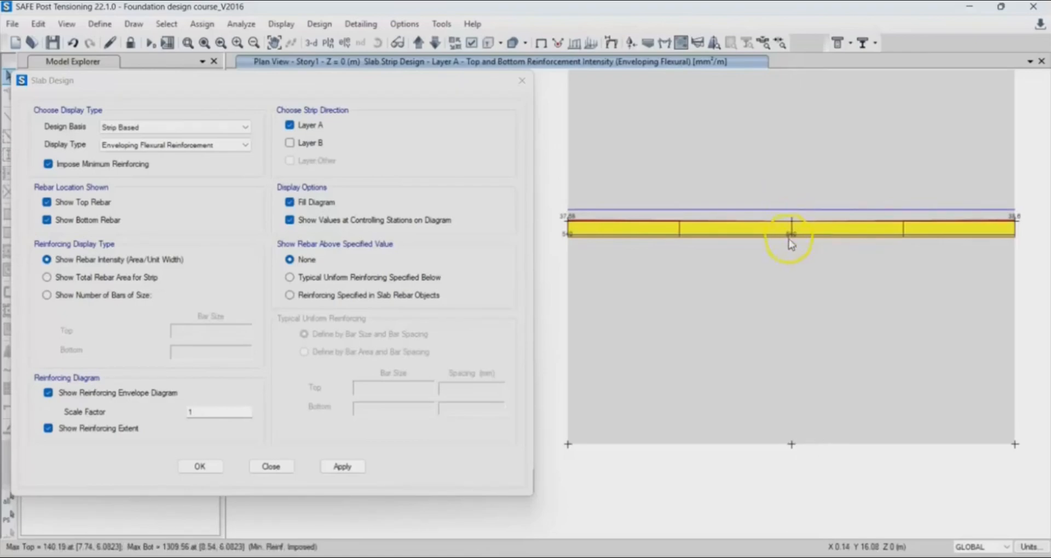
left_click(790, 225)
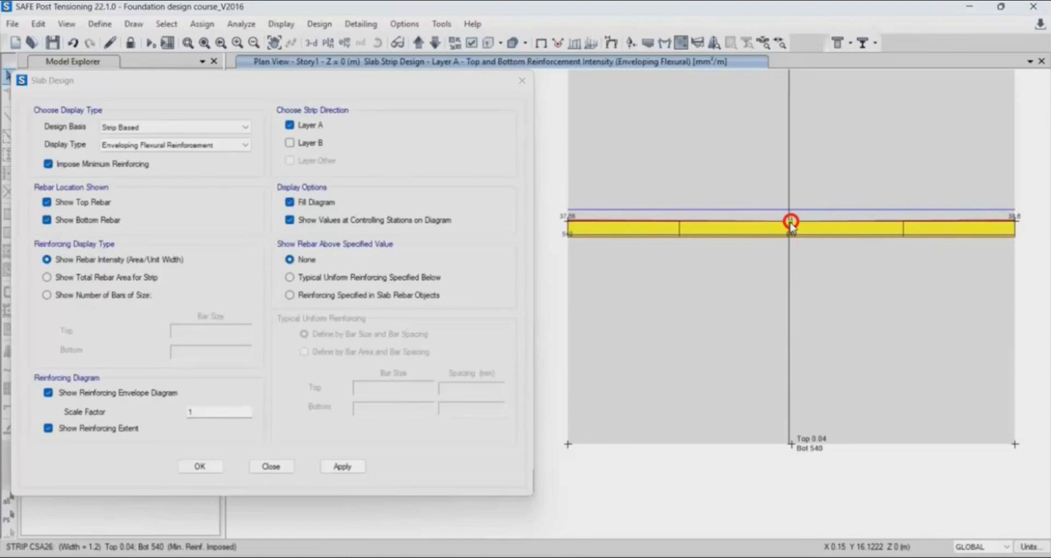
left_click_drag(790, 224, 568, 222)
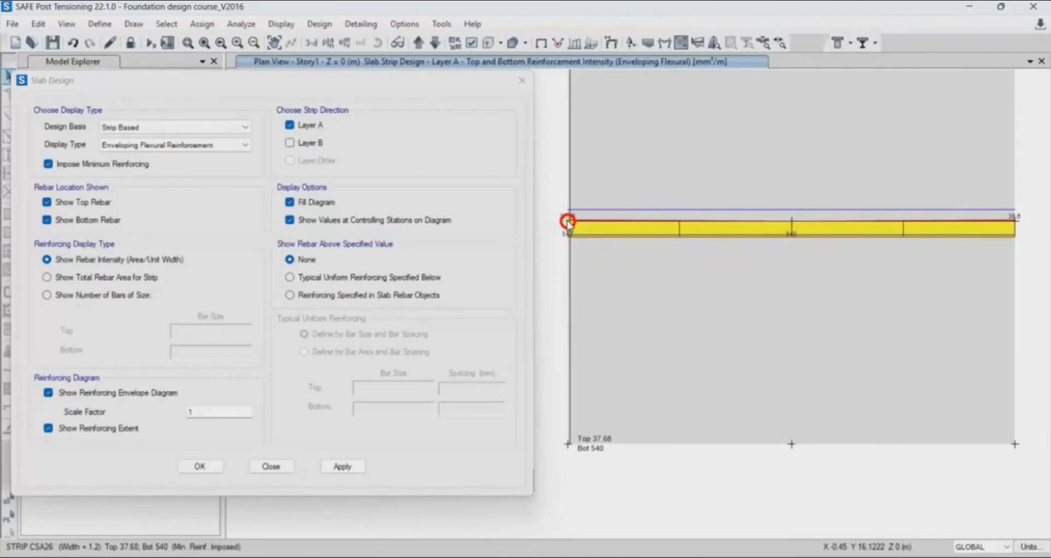
left_click(791, 223)
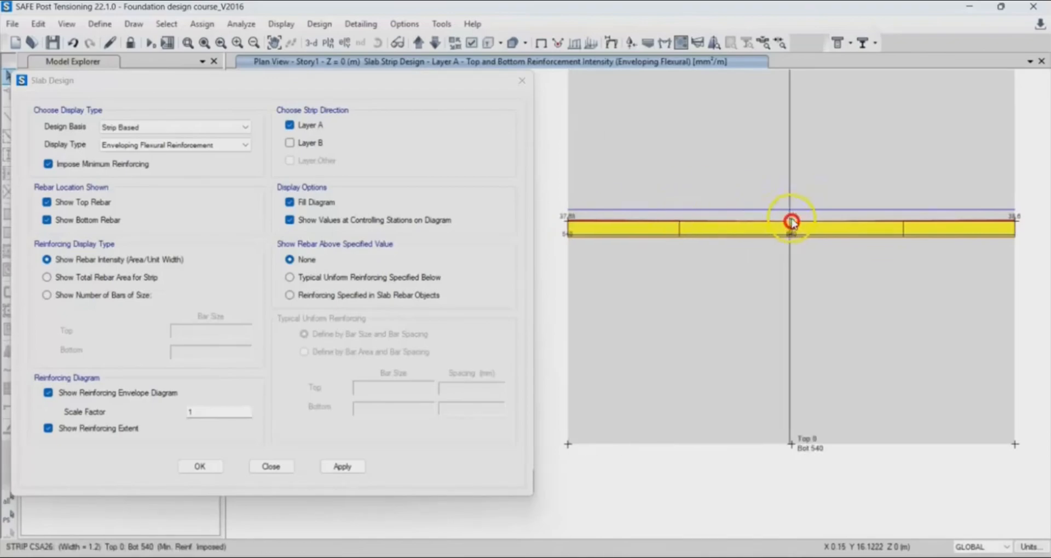
left_click(849, 223)
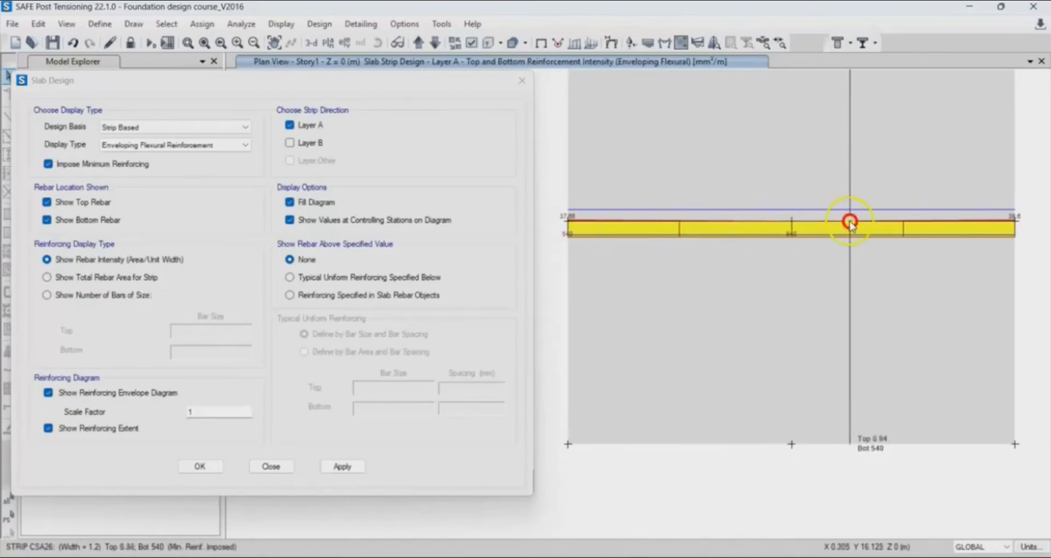
left_click(796, 221)
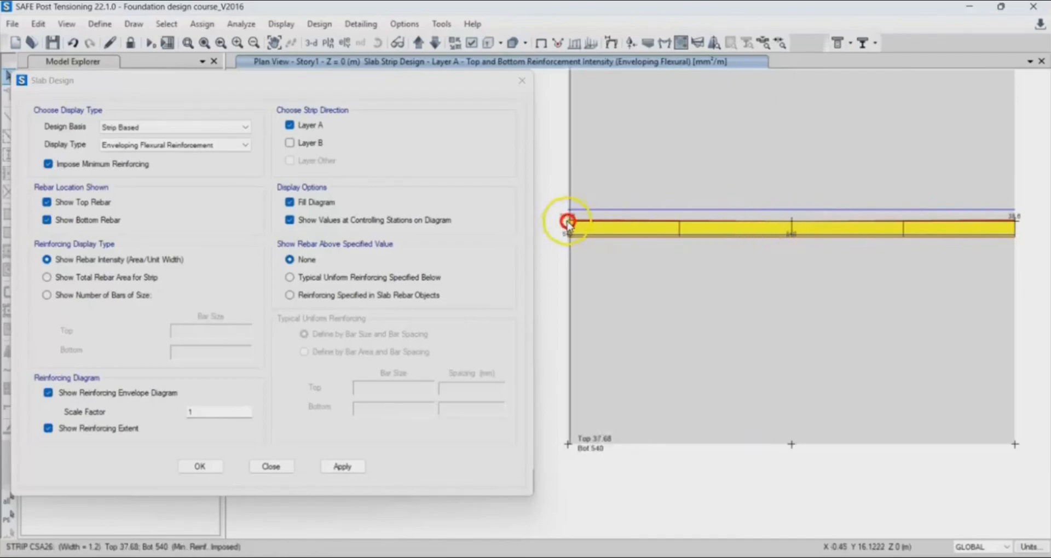
Probe the reinforcement intensity at closely spaced stations around the left end of the layer A strip.
scroll(572, 221, "up", 5)
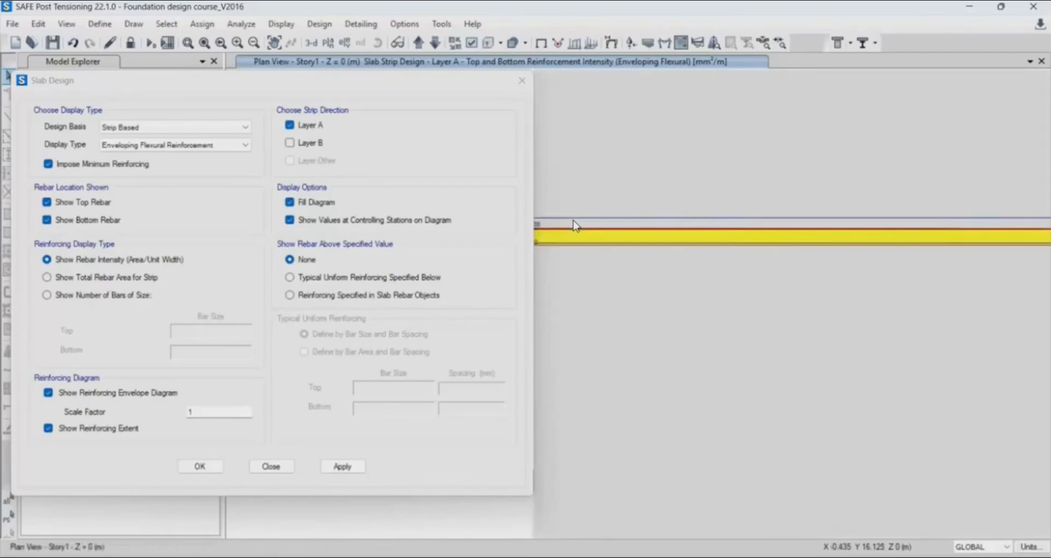
middle_click_drag(584, 237, 736, 219)
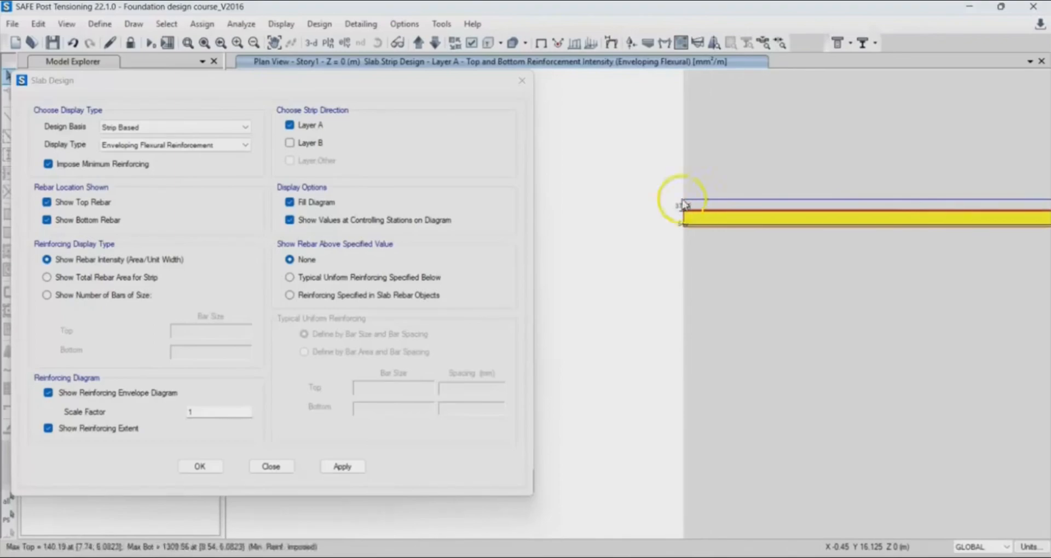
left_click(696, 213)
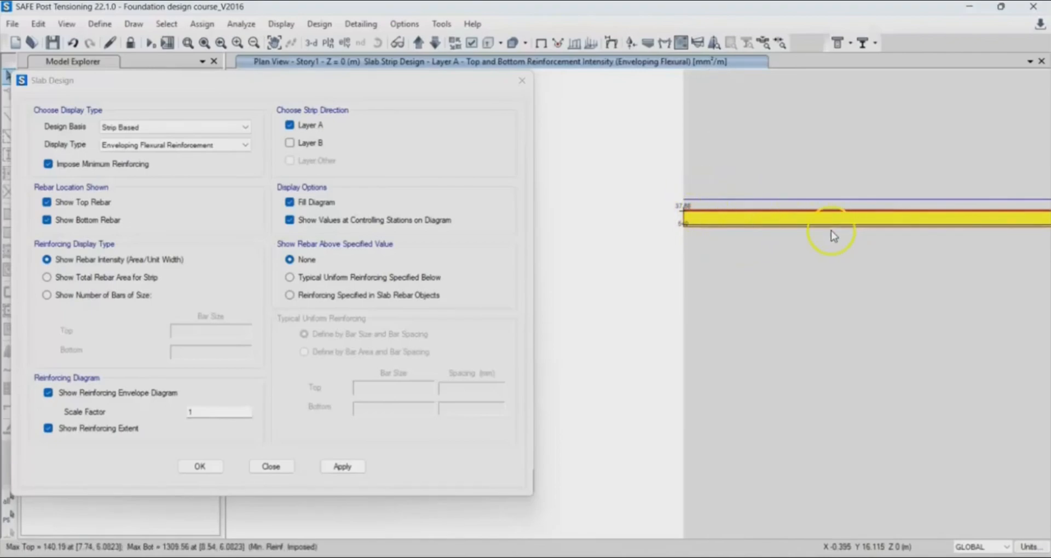
left_click(689, 213)
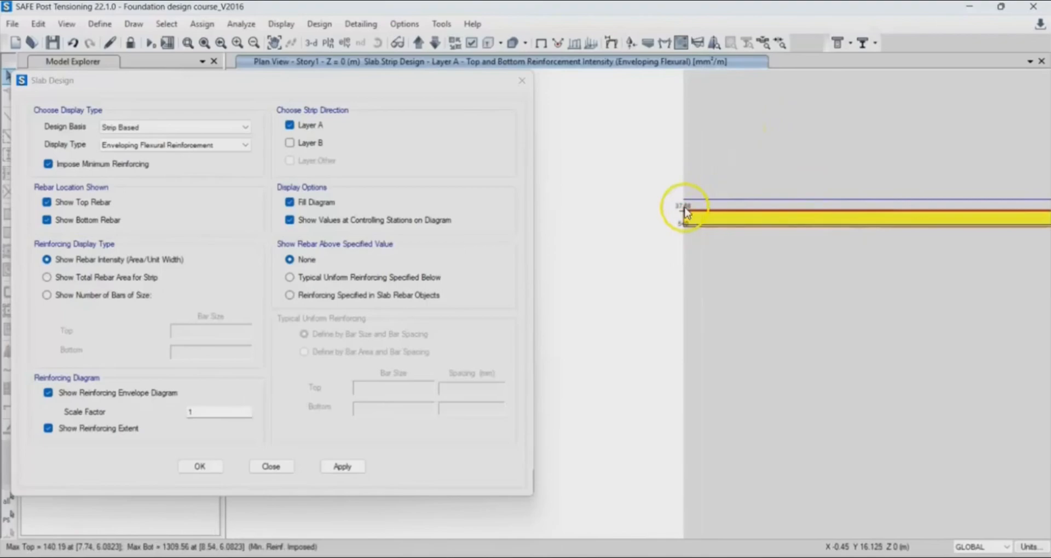
left_click(730, 212)
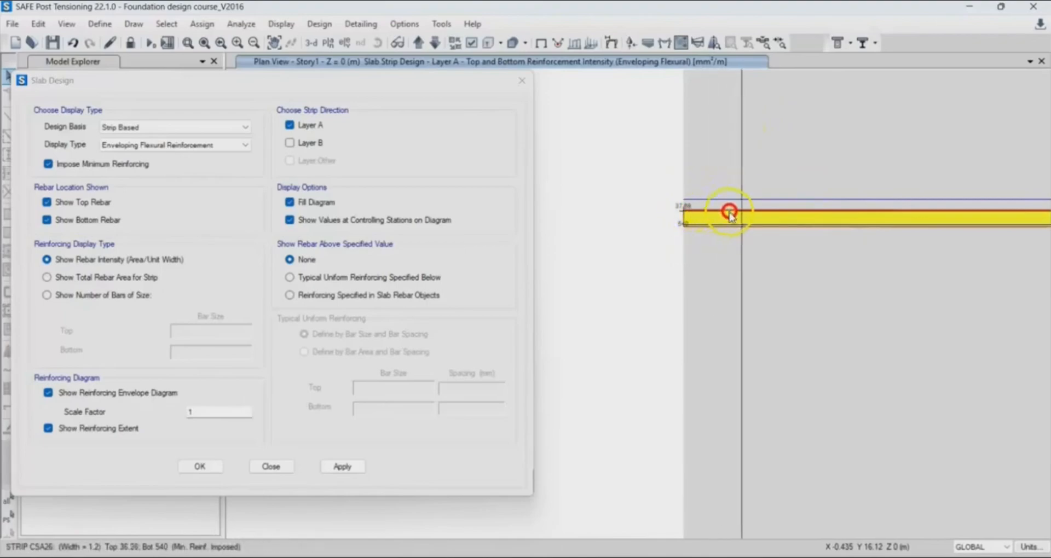
left_click(685, 212)
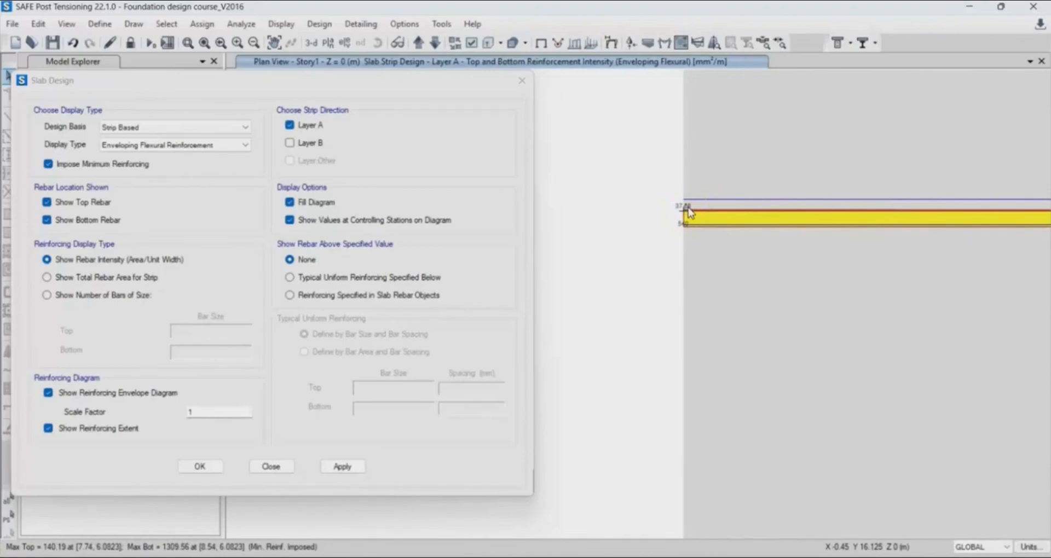
left_click(720, 213)
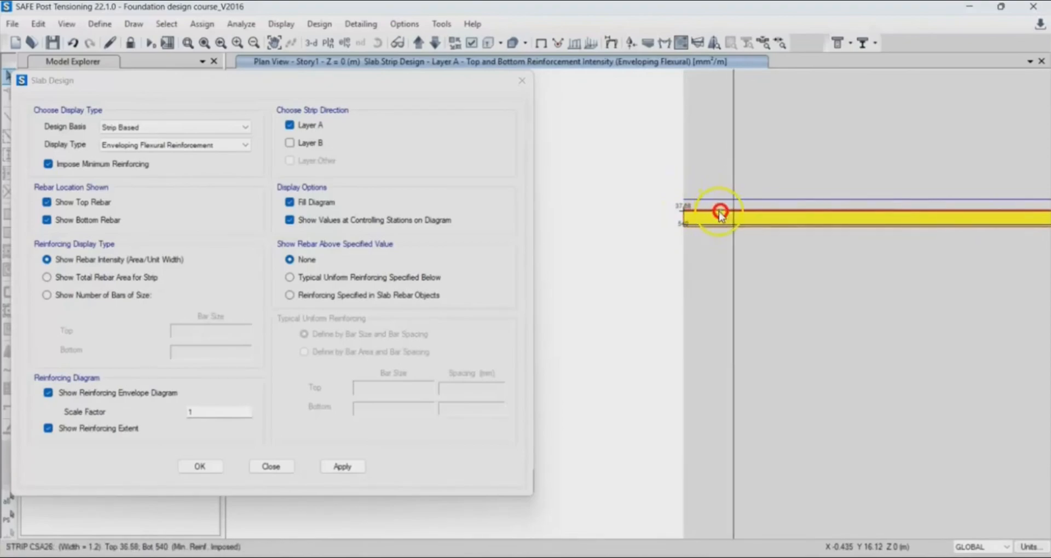
scroll(718, 211, "down", 3)
left_click(772, 213)
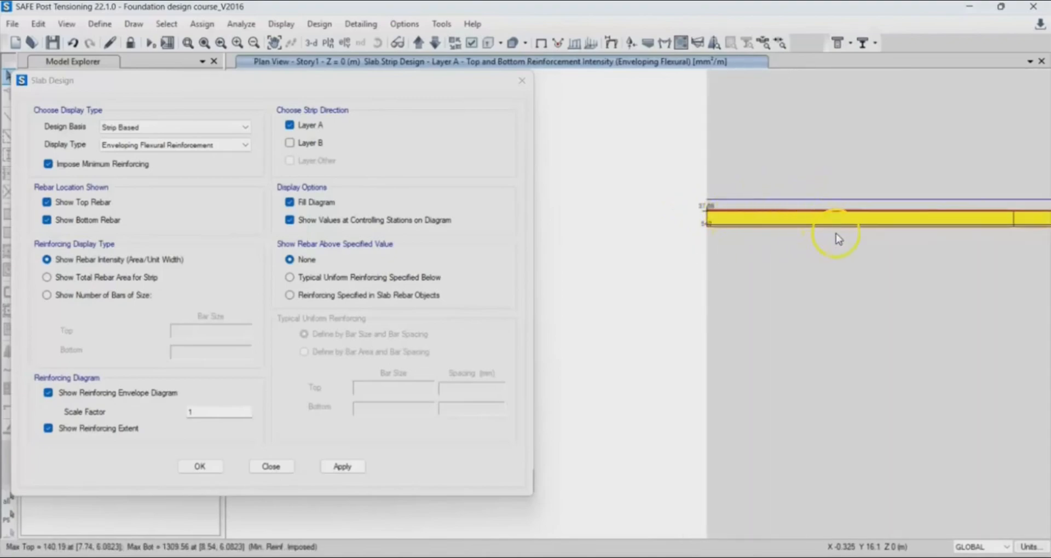
middle_click_drag(837, 234, 703, 251)
left_click(592, 245)
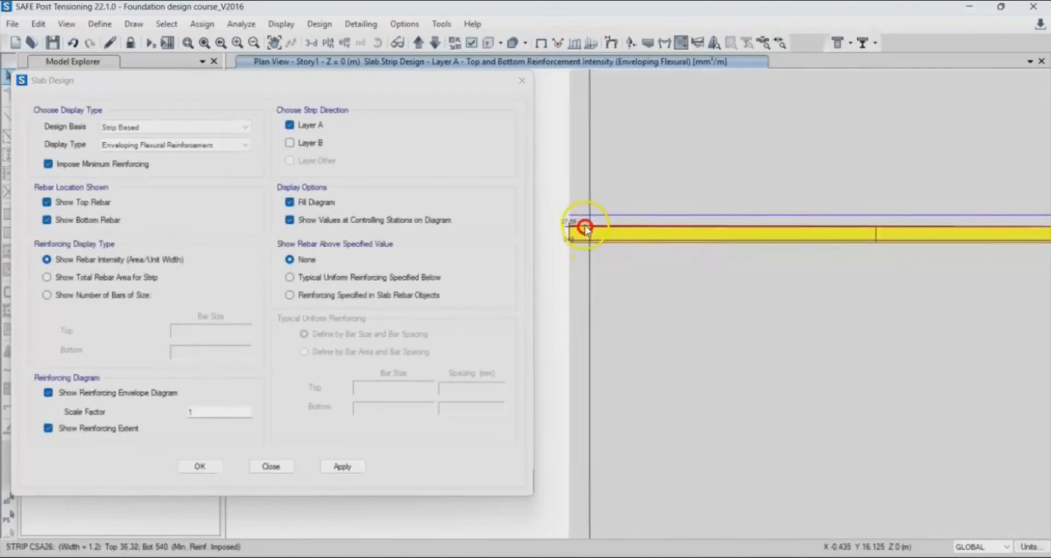
left_click(569, 228)
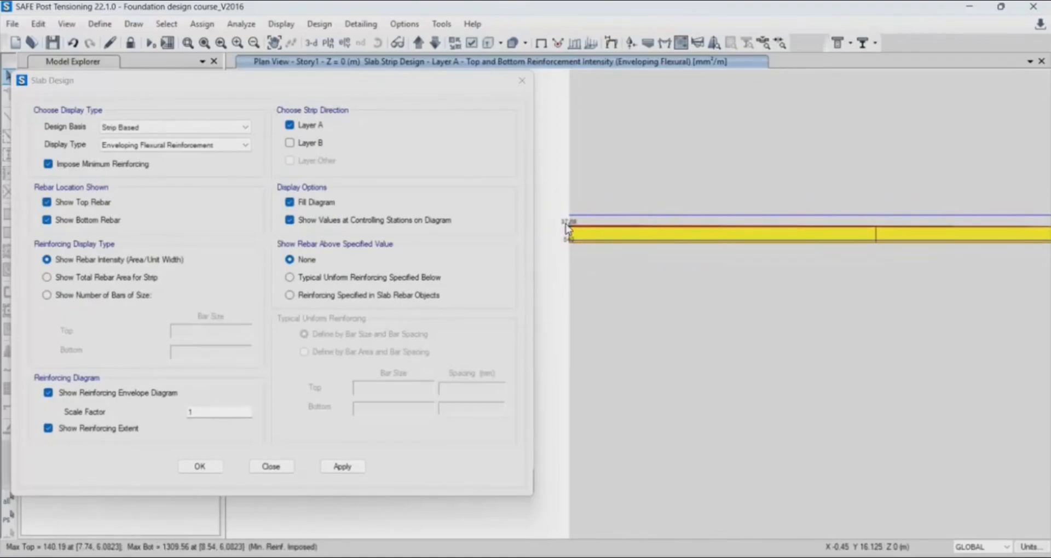
left_click(569, 228)
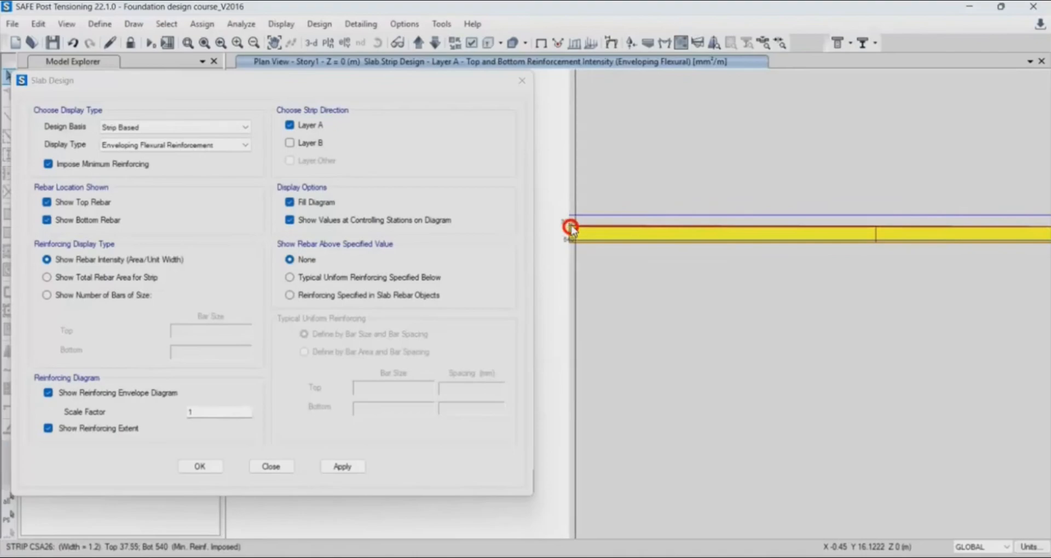
left_click(570, 228)
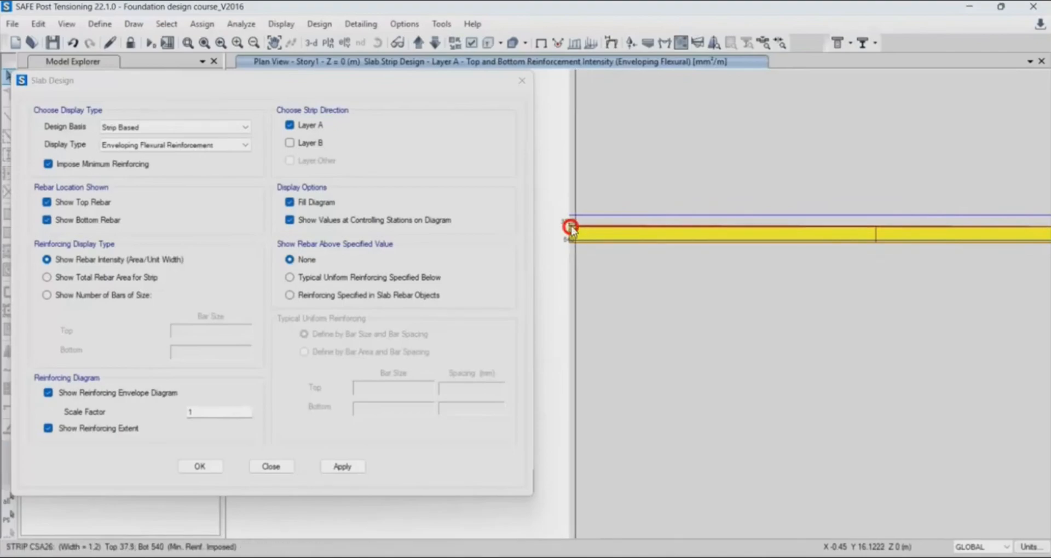
left_click(582, 230)
left_click_drag(582, 230, 684, 224)
Recheck the layer A strip's left end against the full footing, and read the reinforcement intensity at its center.
scroll(692, 220, "down", 5)
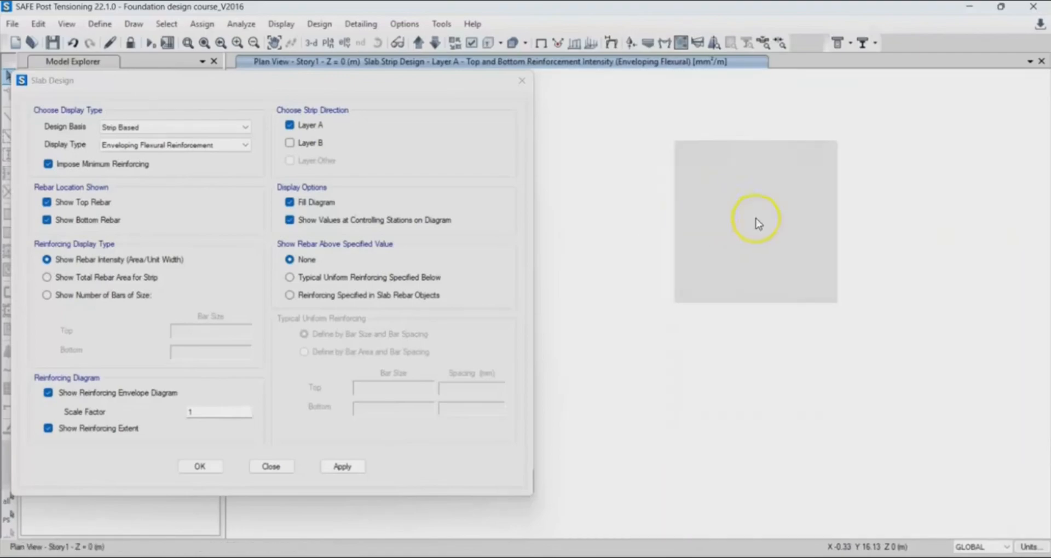
scroll(747, 217, "up", 5)
scroll(745, 221, "down", 3)
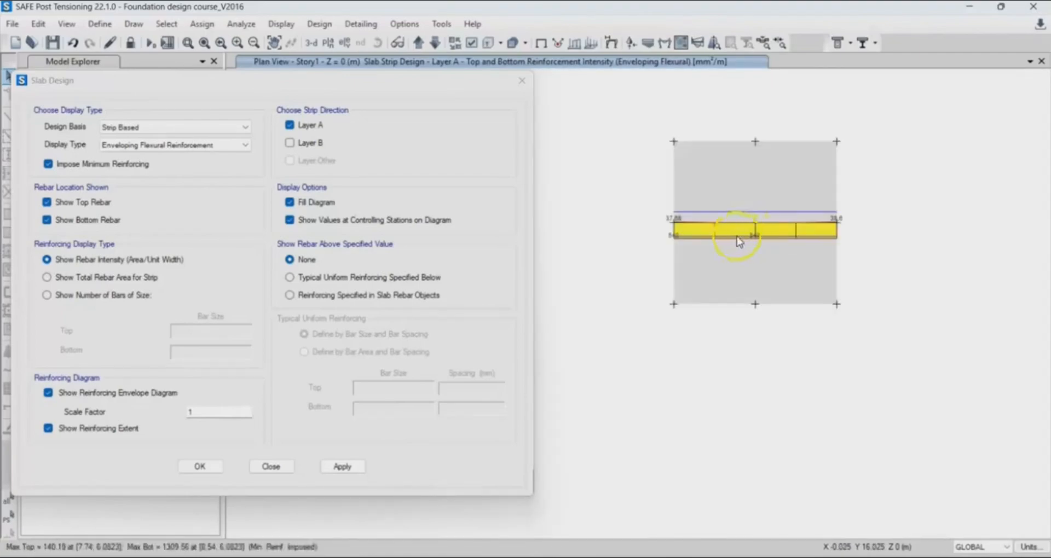
left_click(676, 223)
scroll(676, 224, "up", 3)
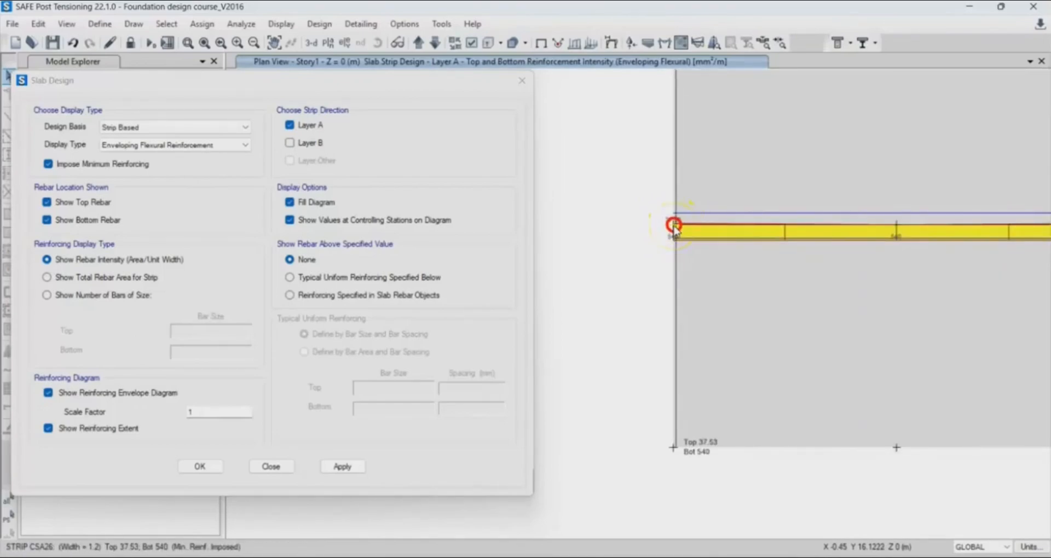
middle_click_drag(911, 238, 671, 200)
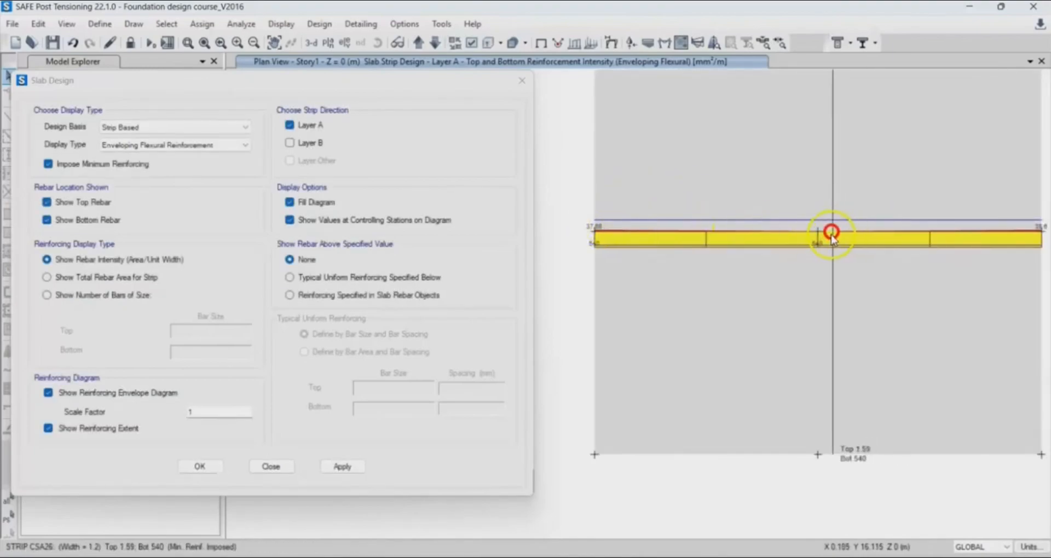
left_click(831, 236)
left_click(816, 234)
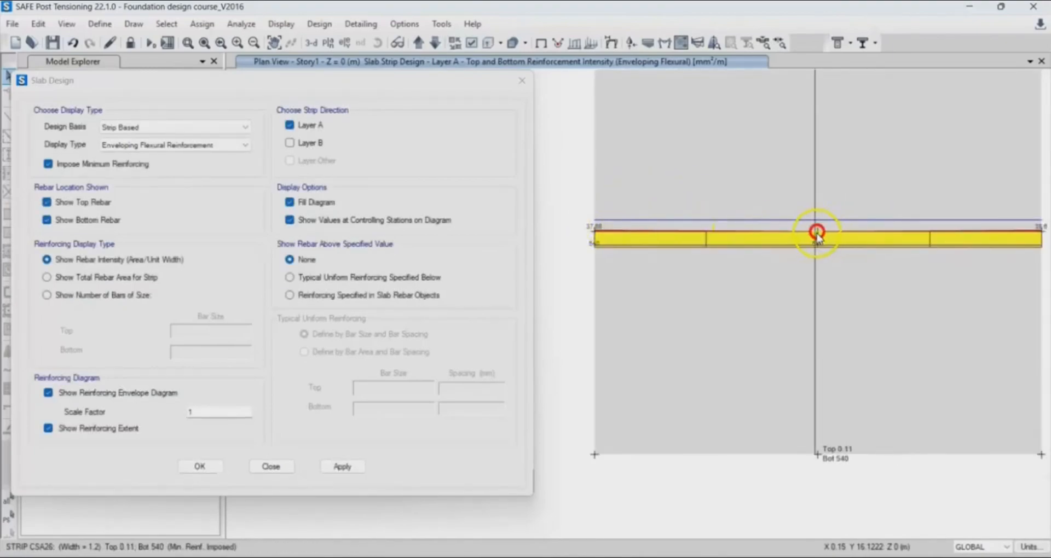
left_click_drag(817, 234, 819, 235)
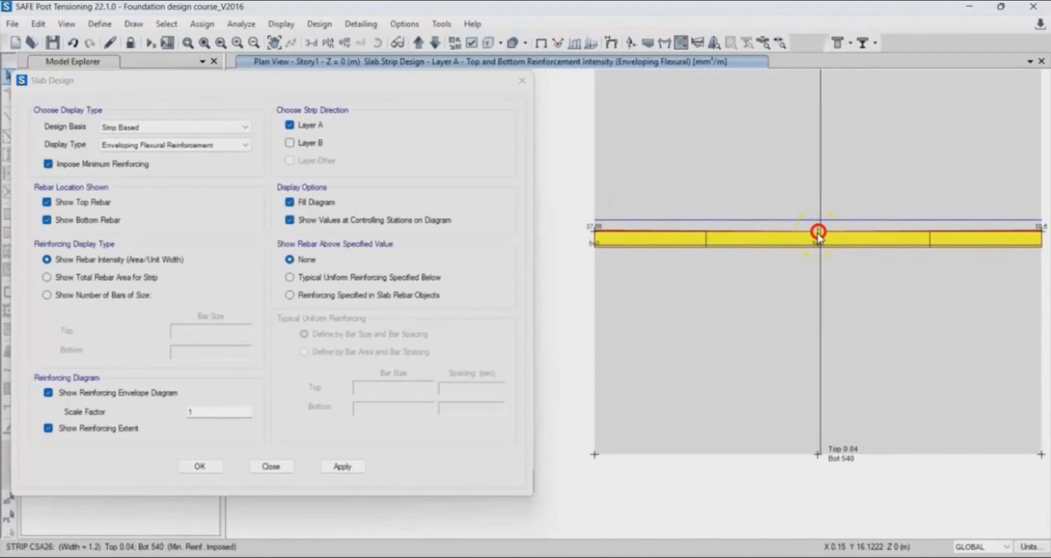
left_click_drag(819, 236, 818, 235)
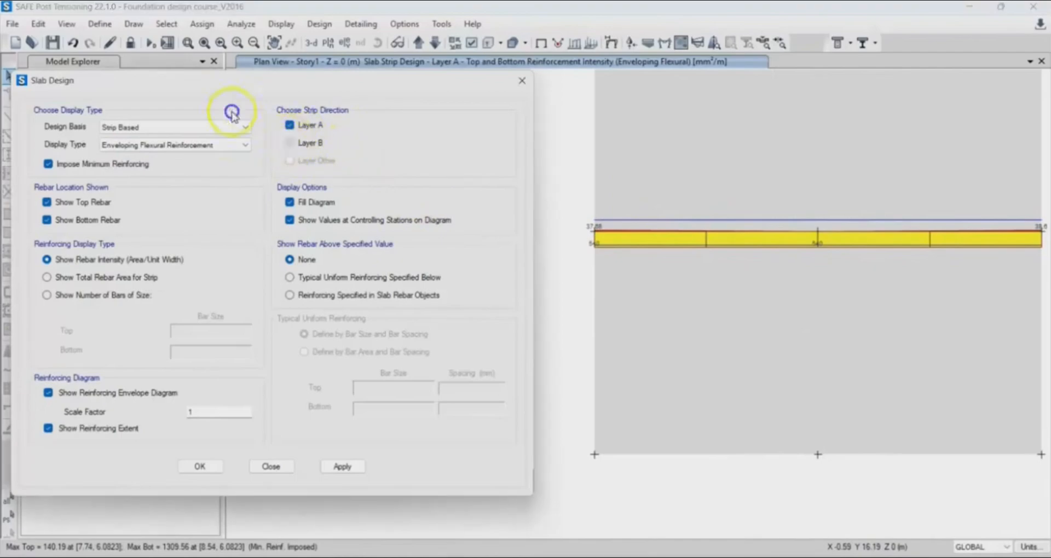
Display the reinforcement intensity for layer B strips only and inspect the upper half of the corner footing's strip.
left_click(290, 143)
left_click(290, 125)
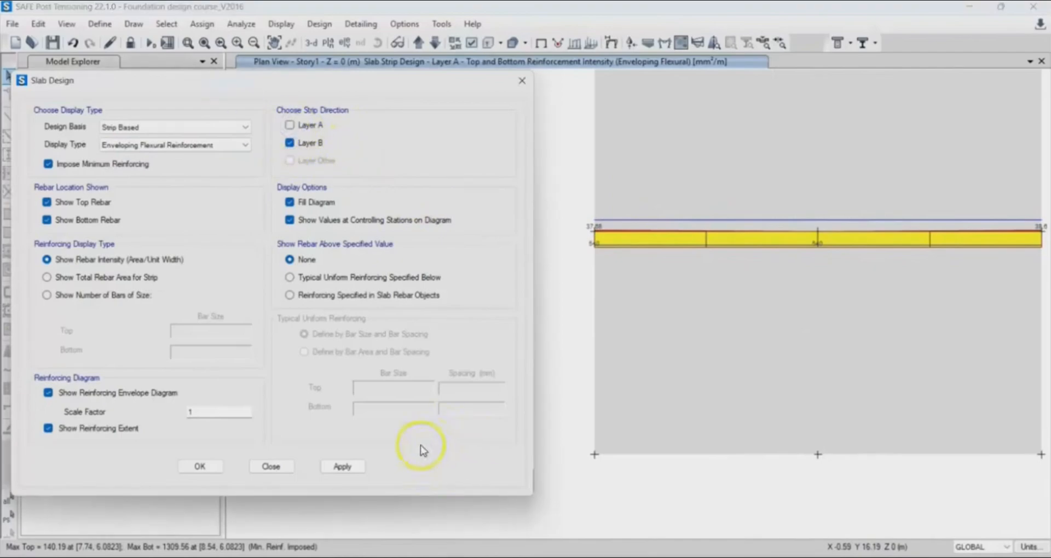
left_click(356, 466)
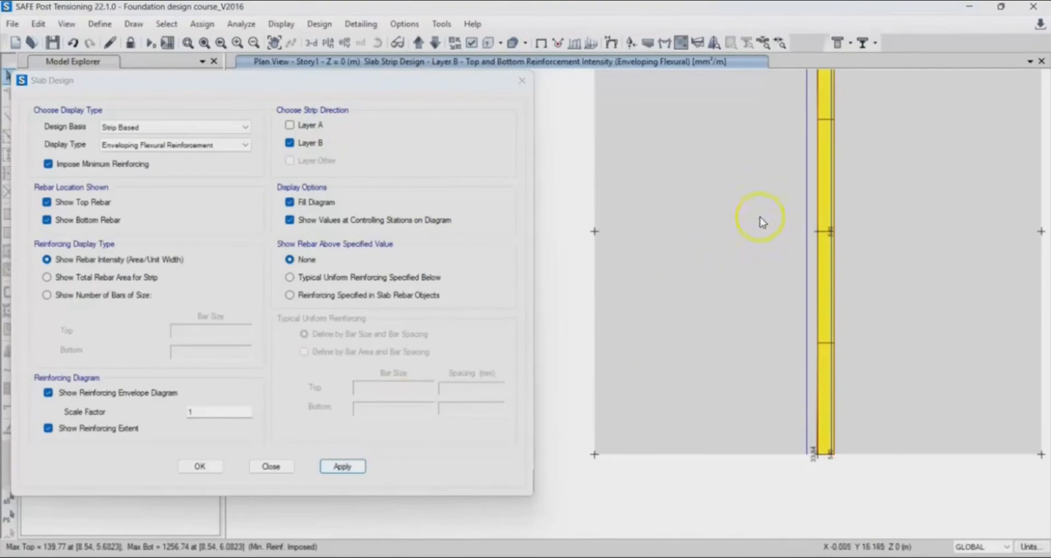
left_click(722, 301)
left_click(775, 114)
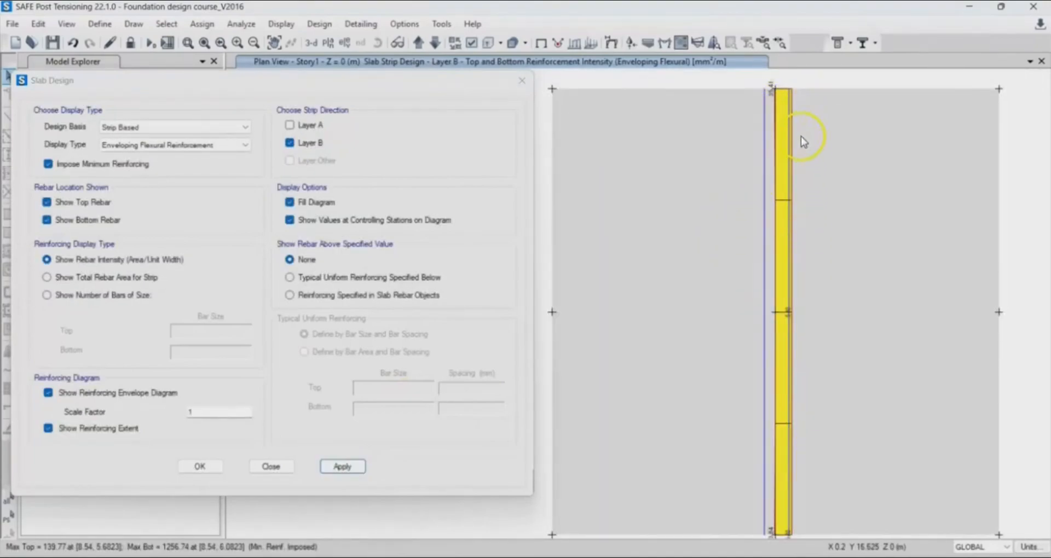
left_click(775, 170)
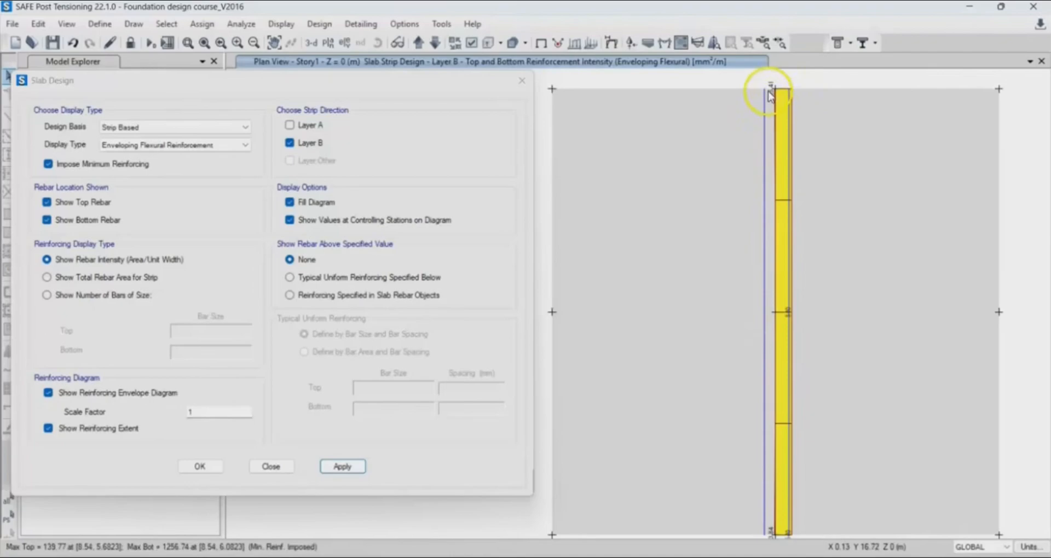
Switch the reinforcement intensity display back to layer A strips only and check the corner footing's strip.
left_click(290, 126)
left_click(289, 143)
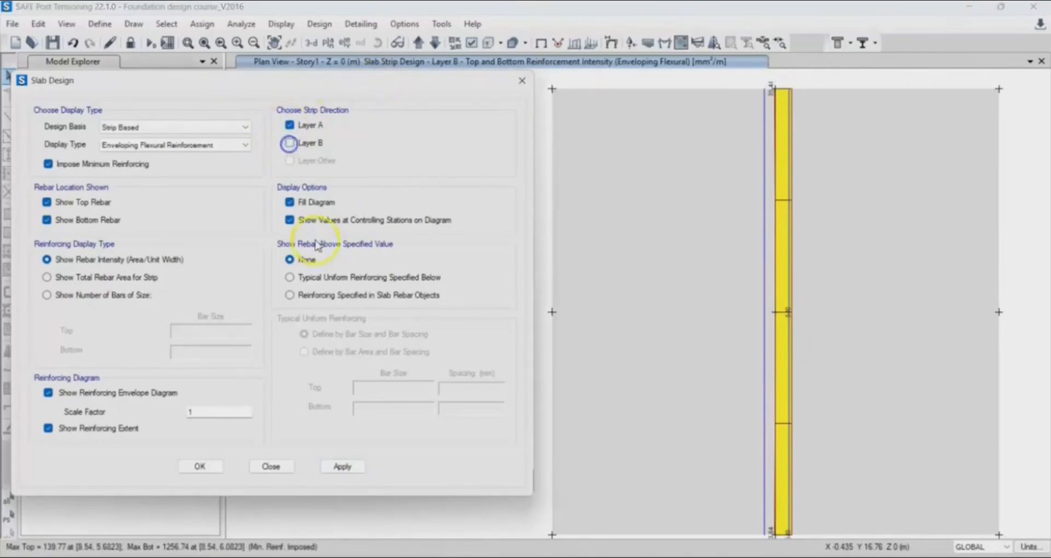
left_click(344, 465)
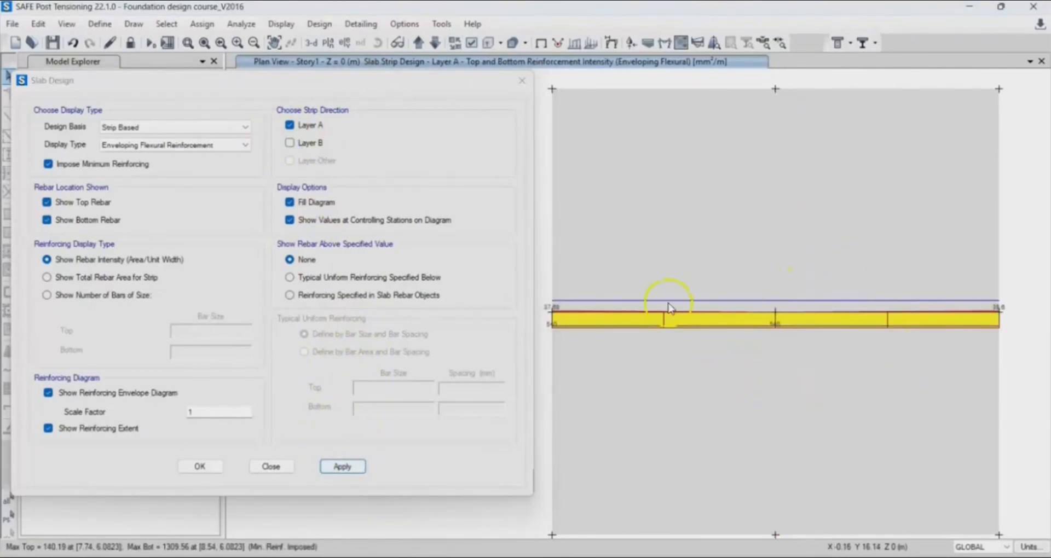
left_click(709, 315)
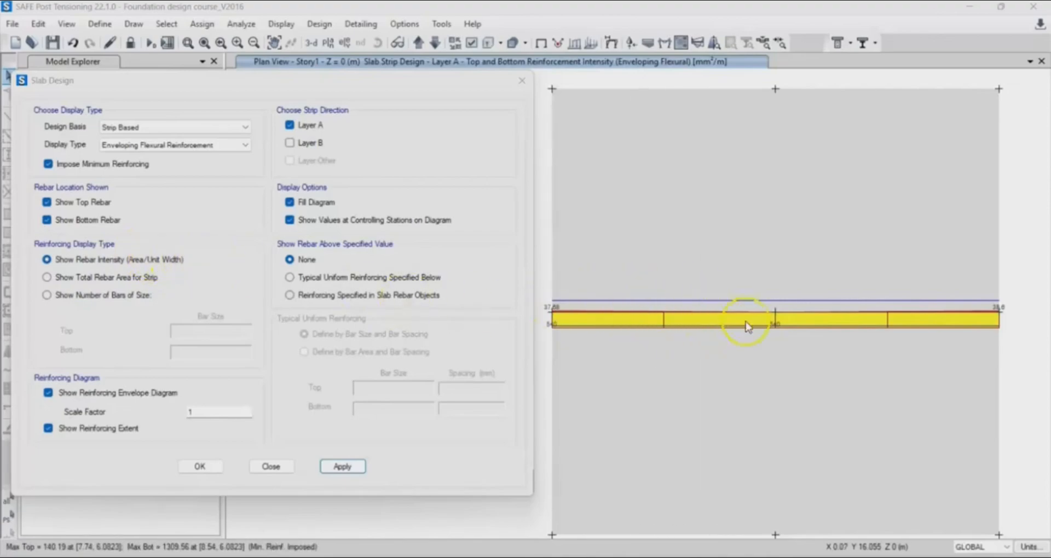
Inspect the Layer A strip's reinforcement intensity near its midpoint, and switch the diagram to the total rebar area for the strip.
mouse_move(779, 312)
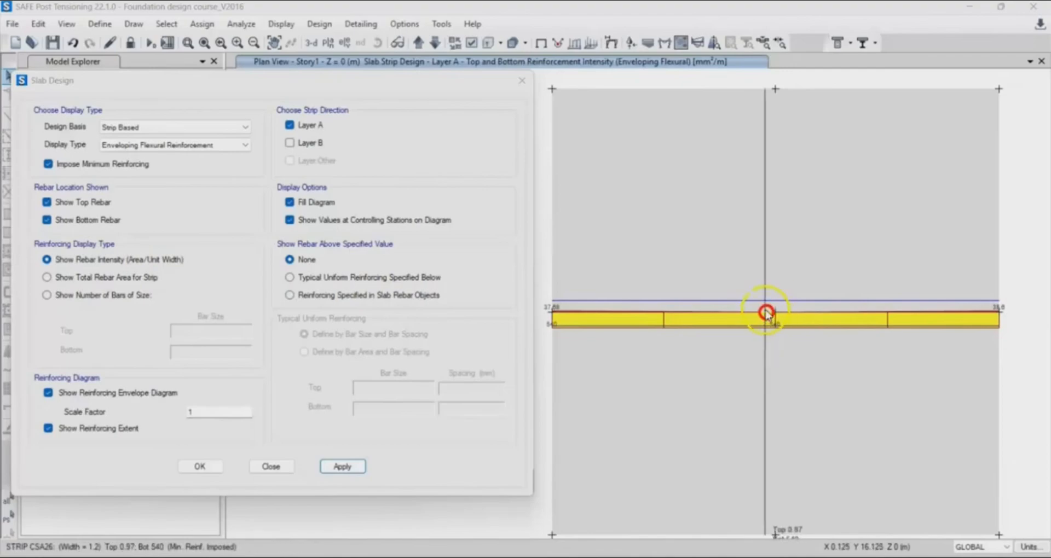
left_click(771, 317)
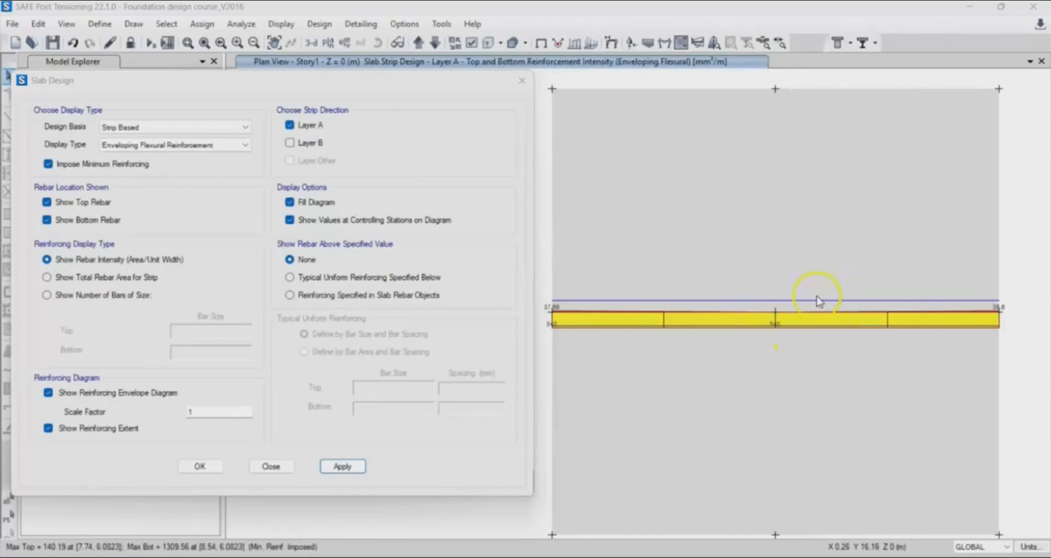
left_click(776, 313)
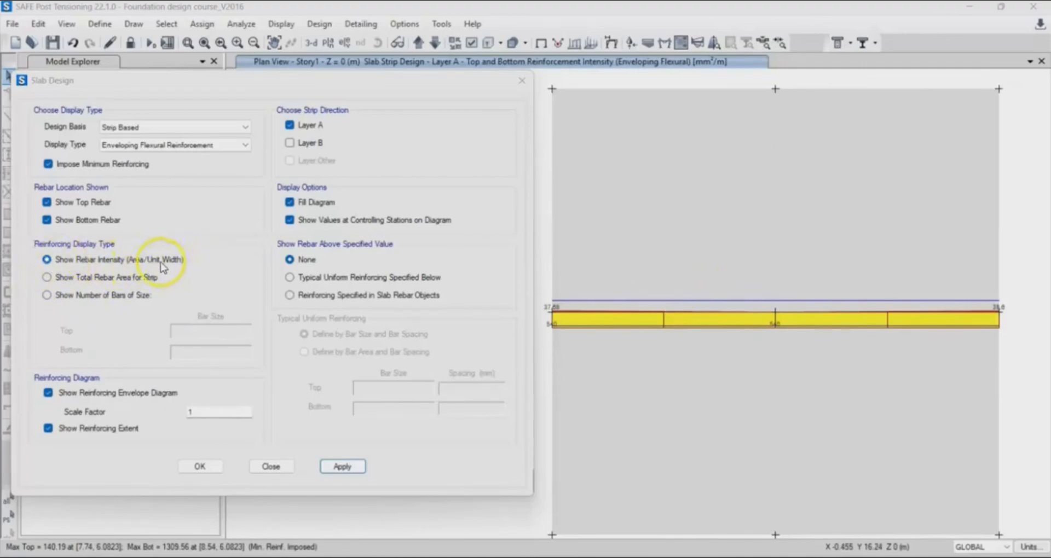
left_click(48, 277)
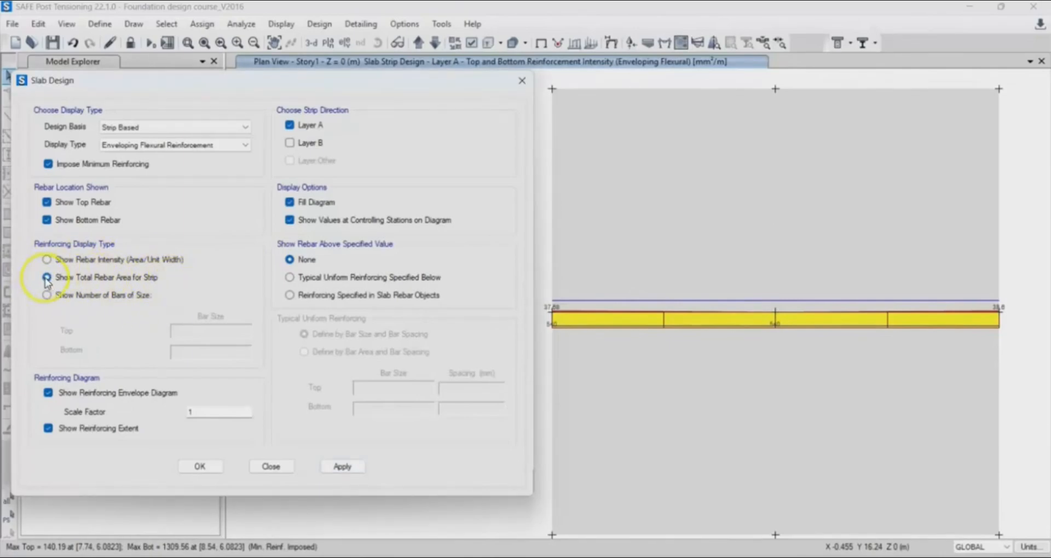
left_click(342, 466)
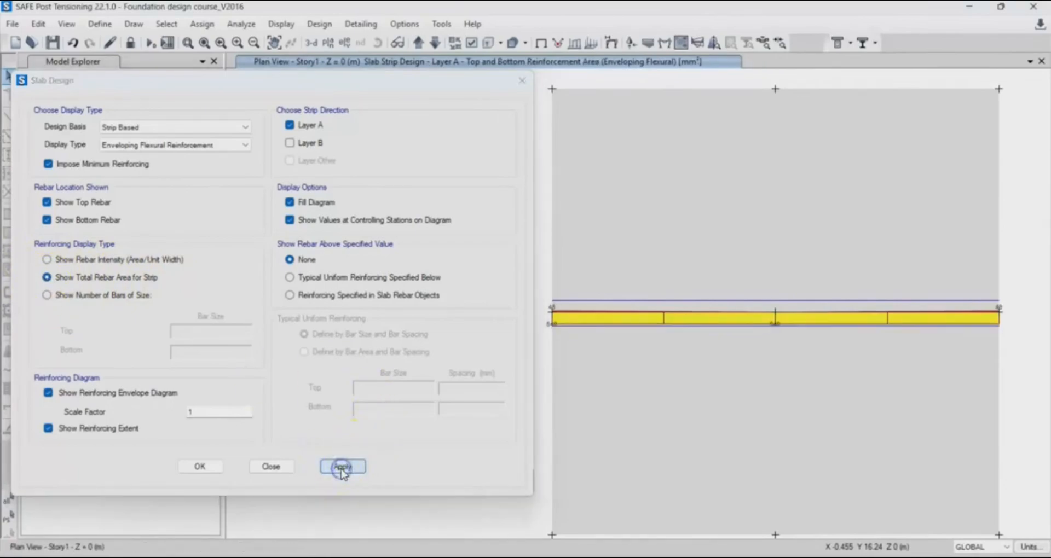
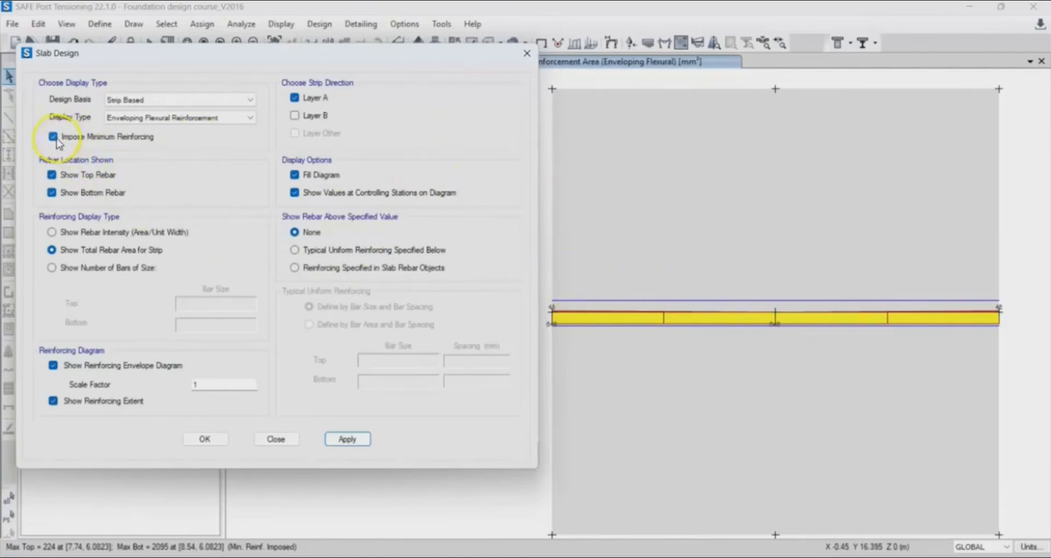
Compare the strip's total rebar area without minimum reinforcing imposed, and reapply the diagram with the minimum imposed.
left_click(54, 138)
left_click(347, 439)
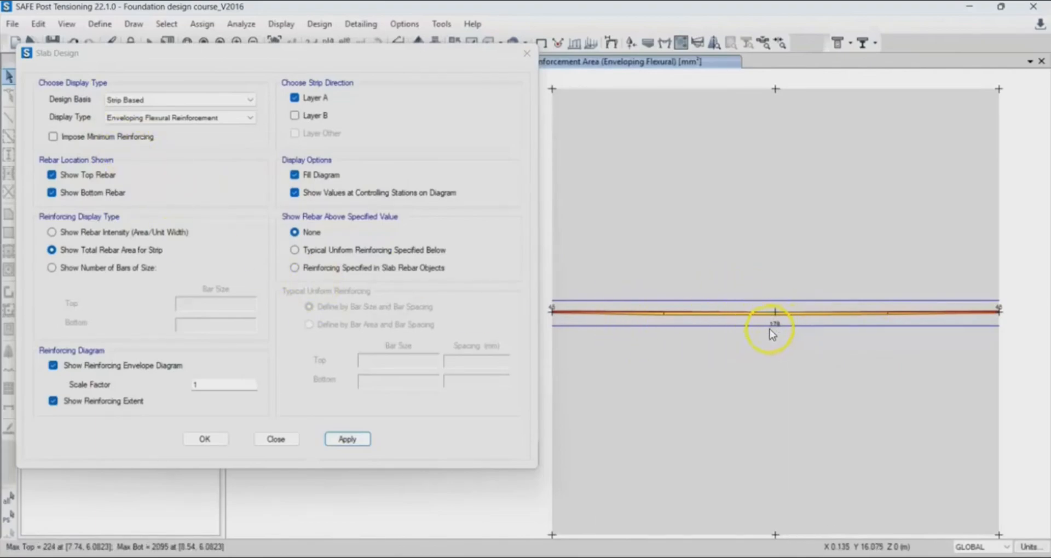
left_click(53, 137)
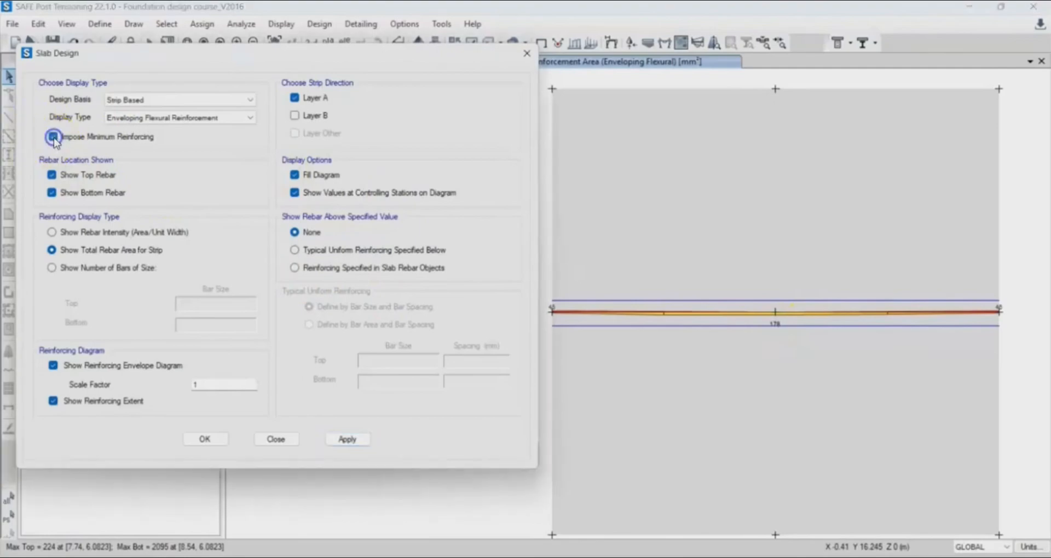
left_click(344, 438)
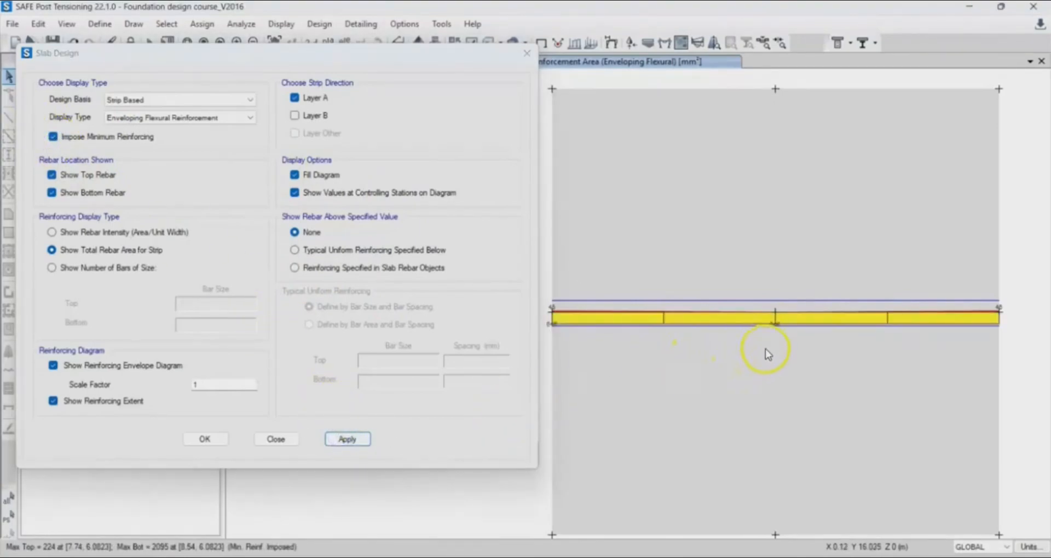
Check the total rebar area at the strip's midpoint and redisplay the reinforcement as rebar intensity (area/unit width).
scroll(770, 310, "up", 2)
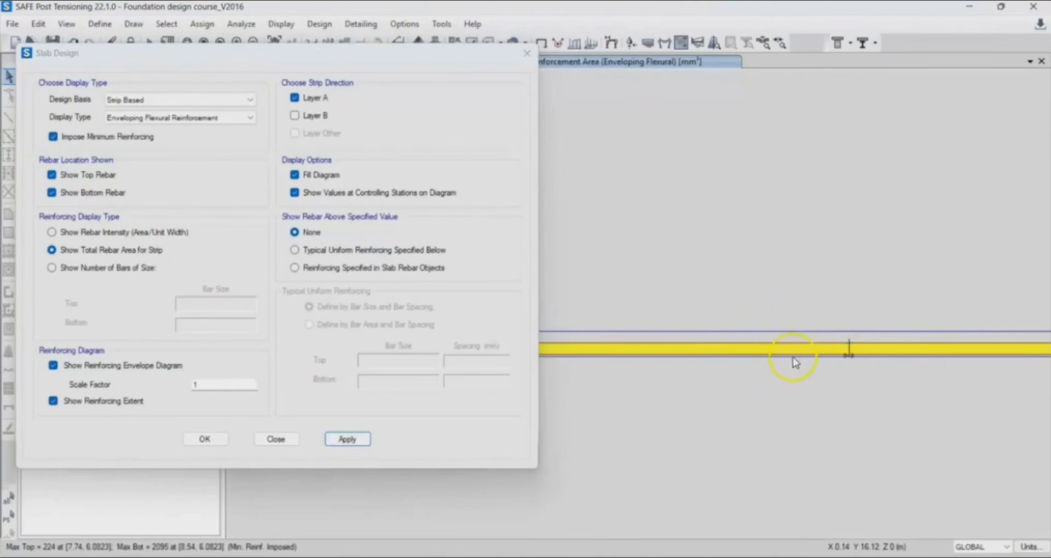
left_click(849, 345)
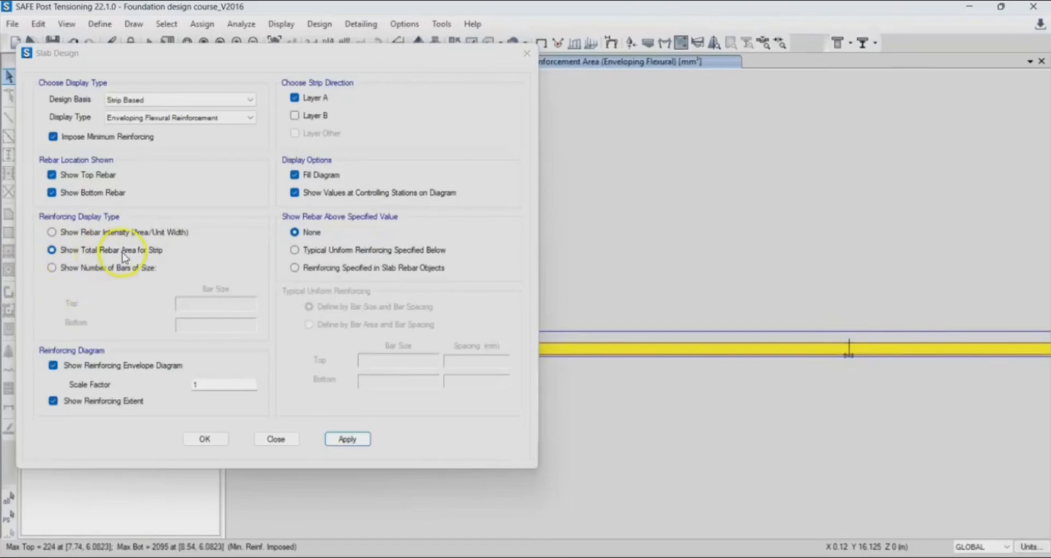
left_click(51, 233)
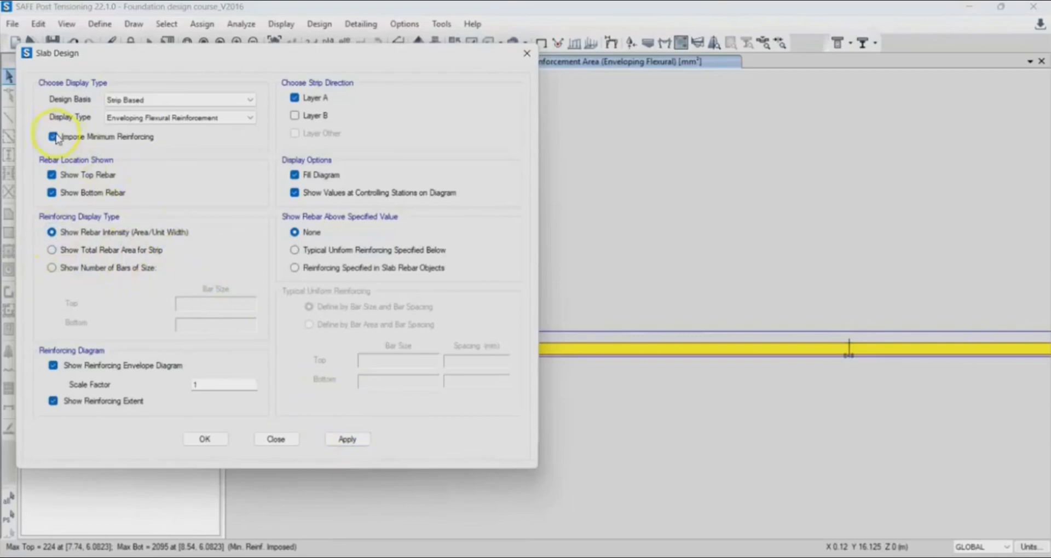
left_click(347, 439)
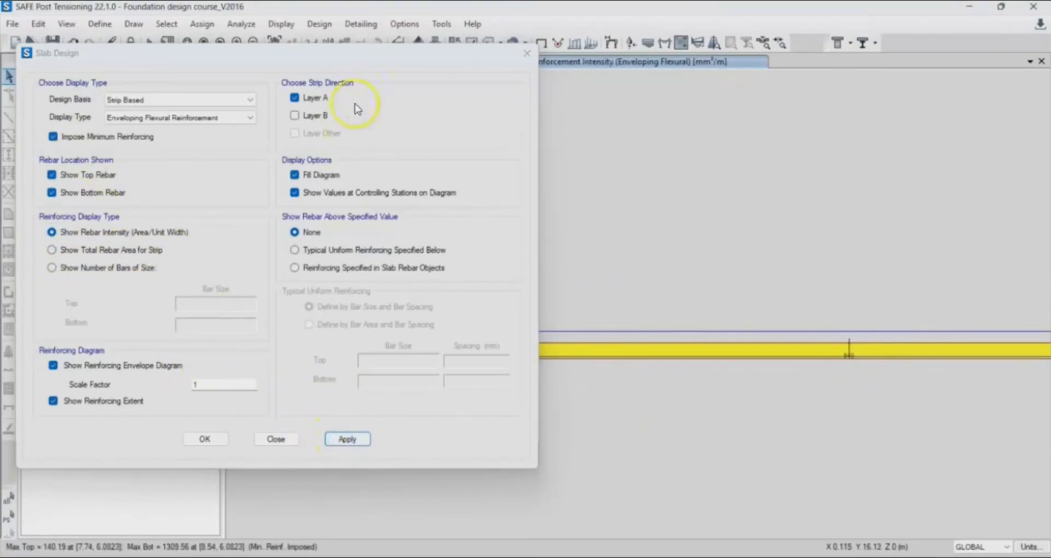
Read the rebar intensity at the strip's midpoint in the plan view.
left_click_drag(394, 52, 281, 48)
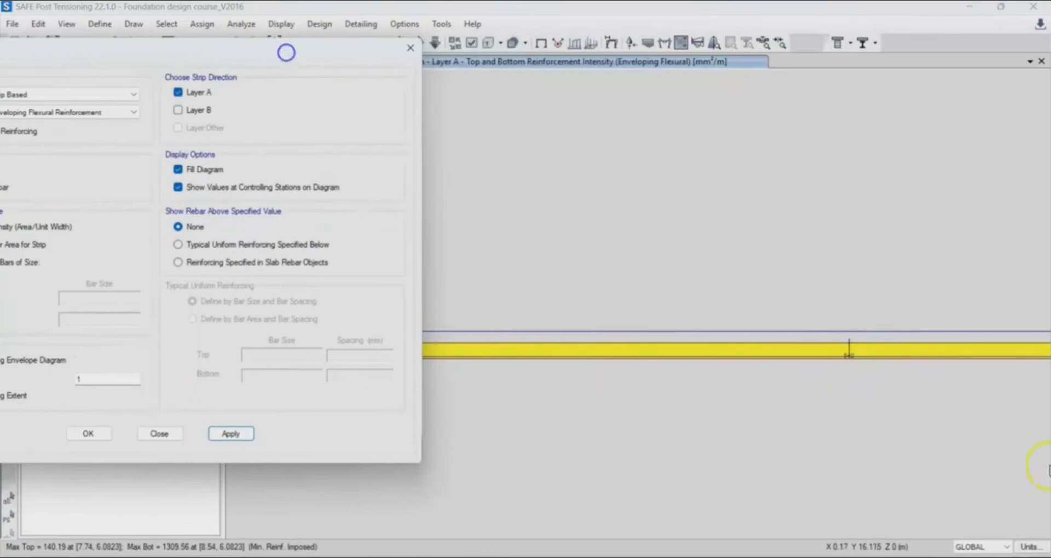
left_click(848, 345)
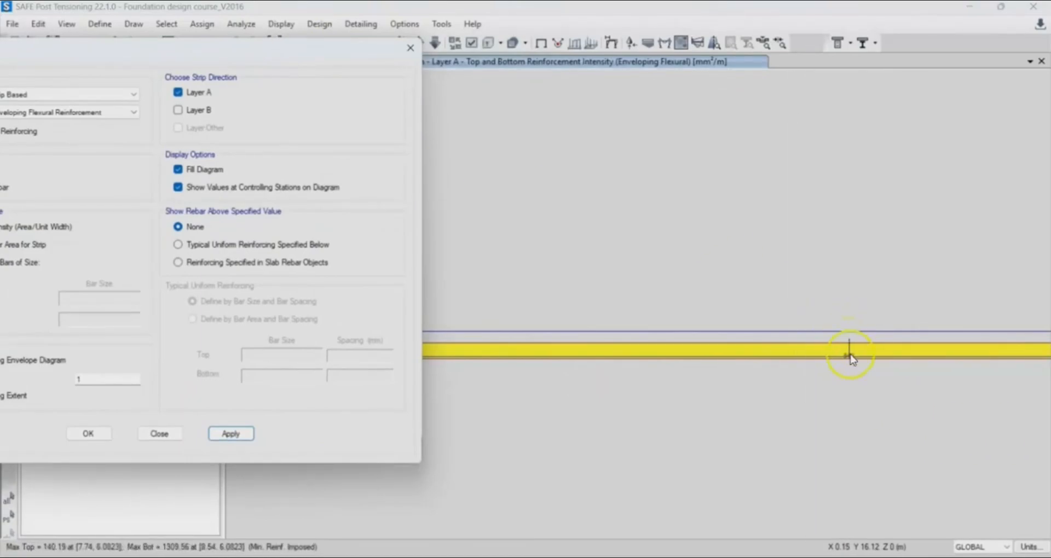
left_click(849, 345)
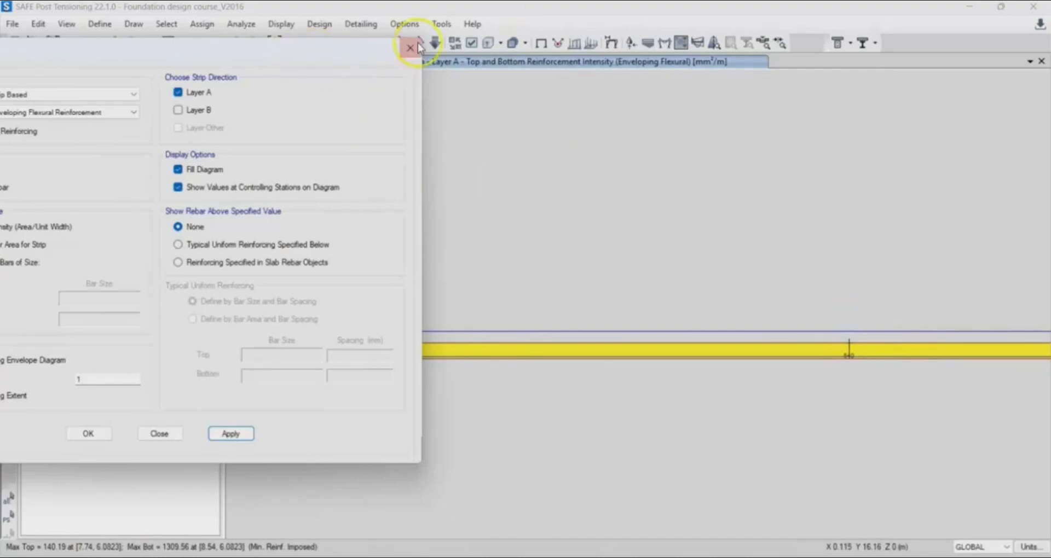
scroll(683, 272, "down", 5)
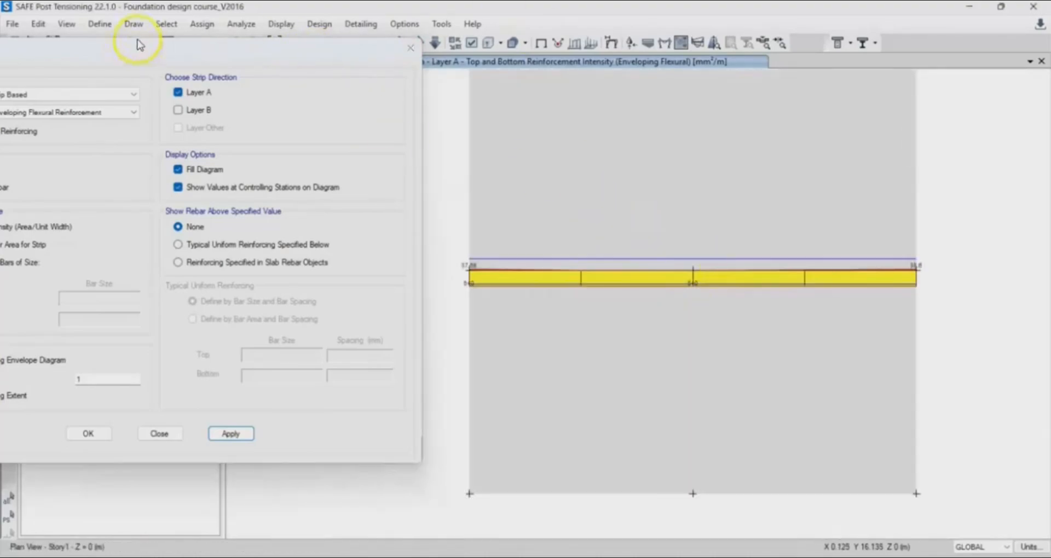
Select the number of bars of size as the reinforcing display type in the slab design settings.
left_click_drag(165, 52, 284, 103)
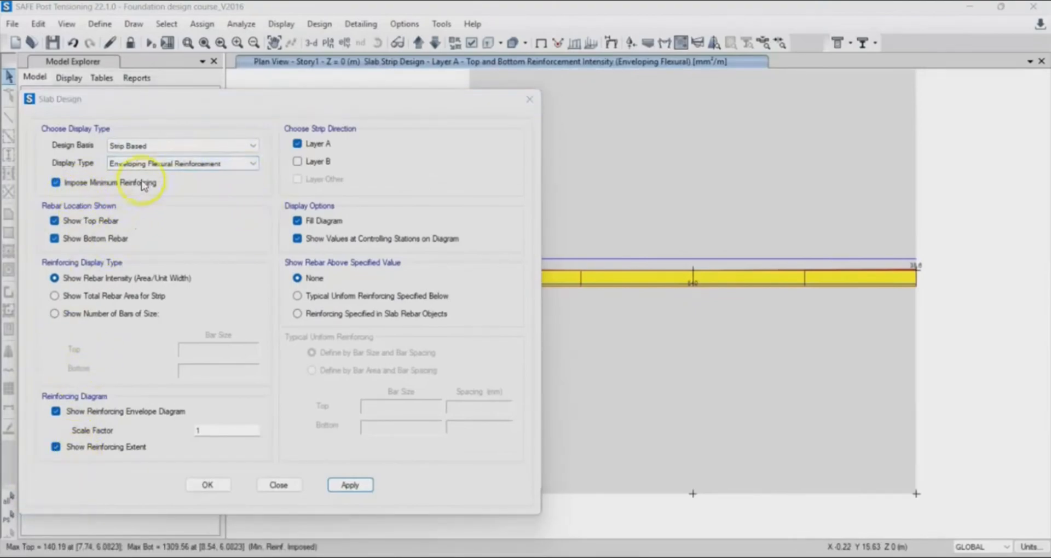
left_click(55, 296)
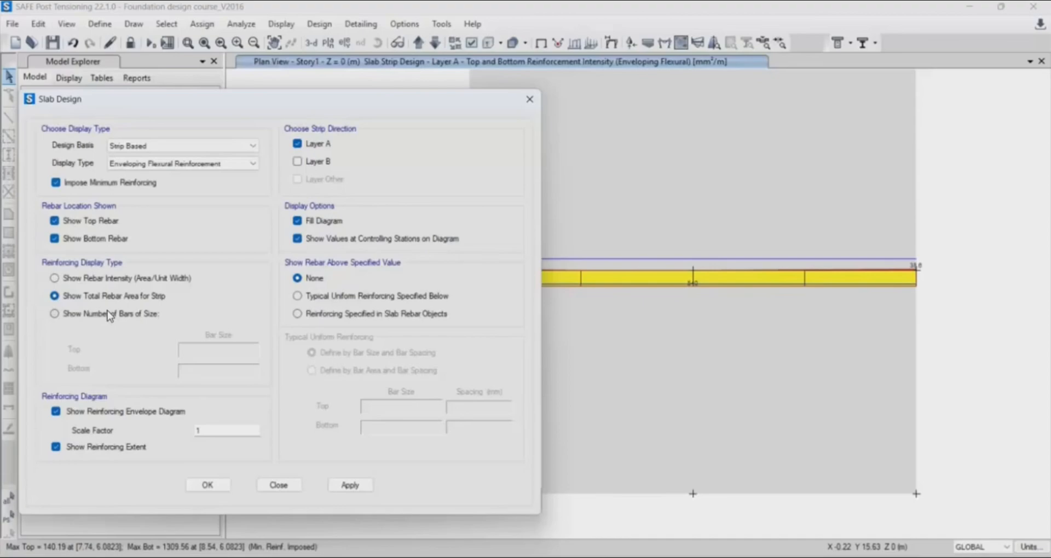
left_click(55, 313)
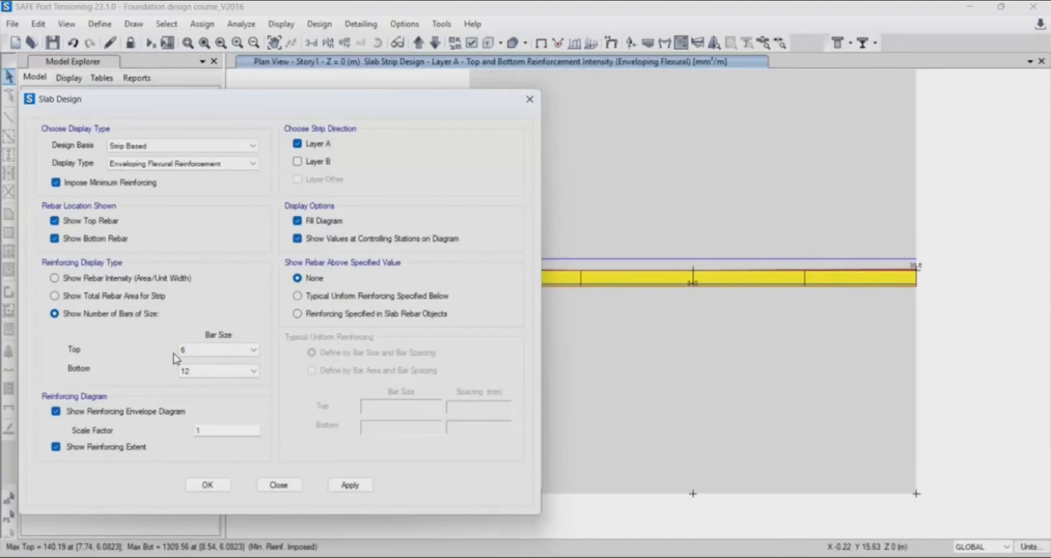
Look through the available top and bottom bar sizes for the number-of-bars display without changing them.
left_click(197, 372)
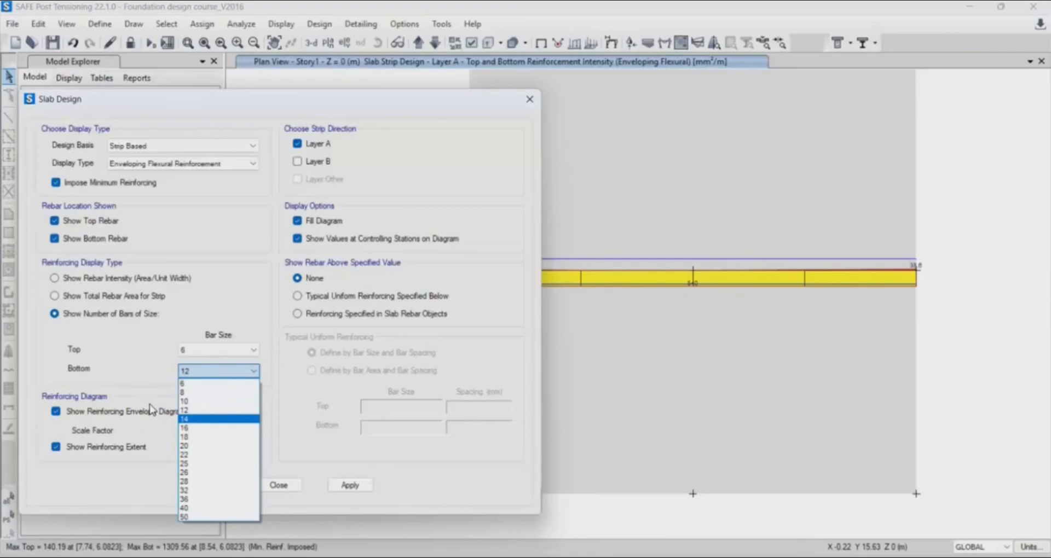
left_click(135, 366)
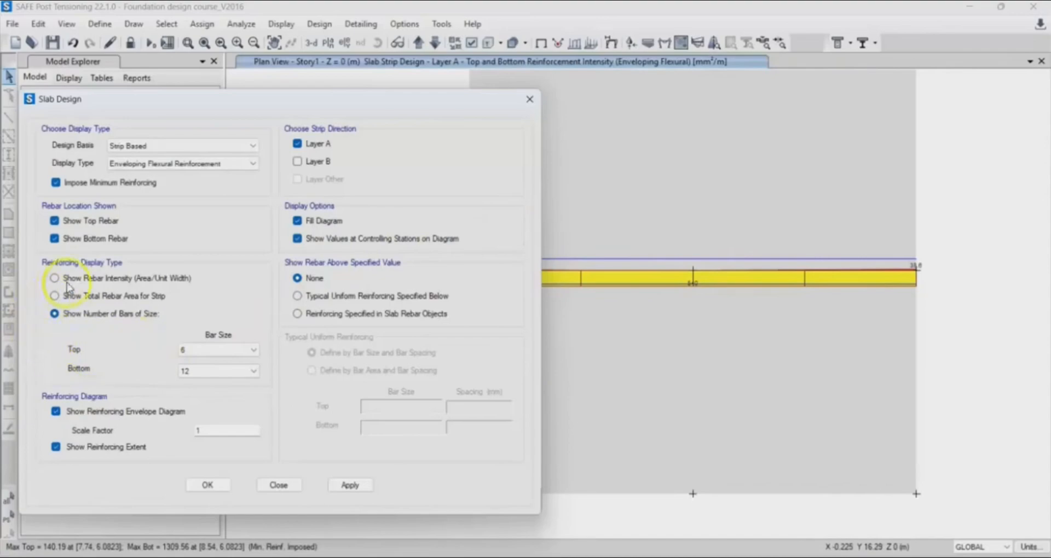
left_click(183, 374)
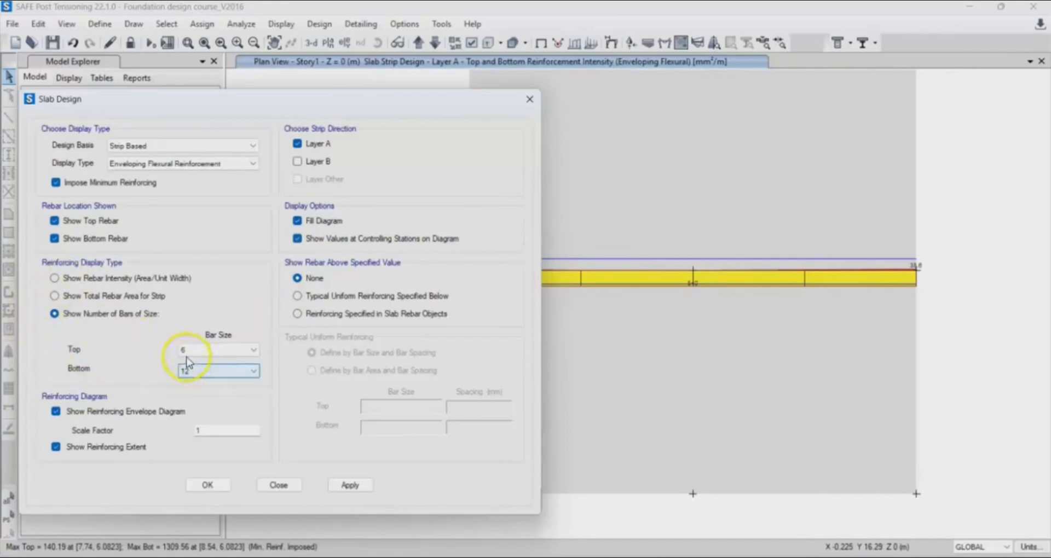
left_click(188, 350)
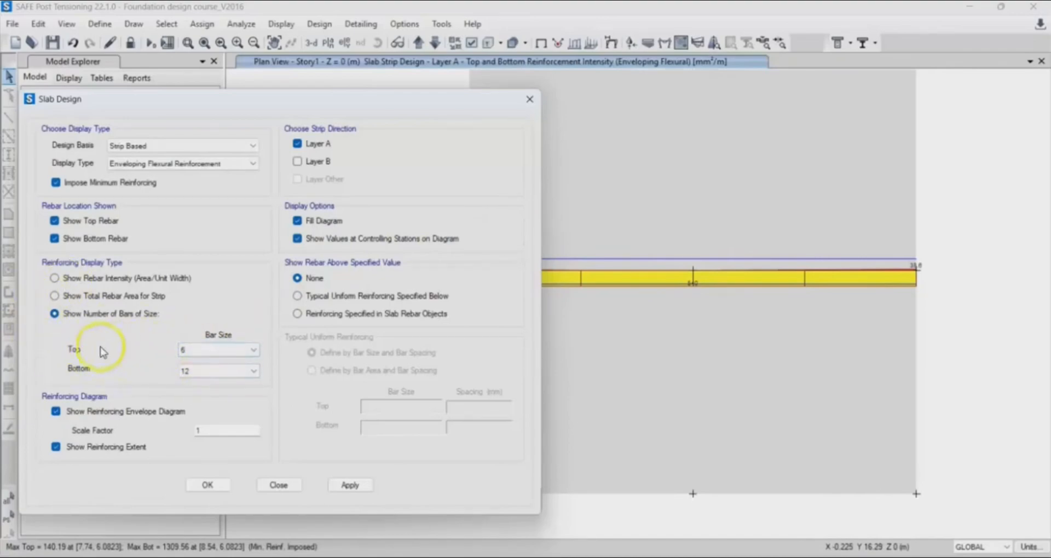
left_click(200, 351)
left_click(201, 353)
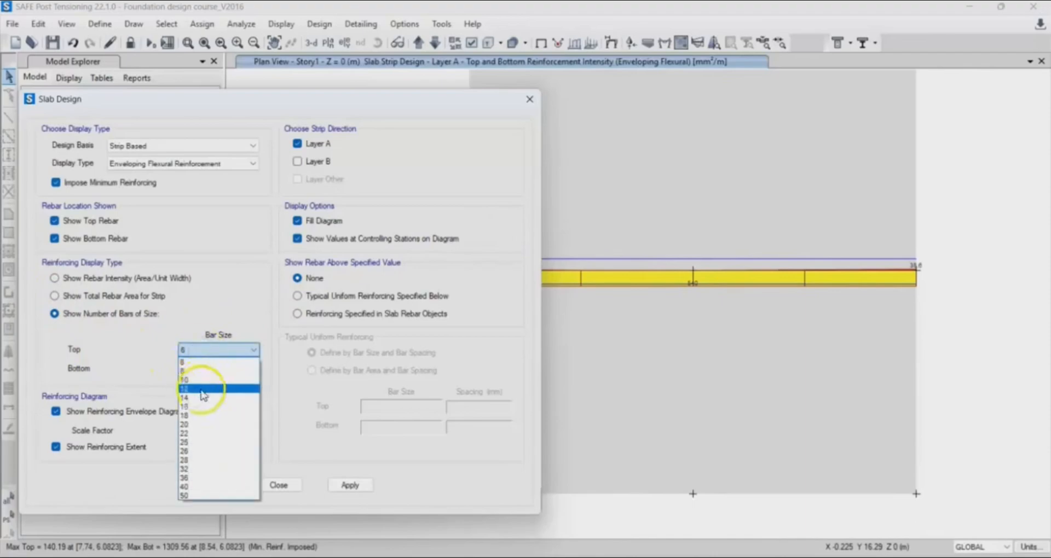
left_click(163, 353)
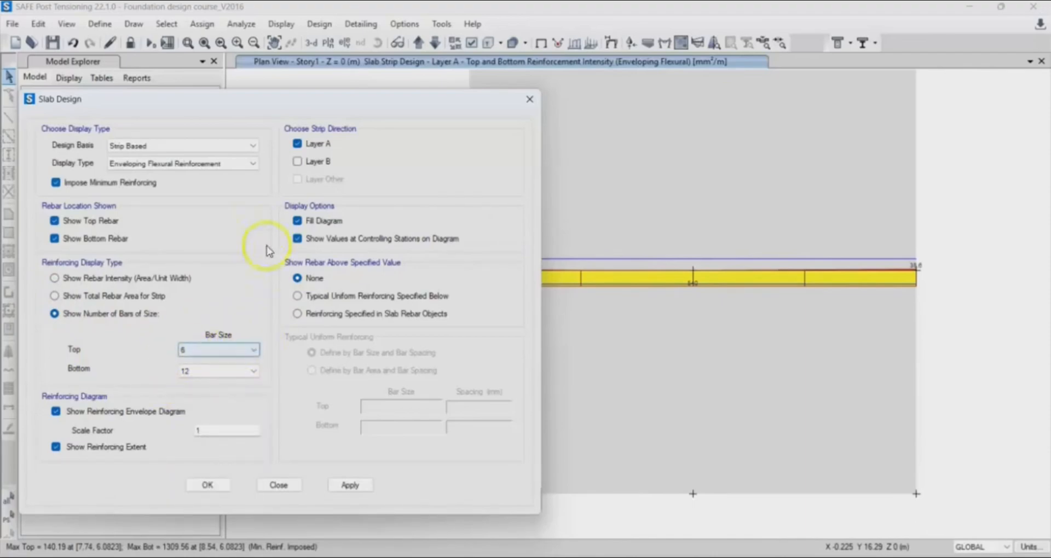
left_click_drag(304, 100, 309, 84)
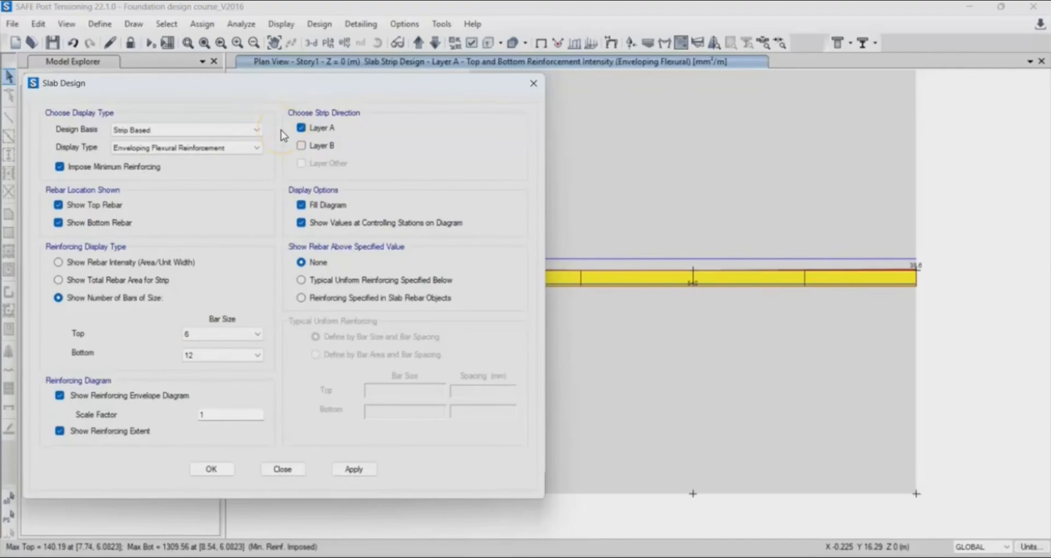
left_click(213, 353)
Try showing rebar above a typical uniform reinforcing defined by bar size and spacing, with bottom bar size 12.
left_click(301, 280)
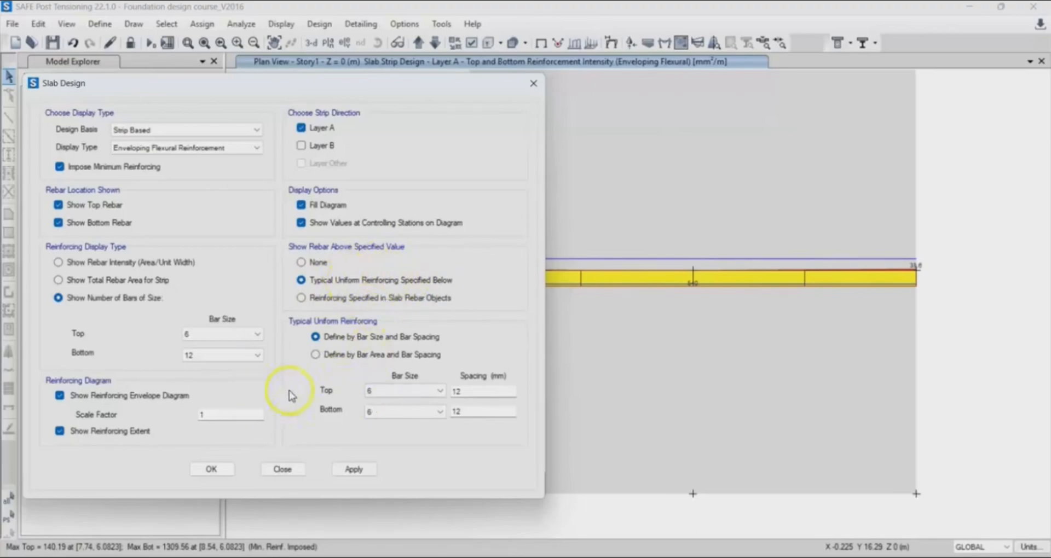
left_click(361, 355)
left_click(406, 410)
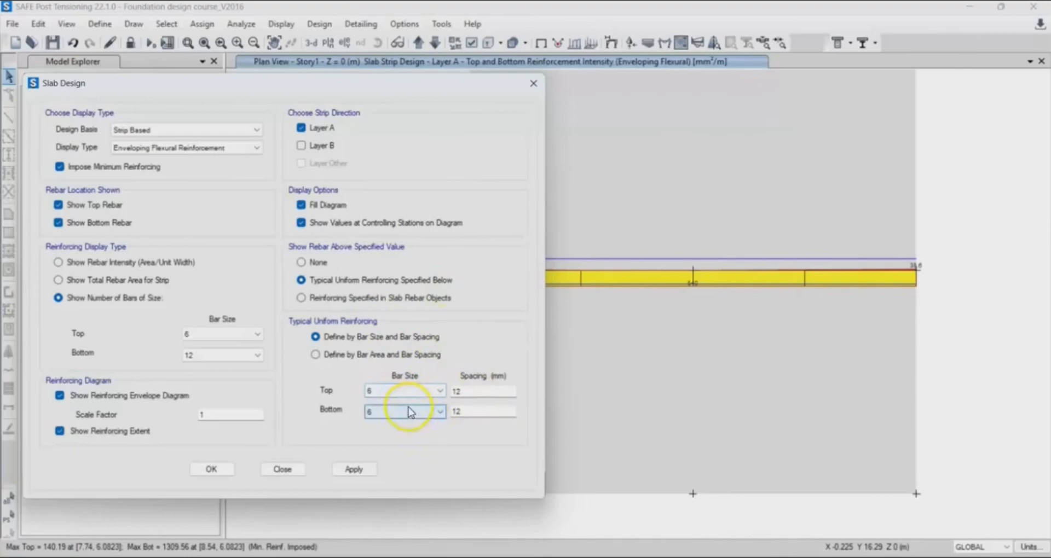
left_click(480, 408)
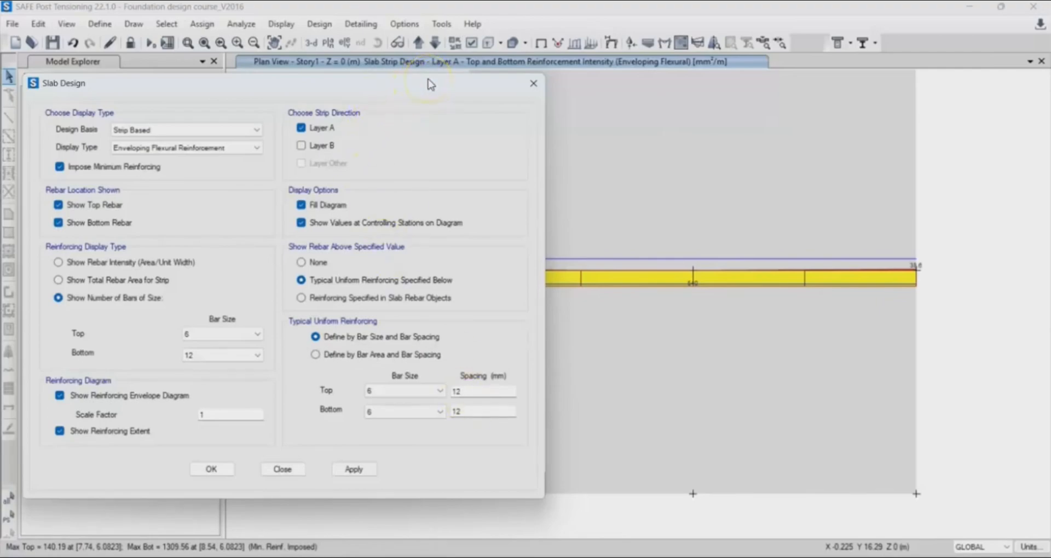
left_click_drag(434, 89, 420, 89)
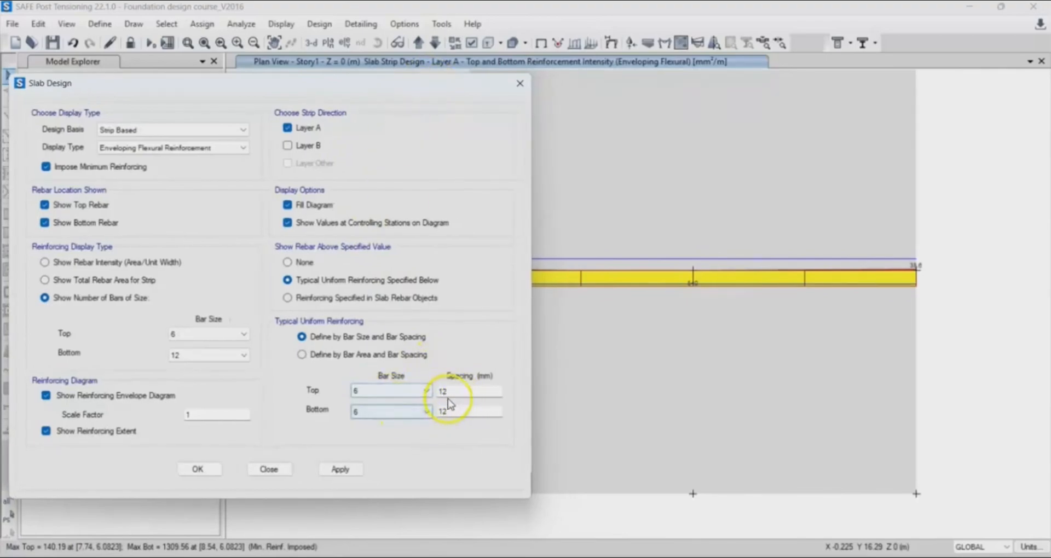
left_click(376, 410)
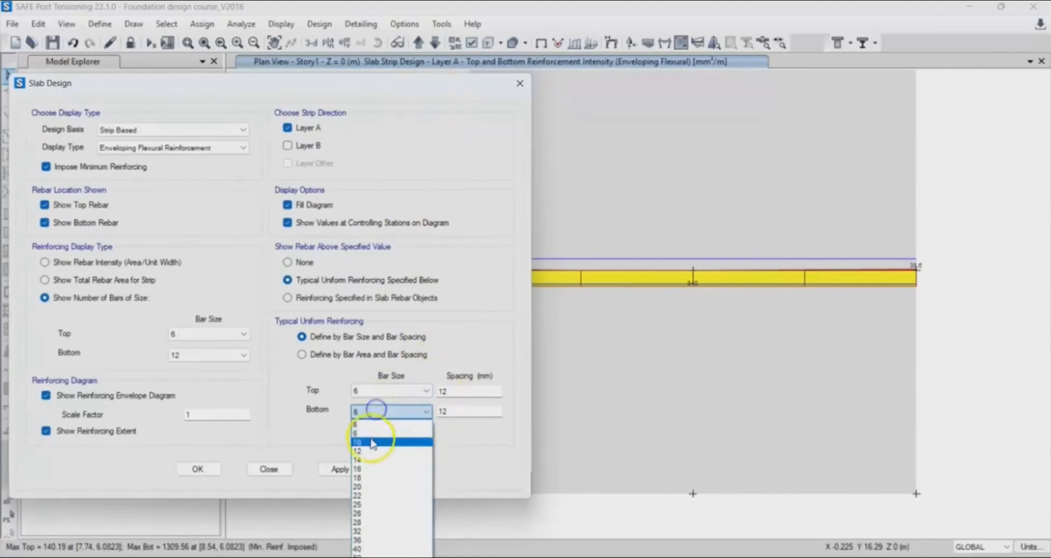
left_click(364, 451)
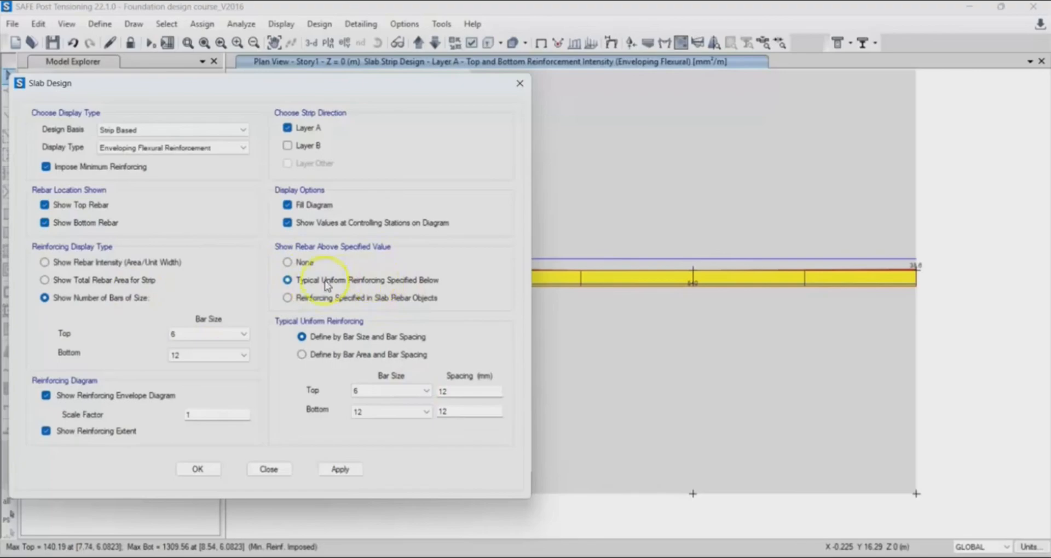
Try showing rebar above the reinforcing specified in slab rebar objects, and set the specified-value option back to None.
left_click(287, 298)
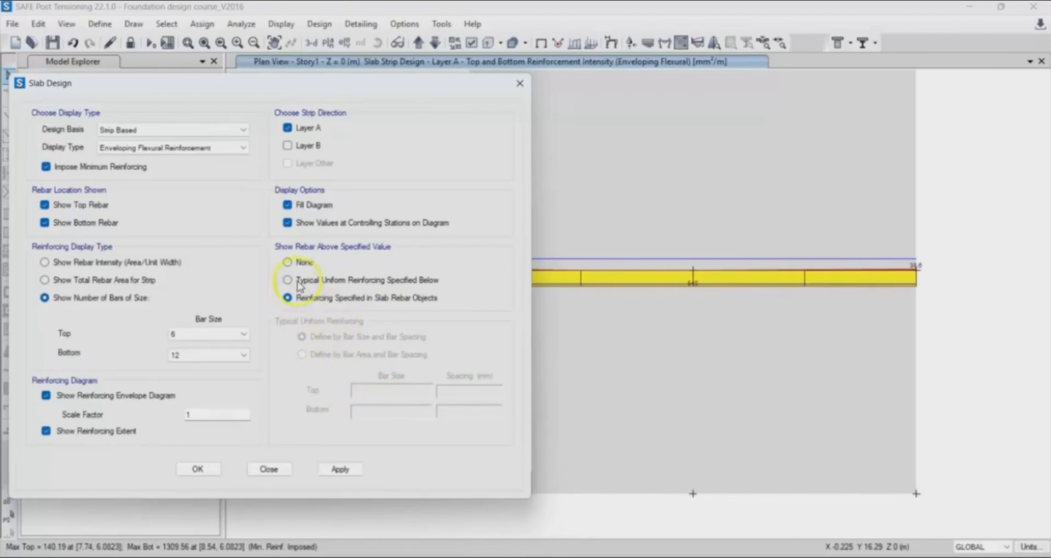
left_click(287, 263)
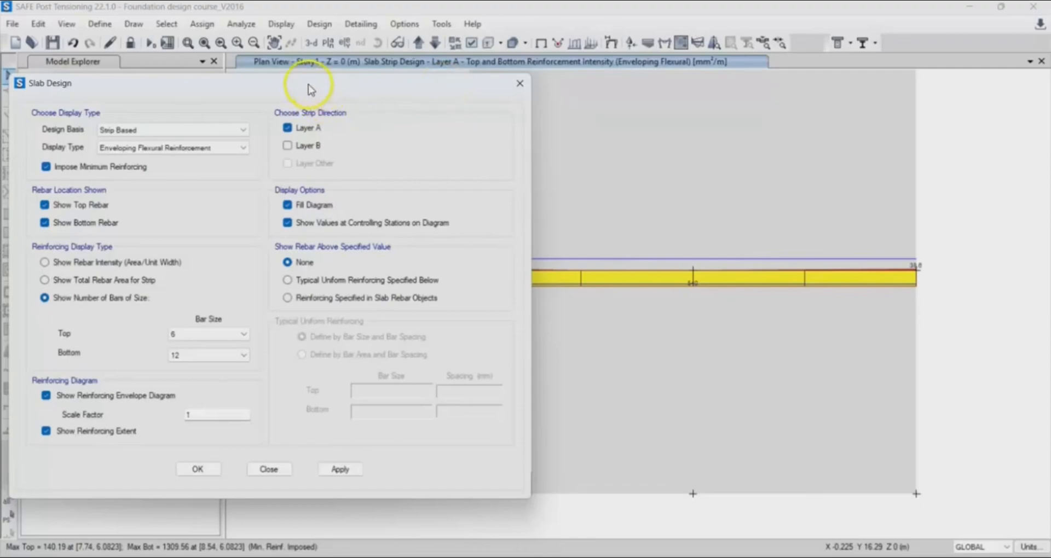
Apply a Layer A display with top rebar hidden and bottom rebar shown as total rebar area for the strip.
left_click_drag(308, 85, 287, 93)
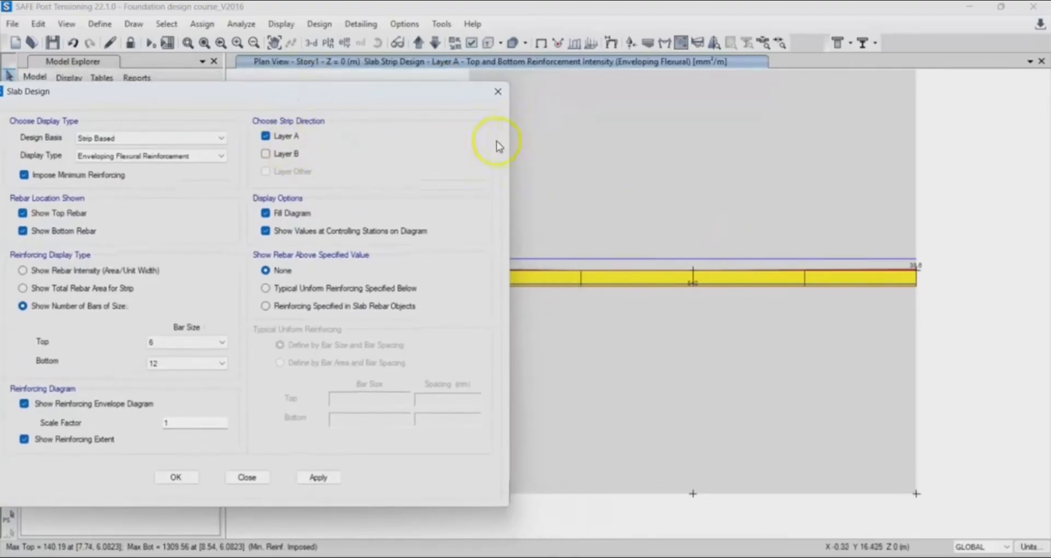
left_click_drag(439, 94, 385, 90)
left_click(253, 42)
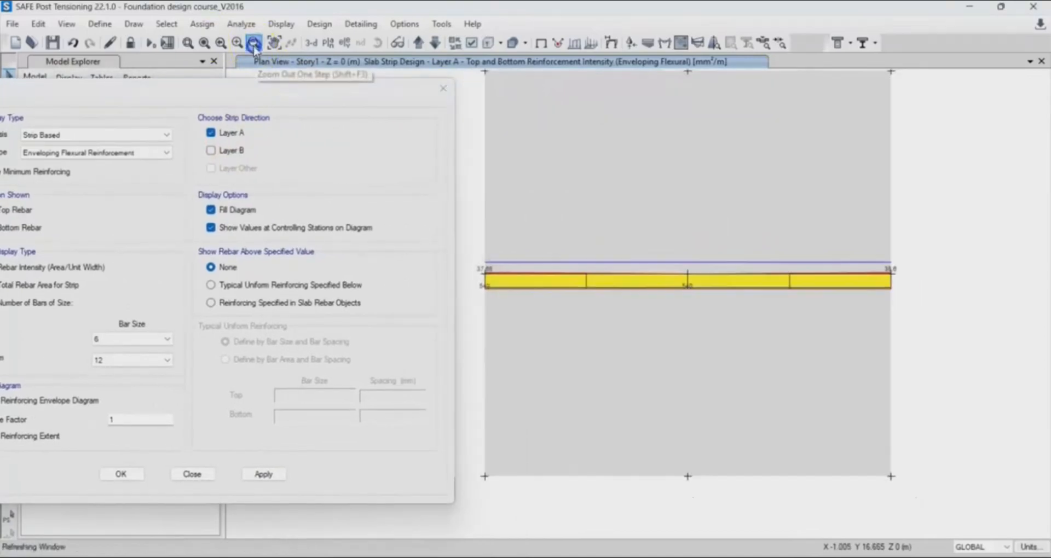
middle_click_drag(648, 245, 714, 285)
scroll(714, 285, "up", 3)
left_click_drag(328, 94, 353, 94)
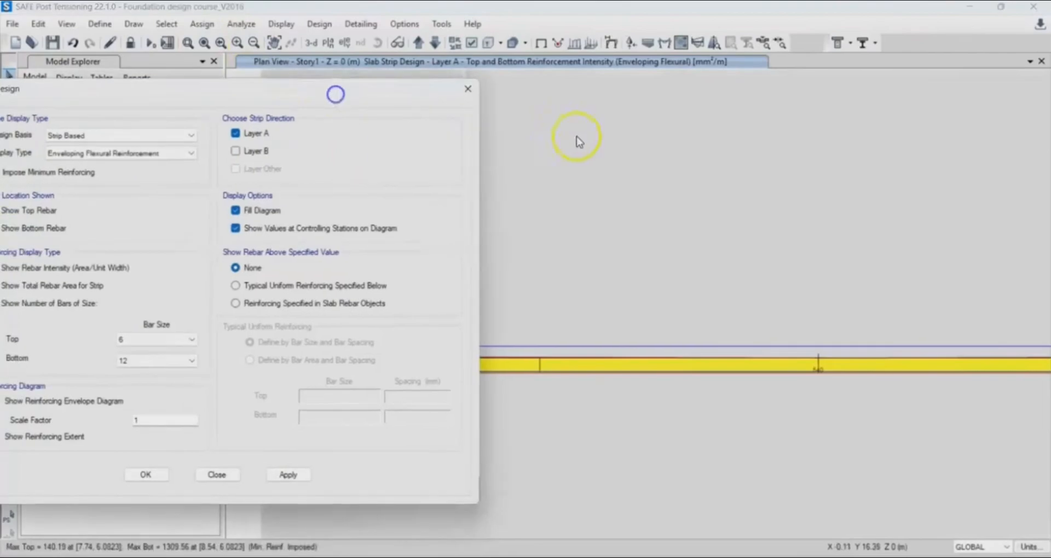
middle_click_drag(594, 166, 695, 298)
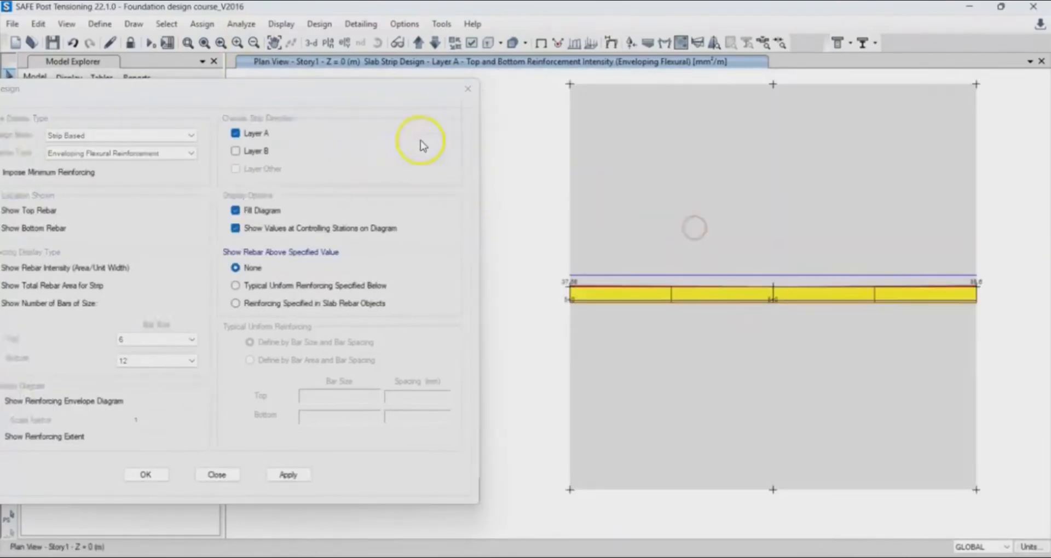
left_click_drag(370, 94, 470, 90)
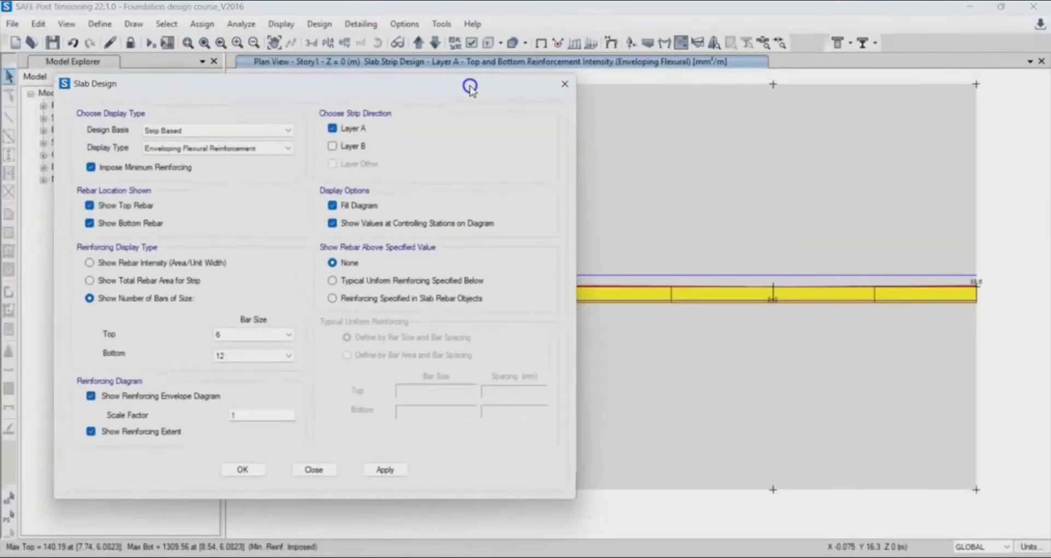
left_click(88, 207)
left_click(89, 281)
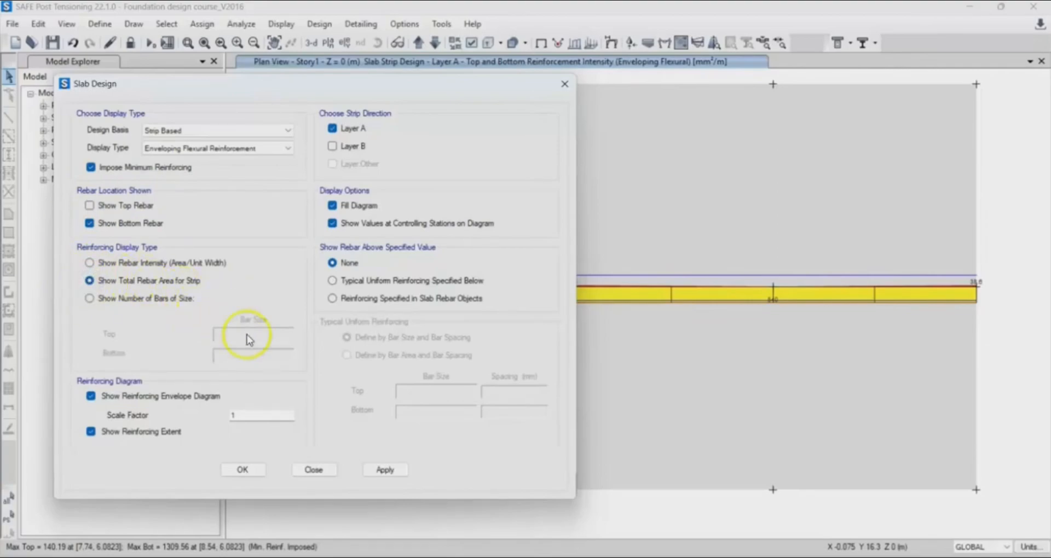
left_click(385, 469)
Examine the bottom reinforcement area values at the middle and ends of the footing's design strip.
left_click_drag(434, 87, 384, 83)
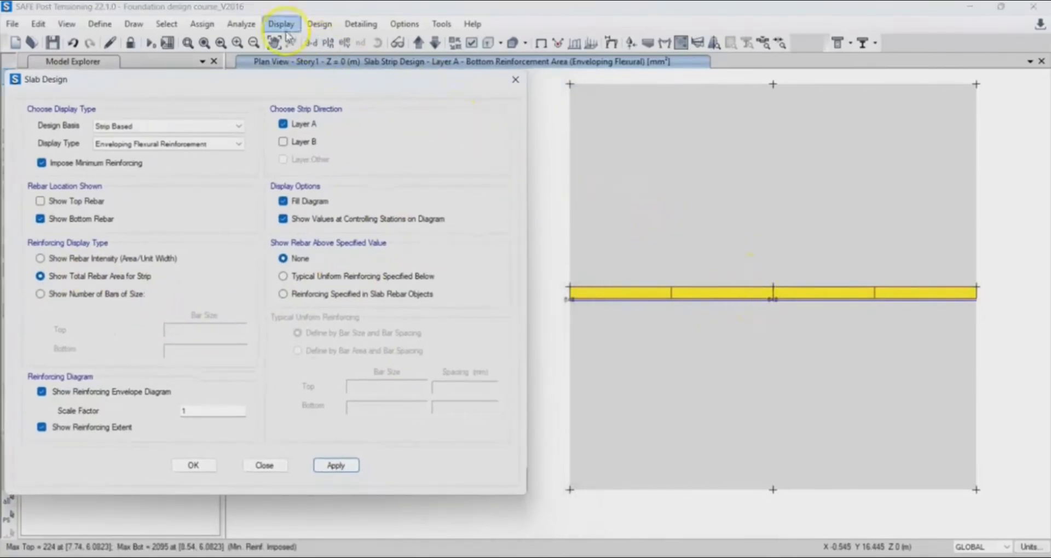
left_click(237, 44)
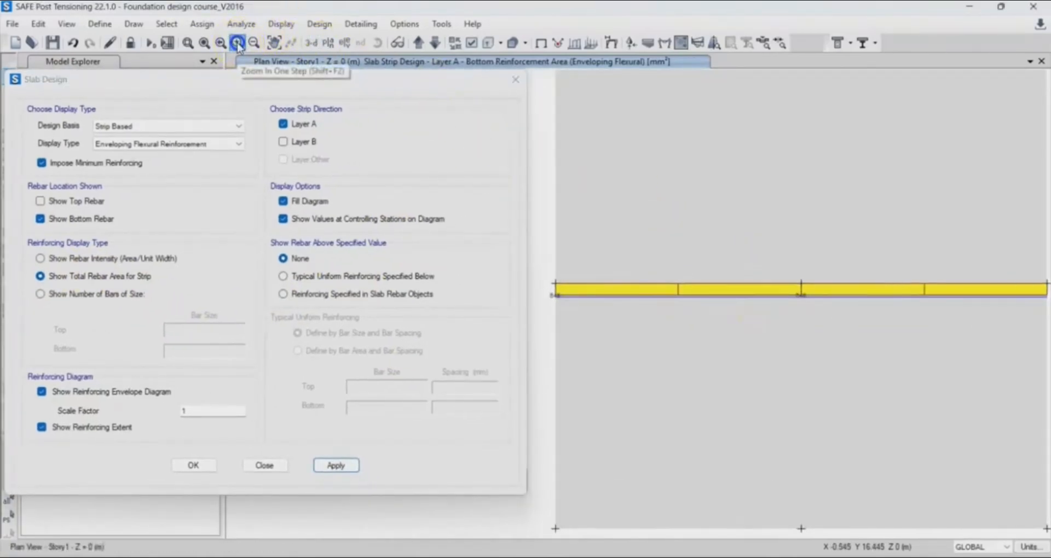
left_click(861, 310)
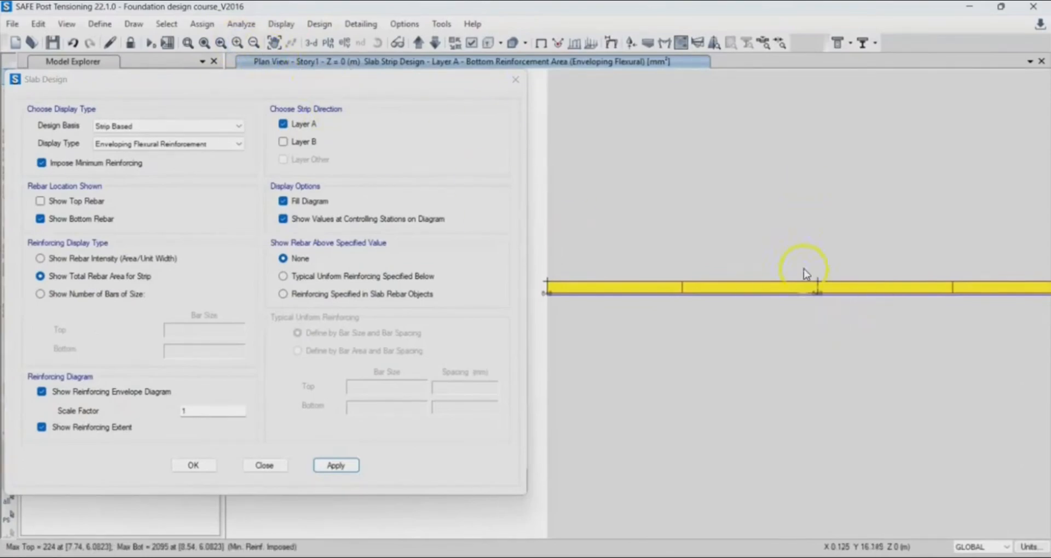
left_click(817, 285)
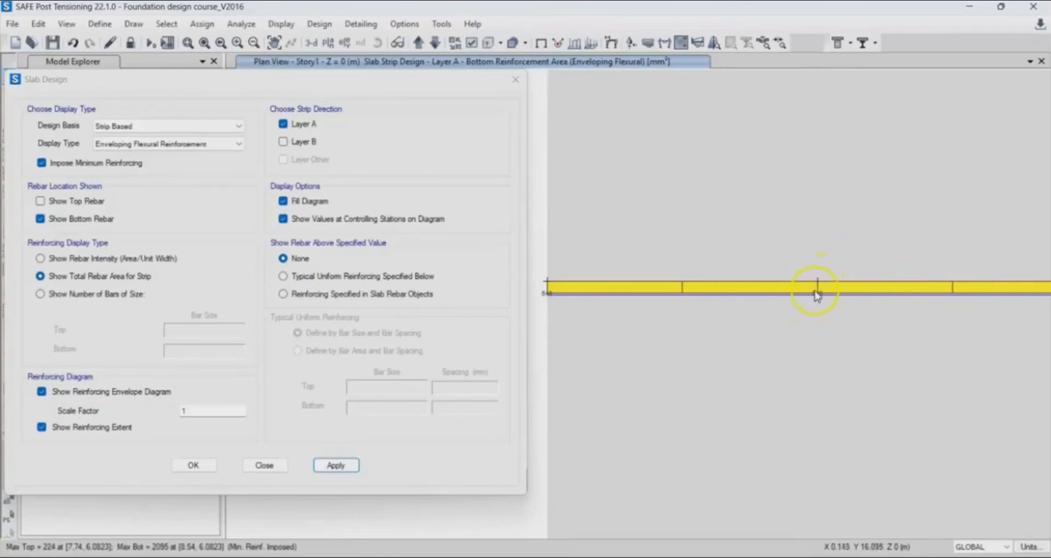
scroll(604, 312, "down", 2)
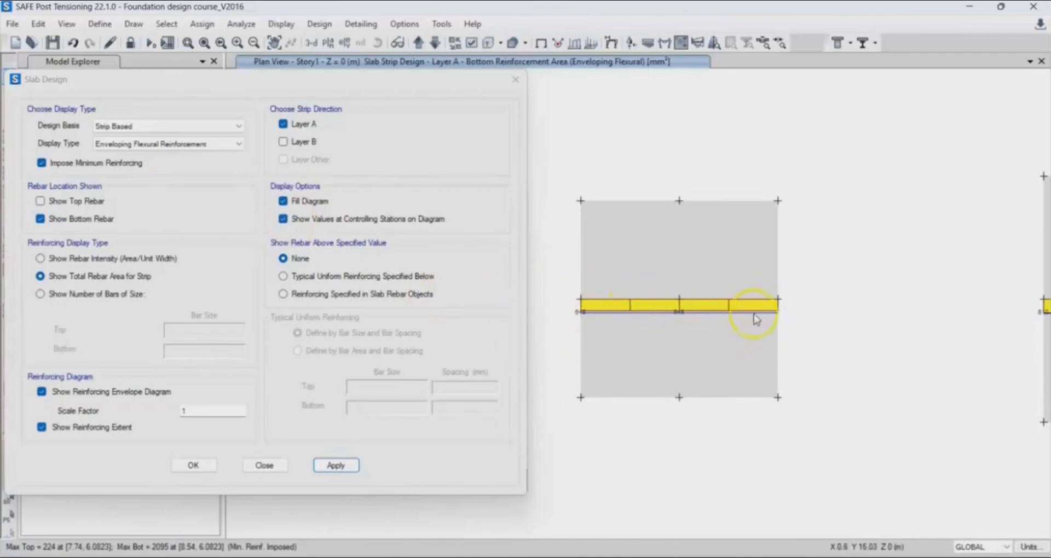
Display the bottom reinforcement as number of bars of size 18 and check the bar count at the strip's middle.
left_click(41, 299)
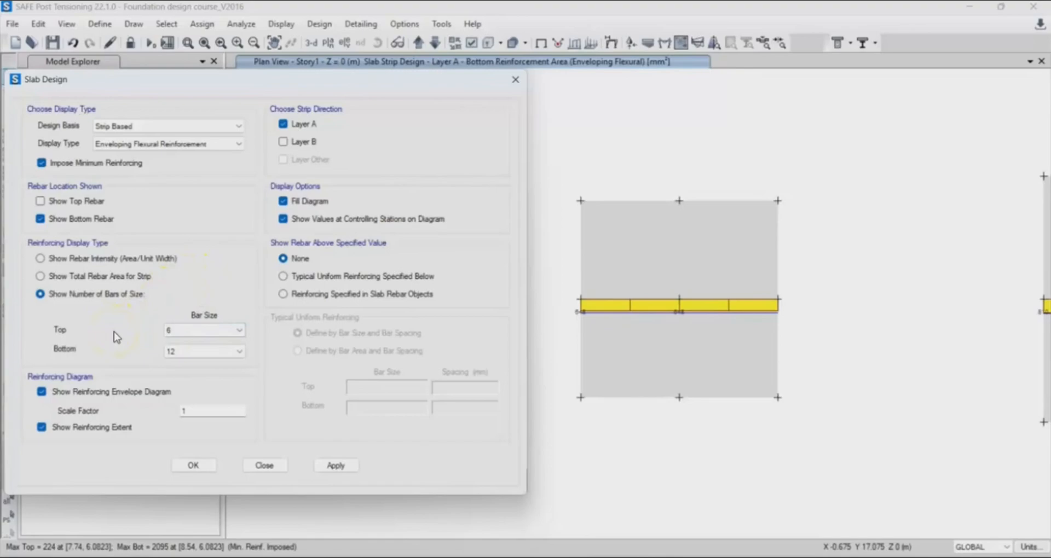
left_click(237, 350)
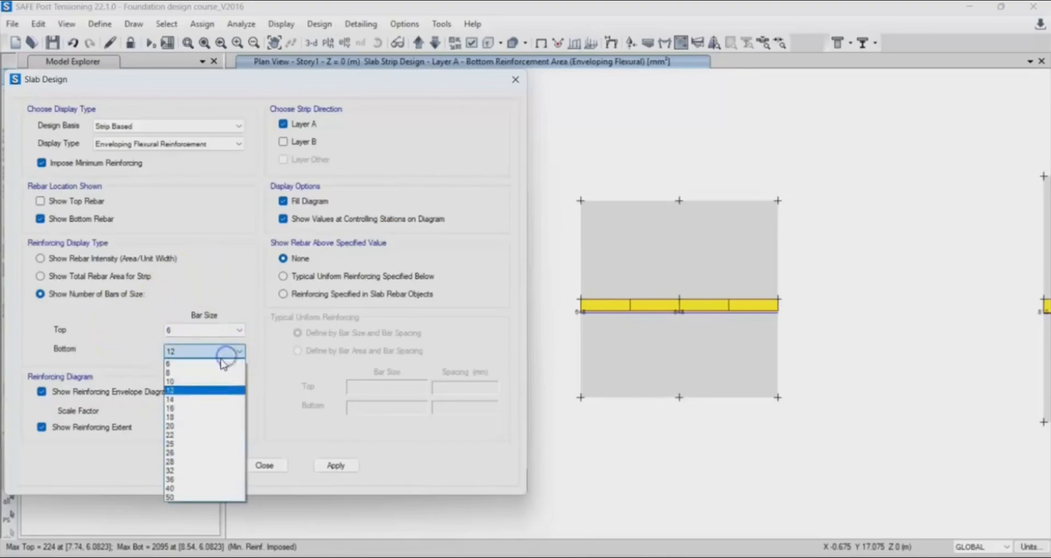
left_click(189, 417)
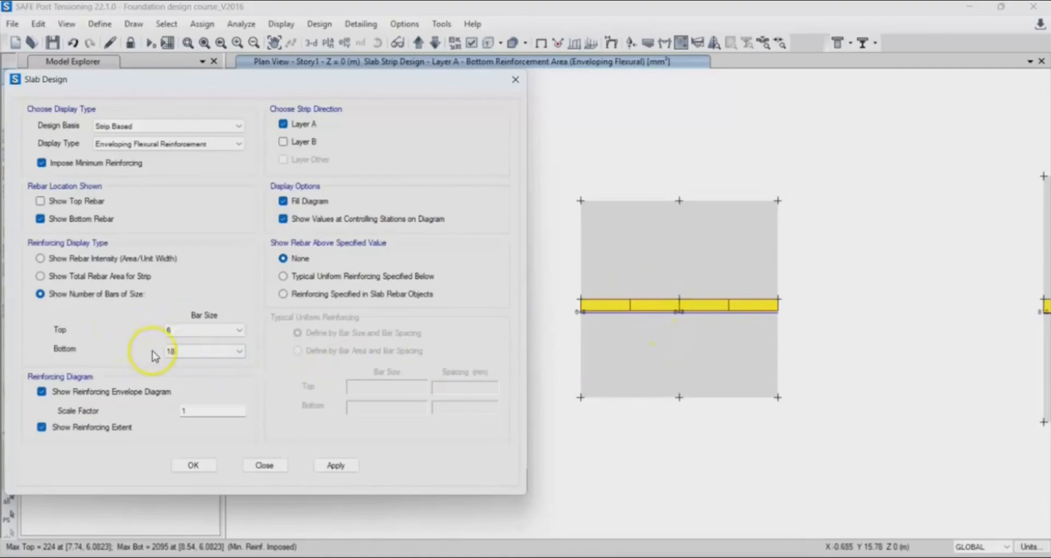
left_click(334, 465)
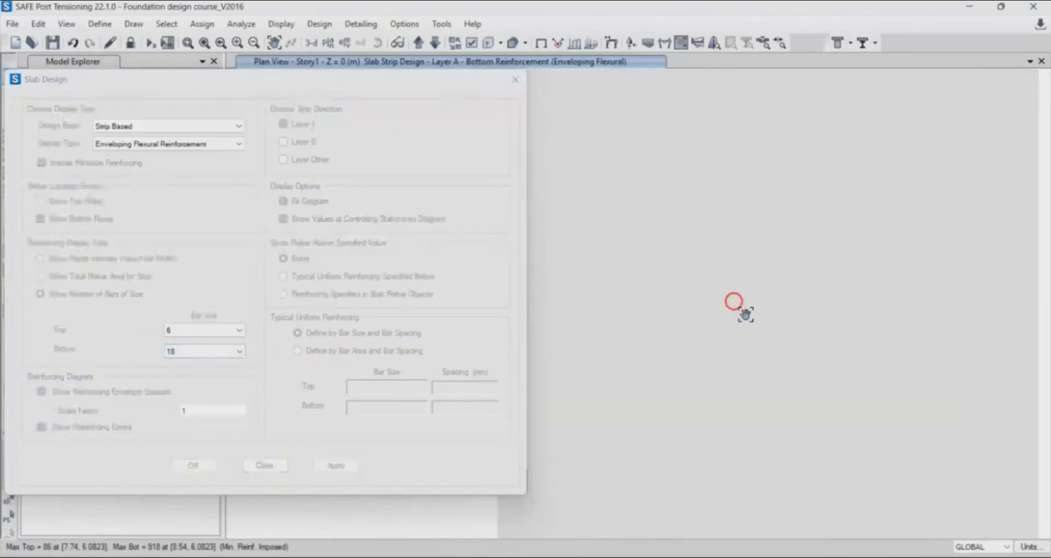
left_click(768, 283)
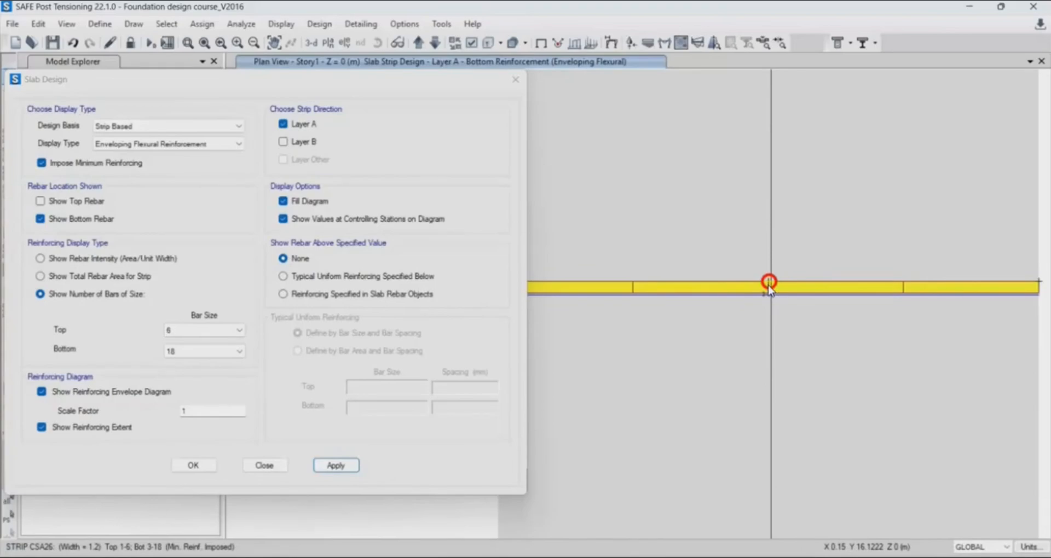
scroll(769, 290, "down", 3)
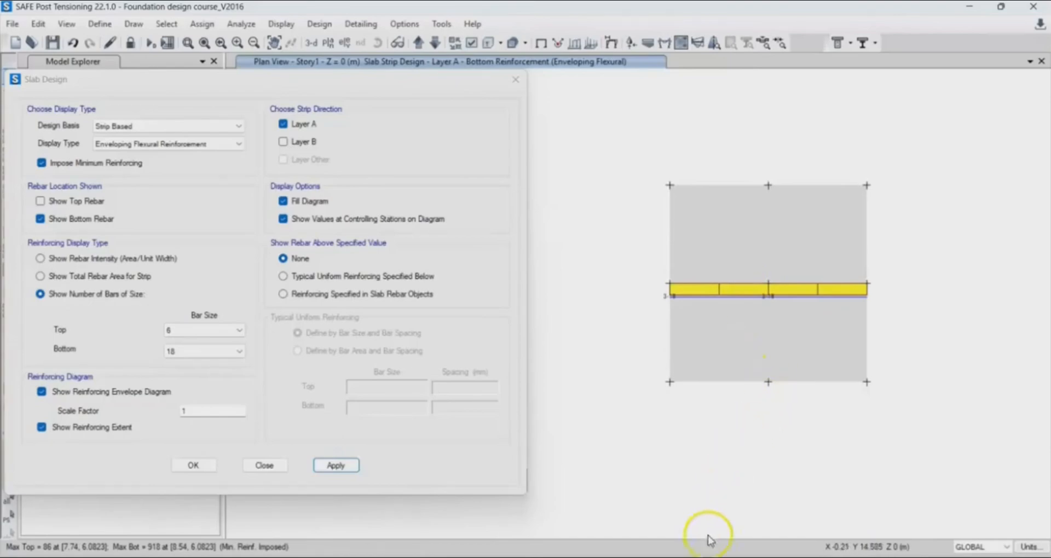
Switch to ACI318M-25.pdf in Acrobat and read the one-way slab provisions on reinforcement limits (7.6) and reinforcement spacing (7.7.2).
left_click(695, 557)
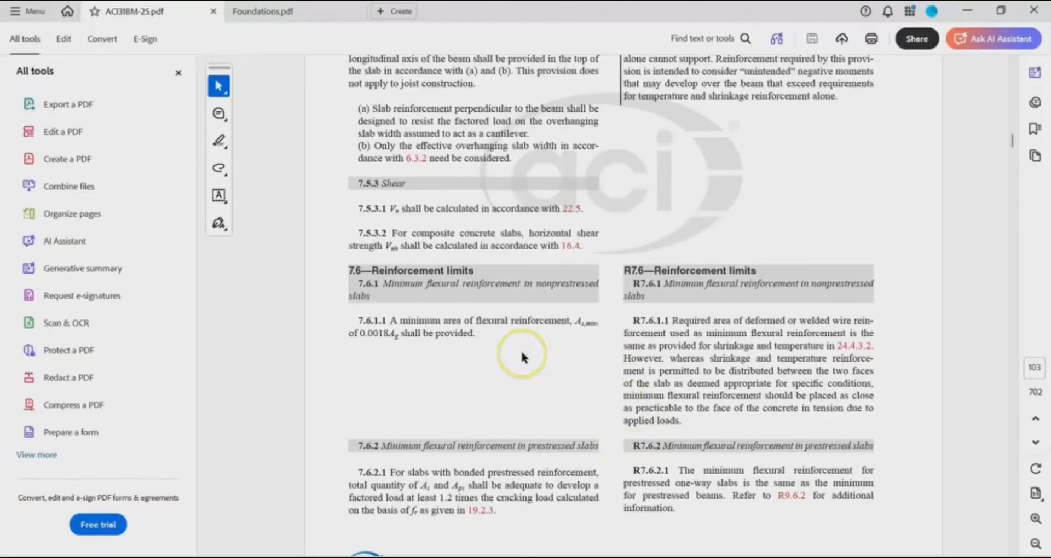
scroll(521, 353, "down", 3)
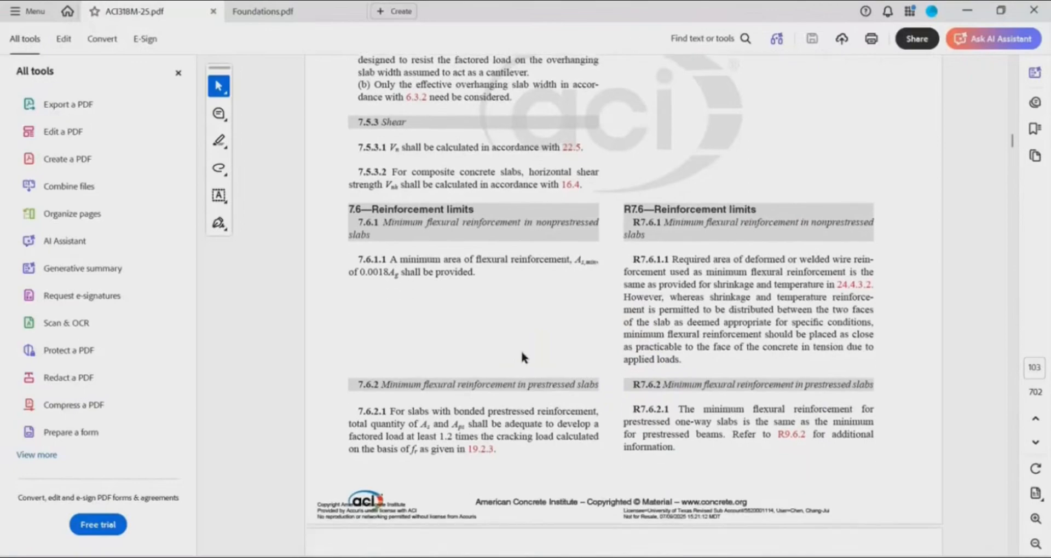
scroll(521, 351, "down", 1)
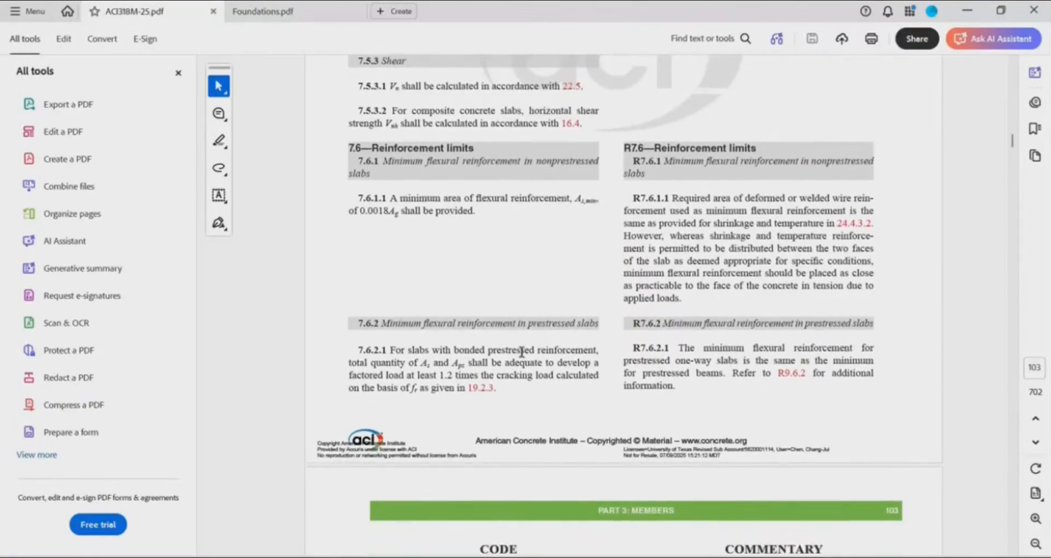
scroll(522, 352, "down", 15)
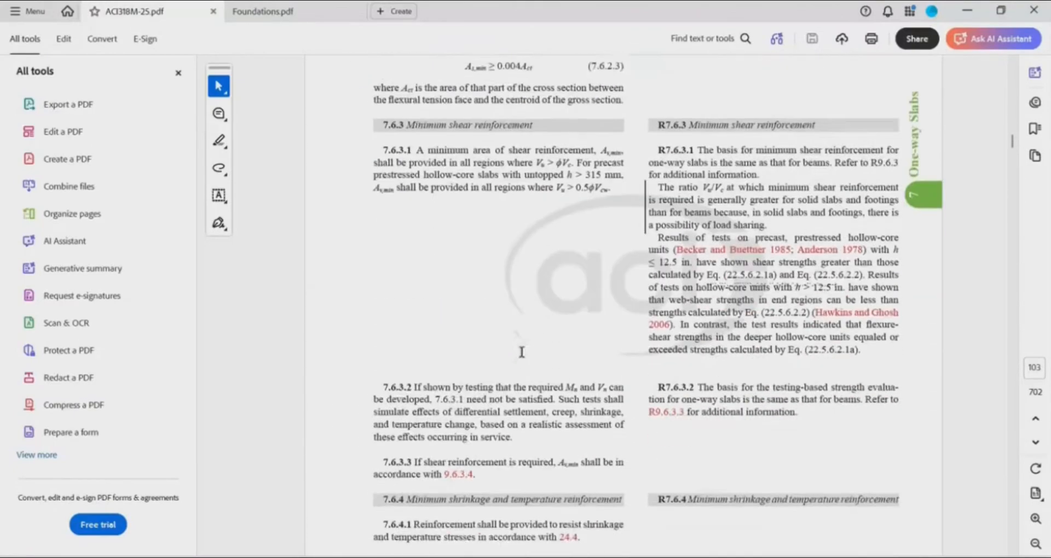
scroll(521, 352, "down", 9)
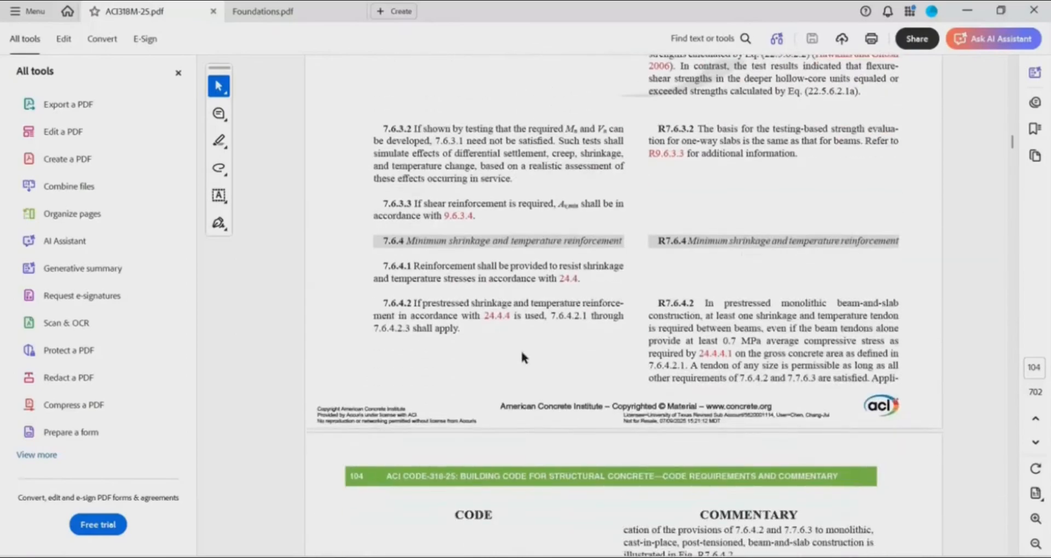
scroll(522, 354, "down", 20)
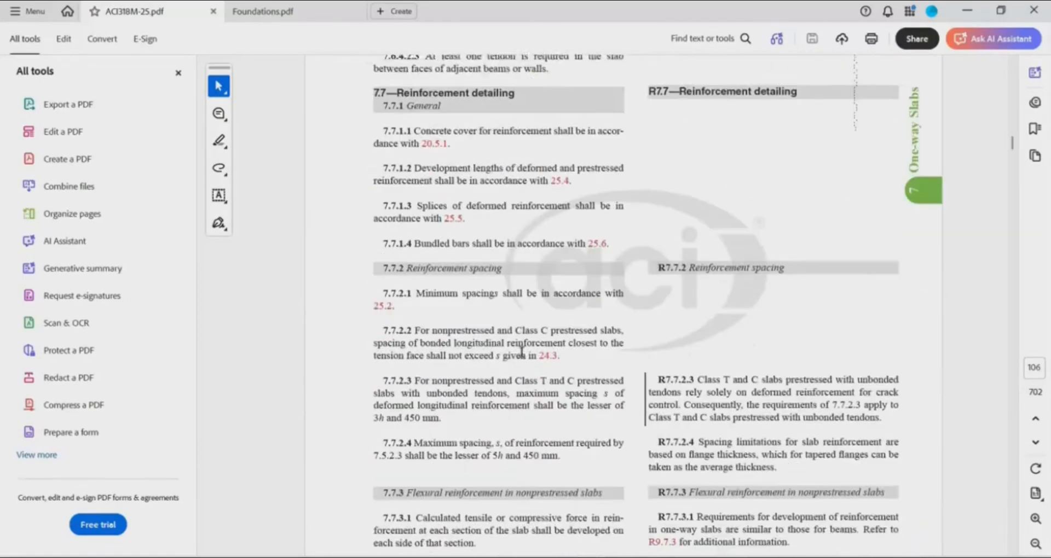
scroll(520, 350, "up", 3)
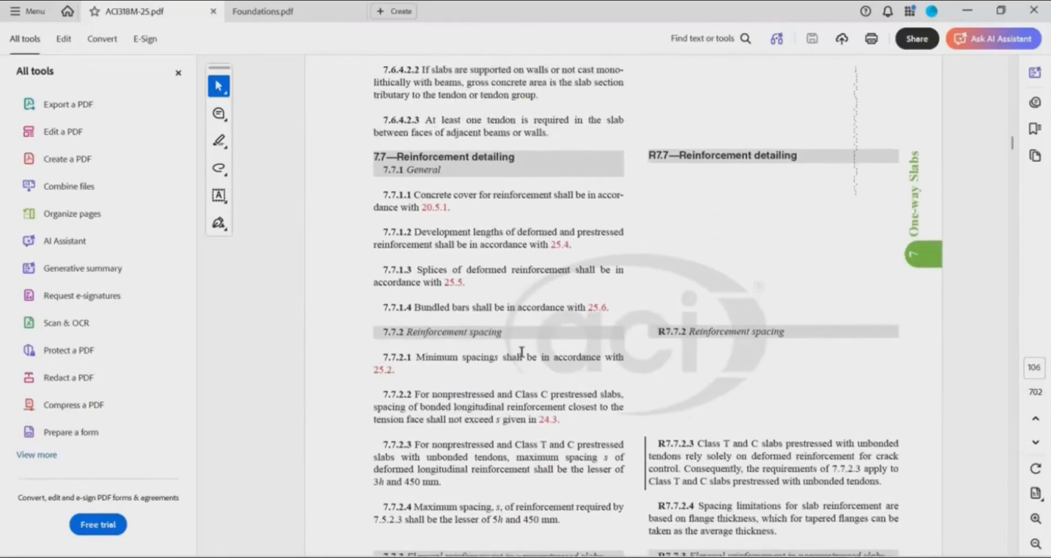
scroll(521, 352, "down", 8)
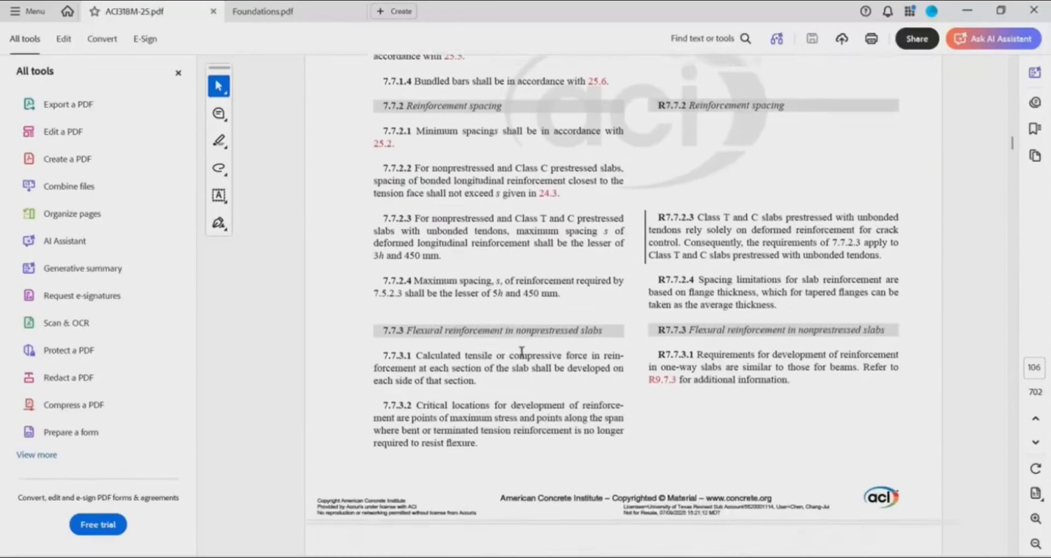
Read the remaining one-way slab detailing provisions, from flexural reinforcement (7.7.3) through structural integrity (7.7.7), up to the start of Chapter 8.
scroll(522, 351, "down", 12)
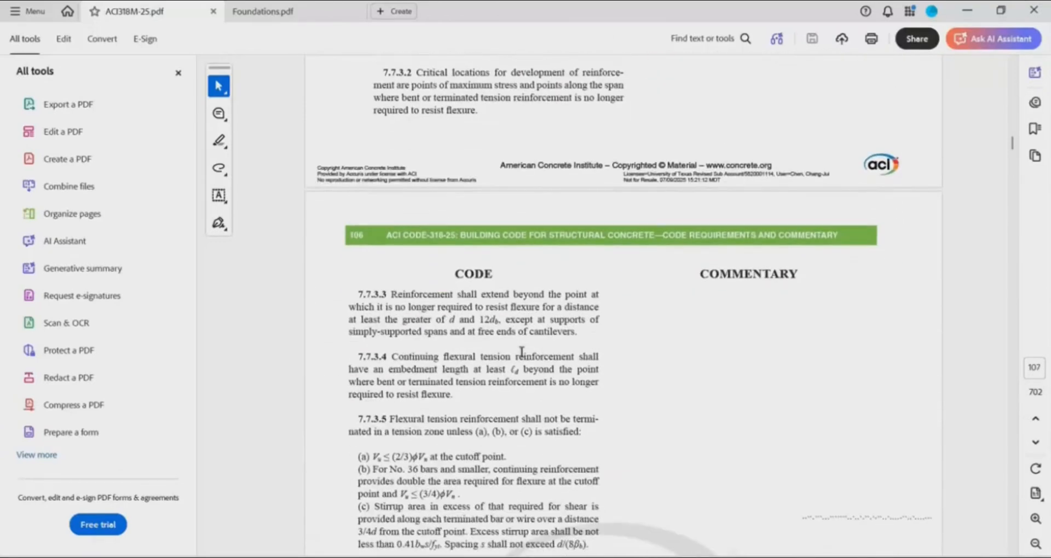
scroll(522, 352, "down", 20)
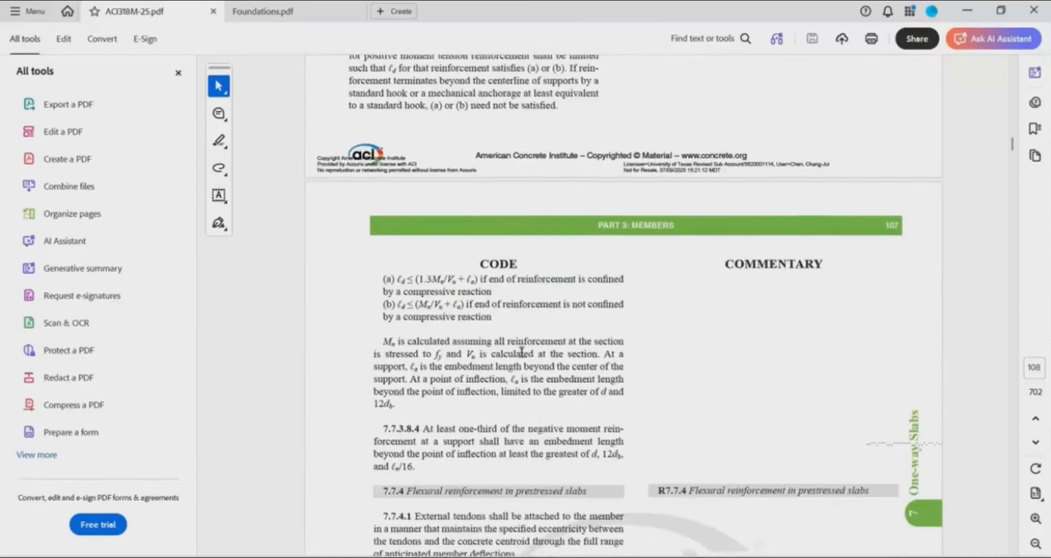
scroll(521, 352, "down", 20)
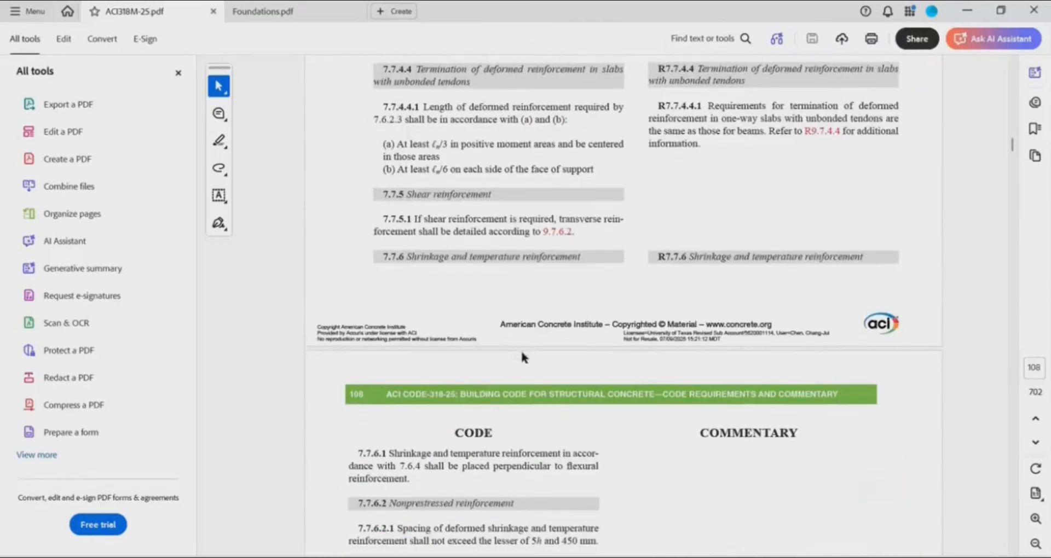
scroll(525, 357, "down", 10)
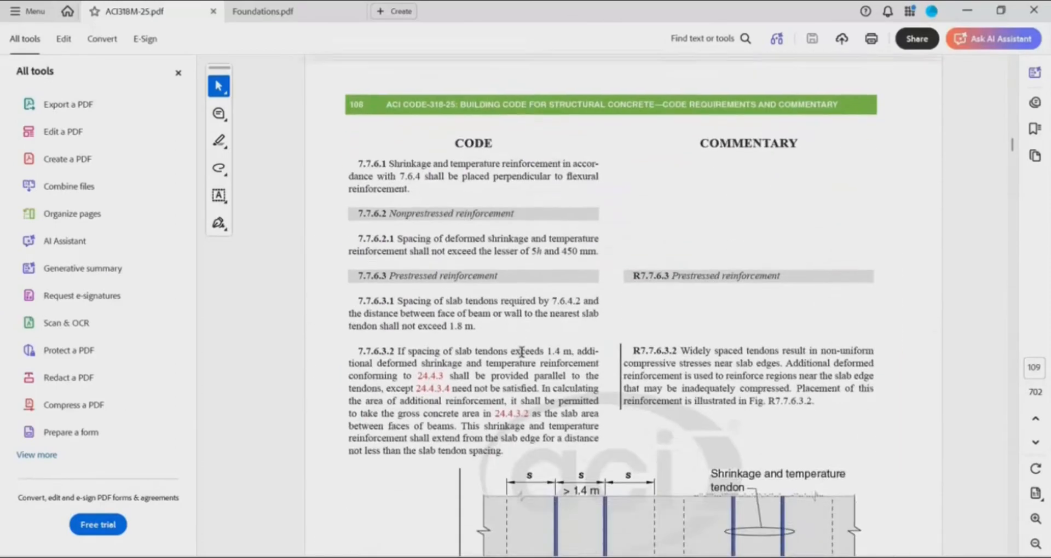
scroll(522, 352, "down", 18)
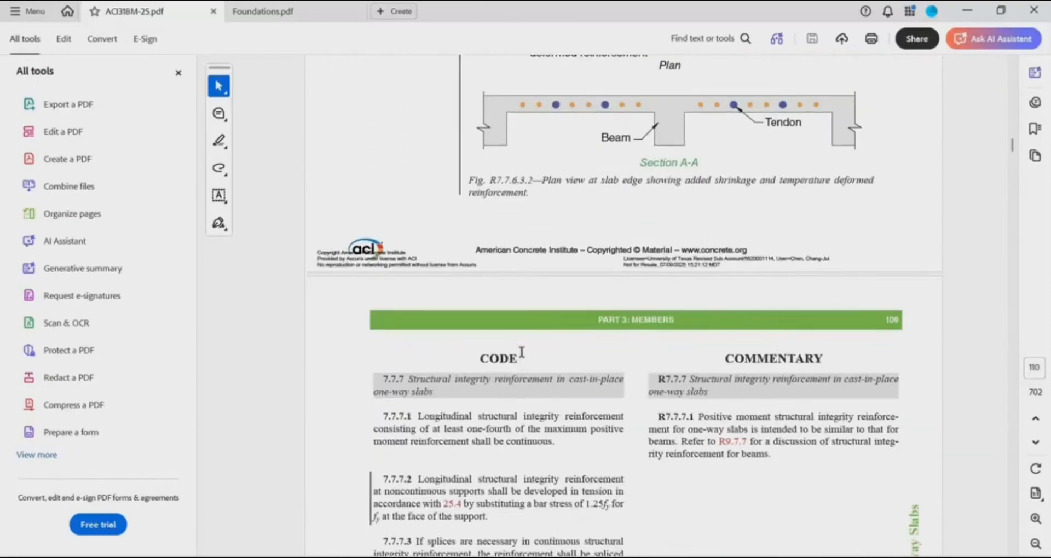
scroll(521, 352, "down", 20)
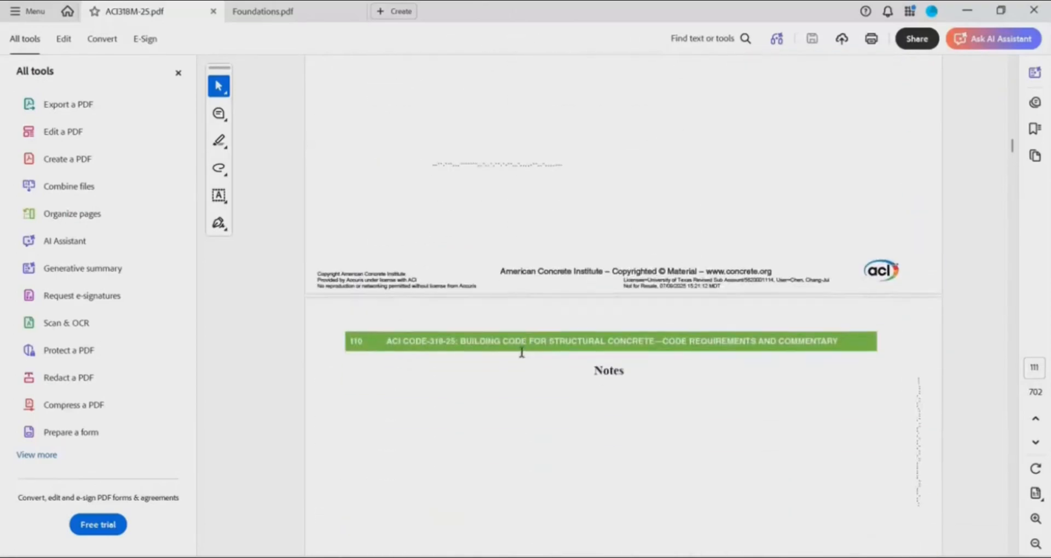
scroll(521, 352, "down", 20)
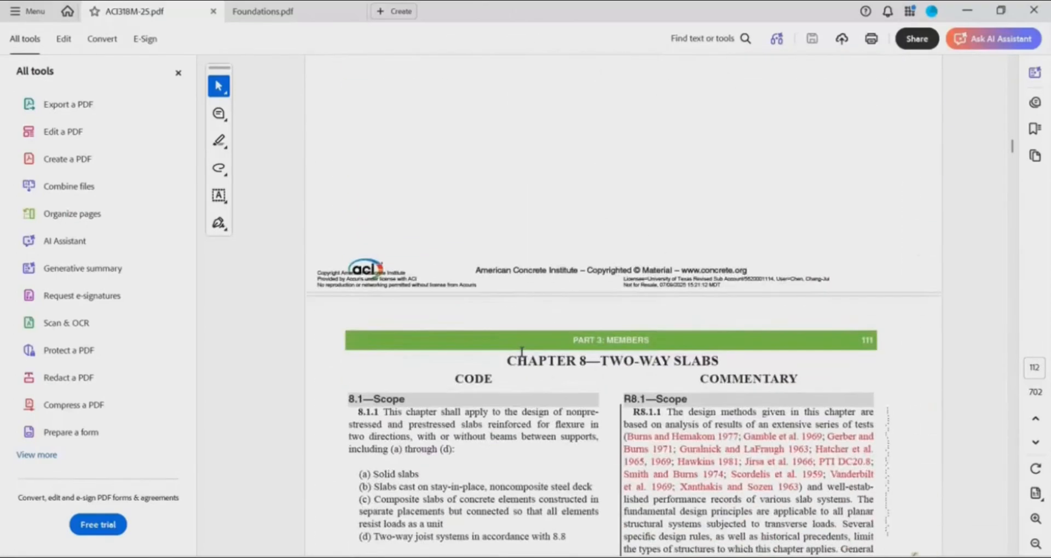
Go back through the one-way slab termination and flexural reinforcement clauses to the reinforcement spacing limits in 7.7.2.
scroll(522, 351, "up", 20)
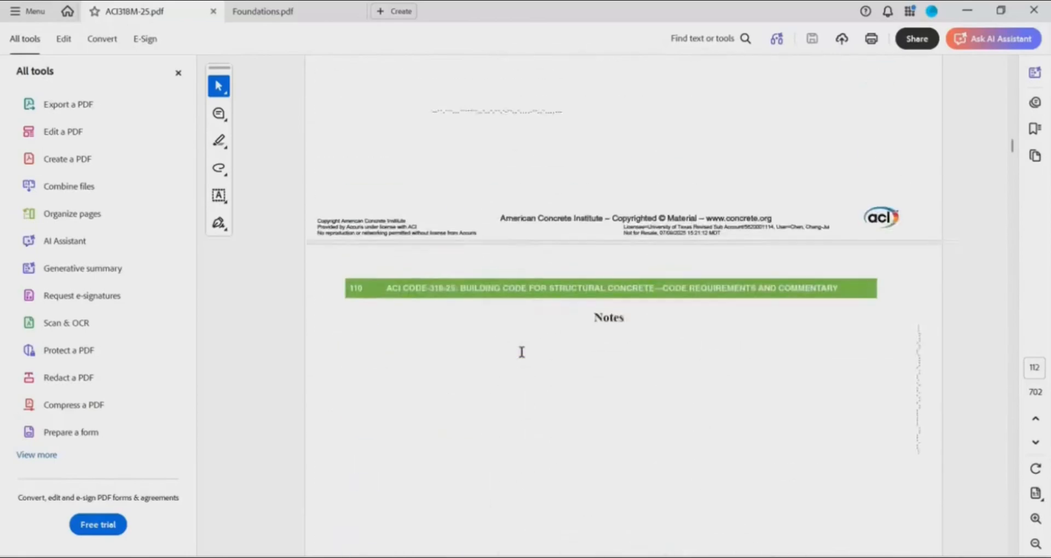
scroll(522, 352, "up", 20)
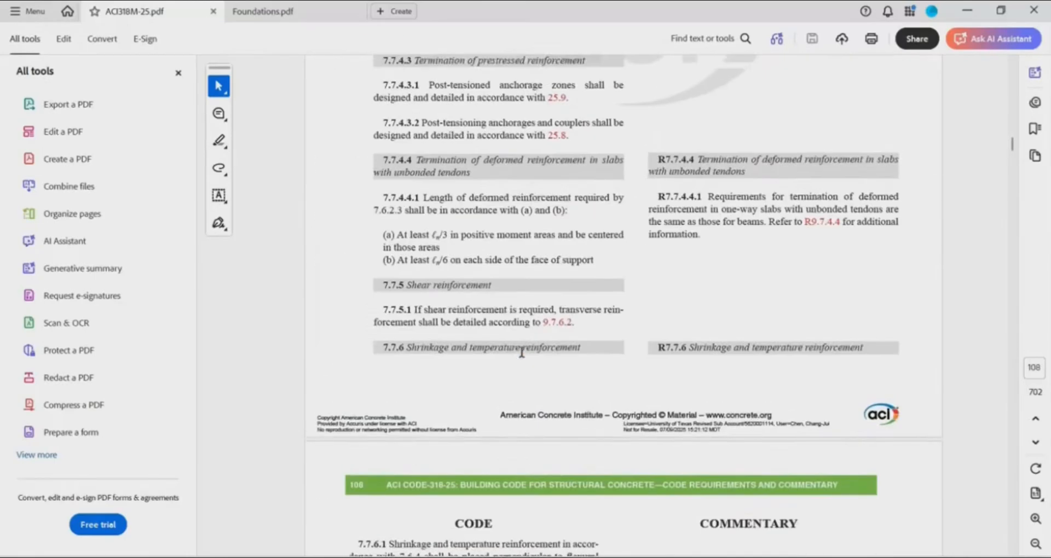
scroll(521, 352, "up", 2)
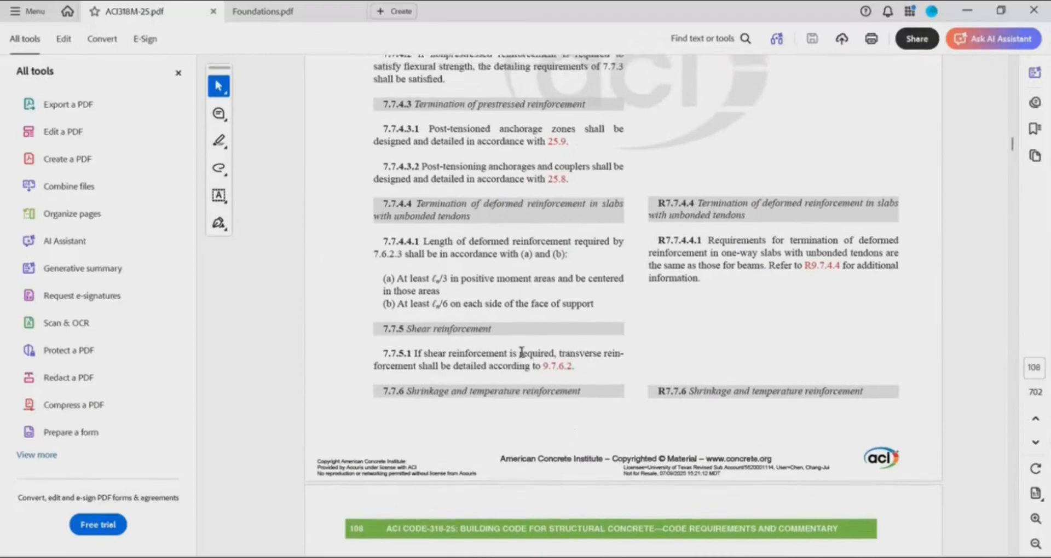
scroll(522, 352, "up", 8)
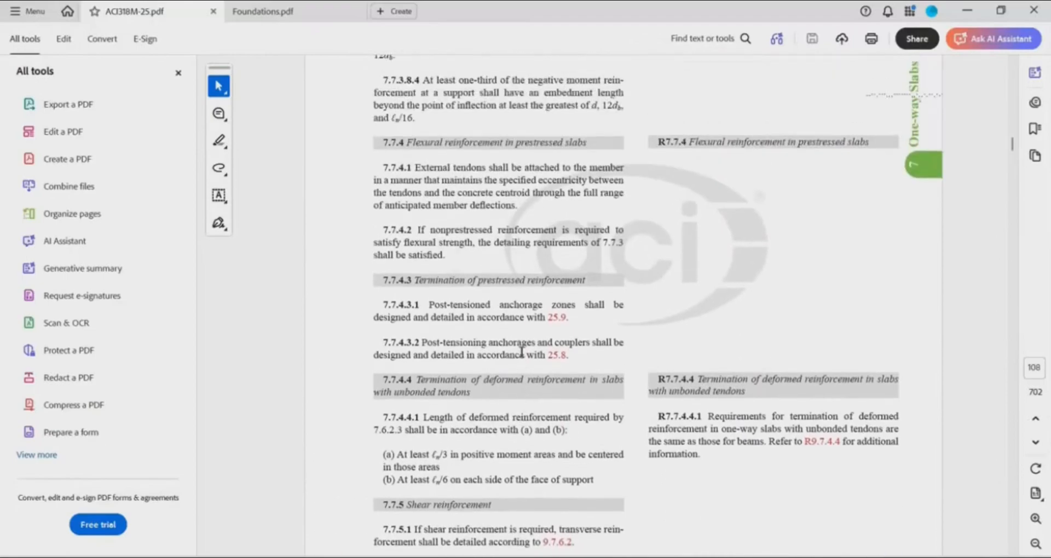
scroll(522, 352, "up", 8)
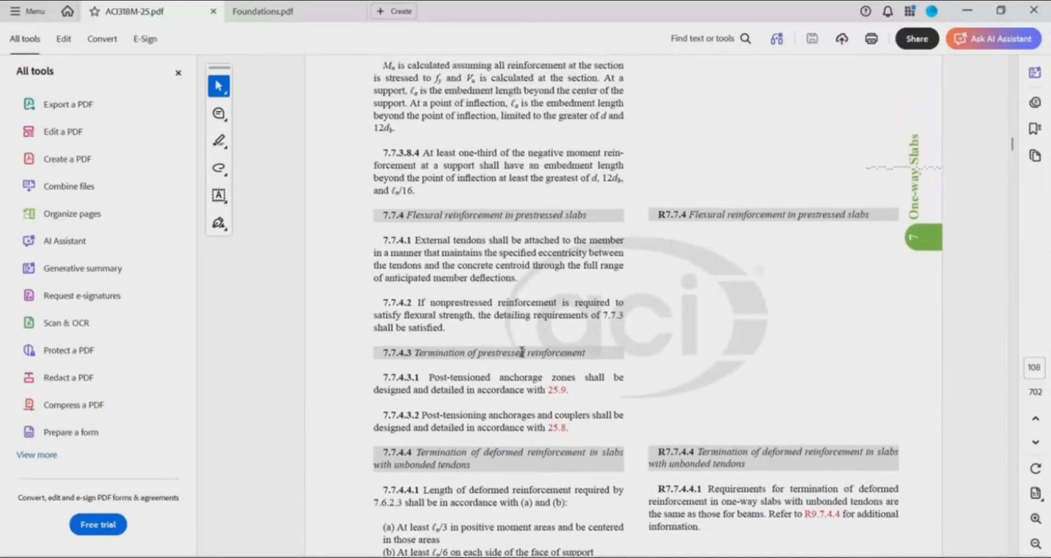
scroll(521, 352, "up", 20)
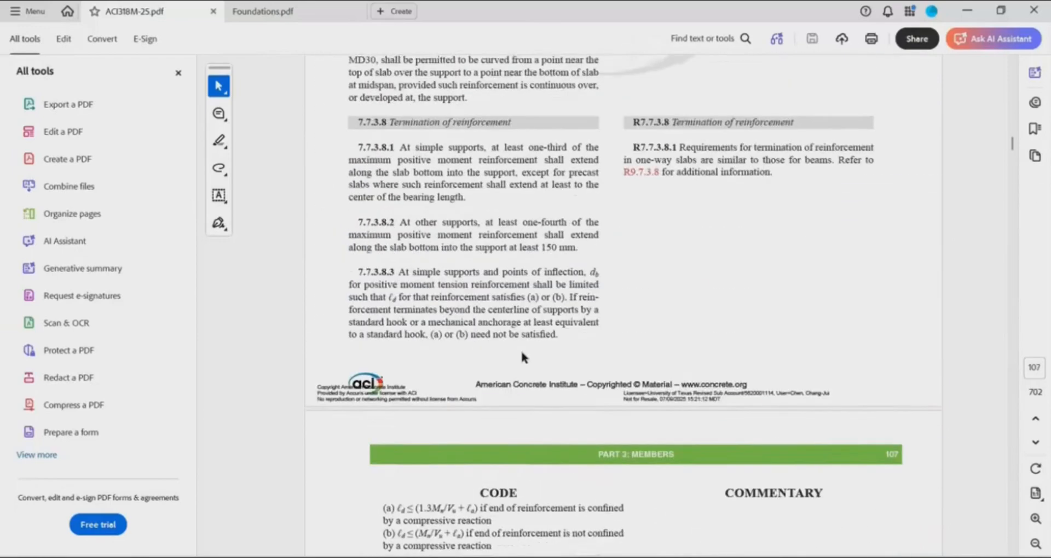
scroll(522, 352, "up", 12)
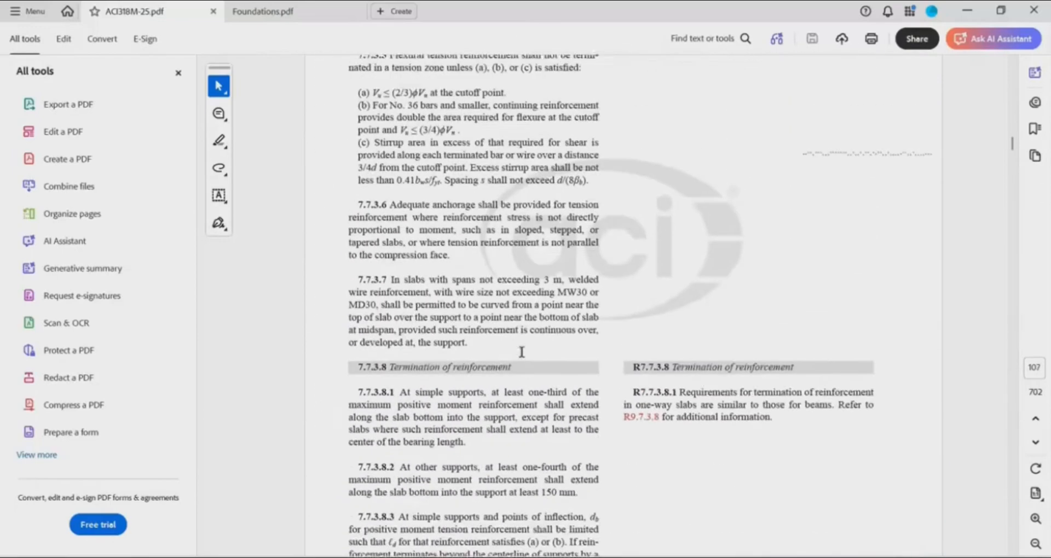
scroll(521, 352, "up", 20)
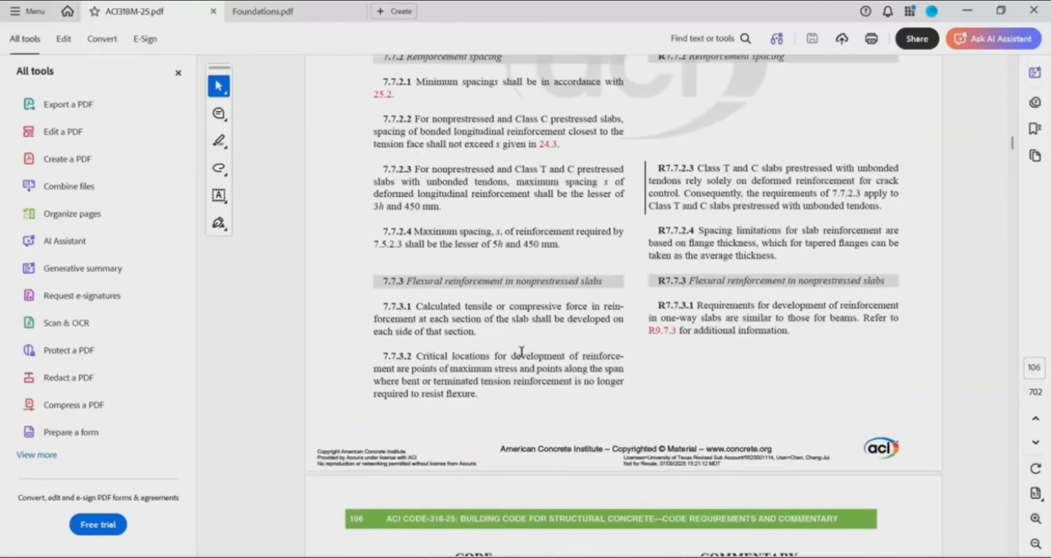
scroll(521, 352, "up", 4)
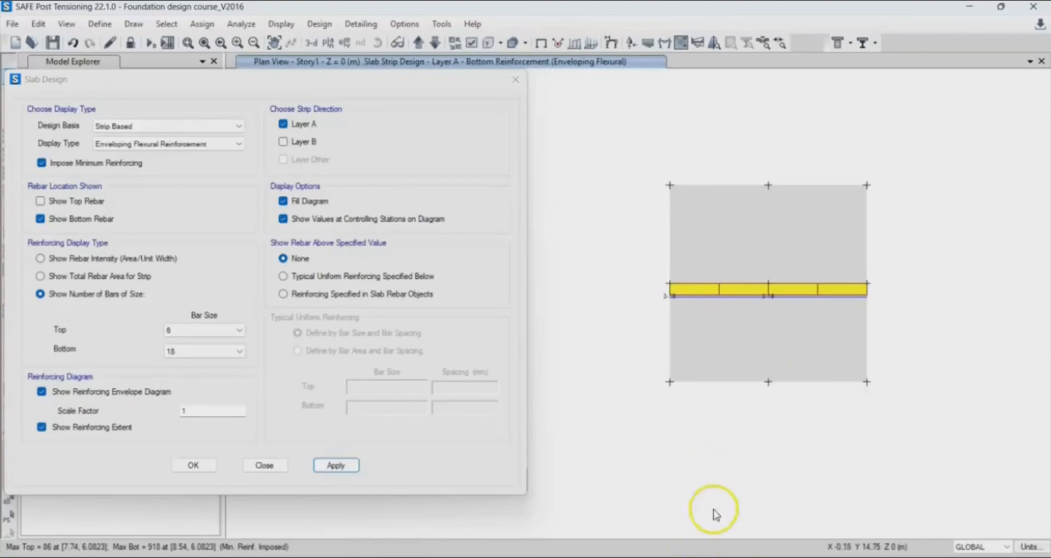
Switch to OneNote and start a note reading "Total width = 1200mm" in the blank area below the handwritten calculations.
left_click(802, 555)
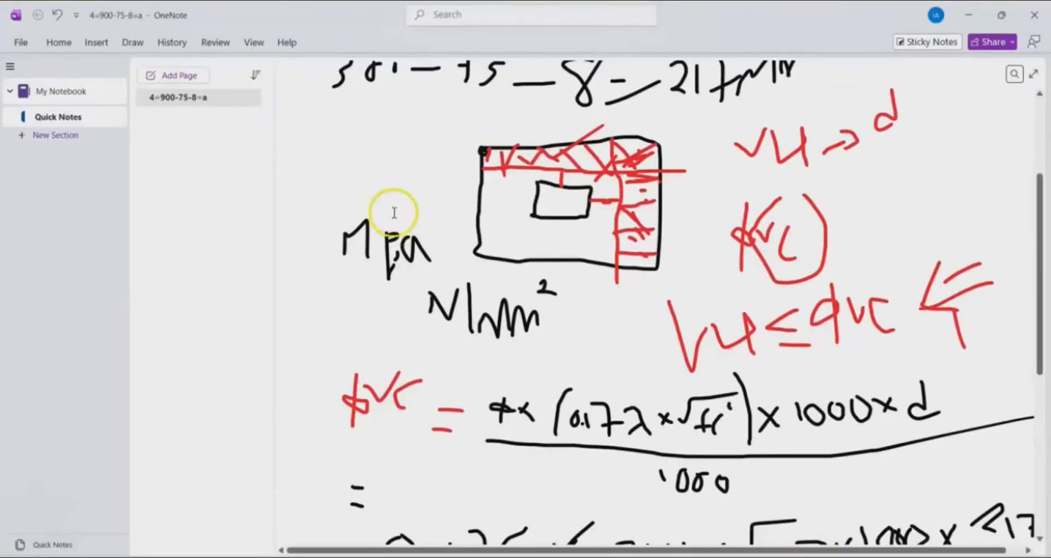
scroll(404, 223, "down", 1)
scroll(416, 224, "up", 1)
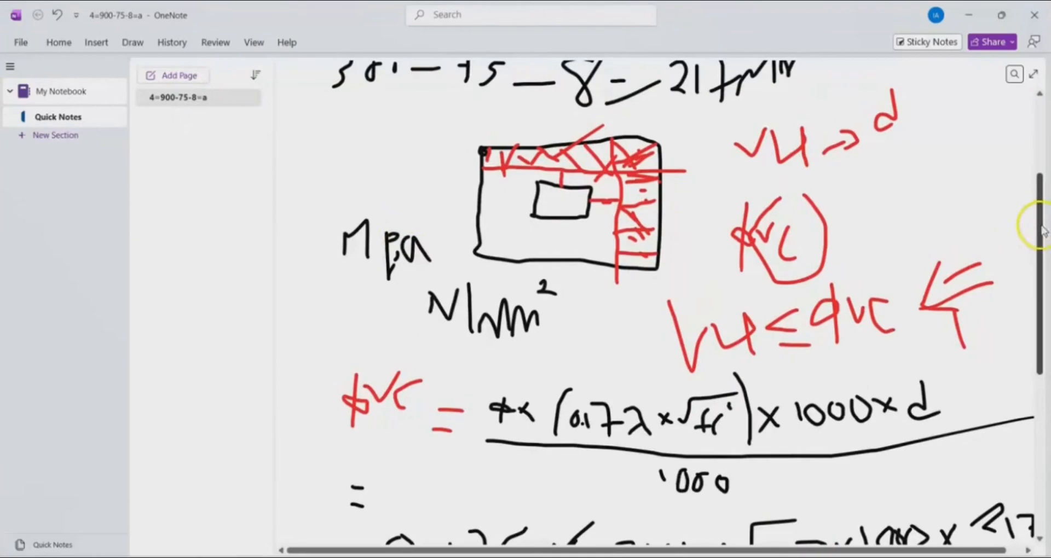
left_click_drag(1034, 224, 1032, 453)
scroll(766, 432, "down", 4)
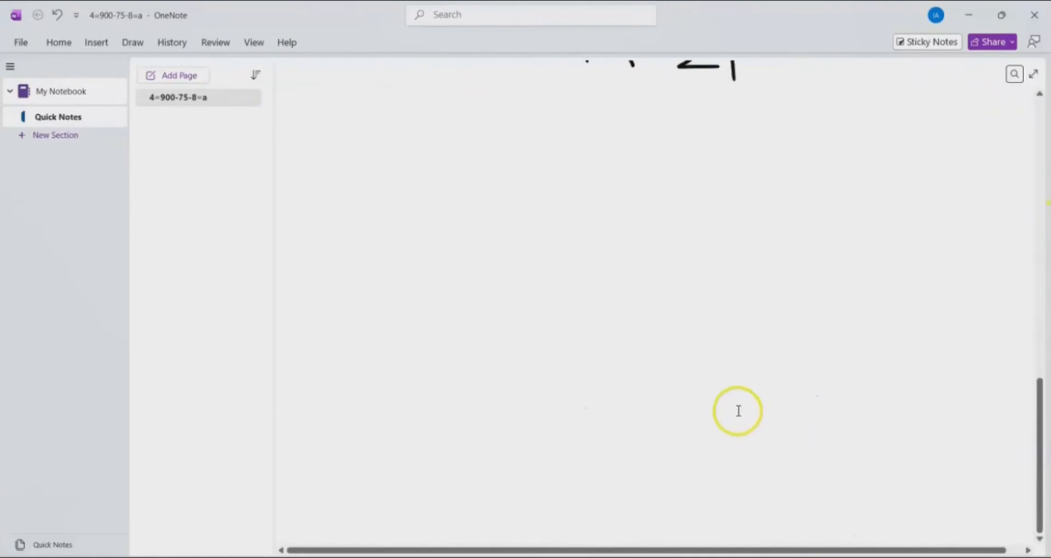
left_click(364, 189)
type("Tota")
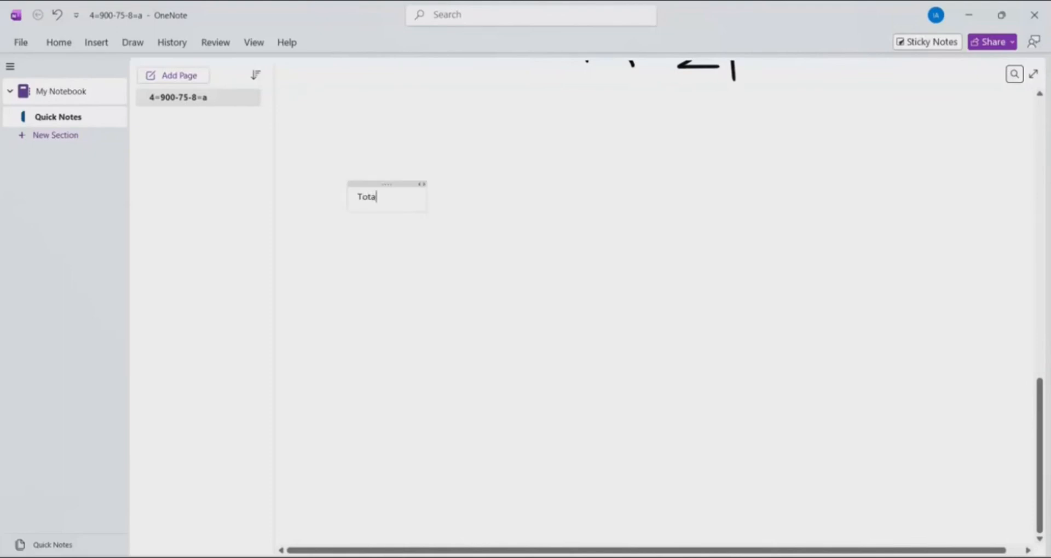
type("l width")
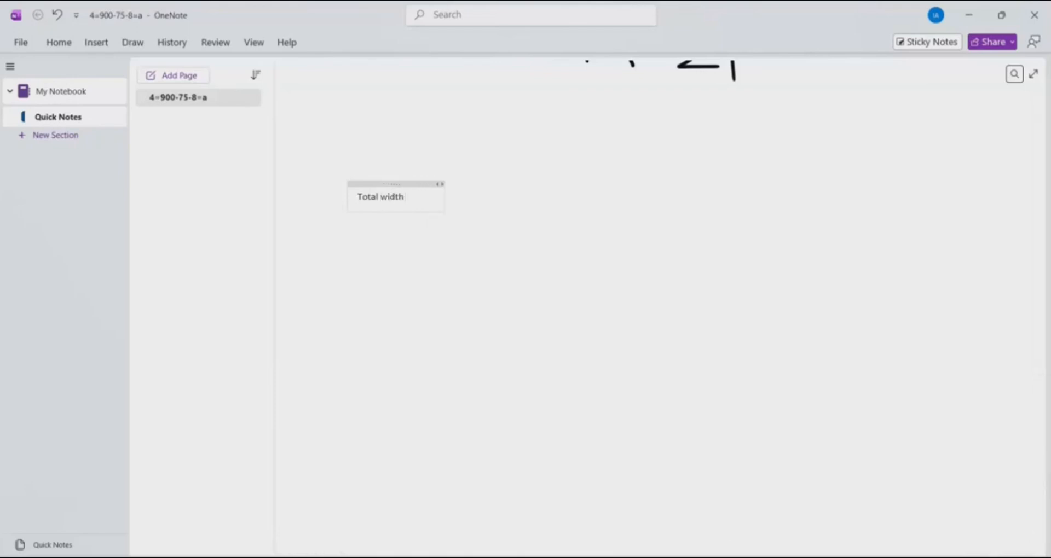
type(" =")
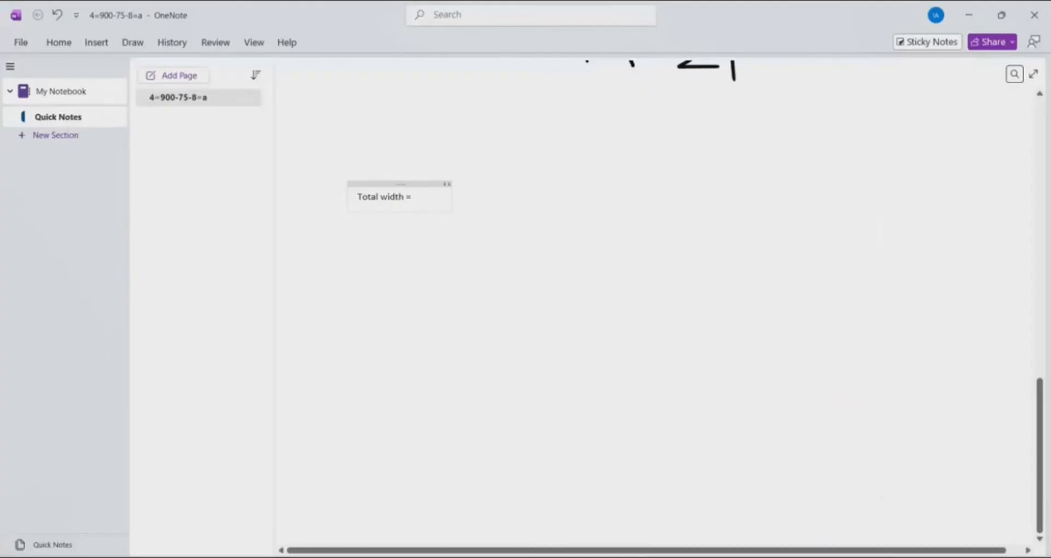
type("1200mm")
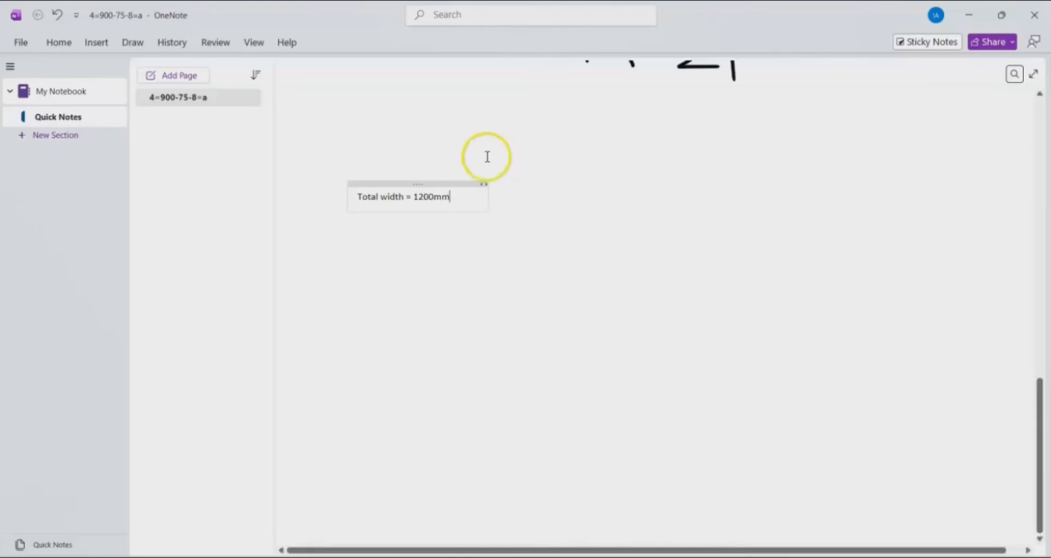
Add the line "Cover at both side = 75mmx2 = 150mm" beneath the total width in the note.
key("Return")
type("Cover ")
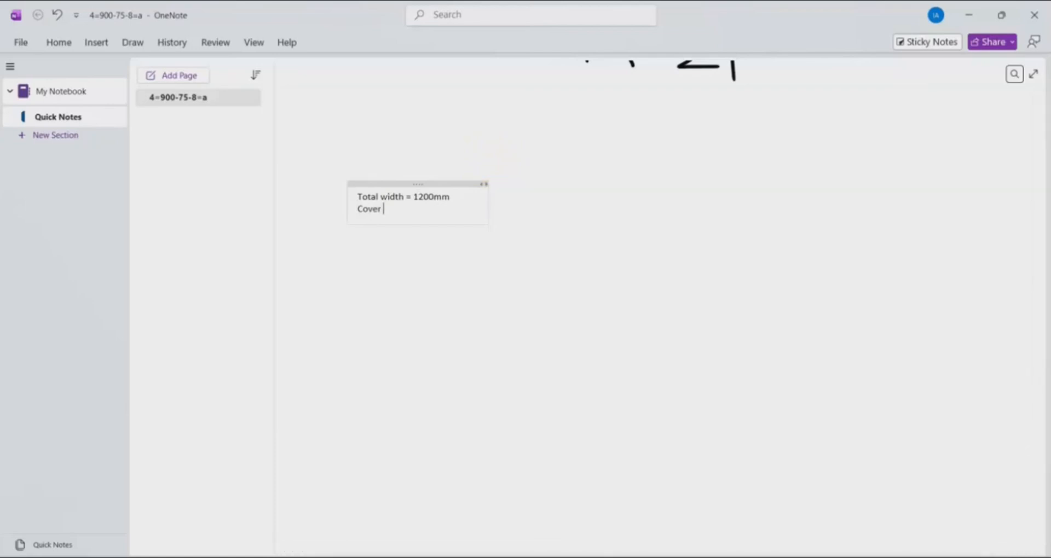
type("at both side = 7")
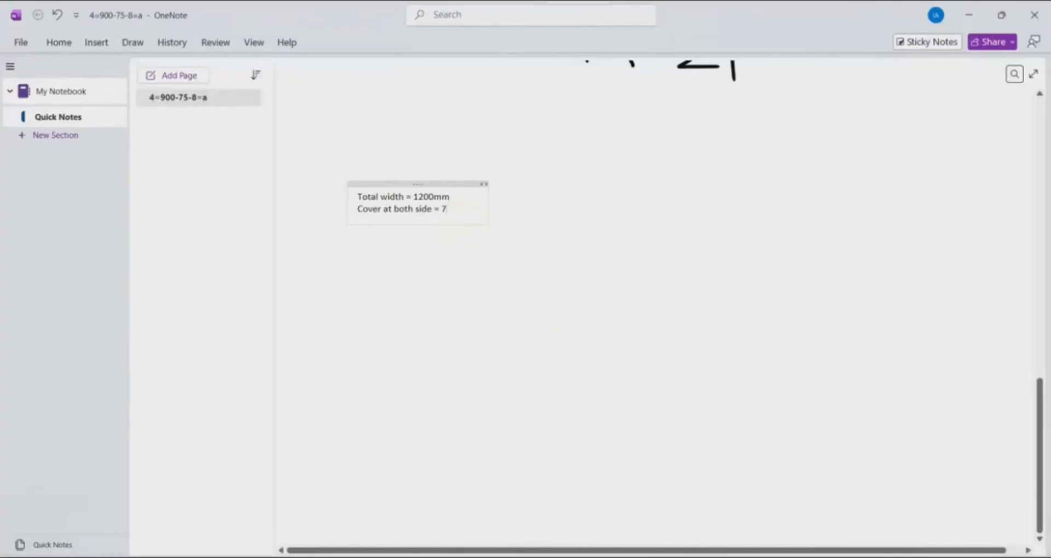
type("5mm")
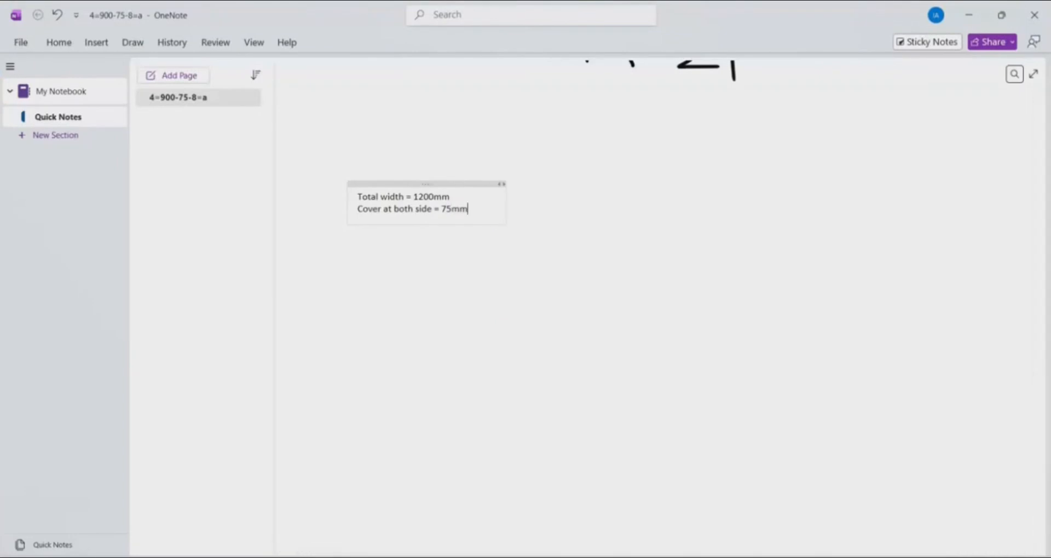
type("x2 = 150mm")
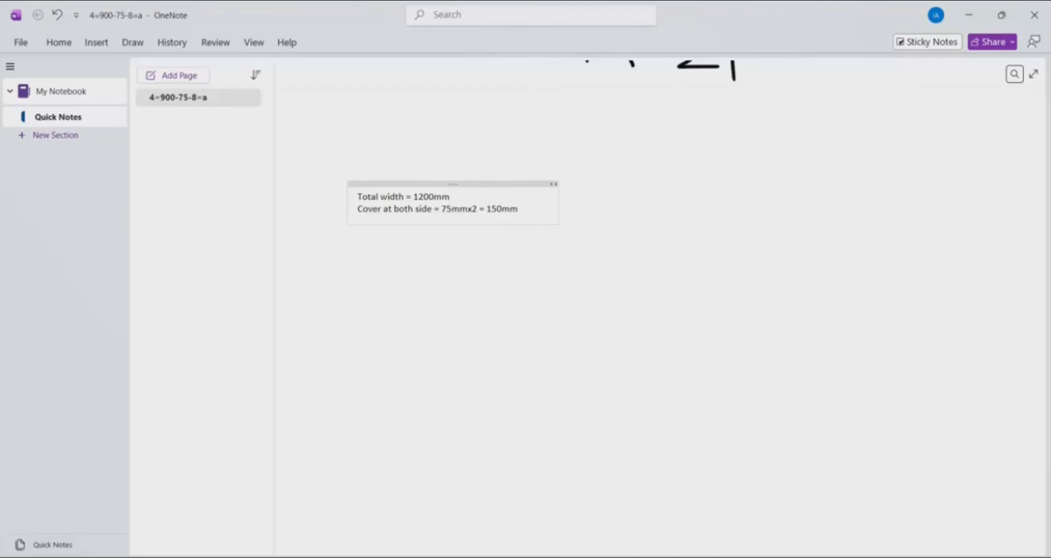
Add a third line to the note reading "Effective dimension = 1200-150 = 1050mm".
key("Return")
type("Effective dimension =")
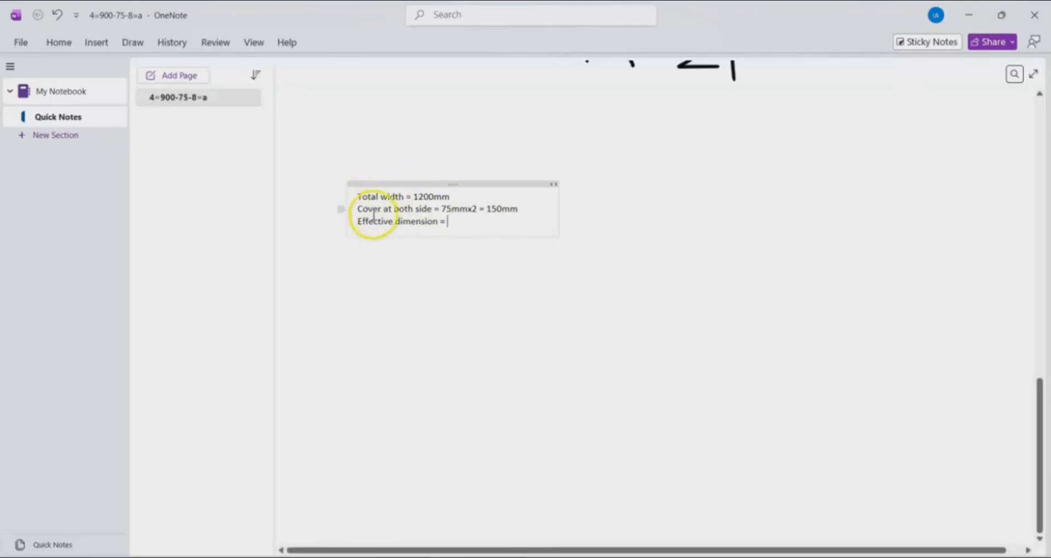
type("1200")
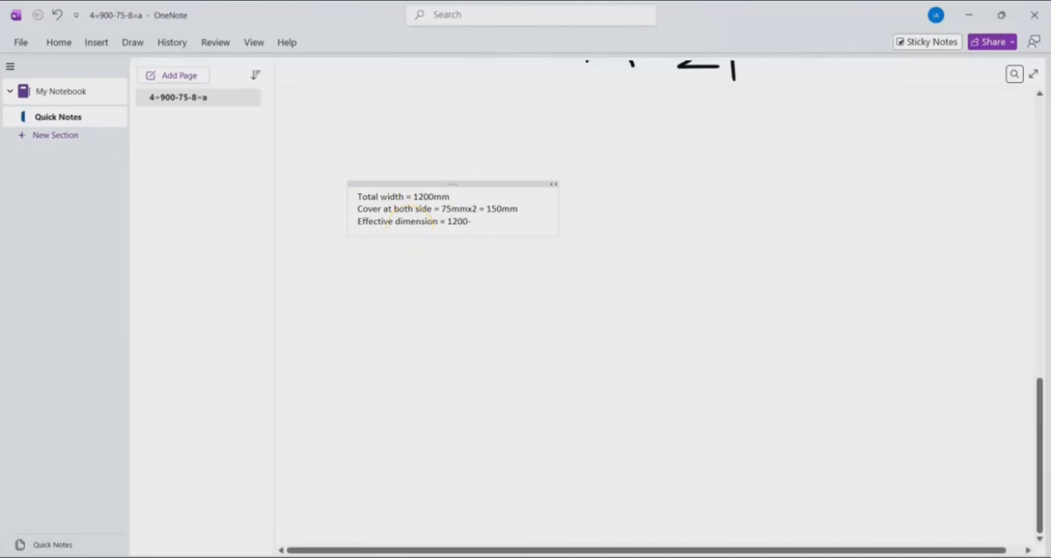
type("-150")
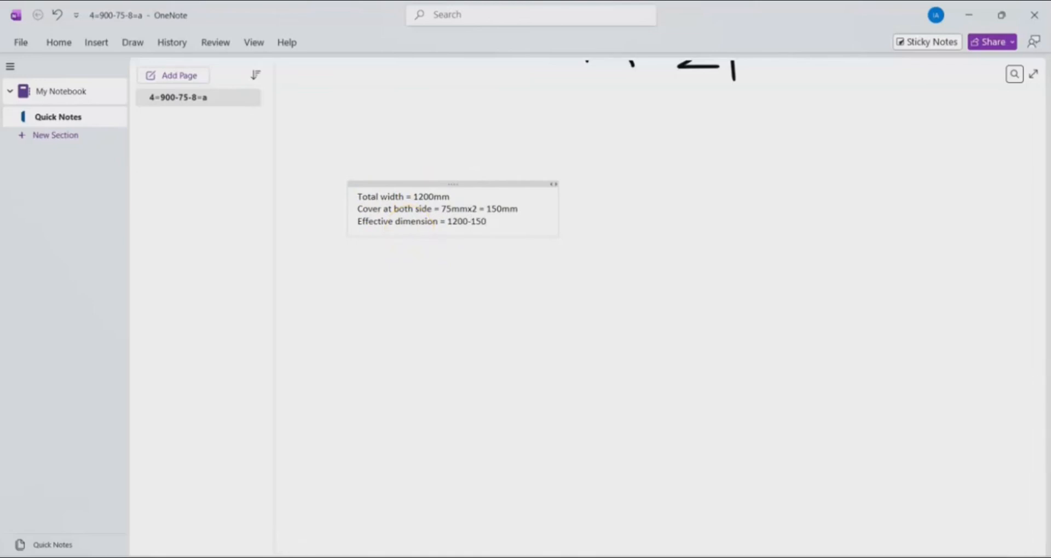
type(" = 1050")
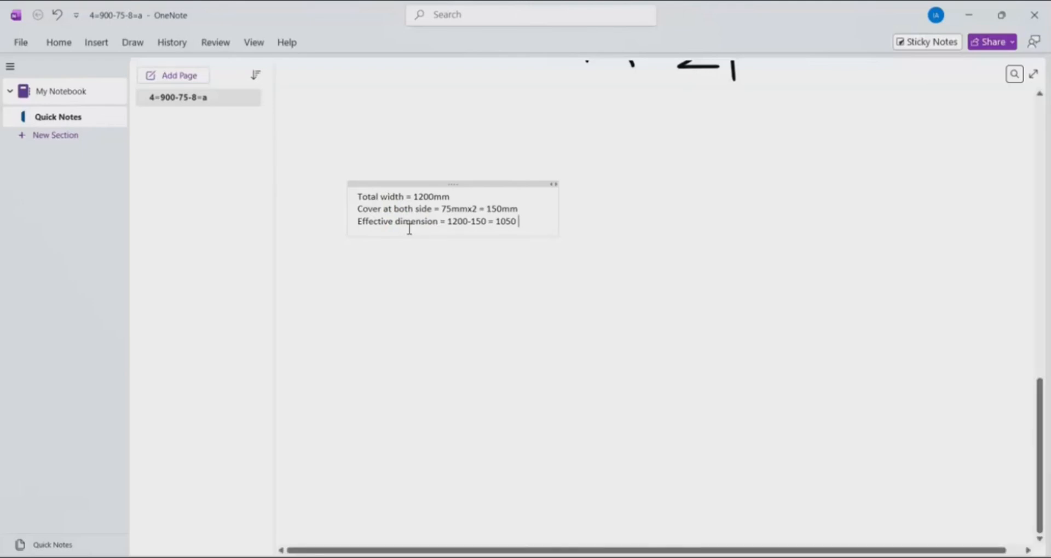
type(" 1050mm")
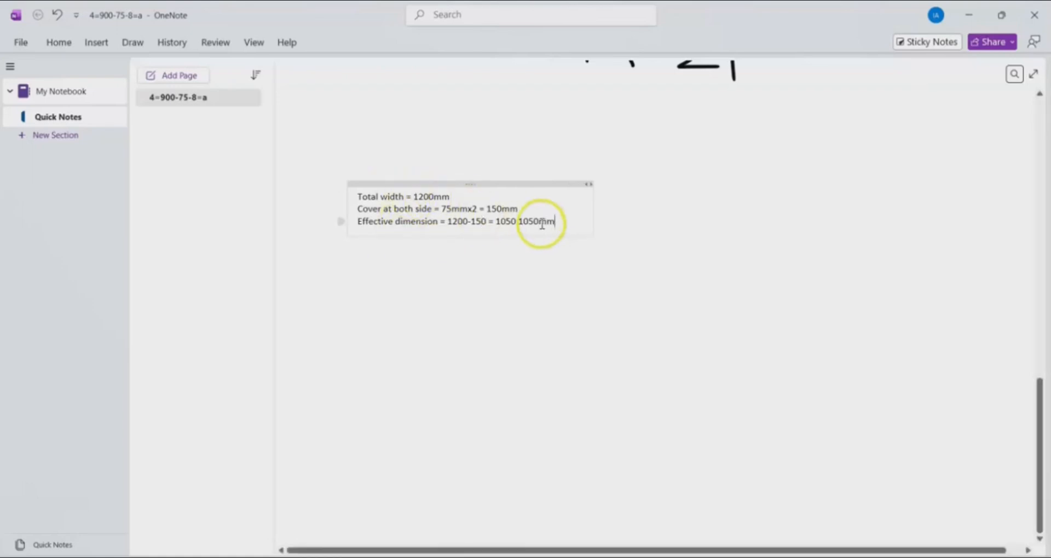
key("BackSpace")
key("BackSpace")
key("BackSpace")
key("BackSpace")
key("BackSpace")
key("BackSpace")
key("BackSpace")
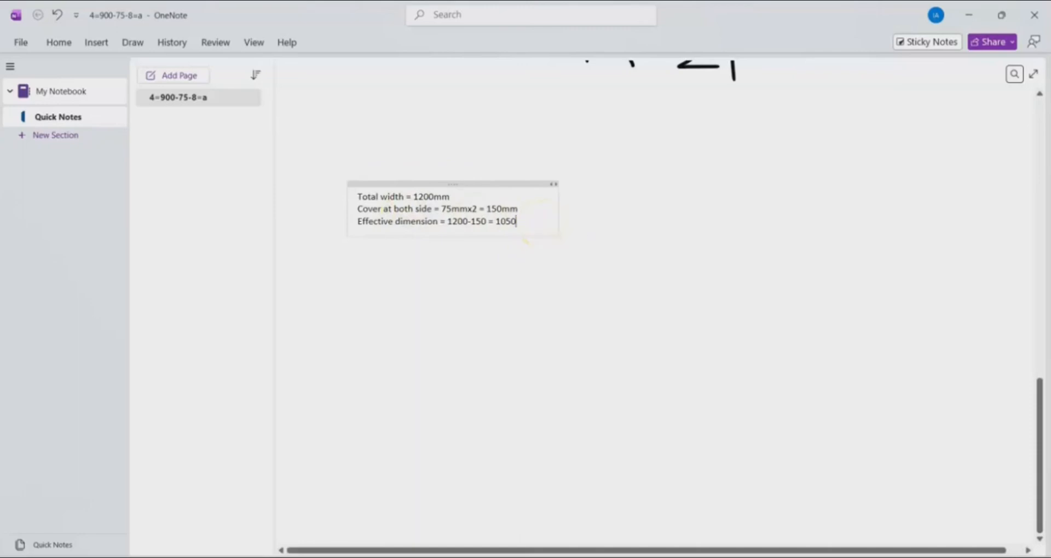
type("mm")
left_click(537, 221)
left_click(525, 215)
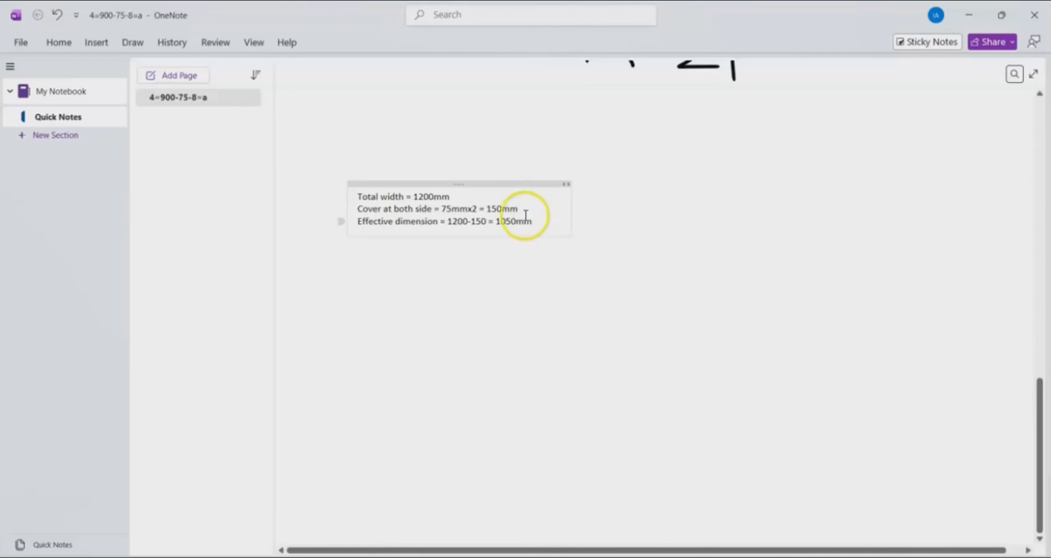
left_click(517, 224)
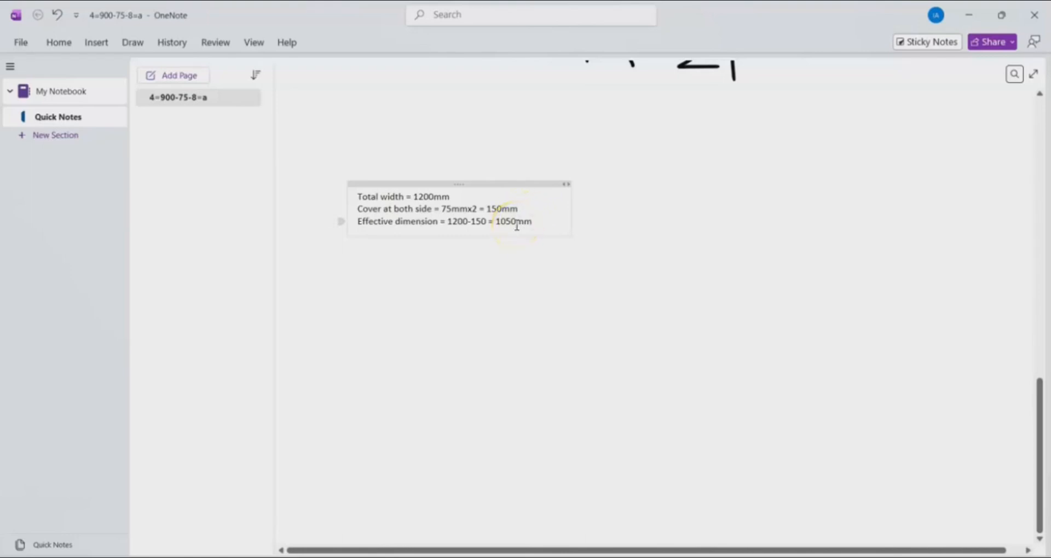
Leave a blank line below the effective dimension in the note and add "No of spaces = 3 Bars - 1 = 2 spaces".
left_click(529, 232)
key("Return")
type("No of spaces =")
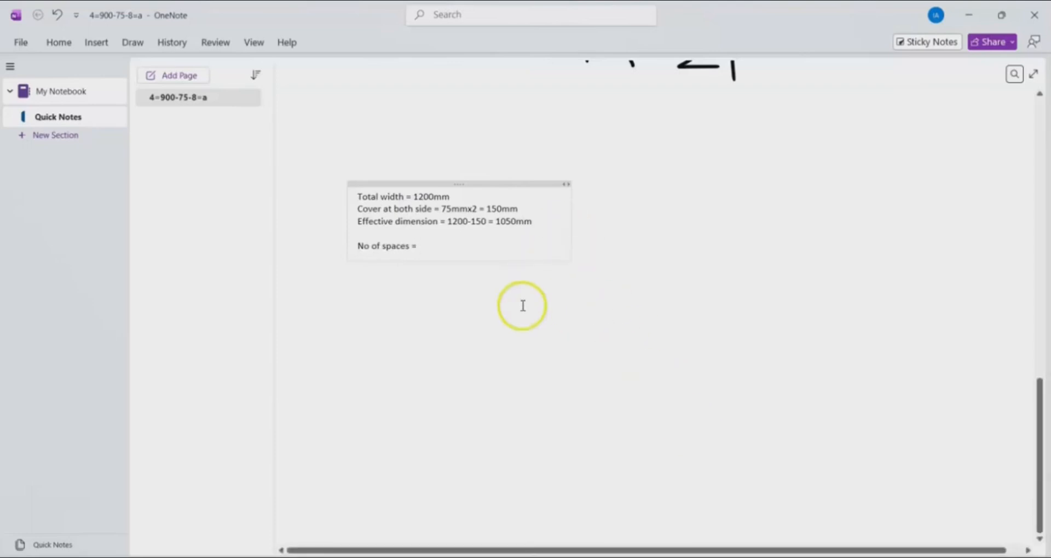
type("3 Bars")
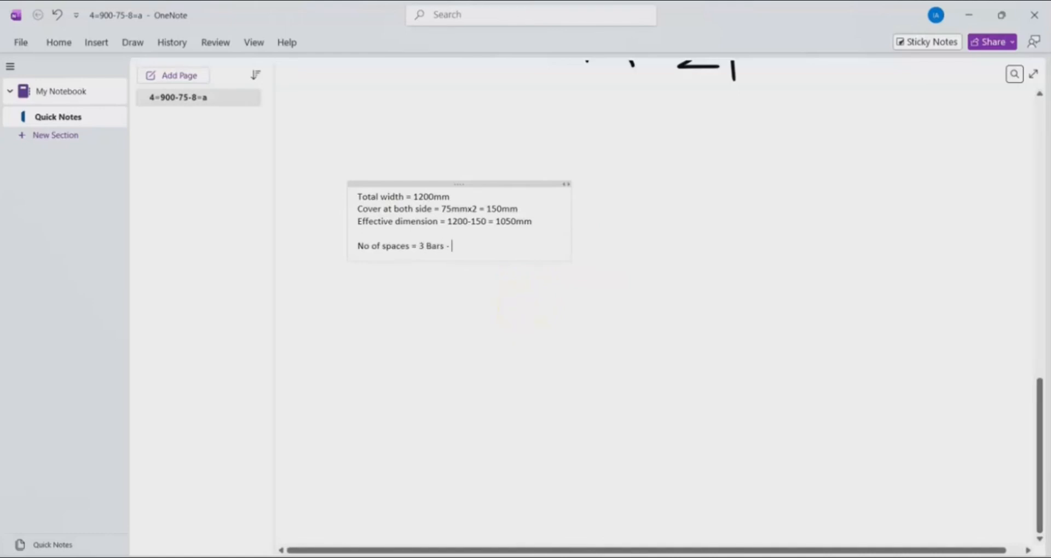
type(" - 1")
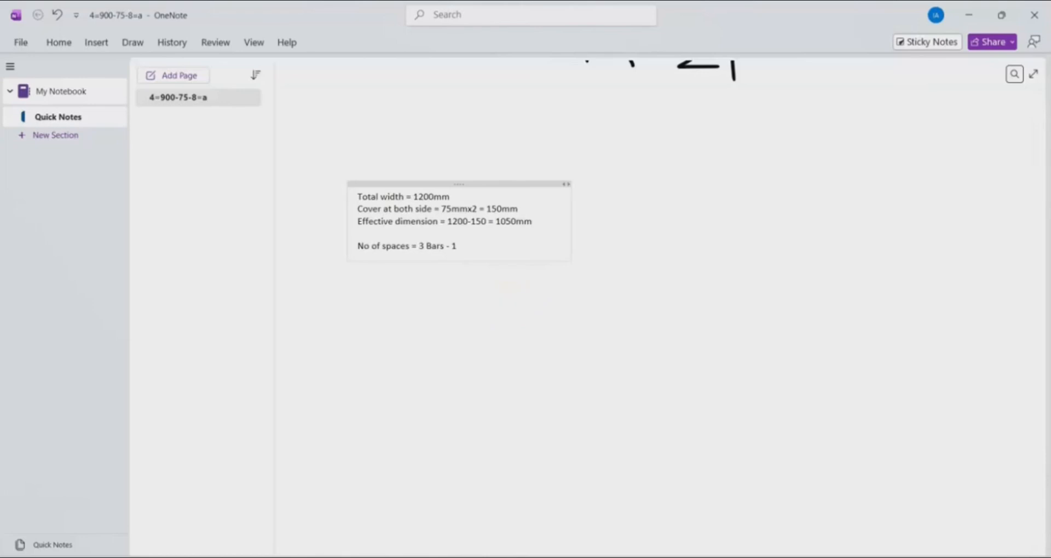
type(" = -1  2 pa")
key("BackSpace")
key("BackSpace")
key("BackSpace")
key("BackSpace")
type("2s spaces")
Add the line "Spacing = 1050/2 = 525mm > 300mm okay" to the note, separated by a blank line.
key("Return")
key("Return")
type("Spacing =")
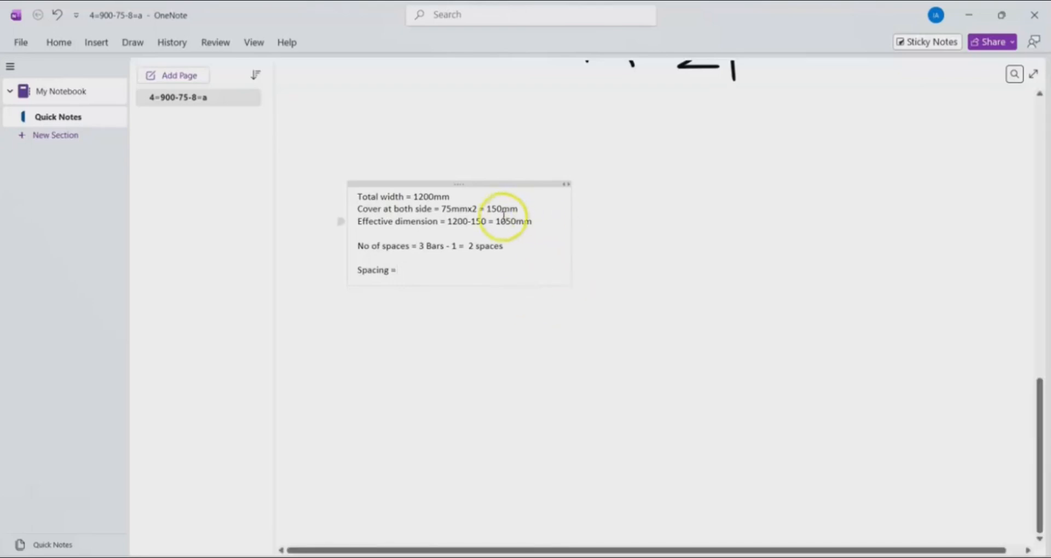
type("1050")
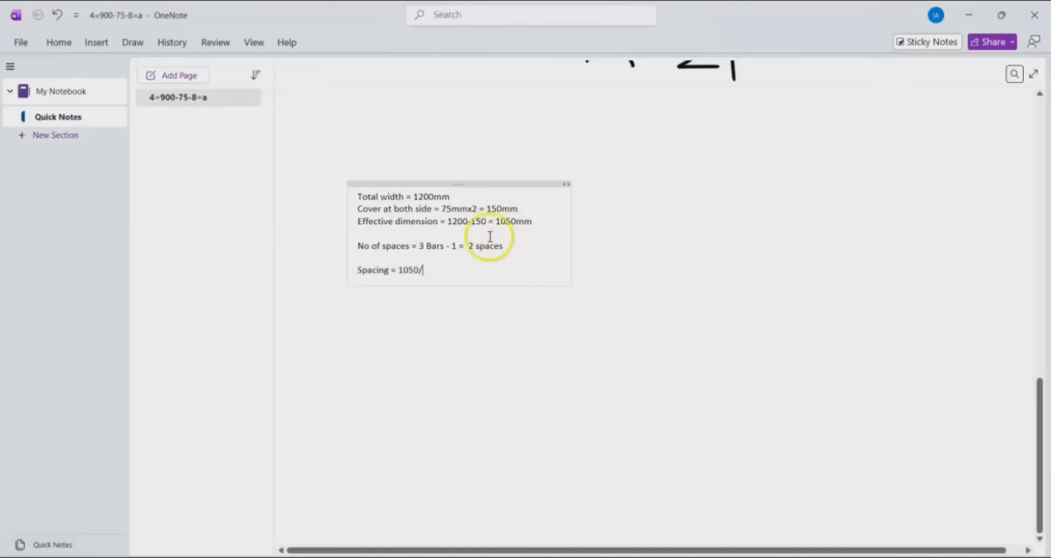
type("/2 = 525")
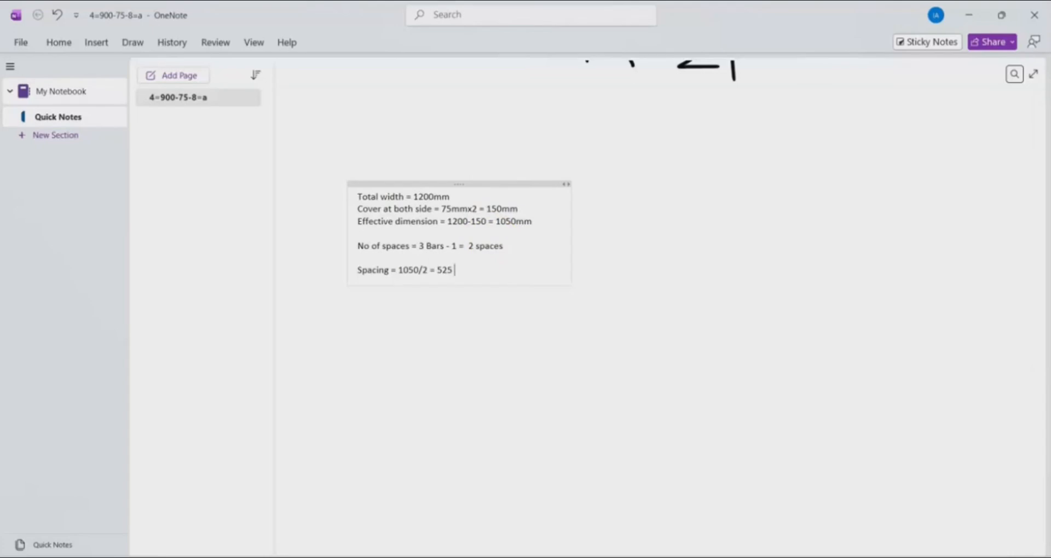
type("= 525 5")
key("BackSpace")
key("BackSpace")
type("mm")
type("> 300mm")
type("okay")
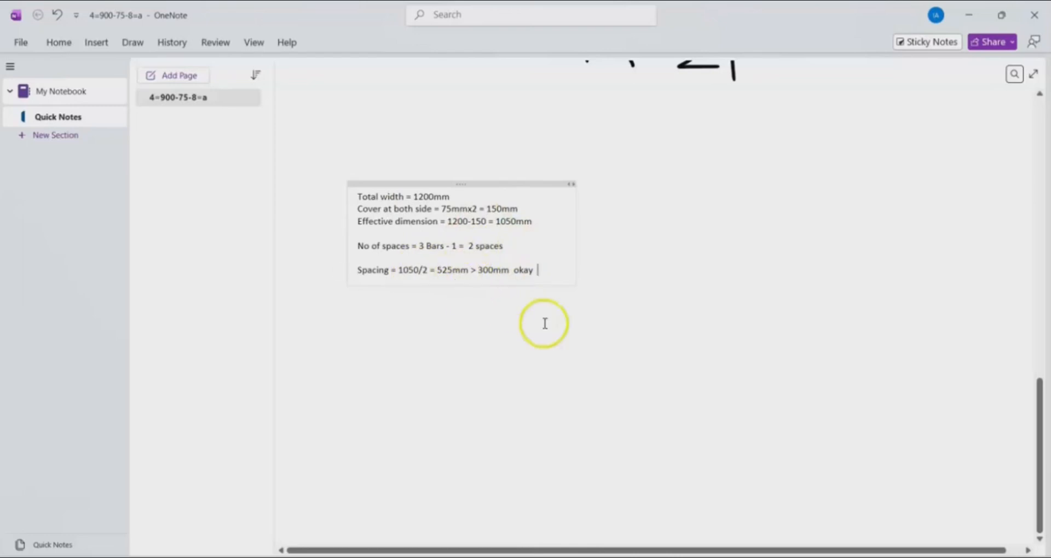
Switch to SAFE, set the bottom bar size to 12 in the slab design display, and check the Layer A strip's bar count.
key("alt+Tab")
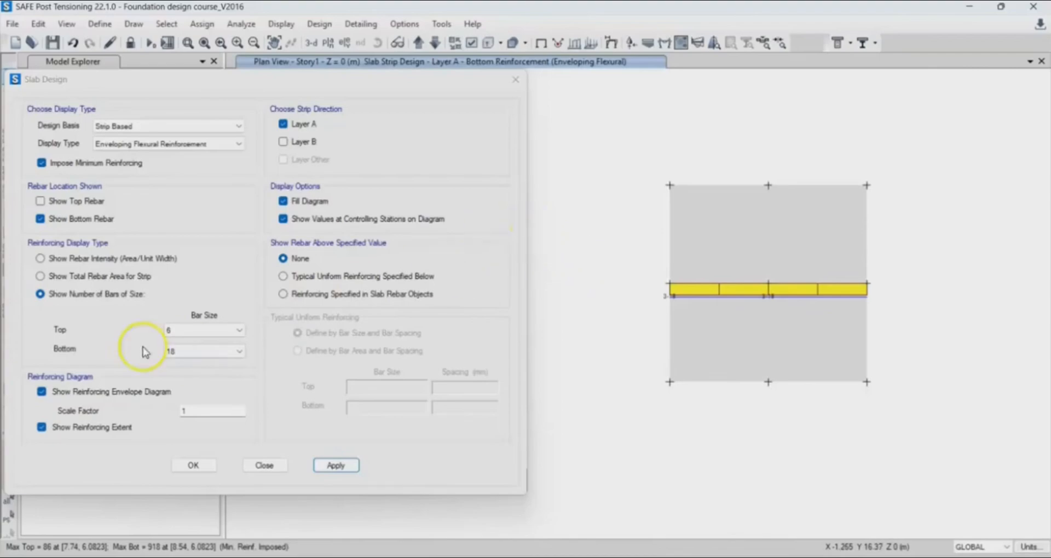
left_click(195, 351)
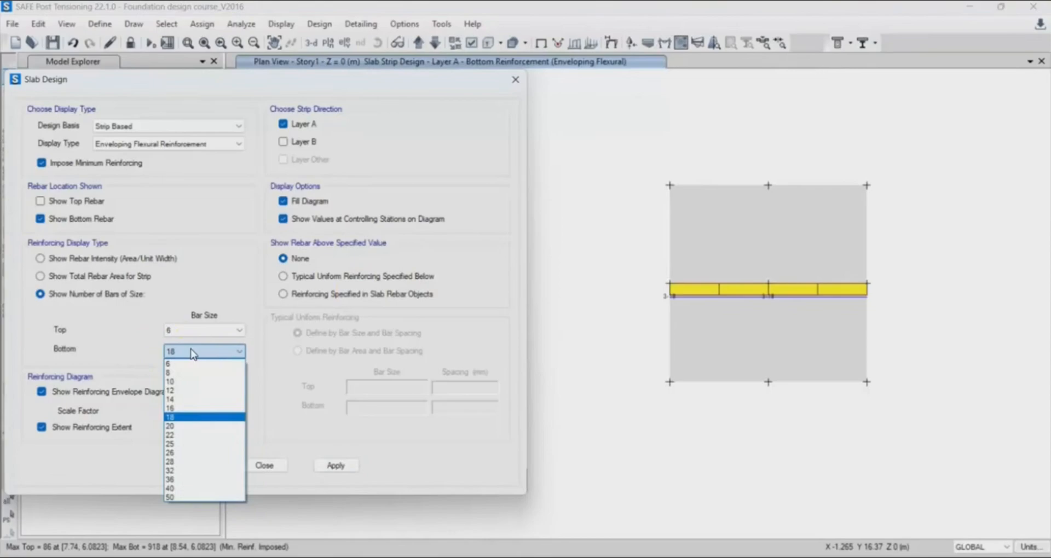
left_click(203, 392)
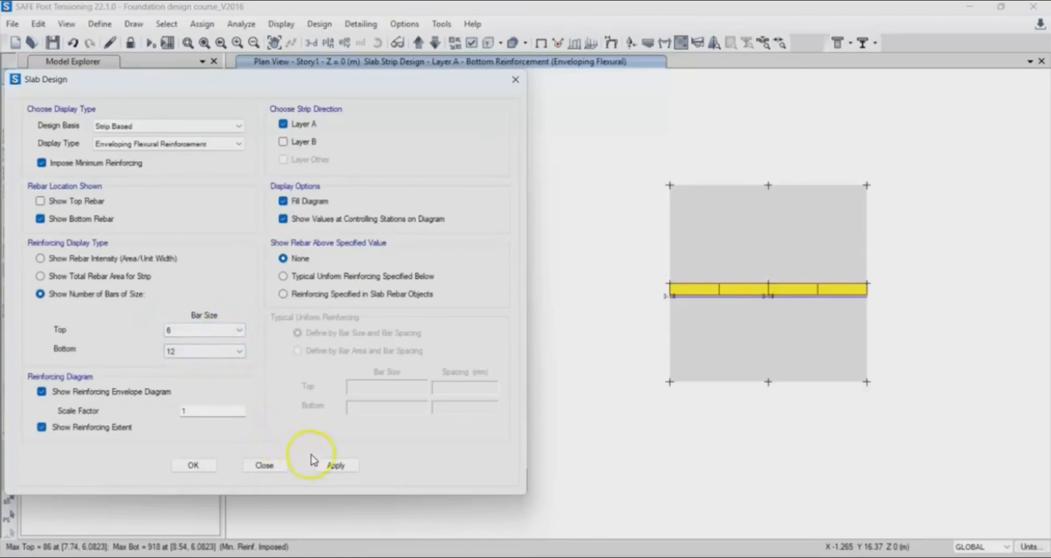
left_click(334, 464)
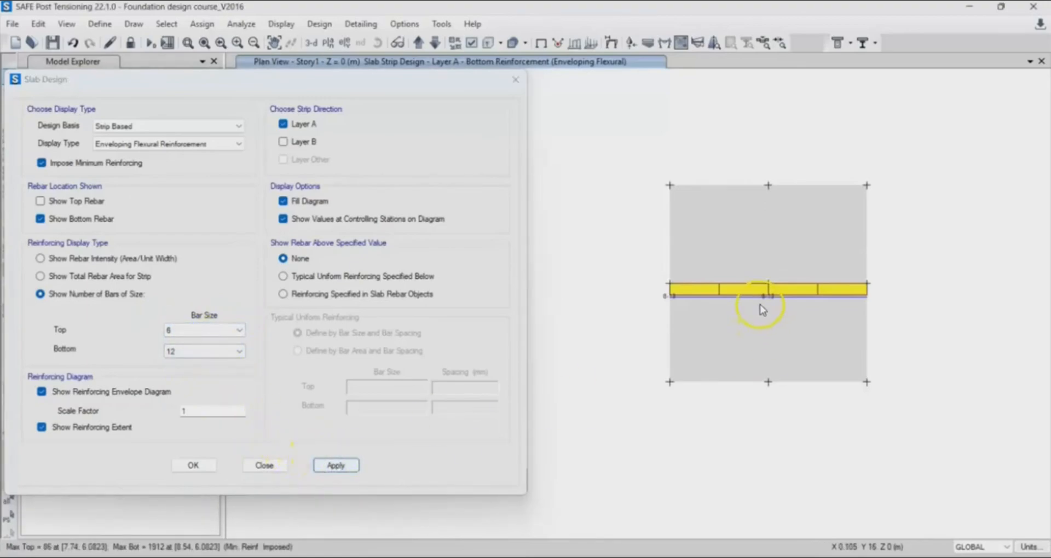
left_click(768, 284)
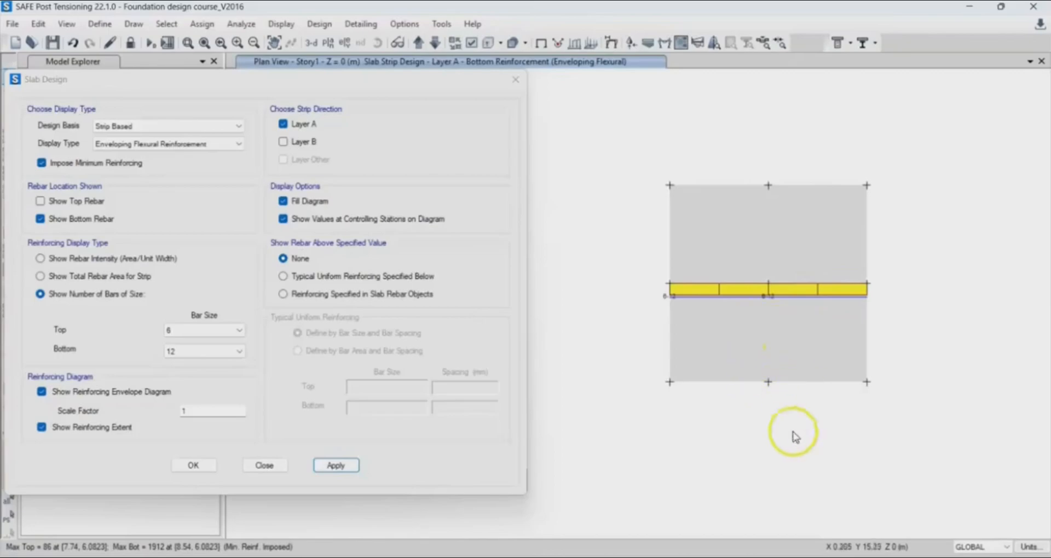
Switch to OneNote and update the number of spaces line to read "6 Bars - 1 = 5 spaces".
left_click(767, 557)
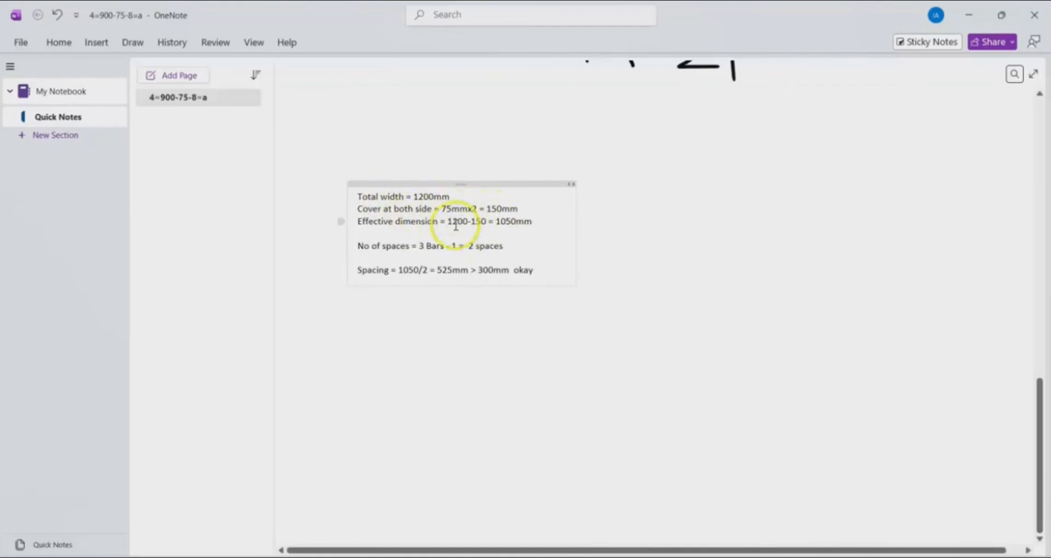
left_click(423, 246)
key("BackSpace")
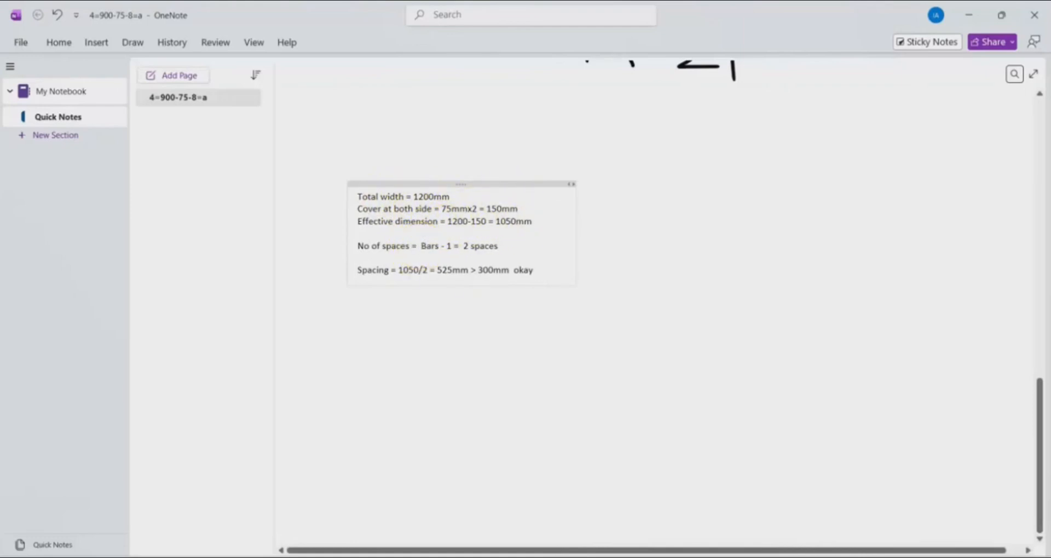
type("6")
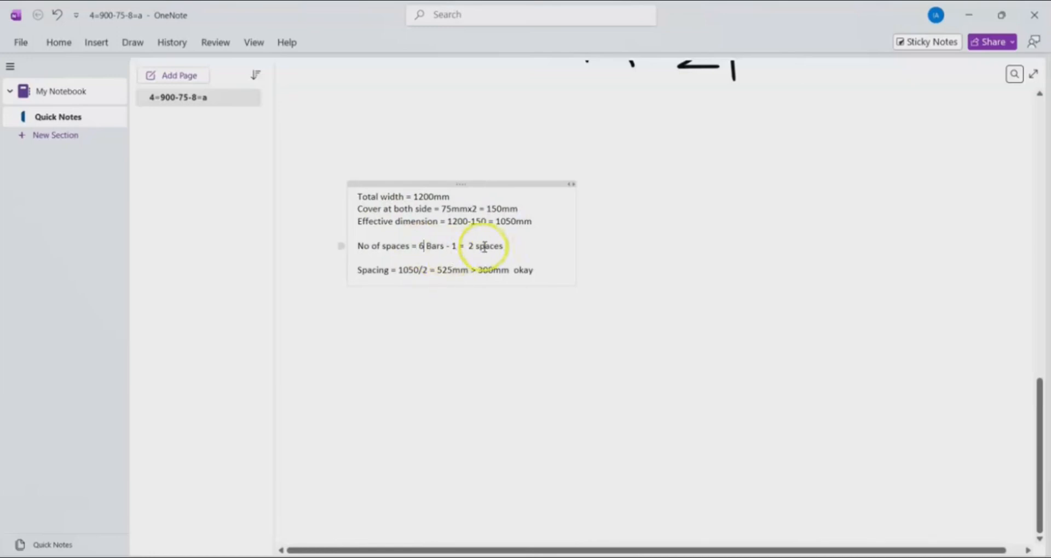
double_click(470, 246)
key("BackSpace")
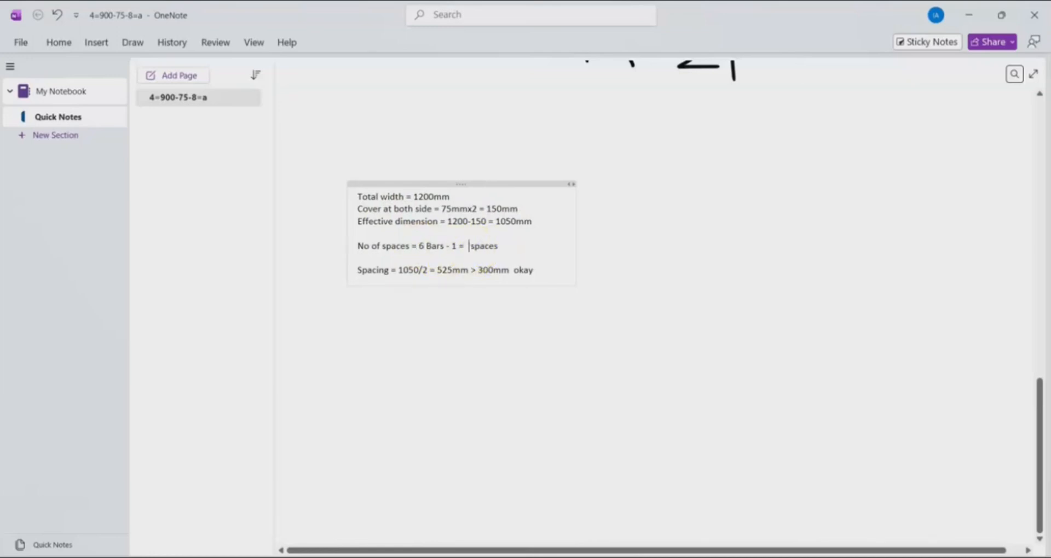
type("5")
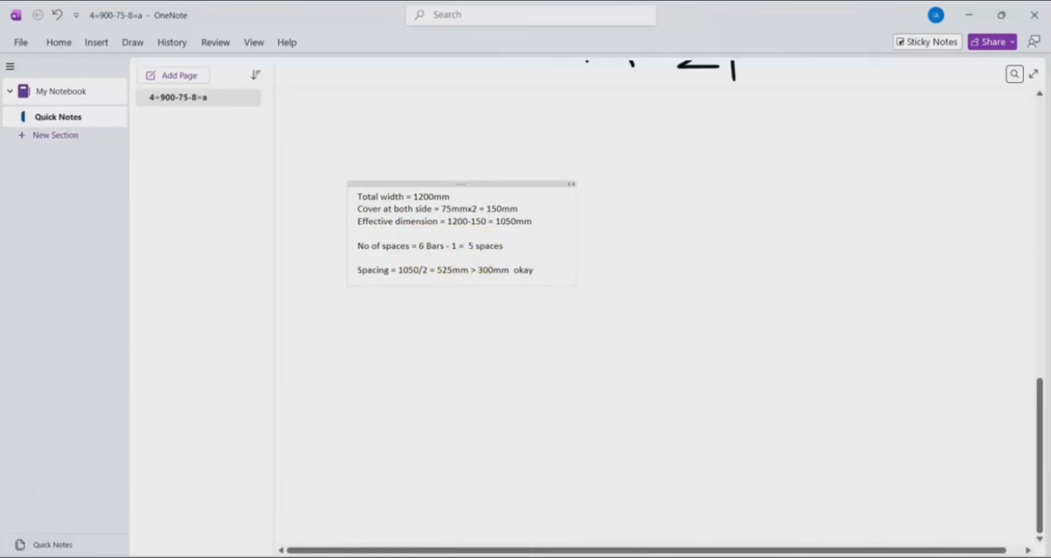
Revise the spacing line in the note to "Spacing = 1050/5 = 210mm < 300mm okay".
left_click(426, 270)
key("BackSpace")
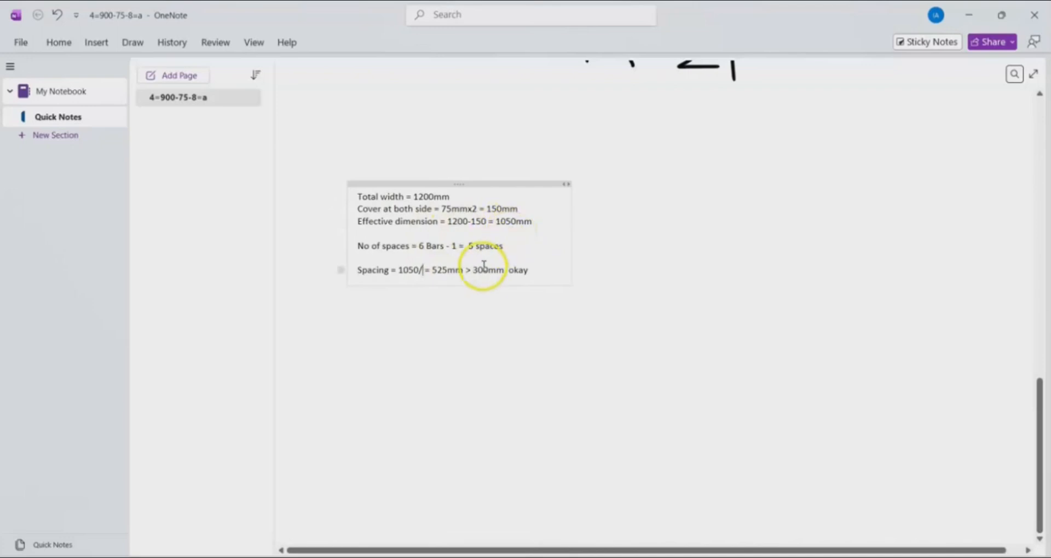
type("5")
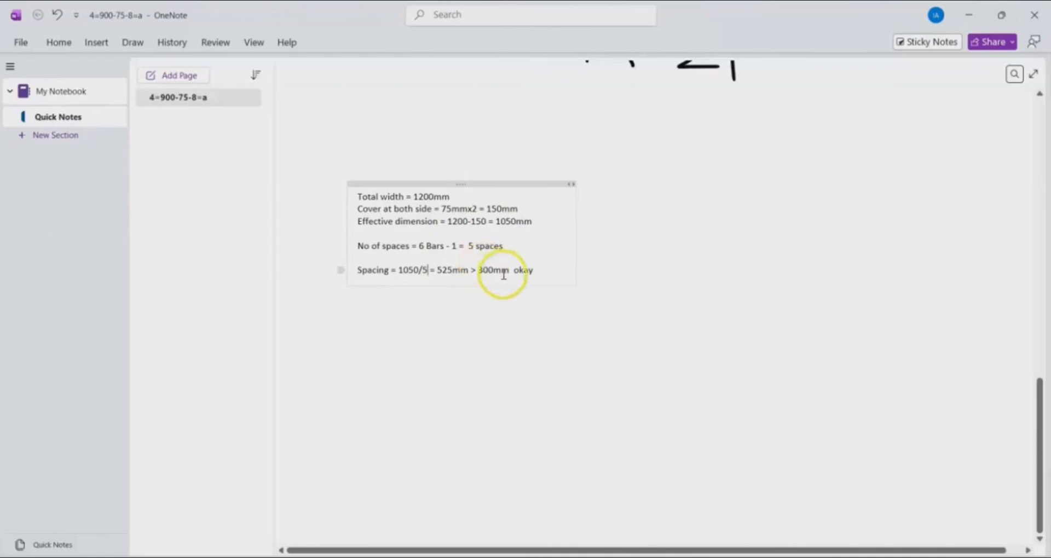
left_click(452, 270)
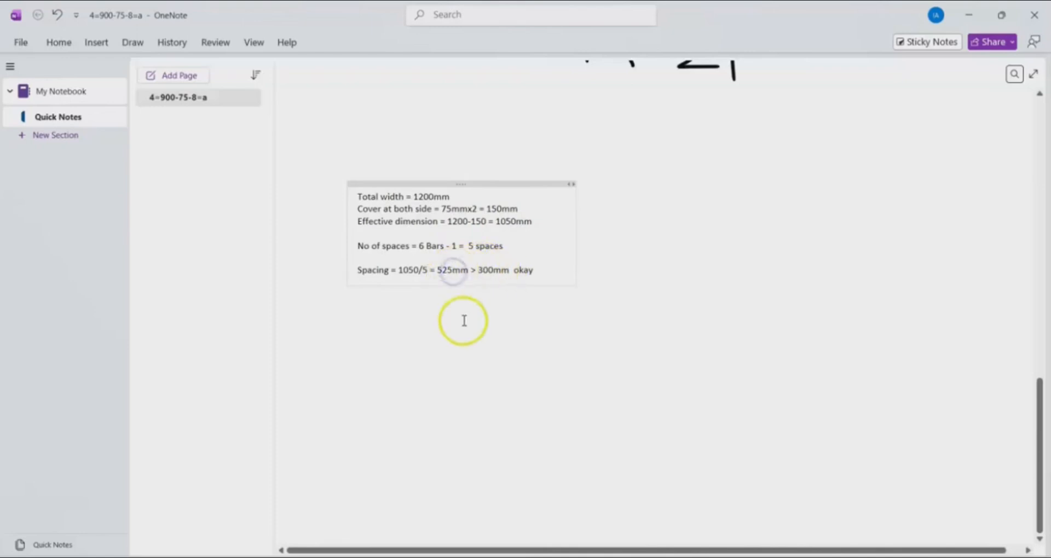
key("BackSpace")
key("BackSpace")
key("BackSpace")
type("210")
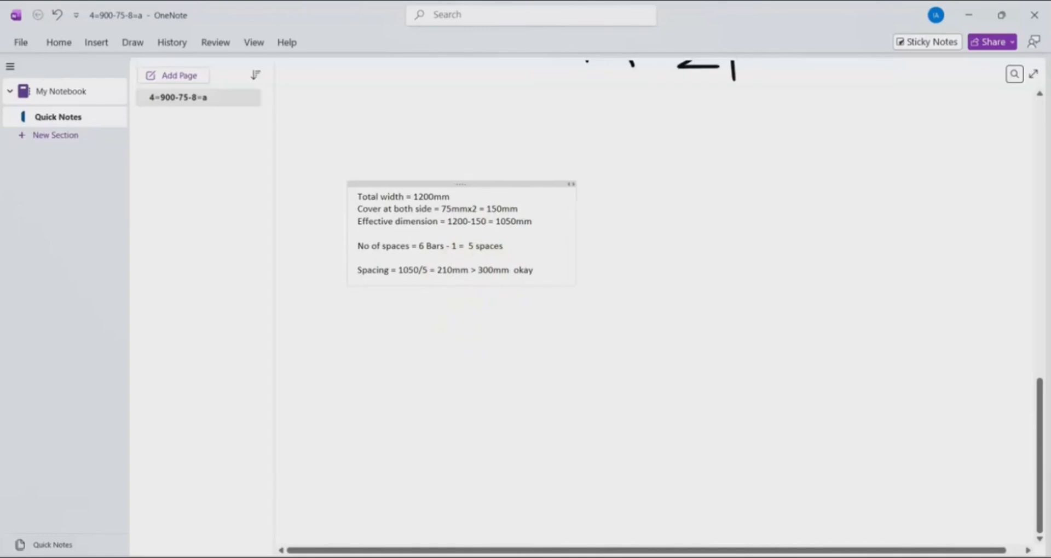
left_click(476, 270)
key("BackSpace")
type("<")
left_click(516, 270)
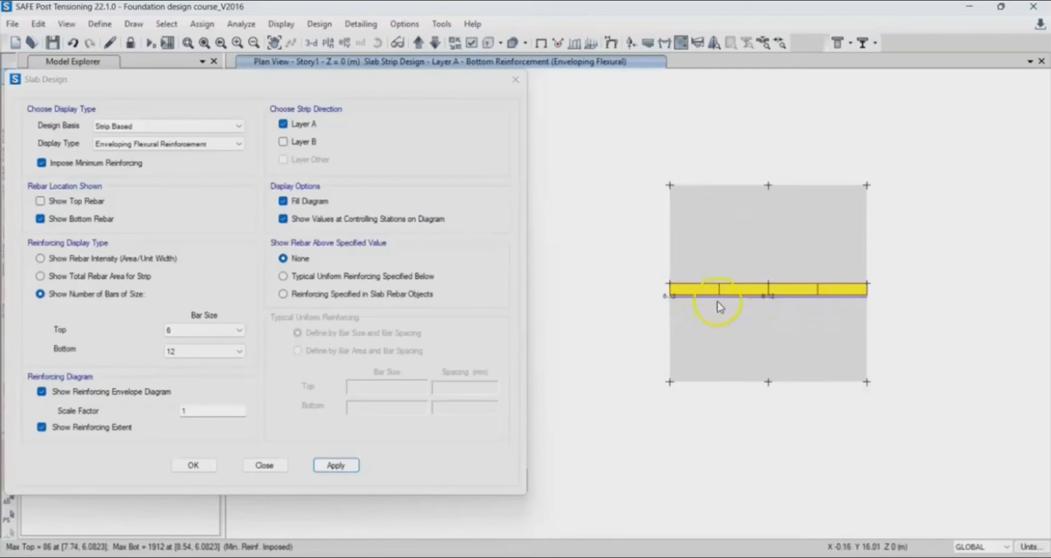
Switch to SAFE, display the bottom reinforcement for Layer B instead of Layer A, and check the footing strip's bar count.
left_click(817, 285)
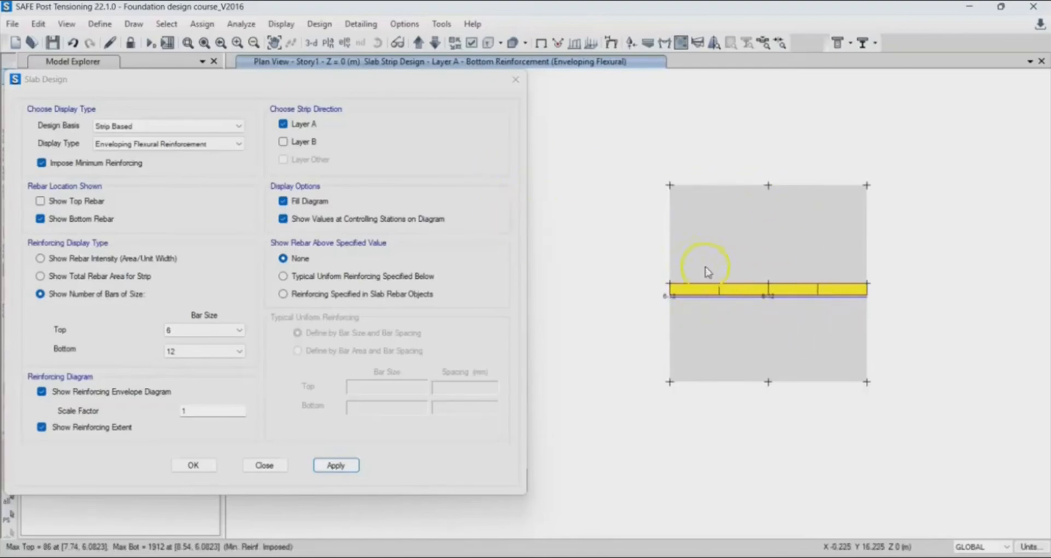
left_click(283, 142)
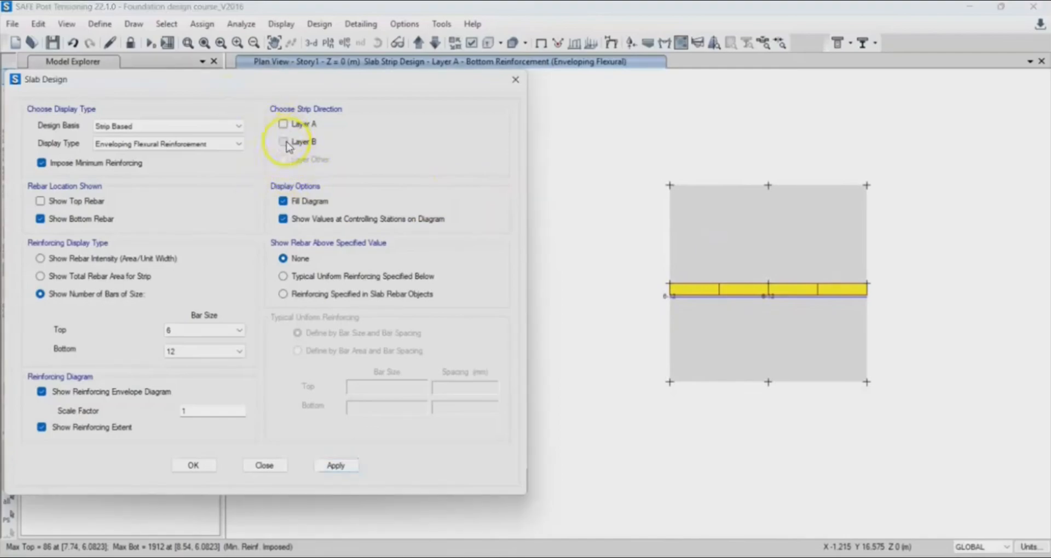
left_click(339, 466)
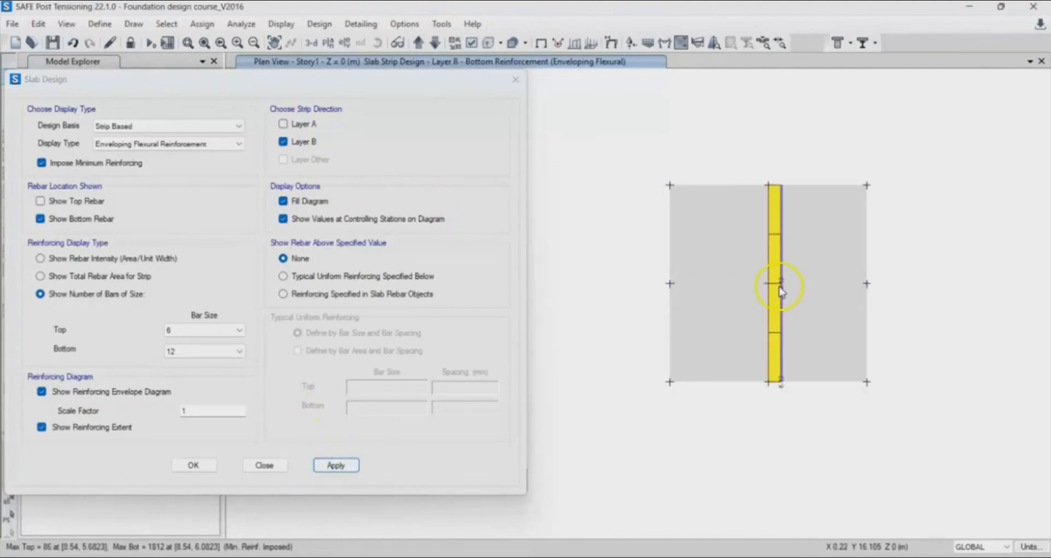
left_click(769, 288)
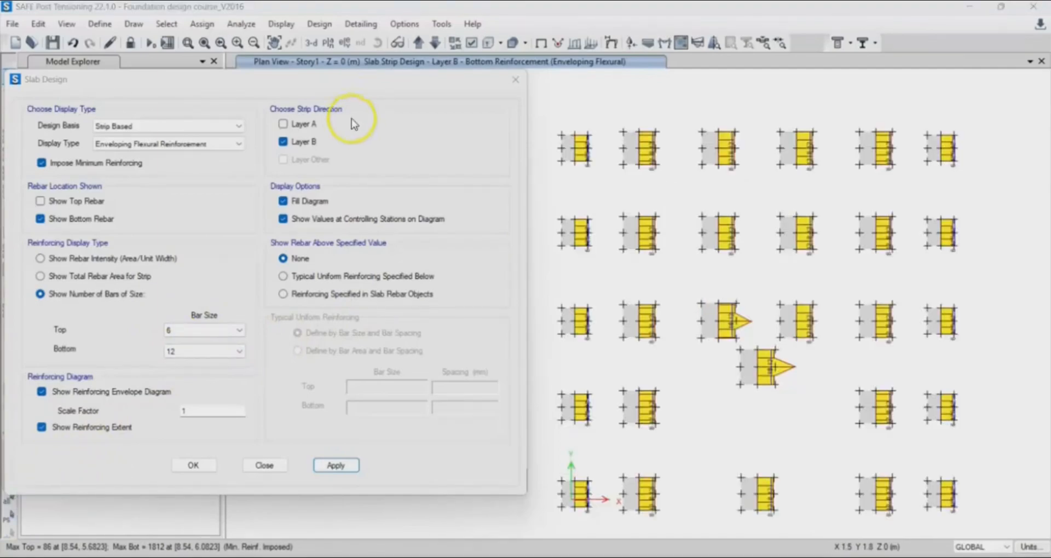
Display the Layer A strips instead of Layer B and inspect the bottom bar count on the 1.5 m wide footing strip.
left_click(283, 124)
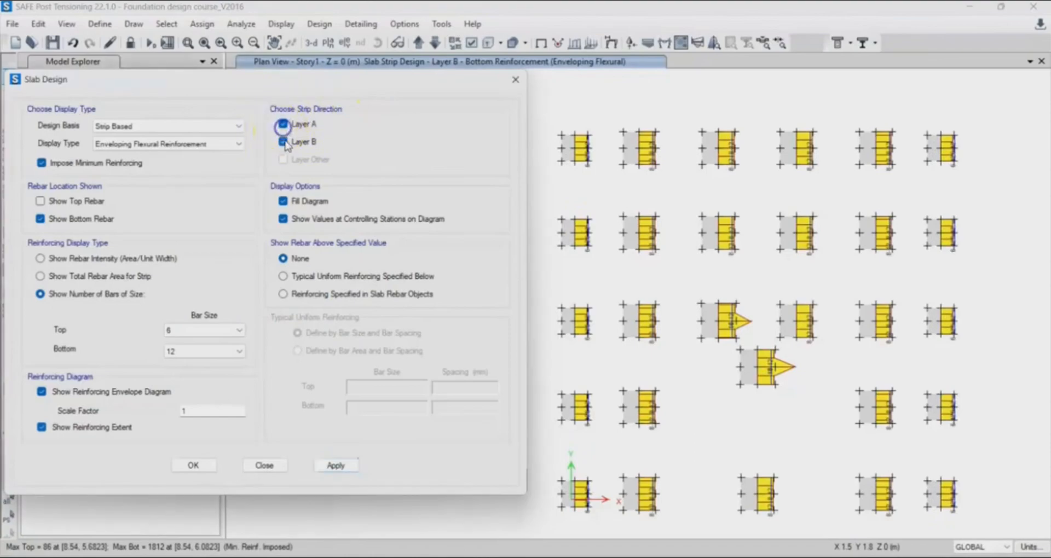
left_click(283, 142)
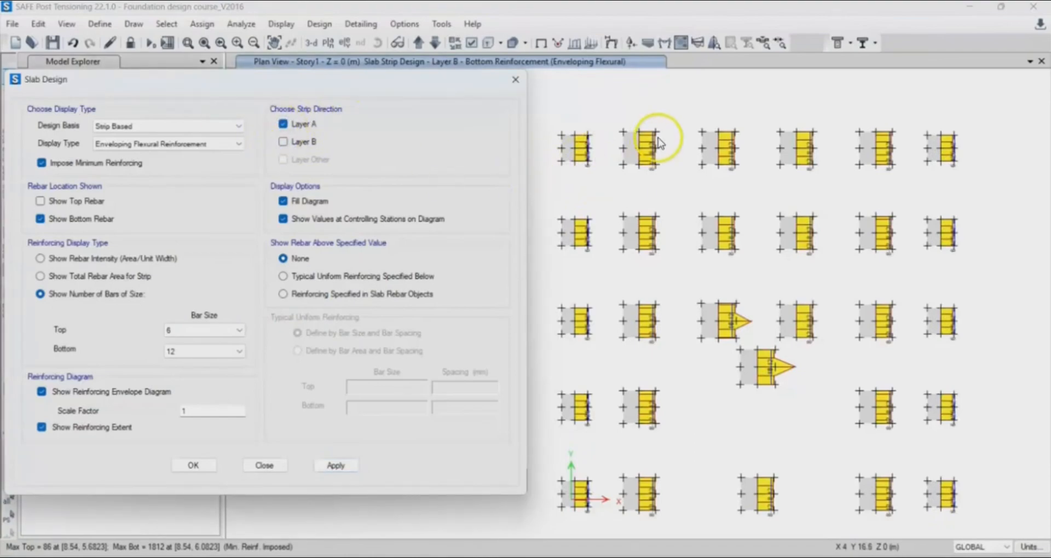
scroll(660, 143, "up", 3)
left_click(618, 159)
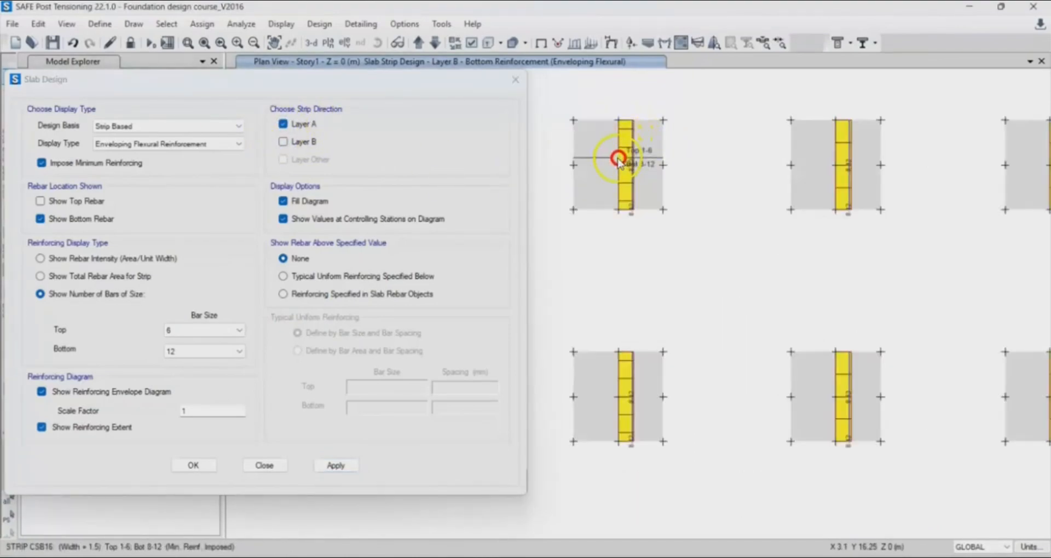
scroll(617, 160, "down", 3)
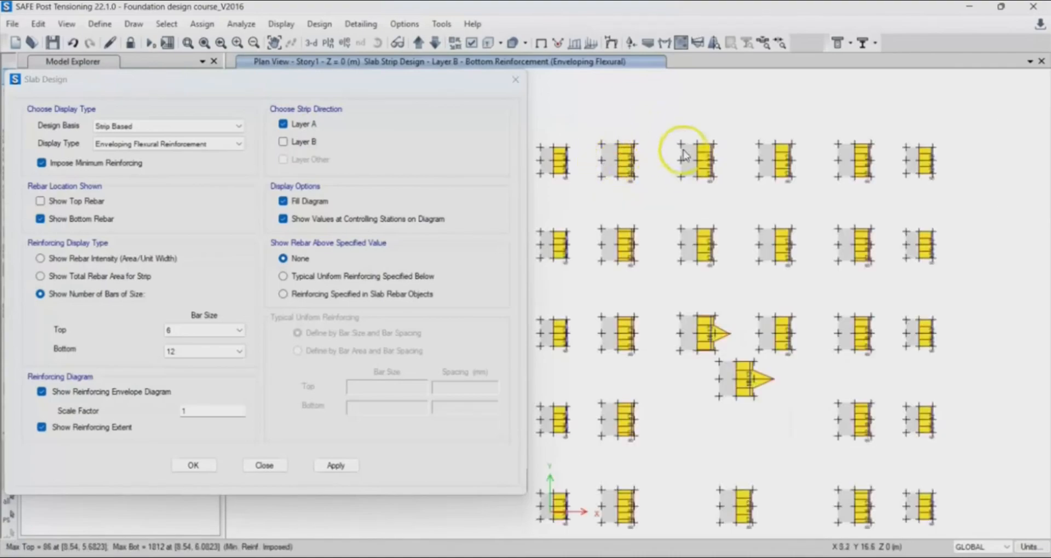
left_click(617, 150)
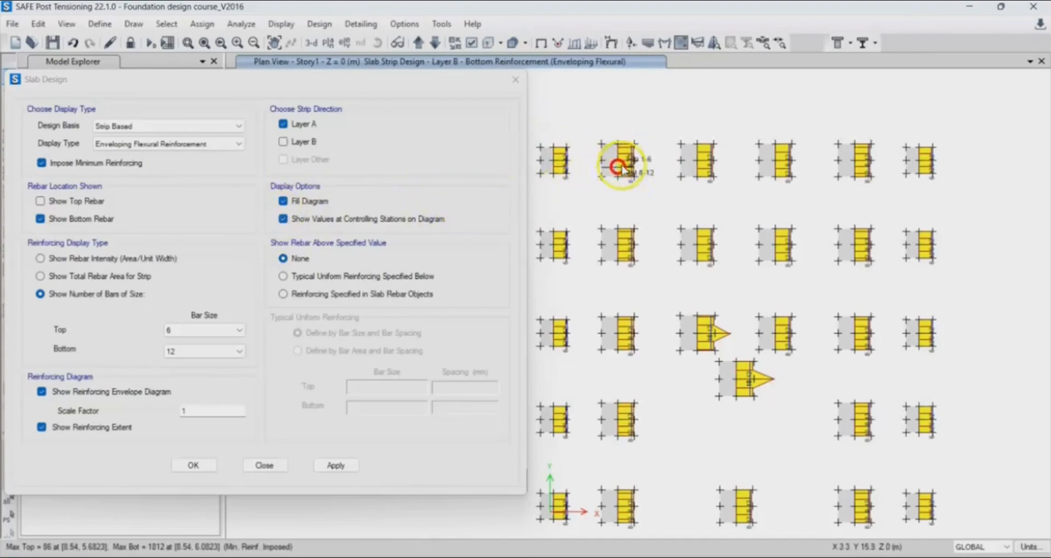
scroll(607, 150, "up", 3)
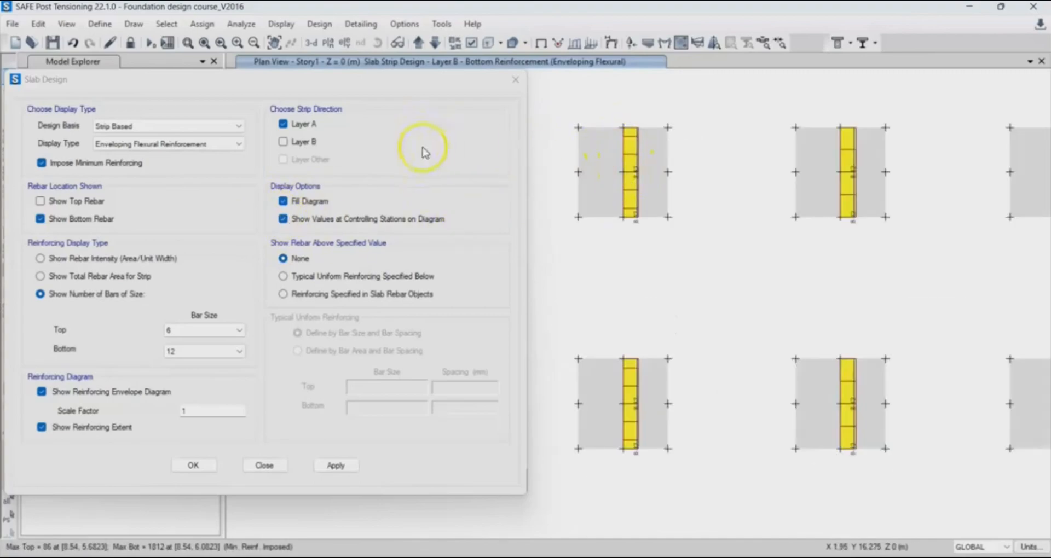
left_click(336, 465)
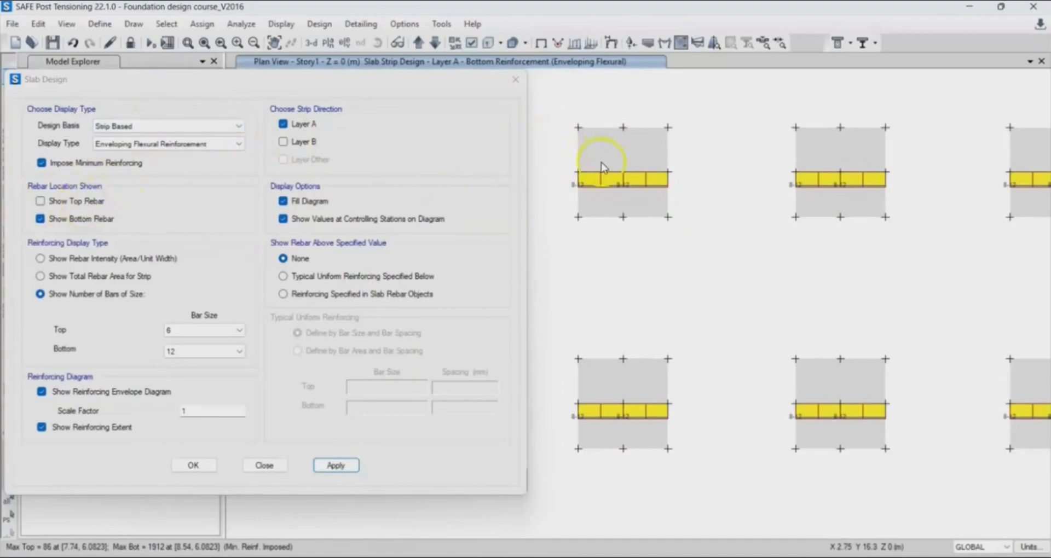
left_click(624, 173)
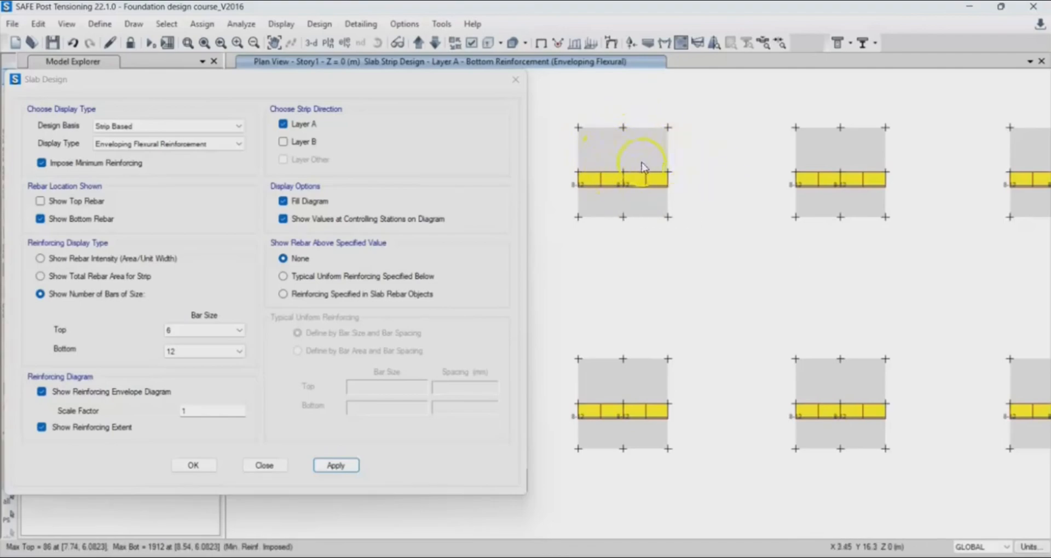
Display the Layer B bottom reinforcement instead of Layer A and check the footing strip's bar count.
left_click(284, 142)
left_click(283, 124)
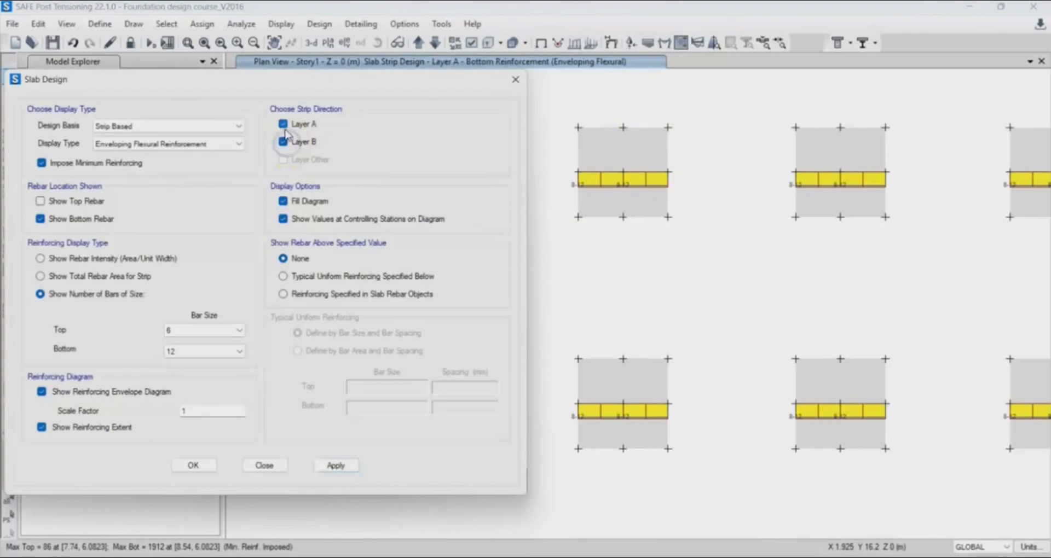
left_click(350, 466)
left_click(599, 176)
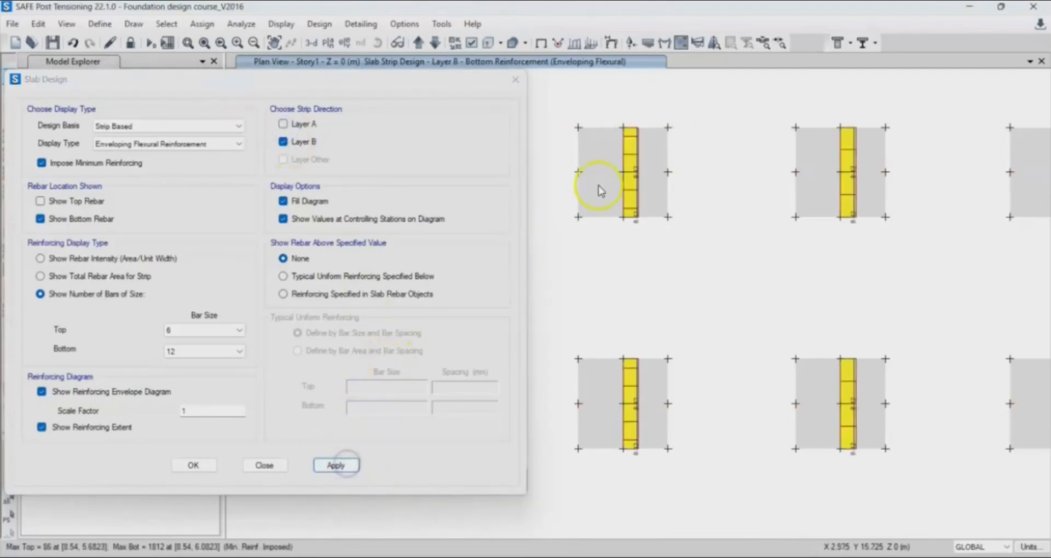
left_click(622, 173)
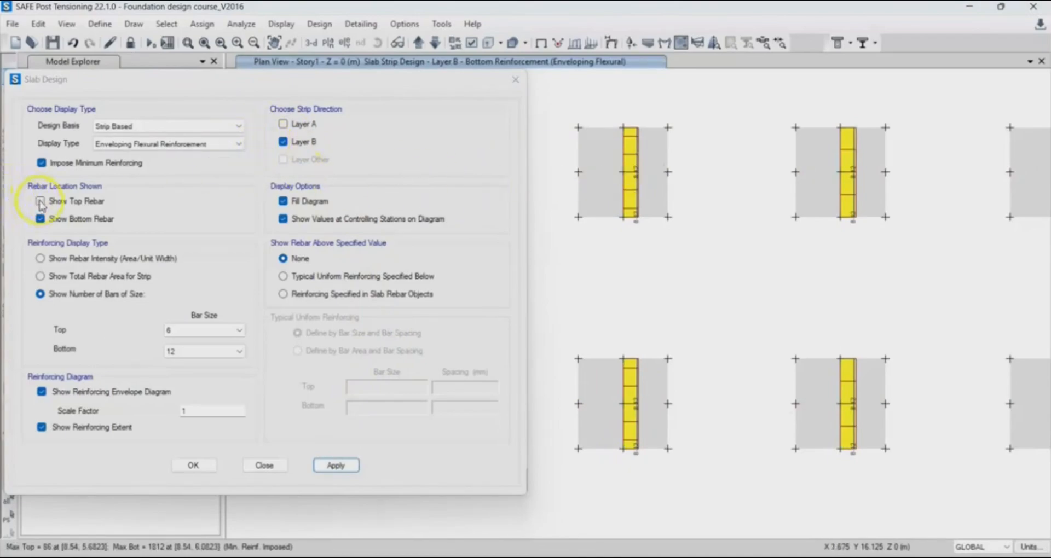
Show the top rebar together with the bottom rebar for Layer B and inspect the 1.5 m wide footing strip.
left_click(40, 203)
left_click(335, 465)
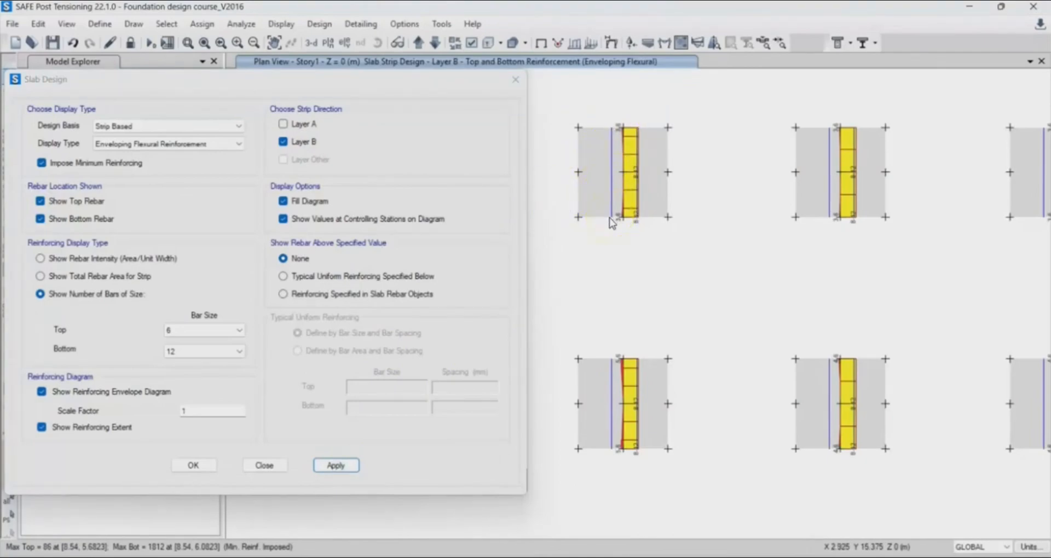
left_click(623, 138)
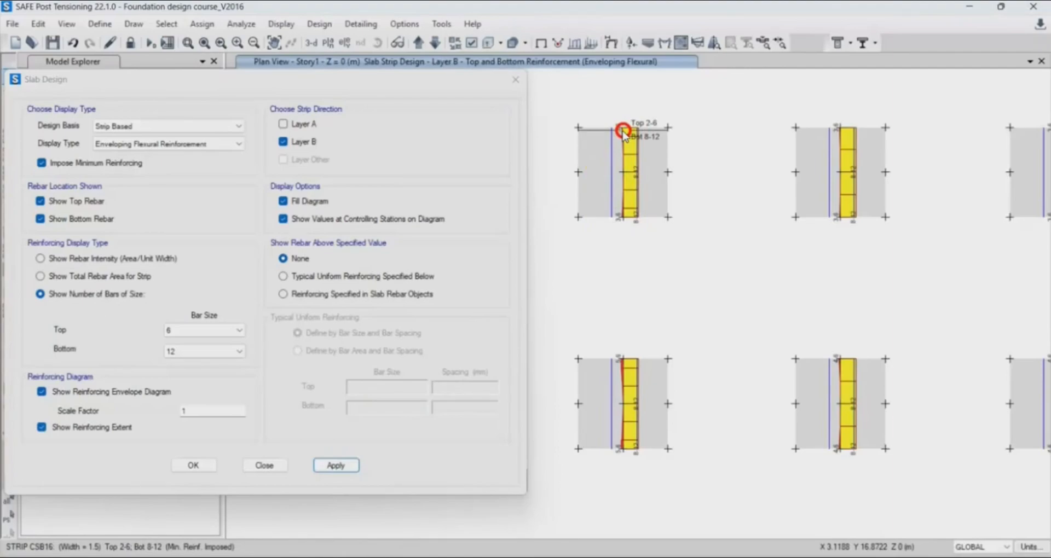
Hide the top rebar again and check the bottom bars on the Layer B footing strip.
left_click(40, 202)
left_click(335, 466)
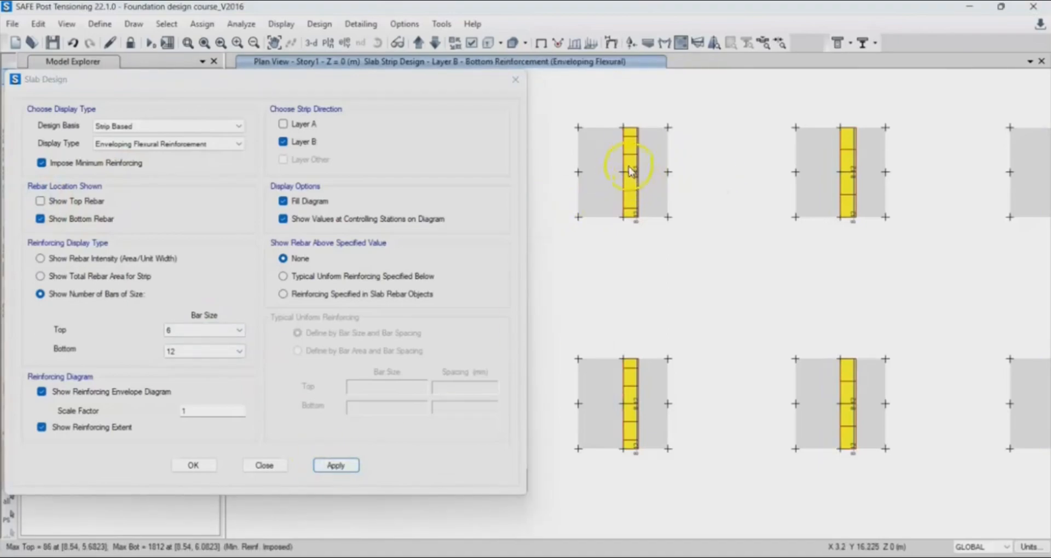
mouse_move(622, 178)
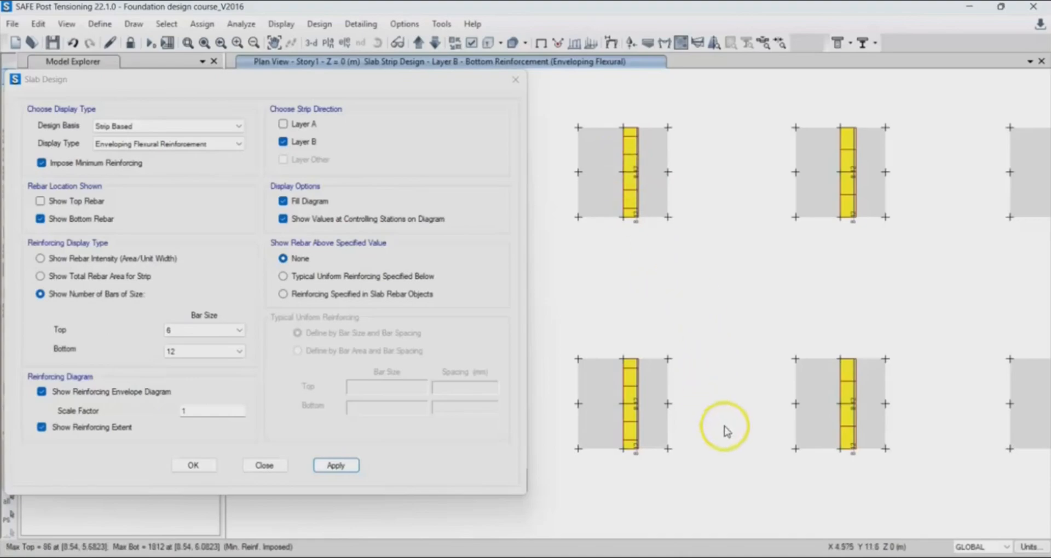
Switch to OneNote and update the number of spaces line to read "8 Bars - 1 = 7 spaces".
left_click(817, 555)
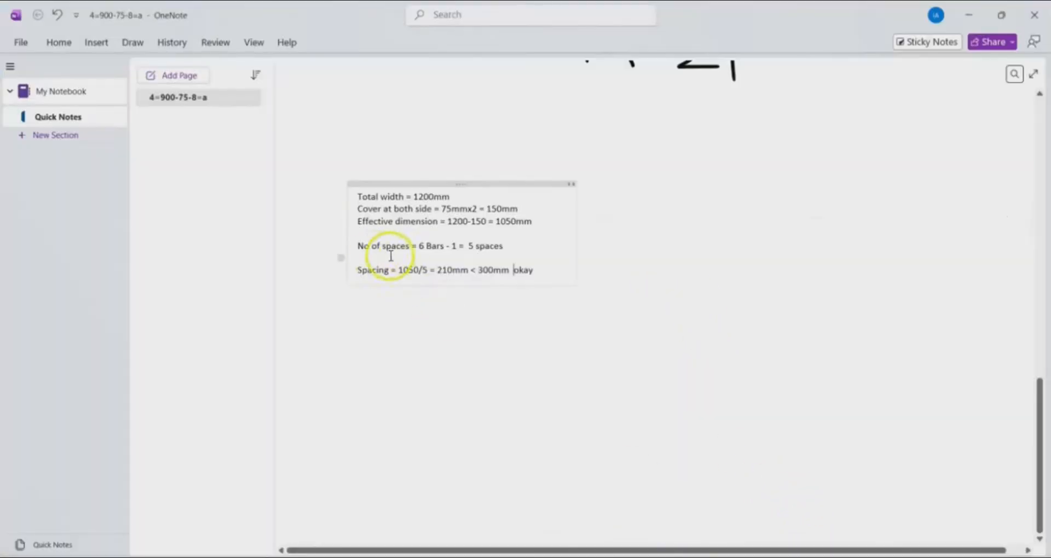
left_click(425, 247)
left_click(748, 555)
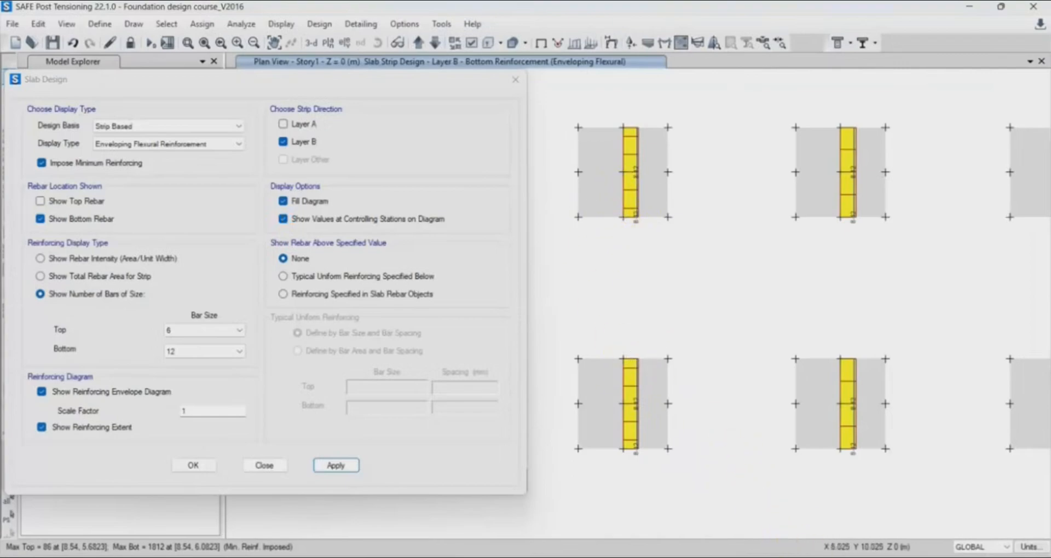
left_click(798, 554)
key("BackSpace")
type("8")
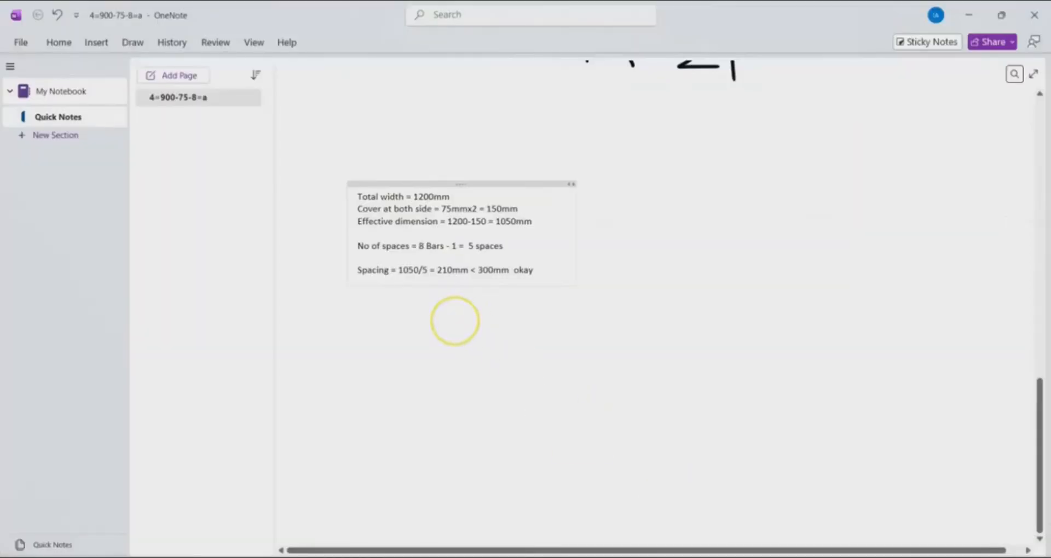
left_click(473, 246)
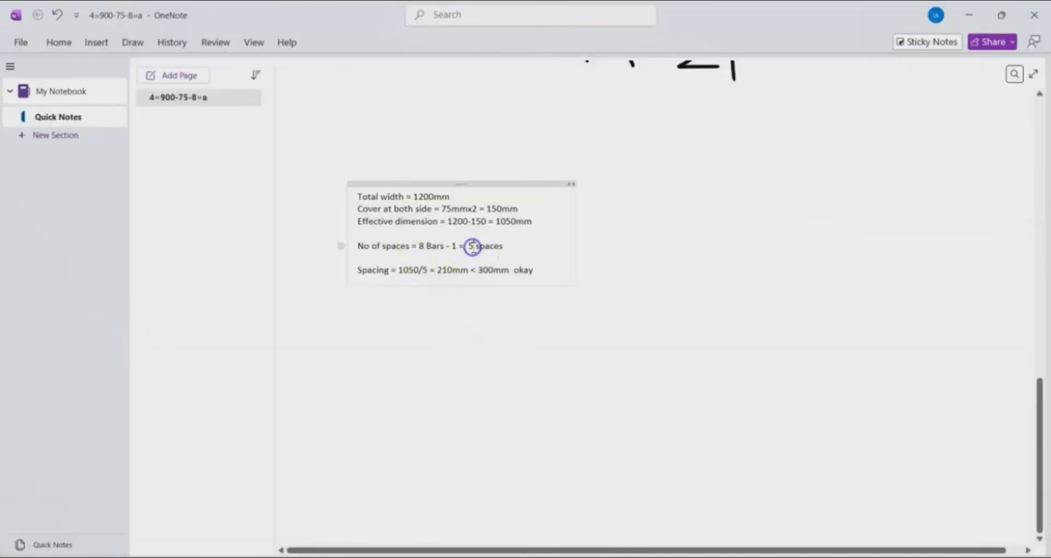
key("BackSpace")
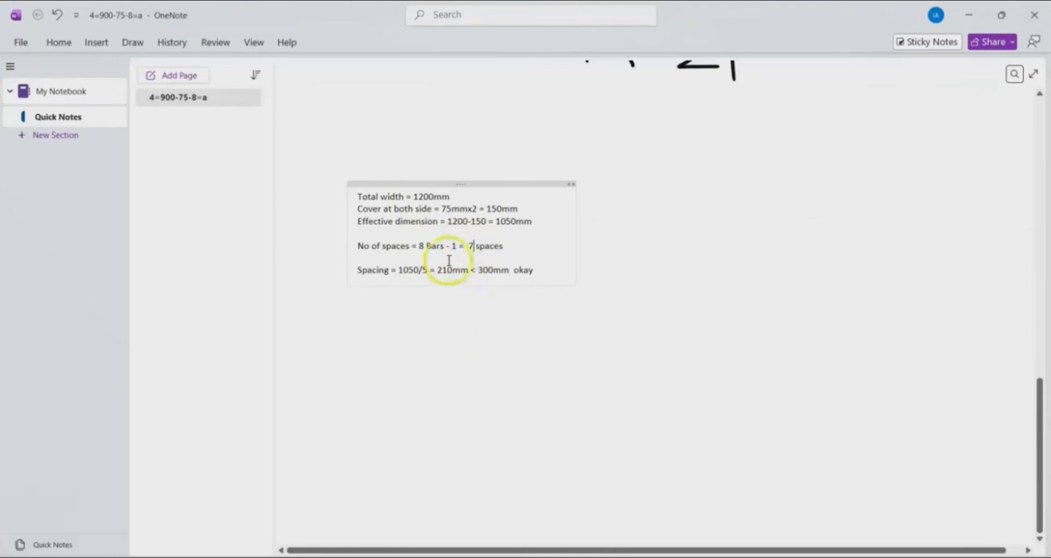
Revise the spacing line in the note to "Spacing = 1050/7 = 150mm < 300mm okay".
left_click(427, 270)
key("BackSpace")
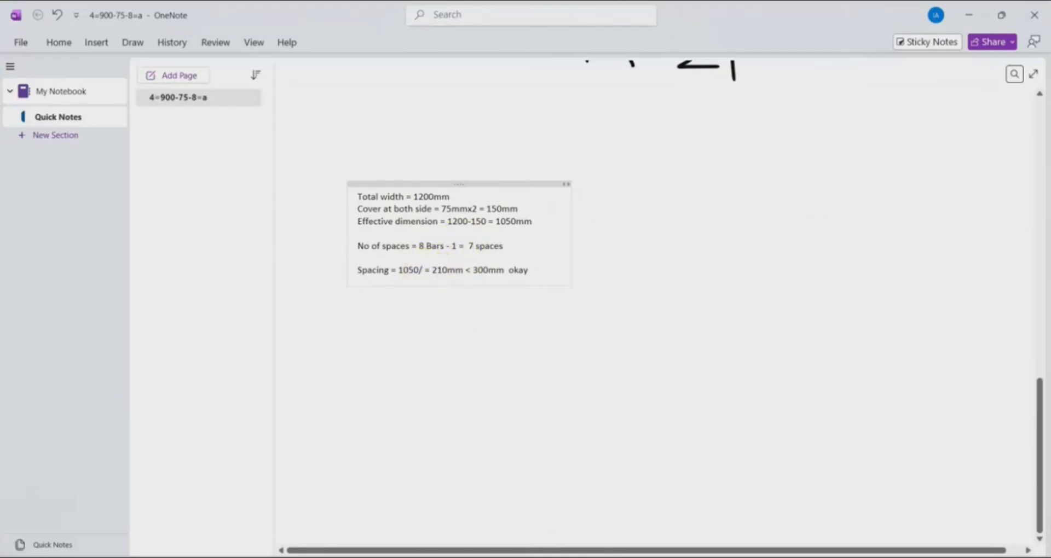
type("7")
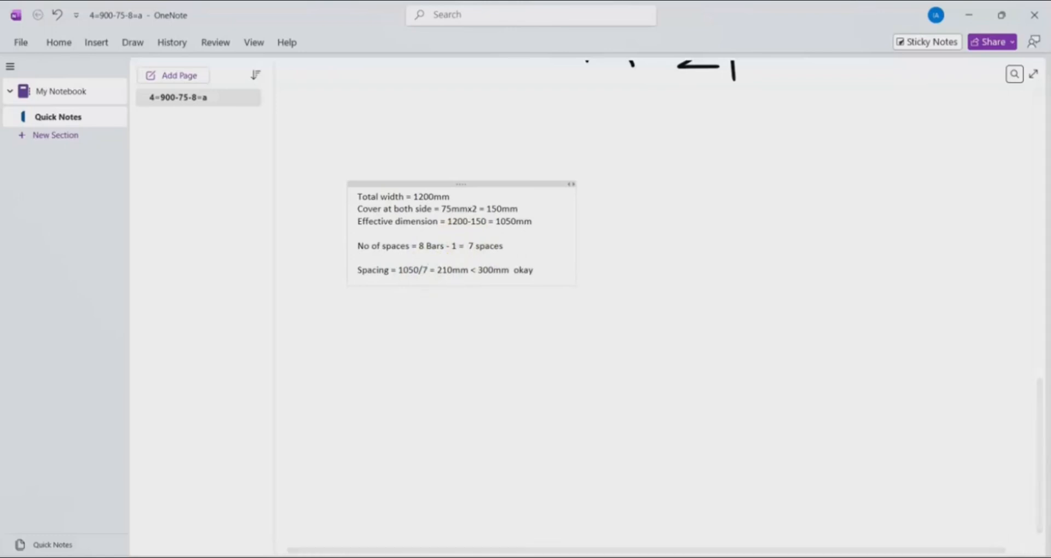
left_click(451, 273)
key("BackSpace")
key("BackSpace")
key("BackSpace")
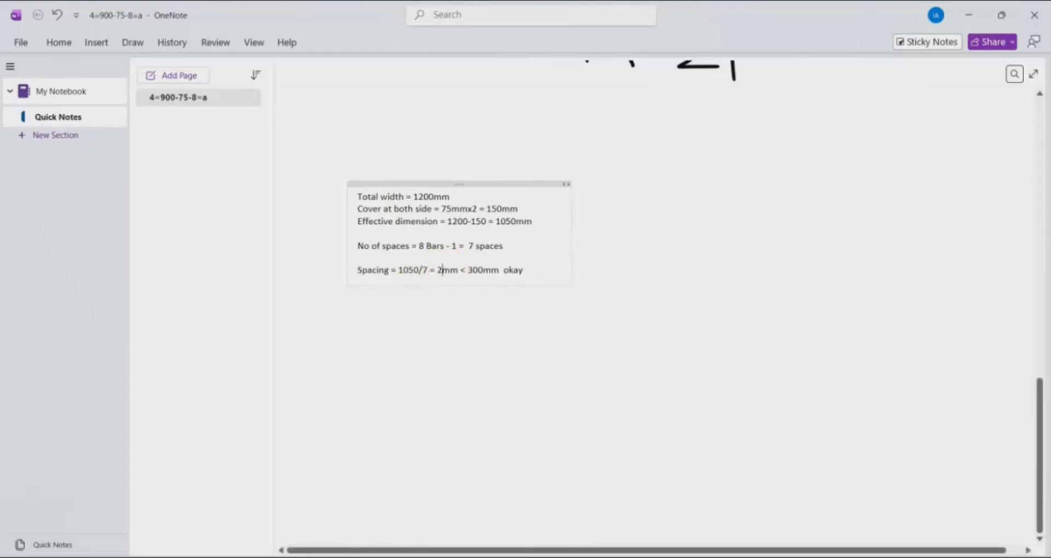
type("150")
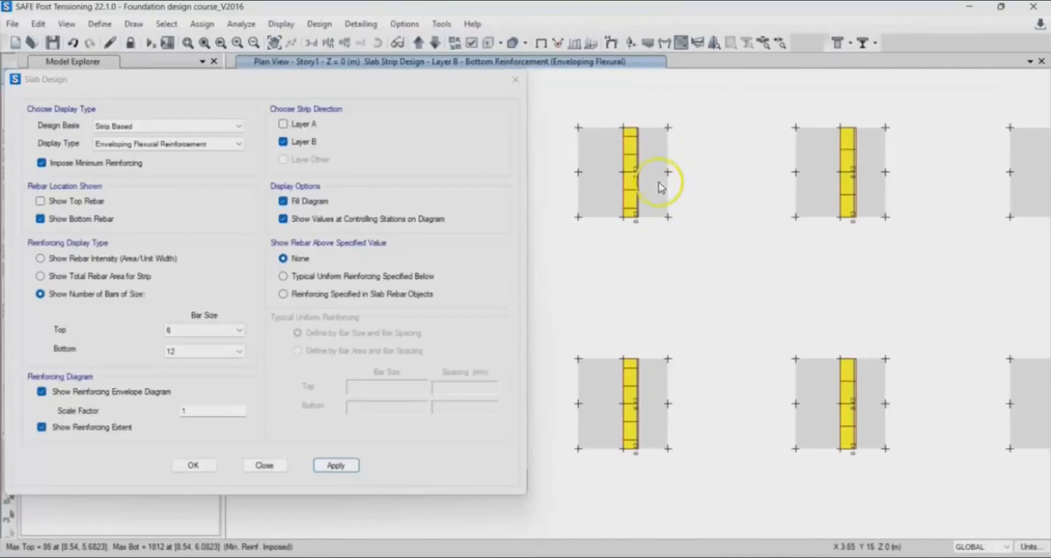
Switch to SAFE and inspect the Layer B bottom bar count on the 1.6 m wide footing strip near the plan's centre.
scroll(692, 364, "down", 4)
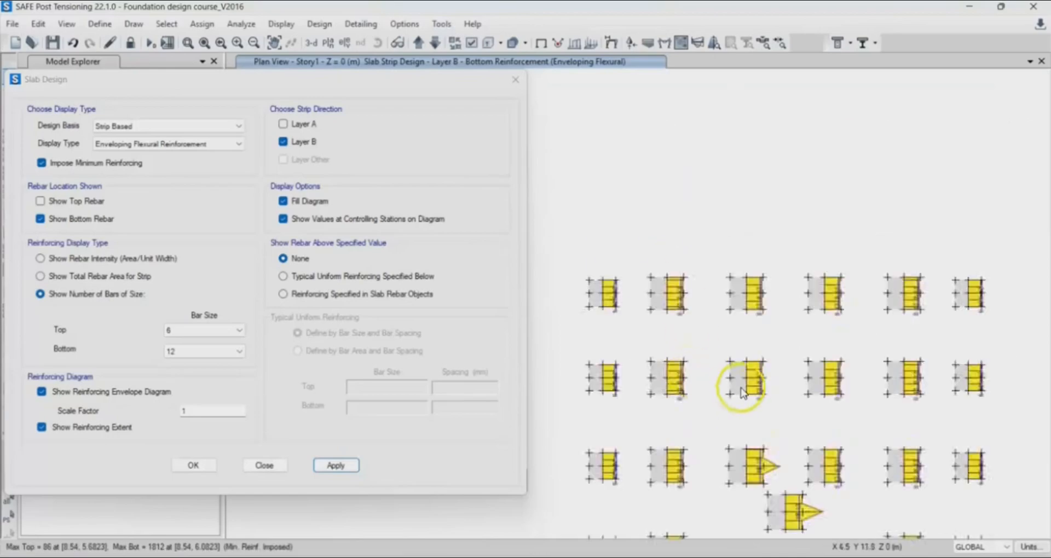
middle_click_drag(739, 387, 699, 237)
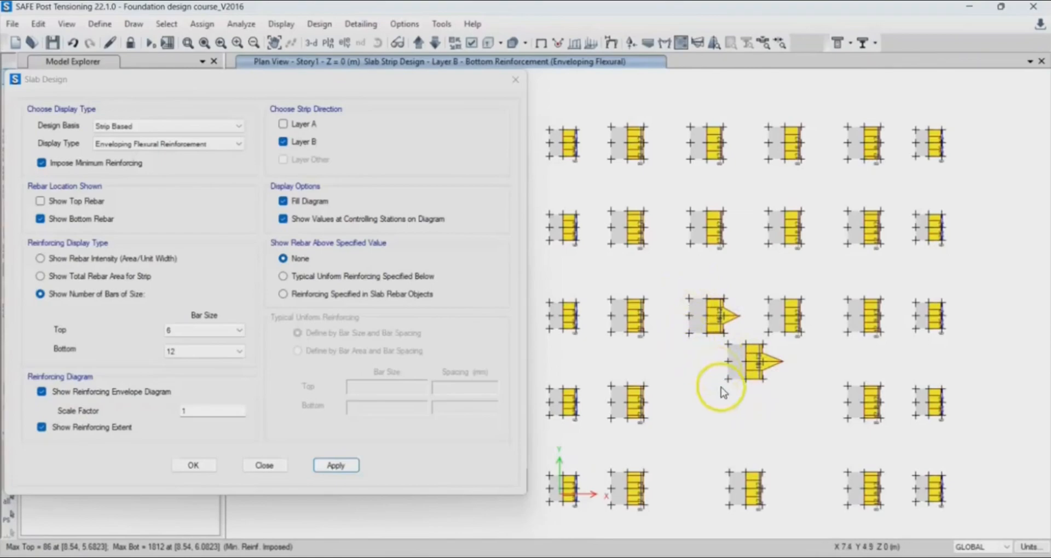
middle_click_drag(719, 382, 720, 363)
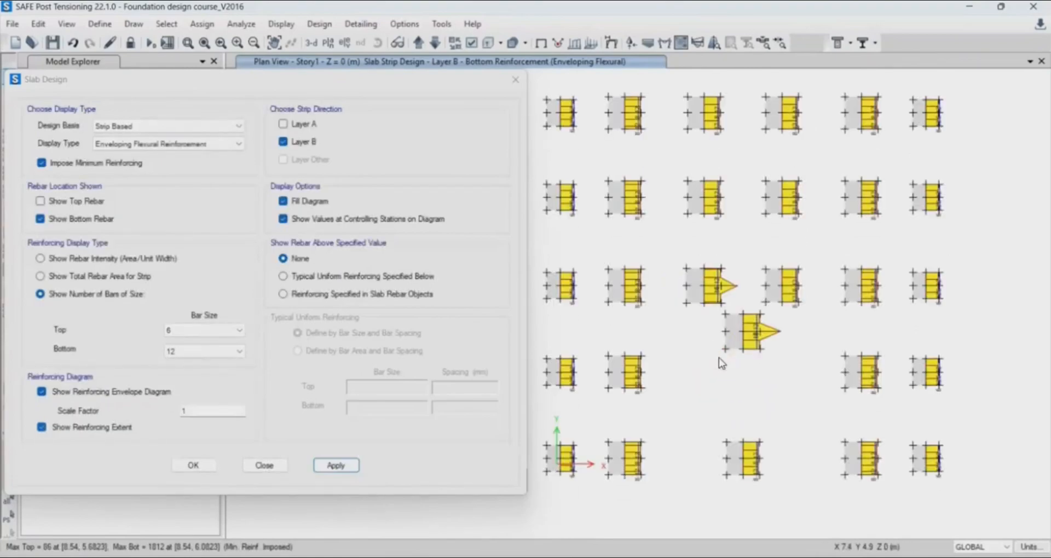
left_click(703, 267)
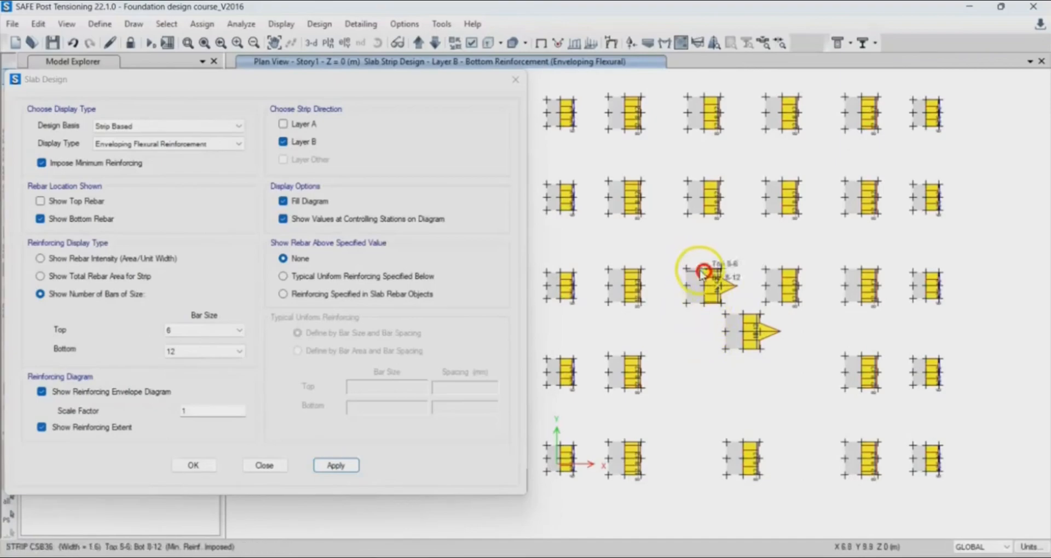
left_click(704, 270)
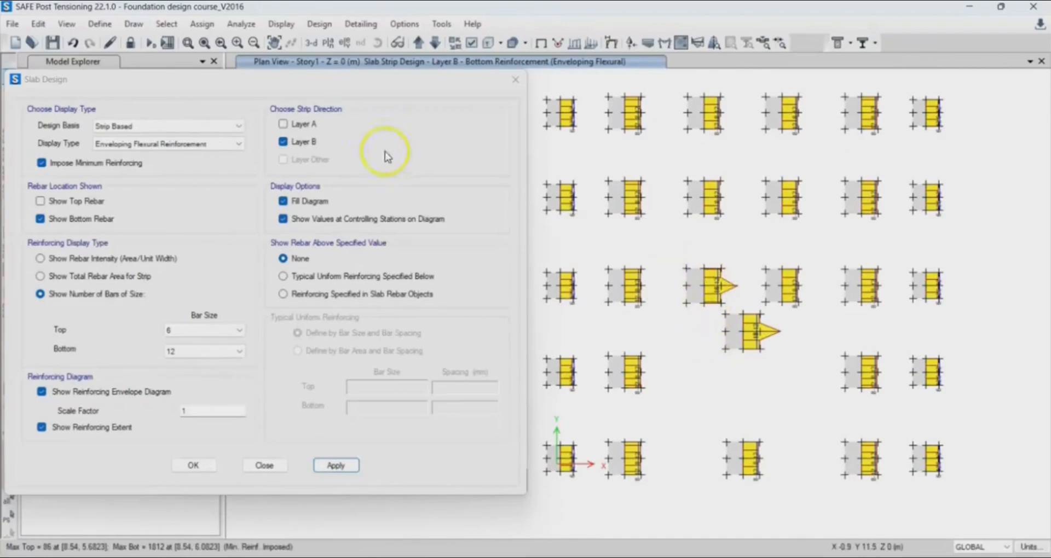
Display the bottom reinforcement for the Layer A strips instead of Layer B across the foundation plan.
left_click(283, 123)
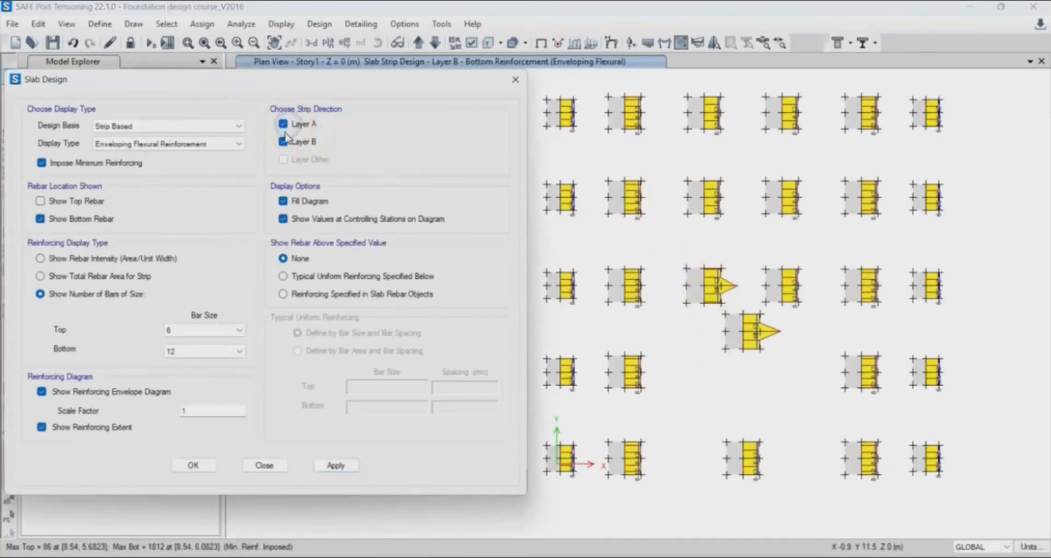
left_click(284, 141)
left_click(192, 339)
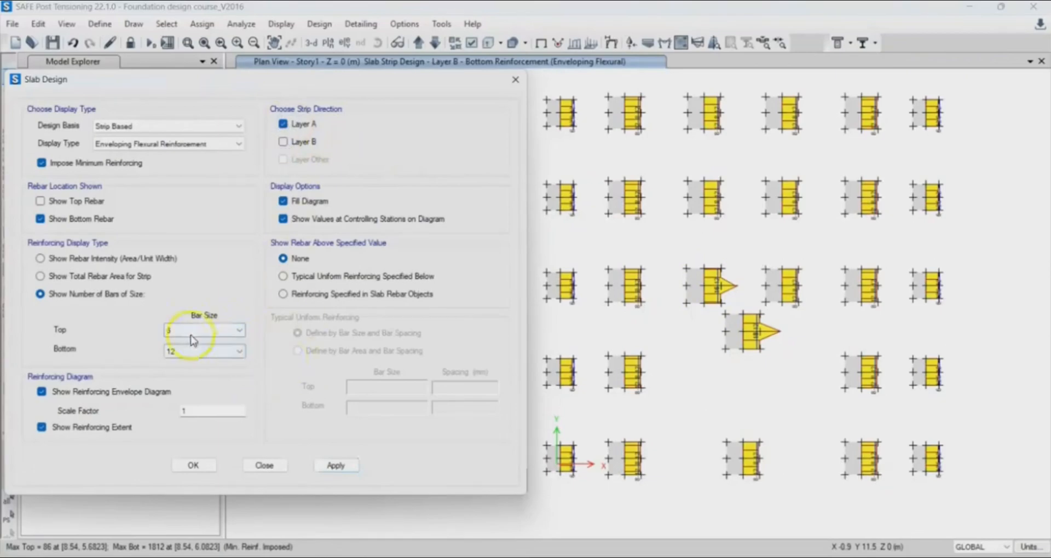
left_click(352, 465)
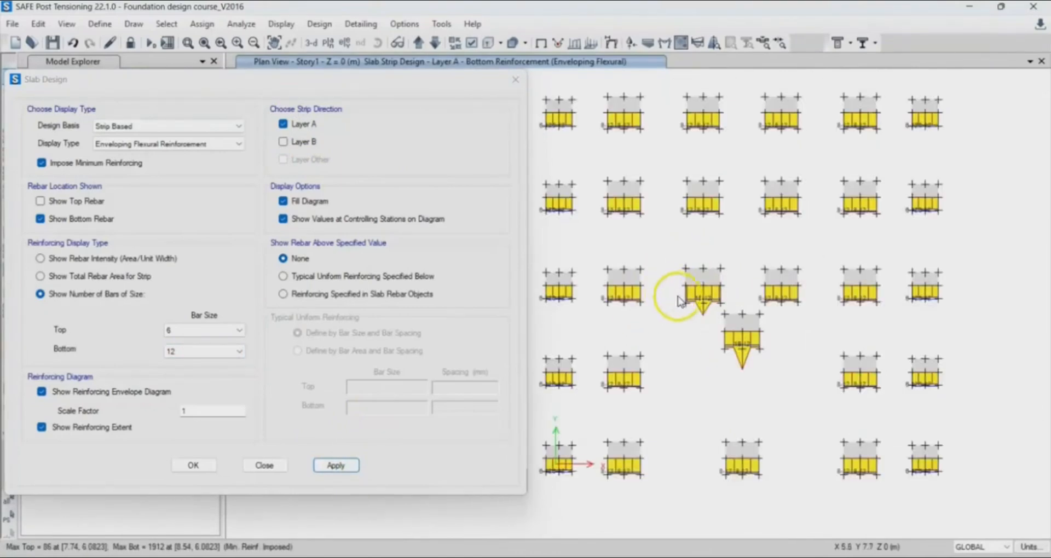
Inspect the Layer A bottom bar counts at the centres of the two peaked 1.6 m wide footing strips.
scroll(679, 298, "up", 4)
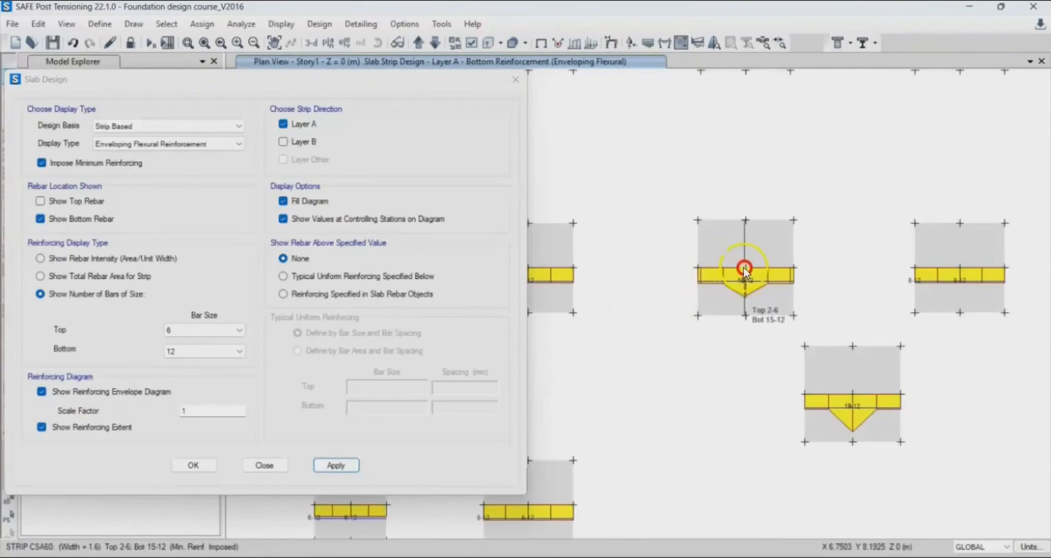
left_click(746, 268)
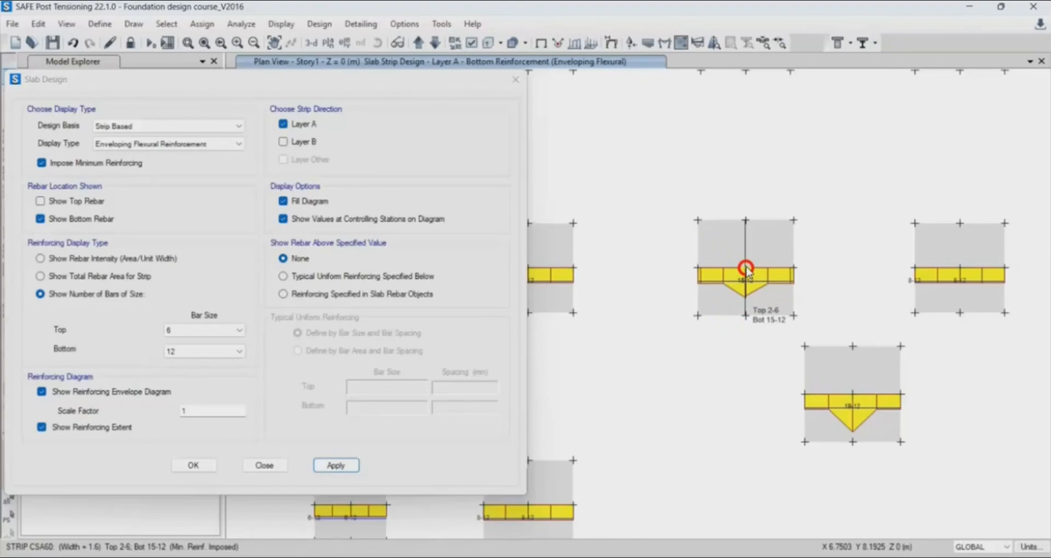
left_click(745, 269)
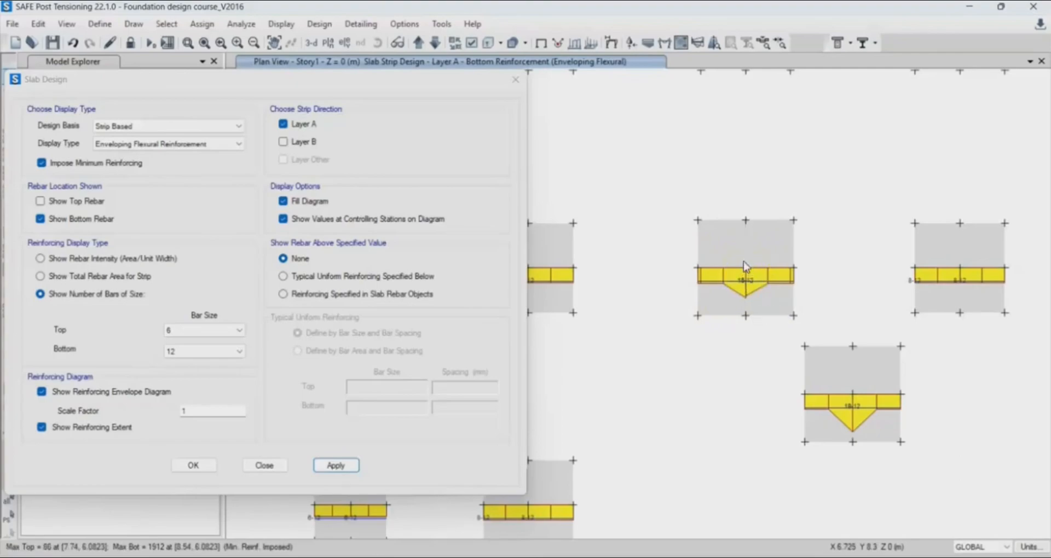
left_click(745, 266)
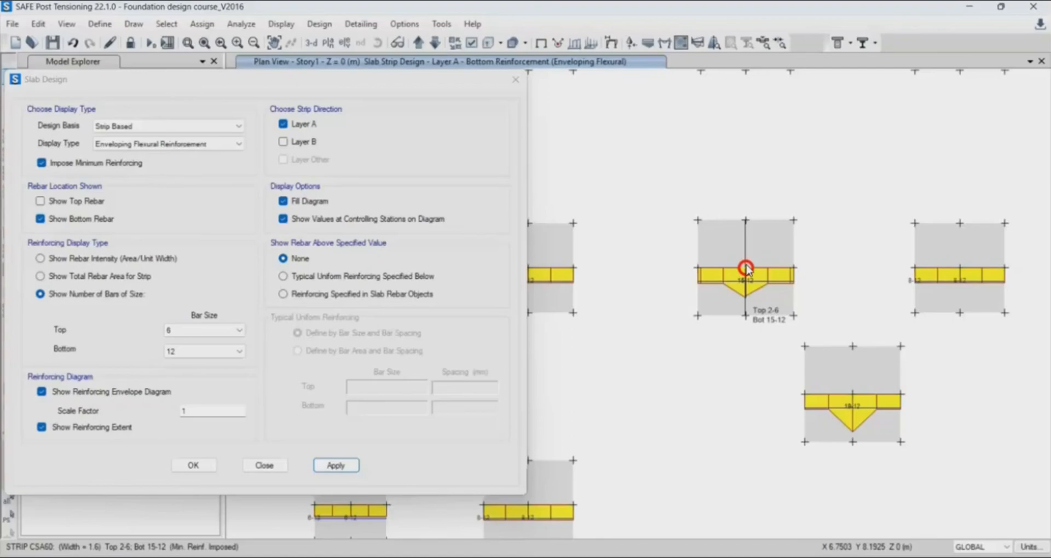
left_click(852, 394)
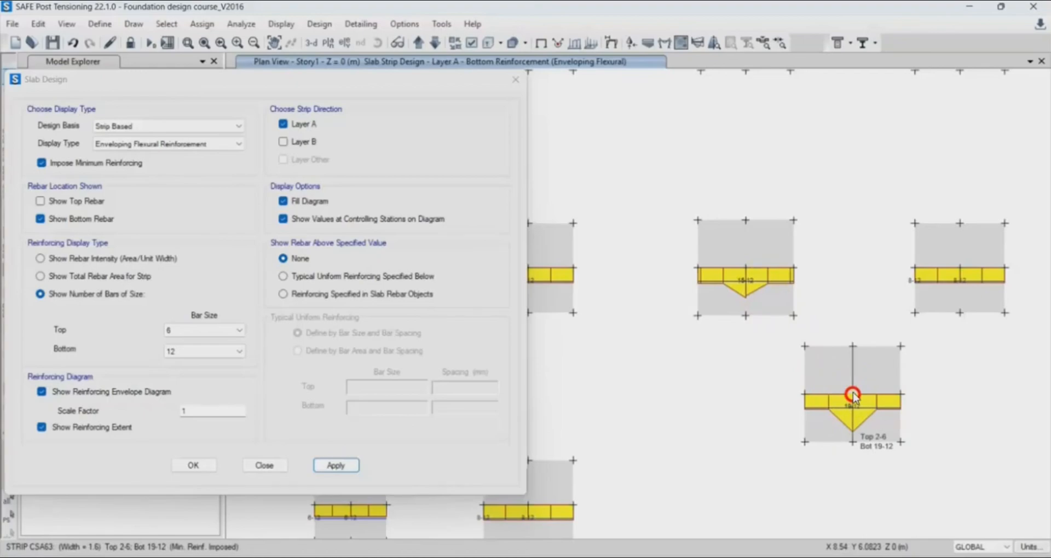
Switch to OneNote and update the number of spaces line to read "19 Bars - 1 = 18 spaces".
left_click(765, 556)
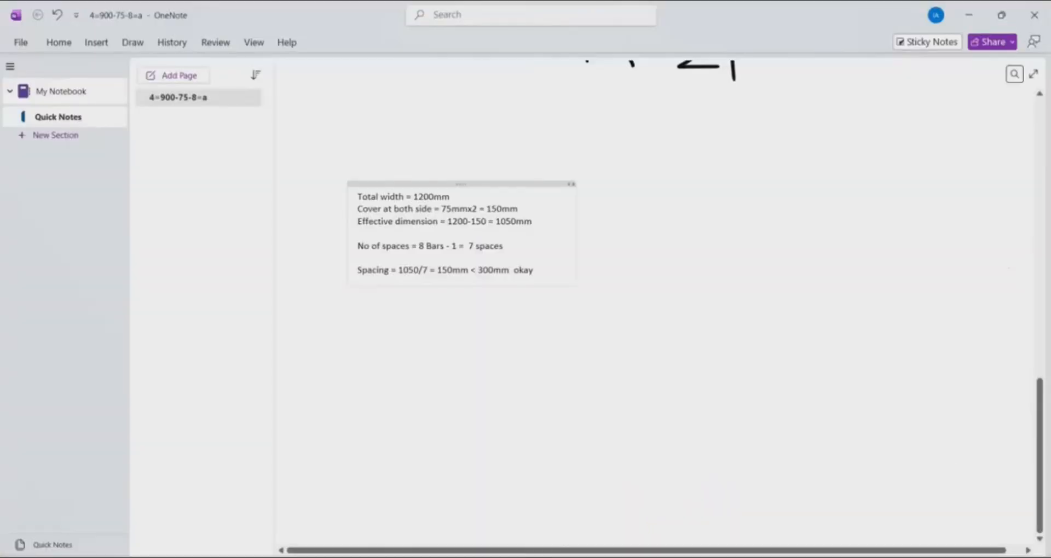
left_click(426, 246)
key("BackSpace")
key("BackSpace")
type("19")
left_click(478, 249)
key("BackSpace")
type("18")
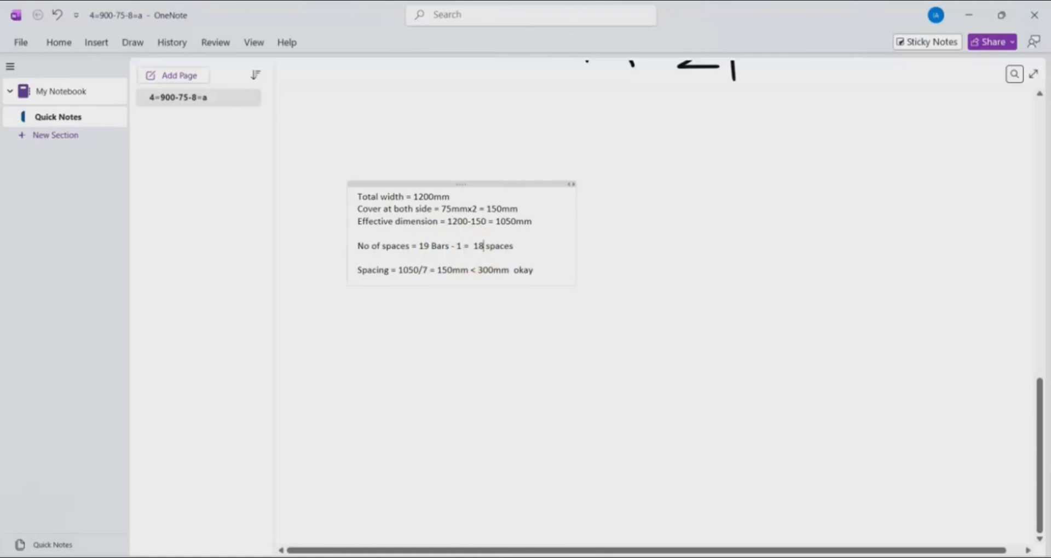
Change the divisor in the note's spacing calculation to 18 so it reads 1050/18.
left_click(426, 270)
key("BackSpace")
type("18")
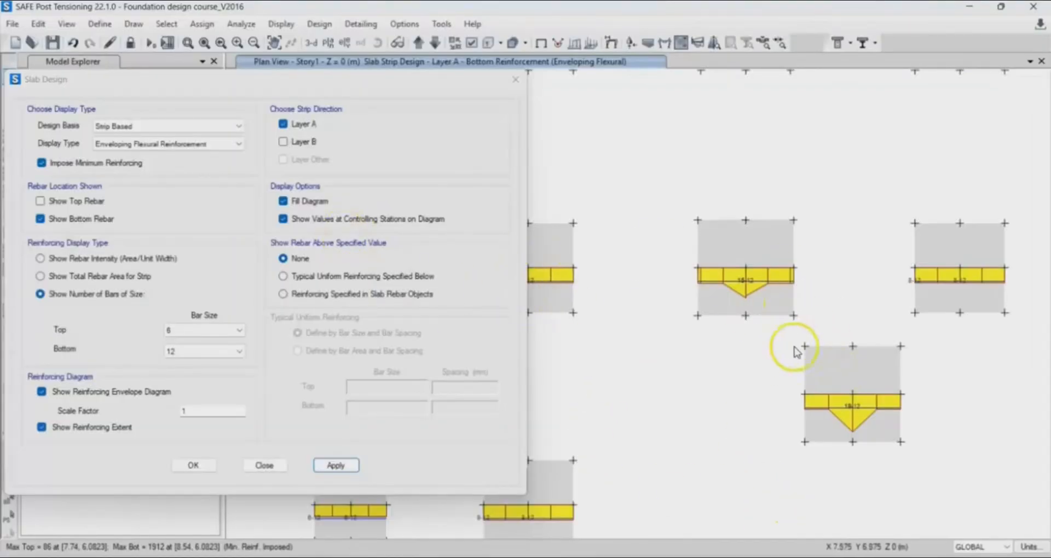
Switch to SAFE and set the bottom bar size to 16 for the Layer A strip display.
left_click(212, 353)
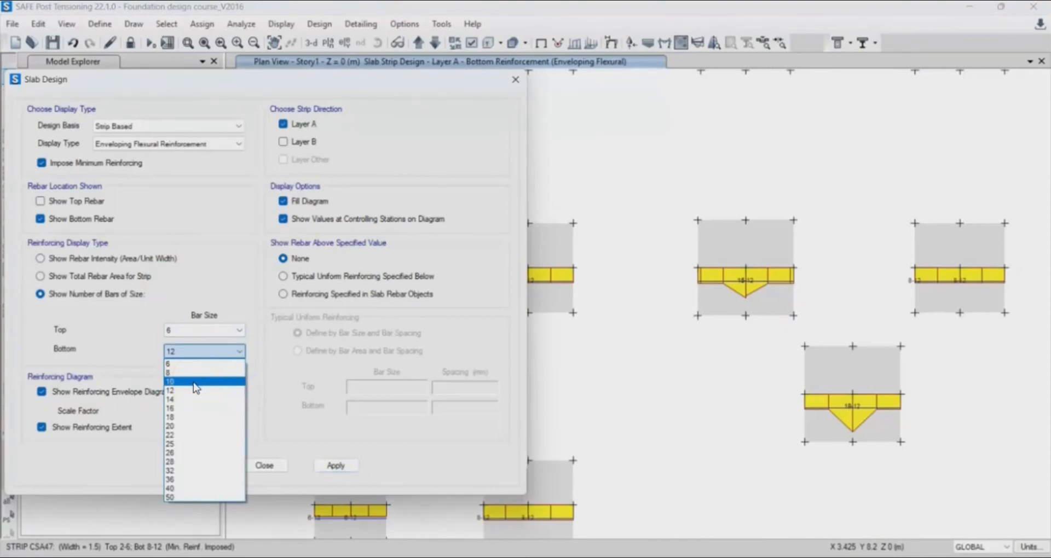
left_click(203, 409)
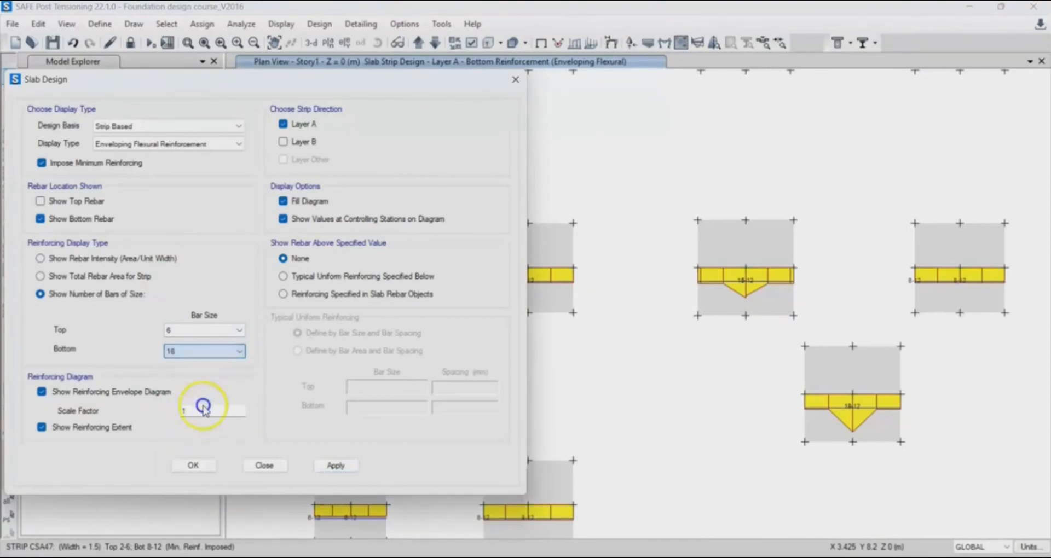
left_click(336, 466)
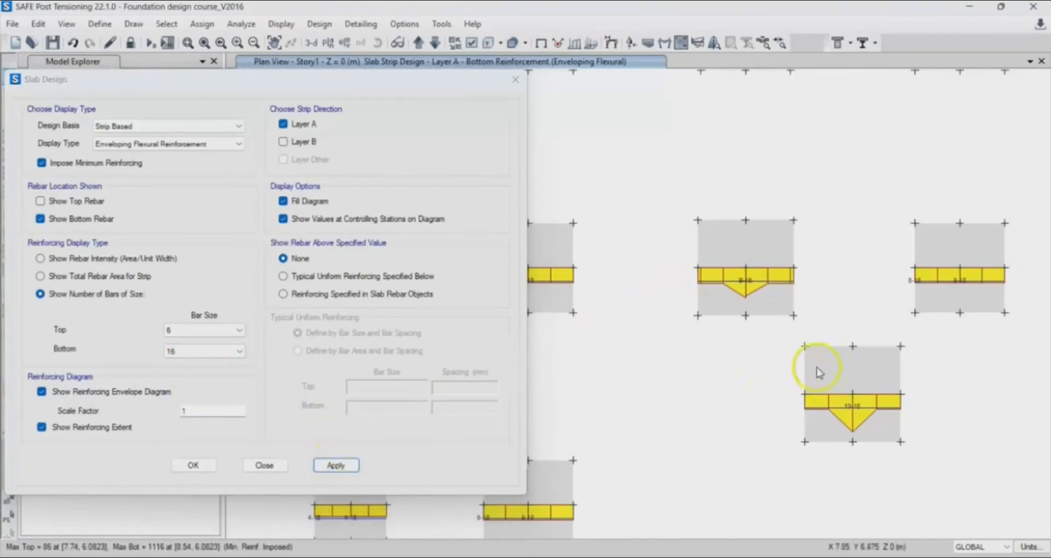
Recheck the Layer A counts, switch to OneNote and update the number of spaces line to read "11 Bars - 1 = 10 spaces".
mouse_move(750, 270)
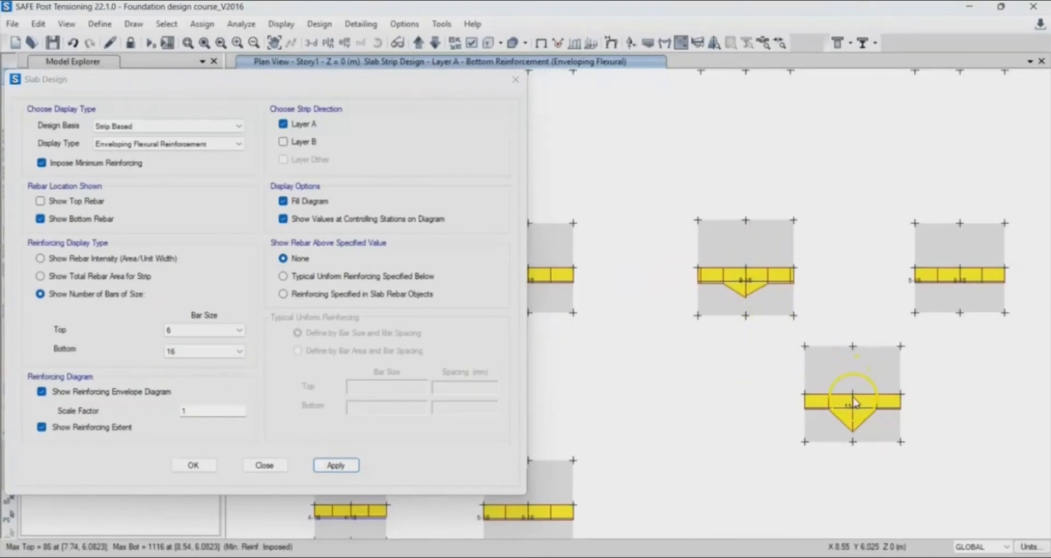
mouse_move(852, 402)
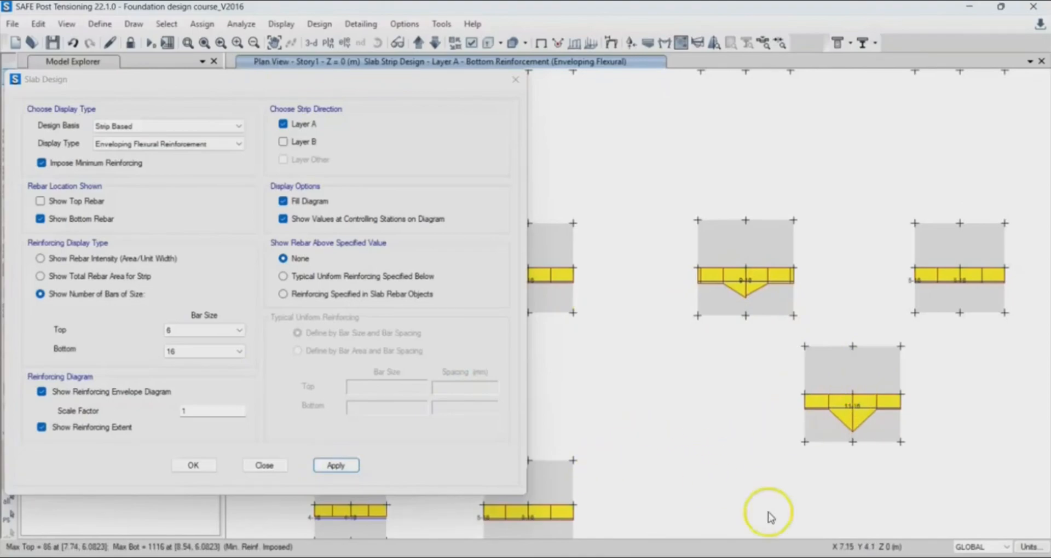
left_click(813, 556)
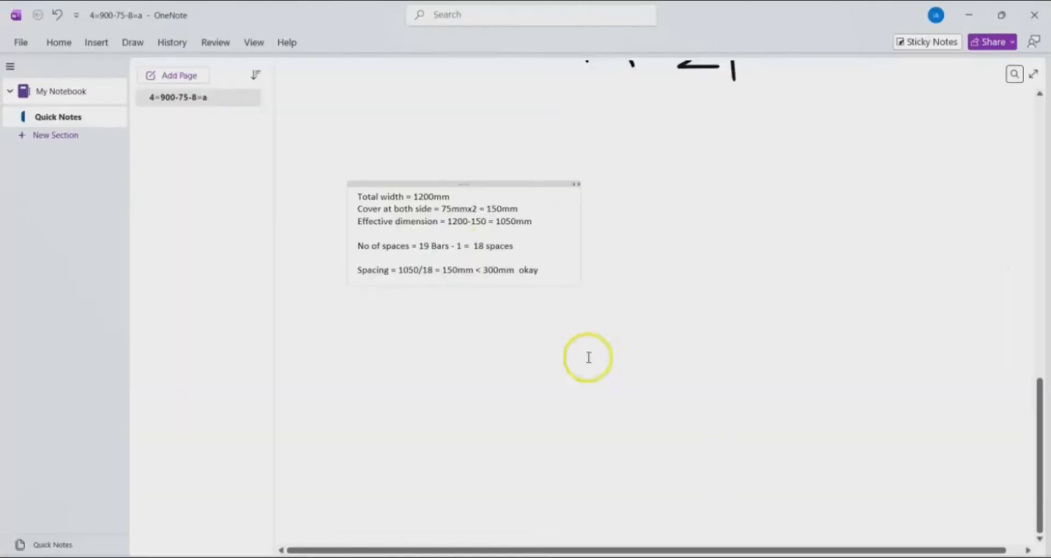
left_click(438, 225)
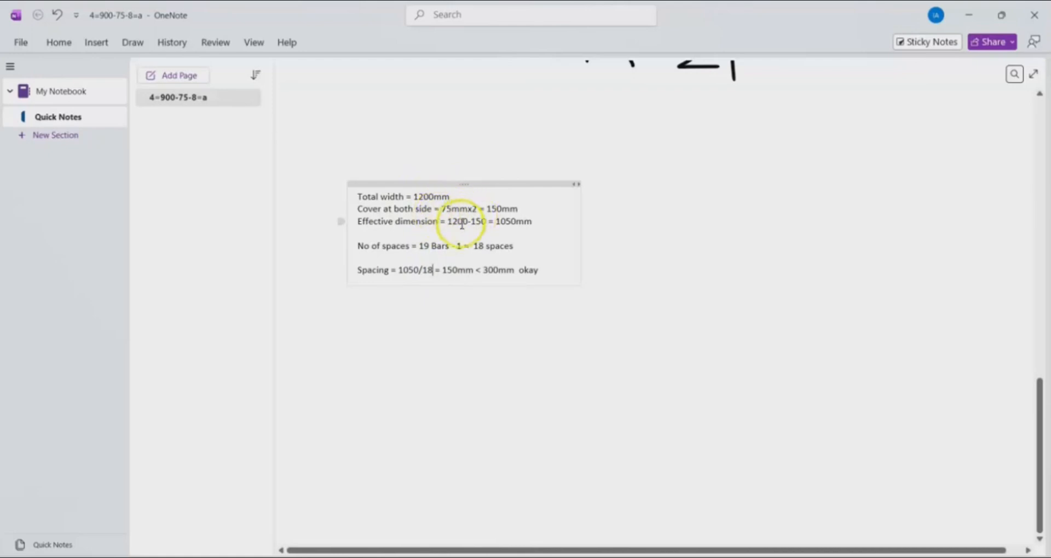
left_click(428, 244)
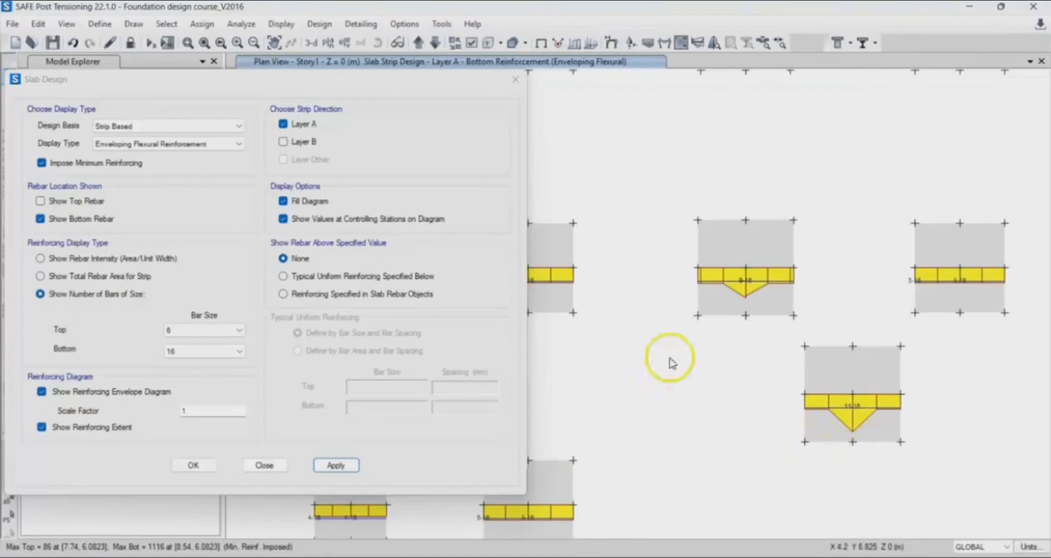
mouse_move(813, 556)
left_click(813, 531)
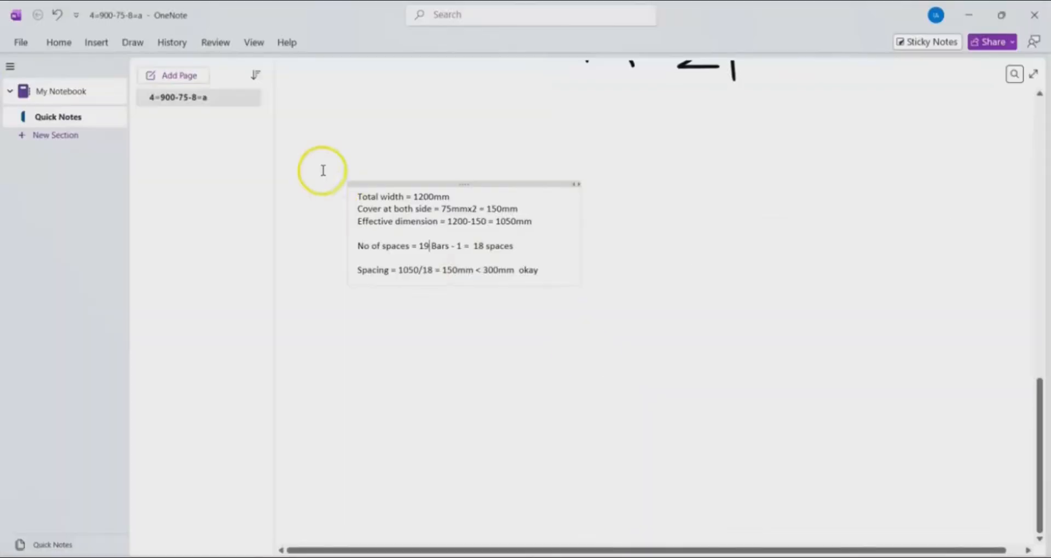
key("BackSpace")
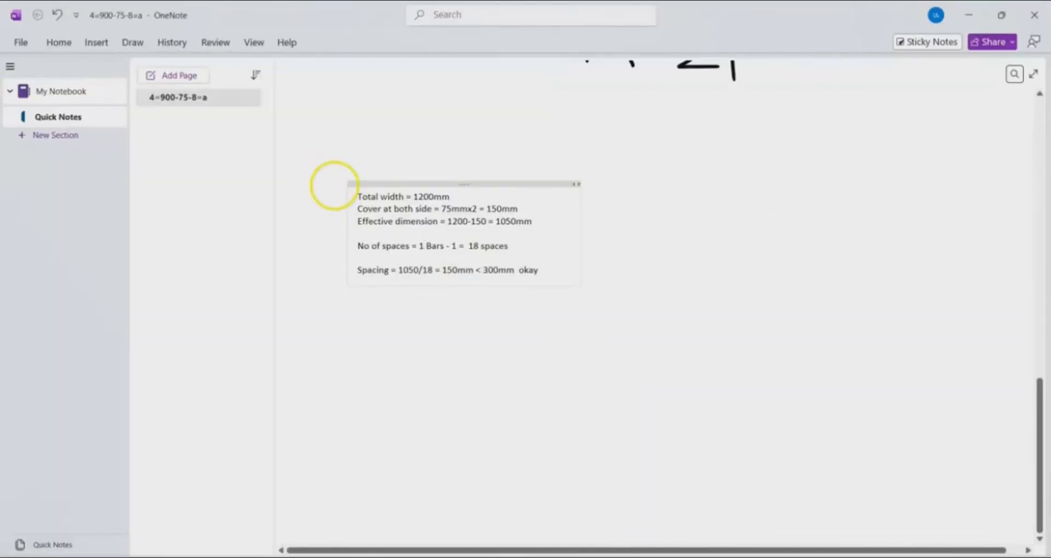
type("1")
left_click(483, 247)
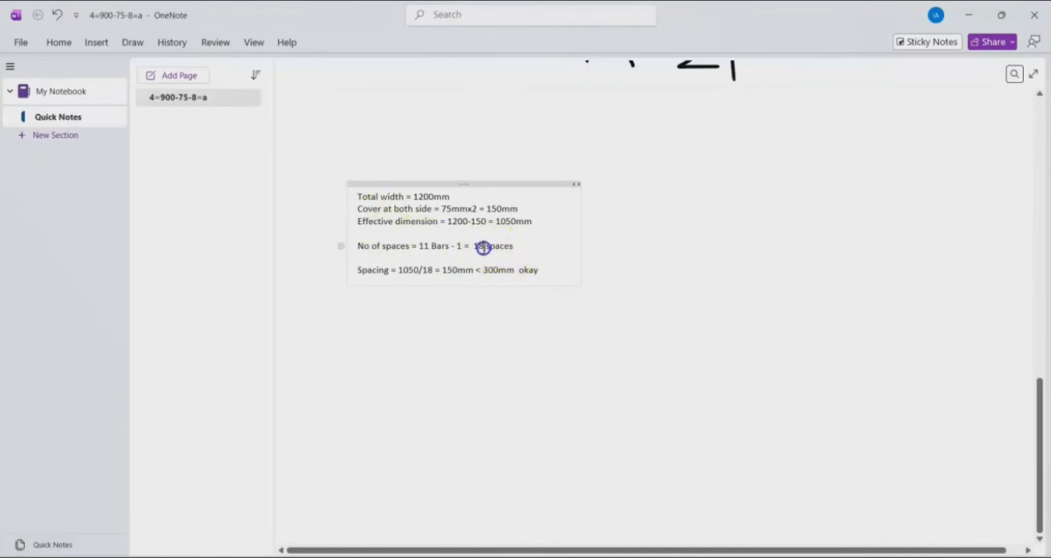
key("BackSpace")
type("0")
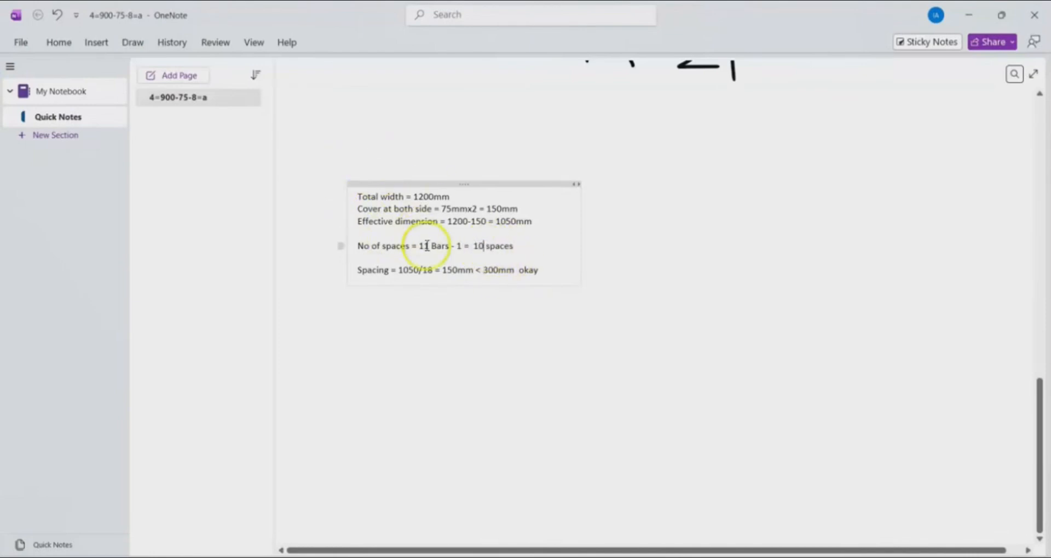
Update the note's spacing calculation to read 1050/10 = 105mm.
left_click(432, 270)
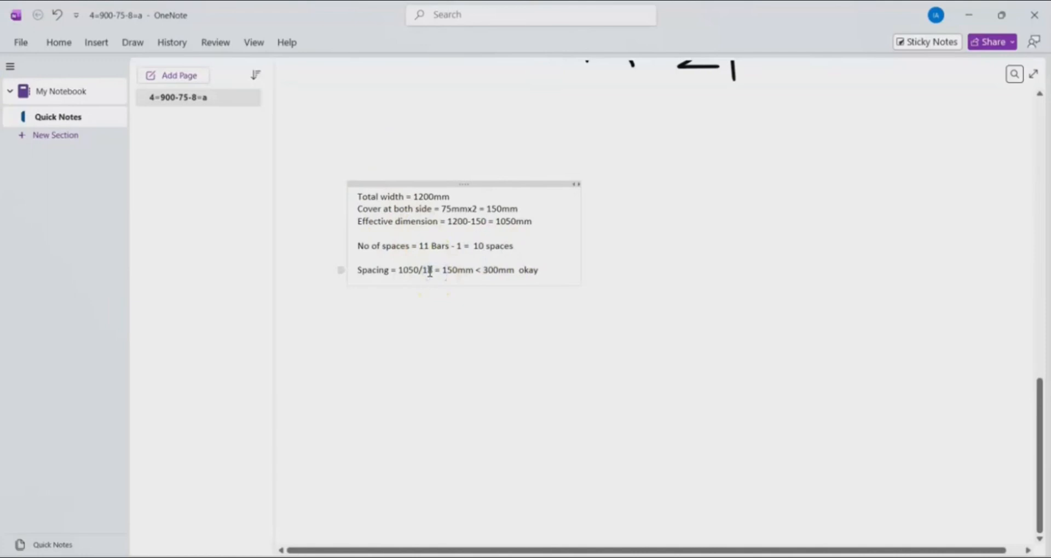
key("BackSpace")
type("0")
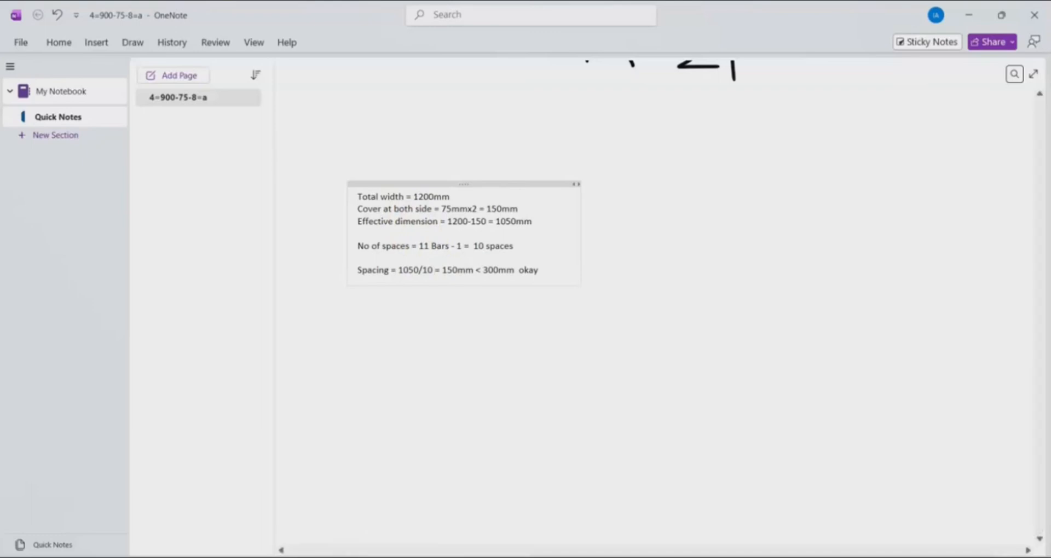
left_click(456, 269)
key("BackSpace")
key("BackSpace")
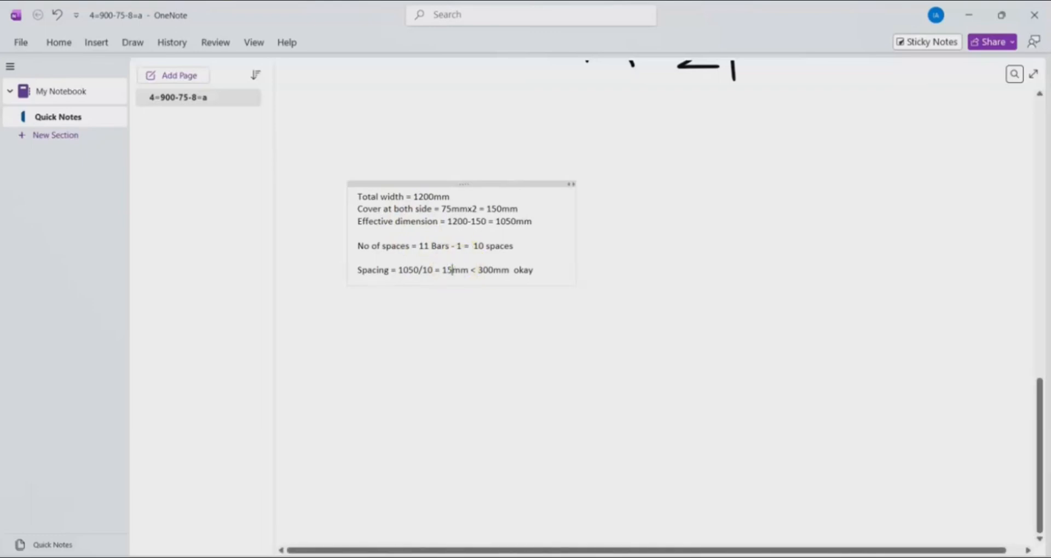
type("05")
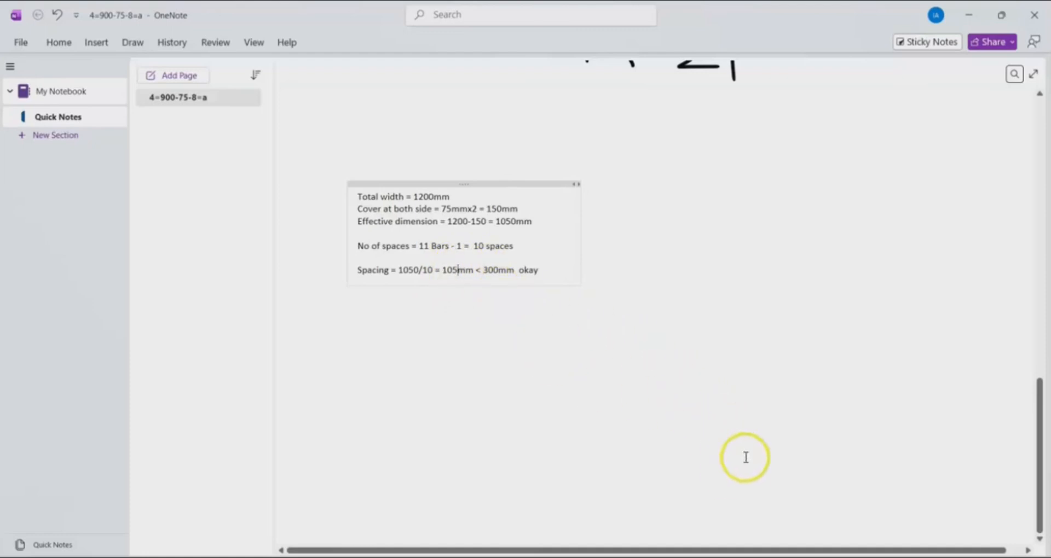
Switch to SAFE and inspect the size 16 bottom bar count at the centre of the upper peaked Layer A strip.
left_click(756, 555)
left_click(850, 395)
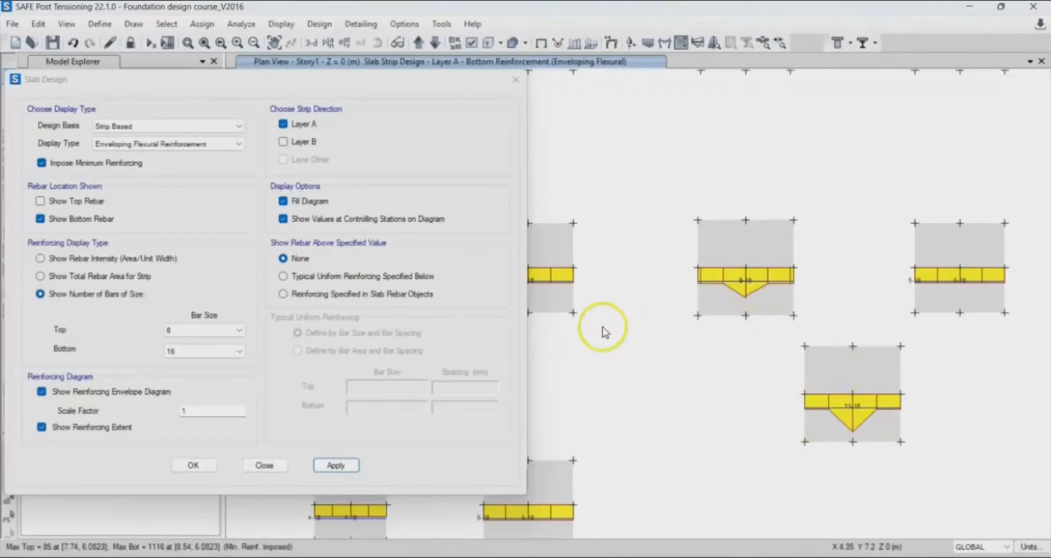
left_click(757, 267)
left_click(752, 268)
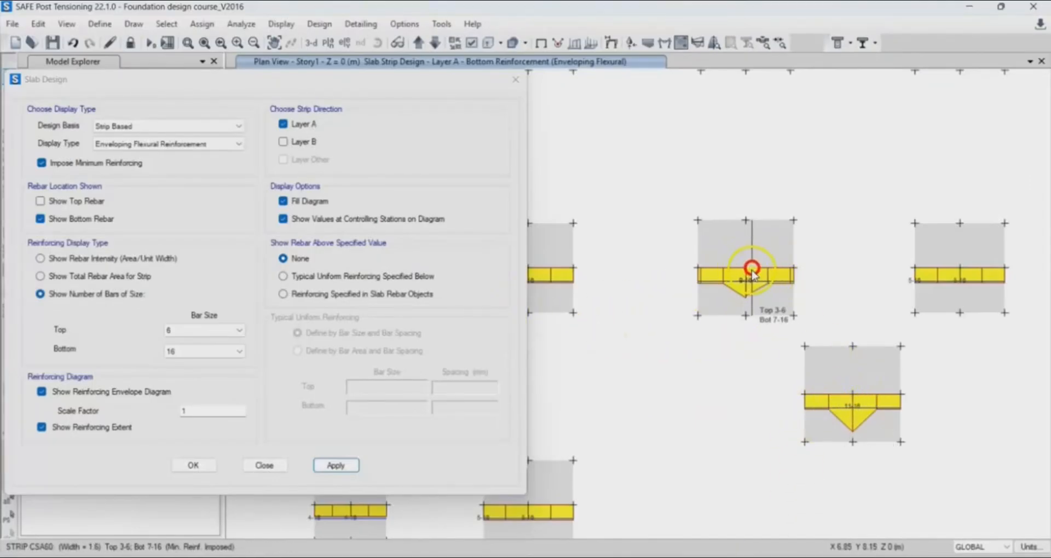
left_click(746, 269)
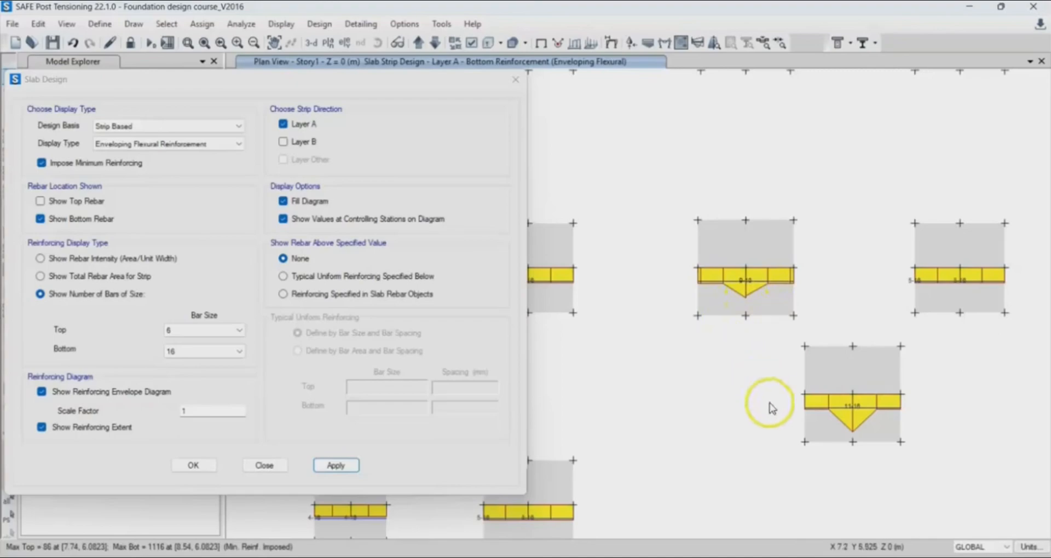
Switch to OneNote and update the number of spaces line to read "9 Bars - 1 = 8 spaces".
key("alt+Tab")
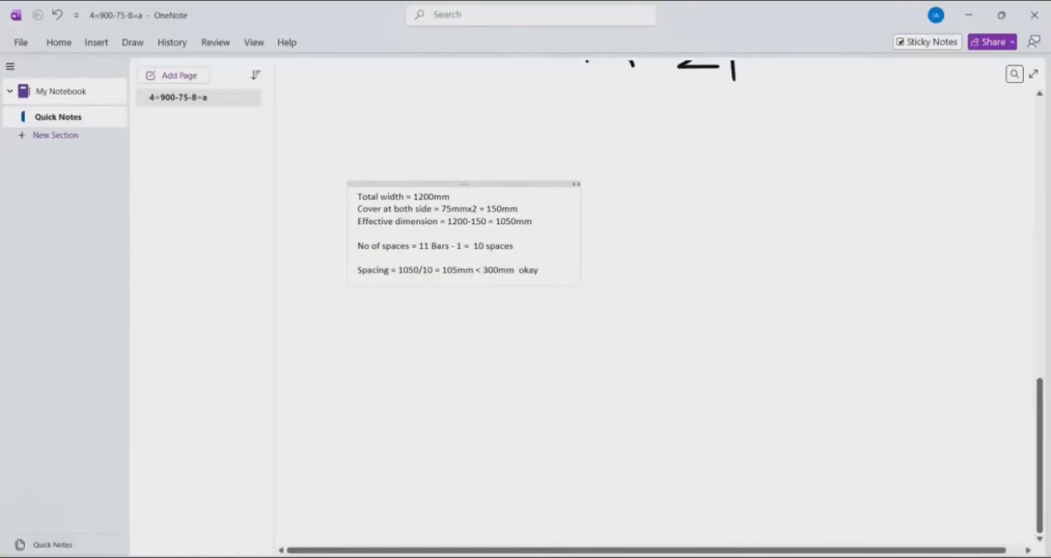
left_click(428, 246)
key("BackSpace")
key("BackSpace")
type("9")
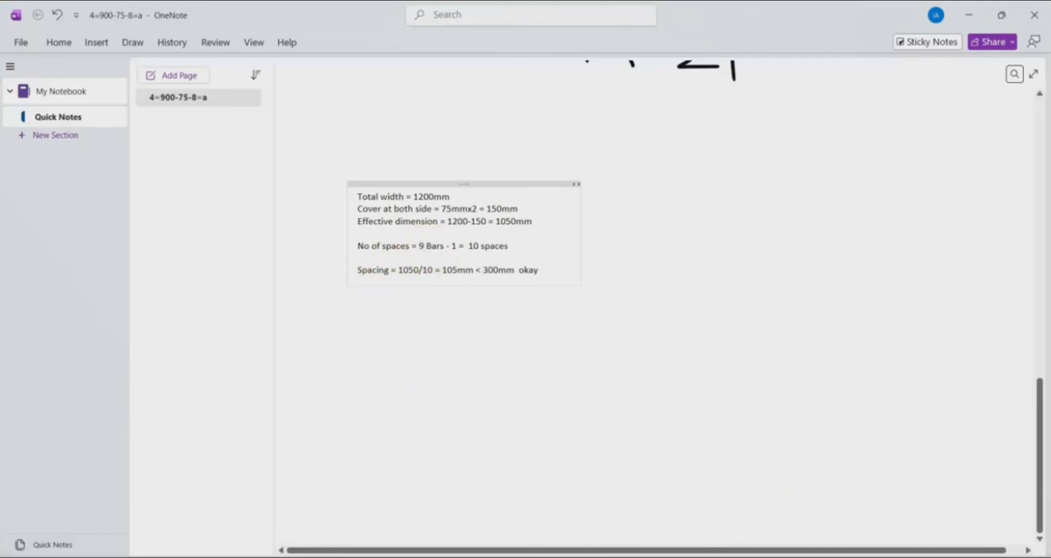
left_click(477, 249)
key("BackSpace")
key("BackSpace")
type("8")
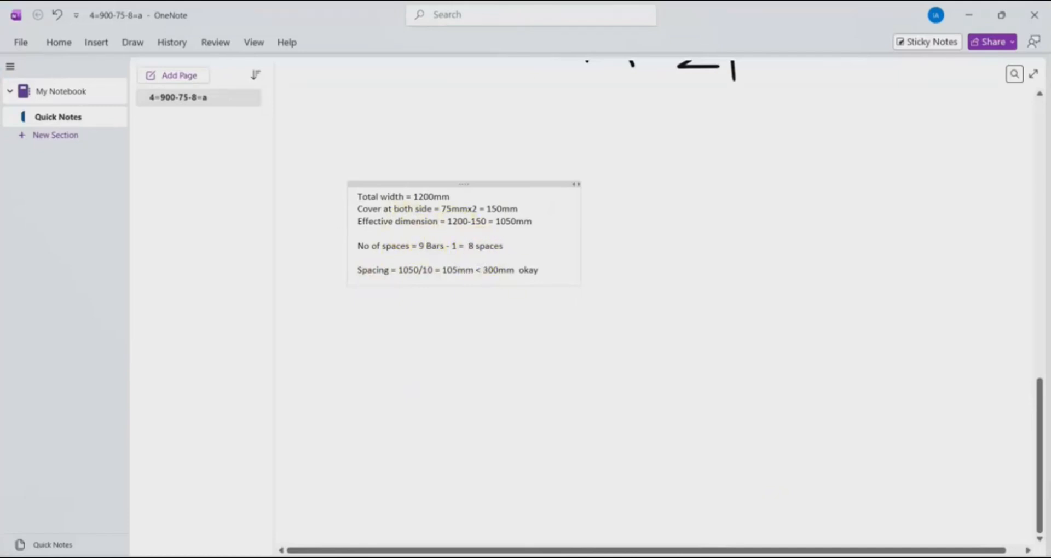
Update the note's spacing calculation to read 1050/8 = 135mm.
left_click(432, 272)
key("BackSpace")
key("BackSpace")
type("8")
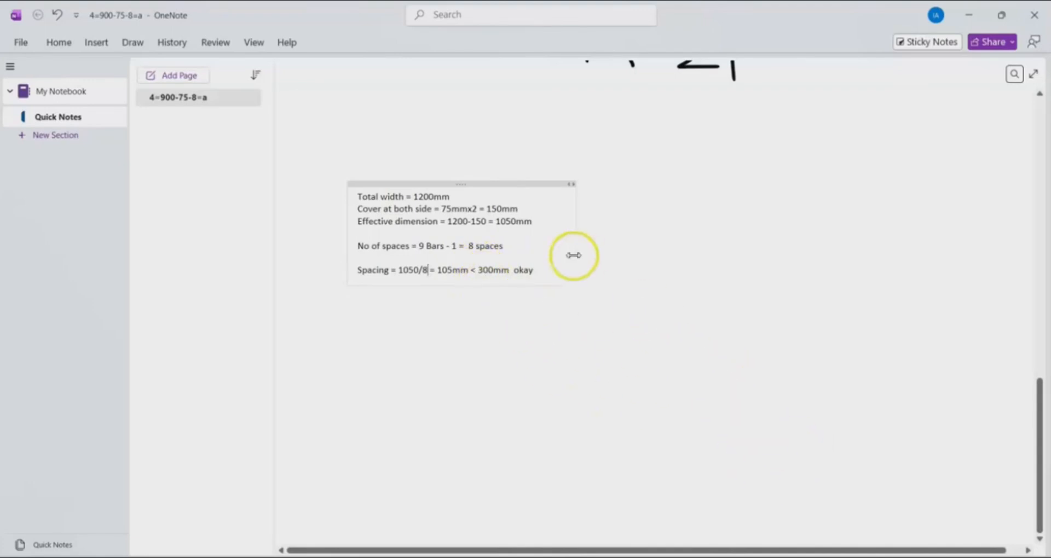
left_click(453, 271)
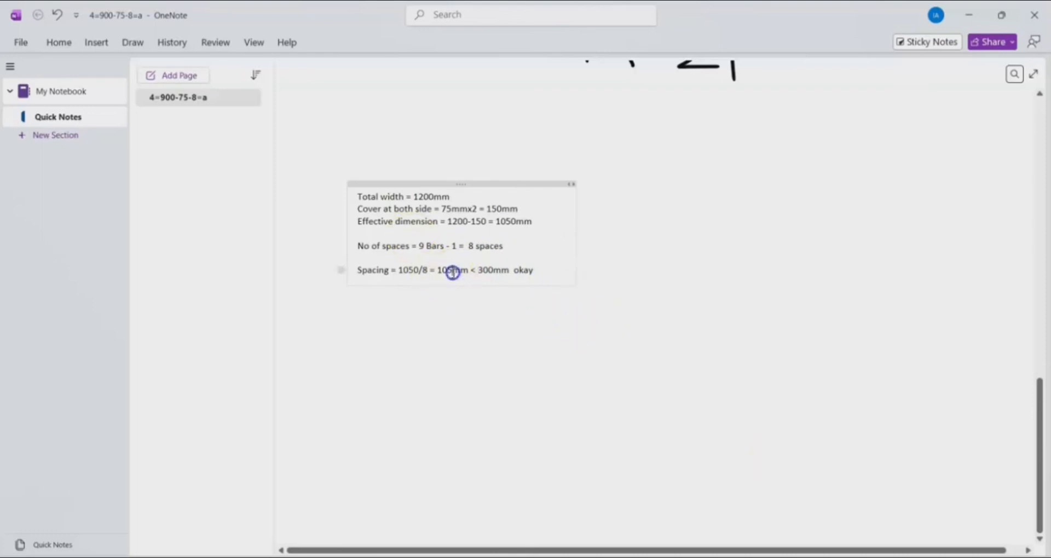
key("BackSpace")
key("BackSpace")
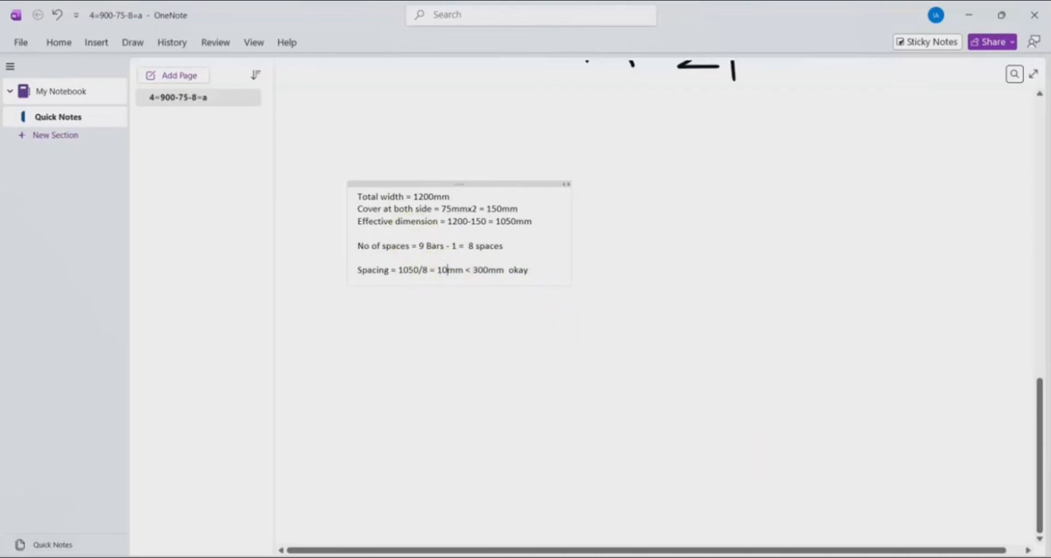
type("35")
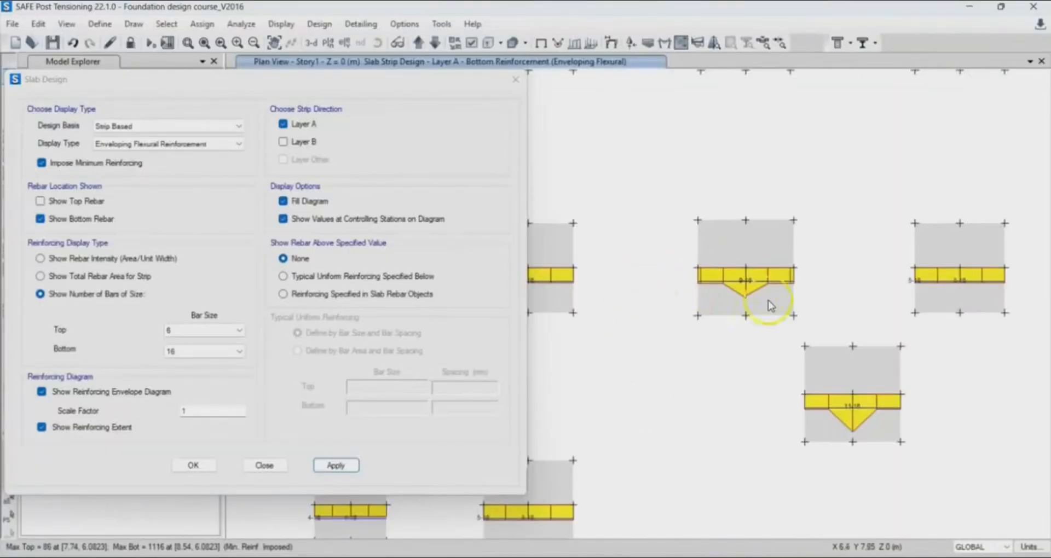
Switch to SAFE, display only the Layer B strips and inspect the bottom bar counts at the centres of the two peaked footing strips.
left_click(283, 142)
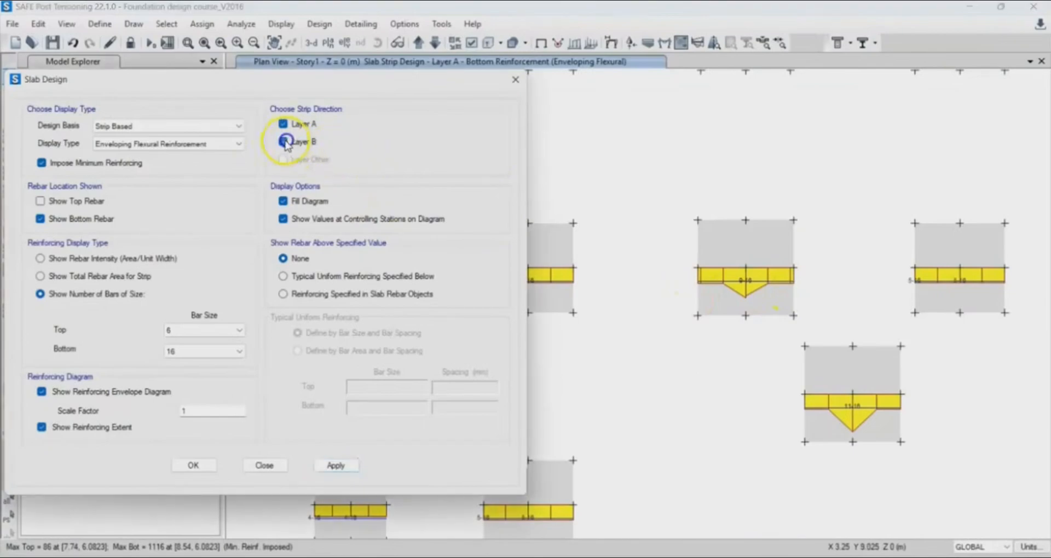
left_click(283, 125)
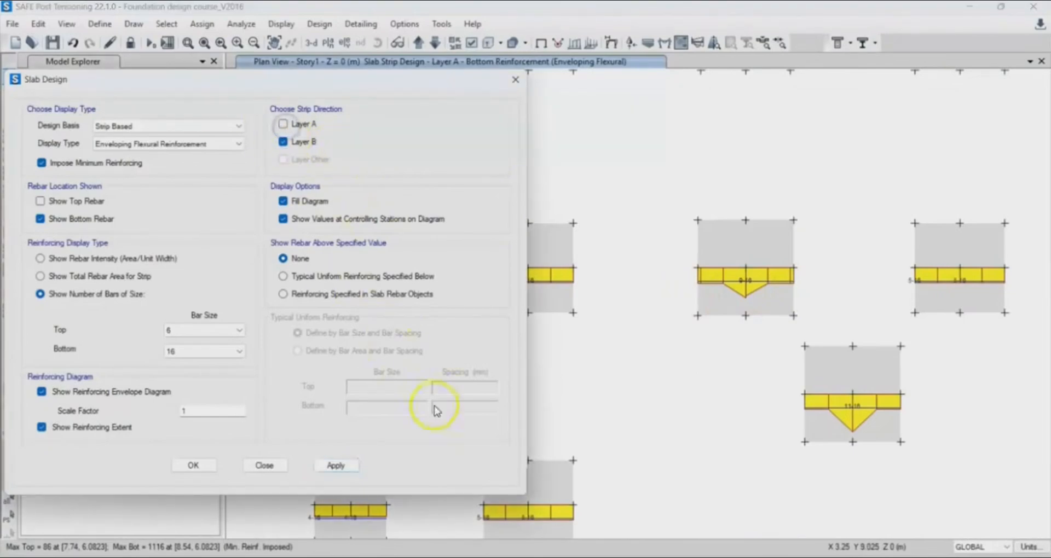
left_click(338, 465)
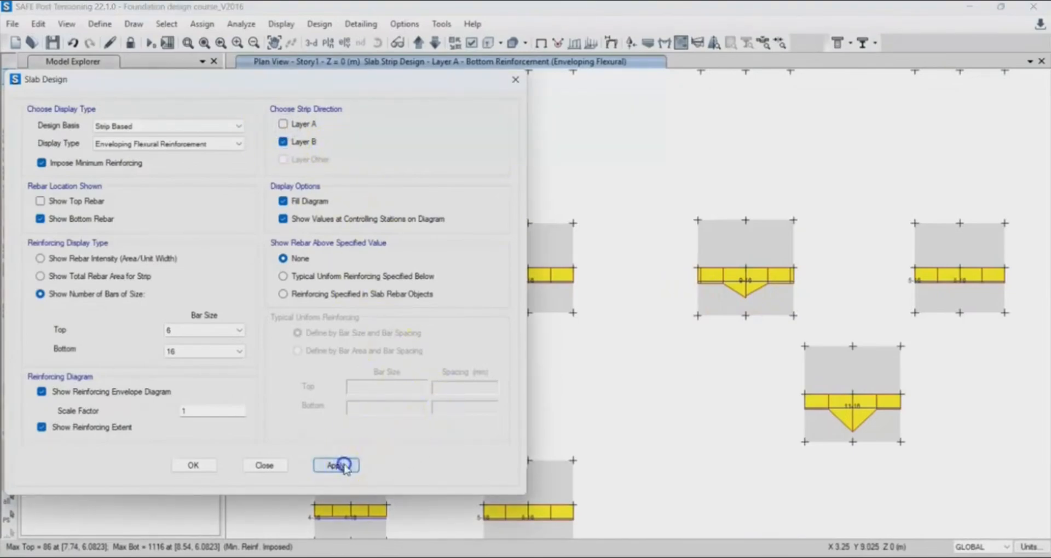
left_click(746, 269)
left_click(853, 394)
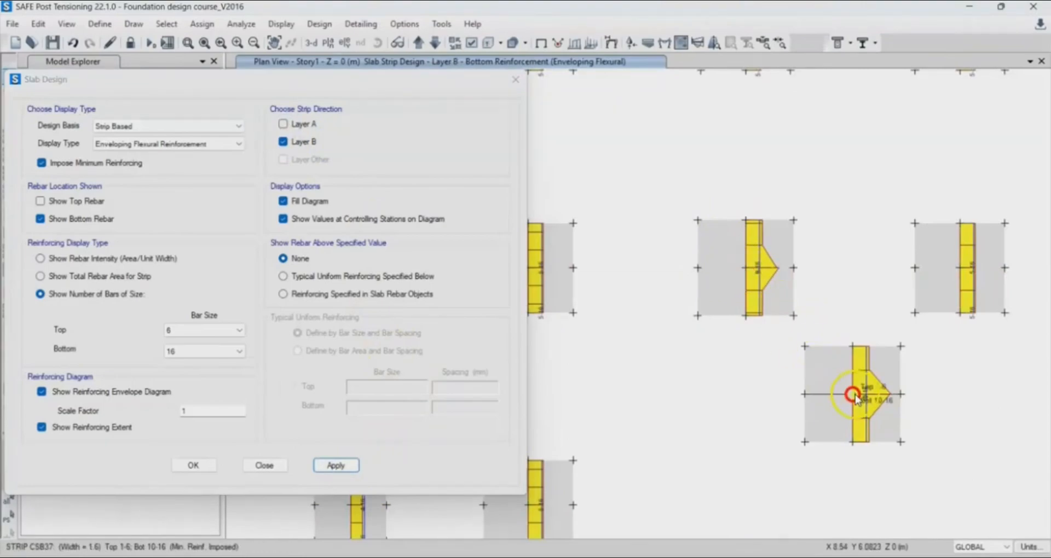
left_click(745, 270)
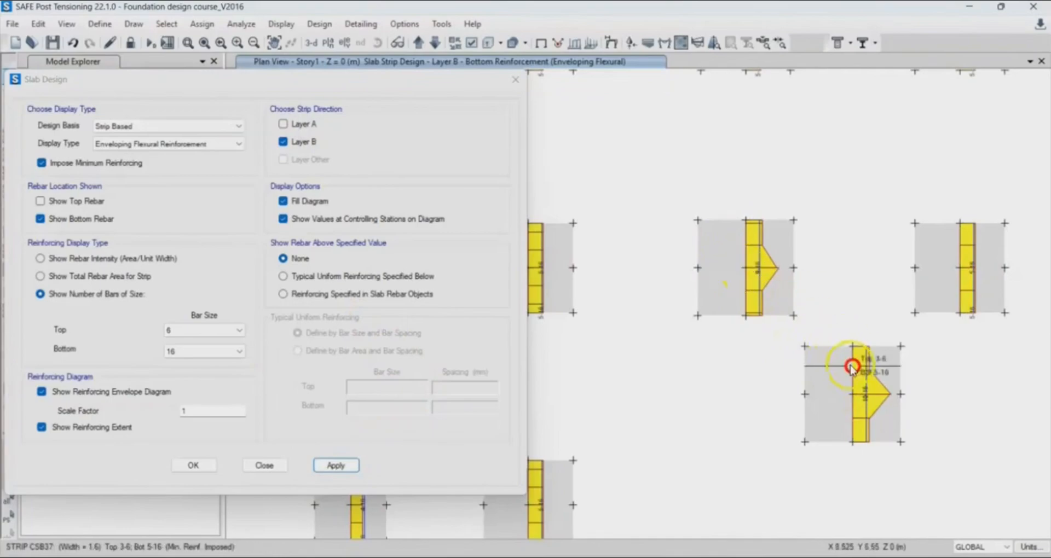
left_click(853, 394)
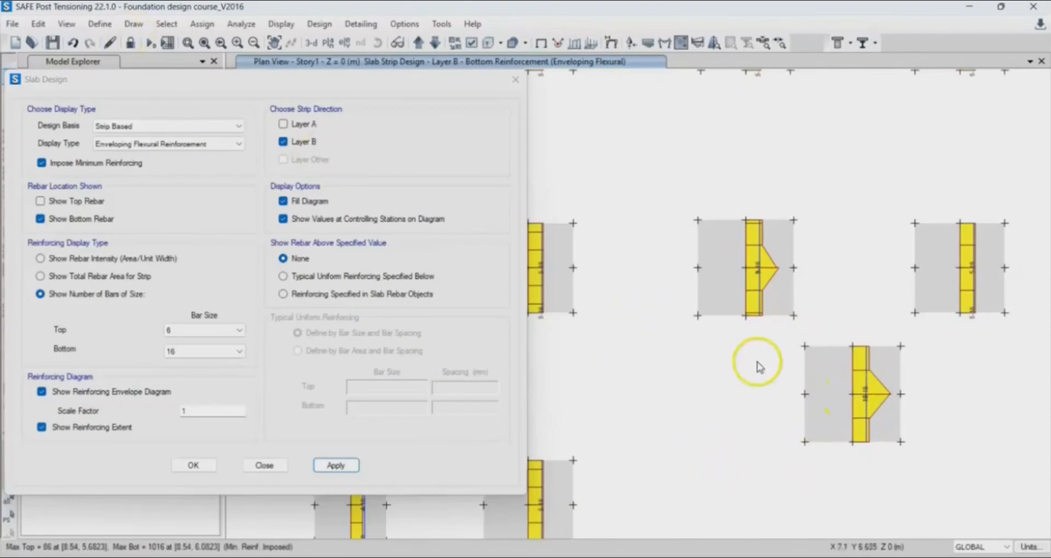
Return the strip display to Layer A only and check the bottom bar count at the centre of the lower peaked strip.
left_click(283, 125)
left_click(283, 141)
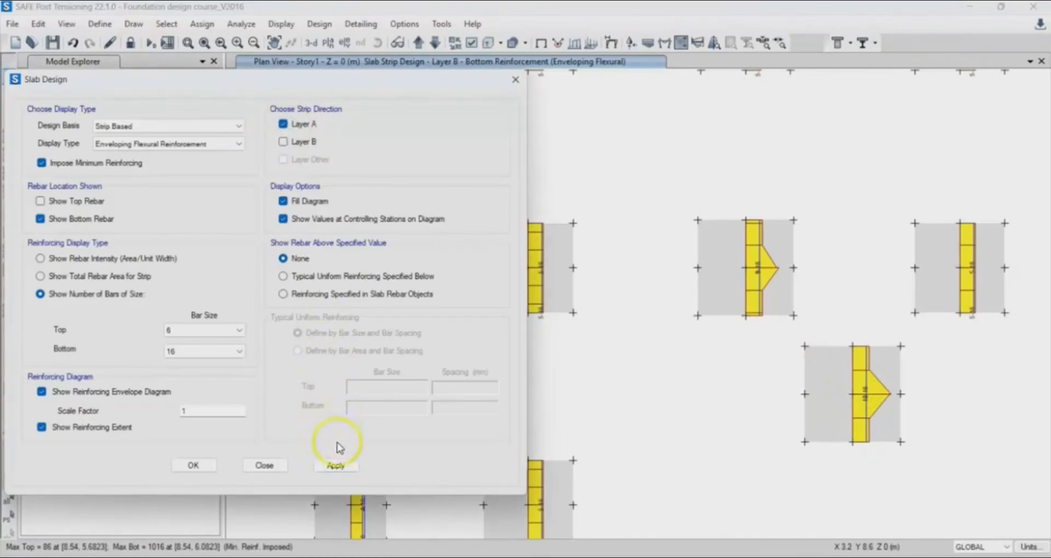
left_click(339, 465)
left_click(852, 394)
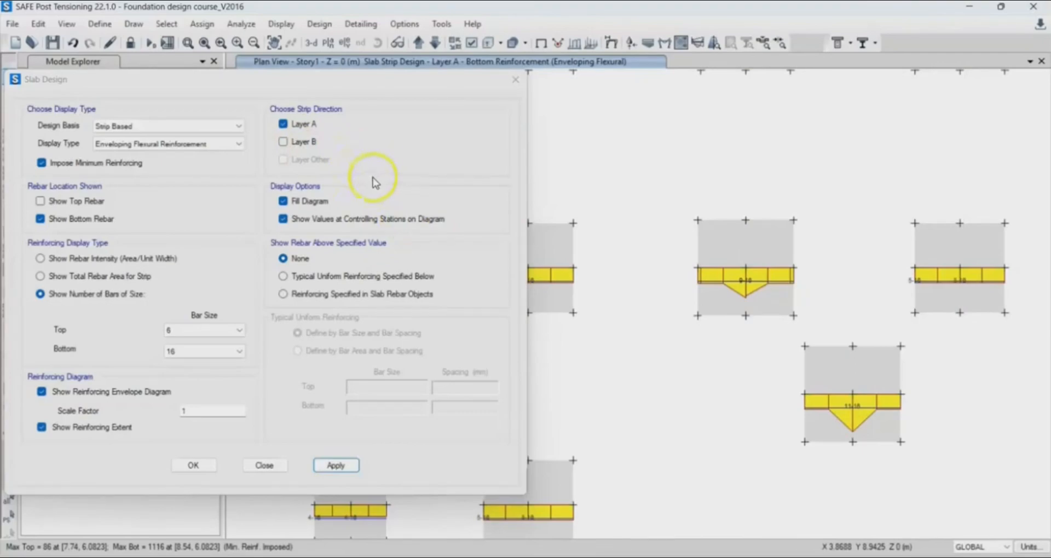
Show the total bottom rebar area for the Layer A strips instead of the number of bars, keeping the design dialog clear of the diagrams.
left_click(249, 91)
left_click_drag(249, 91, 248, 77)
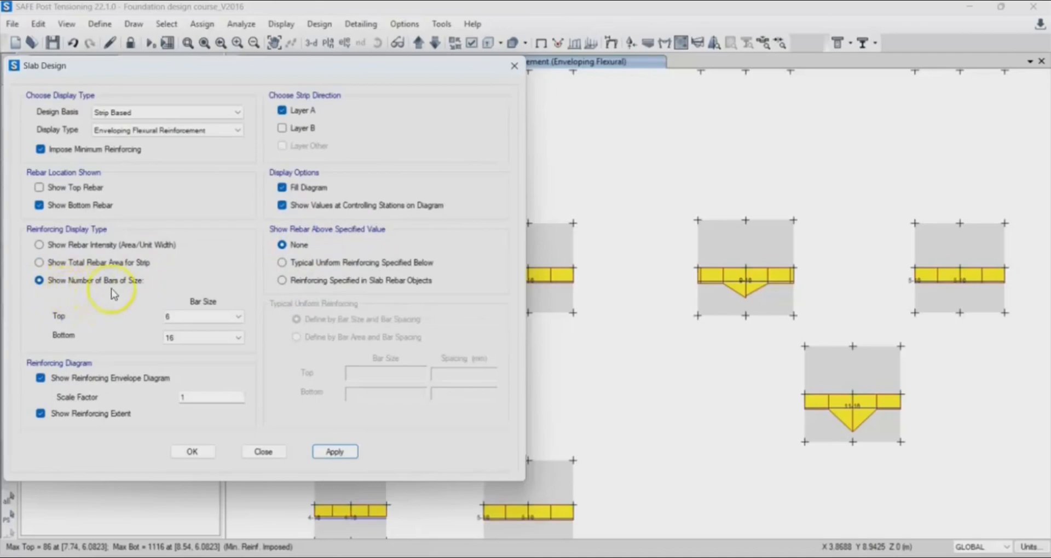
left_click(40, 263)
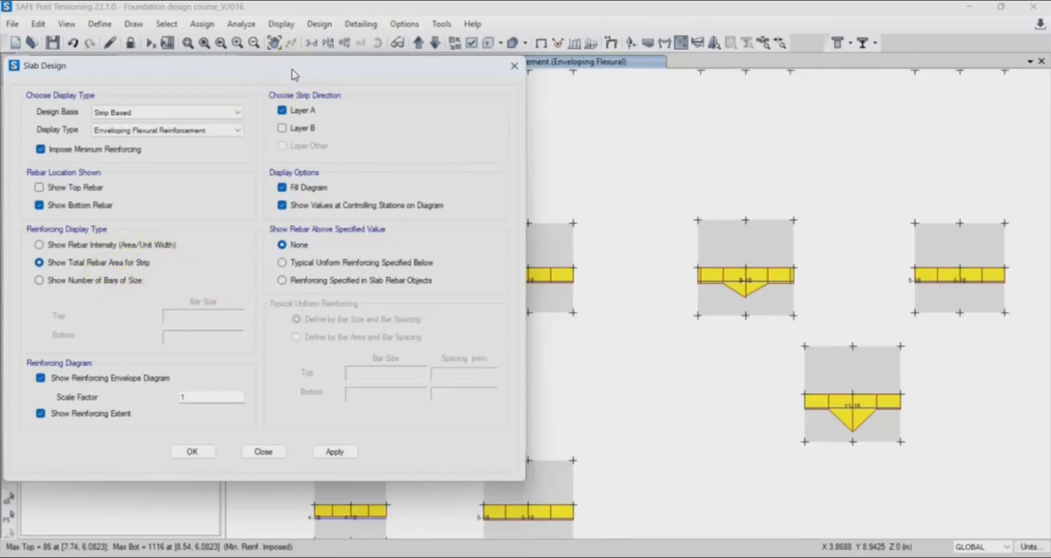
left_click(192, 451)
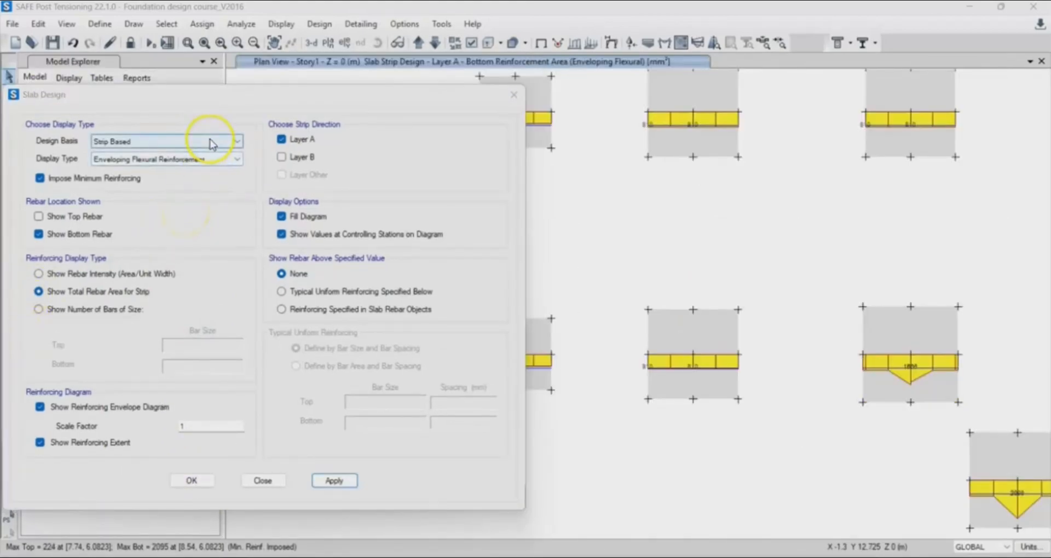
left_click_drag(264, 94, 318, 99)
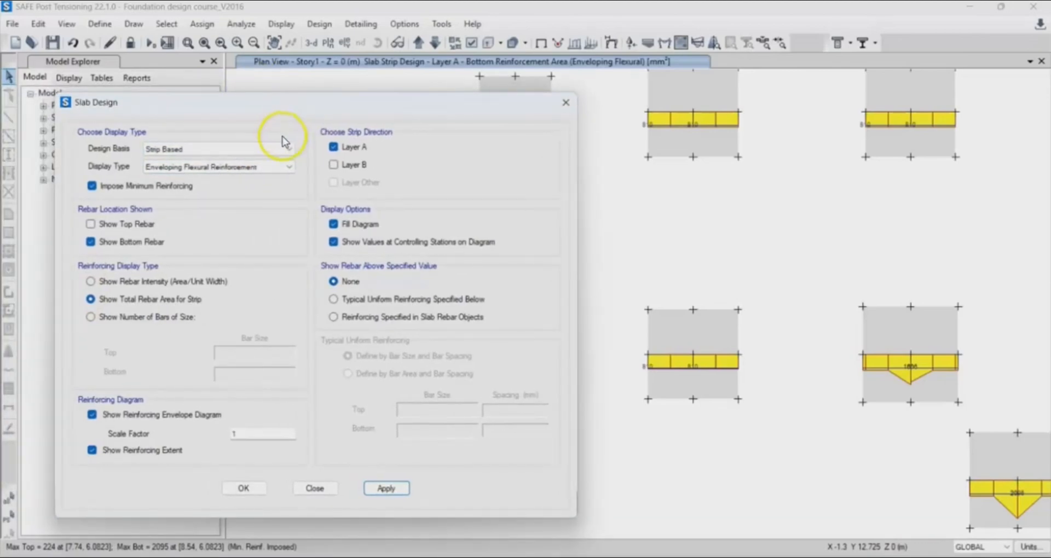
Switch the slab design display to Finite Element Based and show the Direction 1 bottom rebar contours for all footings.
left_click(261, 153)
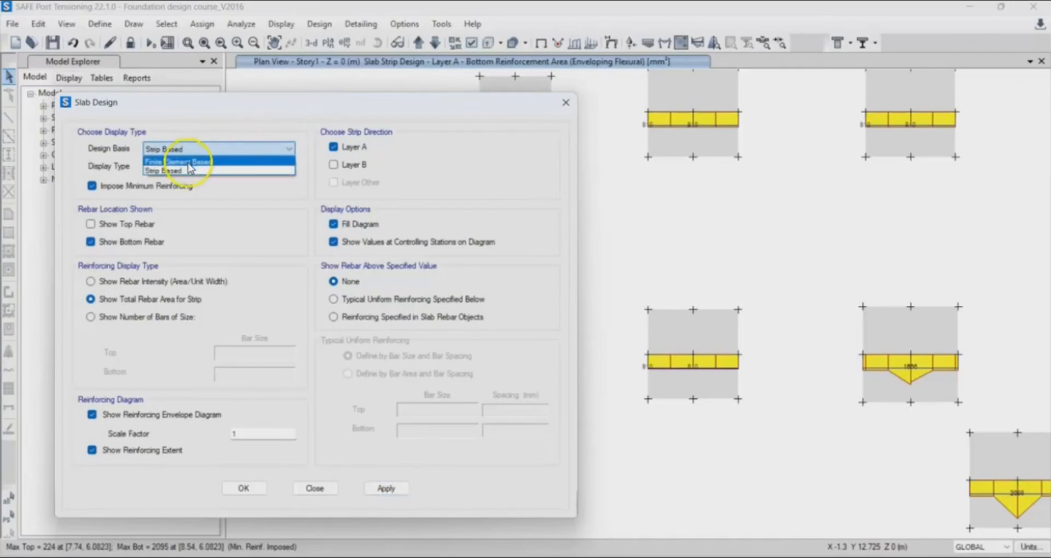
left_click(206, 162)
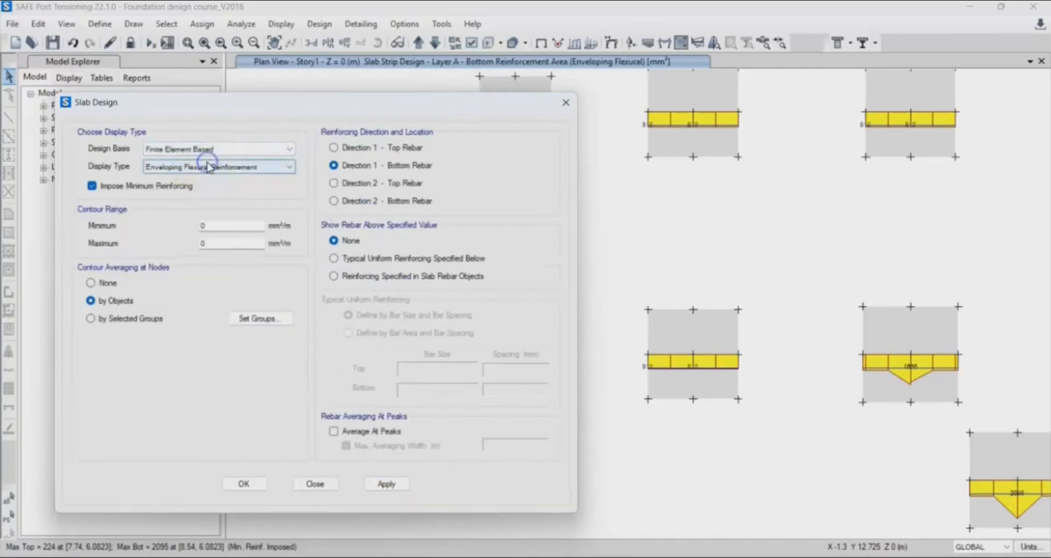
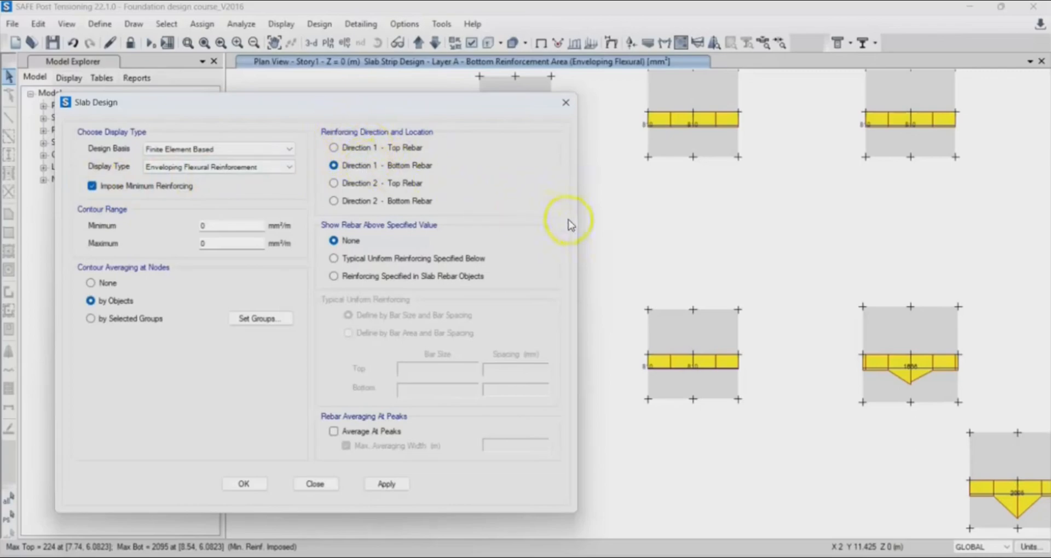
left_click_drag(520, 105, 230, 98)
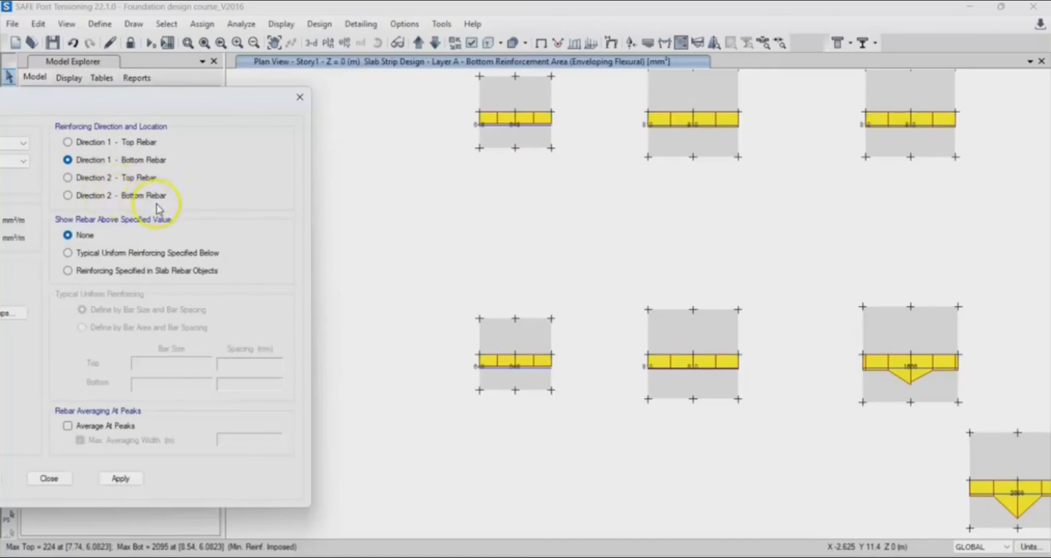
left_click_drag(216, 100, 335, 115)
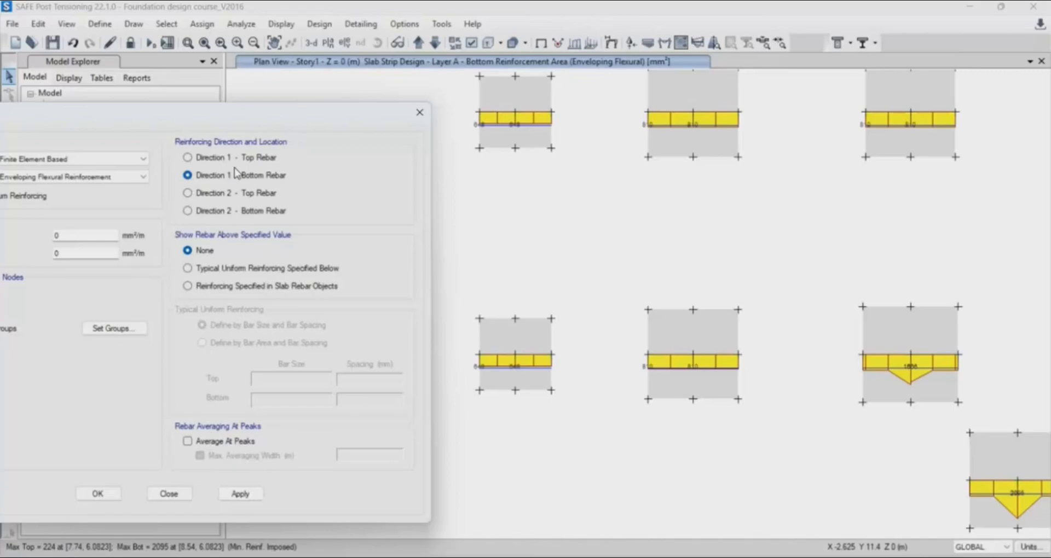
left_click(213, 157)
left_click_drag(257, 118, 284, 112)
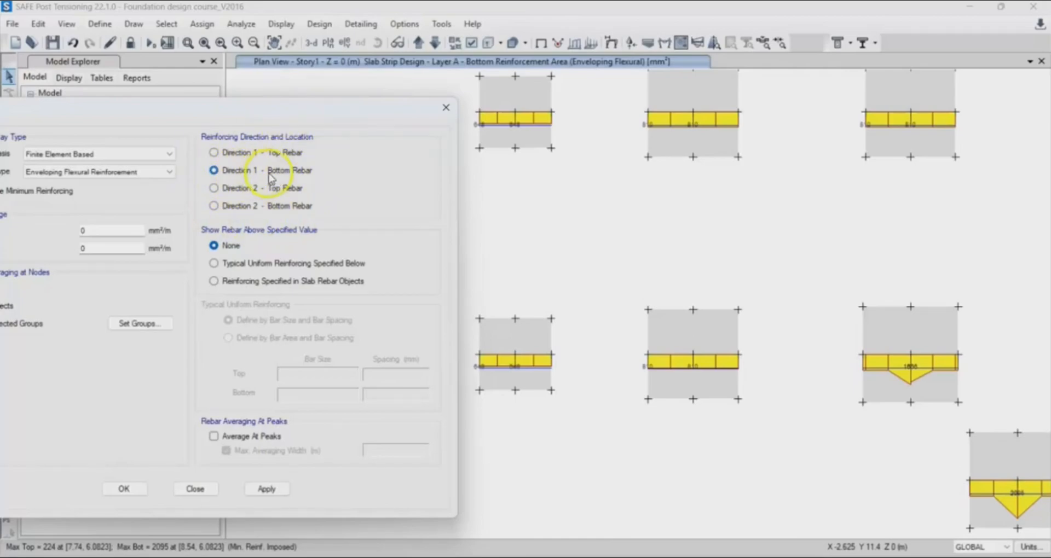
left_click_drag(277, 110, 330, 105)
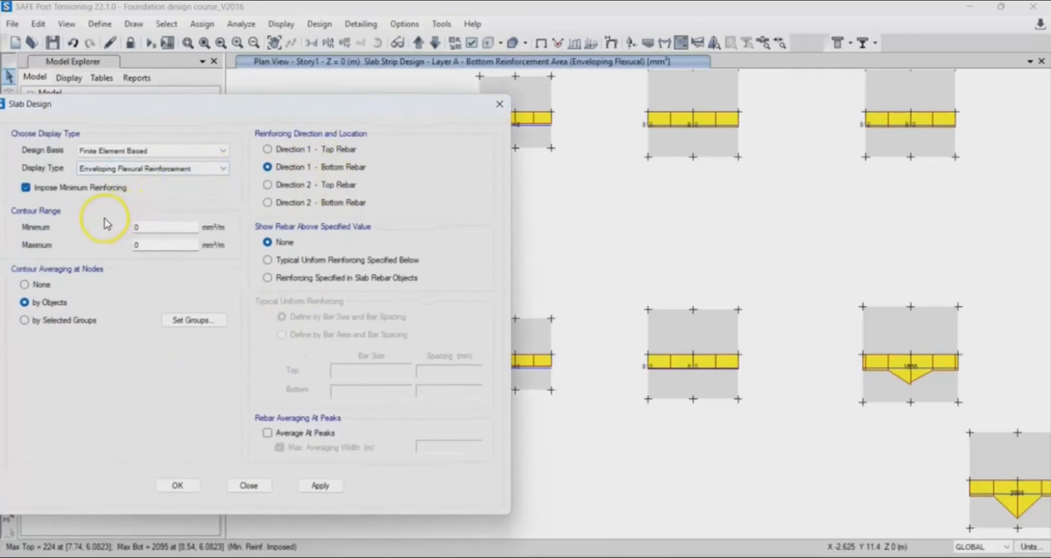
left_click(320, 485)
scroll(574, 234, "down", 3)
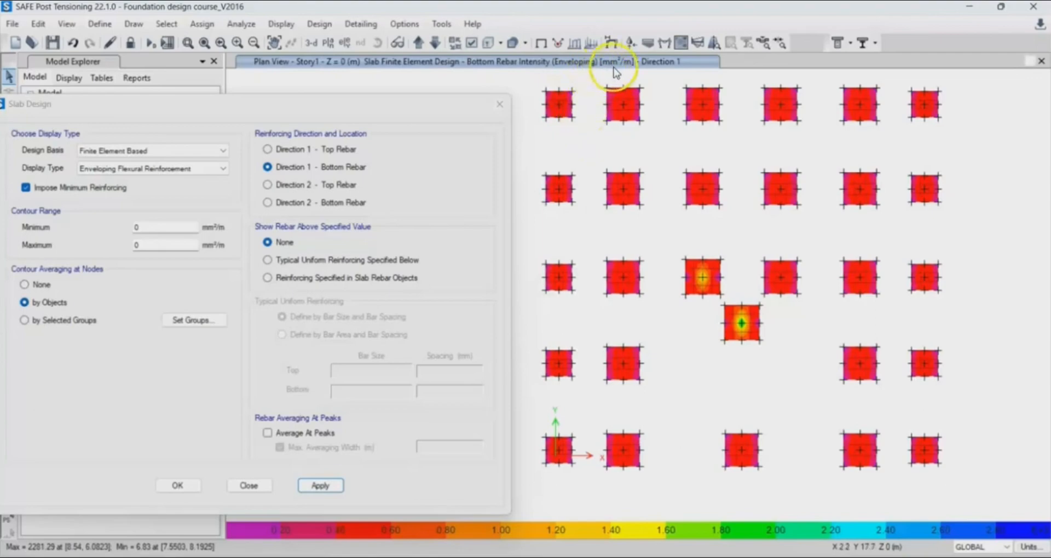
mouse_move(614, 95)
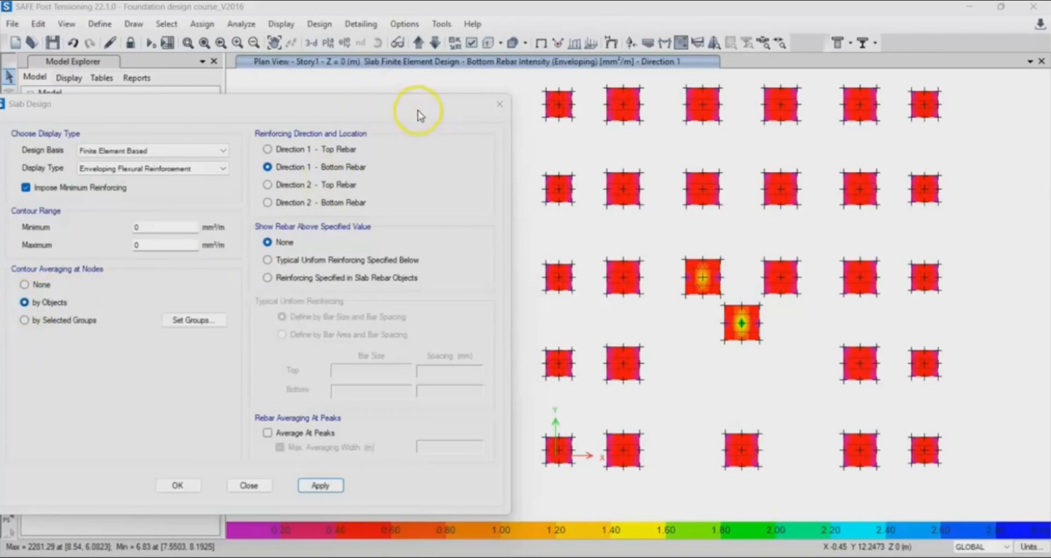
Inspect the Direction 1 bottom rebar intensity around the centres of the two footings with peak contours.
left_click_drag(420, 112, 396, 99)
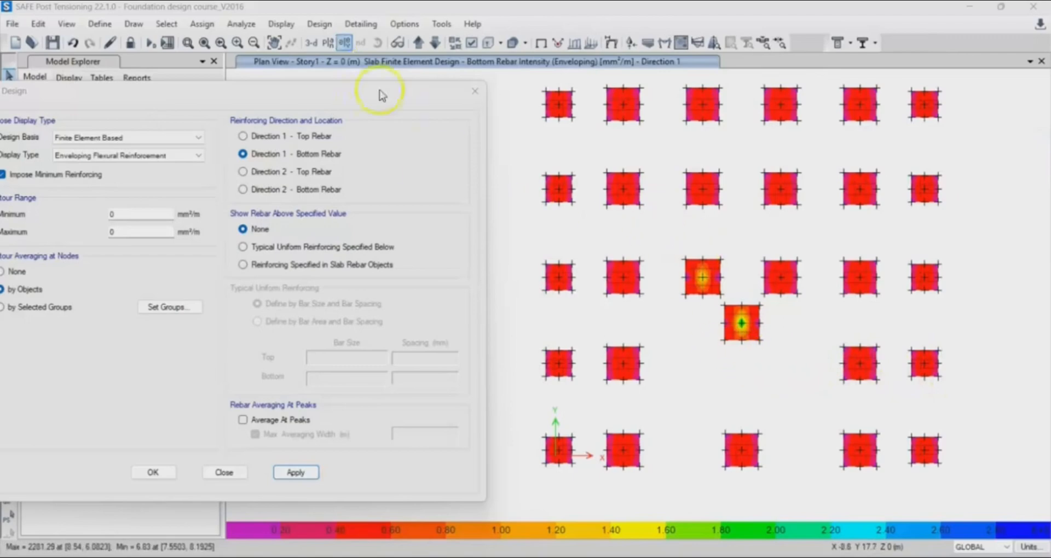
left_click_drag(348, 86, 359, 86)
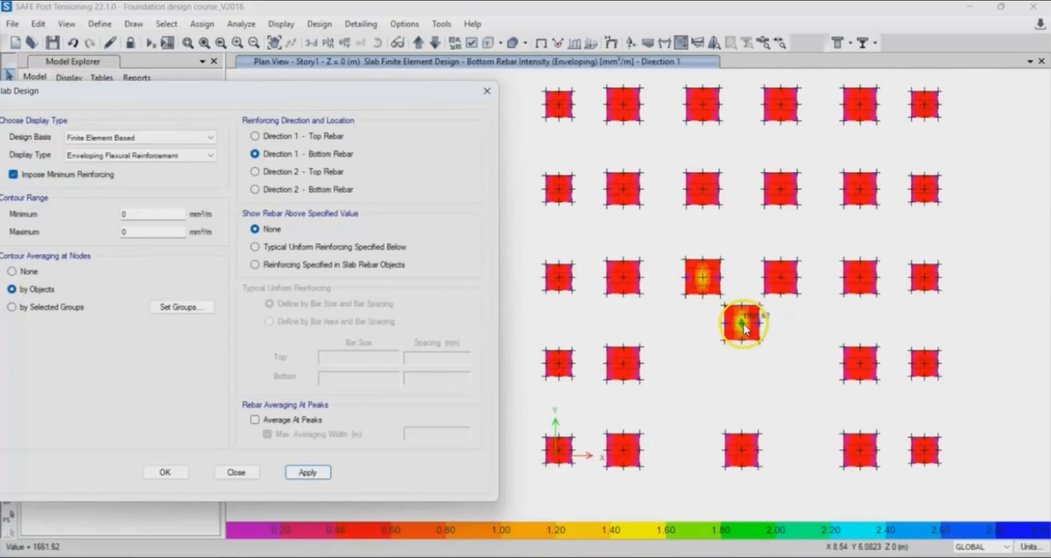
scroll(744, 327, "up", 3)
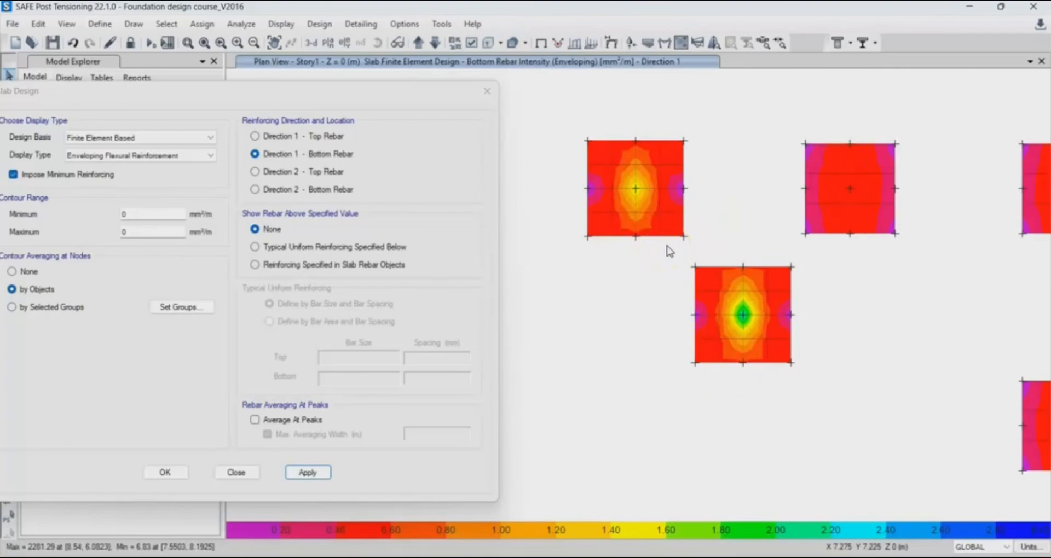
scroll(777, 213, "down", 3)
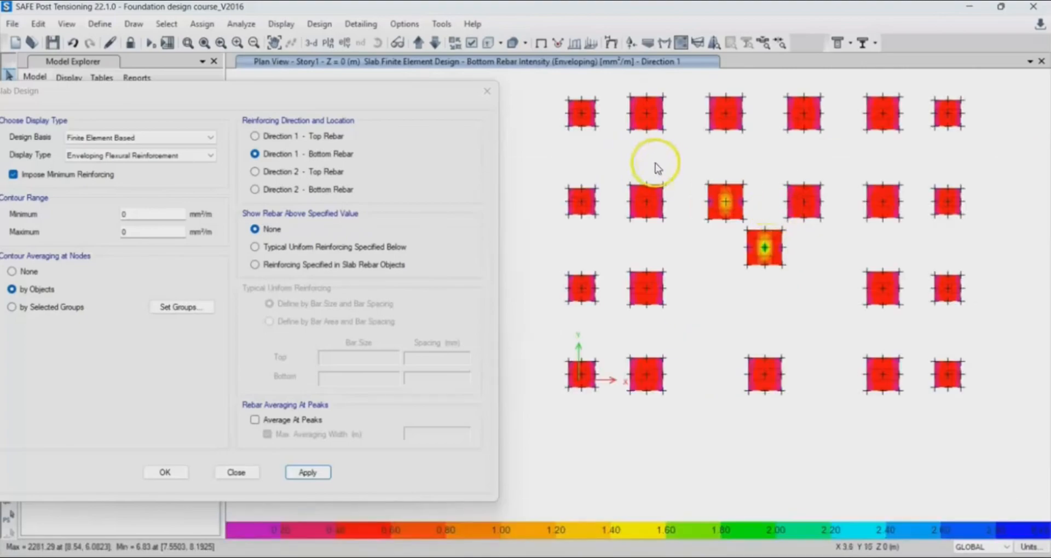
middle_click_drag(662, 163, 664, 207)
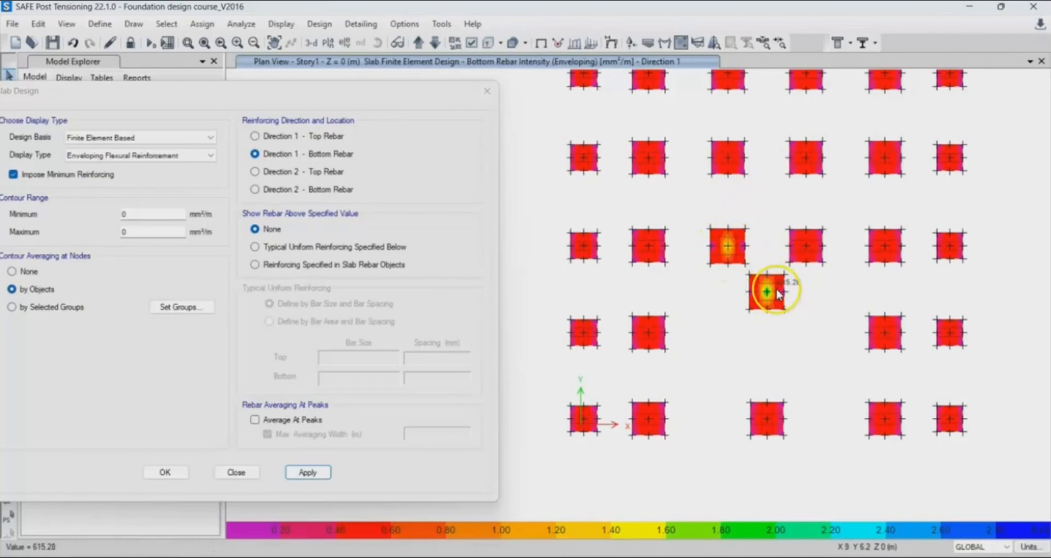
scroll(772, 290, "up", 5)
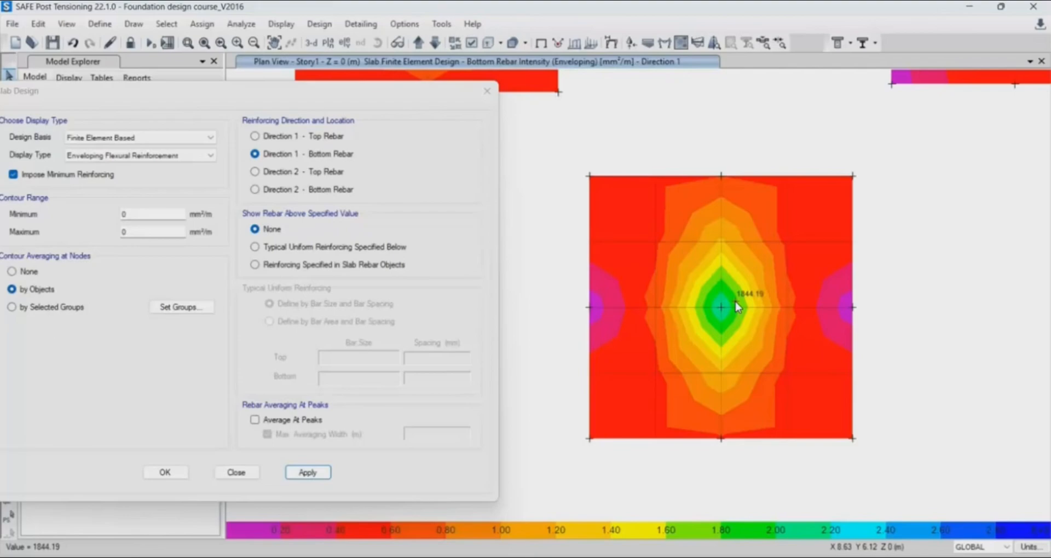
scroll(698, 329, "down", 8)
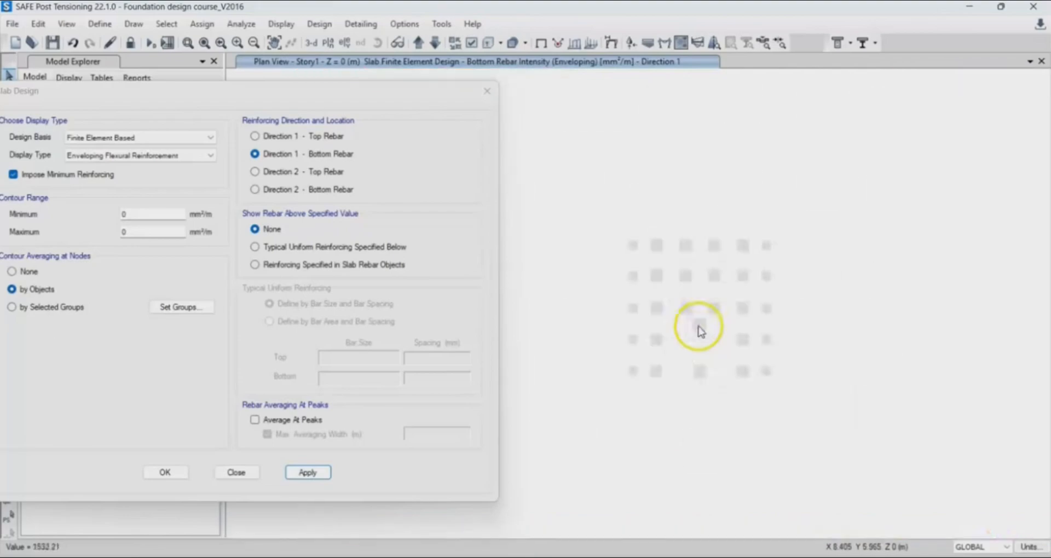
scroll(698, 311, "up", 5)
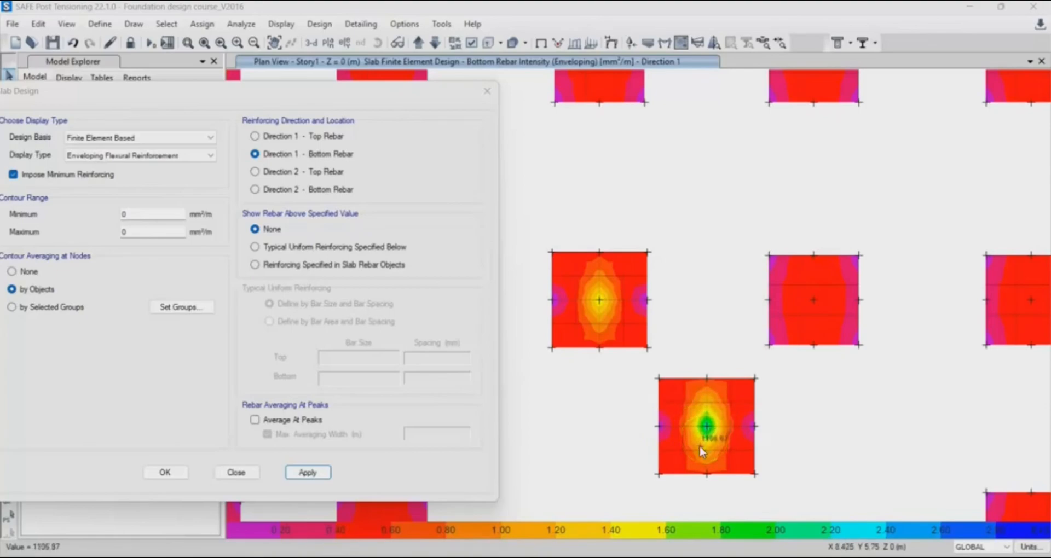
middle_click_drag(696, 438, 678, 379)
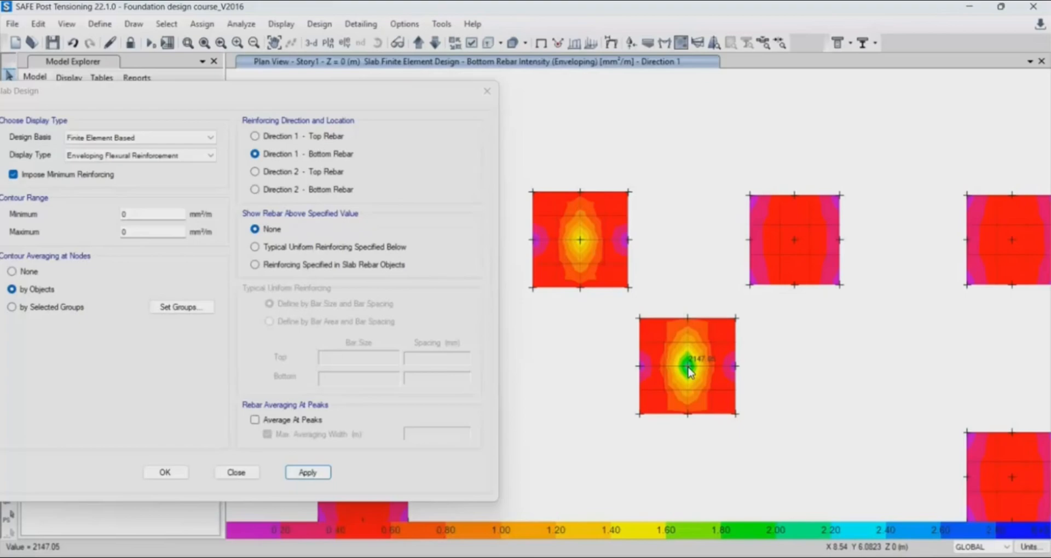
left_click(581, 240)
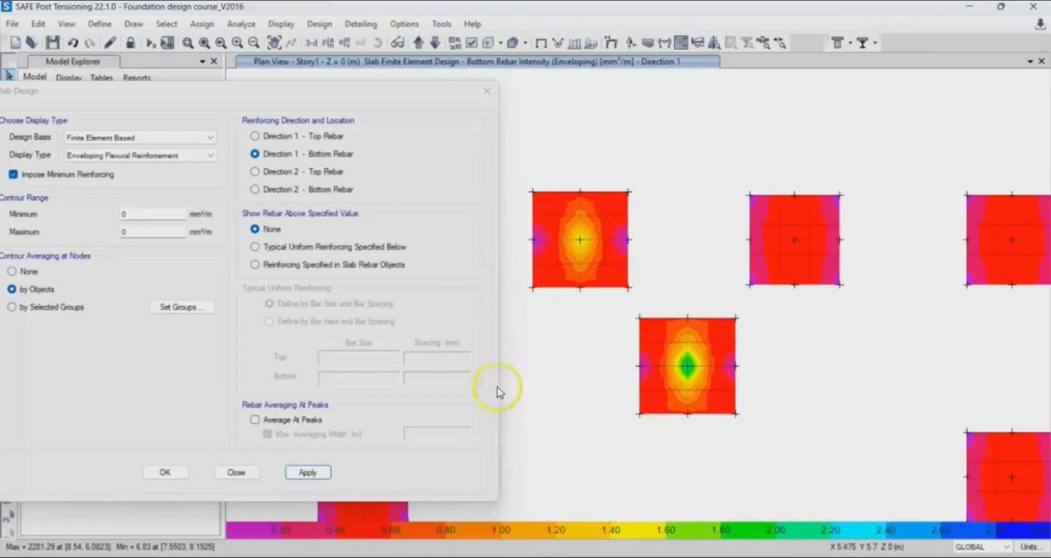
Show only the rebar required above typical uniform reinforcing, with bottom bars of size 12 at 200 mm spacing.
left_click_drag(175, 99, 203, 103)
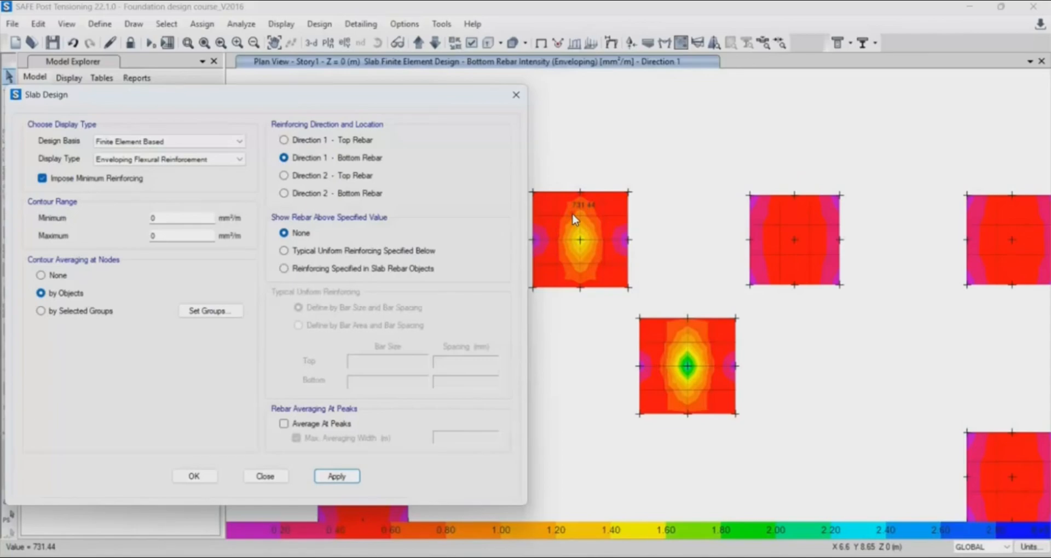
left_click(284, 253)
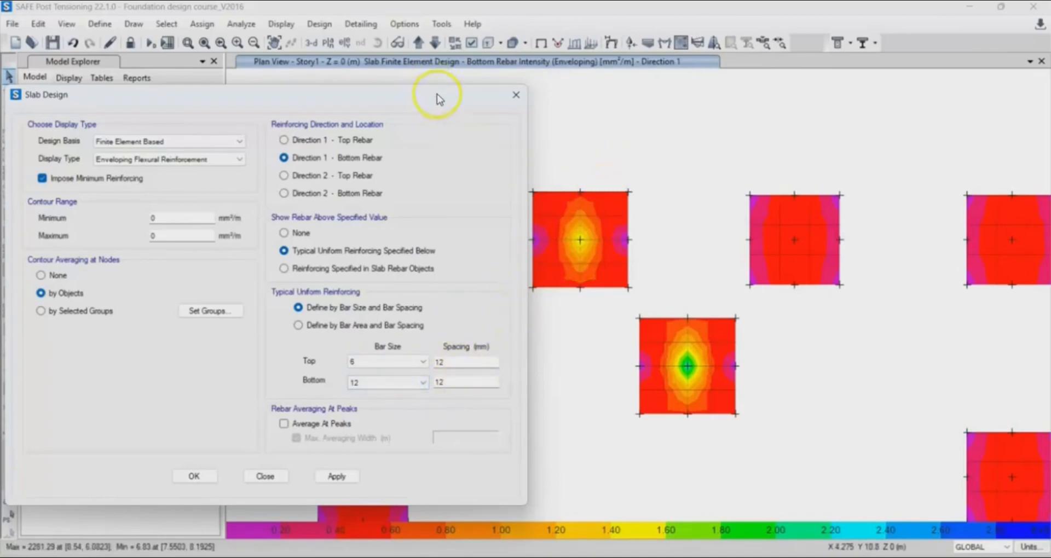
left_click_drag(434, 94, 415, 84)
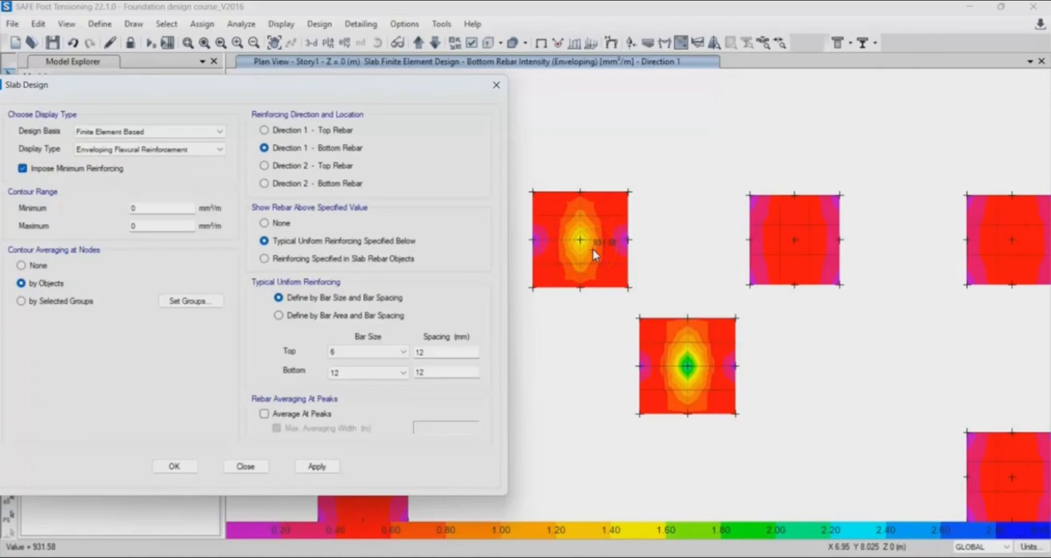
scroll(592, 249, "down", 5)
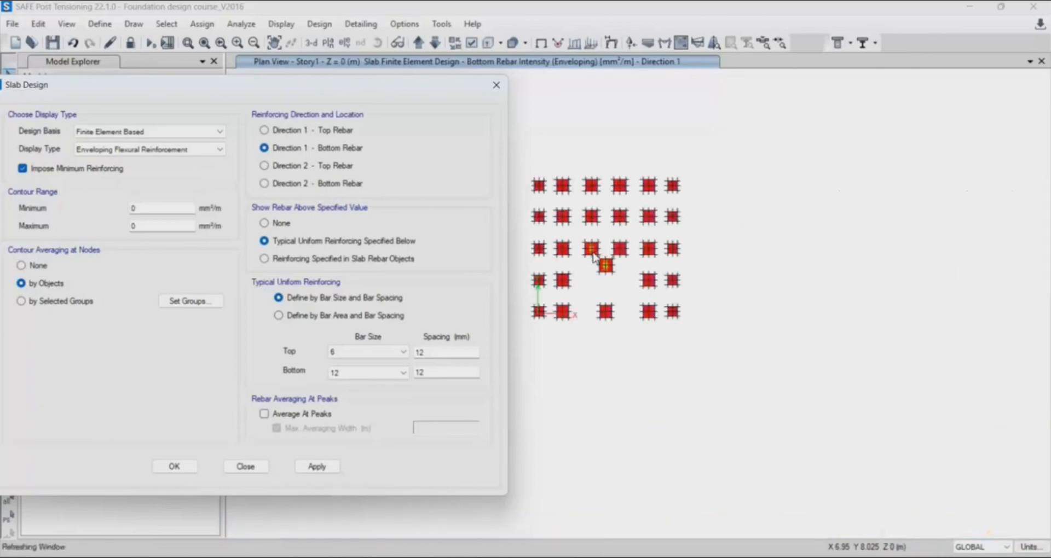
scroll(596, 247, "up", 4)
middle_click_drag(586, 223, 687, 253)
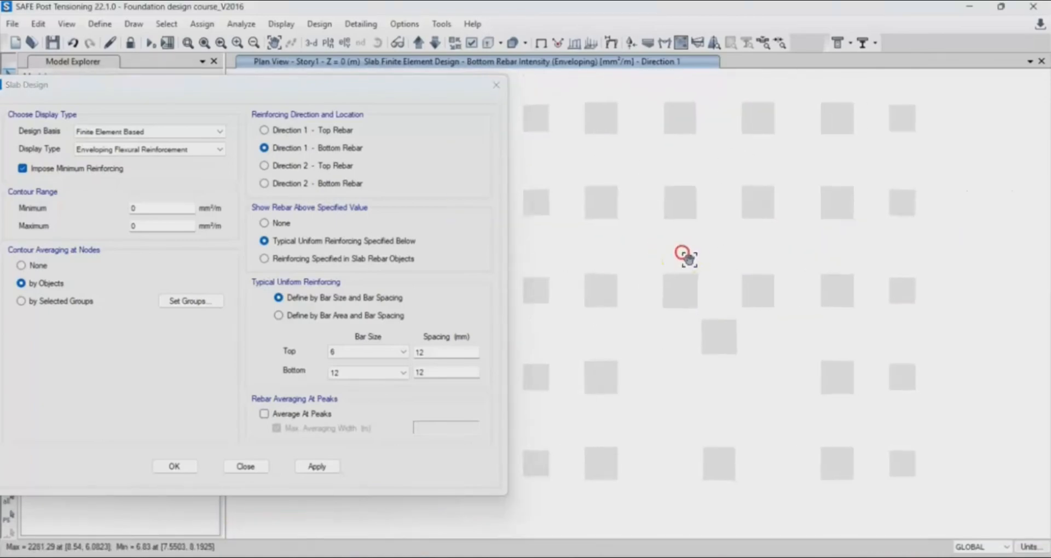
left_click(263, 242)
left_click(351, 376)
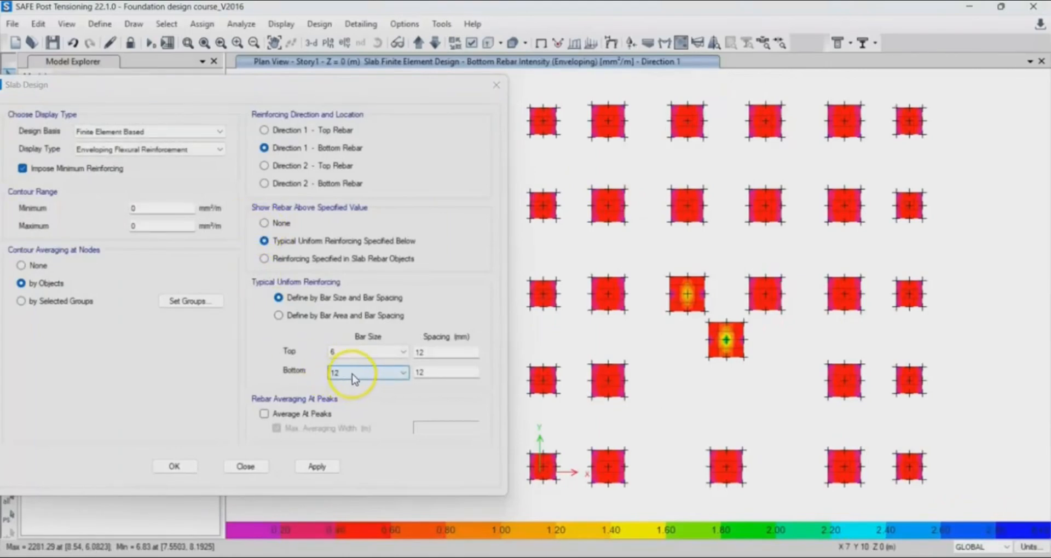
left_click_drag(446, 375, 411, 376)
type("200")
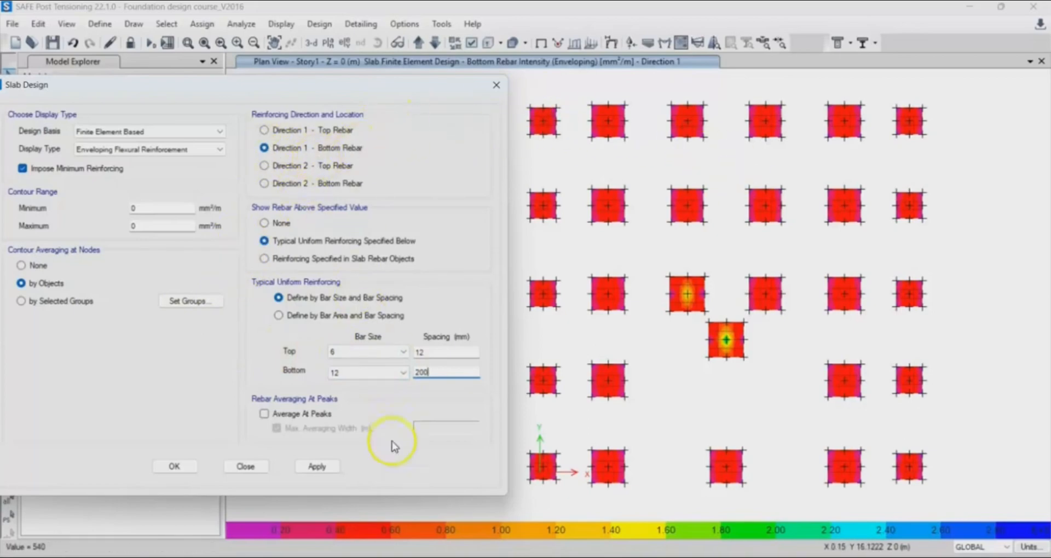
left_click(317, 467)
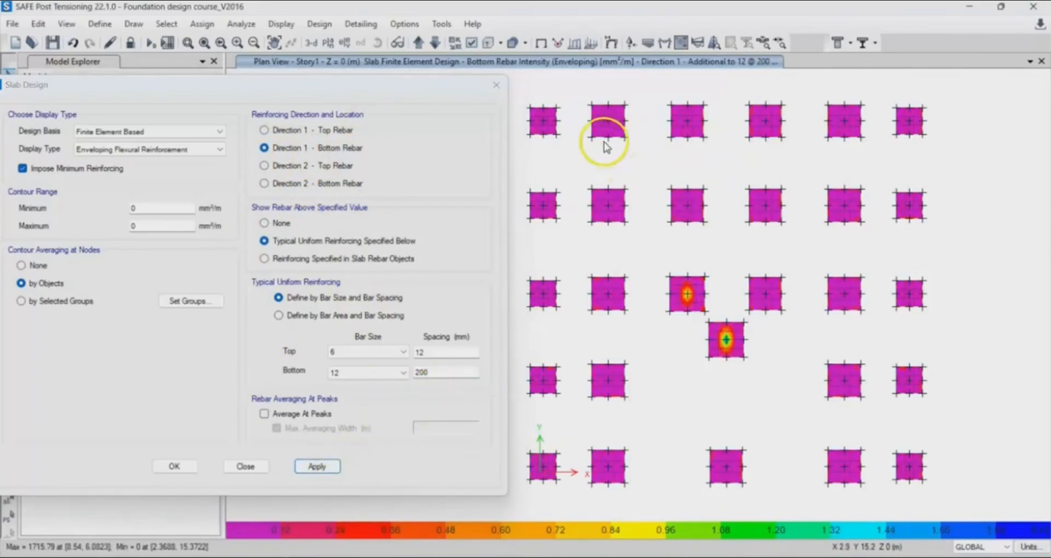
Try bottom bar spacings of 400 mm and 300 mm for the uniform reinforcing, updating the footing contours each time.
middle_click_drag(572, 154, 606, 179)
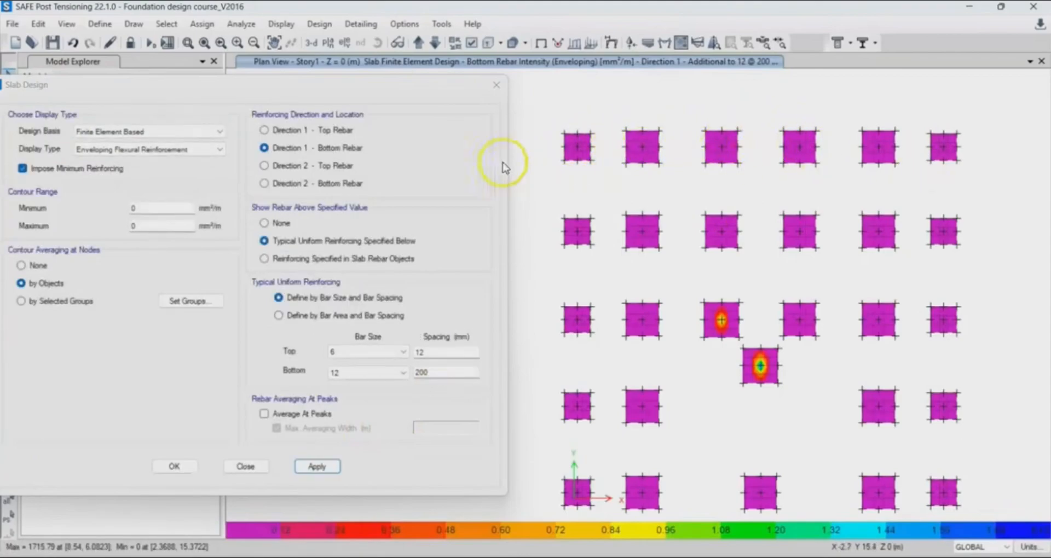
middle_click_drag(659, 359, 655, 313)
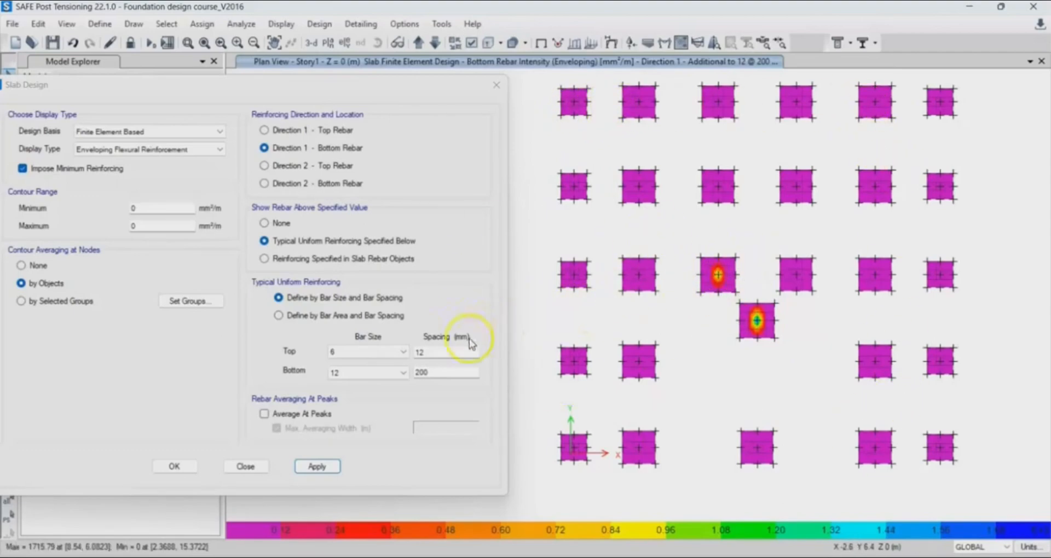
double_click(442, 376)
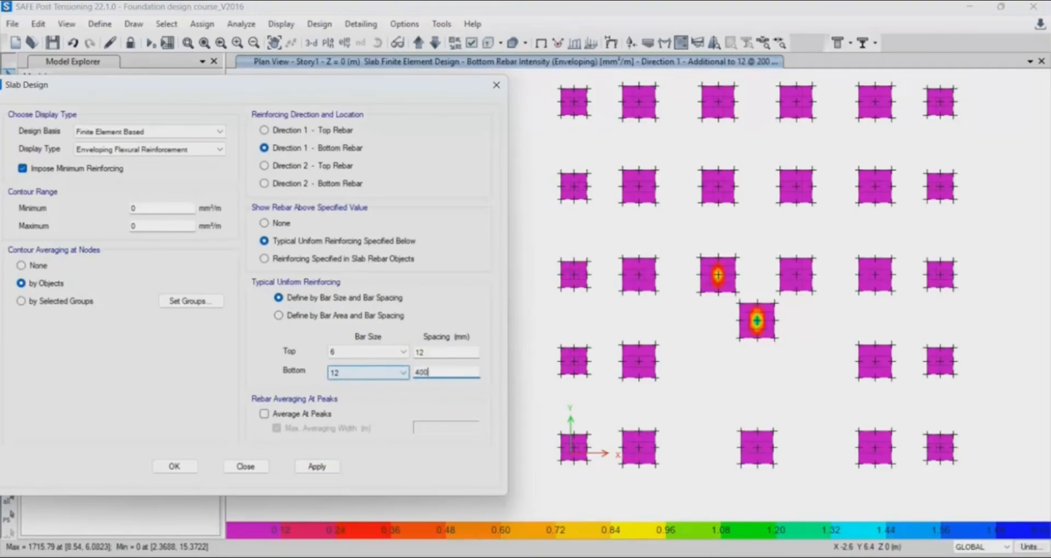
left_click(317, 466)
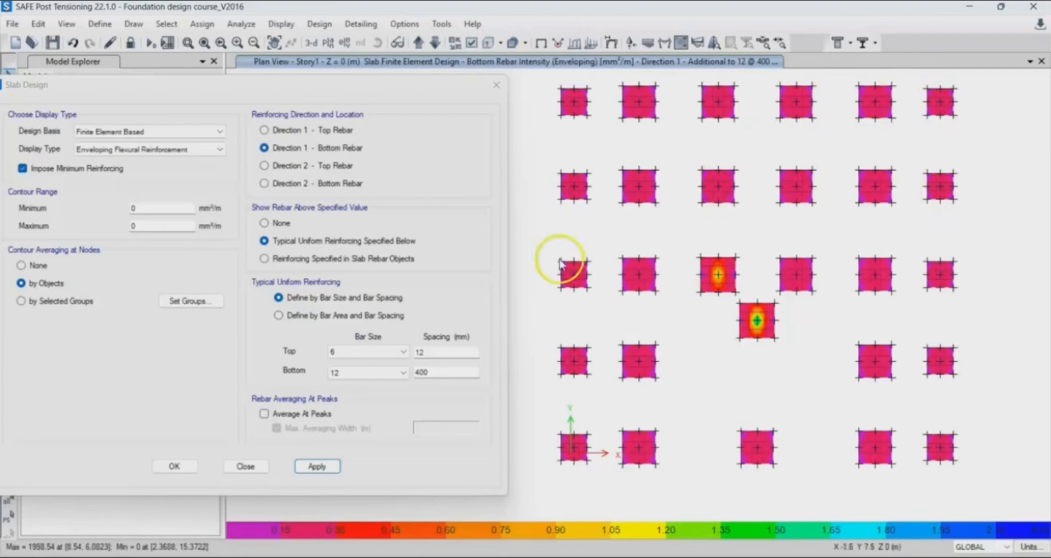
double_click(438, 368)
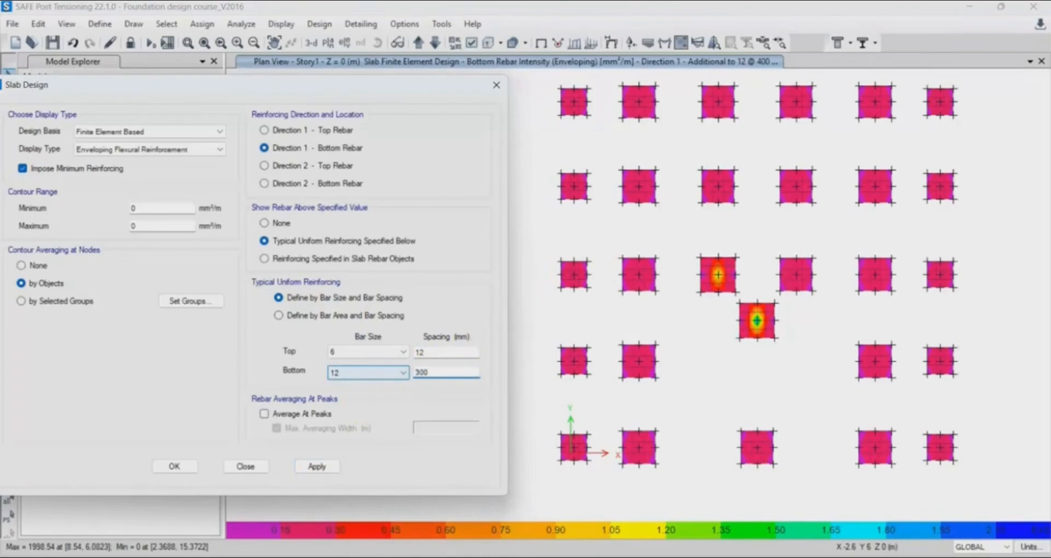
left_click(316, 466)
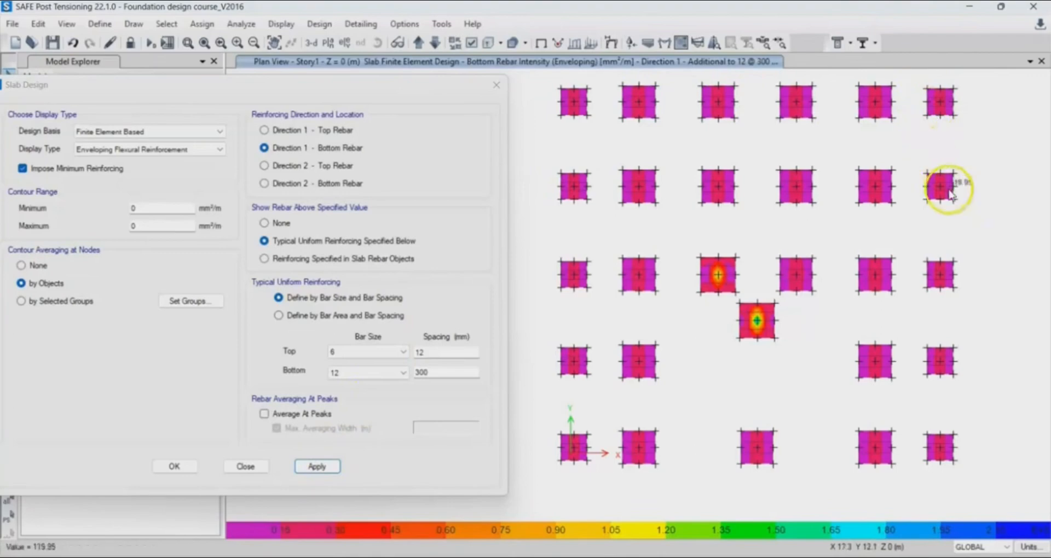
Set the uniform bottom bar spacing to 250 mm, update the footing contours, and switch them to Direction 2 bottom rebar.
double_click(444, 368)
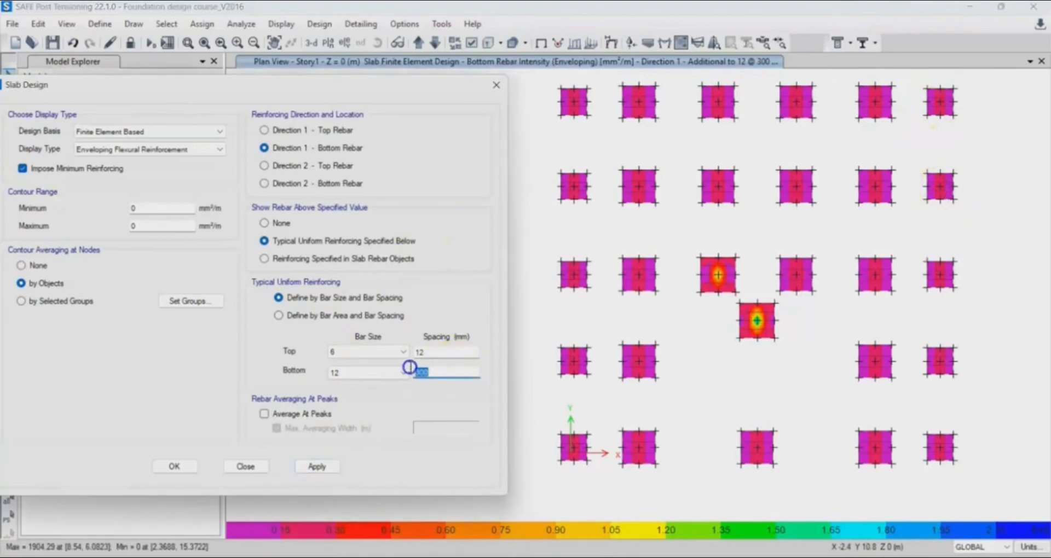
type("250")
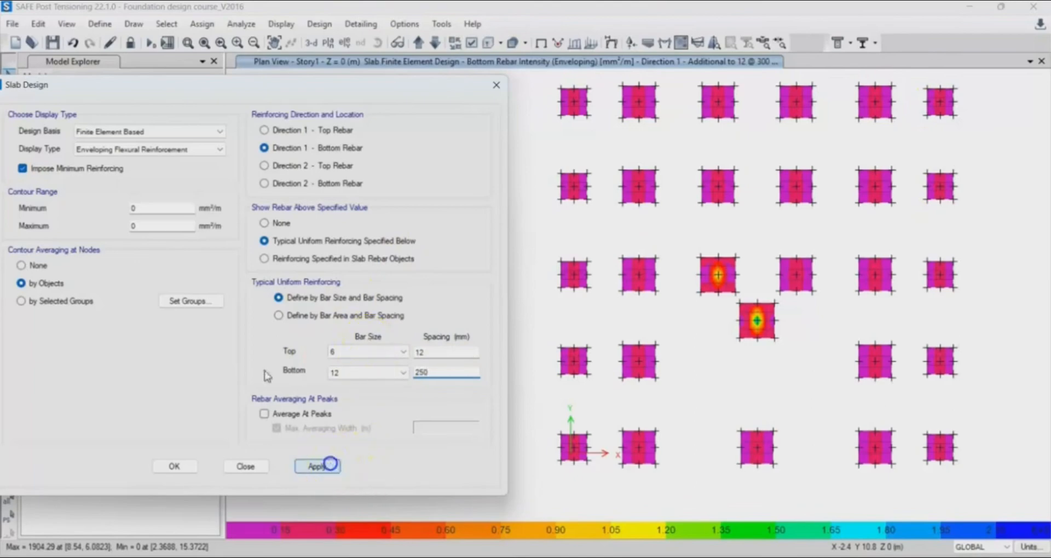
left_click(321, 467)
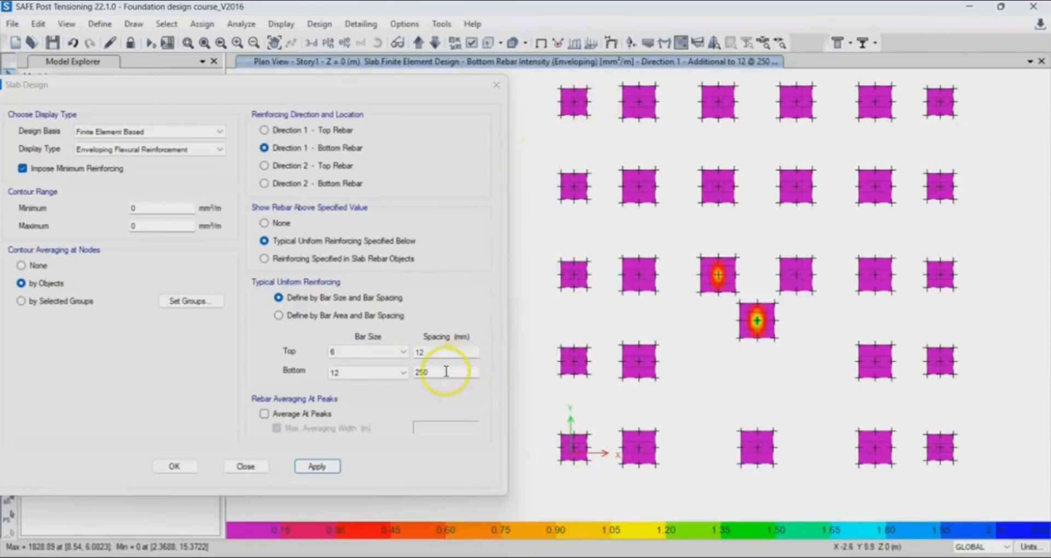
left_click_drag(446, 371, 417, 370)
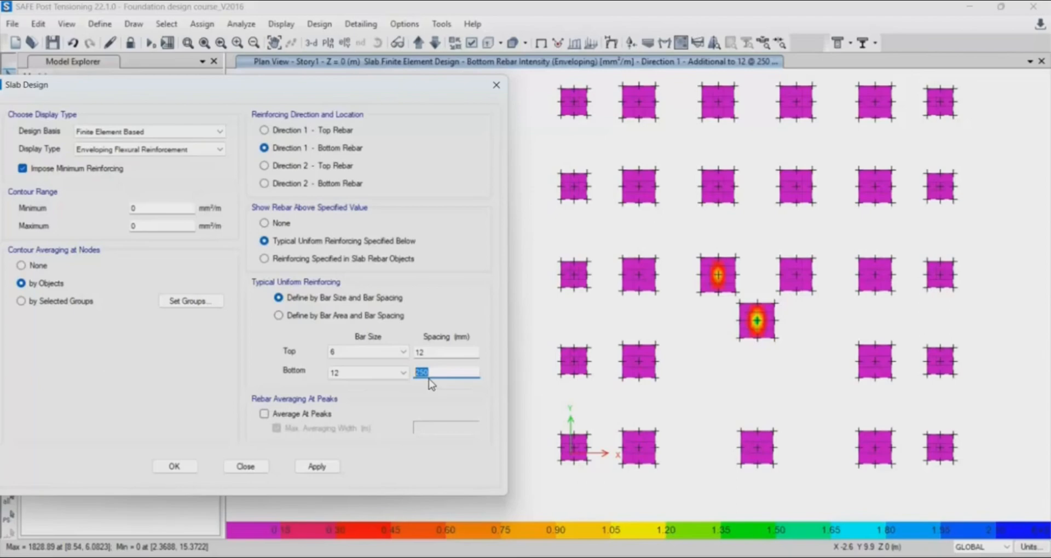
left_click(435, 372)
double_click(425, 370)
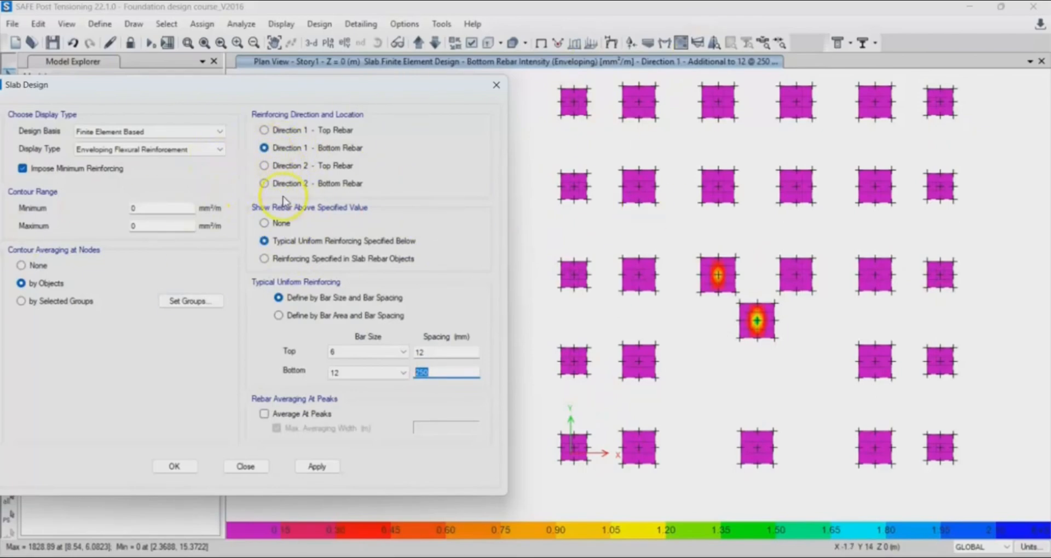
left_click(265, 183)
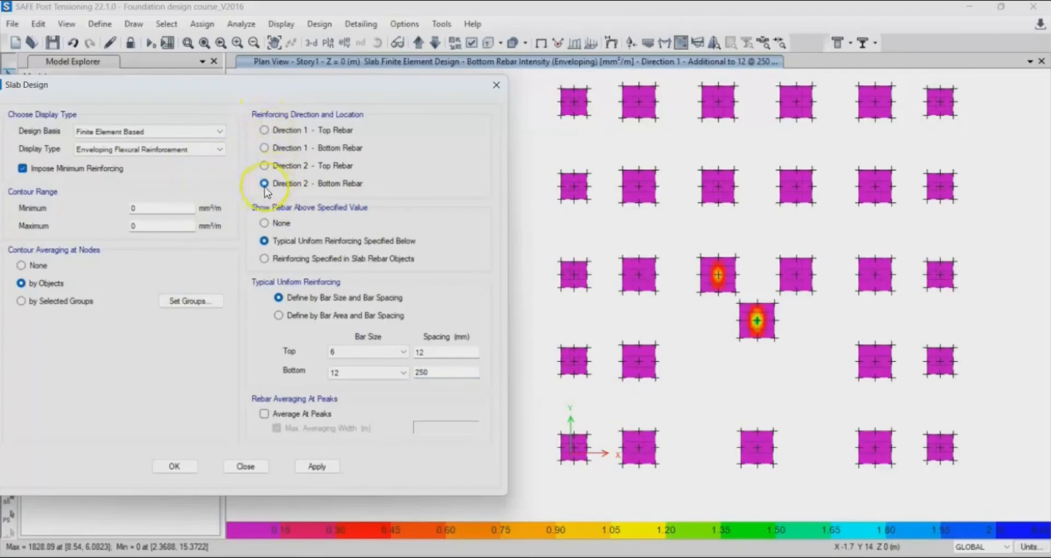
left_click(310, 470)
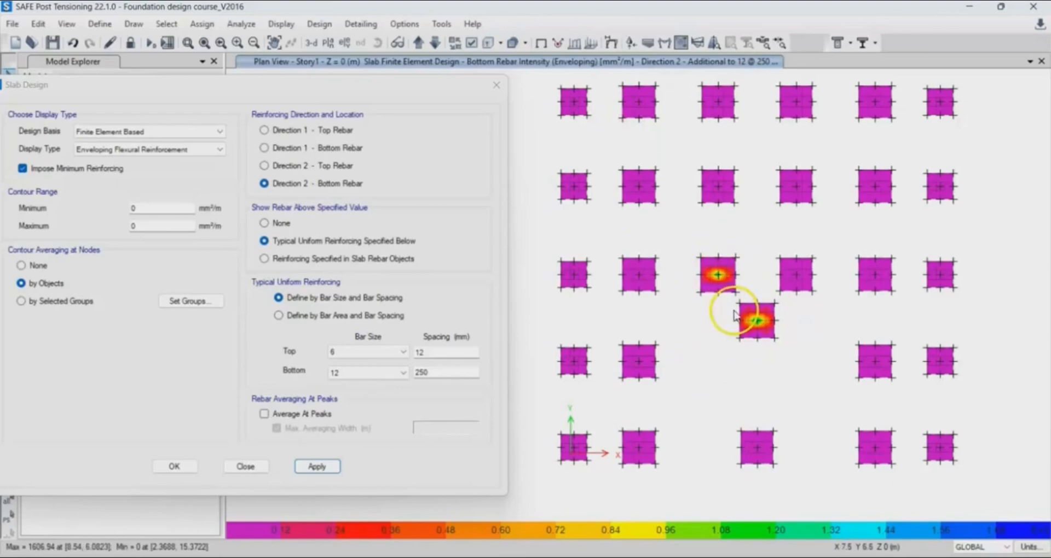
Set the uniform bottom reinforcement to size 16 bars at 200 mm spacing and check the updated Direction 2 peak contours.
left_click(401, 374)
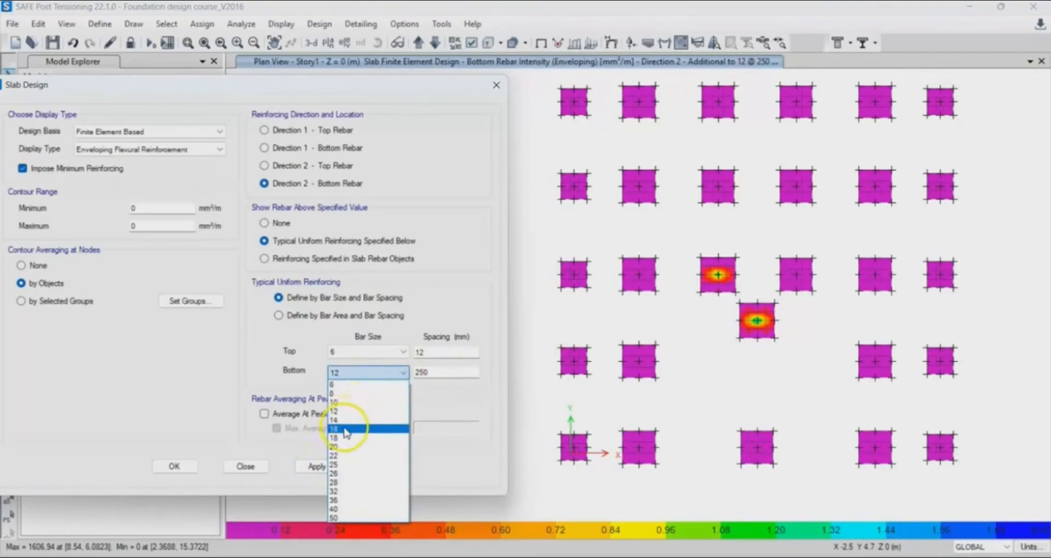
left_click(346, 430)
double_click(432, 374)
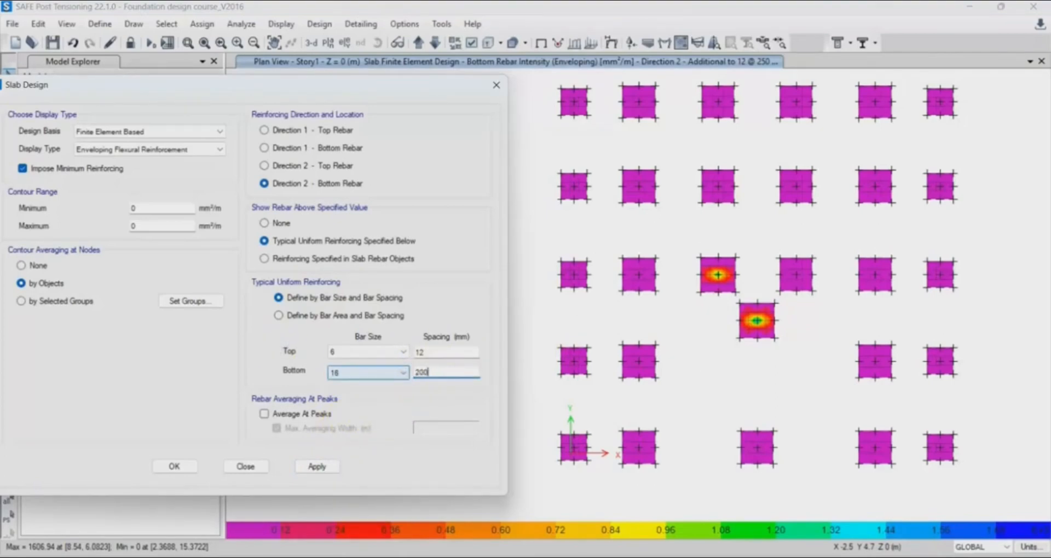
type("200")
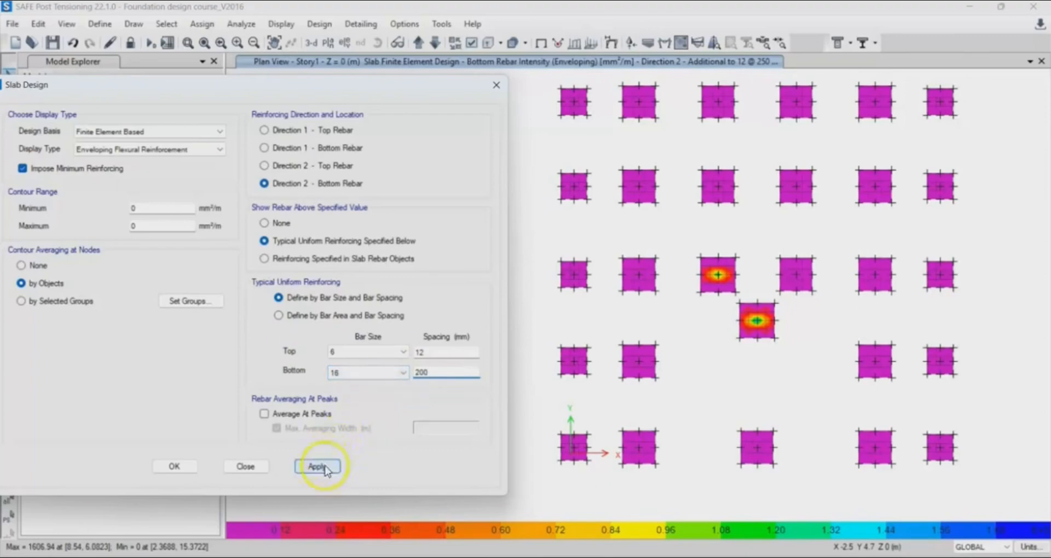
left_click(317, 466)
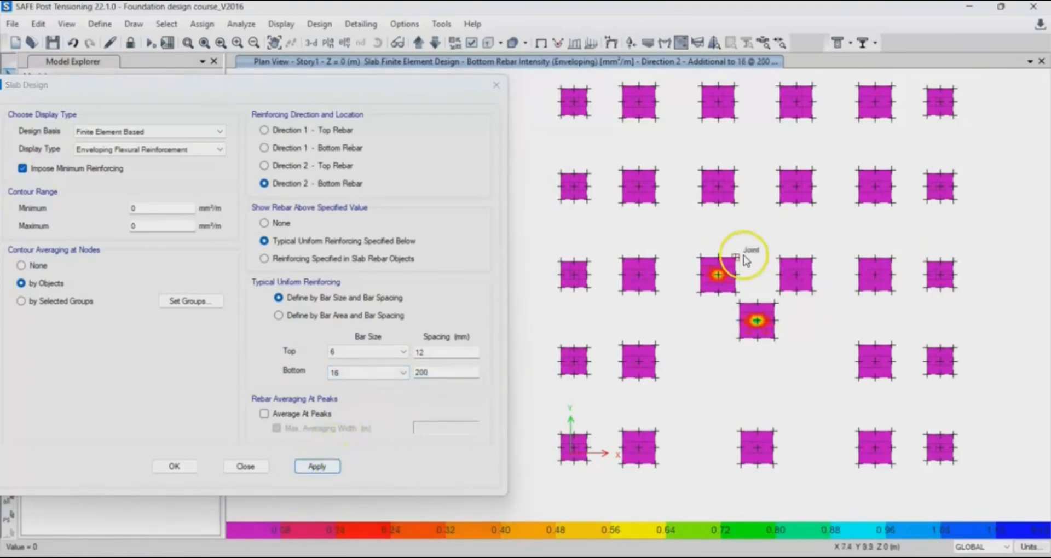
mouse_move(718, 275)
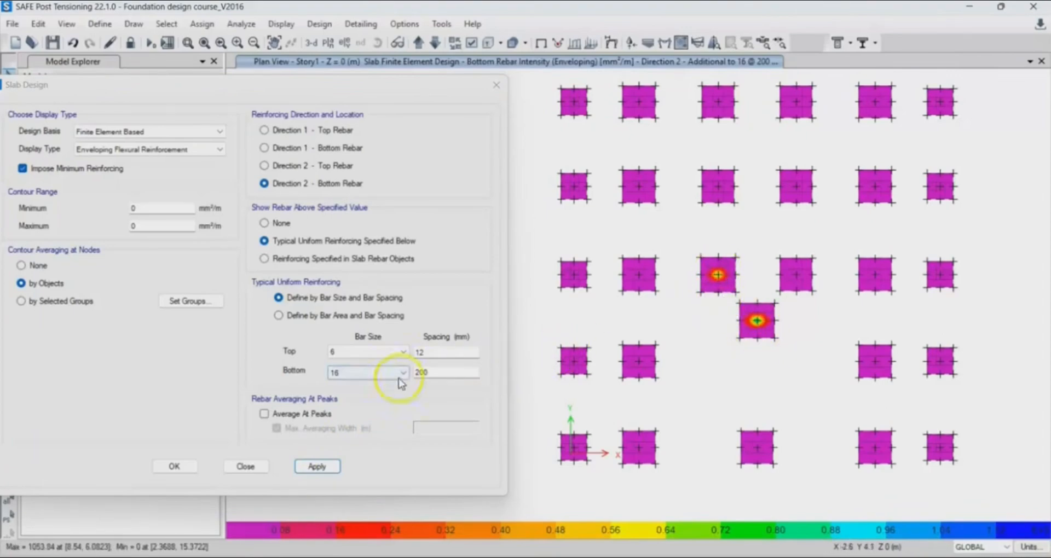
Try bottom spacings of 150, 100 and 75 mm for the size 16 bars, updating the Direction 2 contours each time.
left_click_drag(435, 374, 404, 373)
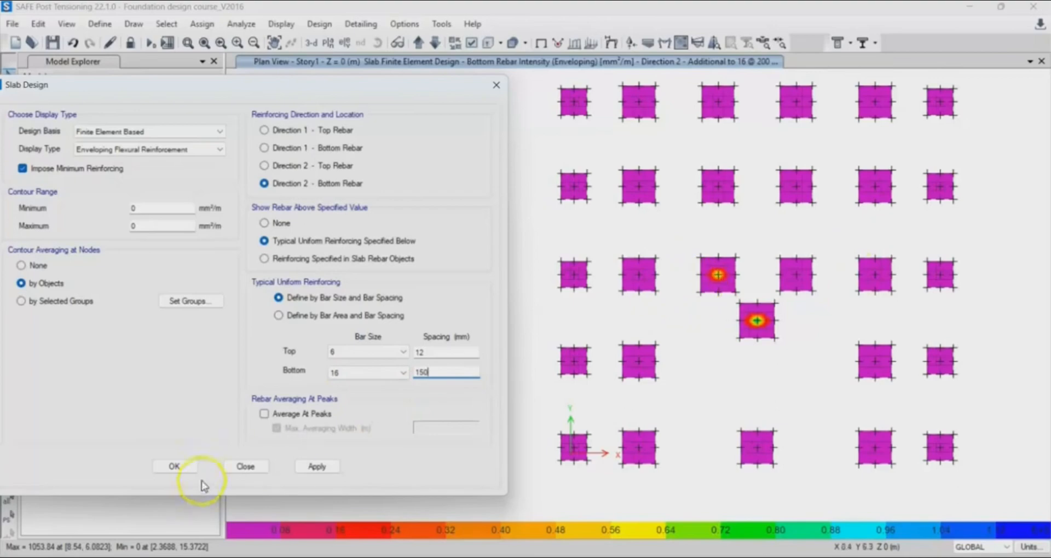
left_click(317, 468)
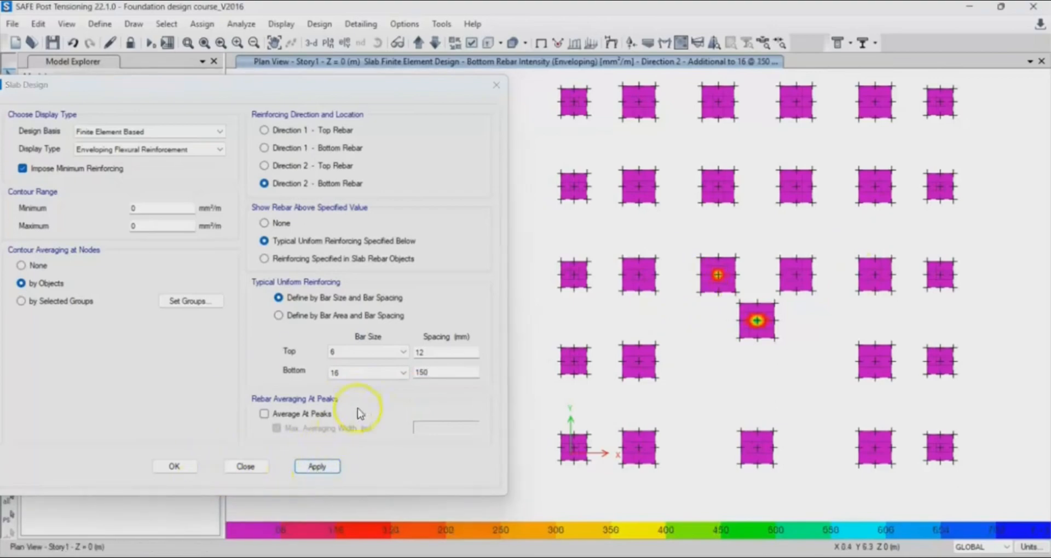
left_click_drag(429, 372, 388, 366)
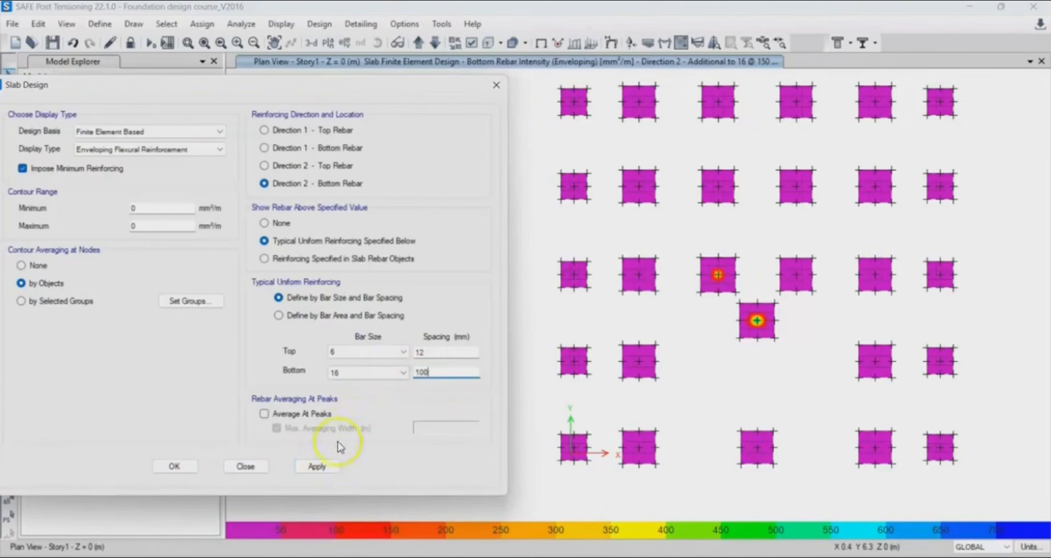
left_click(317, 466)
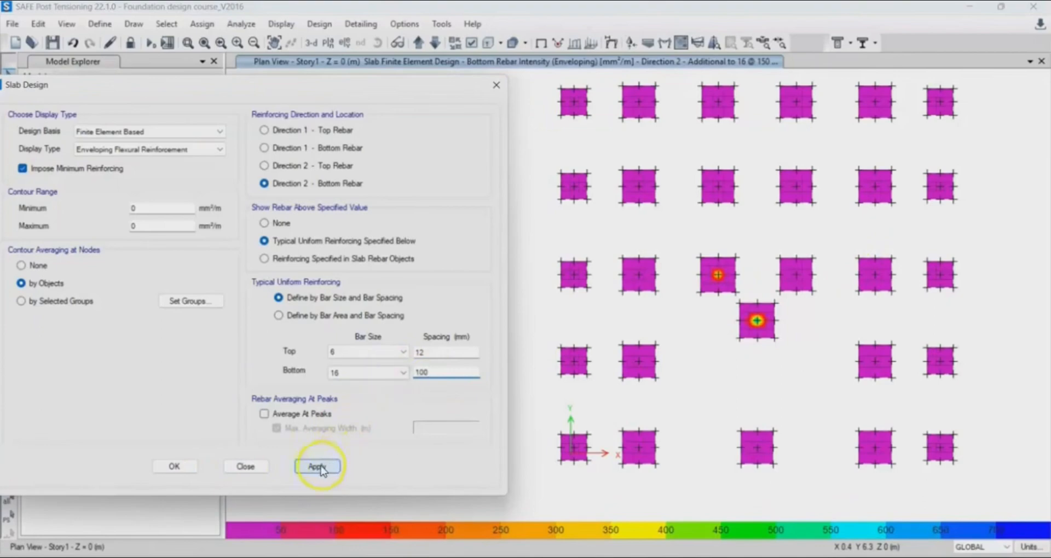
left_click(757, 322)
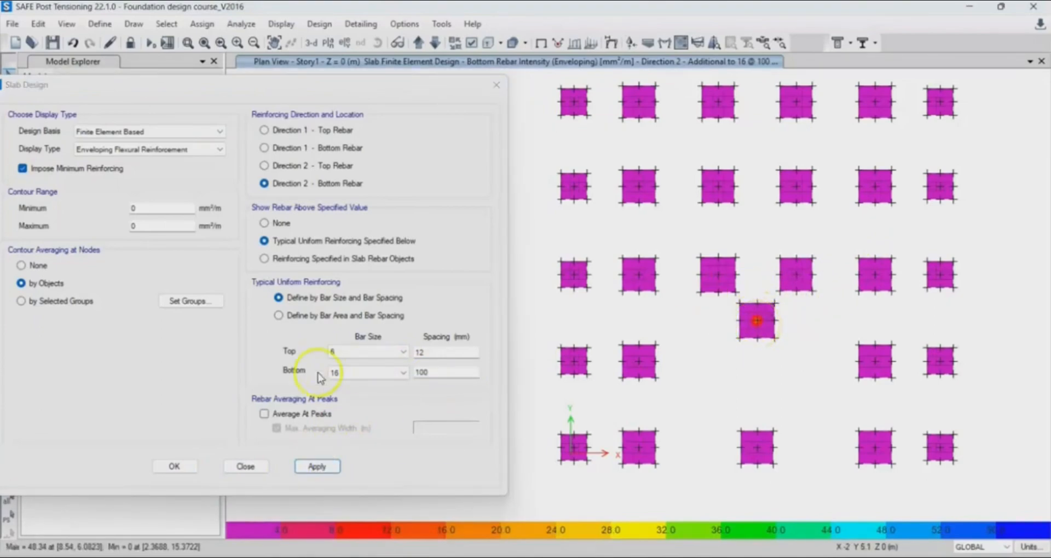
left_click_drag(438, 374, 402, 372)
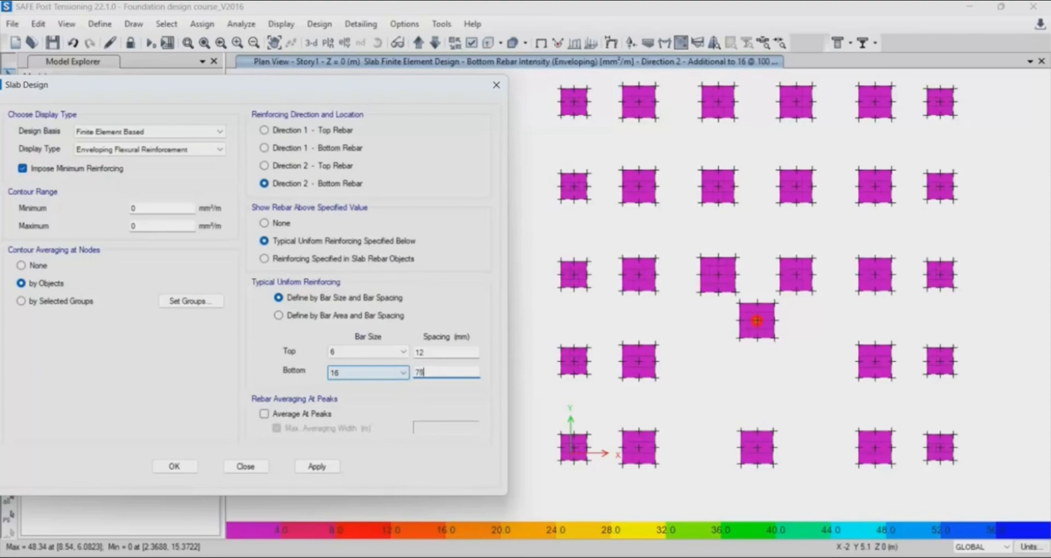
type("75")
left_click(319, 466)
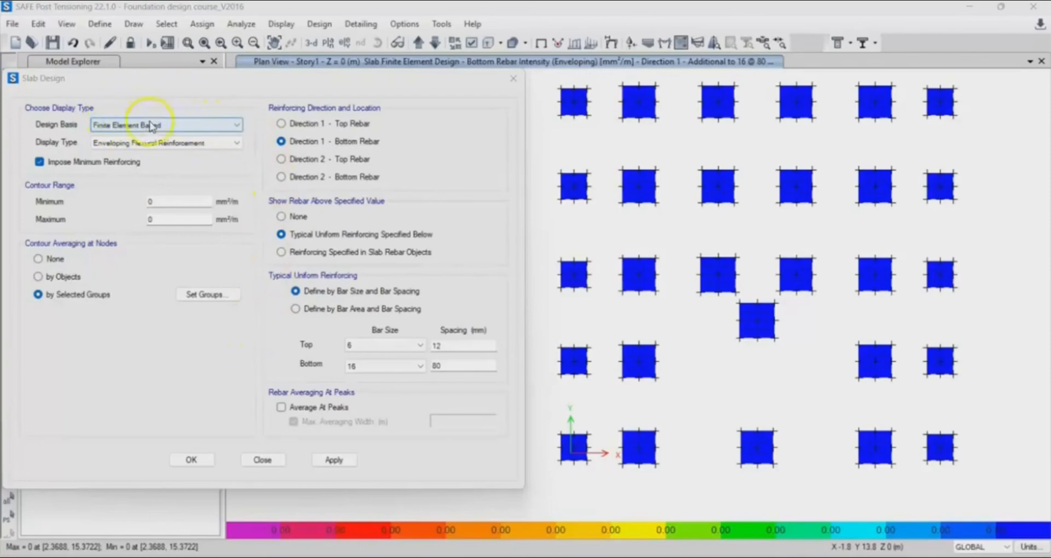
left_click(168, 125)
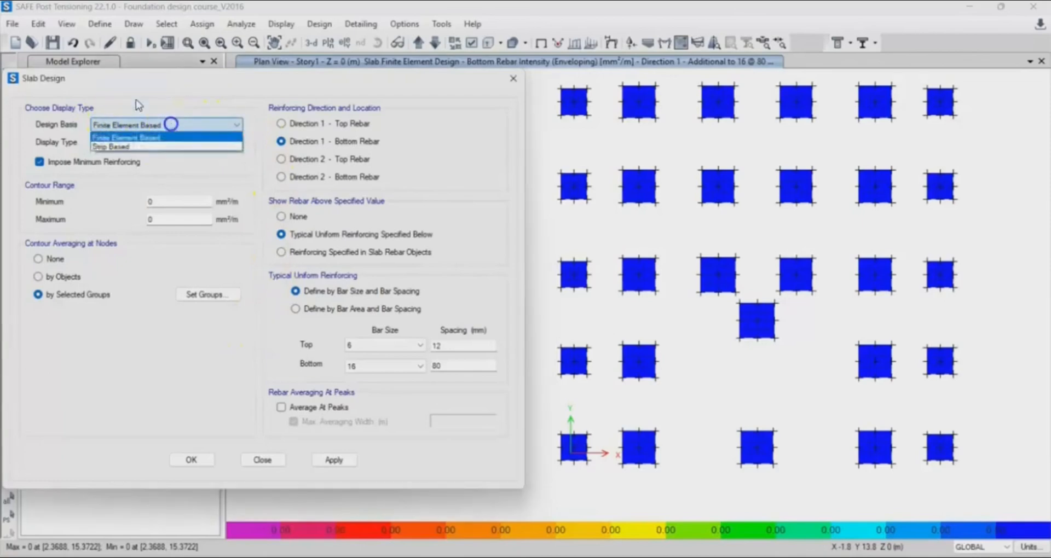
left_click(164, 102)
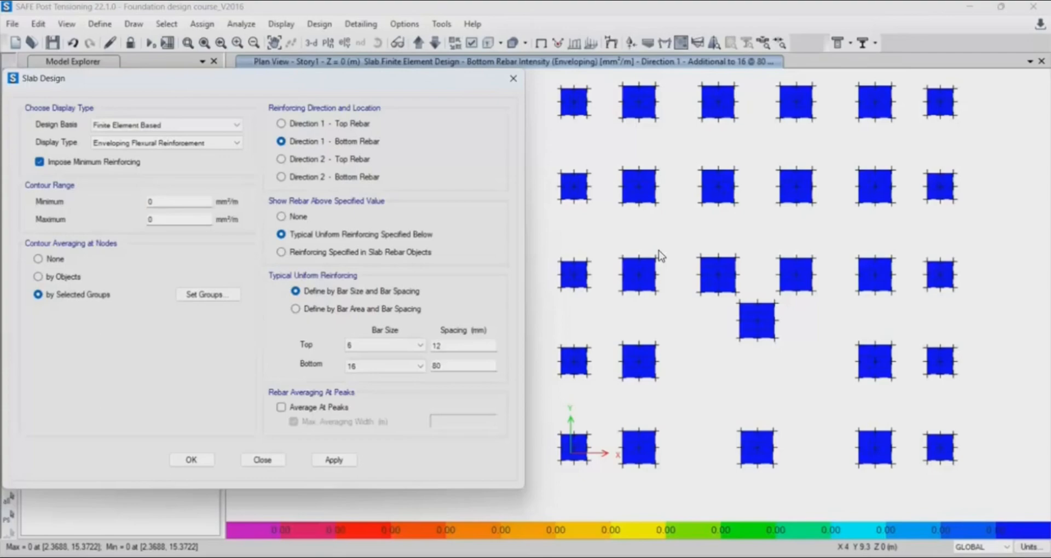
left_click(572, 117)
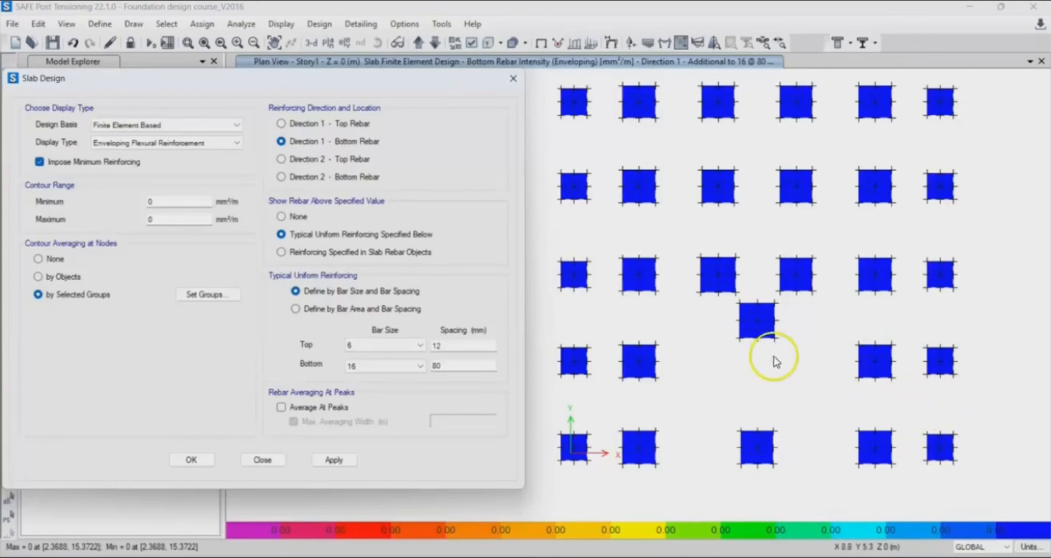
left_click_drag(475, 86, 462, 87)
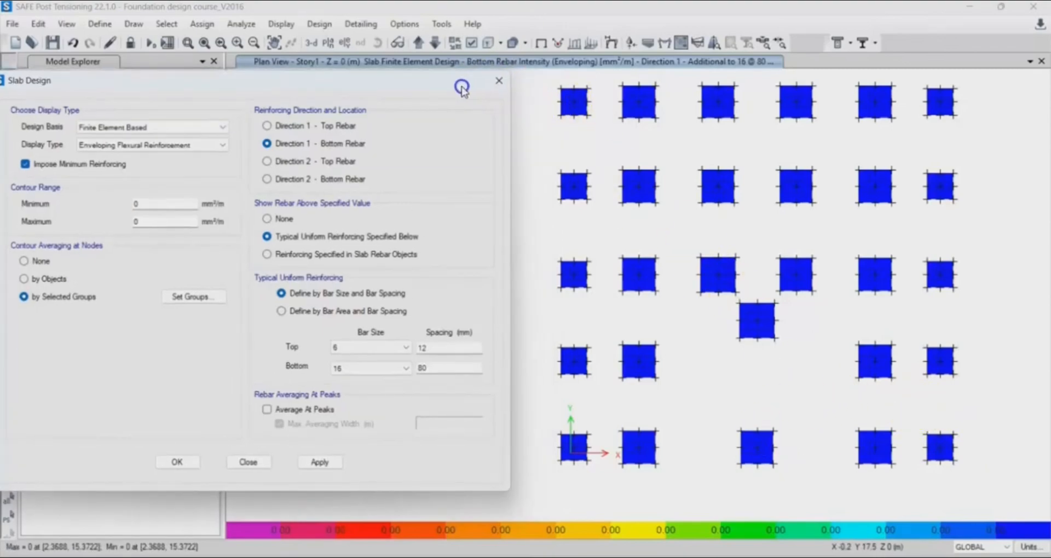
left_click(564, 126)
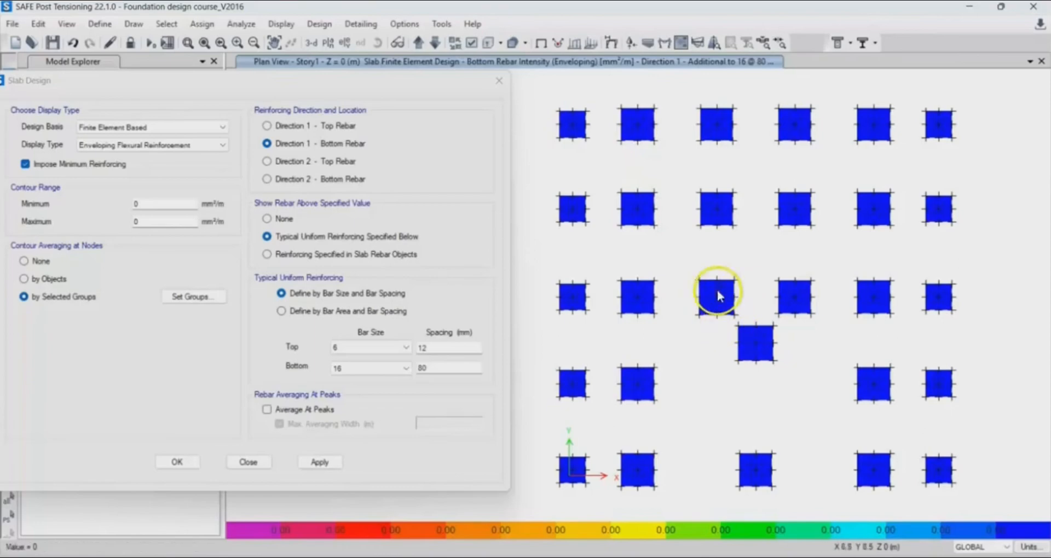
Close the slab design display settings and unlock the model, accepting deletion of the analysis results.
left_click(497, 82)
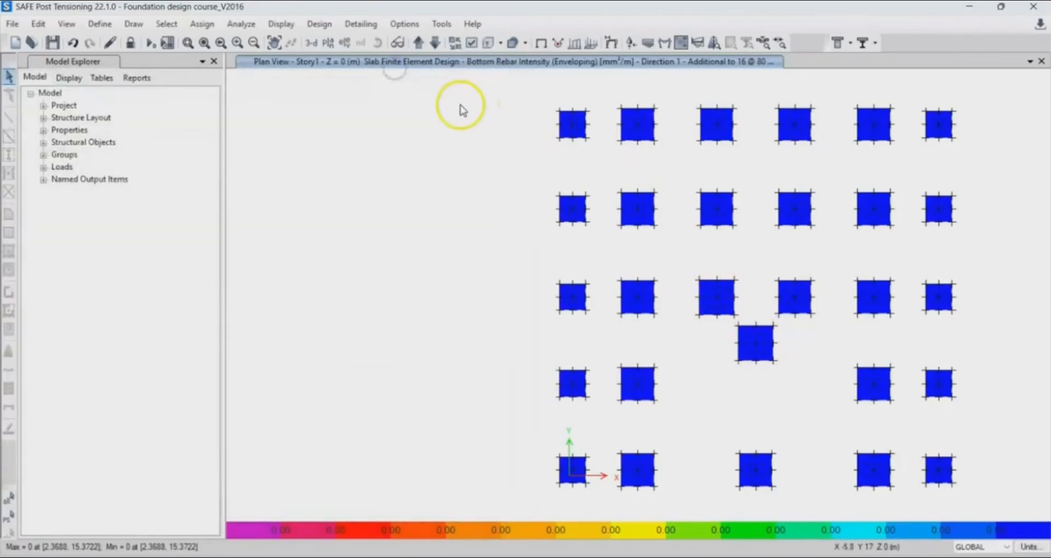
left_click(130, 44)
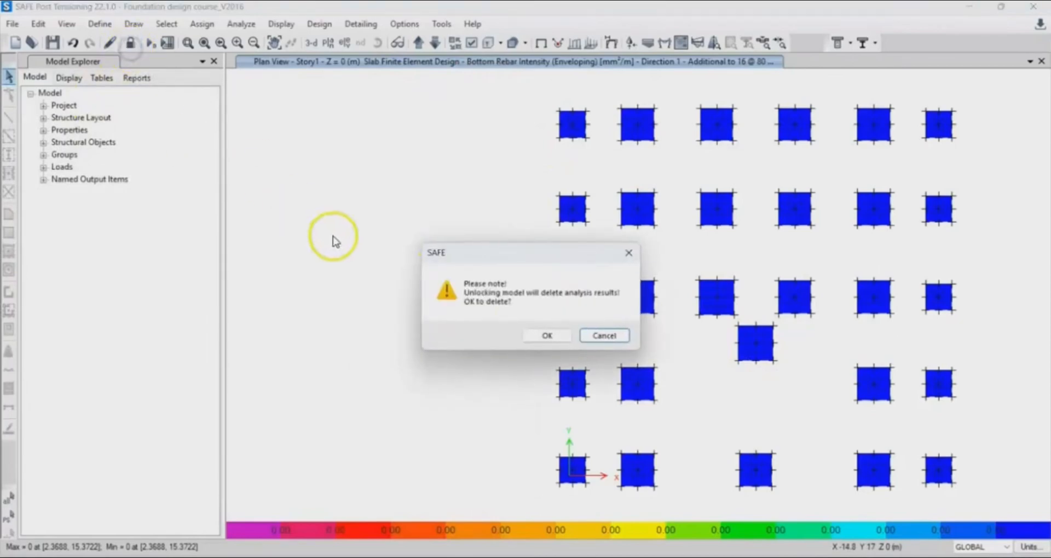
left_click(547, 336)
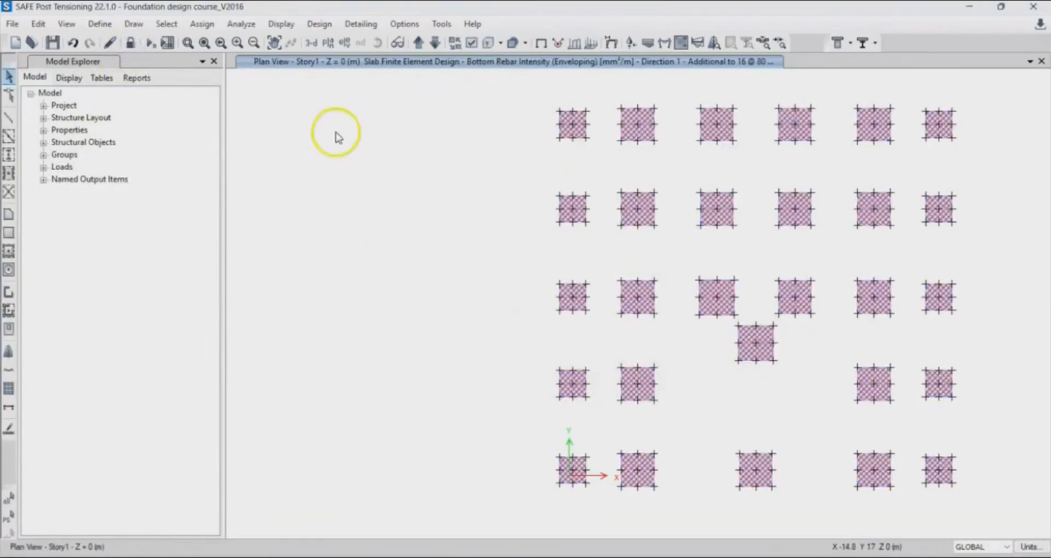
Measure the small corner footing at the start of the plan's uppermost row with a temporary dimension line.
left_click(133, 24)
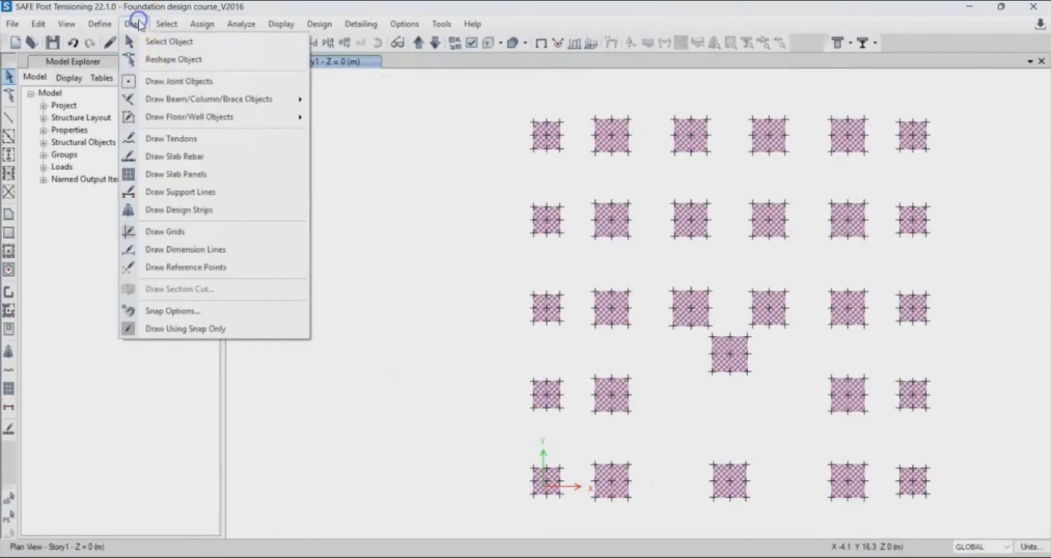
left_click(215, 249)
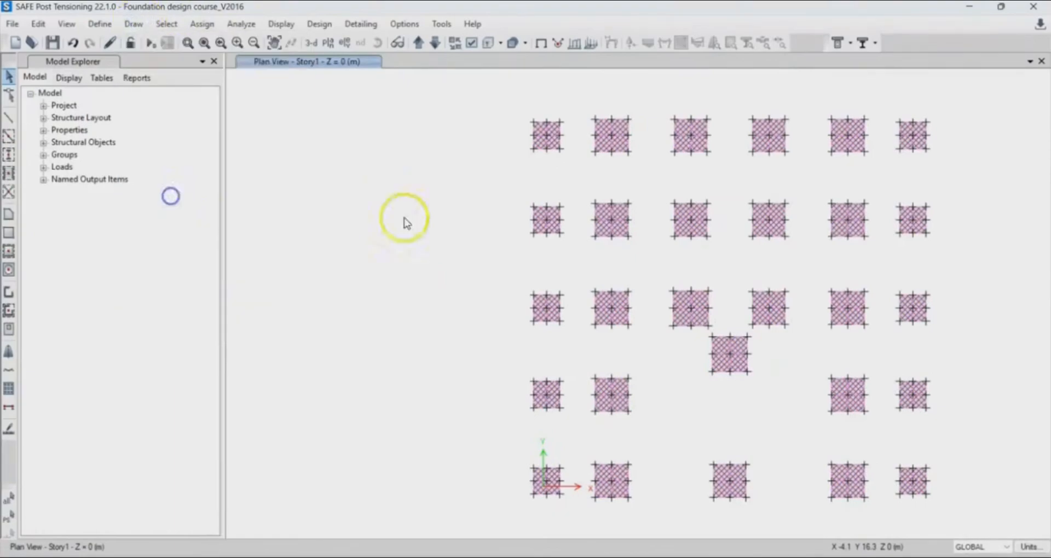
left_click(534, 122)
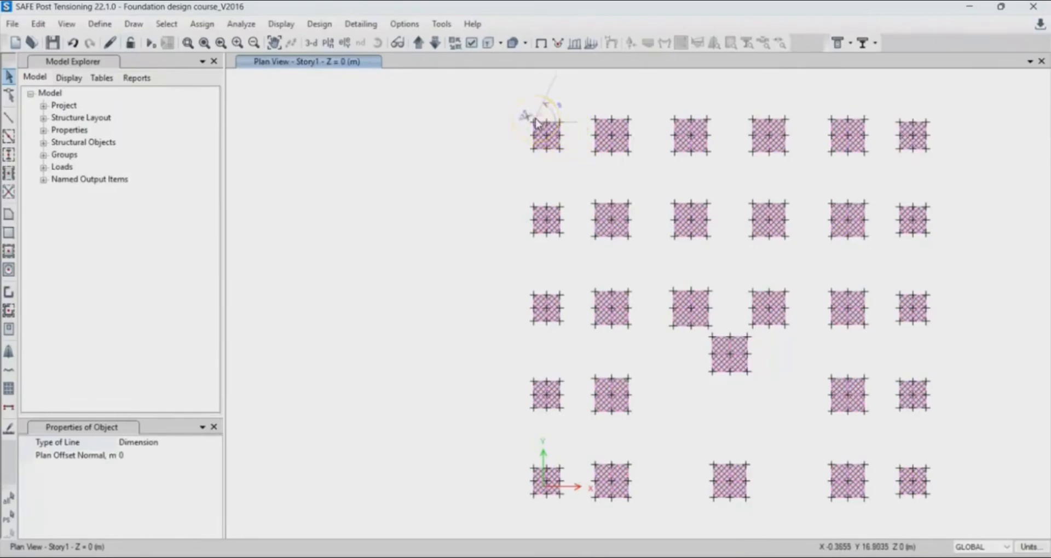
key("Escape")
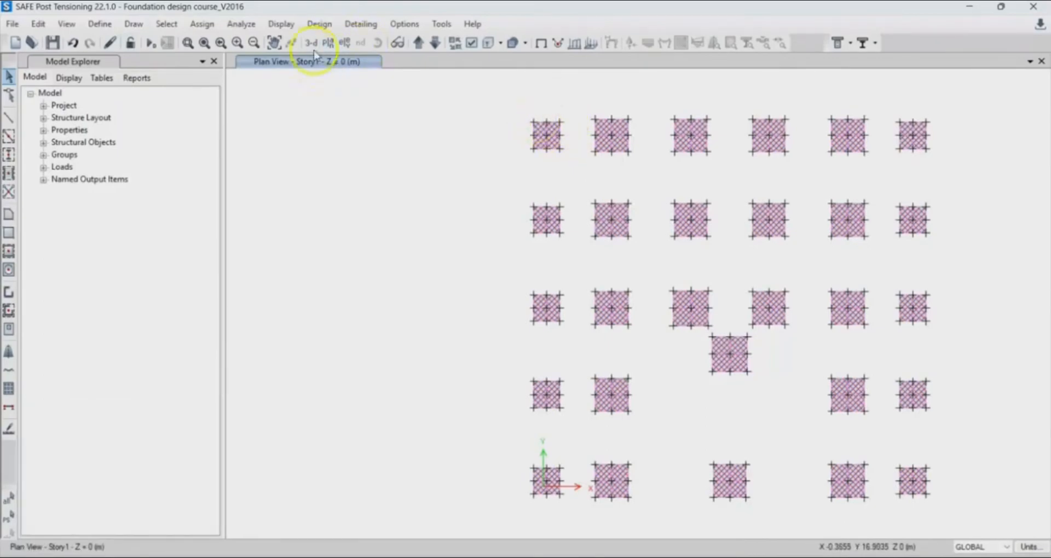
Measure the width of the second footing in the plan's uppermost row with a temporary dimension line along its upper edge.
left_click(133, 24)
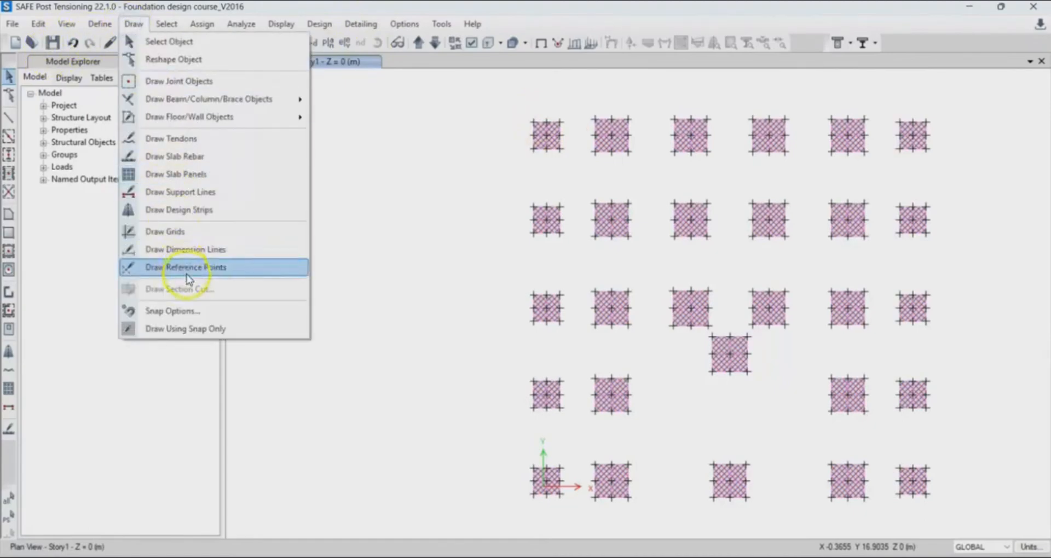
left_click(184, 250)
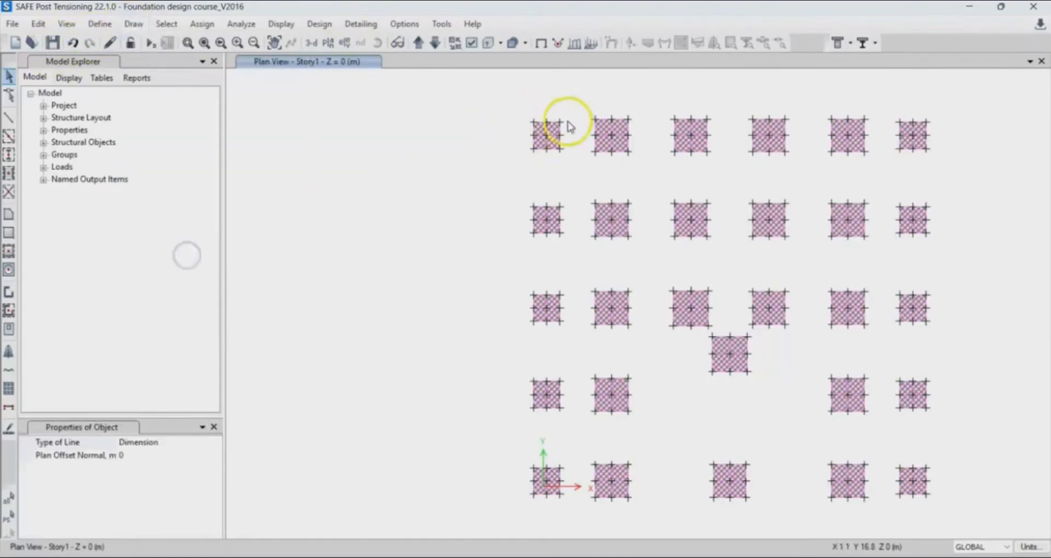
left_click(629, 119)
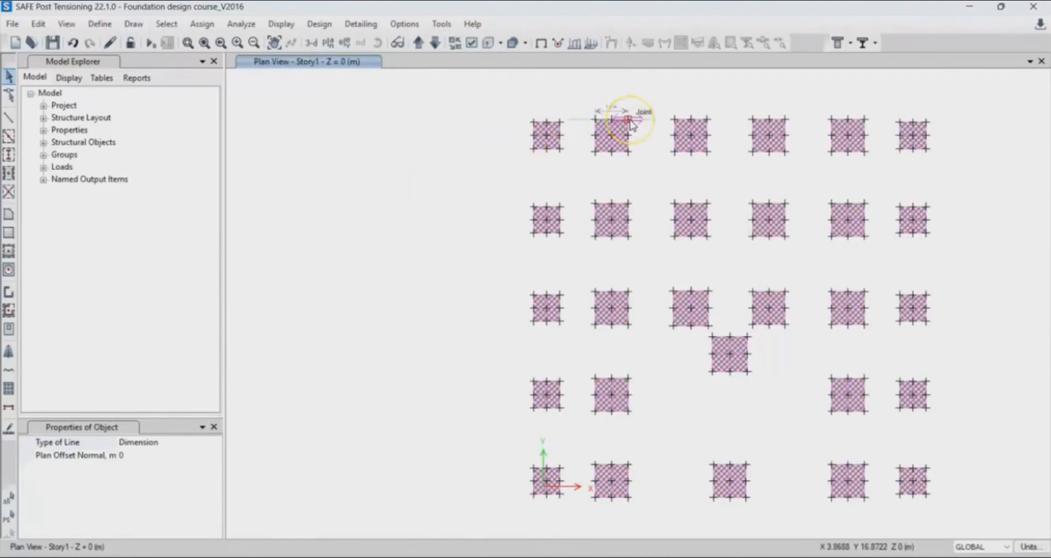
right_click(475, 148)
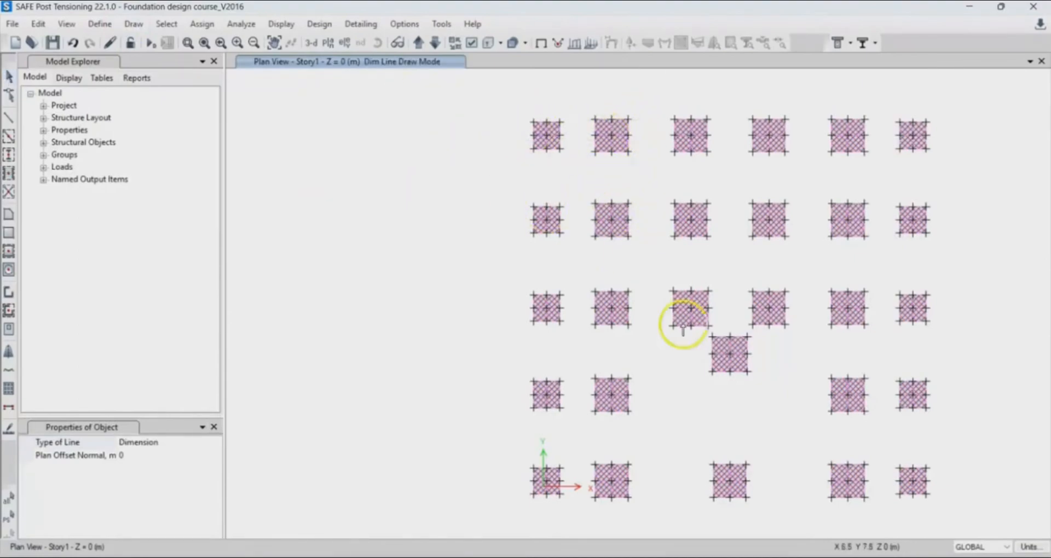
Measure the width of the third footing in the plan's middle row with a temporary dimension line along its upper edge.
left_click(674, 290)
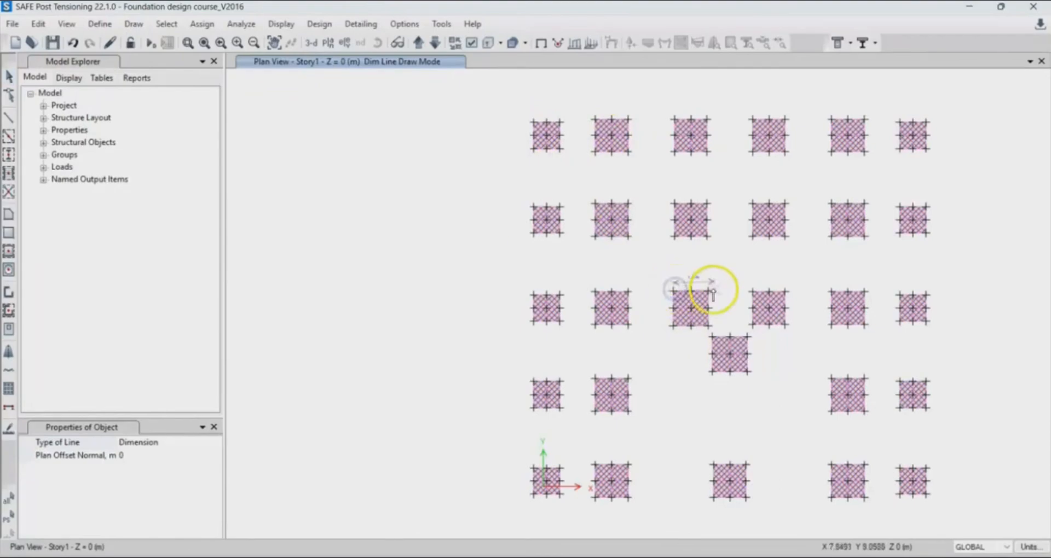
right_click(680, 285)
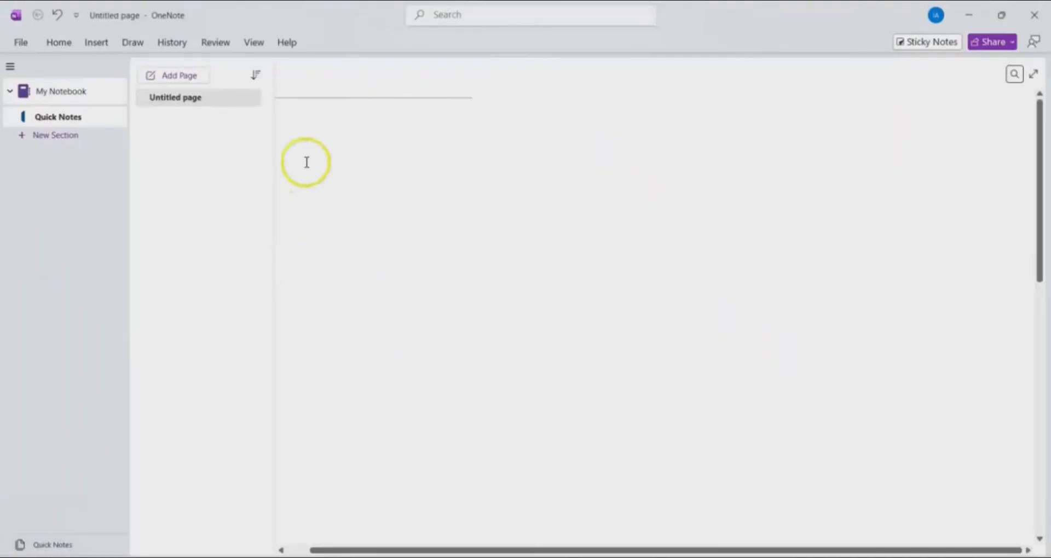
Switch to OneNote and write the first footing area on the blank page as "1) 1.2 X 1.2 = 1.44 m2".
left_click(323, 153)
type("1")
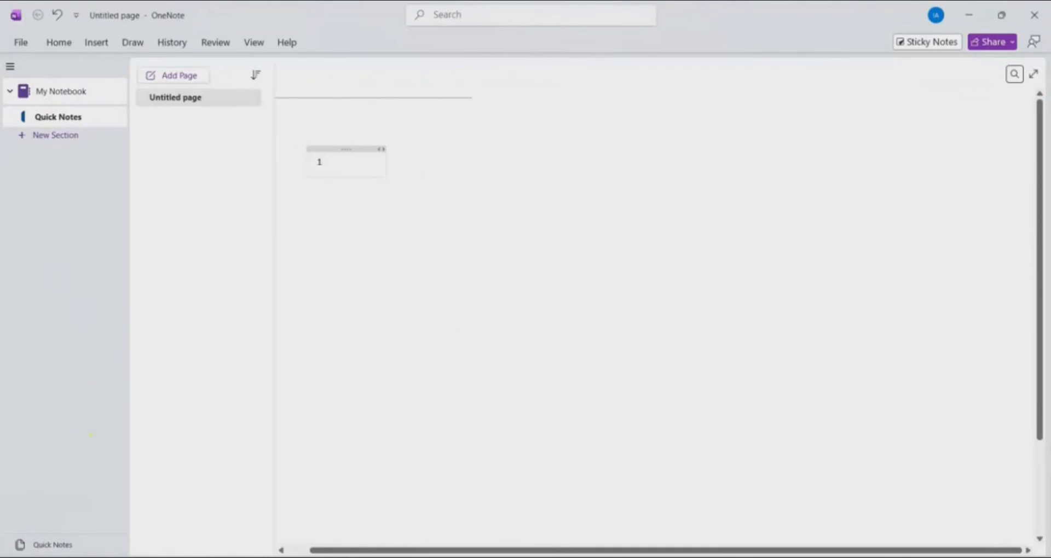
type(") 1.2")
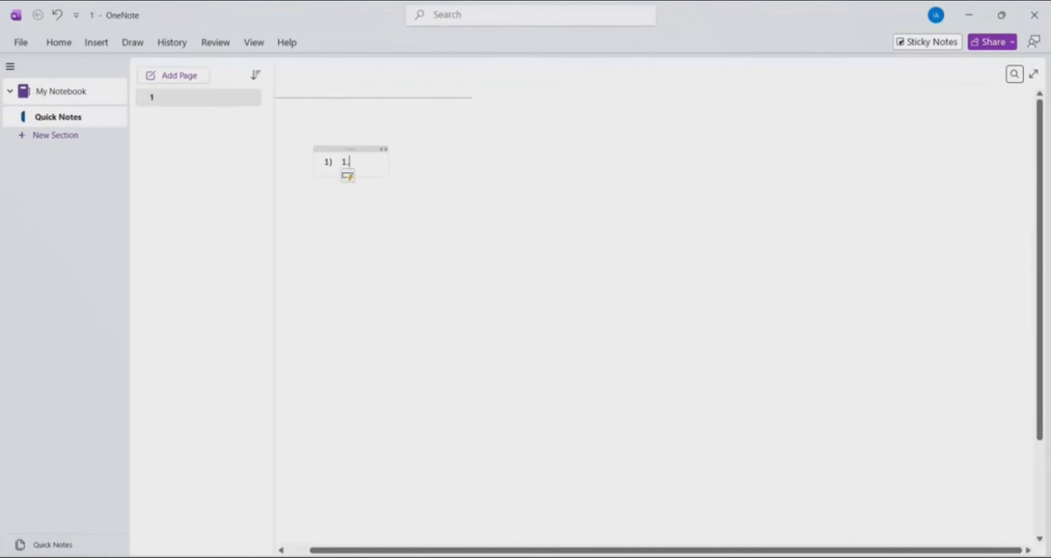
type(" X 12.")
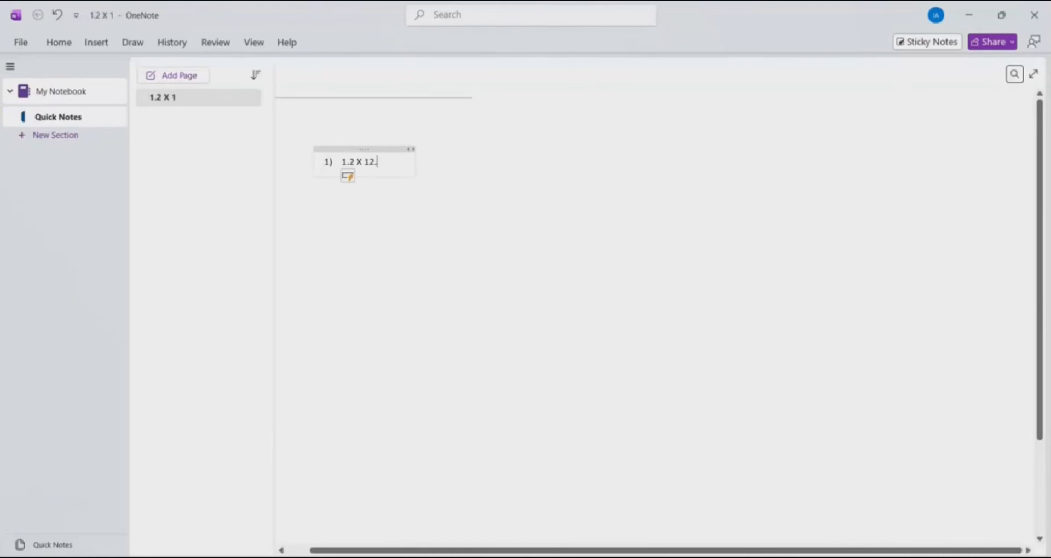
key("BackSpace")
key("BackSpace")
type(".2")
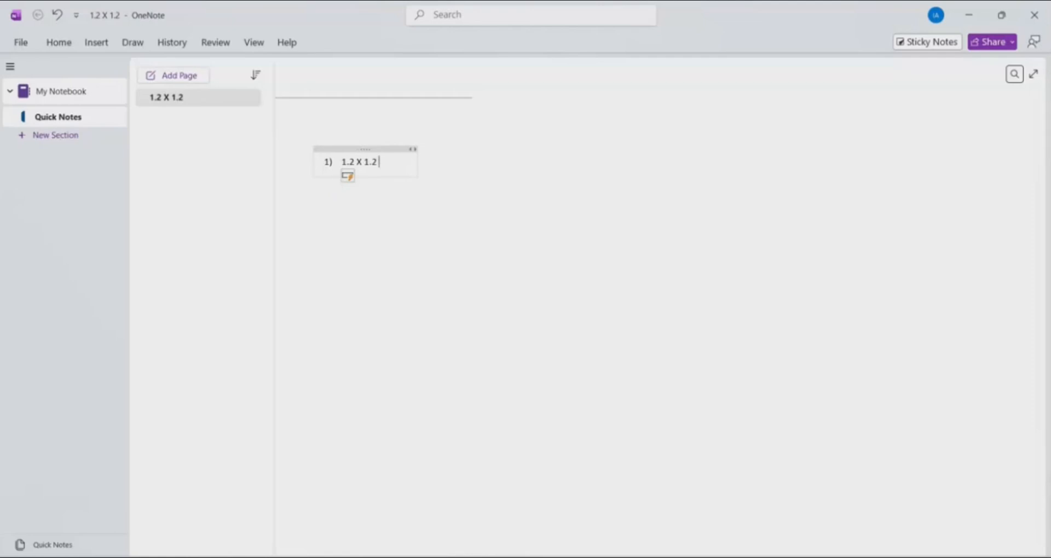
type(" = 1.44")
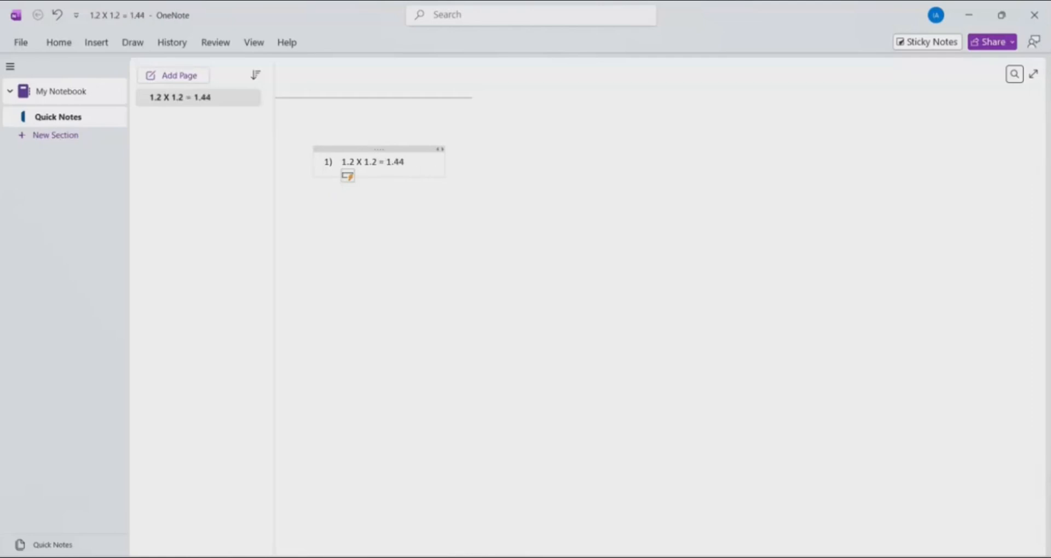
type(" m2")
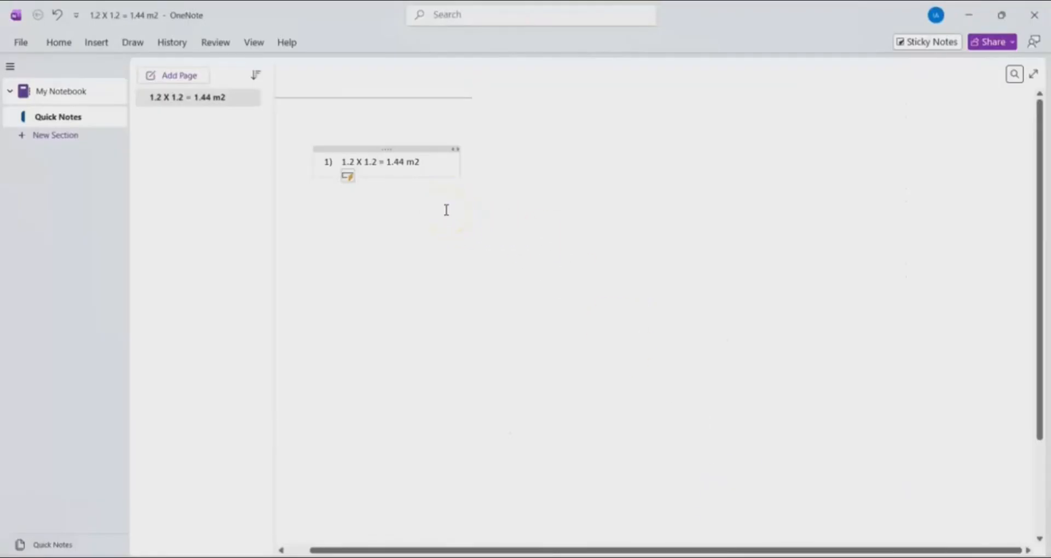
type("x 10")
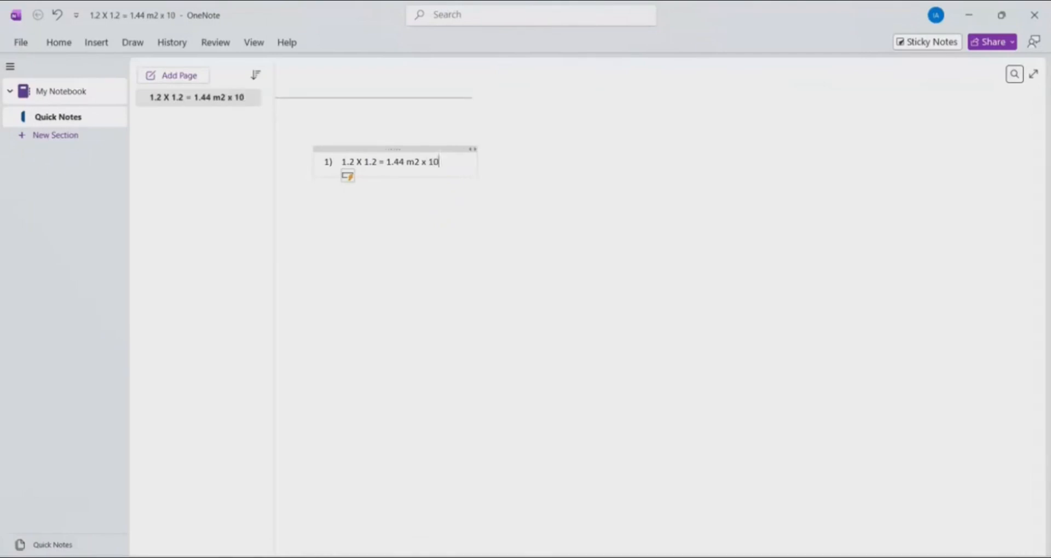
type(" = 10")
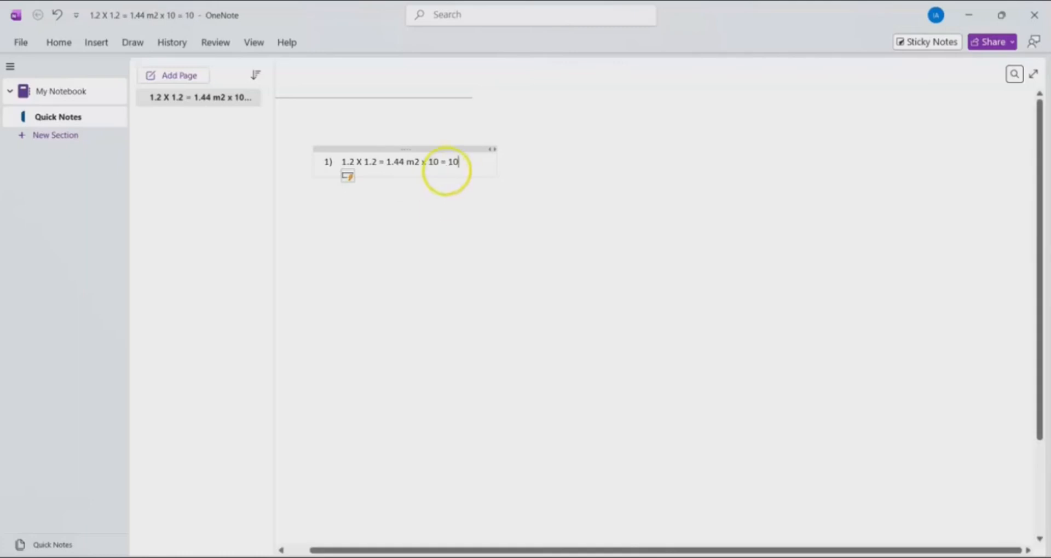
key("BackSpace")
key("BackSpace")
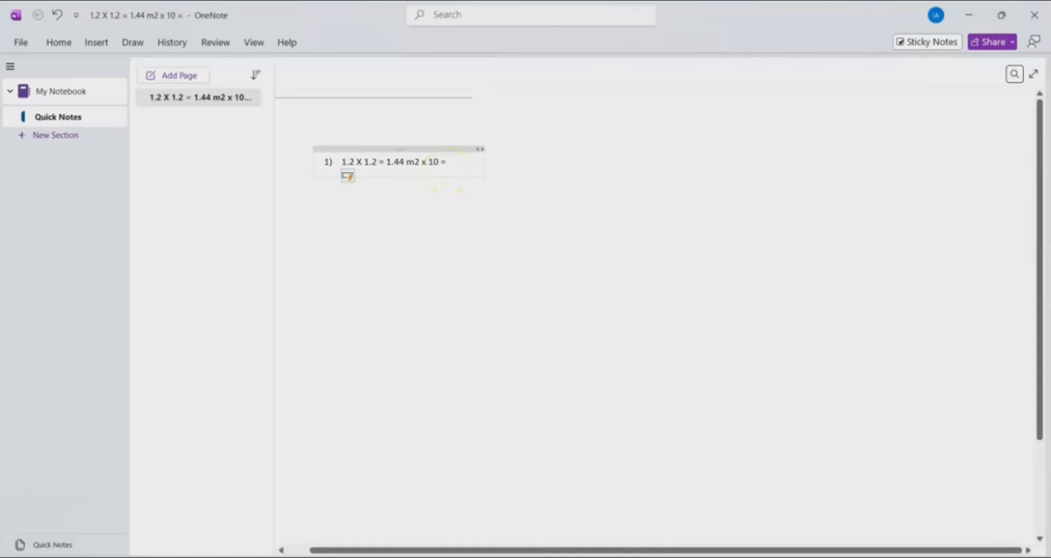
key("BackSpace")
key("BackSpace")
key("BackSpace")
key("BackSpace")
key("BackSpace")
key("BackSpace")
key("BackSpace")
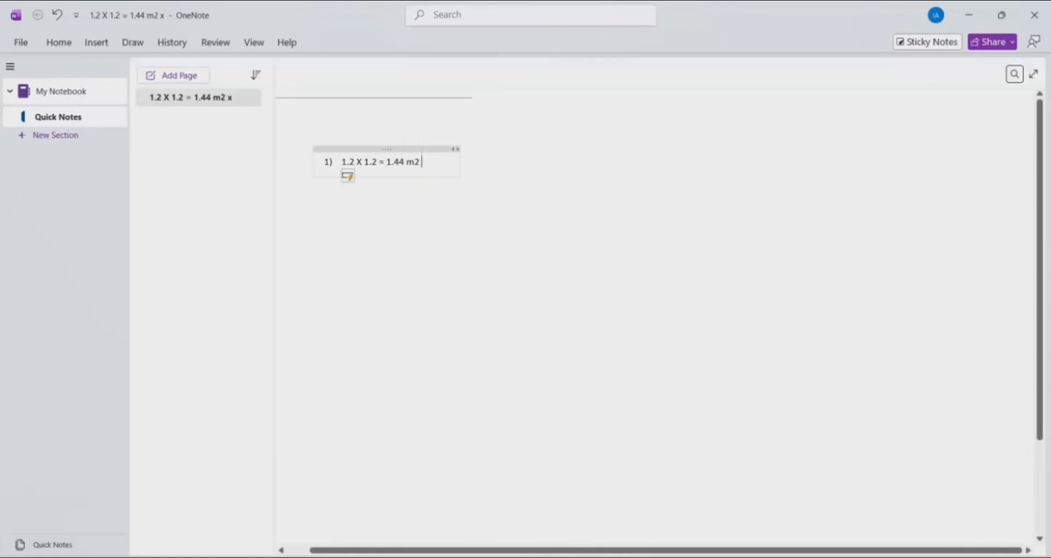
Add the combined area of the ten small footings under item 1 as "1.44 x 10 = 14.4 m2".
key("Return")
type("1.44 x 10")
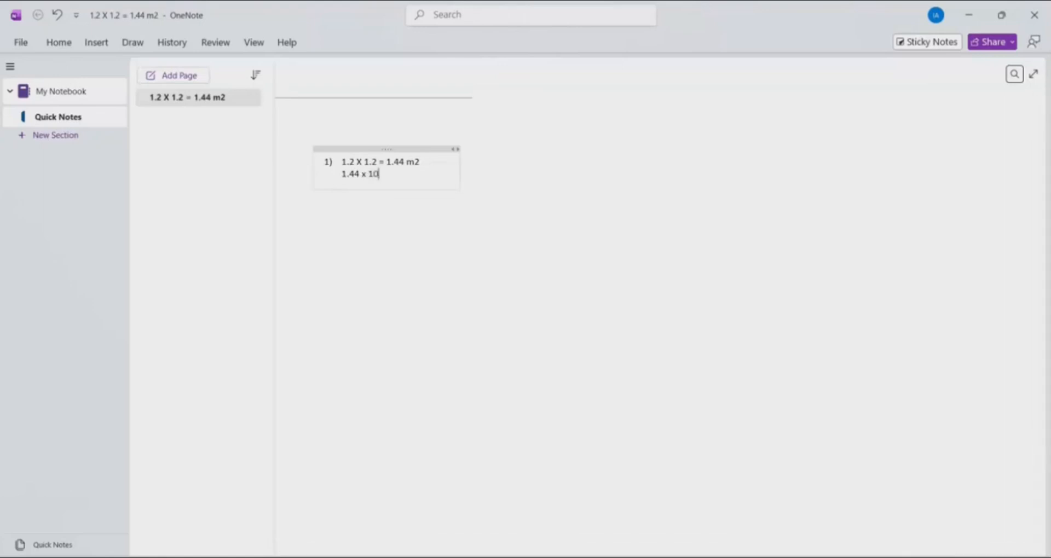
type(" = 14.4 mm")
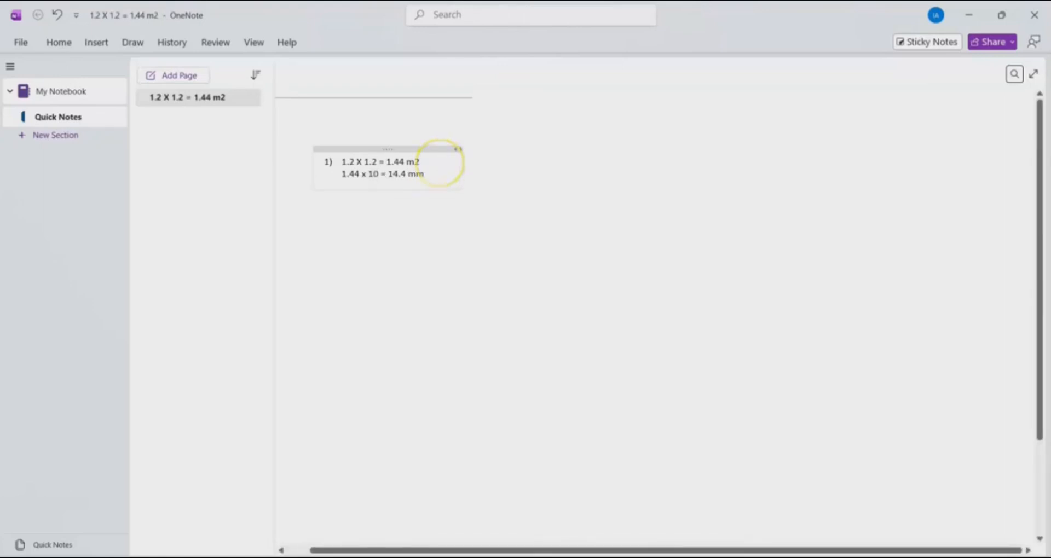
type("2")
key("BackSpace")
key("BackSpace")
Add a second numbered item for the medium footing's area, "1.5 x 1.5 = 2.25m2".
type("2) ")
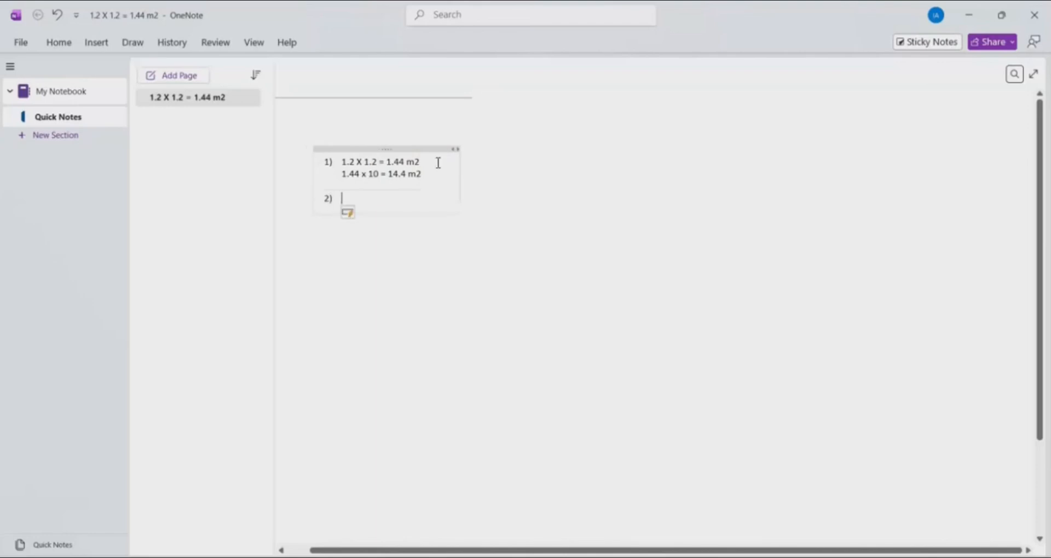
type("1.5 x 1.")
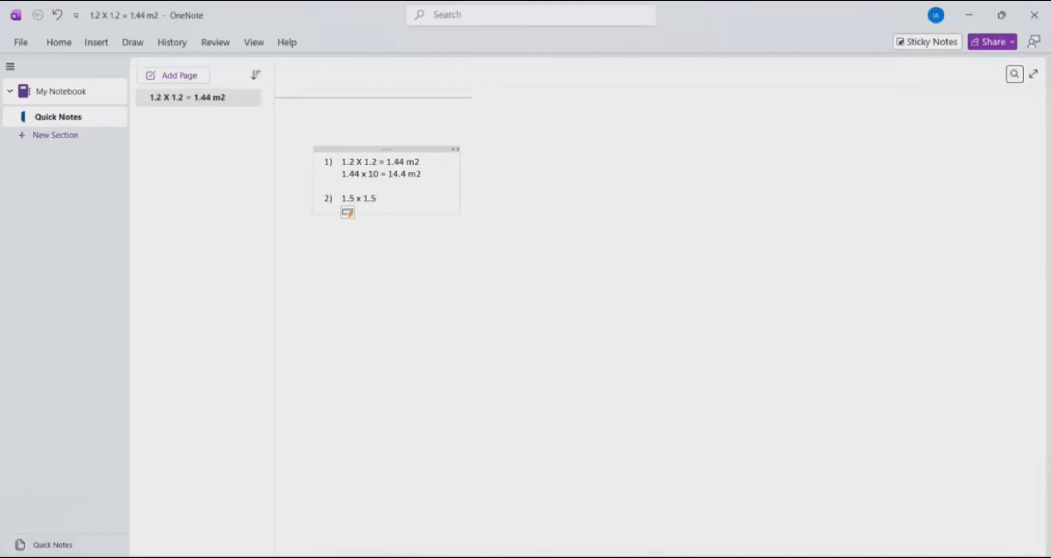
type("5 = 2.25")
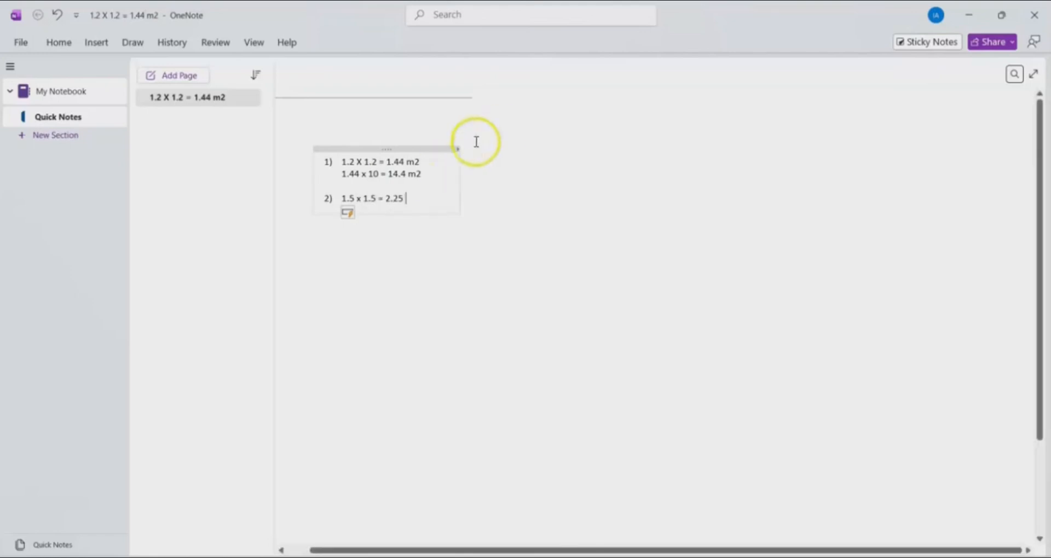
key("BackSpace")
type("m2")
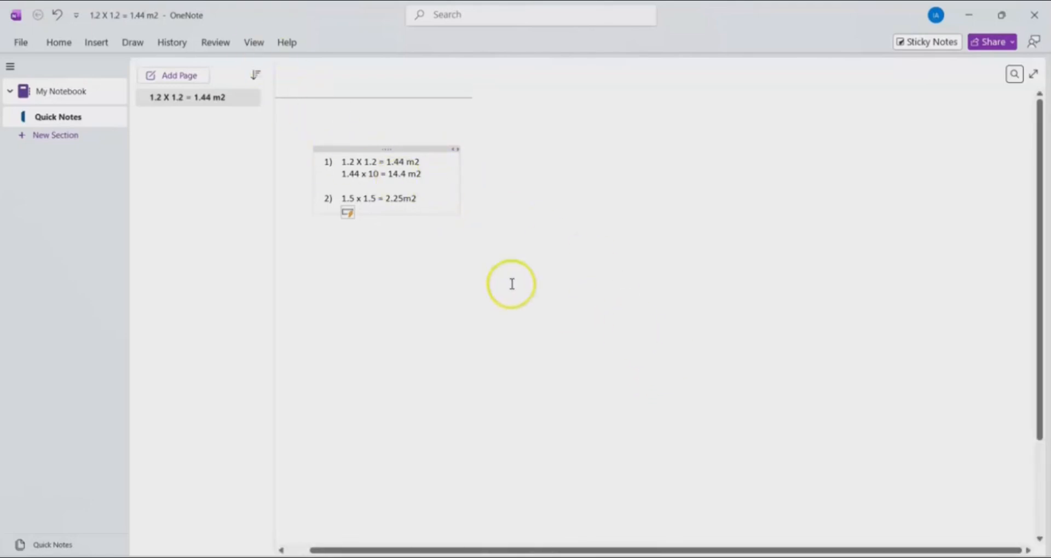
Count the medium footings in the SAFE plan and write "2.25x 16 = 36 m2" under item 2 in OneNote.
key("Return")
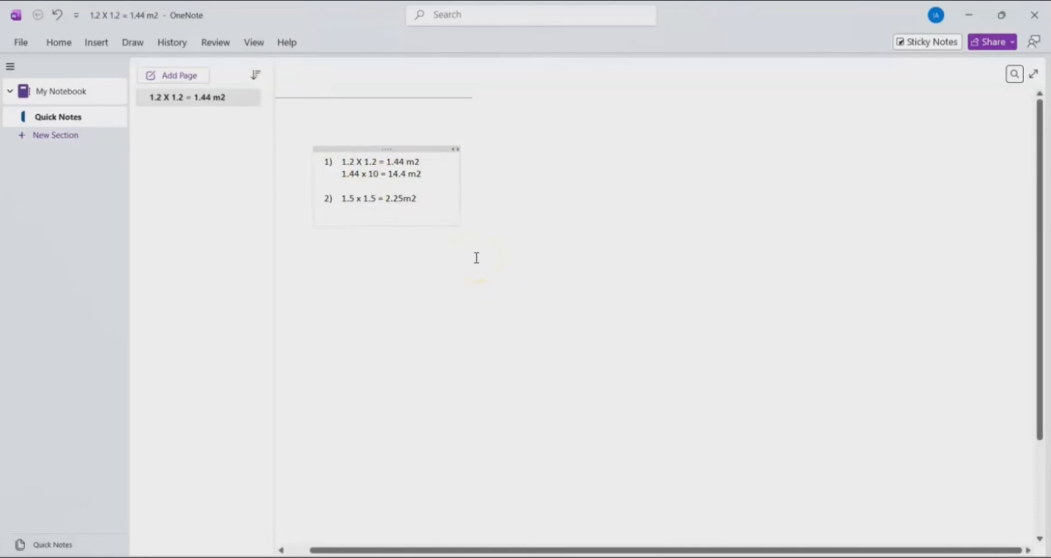
type("2")
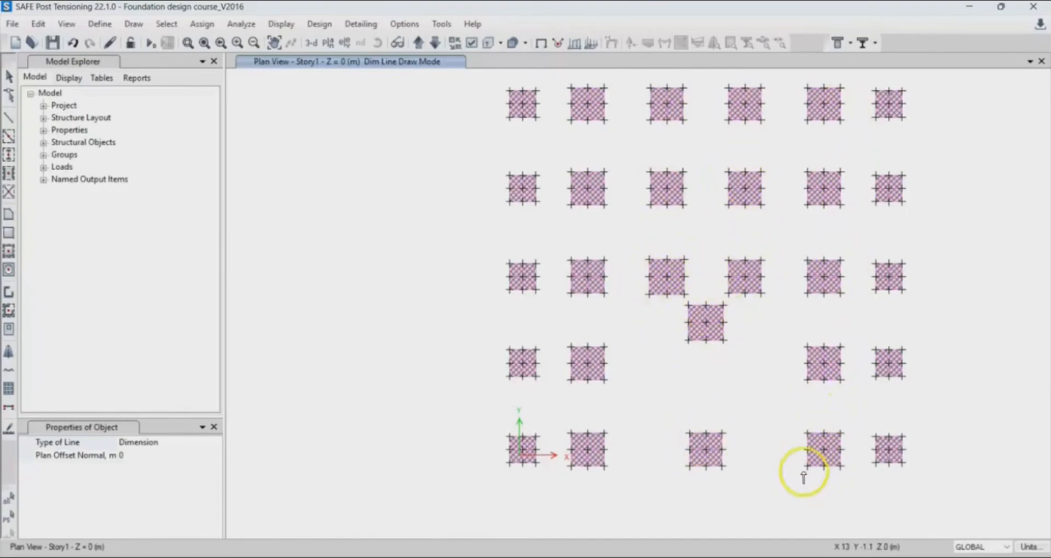
left_click(813, 553)
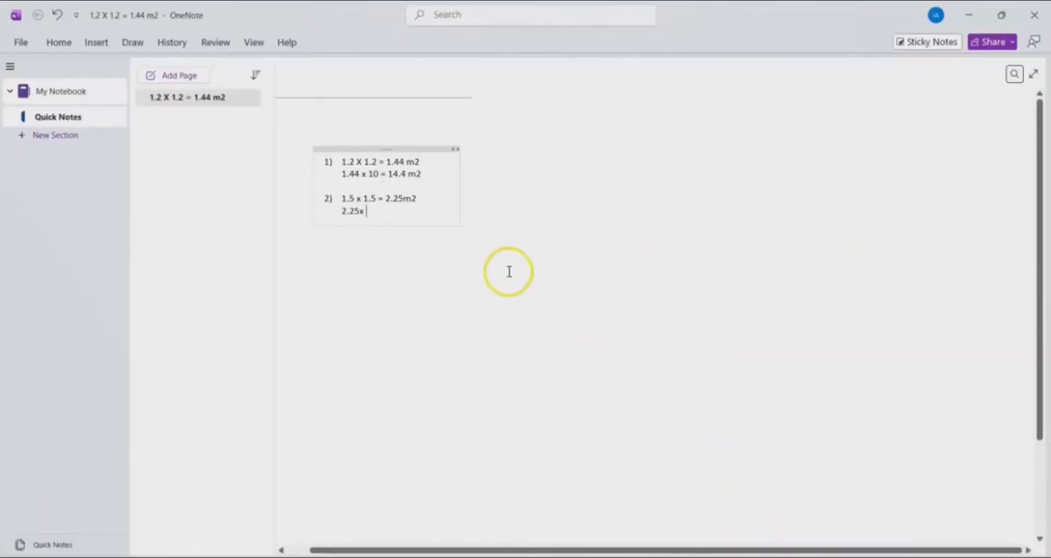
type("16 = 36")
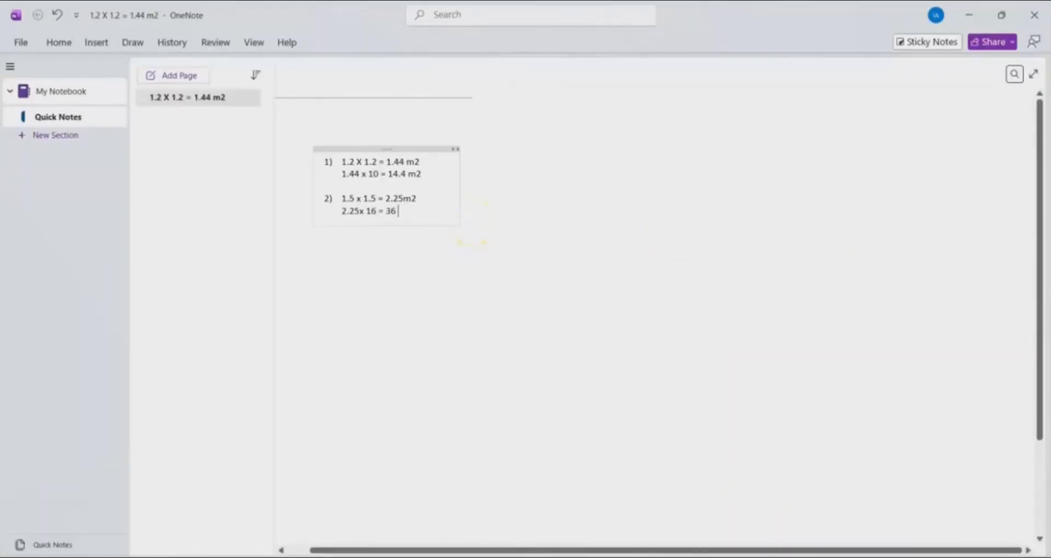
key("Return")
key("Return")
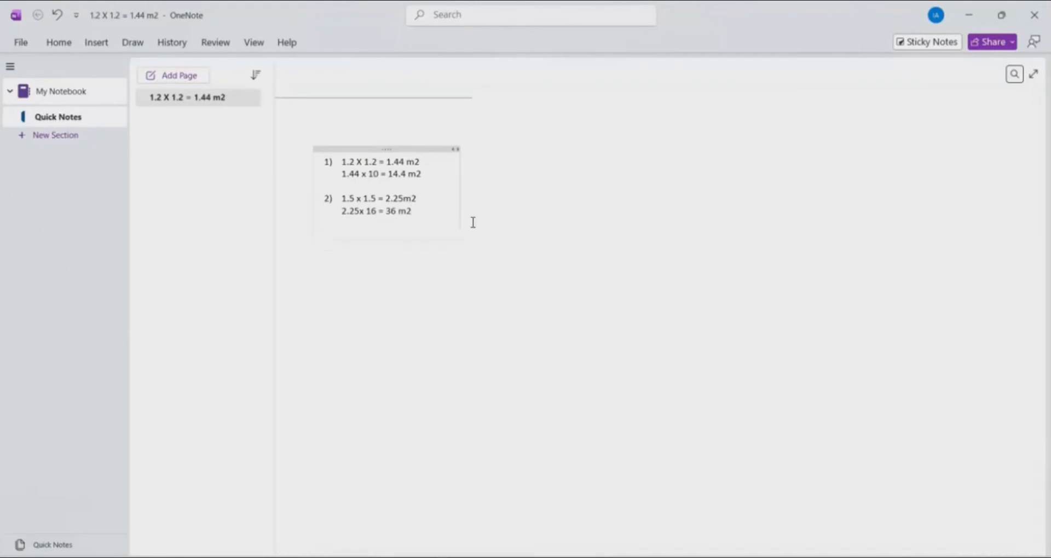
Add a third numbered item for the largest footing's area, "1.6x1.6 = 2.56 m2".
key("BackSpace")
type("3) 1")
type("2.56 m2")
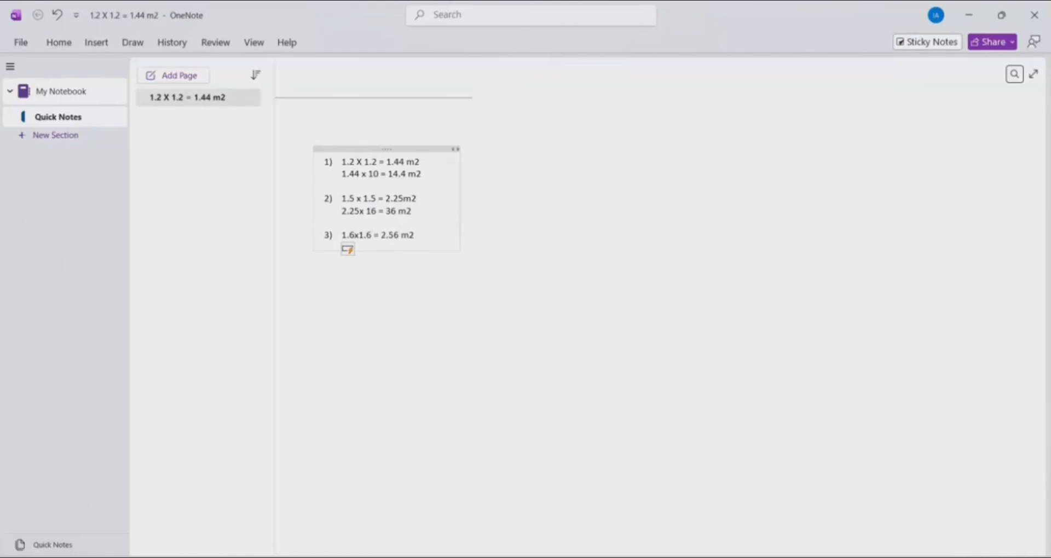
Check the number of largest footings in the SAFE plan and write "2.56 x2 = 5.12 m2" under item 3 in OneNote.
key("Return")
type("2")
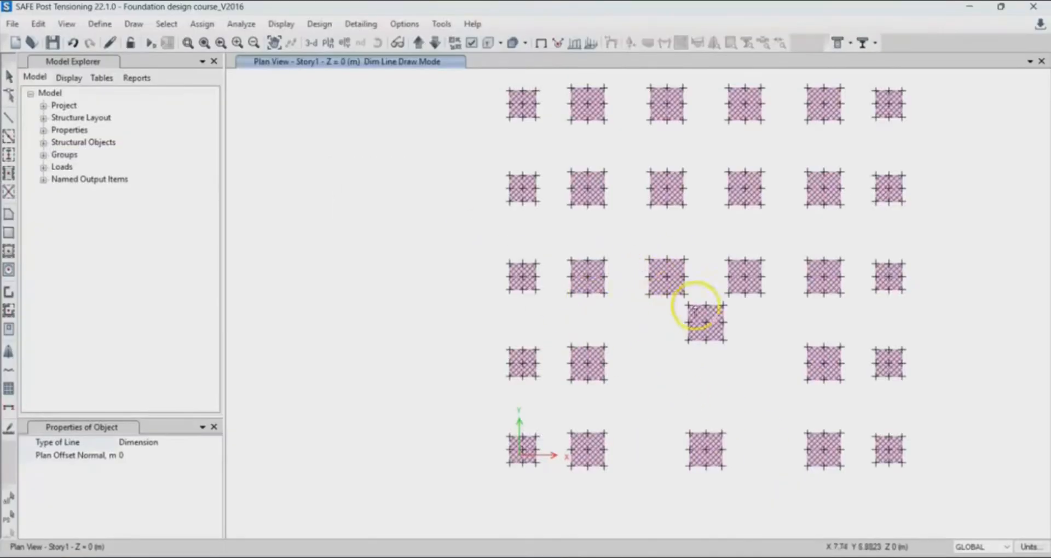
left_click(811, 556)
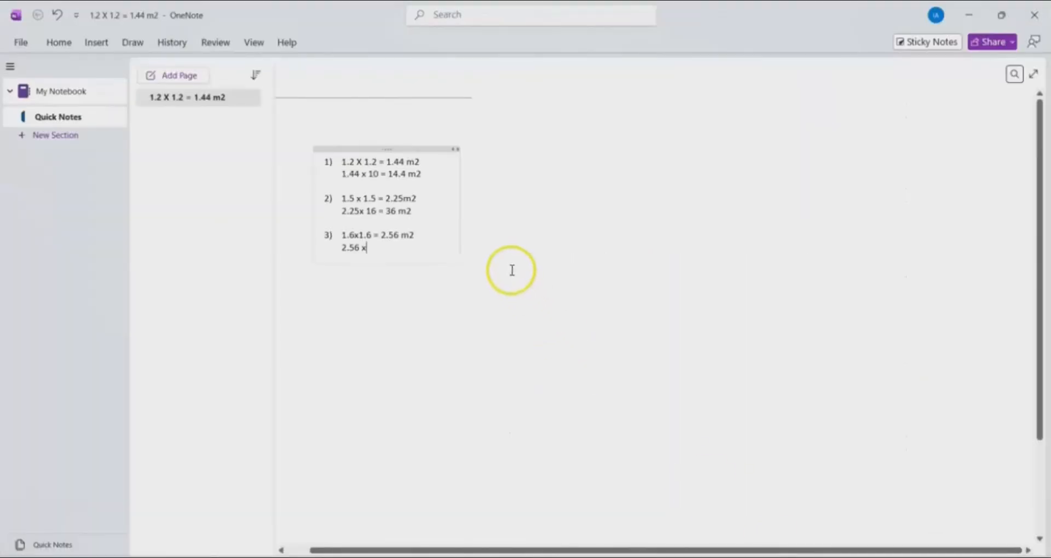
type("2 = 5.12")
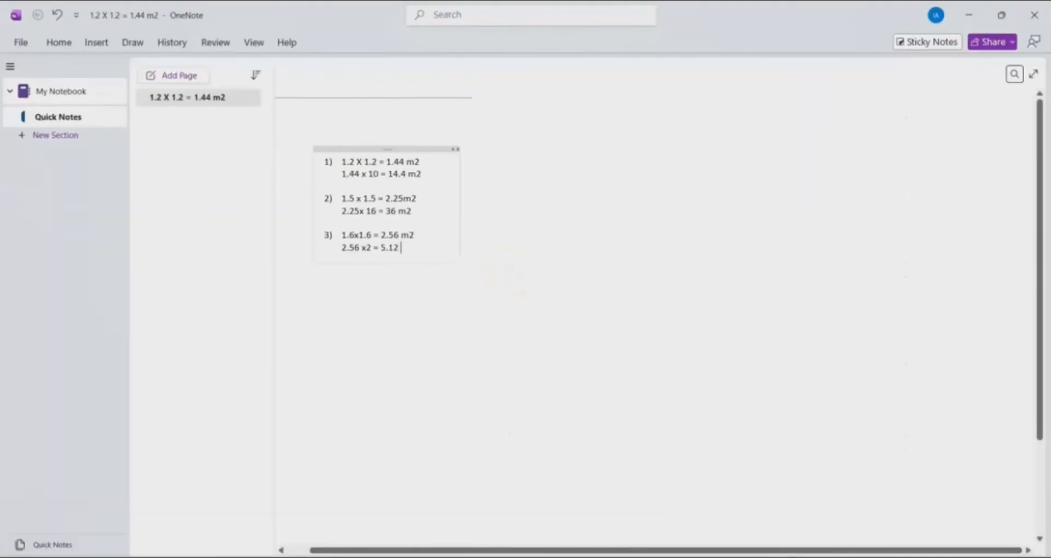
type(" m2")
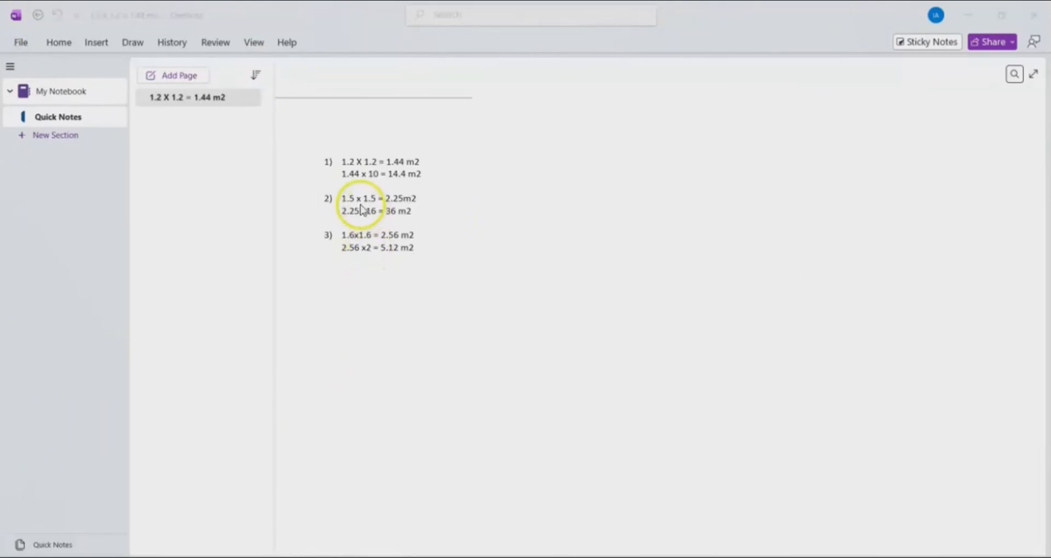
Below item 3, leave a blank line and start a summary line reading "Total areas for isolated footing =".
left_click(356, 270)
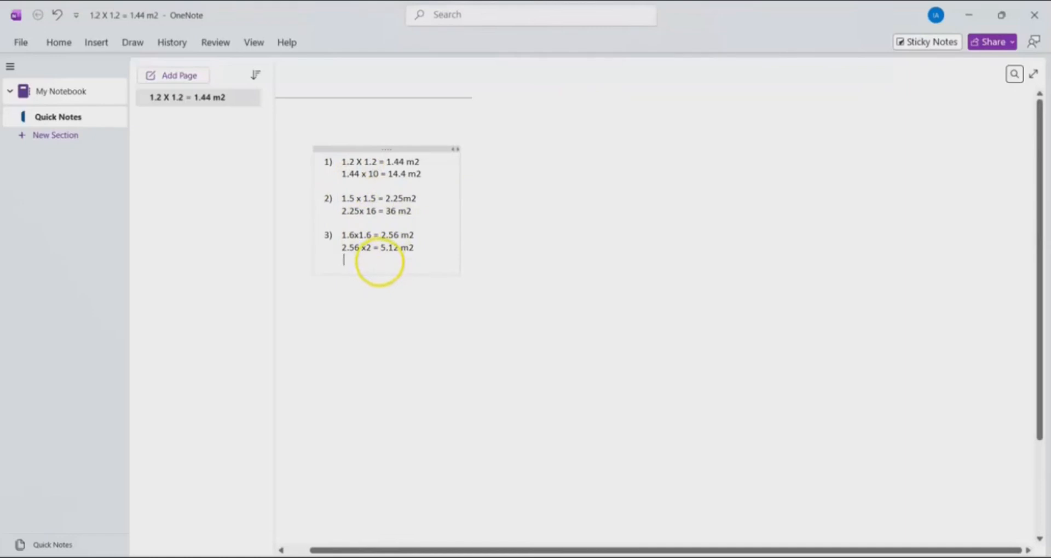
key("Return")
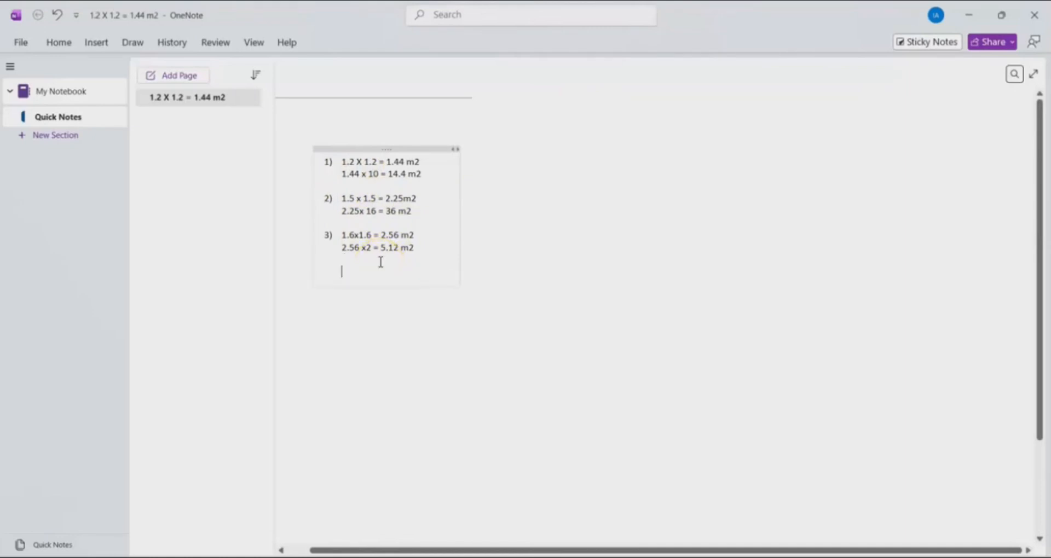
type("Total areas for")
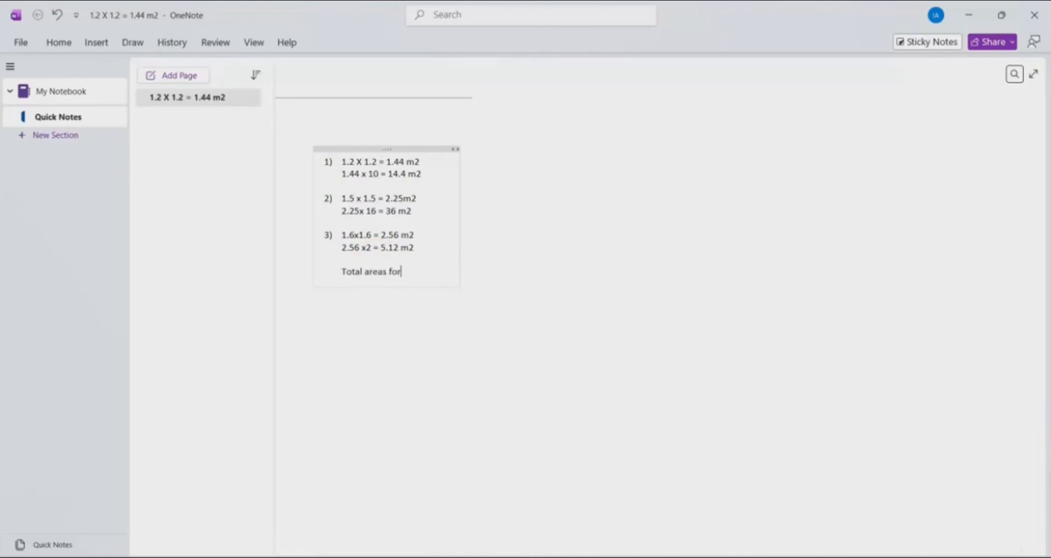
type(" isolated foot")
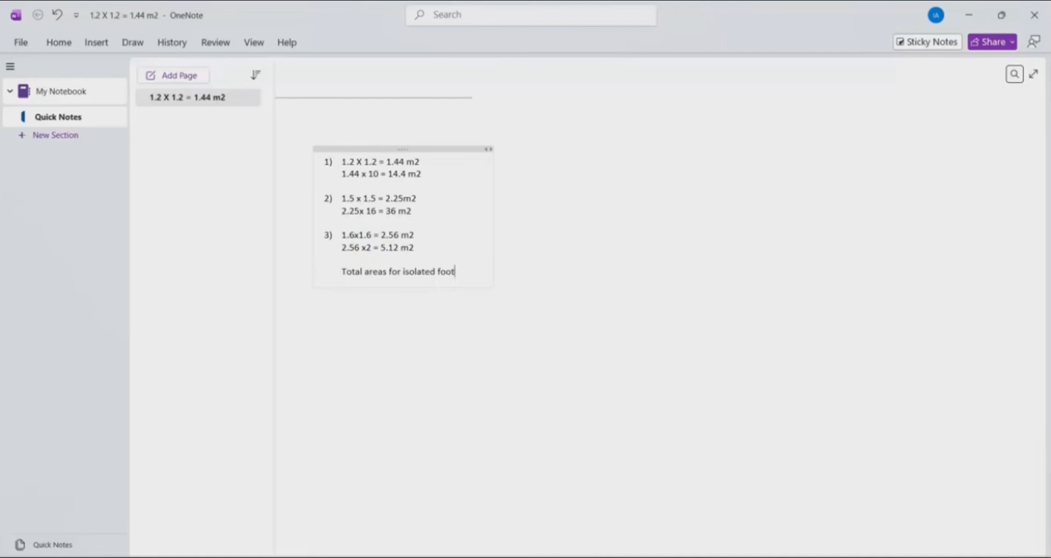
type("ing =")
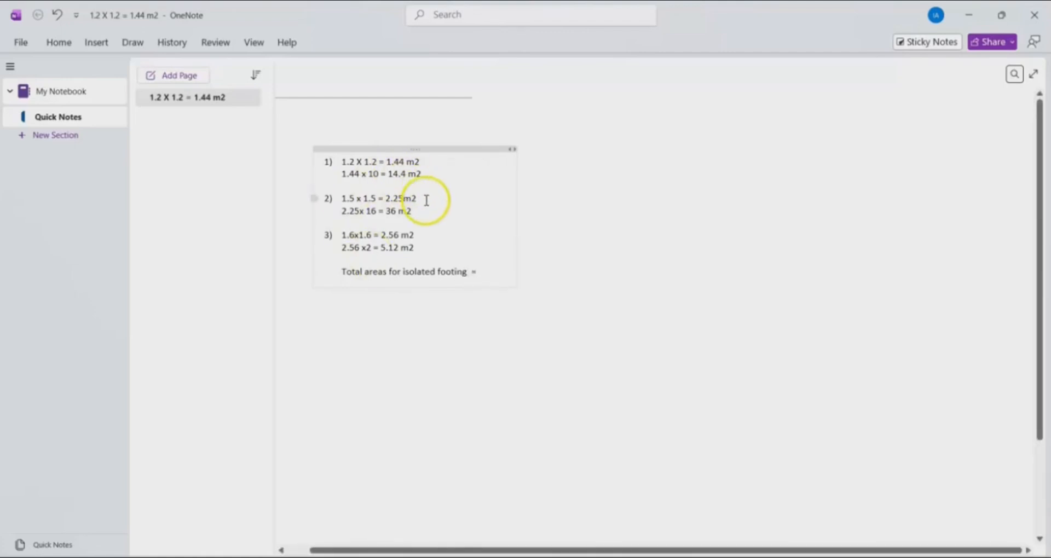
Complete the total line with "14.4 + 36 + 5.12 m2 = 55.52m2" and correct "areas" to "area" in its label.
type(" 14.4")
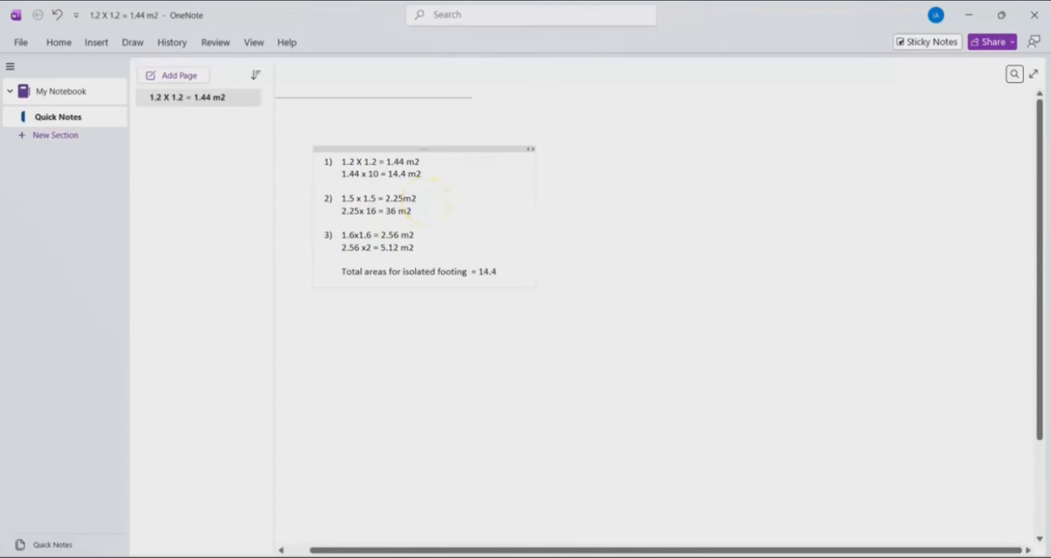
type(" +")
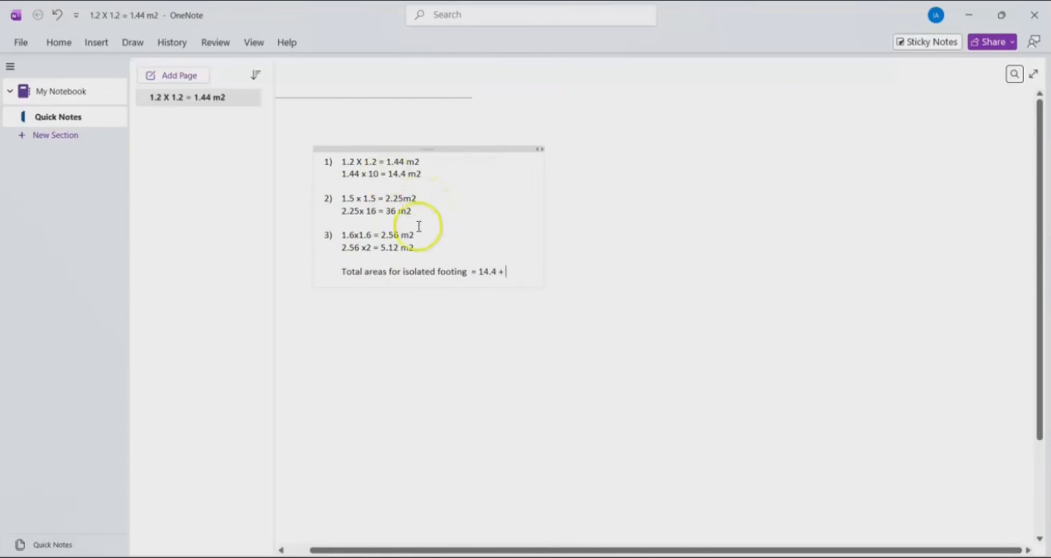
type(" 3")
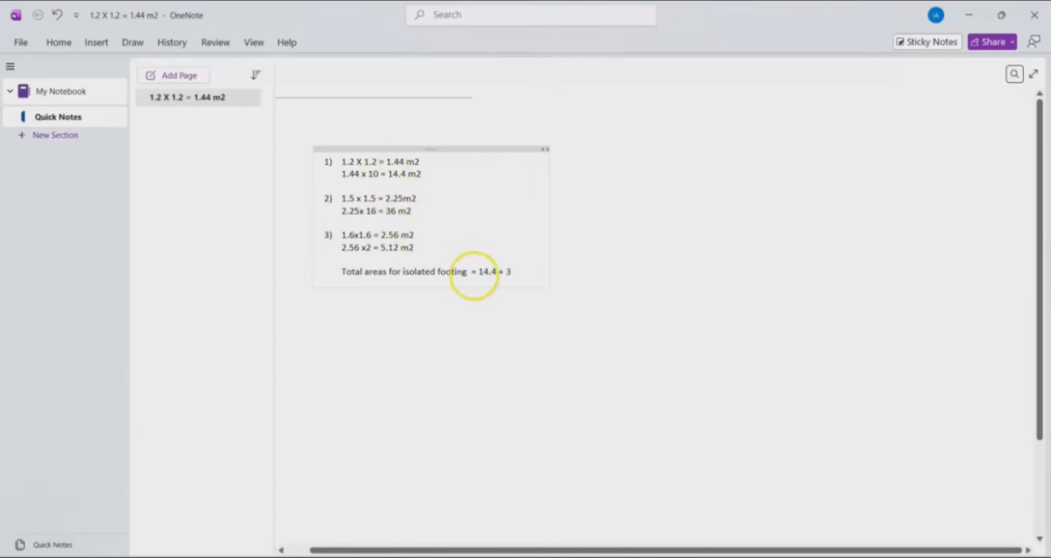
type("6 +")
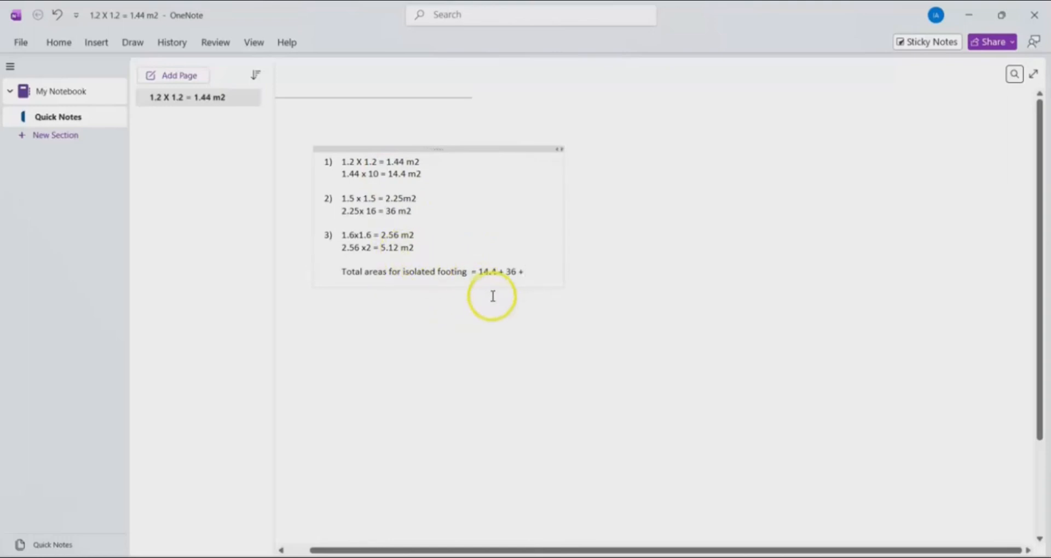
type(" 5.12")
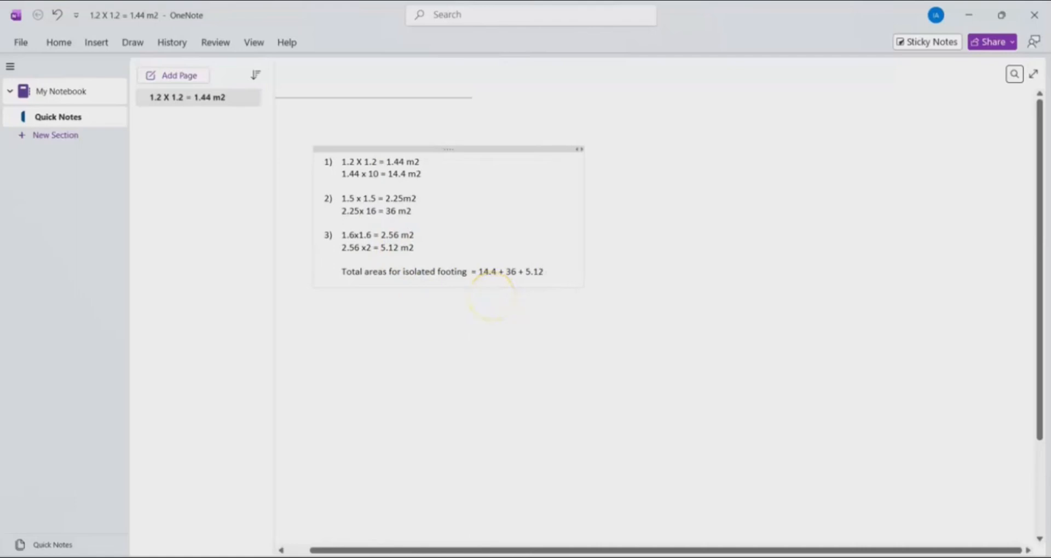
type(" m2 =")
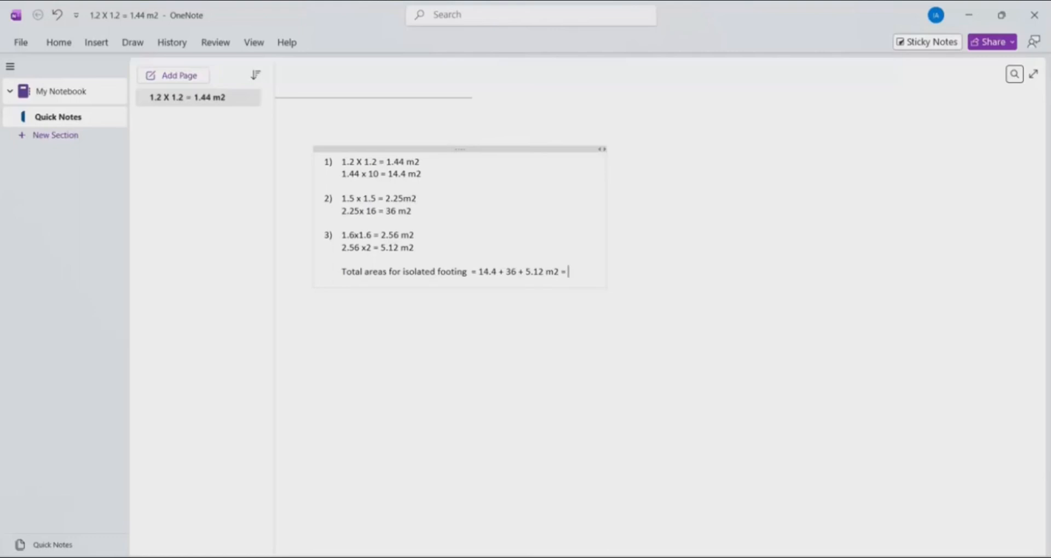
type("55.52m2")
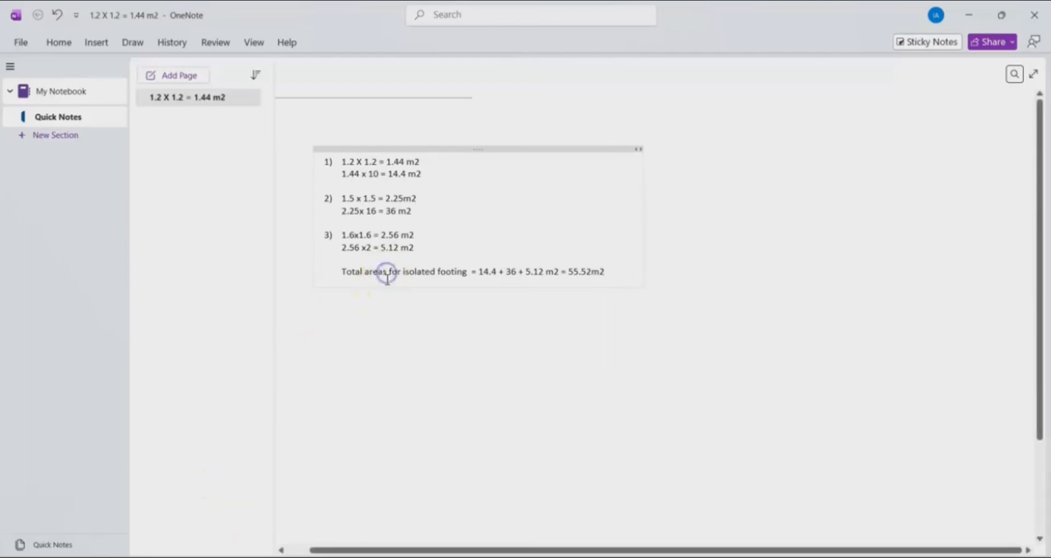
key("BackSpace")
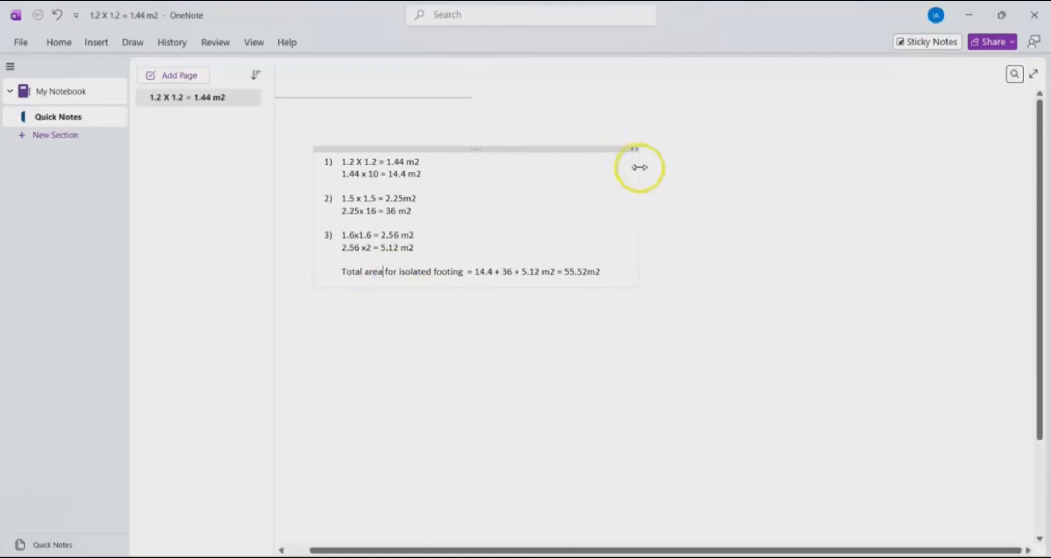
left_click(575, 284)
Switch to SAFE and draw a dimension line above the top footing row, spanning the layout's full width between the outer footing corners.
left_click(814, 459)
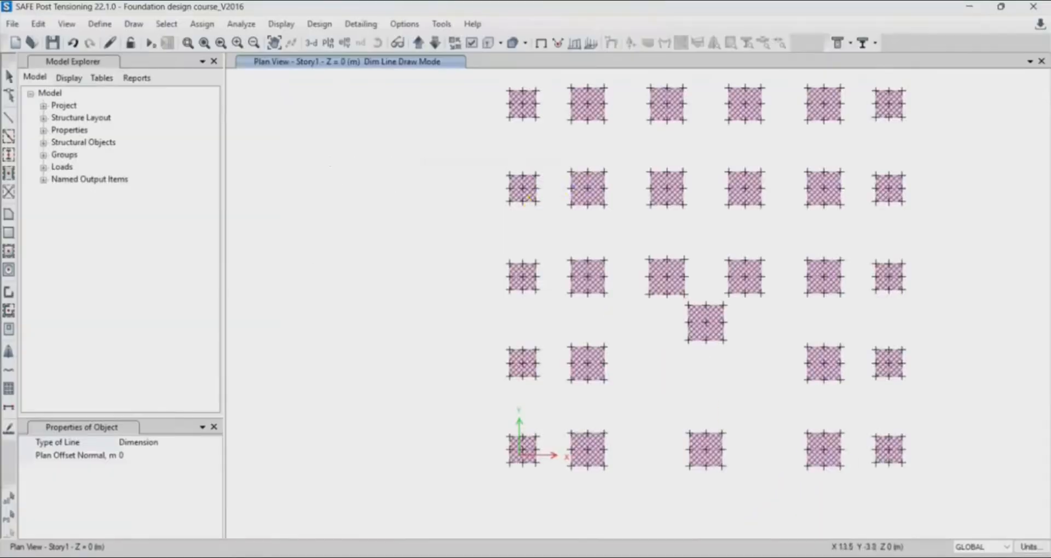
middle_click_drag(542, 154, 503, 182)
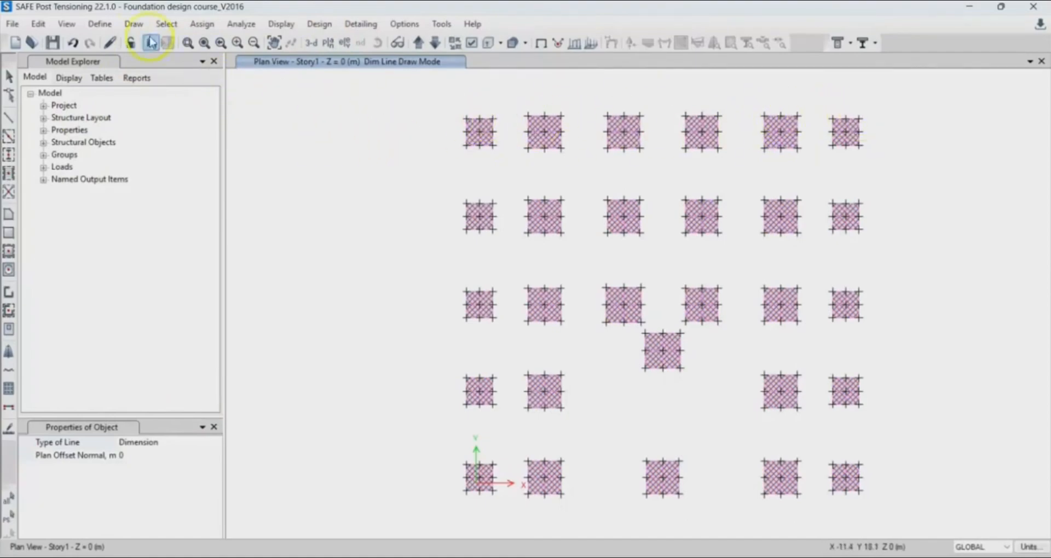
left_click(133, 24)
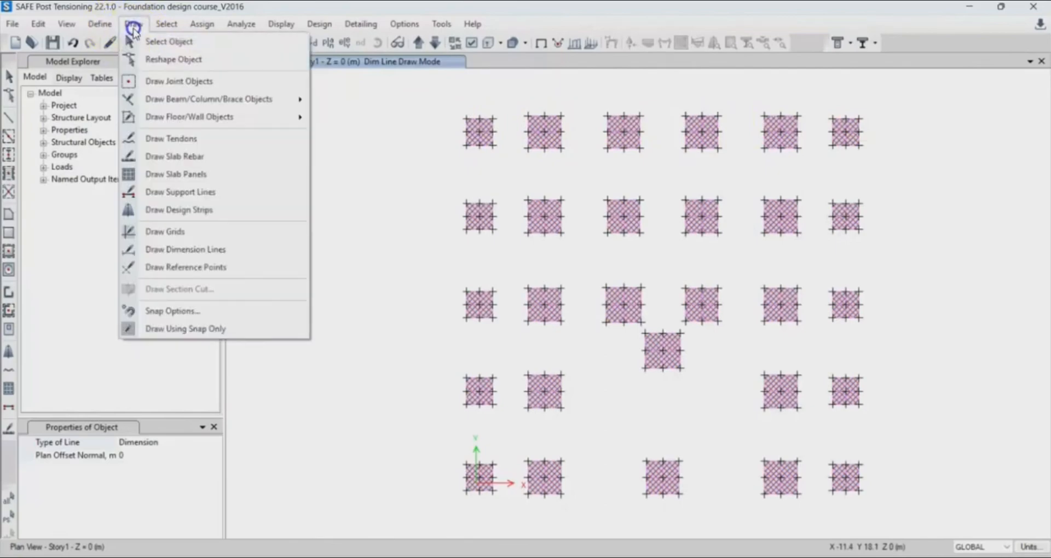
left_click(228, 245)
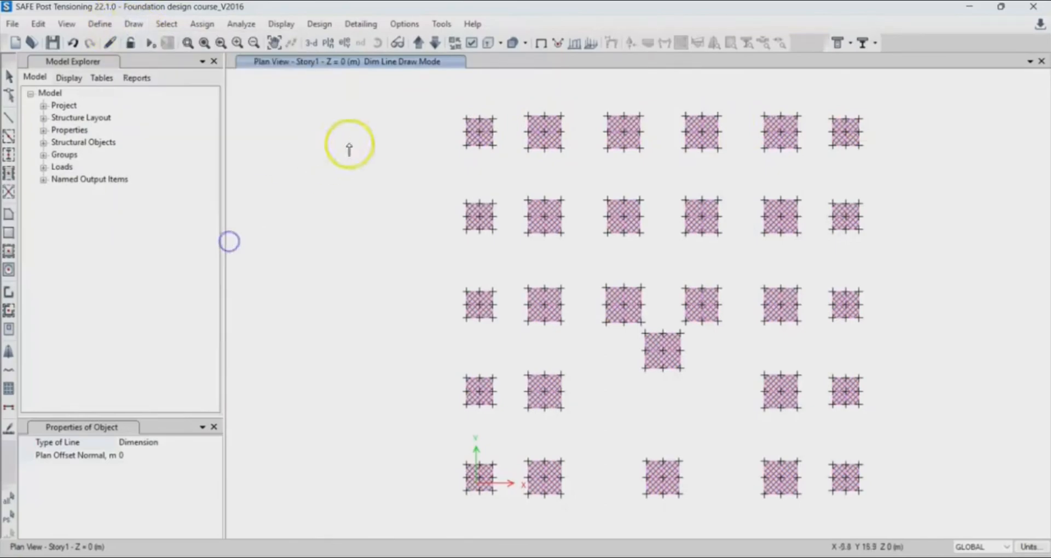
left_click(467, 119)
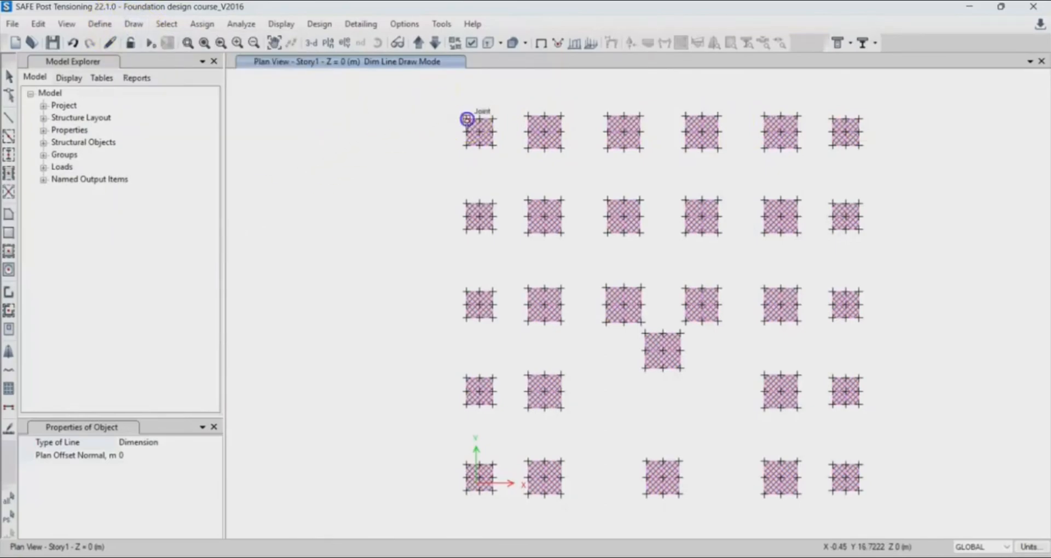
left_click(859, 119)
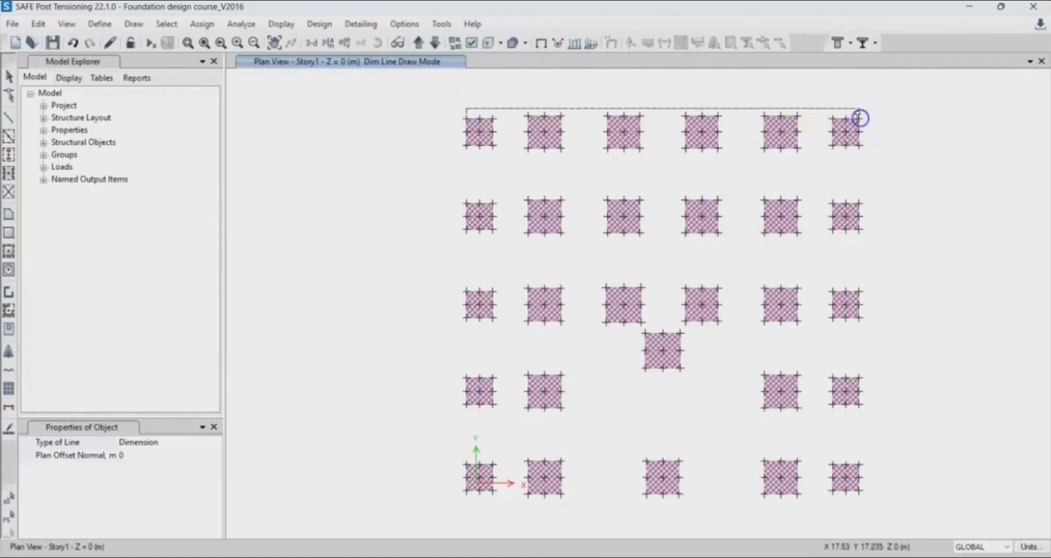
left_click(857, 103)
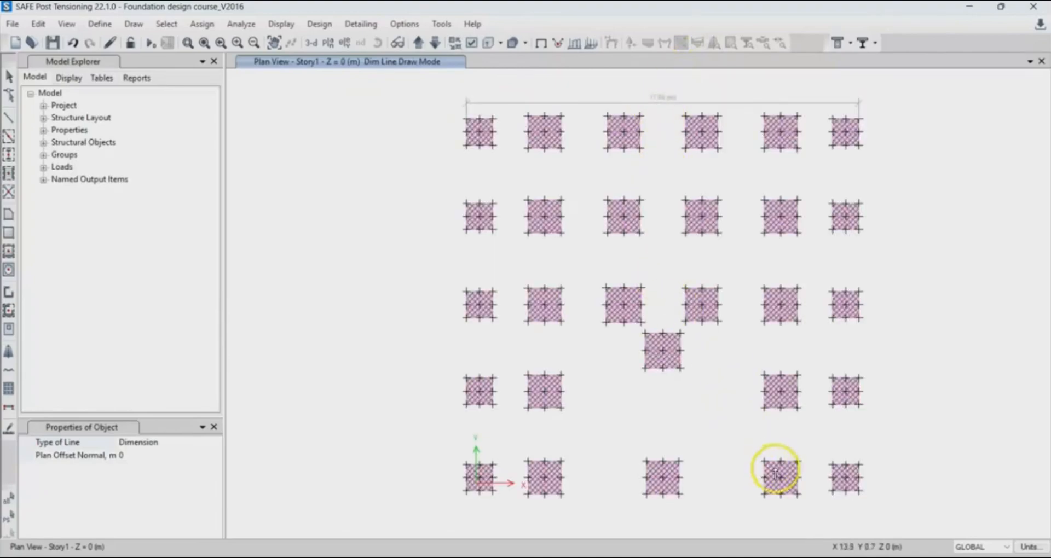
Switch to OneNote and add a line "Total plan area =" under the isolated footing total.
key("alt+Tab")
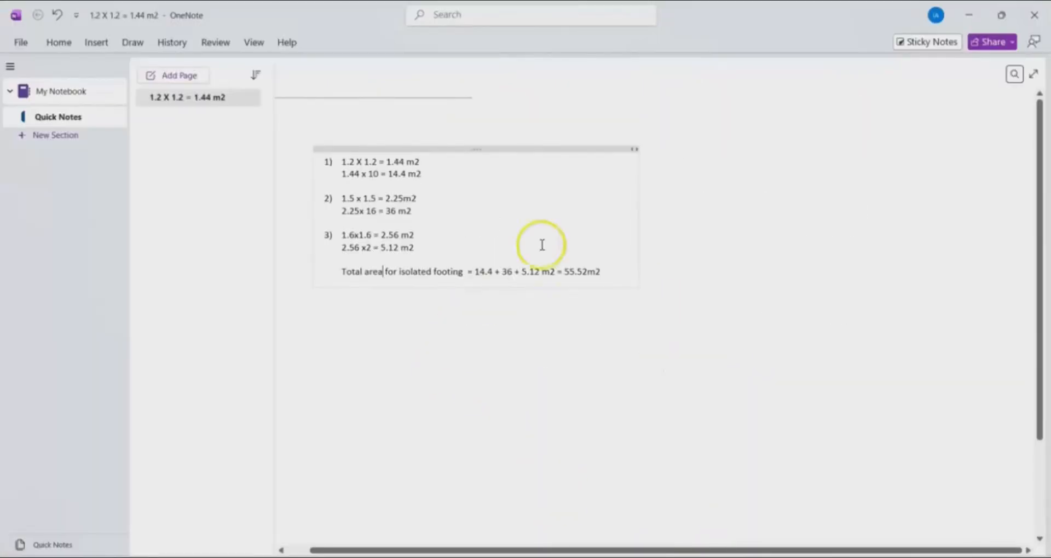
left_click(621, 269)
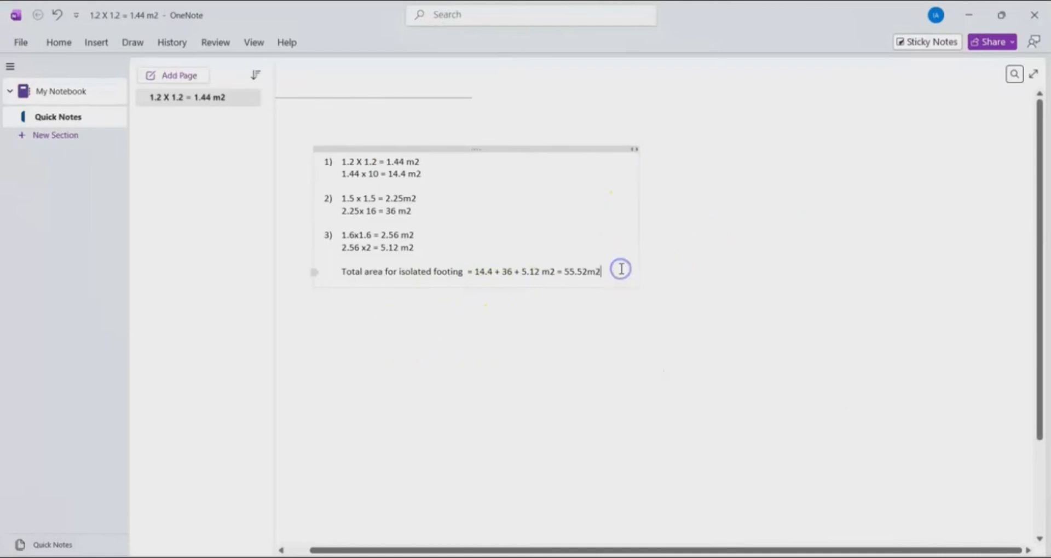
key("Return")
type("Total bu")
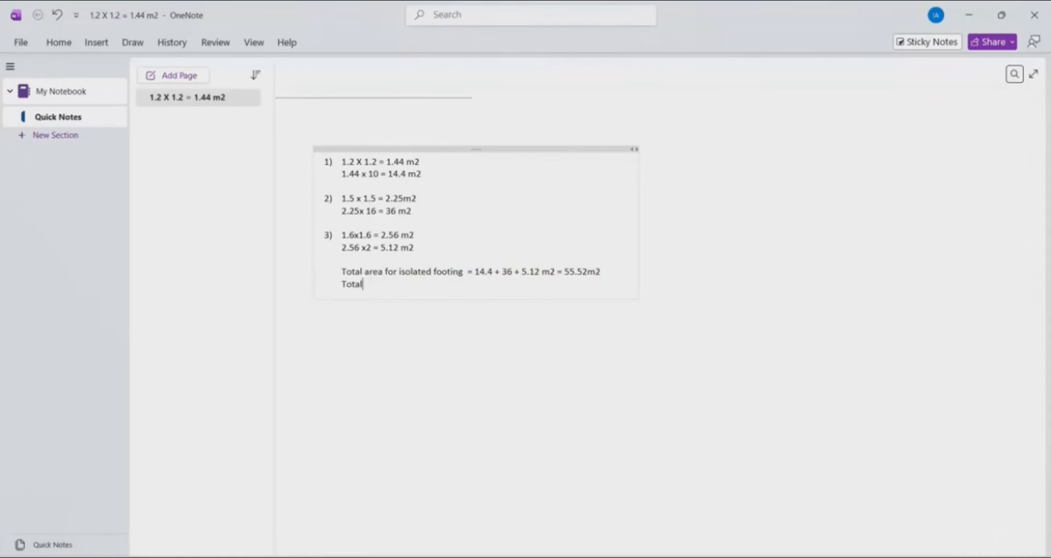
type("footing")
key("BackSpace")
key("BackSpace")
key("BackSpace")
type("plan area =")
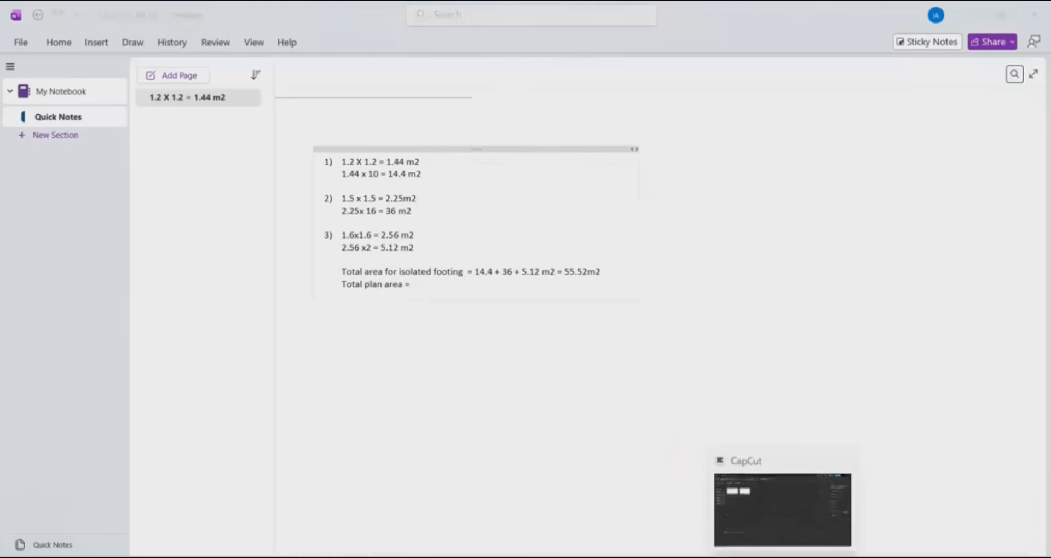
Check the layout's width dimension in SAFE and write "17.98 x" after "Total plan area =" in OneNote.
left_click(761, 556)
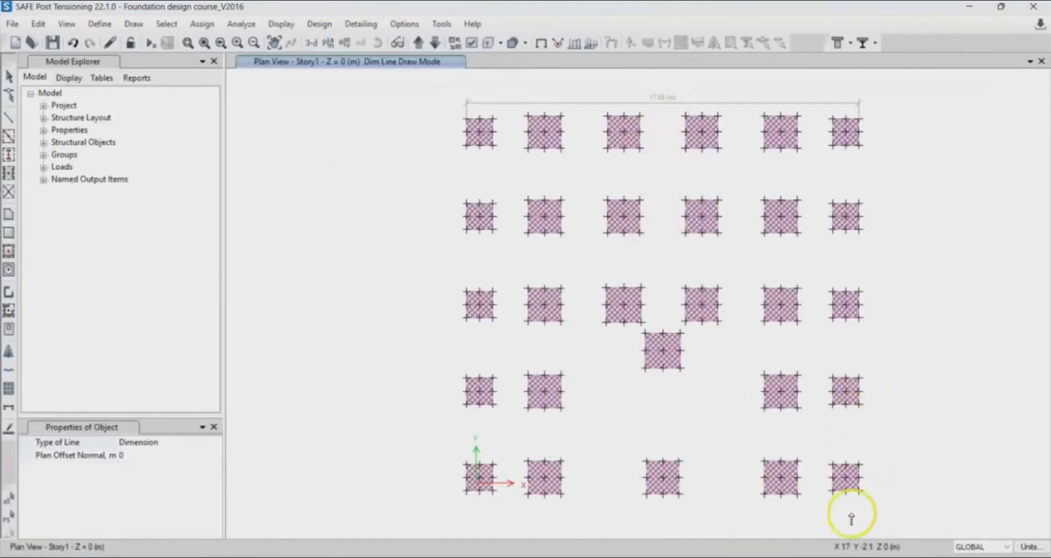
left_click(840, 554)
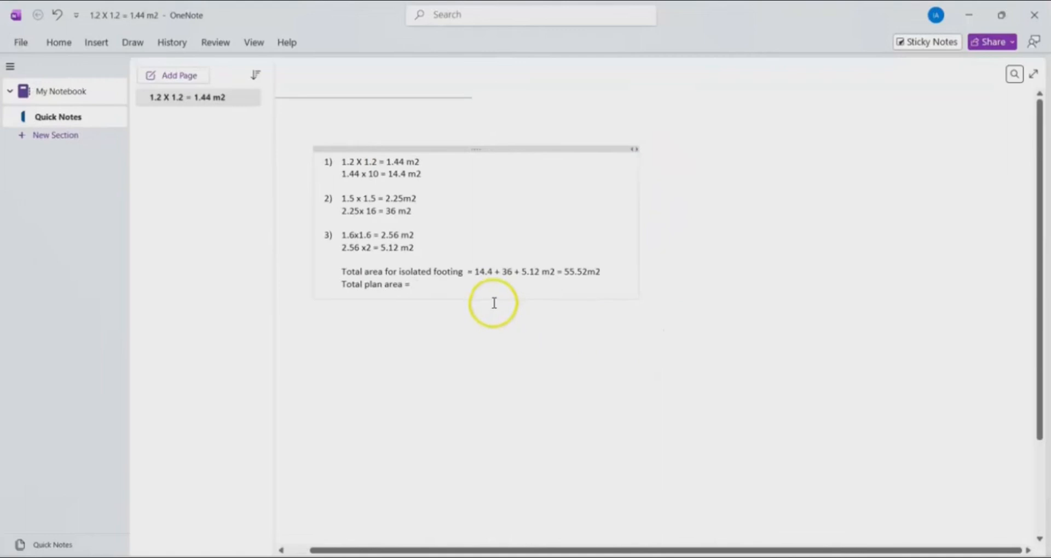
type("17.98 x")
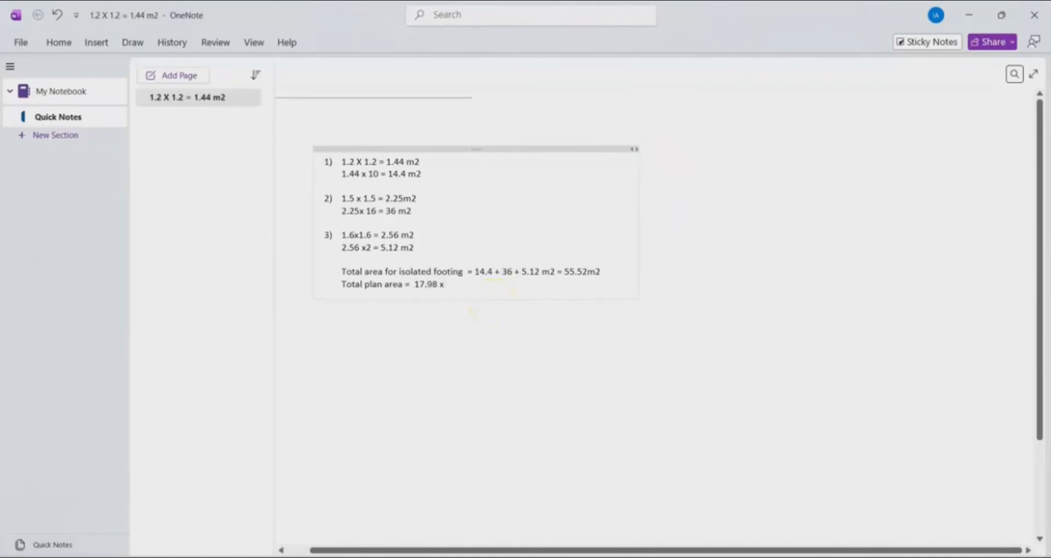
Switch to SAFE, dimension the layout's full height beside the first footing column, and read the dimension's value.
left_click(776, 553)
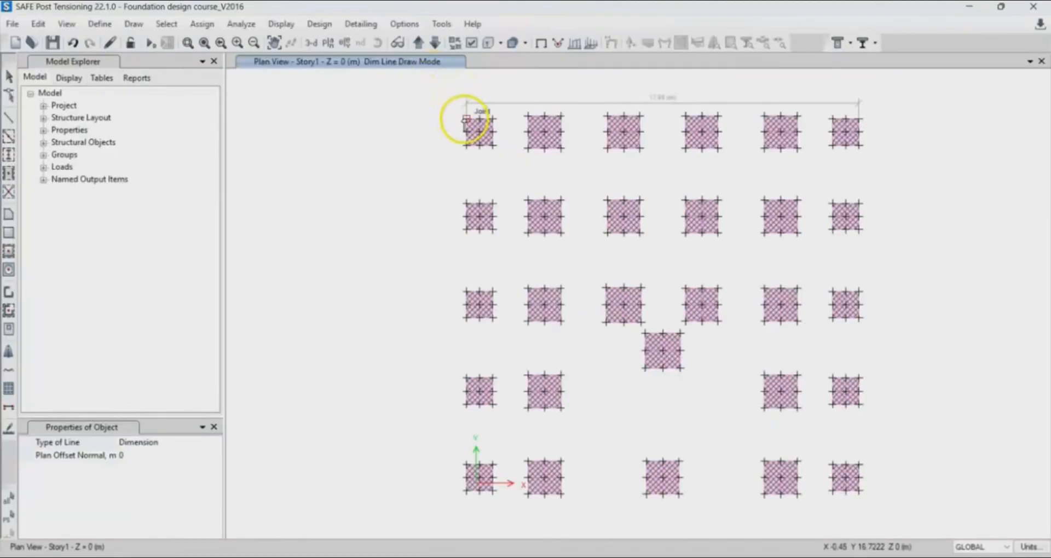
left_click(465, 119)
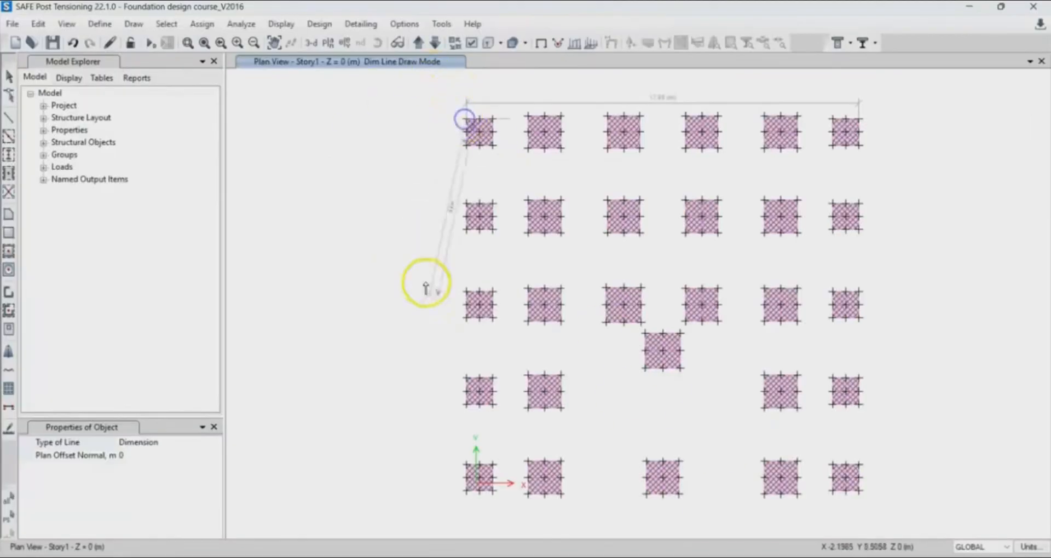
left_click(469, 495)
left_click(432, 471)
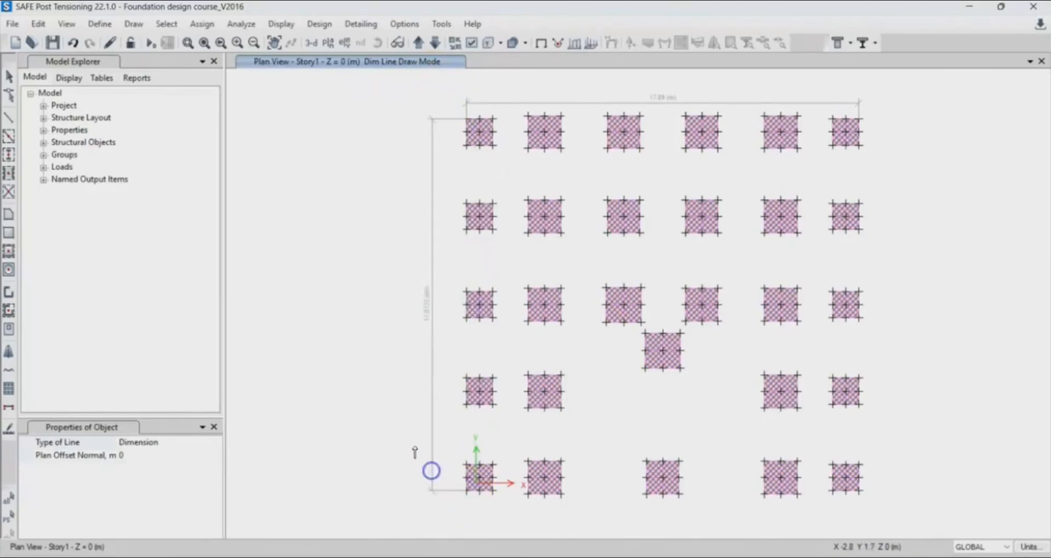
scroll(415, 308, "up", 5)
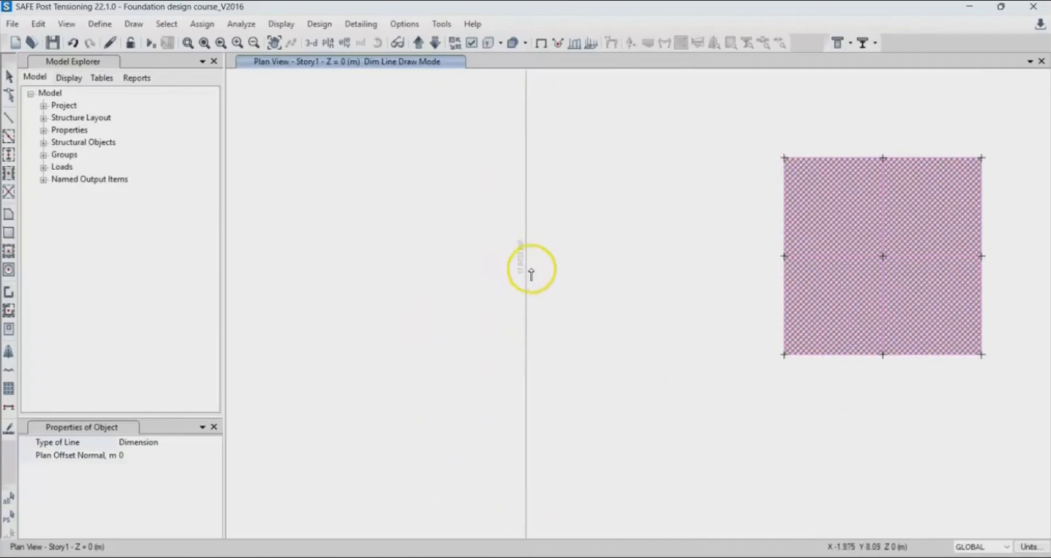
scroll(550, 310, "down", 3)
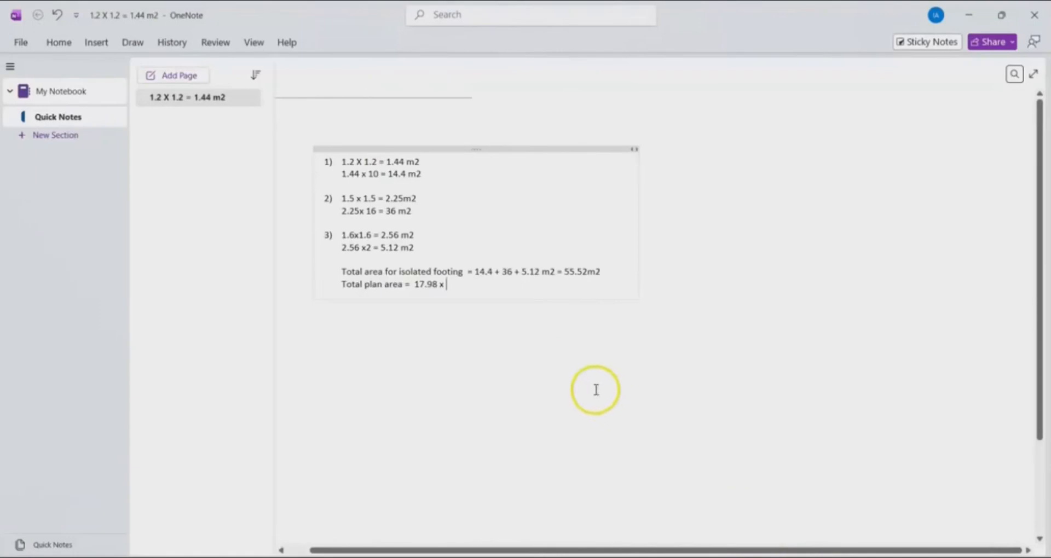
Complete the total plan area line in OneNote as "17.98 x 17.072 = 306.9546 m2".
type("17.98 x 17.0")
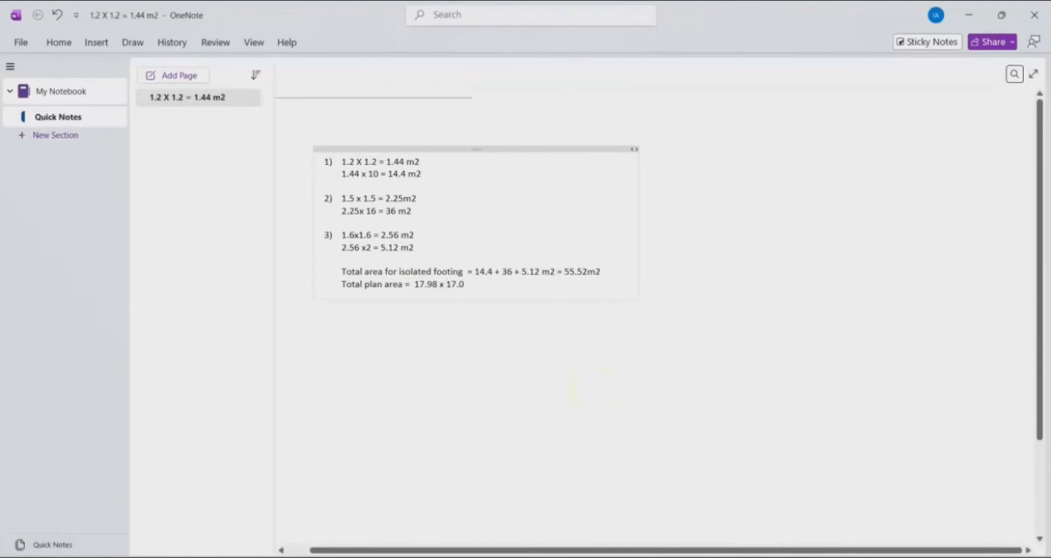
type("72 = 306.9546")
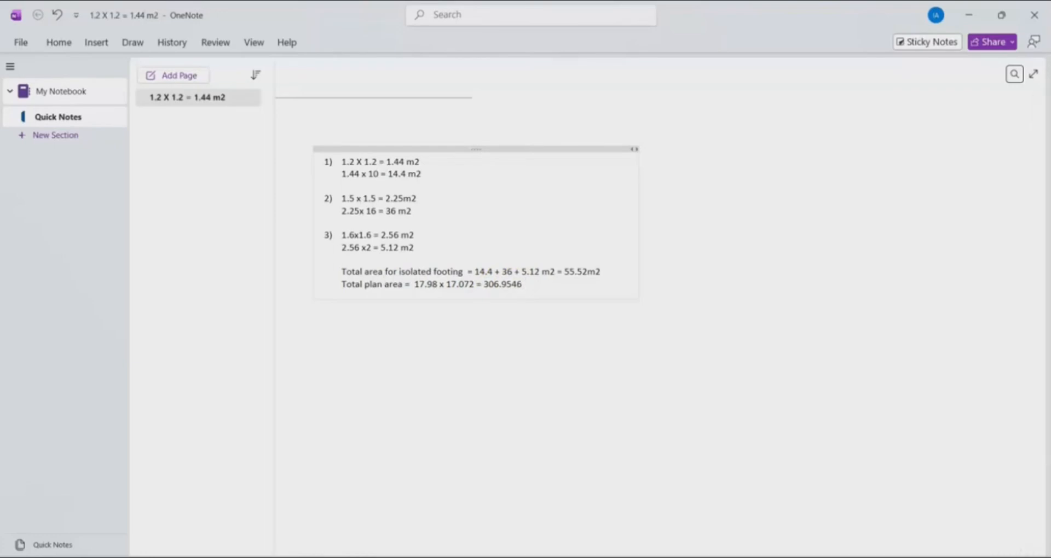
type("m2")
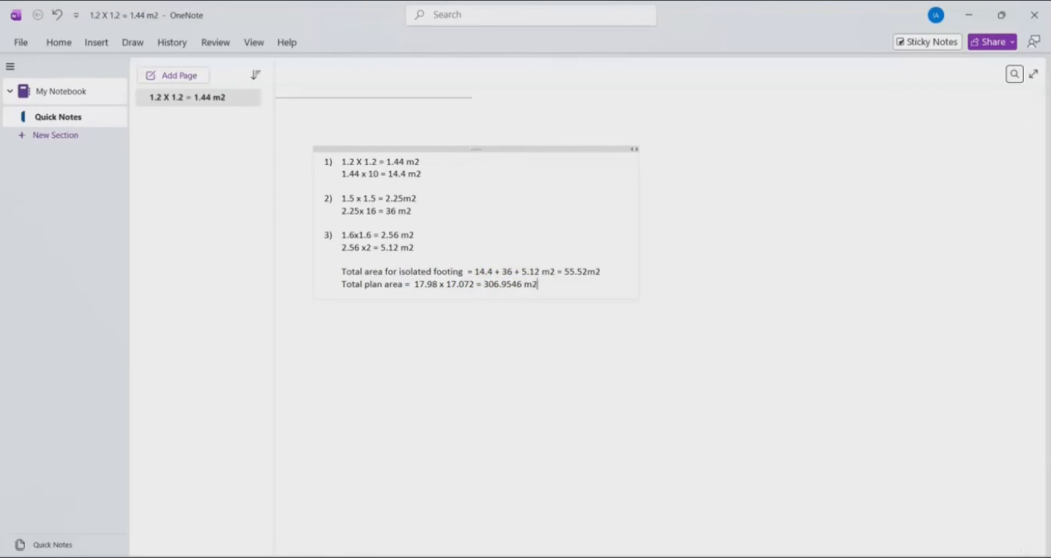
Insert a space before "m2" in the 55.52 footing total and start a separate line "E= 55.52/306.9" below the total plan area.
left_click(587, 272)
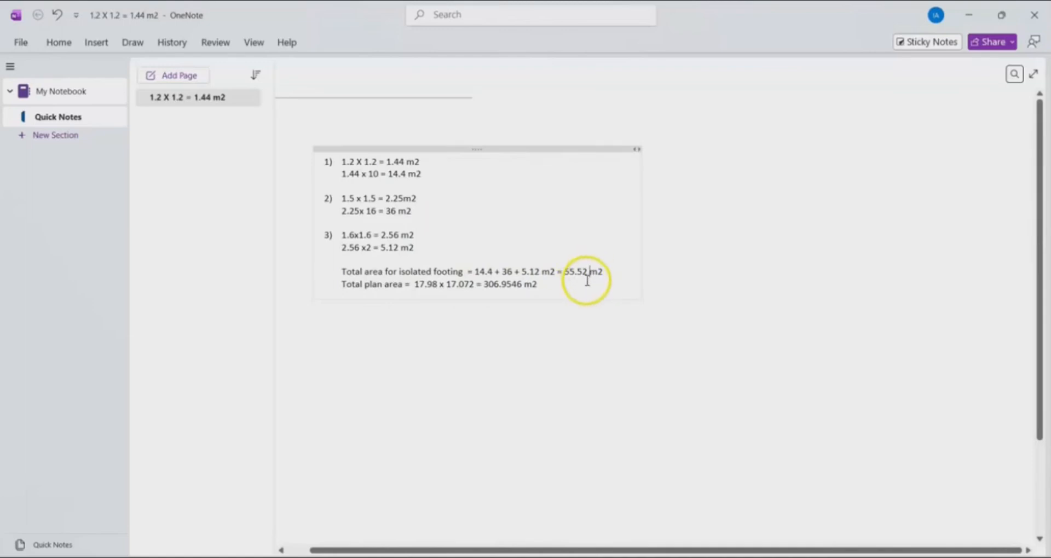
left_click(546, 286)
type("E=")
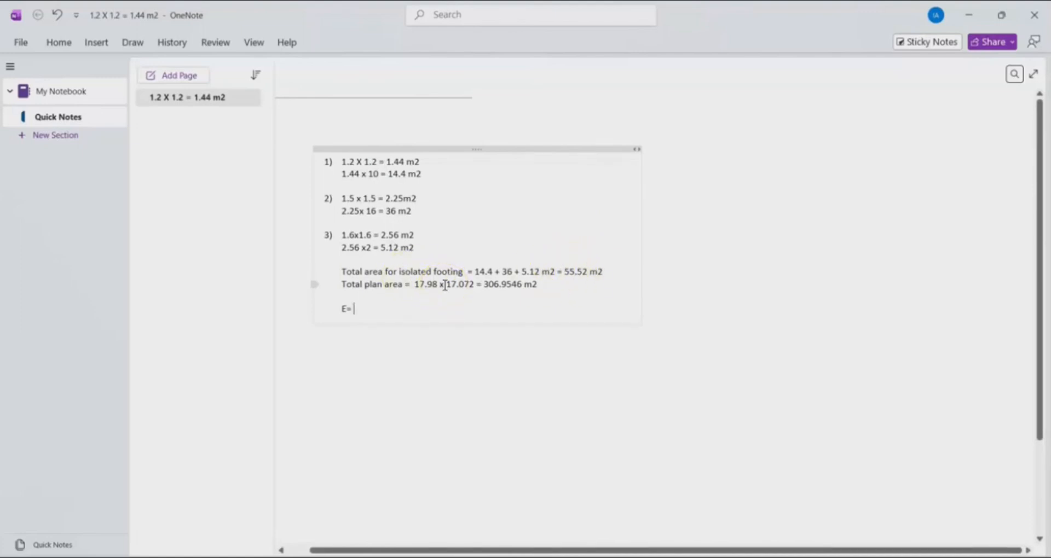
type("55.52")
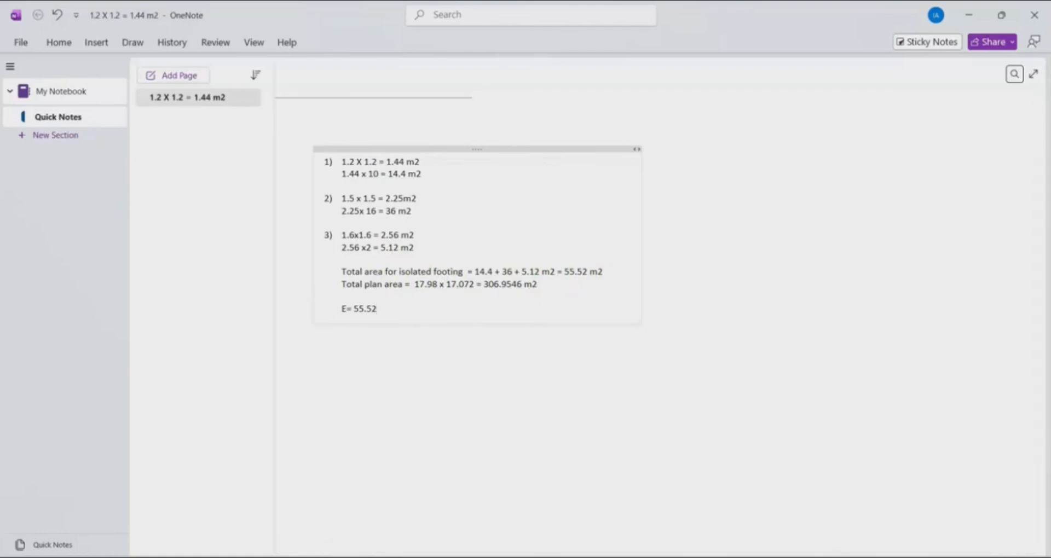
type("/")
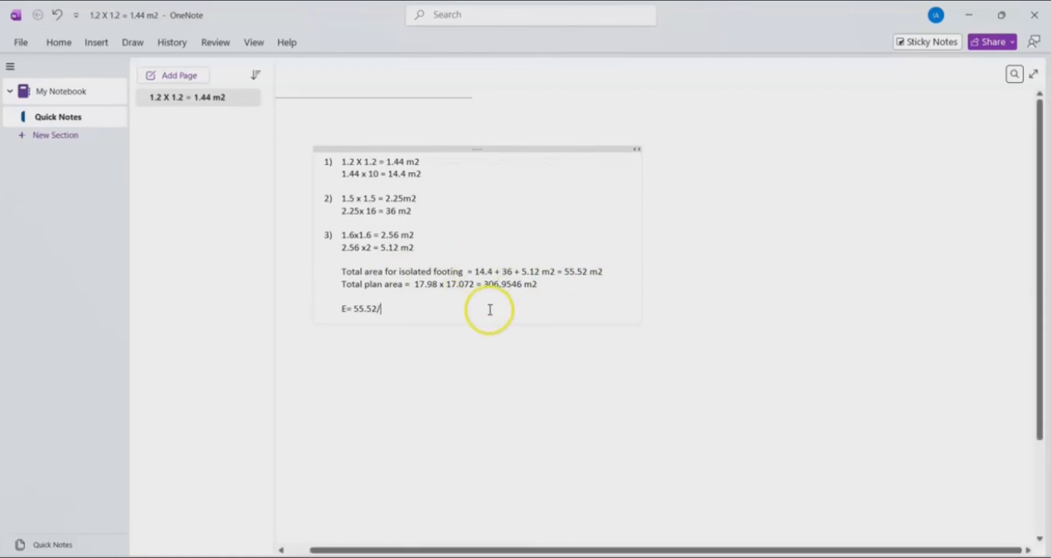
type("306.9")
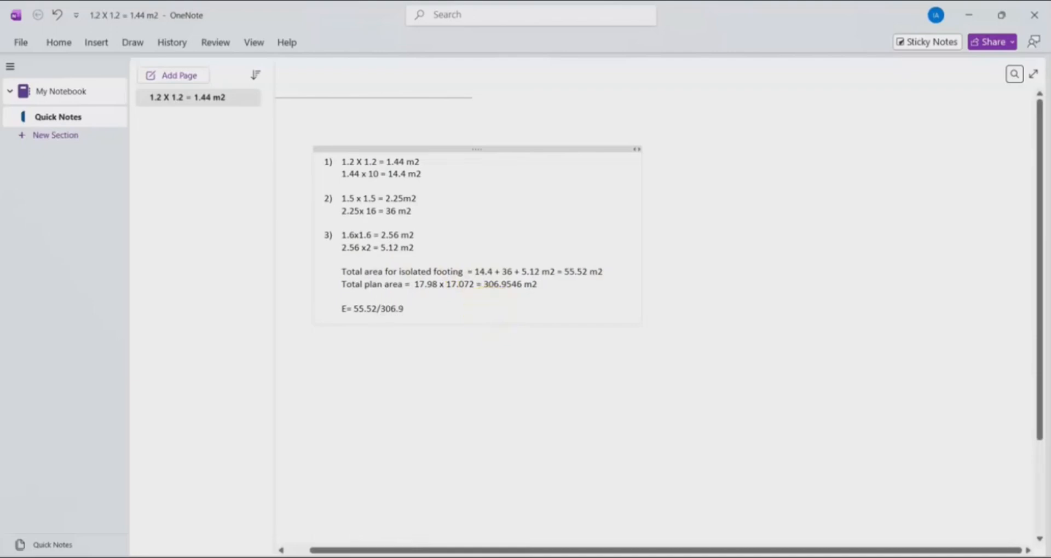
Enclose the ratio 55.52/306.9 in parentheses and append "x 100 = 18.0906" to the E line.
type(")")
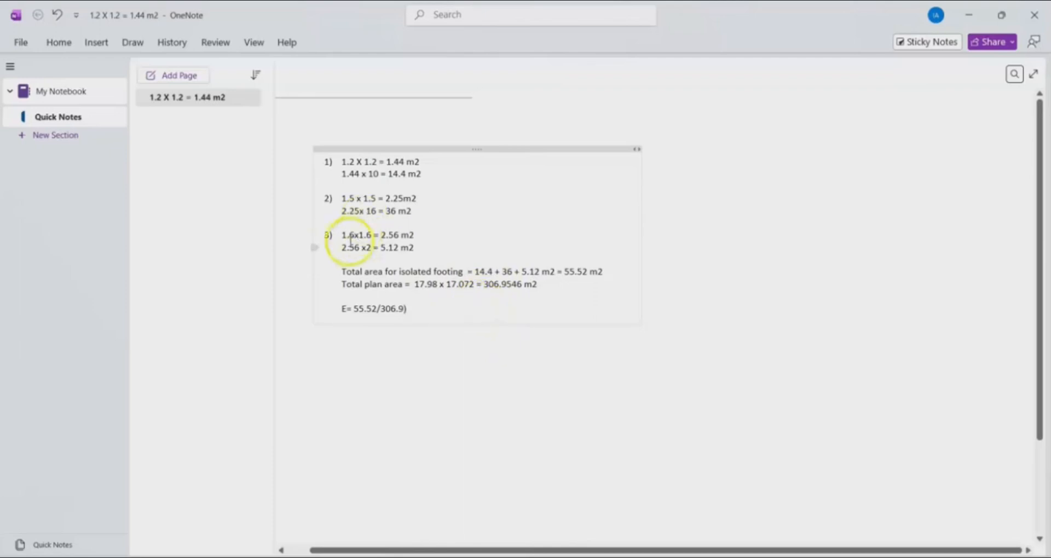
left_click(353, 311)
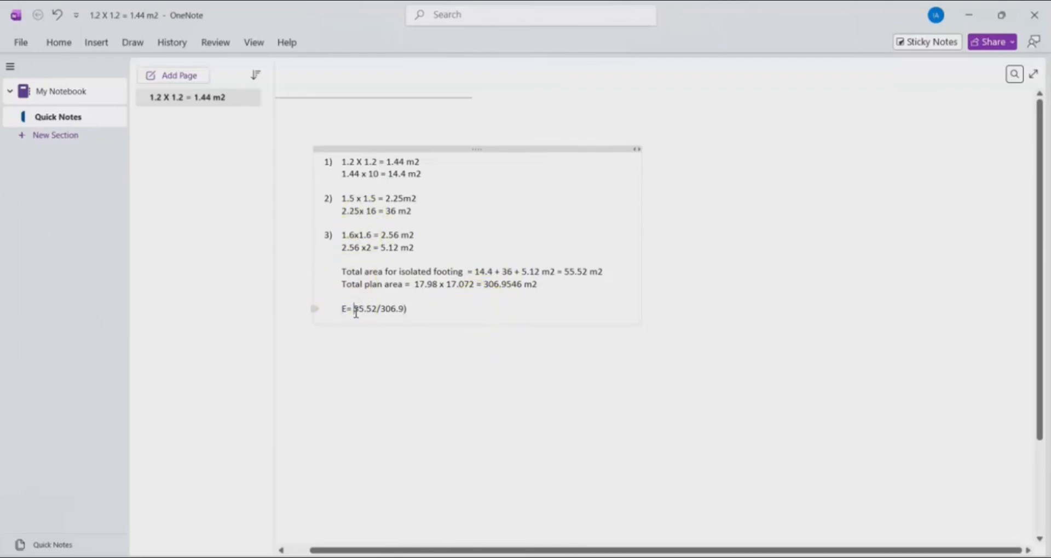
type("(")
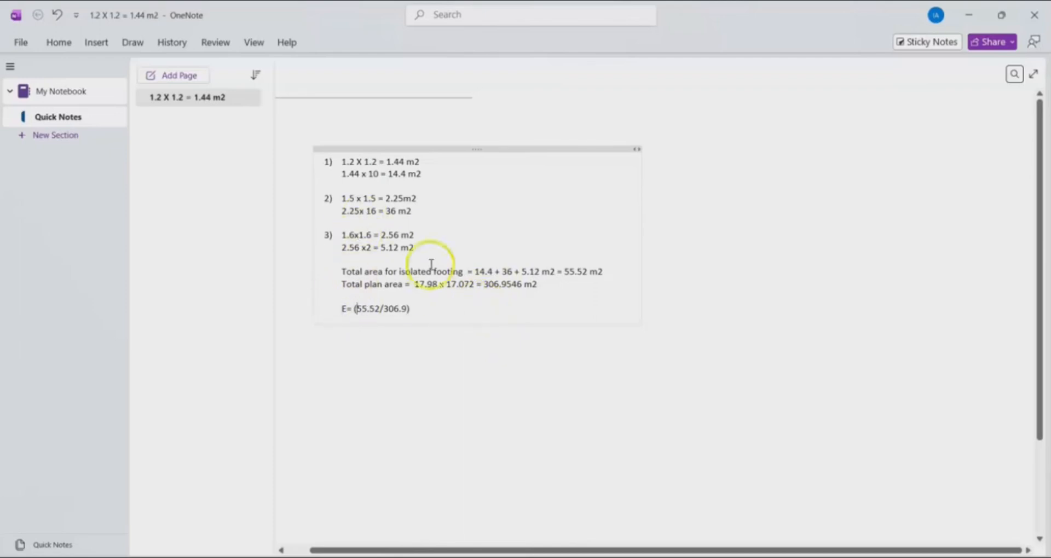
left_click(417, 308)
type("x 100 = 18.0906")
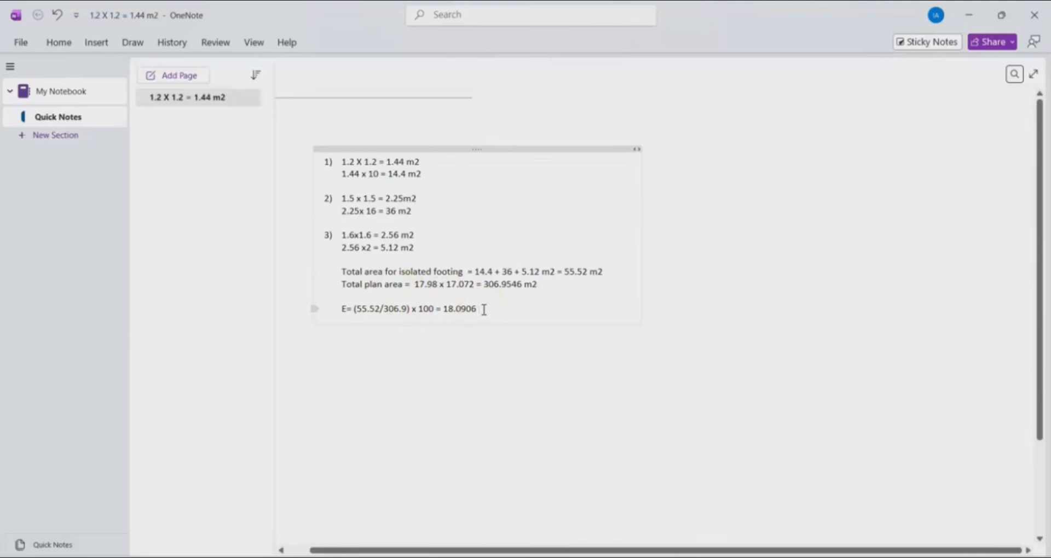
Finish the E line with "% < 50 %, Continue using isolated foundation", spelled correctly.
type("&")
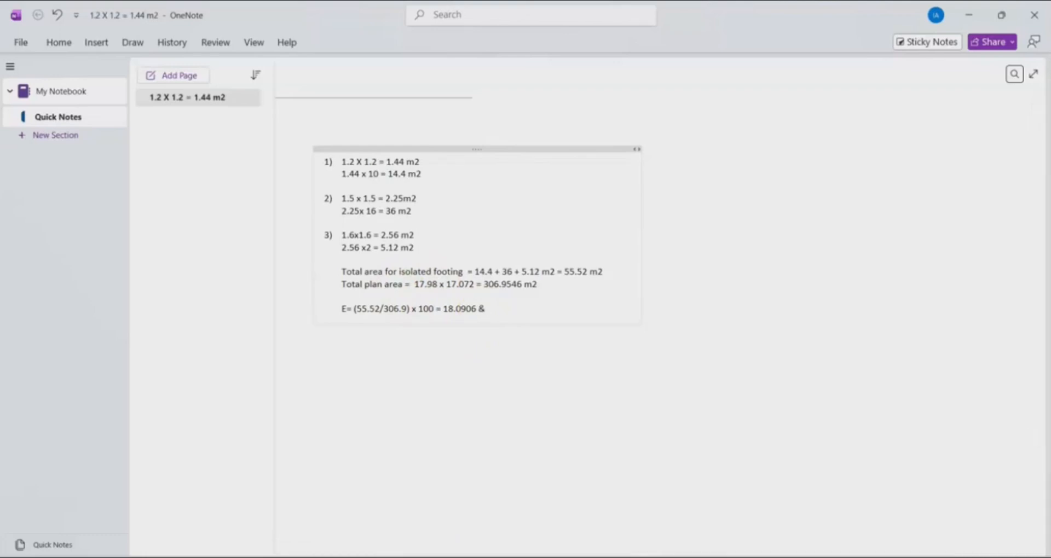
key("BackSpace")
type("% < 50 %, Continue using")
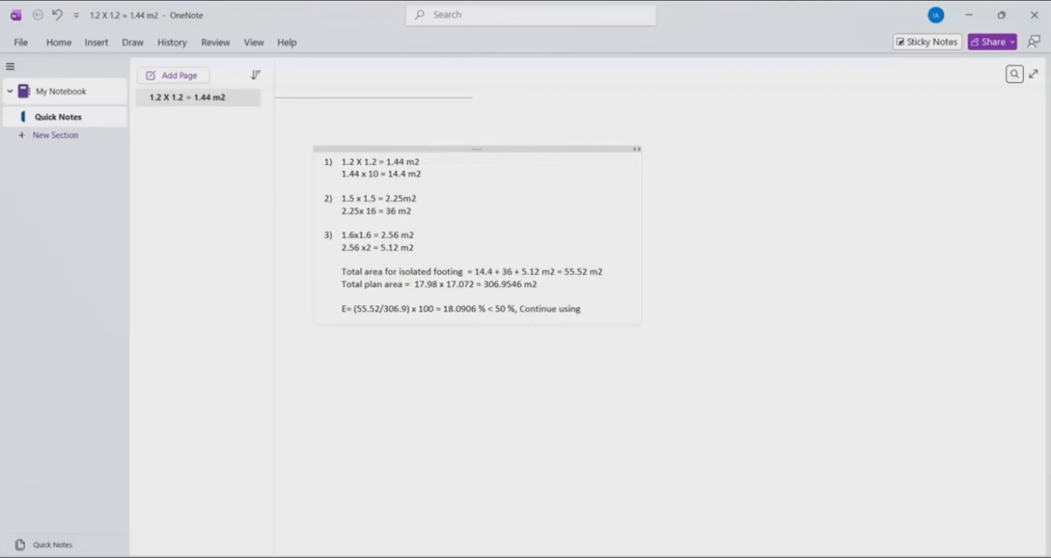
type(" isolaated foundation")
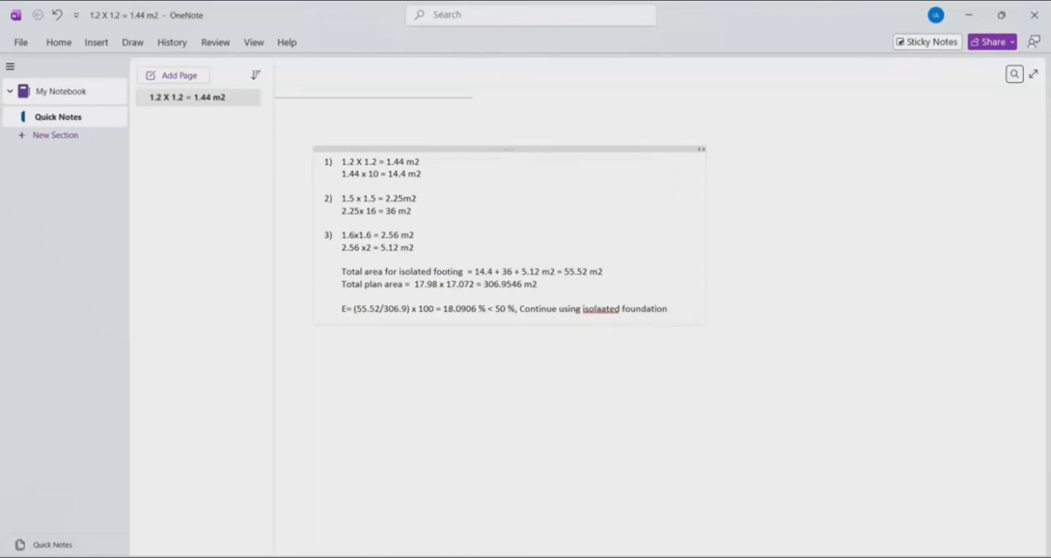
left_click(603, 308)
key("BackSpace")
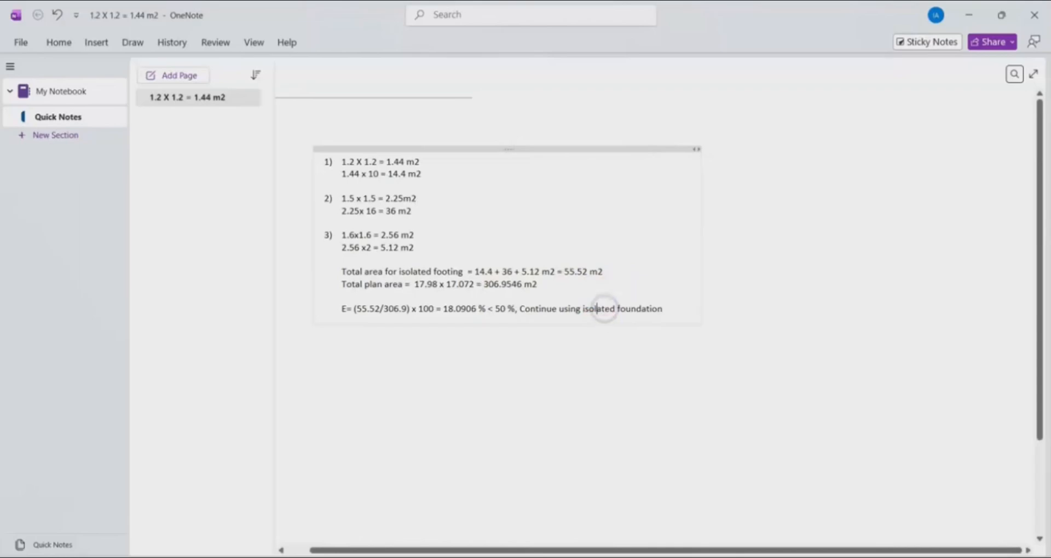